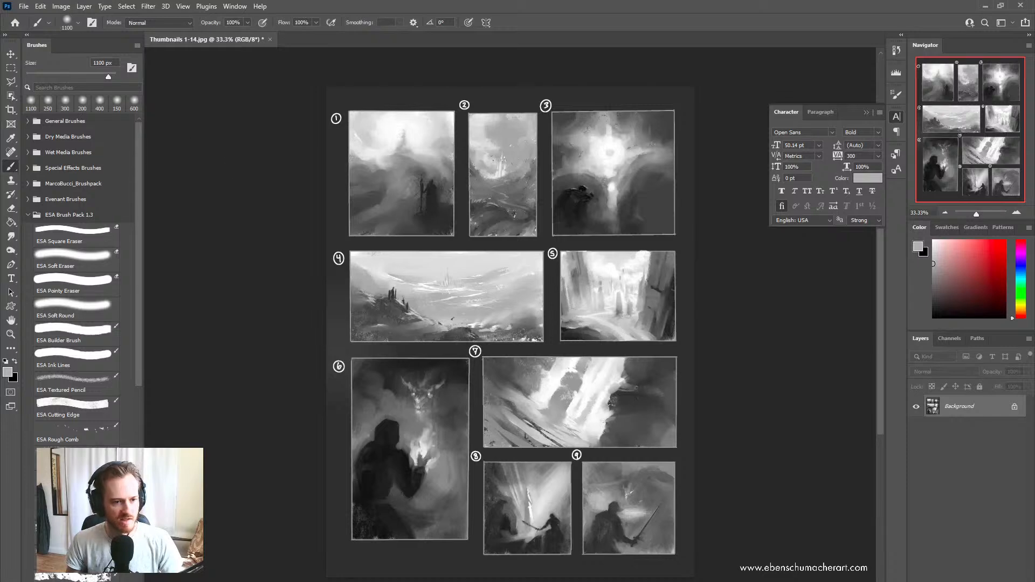
Step: Create a new landscape document of 3000 x 2000 pixels at 300 pixels/inch with a white background
left_click(23, 7)
left_click(33, 18)
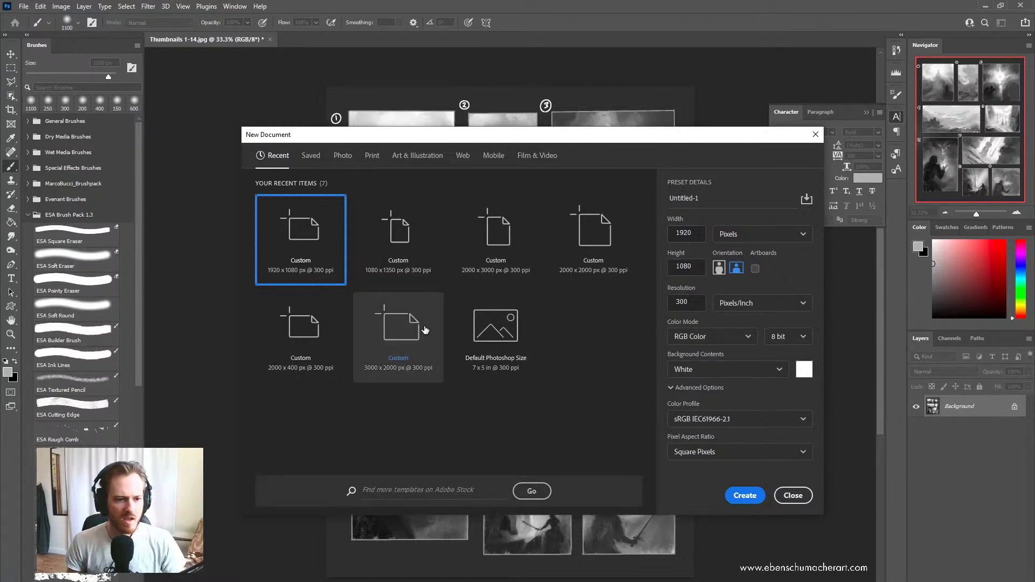
left_click(402, 253)
left_click(487, 229)
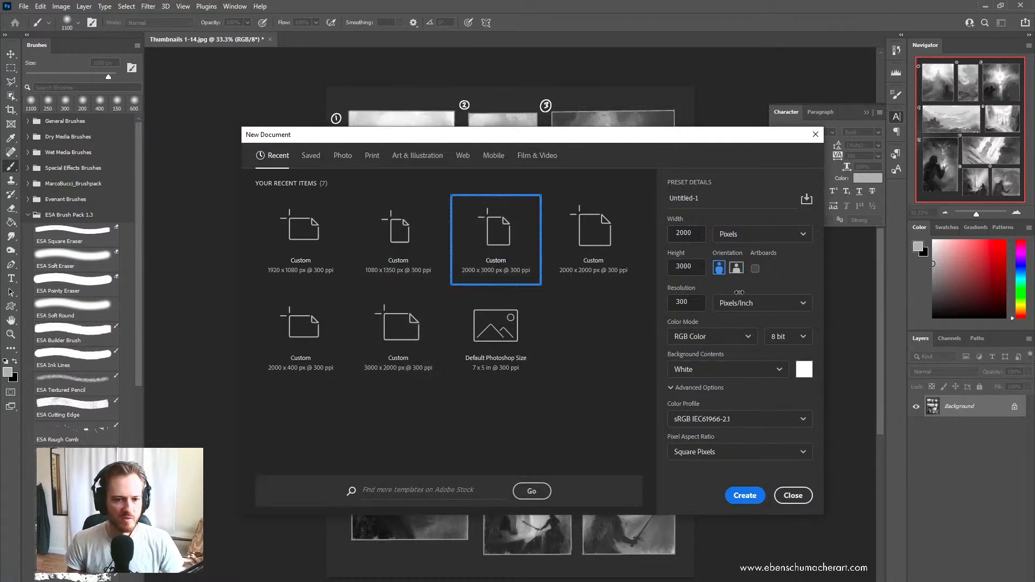
left_click(737, 269)
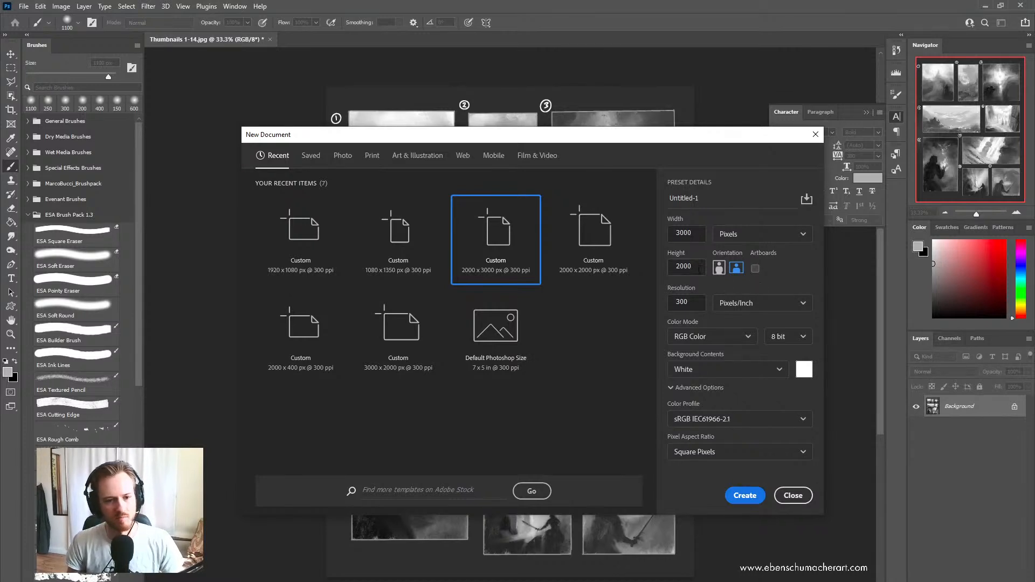
left_click(748, 498)
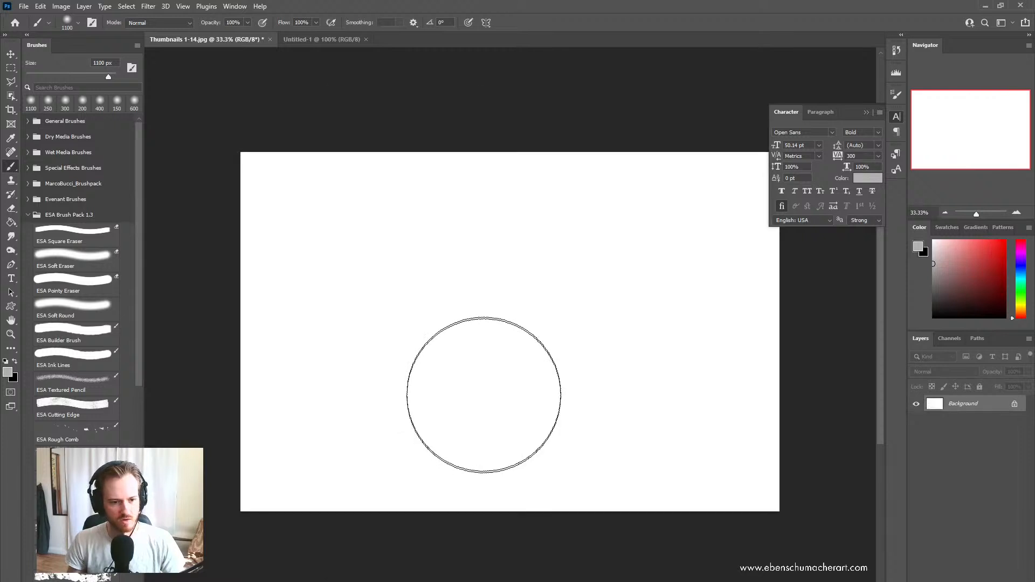
Step: Collapse the floating Character panel that covers part of the blank canvas and bring the whole canvas into view
key("z")
mouse_move(483, 394)
left_mouse_down()
mouse_move(492, 397)
mouse_move(477, 402)
left_mouse_up()
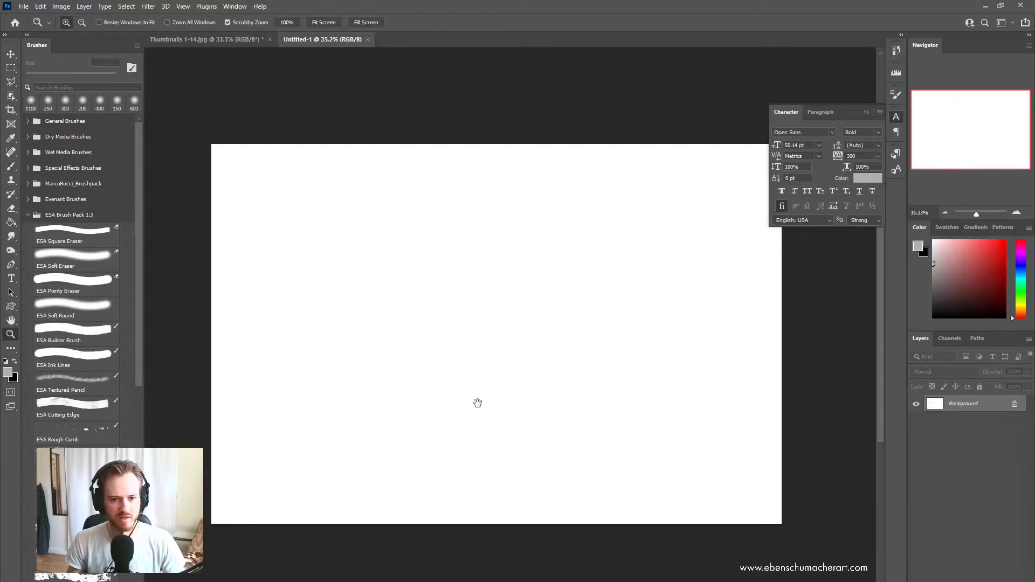
left_click(866, 112)
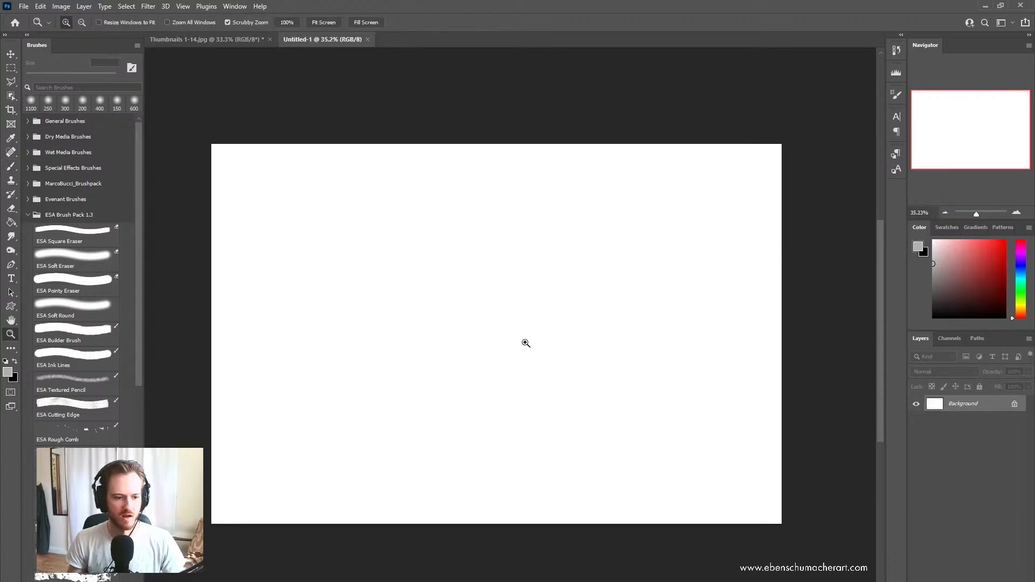
left_click_drag(527, 344, 564, 346)
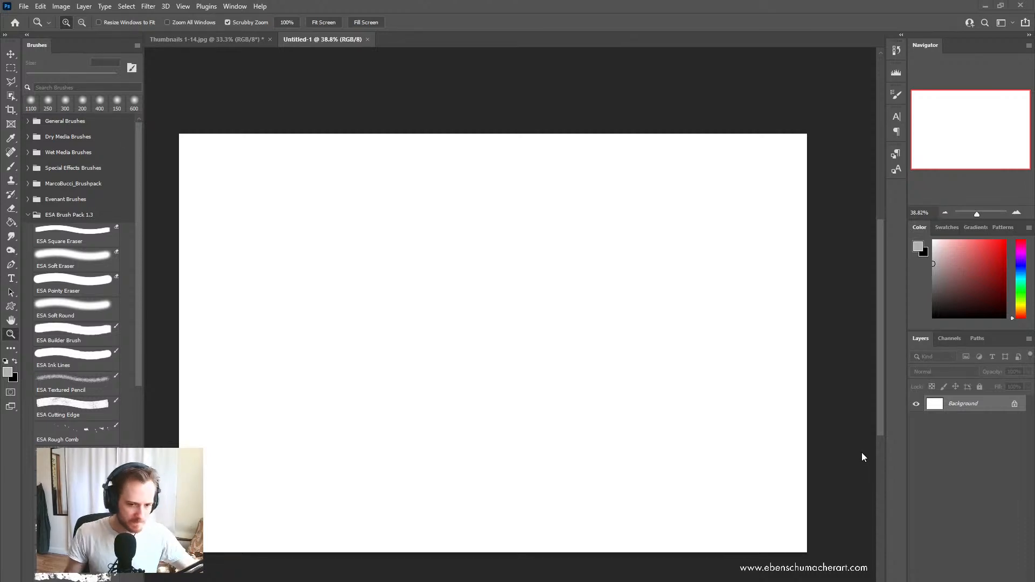
left_click(561, 372)
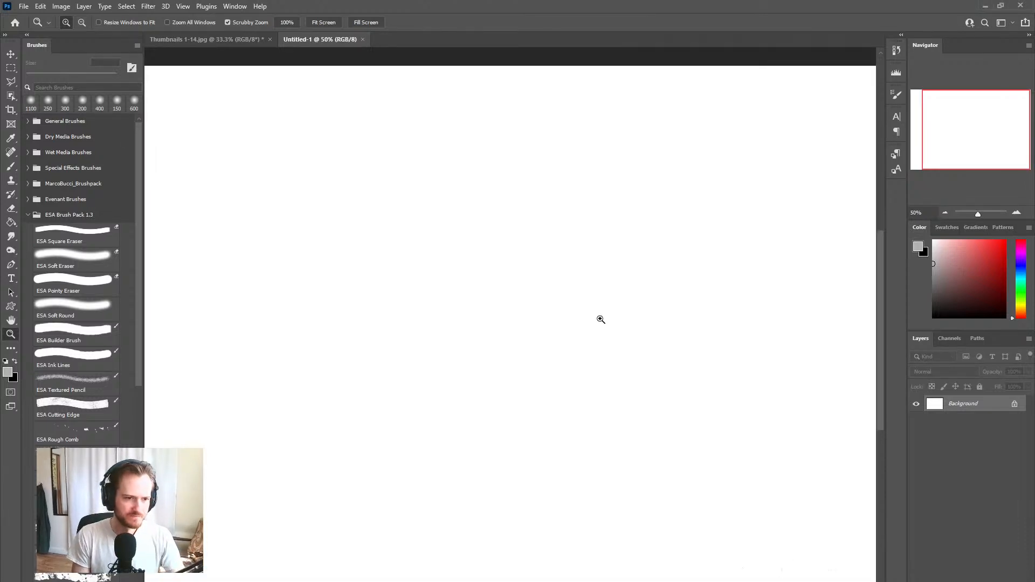
left_click_drag(585, 360, 564, 365)
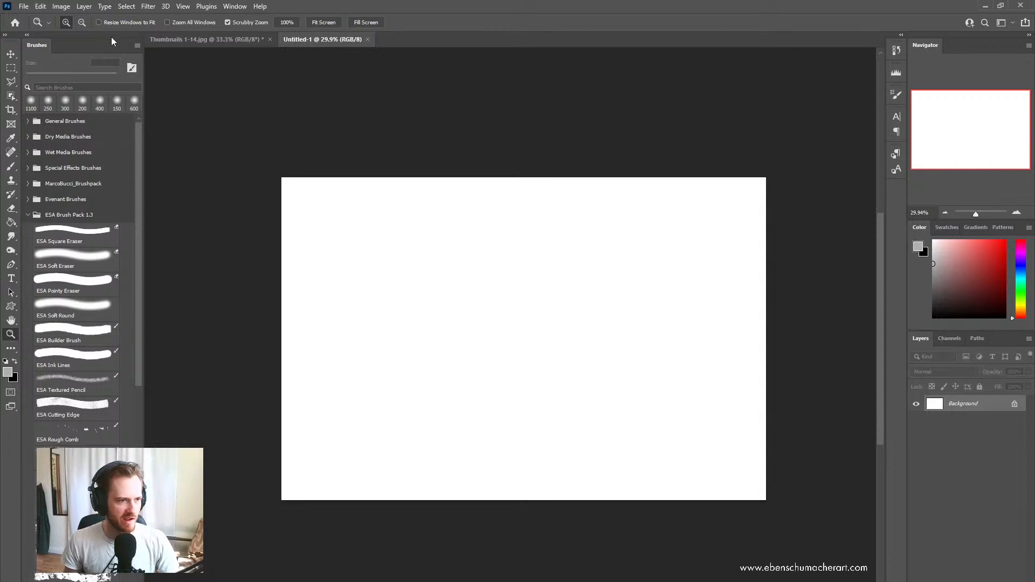
Step: Sample the dark grey backdrop of the Thumbnails 1-14.jpg document and fill the new document's background with it
left_click(189, 38)
key("alt")
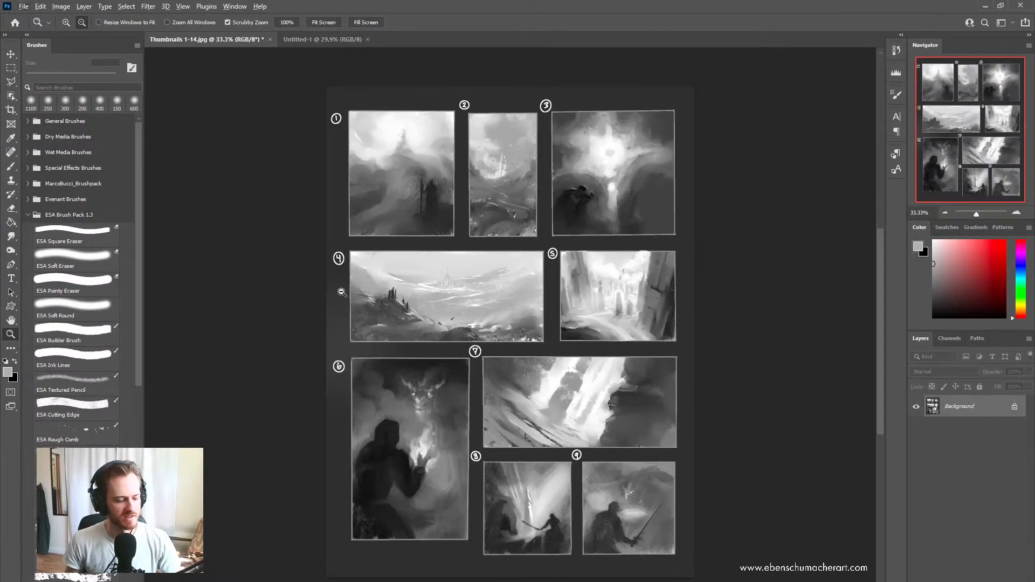
key("b")
left_click(342, 292, "alt")
left_click(348, 40)
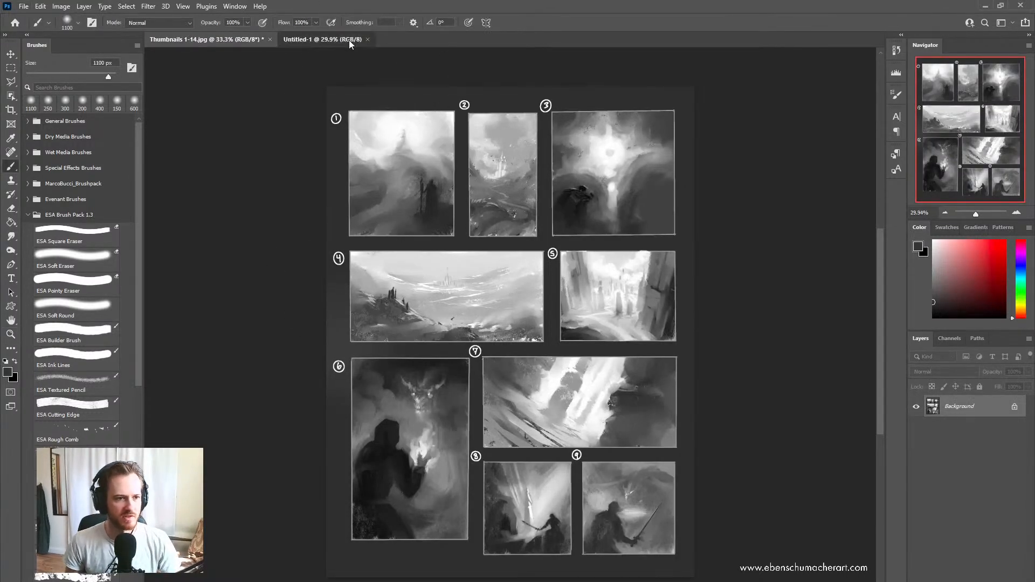
key("g")
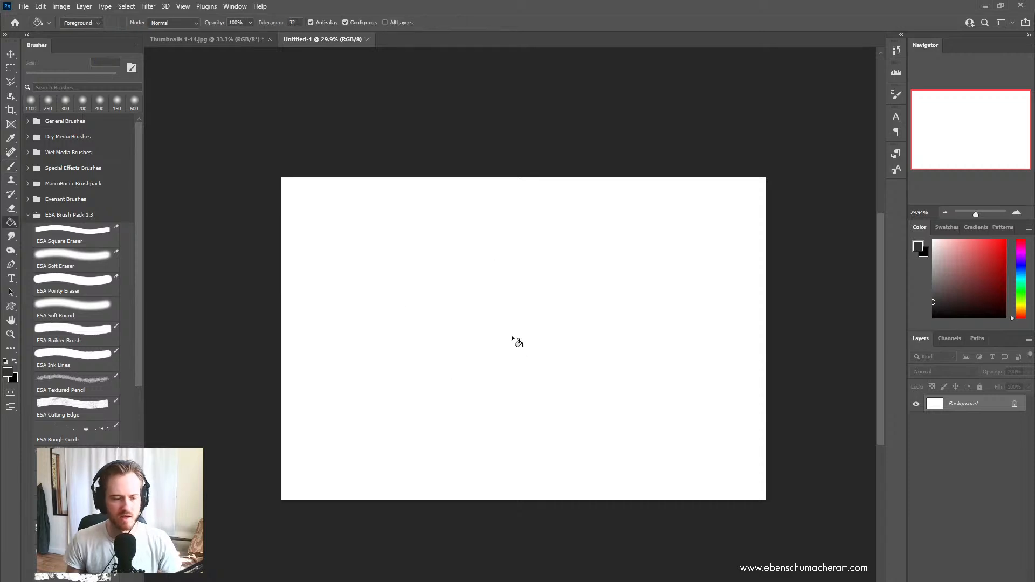
left_click(511, 337)
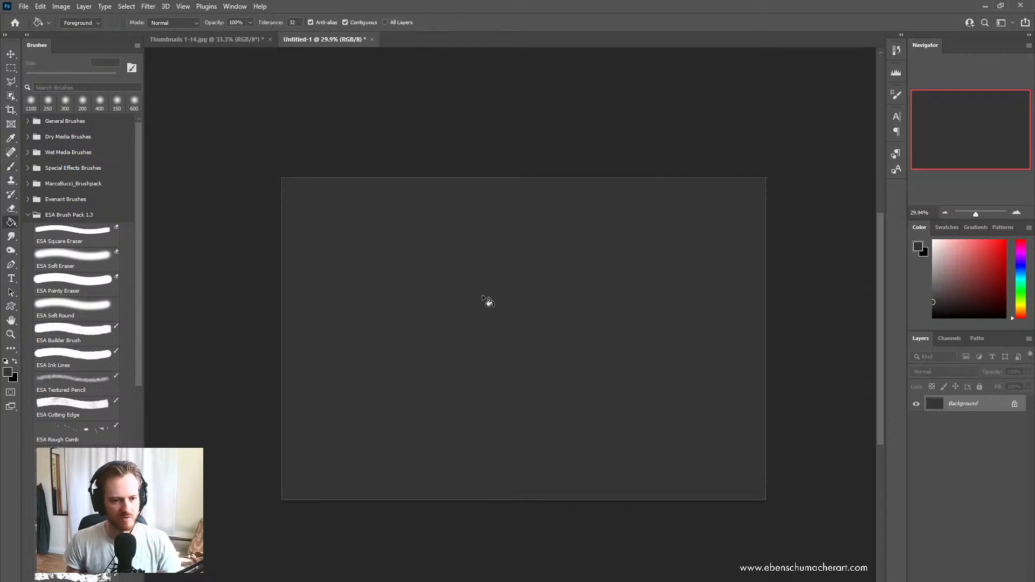
Step: Add a new layer with default settings above the dark grey background
key("z")
left_click_drag(492, 295, 494, 305)
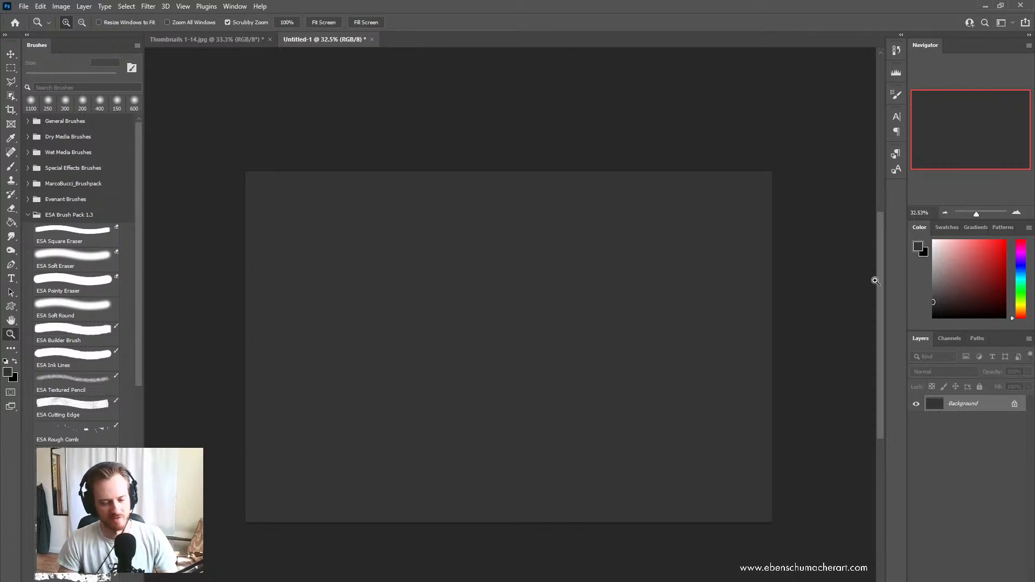
key("ctrl+shift+n")
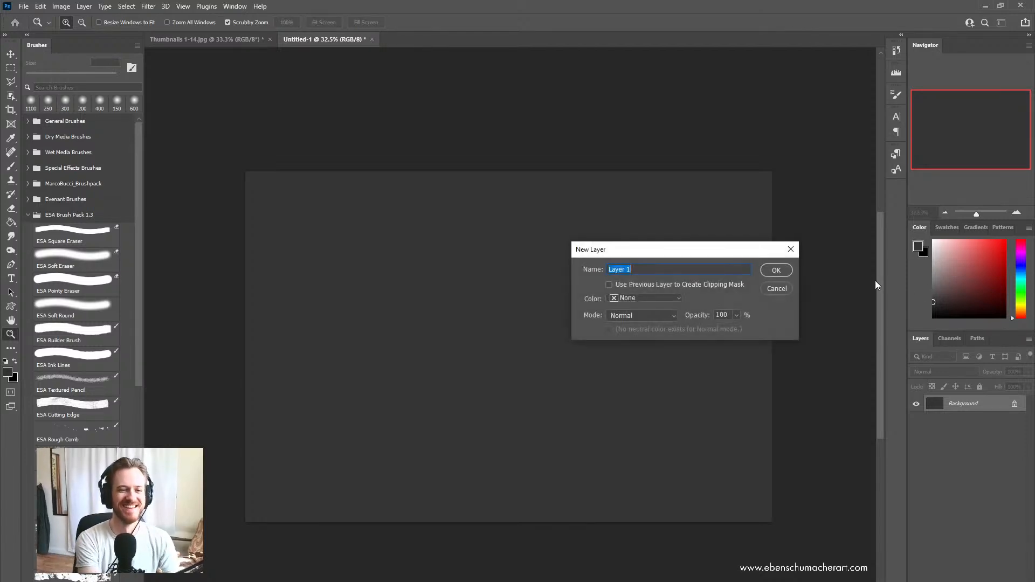
key("Return")
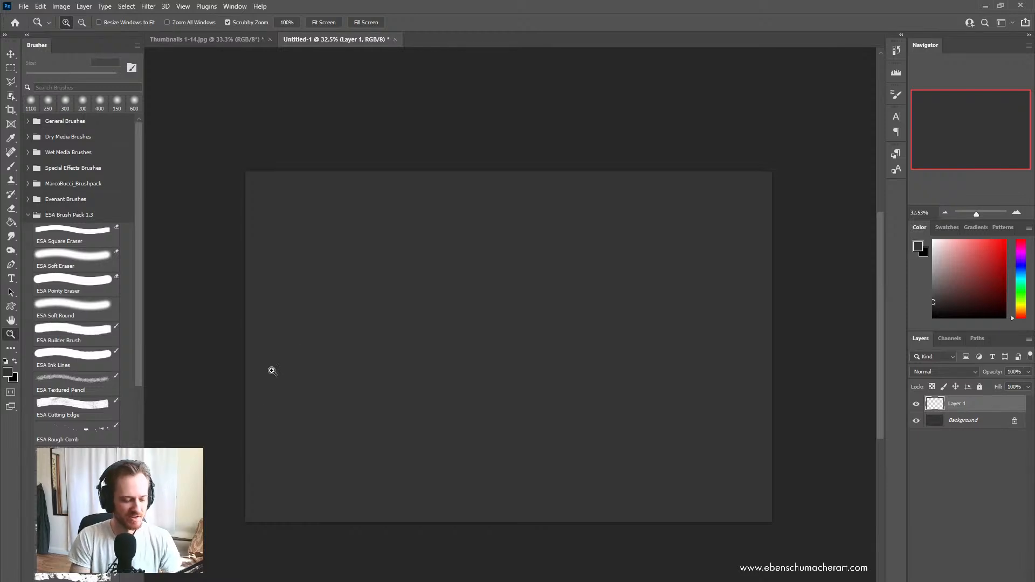
Step: Select a landscape rectangle in the upper-left corner of the canvas and fill it with white
key("m")
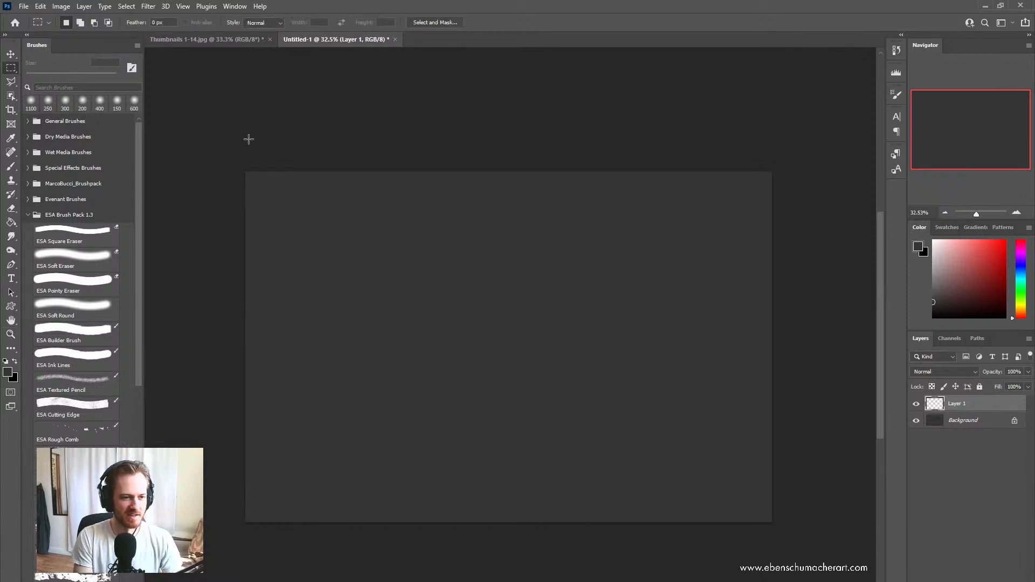
left_click_drag(258, 185, 413, 281)
key("d")
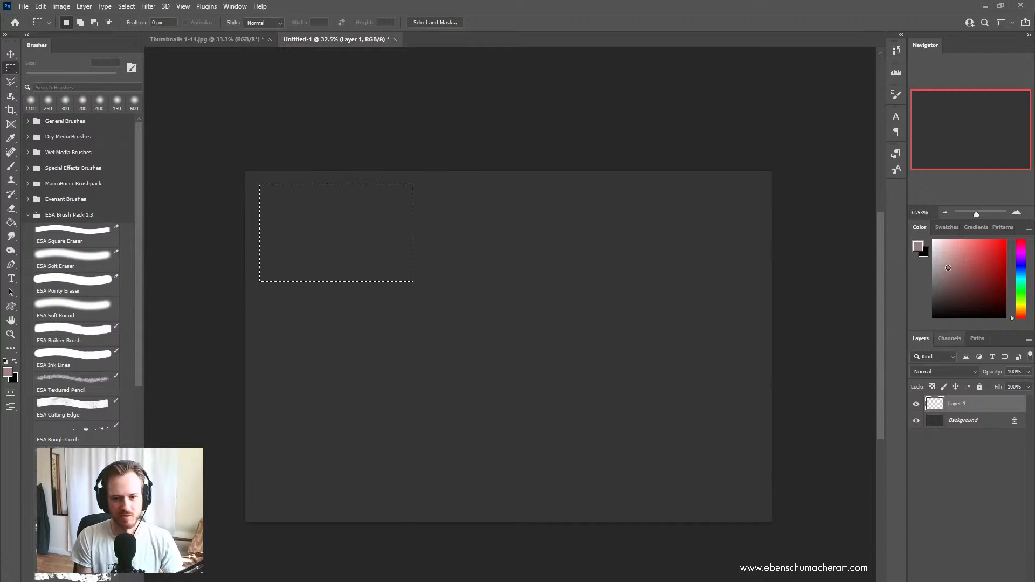
key("x")
key("g")
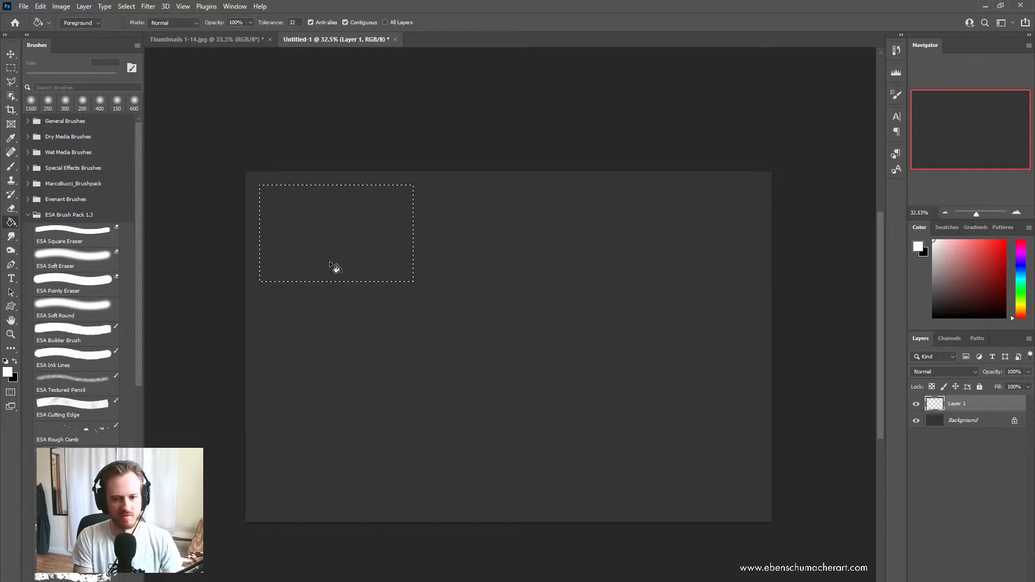
left_click(329, 261)
Step: Add a new layer and fill a portrait rectangle beside the first frame with white
key("ctrl+shift+alt+n")
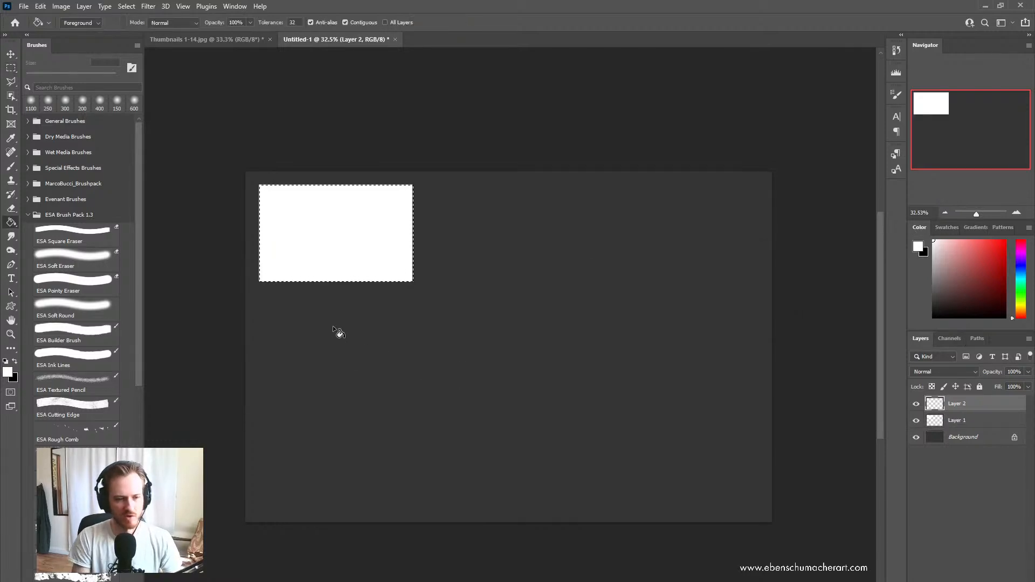
key("m")
left_click_drag(424, 188, 530, 337)
key("ctrl+d")
key("ctrl+shift+d")
key("g")
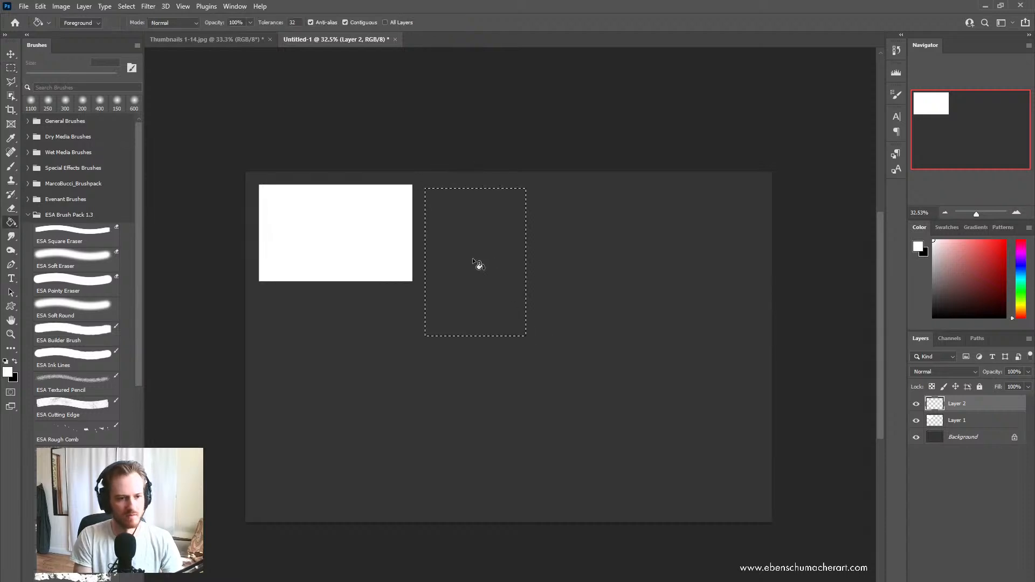
left_click(474, 261)
Step: Fill a wide panoramic rectangle in the canvas's upper-right area with white on the same layer
key("m")
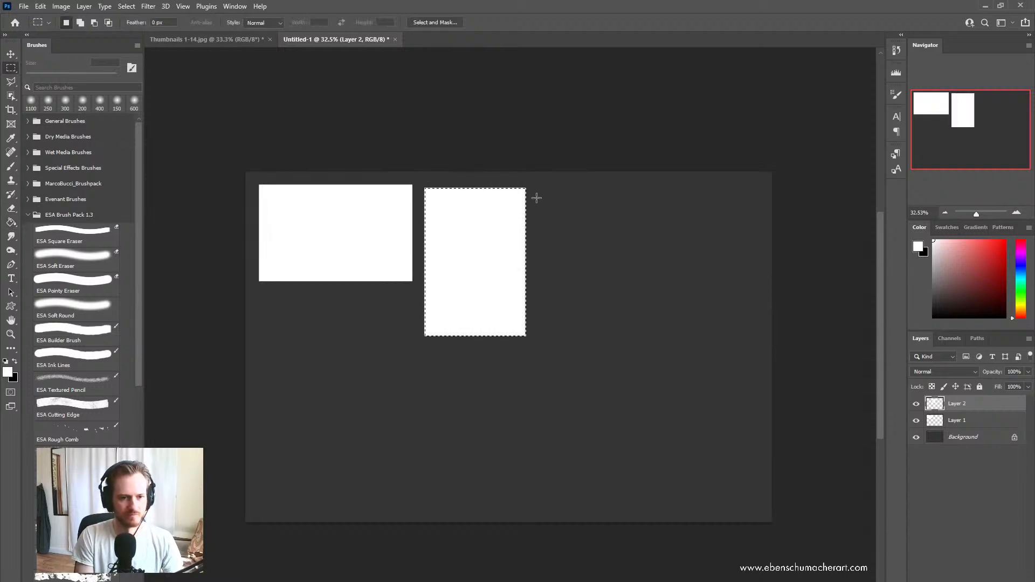
left_click_drag(533, 188, 753, 264)
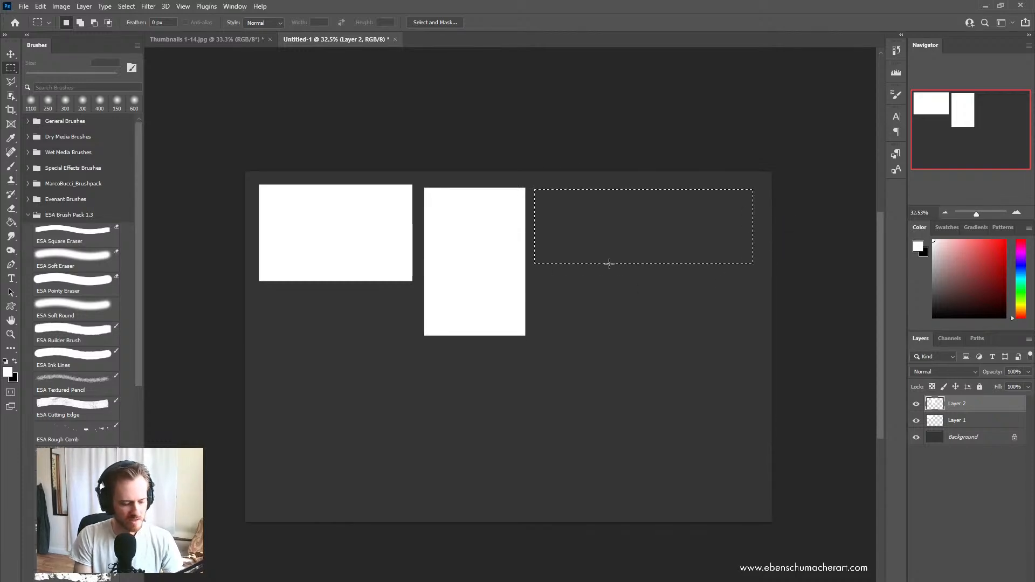
key("g")
left_click(615, 234)
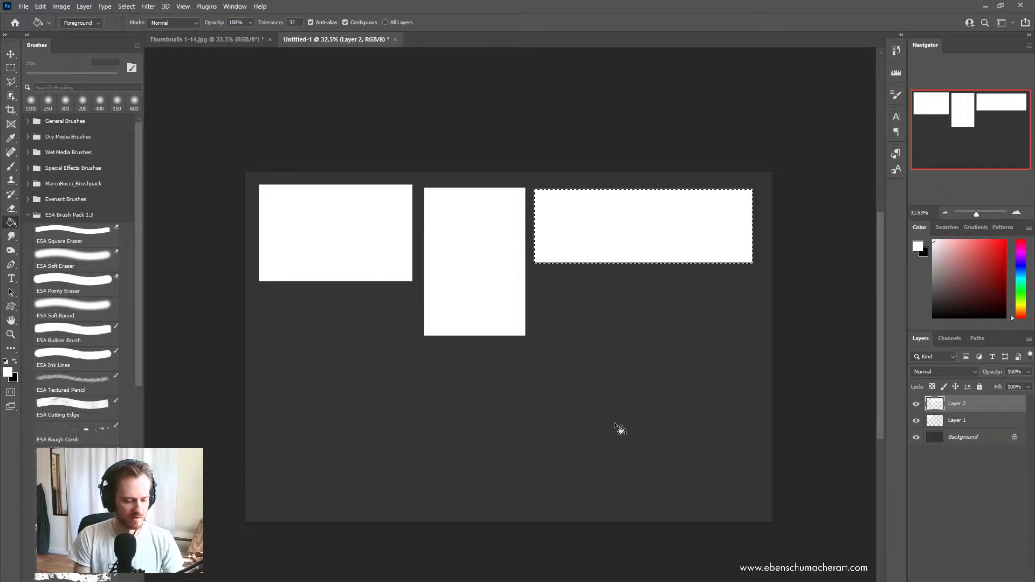
Step: Fill a landscape rectangle with white below the left part of the upper panoramic frame
key("m")
left_click_drag(535, 272, 688, 361)
key("ctrl+d")
mouse_move(535, 275)
left_mouse_down()
mouse_move(623, 370)
mouse_move(669, 373)
left_mouse_up()
key("g")
left_click(588, 349)
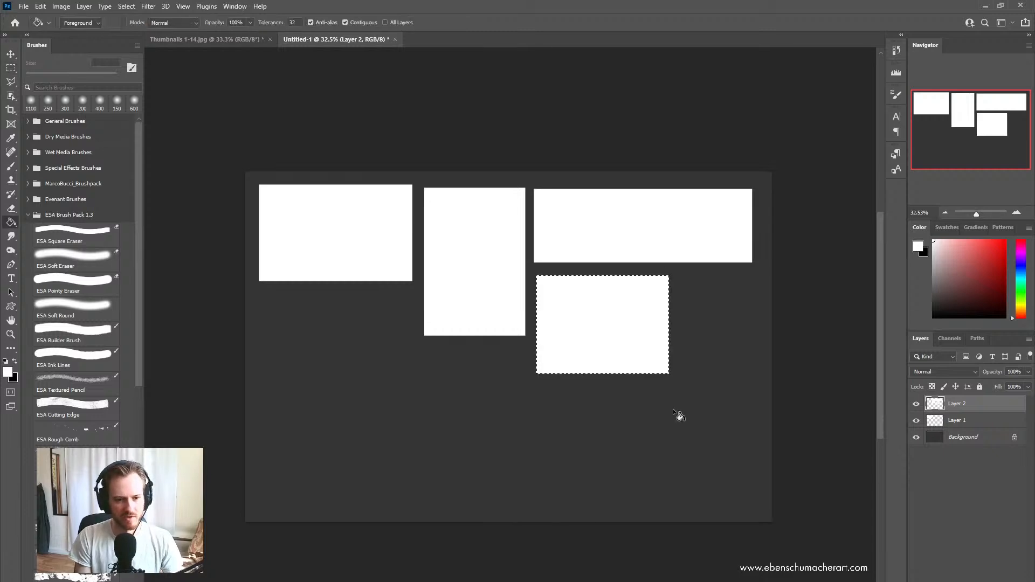
Step: Add a new layer and fill a narrow portrait rectangle near the canvas's right edge, below the panoramic frame, with white
key("b")
key("m")
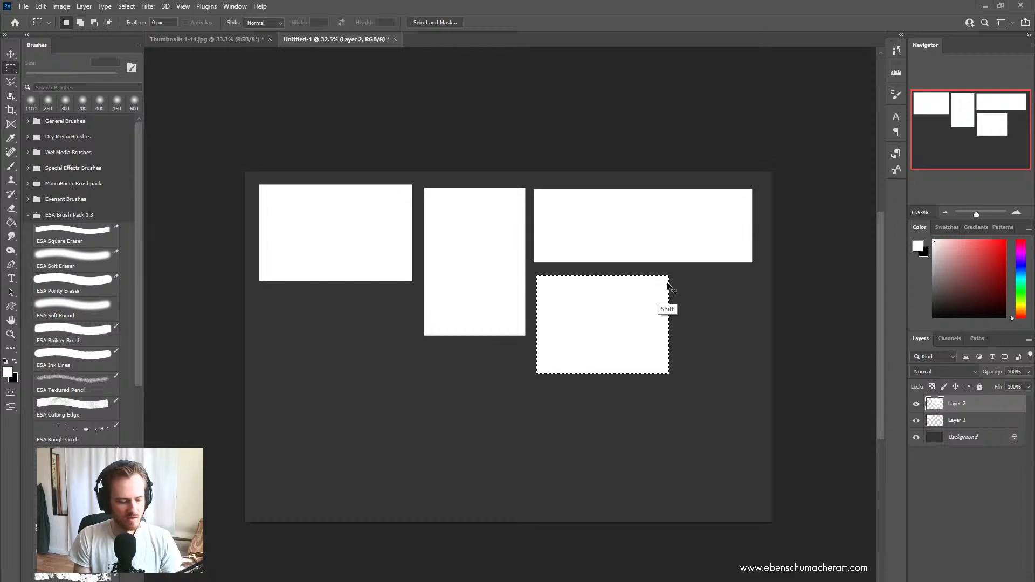
key("ctrl+shift+n")
key("Return")
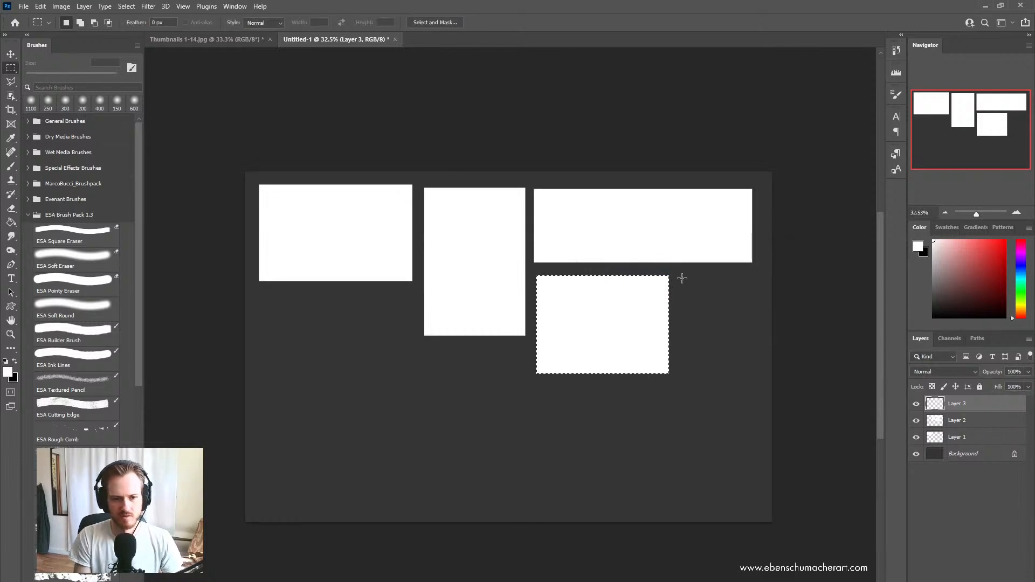
mouse_move(683, 277)
left_mouse_down()
mouse_move(753, 370)
mouse_move(757, 412)
left_mouse_up()
key("g")
left_click(741, 377)
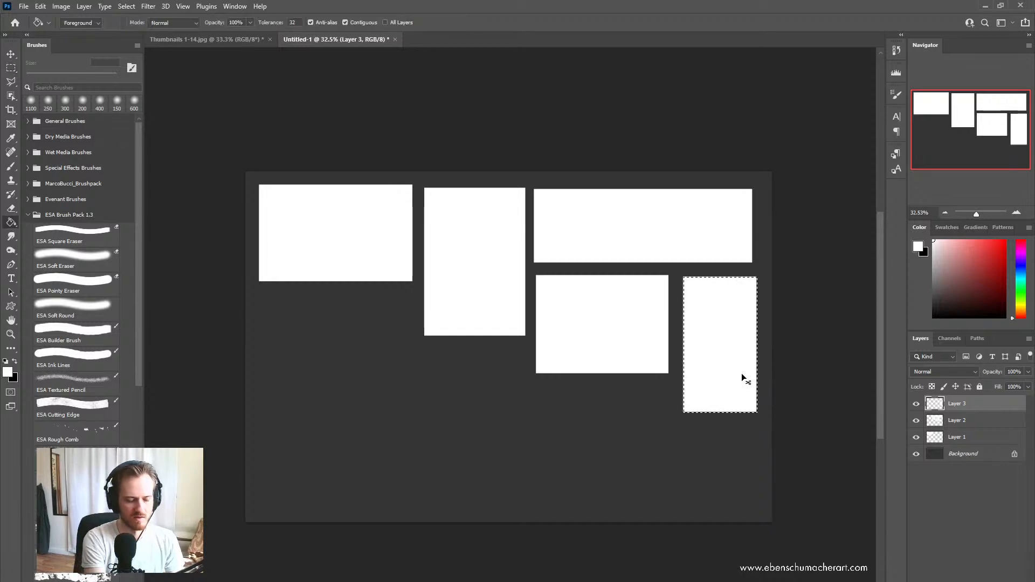
Step: Add a new layer, fill a landscape rectangle below the first frame with white, and clear the selection
key("ctrl+shift+alt+n")
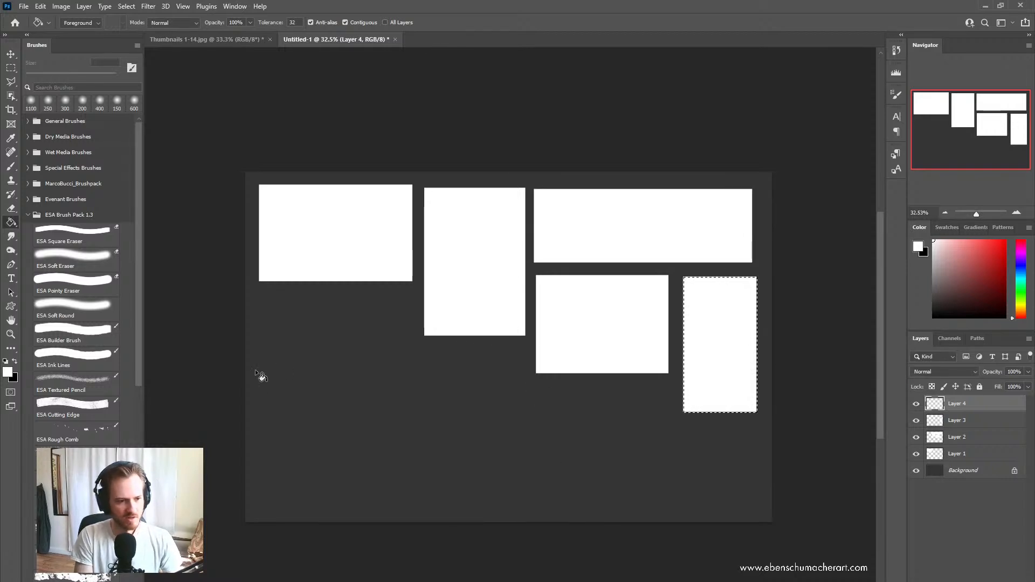
key("b")
key("m")
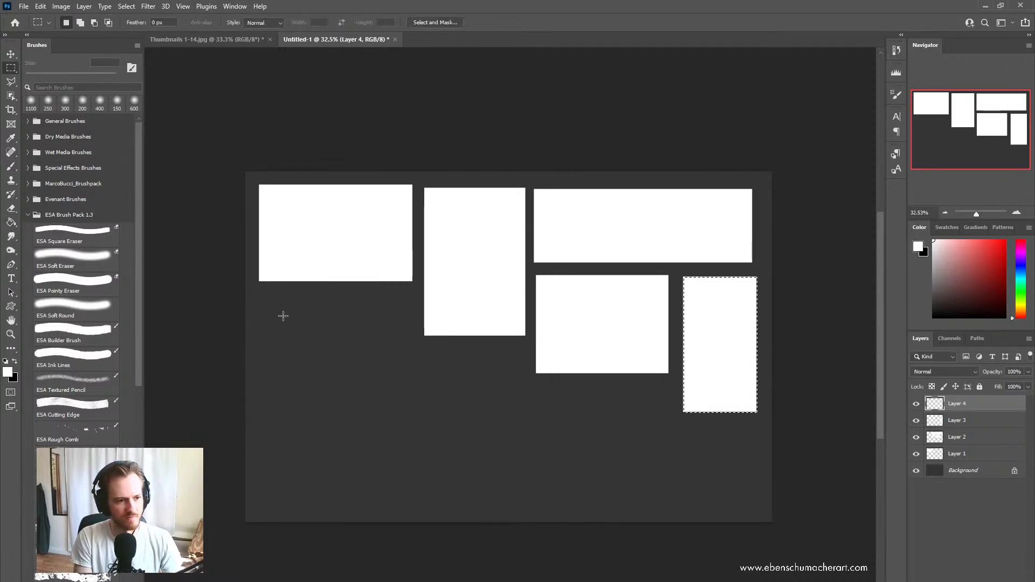
mouse_move(259, 295)
left_mouse_down()
mouse_move(408, 411)
mouse_move(413, 397)
mouse_move(413, 413)
mouse_move(411, 382)
mouse_move(415, 399)
mouse_move(393, 430)
mouse_move(410, 435)
mouse_move(411, 403)
left_mouse_up()
key("g")
left_click(331, 348)
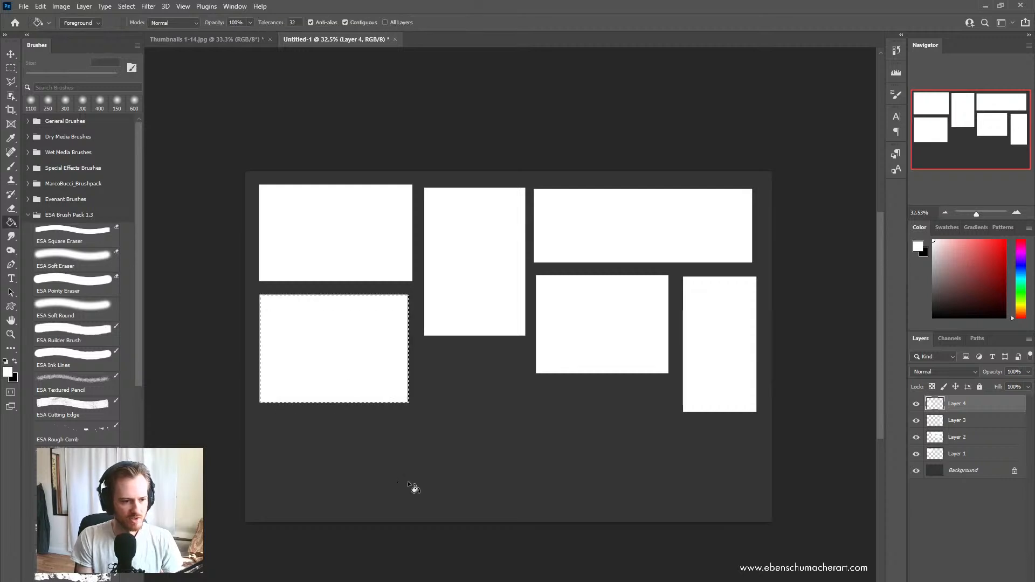
key("ctrl+d")
Step: Fill a wide panoramic rectangle along the canvas's lower-left edge with white on a new layer of its own
key("m")
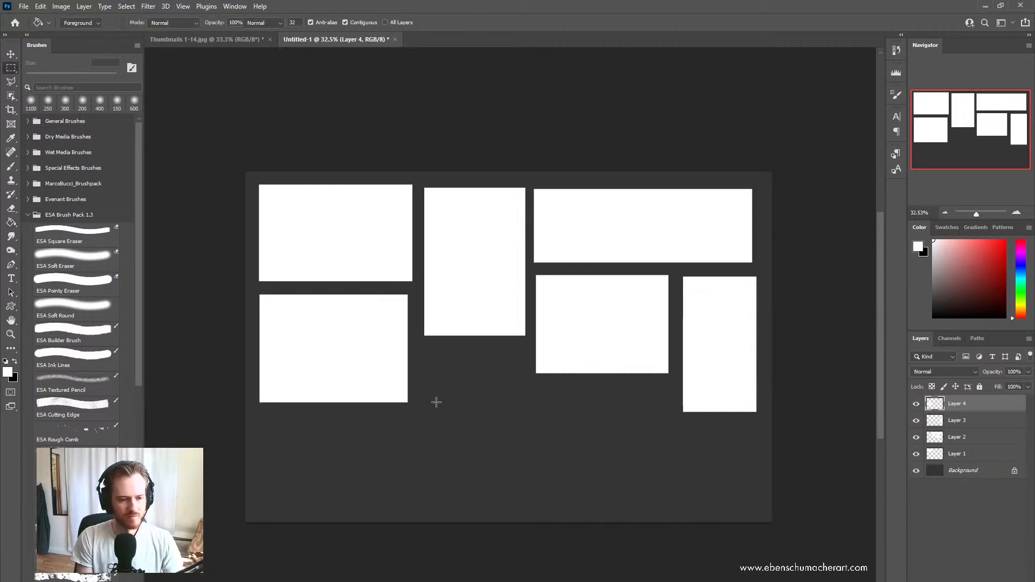
mouse_move(259, 419)
left_mouse_down()
mouse_move(518, 490)
mouse_move(499, 505)
mouse_move(453, 507)
mouse_move(481, 502)
left_mouse_up()
key("g")
left_click(362, 447)
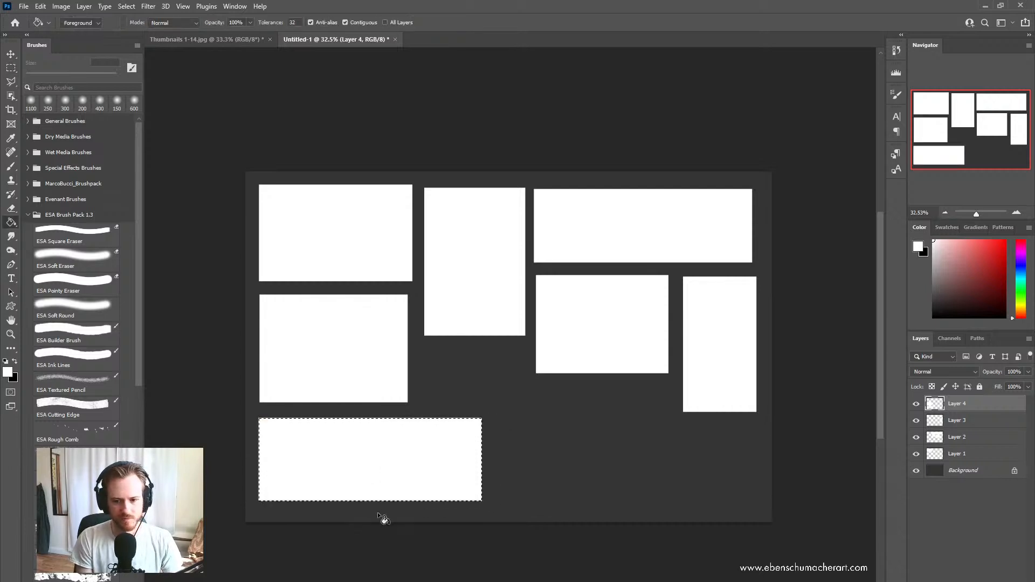
key("ctrl+z")
key("ctrl+shift+n")
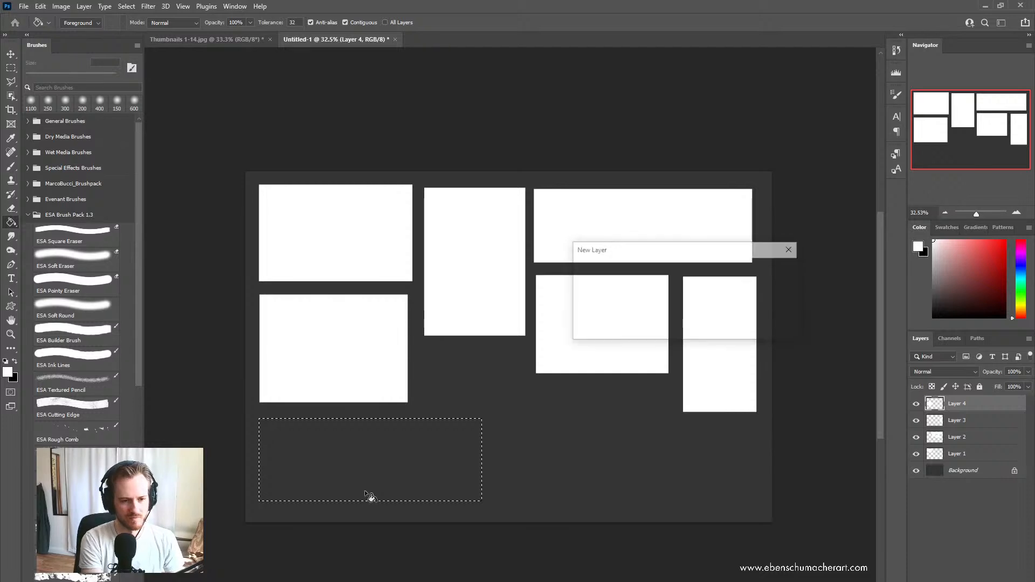
key("Return")
left_click(411, 494)
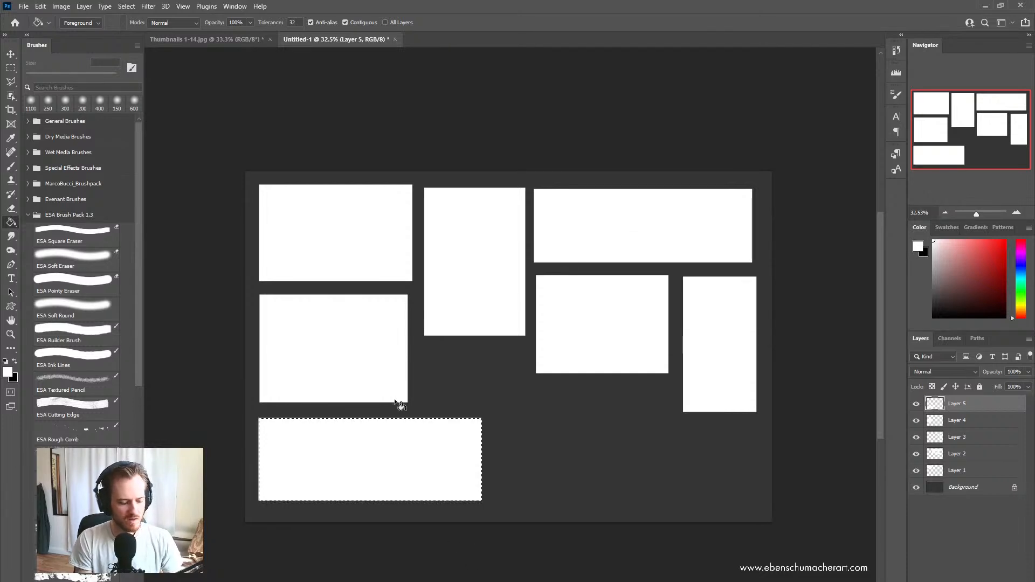
Step: Select a small landscape area below the upper portrait frame, add a new layer, and clear the selection
key("m")
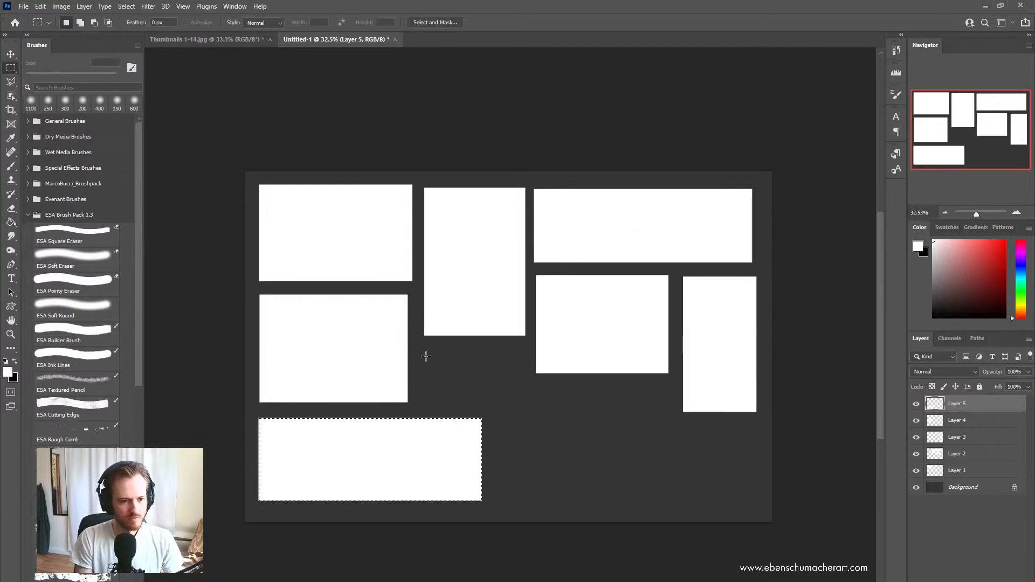
left_click_drag(422, 350, 524, 404)
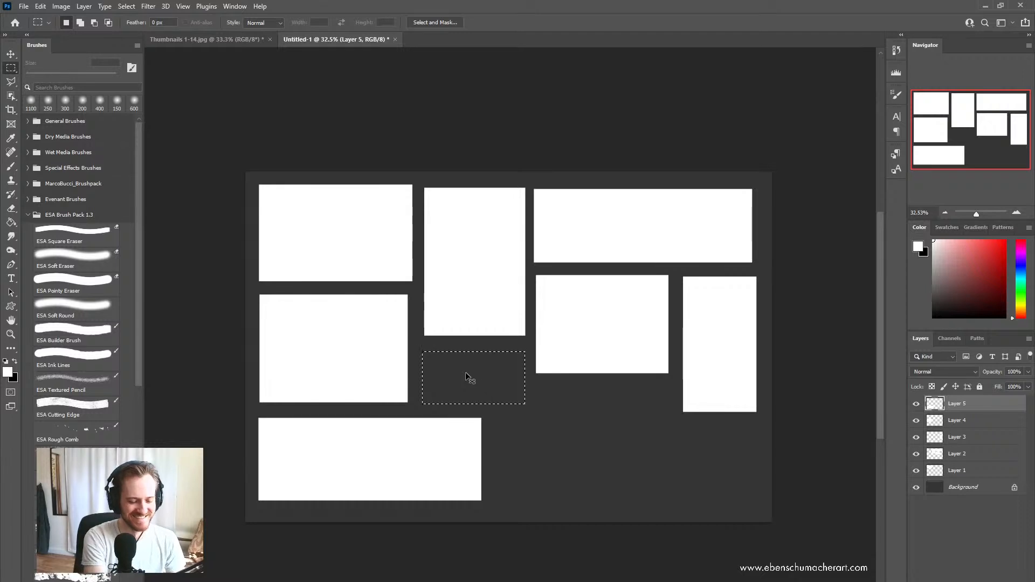
key("ctrl+shift+n")
key("Return")
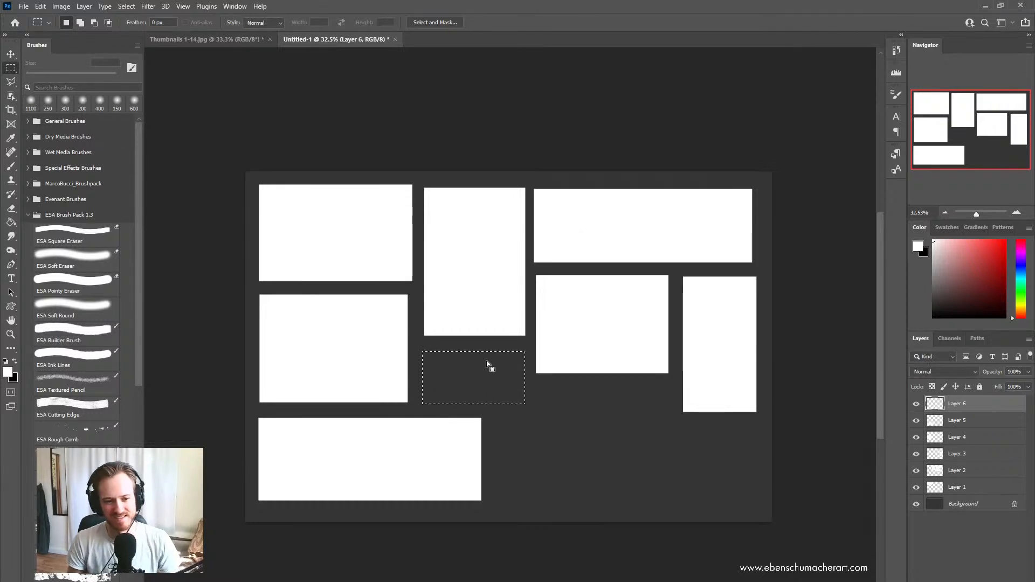
left_click(575, 448)
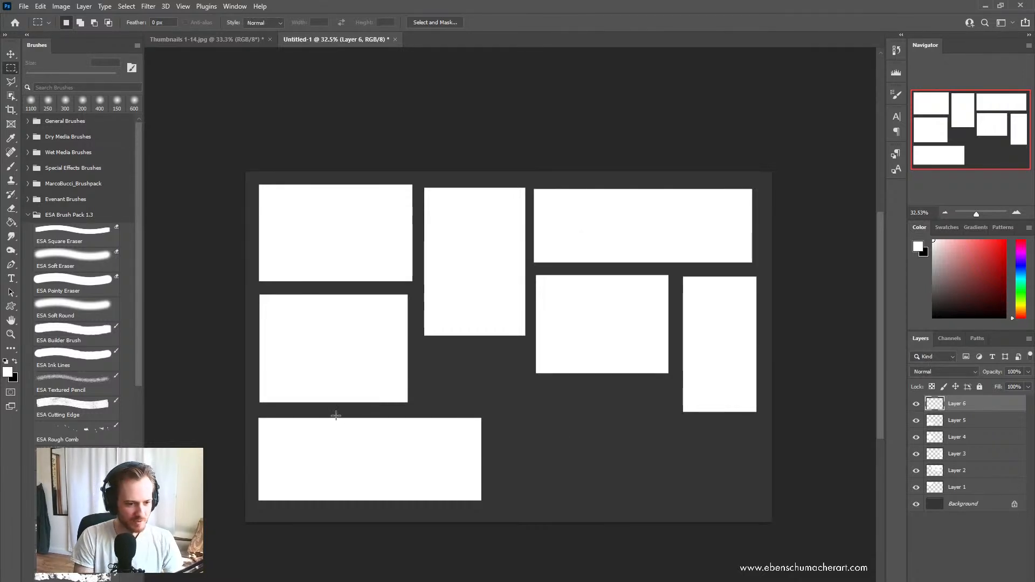
Step: Delete the right end of the lower-left panoramic frame on Layer 5 so it ends near the frames above, then return to Layer 6
left_click(970, 420)
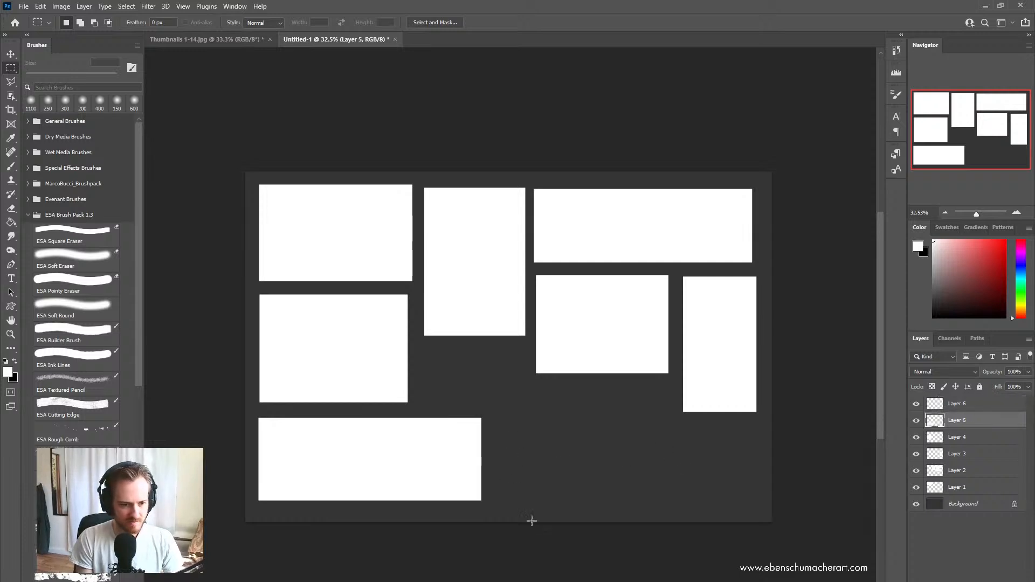
left_click_drag(540, 521, 414, 394)
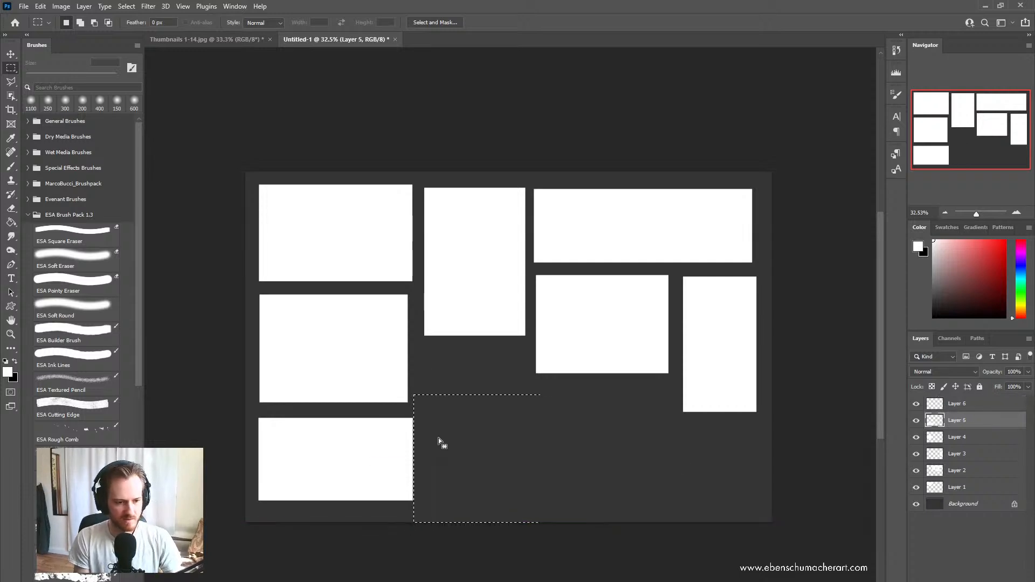
key("alt+bracketright")
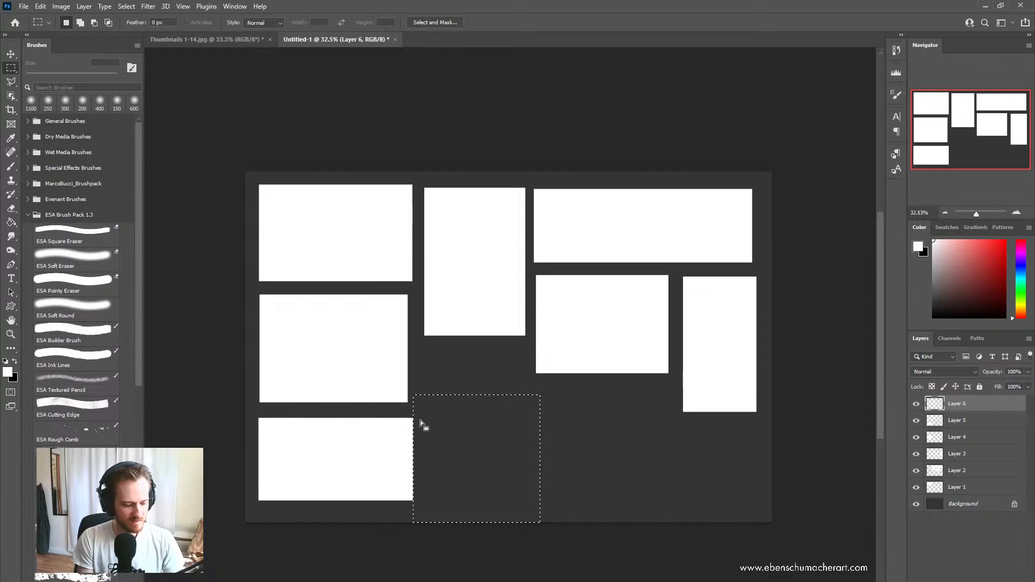
Step: Fill a portrait rectangle directly below the upper portrait frame with white on Layer 6, matching that frame's width
left_click_drag(425, 347, 524, 498)
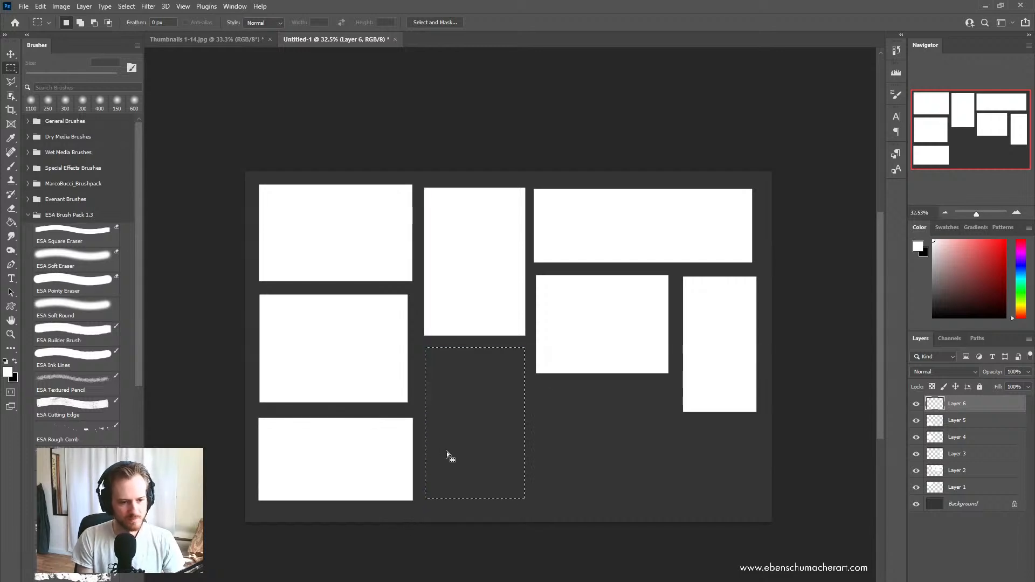
key("g")
left_click(459, 418)
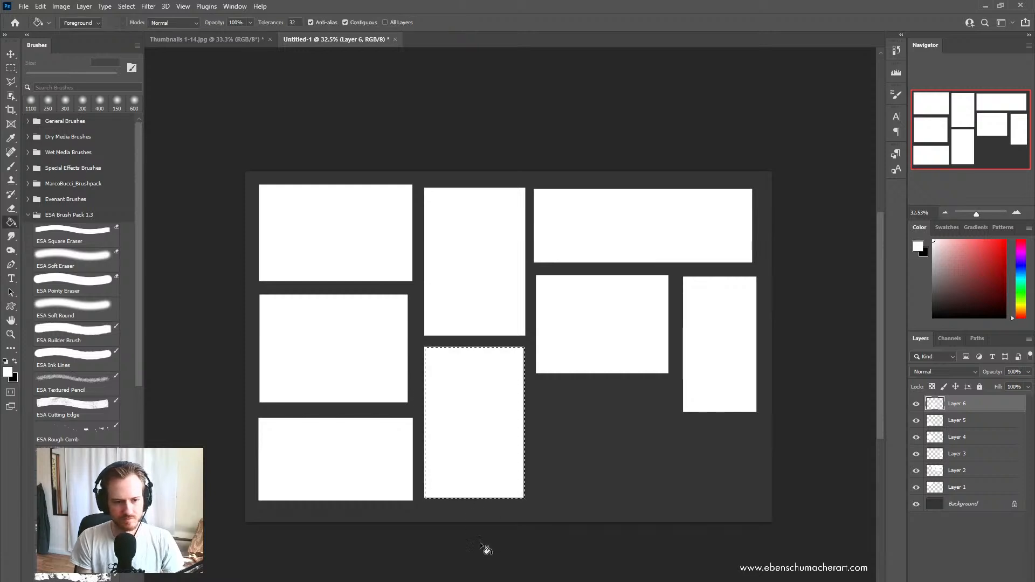
Step: Add a new layer, fill a nearly square rectangle below the middle-right landscape frame with white, and clear the selection
key("m")
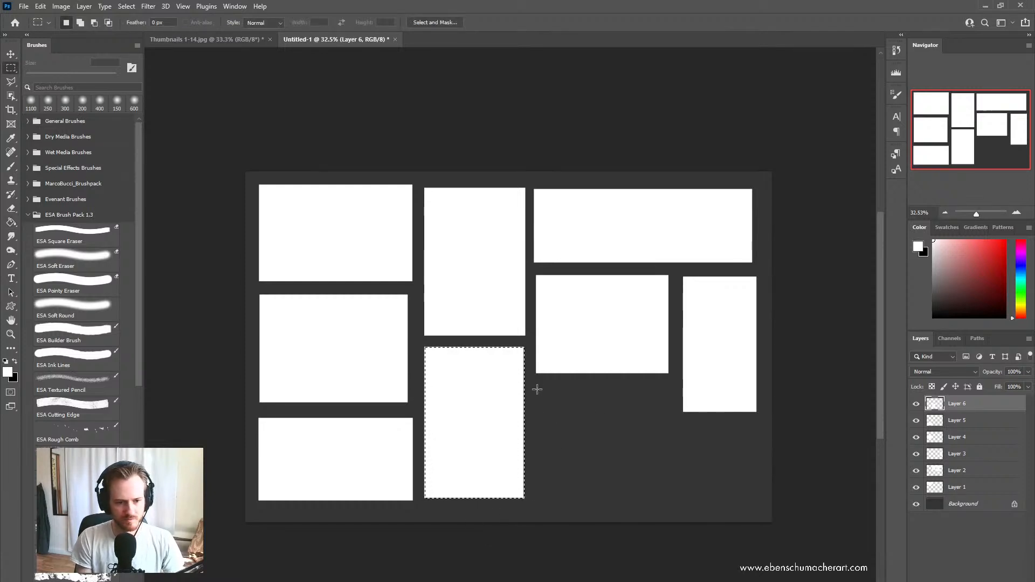
key("ctrl+shift+n")
key("Return")
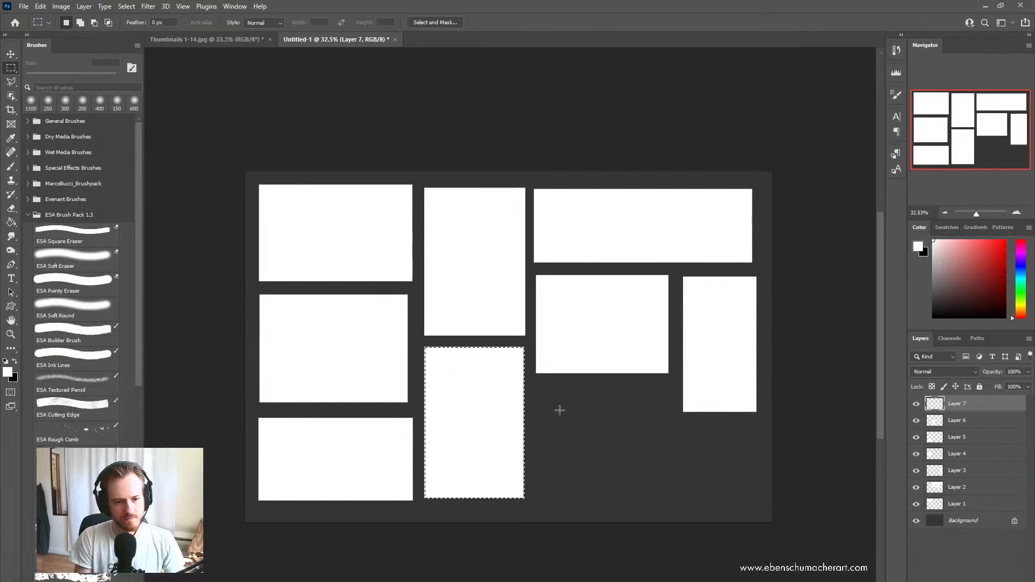
left_click_drag(536, 384, 665, 498)
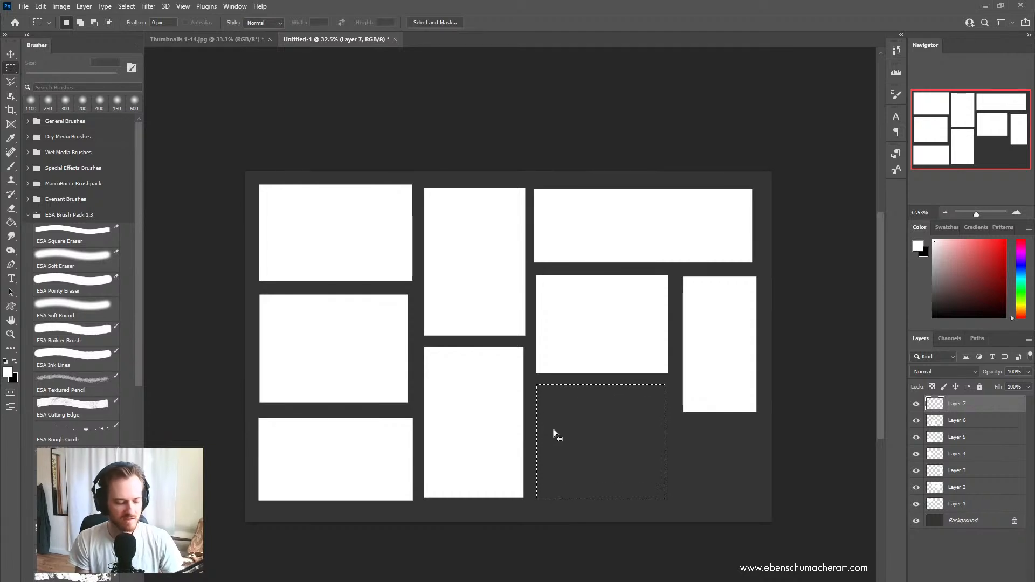
key("g")
left_click(587, 462)
key("ctrl+d")
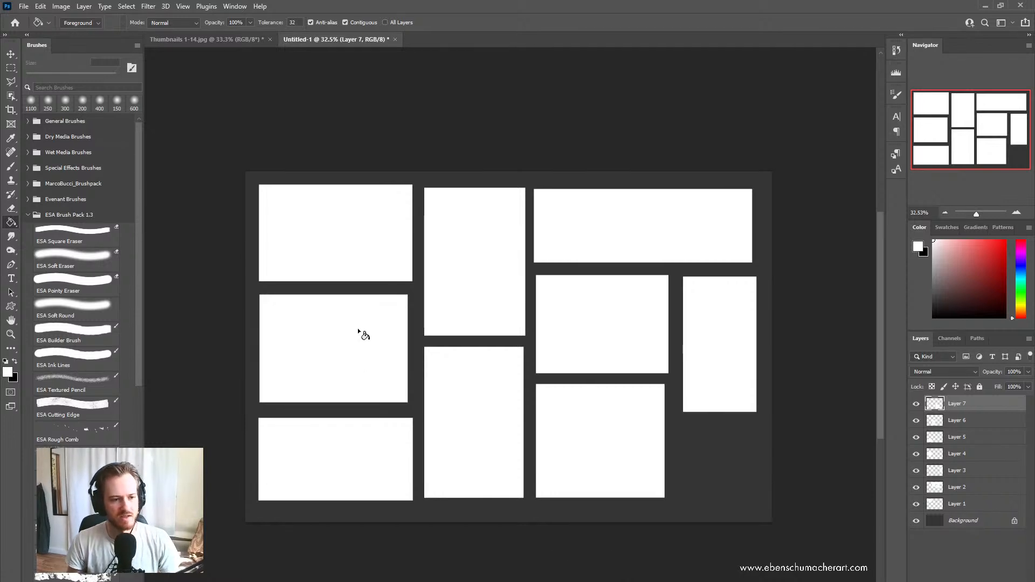
Step: Shift the upper-left frame, the Layer 2 frames and the nearly square frame slightly up and to the left
left_click_drag(343, 244, 343, 236)
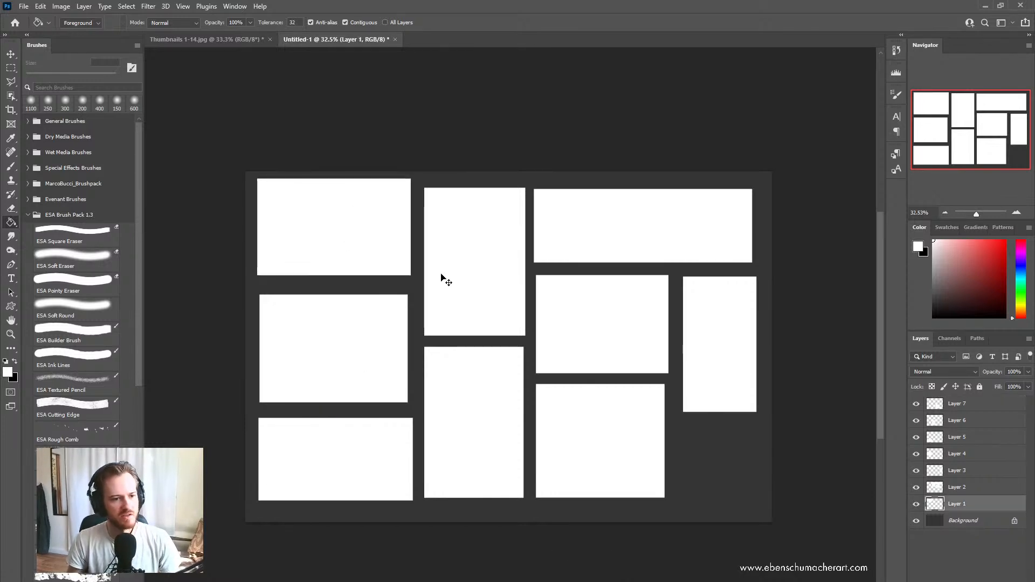
left_click_drag(440, 278, 437, 269)
left_click_drag(608, 434, 592, 426)
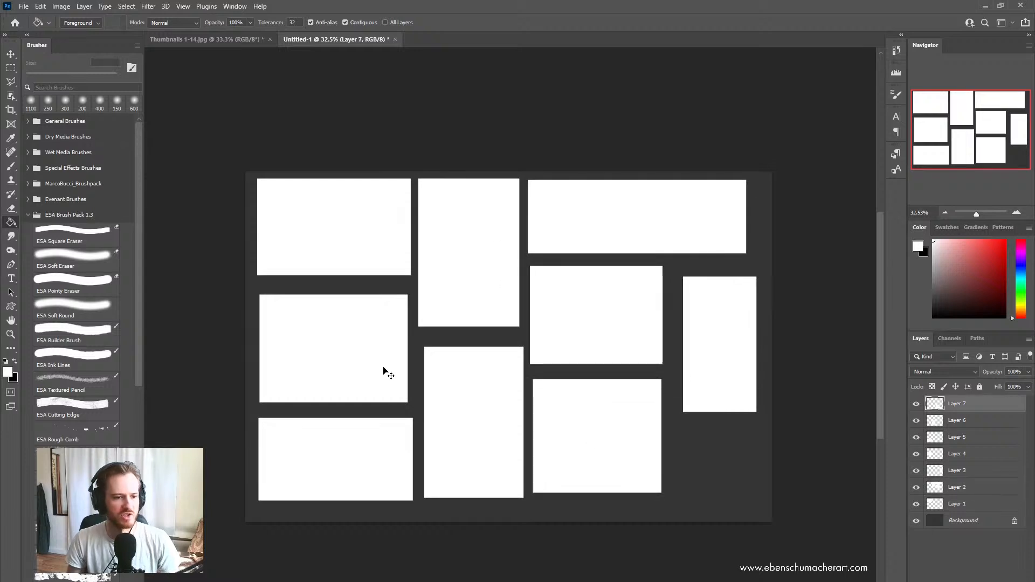
Step: Move the two lower frames in the left column up and scale the bottom one down to the width of the one above
left_click_drag(388, 373, 385, 364)
mouse_move(381, 479)
left_mouse_down()
mouse_move(377, 461)
mouse_move(404, 447)
left_mouse_up()
key("ctrl+t")
key("Return")
key("g")
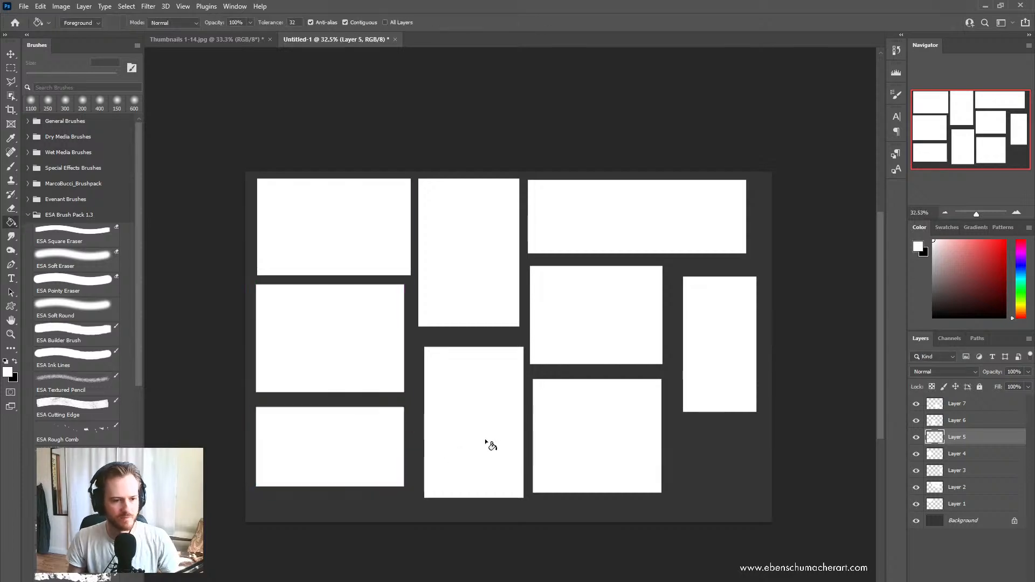
Step: Nudge the lower portrait, lower-left and nearly square frames to tighten the gaps to their neighbours
left_click_drag(478, 444, 470, 431)
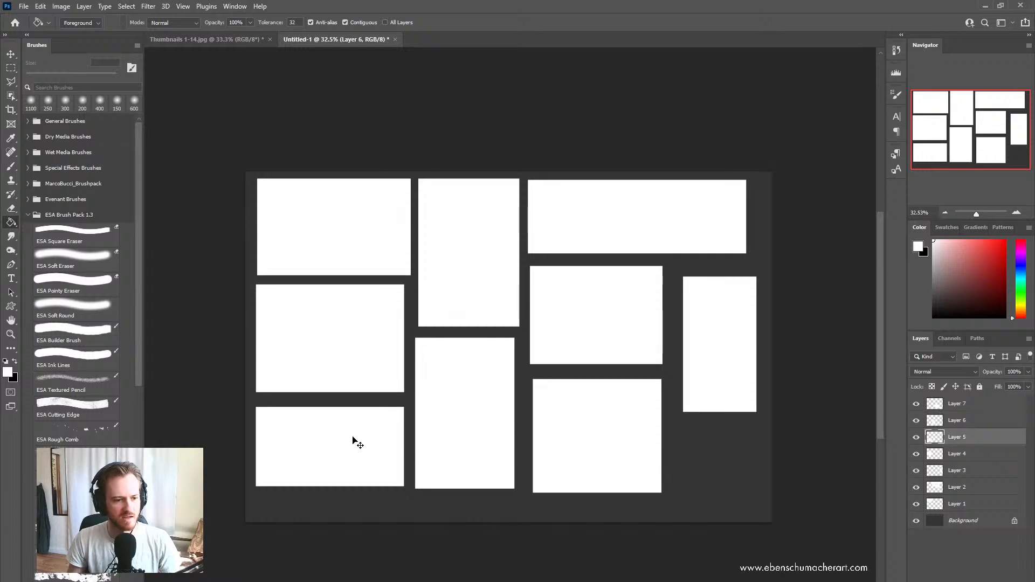
left_click_drag(358, 443, 362, 441)
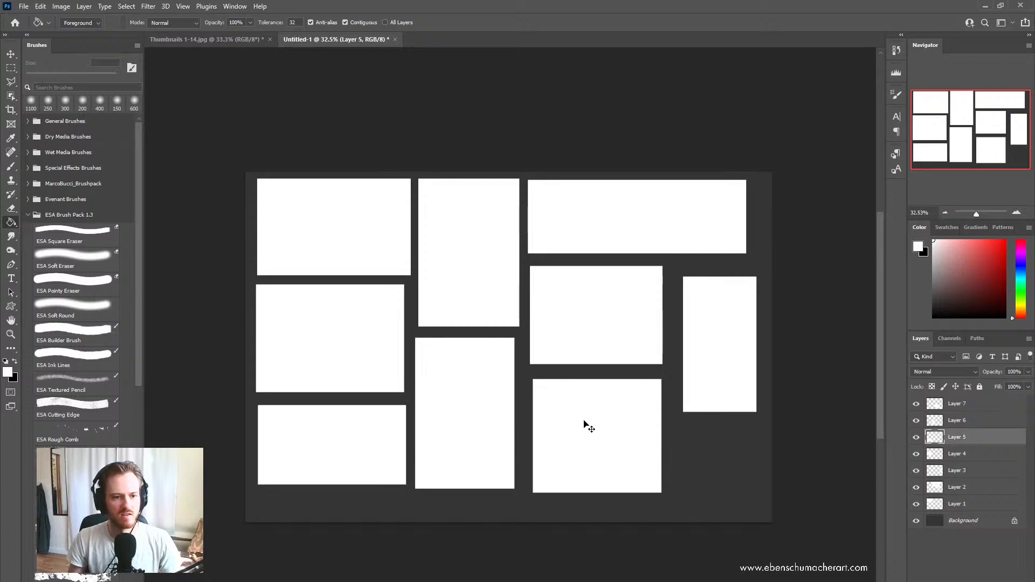
left_click_drag(587, 423, 580, 417)
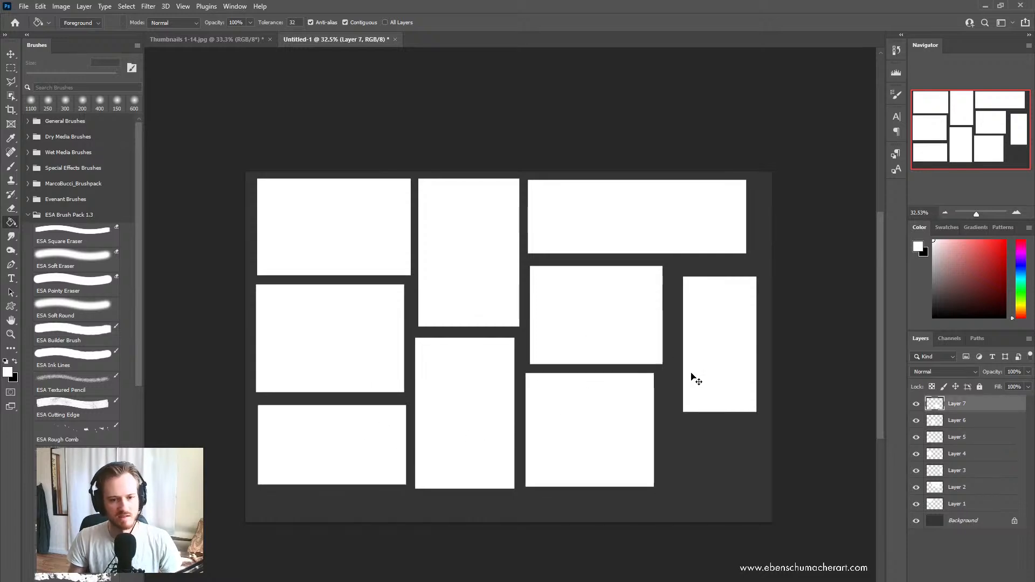
Step: Cut the middle-right landscape frame out of Layer 2 and paste it in place on a layer of its own
left_click(647, 355, "ctrl")
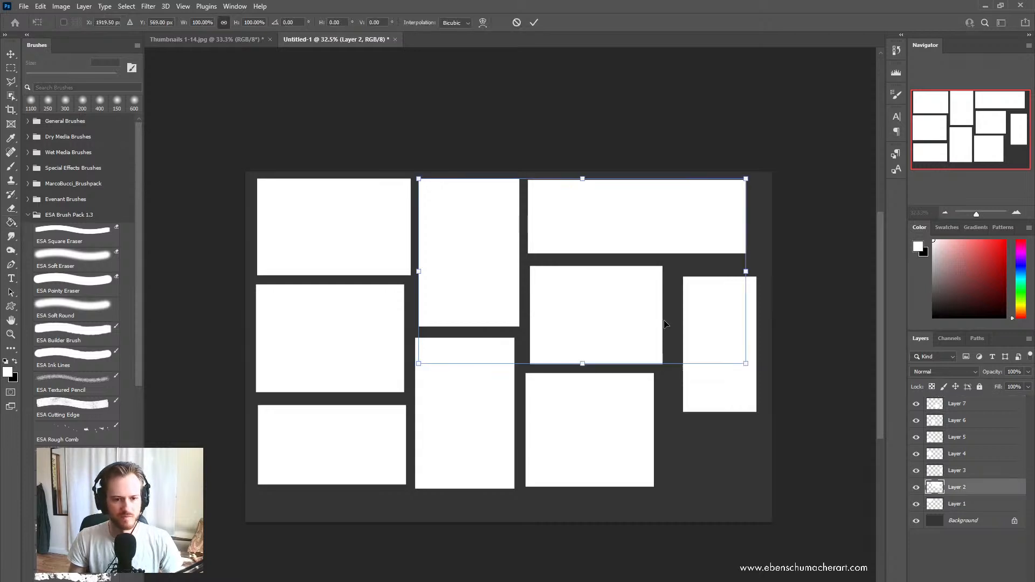
key("m")
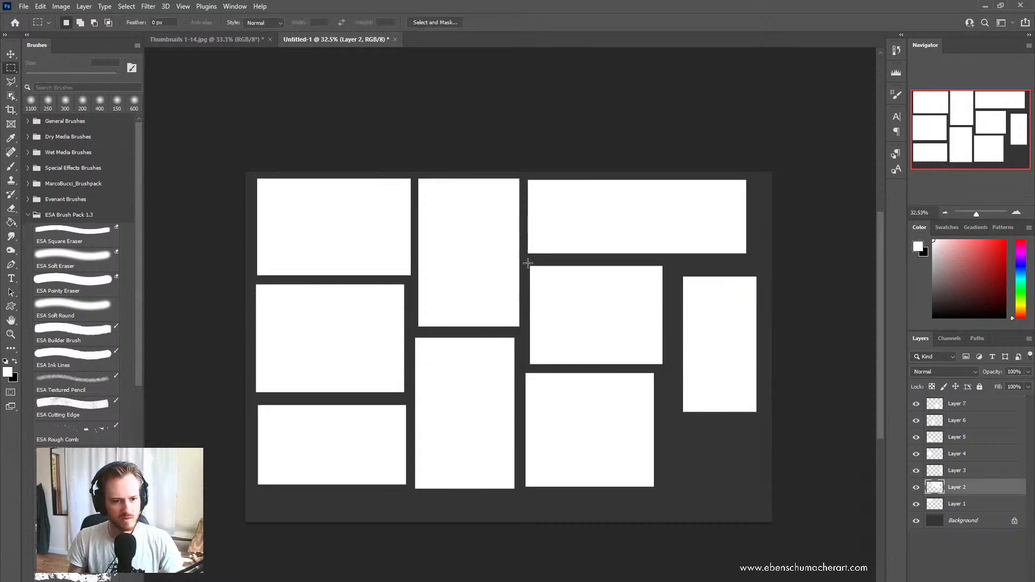
left_click_drag(527, 263, 673, 371)
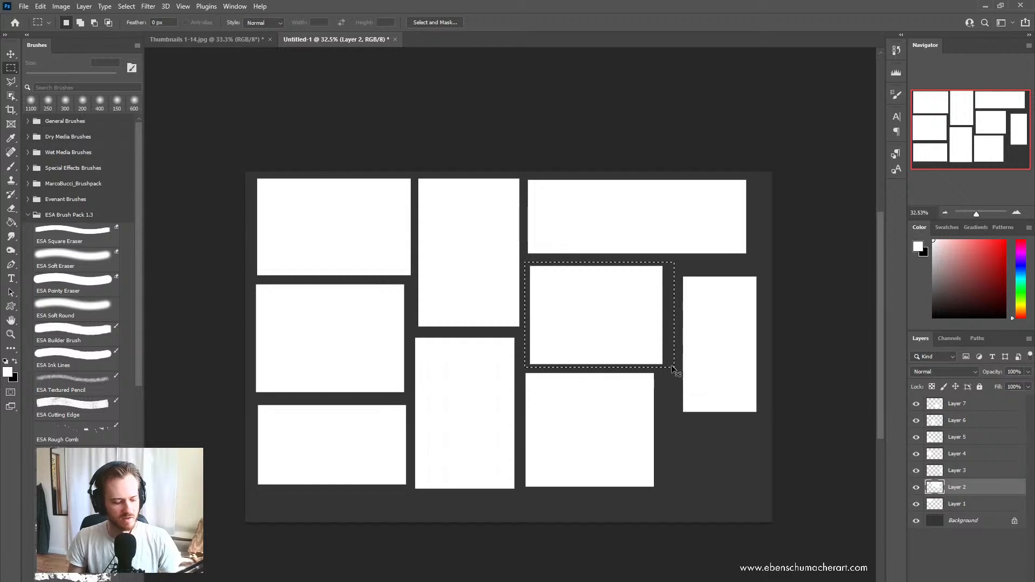
key("ctrl+x")
key("ctrl+v")
left_click_drag(566, 211, 566, 217)
key("ctrl+z")
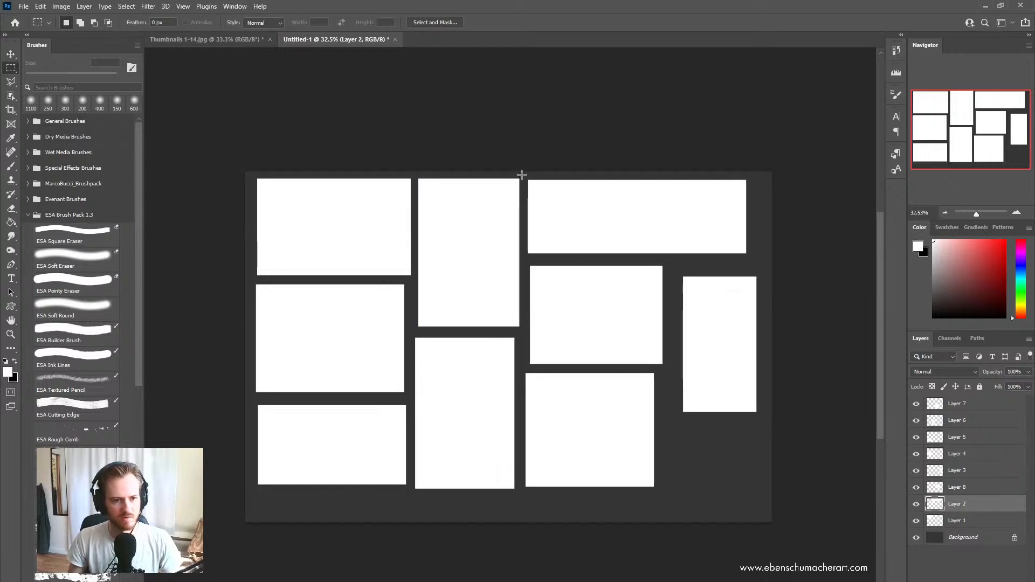
Step: Cut the upper-right panoramic frame out of Layer 2 and paste it in place as a separate layer
left_click_drag(522, 174, 759, 257)
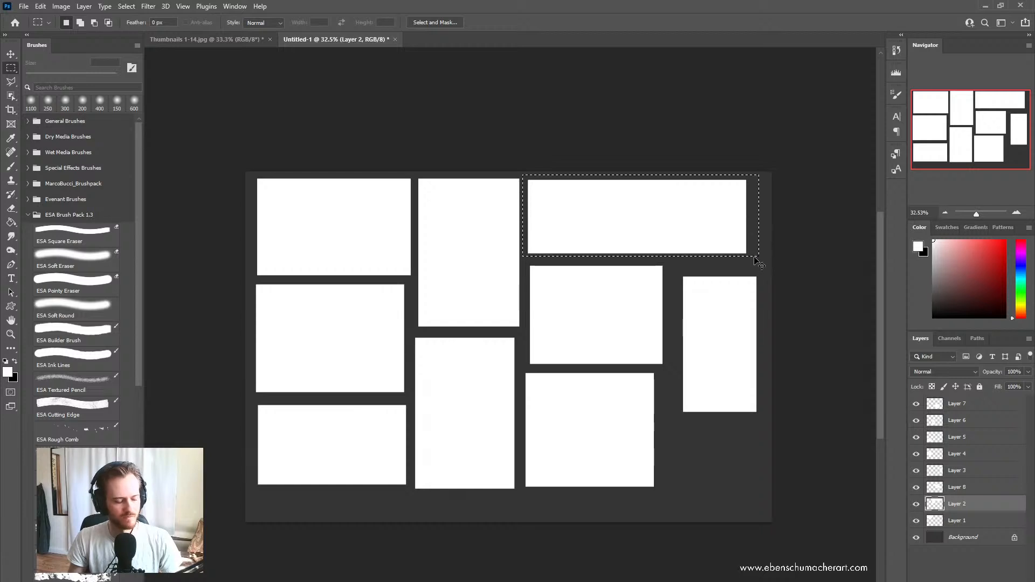
key("ctrl+x")
key("ctrl+v")
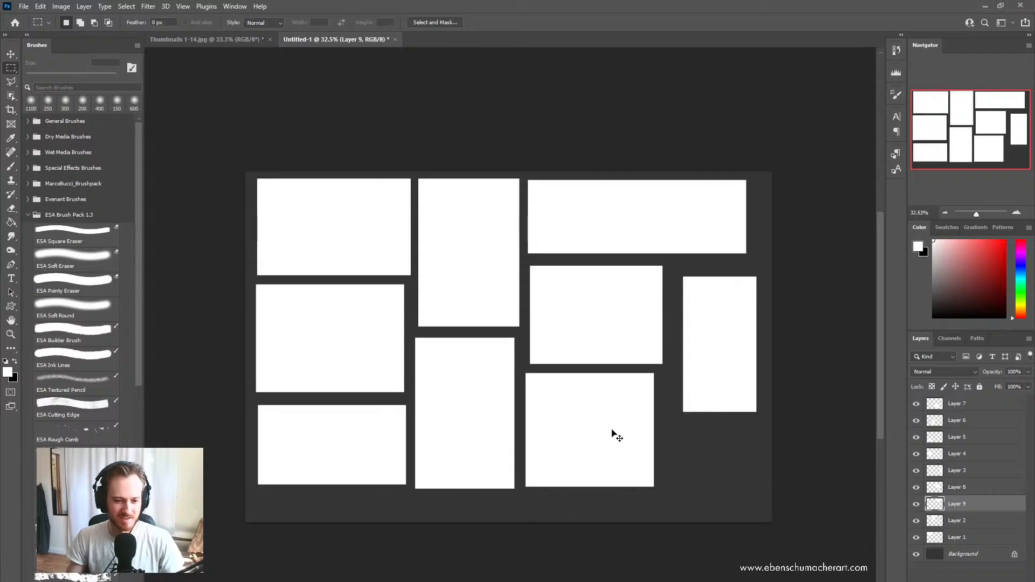
Step: Nudge the nearly square frame down and right, and align the lower-left frame with the left column's edges
left_click_drag(612, 434, 616, 438)
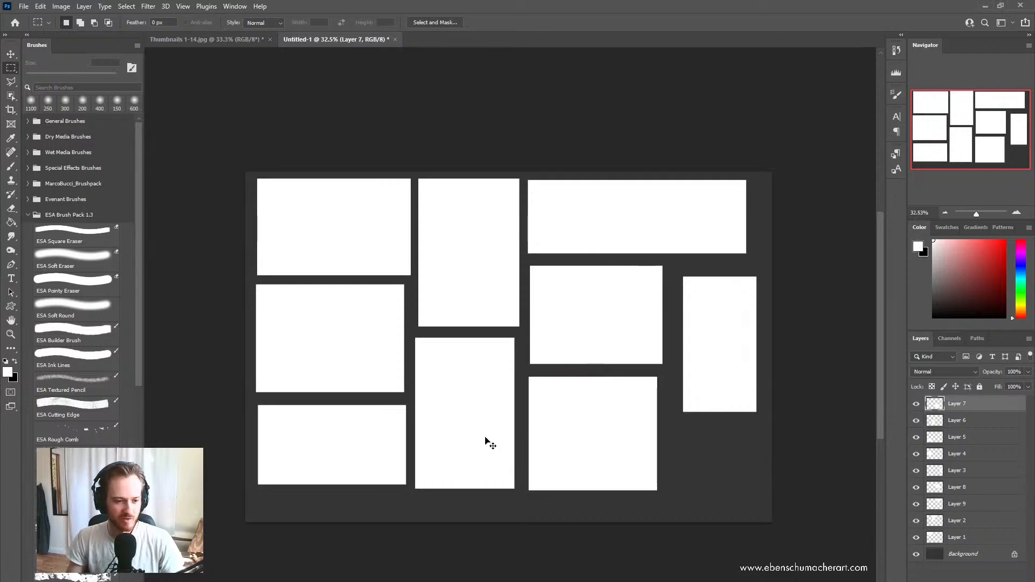
left_click_drag(387, 455, 384, 456)
key("ctrl+t")
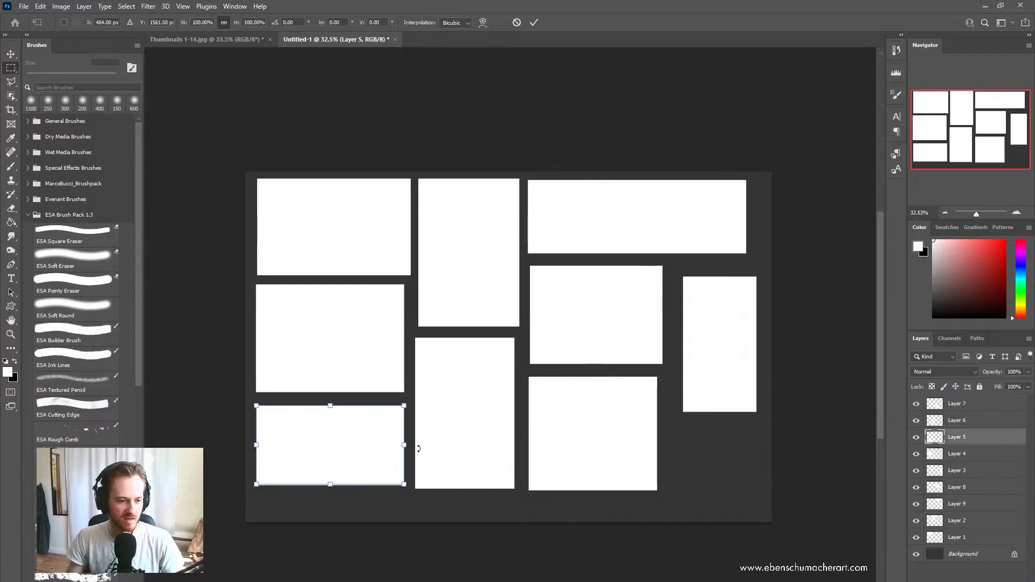
key("Return")
key("m")
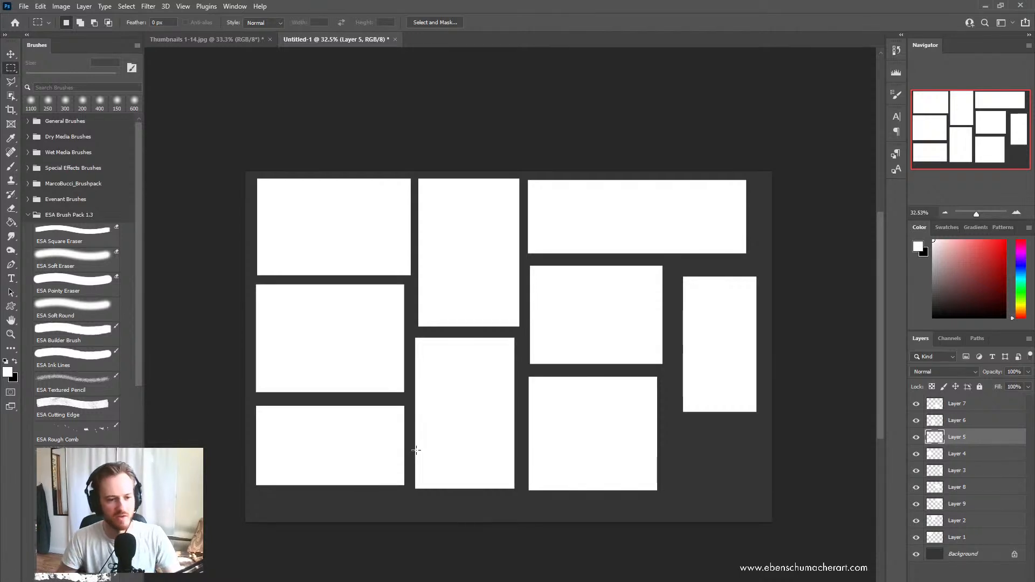
Step: Scale the upper-left frame down slightly so its right edge lines up with the frames below it
left_click(396, 249, "ctrl")
key("ctrl+t")
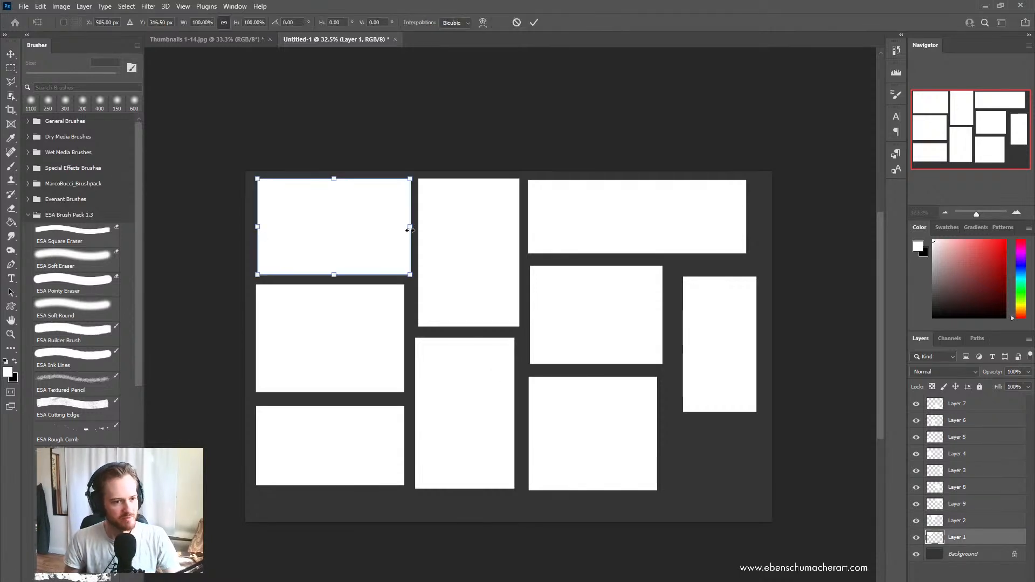
left_click_drag(411, 227, 406, 227)
key("Return")
key("m")
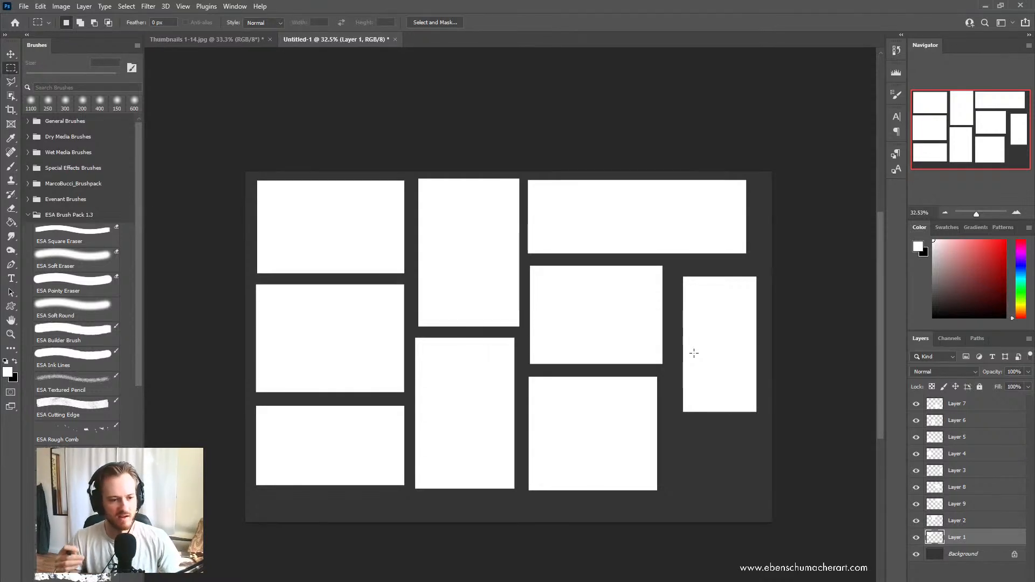
Step: Nudge the lower portrait, panoramic, middle landscape and nearly square frames right to align their columns and even out the gaps
left_click_drag(477, 402, 481, 400)
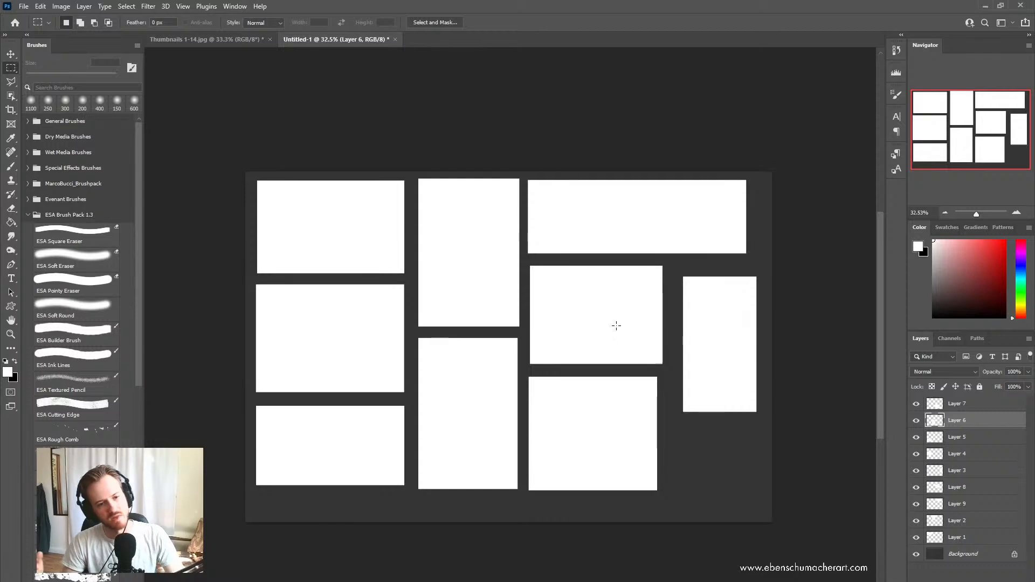
left_click_drag(630, 217, 634, 217)
left_click_drag(603, 316, 607, 318)
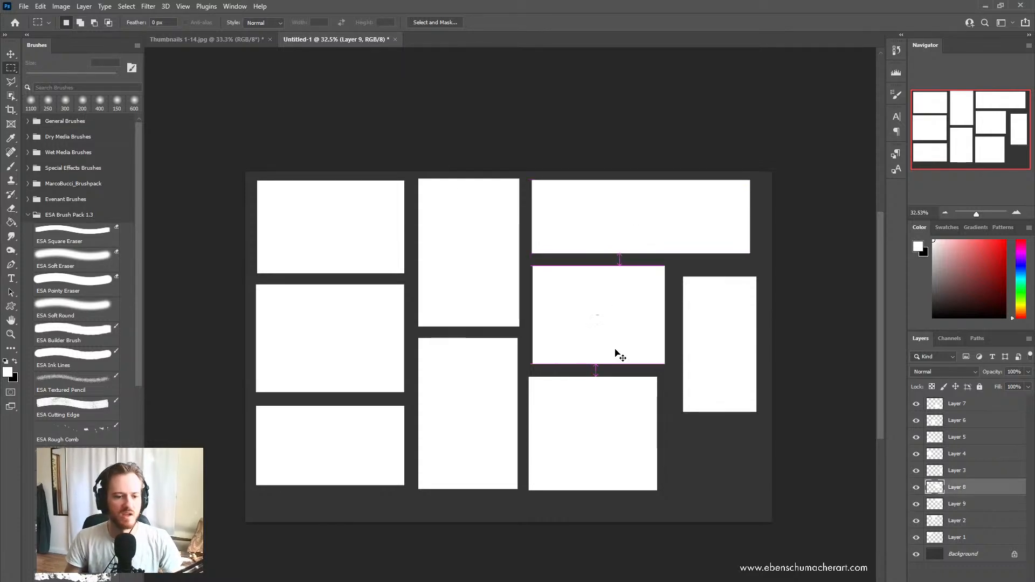
left_click_drag(628, 458, 635, 462)
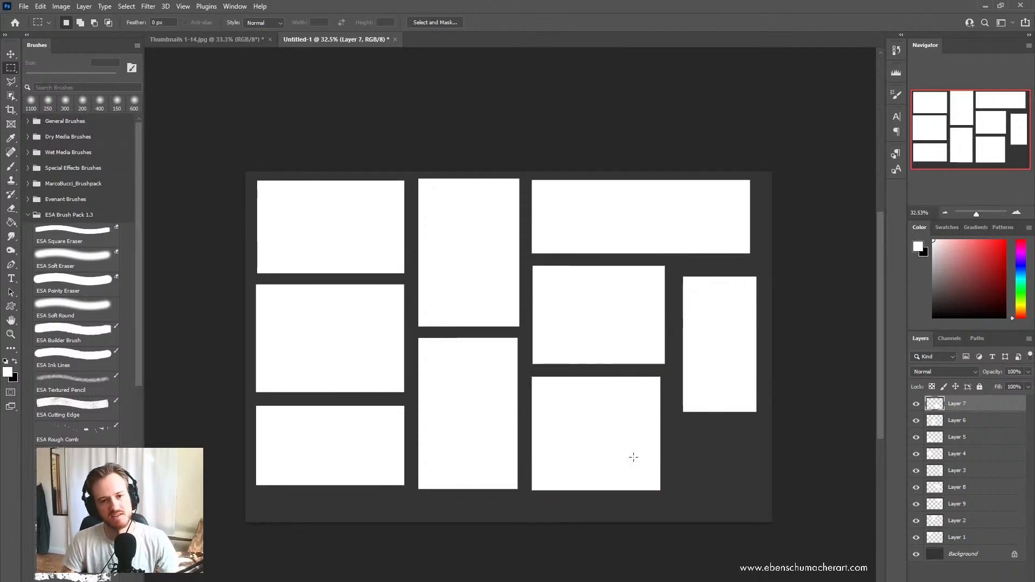
Step: Scale the far-right portrait frame up to about 116% and shift it slightly left beneath the panoramic frame
left_click(710, 382, "ctrl")
key("ctrl+t")
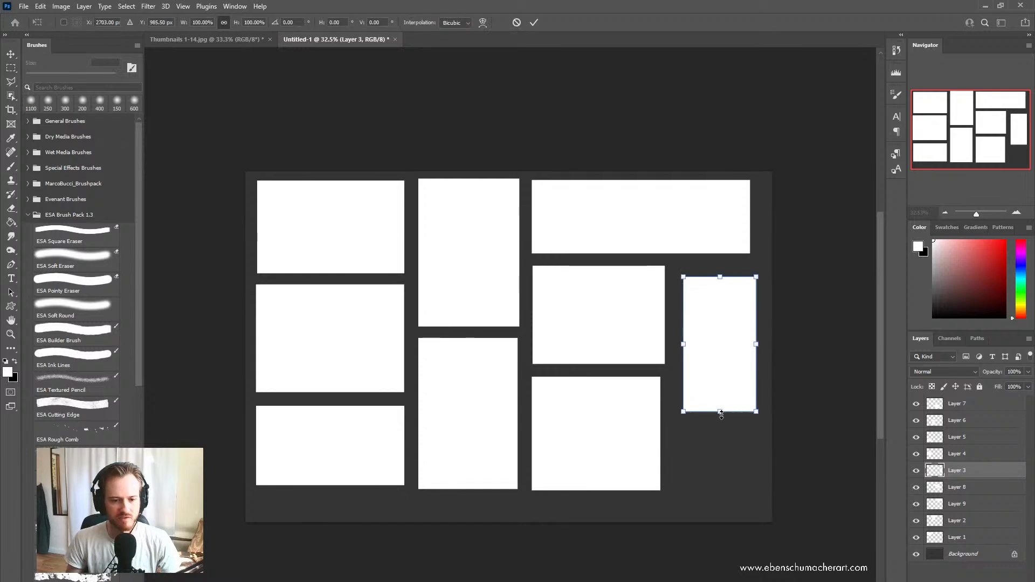
mouse_move(719, 412)
left_mouse_down()
mouse_move(723, 454)
mouse_move(723, 431)
left_mouse_up()
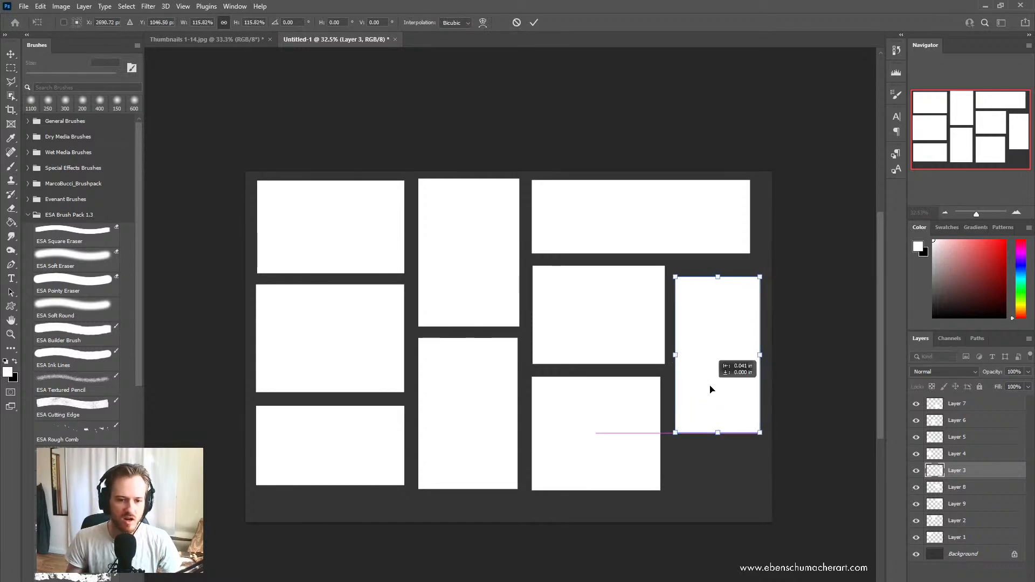
key("Return")
key("m")
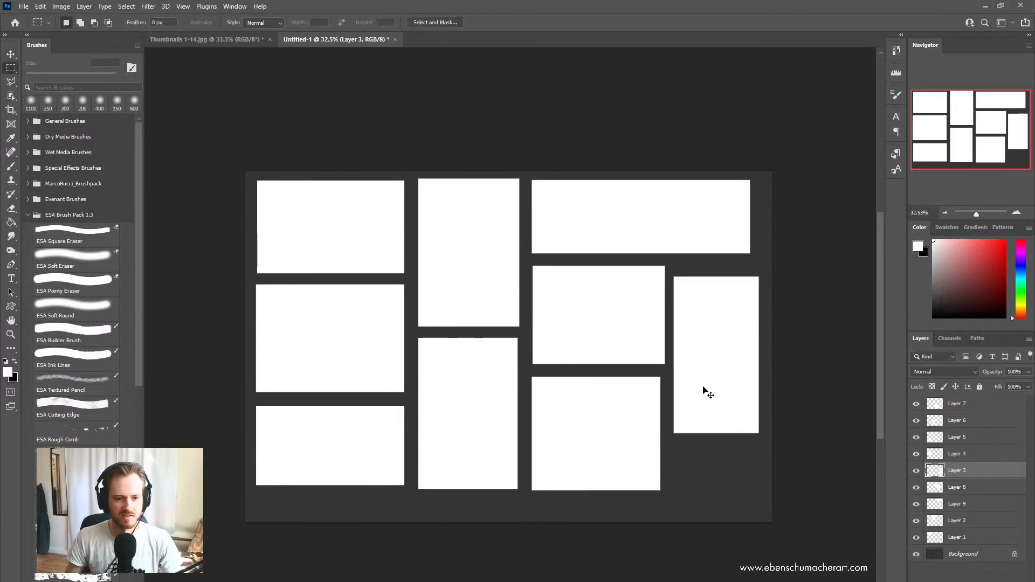
Step: Nudge the middle landscape and nearly square frames slightly left to even out the gaps beside the right-hand portrait frame
left_click_drag(636, 314, 634, 314)
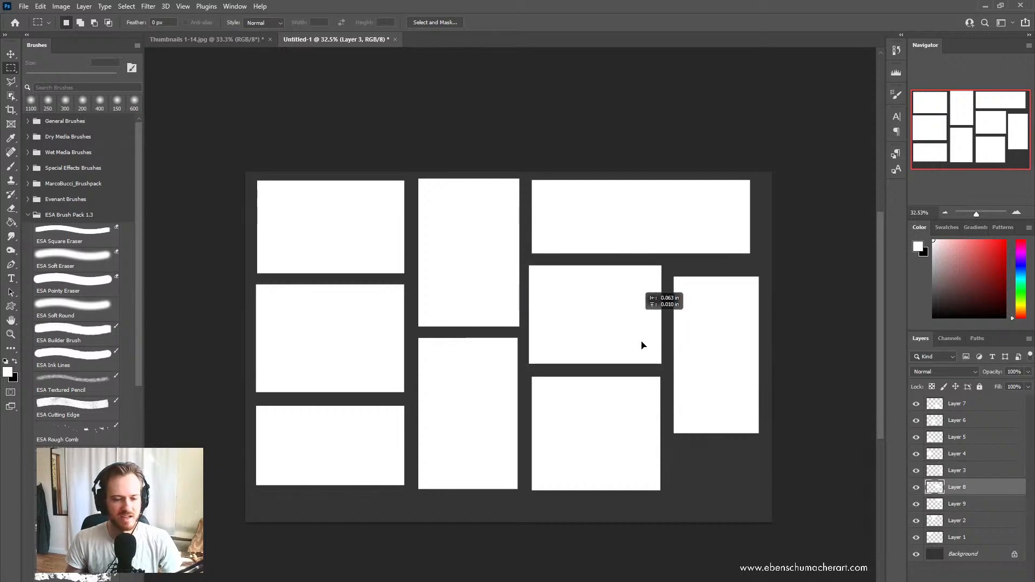
left_click(637, 418, "ctrl")
left_click_drag(637, 420, 635, 419)
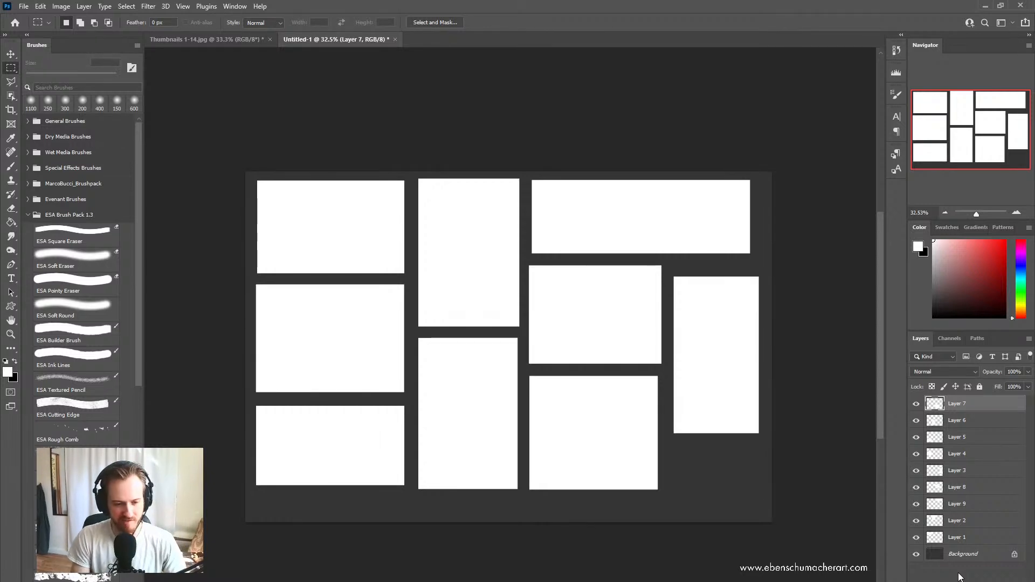
left_click(717, 355, "ctrl")
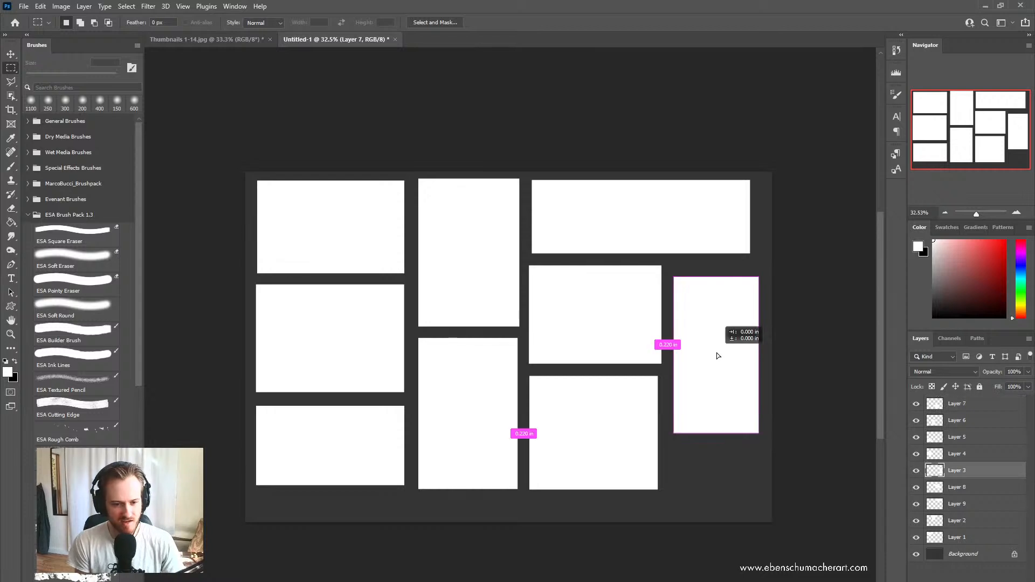
left_click_drag(717, 355, 717, 354)
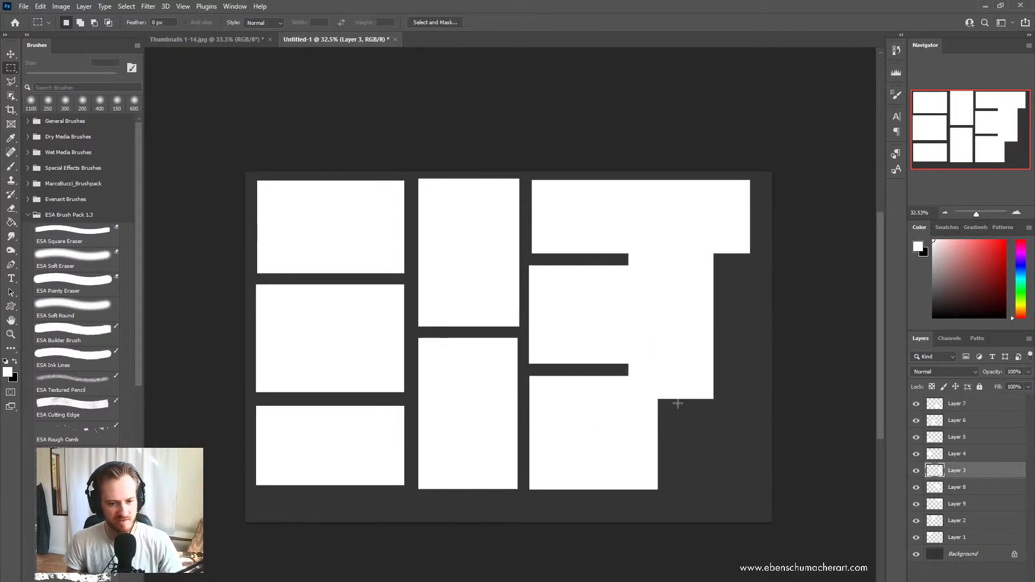
Step: Clear the fixed crop dimensions and crop a thin strip off the canvas's bottom edge, keeping its full width
key("z")
left_click_drag(576, 397, 554, 412)
key("space")
left_click_drag(554, 412, 552, 337)
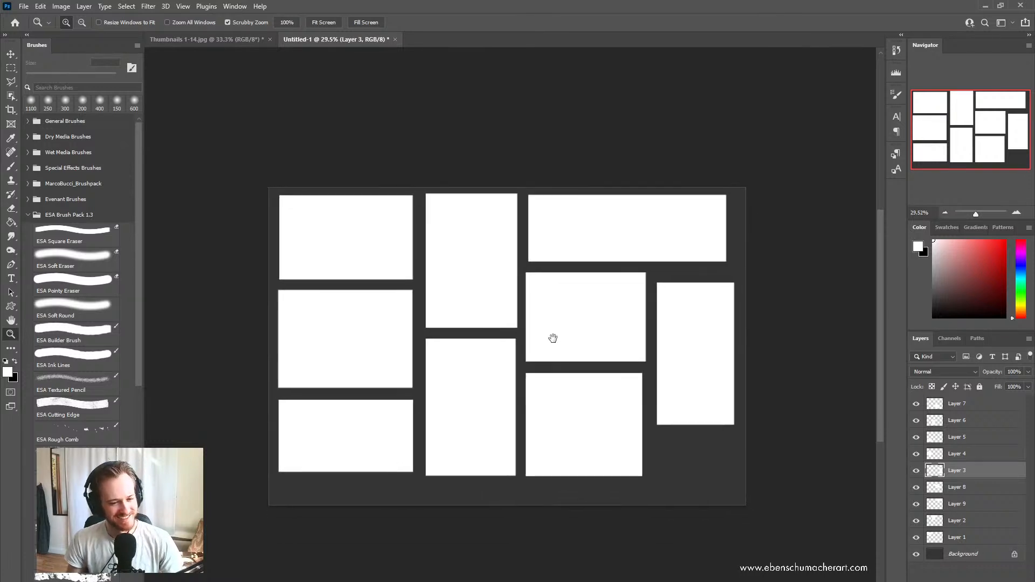
key("c")
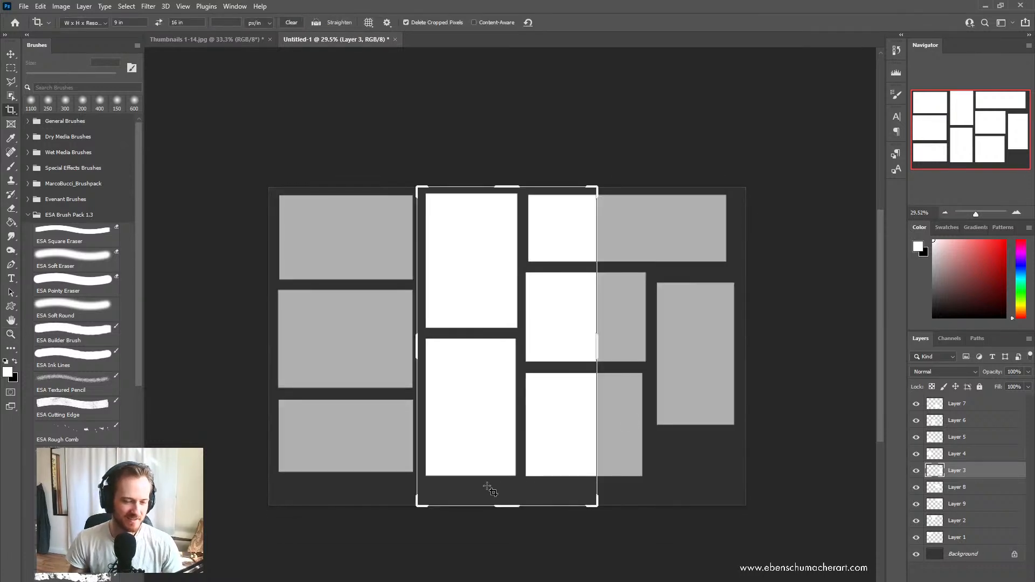
left_click(291, 22)
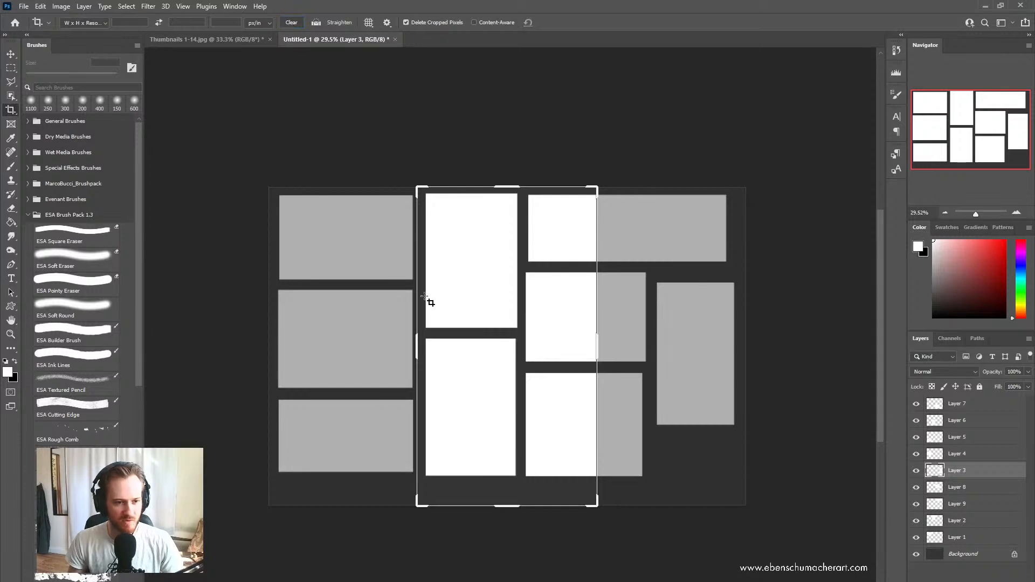
left_click_drag(418, 349, 345, 332)
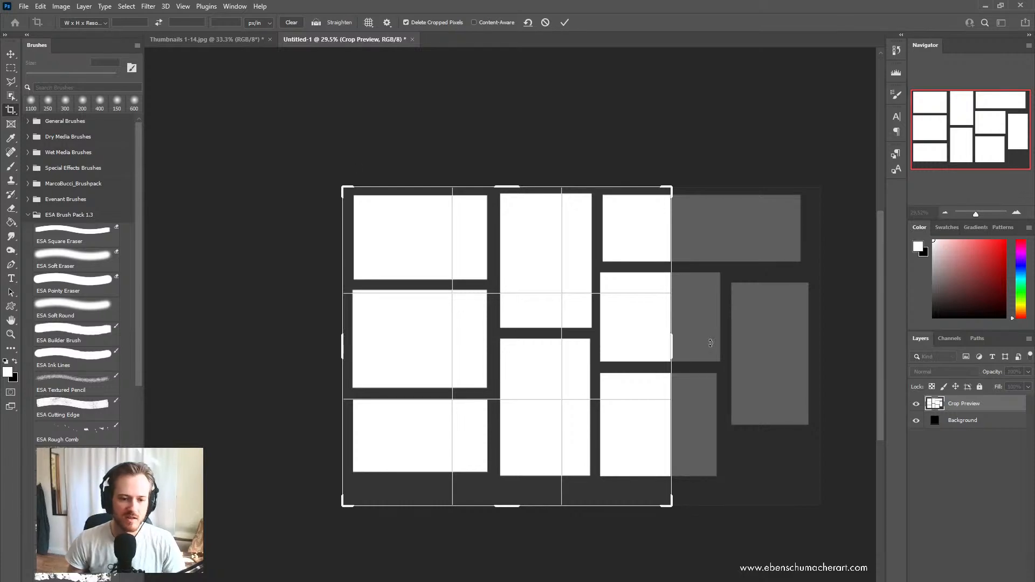
left_click_drag(677, 345, 762, 323)
left_click_drag(513, 506, 513, 497)
key("Return")
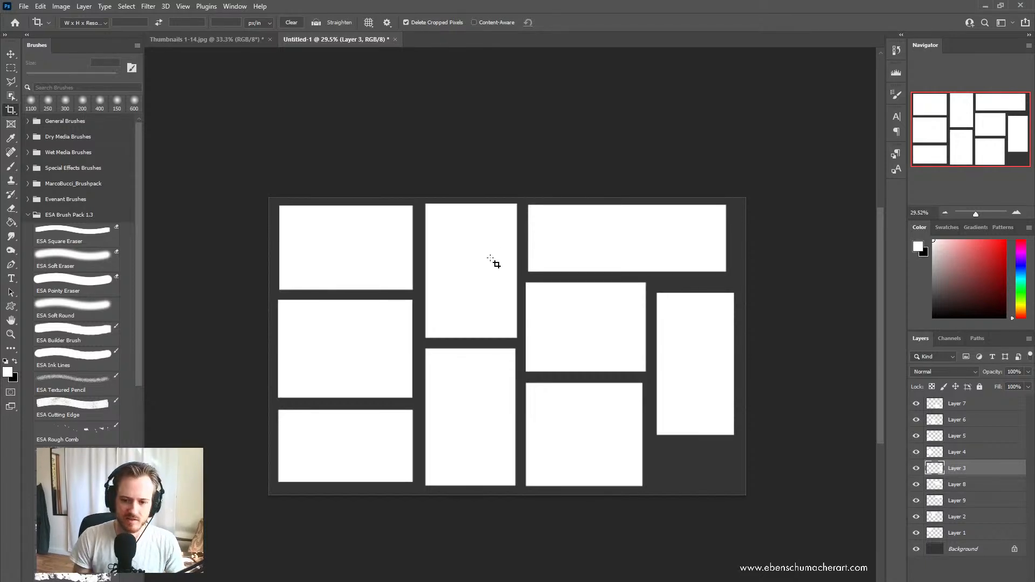
left_click(385, 257)
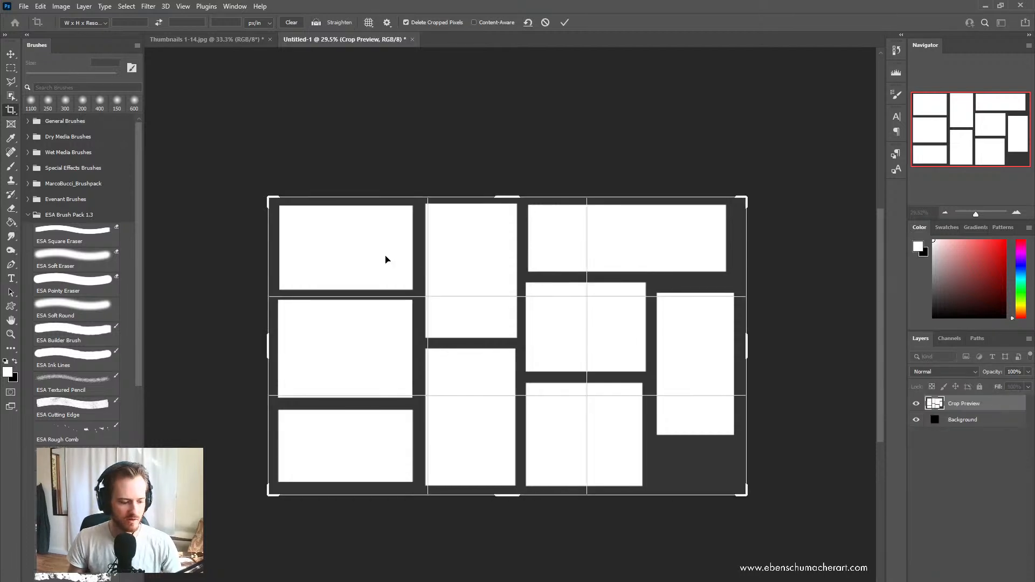
key("Return")
Step: Select the upper-left frame's layer and show the sheet in full-screen mode with the menu bar, enlarged to about 43.5%
key("z")
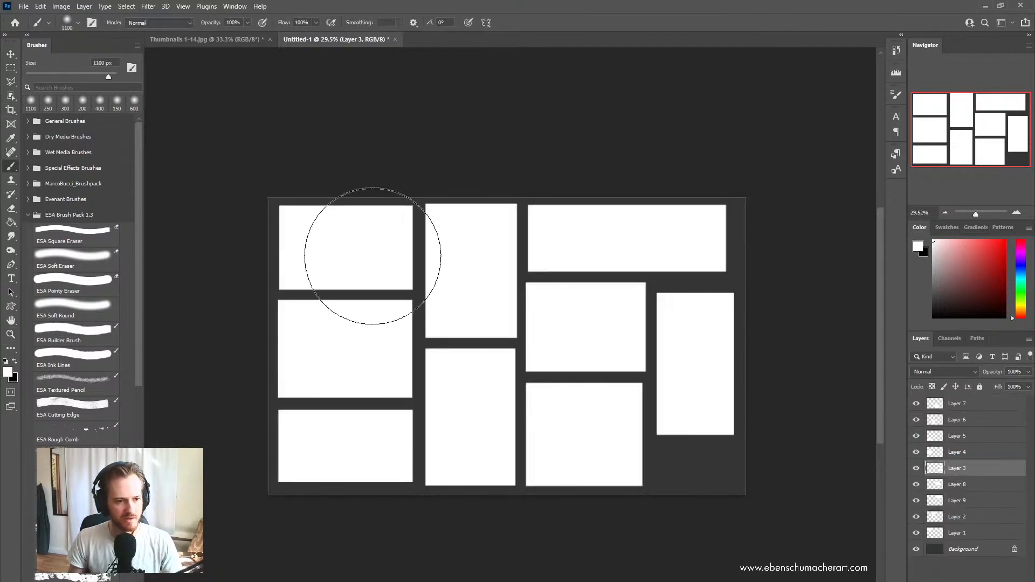
left_click(371, 256, "ctrl")
left_click_drag(369, 255, 386, 309)
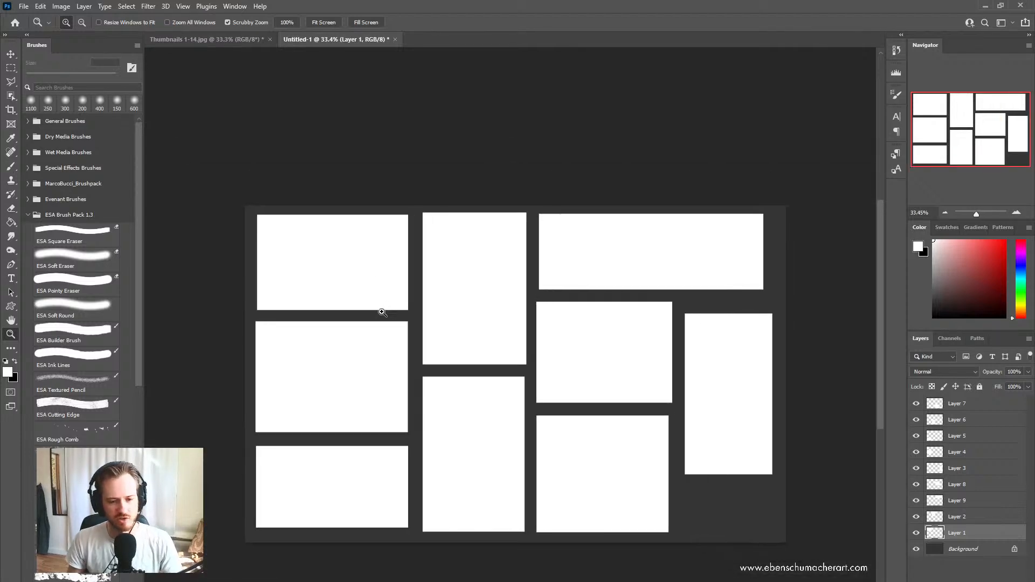
scroll(379, 310, "down", 2)
key("f")
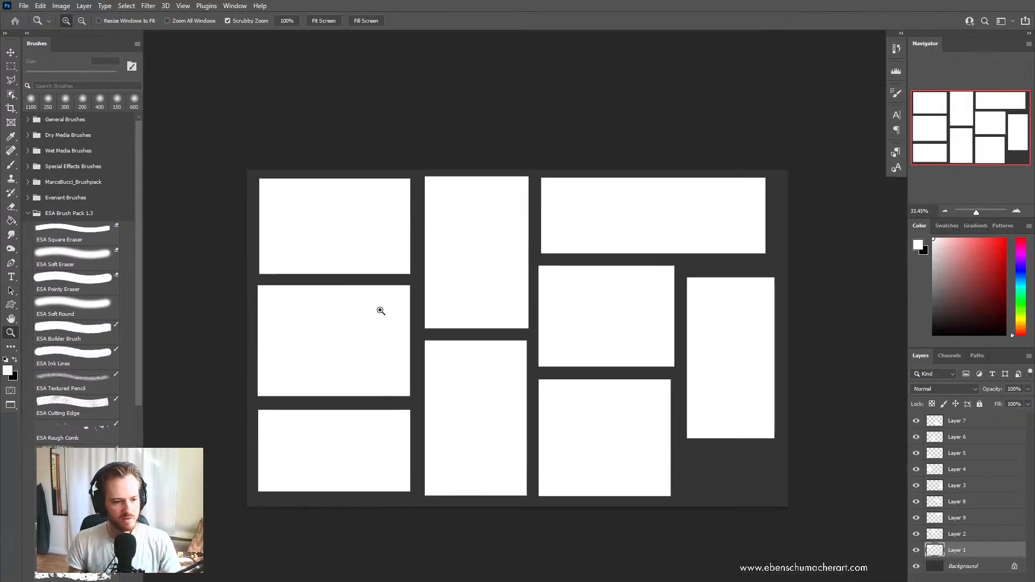
key("space")
left_click_drag(516, 338, 500, 370)
key("space")
left_click_drag(472, 364, 465, 328)
left_click_drag(464, 328, 453, 330)
left_click_drag(457, 332, 478, 341)
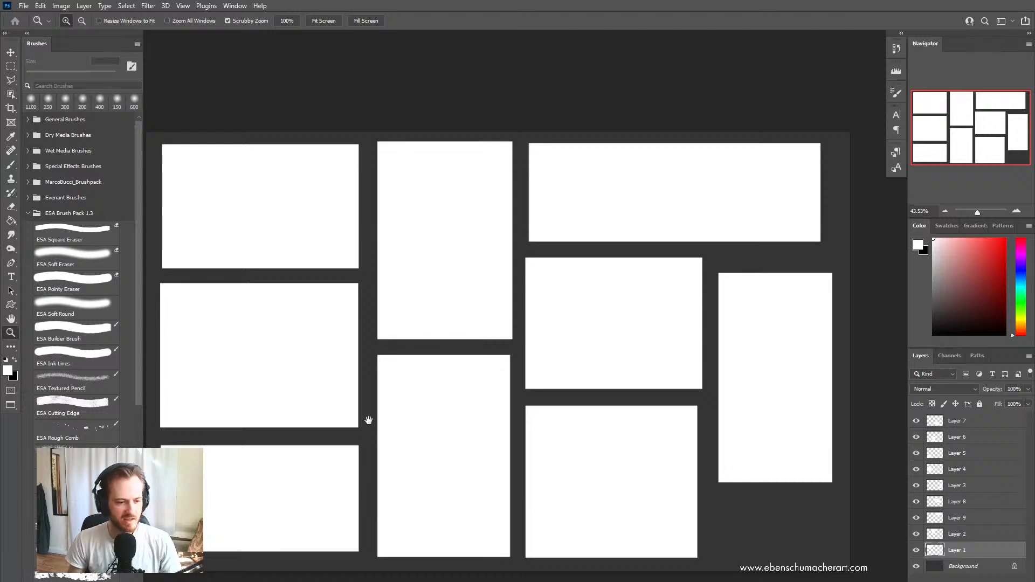
left_click_drag(365, 418, 376, 420)
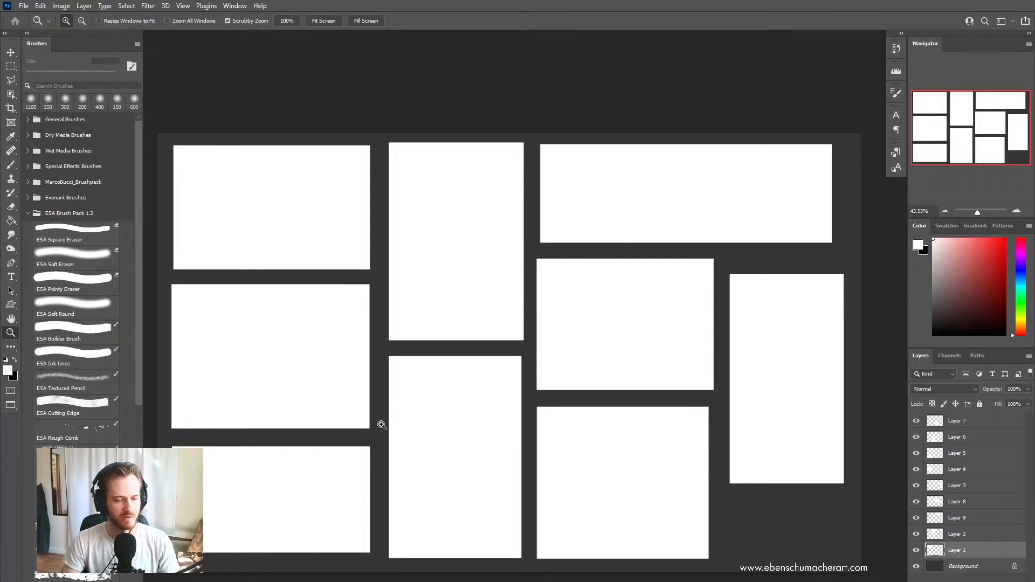
Step: Switch between the layers of the lower-left frame, Layer 7 and the upper-left frame, ending on Layer 1
left_click(326, 463, "ctrl")
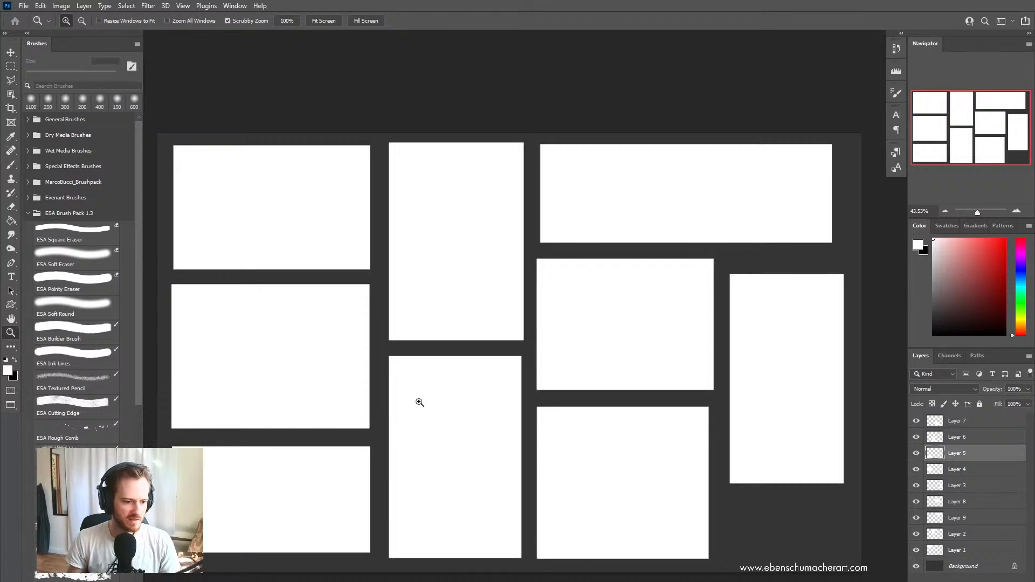
mouse_move(418, 402)
left_mouse_down()
mouse_move(402, 409)
mouse_move(425, 390)
left_mouse_up()
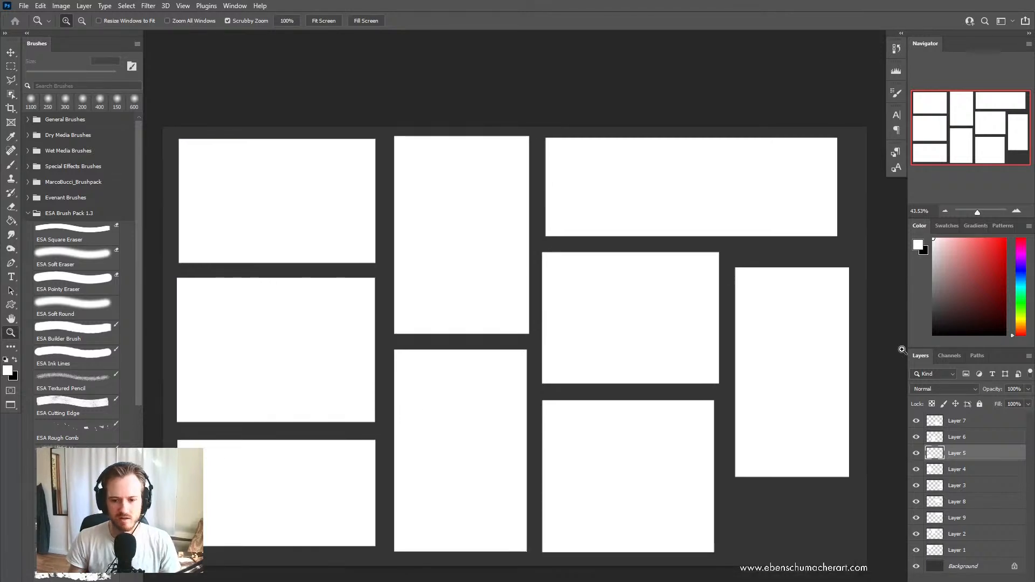
left_click(954, 421)
left_click(316, 256, "ctrl")
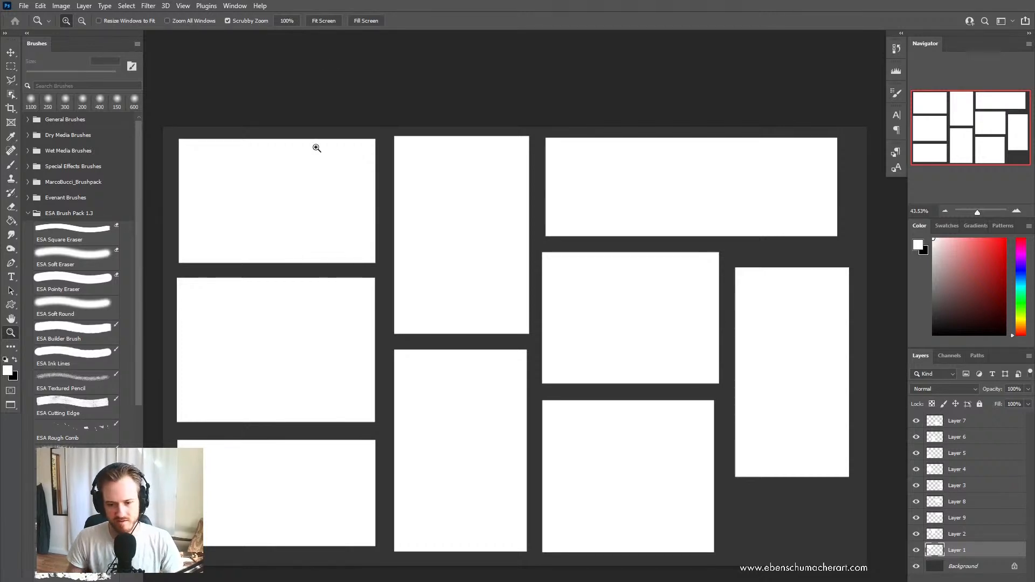
left_click_drag(253, 183, 281, 211)
left_click_drag(338, 233, 325, 252)
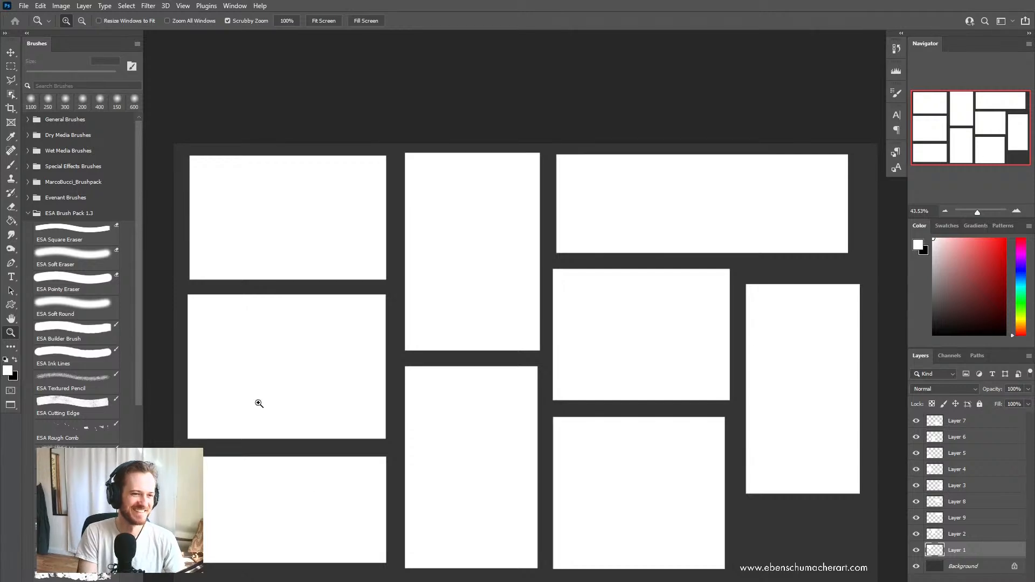
Step: Choose a dark grey and the ESA Textured Digital Brush 2, and undo a test stroke across the upper-left frame's lower edge
left_click(954, 298)
key("b")
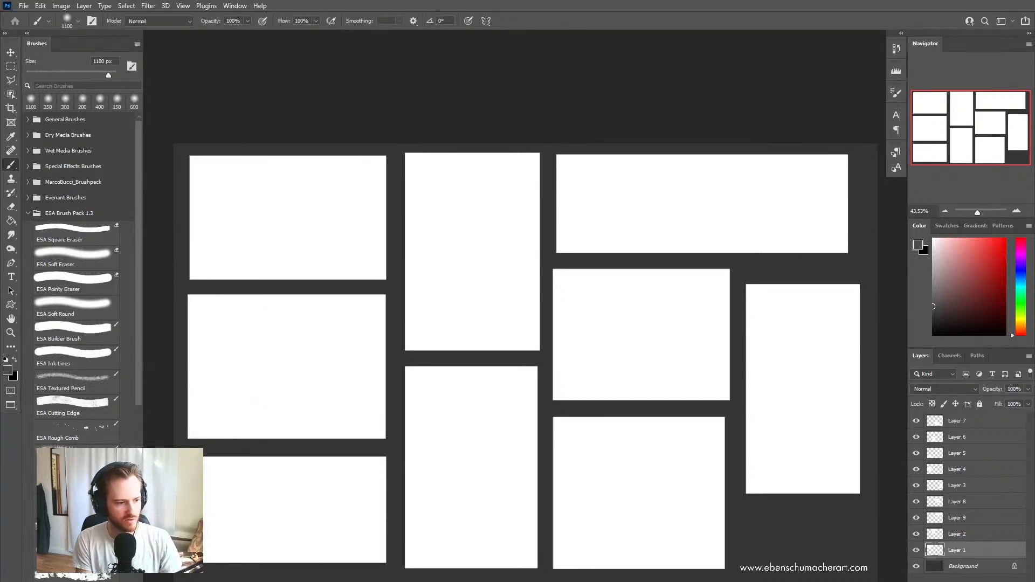
left_click_drag(141, 375, 139, 432)
left_click(73, 418)
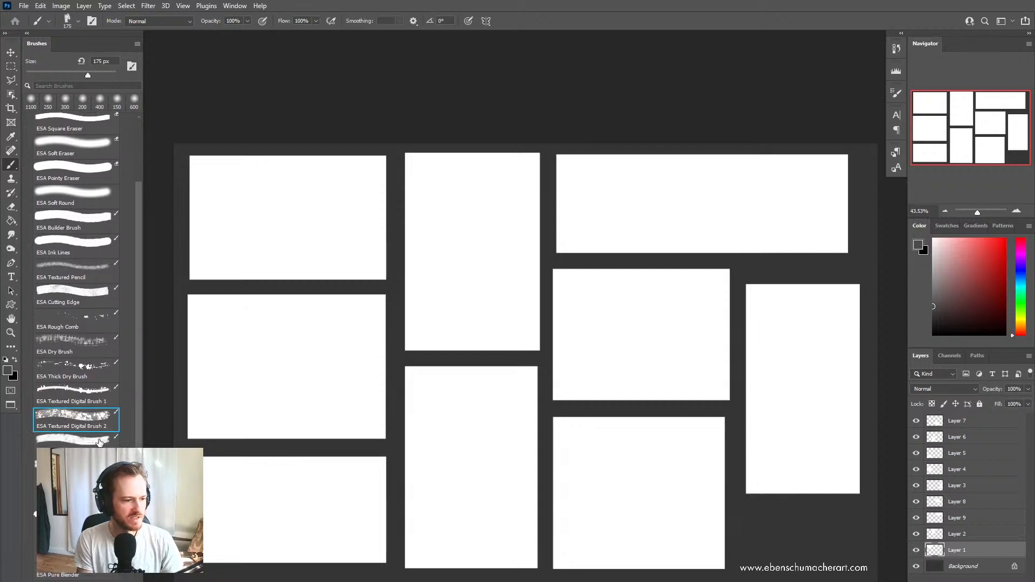
mouse_move(280, 274)
left_mouse_down()
mouse_move(319, 226)
mouse_move(334, 266)
left_mouse_up()
key("ctrl+z")
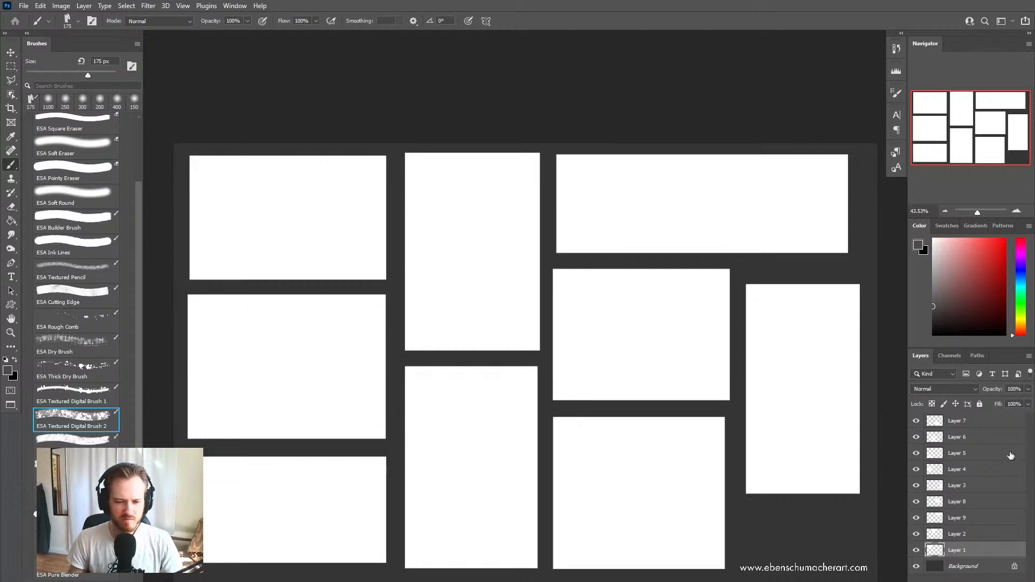
Step: Lock the transparent pixels of all frame layers from Layer 1 to Layer 7, and reselect only Layer 1
left_click(975, 421, "shift")
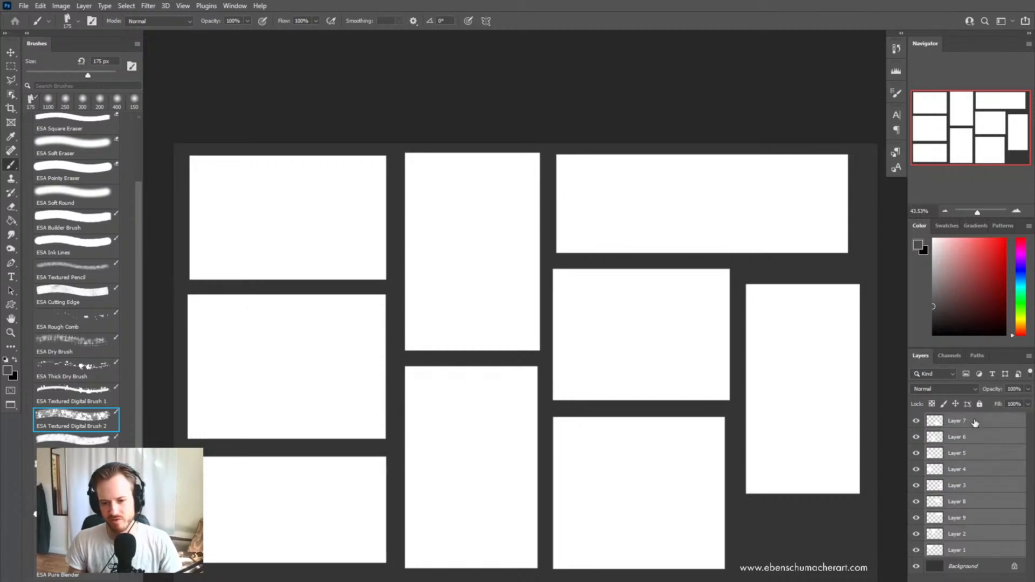
left_click(967, 551)
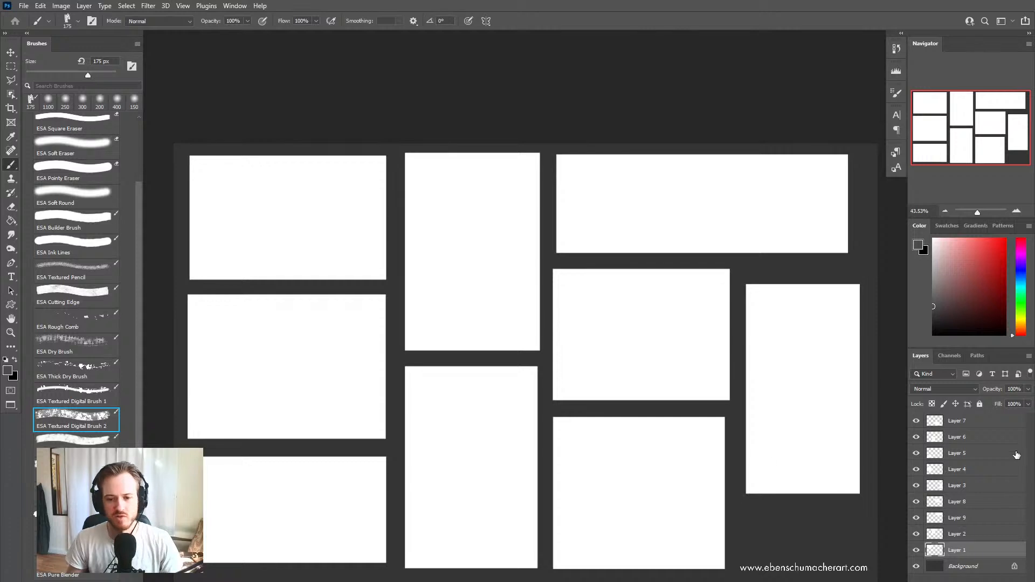
left_click(957, 420, "shift")
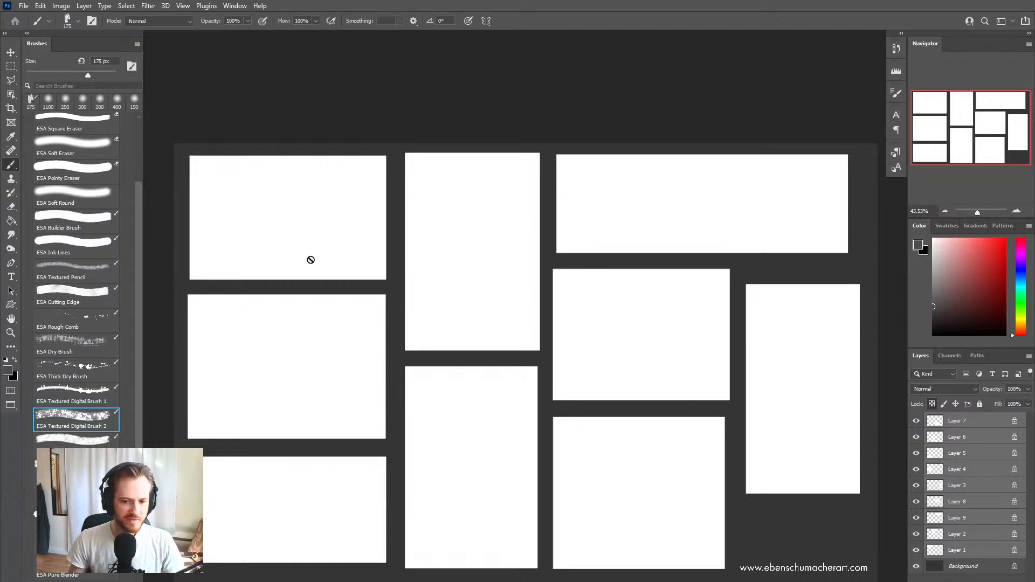
left_click(962, 559)
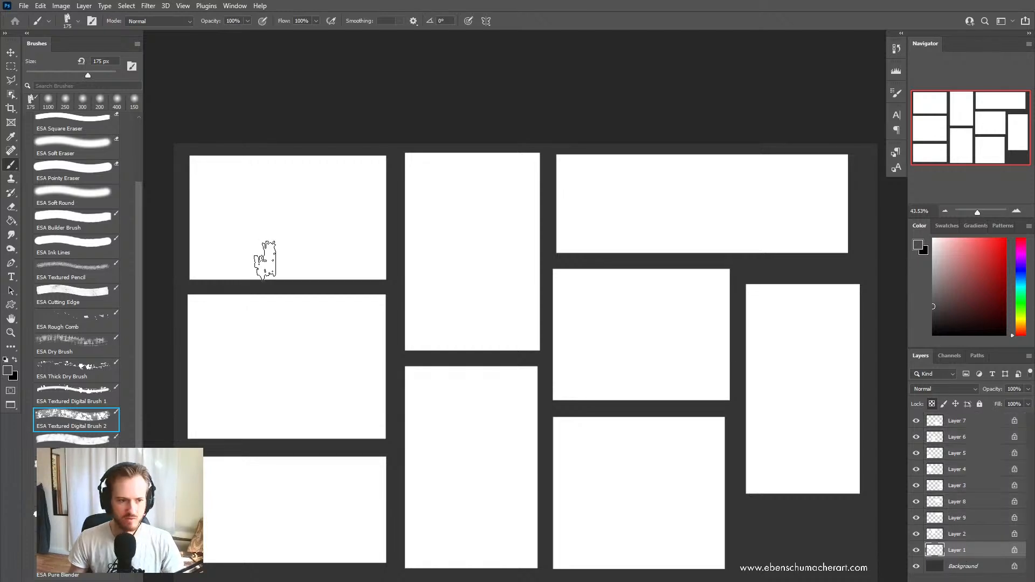
Step: Fill the upper-left frame with textured dark grey strokes, painting a white diagonal corner and covering it with the sampled grey
mouse_move(394, 210)
left_mouse_down()
mouse_move(342, 299)
mouse_move(447, 143)
mouse_move(307, 108)
mouse_move(226, 216)
mouse_move(229, 232)
left_mouse_up()
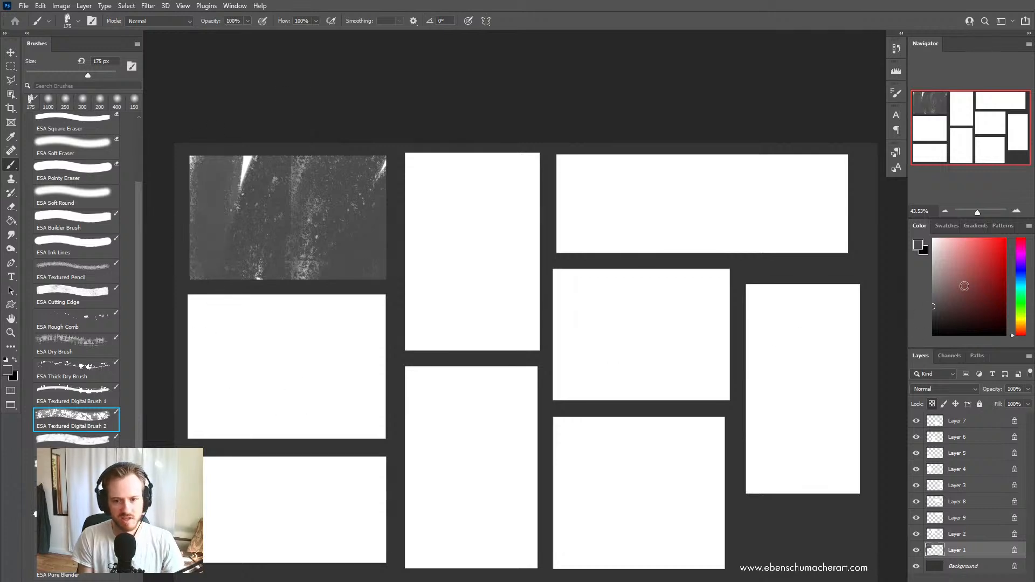
mouse_move(401, 253)
left_mouse_down()
mouse_move(336, 297)
mouse_move(334, 257)
mouse_move(314, 315)
left_mouse_up()
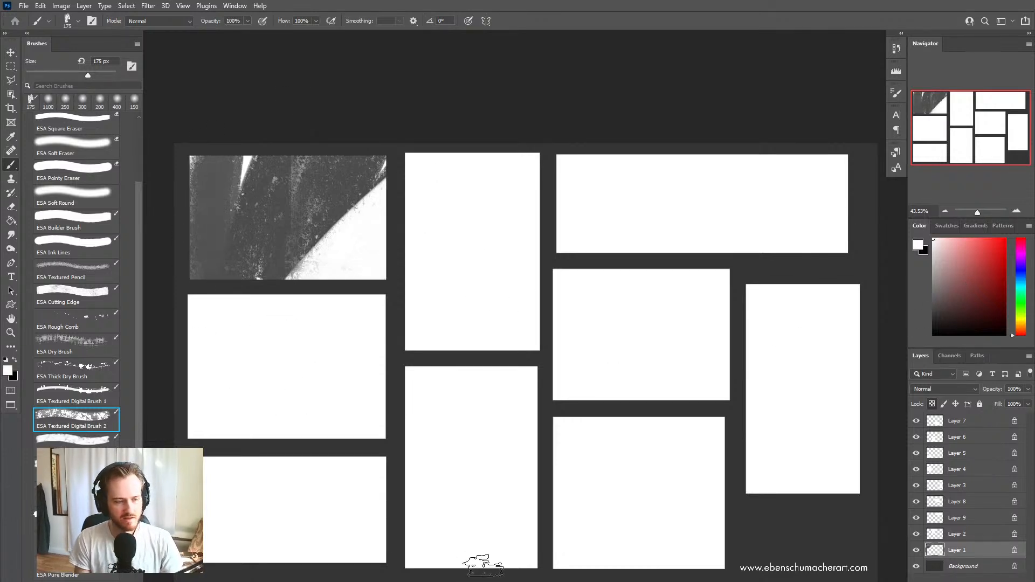
left_click(203, 209, "alt")
mouse_move(242, 226)
left_mouse_down()
mouse_move(329, 283)
mouse_move(398, 180)
mouse_move(221, 231)
left_mouse_up()
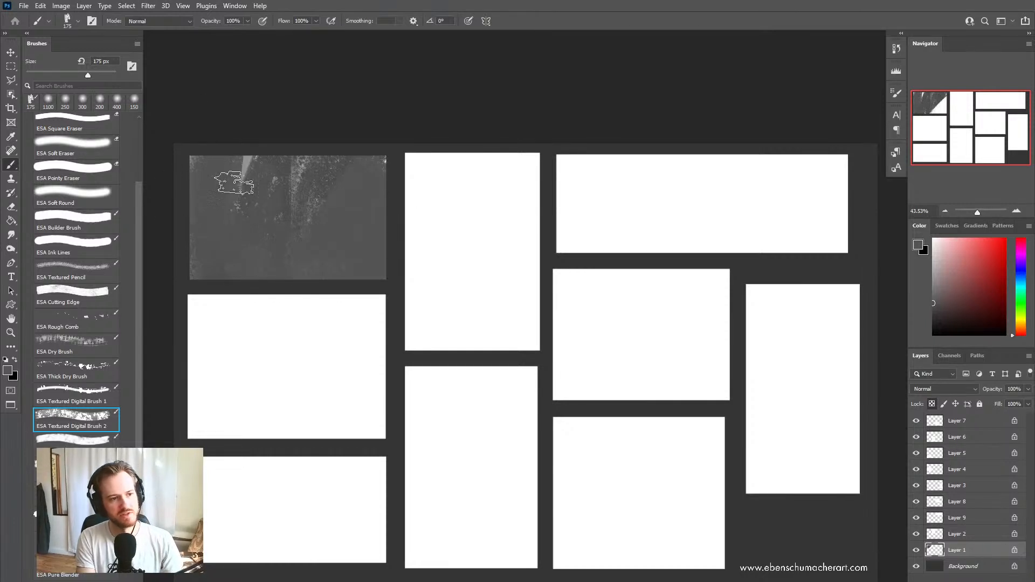
mouse_move(234, 183)
left_mouse_down()
mouse_move(361, 286)
mouse_move(370, 340)
left_mouse_up()
left_click(303, 237, "alt")
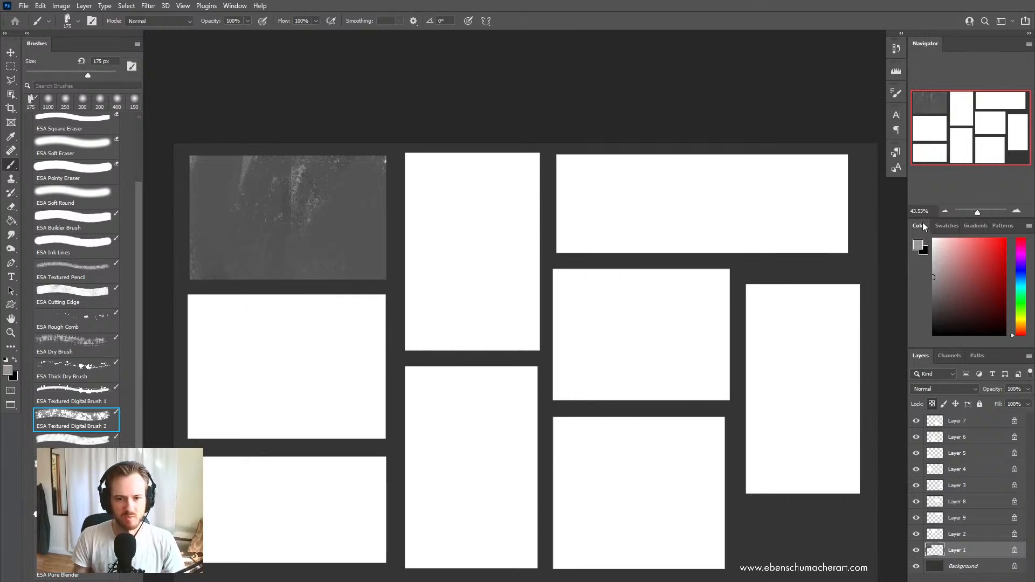
Step: Undock the color picker, float it just above the frames and enlarge it
left_click_drag(923, 227, 457, 39)
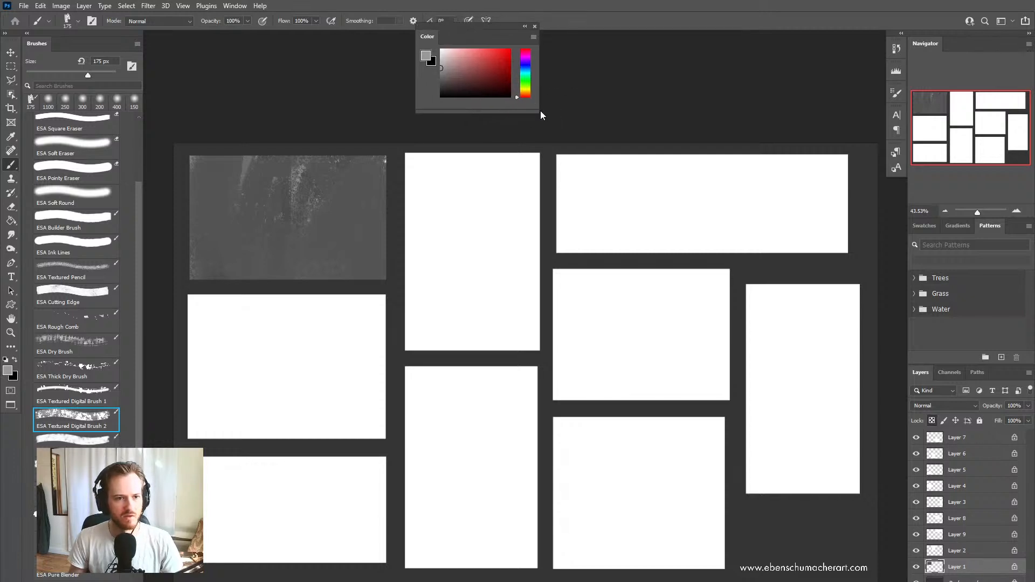
left_click_drag(541, 115, 570, 141)
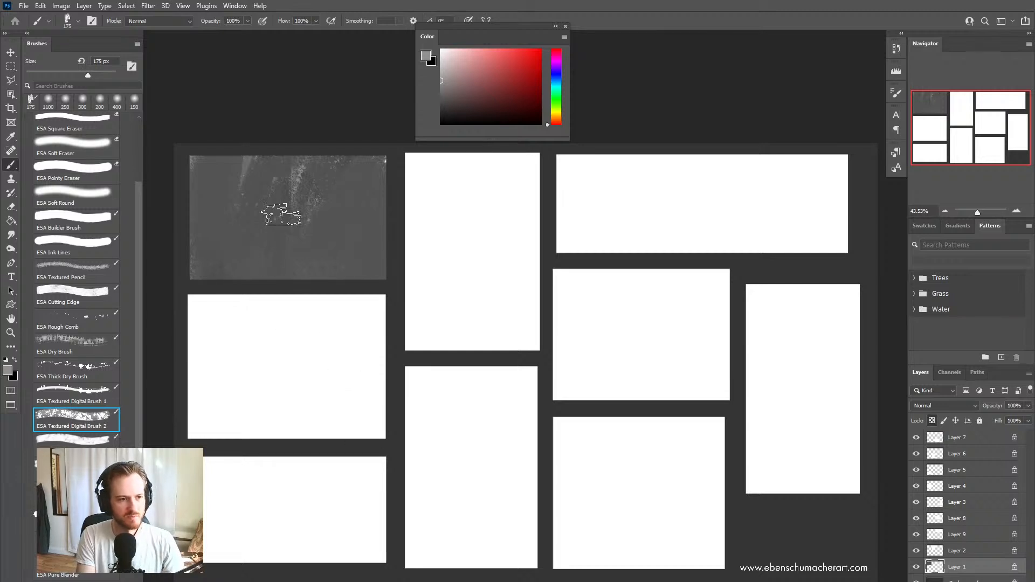
Step: Paint a lighter grey light shaft down the upper middle of the upper-left frame and sample a darker grey from its side
mouse_move(284, 139)
left_mouse_down()
mouse_move(278, 186)
mouse_move(300, 155)
mouse_move(280, 210)
left_mouse_up()
mouse_move(299, 157)
left_mouse_down()
mouse_move(280, 203)
mouse_move(307, 233)
mouse_move(279, 191)
mouse_move(297, 167)
mouse_move(277, 192)
mouse_move(278, 226)
mouse_move(264, 159)
mouse_move(263, 173)
mouse_move(298, 194)
mouse_move(342, 298)
mouse_move(308, 169)
mouse_move(356, 315)
mouse_move(300, 174)
mouse_move(310, 273)
mouse_move(268, 145)
left_mouse_up()
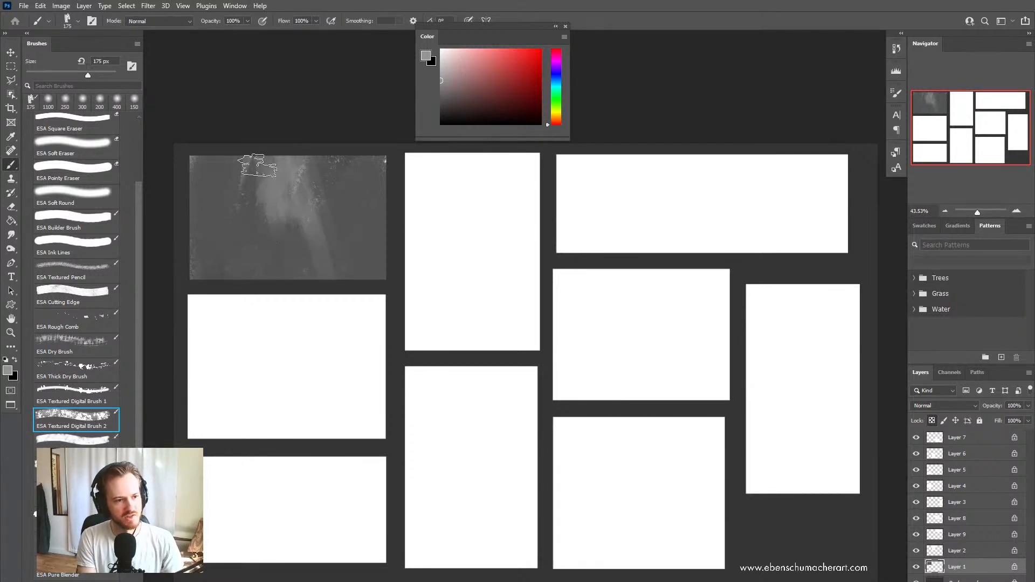
left_click(345, 195, "alt")
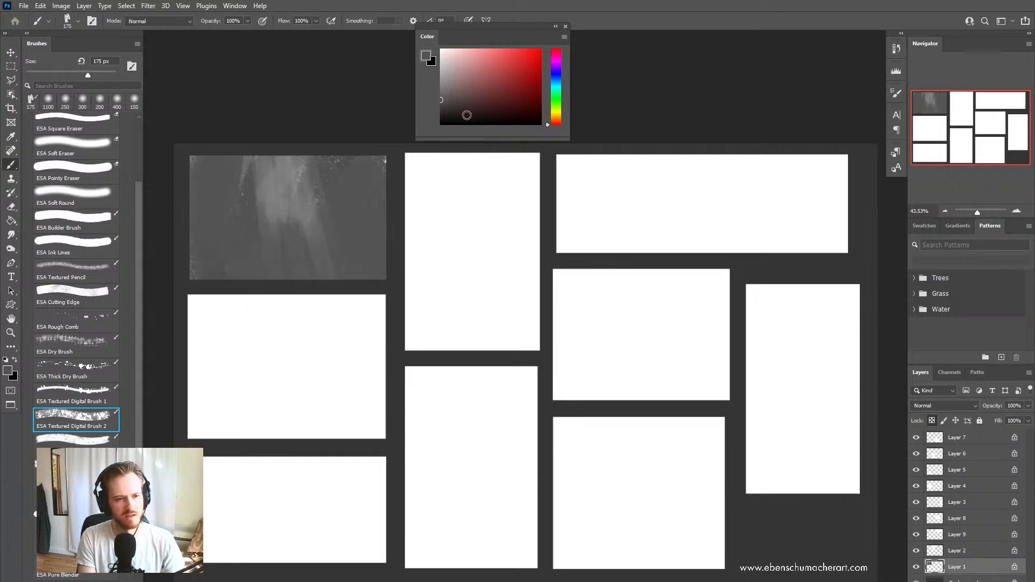
Step: Paint black ground shapes across the thumbnail's lower-left corner and lower edge, and sample a dark grey beside them
left_click_drag(467, 116, 440, 124)
mouse_move(181, 212)
left_mouse_down()
mouse_move(216, 256)
mouse_move(246, 327)
left_mouse_up()
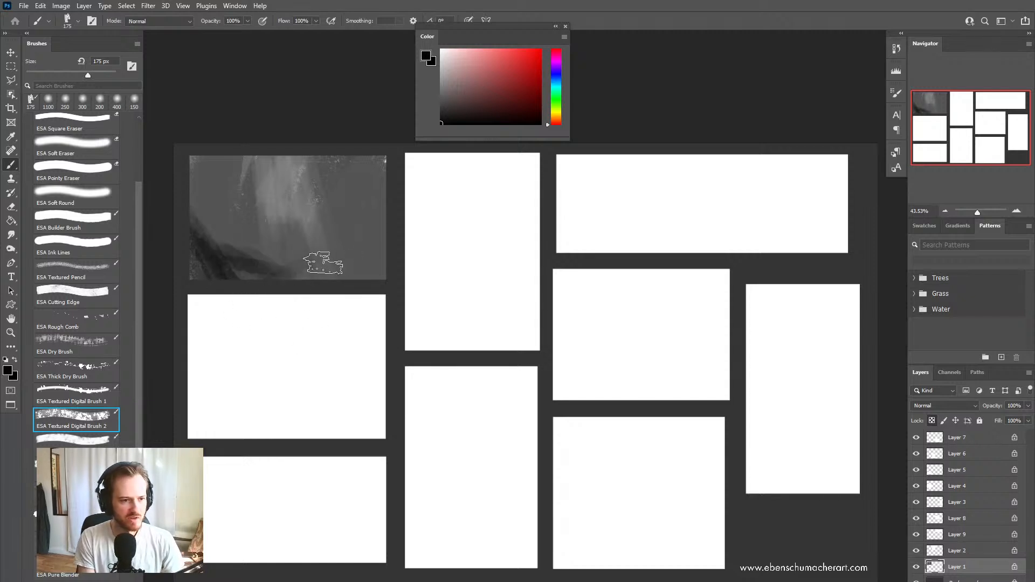
key("alt")
left_click(366, 255, "alt")
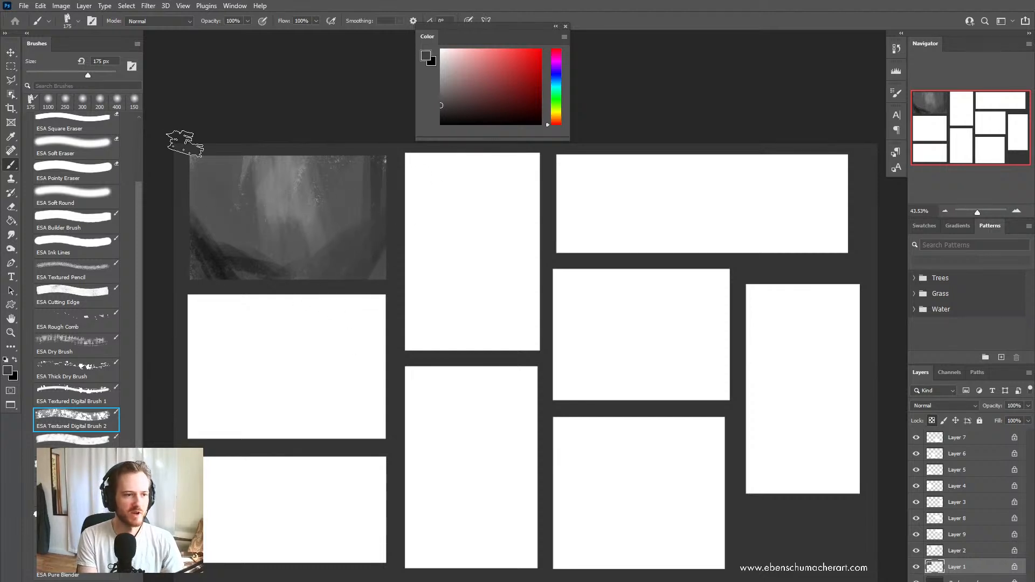
Step: Layer sampled dark and mid greys over the thumbnail's sides and lower edge to form tree trunks and ground slopes
left_click(196, 231, "alt")
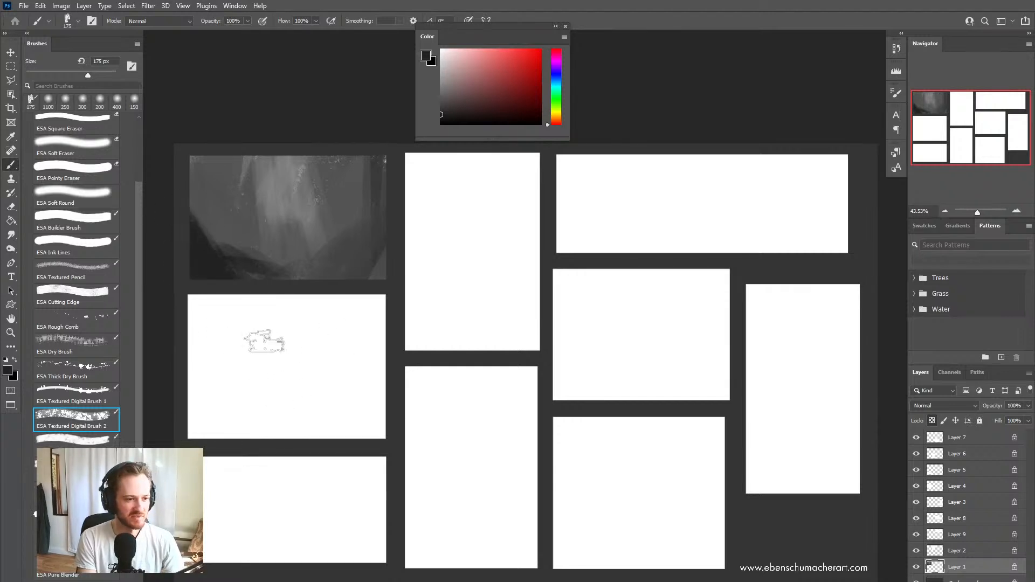
left_click(320, 260, "alt")
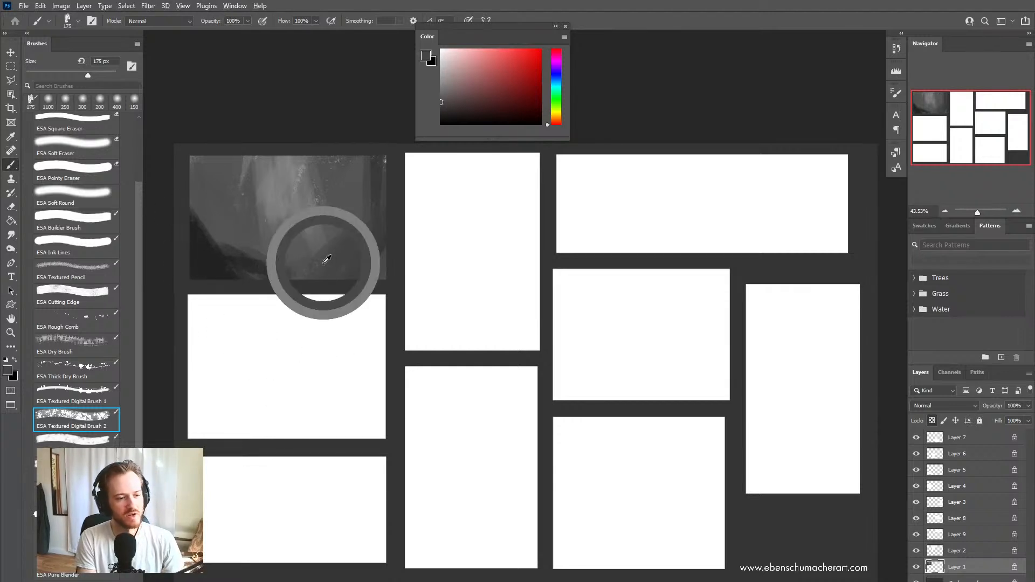
left_click(201, 254, "alt")
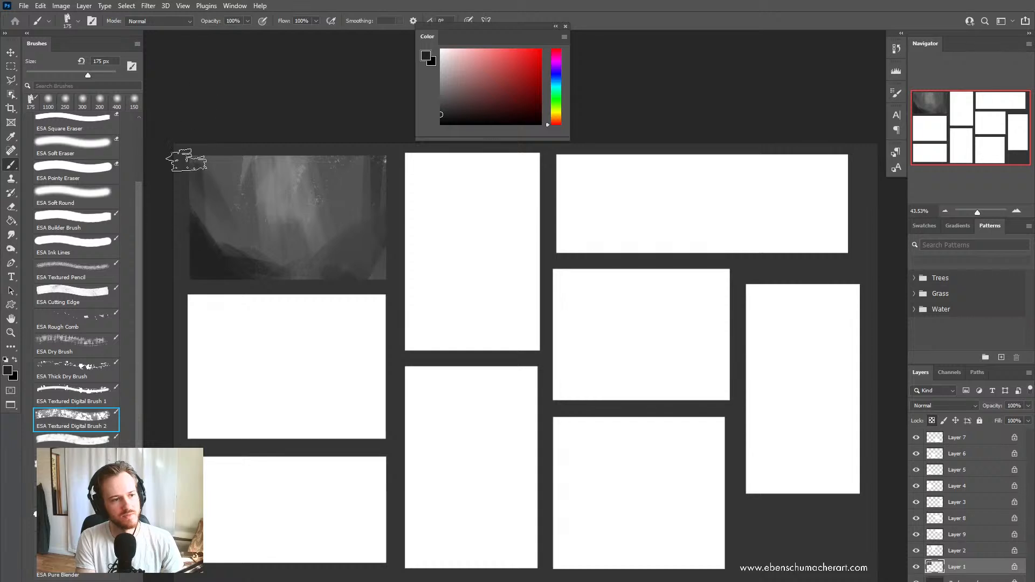
left_click(220, 172, "alt")
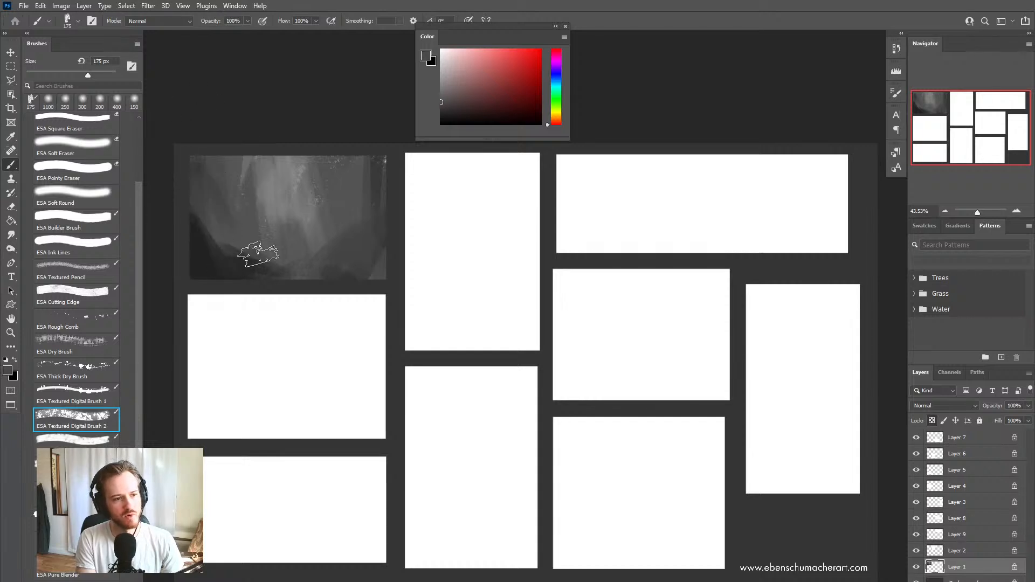
left_click(303, 175, "alt")
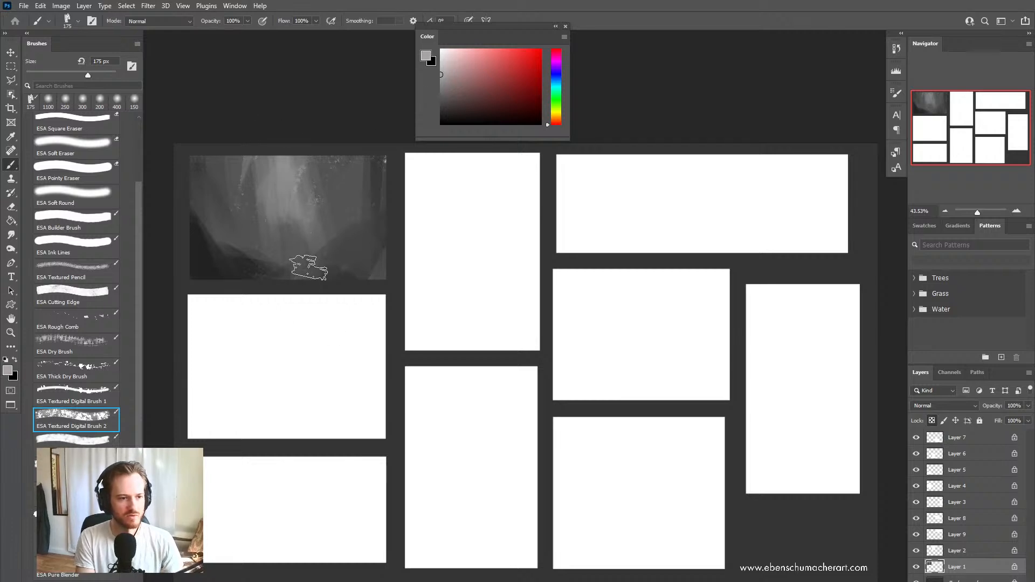
Step: Strengthen the central light shaft with light grey strokes and sample a mid grey from the valley floor
left_click_drag(287, 258, 370, 311)
key("z")
key("b")
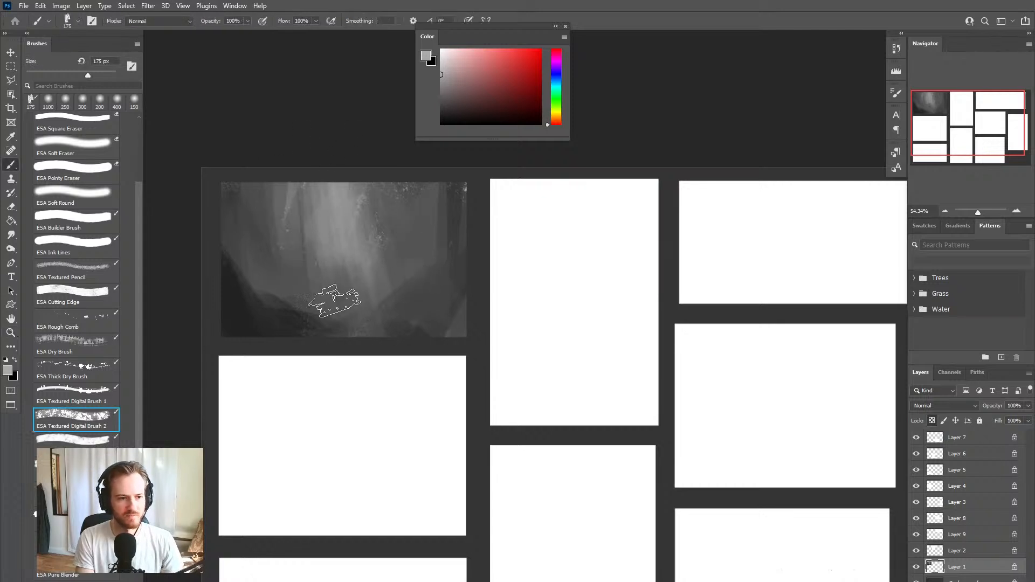
key("alt")
key("alt")
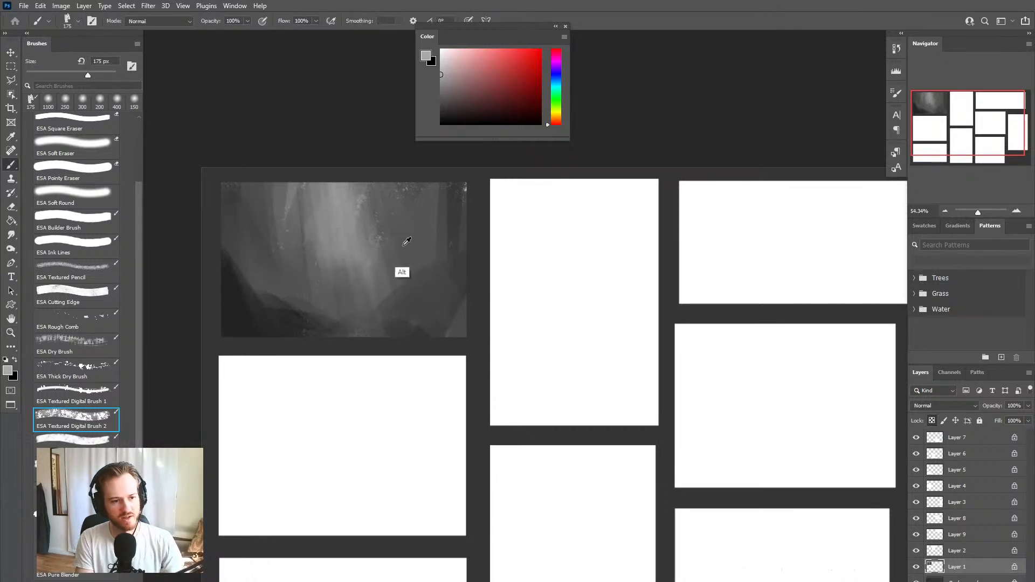
left_click(358, 305, "alt")
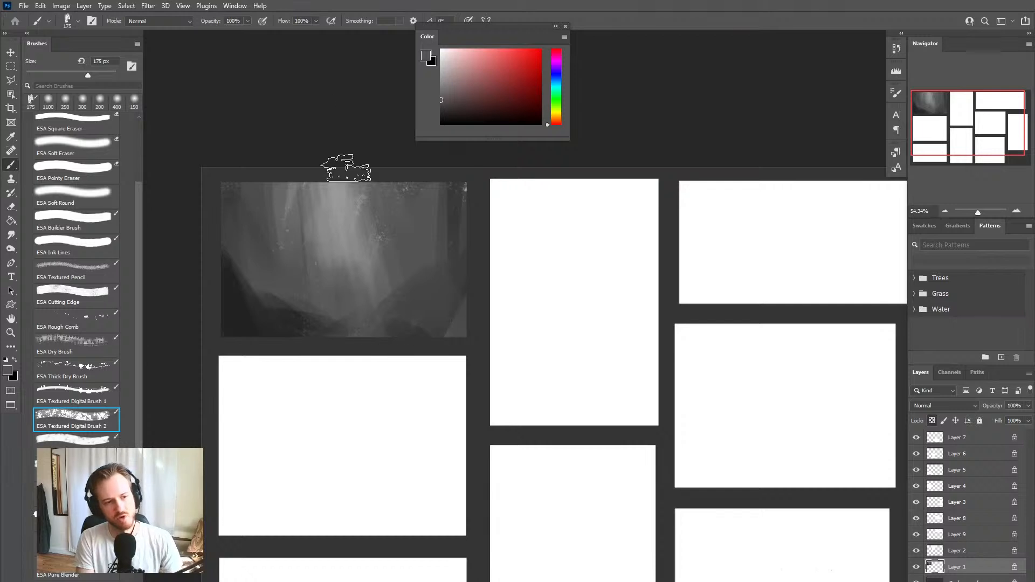
Step: Soften the valley floor and the right slope with mid greys sampled from the thumbnail
key("alt")
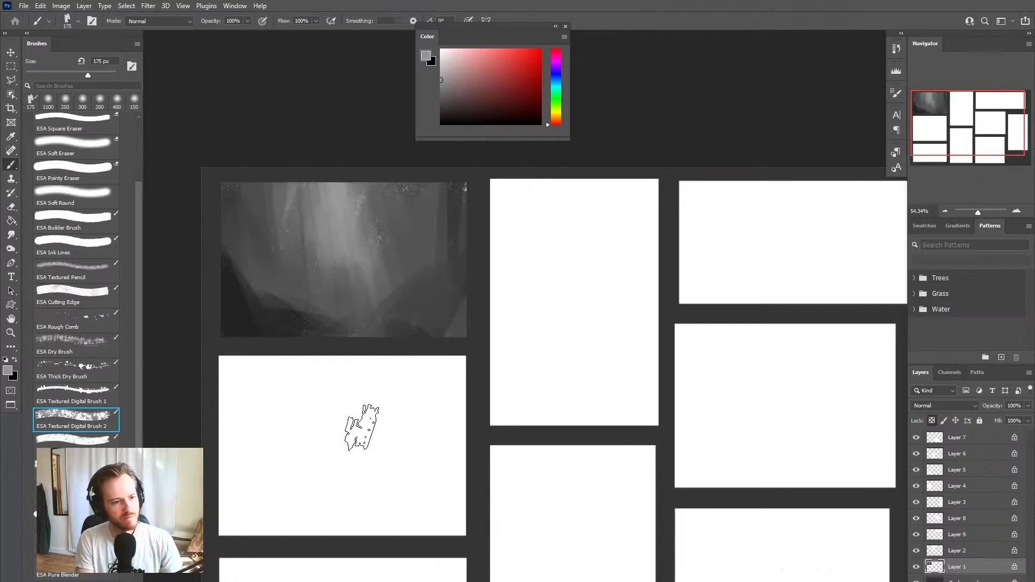
left_click(285, 290, "alt")
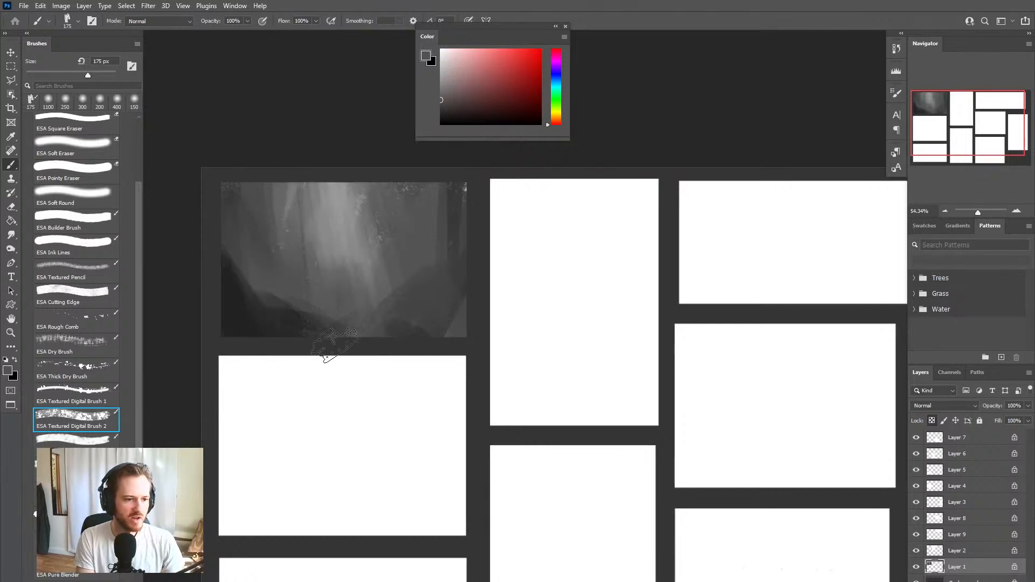
left_click(412, 275, "alt")
left_click(372, 297, "alt")
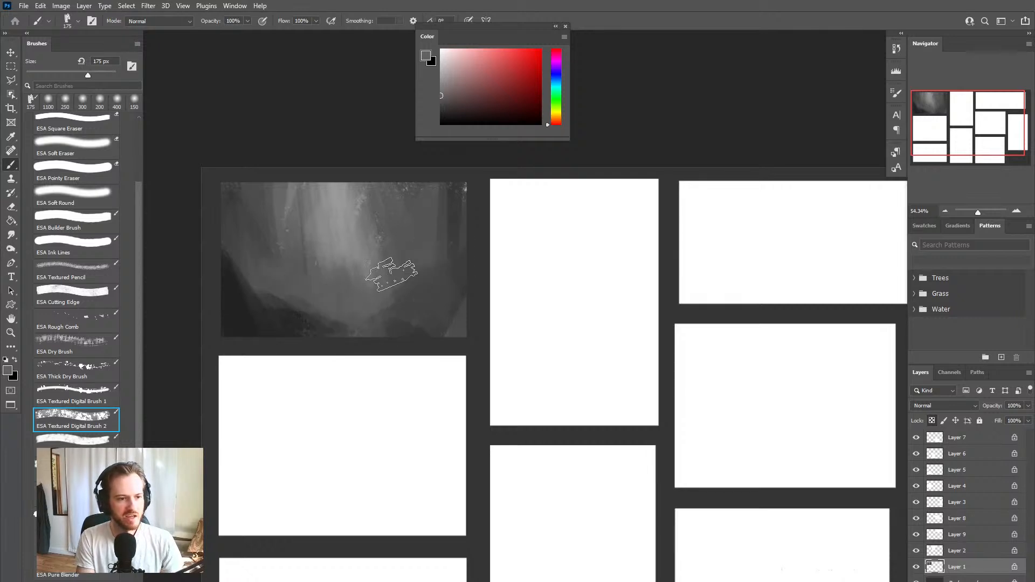
left_click(357, 243, "alt")
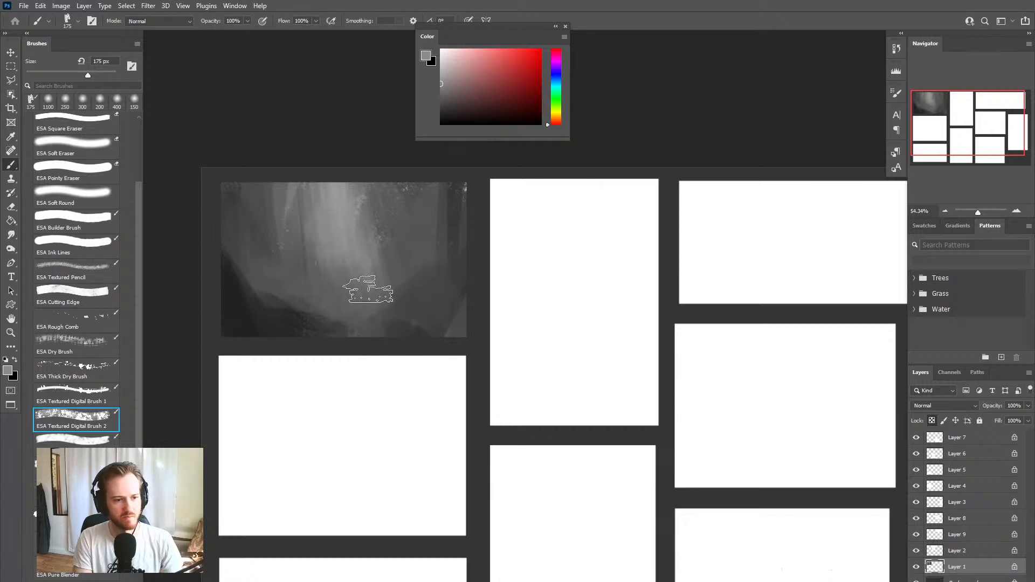
Step: Reduce the brush to 50 px, paint a light ridge along the right slope and shade below it with sampled dark grey
key("bracketleft")
key("bracketleft")
key("bracketleft")
key("bracketleft")
key("bracketleft")
key("bracketleft")
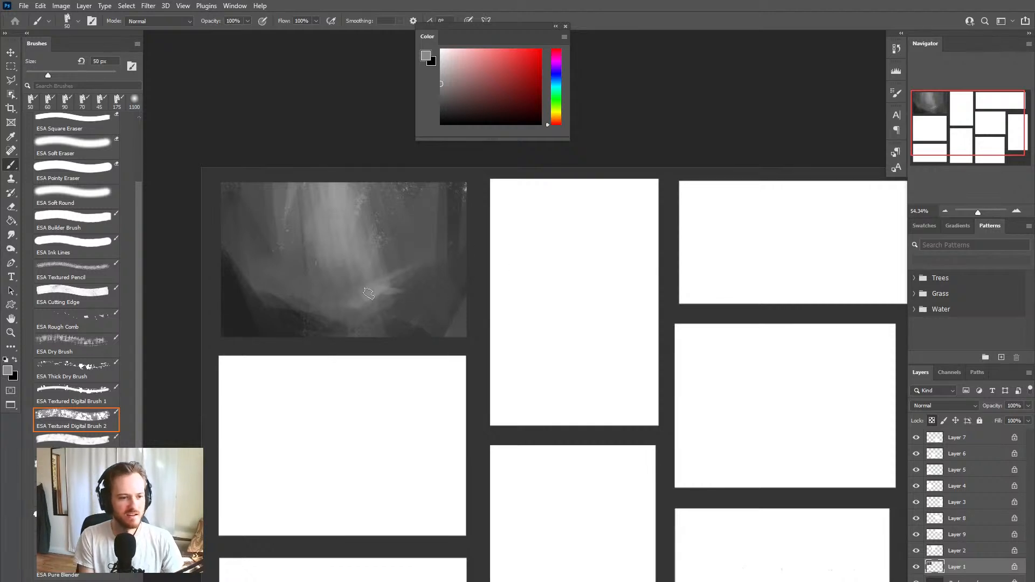
left_click(412, 292, "alt")
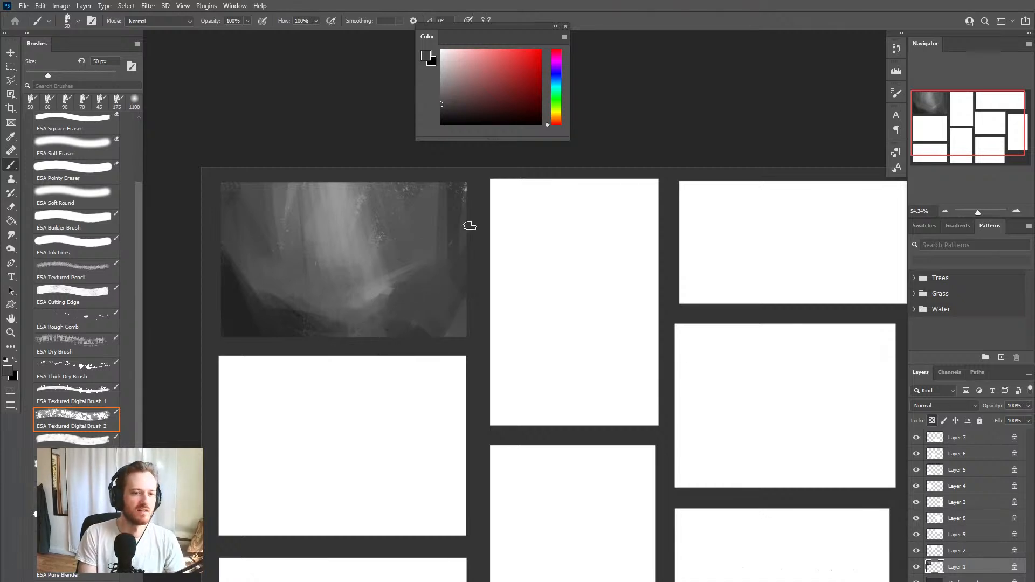
Step: Paint a small bright figure shape at the foot of the ridge with a 20 px brush, and enlarge the brush to 70 px
left_click(441, 238, "alt")
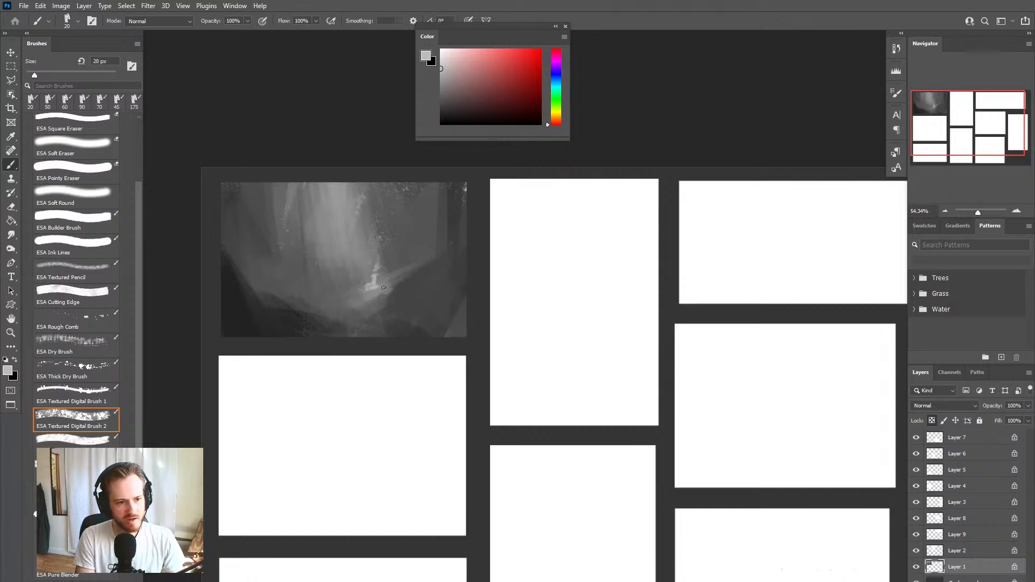
key("bracketright")
key("bracketright")
key("bracketright")
key("bracketright")
key("bracketright")
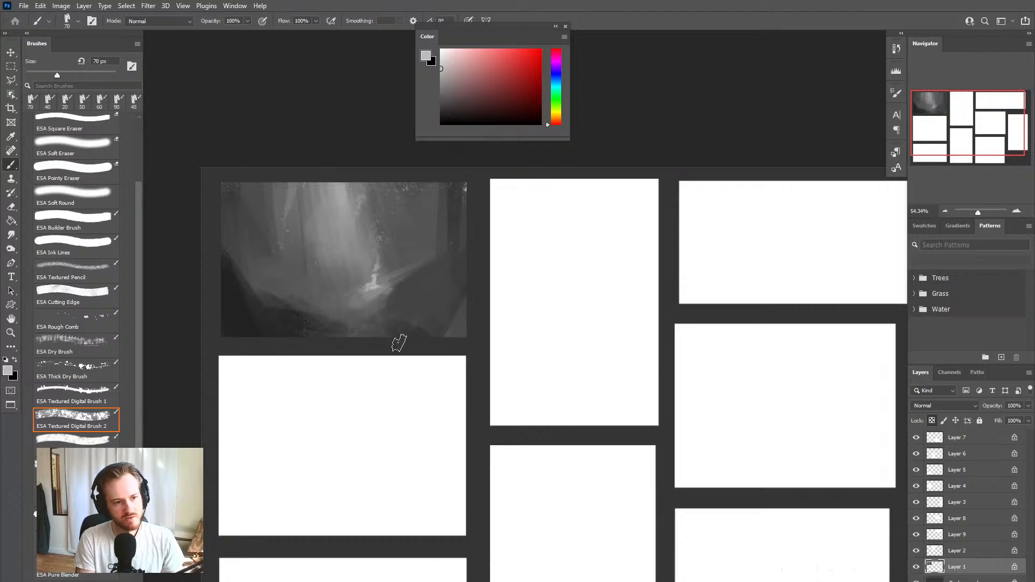
Step: Set the brush to 25 px, brighten the ground at the bright figure's base and trim it with sampled mid grey
key("bracketleft")
key("bracketleft")
key("bracketleft")
key("bracketleft")
key("bracketleft")
key("bracketleft")
key("bracketleft")
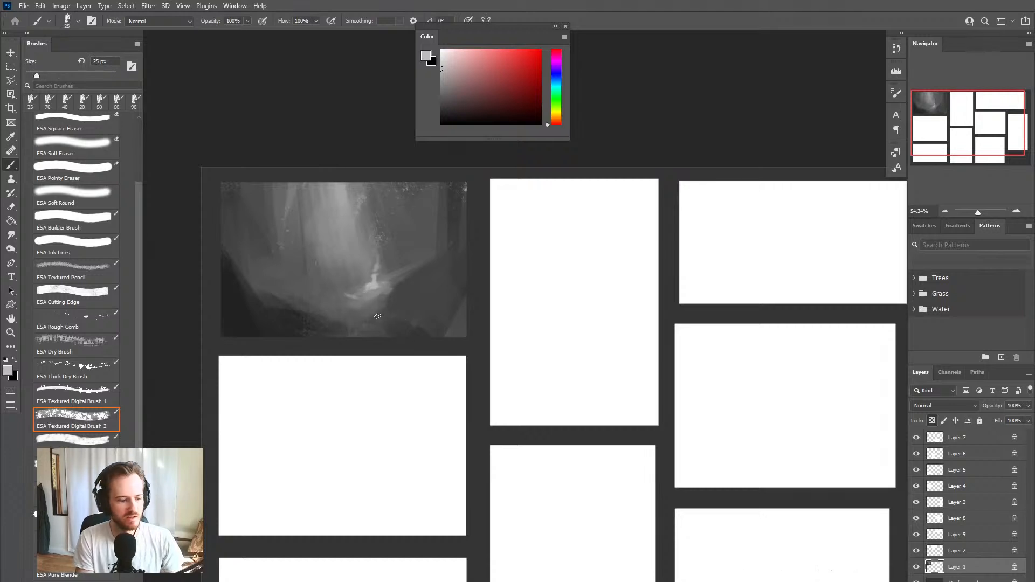
left_click(359, 274, "alt")
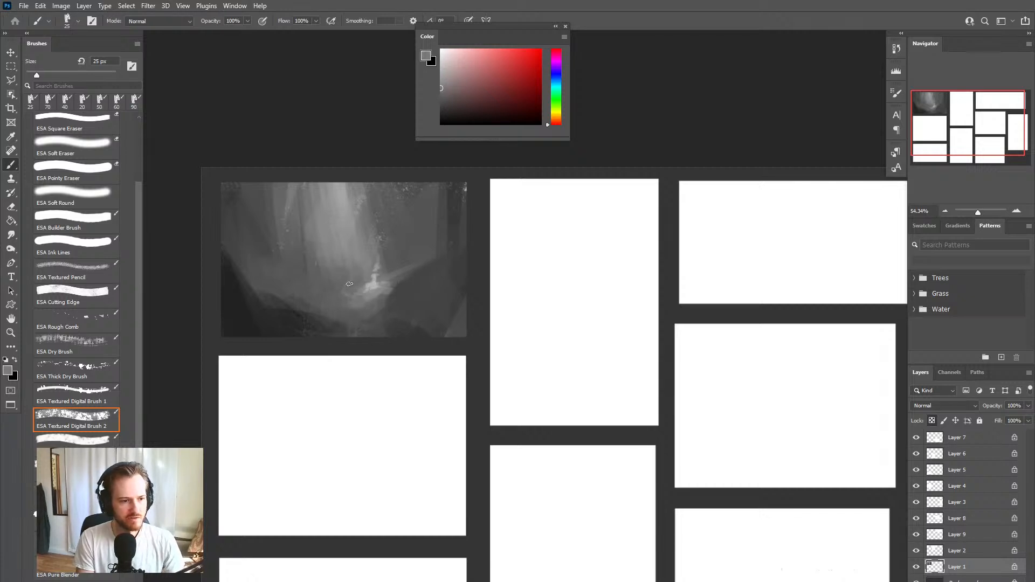
Step: Switch to the Mixer Brush with the preset below ESA Brick Stroke and blend the ground beside the bright figure
key("shift+b")
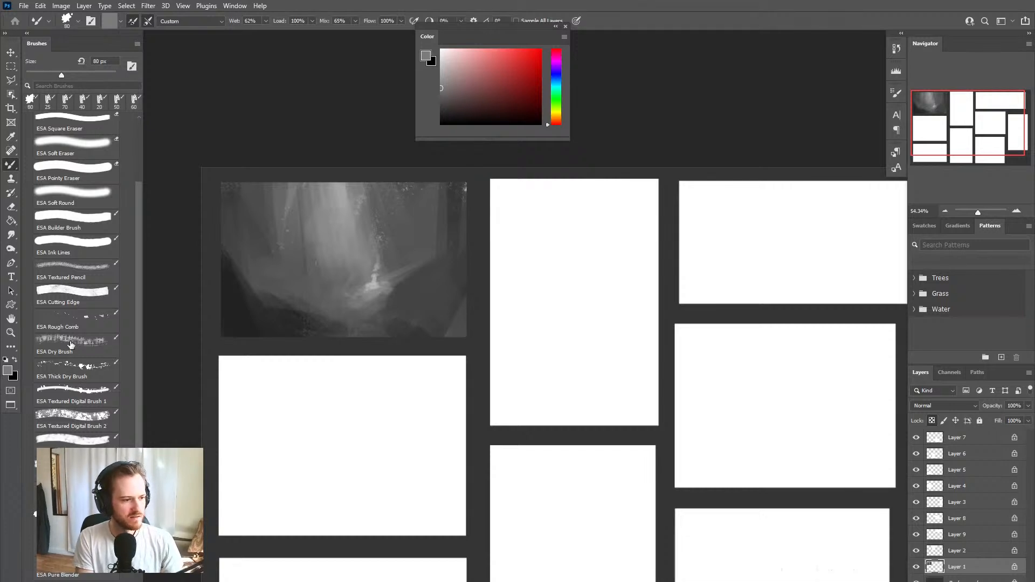
scroll(141, 419, "down", 1)
left_click_drag(141, 420, 141, 425)
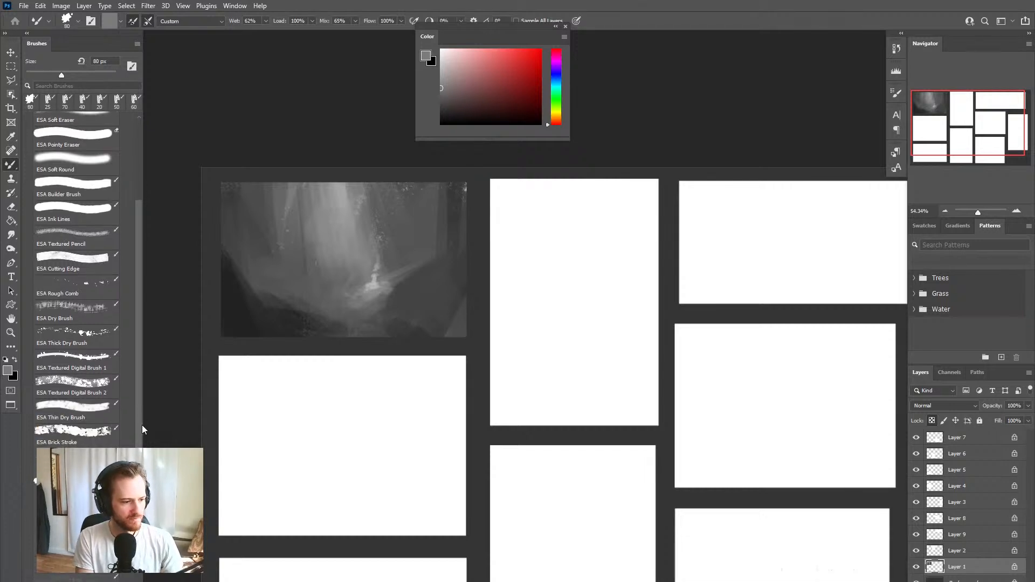
left_click(75, 461)
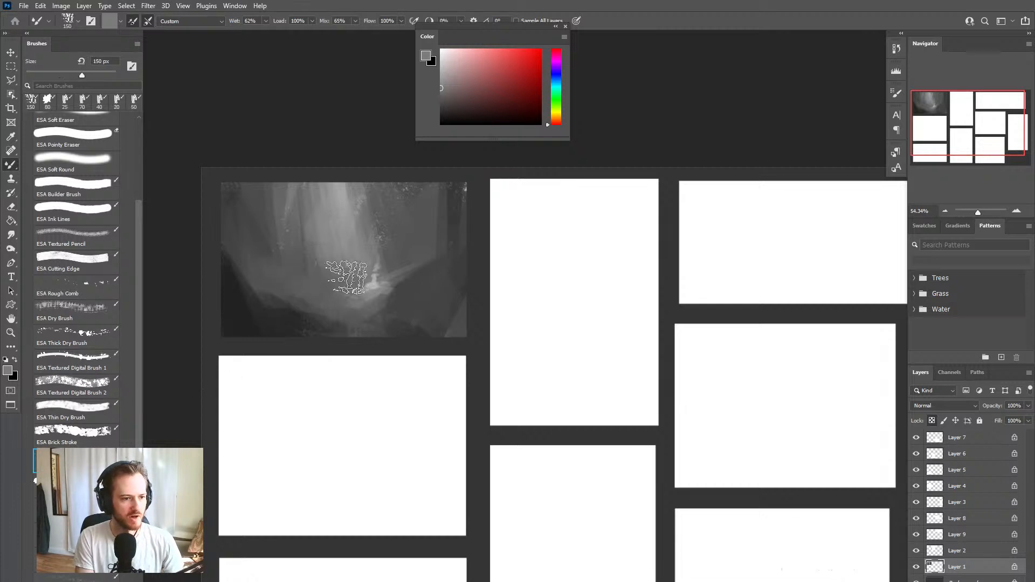
left_click(326, 255, "alt")
mouse_move(319, 286)
left_mouse_down()
mouse_move(305, 288)
mouse_move(340, 281)
mouse_move(336, 306)
mouse_move(374, 294)
mouse_move(350, 305)
mouse_move(372, 294)
mouse_move(359, 313)
left_mouse_up()
Step: Set the Mixer Brush size to 80 px and blend the upper edge of the right slope into the background
key("bracketleft")
key("bracketleft")
key("bracketleft")
key("bracketleft")
key("bracketleft")
key("bracketleft")
key("bracketleft")
key("bracketright")
key("bracketright")
key("bracketright")
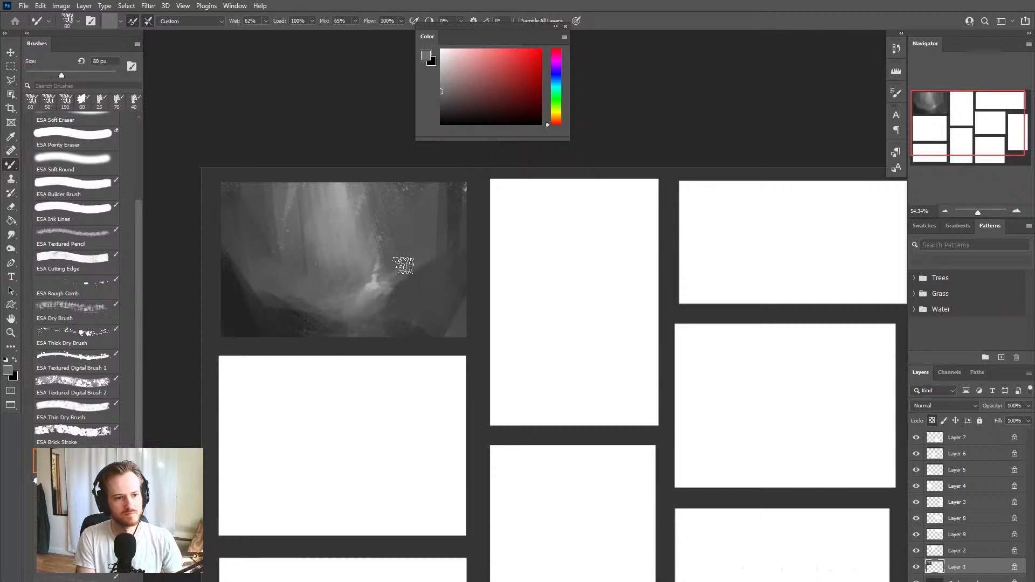
left_click_drag(402, 265, 422, 237)
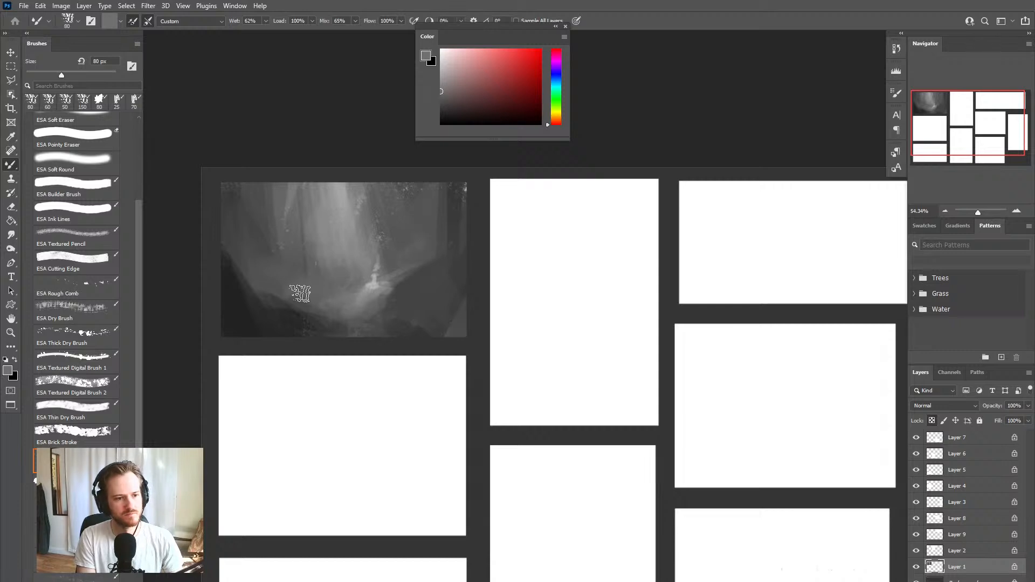
Step: Blend the left and central ground with sampled greys, enlarging the Mixer Brush to 125 px
left_click(327, 276, "alt")
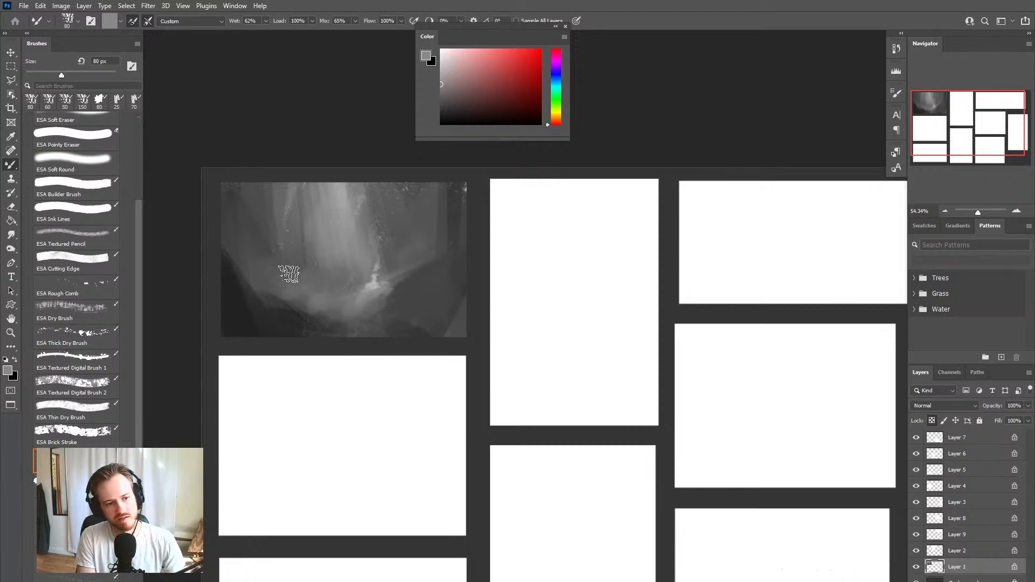
left_click(306, 304, "alt")
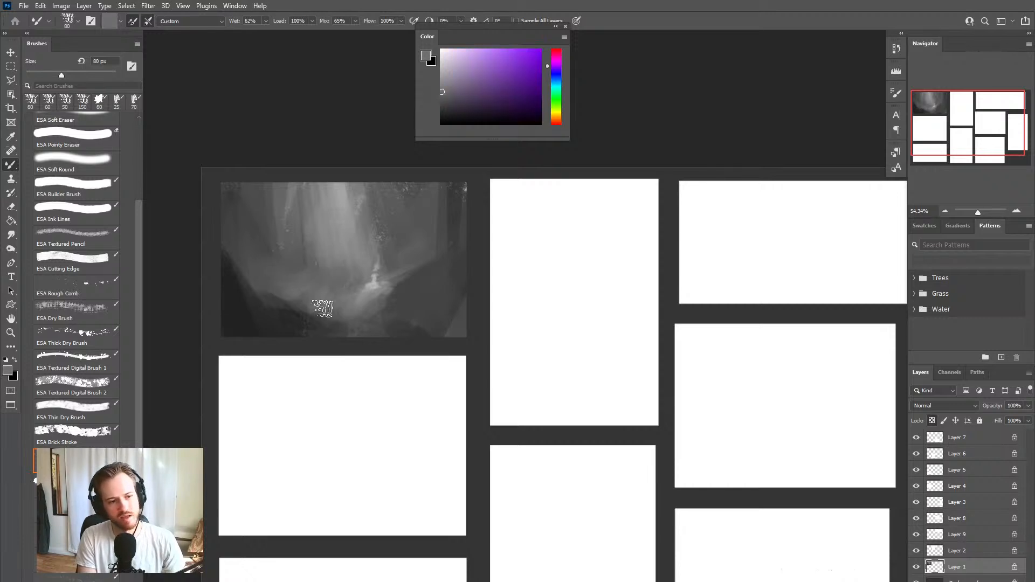
left_click(274, 249, "alt")
key("bracketright")
key("bracketright")
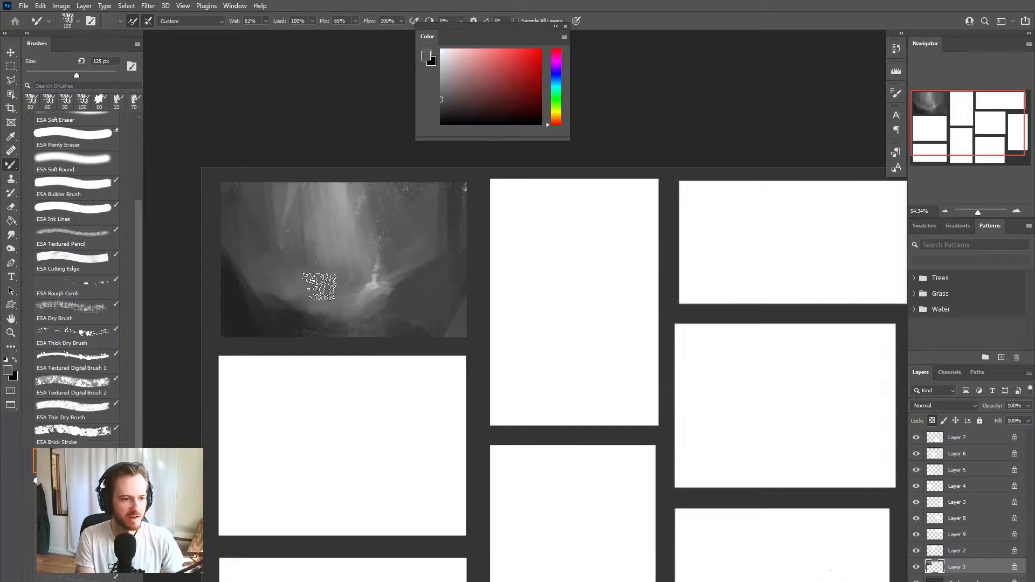
mouse_move(321, 286)
left_mouse_down()
mouse_move(306, 267)
mouse_move(346, 205)
mouse_move(349, 285)
mouse_move(345, 195)
mouse_move(397, 264)
left_mouse_up()
Step: Paint diagonal light rays right of the central shaft in sampled light grey and refine them with ESA Textured Digital Brush 2 at 90 px
left_click(341, 195, "alt")
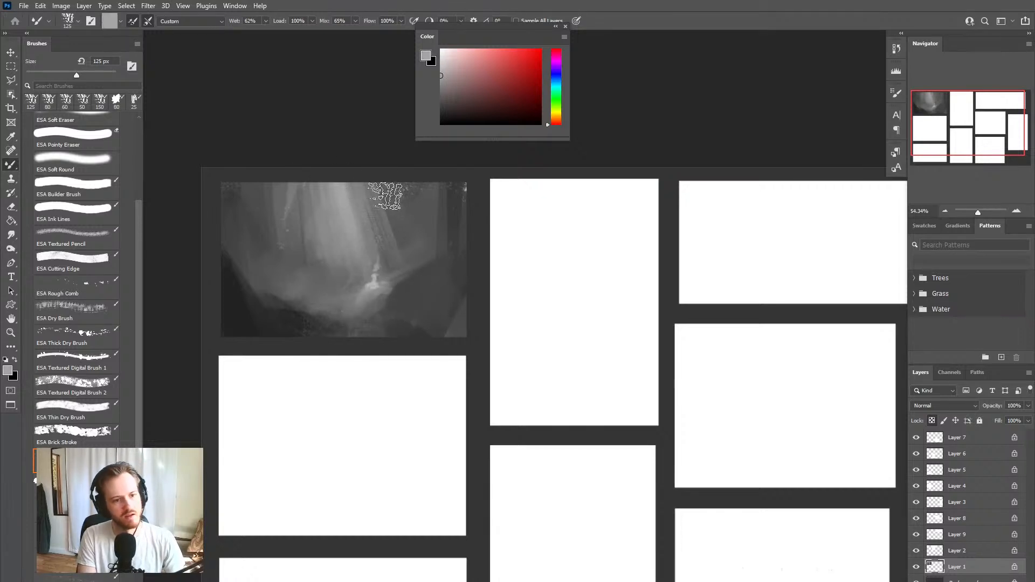
key("shift+b")
mouse_move(393, 228)
left_mouse_down()
mouse_move(422, 246)
mouse_move(413, 265)
mouse_move(388, 209)
mouse_move(403, 258)
mouse_move(407, 234)
left_mouse_up()
key("bracketright")
key("bracketright")
key("bracketright")
key("bracketright")
key("bracketright")
key("bracketright")
key("bracketright")
key("bracketright")
key("bracketright")
left_click(418, 247, "alt")
left_click(417, 249, "alt")
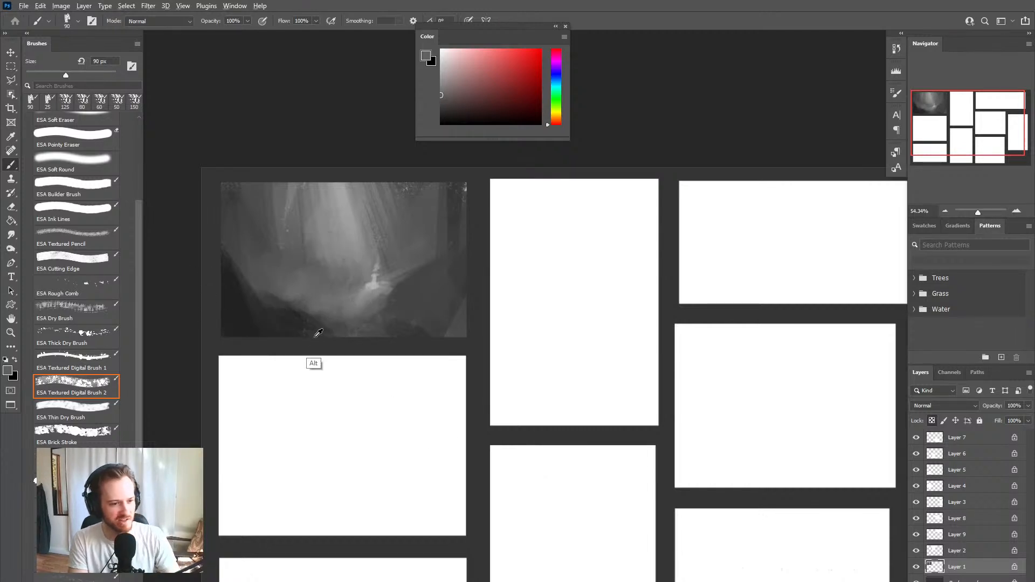
Step: Sample the darkest ground grey, reduce the brush to 40 px and paint a standing figure silhouette on the left foreground
left_click(279, 316, "alt")
key("bracketleft")
key("bracketleft")
key("bracketleft")
key("bracketleft")
key("bracketleft")
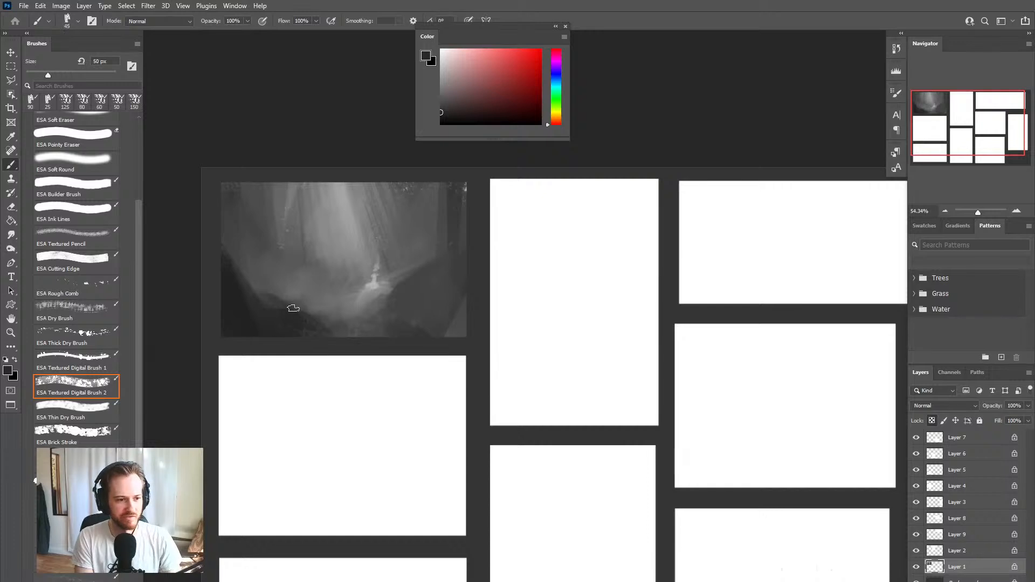
left_click_drag(296, 295, 304, 280)
Step: Refine the dark figure's head, arms and legs with a 25 px brush, trimming the hat brim with sampled background grey
key("bracketleft")
key("bracketleft")
key("bracketleft")
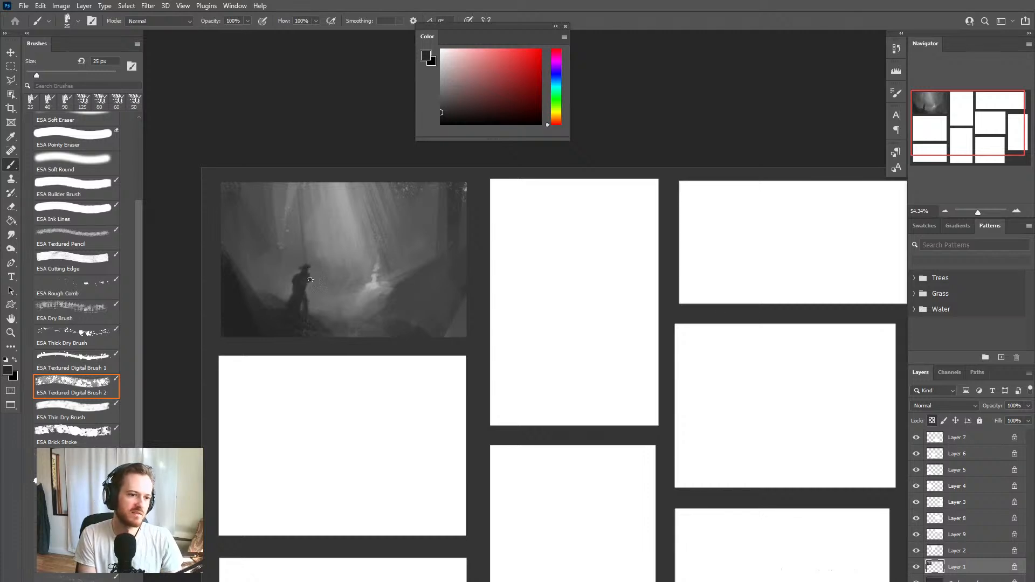
left_click(309, 262, "alt")
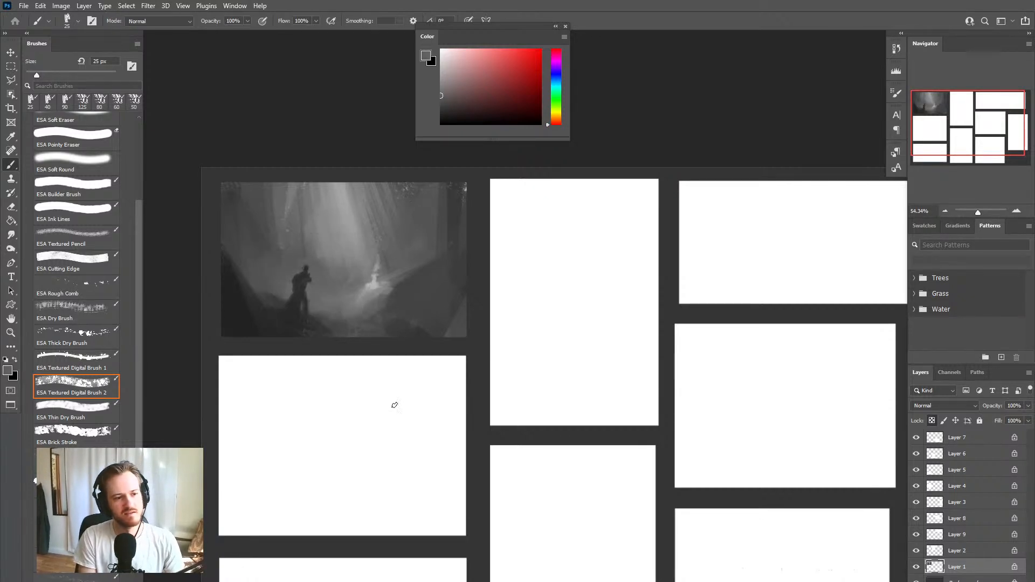
Step: Reshape the dark figure's shoulders and torso with sampled dark and background greys, reducing the brush to 10 px
left_click(306, 273, "alt")
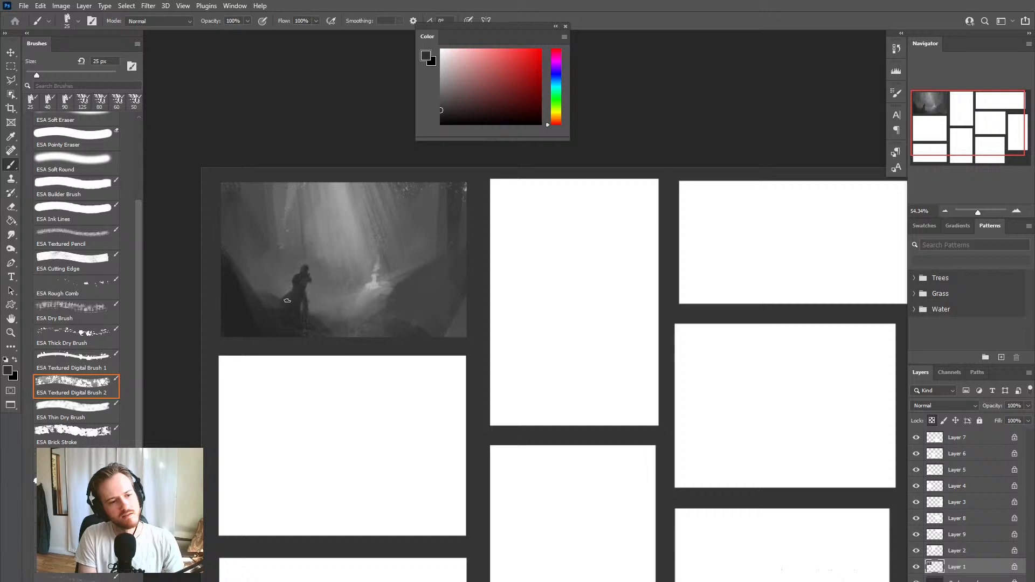
left_click(292, 270, "alt")
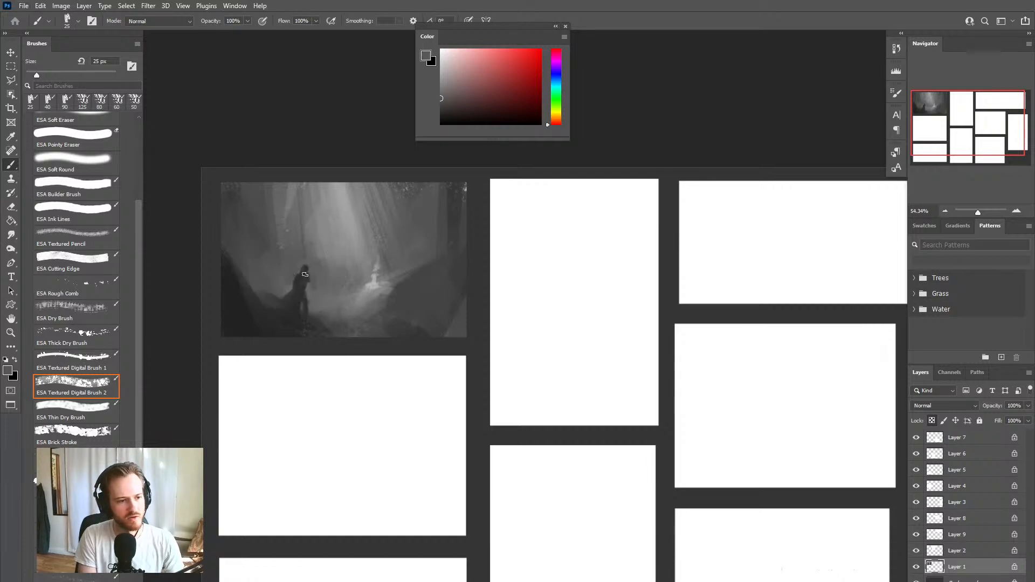
left_click(305, 274, "alt")
key("bracketleft")
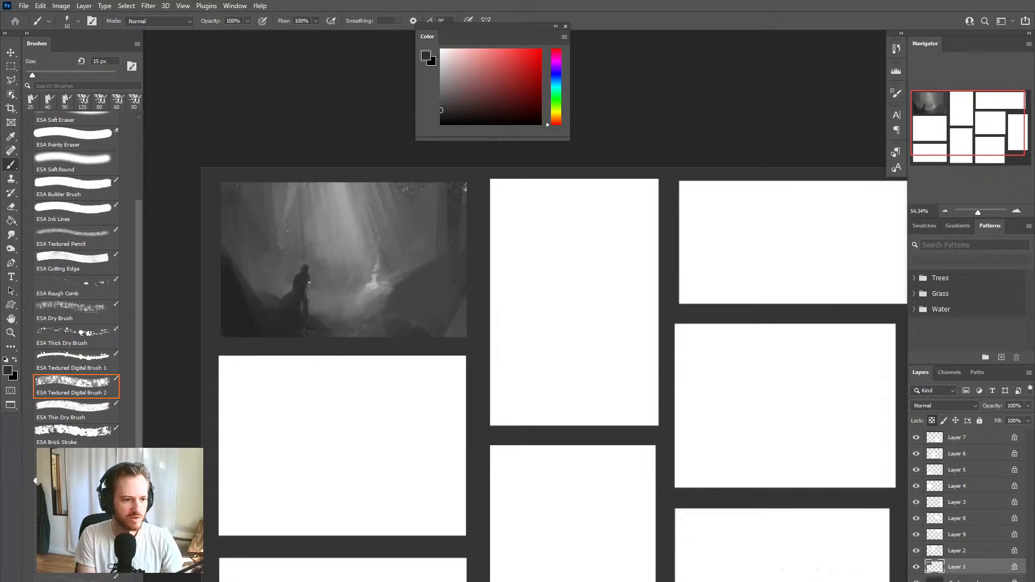
left_click(309, 287)
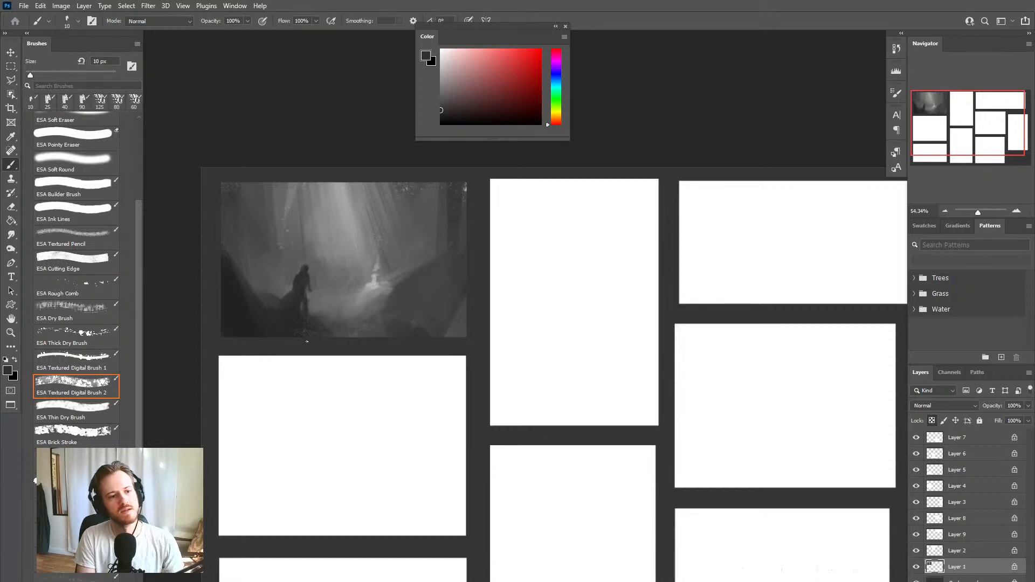
Step: Trim the figure's back and the area behind its cloak with sampled background greys, enlarging the brush to 20 px
left_click(287, 285, "alt")
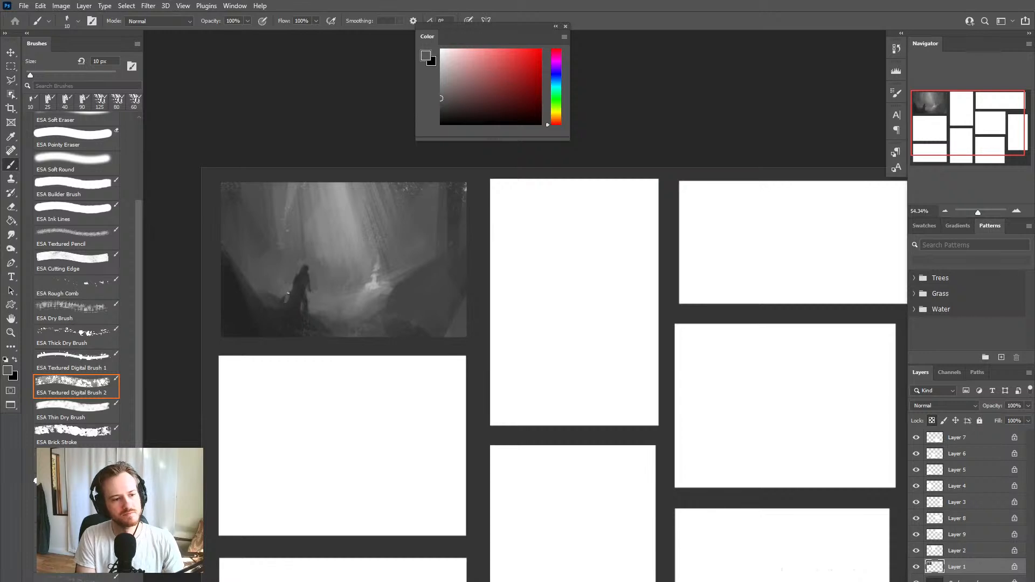
key("bracketright")
key("bracketright")
left_click_drag(286, 298, 287, 276)
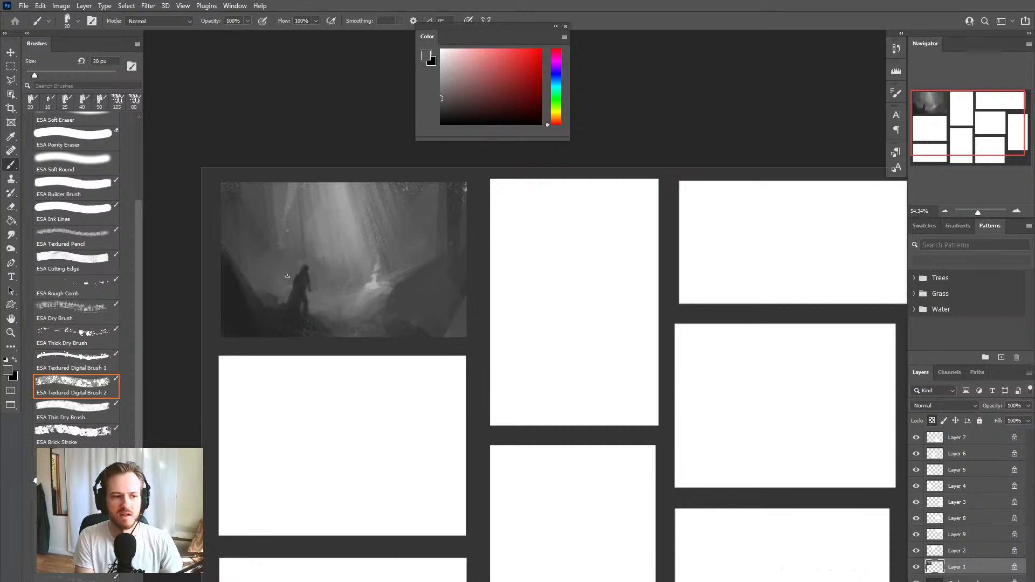
left_click(281, 303, "alt")
left_click(286, 283, "alt")
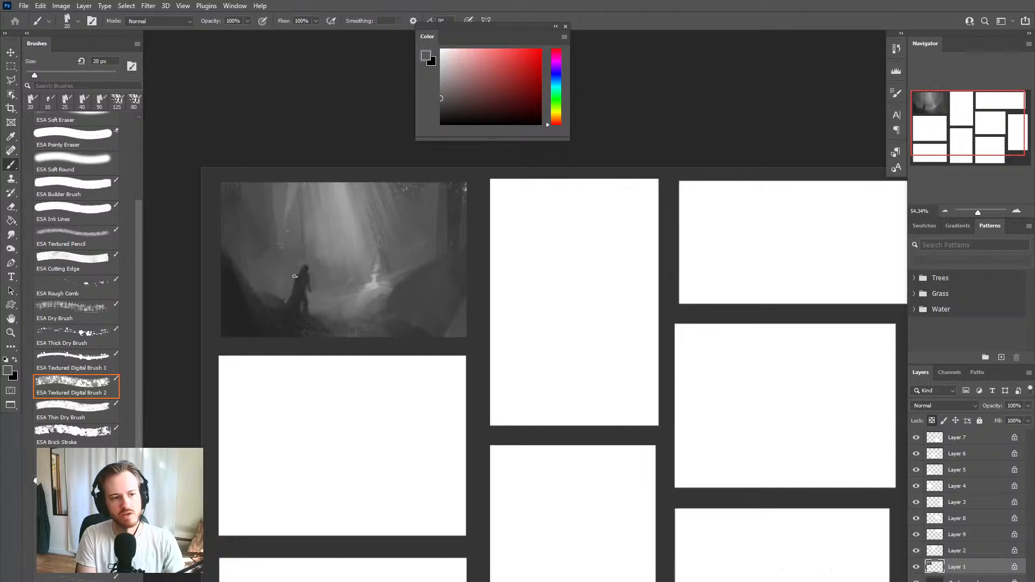
Step: Rework the figure's cloak, legs and head with alternating sampled dark and background greys, adding a hat brim
left_click(306, 285, "alt")
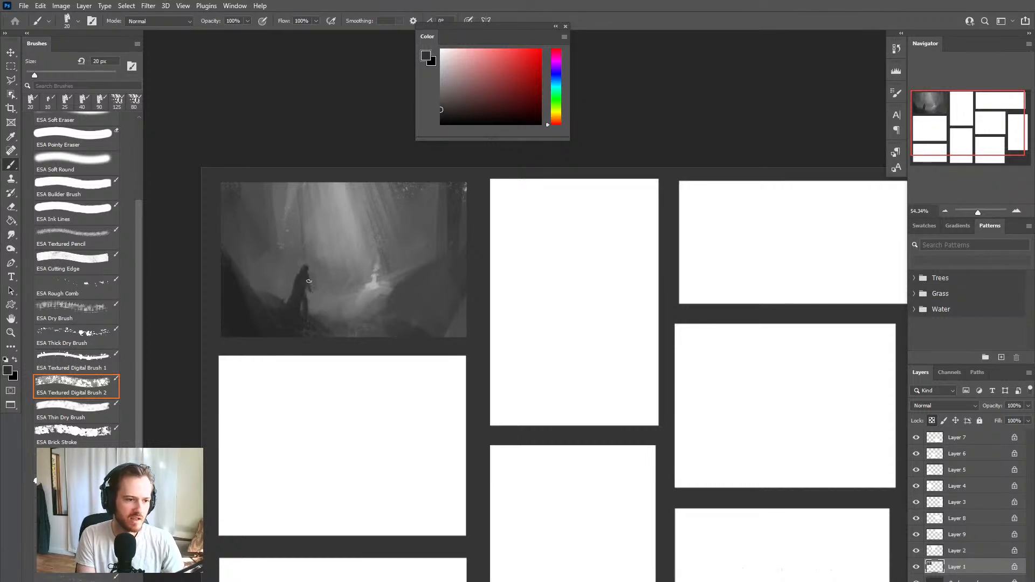
left_click(293, 275, "alt")
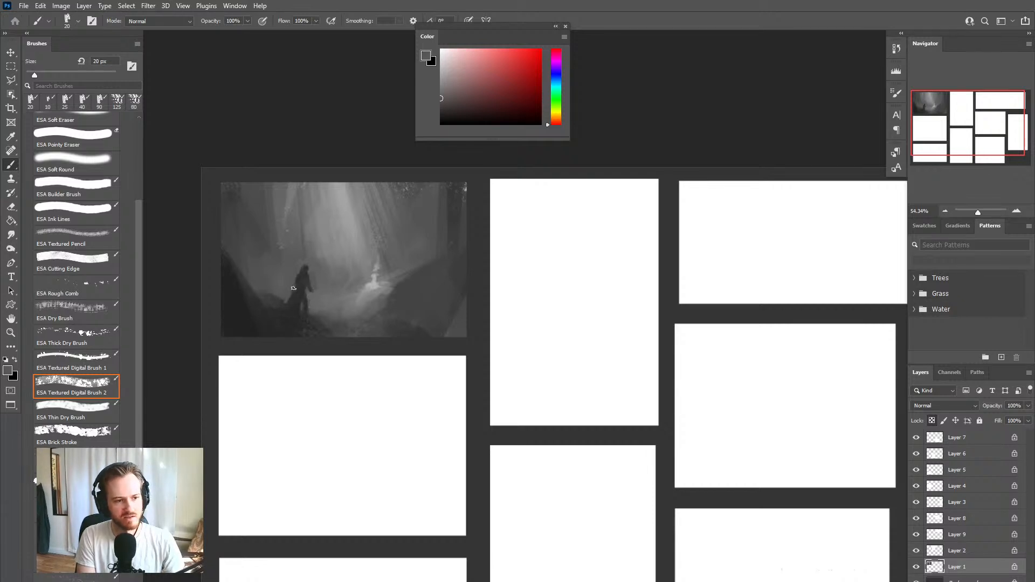
left_click(304, 278, "alt")
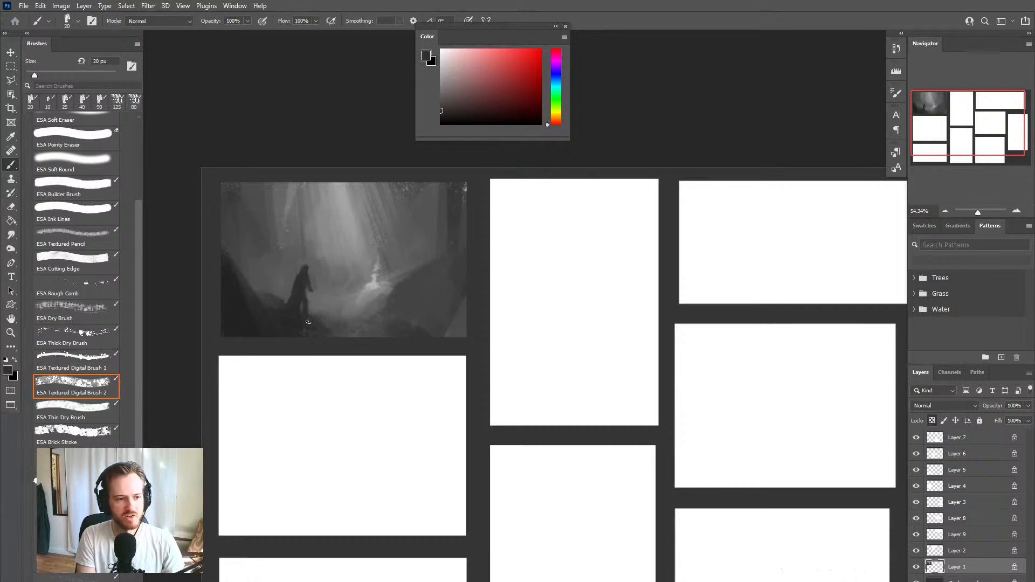
left_click(310, 301, "alt")
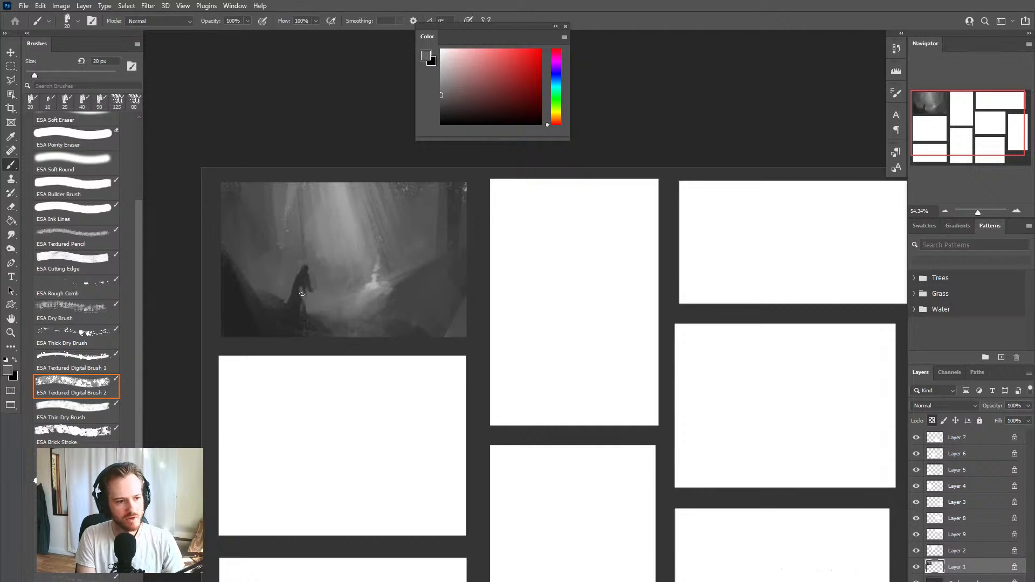
left_click(302, 295, "alt")
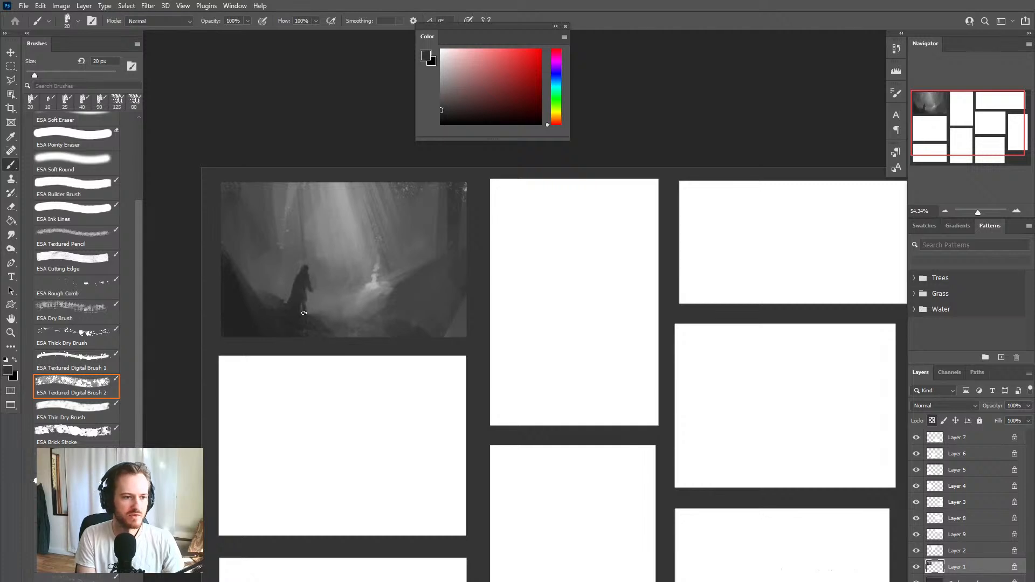
left_click(311, 263, "alt")
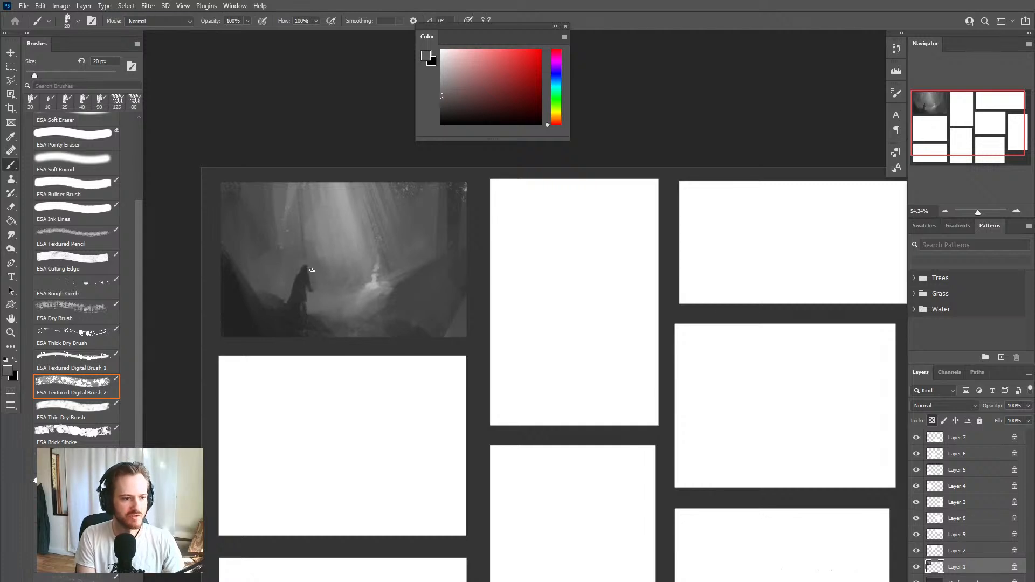
left_click(308, 263, "alt")
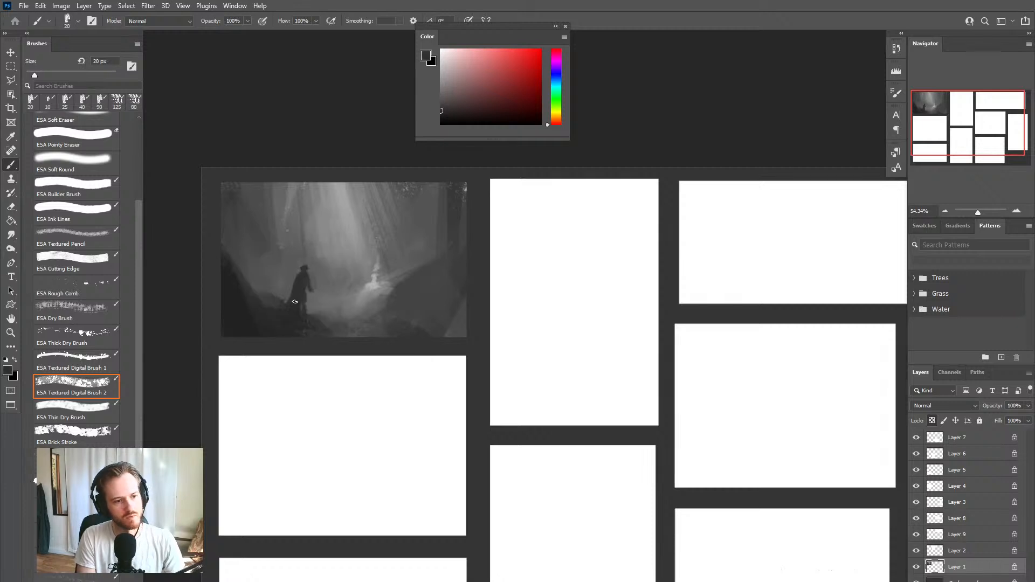
Step: Carve out the hatted figure's arms, waist and separated legs, alternating sampled background grey with its dark grey
left_click(289, 284, "alt")
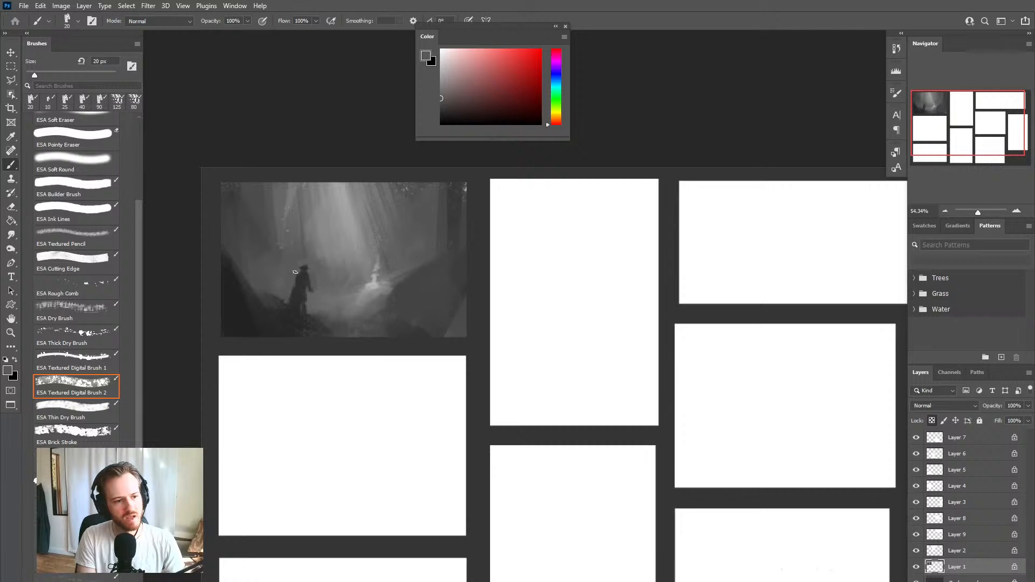
left_click(312, 279, "alt")
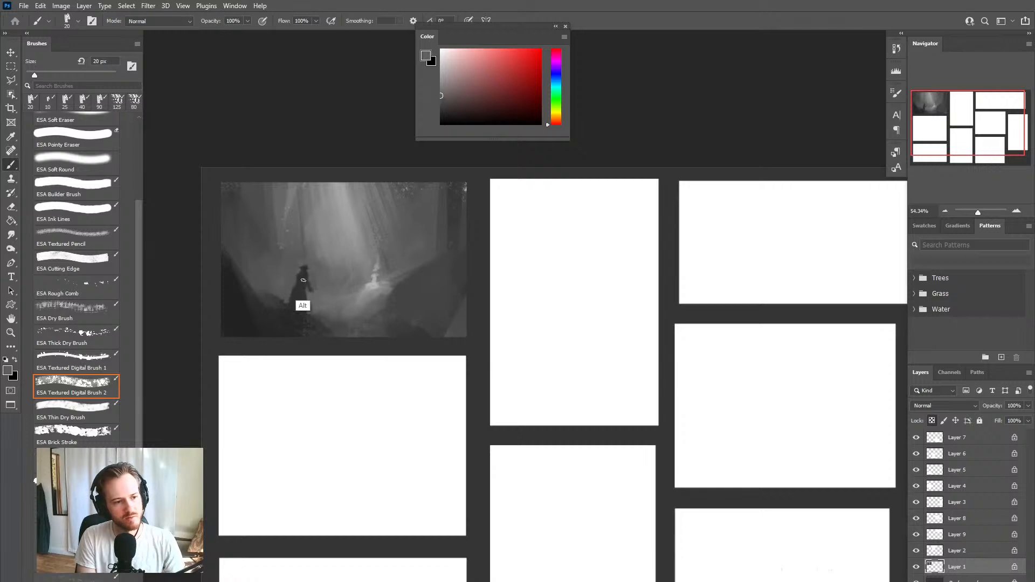
left_click(300, 279, "alt")
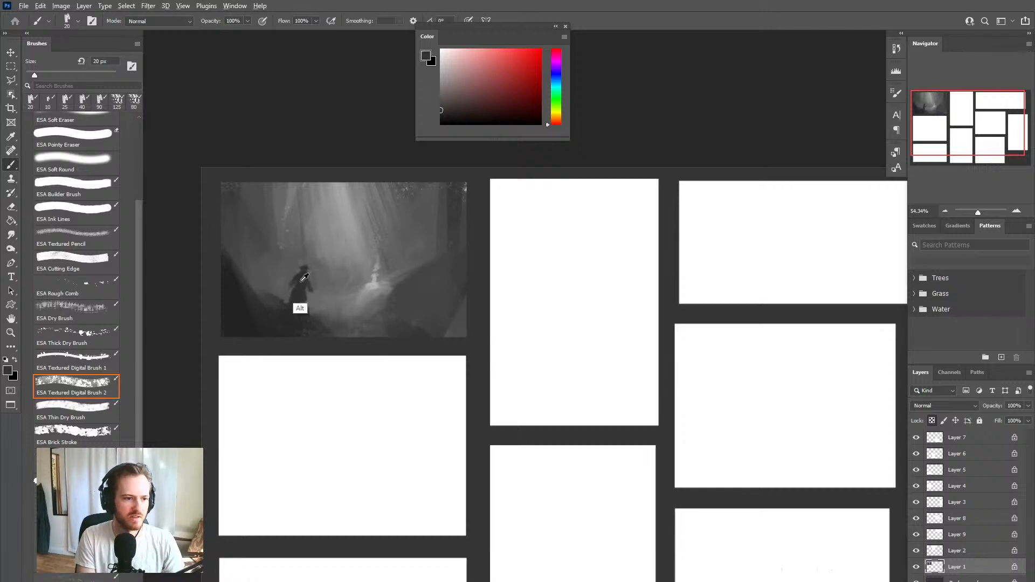
left_click(300, 281, "alt")
left_click(289, 290, "alt")
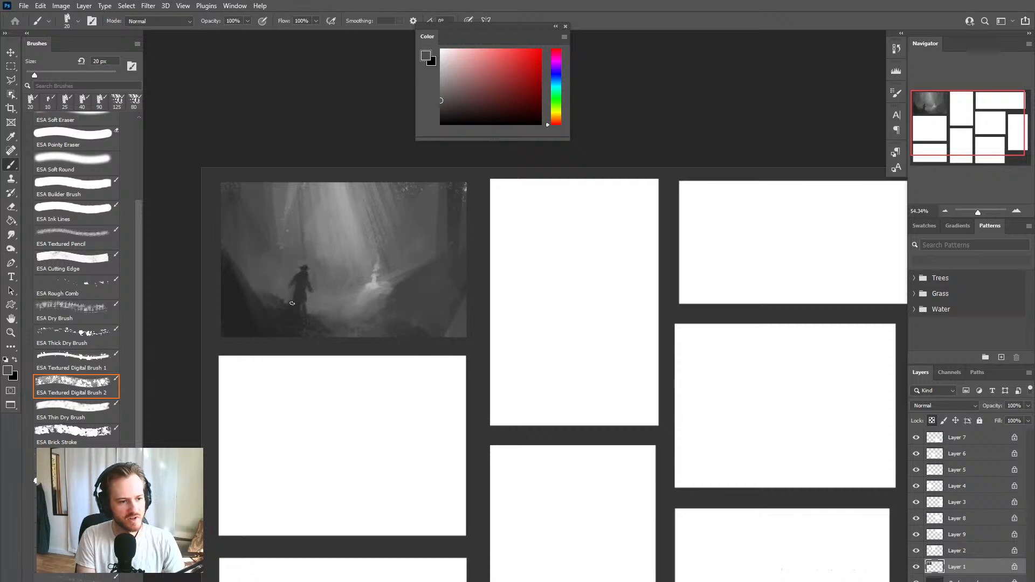
left_click(295, 302, "alt")
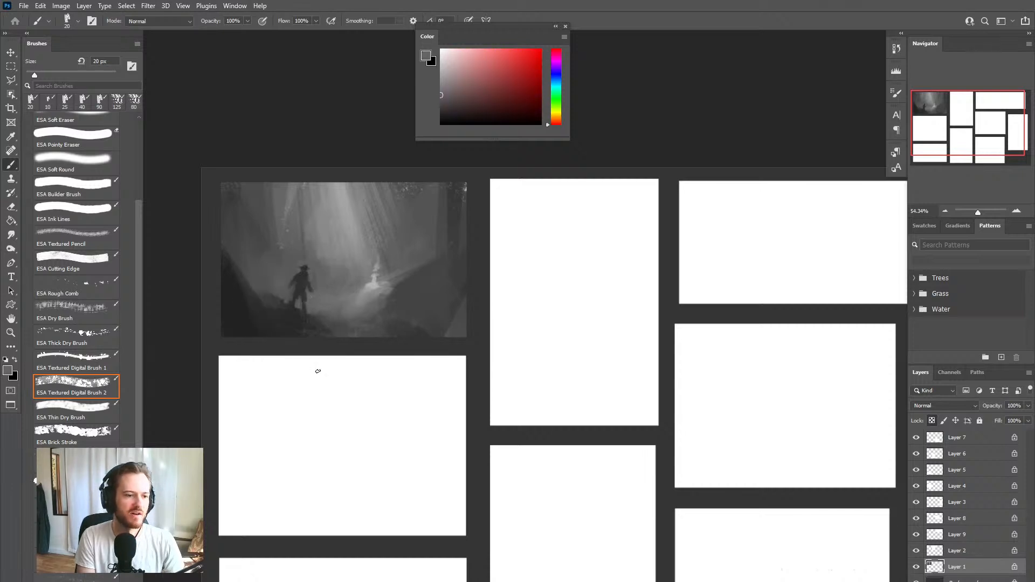
left_click(291, 309, "alt")
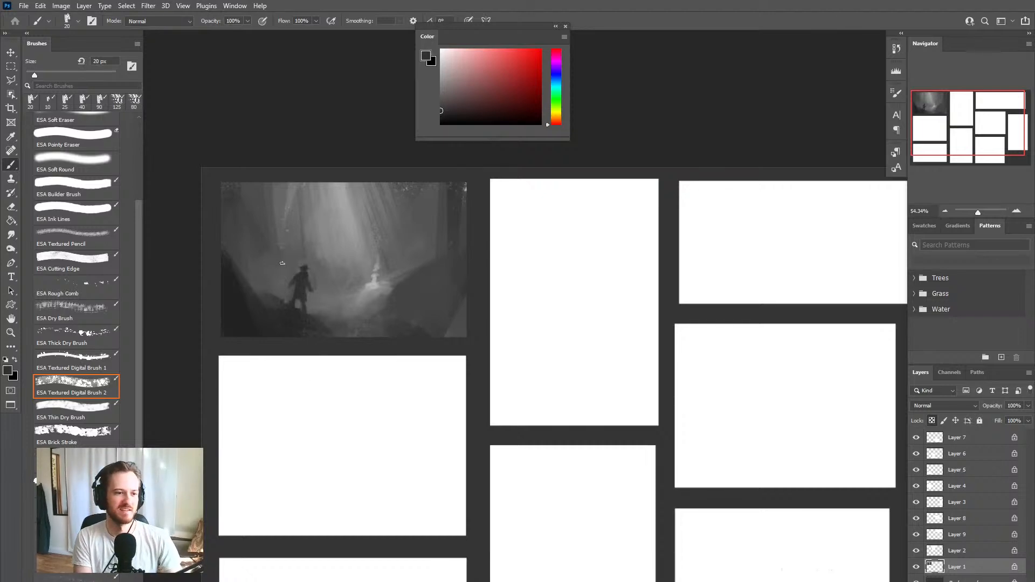
left_click(314, 279, "alt")
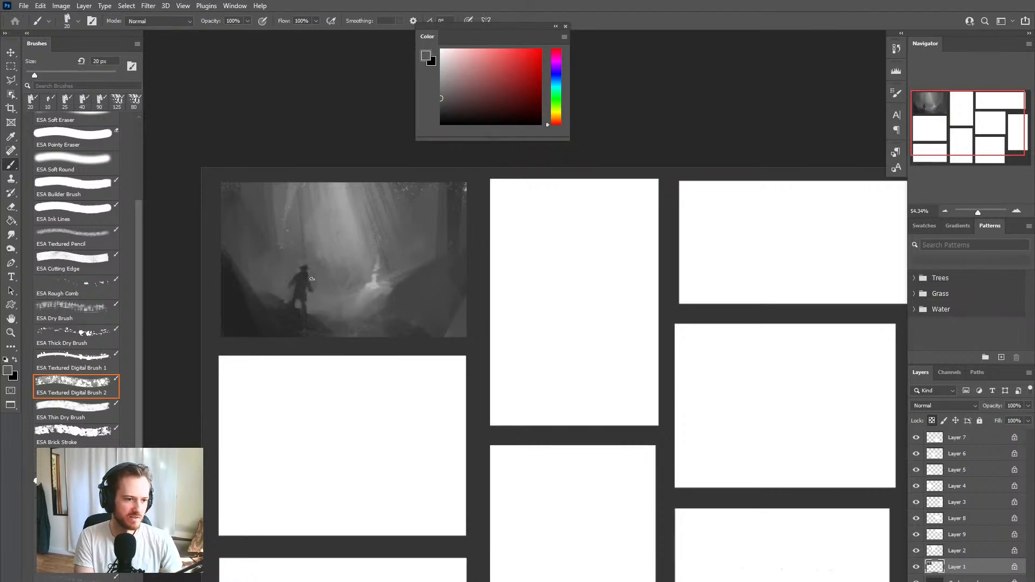
Step: Paint dark rock accents on the right foreground and touch up the surrounding ground with sampled greys
left_click(382, 320, "alt")
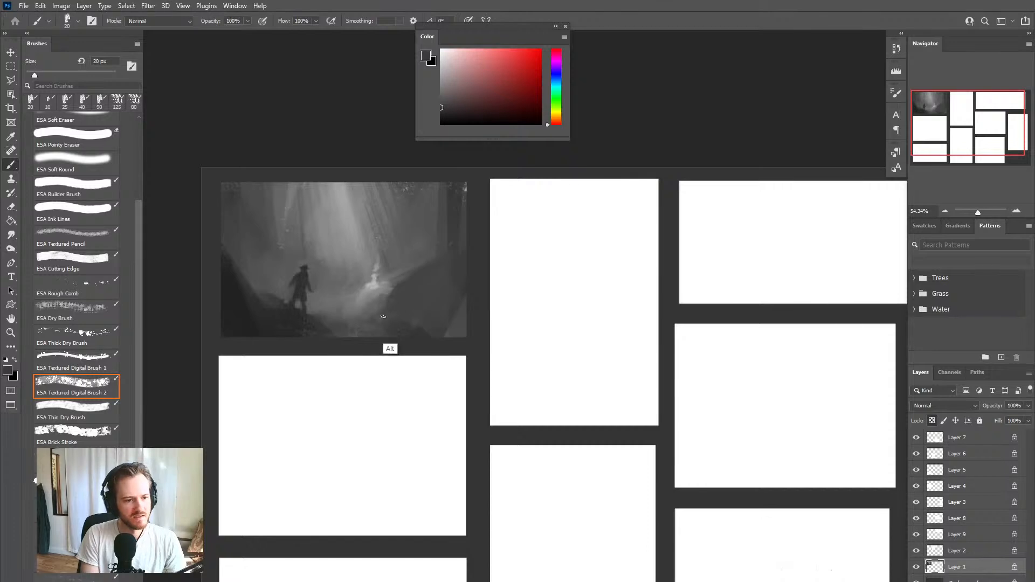
left_click(384, 313, "alt")
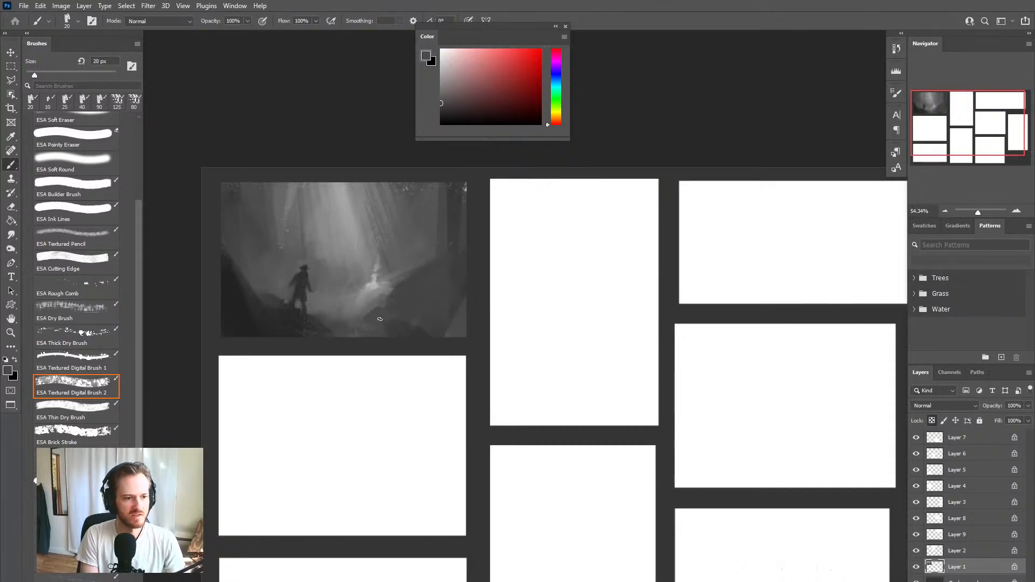
left_click(282, 312, "alt")
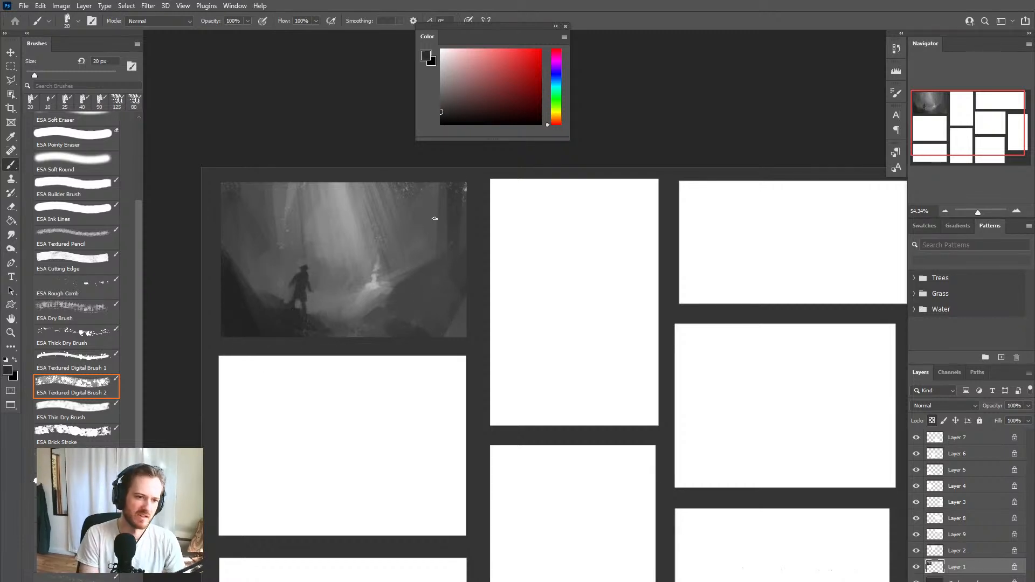
left_click(434, 244, "alt")
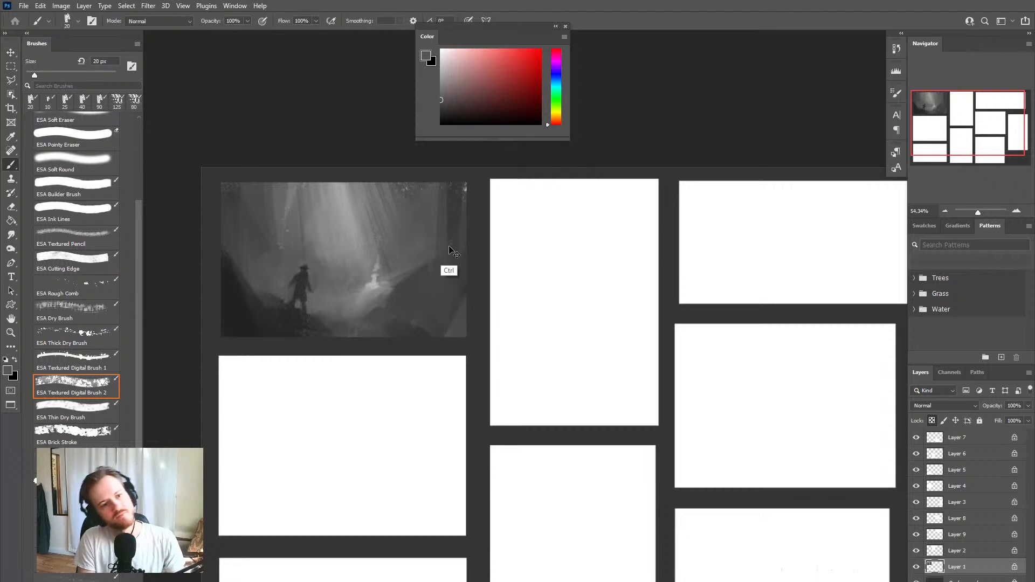
Step: Touch up the edges of the figure's arms and coat with sampled background and silhouette greys
left_click(294, 280, "alt")
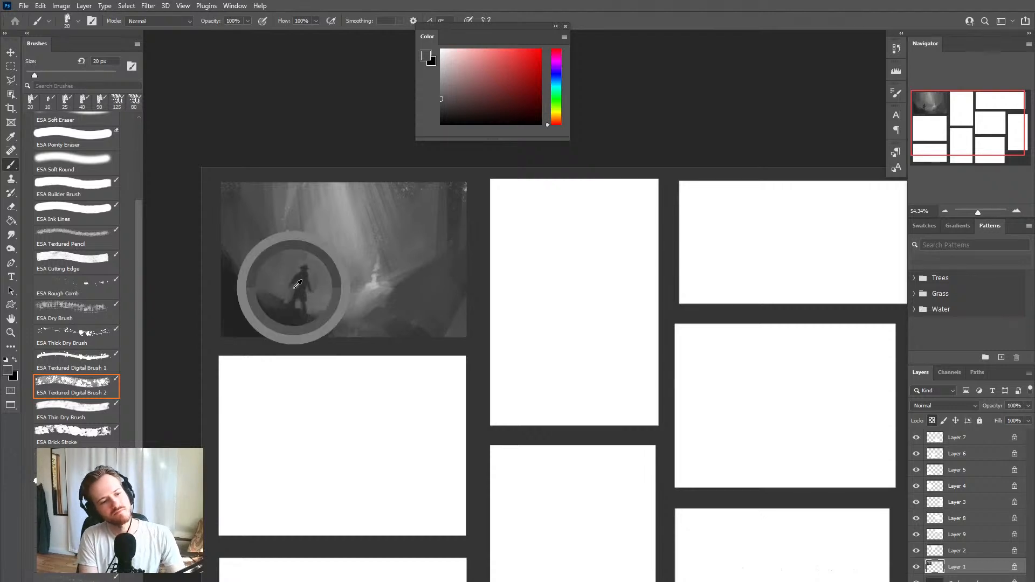
left_click(300, 282, "alt")
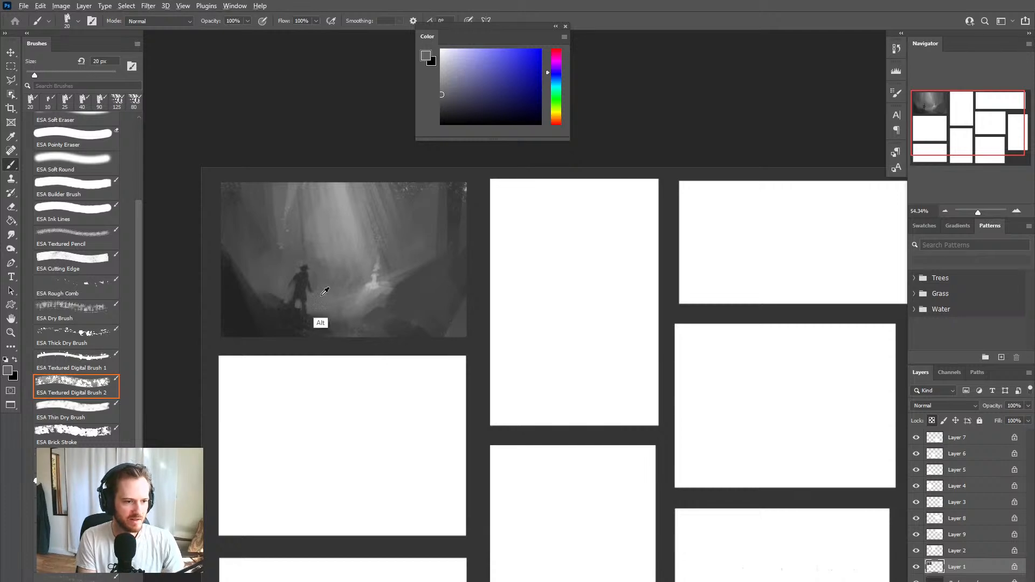
left_click(302, 272, "alt")
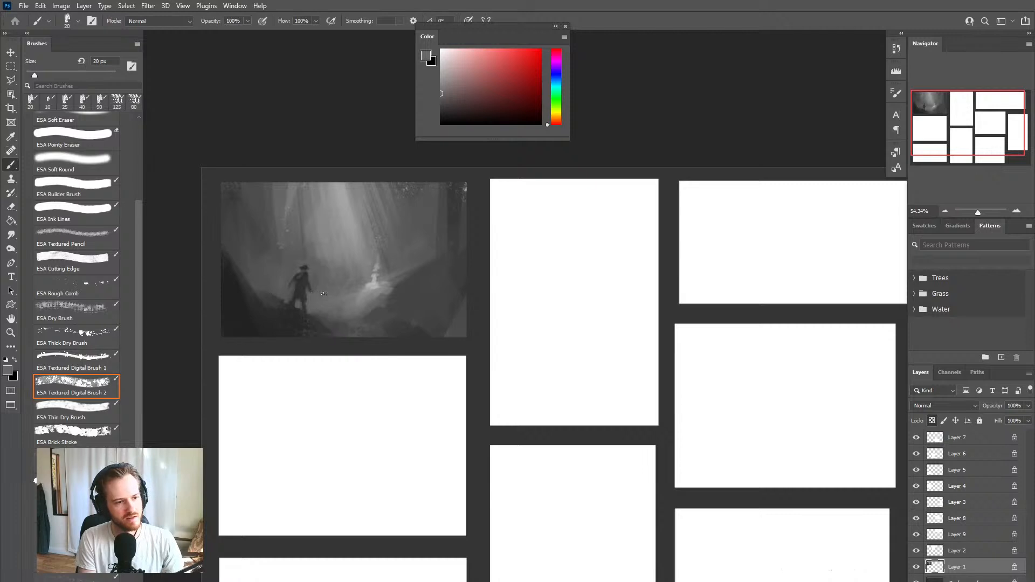
Step: Choose a lighter grey, reduce the brush to 9 px and add rim highlights to the figure's hat and coat
left_click(442, 82)
key("[")
key("[")
key("[")
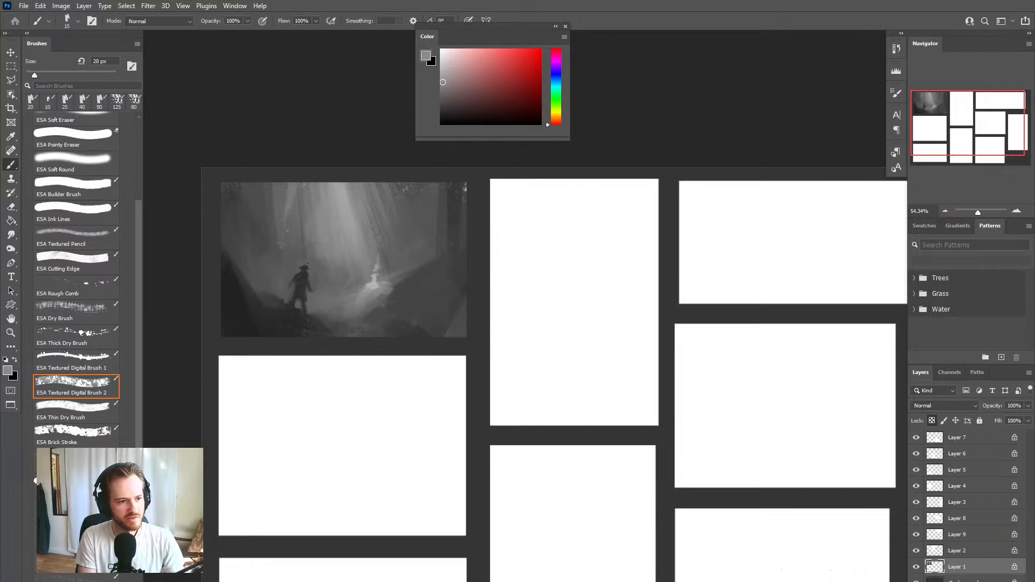
left_click_drag(303, 270, 305, 269)
key("ctrl+z")
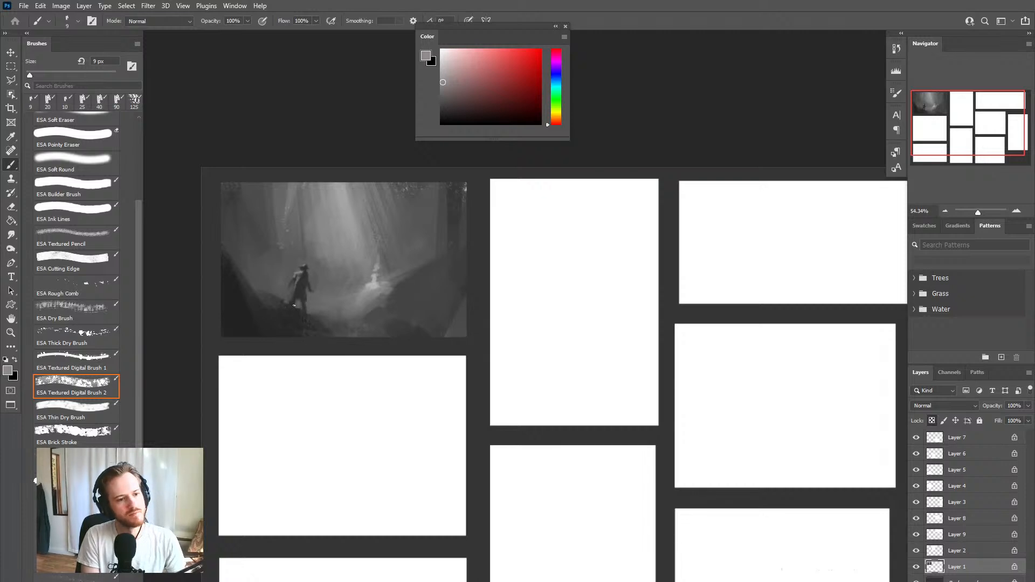
Step: Enlarge the brush to 30 px and paint a light grey edge on the slope beside the figure's feet
key("bracketright")
key("bracketright")
key("bracketright")
key("bracketright")
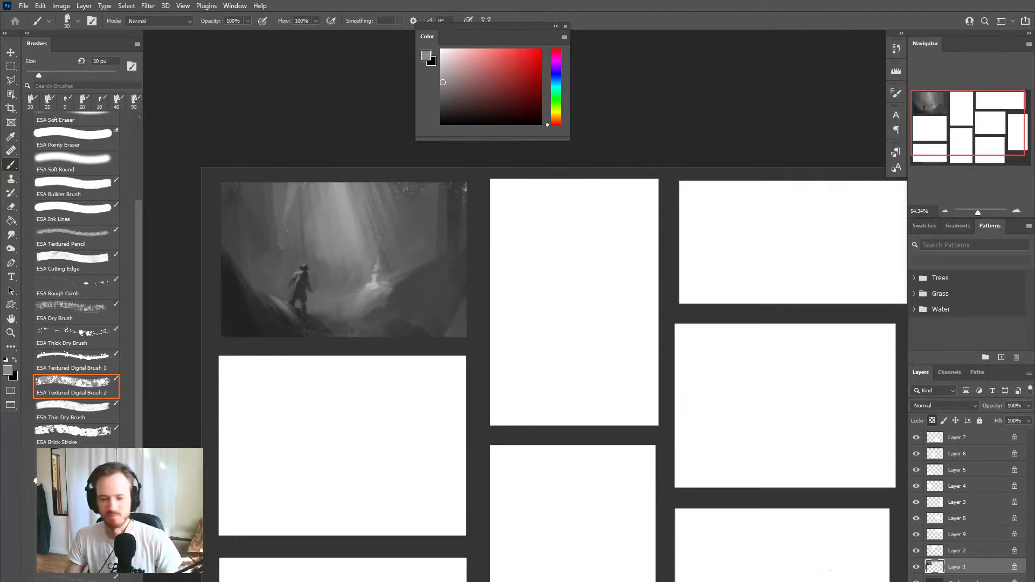
Step: Sample a light grey from the forest scene's light rays and set the brush size to 60 px
key("z")
mouse_move(353, 332)
left_mouse_down()
mouse_move(370, 326)
mouse_move(372, 342)
mouse_move(346, 325)
left_mouse_up()
left_click_drag(384, 370, 384, 377)
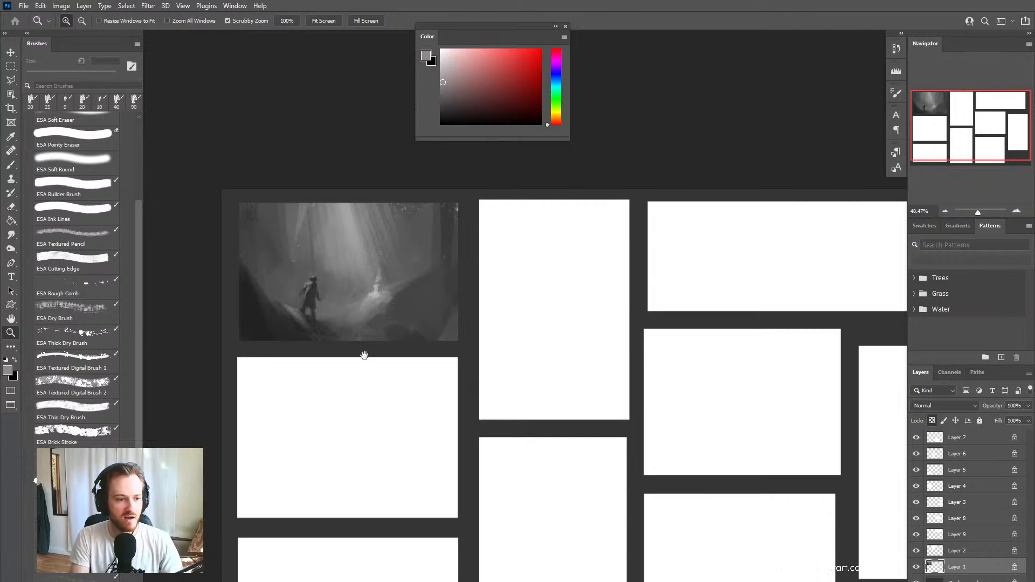
left_click_drag(341, 295, 335, 241)
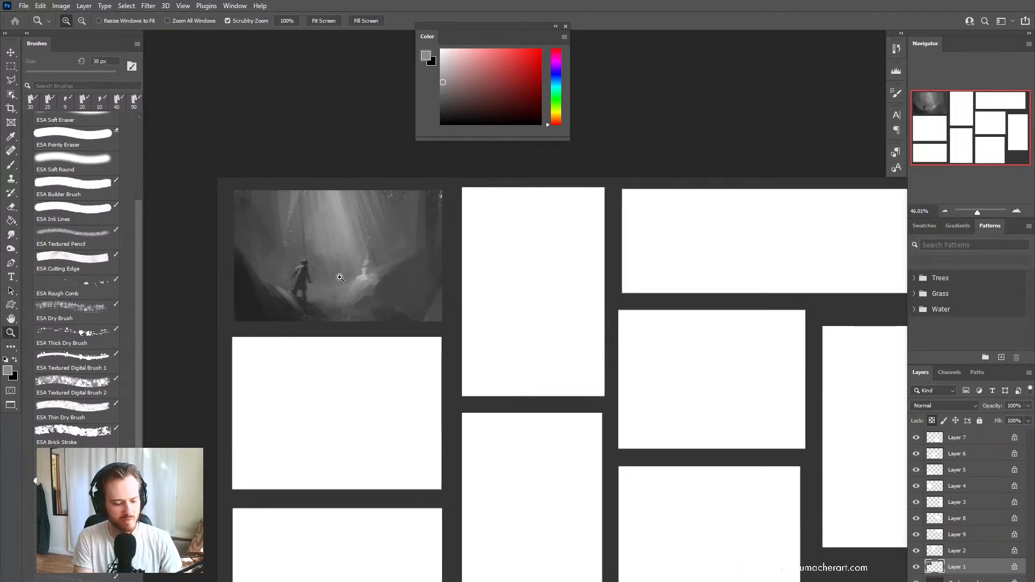
key("b")
left_click(339, 202, "alt")
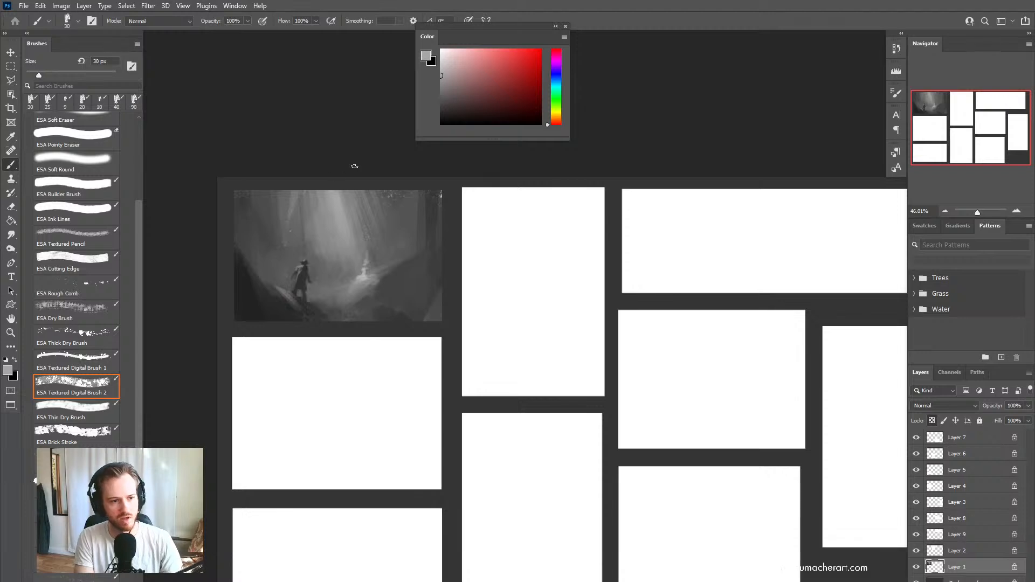
key("bracketright")
key("bracketright")
key("bracketright")
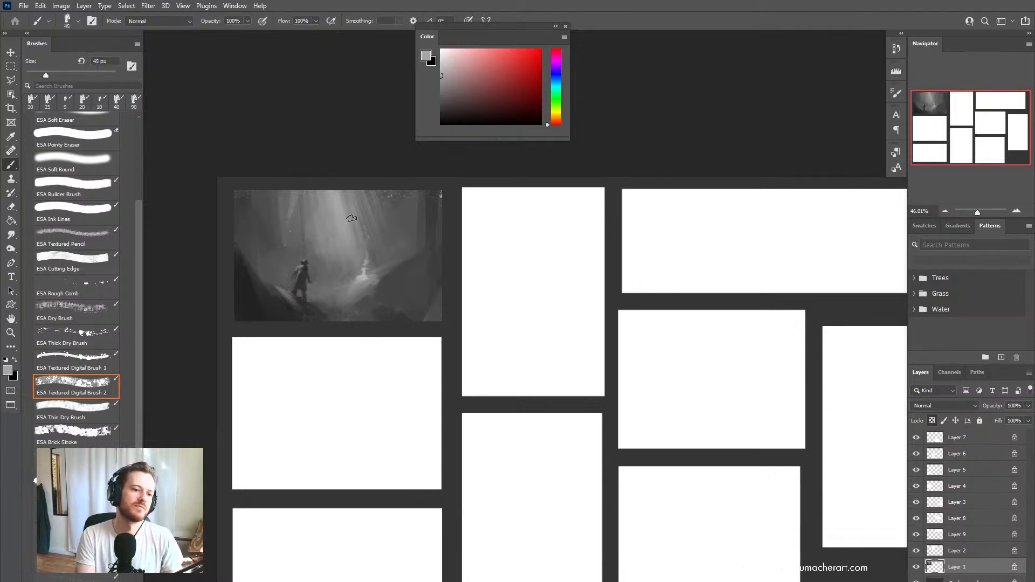
key("bracketright")
key("bracketright")
key("bracketright")
key("bracketright")
key("bracketright")
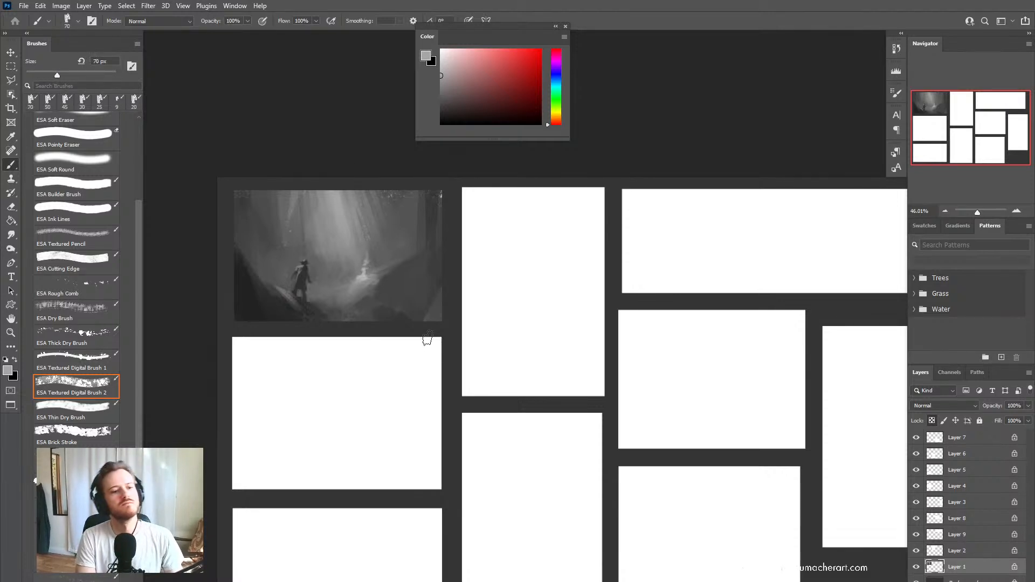
key("bracketleft")
key("bracketleft")
key("bracketleft")
key("bracketleft")
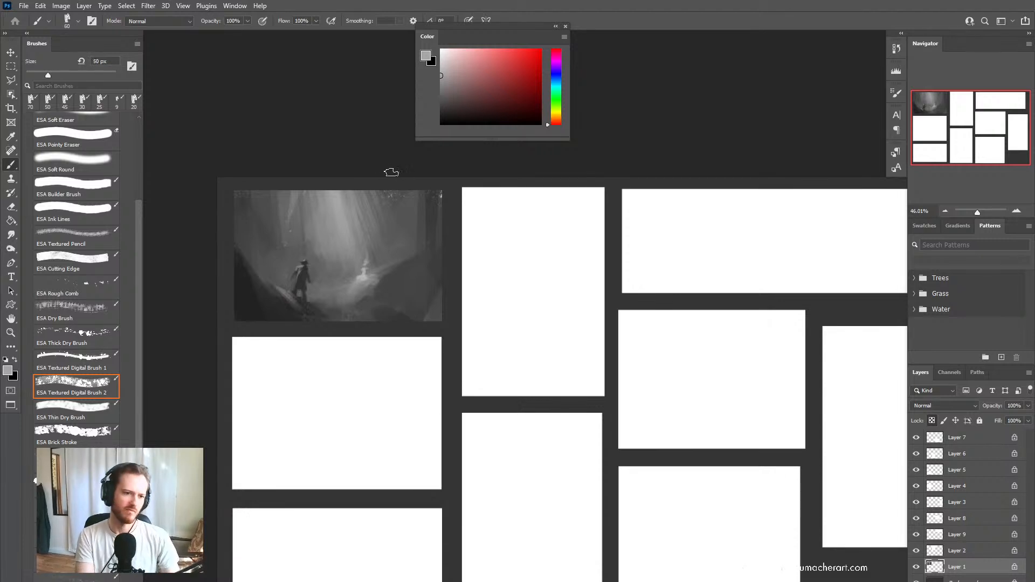
key("bracketright")
key("bracketright")
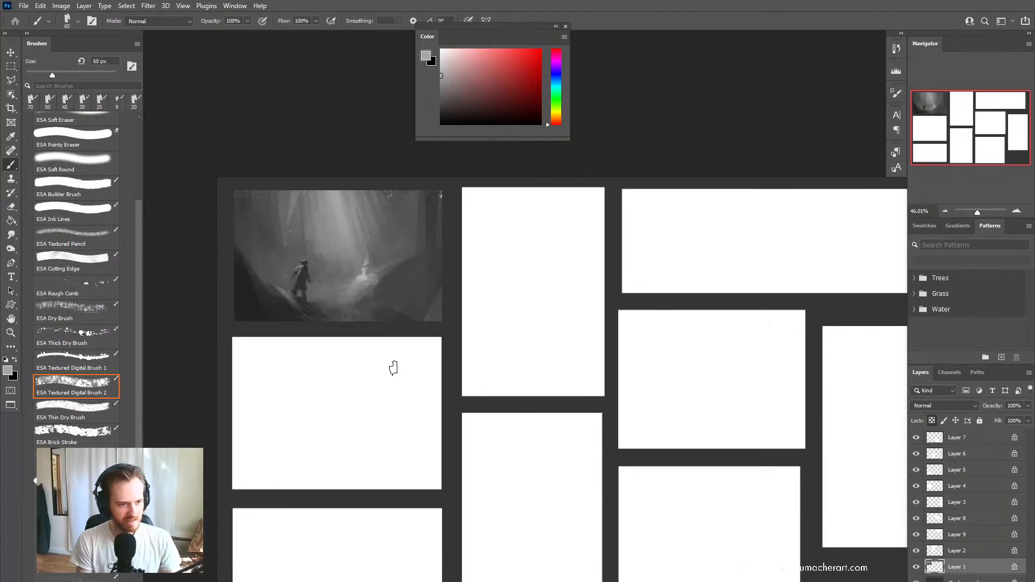
Step: Reduce the brush to 15 px and touch up the hatted figure with dark and mid greys sampled from the scene
key("z")
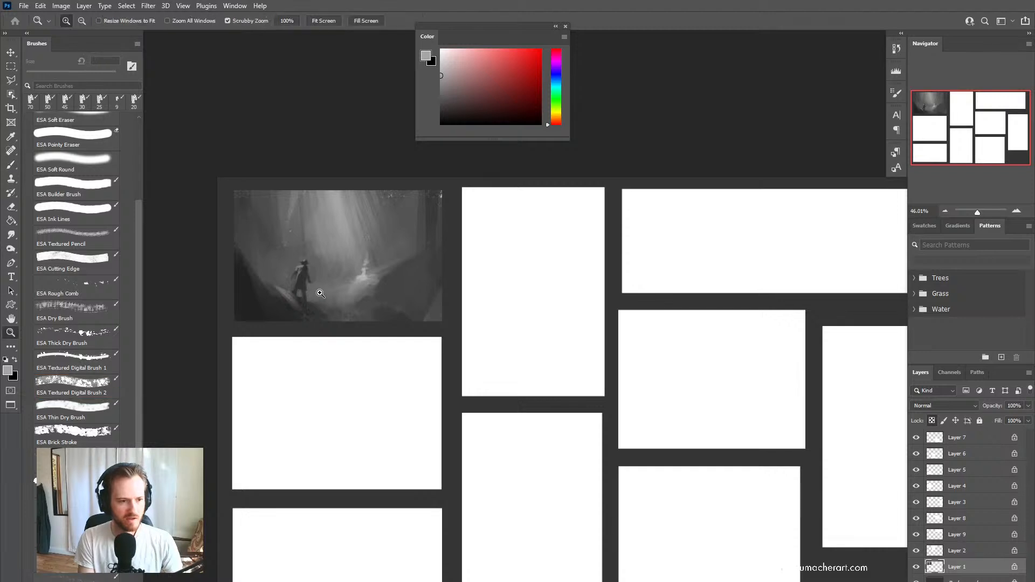
left_click_drag(318, 292, 375, 300)
left_click_drag(368, 312, 376, 350)
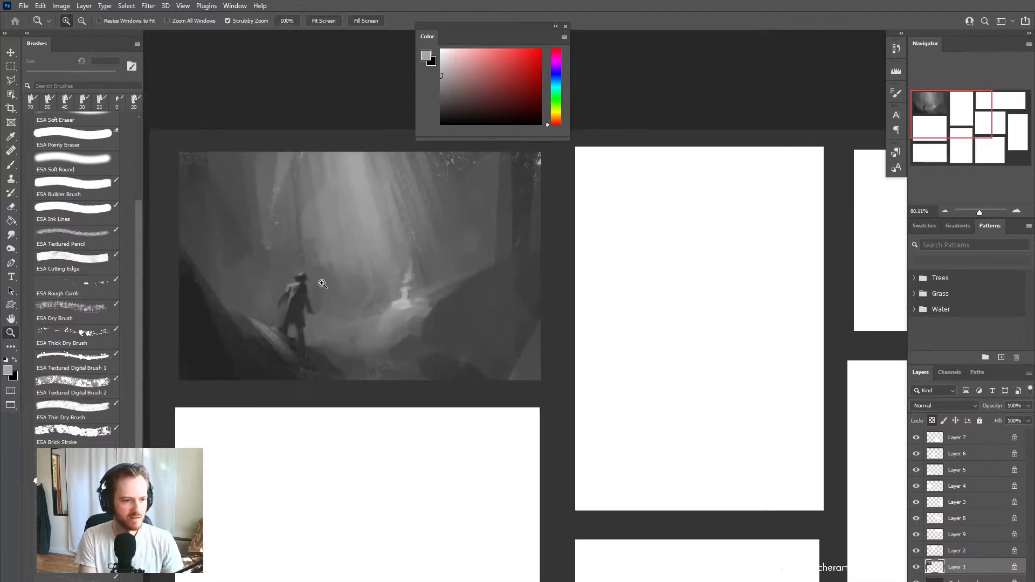
key("x")
left_click_drag(329, 309, 285, 334)
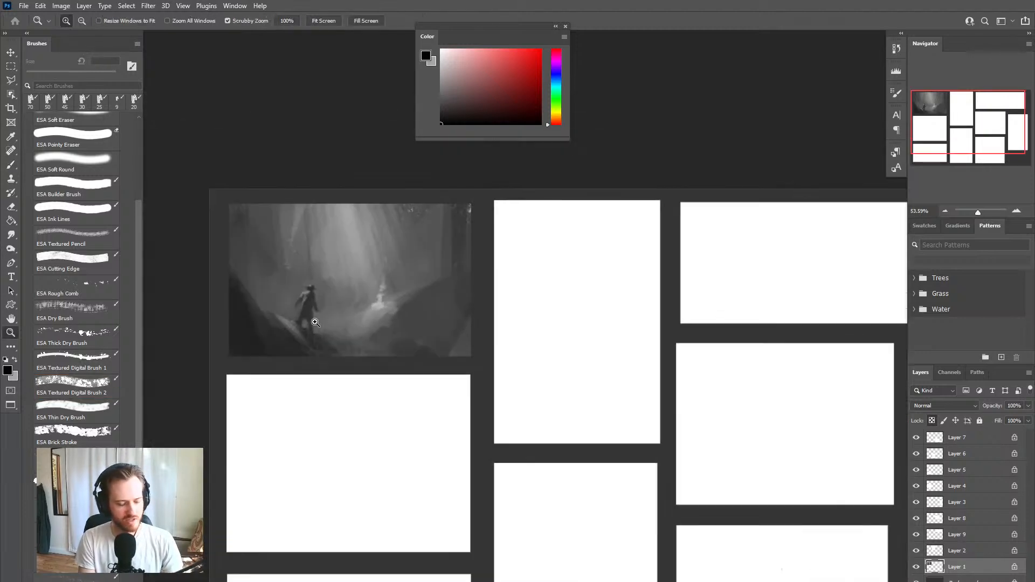
key("b")
left_click(310, 326, "alt")
key("bracketleft")
key("bracketleft")
key("bracketleft")
key("bracketleft")
key("bracketleft")
key("bracketleft")
key("bracketleft")
key("bracketleft")
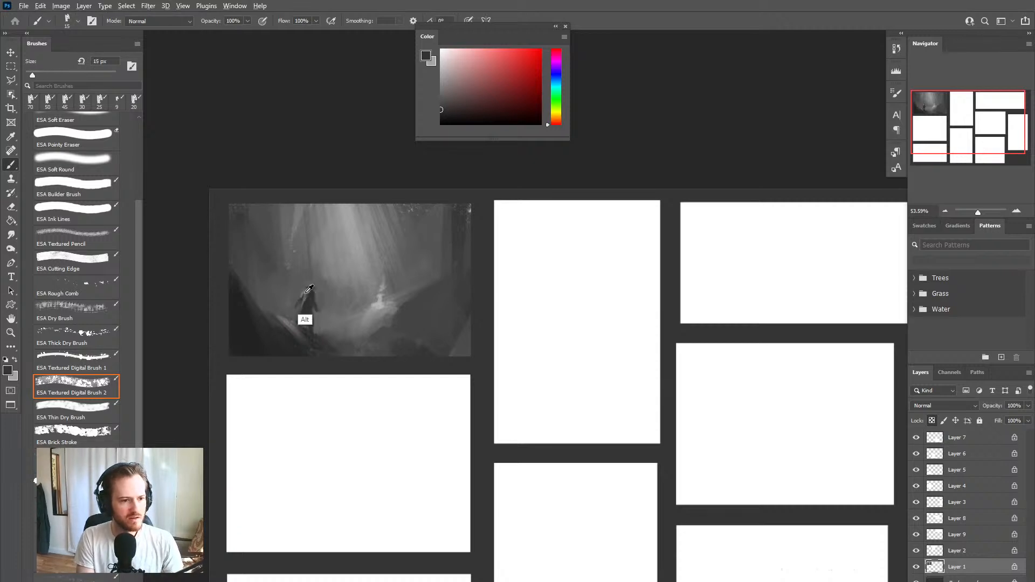
left_click(303, 297, "alt")
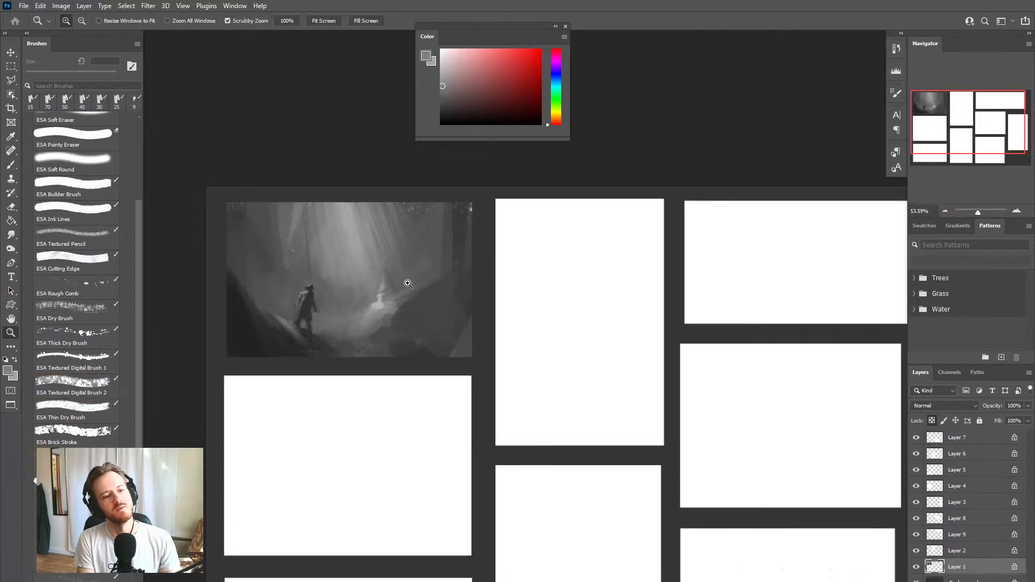
Step: Reduce the brush to 8 px and paint light grey highlights on the distant statue above the bright mound
scroll(382, 283, "up", 3)
left_click(378, 303, "alt")
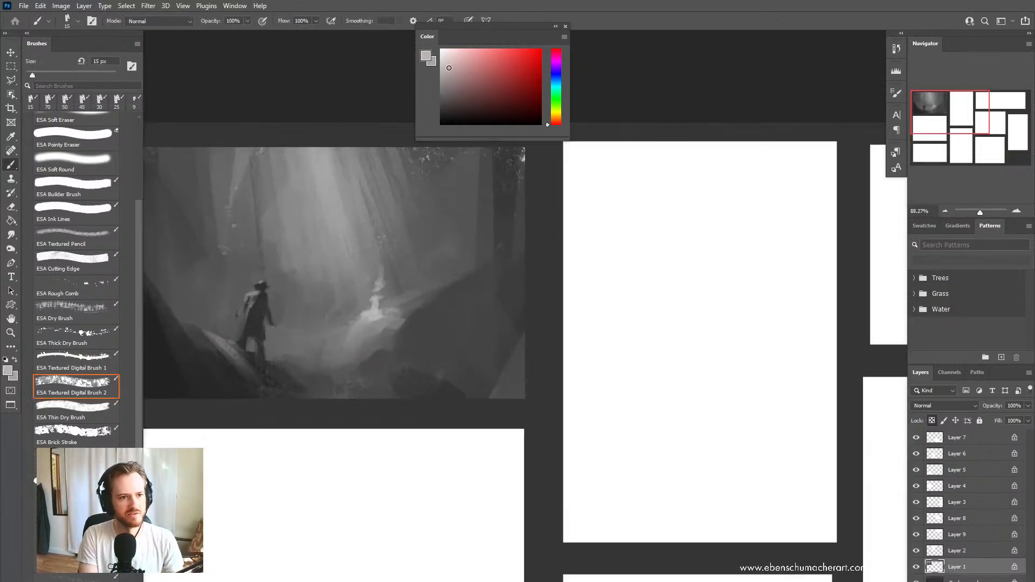
key("bracketleft")
key("bracketleft")
left_click(373, 297)
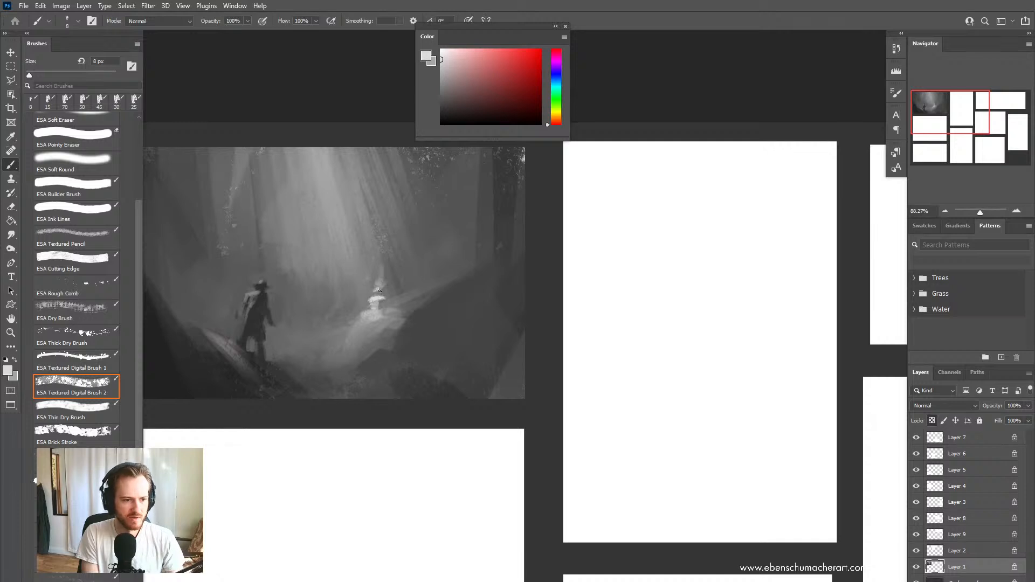
left_click_drag(385, 282, 381, 270)
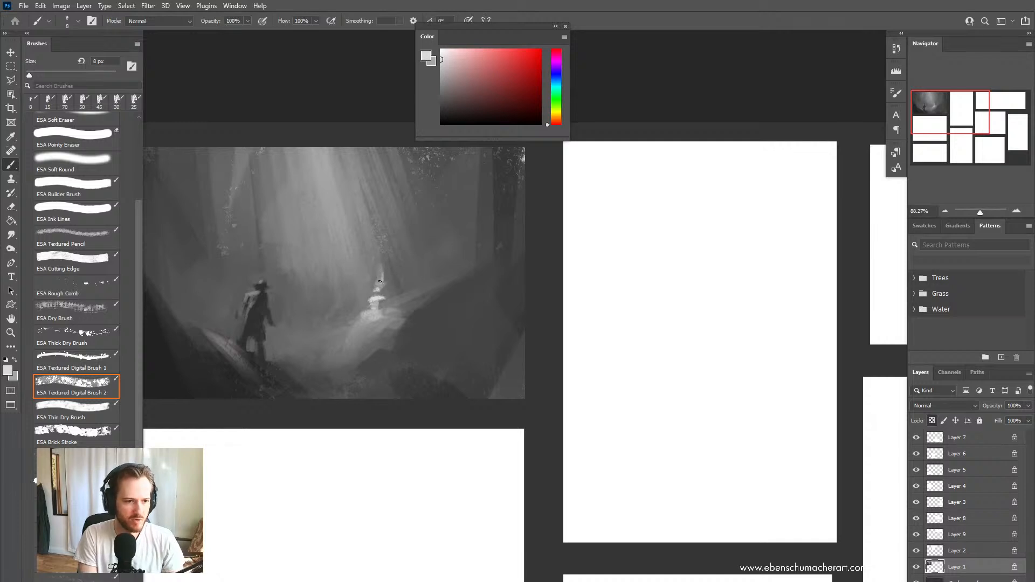
Step: Refine the distant statue's base and edges with sampled light greys and the darker background greys beside it
left_click(372, 313, "alt")
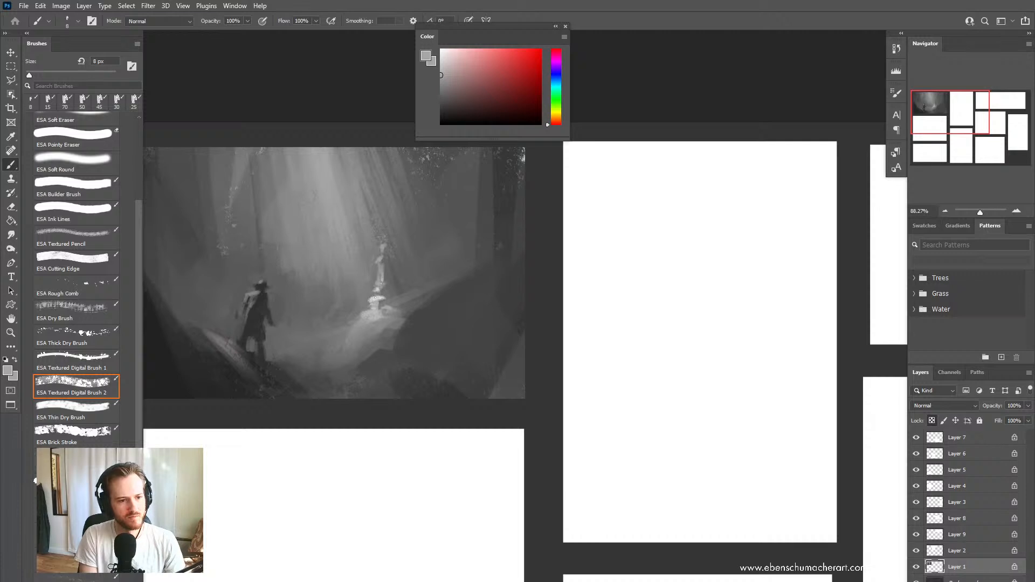
left_click(374, 298, "alt")
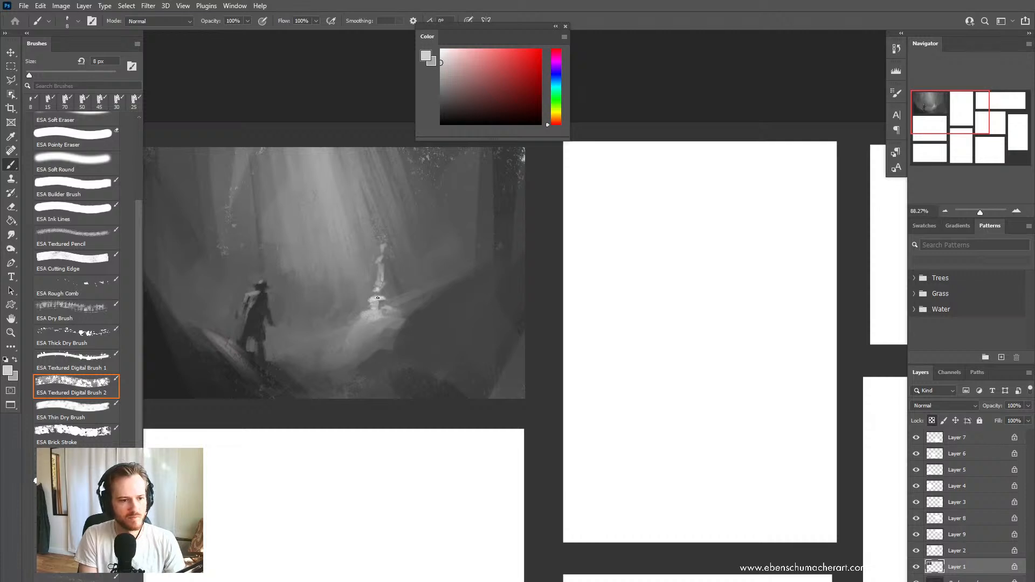
left_click(380, 302, "alt")
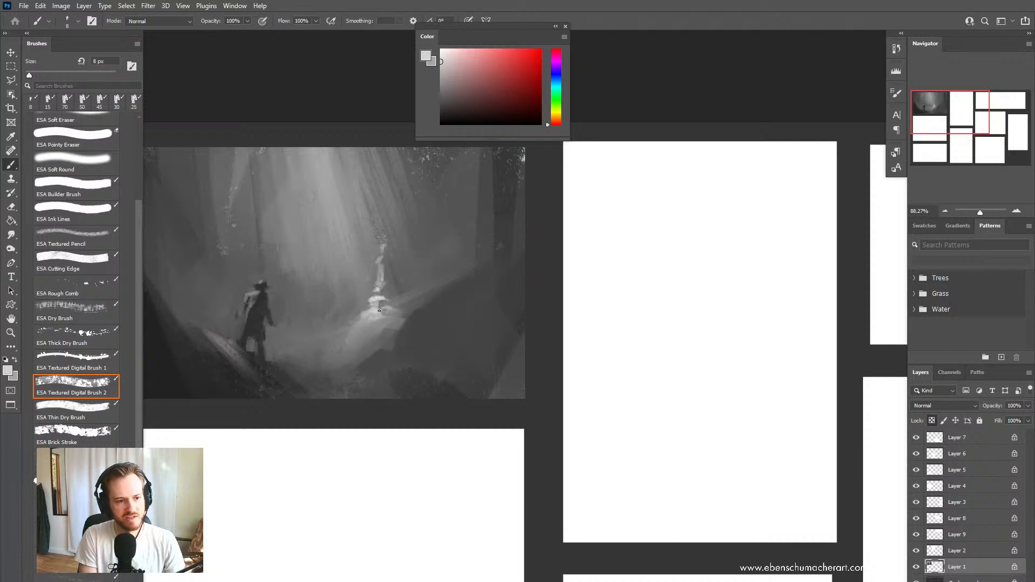
left_click(389, 269, "alt")
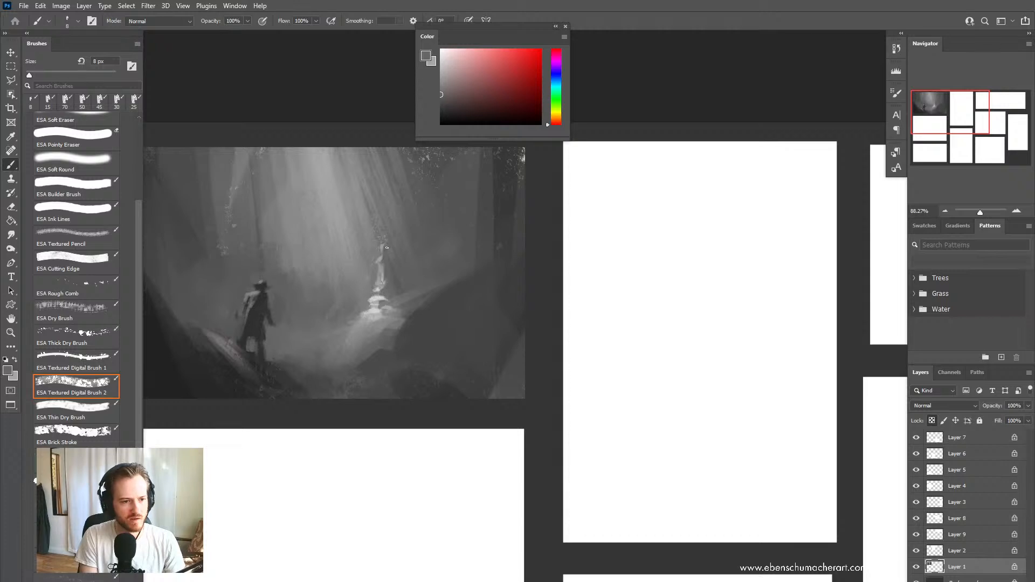
left_click(388, 261, "alt")
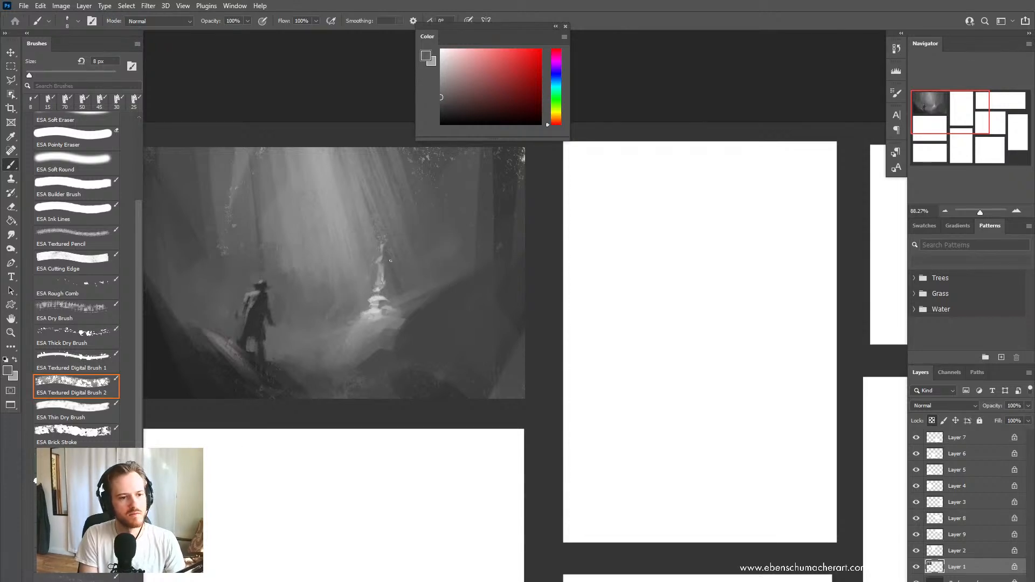
key("shift+b")
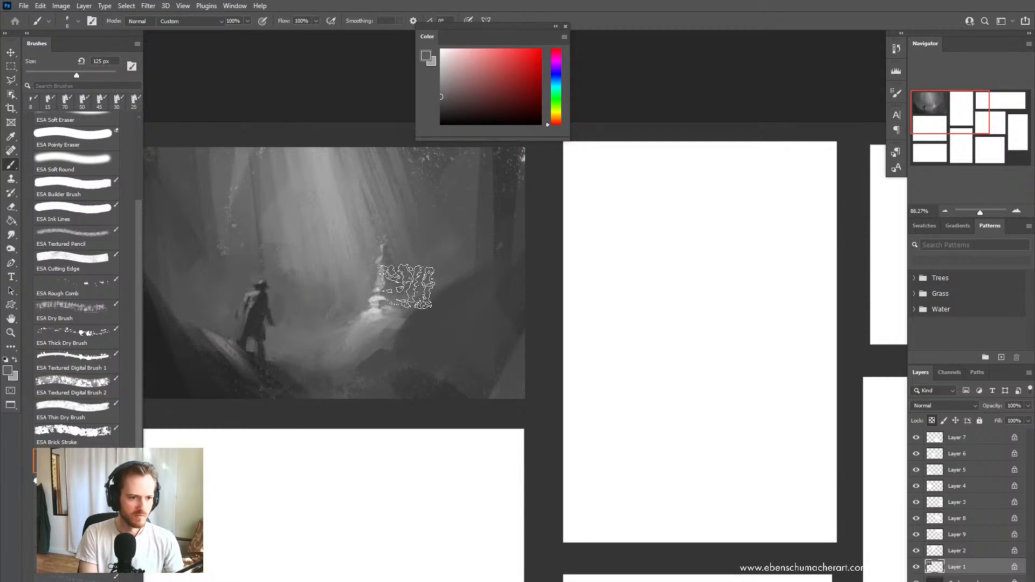
key("bracketleft")
key("bracketleft")
key("bracketleft")
key("bracketleft")
key("bracketleft")
key("bracketleft")
key("bracketleft")
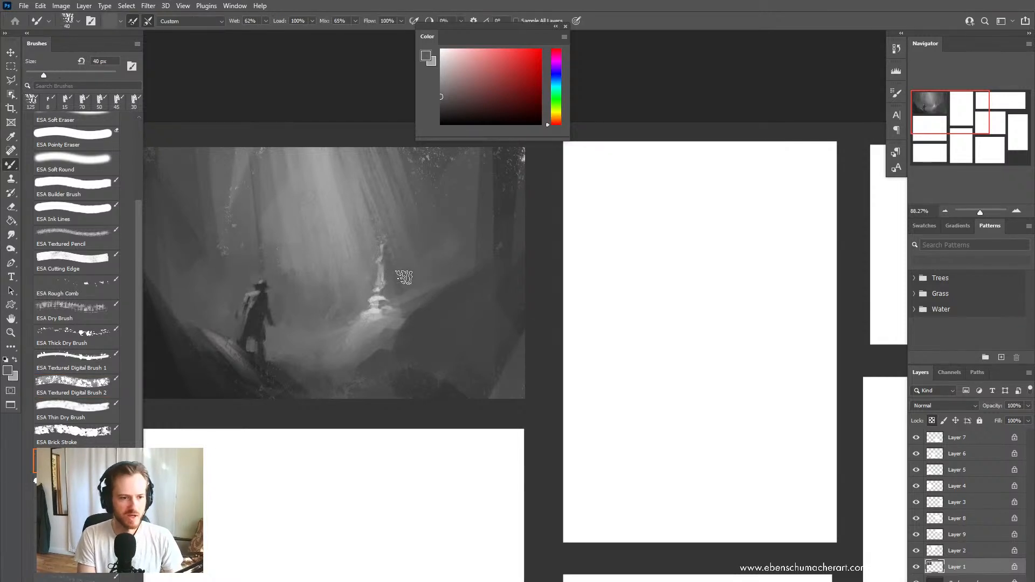
key("shift+b")
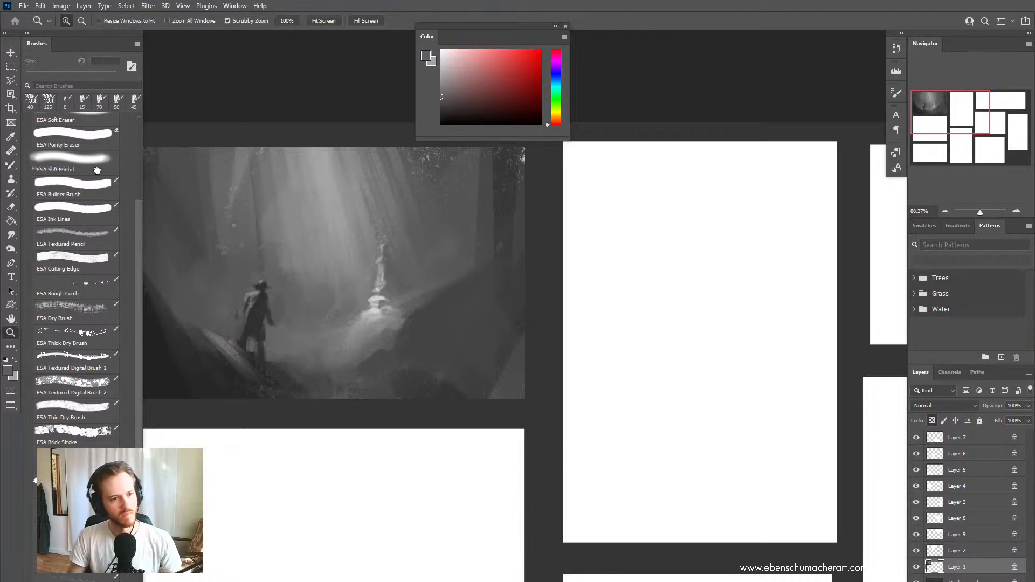
left_click(77, 171)
Step: Make Layer 9 the active layer and switch the screen mode so the document tabs are shown
key("z")
left_click_drag(447, 411, 458, 364)
left_click_drag(423, 334, 441, 381)
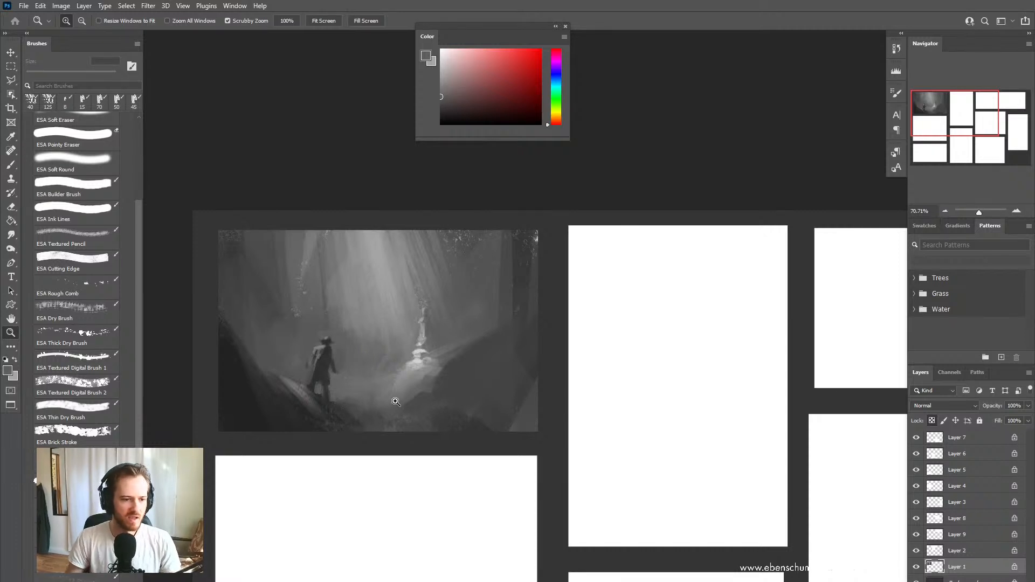
left_click_drag(418, 422, 363, 356)
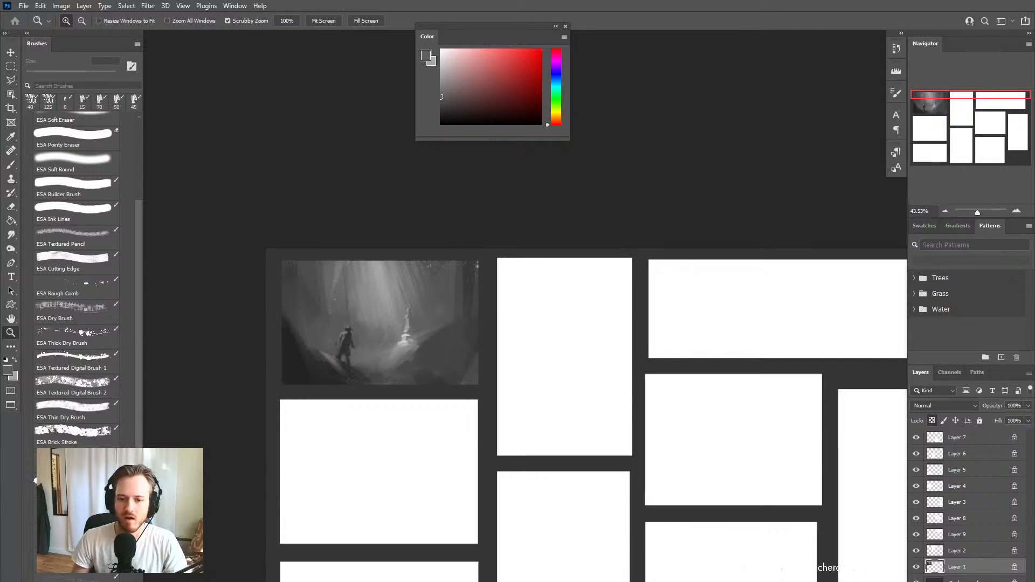
left_click(950, 536)
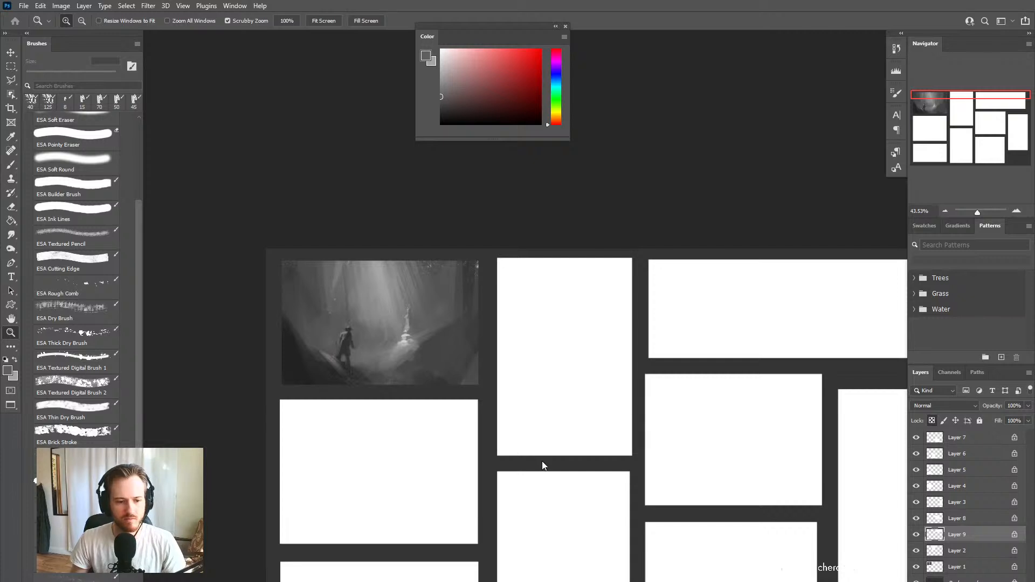
left_click(183, 6)
key("f")
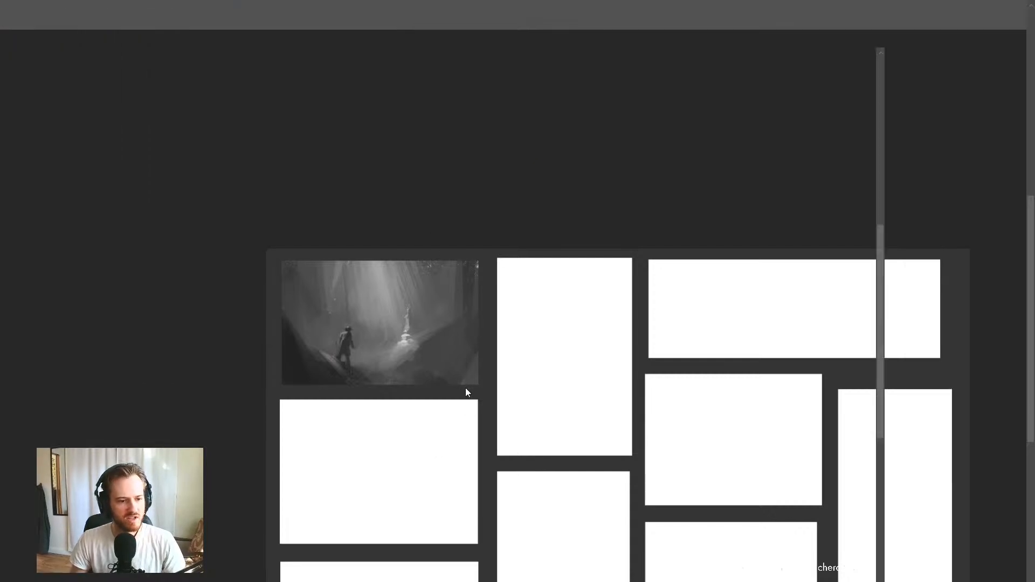
key("f")
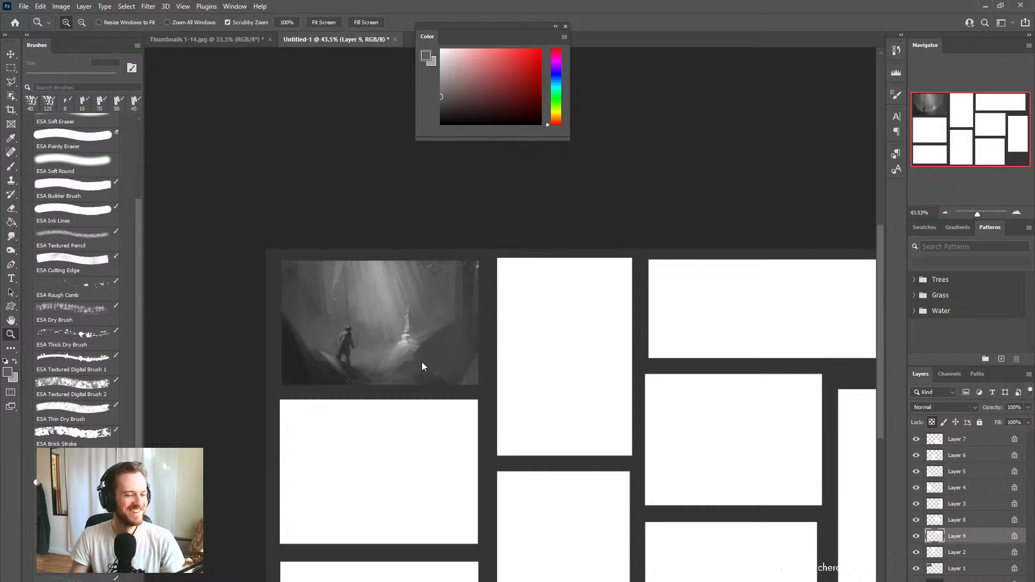
Step: Save the document as Live Stream Thumbnails.psd and move the floating Color panel clear of the document tabs
key("ctrl+s")
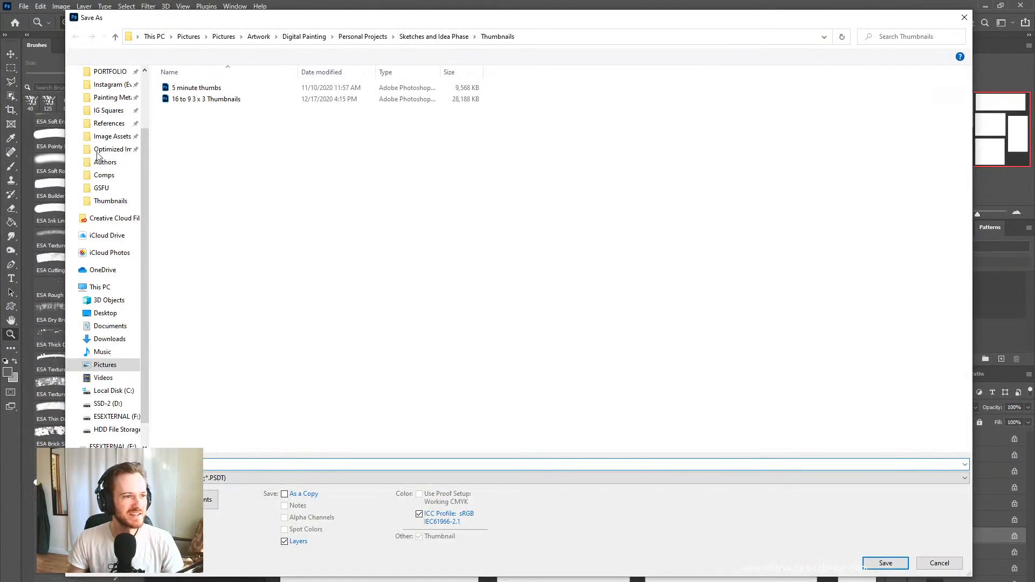
scroll(111, 133, "up", 2)
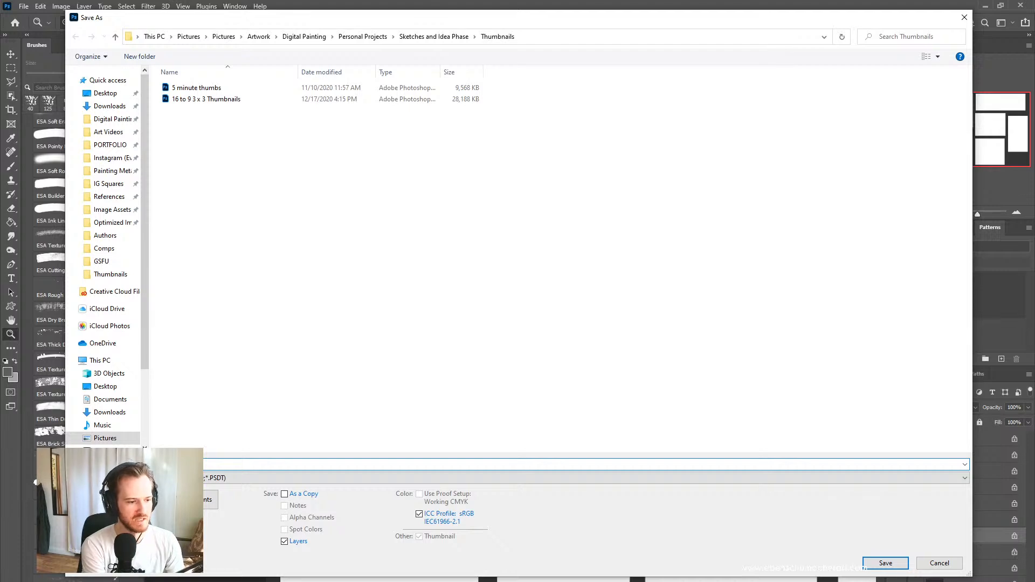
key("Escape")
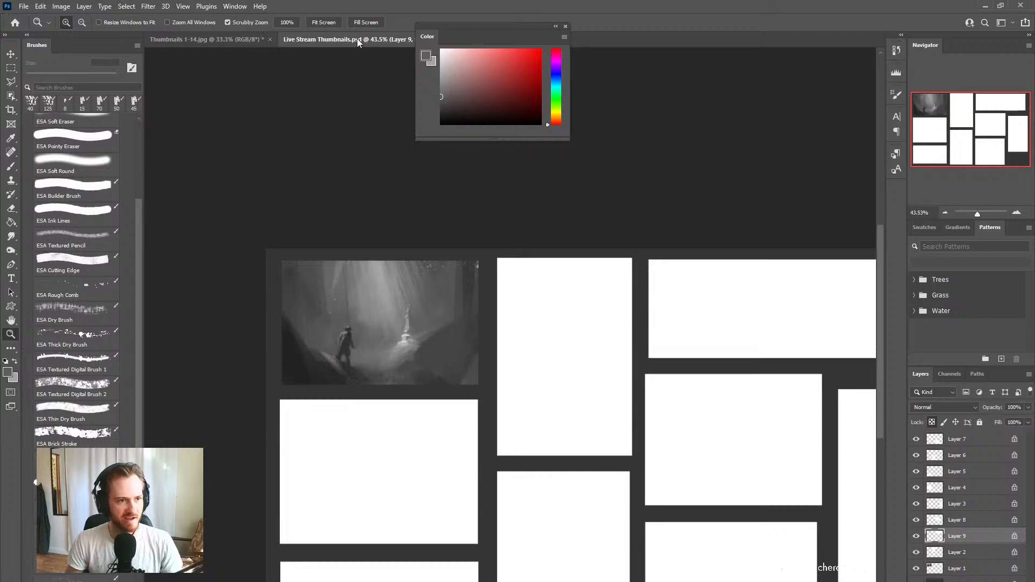
left_click_drag(532, 17, 676, 47)
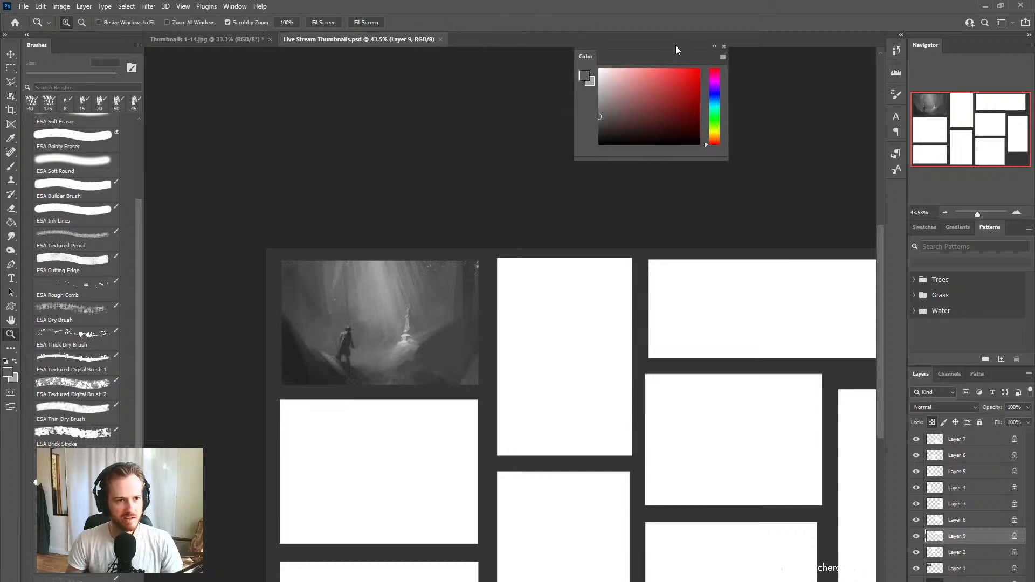
Step: Close Live Stream Thumbnails.psd and reopen it from the recent files
left_click(441, 40)
left_click(24, 6)
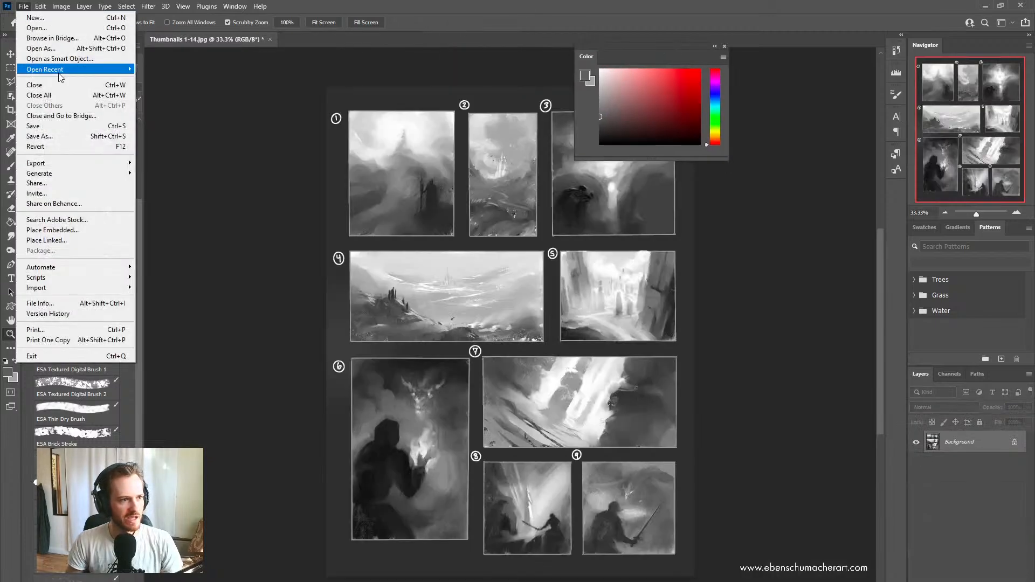
mouse_move(59, 73)
left_click(189, 69)
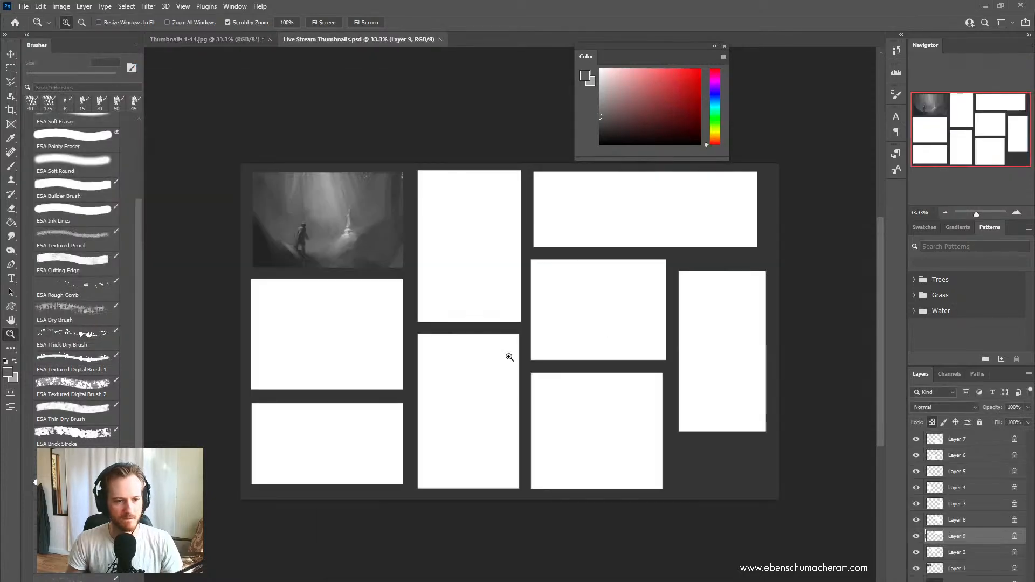
left_click_drag(453, 356, 488, 366)
left_click_drag(464, 381, 438, 389)
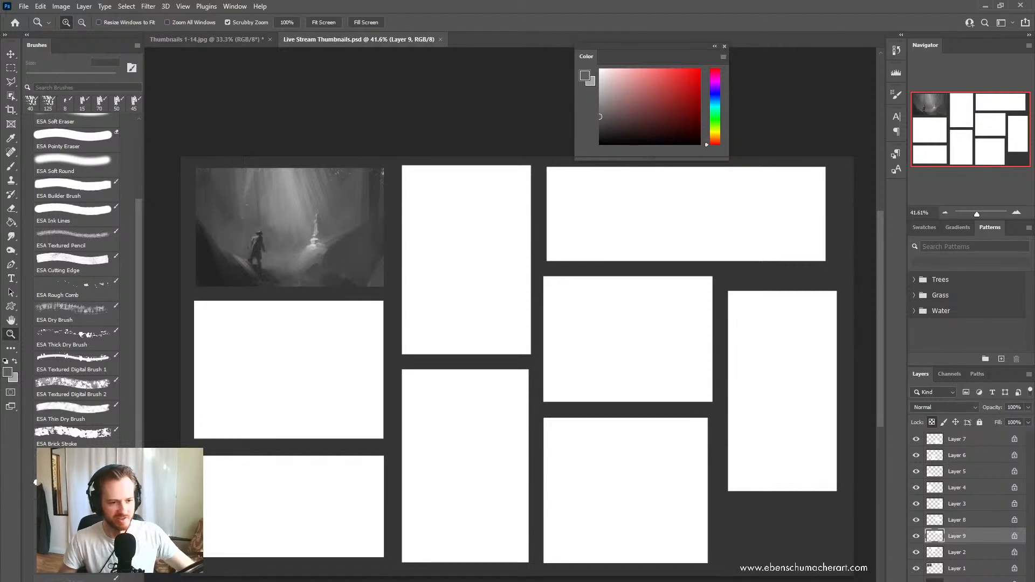
Step: Add an Outer Glow to Layer 1 with size 2 px and 51% opacity to outline the forest thumbnail thinly in white
left_click(962, 569)
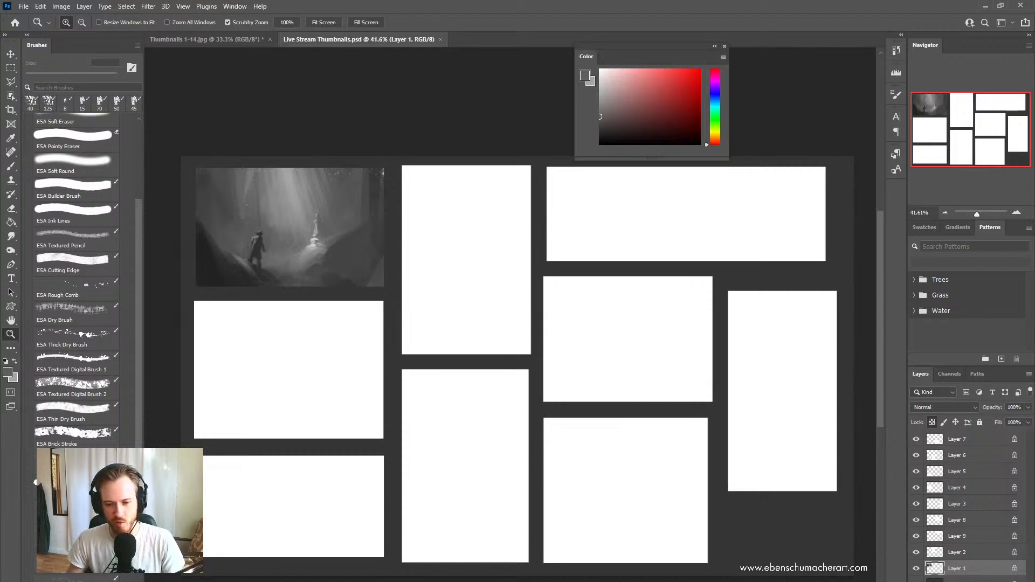
left_click(940, 581)
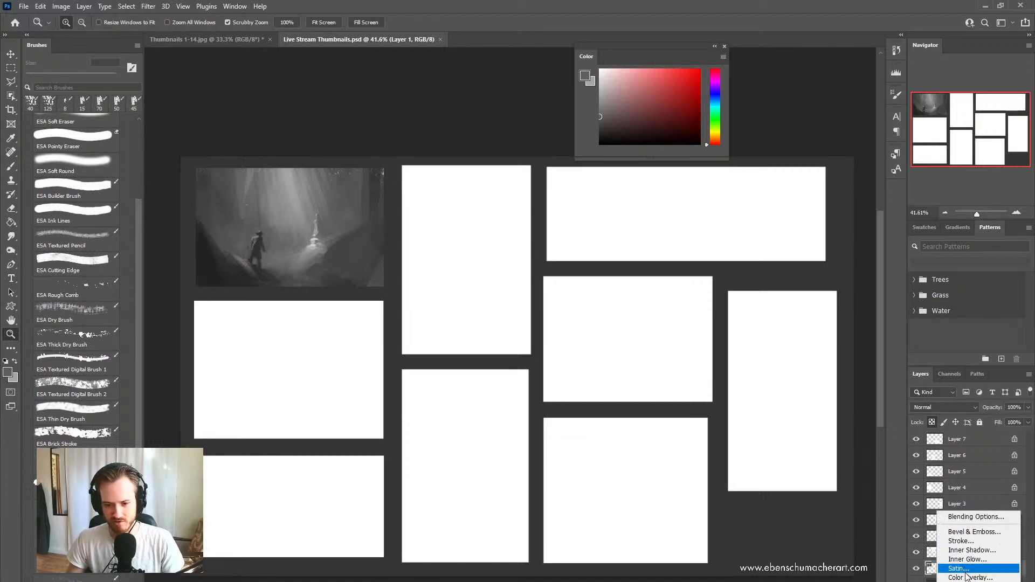
key("Escape")
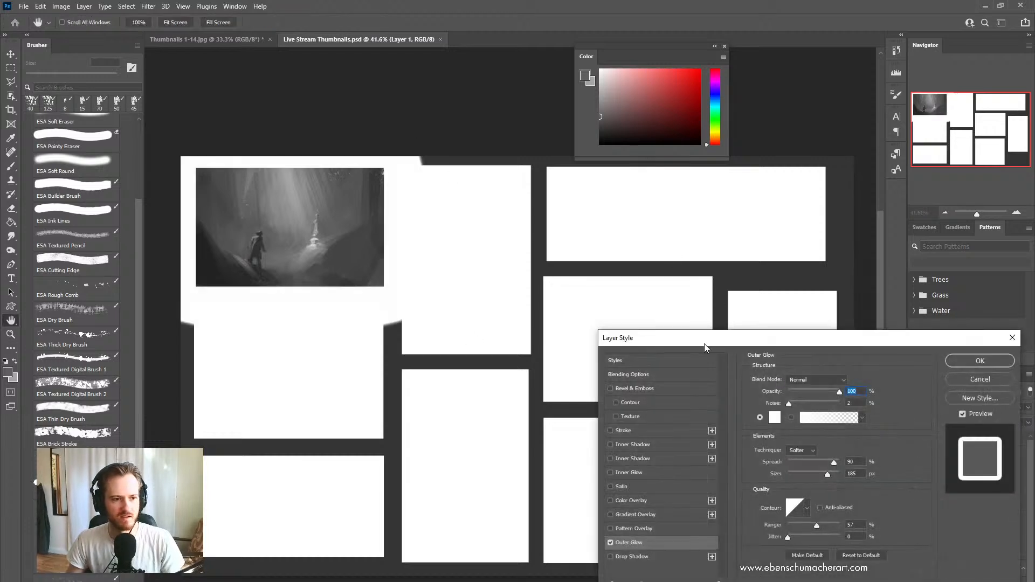
left_click_drag(704, 343, 580, 150)
left_click(673, 279)
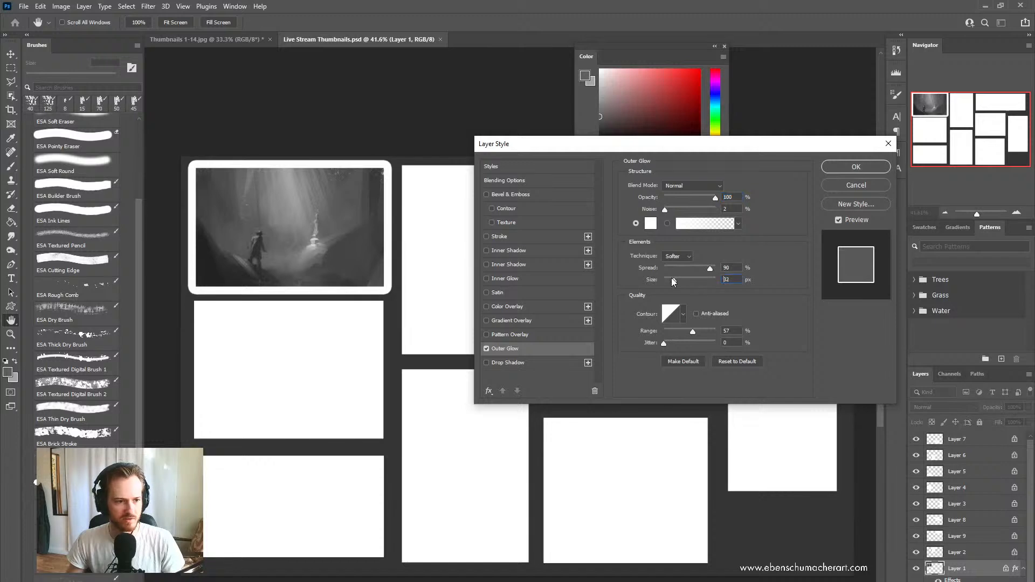
left_click_drag(673, 279, 665, 277)
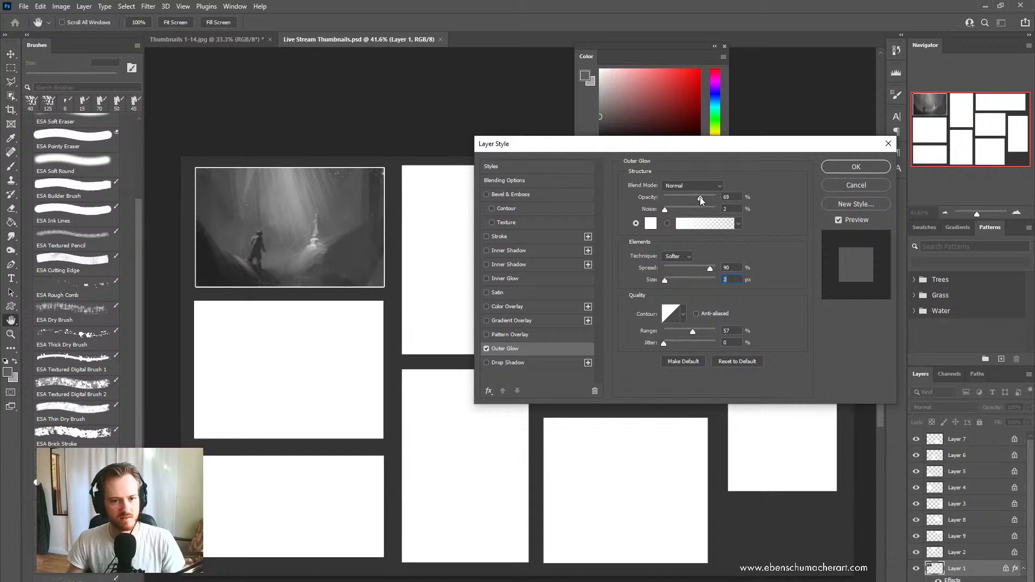
left_click_drag(709, 200, 692, 198)
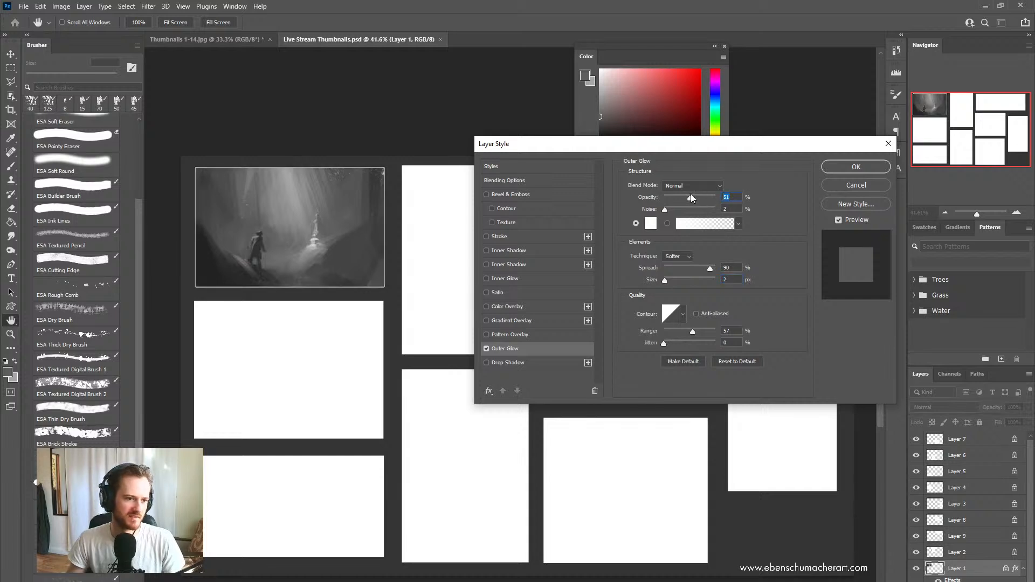
left_click(860, 170)
Step: Make Layer 2, the tall blank frame beside the forest thumbnail, the active layer and get the brush ready
key("z")
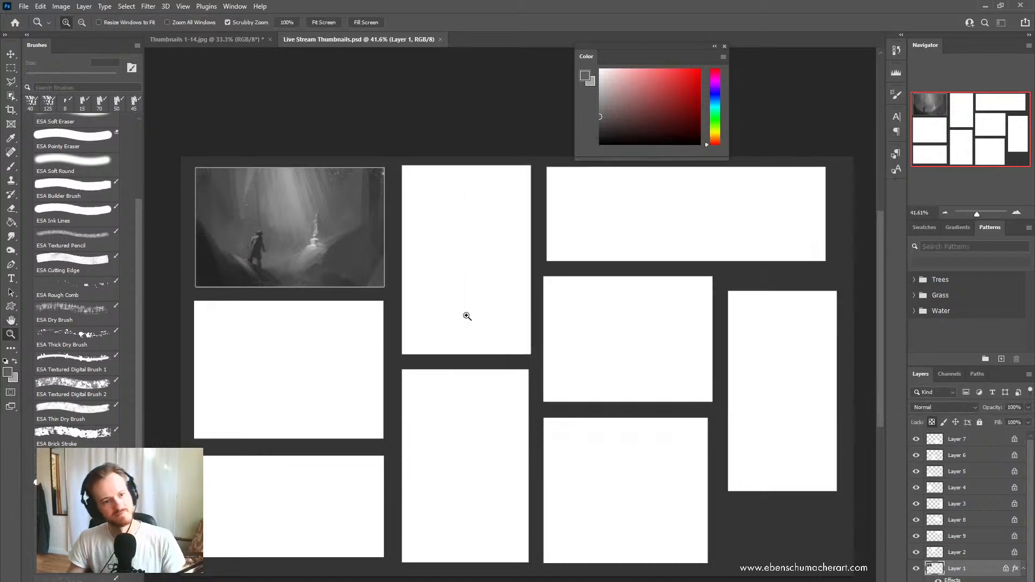
mouse_move(425, 283)
left_mouse_down()
mouse_move(397, 268)
mouse_move(415, 274)
left_mouse_up()
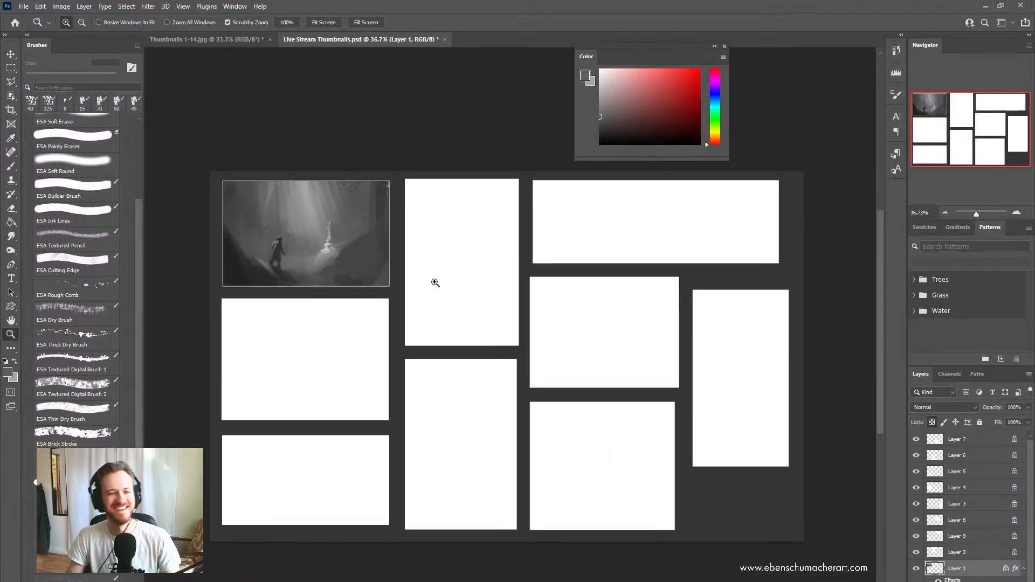
scroll(415, 302, "up", 3)
left_click(429, 305, "ctrl")
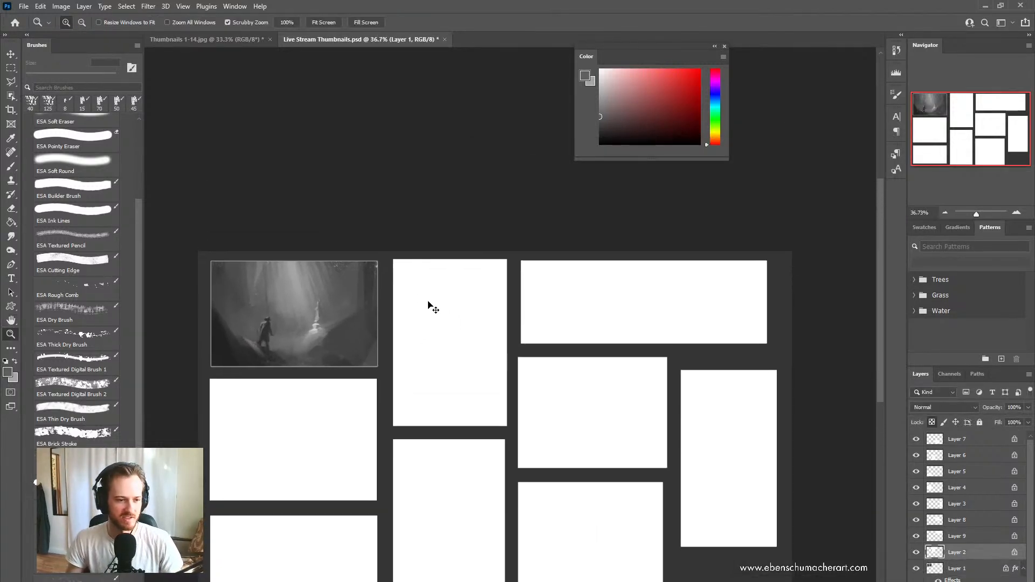
left_click_drag(452, 364, 465, 370)
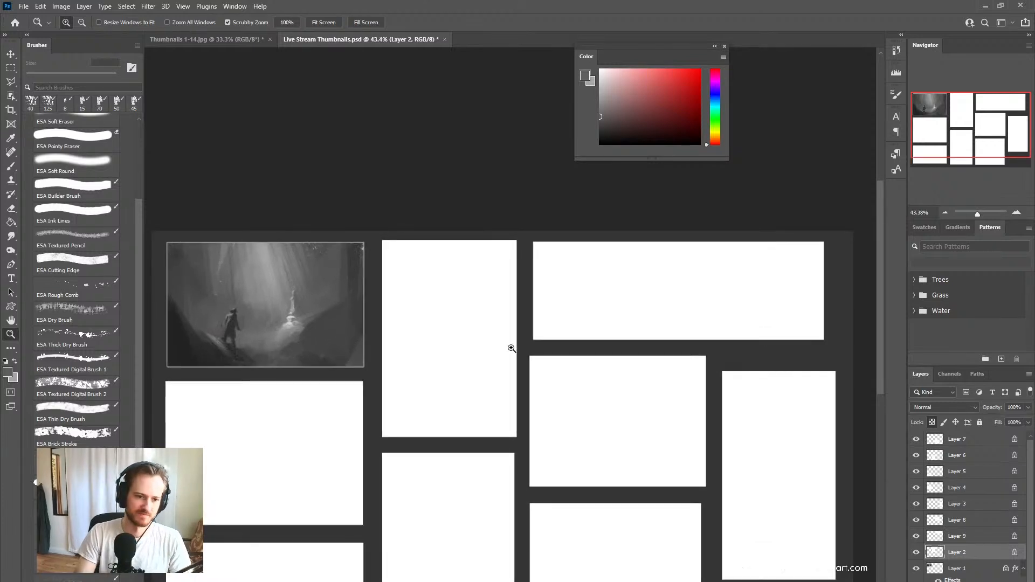
key("b")
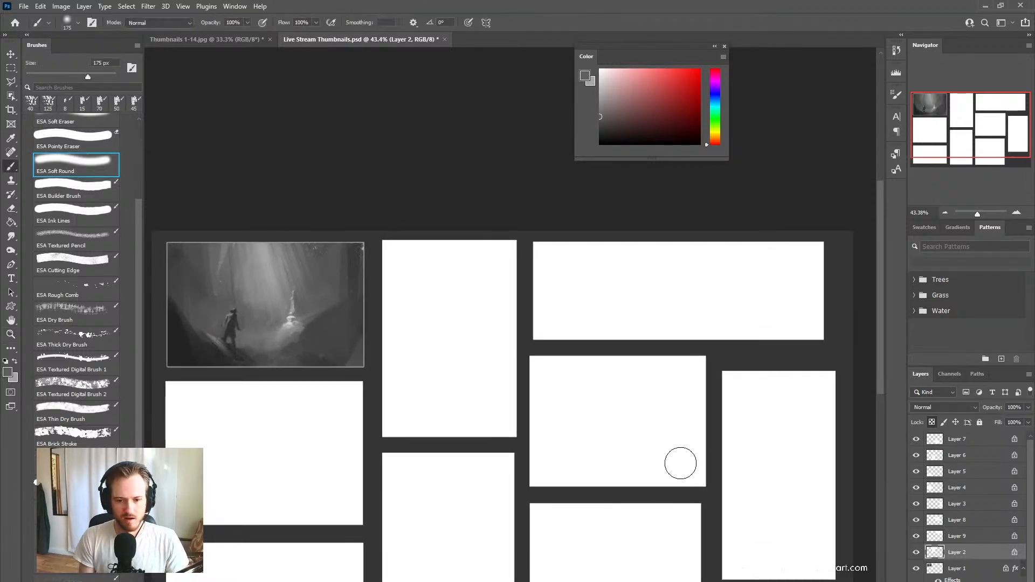
left_click_drag(503, 421, 547, 406)
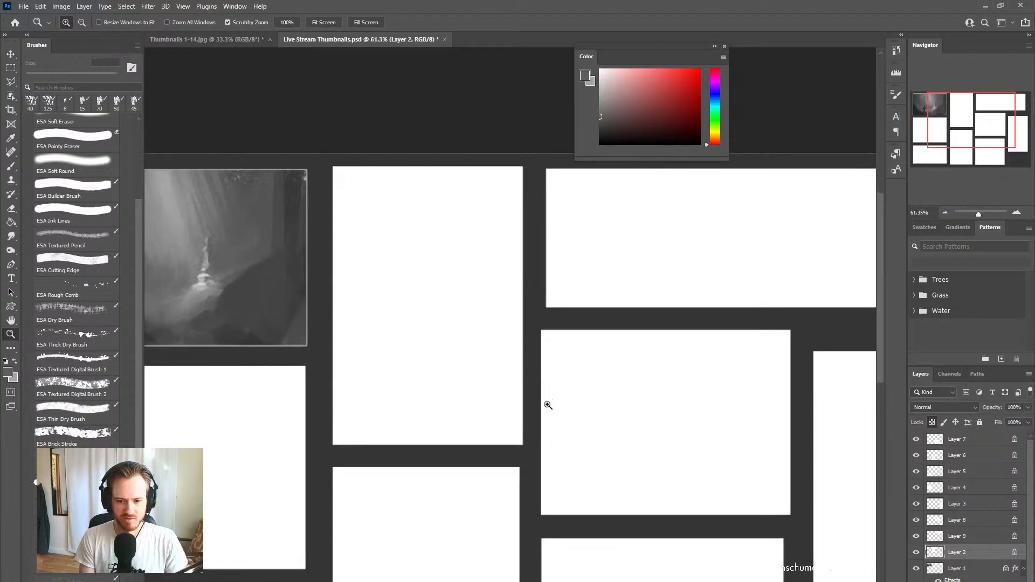
left_click_drag(184, 414, 229, 424)
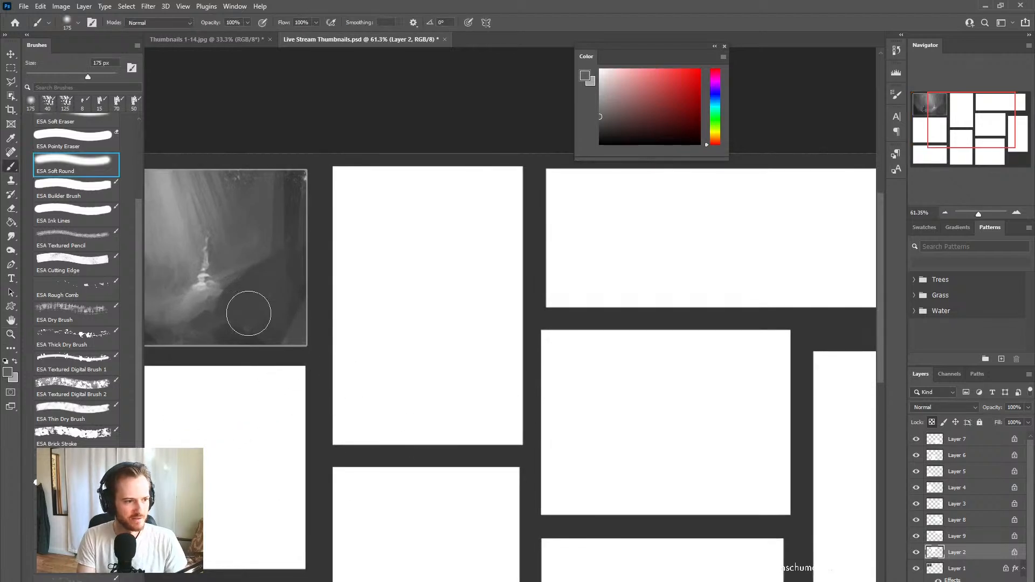
Step: Cover the tall frame with textured dark grey using ESA Dry Brush and ESA Textured Digital Brush 2
left_click(80, 318)
mouse_move(345, 258)
left_mouse_down()
mouse_move(435, 434)
mouse_move(348, 261)
mouse_move(424, 474)
left_mouse_up()
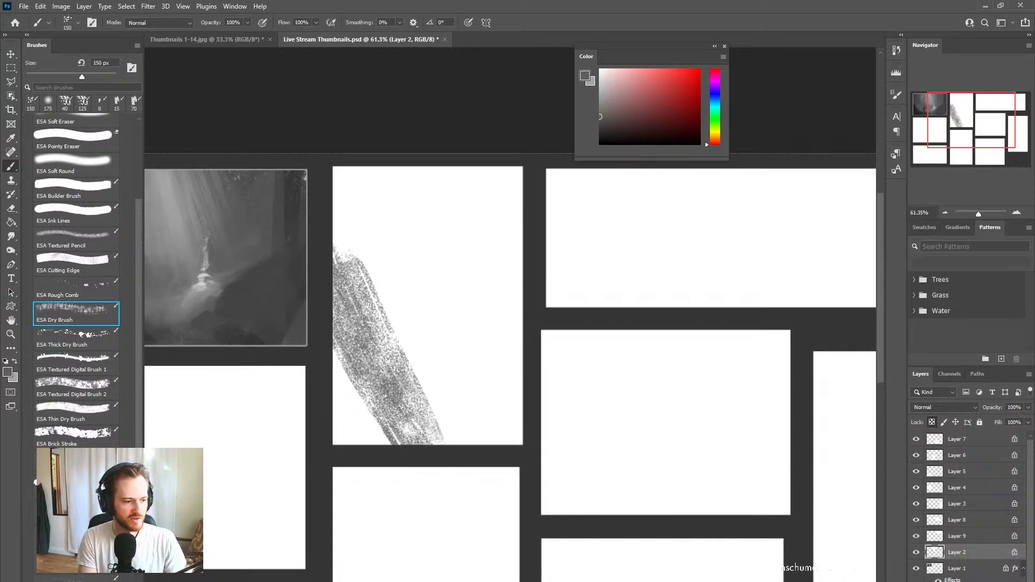
left_click(76, 537)
left_click(87, 367)
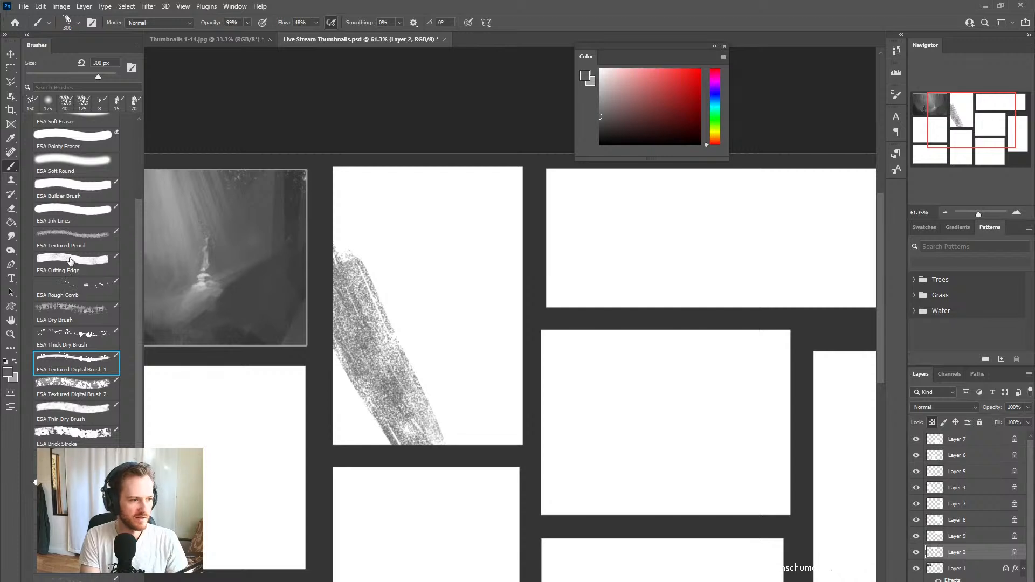
left_click(70, 261)
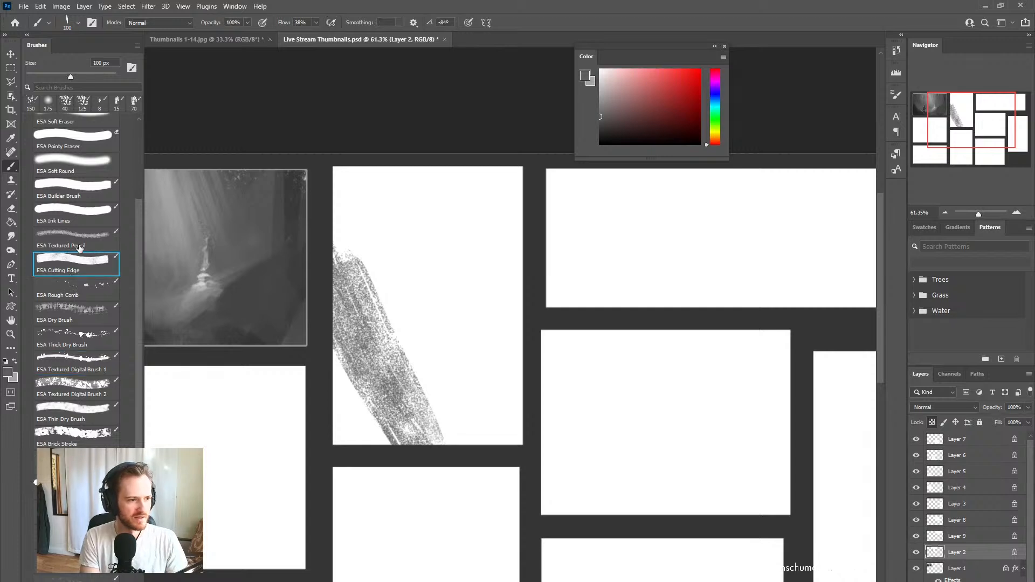
left_click(70, 414)
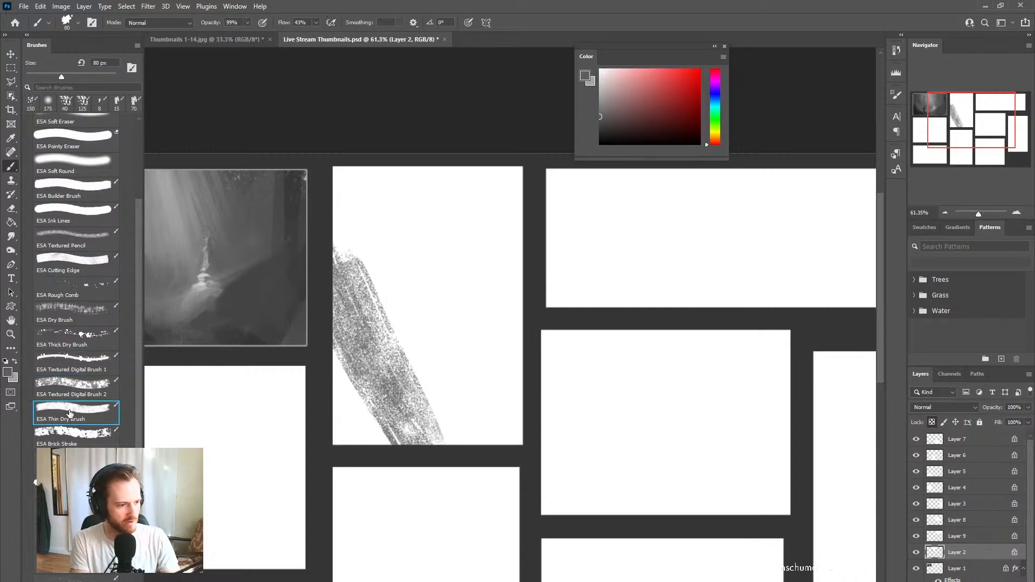
left_click(36, 481)
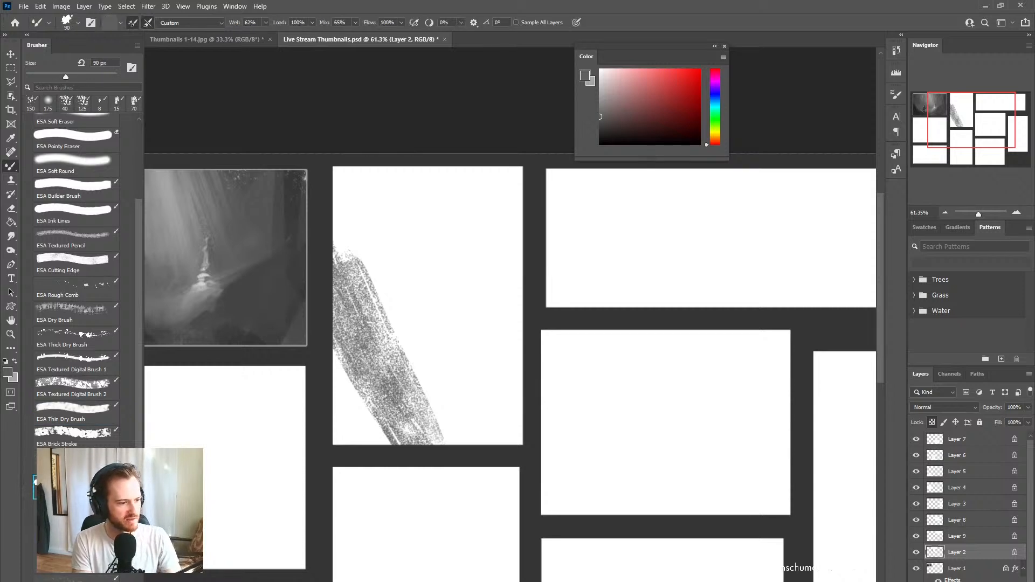
left_click(61, 390)
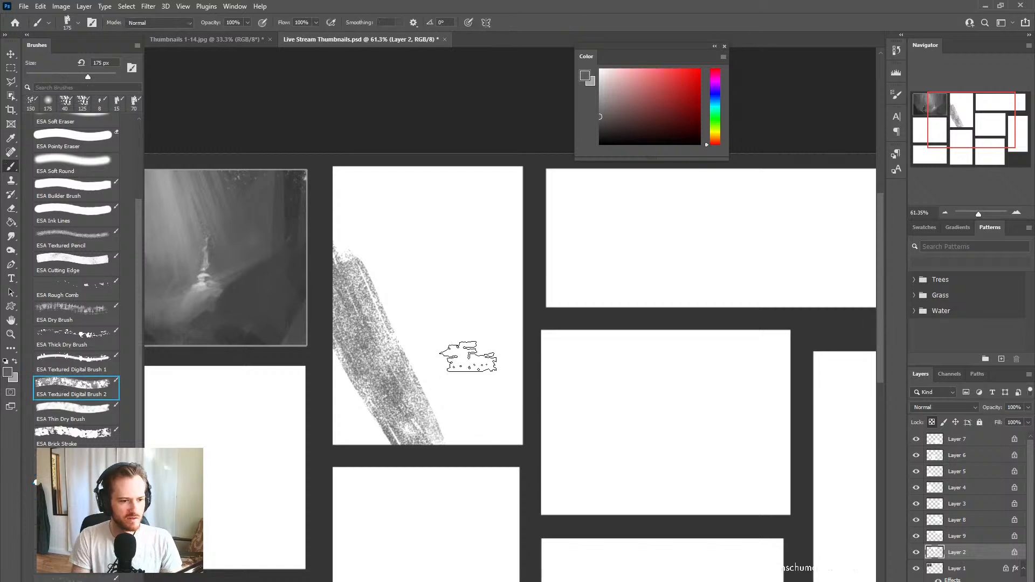
mouse_move(480, 312)
left_mouse_down()
mouse_move(381, 490)
mouse_move(535, 108)
mouse_move(505, 80)
mouse_move(455, 89)
mouse_move(509, 129)
mouse_move(452, 432)
left_mouse_up()
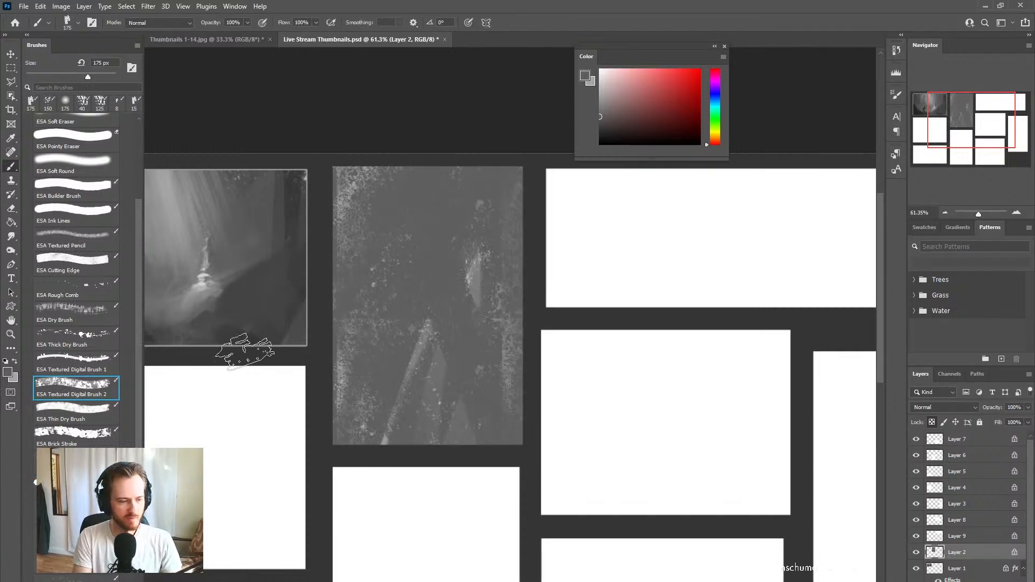
Step: Scumble lighter grey across the tall frame with ESA Dry Brush, then tone down its upper area with the sampled darker grey
left_click(61, 330)
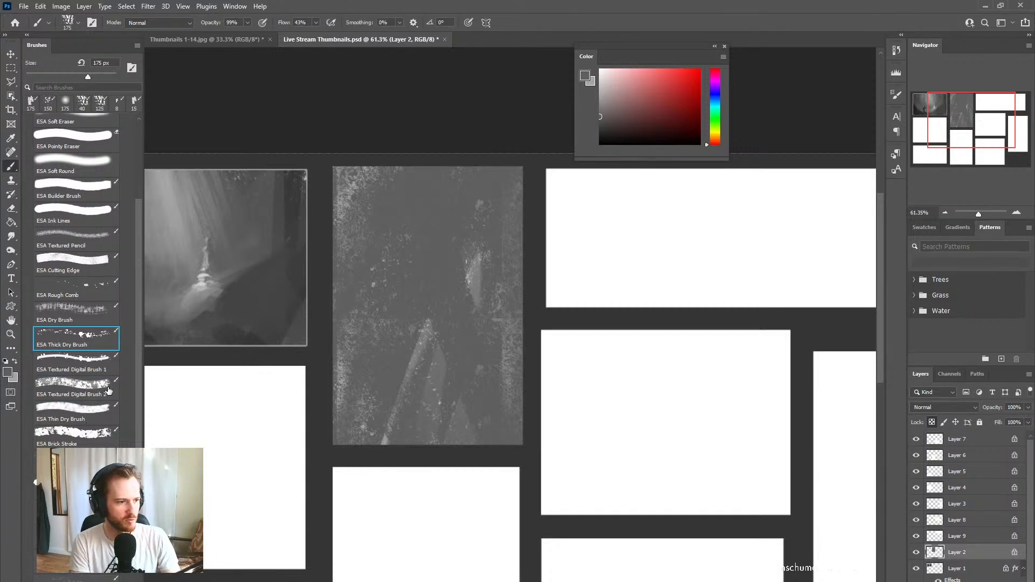
left_click(69, 320)
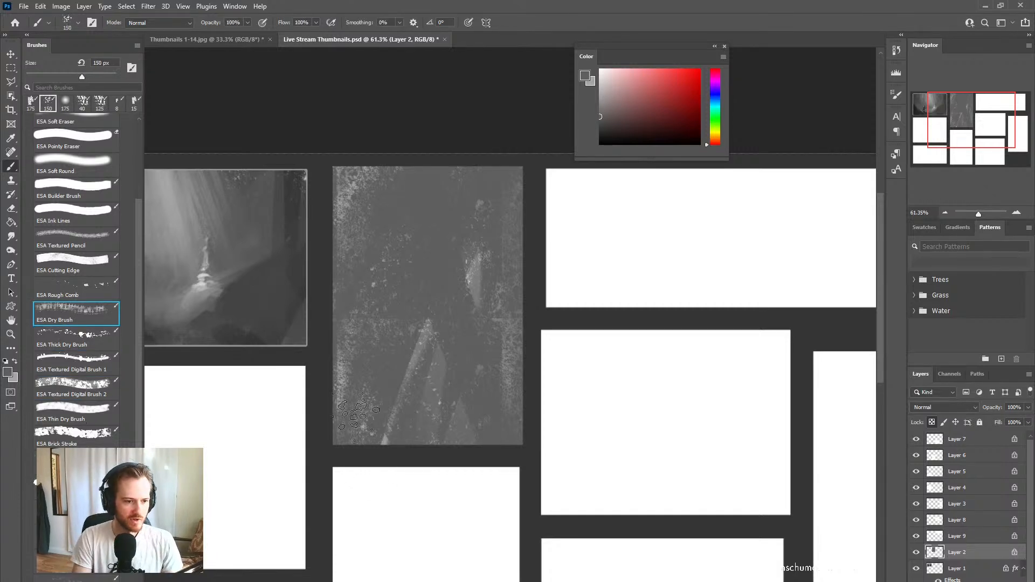
left_click(347, 380, "alt")
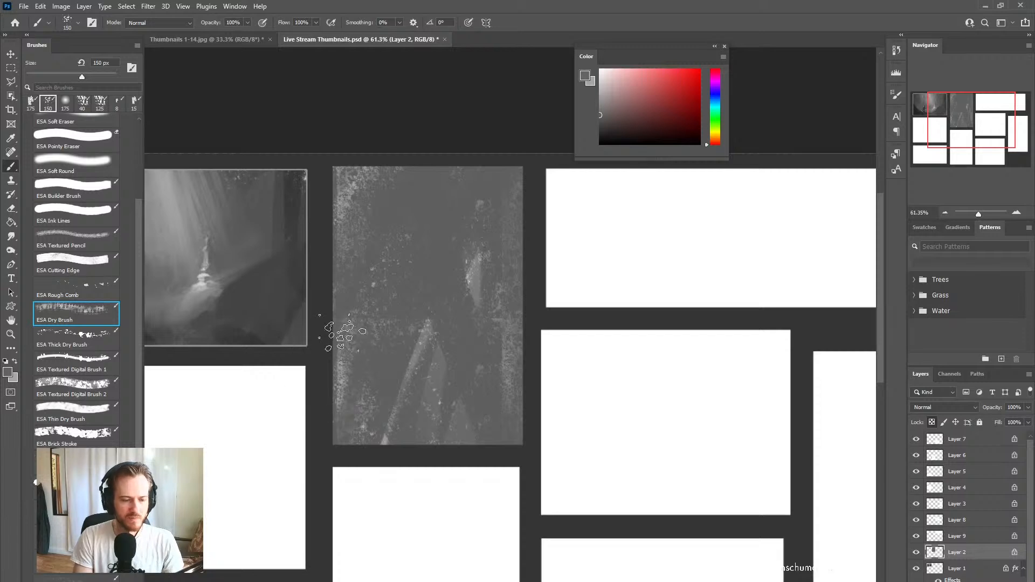
left_click_drag(620, 105, 599, 99)
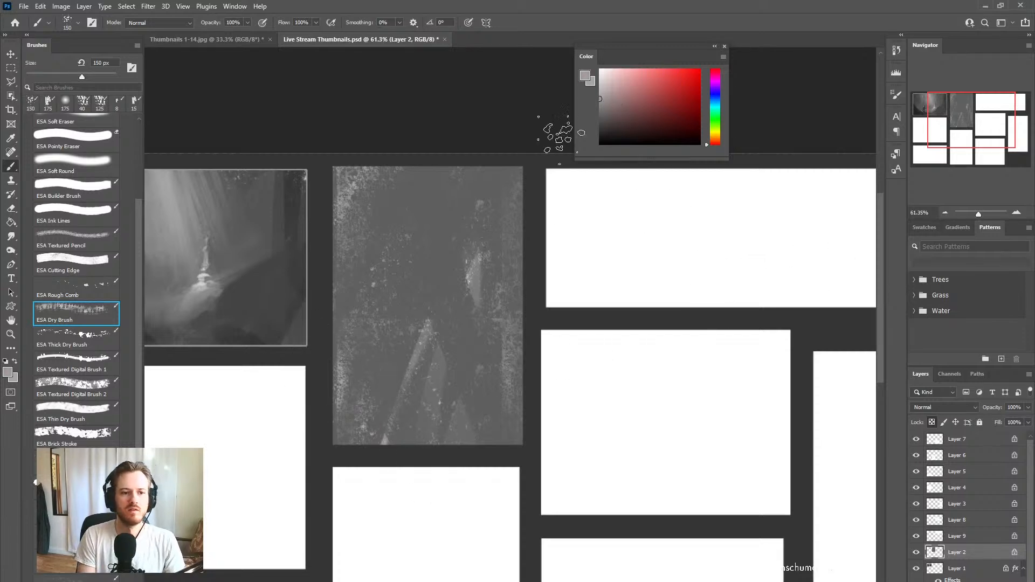
mouse_move(478, 356)
left_mouse_down()
mouse_move(413, 452)
mouse_move(375, 337)
mouse_move(426, 421)
mouse_move(422, 433)
mouse_move(318, 426)
mouse_move(452, 291)
mouse_move(390, 259)
mouse_move(482, 262)
mouse_move(334, 405)
mouse_move(511, 367)
mouse_move(383, 410)
mouse_move(364, 451)
mouse_move(547, 394)
mouse_move(369, 433)
mouse_move(449, 452)
mouse_move(525, 420)
mouse_move(420, 399)
left_mouse_up()
left_click_drag(350, 207, 506, 334)
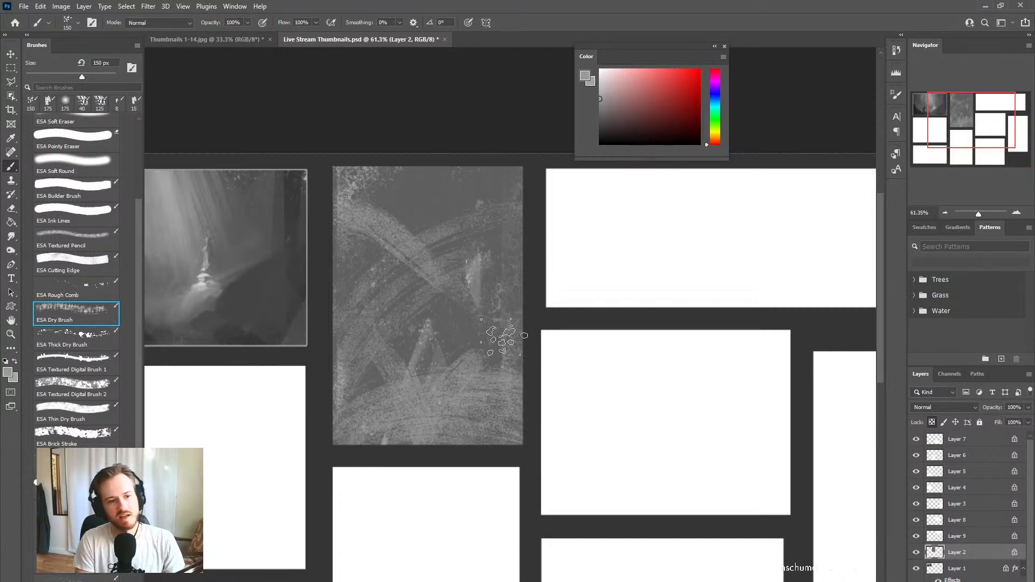
left_click(428, 200, "alt")
mouse_move(440, 191)
left_mouse_down()
mouse_move(439, 344)
mouse_move(430, 255)
mouse_move(394, 424)
mouse_move(364, 303)
mouse_move(461, 248)
left_mouse_up()
Step: Paint near-black ESA Dry Brush strokes from the frame's top edge converging toward the centre
left_click(377, 203, "alt")
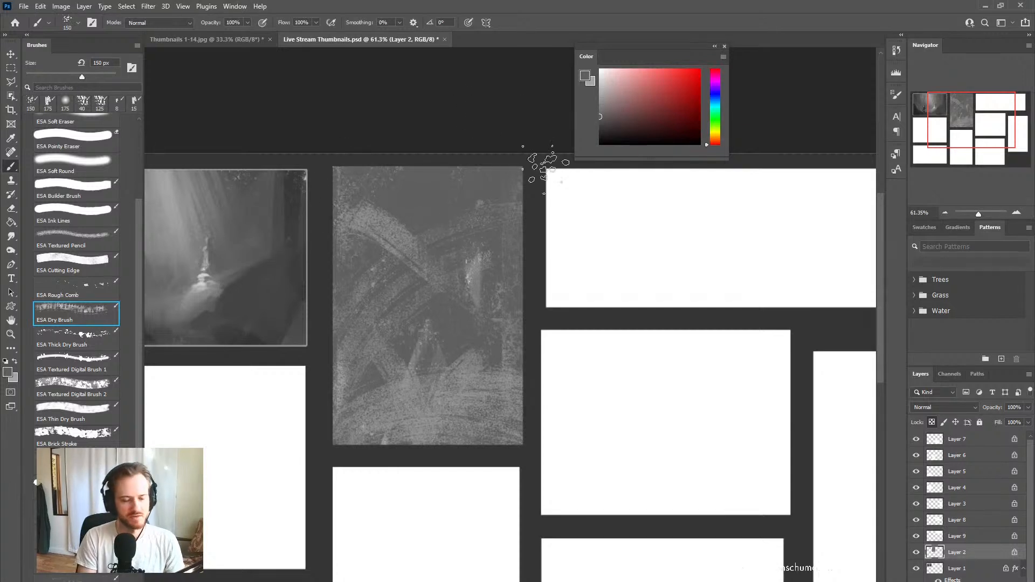
left_click_drag(399, 183, 437, 389)
mouse_move(416, 296)
left_mouse_down()
mouse_move(491, 178)
mouse_move(434, 345)
left_mouse_up()
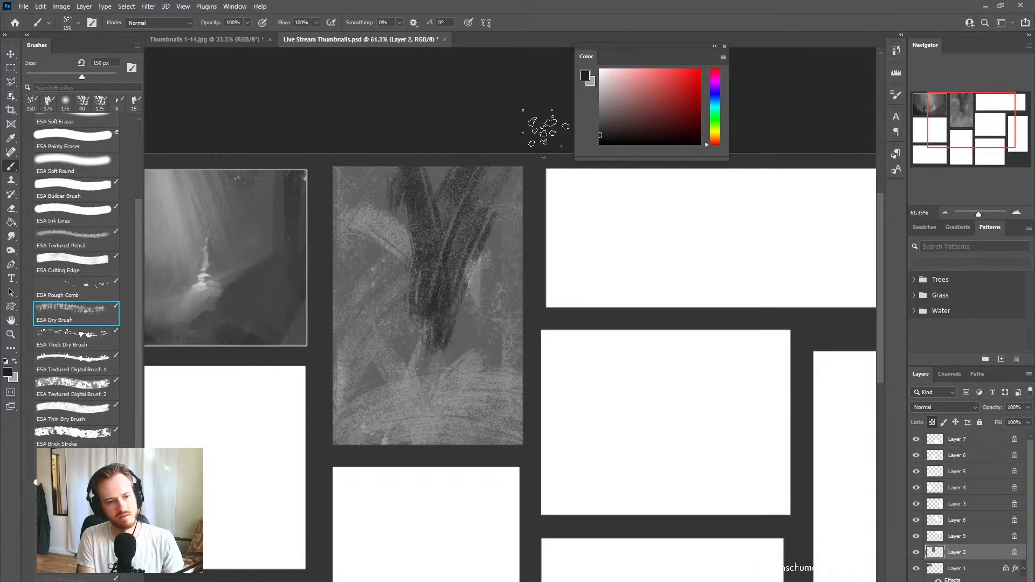
left_click_drag(512, 173, 475, 219)
Step: Blend the dark central mass with the Mixer Brush and pull two tapered prongs down from it
key("shift+b")
mouse_move(435, 328)
left_mouse_down()
mouse_move(469, 176)
mouse_move(453, 181)
left_mouse_up()
mouse_move(458, 233)
left_mouse_down()
mouse_move(433, 335)
mouse_move(400, 370)
left_mouse_up()
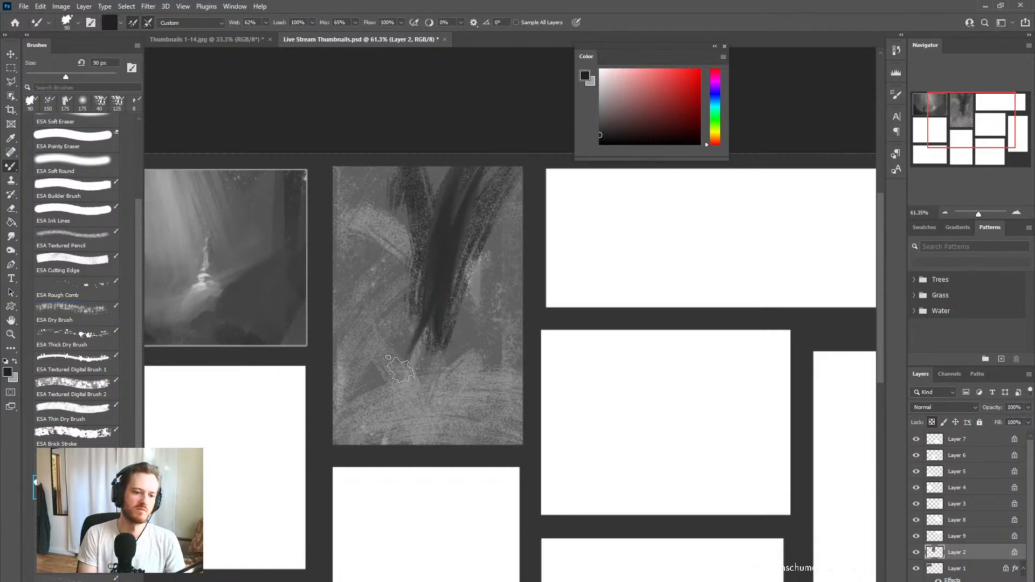
left_click_drag(438, 310, 499, 399)
left_click_drag(439, 278, 489, 421)
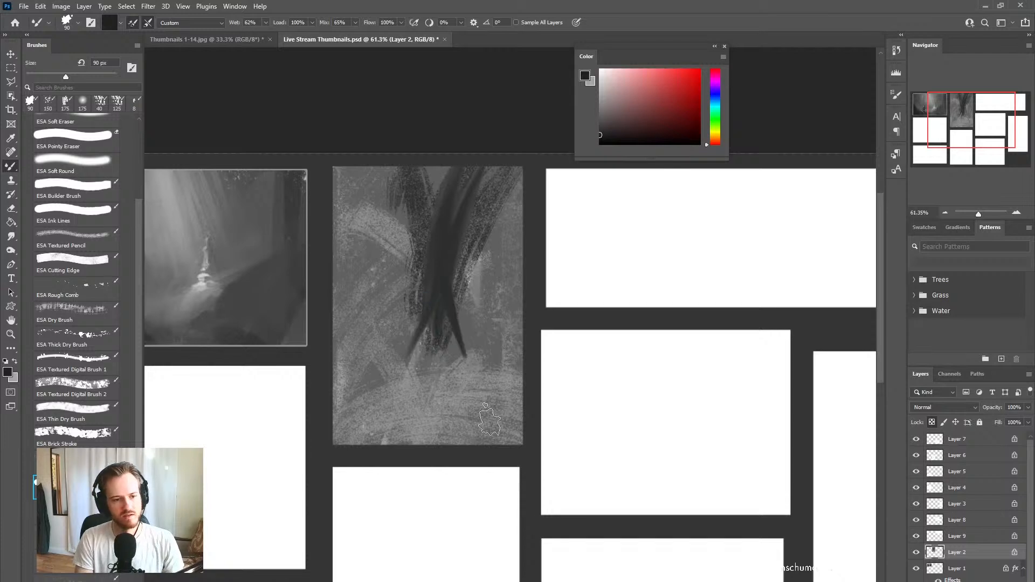
Step: Extend the dark mass with more tapered root-like strokes toward the lower corners and a diagonal one from the left edge
mouse_move(452, 364)
left_mouse_down()
mouse_move(487, 341)
mouse_move(383, 426)
left_mouse_up()
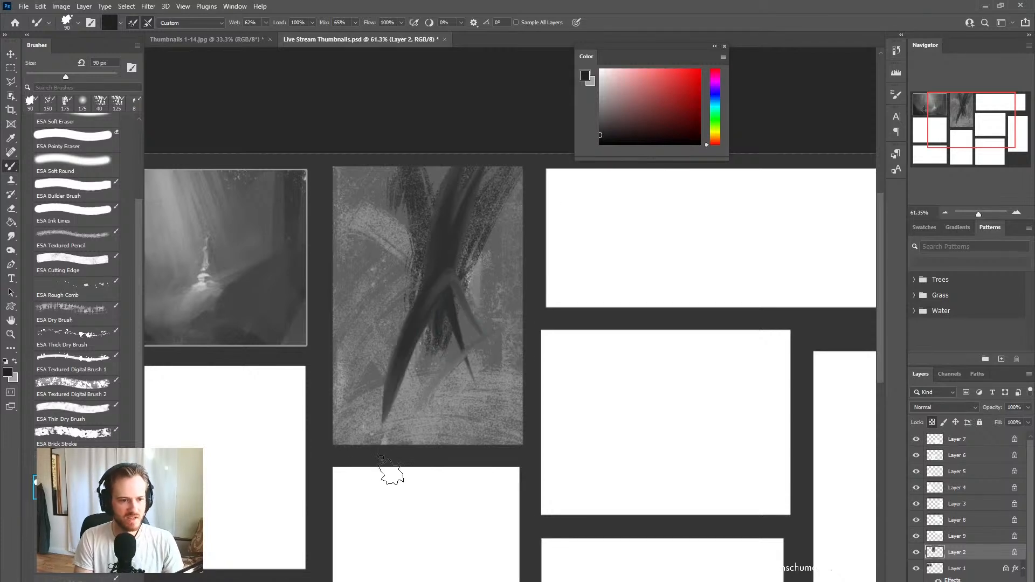
left_click_drag(429, 291, 461, 405)
mouse_move(447, 313)
left_mouse_down()
mouse_move(507, 413)
mouse_move(515, 392)
left_mouse_up()
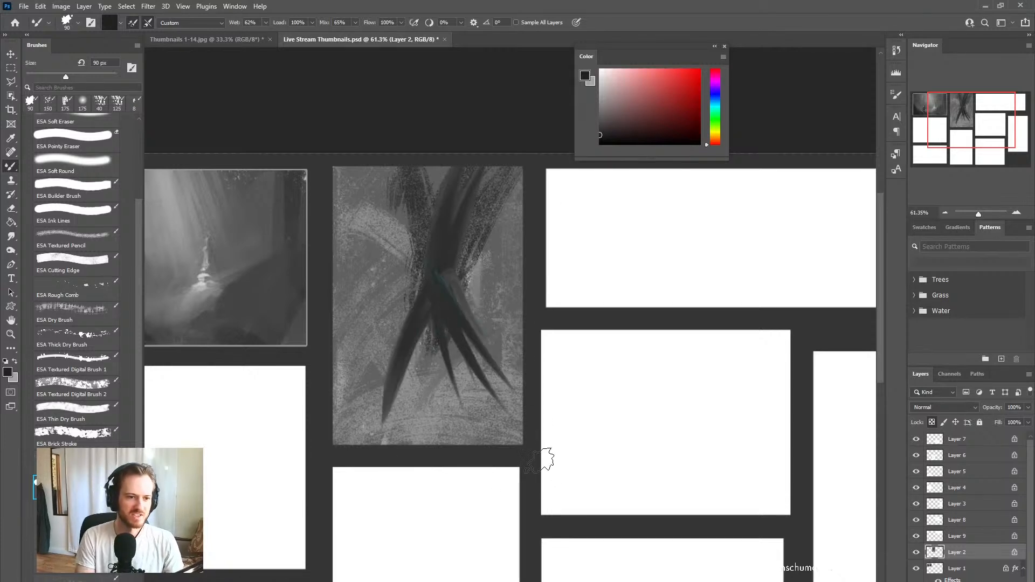
left_click_drag(459, 243, 484, 326)
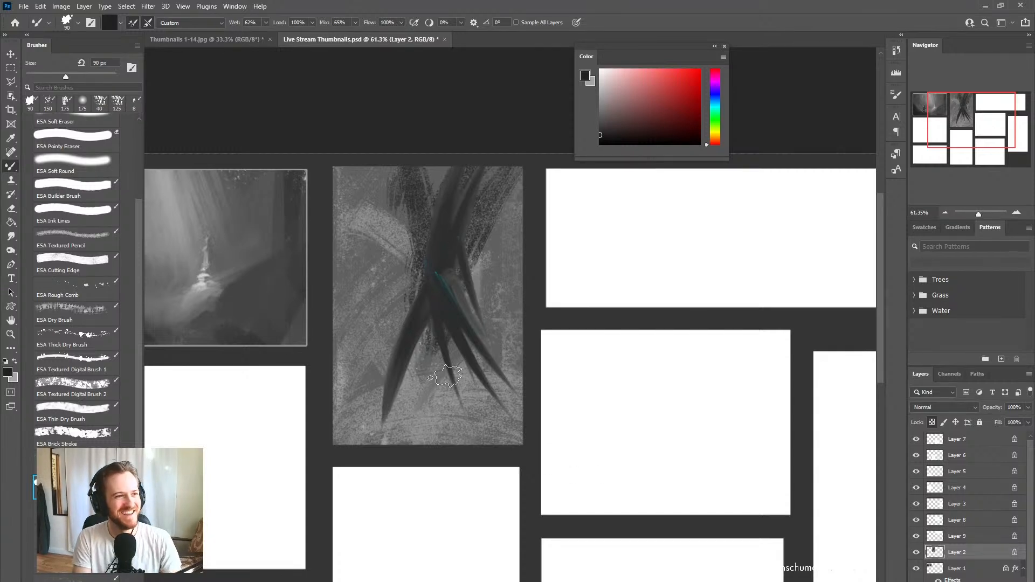
left_click_drag(443, 256, 342, 399)
left_click_drag(336, 220, 421, 327)
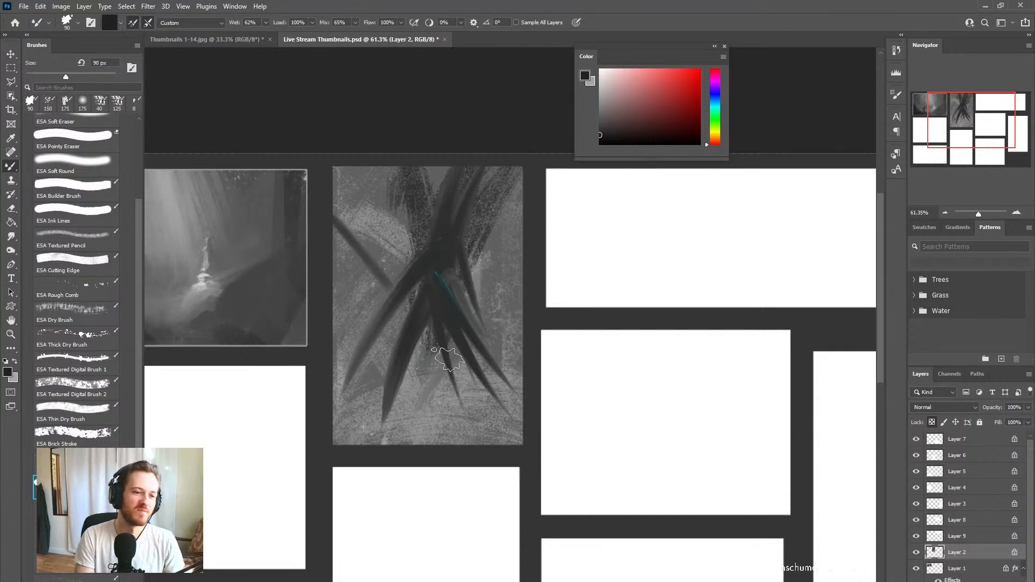
Step: Sweep long curved dark branches across the tall frame from edge to edge, over the central mass and the lower area
left_click_drag(360, 415, 555, 296)
mouse_move(388, 402)
left_mouse_down()
mouse_move(458, 323)
mouse_move(522, 302)
left_mouse_up()
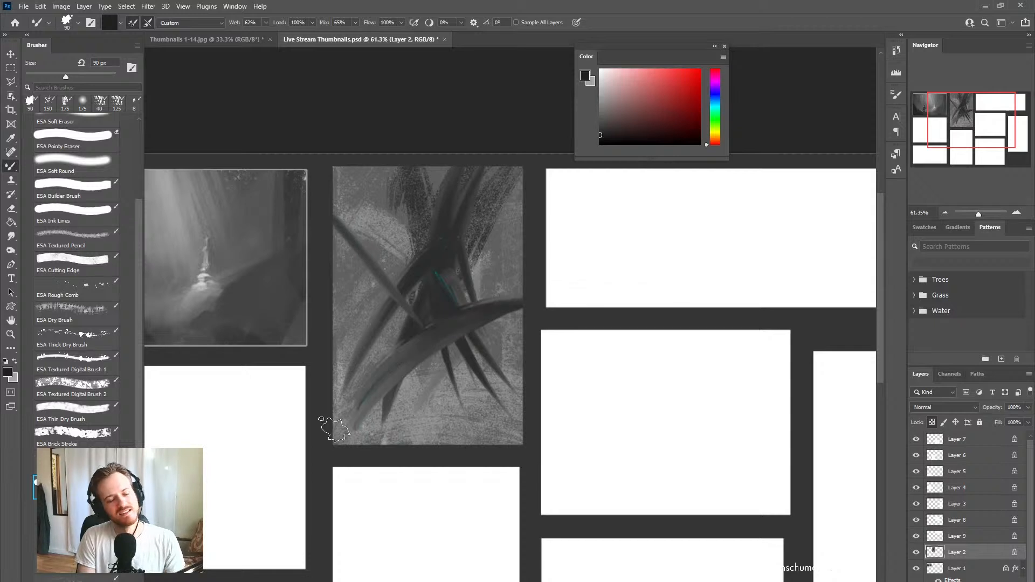
left_click_drag(334, 429, 620, 272)
left_click_drag(533, 293, 332, 221)
mouse_move(372, 377)
left_mouse_down()
mouse_move(474, 409)
mouse_move(523, 442)
left_mouse_up()
left_click_drag(388, 324, 518, 178)
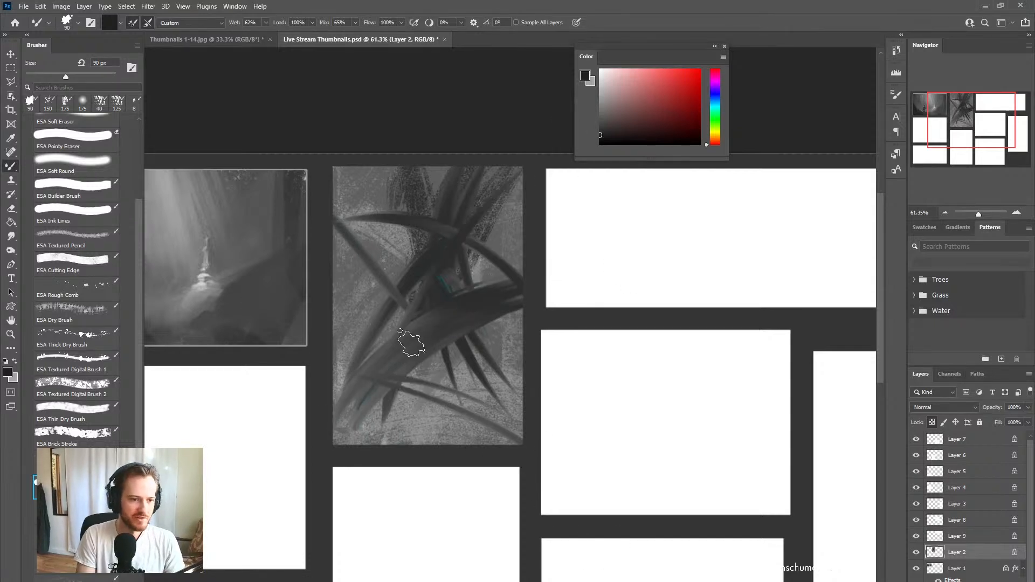
Step: Choose a textured bristle preset for the Mixer Brush at 150 px and smear dark strokes through the tall frame's centre
key("shift+b")
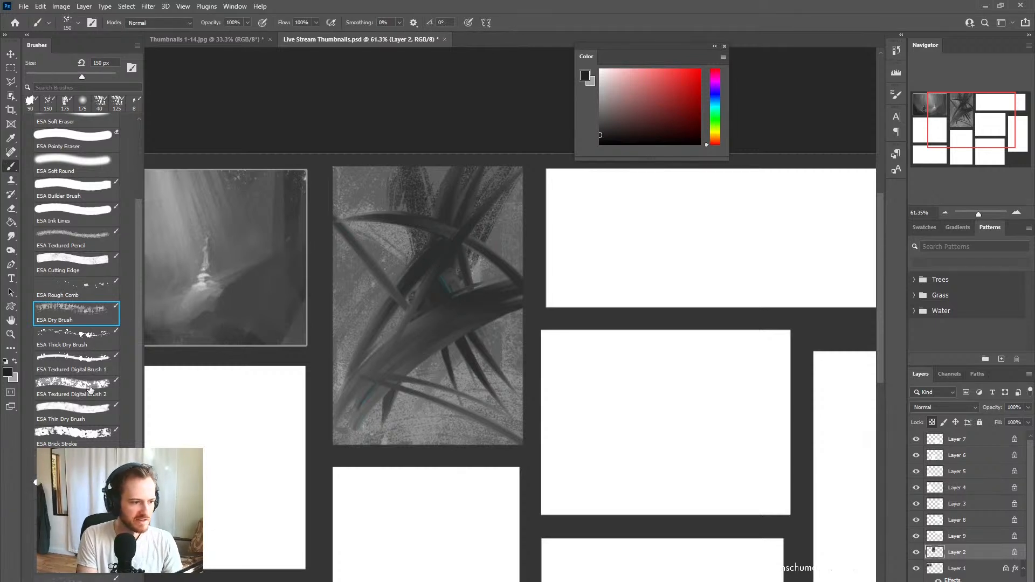
key("shift+b")
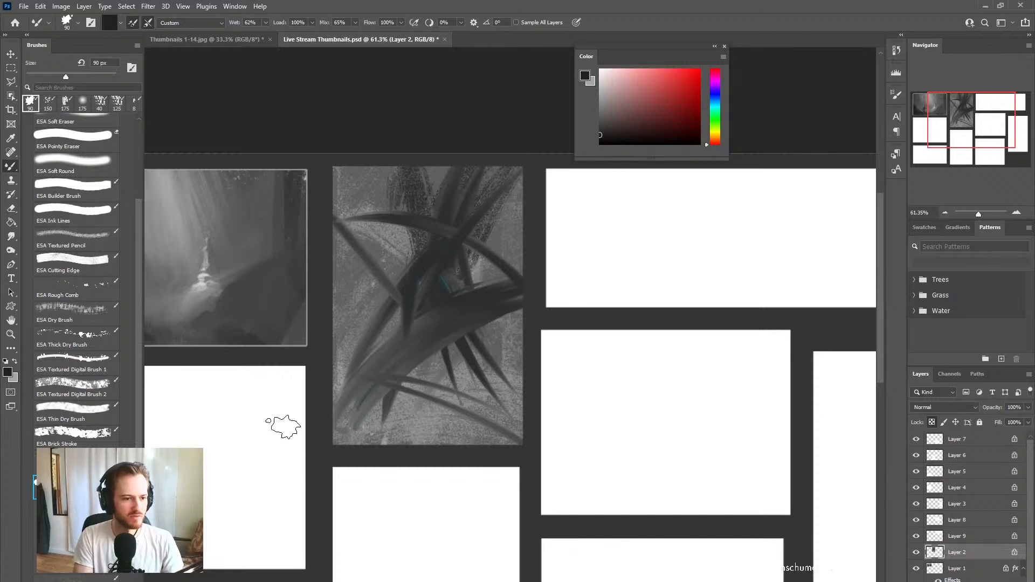
left_click(72, 463)
left_click_drag(448, 264, 453, 328)
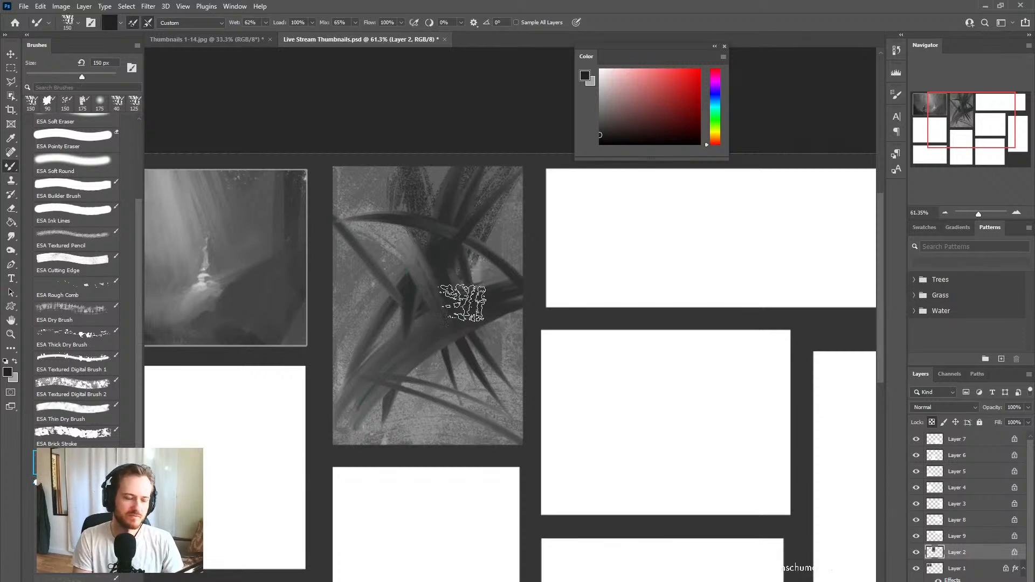
left_click(467, 311, "alt")
mouse_move(463, 250)
left_mouse_down()
mouse_move(499, 165)
mouse_move(446, 204)
mouse_move(443, 243)
left_mouse_up()
Step: Sweep sampled mid-grey arcs over the tall frame's upper branches and broad lighter curves across its lower half
left_click(382, 180, "alt")
left_click_drag(461, 175, 377, 270)
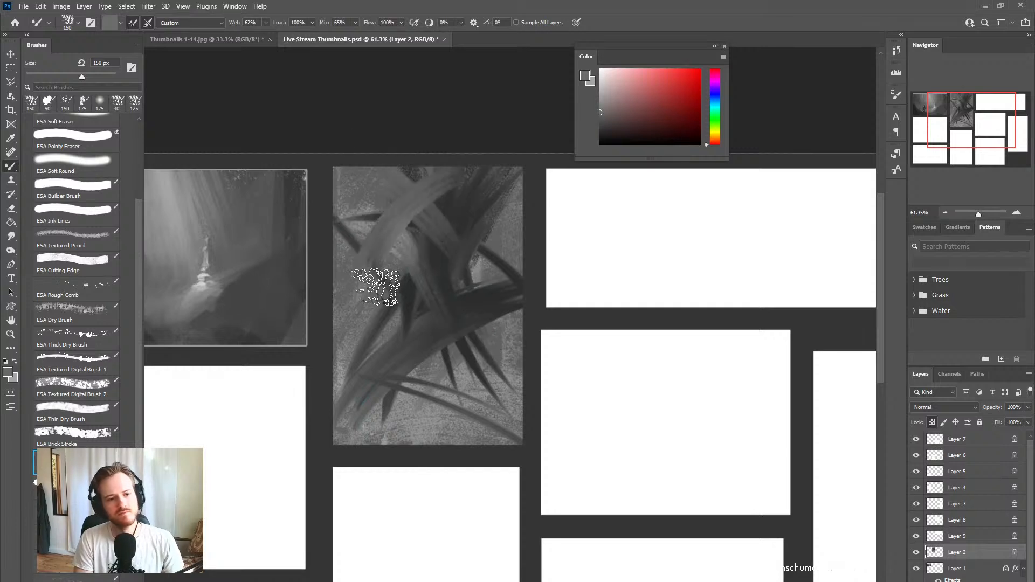
left_click_drag(410, 232, 474, 225)
left_click(416, 422, "alt")
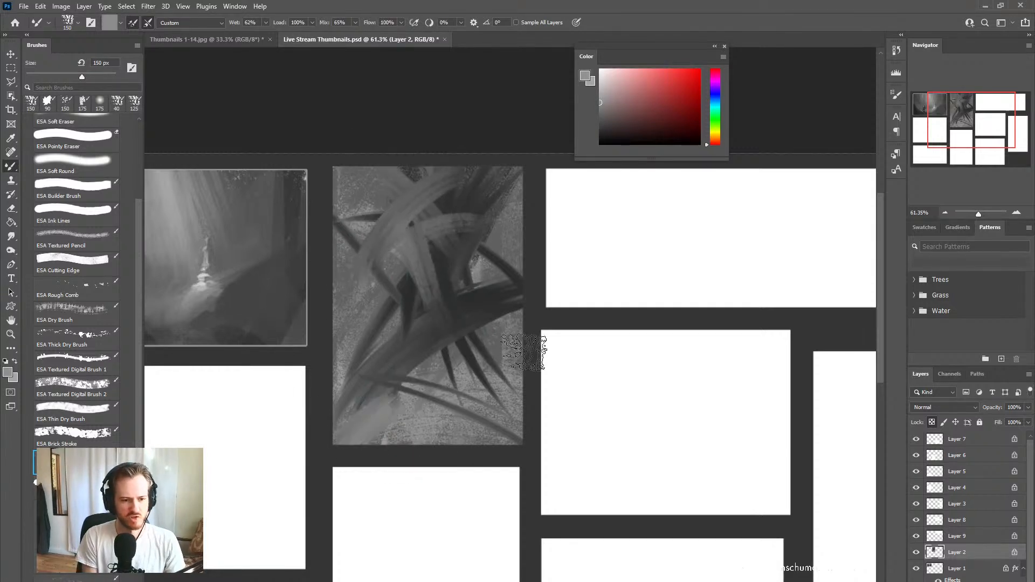
mouse_move(542, 346)
left_mouse_down()
mouse_move(511, 389)
mouse_move(340, 424)
mouse_move(526, 337)
left_mouse_up()
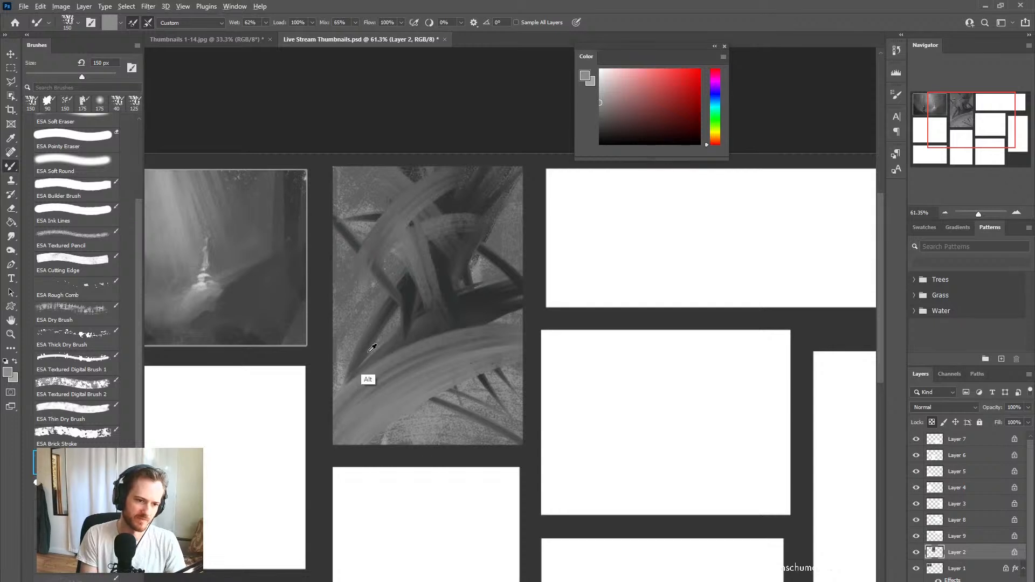
Step: Blend the branches and dark gaps in the frame's centre into a soft grey mass using greys sampled from the painting
left_click(364, 384, "alt")
mouse_move(348, 367)
left_mouse_down()
mouse_move(519, 307)
mouse_move(416, 301)
left_mouse_up()
left_click(411, 296, "alt")
mouse_move(354, 249)
left_mouse_down()
mouse_move(418, 280)
mouse_move(443, 267)
mouse_move(448, 282)
mouse_move(463, 269)
mouse_move(410, 258)
mouse_move(380, 272)
mouse_move(396, 282)
mouse_move(386, 308)
mouse_move(424, 289)
mouse_move(440, 256)
left_mouse_up()
left_click(437, 260, "alt")
left_click_drag(438, 218, 483, 305)
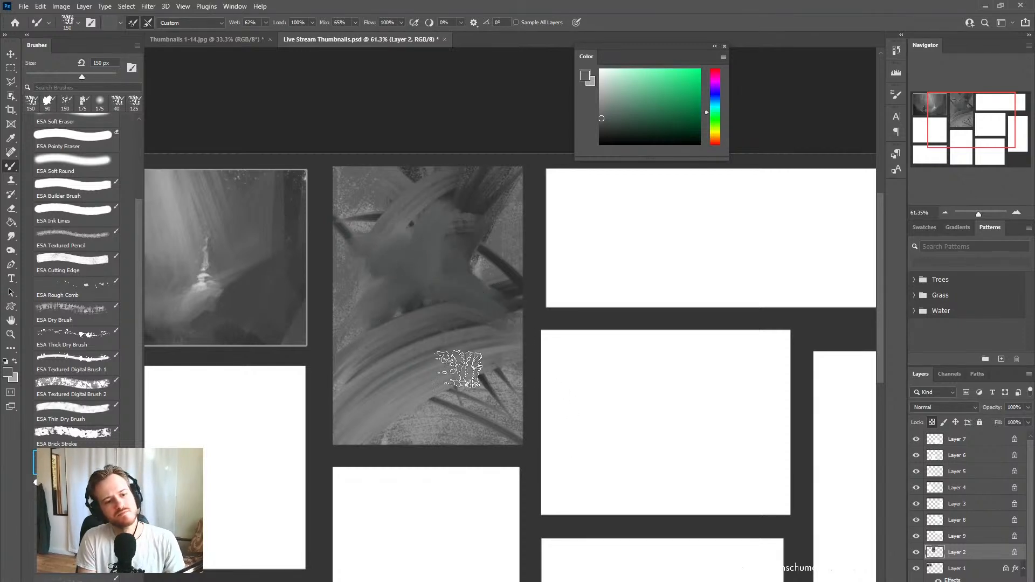
Step: Pull dark vertical strokes up the frame's right side and sweep dark grey and black bands across its bottom
left_click(479, 218, "alt")
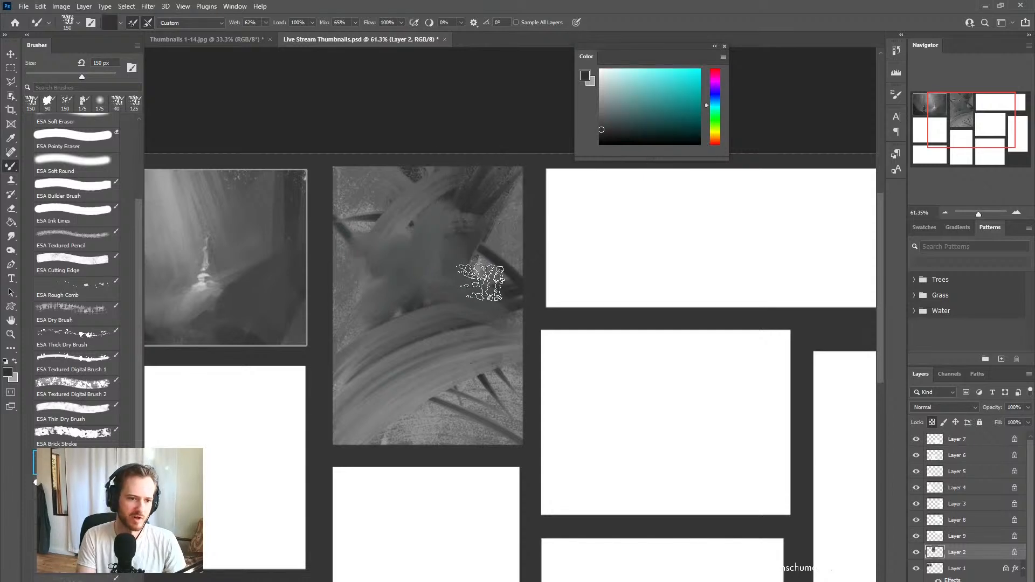
left_click_drag(481, 283, 512, 168)
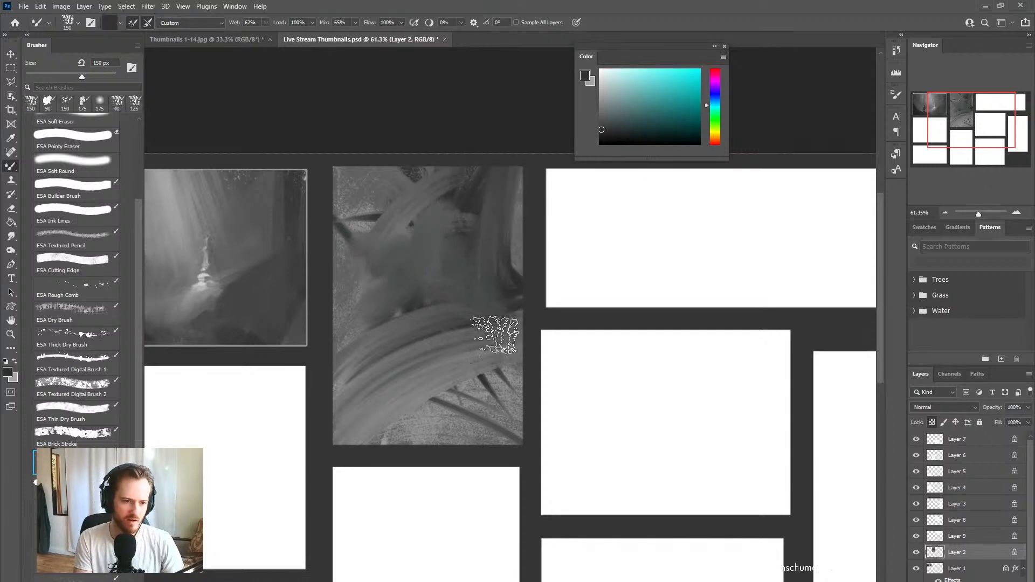
mouse_move(365, 458)
left_mouse_down()
mouse_move(365, 423)
mouse_move(612, 347)
left_mouse_up()
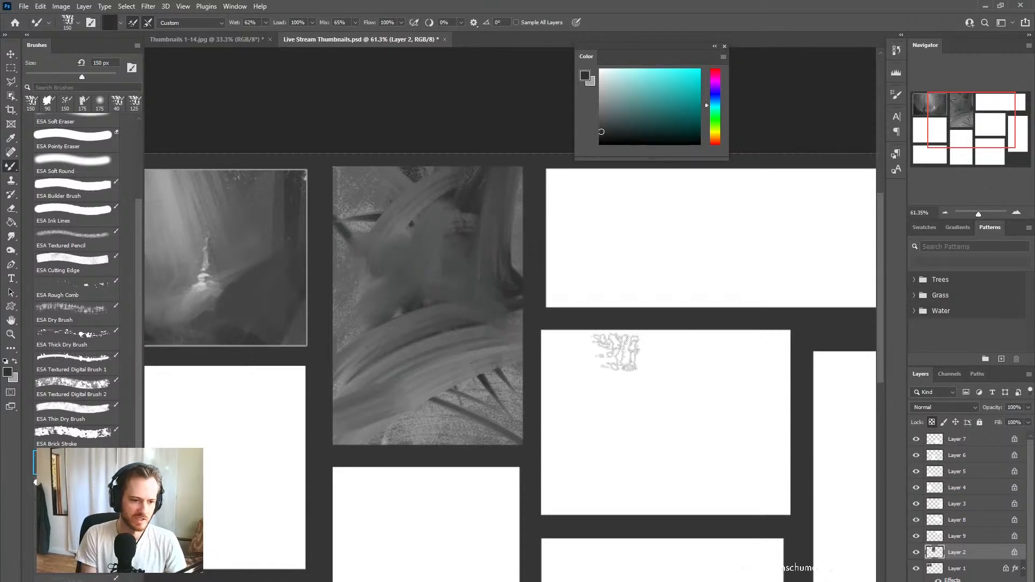
left_click(599, 143)
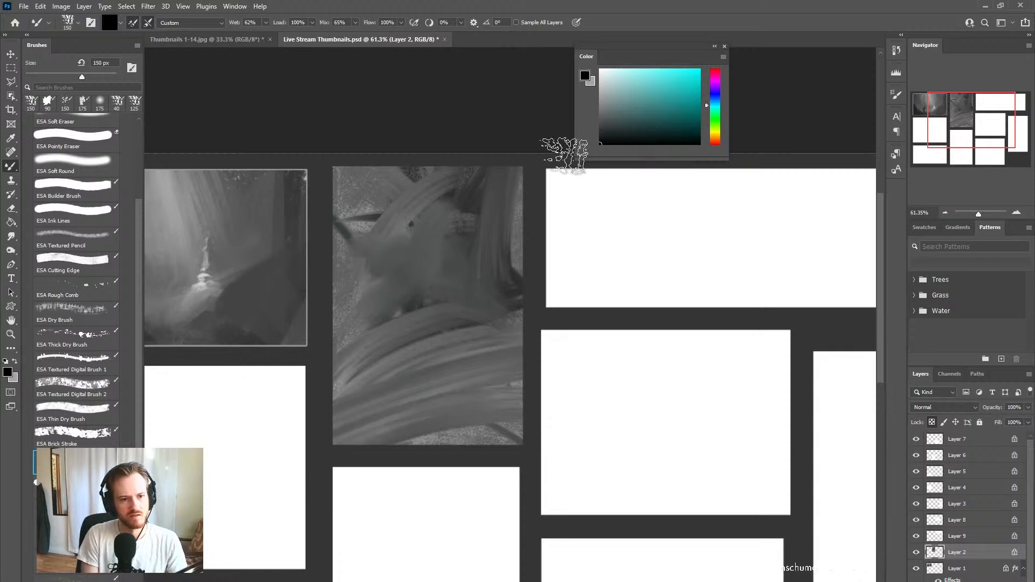
mouse_move(342, 419)
left_mouse_down()
mouse_move(600, 404)
mouse_move(293, 434)
mouse_move(370, 416)
mouse_move(698, 423)
mouse_move(244, 560)
mouse_move(393, 453)
mouse_move(698, 496)
left_mouse_up()
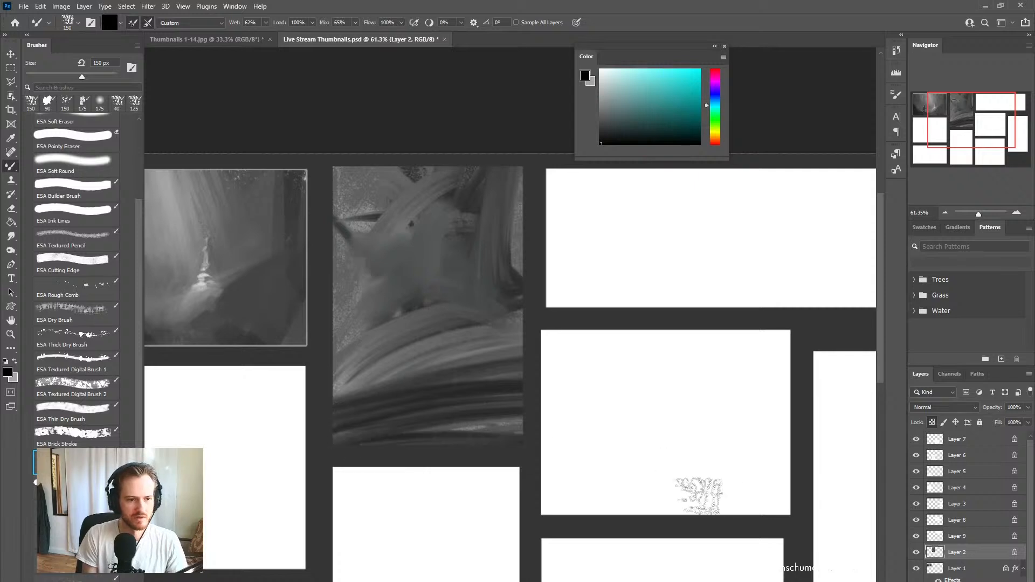
Step: Build a rounded hill in the frame's middle with sampled and lighter grey curved strokes, undoing one unwanted sweep
left_click(352, 345, "alt")
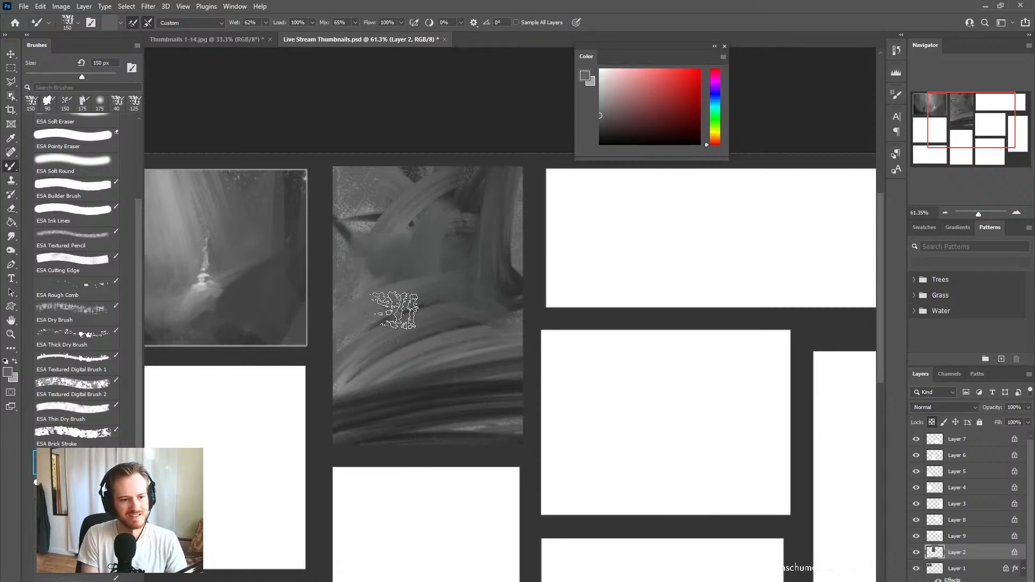
left_click(421, 289, "alt")
left_click_drag(499, 292, 388, 294)
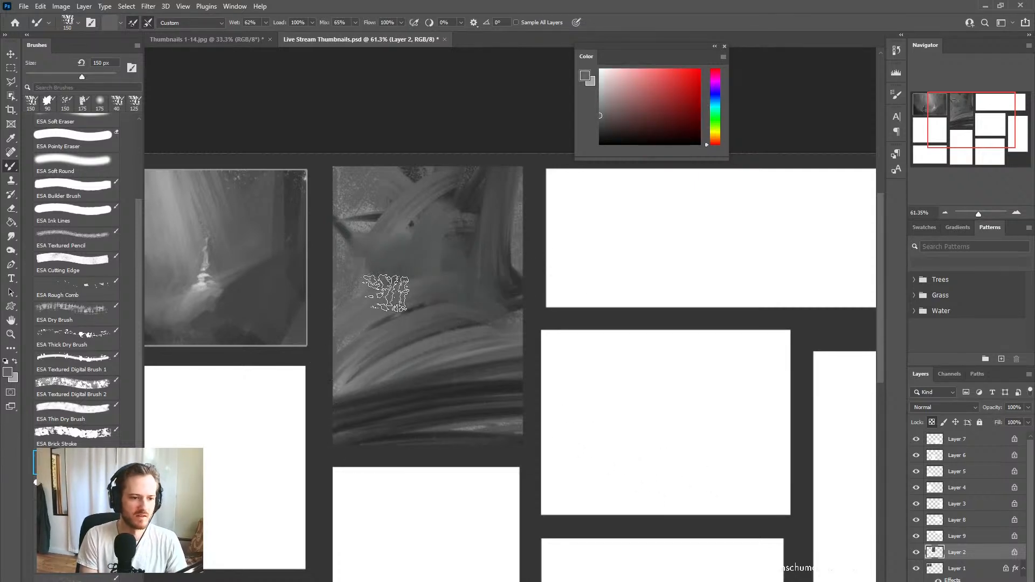
left_click(600, 104)
mouse_move(345, 328)
left_mouse_down()
mouse_move(370, 314)
mouse_move(468, 319)
left_mouse_up()
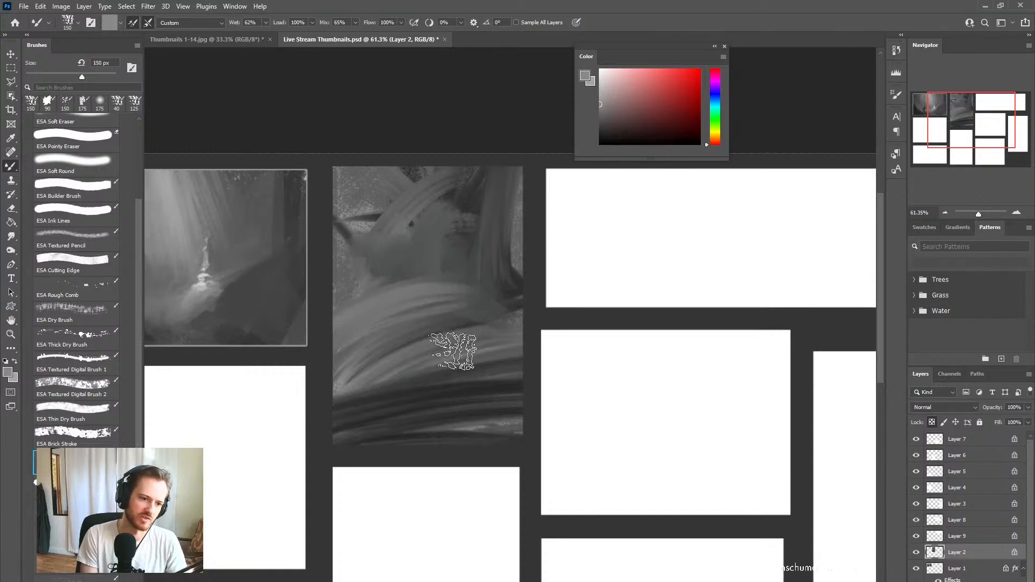
key("ctrl+z")
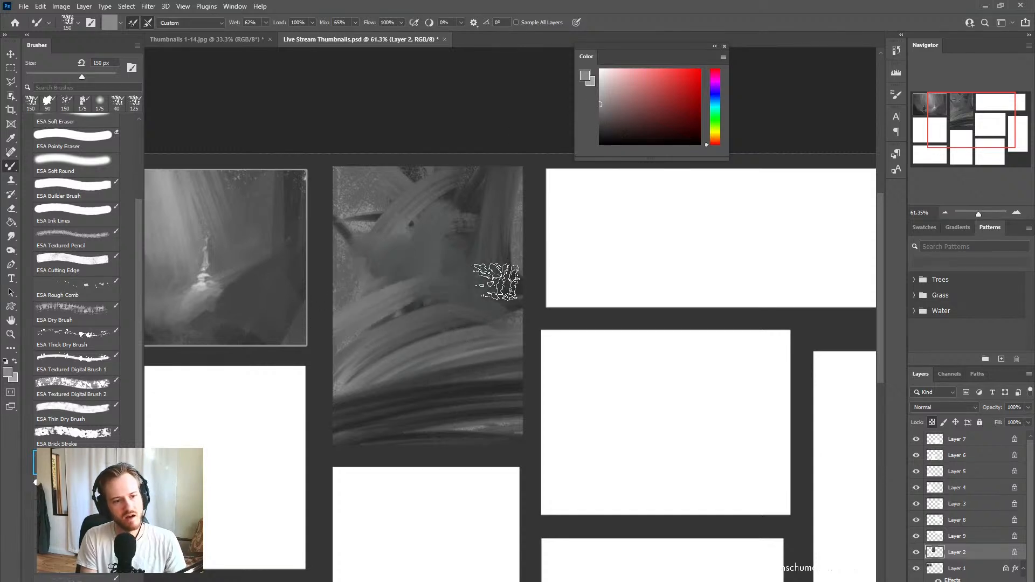
mouse_move(445, 278)
left_mouse_down()
mouse_move(416, 282)
mouse_move(404, 296)
mouse_move(445, 291)
left_mouse_up()
left_click_drag(370, 262, 439, 268)
mouse_move(531, 274)
left_mouse_down()
mouse_move(363, 300)
mouse_move(412, 289)
mouse_move(520, 303)
left_mouse_up()
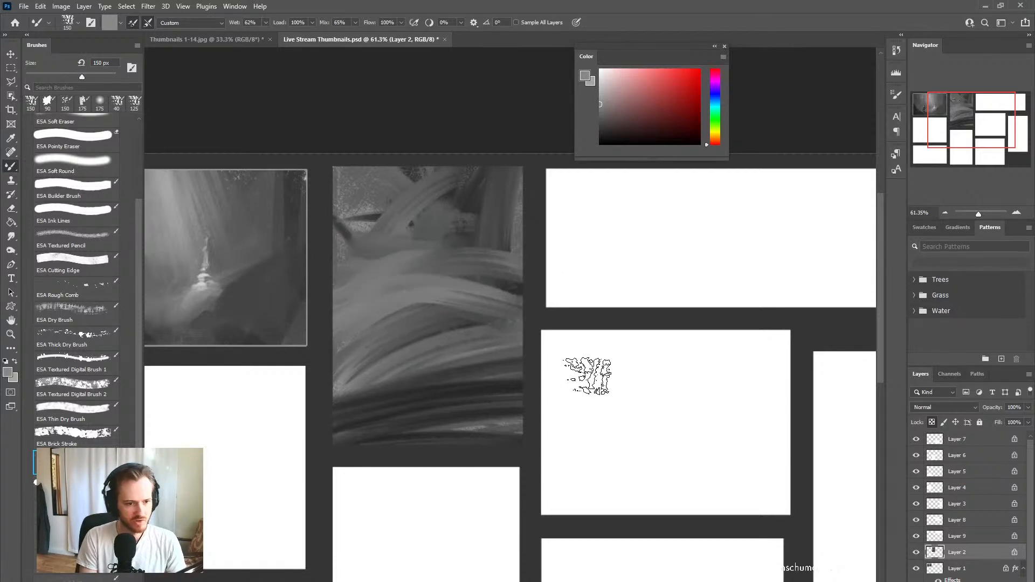
Step: Deepen the foreground at the bottom of the tall frame with wide black strokes
left_click(398, 413, "alt")
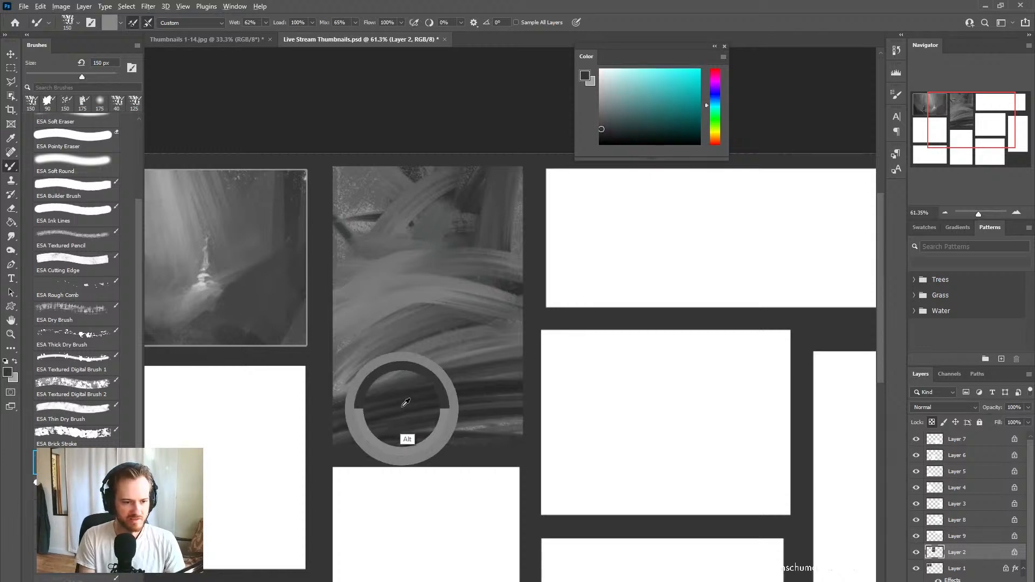
left_click_drag(633, 122, 599, 144)
left_click_drag(334, 469, 678, 395)
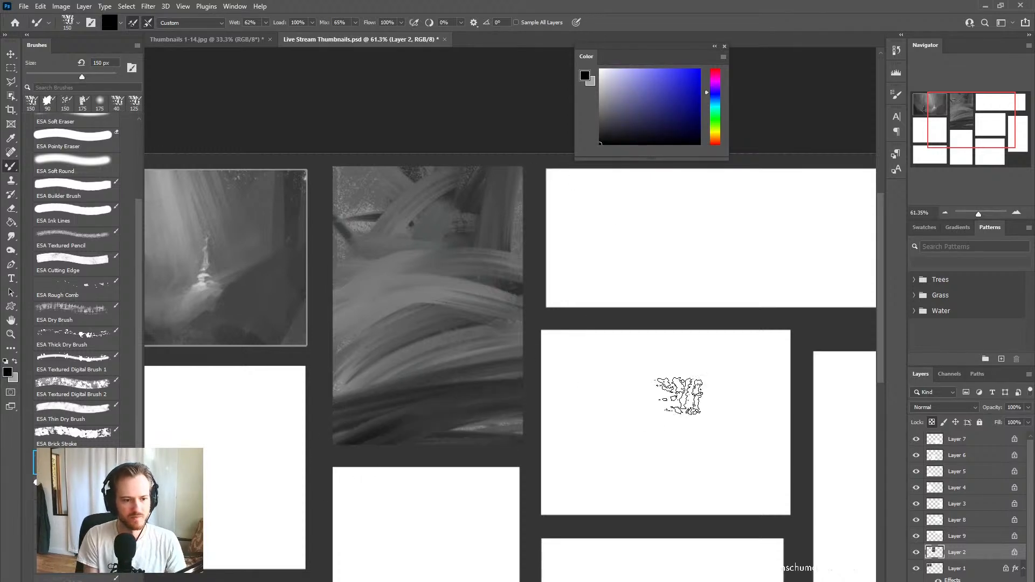
Step: Soften the area above the hill's crest with sampled greys, using a 70 px Mixer Brush
left_click(399, 287, "alt")
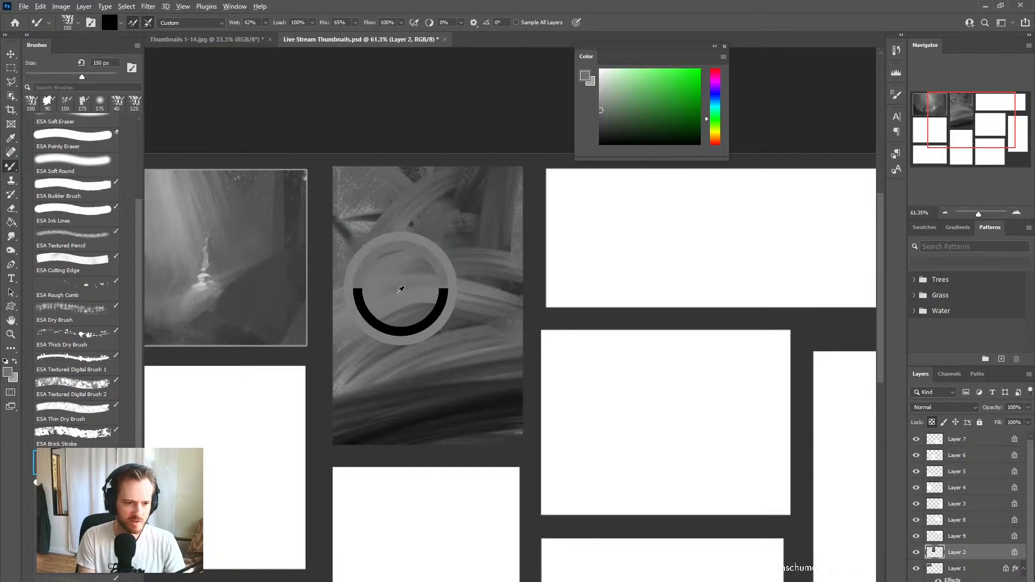
key("bracketleft")
key("bracketleft")
key("bracketleft")
key("bracketleft")
key("bracketleft")
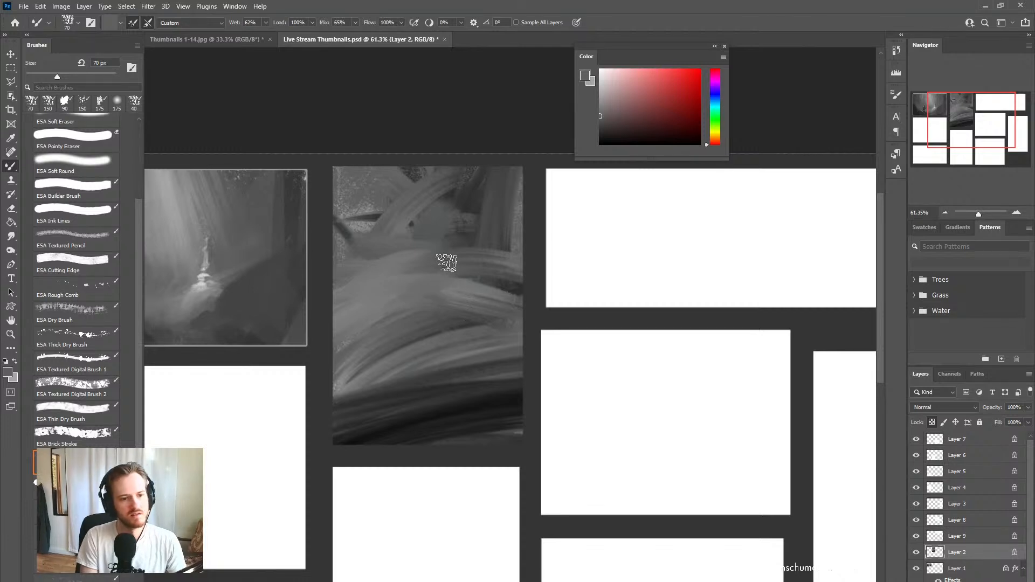
left_click(368, 295, "alt")
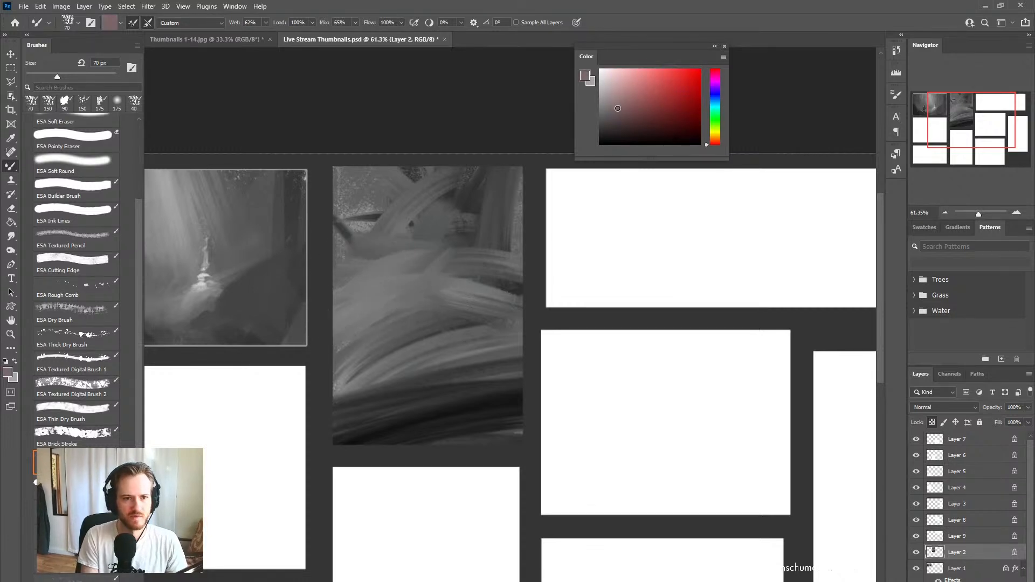
Step: Paint light grey sky patches beside the dark centre at both frame edges with the brush at 150 px
key("bracketright")
key("bracketright")
key("bracketright")
key("bracketright")
mouse_move(343, 268)
left_mouse_down()
mouse_move(371, 251)
mouse_move(346, 278)
mouse_move(516, 281)
left_mouse_up()
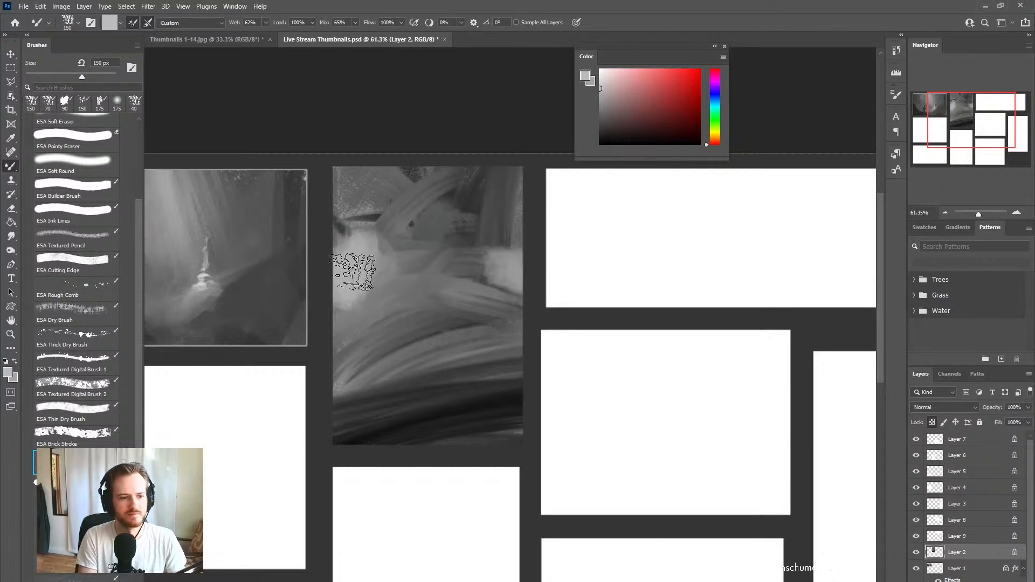
mouse_move(351, 273)
left_mouse_down()
mouse_move(358, 289)
mouse_move(347, 307)
mouse_move(355, 305)
left_mouse_up()
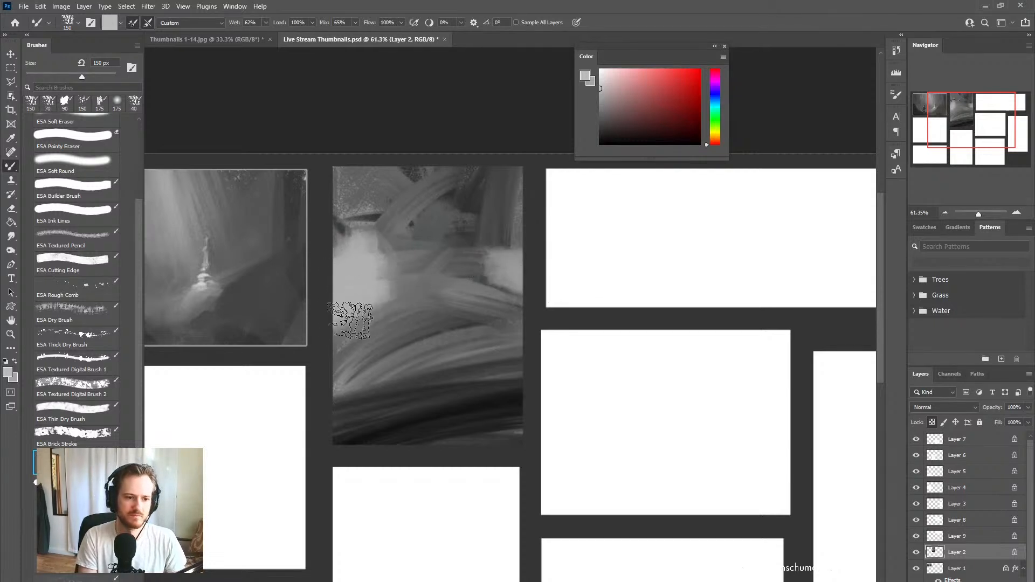
Step: Fill the sky with light grey strokes radiating from the centre toward the frame's upper edges at 175 px
key("bracketright")
mouse_move(361, 212)
left_mouse_down()
mouse_move(347, 175)
mouse_move(475, 196)
mouse_move(501, 188)
mouse_move(496, 223)
mouse_move(516, 232)
left_mouse_up()
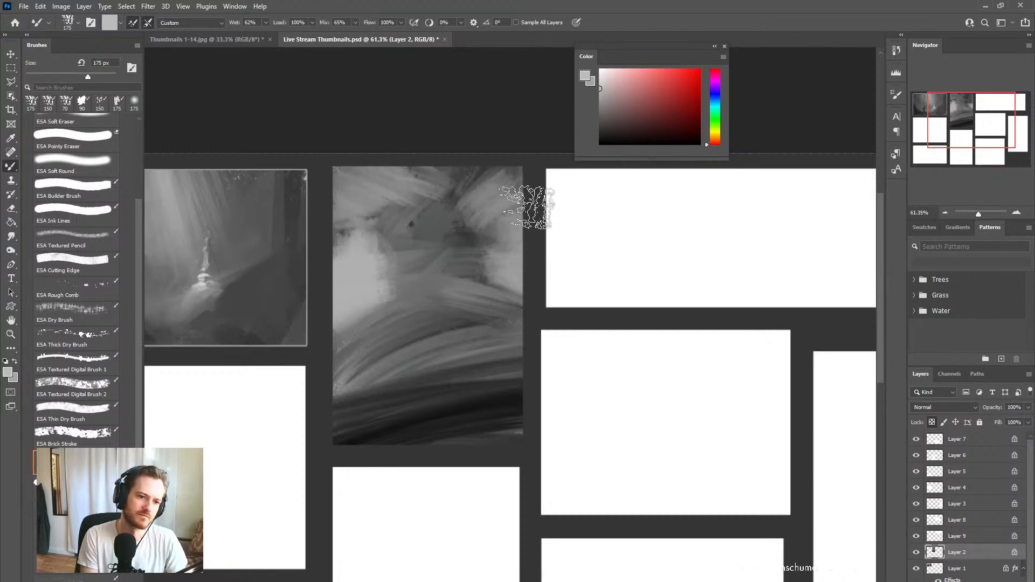
left_click_drag(509, 174, 447, 238)
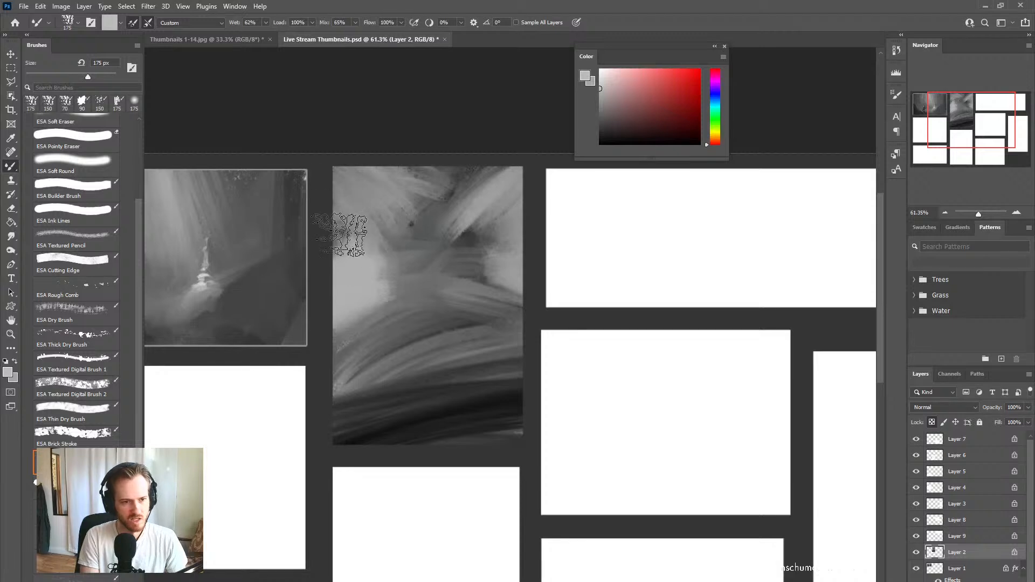
left_click_drag(423, 172, 426, 237)
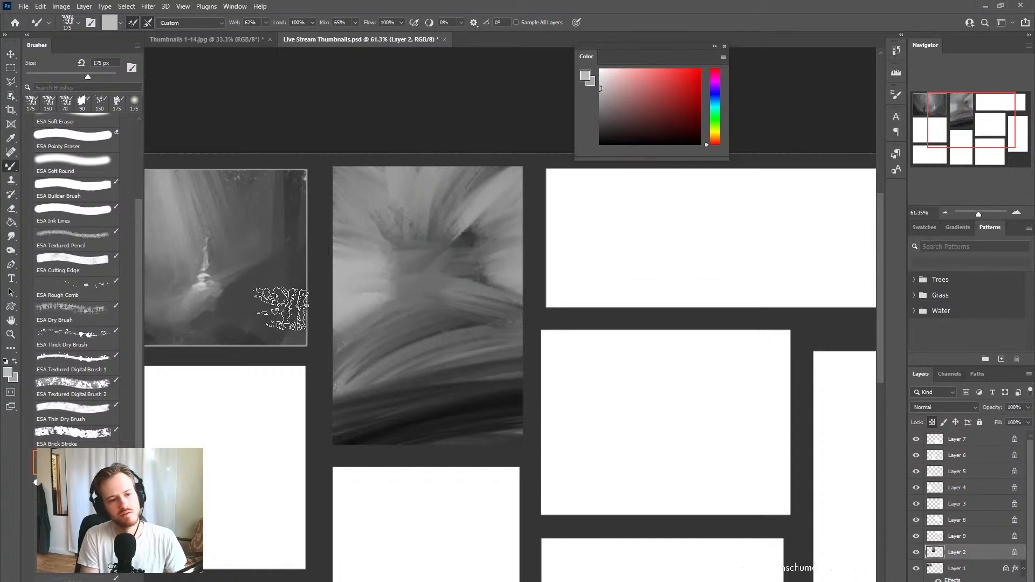
Step: Reduce the brush to 80 px and paint light grey strokes along the hill's right-hand crest
key("bracketleft")
key("bracketleft")
key("bracketleft")
key("bracketleft")
key("bracketleft")
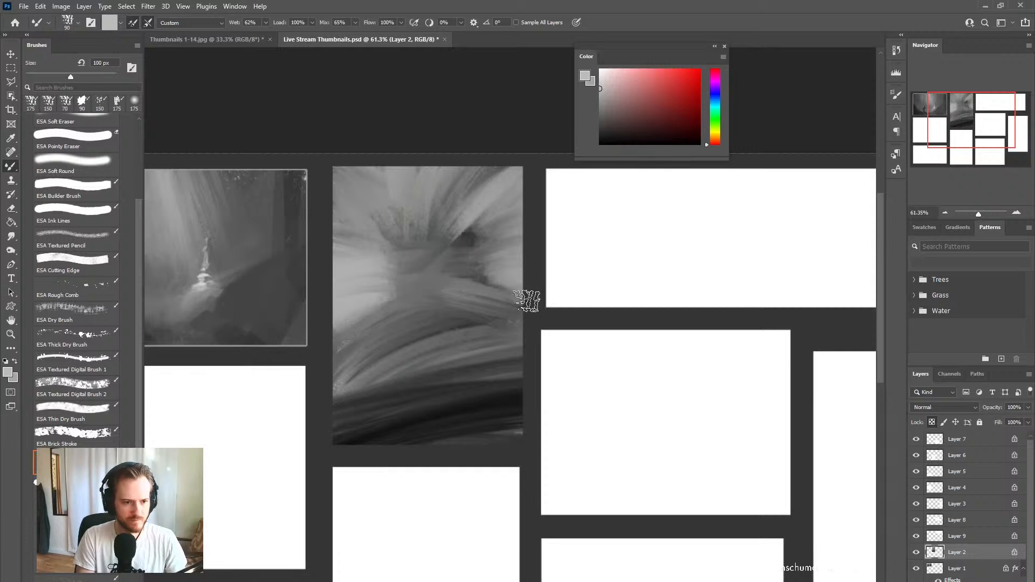
mouse_move(447, 283)
left_mouse_down()
mouse_move(552, 312)
mouse_move(439, 286)
mouse_move(521, 324)
left_mouse_up()
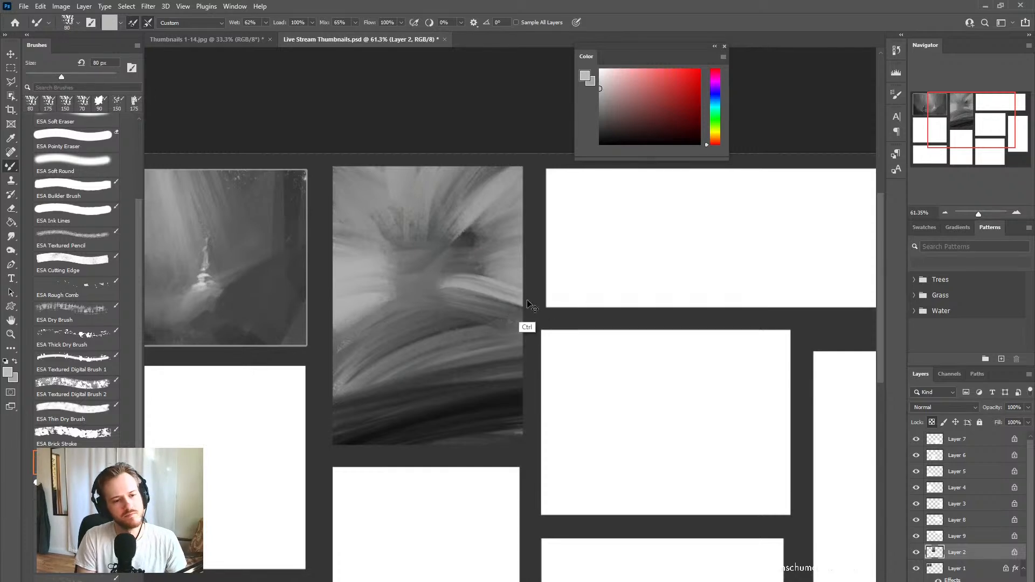
mouse_move(449, 283)
left_mouse_down()
mouse_move(533, 295)
mouse_move(508, 298)
left_mouse_up()
Step: Paint a tall tapered dark grey tower on the hilltop and blend its base into the hill with a sampled grey
left_click(464, 239, "alt")
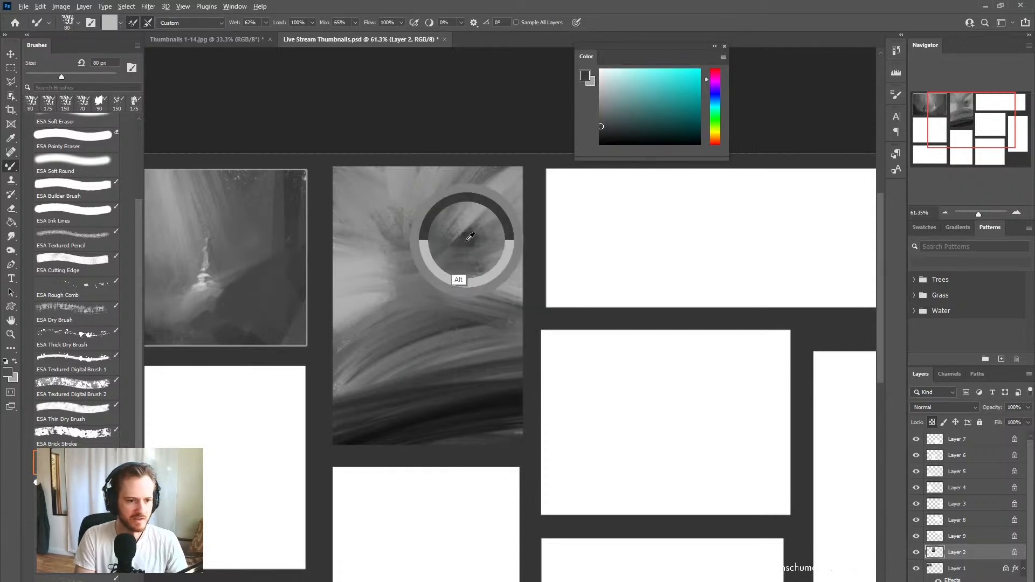
mouse_move(431, 286)
left_mouse_down()
mouse_move(423, 218)
mouse_move(437, 287)
mouse_move(441, 274)
mouse_move(429, 203)
mouse_move(435, 291)
mouse_move(420, 260)
mouse_move(433, 317)
mouse_move(457, 293)
mouse_move(450, 253)
mouse_move(444, 306)
mouse_move(458, 280)
left_mouse_up()
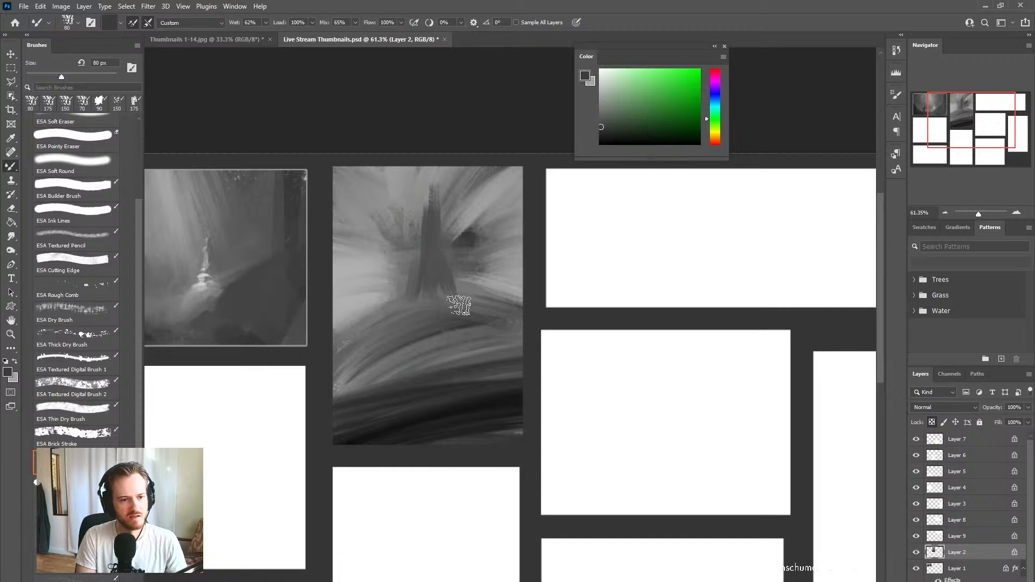
left_click(467, 237, "alt")
left_click(427, 306, "alt")
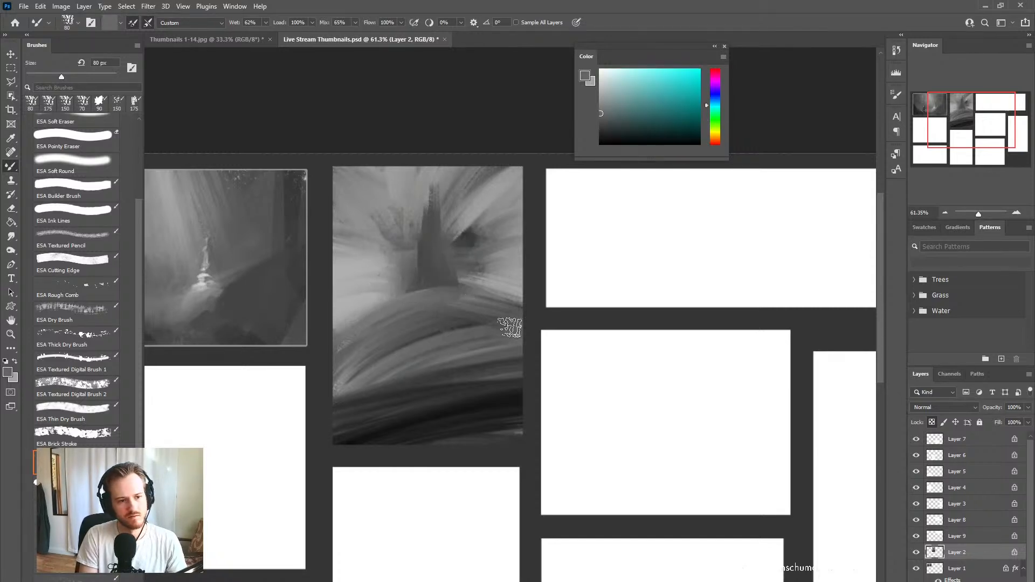
Step: Rework the sky on both sides of the tower with sampled light greys, softening the leftover dark marks
left_click(497, 267, "alt")
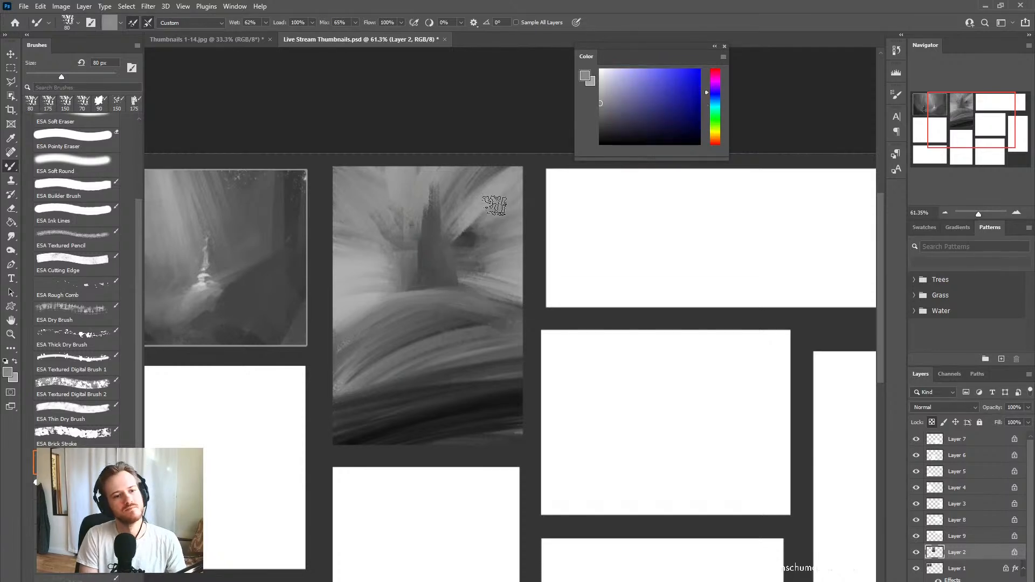
left_click(480, 221, "alt")
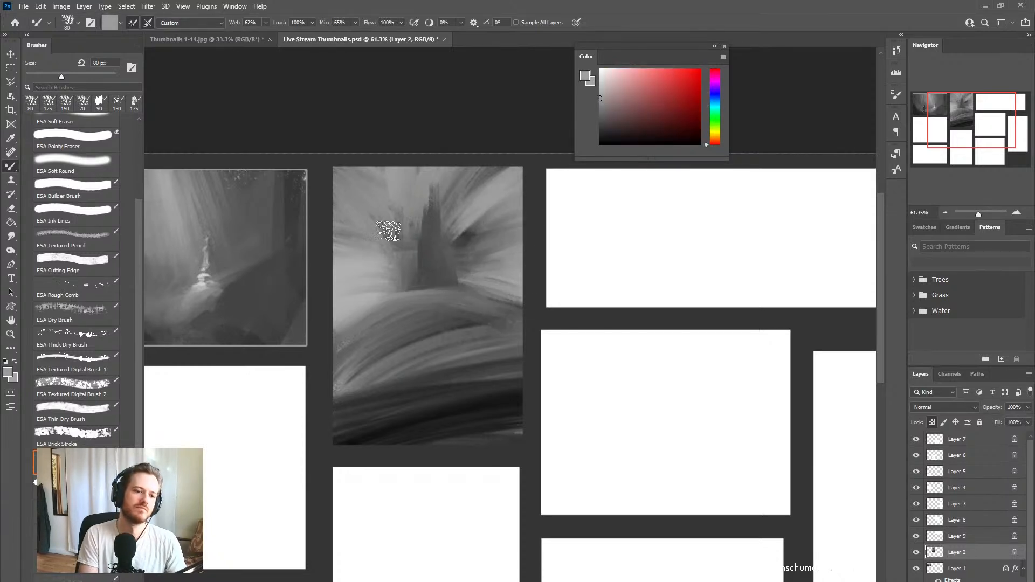
left_click(419, 232, "alt")
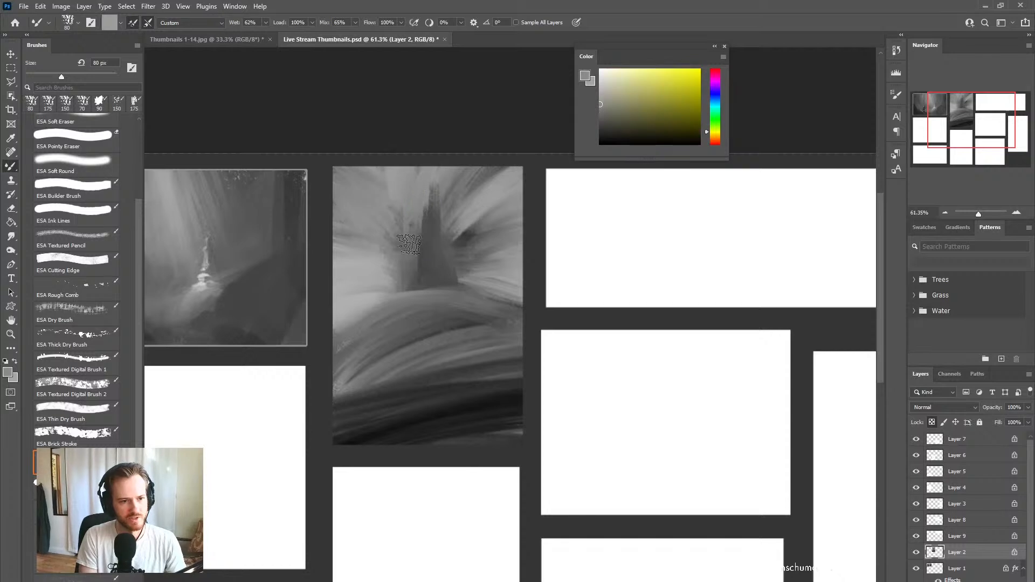
Step: Widen the tower's base with sampled dark grey strokes, and deepen its core with black at 80 px
left_click(418, 234, "alt")
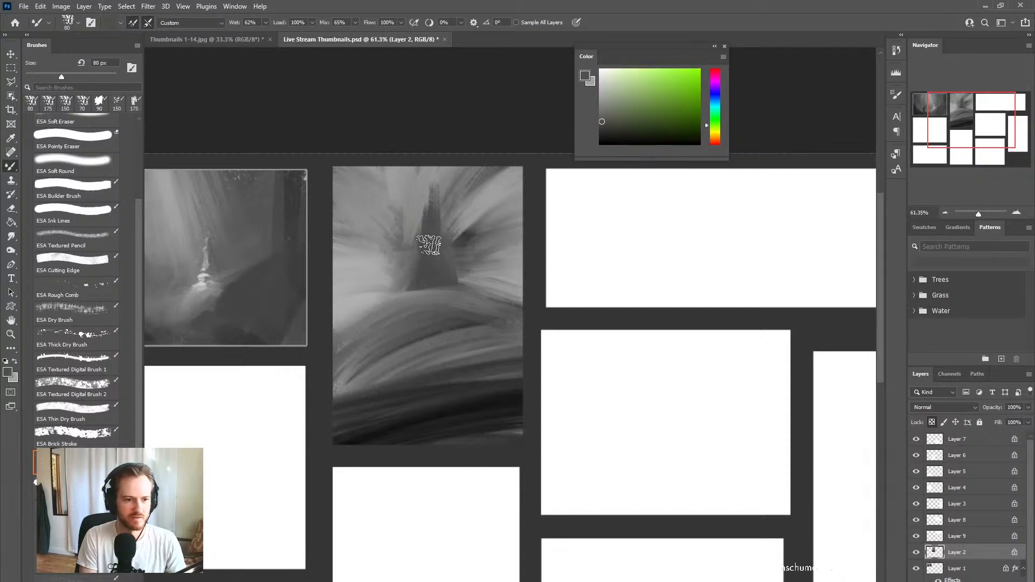
left_click(401, 278, "alt")
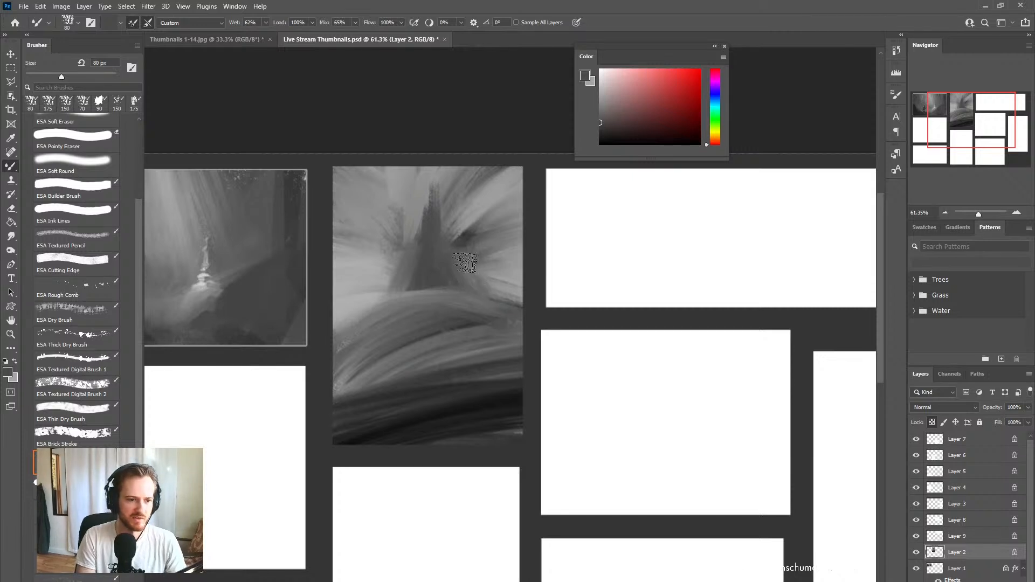
left_click_drag(602, 142, 584, 144)
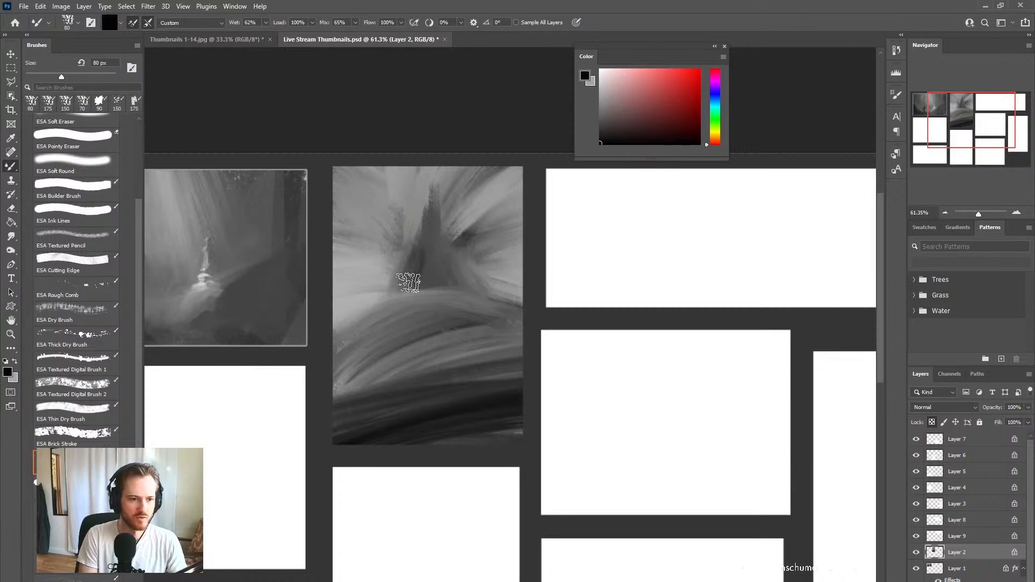
mouse_move(408, 282)
left_mouse_down()
mouse_move(439, 270)
mouse_move(441, 207)
mouse_move(436, 287)
mouse_move(442, 220)
mouse_move(453, 286)
mouse_move(460, 278)
mouse_move(433, 260)
left_mouse_up()
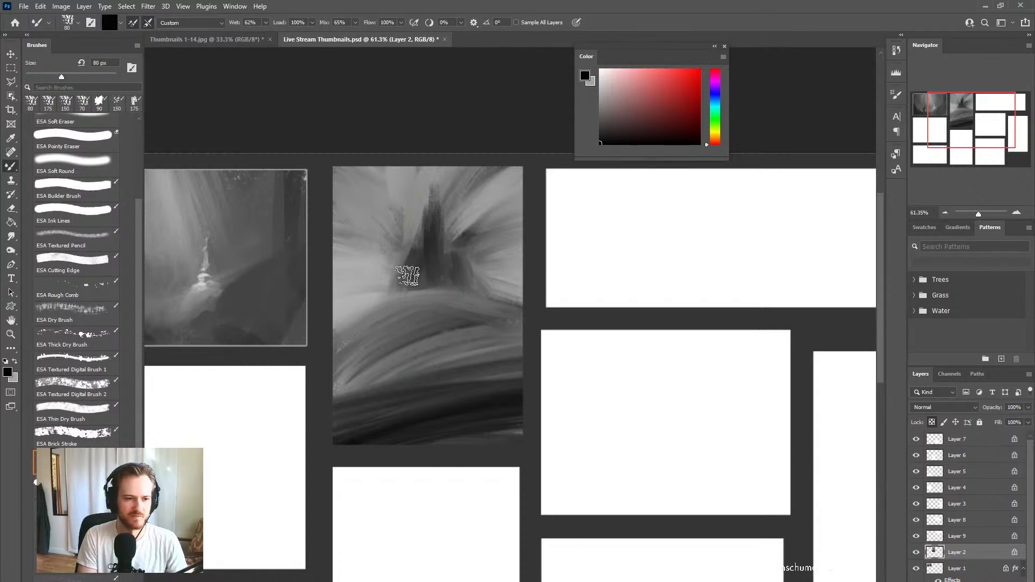
Step: Shape the tower's left flank and foot with greys sampled from the tower and the adjacent sky
left_click(424, 259, "alt")
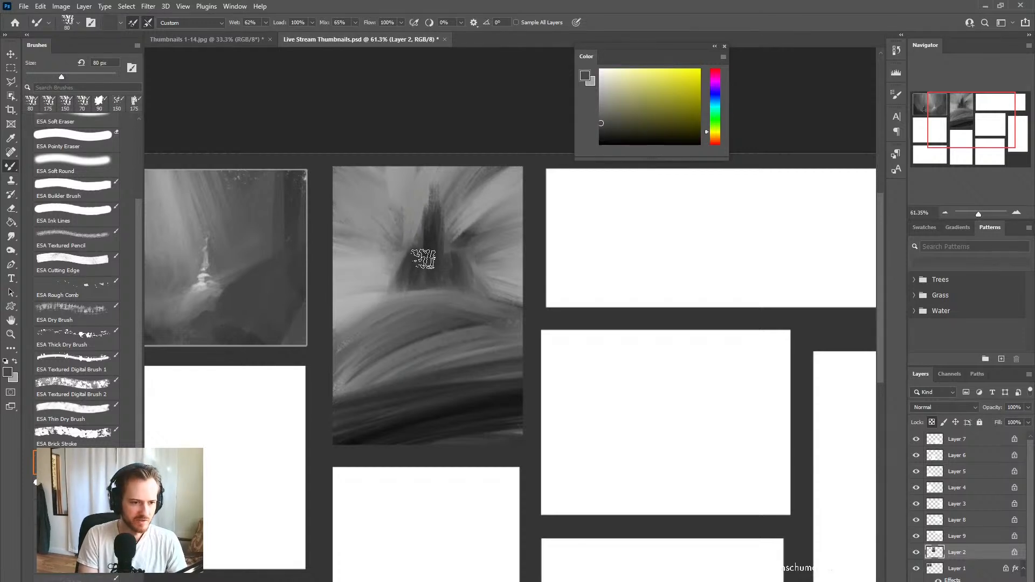
left_click(383, 280, "alt")
left_click(410, 276, "alt")
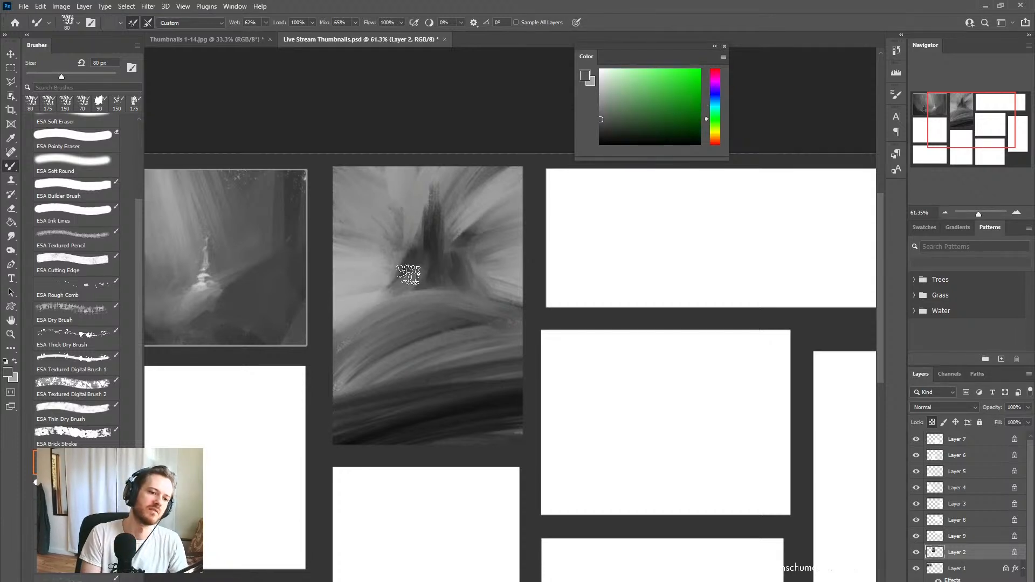
left_click(403, 266, "alt")
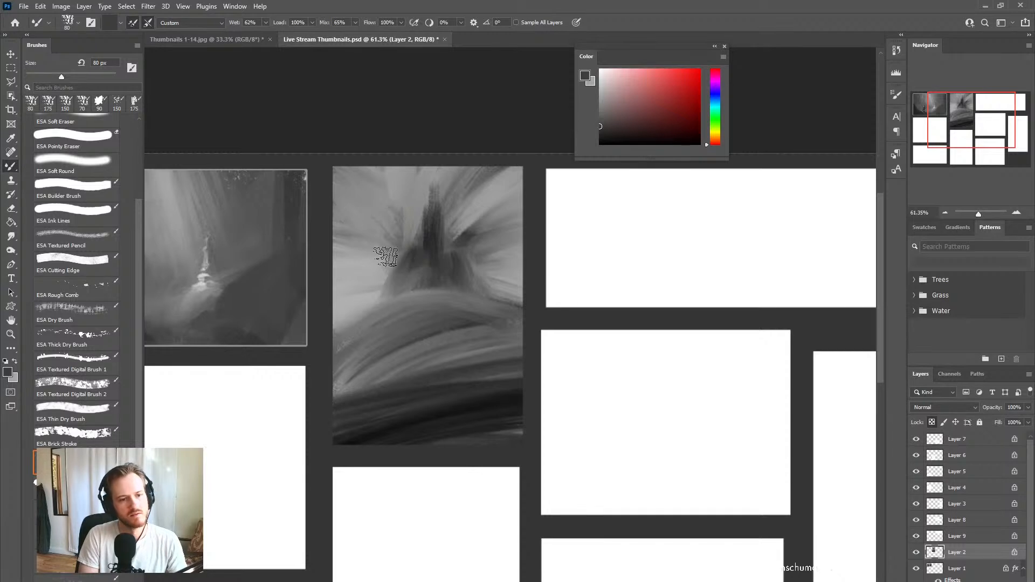
left_click(384, 286, "alt")
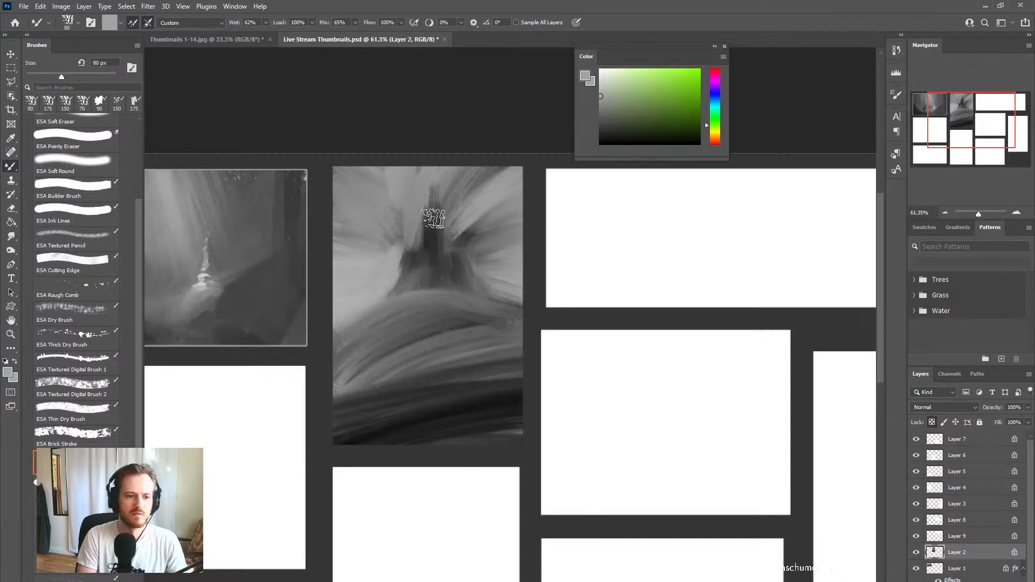
Step: Undo the last light stroke and rework the tower's lower slopes with sampled dark and mid greys
key("ctrl+z")
left_click(475, 295, "alt")
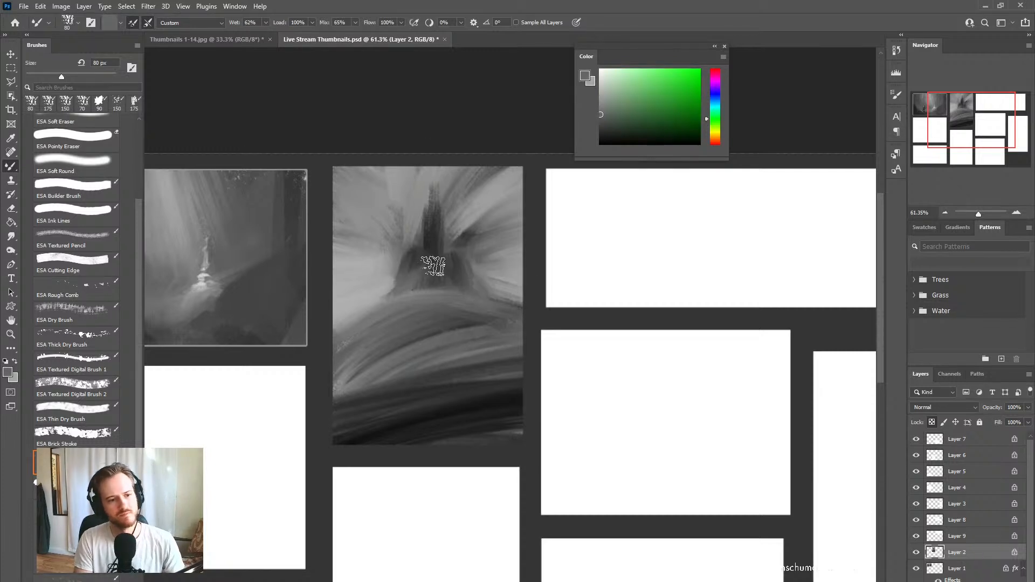
left_click(414, 259, "alt")
left_click(410, 264, "alt")
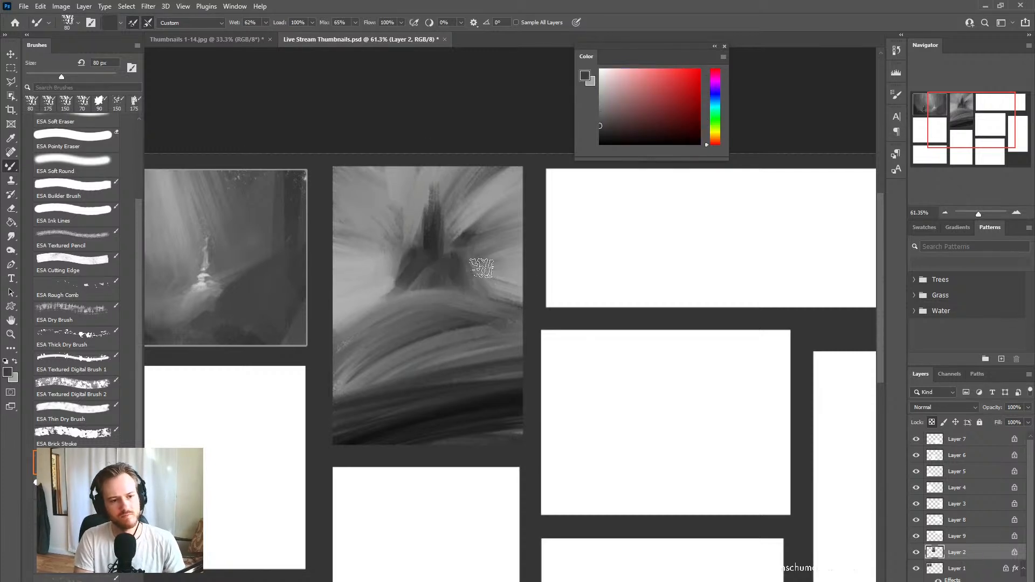
left_click(425, 275, "alt")
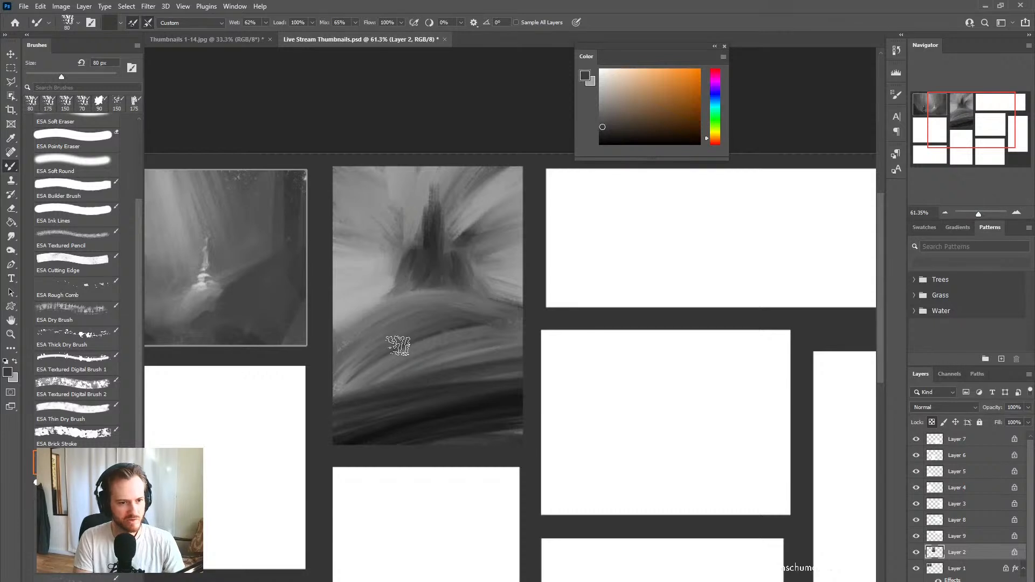
left_click(388, 268, "alt")
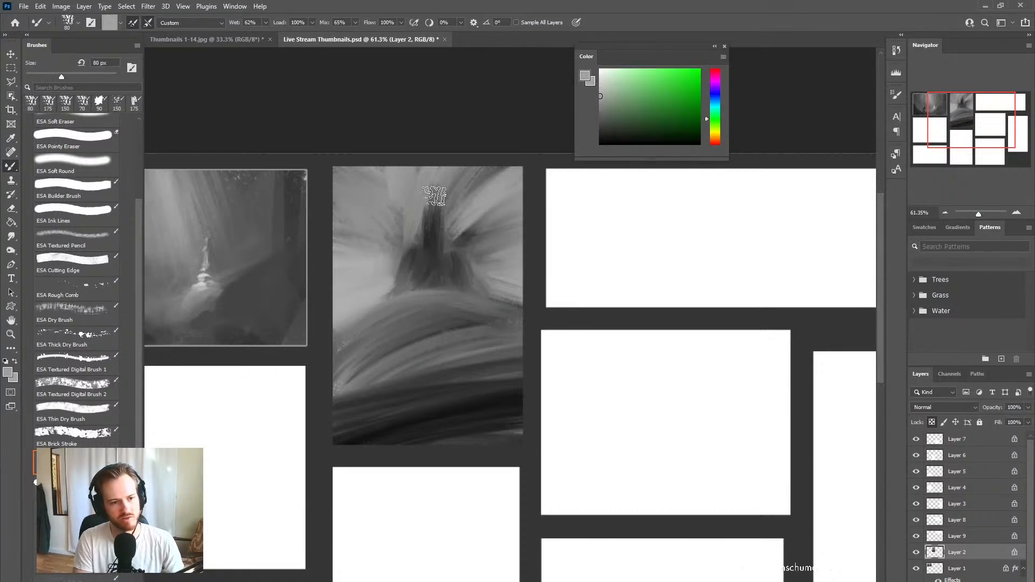
Step: Texture the hill with a dark grey sampled from its lower slope using ESA Dry Brush at 150 px, and undo the last stroke
key("b")
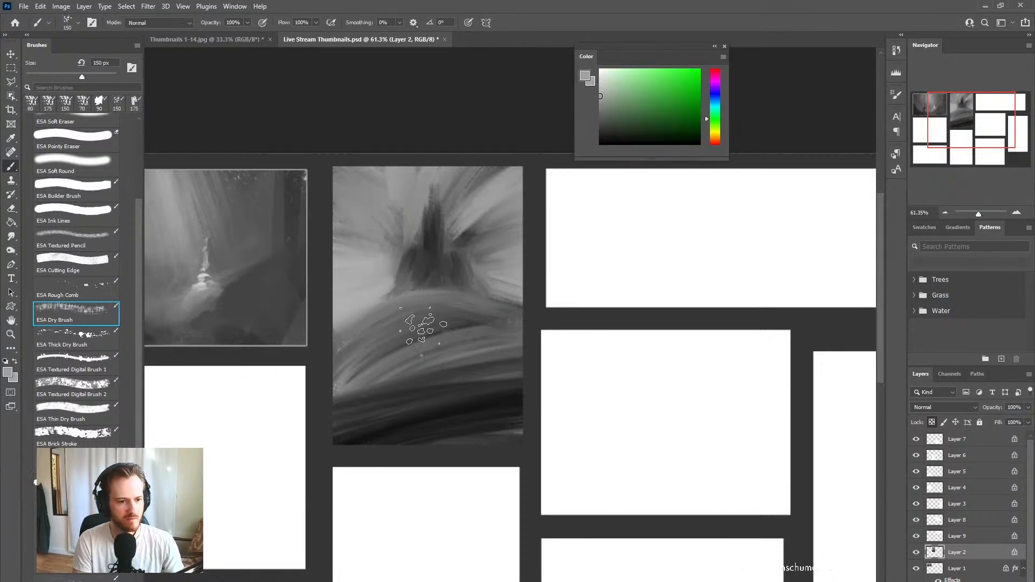
left_click(438, 395, "alt")
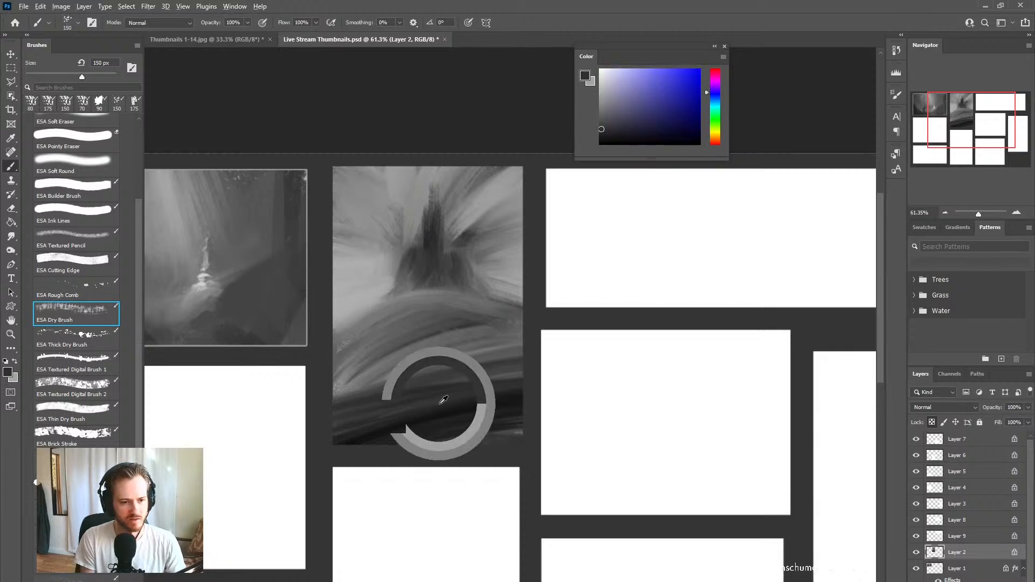
mouse_move(501, 356)
left_mouse_down()
mouse_move(386, 362)
mouse_move(438, 377)
mouse_move(415, 342)
mouse_move(473, 326)
mouse_move(421, 307)
left_mouse_up()
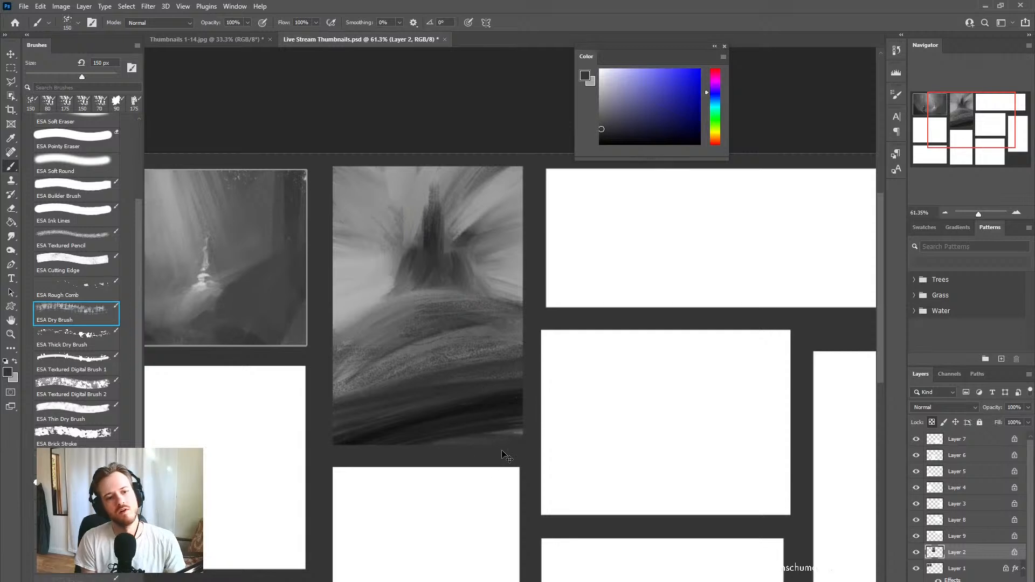
key("ctrl+z")
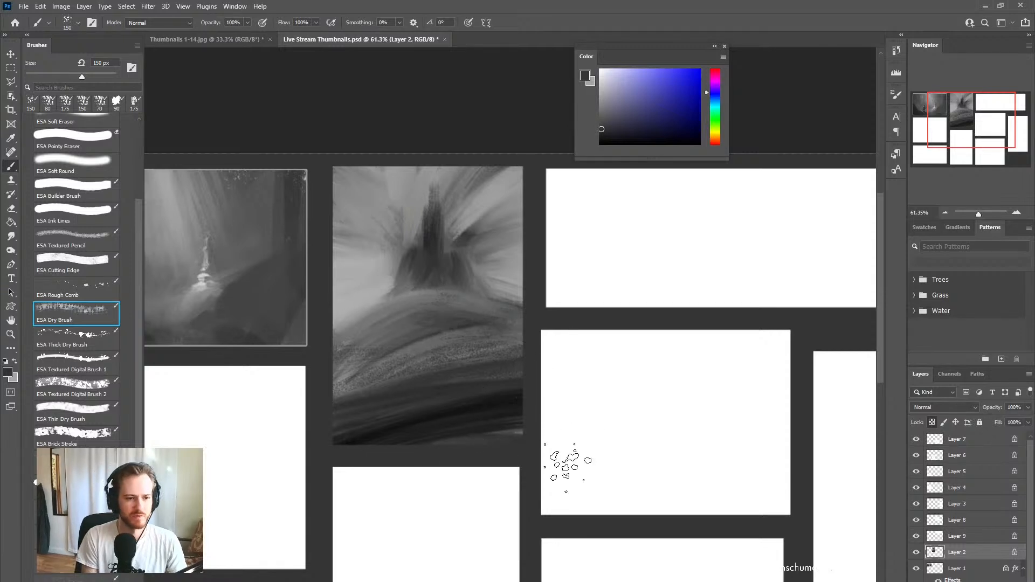
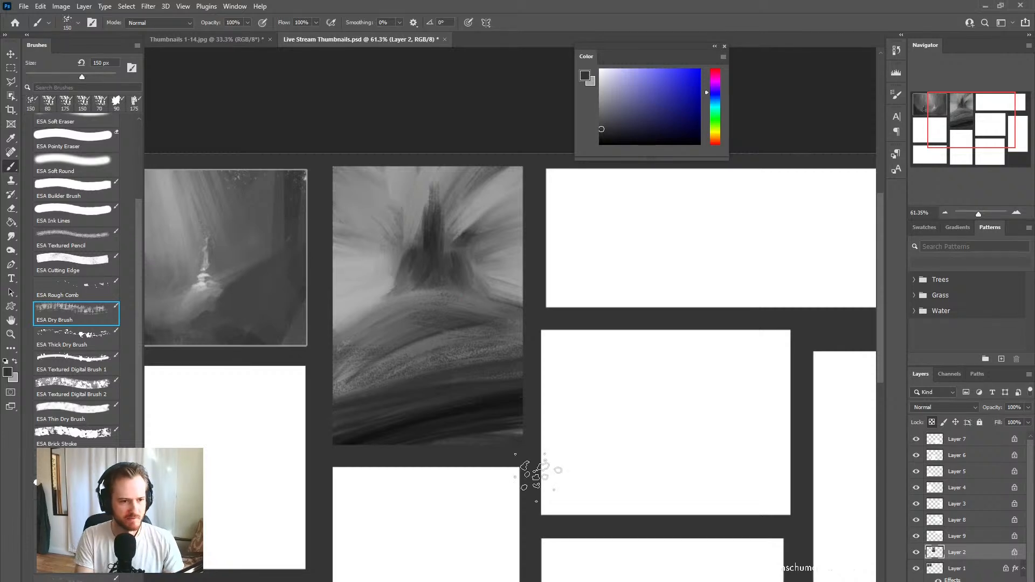
Step: Paint very light grey glow patches on both sides of the tower's base with the Mixer Brush, using up to 70 px
key("shift+b")
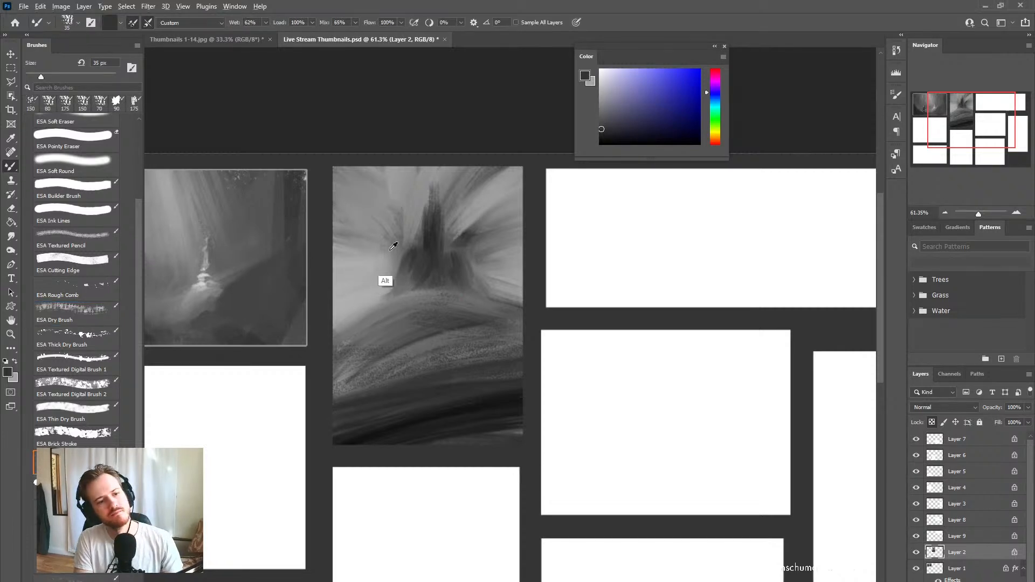
left_click(371, 296, "alt")
key("shift+b")
key("shift+b")
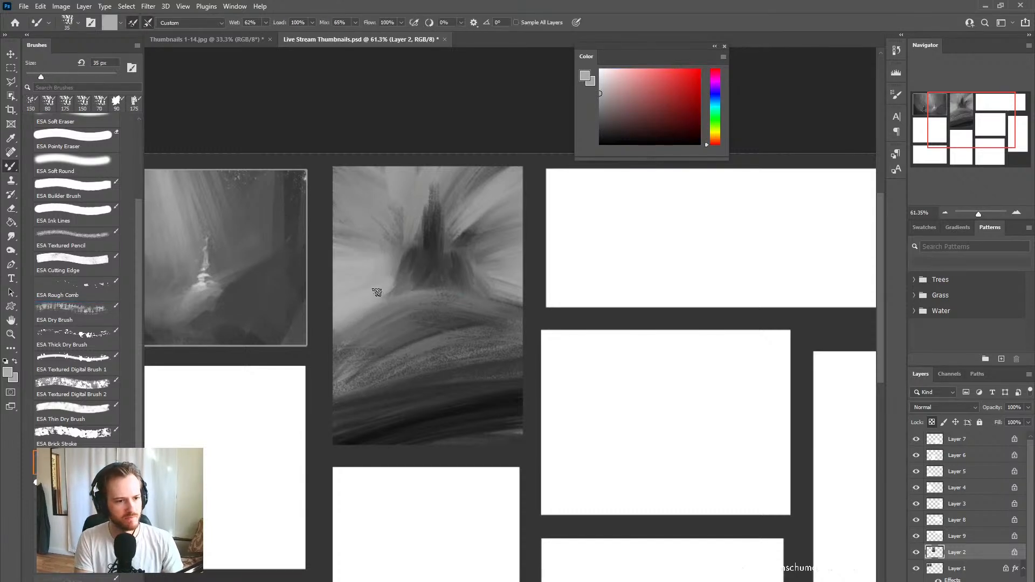
key("bracketleft")
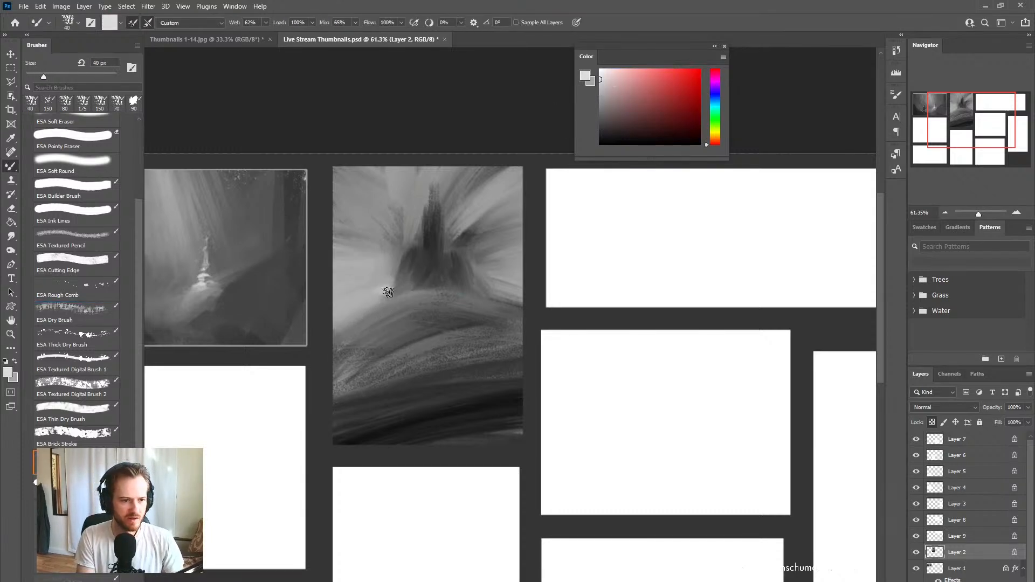
key("bracketright")
key("bracketright")
key("bracketright")
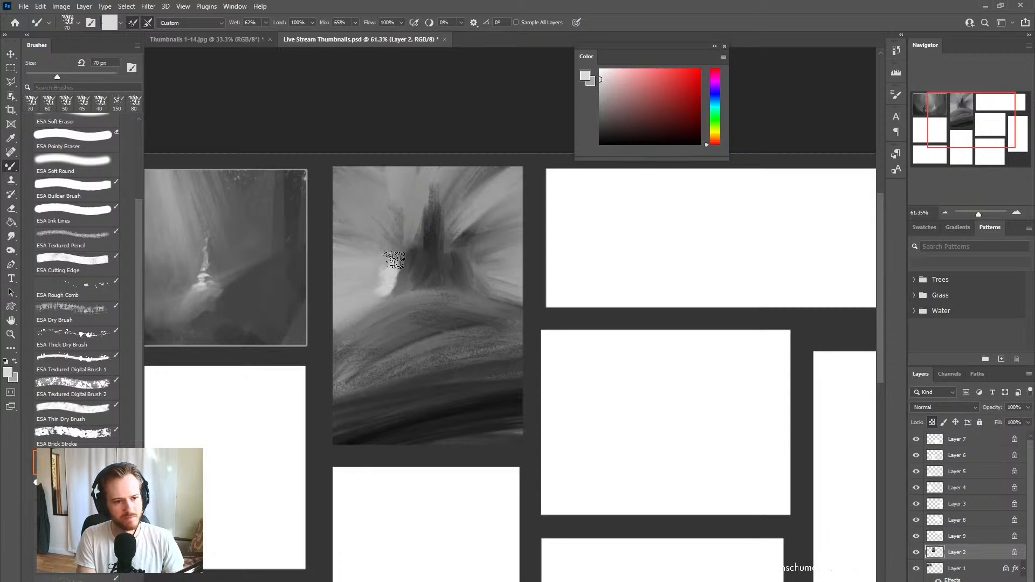
left_click_drag(394, 260, 390, 281)
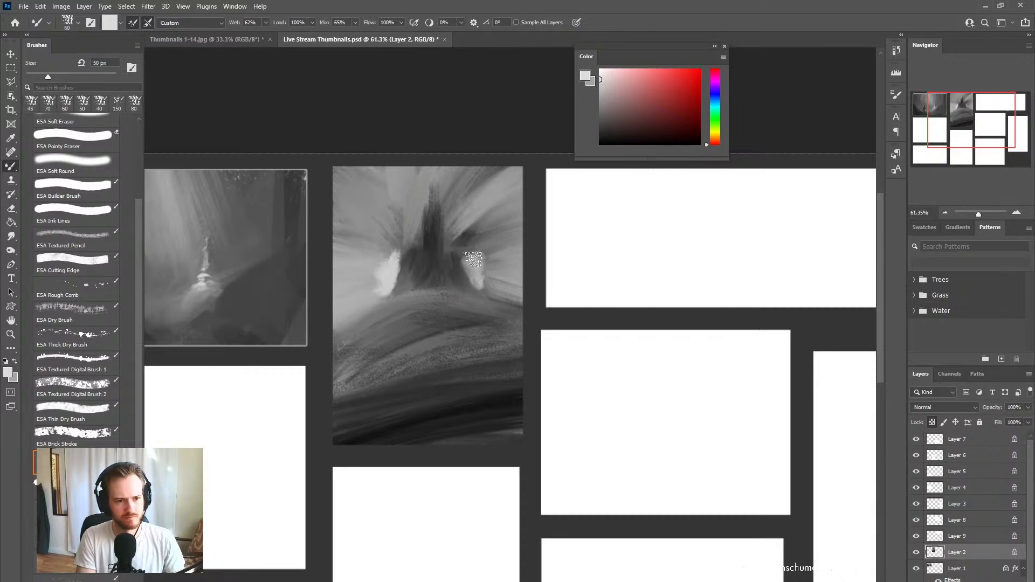
Step: Extend the light glow up the tower's flanks at 80 to 90 px, sharpening its silhouette
key("bracketright")
key("bracketright")
key("bracketright")
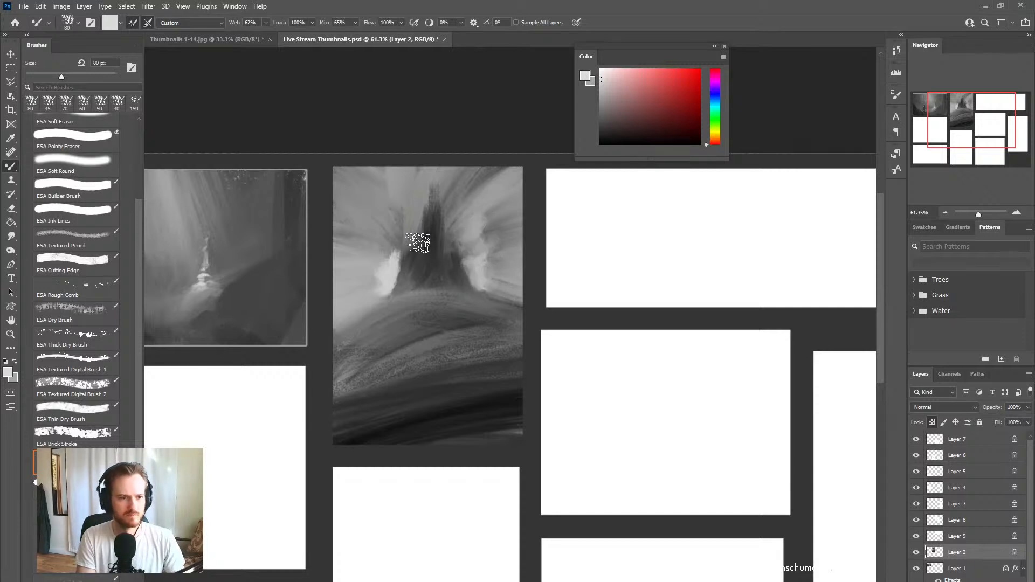
mouse_move(405, 242)
left_mouse_down()
mouse_move(366, 296)
mouse_move(378, 257)
mouse_move(384, 287)
left_mouse_up()
key("bracketright")
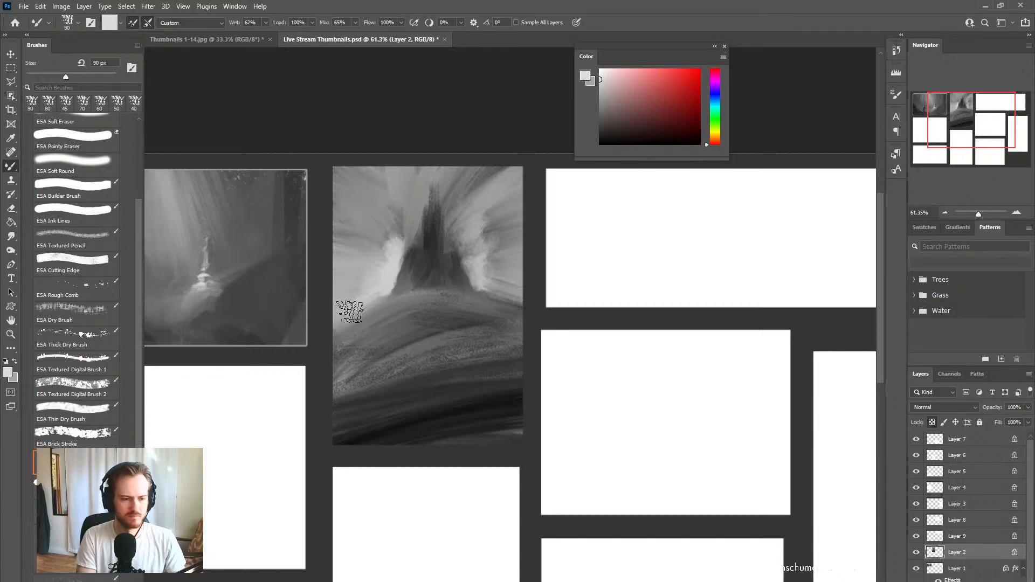
key("bracketleft")
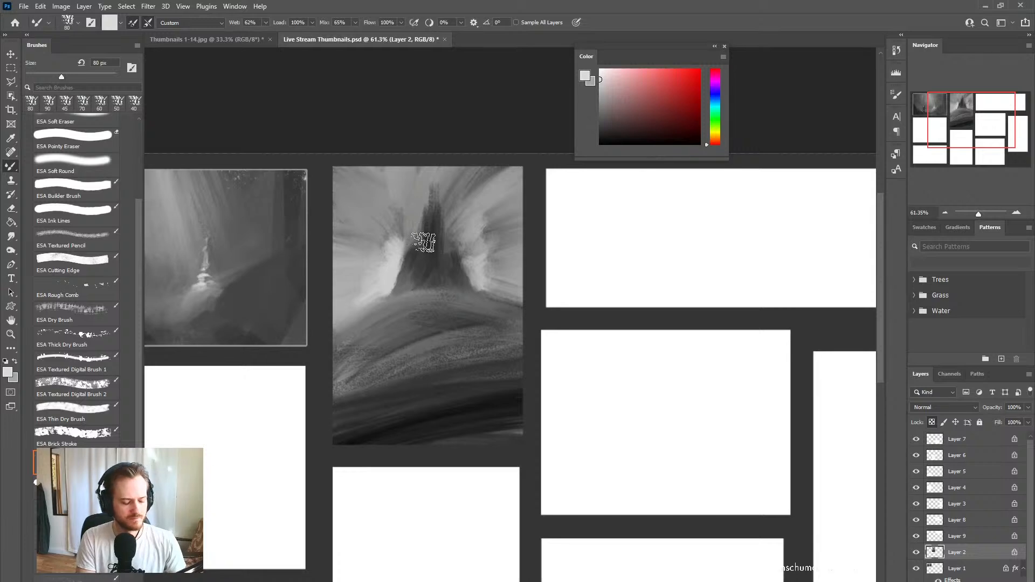
Step: Outline the tower as a pointed, jagged polygonal selection and fill it with sampled dark grey using ESA Dry Brush at 150 px
key("l")
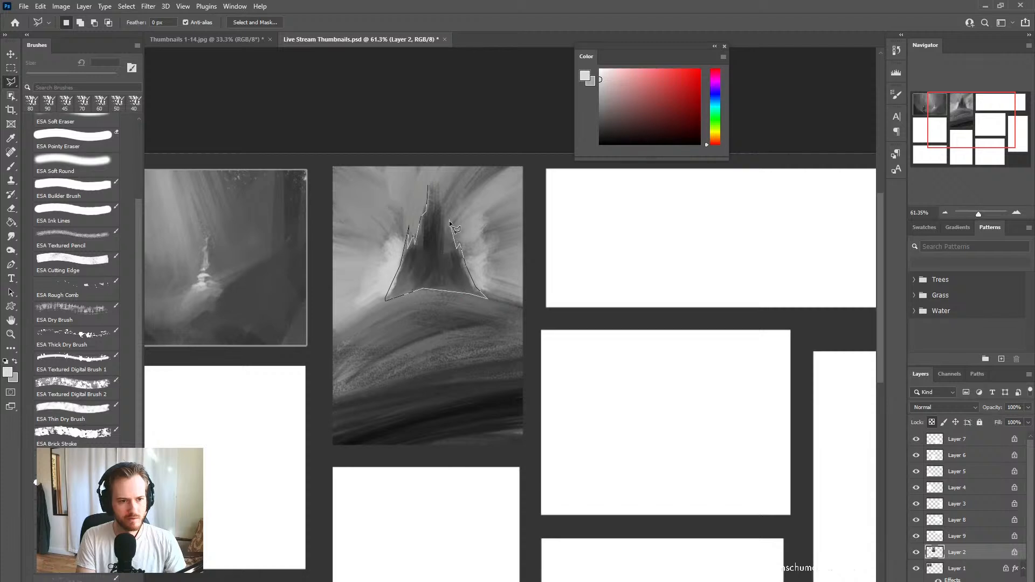
left_click(434, 170)
key("b")
key("alt")
left_click(434, 250, "alt")
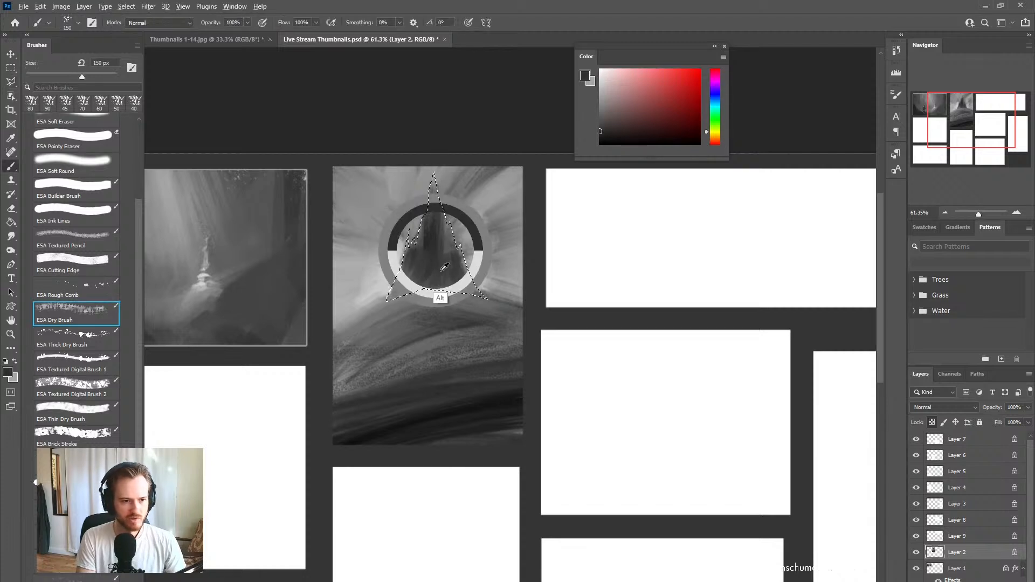
mouse_move(423, 201)
left_mouse_down()
mouse_move(417, 284)
mouse_move(448, 220)
left_mouse_up()
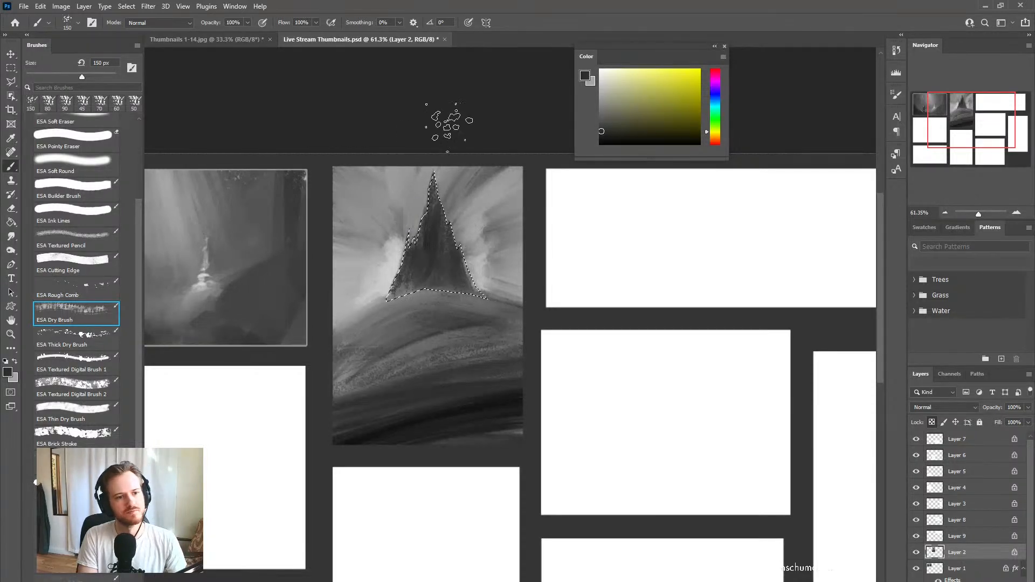
mouse_move(434, 175)
left_mouse_down()
mouse_move(444, 212)
mouse_move(428, 191)
left_mouse_up()
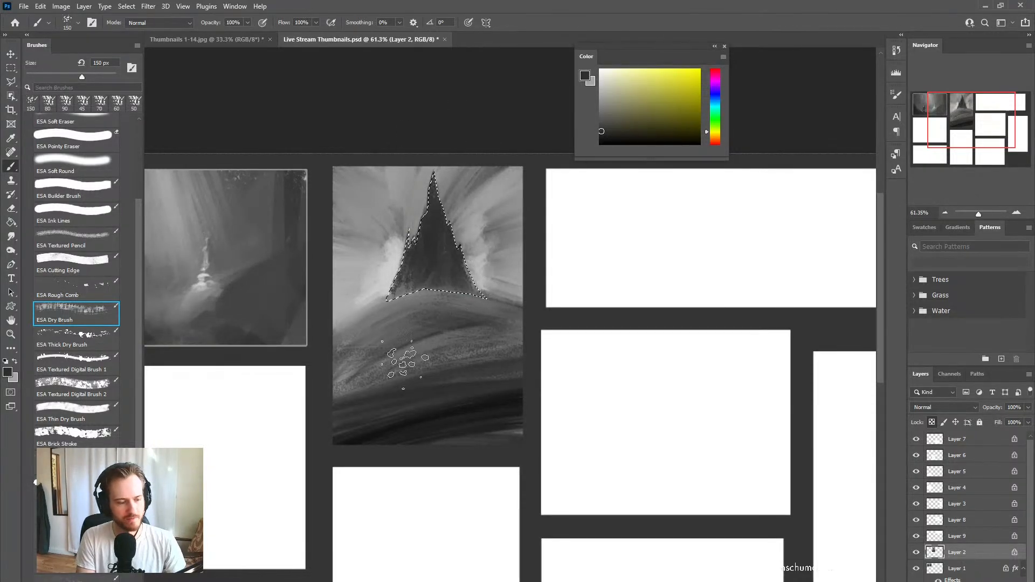
Step: Blend mid grey into the selected tower's base and redarken its left side with the Mixer Brush at 80 px
key("shift+b")
mouse_move(404, 297)
left_mouse_down()
mouse_move(413, 298)
mouse_move(415, 262)
mouse_move(386, 295)
left_mouse_up()
left_click(421, 249, "alt")
mouse_move(428, 232)
left_mouse_down()
mouse_move(419, 280)
mouse_move(409, 275)
mouse_move(392, 294)
left_mouse_up()
mouse_move(461, 296)
left_mouse_down()
mouse_move(454, 275)
mouse_move(450, 314)
mouse_move(467, 257)
mouse_move(429, 226)
mouse_move(429, 277)
left_mouse_up()
mouse_move(397, 311)
left_mouse_down()
mouse_move(391, 246)
mouse_move(384, 306)
mouse_move(422, 220)
left_mouse_up()
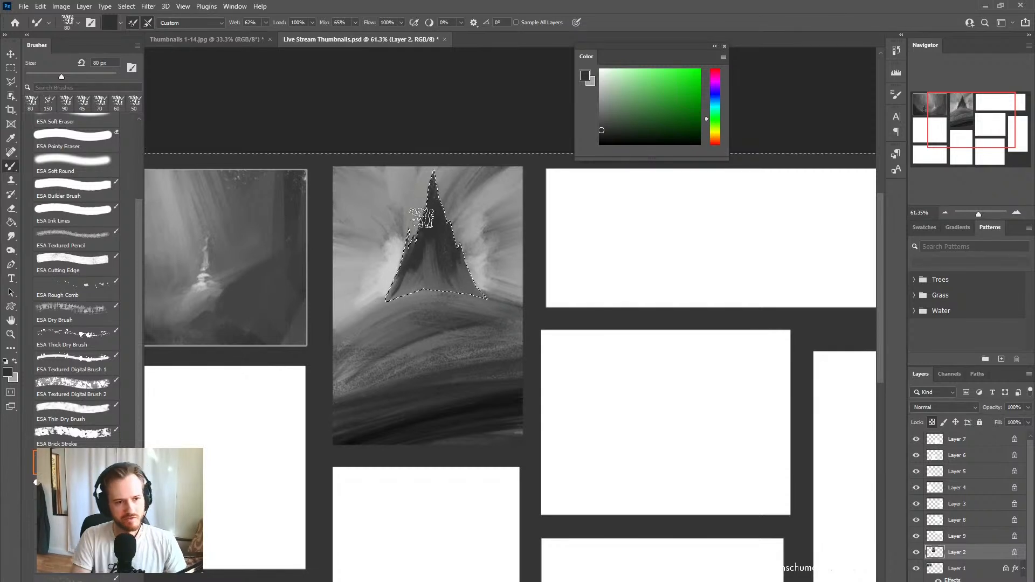
Step: Invert the selection and clean up the sky along the tower's edges with sampled light greys
key("ctrl+shift+i")
left_click(419, 217, "alt")
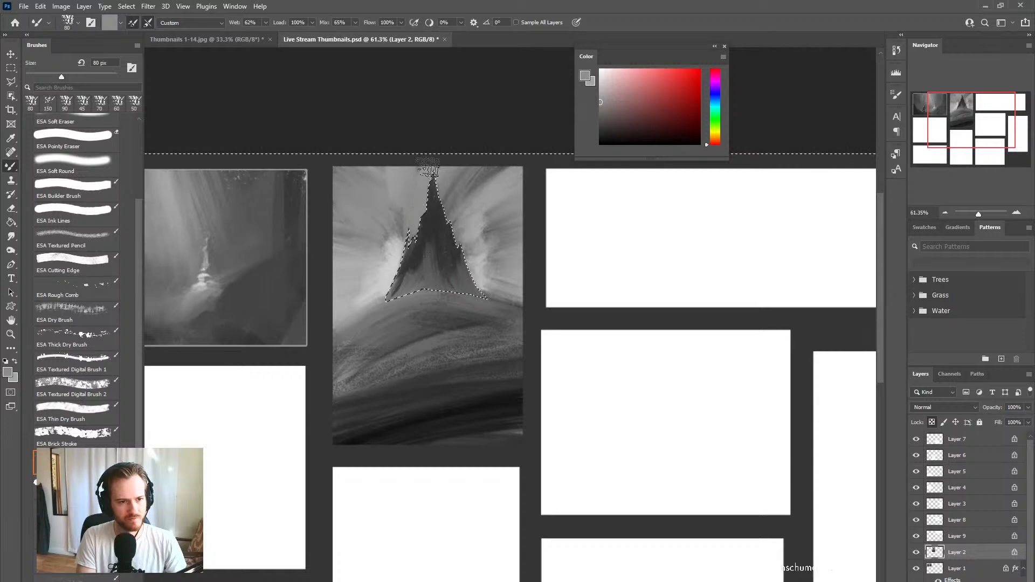
left_click(393, 243, "alt")
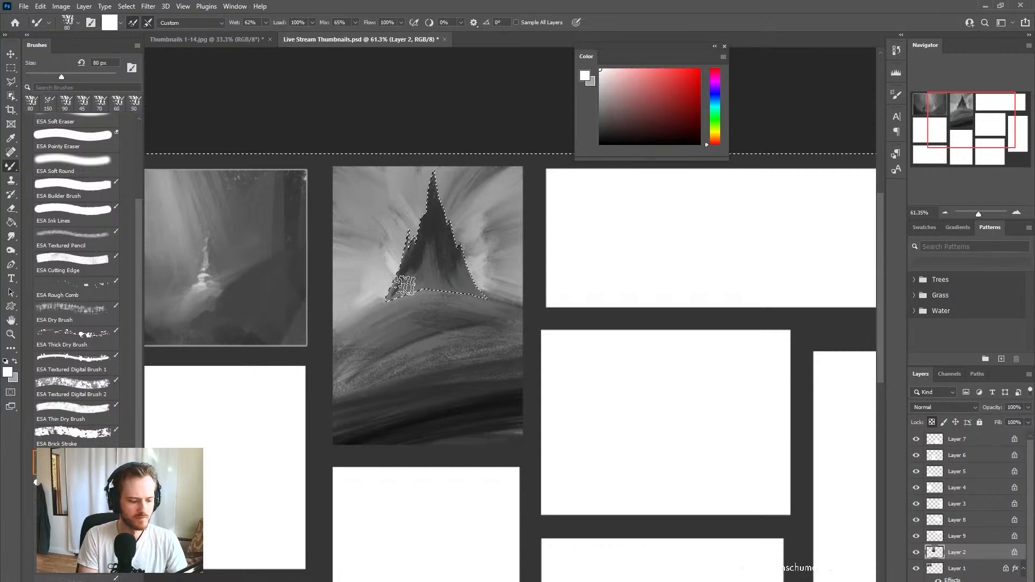
Step: Paint white highlights in the sky behind the tower using ESA Textured Digital Brush 2 at 175 px, and clear the selection
key("shift+b")
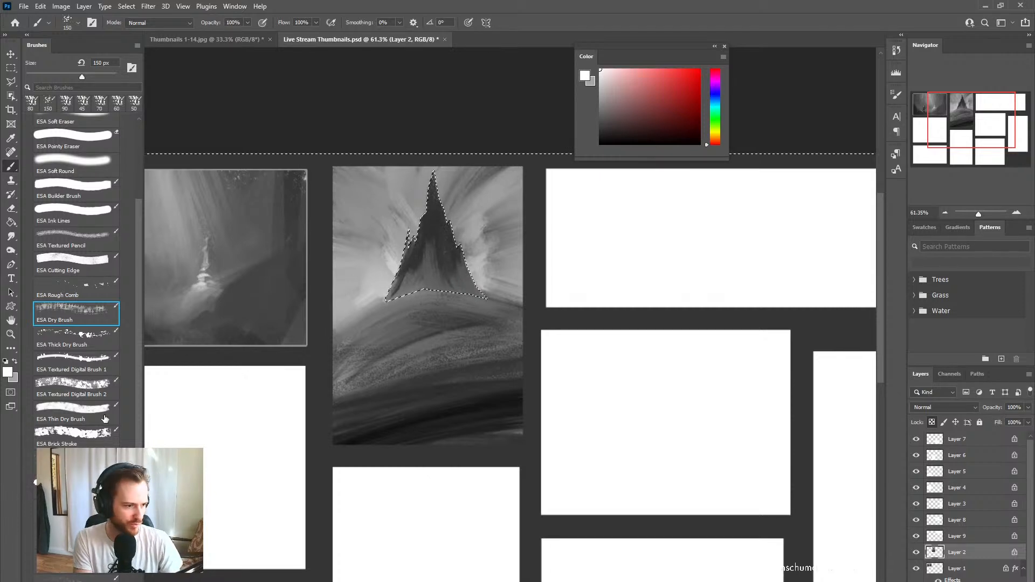
left_click(82, 380)
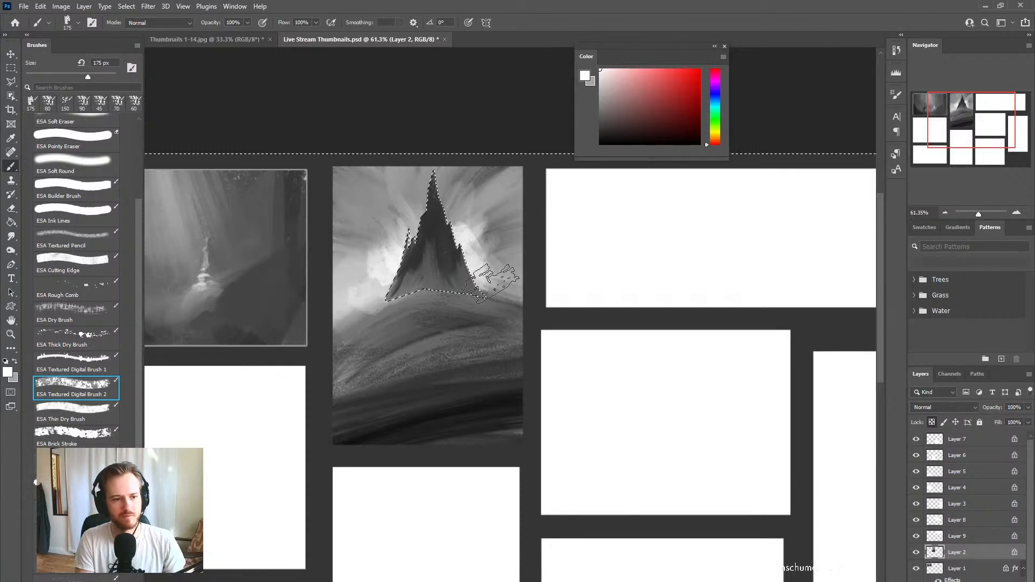
key("ctrl+d")
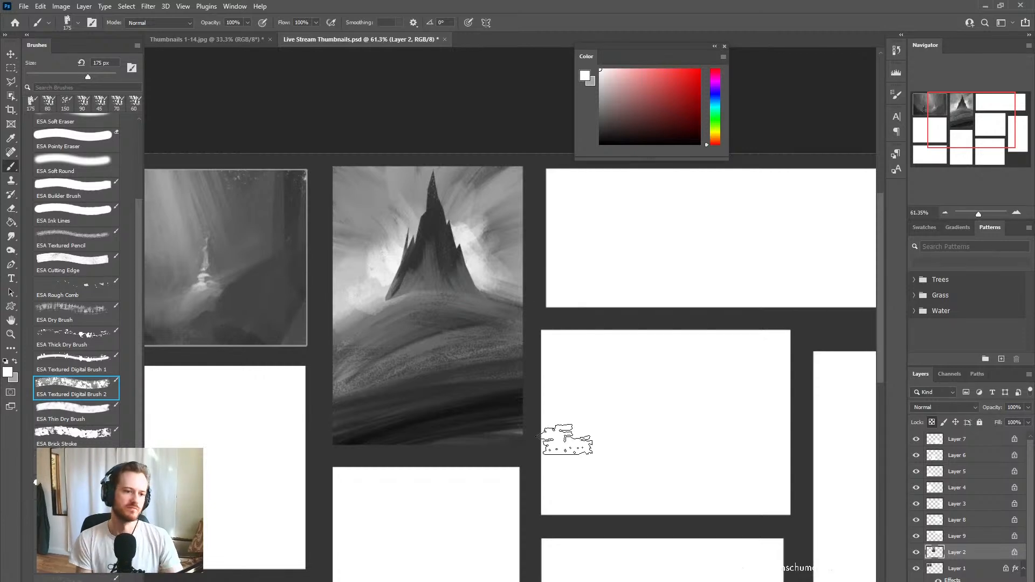
Step: Paint over the tower's lower-left edge and the adjoining hilltop with sampled light and mid greys using ESA Textured Digital Brush 2 at 40 px
key("shift+b")
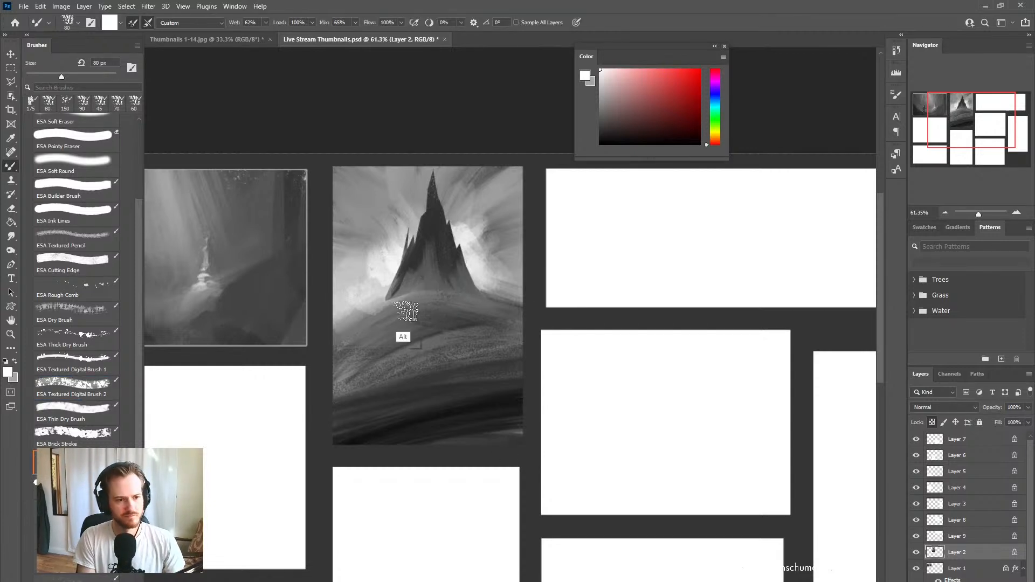
left_click(393, 336, "alt")
key("shift+b")
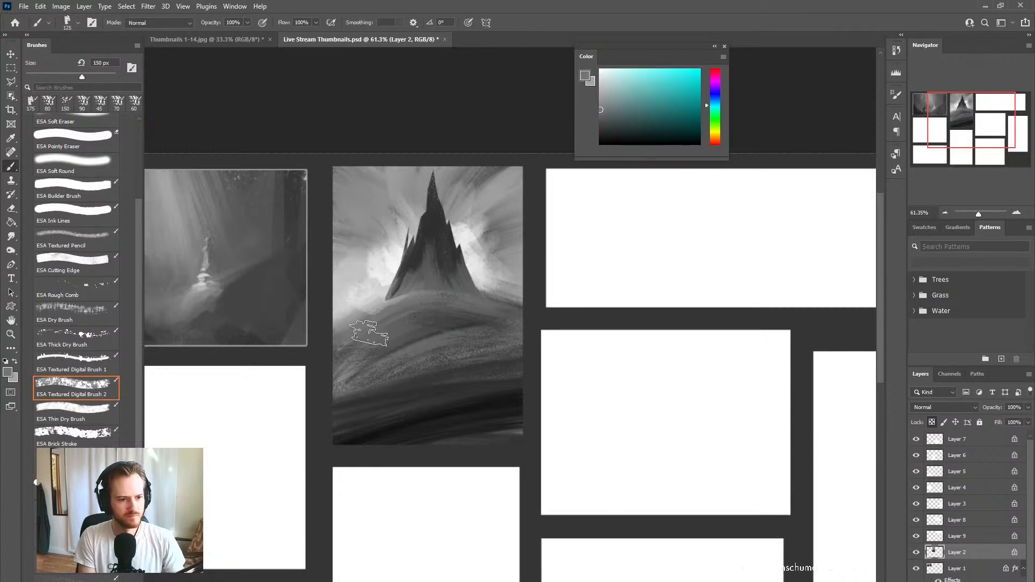
left_click(378, 301, "alt")
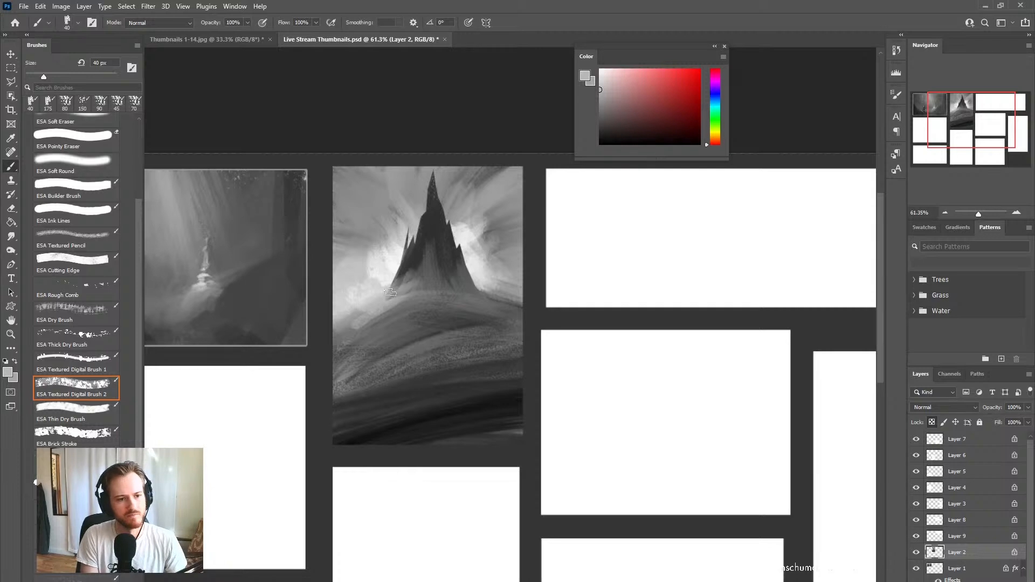
left_click_drag(387, 298, 421, 254)
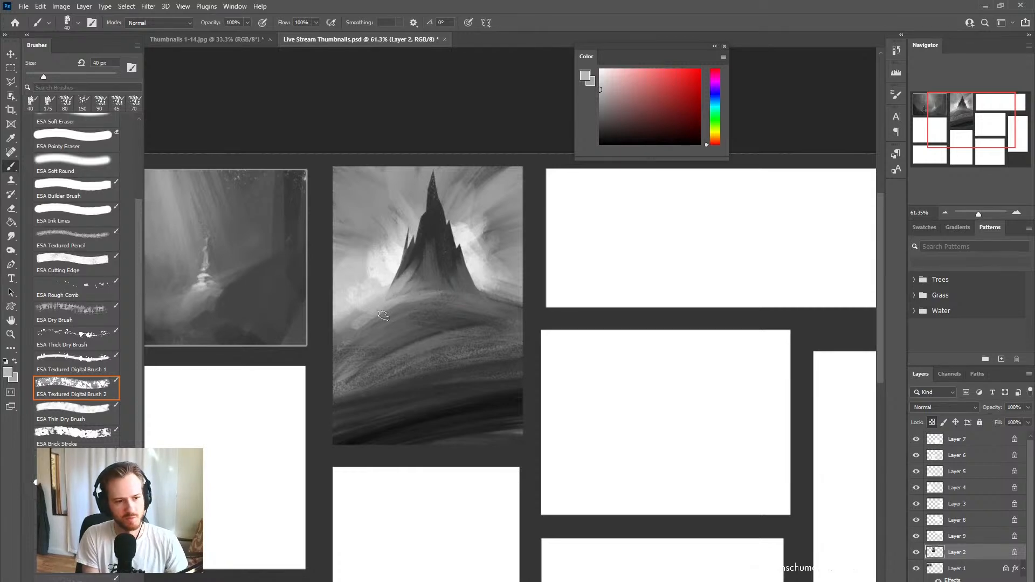
left_click(382, 332, "alt")
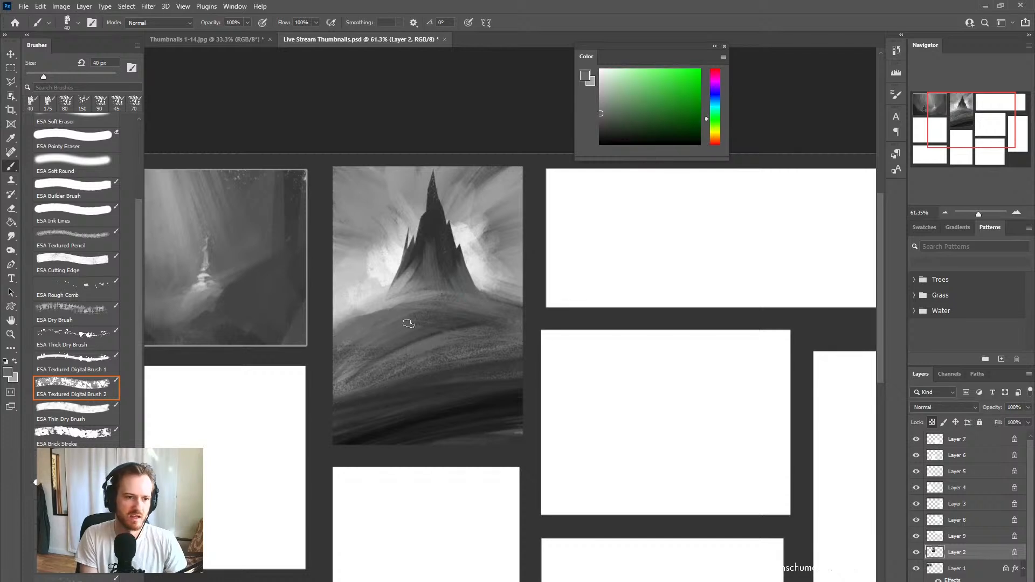
left_click(391, 302, "alt")
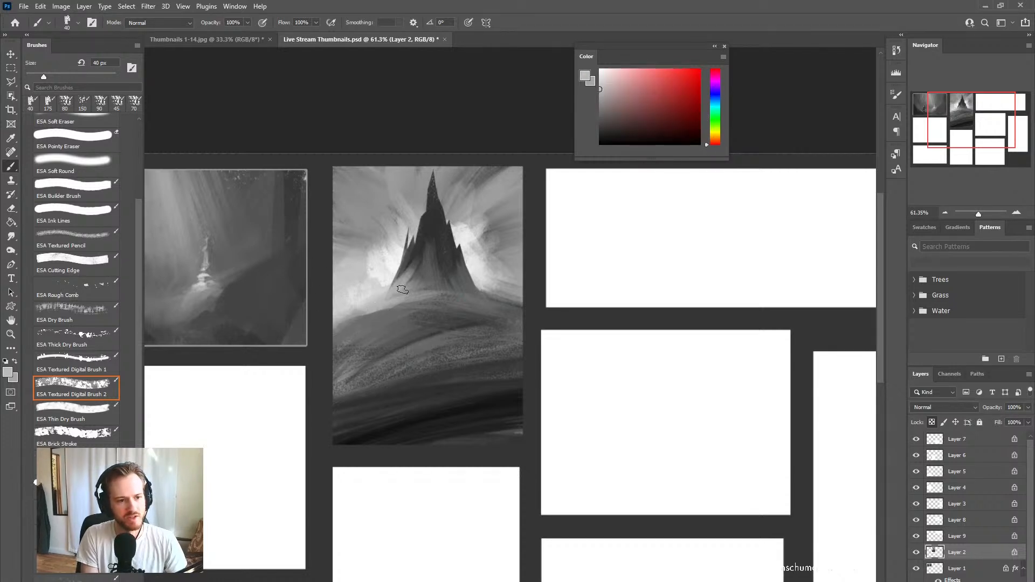
Step: Rework the tower's left foot with sampled dark grey and add light grey mist strokes over it at 40 px
left_click(404, 284, "alt")
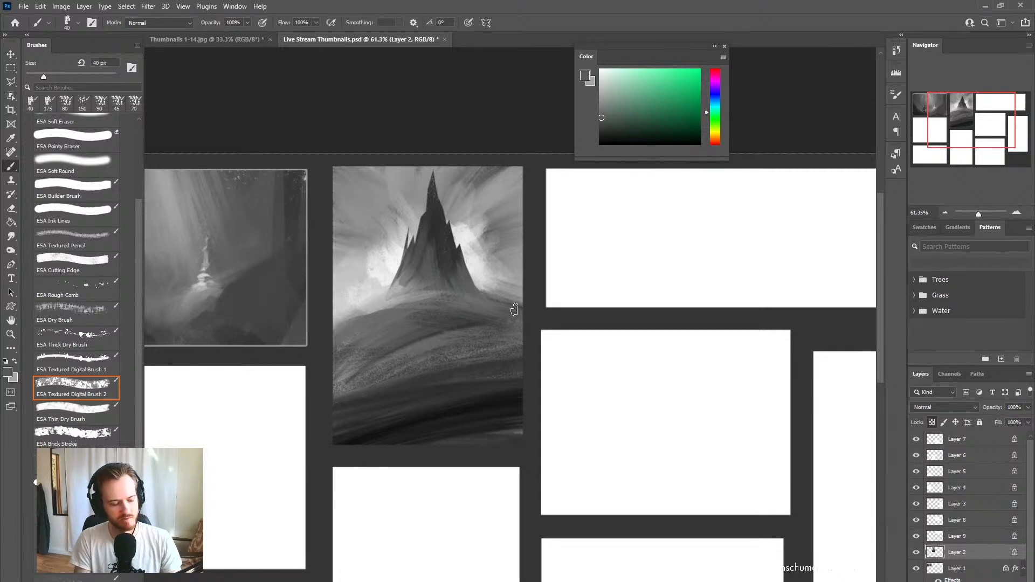
left_click(382, 294, "alt")
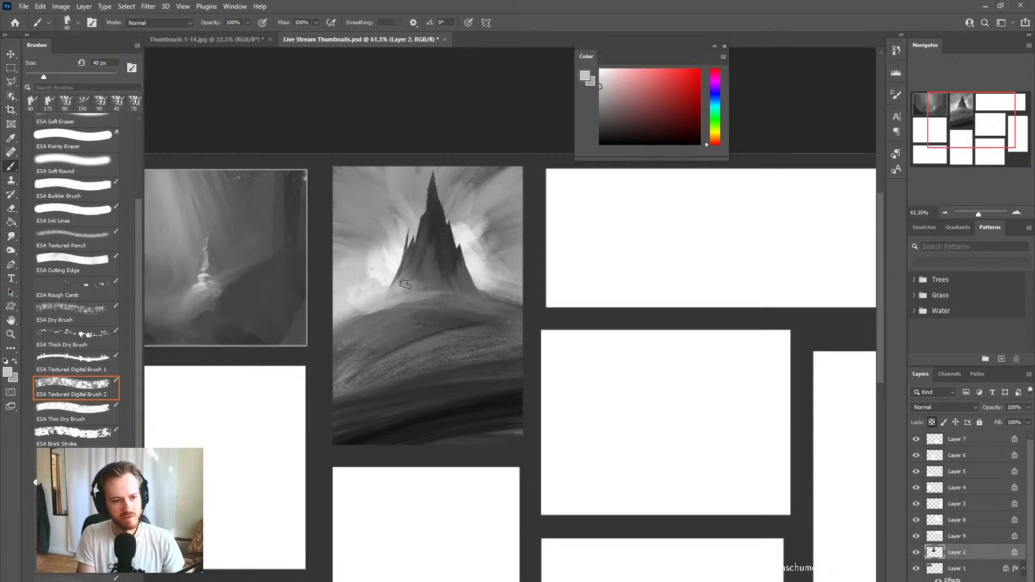
mouse_move(405, 284)
left_mouse_down()
mouse_move(424, 242)
mouse_move(412, 278)
left_mouse_up()
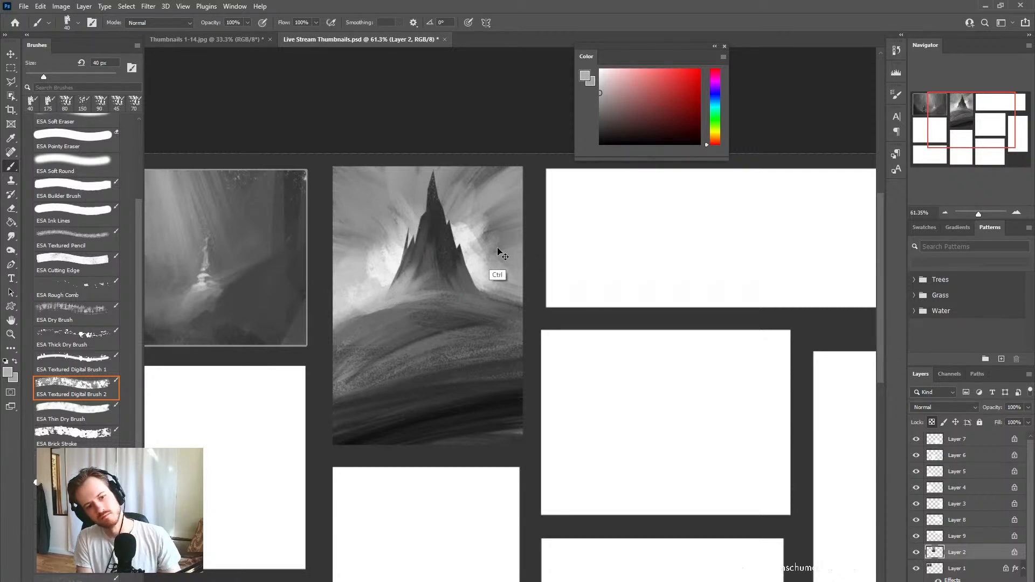
Step: Touch up the tower's base with dark greys sampled from it, and reduce the brush size to 9 px for fine detail
left_click(435, 282, "alt")
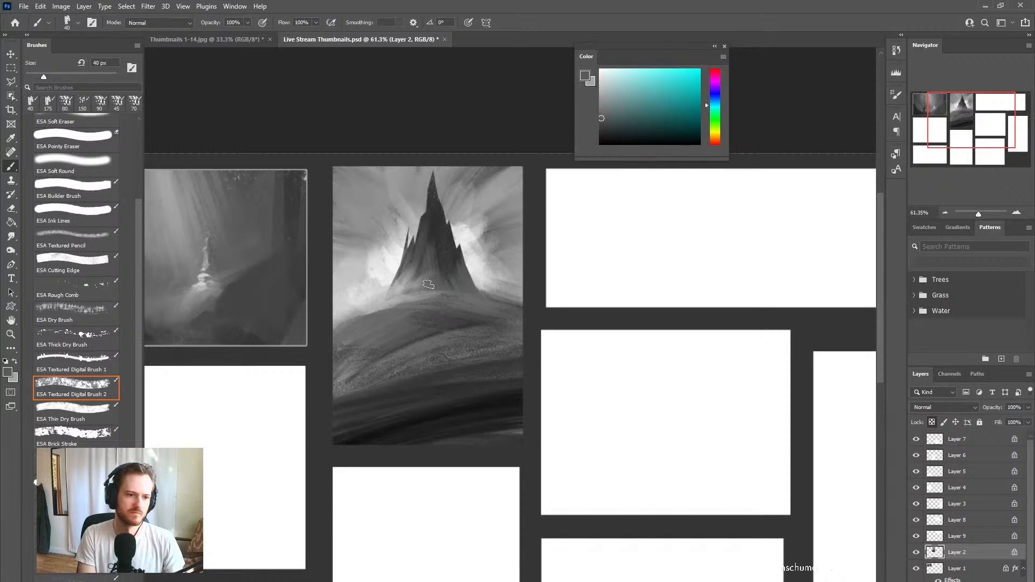
left_click(414, 281, "alt")
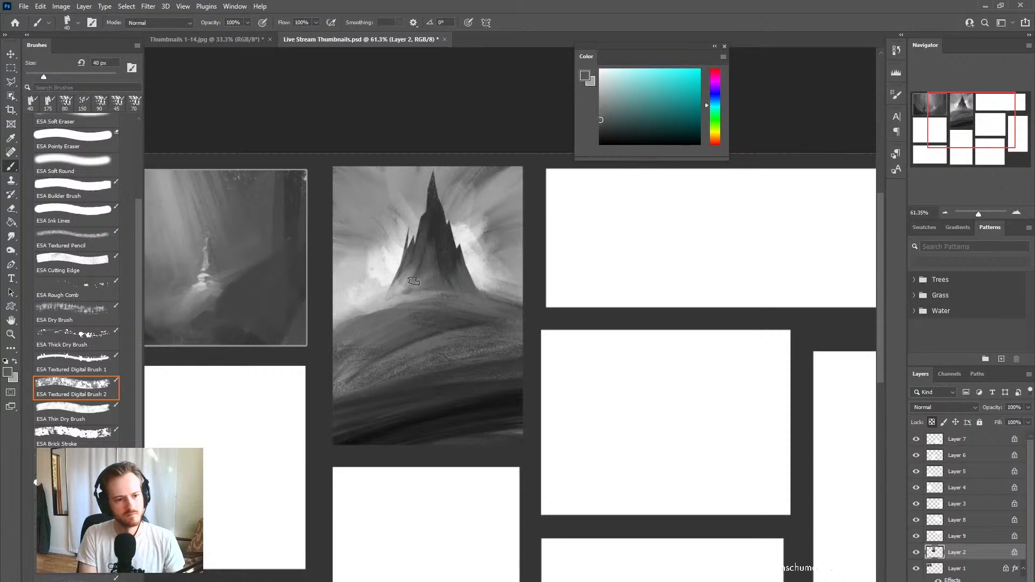
key("bracketleft")
key("bracketleft")
key("bracketleft")
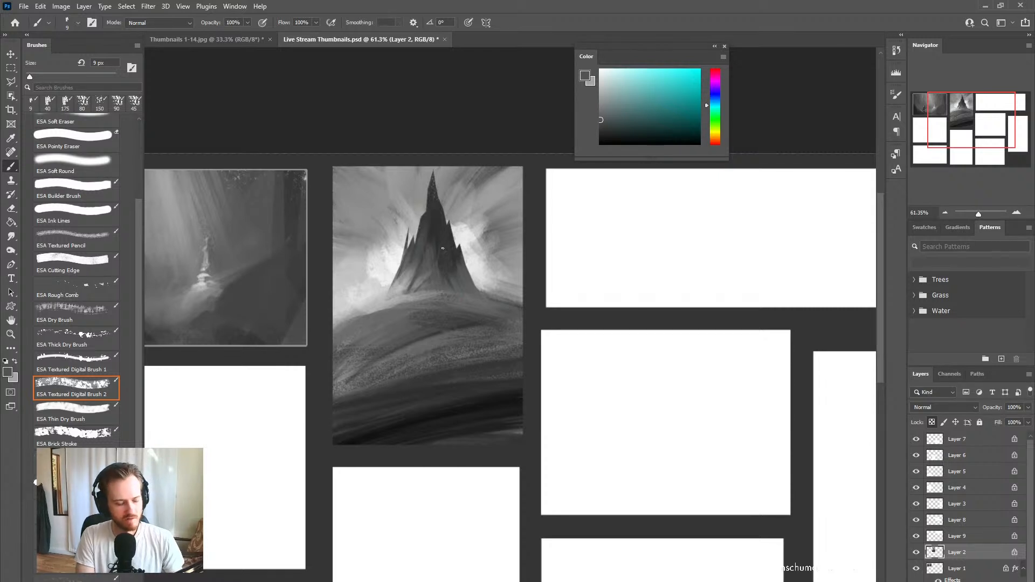
Step: Flip the canvas horizontally and back to check the composition of the mountain spire thumbnail
left_click(430, 226, "alt")
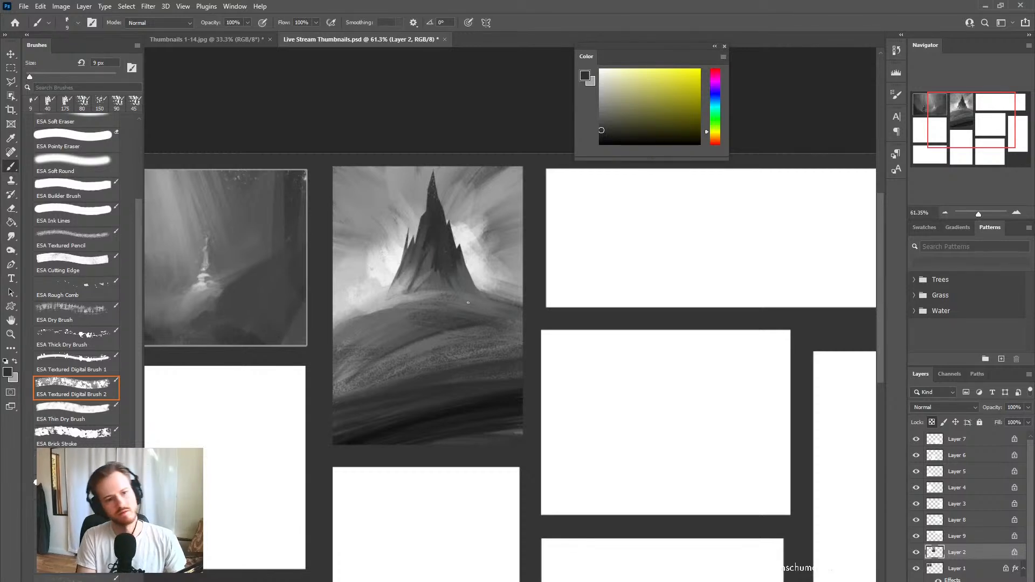
key("ctrl")
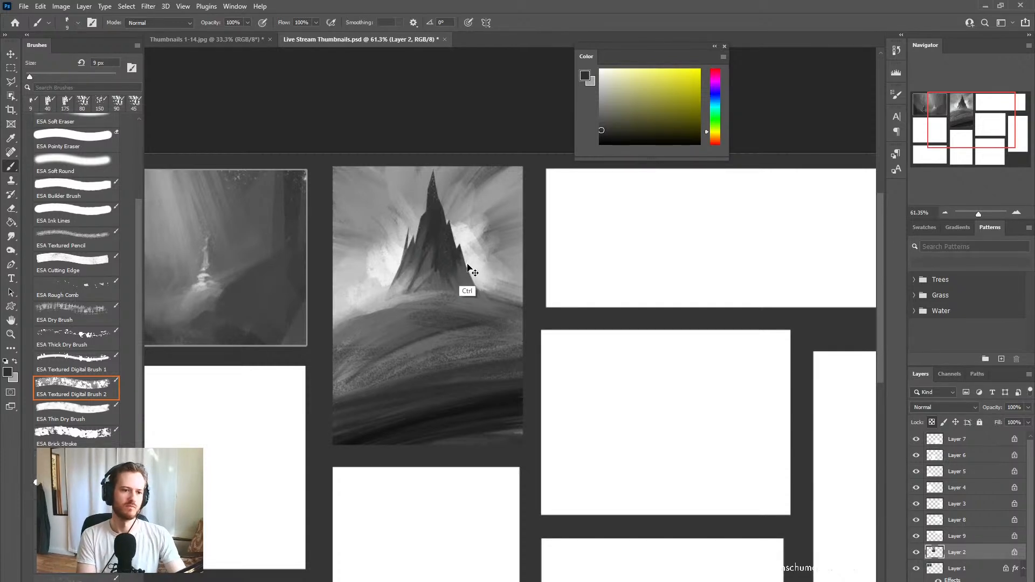
key("ctrl+h")
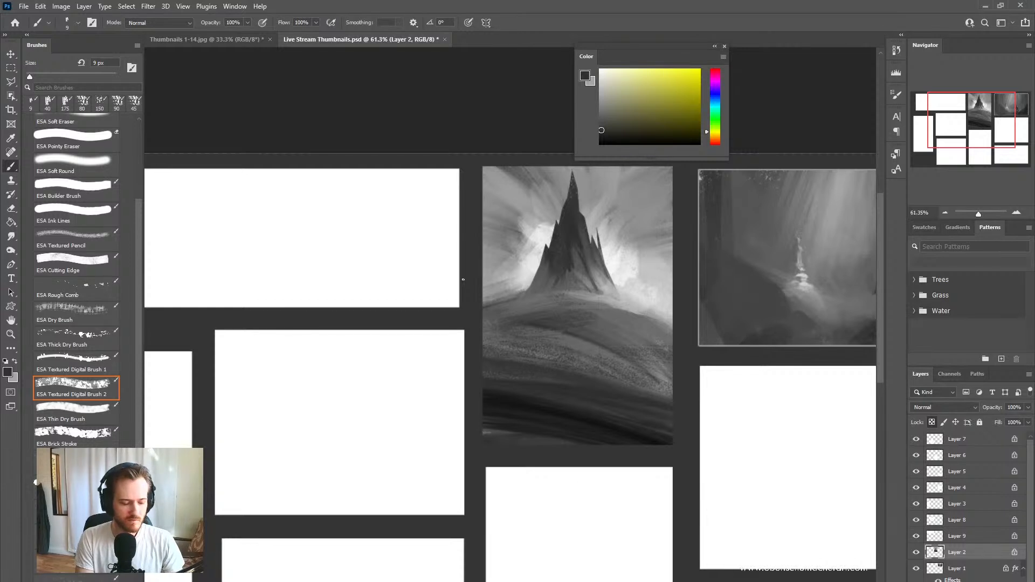
key("ctrl+h")
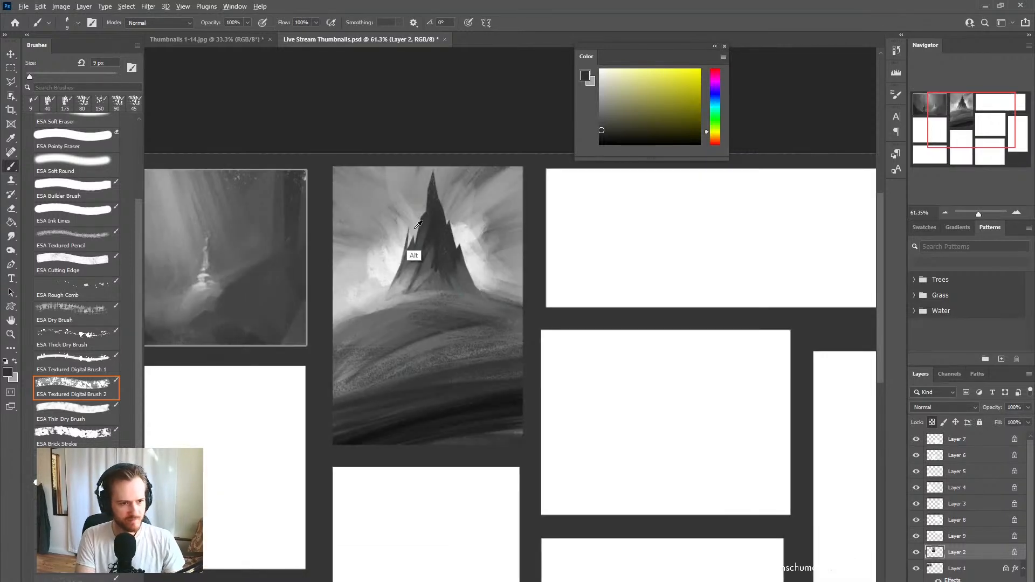
Step: Refine the left silhouette of the dark spire with light tones sampled from the sky beside it
left_click(410, 225, "alt")
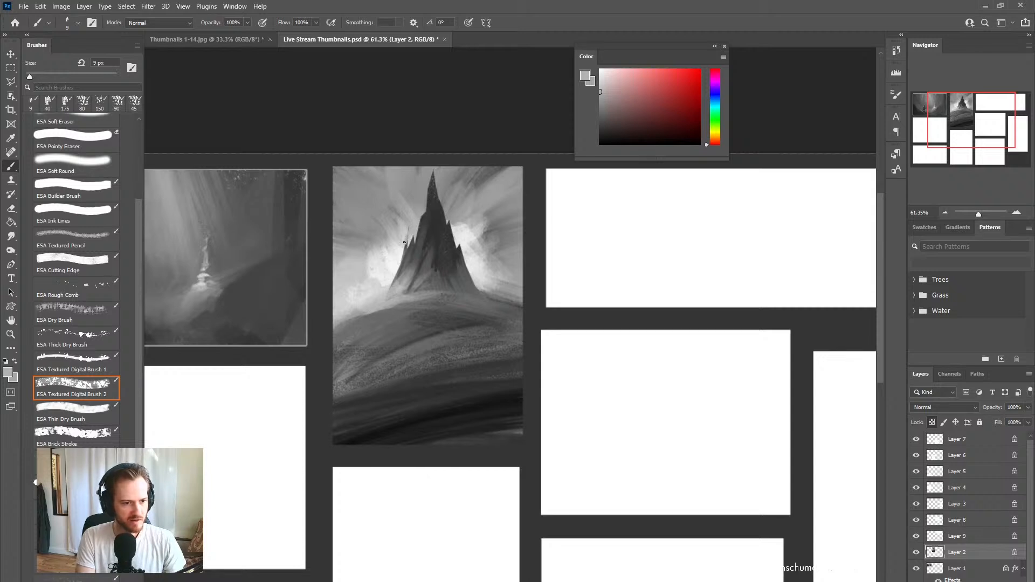
left_click(405, 241, "alt")
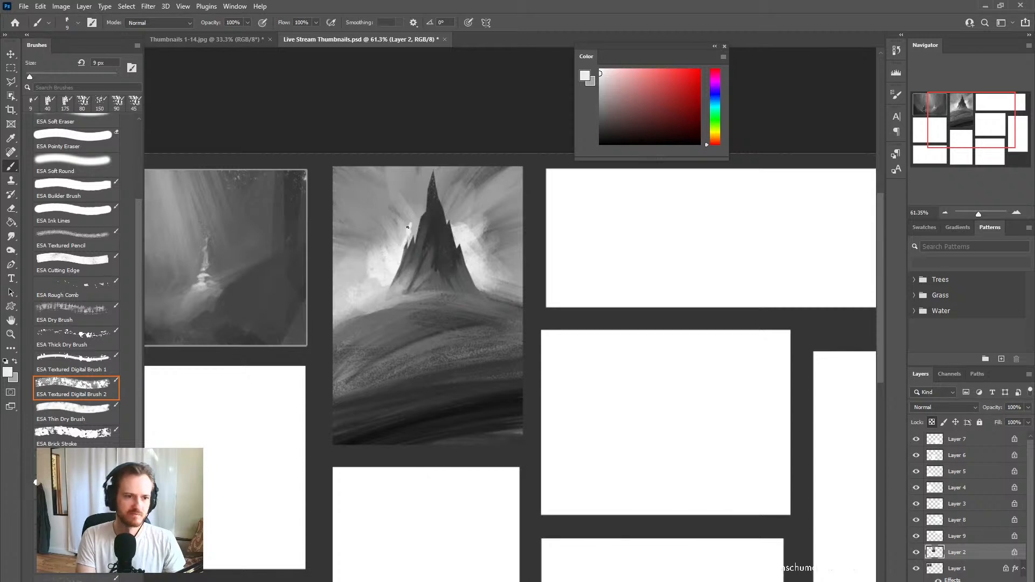
key("ctrl+z")
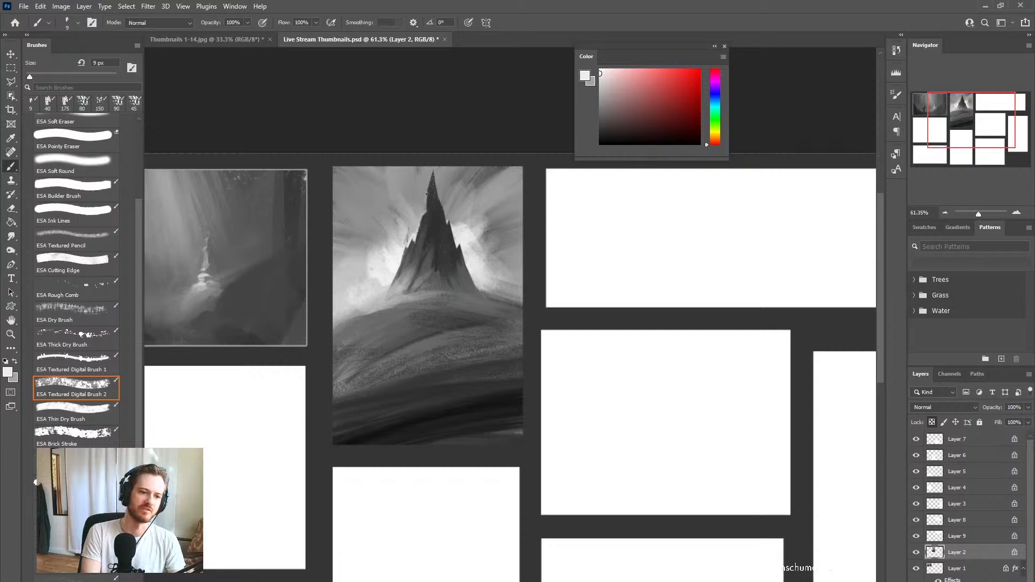
left_click_drag(426, 208, 429, 189)
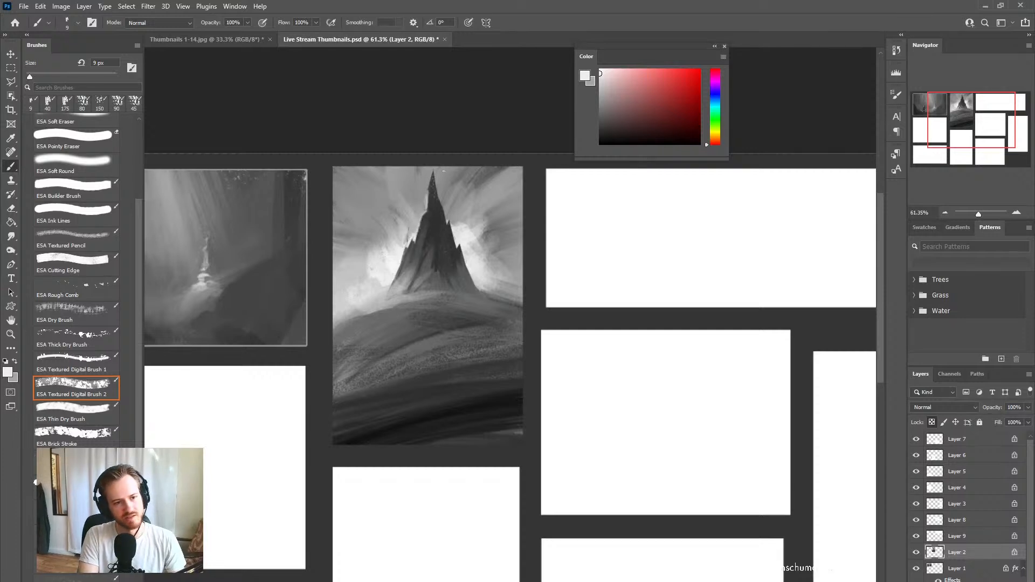
key("ctrl+z")
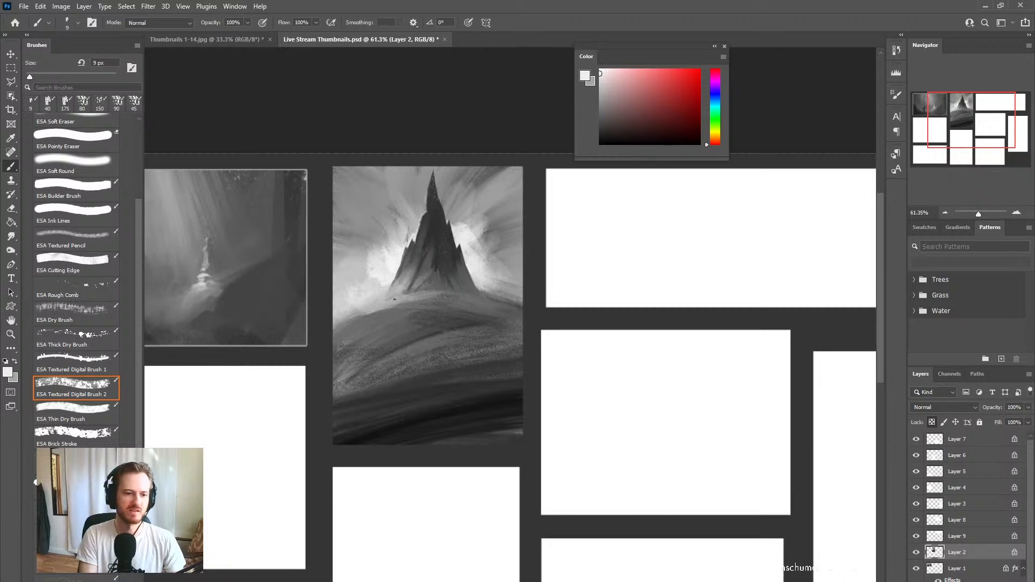
Step: Paint light grey strokes across the hill crest at the spire's base, undoing the last unwanted stroke
left_click(386, 306, "alt")
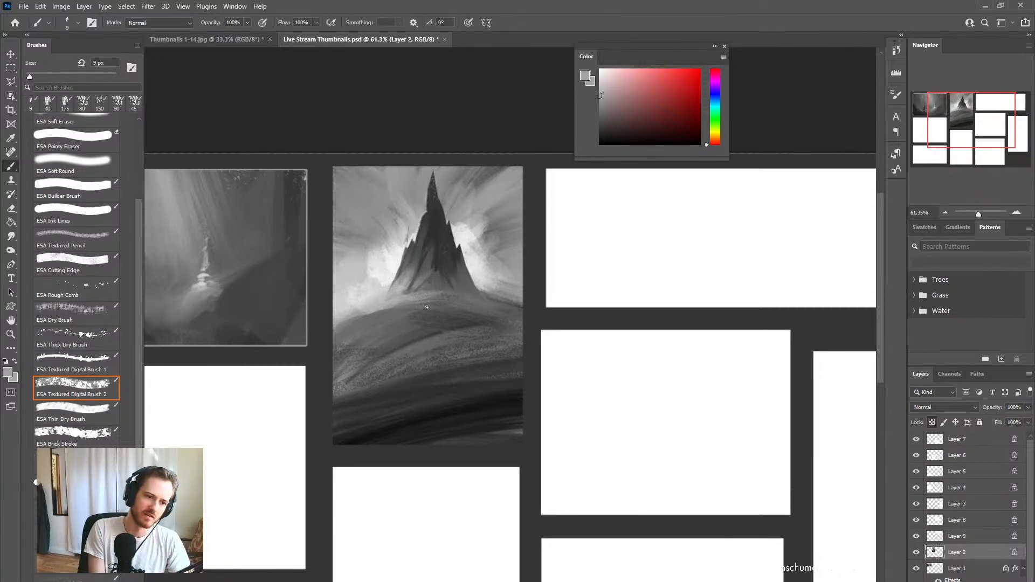
mouse_move(403, 311)
left_mouse_down()
mouse_move(479, 332)
mouse_move(401, 303)
mouse_move(466, 312)
left_mouse_up()
key("ctrl+z")
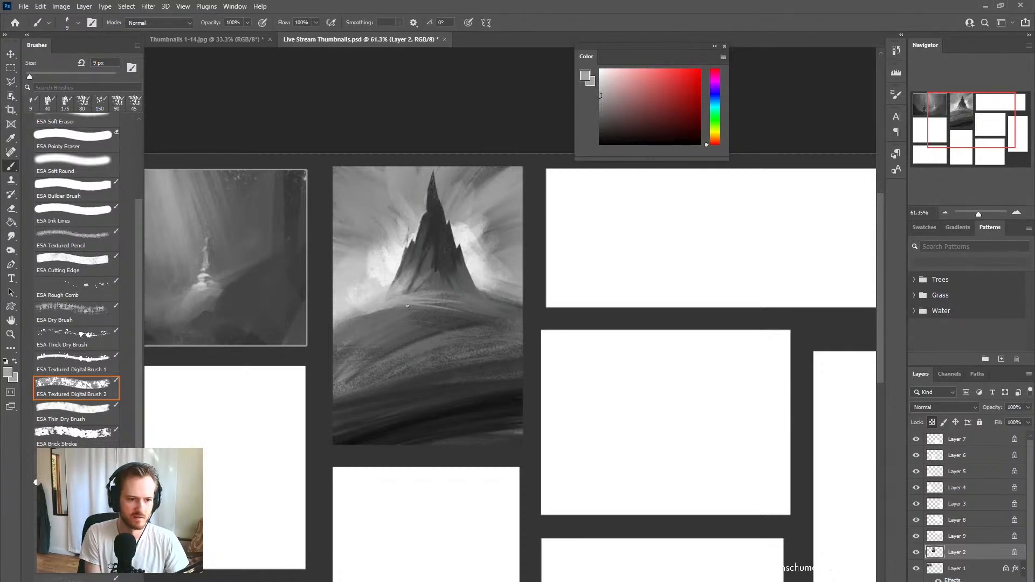
Step: Paint the upper zigzag of a light grey path on the hillside with the textured brush at 20 px
key("]")
key("]")
key("]")
left_click_drag(484, 318, 380, 347)
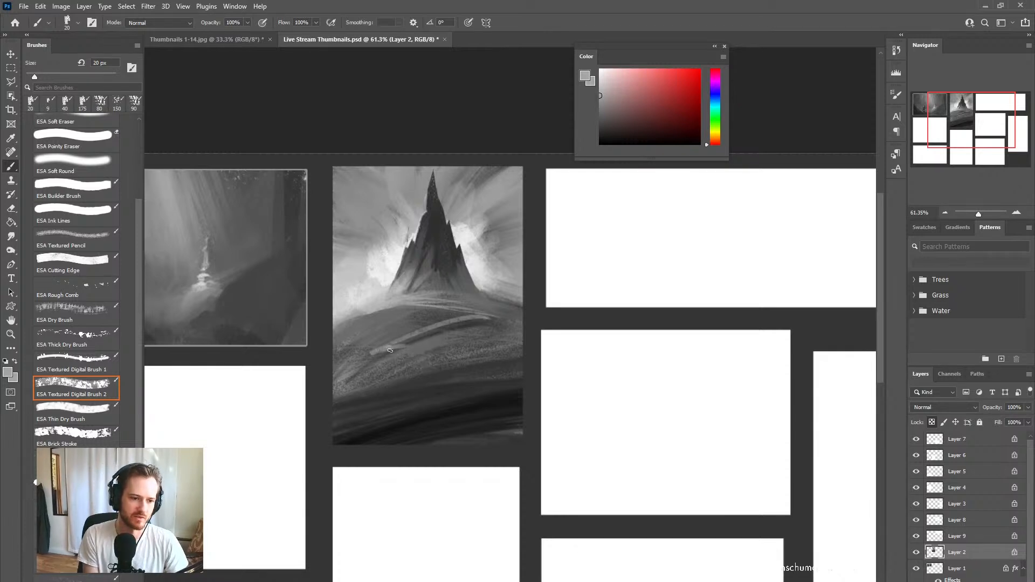
left_click_drag(389, 350, 430, 352)
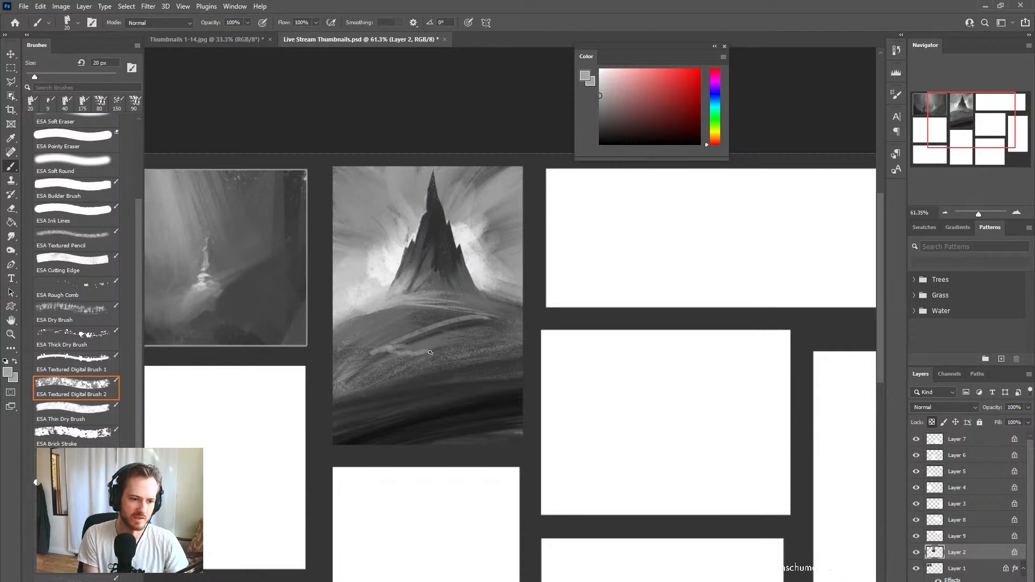
Step: Trim the left bend of the zigzag path with a dark grey sampled from the hillside
left_click(401, 345, "alt")
left_click(417, 337, "alt")
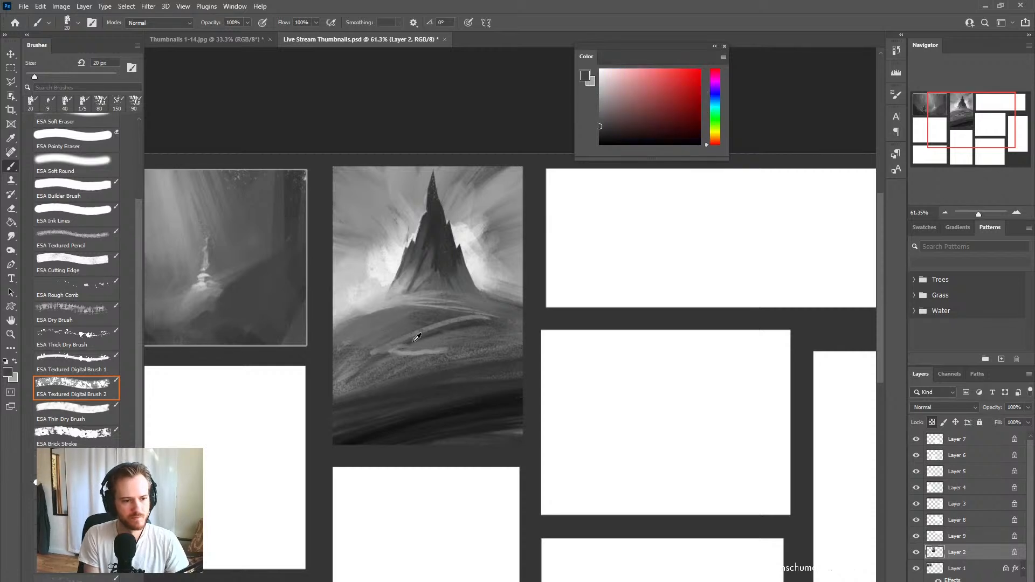
mouse_move(370, 351)
left_mouse_down()
mouse_move(461, 317)
mouse_move(375, 350)
mouse_move(398, 353)
left_mouse_up()
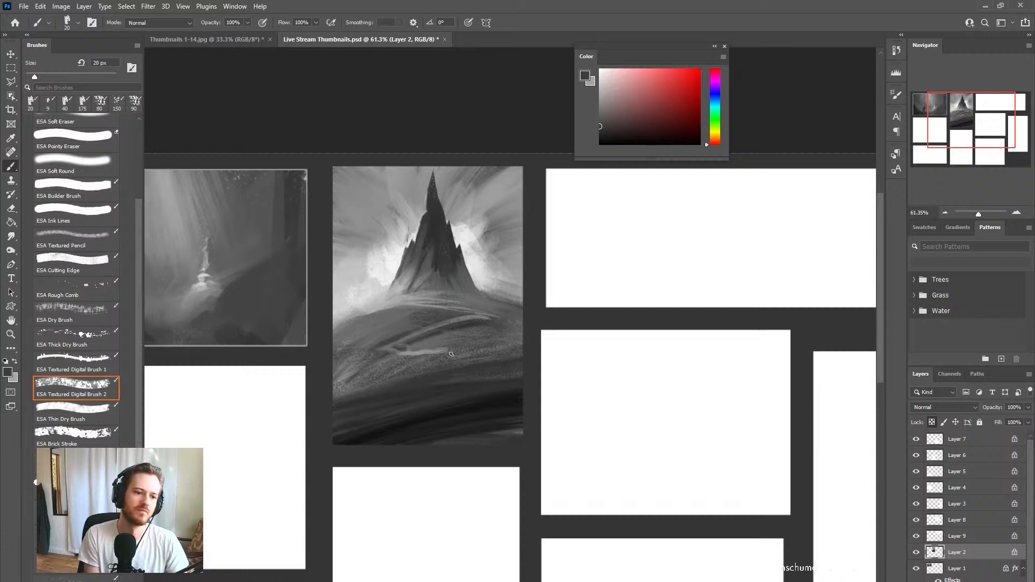
Step: Extend the path's middle section towards the thumbnail's right side and rework its edges with greys sampled from the hill
left_click(428, 378, "alt")
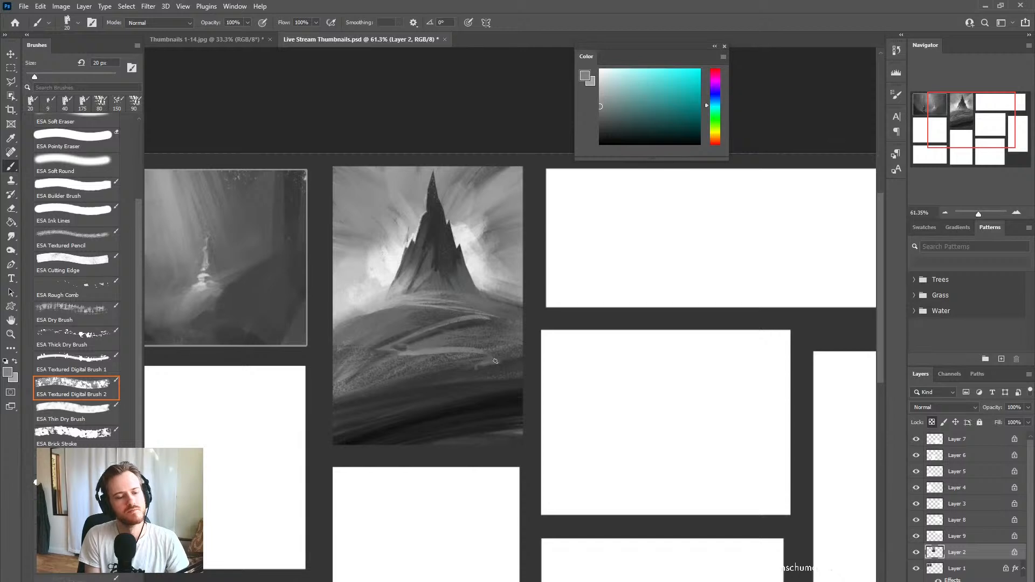
left_click(474, 359, "alt")
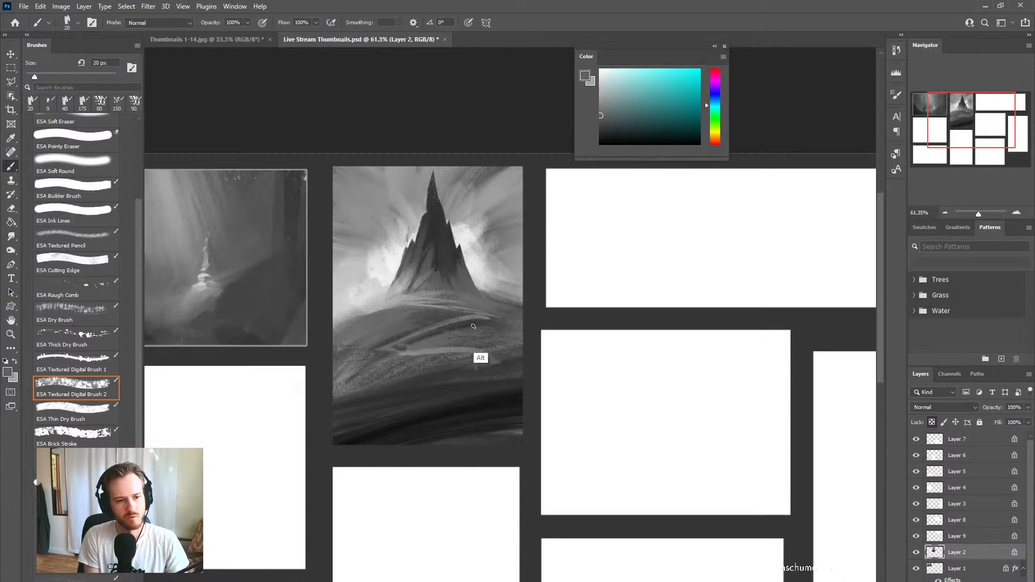
left_click(473, 325, "alt")
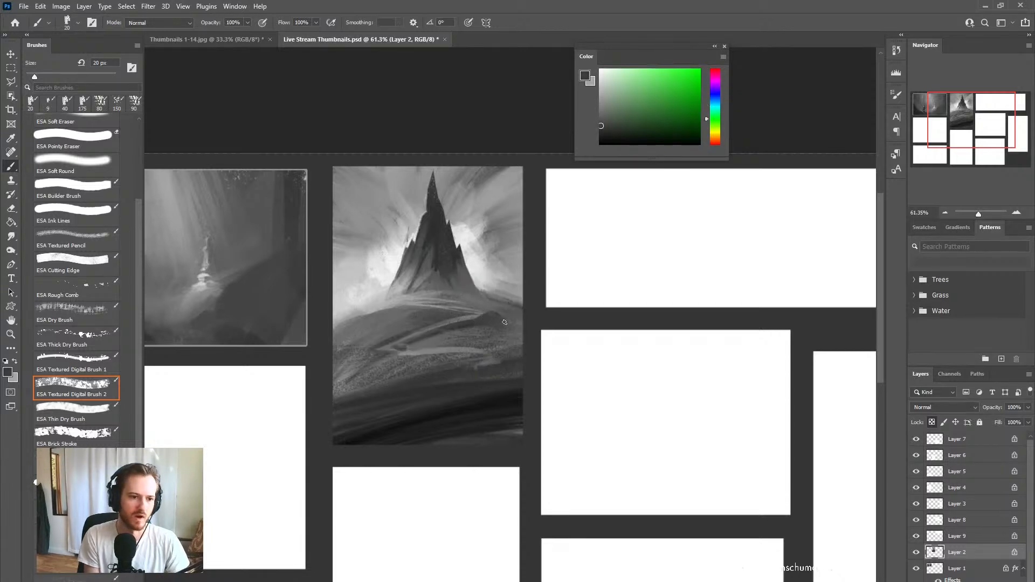
left_click(440, 310, "alt")
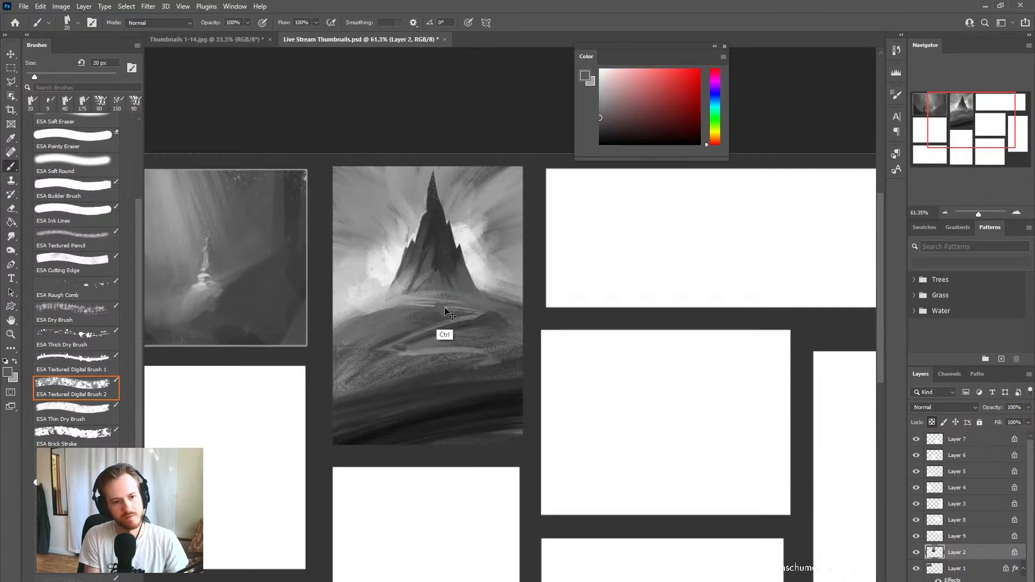
left_click(406, 308, "alt")
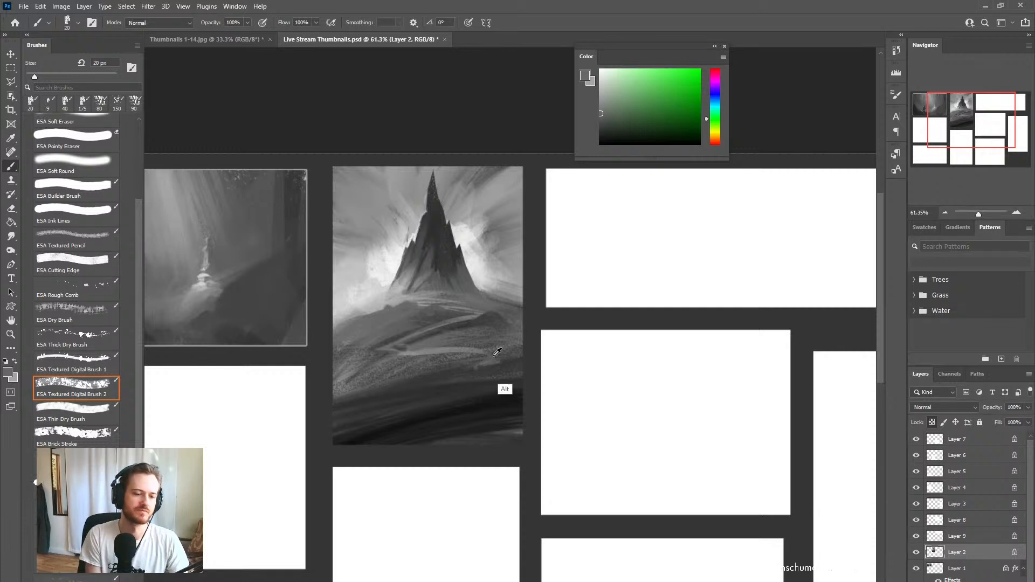
Step: Continue the path down across the dark foreground in a sampled mid grey, enlarging the brush to 45 px
left_click(473, 369, "alt")
left_click_drag(471, 373, 367, 404)
key("bracketright")
key("bracketright")
key("bracketright")
key("bracketright")
key("bracketright")
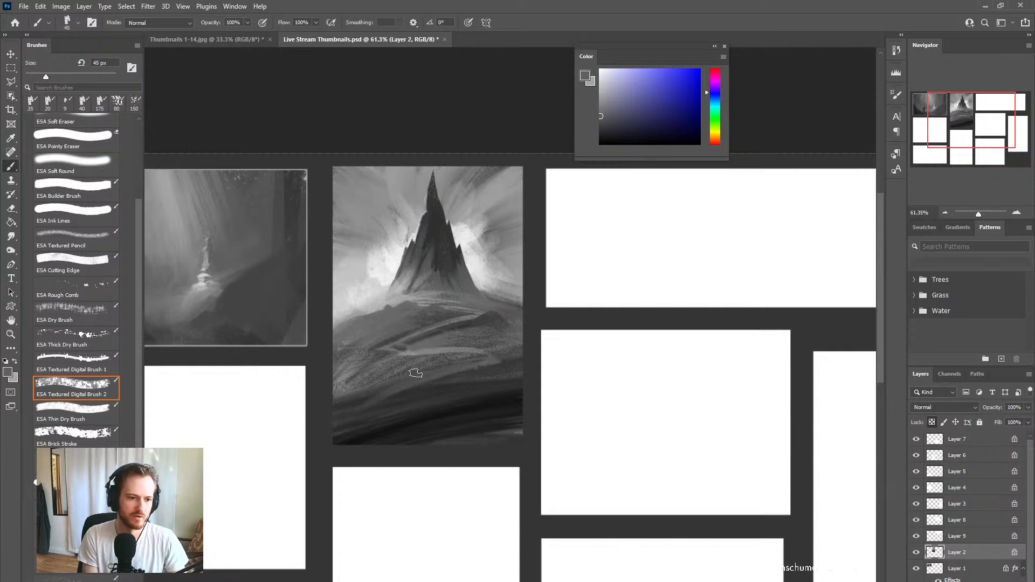
mouse_move(410, 380)
left_mouse_down()
mouse_move(384, 403)
mouse_move(467, 459)
left_mouse_up()
Step: Widen the foreground stretch of the path towards the thumbnail's bottom edge with a 70 px brush
key("bracketright")
key("bracketright")
key("bracketright")
left_click_drag(398, 405, 472, 453)
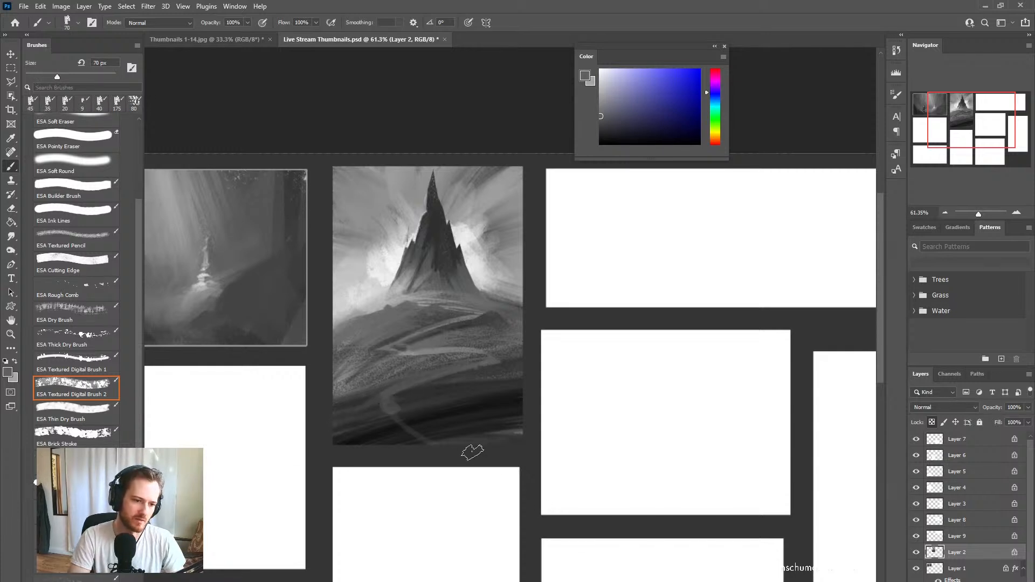
mouse_move(386, 406)
left_mouse_down()
mouse_move(435, 471)
mouse_move(375, 407)
mouse_move(438, 457)
mouse_move(375, 396)
mouse_move(482, 468)
mouse_move(382, 392)
mouse_move(524, 470)
left_mouse_up()
Step: Define the edge of the path's lower bend with a dark tone sampled from the foreground, using a 40 px brush
key("bracketleft")
key("bracketleft")
key("bracketleft")
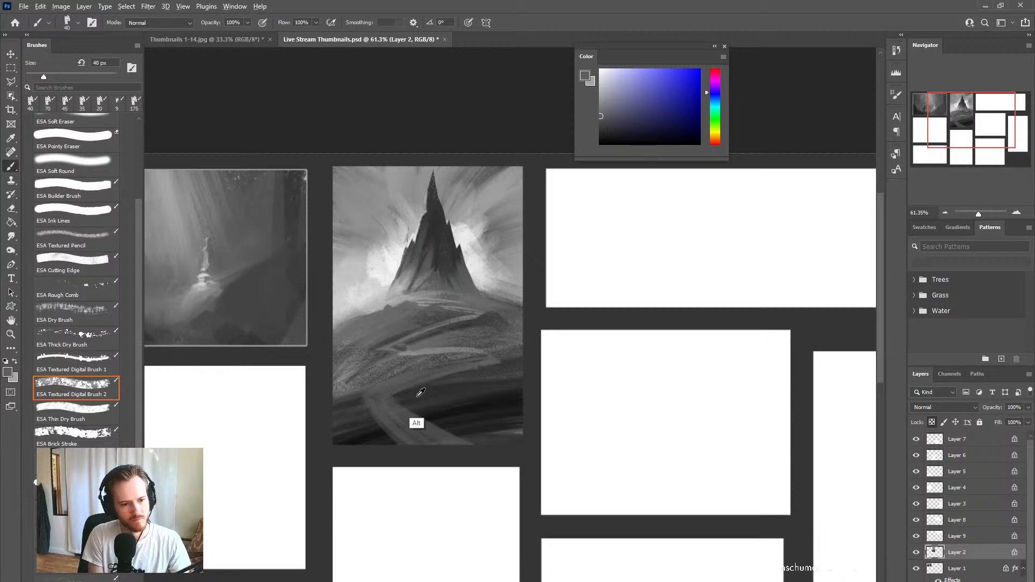
left_click(418, 421, "alt")
left_click_drag(400, 387, 505, 371)
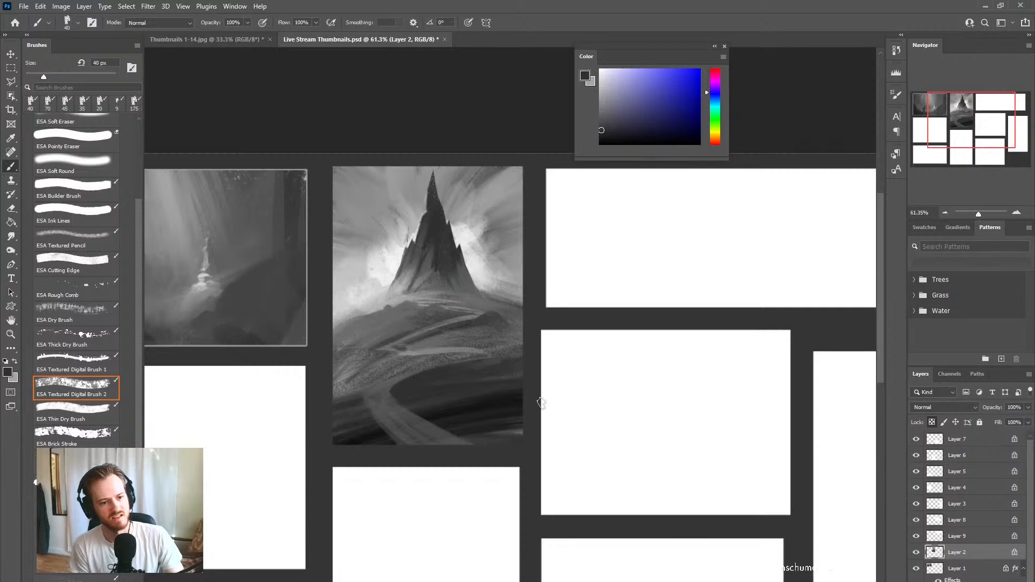
Step: Copy the layer style of Layer 1 and paste it onto Layer 2 to outline the mountain thumbnail
key("z")
left_click_drag(526, 418, 488, 441)
left_click_drag(409, 362, 494, 371)
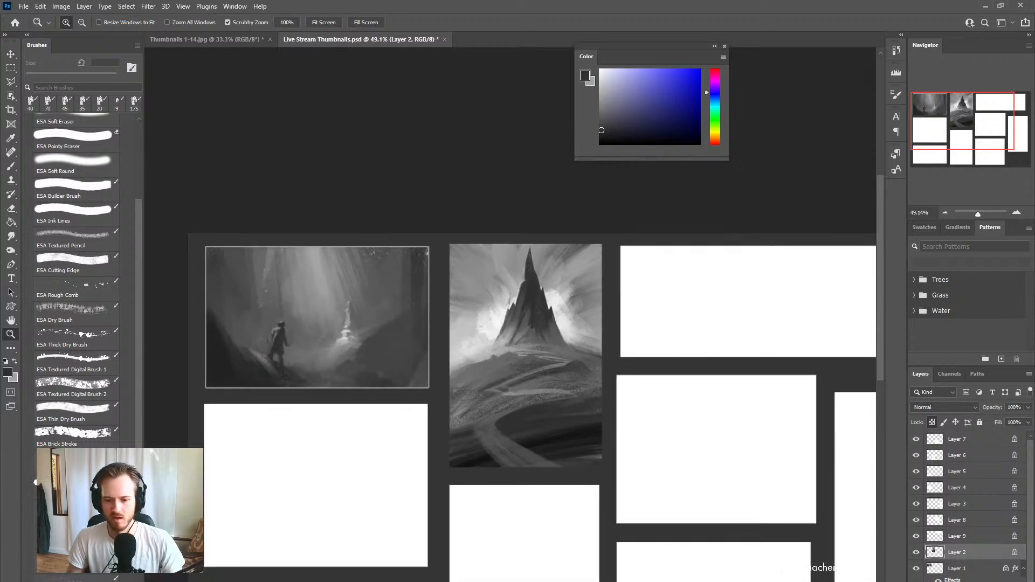
right_click(963, 577)
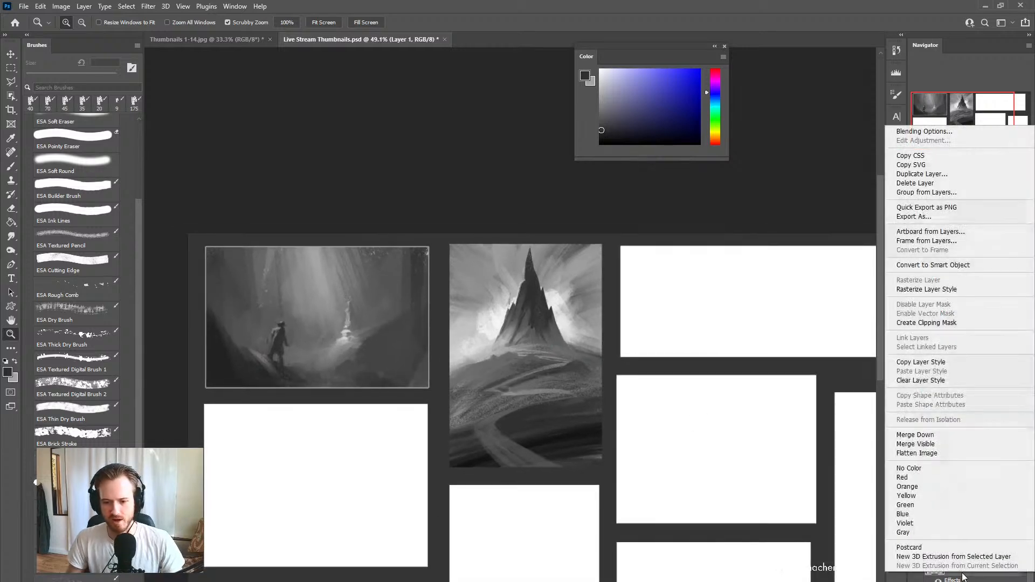
left_click(940, 361)
right_click(964, 553)
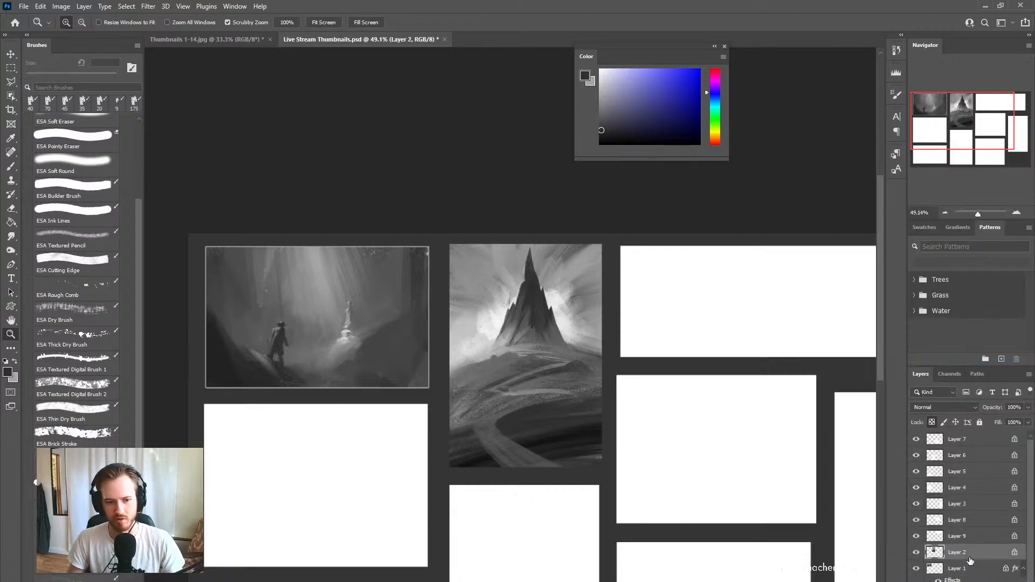
left_click(953, 357)
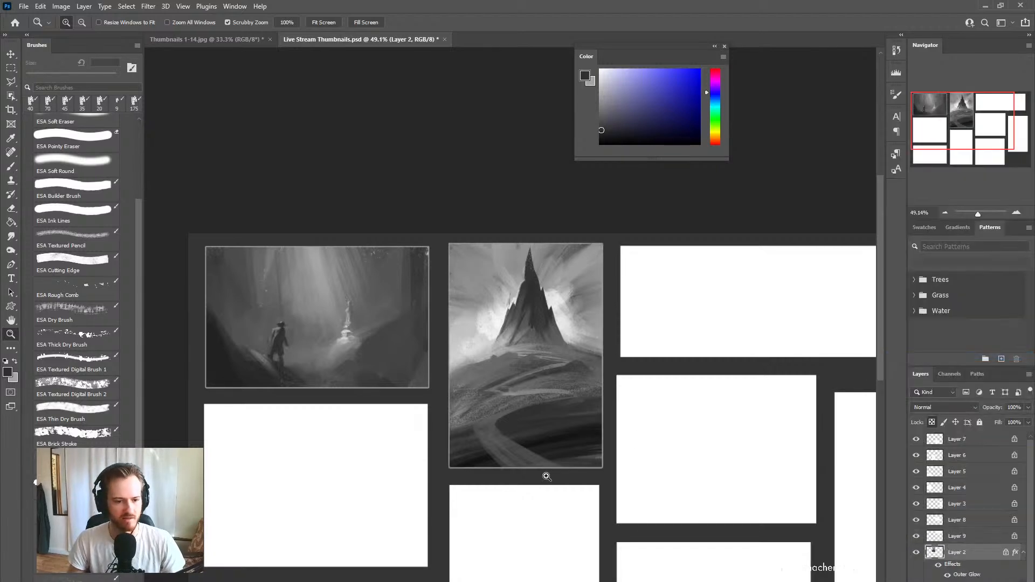
Step: Apply Levels to the forest thumbnail on Layer 1 with a black input of 16 and a white input of 188
mouse_move(545, 474)
left_mouse_down()
mouse_move(570, 474)
mouse_move(552, 454)
mouse_move(565, 479)
left_mouse_up()
left_click_drag(565, 480, 511, 410)
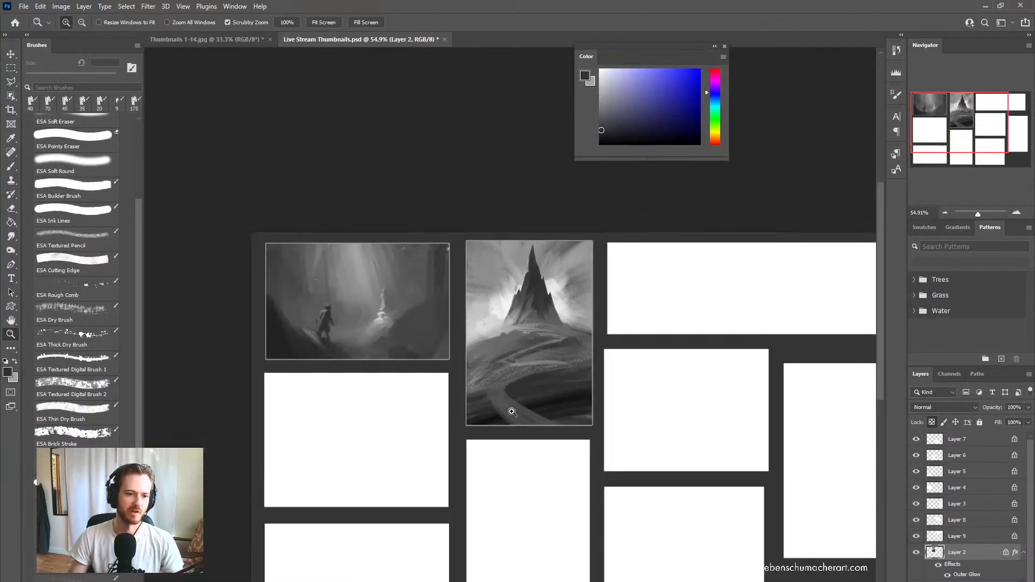
left_click(423, 330, "ctrl")
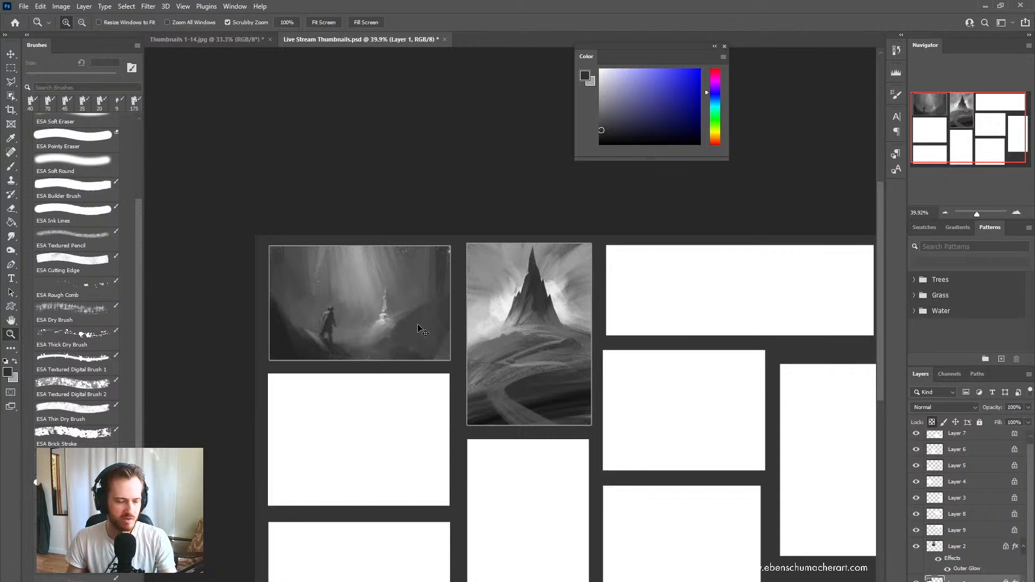
key("ctrl+l")
left_click_drag(727, 319, 733, 321)
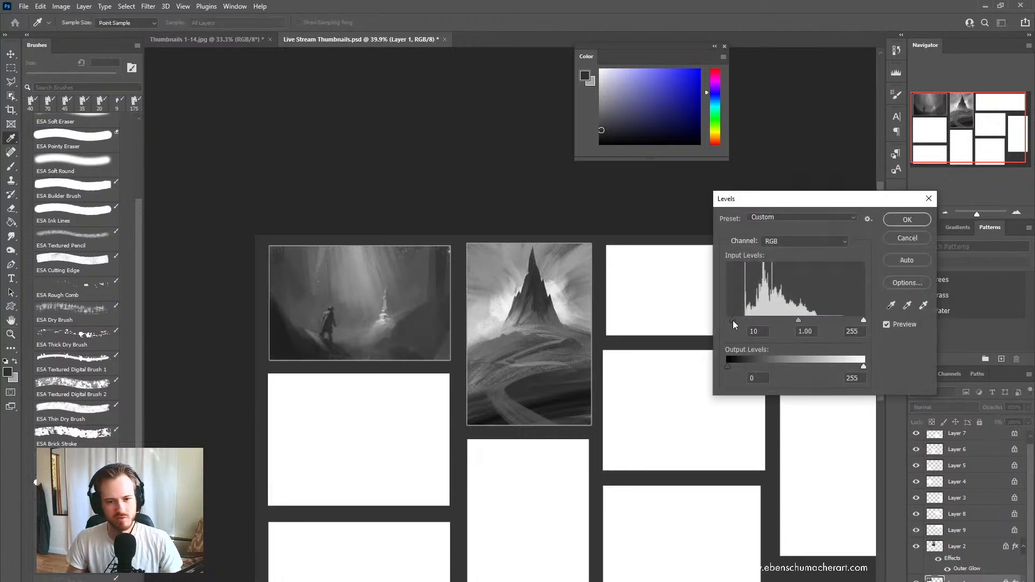
left_click_drag(862, 319, 825, 315)
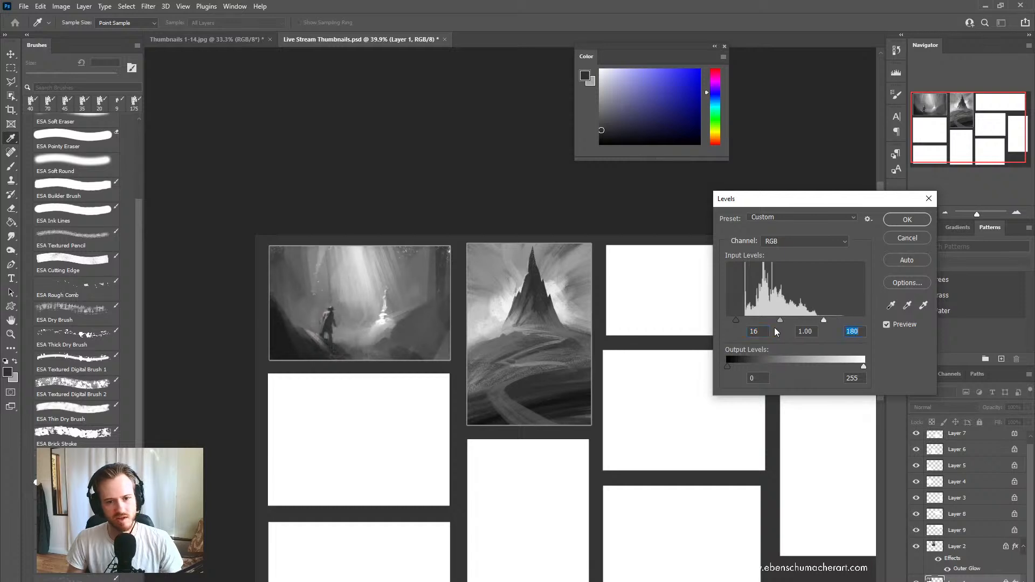
left_click_drag(738, 322, 736, 322)
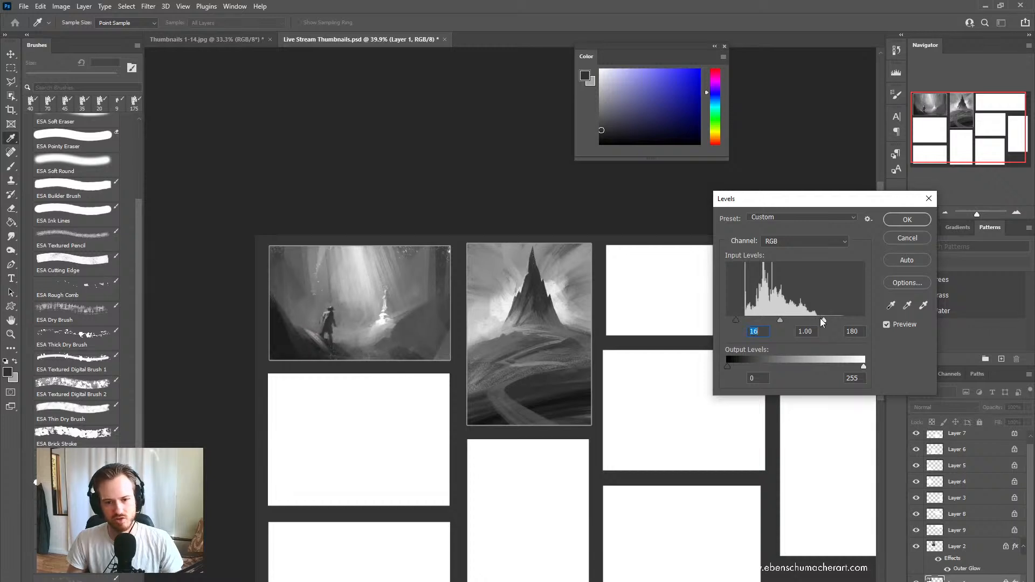
mouse_move(823, 321)
left_mouse_down()
mouse_move(840, 323)
mouse_move(828, 321)
left_mouse_up()
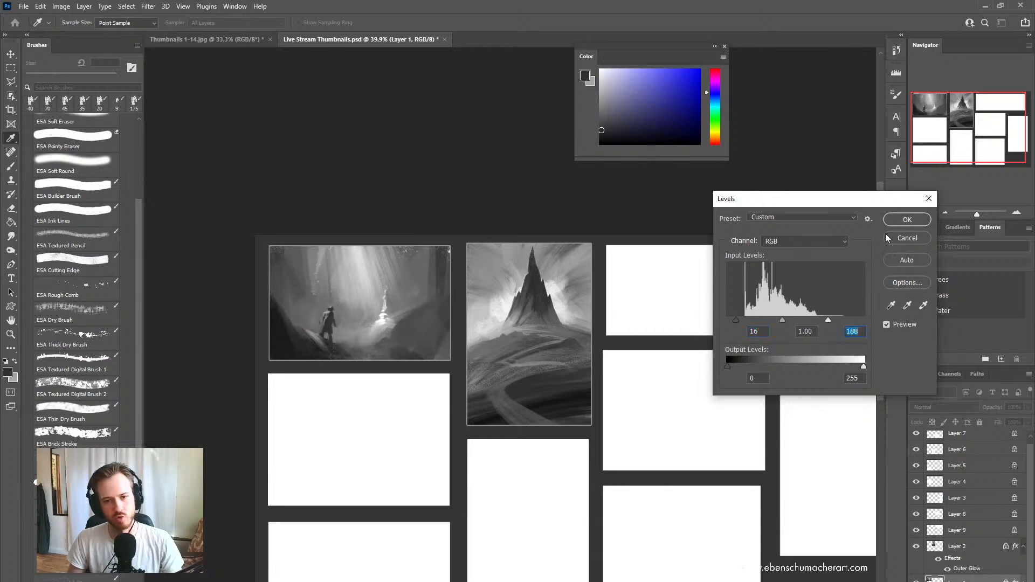
left_click(899, 219)
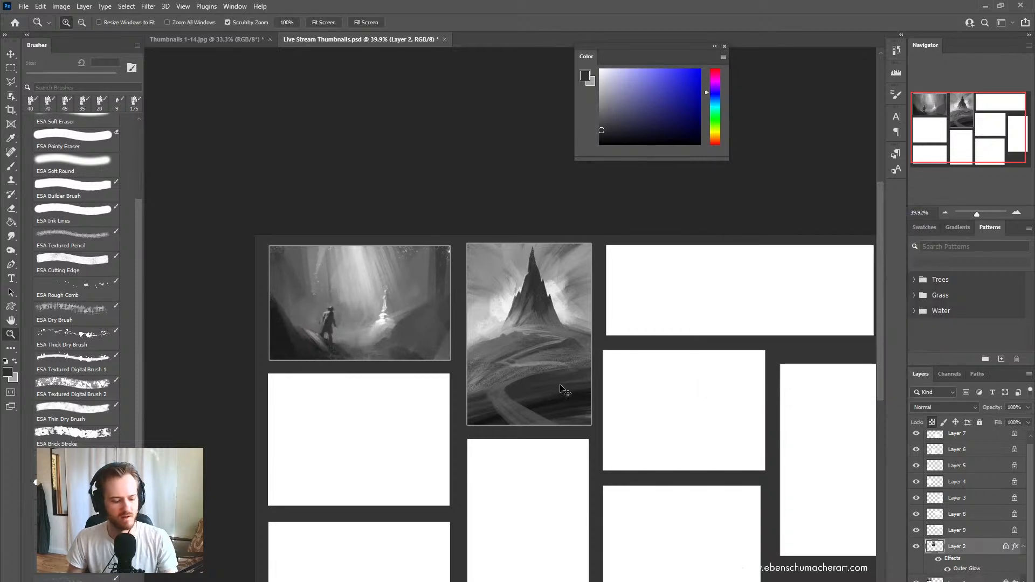
Step: Apply Levels to the mountain spire thumbnail on Layer 2 with a black input of 4
key("ctrl+l")
left_click_drag(727, 320, 729, 320)
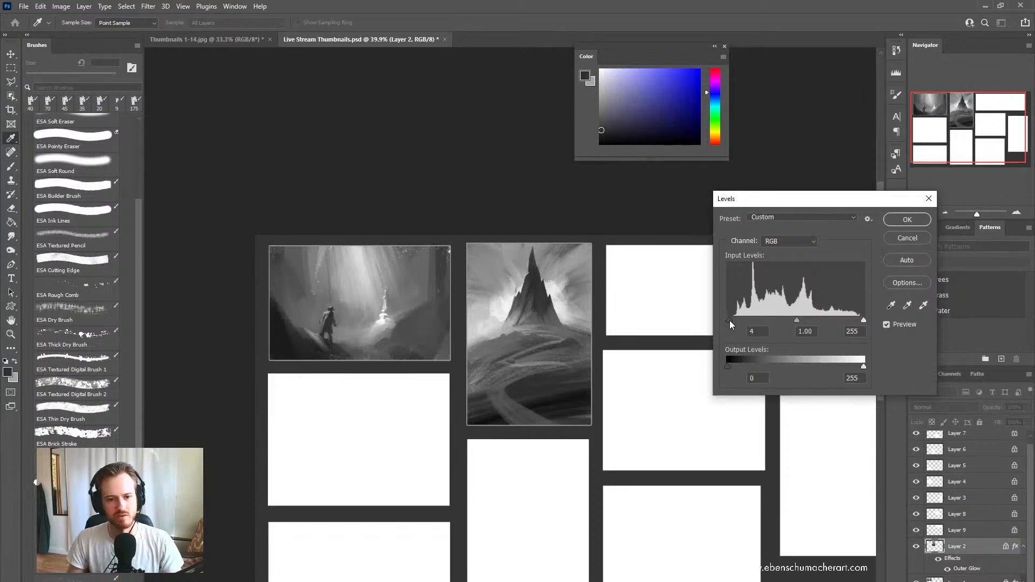
left_click(907, 219)
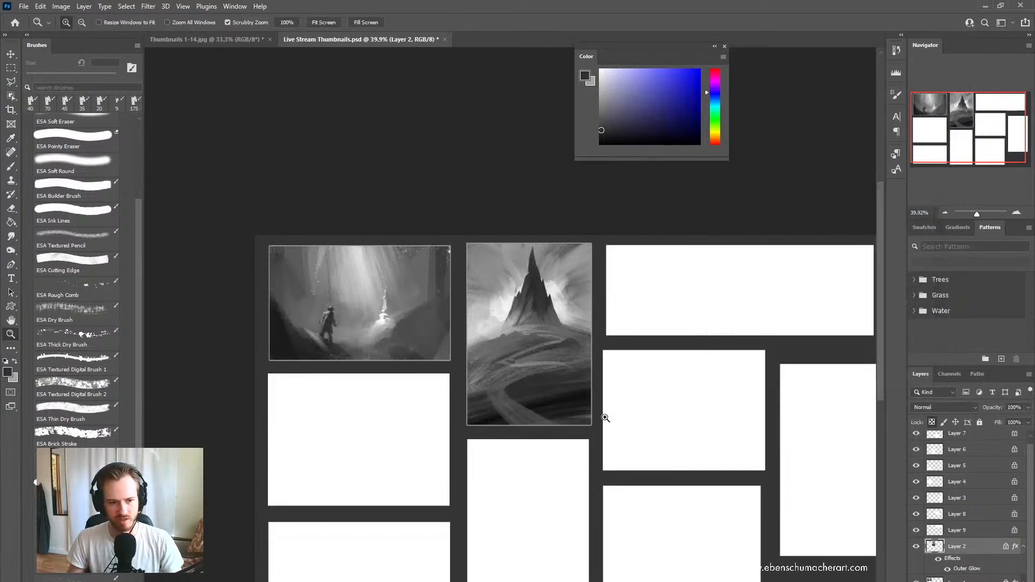
left_click_drag(604, 417, 583, 399)
left_click_drag(596, 398, 556, 416)
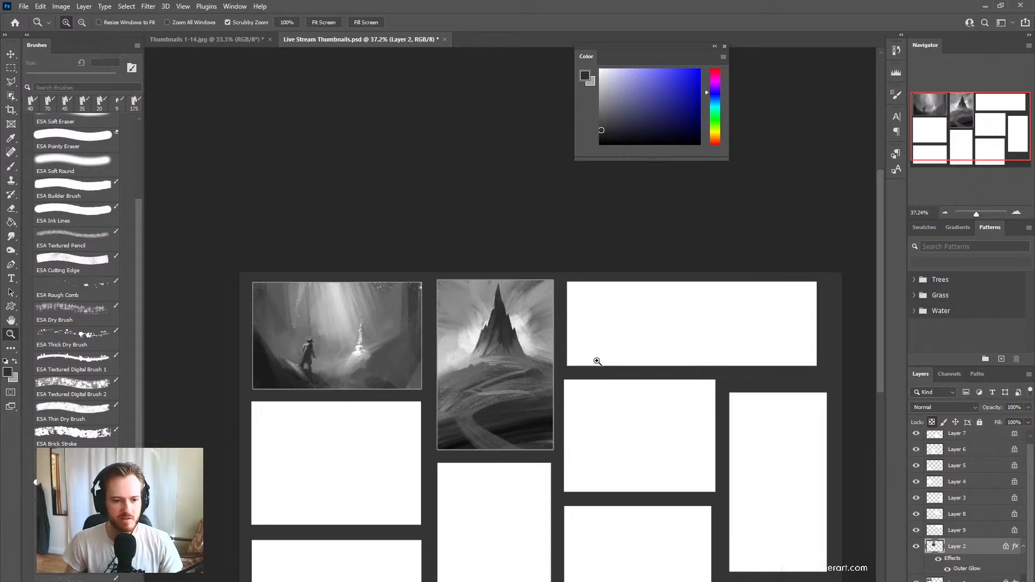
left_click(599, 427)
left_click(555, 431, "alt")
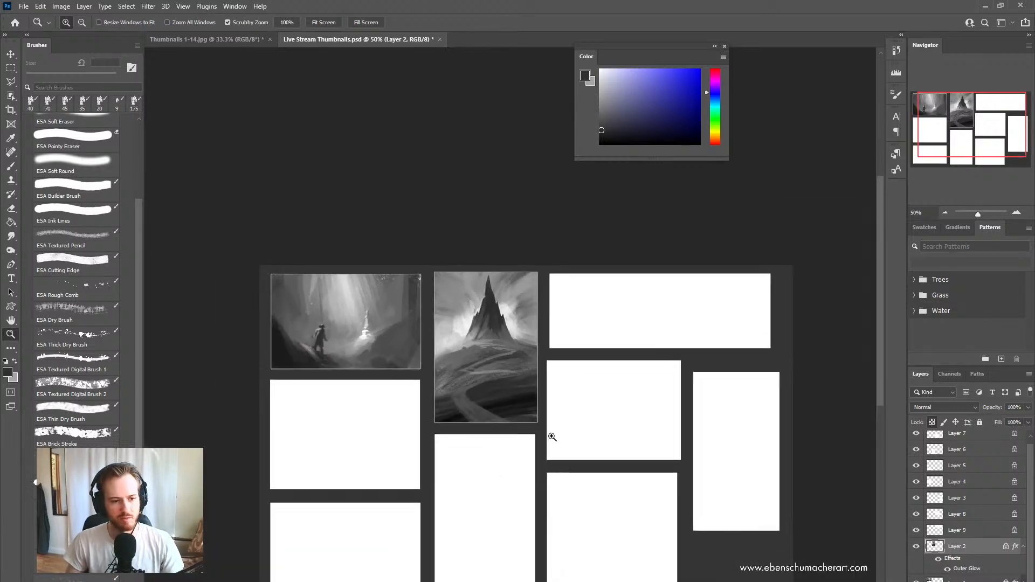
left_click_drag(568, 377, 560, 403)
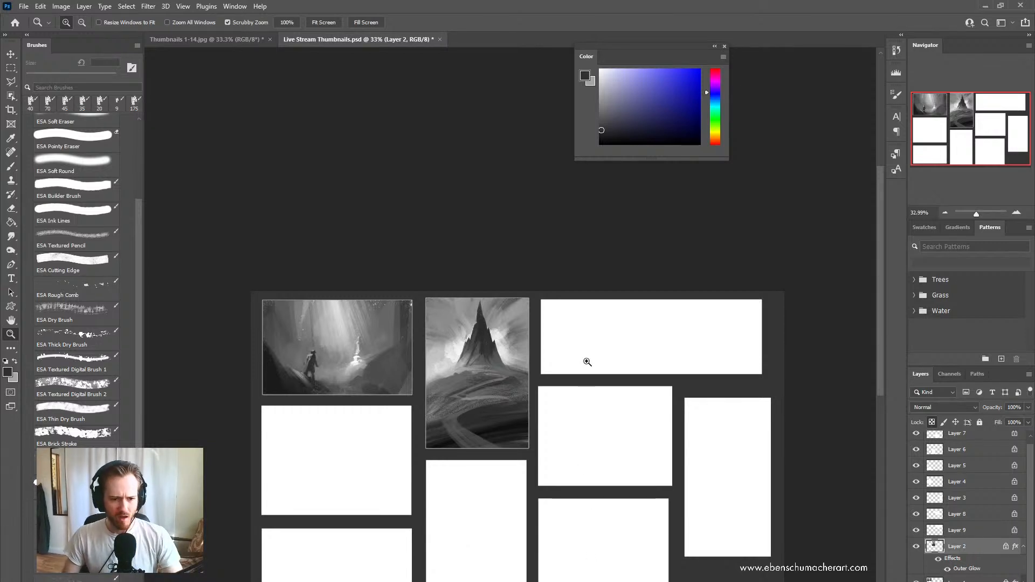
Step: Select Layer 9 and paint curved grey ground strokes along the wide blank thumbnail's base with ESA Textured Digital Brush 2 at 80 and 70 px
left_click(596, 339, "ctrl")
left_click_drag(615, 376, 573, 350)
left_click_drag(568, 357, 504, 360)
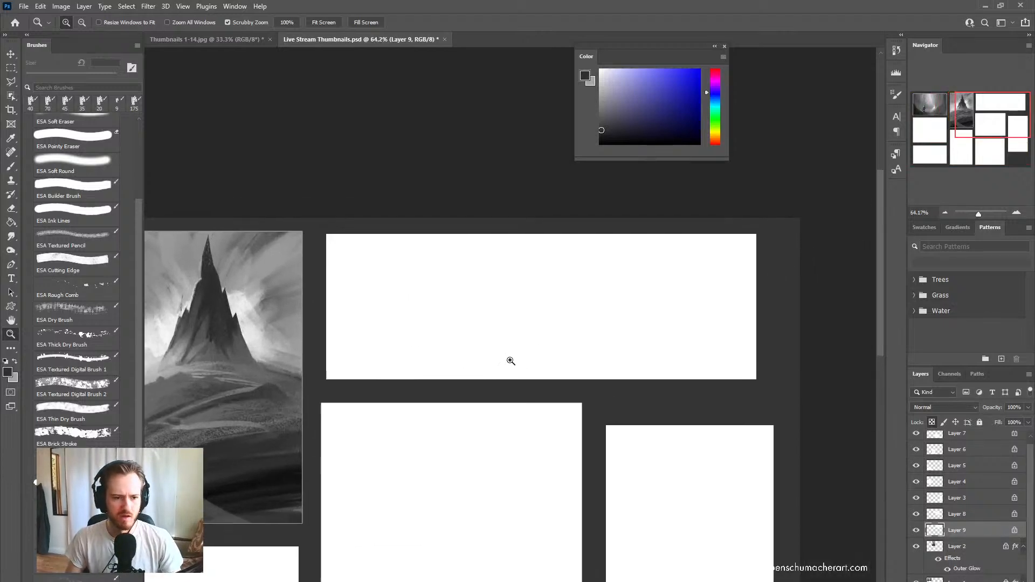
key("b")
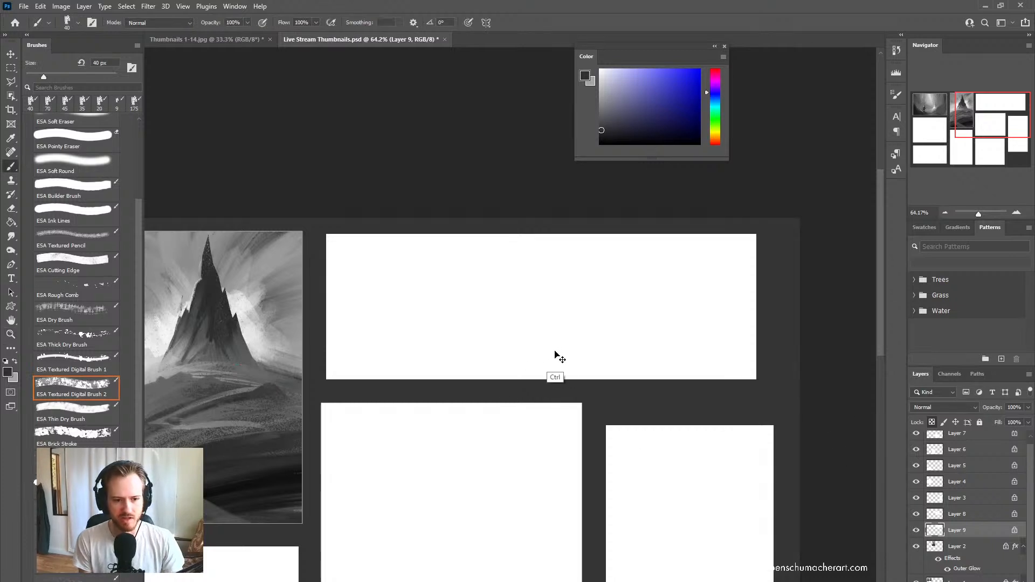
key("bracketright")
key("bracketright")
key("bracketright")
key("bracketright")
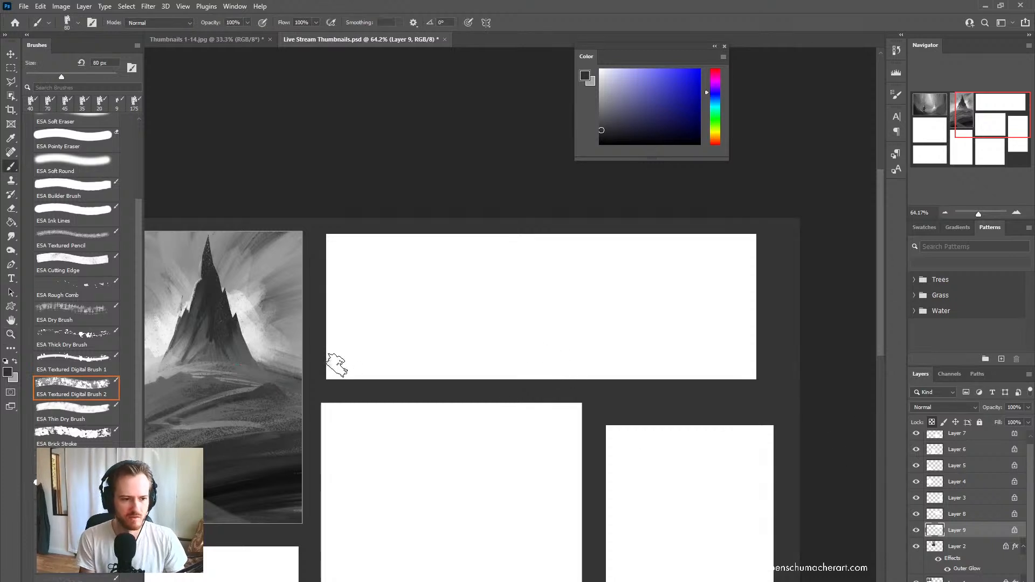
mouse_move(332, 363)
left_mouse_down()
mouse_move(595, 372)
mouse_move(600, 394)
left_mouse_up()
key("bracketleft")
mouse_move(310, 367)
left_mouse_down()
mouse_move(485, 380)
mouse_move(566, 400)
mouse_move(631, 367)
mouse_move(669, 373)
left_mouse_up()
Step: Paint a broad dark hill sloping down across the lower part of the wide thumbnail with a 175 px brush
key("bracketright")
key("bracketright")
key("bracketright")
key("bracketright")
key("bracketright")
key("bracketright")
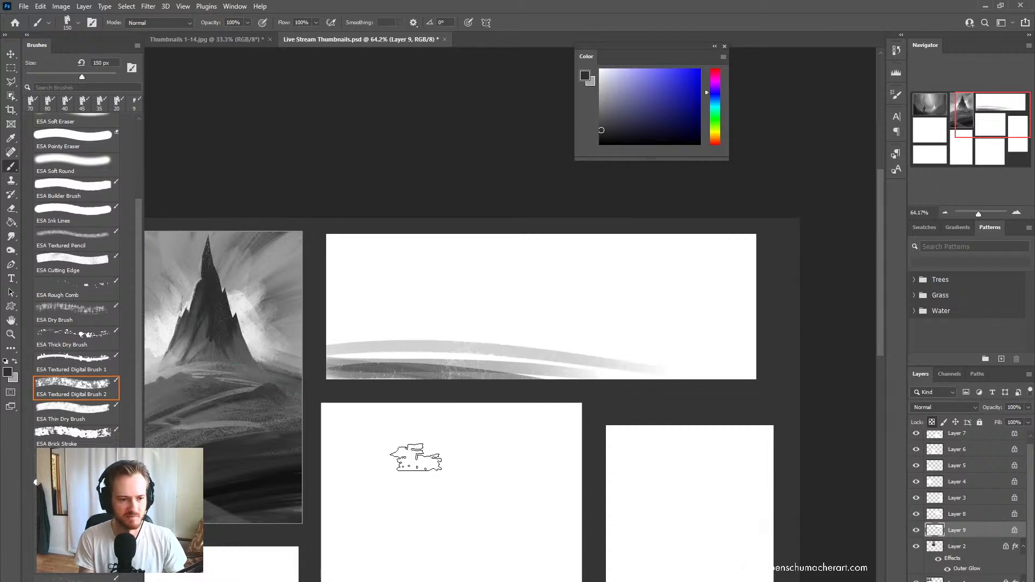
mouse_move(264, 331)
left_mouse_down()
mouse_move(653, 367)
mouse_move(728, 437)
left_mouse_up()
mouse_move(318, 375)
left_mouse_down()
mouse_move(540, 386)
mouse_move(788, 435)
left_mouse_up()
Step: Cover the rest of the wide thumbnail with overlapping translucent grey bands using a 200 px brush
key("bracketright")
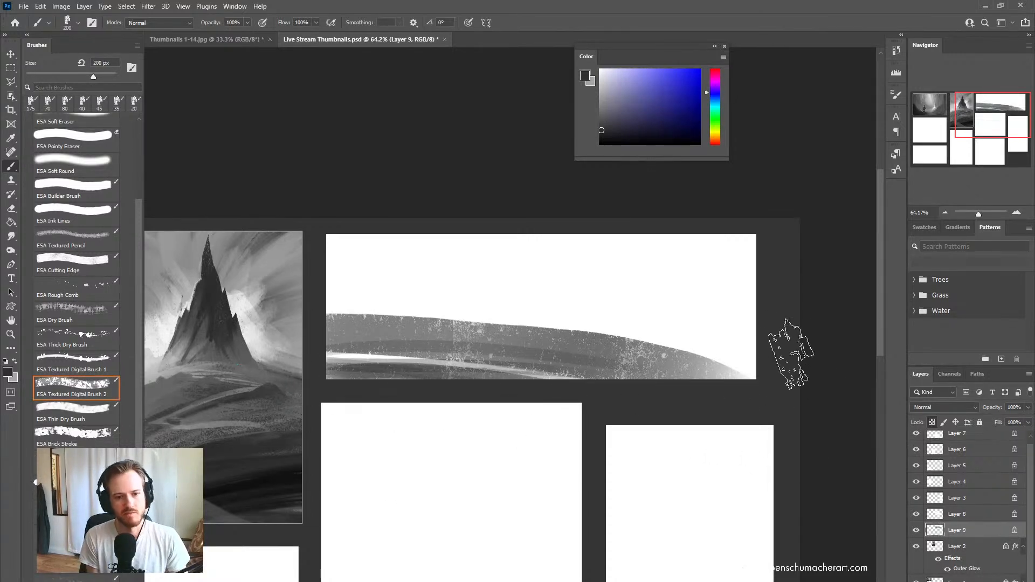
mouse_move(791, 354)
left_mouse_down()
mouse_move(588, 345)
mouse_move(314, 372)
left_mouse_up()
left_click_drag(318, 337, 804, 323)
left_click_drag(494, 293, 155, 307)
mouse_move(156, 307)
left_mouse_down()
mouse_move(476, 283)
mouse_move(806, 299)
left_mouse_up()
mouse_move(805, 299)
left_mouse_down()
mouse_move(337, 272)
mouse_move(175, 322)
left_mouse_up()
mouse_move(174, 322)
left_mouse_down()
mouse_move(437, 264)
mouse_move(859, 287)
left_mouse_up()
mouse_move(481, 232)
left_mouse_down()
mouse_move(689, 224)
mouse_move(273, 415)
mouse_move(744, 355)
mouse_move(189, 458)
left_mouse_up()
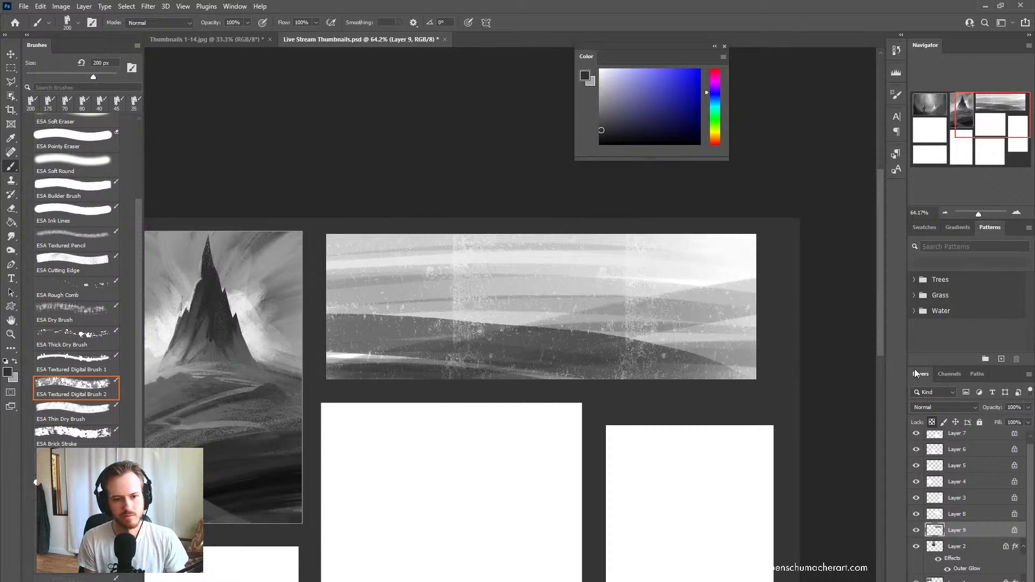
Step: Add diagonal grey strokes behind the dark hill to suggest crossing slopes, using a 175 px brush
scroll(189, 458, "down", 5)
key("bracketleft")
scroll(485, 415, "up", 5)
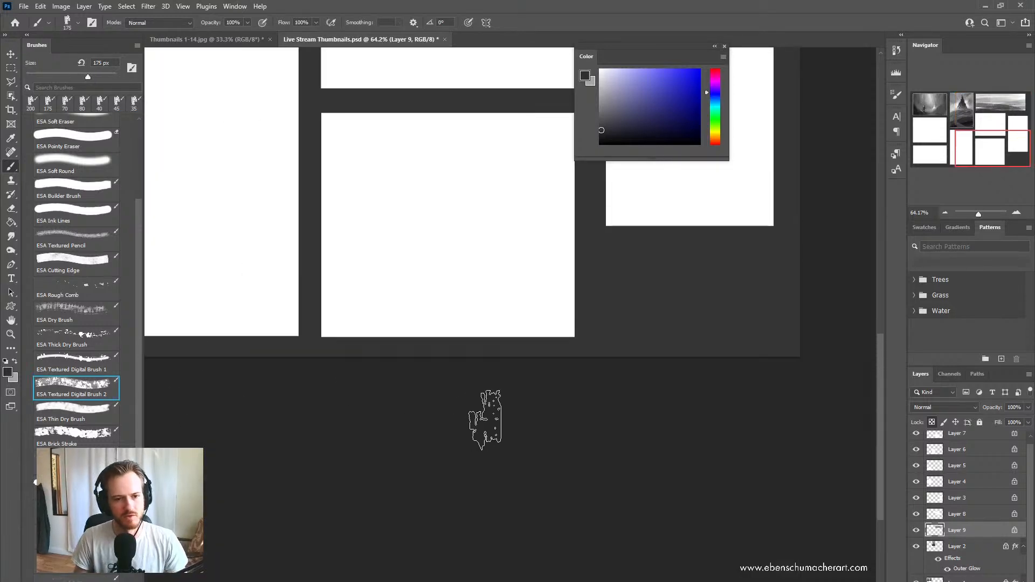
scroll(529, 378, "up", 2)
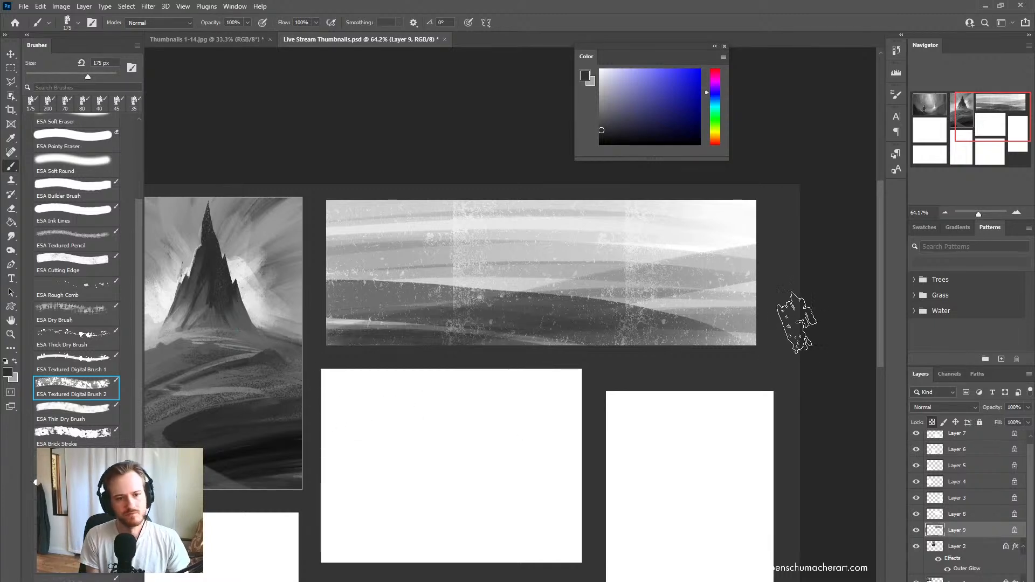
left_click_drag(442, 291, 746, 287)
left_click_drag(717, 221, 550, 285)
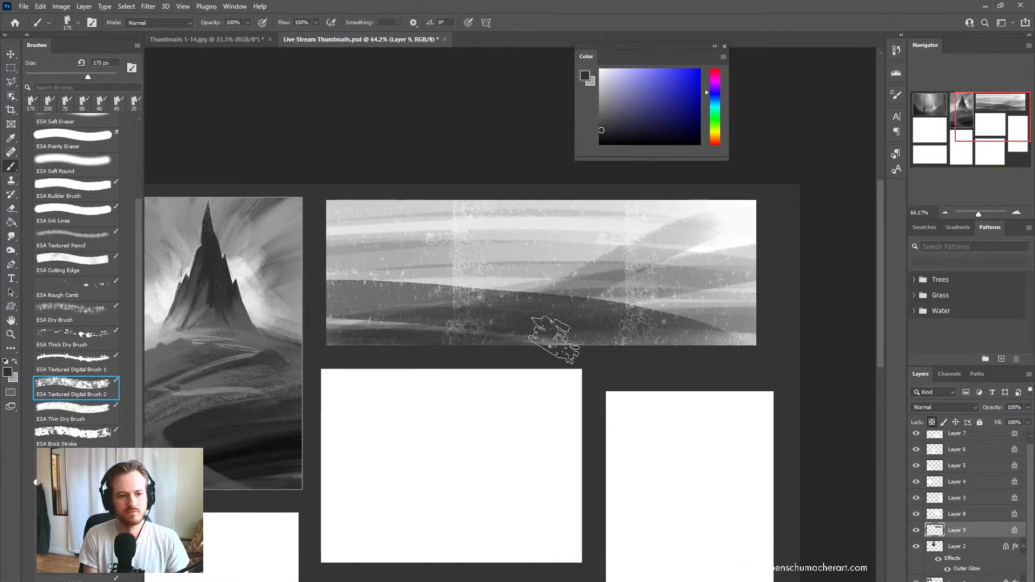
left_click_drag(442, 286, 620, 256)
mouse_move(771, 232)
left_mouse_down()
mouse_move(560, 340)
mouse_move(596, 310)
mouse_move(566, 321)
mouse_move(552, 341)
left_mouse_up()
Step: Switch to the Mixer Brush at 80 px and blend a sampled dark grey along the foreground hill's right slope
key("shift+b")
key("z")
key("b")
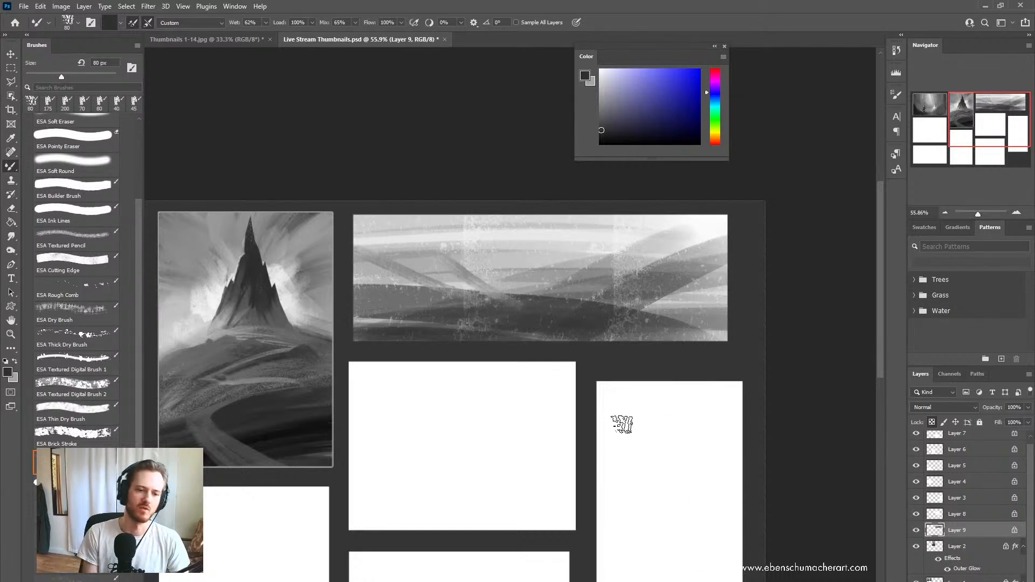
left_click_drag(556, 325, 733, 369)
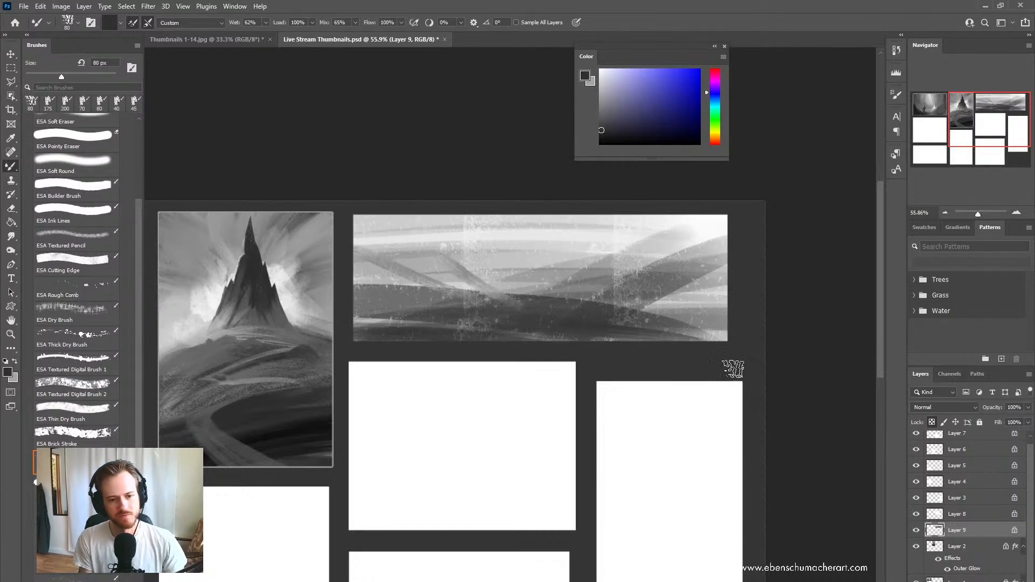
left_click(586, 327, "alt")
left_click_drag(593, 327, 753, 372)
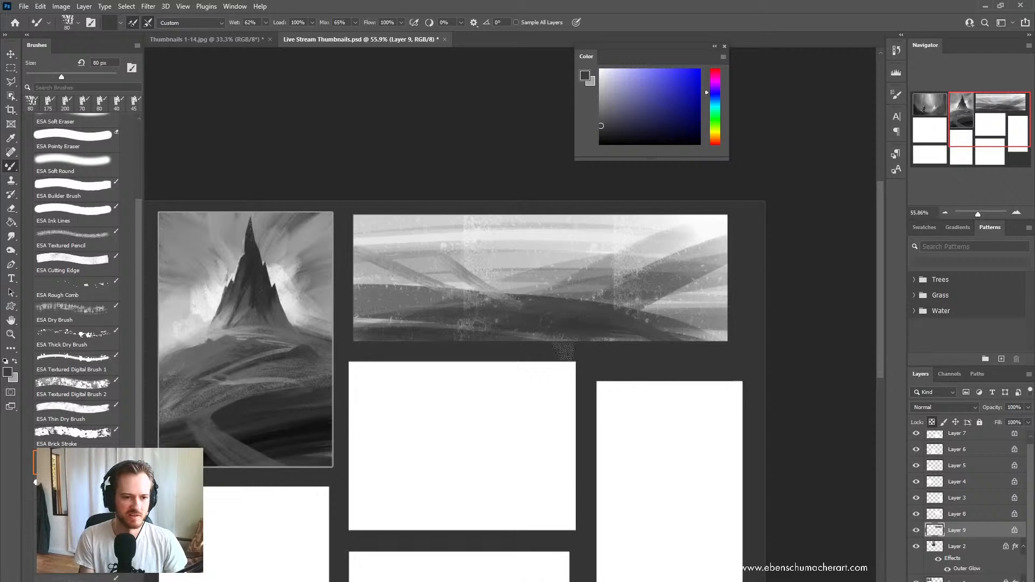
Step: Blend light greys sampled from the wide thumbnail into the distant slopes and along the dark hill's crest
left_click(530, 250, "alt")
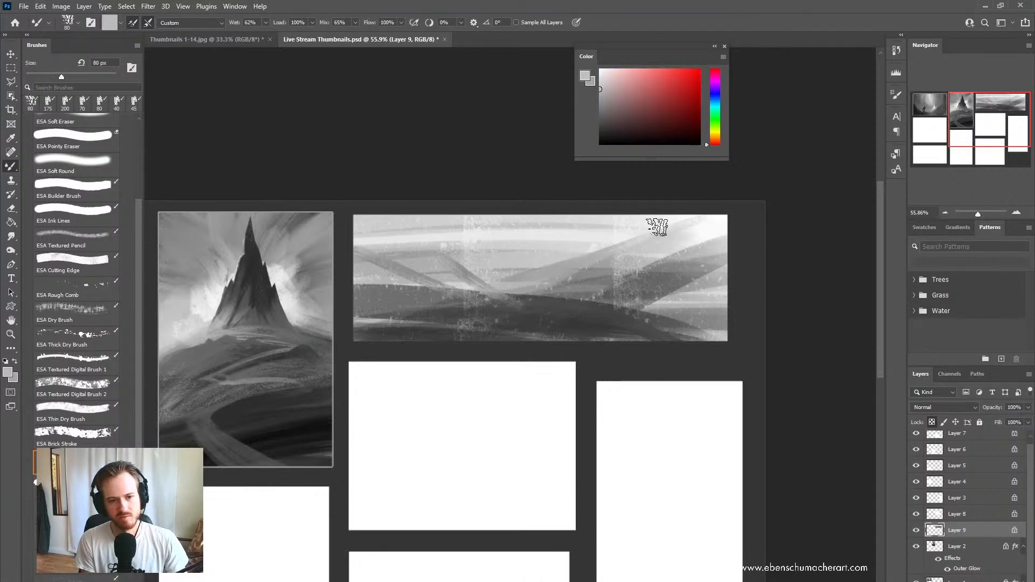
left_click(562, 252, "alt")
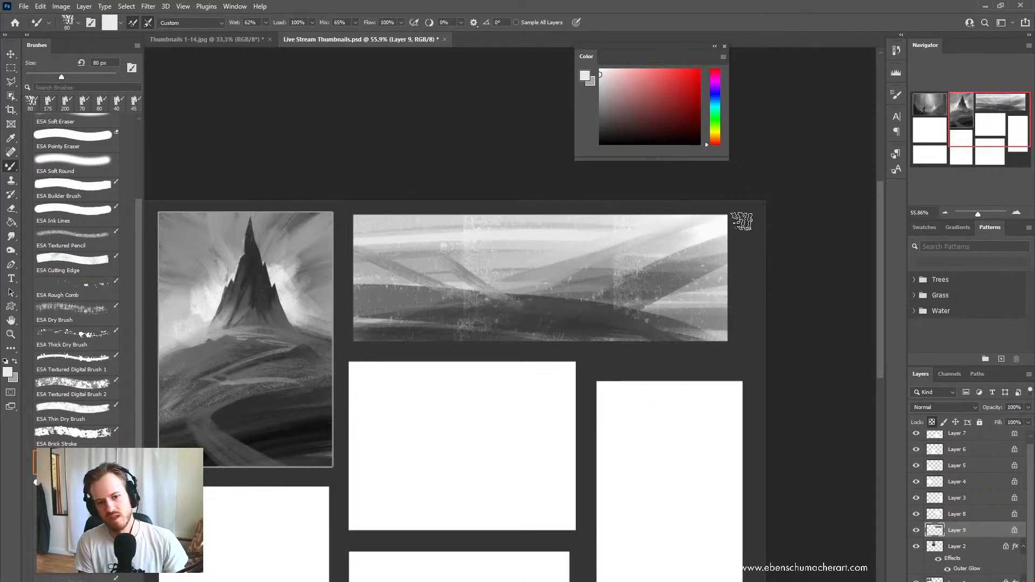
left_click(460, 287, "alt")
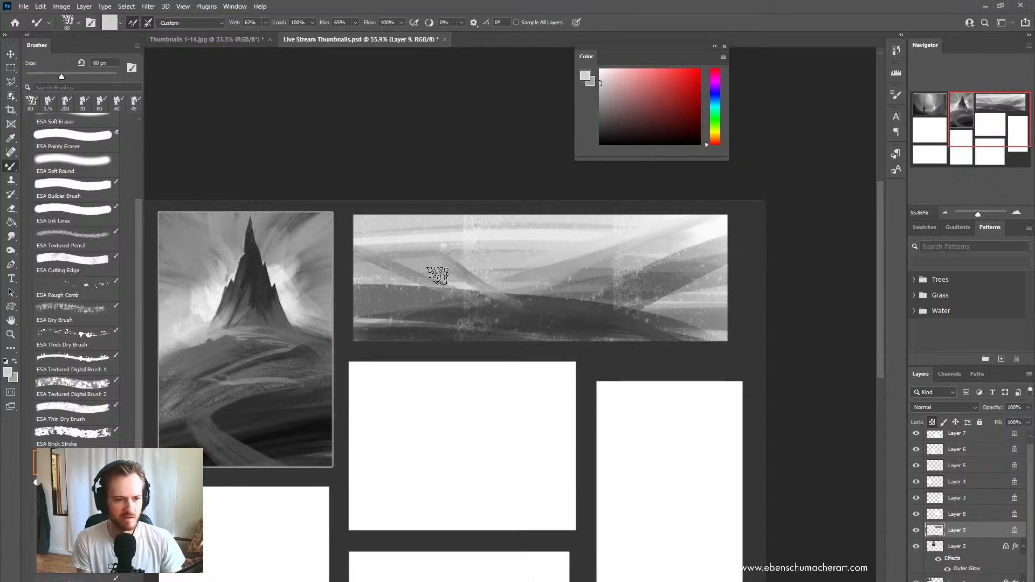
left_click_drag(438, 275, 632, 279)
left_click_drag(421, 278, 647, 319)
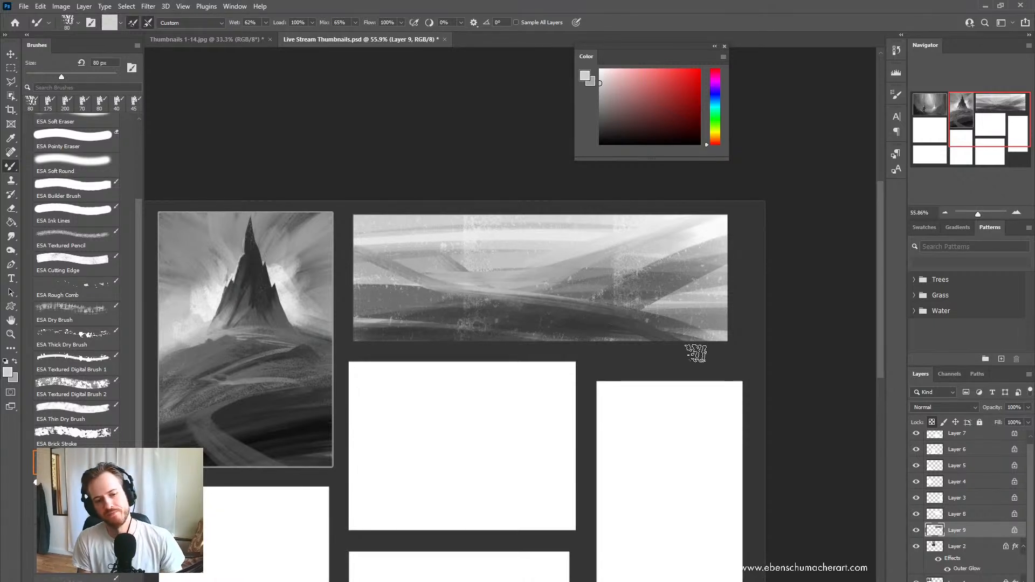
key("ctrl+z")
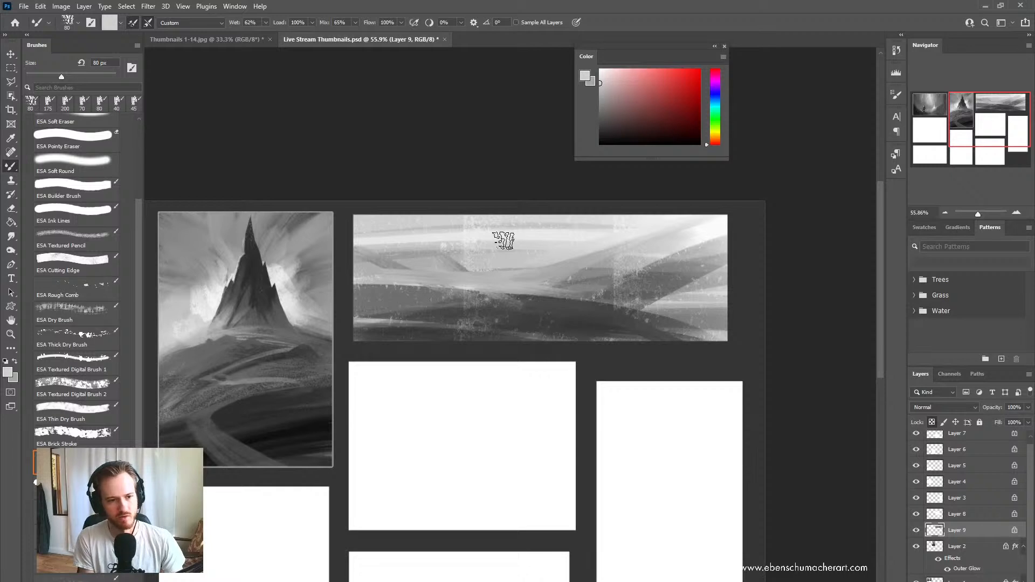
left_click(584, 249, "alt")
left_click_drag(515, 276, 657, 297)
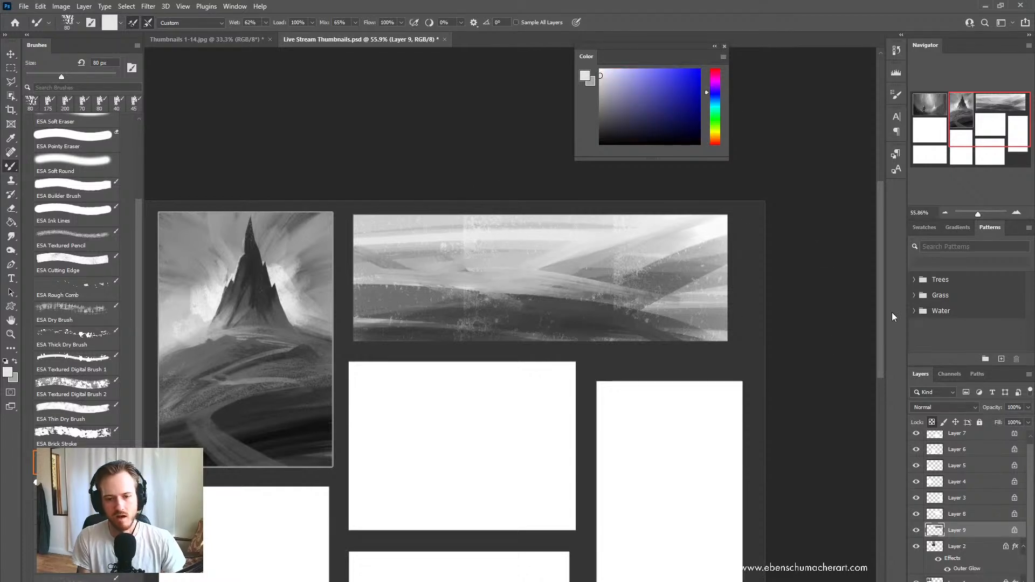
Step: Set the colour to white and brush sweeping light strokes across the sky and distant slopes on the wide thumbnail's left side
left_click_drag(620, 76, 575, 53)
mouse_move(451, 247)
left_mouse_down()
mouse_move(591, 265)
mouse_move(602, 248)
mouse_move(407, 295)
left_mouse_up()
key("ctrl+z")
left_click_drag(573, 255, 387, 291)
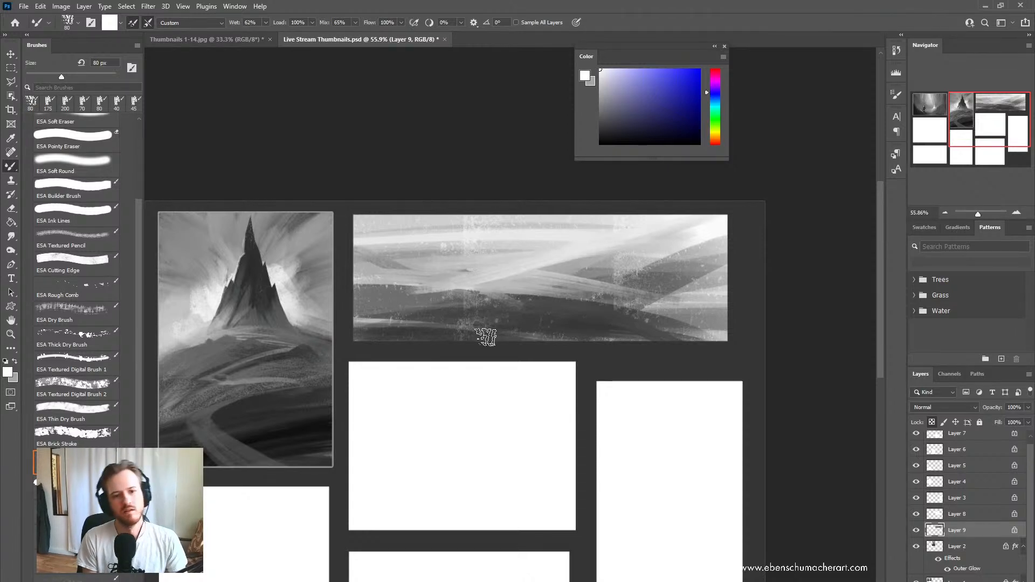
left_click_drag(564, 256, 355, 272)
left_click_drag(533, 259, 377, 258)
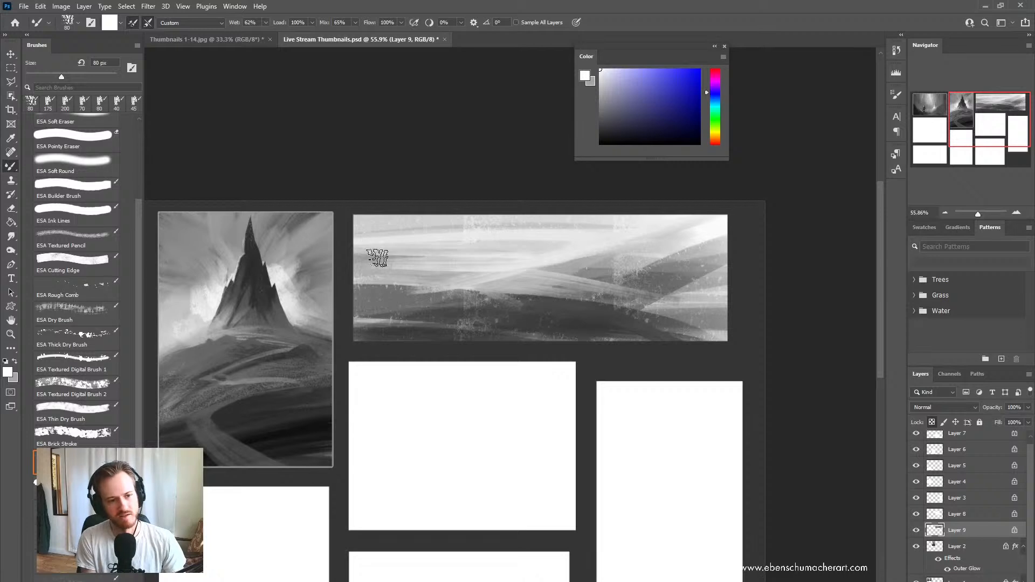
left_click_drag(558, 255, 321, 258)
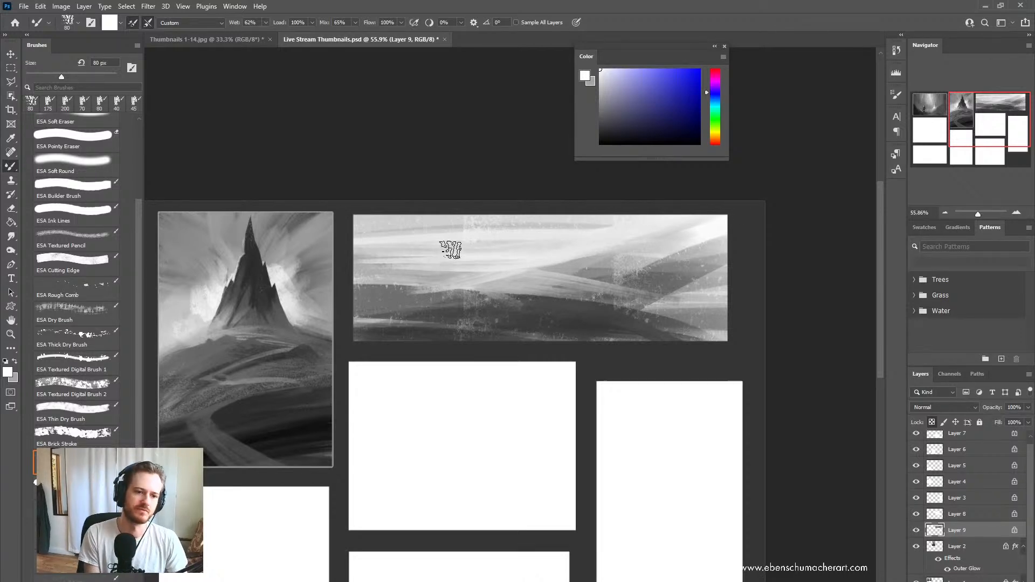
left_click_drag(592, 244, 280, 223)
left_click_drag(432, 236, 615, 216)
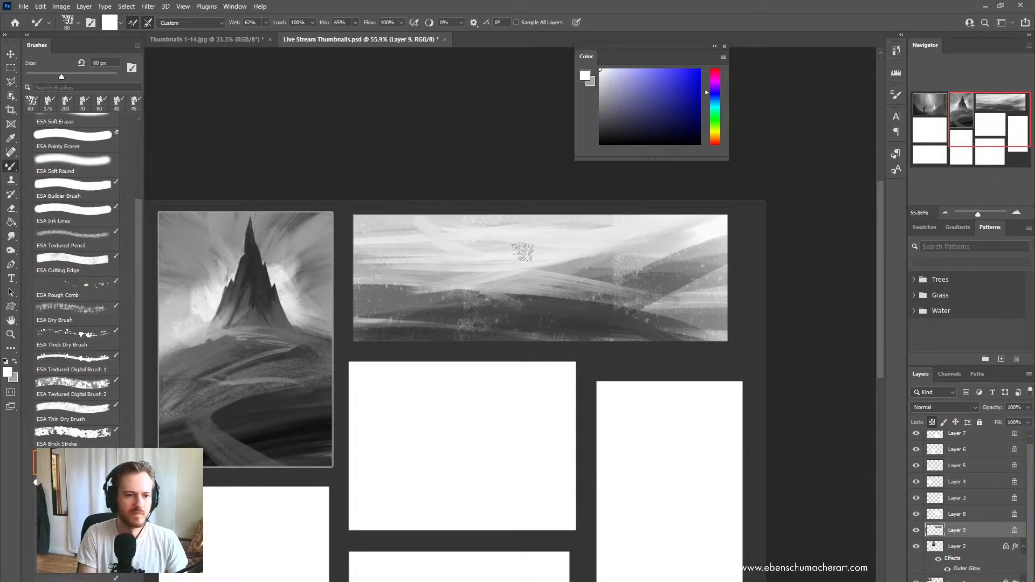
Step: Brush a short white mist stroke just above the dark hill's crest with the Mixer Brush at 60 px
left_click_drag(616, 71, 599, 69)
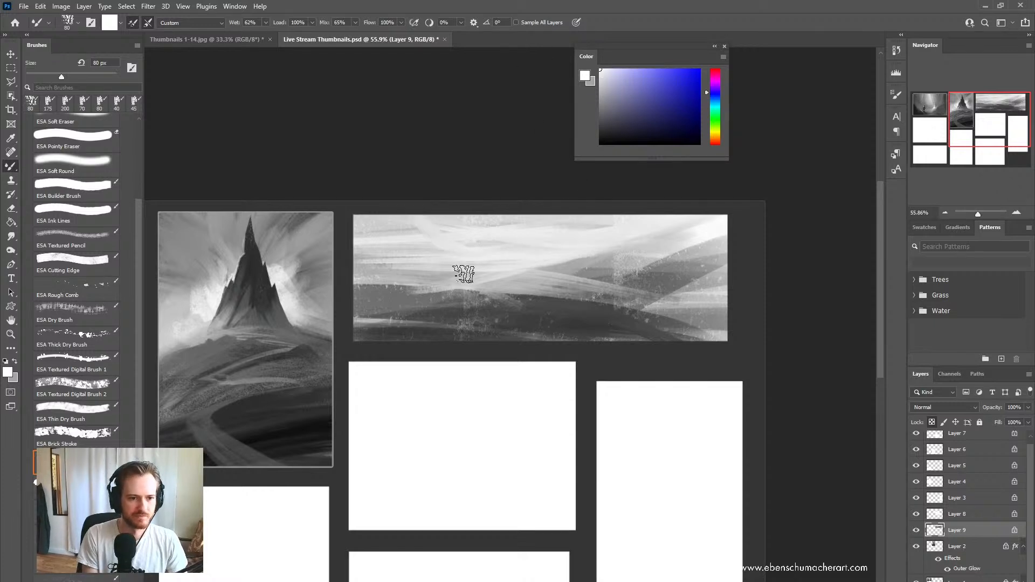
left_click_drag(487, 276, 776, 290)
key("ctrl+z")
key("bracketleft")
key("bracketleft")
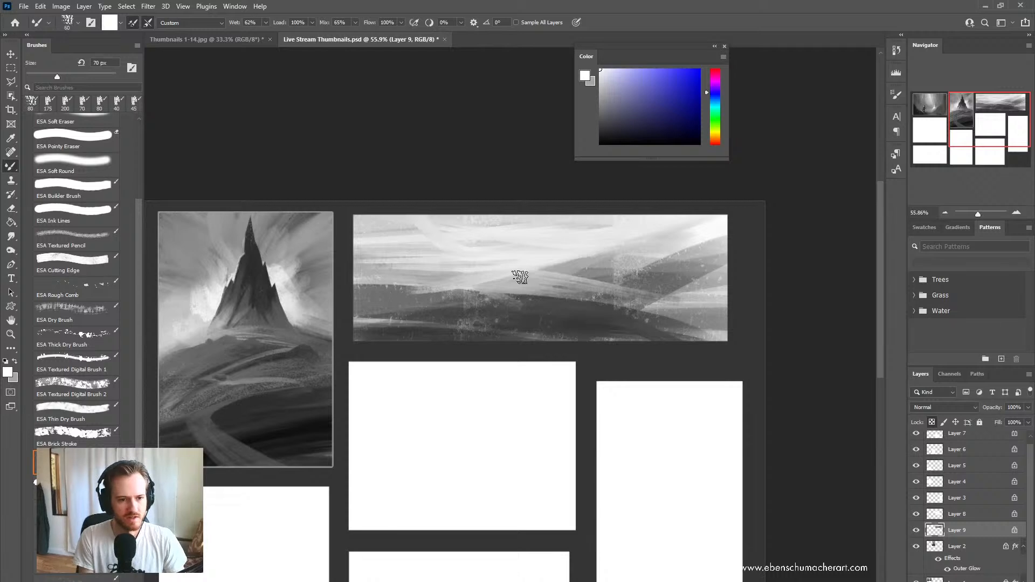
left_click_drag(520, 277, 572, 278)
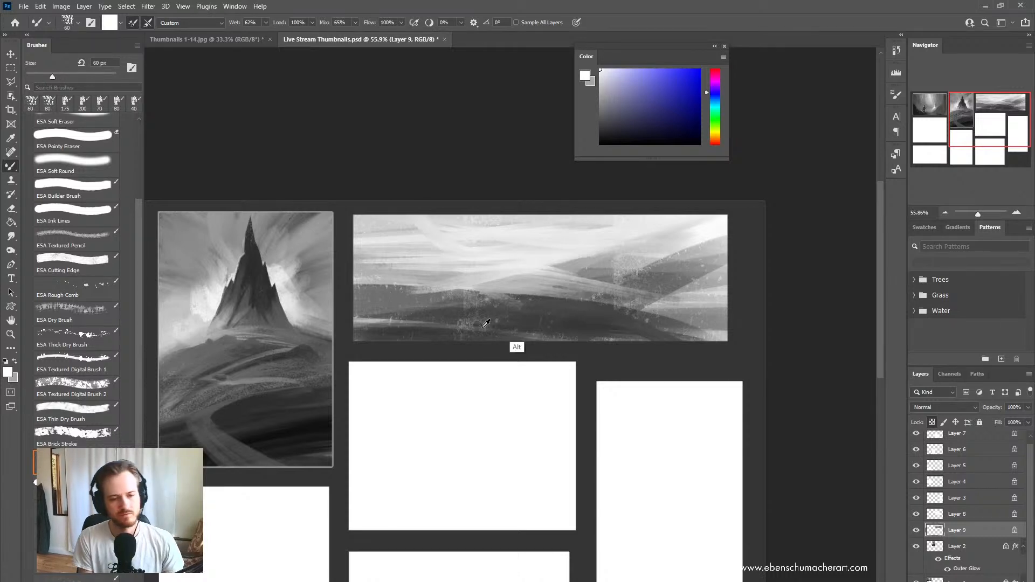
left_click(574, 322, "alt")
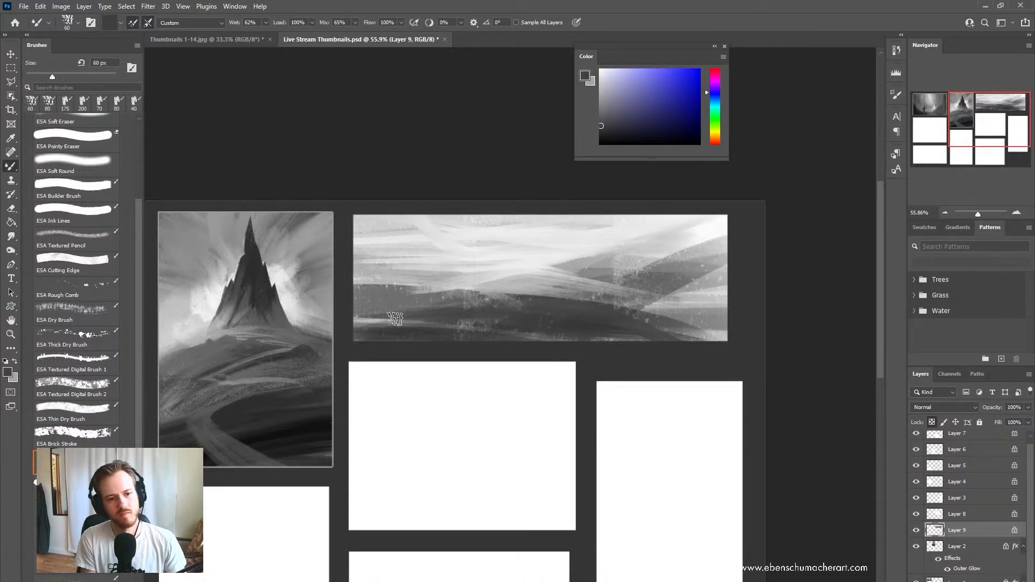
left_click(582, 324, "alt")
left_click_drag(584, 327, 736, 350)
key("ctrl+z")
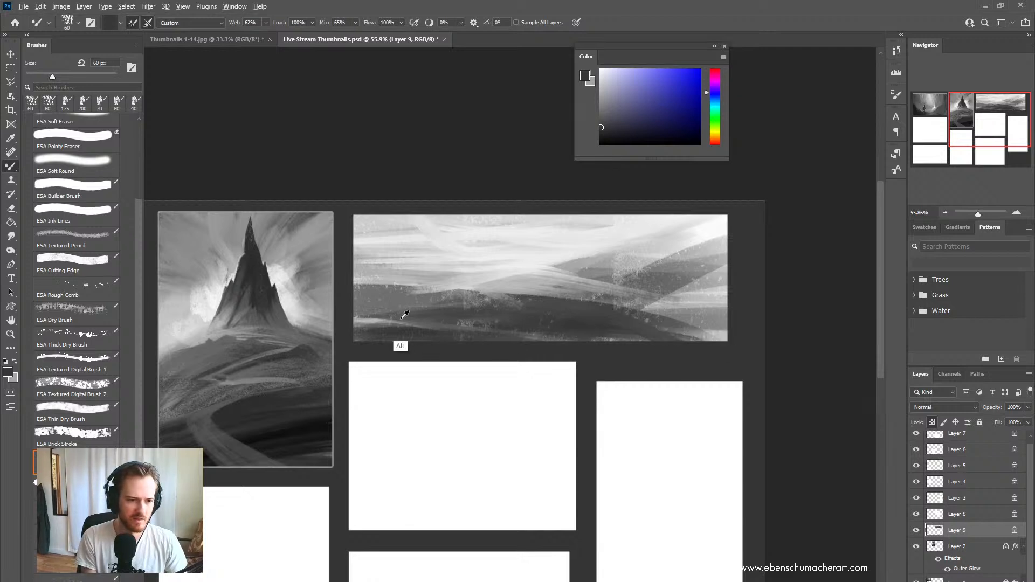
Step: Blend greys sampled from the wide thumbnail into sweeping contour strokes across the dark foreground hill, using the 60 px Mixer Brush
left_click(419, 289, "alt")
left_click_drag(375, 339, 426, 324)
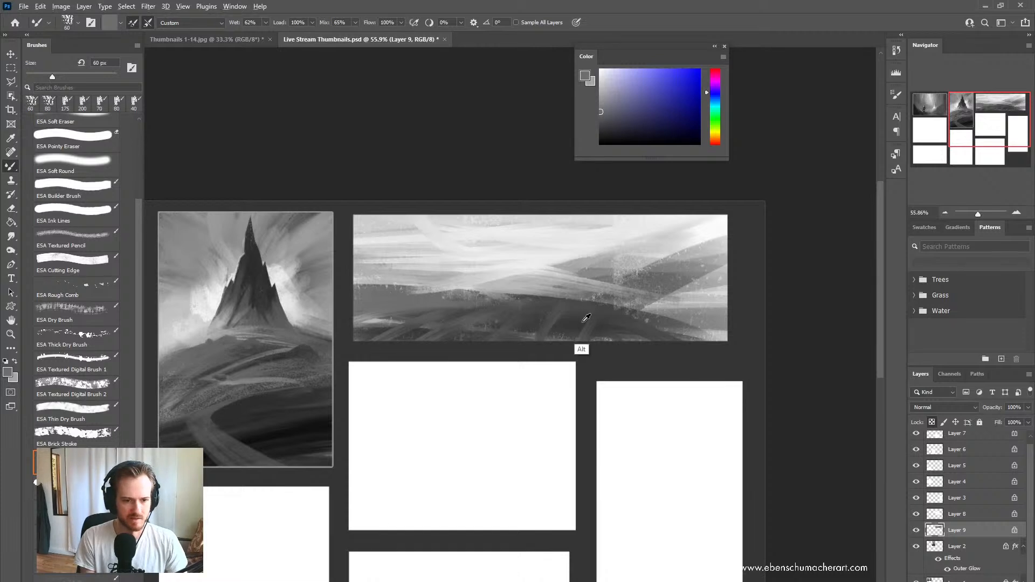
left_click(570, 338, "alt")
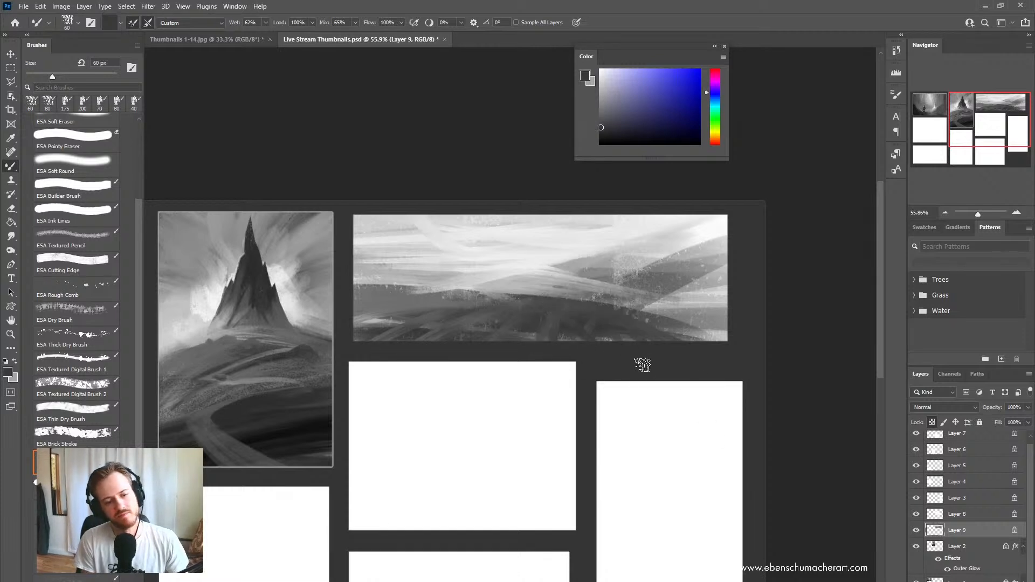
left_click(527, 305, "alt")
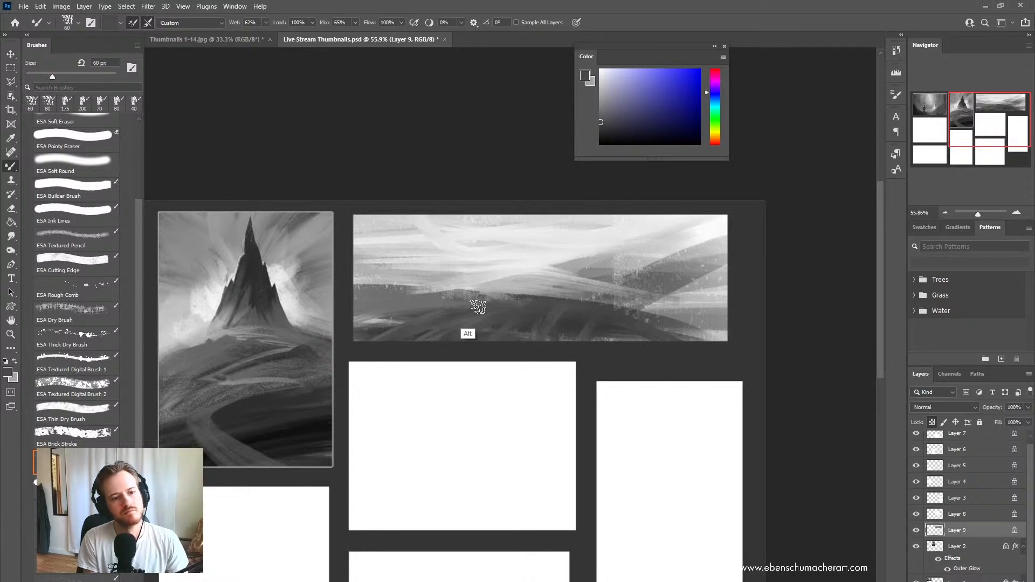
left_click(430, 310, "alt")
left_click(378, 319, "alt")
left_click_drag(366, 332, 512, 296)
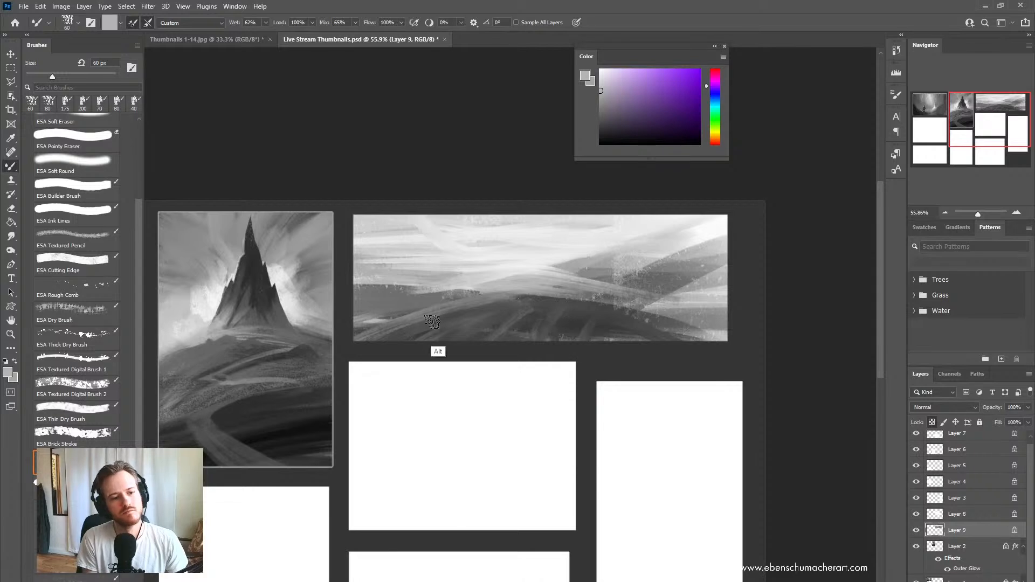
left_click(574, 322, "alt")
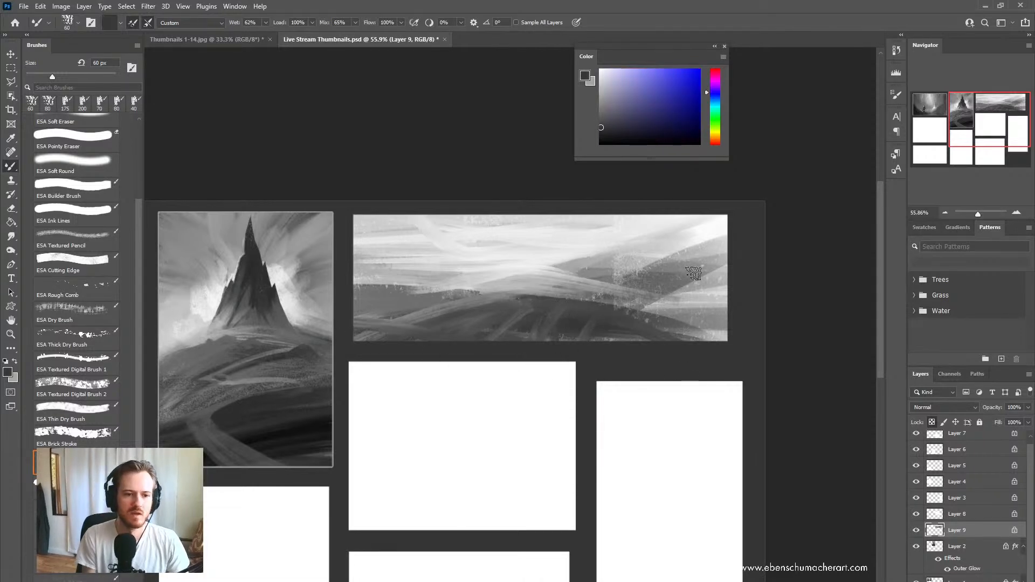
Step: Set the colour to black and sweep a 150 px Mixer Brush across the wide thumbnail's lower left to darken the foreground
left_click(600, 143)
key("bracketright")
key("bracketright")
key("bracketright")
key("bracketright")
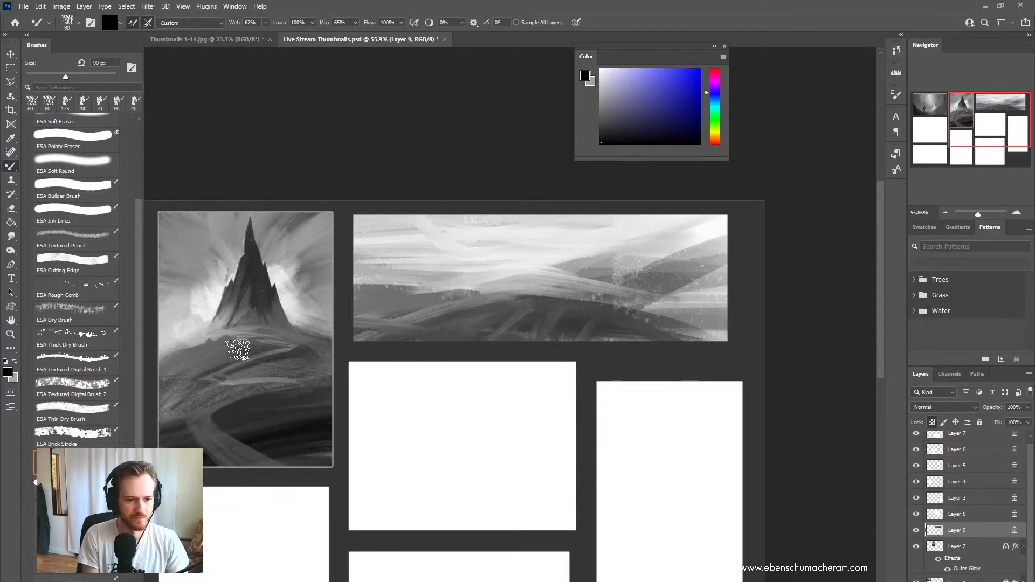
key("bracketright")
key("bracketright")
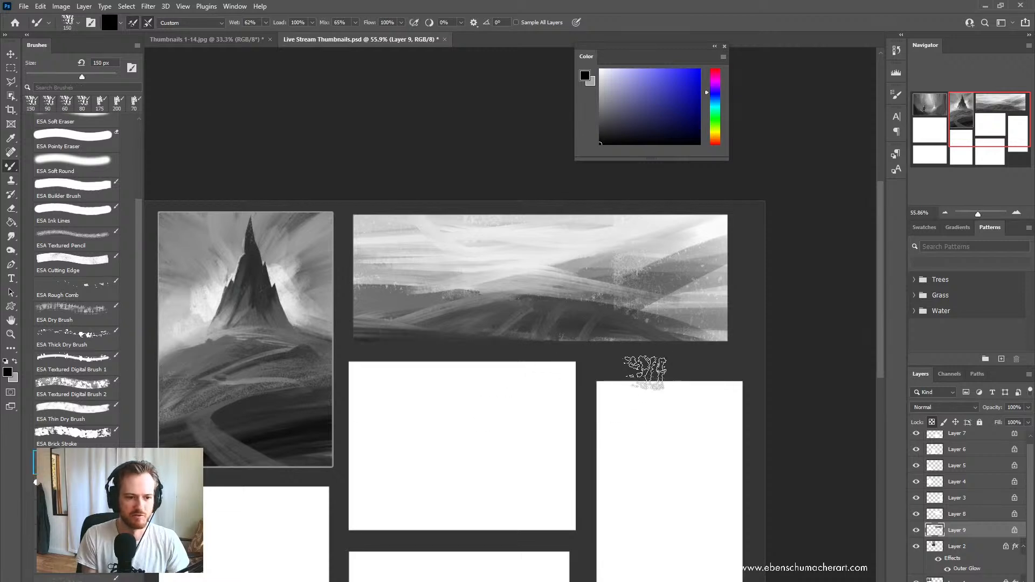
left_click_drag(563, 324, 374, 325)
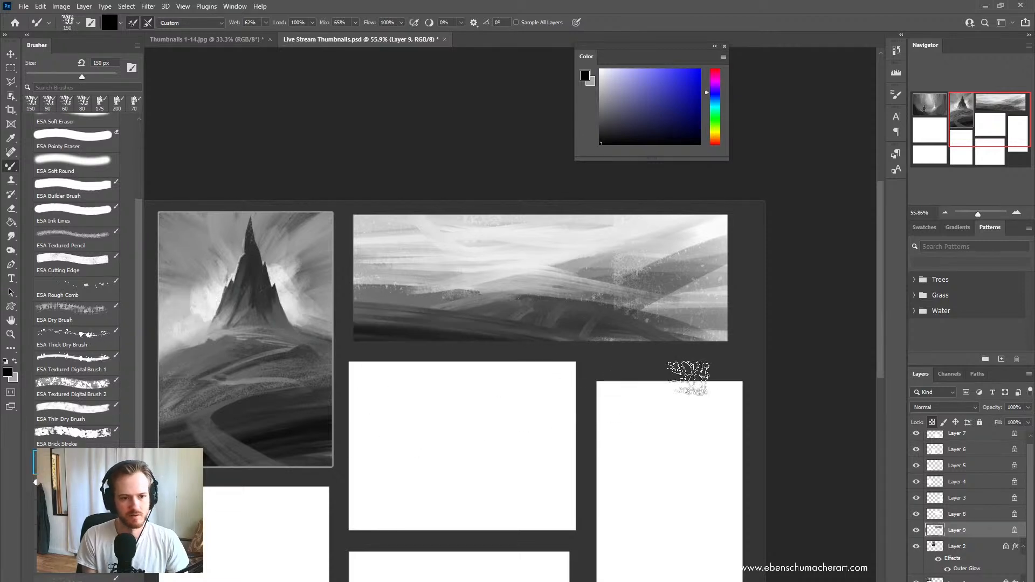
left_click_drag(636, 345, 372, 326)
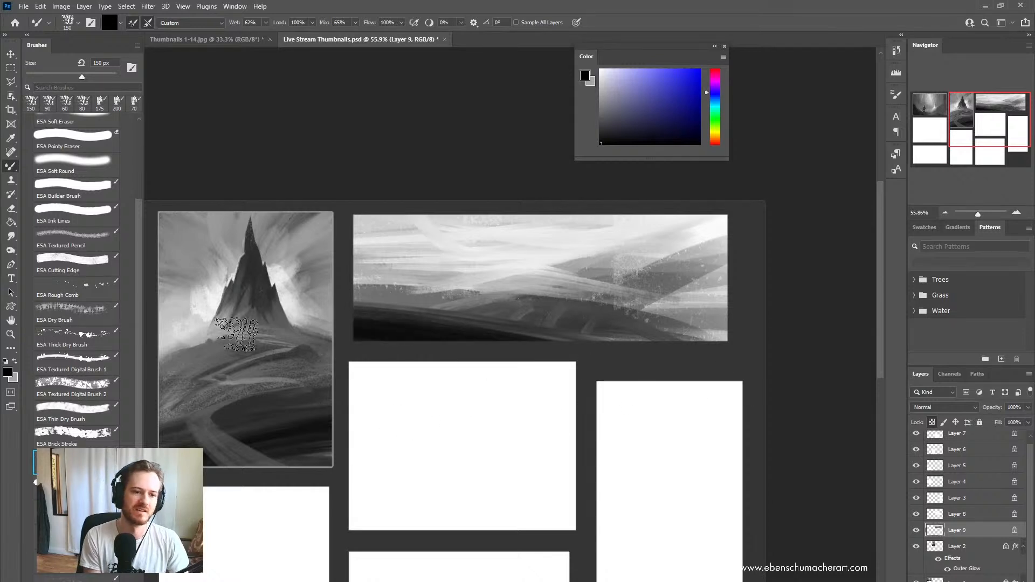
Step: Blend sampled light greys over the wide thumbnail's distant right-hand slopes as curved mist strokes, with the Mixer Brush at 100 px
key("bracketleft")
key("bracketleft")
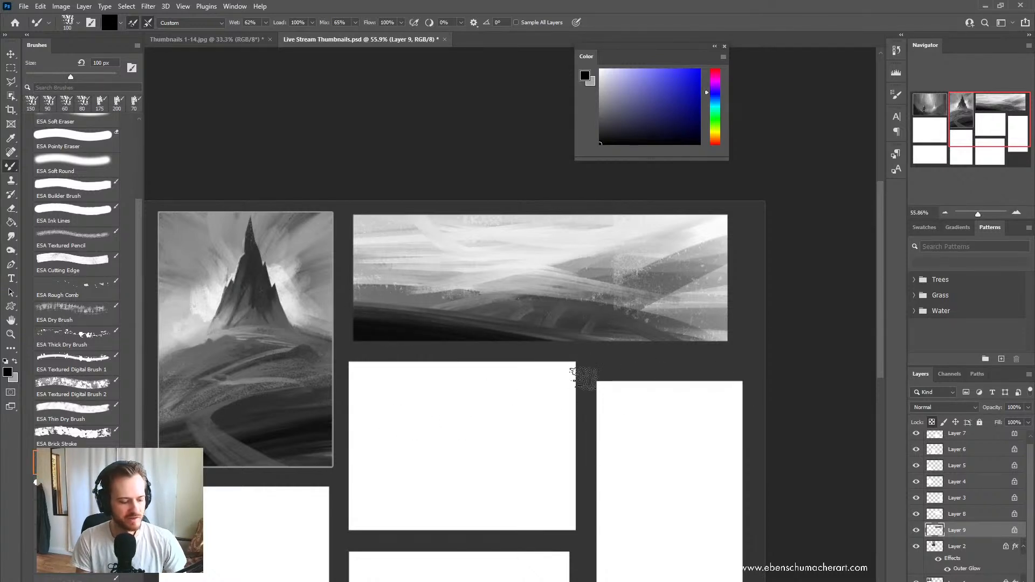
left_click(482, 305, "alt")
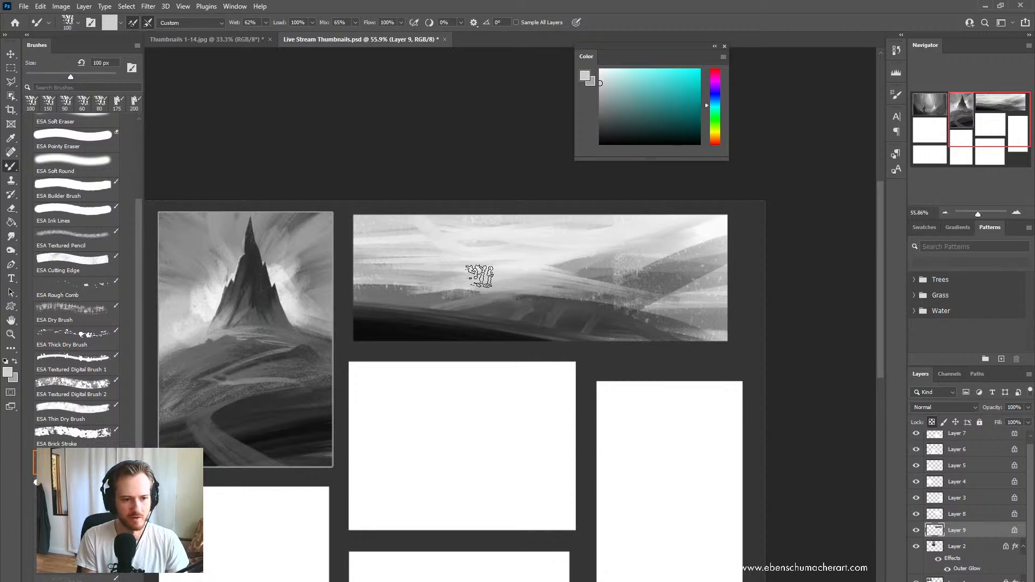
mouse_move(479, 276)
left_mouse_down()
mouse_move(679, 295)
mouse_move(666, 291)
mouse_move(717, 281)
left_mouse_up()
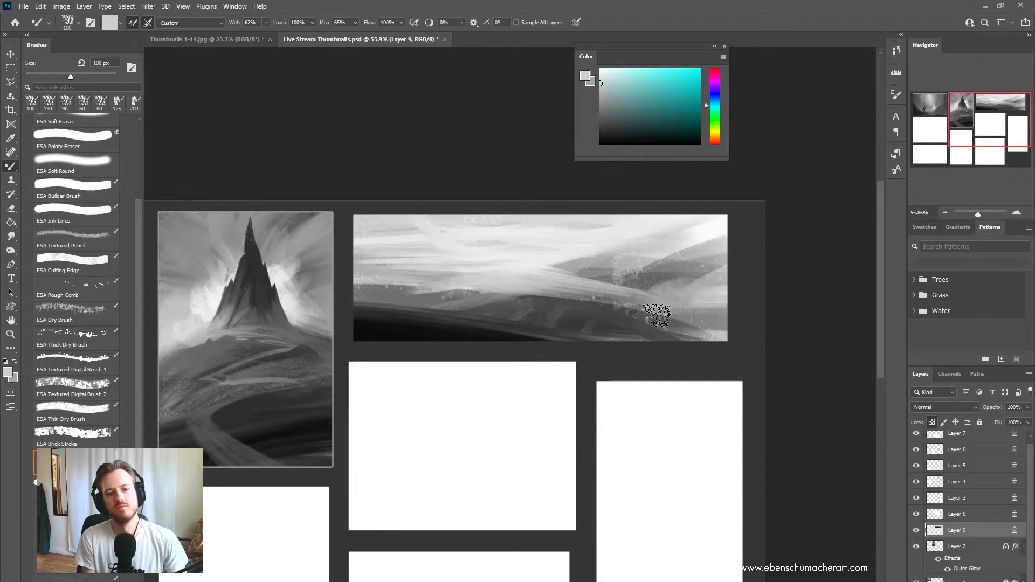
left_click(579, 247, "alt")
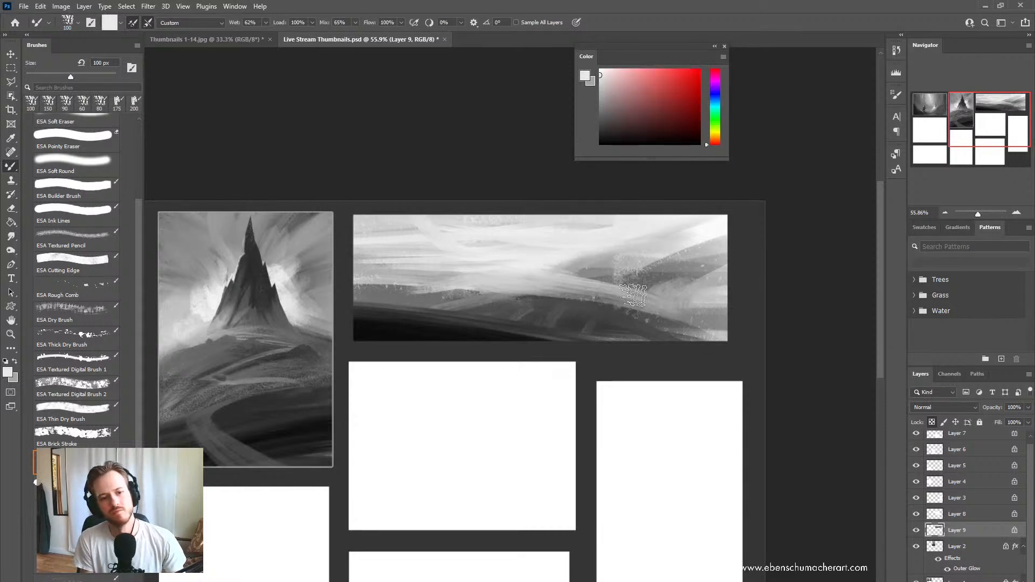
left_click(556, 253, "alt")
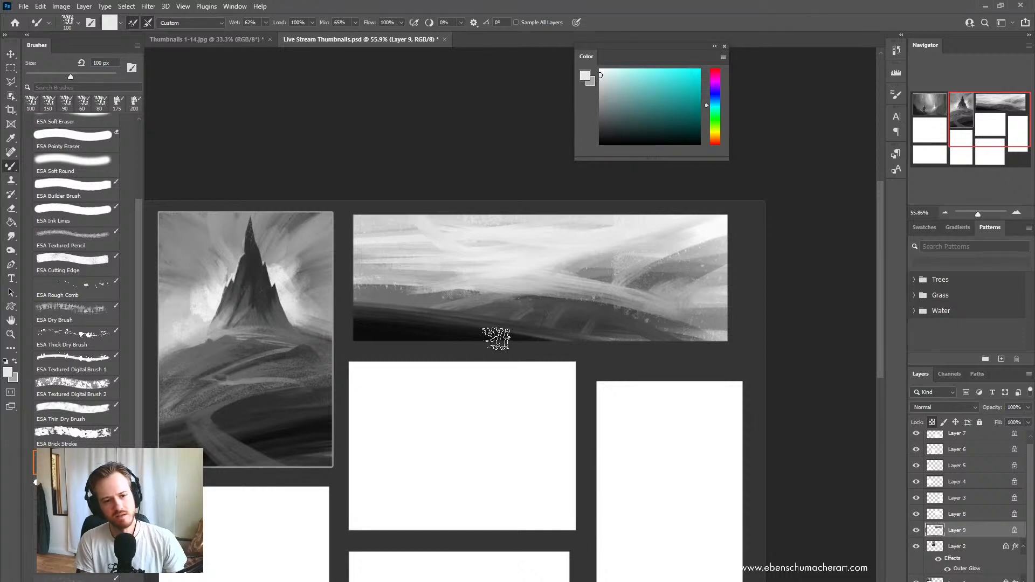
Step: Refine the distant right-hand hills' edges with sampled light and mid greys, reducing the Mixer Brush to 35 px
left_click(426, 288, "alt")
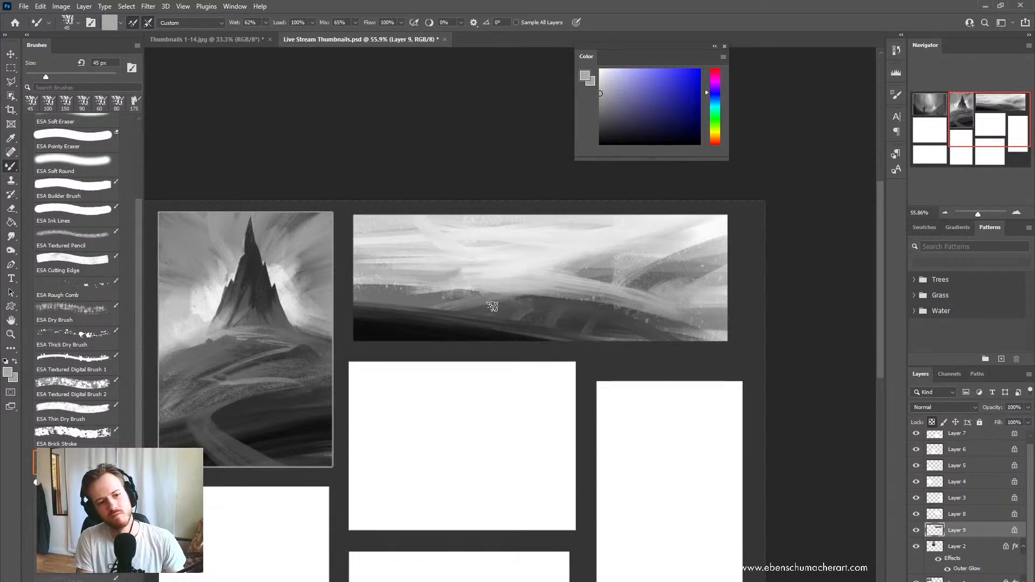
left_click(574, 264, "alt")
key("bracketleft")
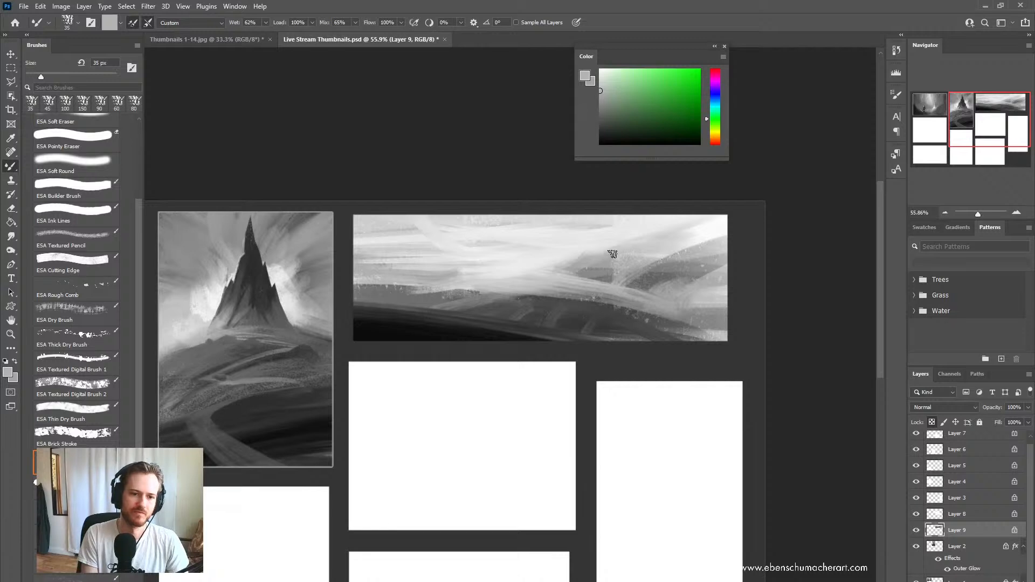
left_click(596, 258, "alt")
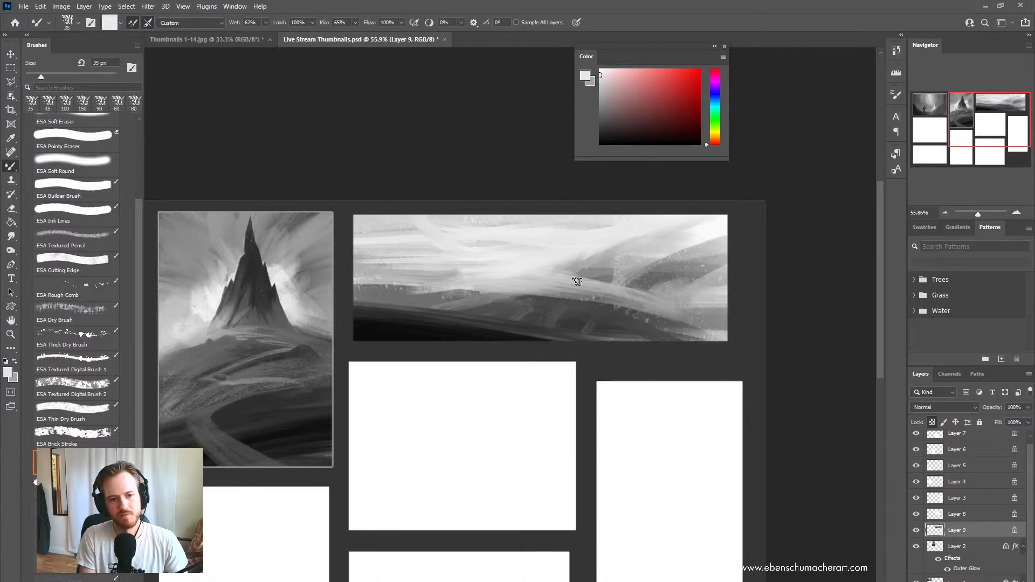
left_click(597, 260, "alt")
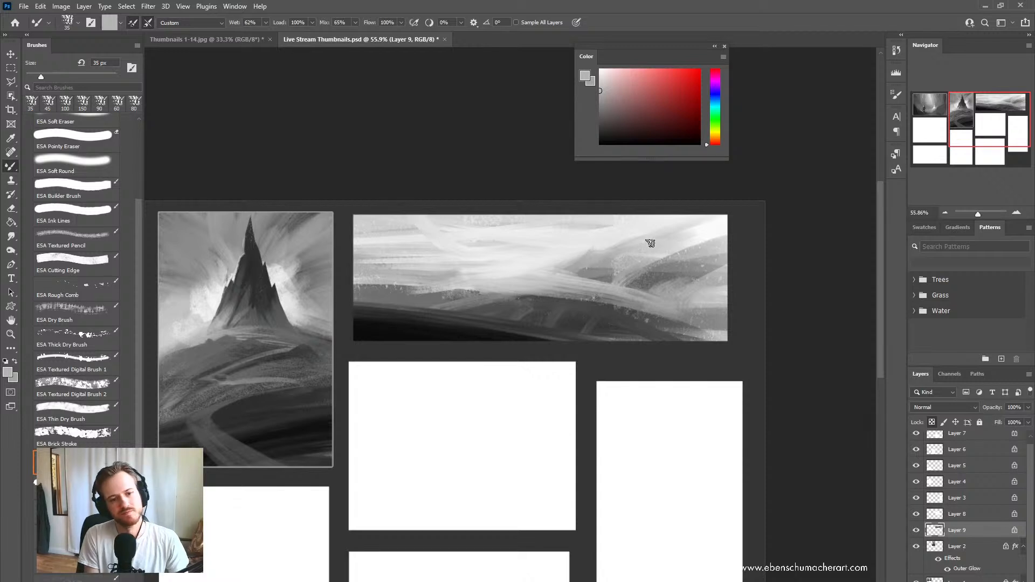
left_click(597, 272, "alt")
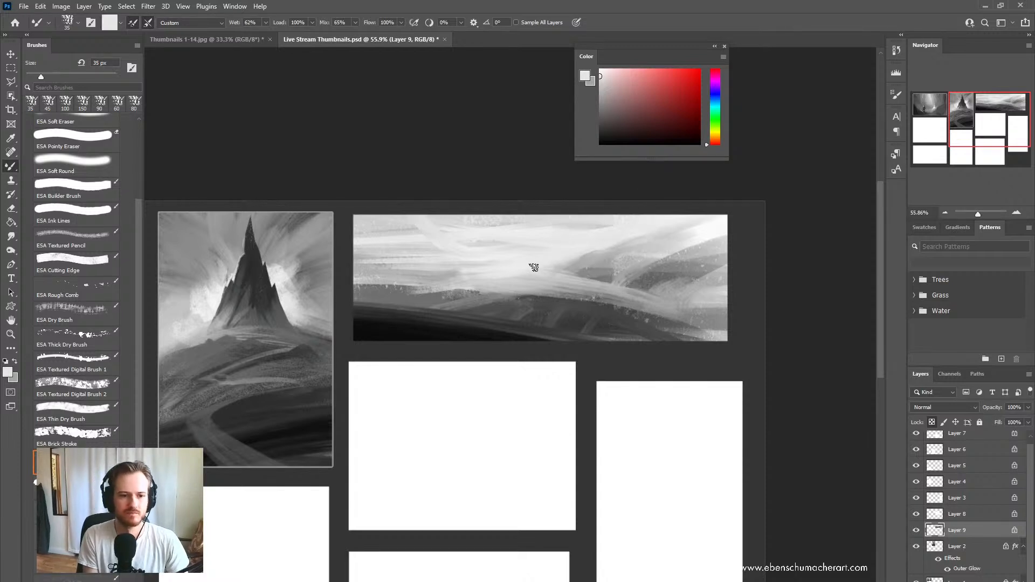
Step: Shape the midground ridge on the left and the central hill's crest with sampled dark and light greys, using 25 to 40 px brush sizes
left_click(533, 299, "alt")
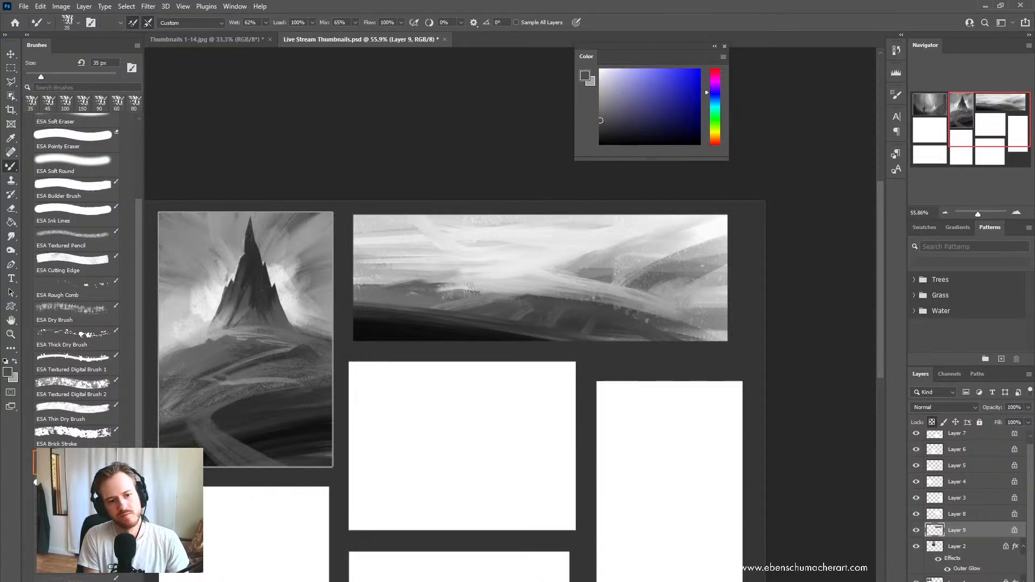
left_click(552, 310, "alt")
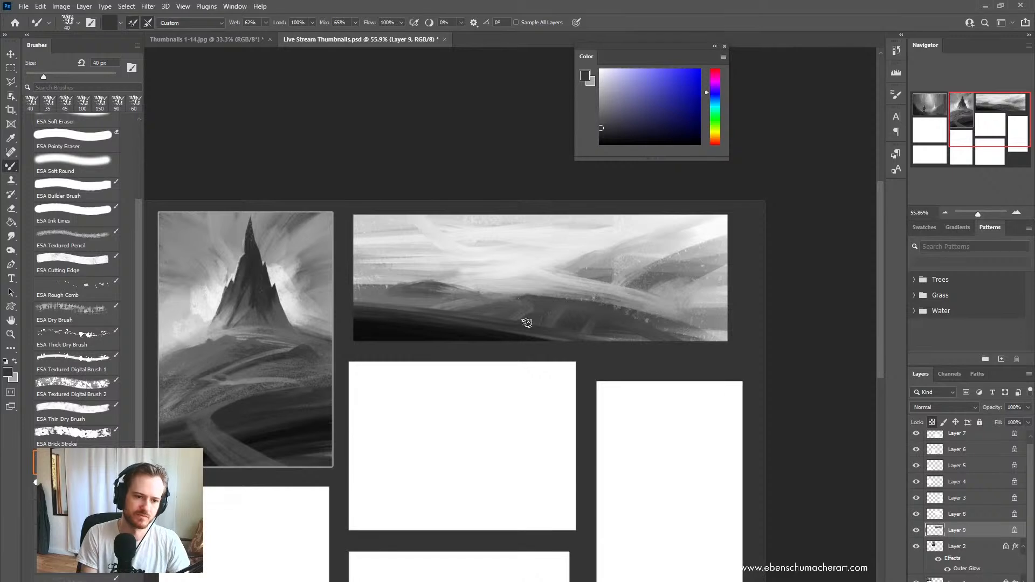
left_click(499, 290, "alt")
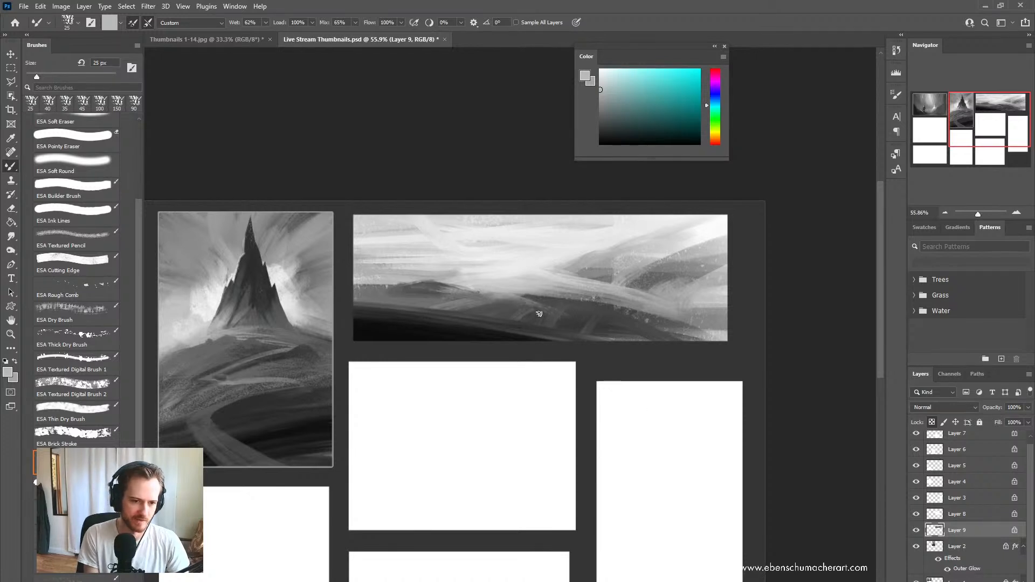
key("bracketright")
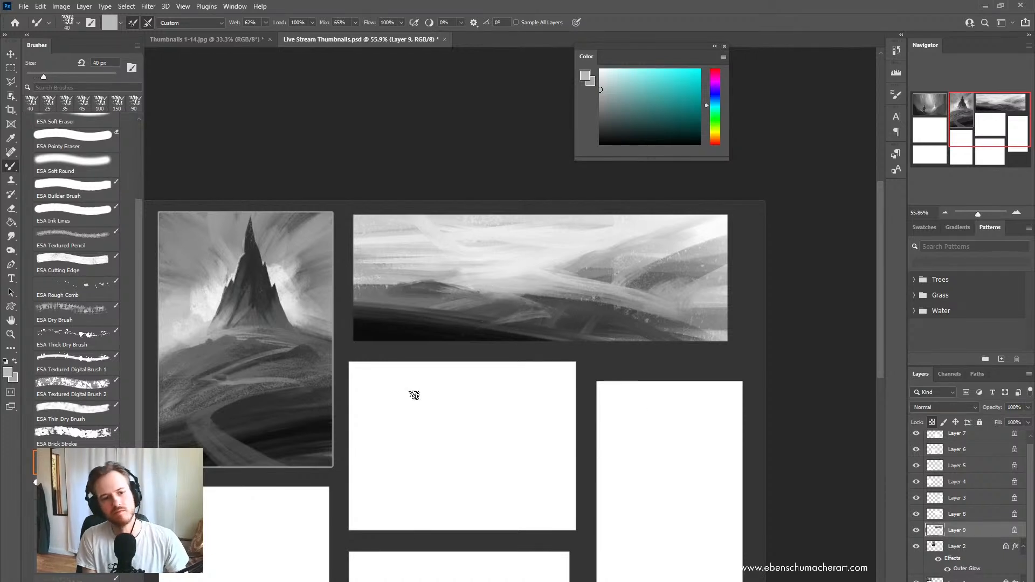
Step: Blend sampled dark greys over the foreground hill and extend the midground ridge to the thumbnail's left edge at 40 px
left_click(488, 338, "alt")
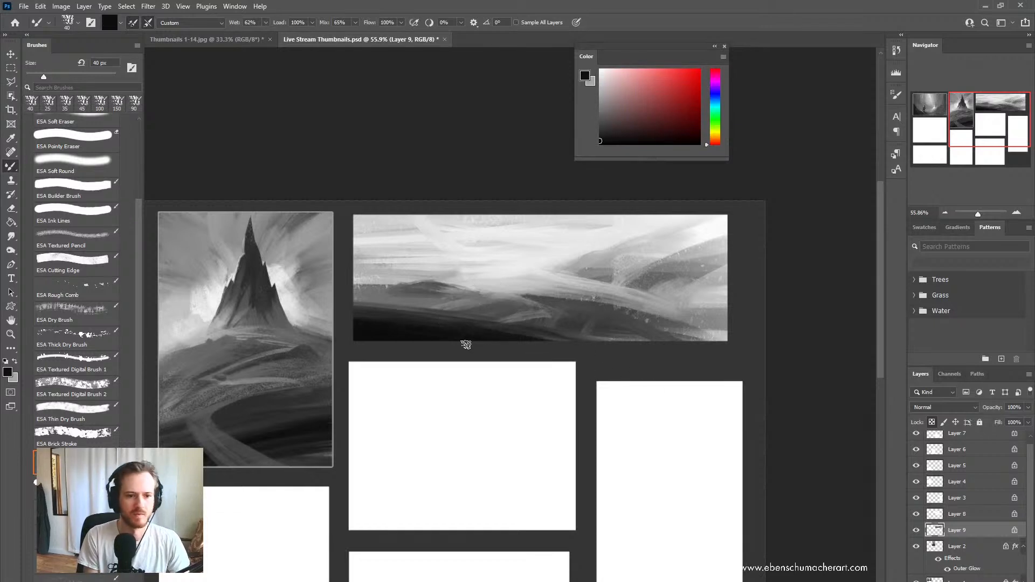
left_click(544, 318, "alt")
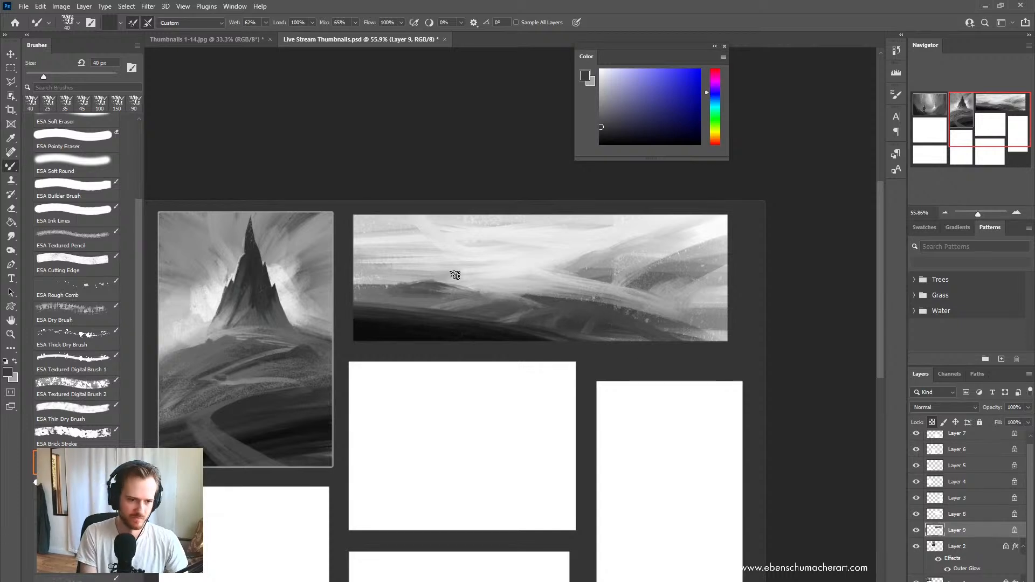
left_click(426, 290, "alt")
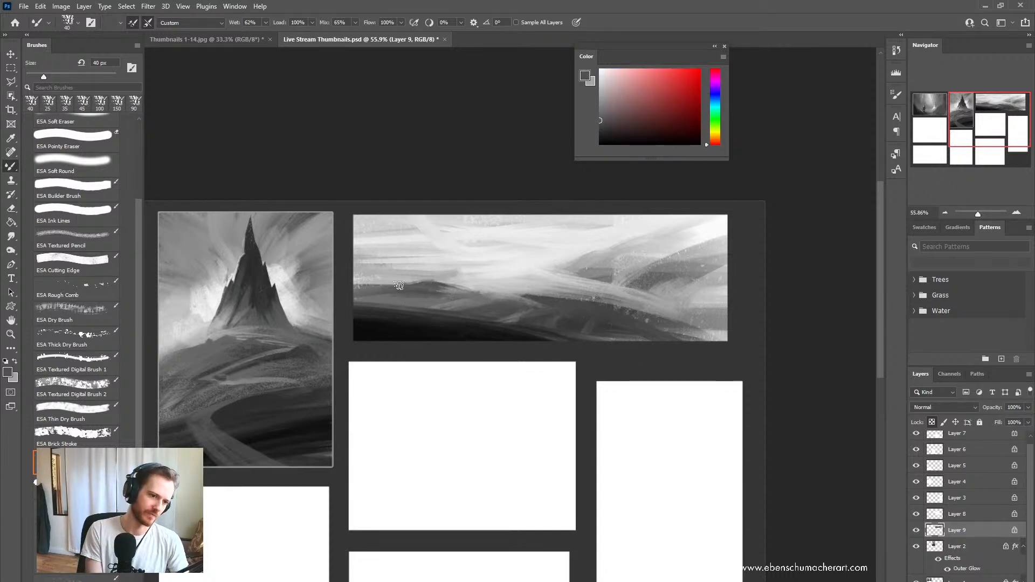
left_click_drag(398, 285, 354, 291)
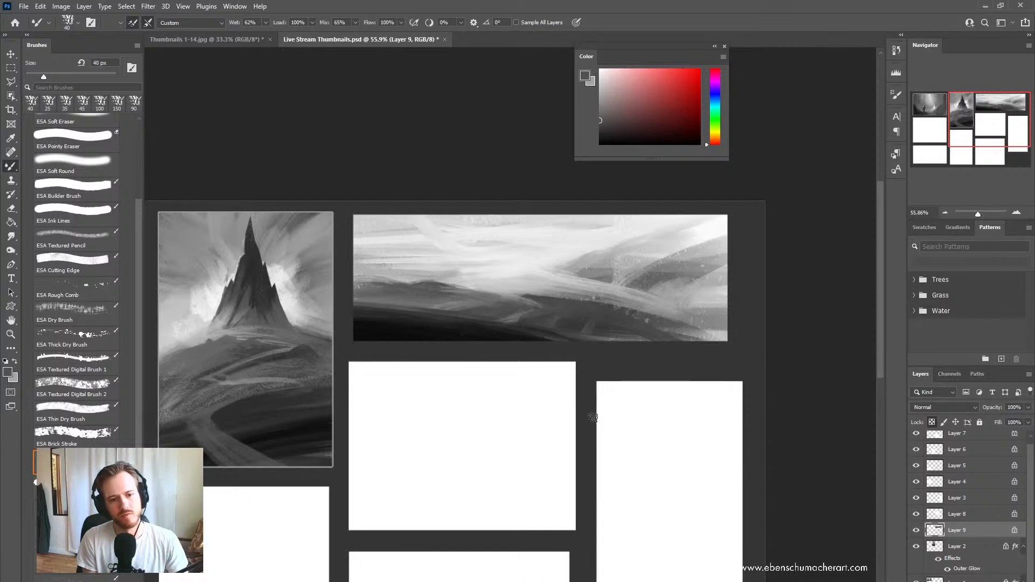
left_click(516, 311, "alt")
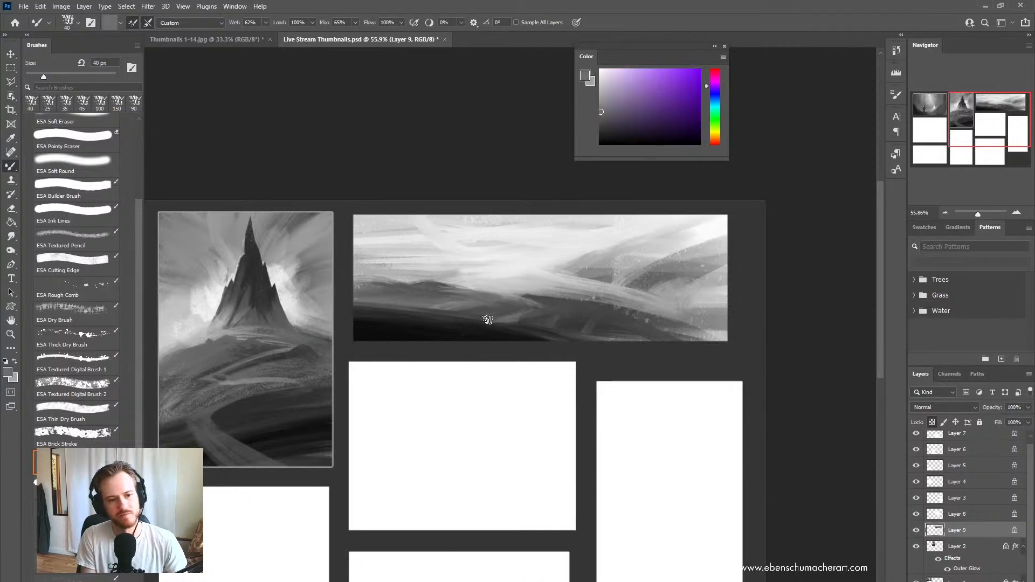
left_click(485, 324, "alt")
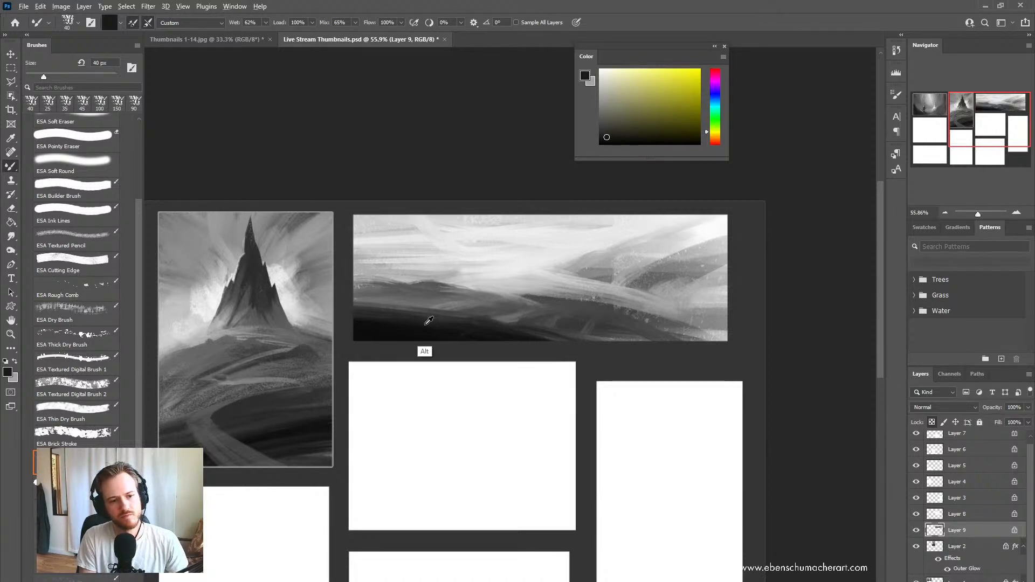
Step: Paint two leaning tree trunks, the second with a branch, at the wide thumbnail's left end in a sampled dark grey
left_click(424, 323, "alt")
left_click_drag(412, 336, 439, 167)
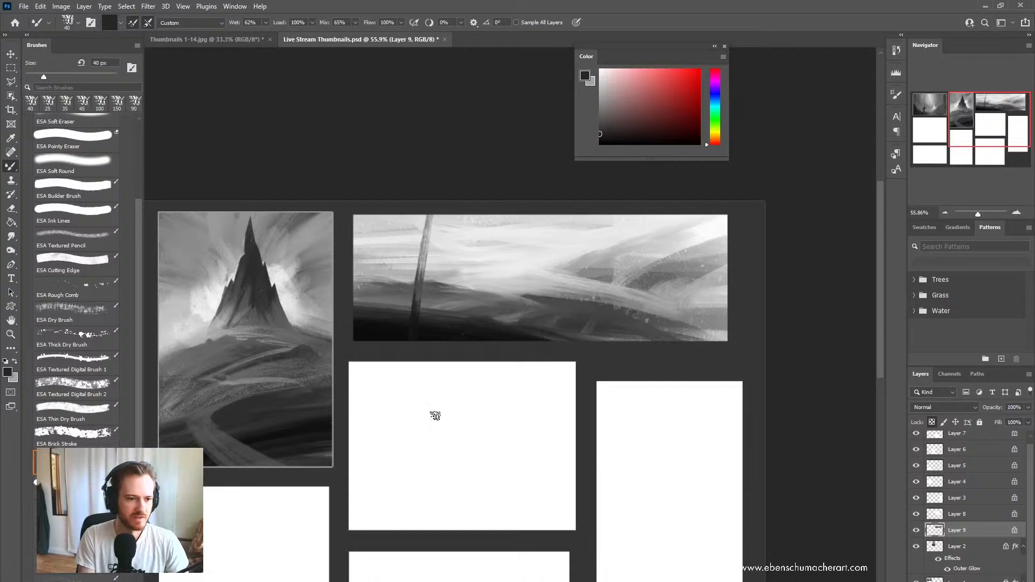
key("ctrl+z")
left_click_drag(372, 326, 392, 208)
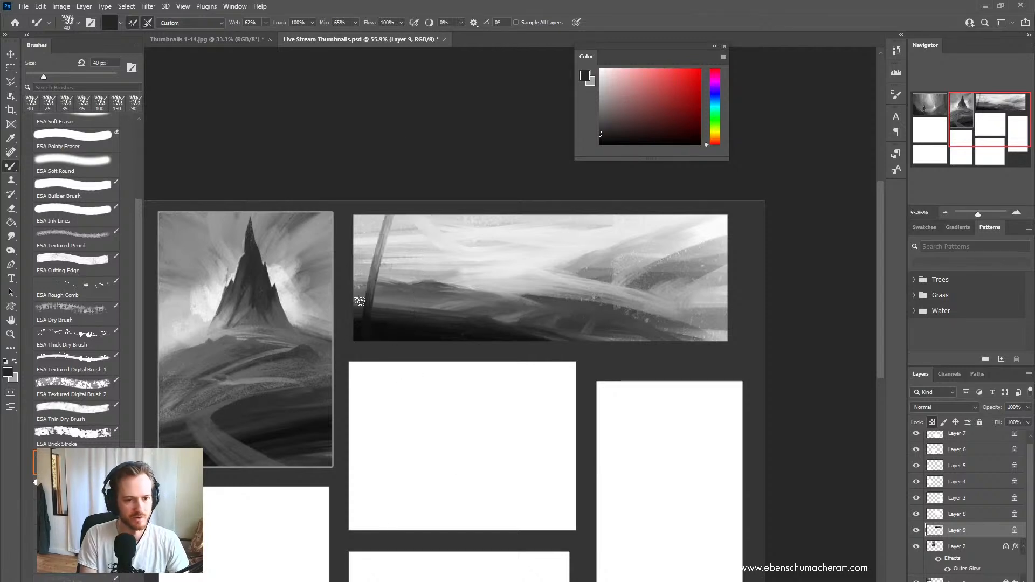
left_click_drag(376, 323, 395, 213)
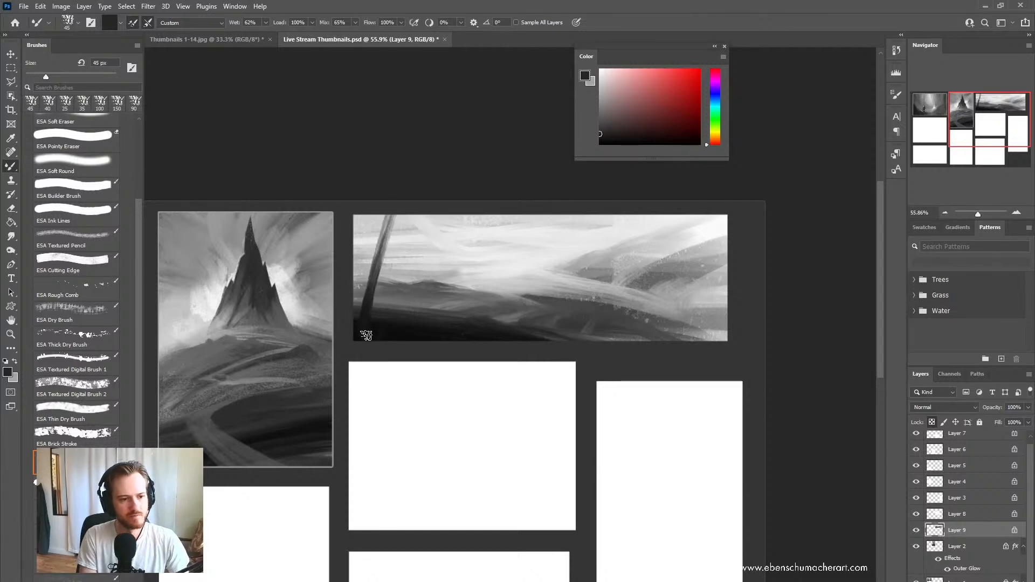
left_click_drag(389, 319, 414, 216)
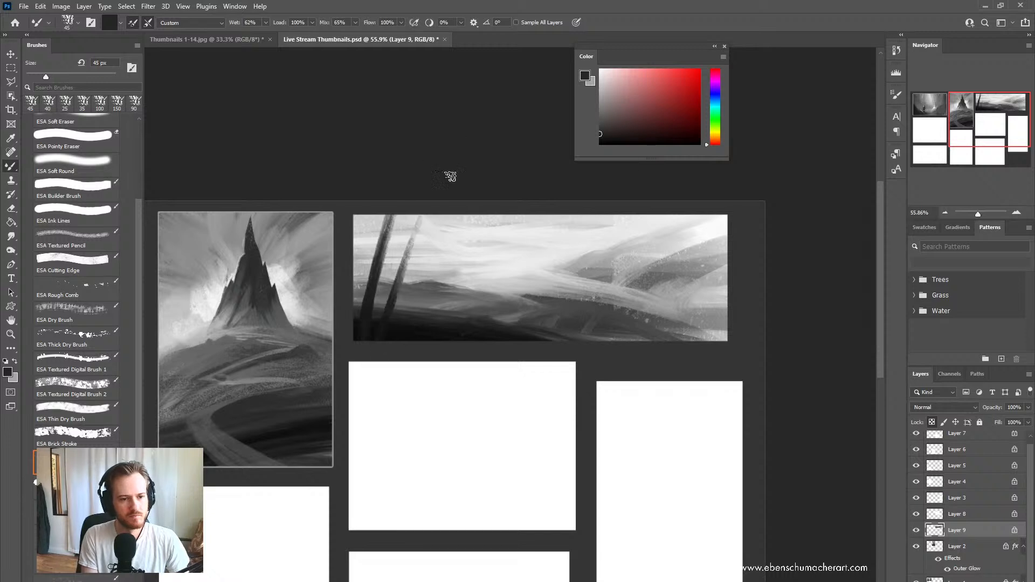
left_click_drag(406, 259, 442, 223)
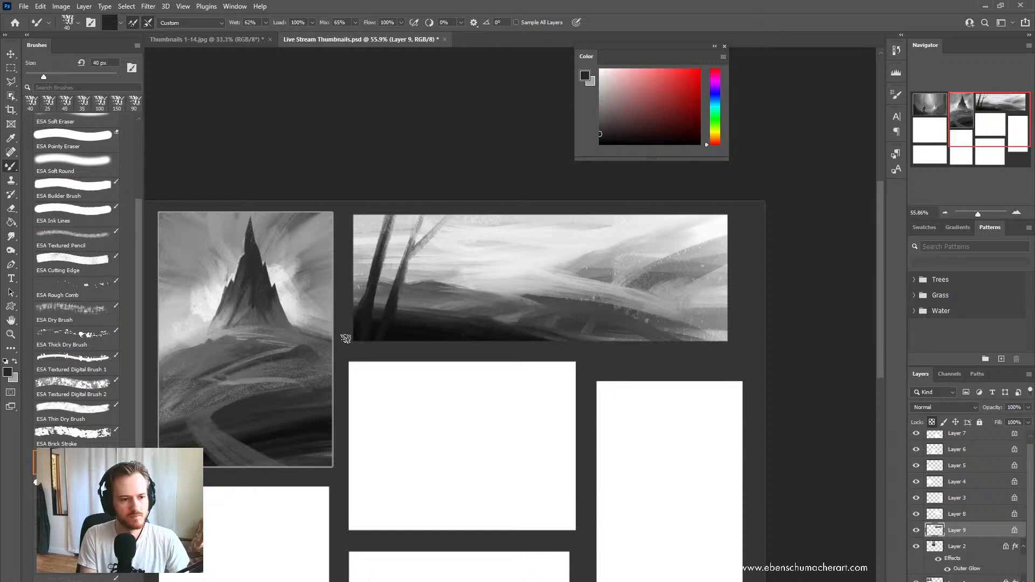
left_click_drag(384, 280, 410, 216)
key("ctrl+z")
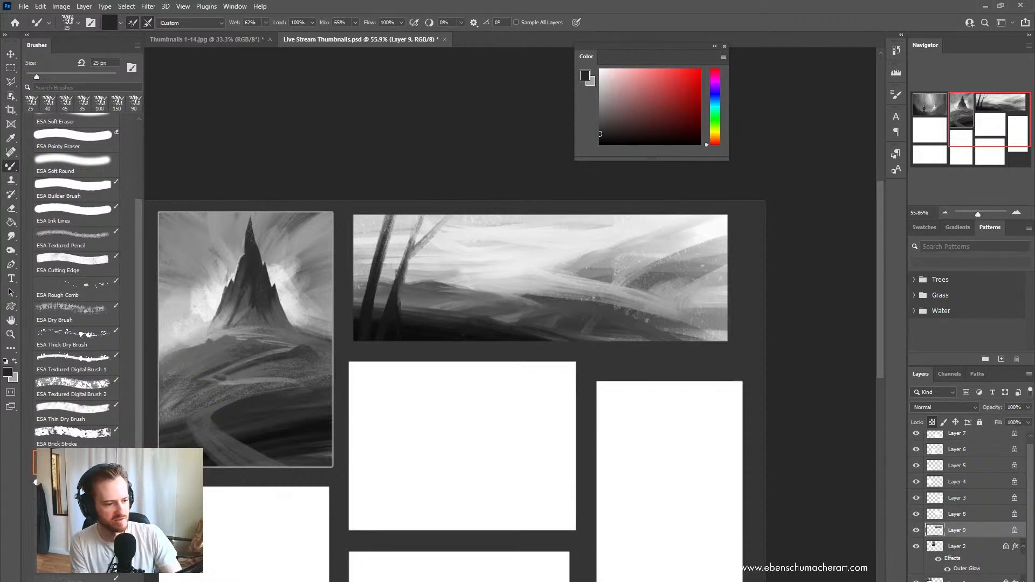
Step: Compare the ESA brush presets, trying Thin Dry Brush, Thick Wet Brush and Thin Brush Wet 2-27, for painting the foreground trees
key("shift+b")
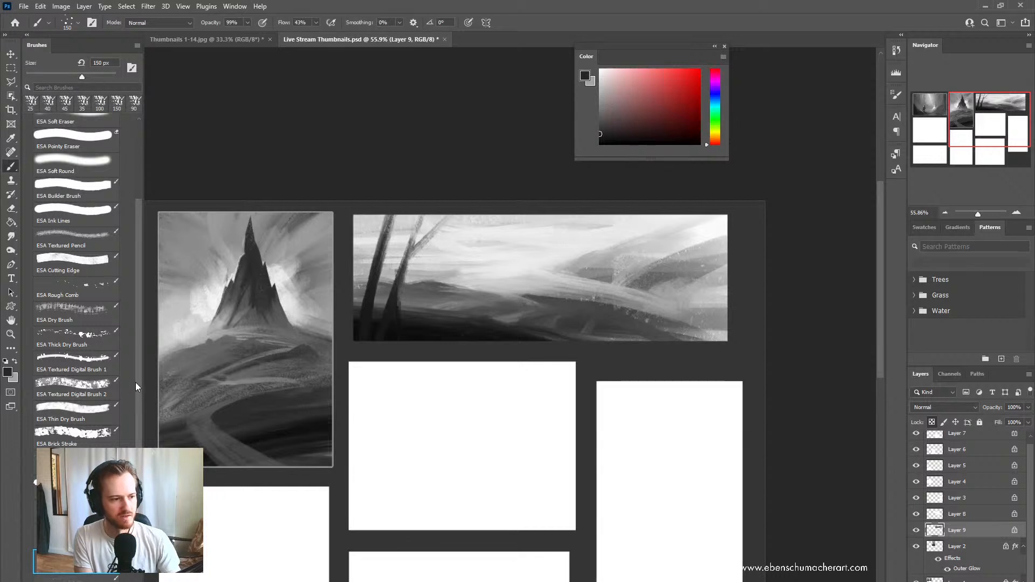
scroll(135, 383, "down", 1)
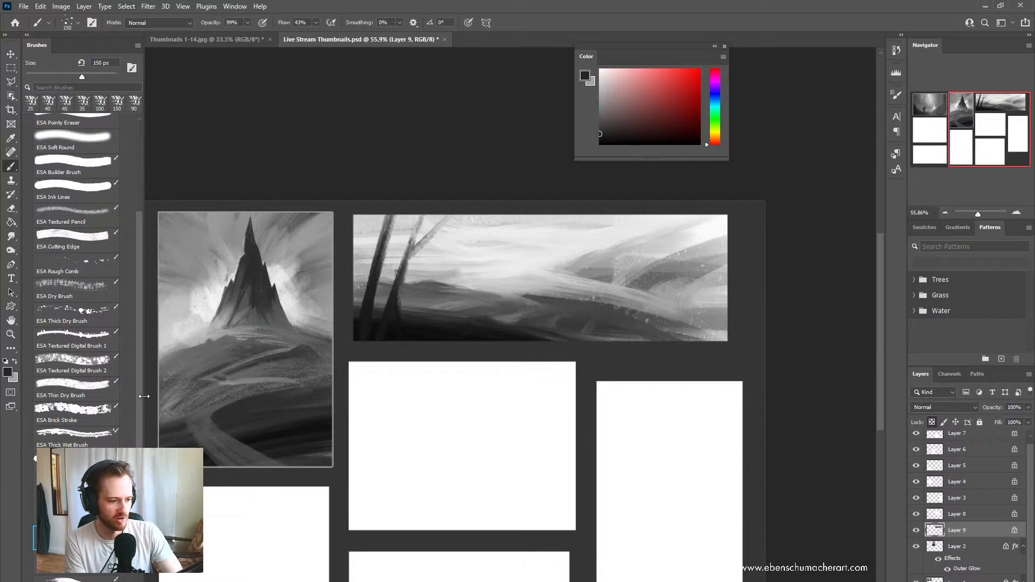
scroll(279, 329, "down", 3)
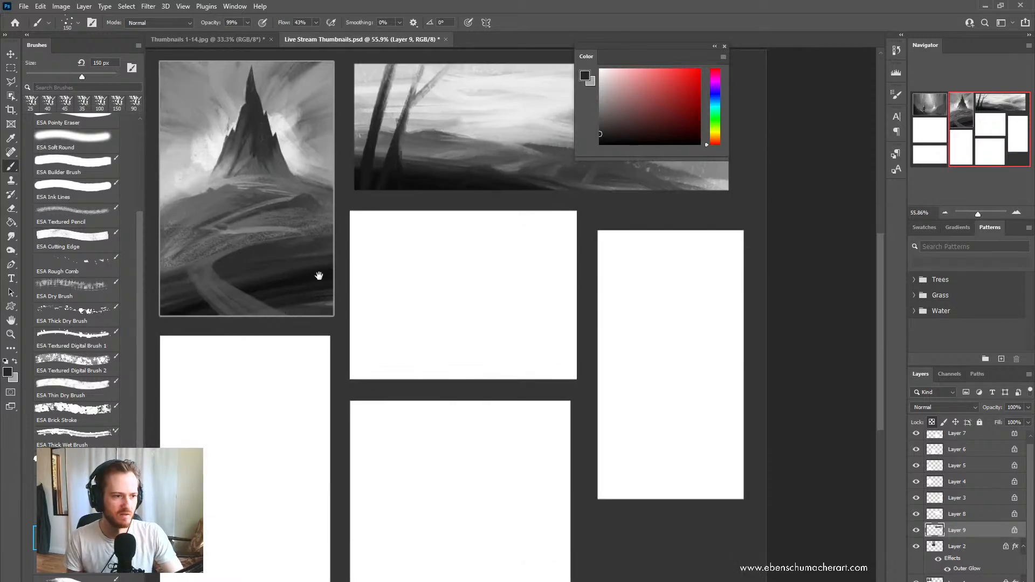
scroll(319, 277, "up", 3)
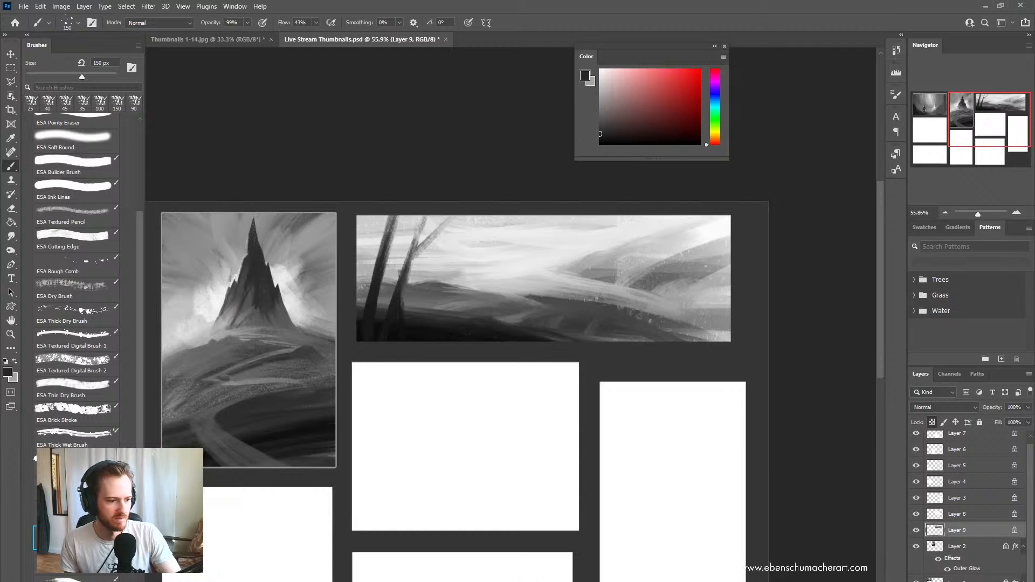
scroll(88, 301, "down", 1)
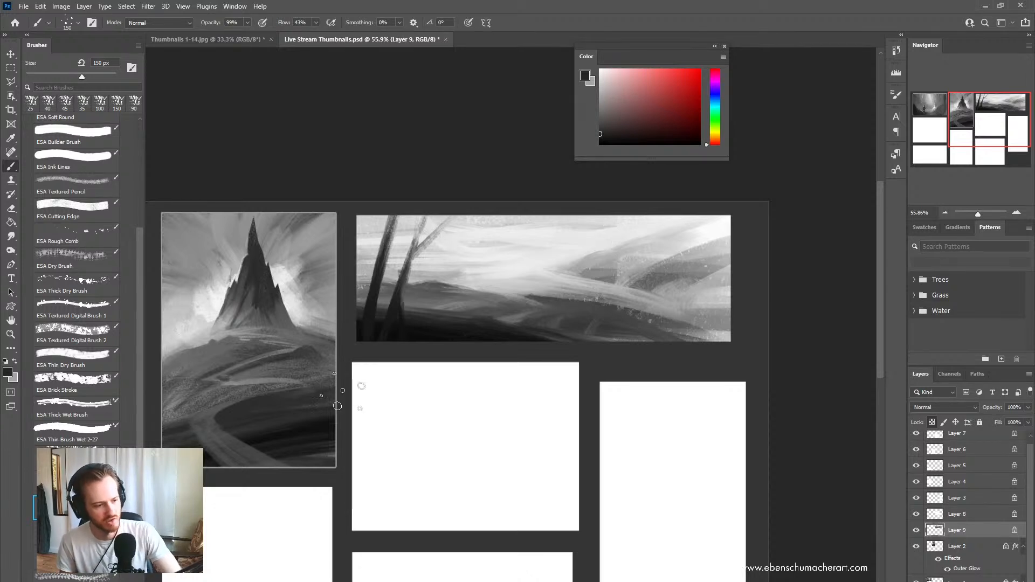
scroll(75, 281, "down", 2)
scroll(75, 281, "down", 1)
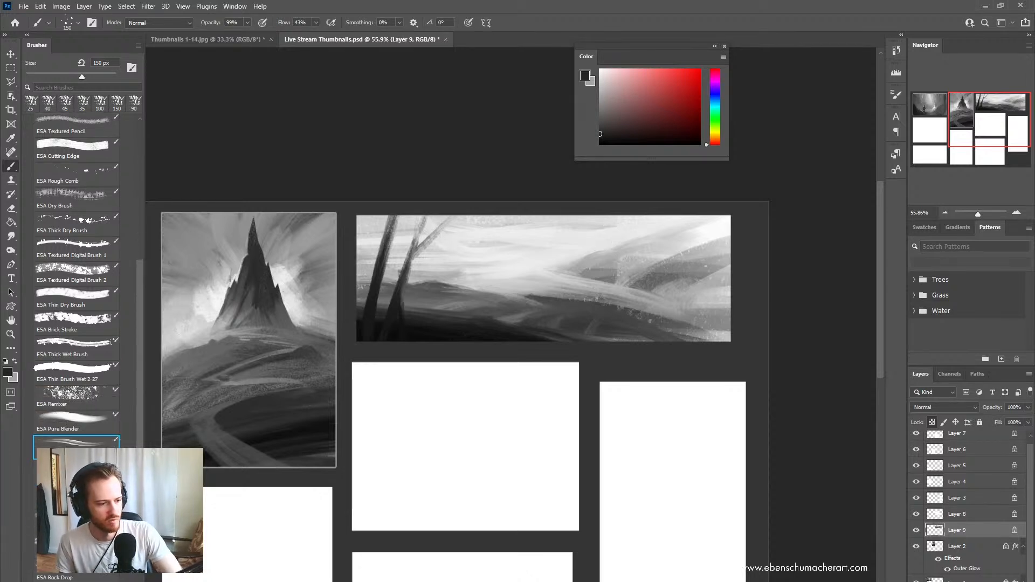
left_click(76, 446)
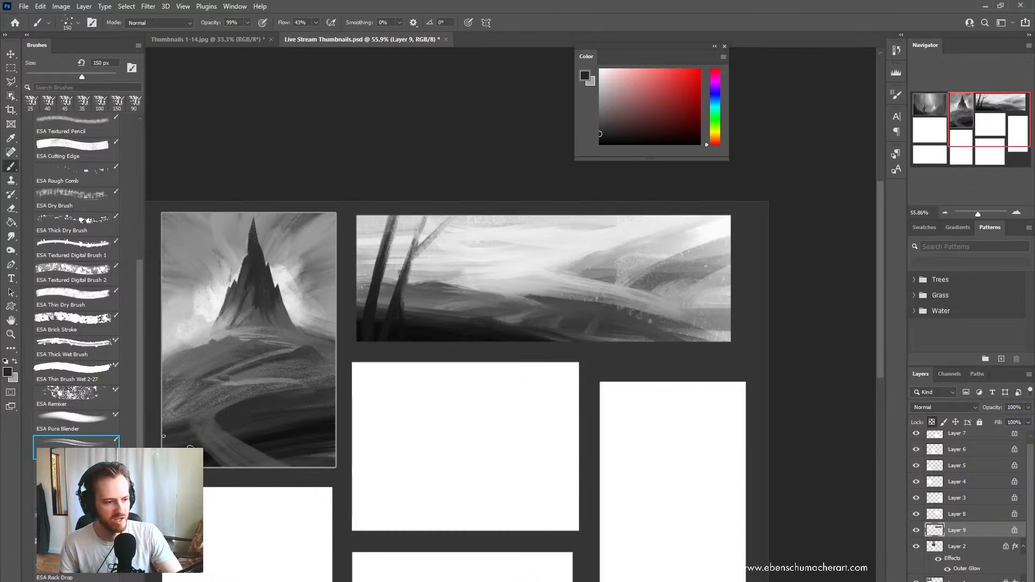
scroll(32, 441, "down", 1)
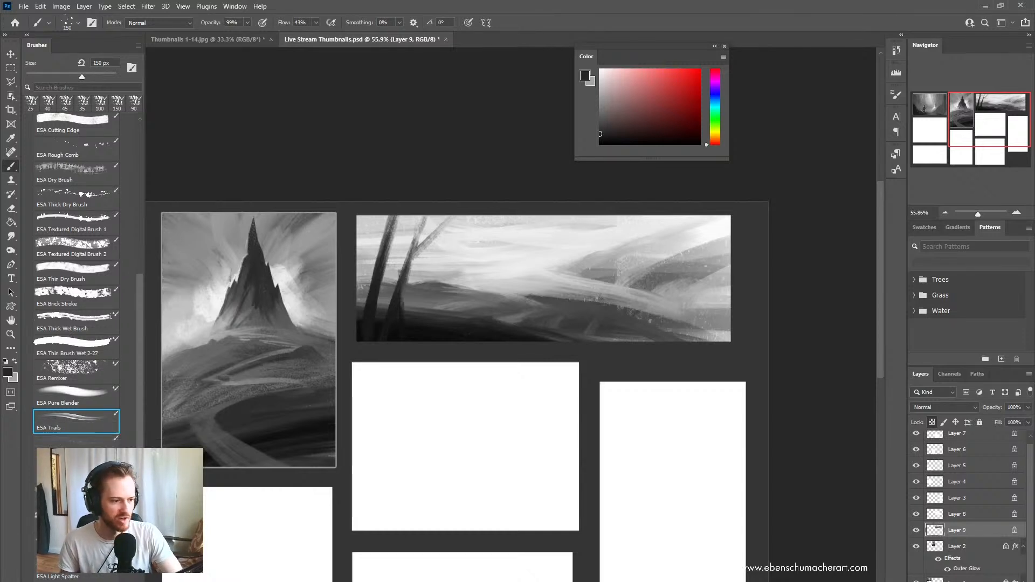
scroll(76, 277, "up", 2)
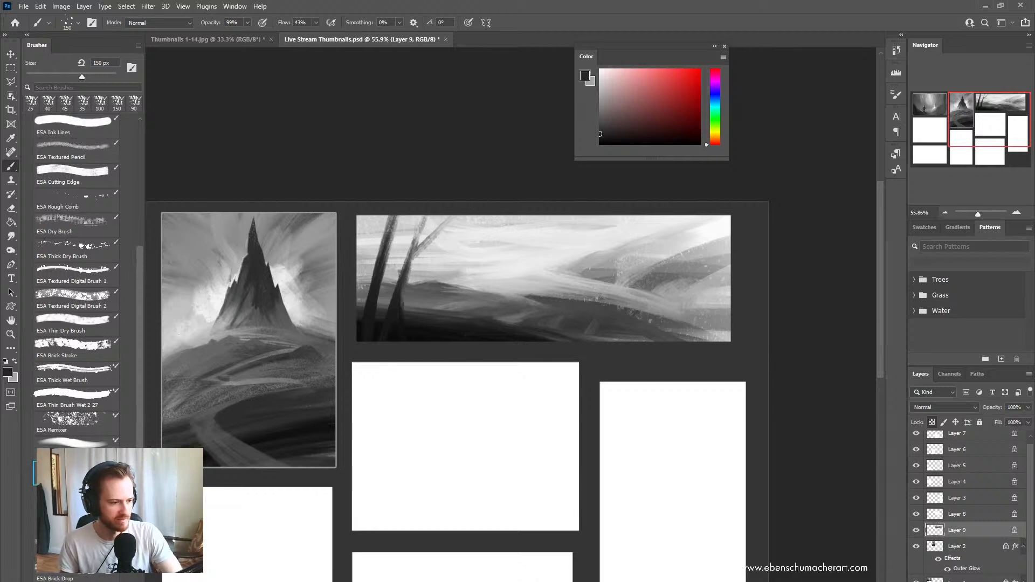
scroll(72, 410, "up", 1)
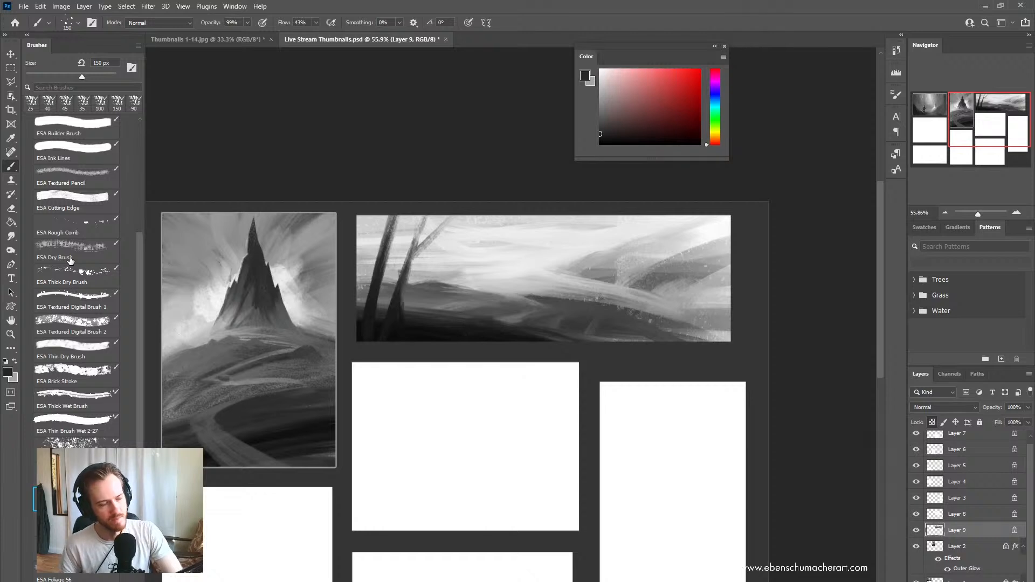
left_click(70, 259)
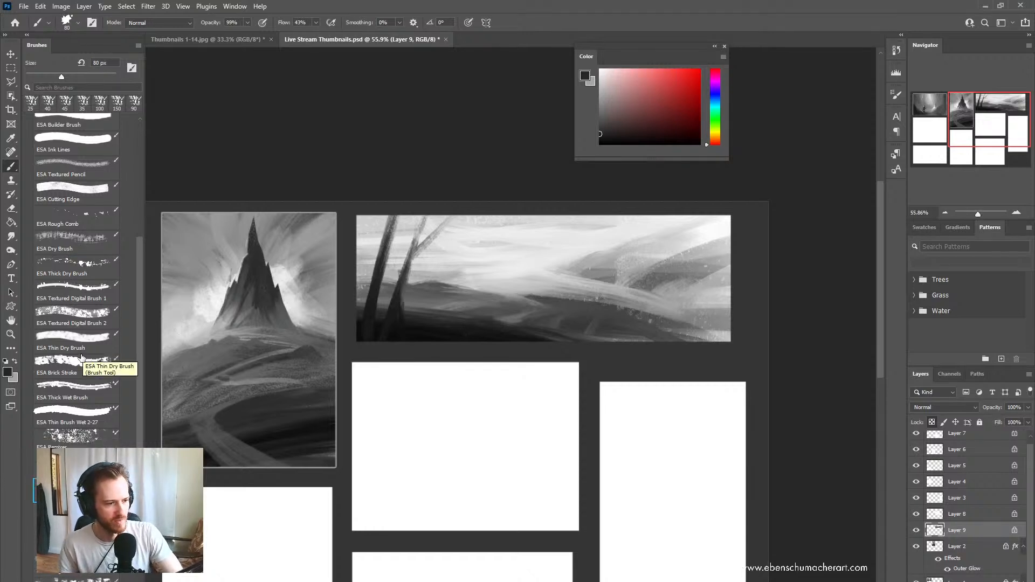
scroll(80, 356, "down", 1)
left_click(86, 404)
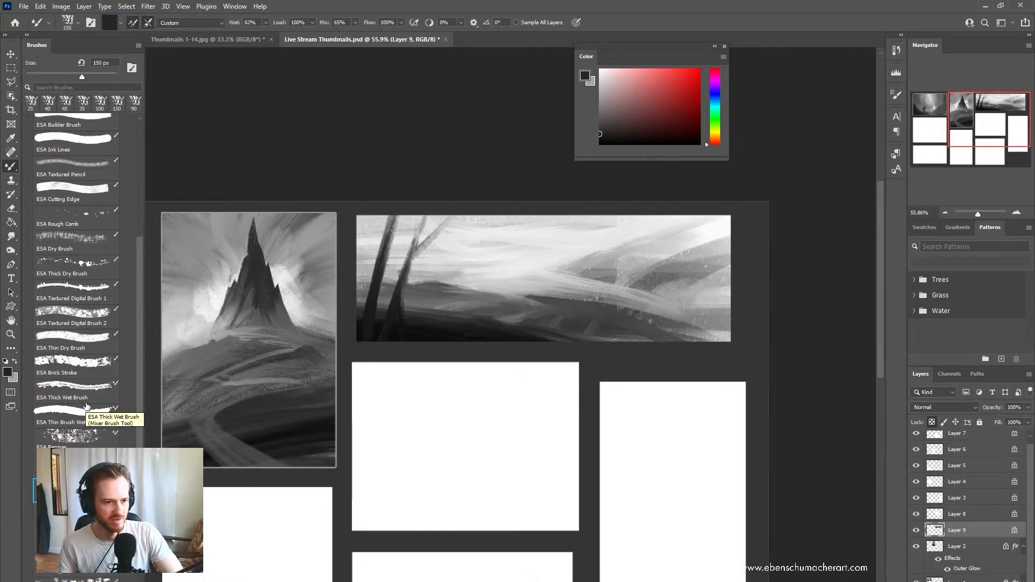
left_click(92, 414)
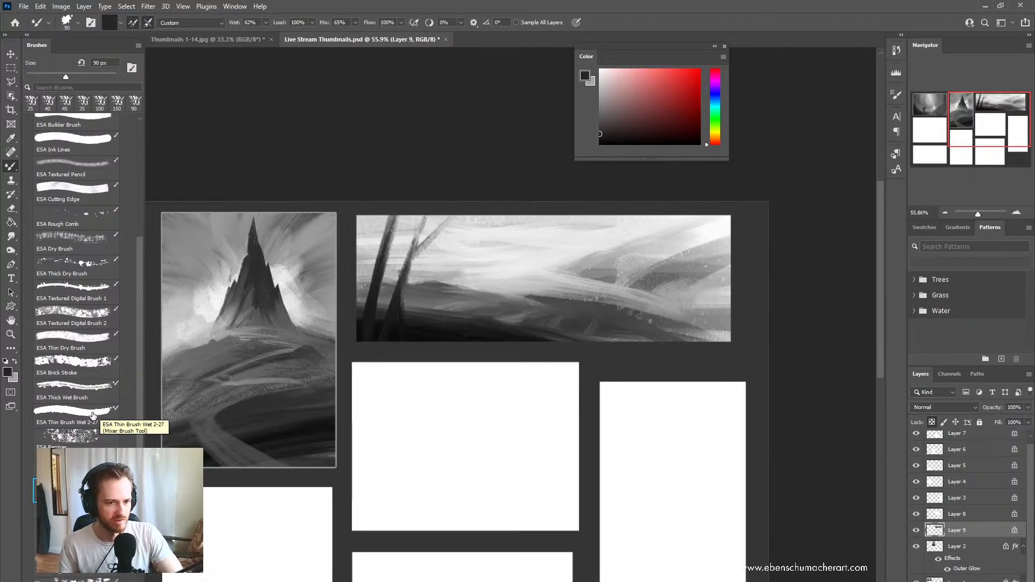
left_click(42, 387)
left_click(81, 515)
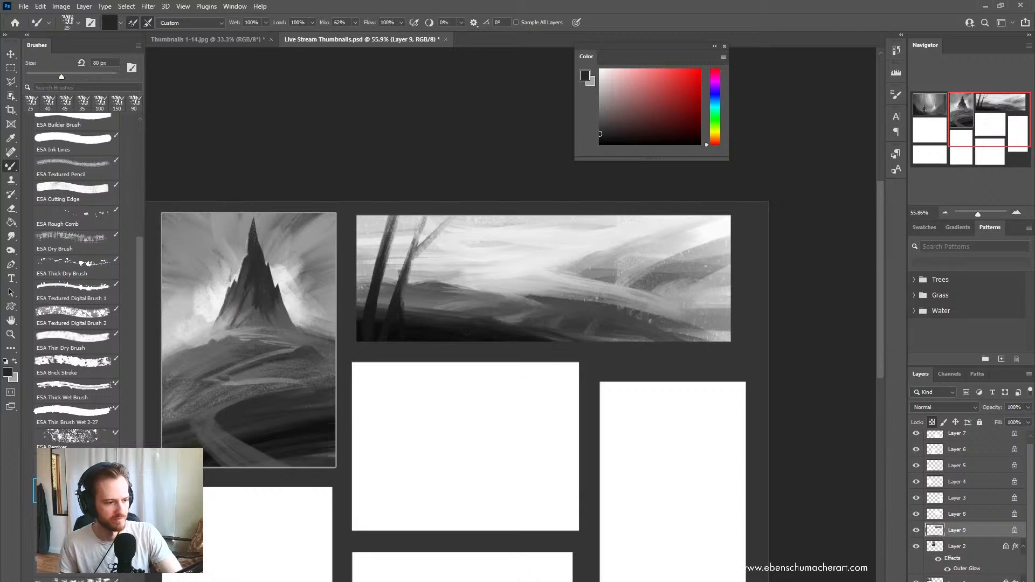
left_click(81, 539)
scroll(48, 385, "up", 1)
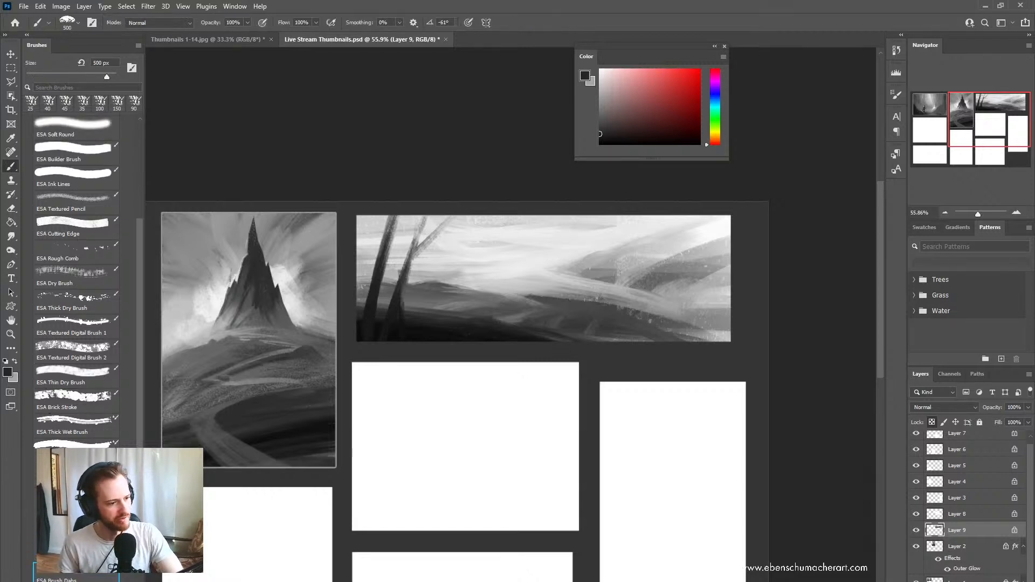
left_click(63, 441)
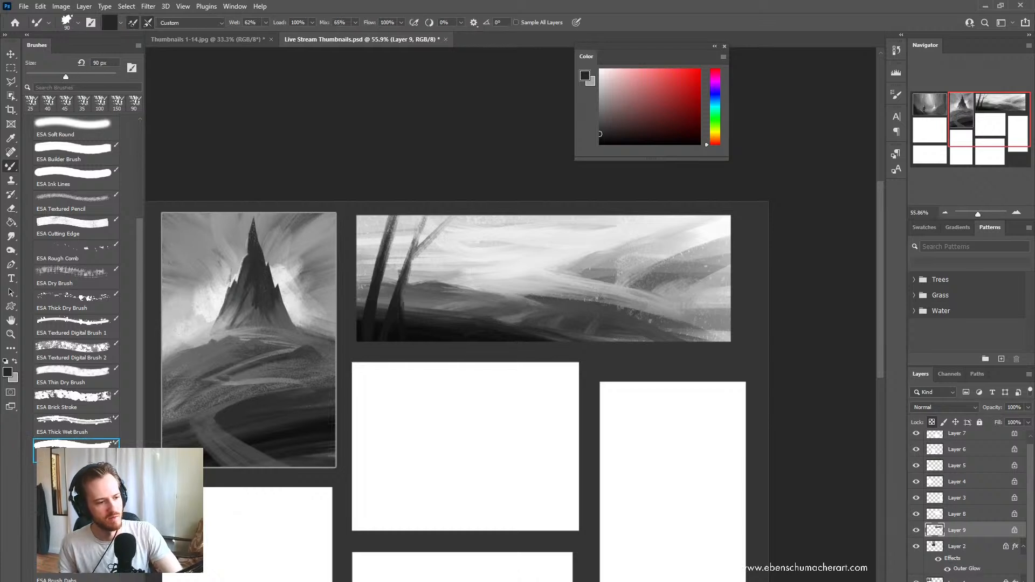
left_click(74, 373)
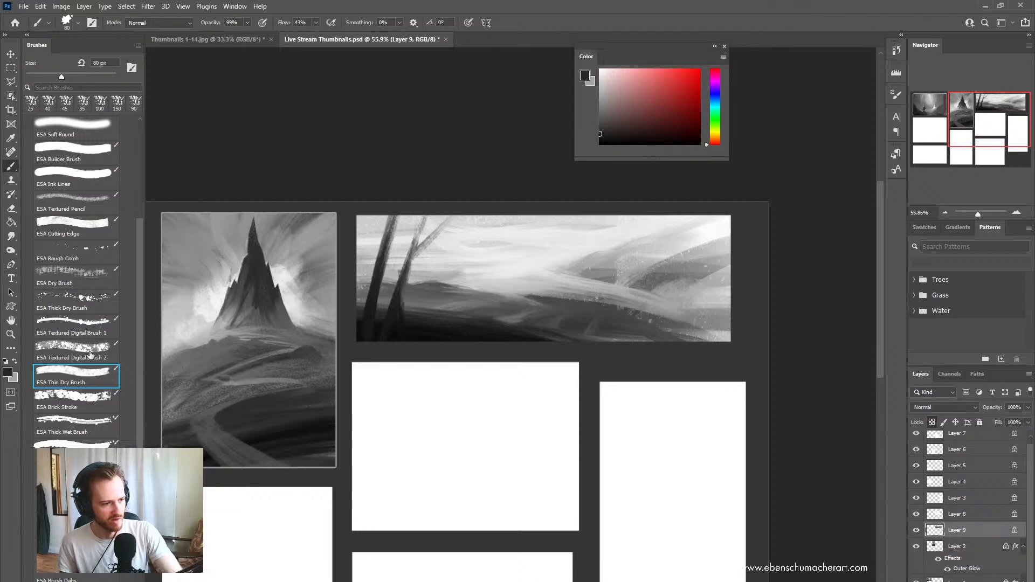
scroll(96, 419, "down", 2)
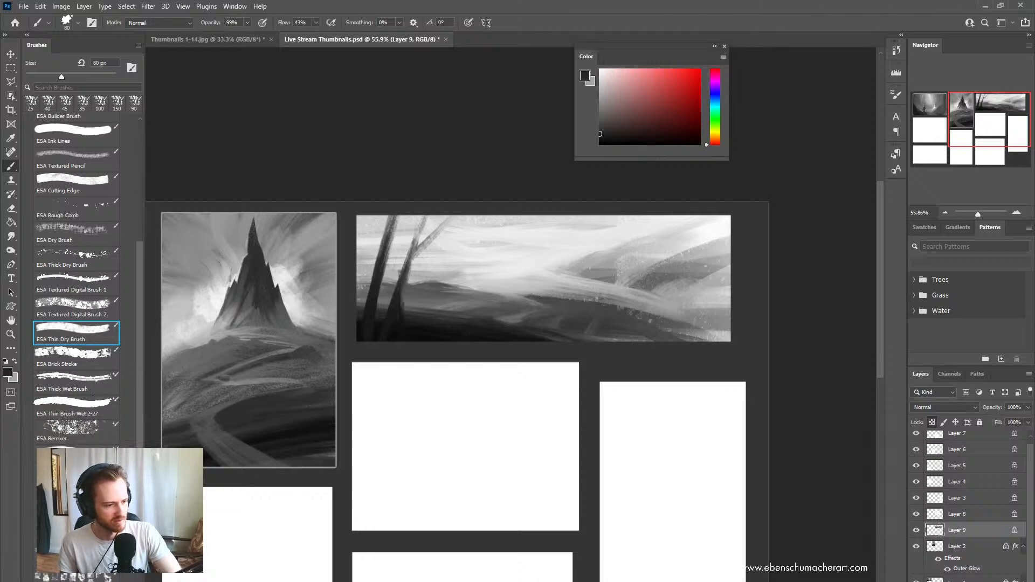
scroll(95, 433, "up", 1)
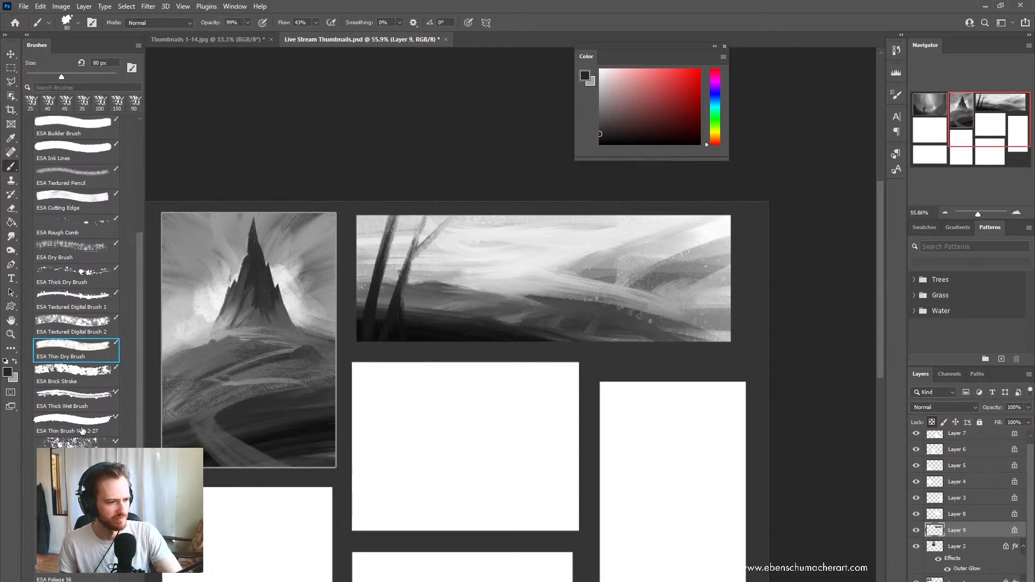
Step: Darken and sharpen the second leaning trunk and its branch with ESA Thin Brush Wet 2-27 at 25 px
left_click(82, 429)
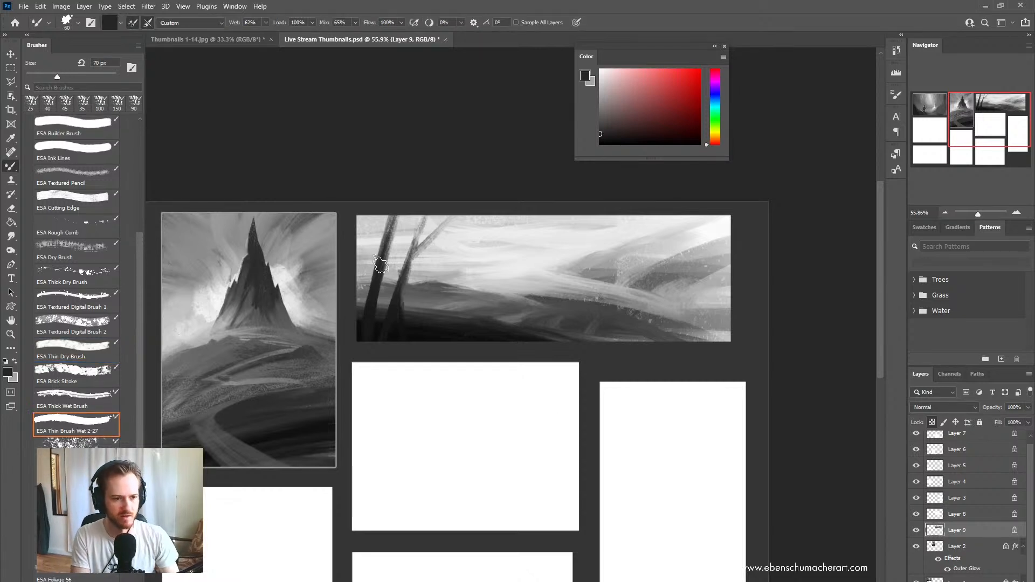
key("[")
key("[")
key("[")
key("[")
key("[")
key("[")
mouse_move(400, 294)
left_mouse_down()
mouse_move(409, 248)
mouse_move(407, 264)
mouse_move(442, 214)
left_mouse_up()
left_click_drag(403, 274, 416, 217)
mouse_move(397, 291)
left_mouse_down()
mouse_move(406, 253)
mouse_move(404, 276)
left_mouse_up()
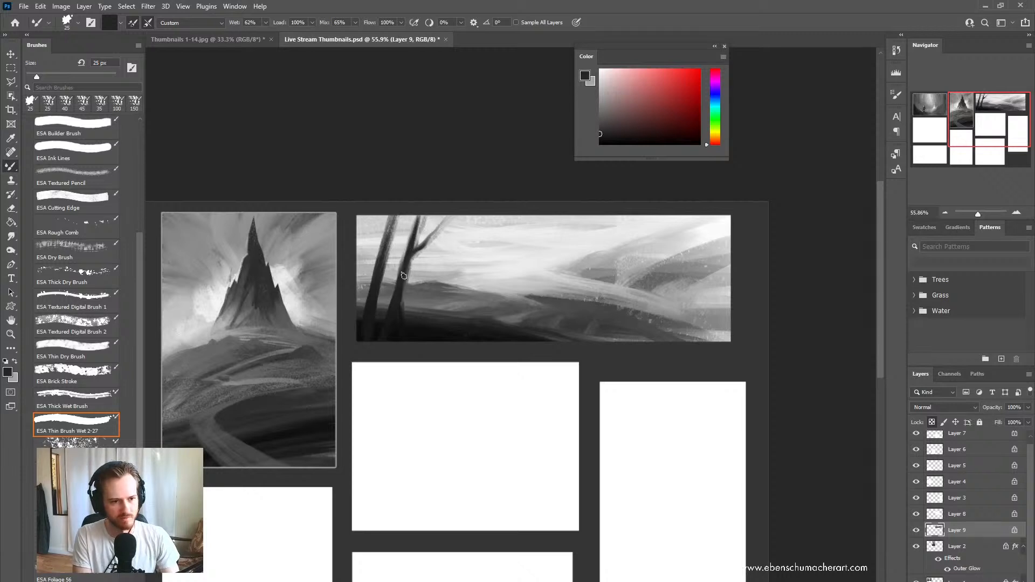
left_click_drag(414, 237, 423, 205)
Step: Strengthen the first leaning trunk and give it a short branch in dark grey at 30 px
key("]")
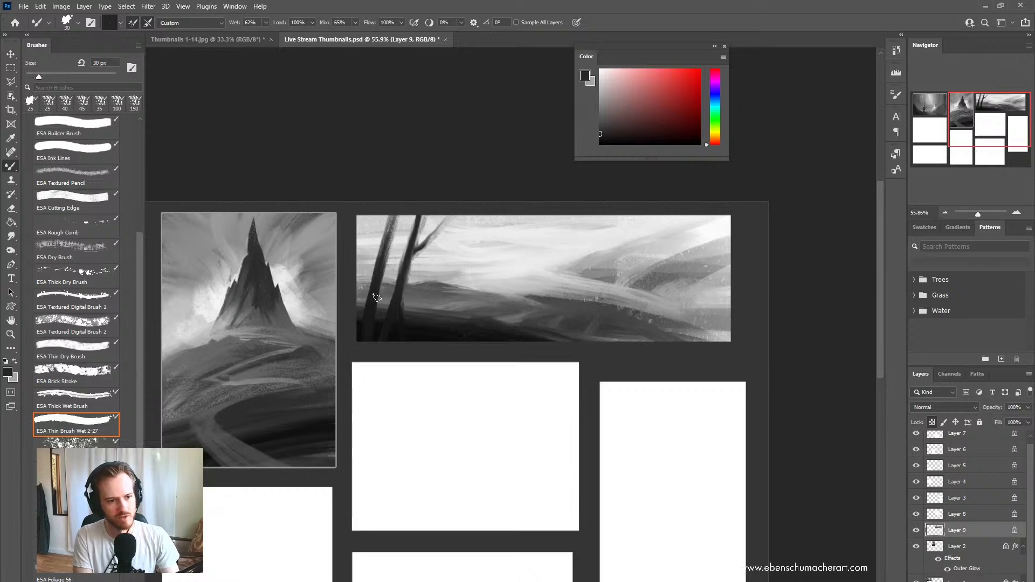
mouse_move(372, 300)
left_mouse_down()
mouse_move(394, 251)
mouse_move(399, 199)
mouse_move(372, 318)
mouse_move(376, 272)
left_mouse_up()
left_click_drag(356, 318, 390, 202)
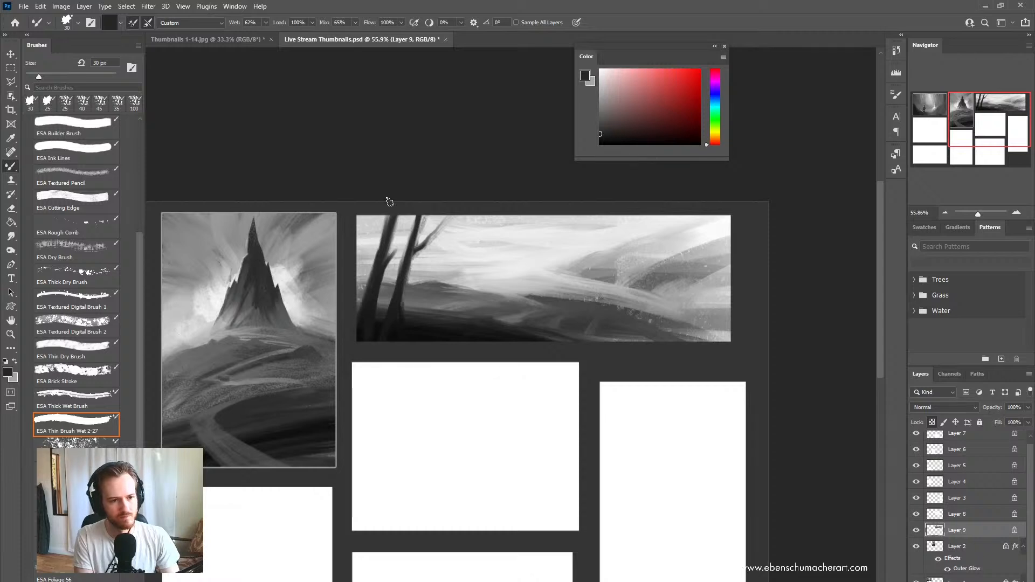
Step: Paint a rounded dark mound beside the trunks, thicken the first trunk upward and darken the growth at the thumbnail's left edge
mouse_move(374, 326)
left_mouse_down()
mouse_move(418, 304)
mouse_move(400, 315)
mouse_move(432, 305)
mouse_move(413, 310)
mouse_move(437, 314)
mouse_move(406, 316)
mouse_move(449, 321)
left_mouse_up()
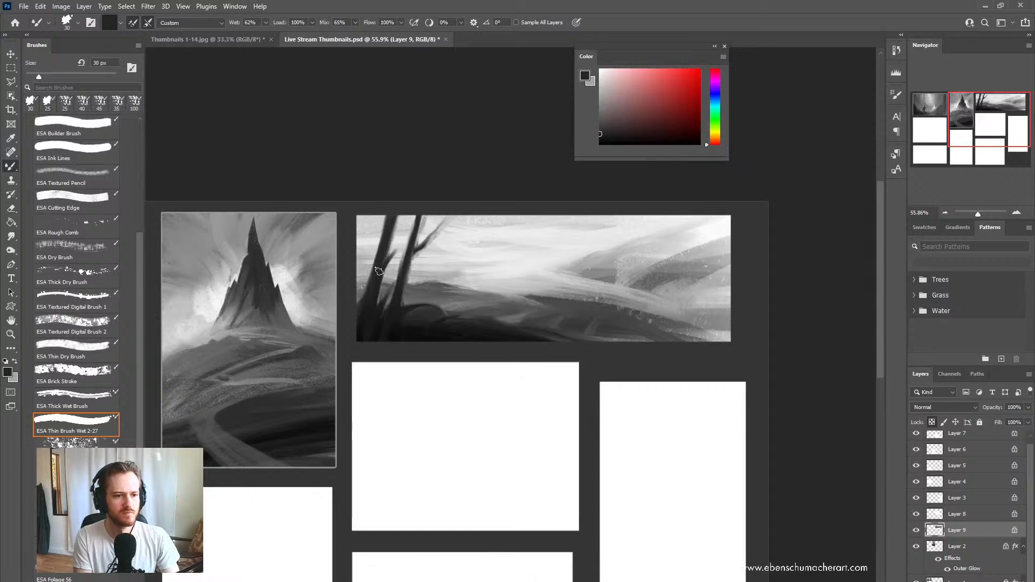
left_click_drag(390, 256, 429, 215)
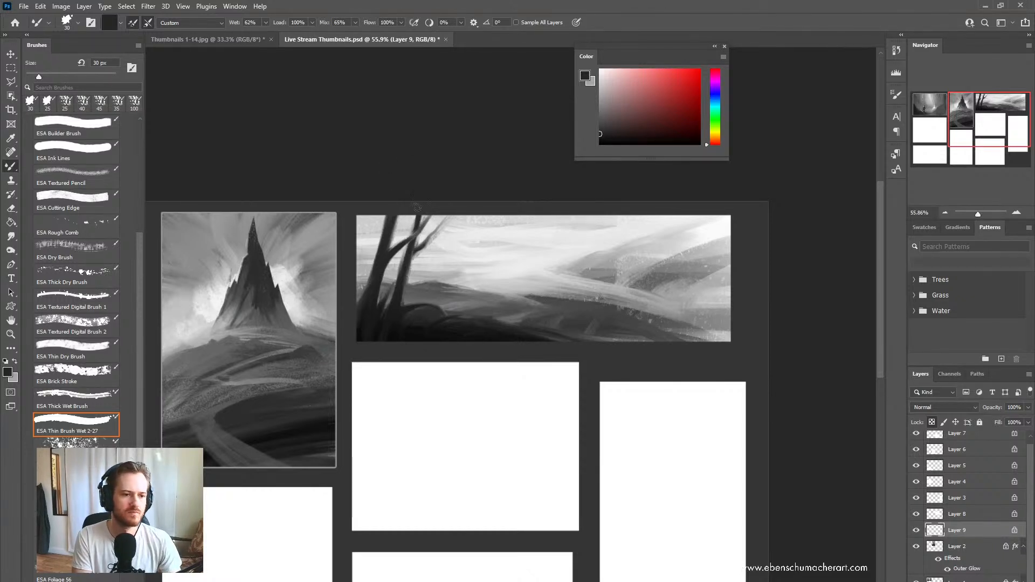
left_click_drag(392, 254, 405, 194)
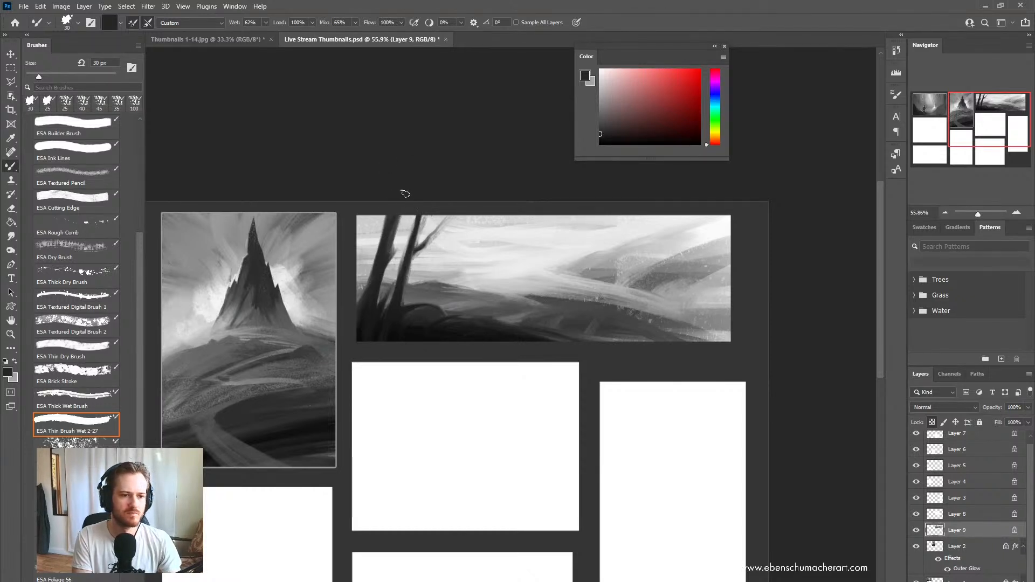
left_click_drag(362, 313, 366, 263)
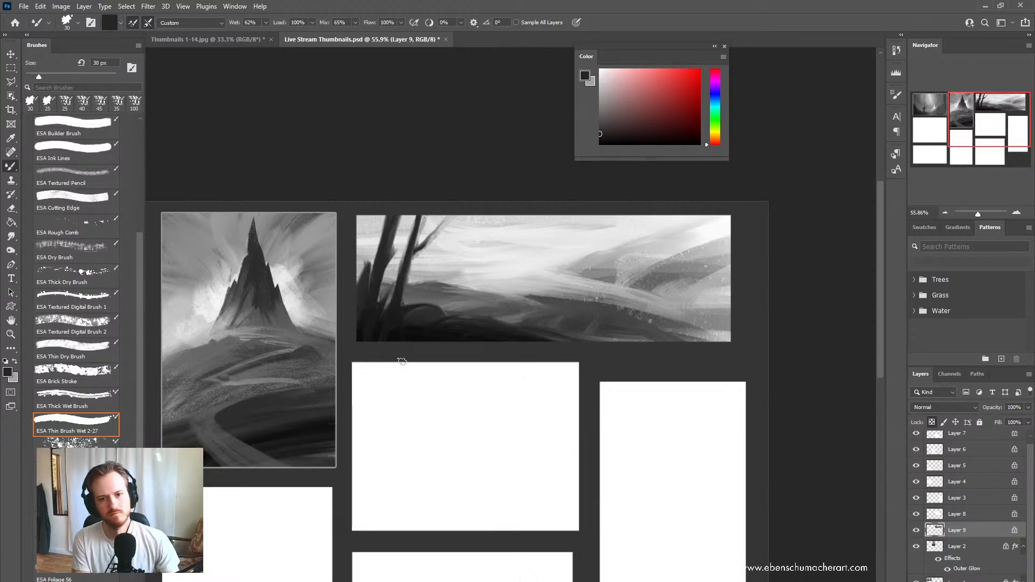
Step: Softly shade the area around the foreground trees with ESA Soft Round at 600 to 700 px and sampled greys
left_click(76, 350)
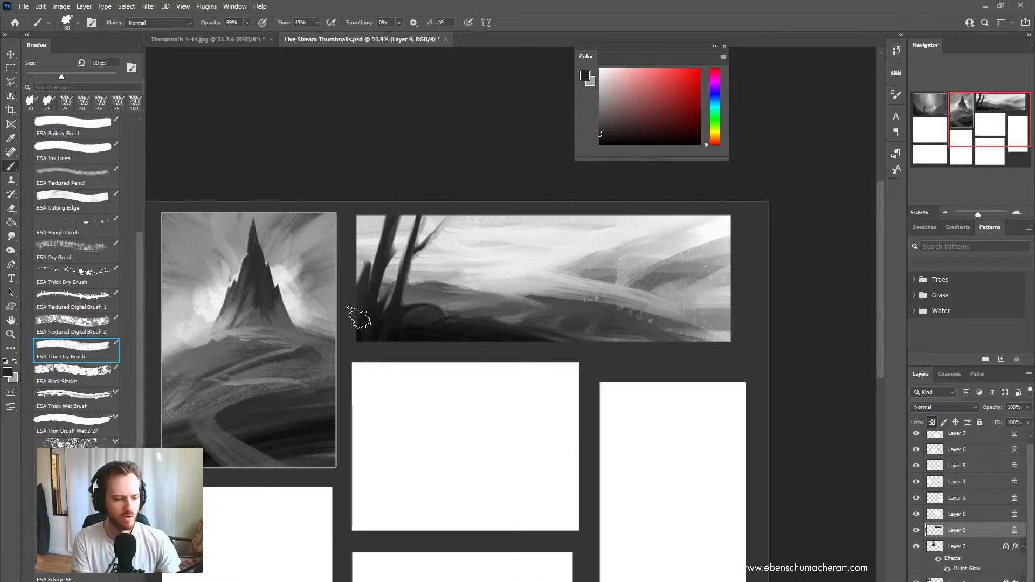
scroll(77, 190, "up", 3)
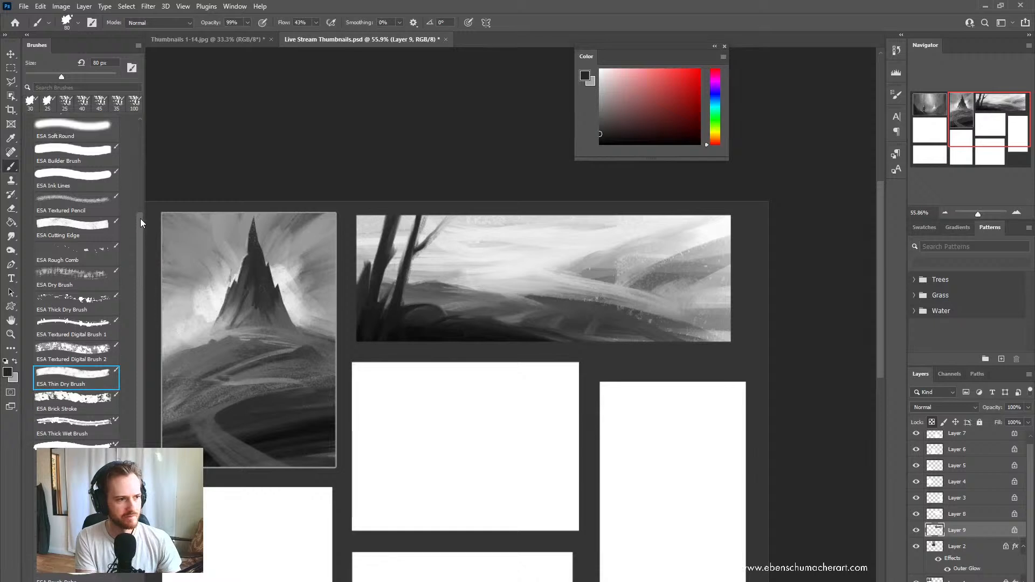
left_click(77, 192)
left_click(78, 189)
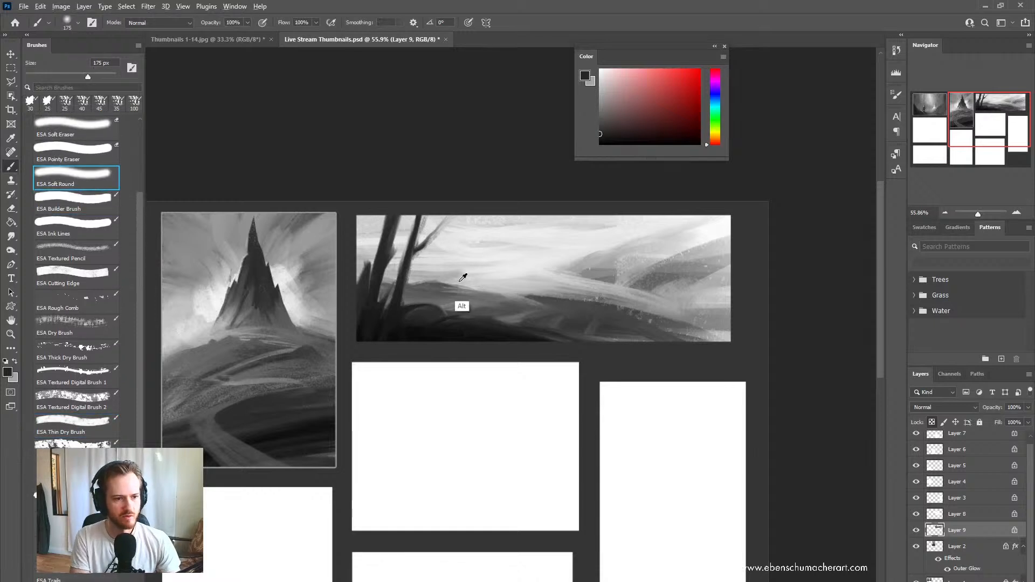
key("bracketright")
key("bracketright")
key("bracketright")
key("bracketright")
key("bracketright")
key("bracketright")
key("bracketright")
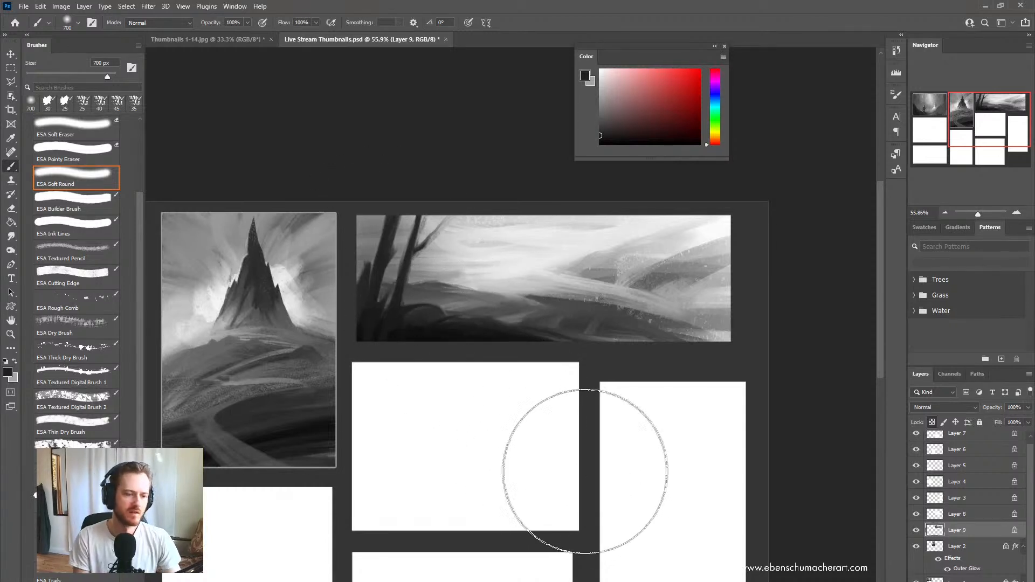
key("alt")
left_click(406, 253, "alt")
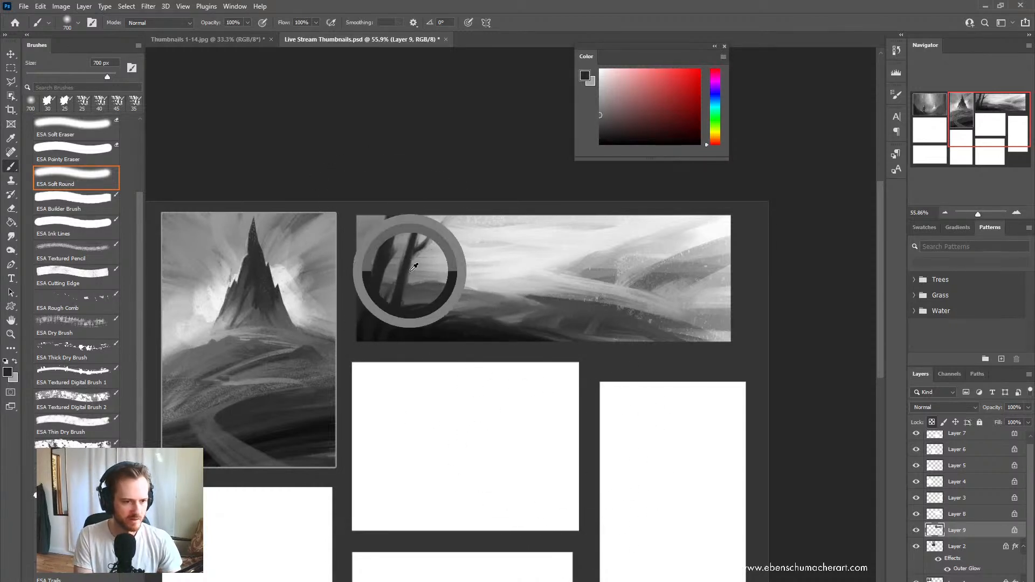
key("bracketleft")
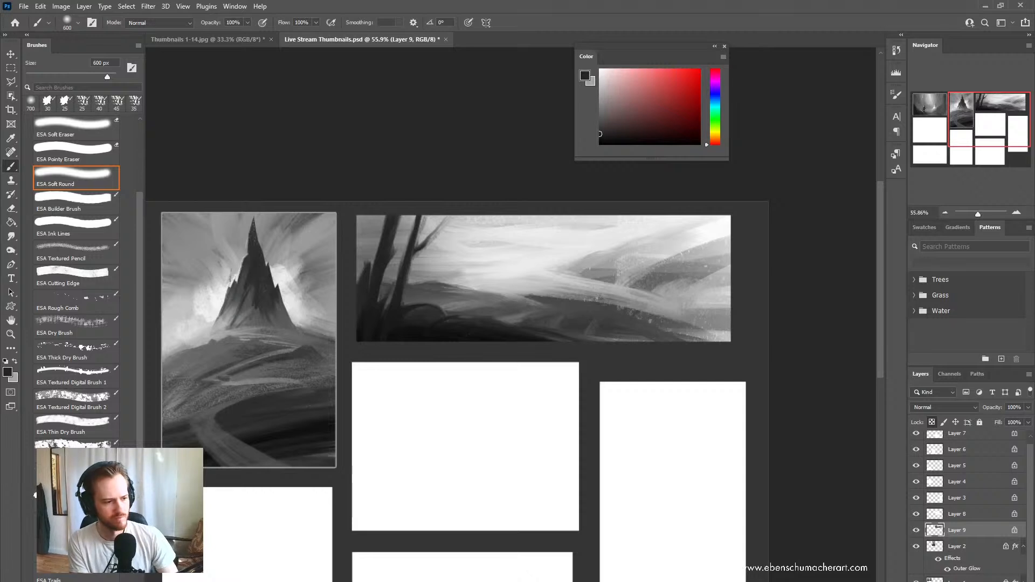
Step: Extend the second trunk's branch into a crooked limb over the sky with the Mixer Brush at 10 to 35 px, undoing the last thin stroke
key("shift+b")
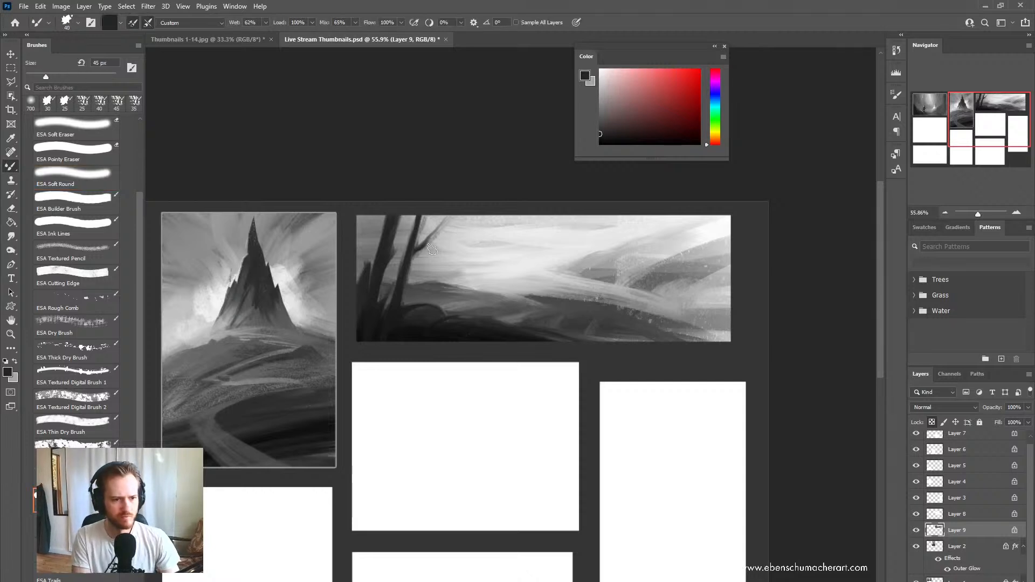
left_click_drag(427, 246, 415, 251)
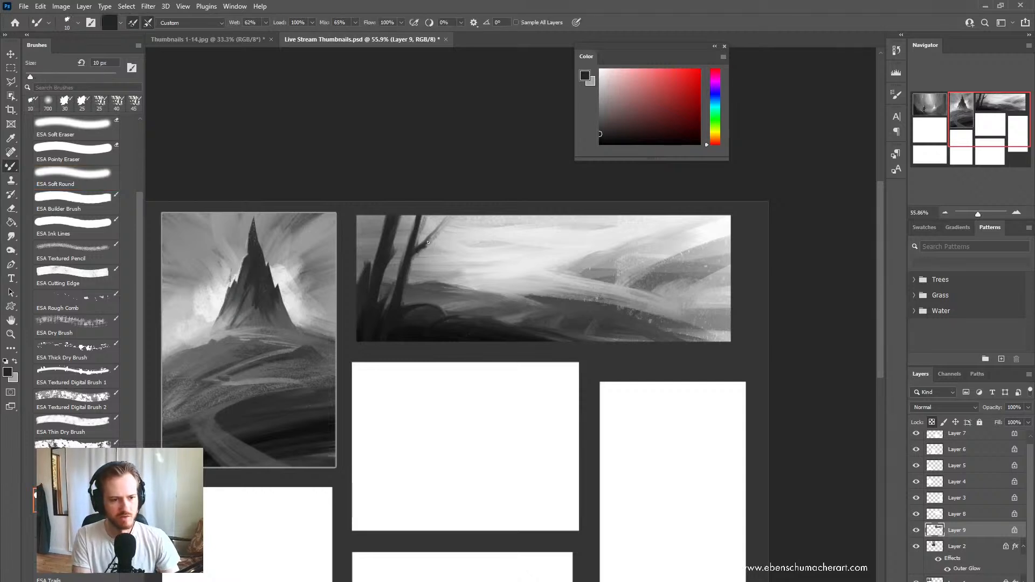
key("bracketright")
key("bracketright")
key("bracketright")
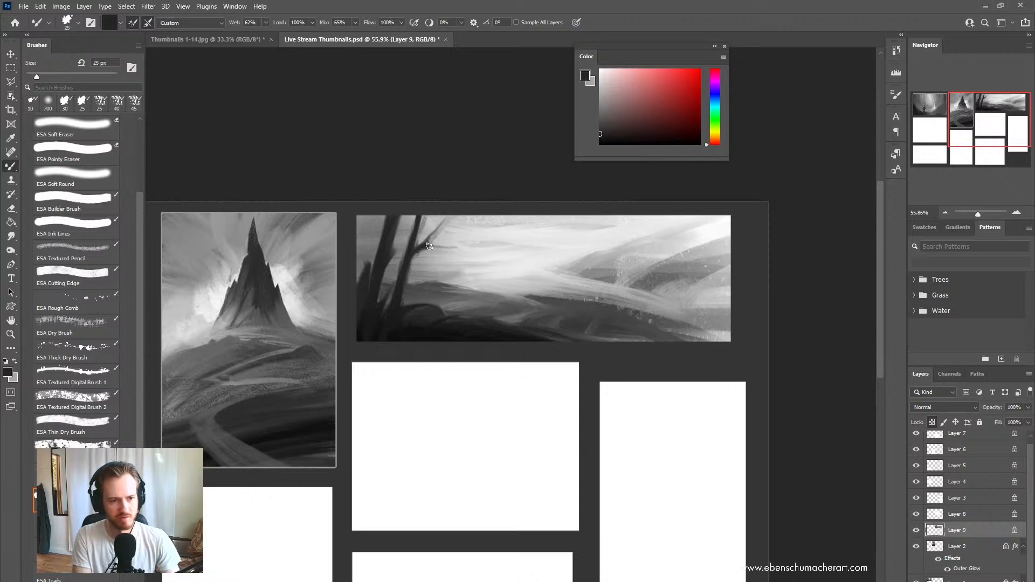
left_click_drag(444, 247, 479, 254)
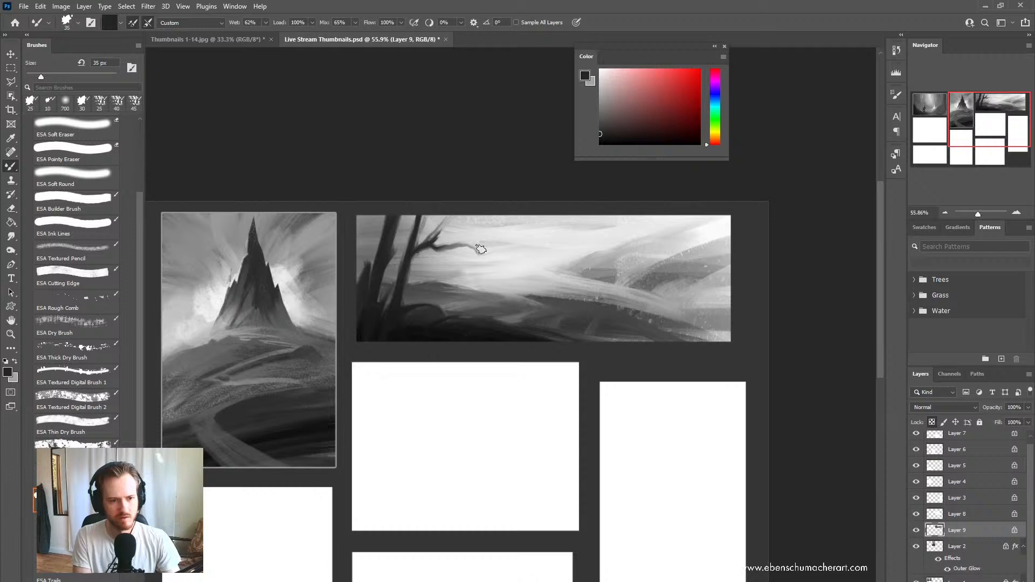
key("bracketleft")
key("bracketleft")
left_click_drag(450, 247, 467, 246)
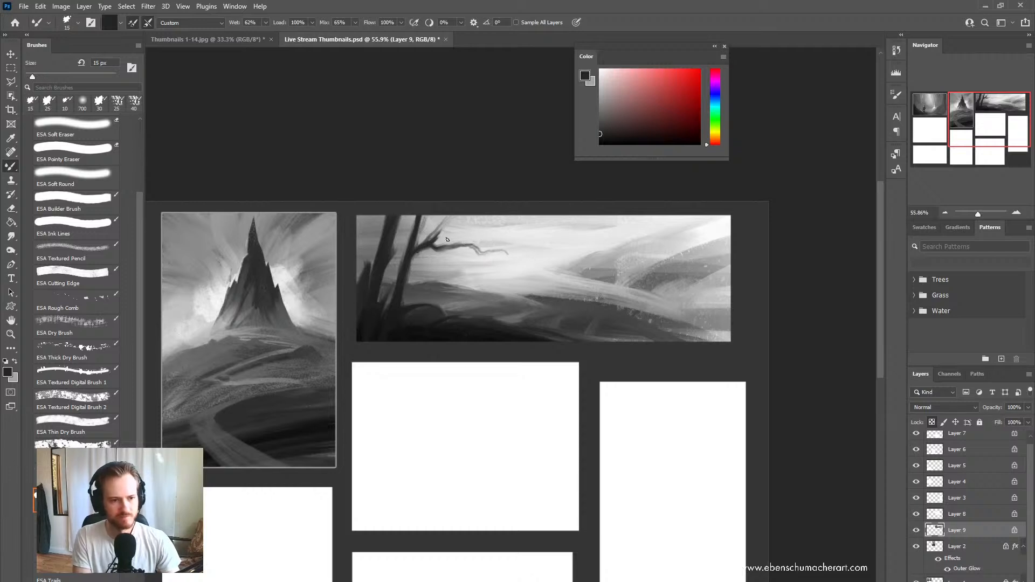
key("ctrl+z")
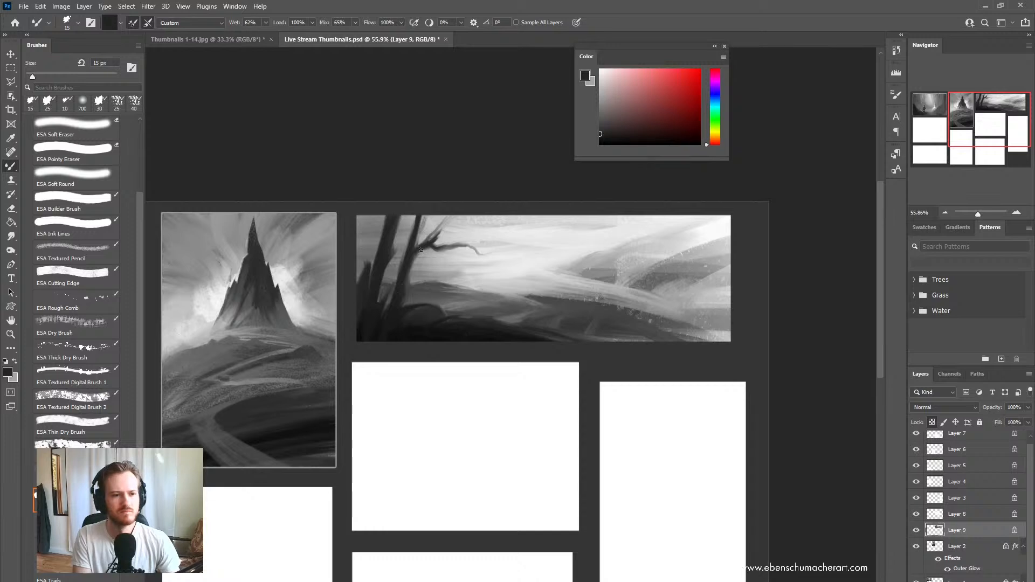
left_click(430, 228, "alt")
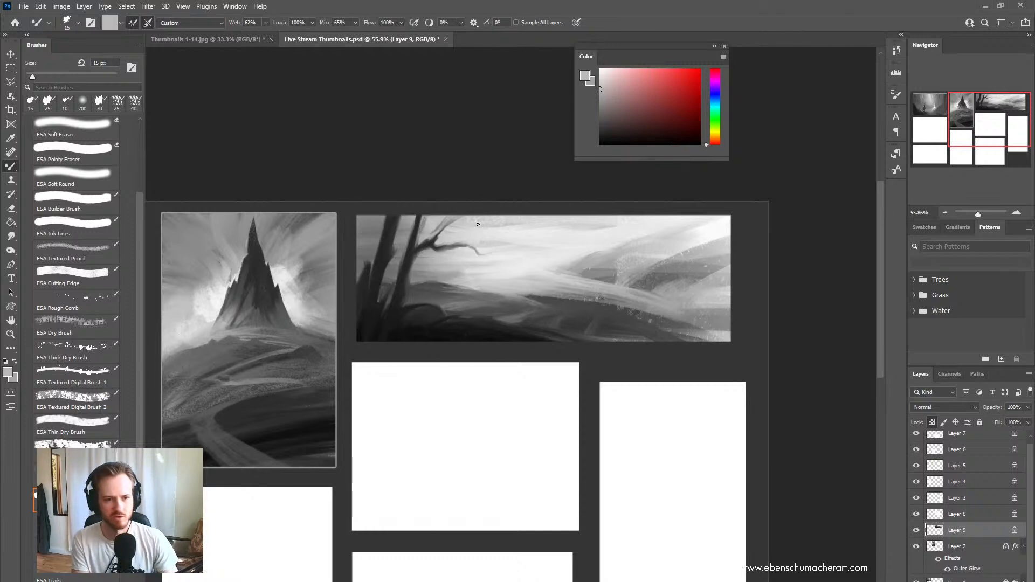
key("shift+b")
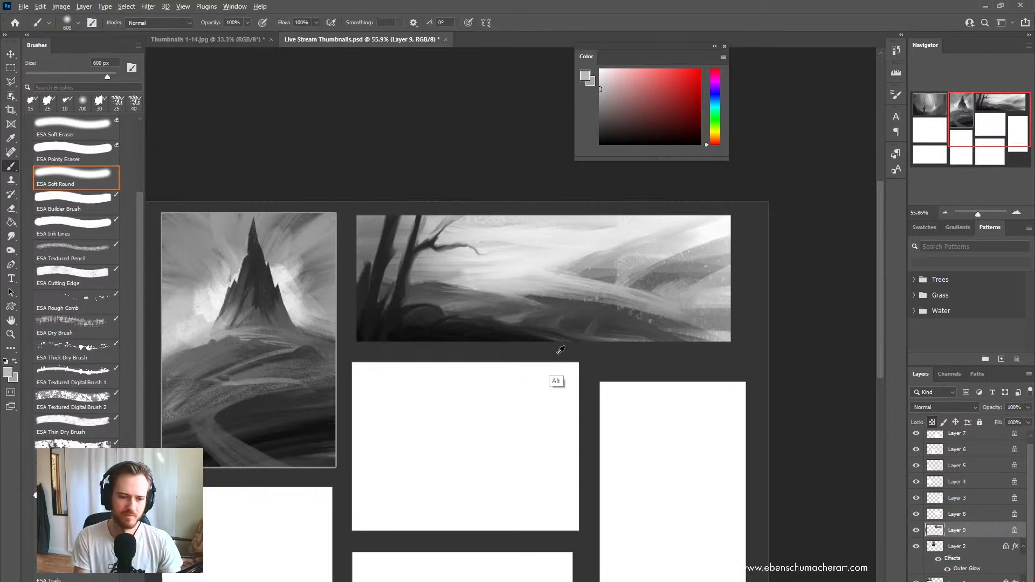
left_click(580, 266, "alt")
left_click_drag(573, 269, 576, 270)
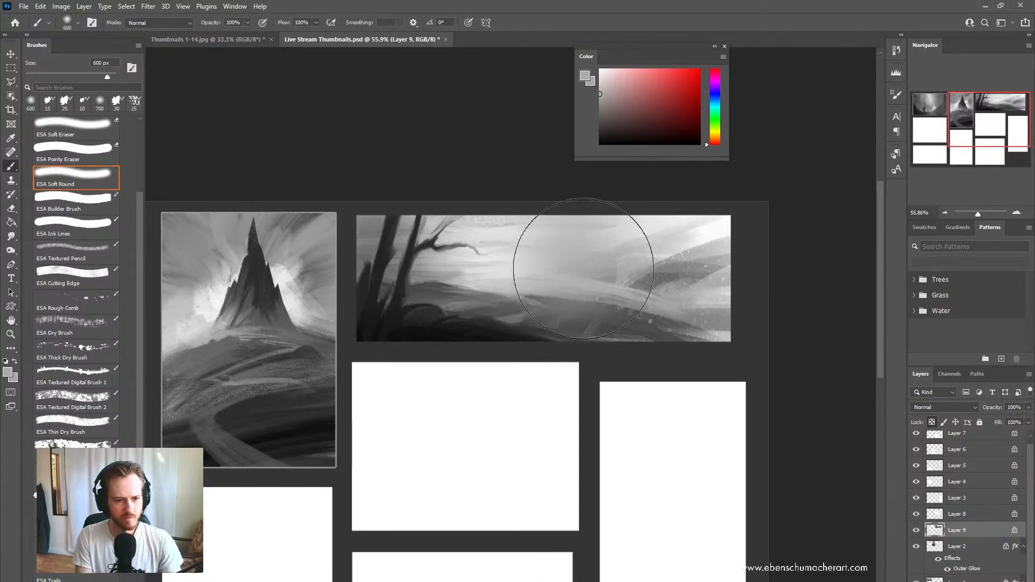
key("ctrl+z")
Step: Paint a small pointed peak at the end of the distant hill in sampled mid grey with the Mixer Brush at 15 px
left_click(596, 272, "alt")
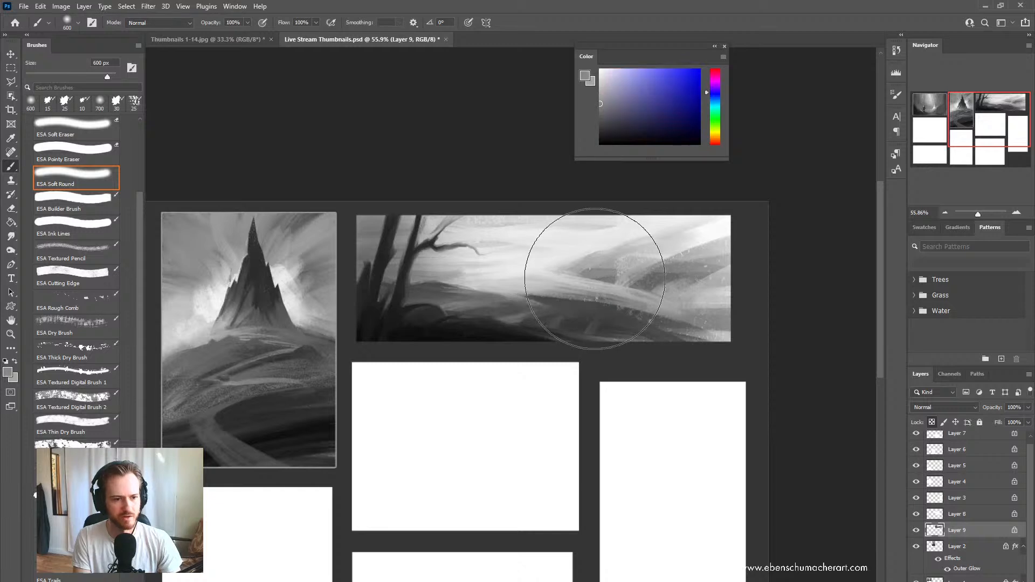
key("shift+b")
left_click(581, 256)
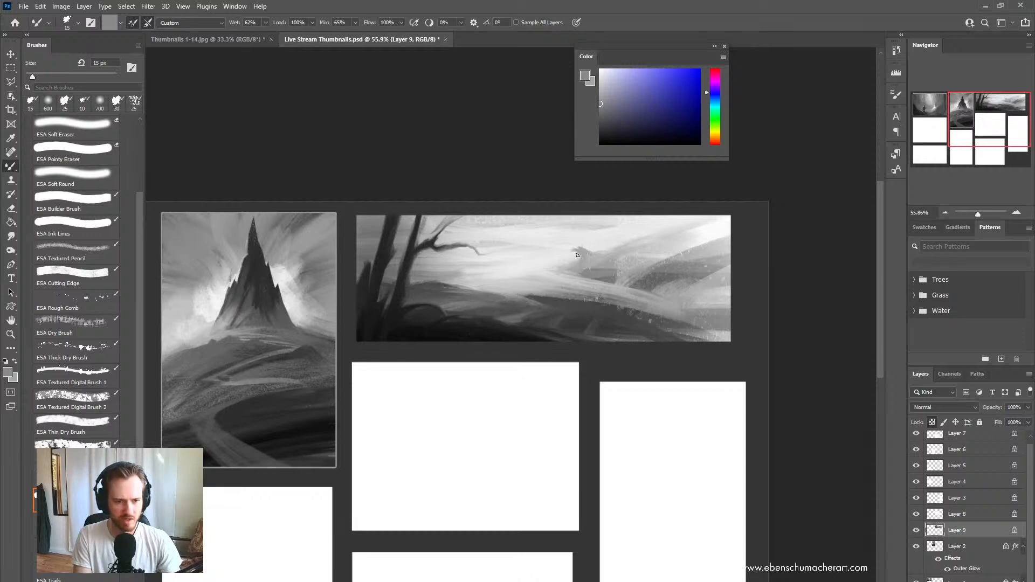
left_click_drag(577, 255, 579, 266)
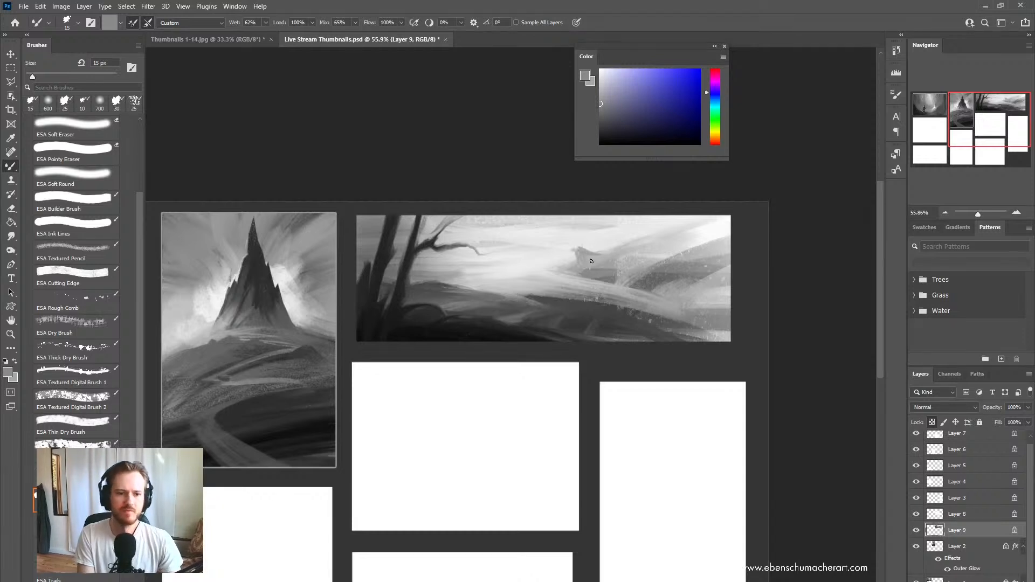
key("ctrl")
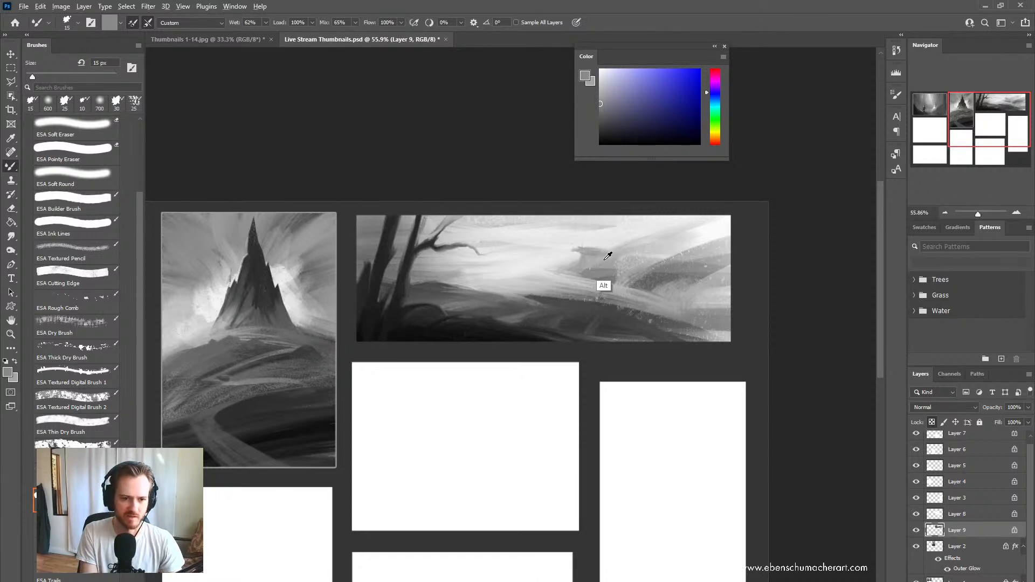
Step: Refine the distant peak's silhouette and ridge against the sky with light and mid greys sampled from the painting
left_click(603, 259, "alt")
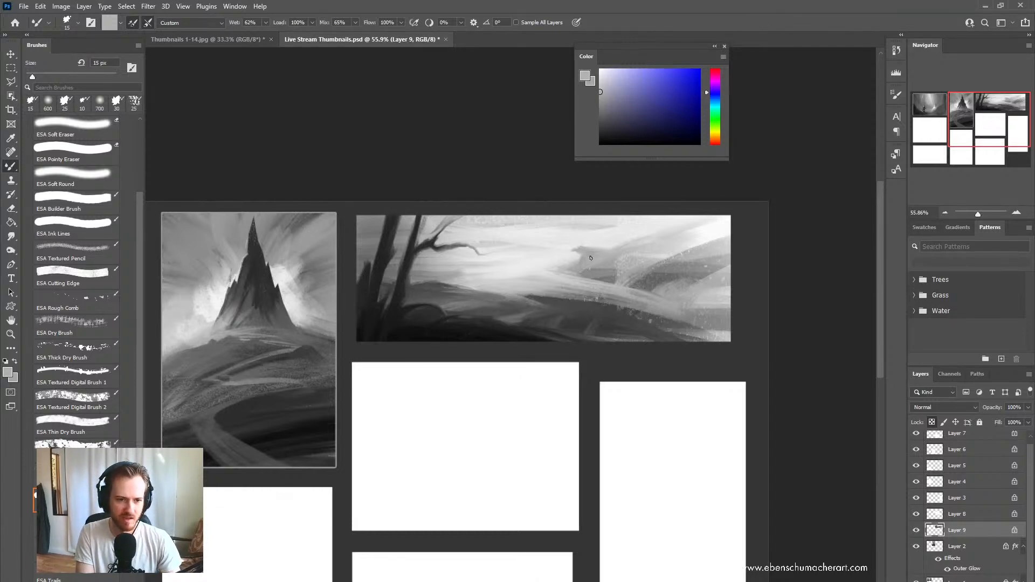
left_click(572, 249, "alt")
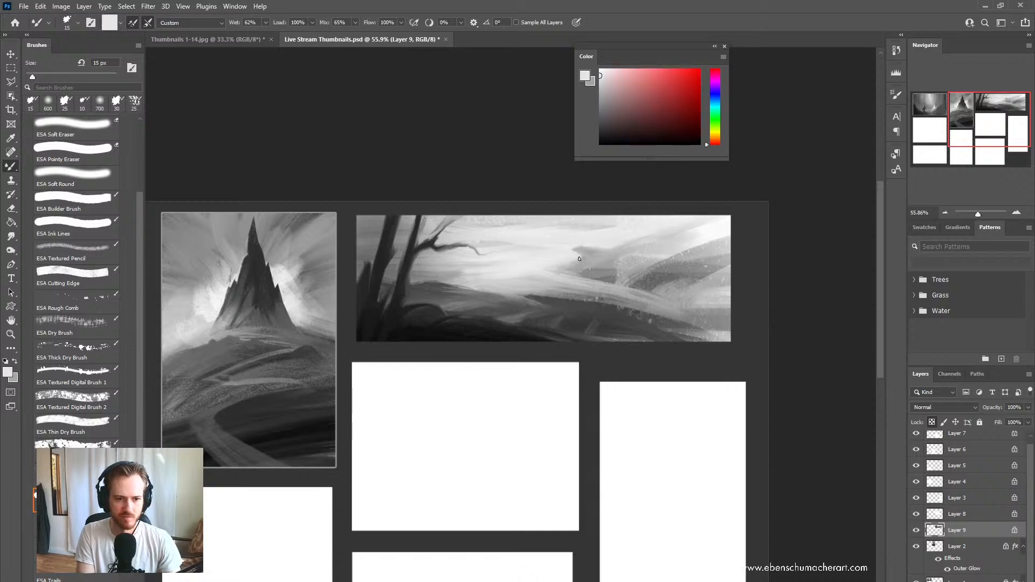
left_click(585, 253, "alt")
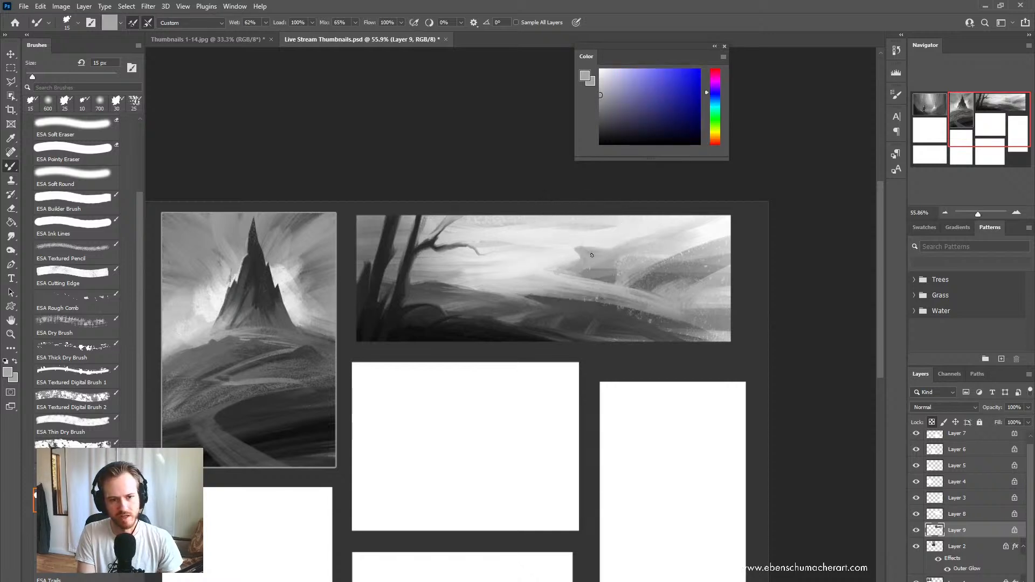
left_click(602, 247, "alt")
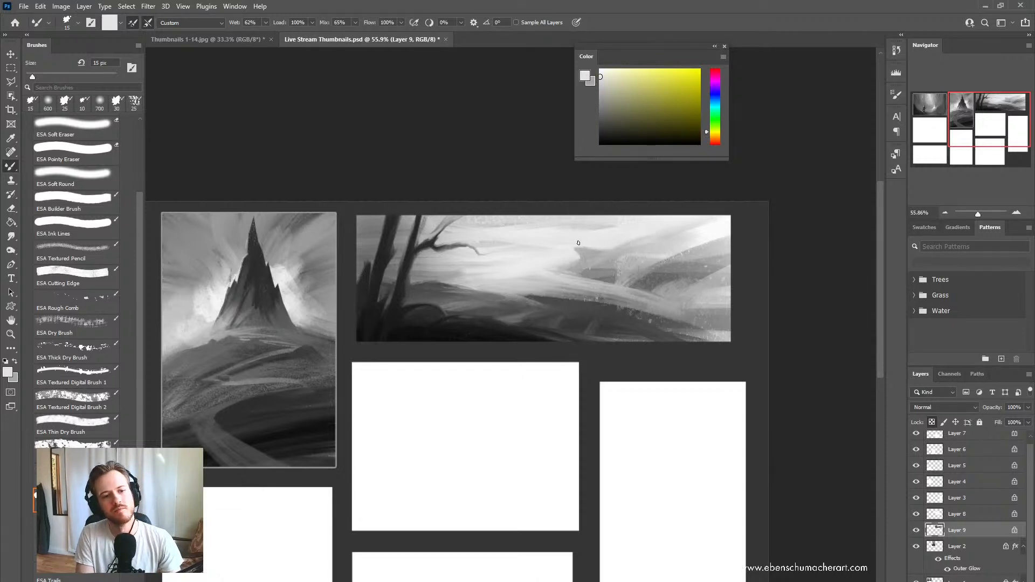
left_click(596, 251, "alt")
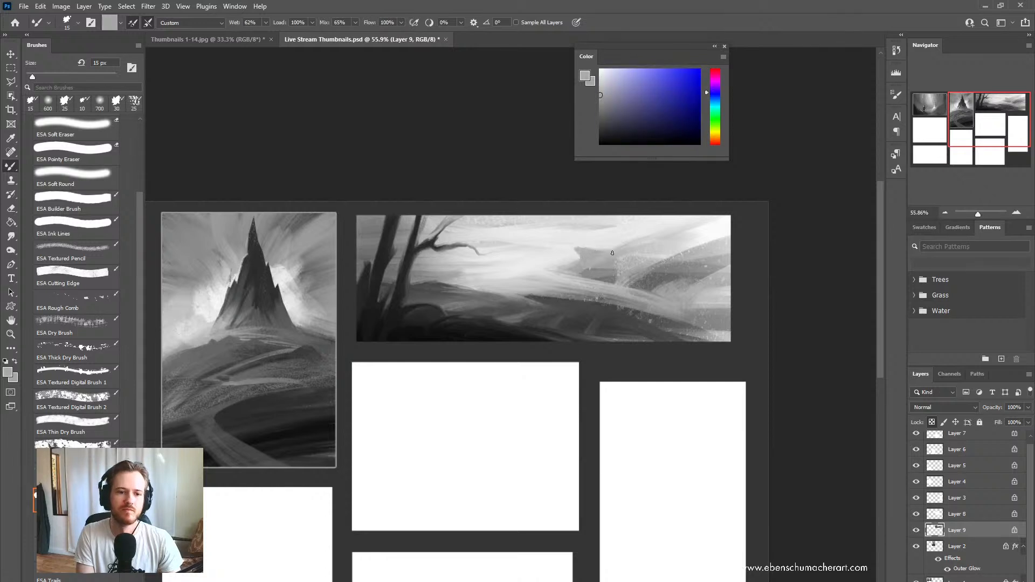
left_click(647, 241, "alt")
left_click(689, 238, "alt")
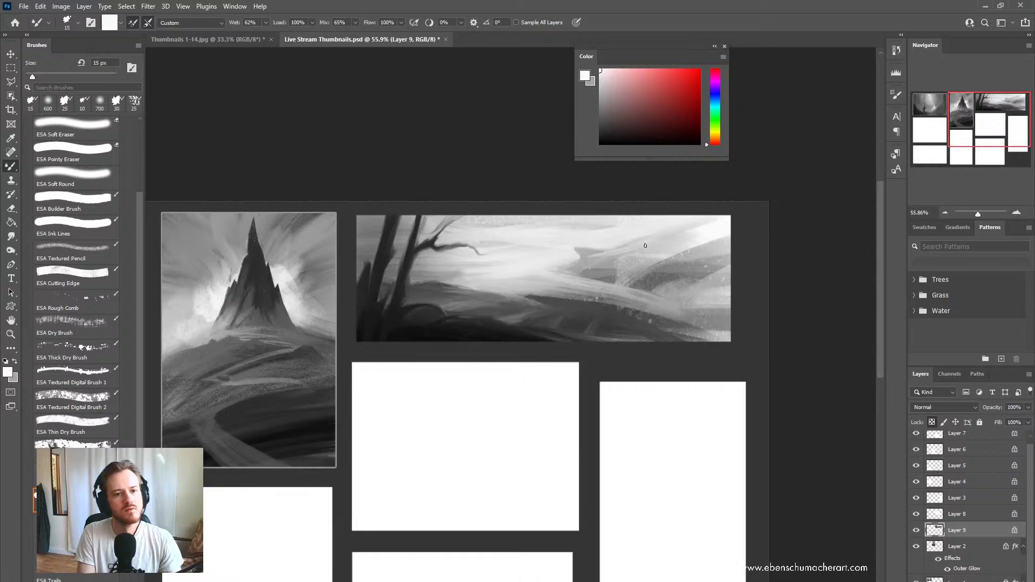
left_click(592, 270, "alt")
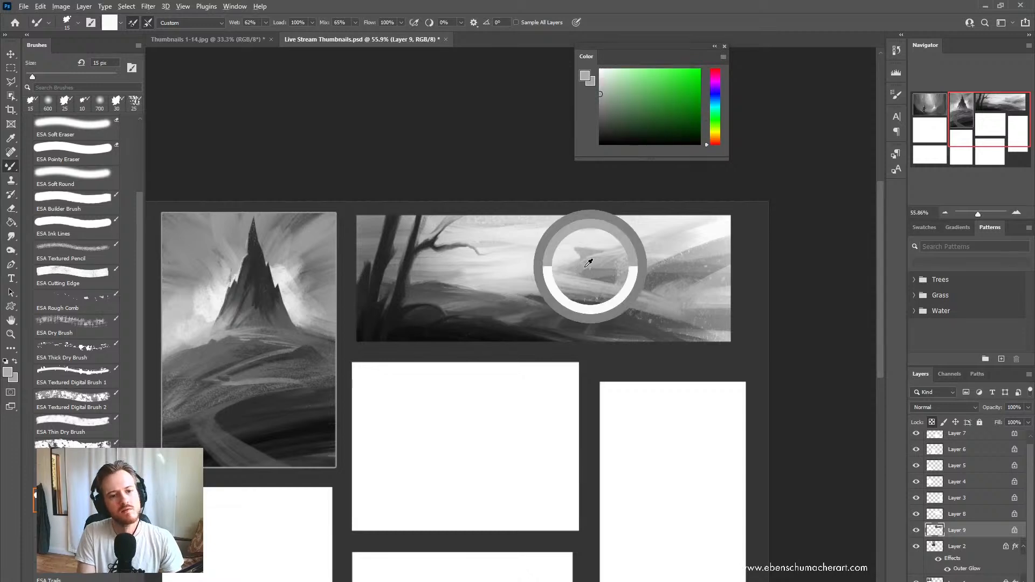
Step: Brighten the sky around the distant peak in pure white with ESA Textured Digital Brush 2 at 30 px
key("period")
left_click(600, 246, "alt")
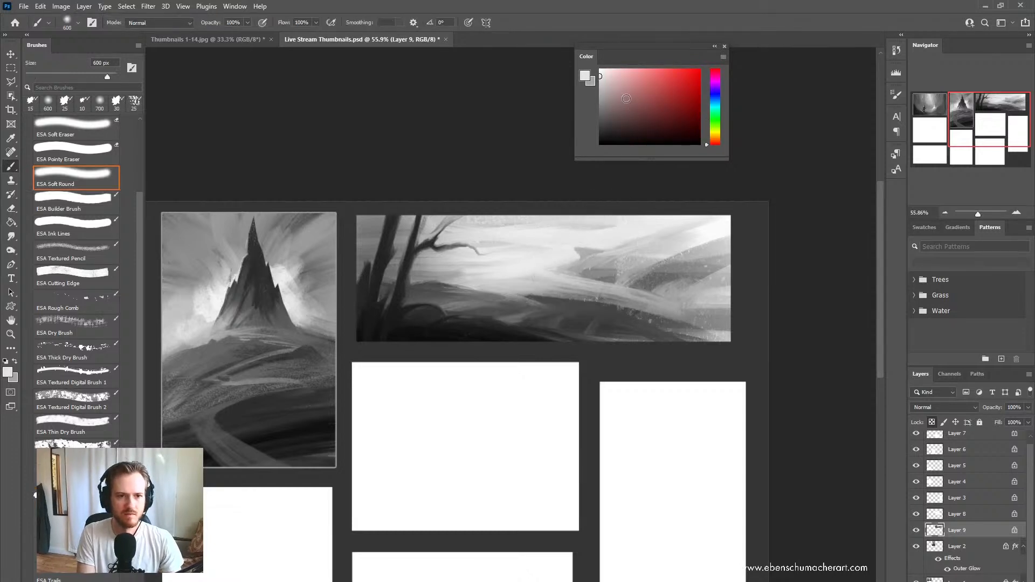
left_click(599, 69)
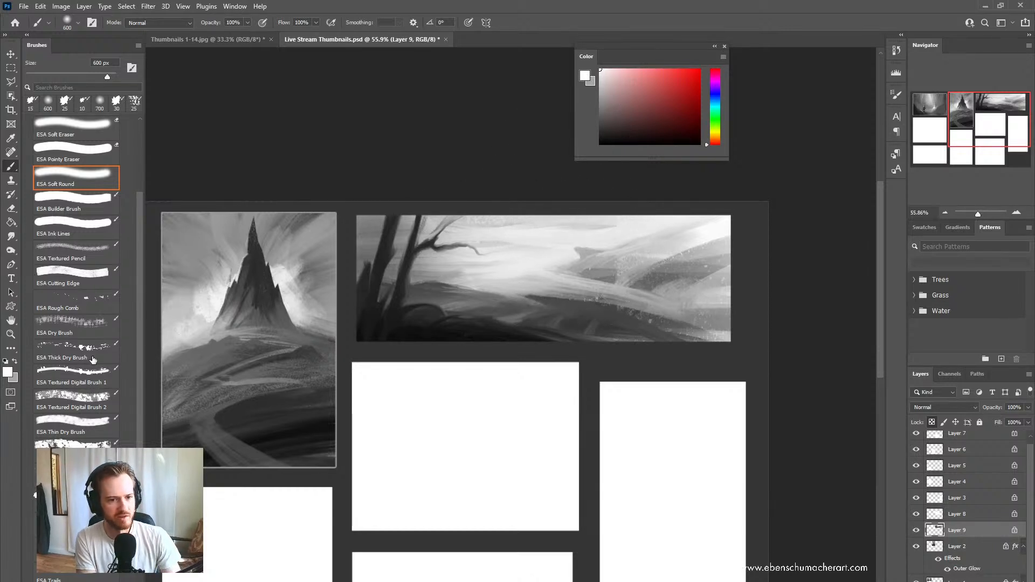
scroll(137, 399, "down", 2)
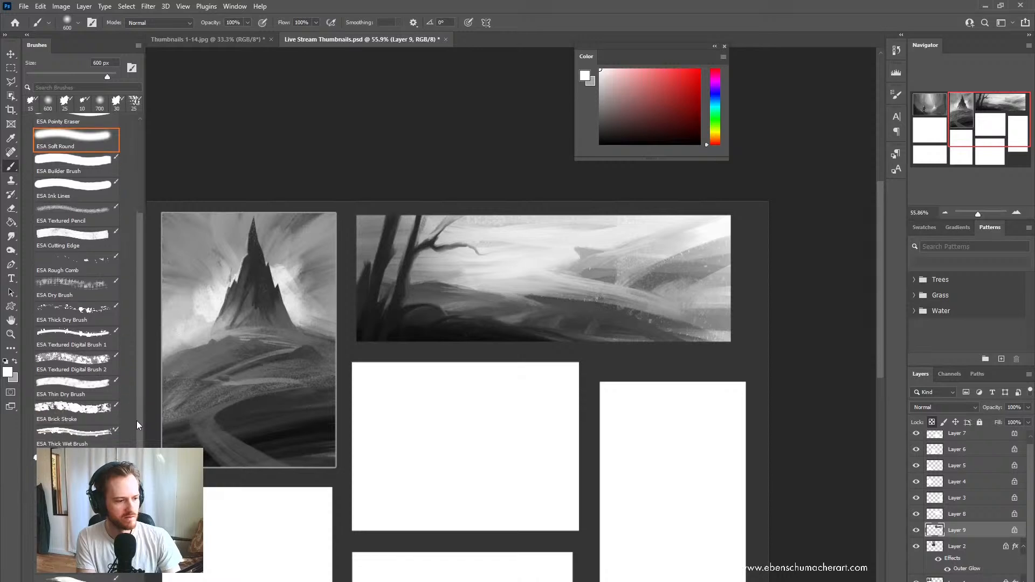
scroll(130, 395, "up", 3)
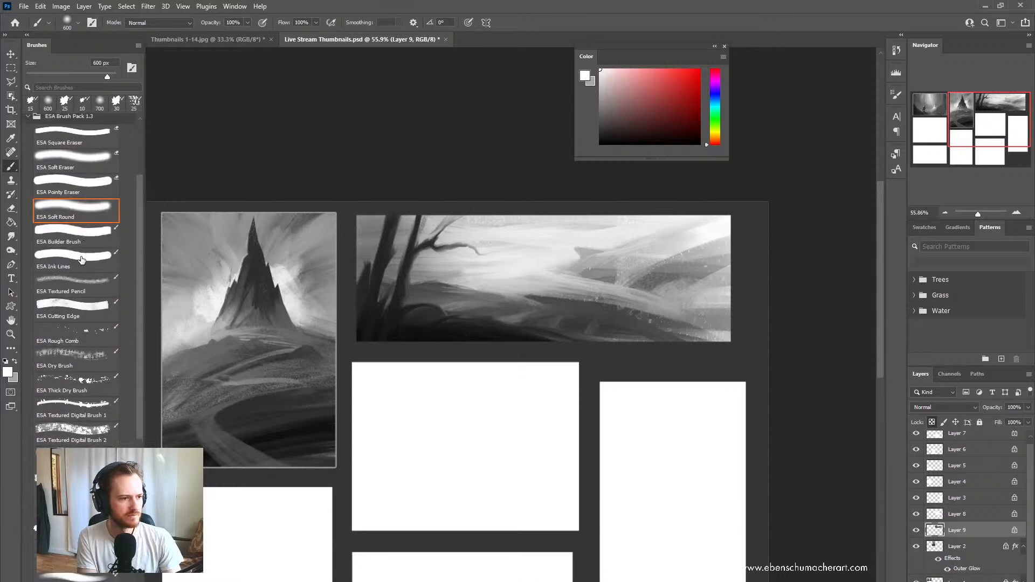
scroll(139, 338, "down", 1)
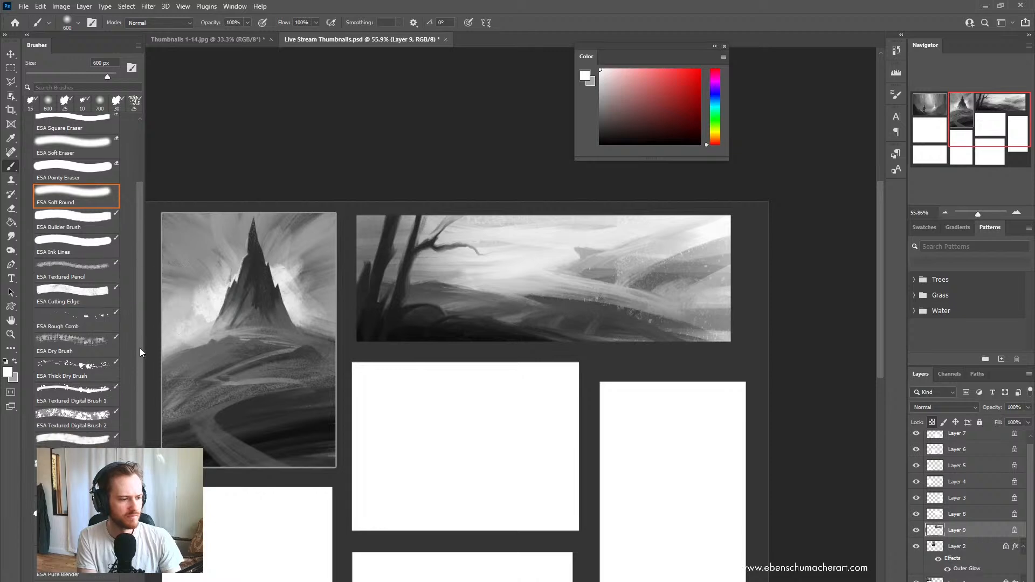
left_click(73, 415)
key("bracketleft")
key("bracketleft")
key("bracketleft")
key("bracketleft")
key("bracketleft")
key("bracketleft")
key("bracketleft")
key("bracketleft")
key("bracketleft")
key("bracketleft")
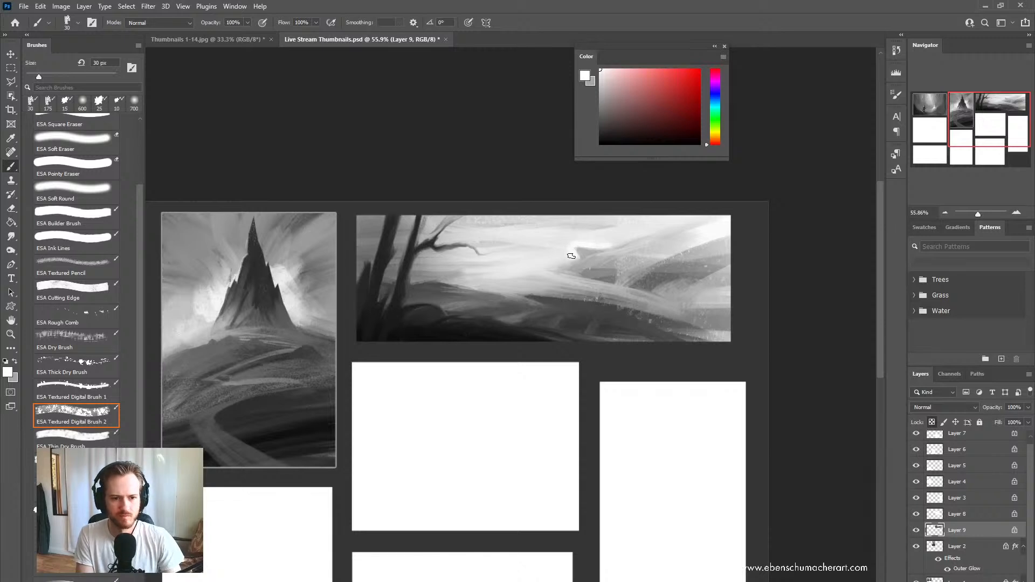
mouse_move(565, 259)
left_mouse_down()
mouse_move(615, 244)
mouse_move(579, 241)
mouse_move(627, 220)
left_mouse_up()
Step: Spread the white glow along the horizon beside the distant peak, reducing the brush from 70 to 30 px
key("bracketright")
key("bracketright")
key("bracketright")
key("bracketright")
key("bracketright")
key("bracketright")
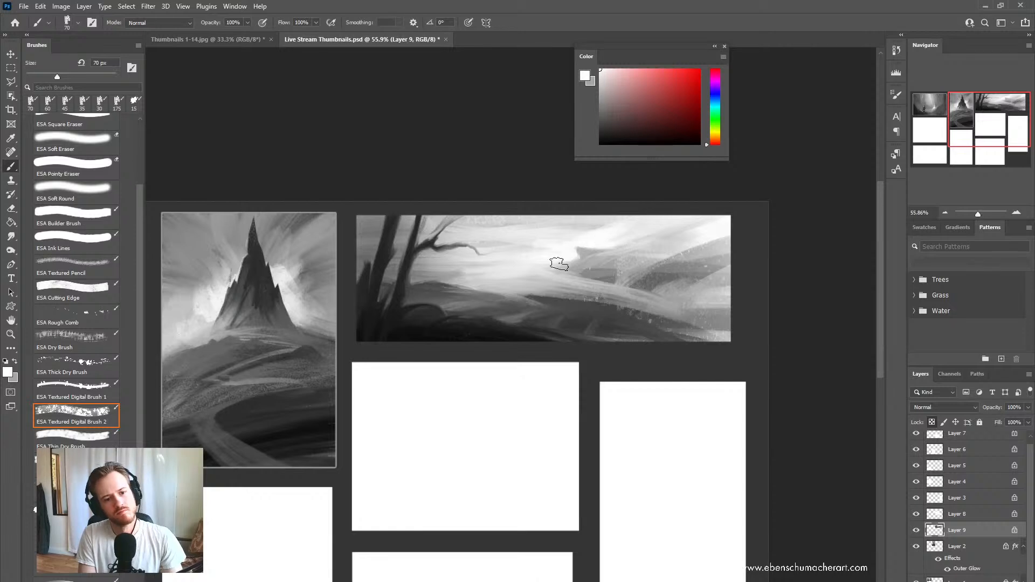
key("bracketleft")
key("bracketleft")
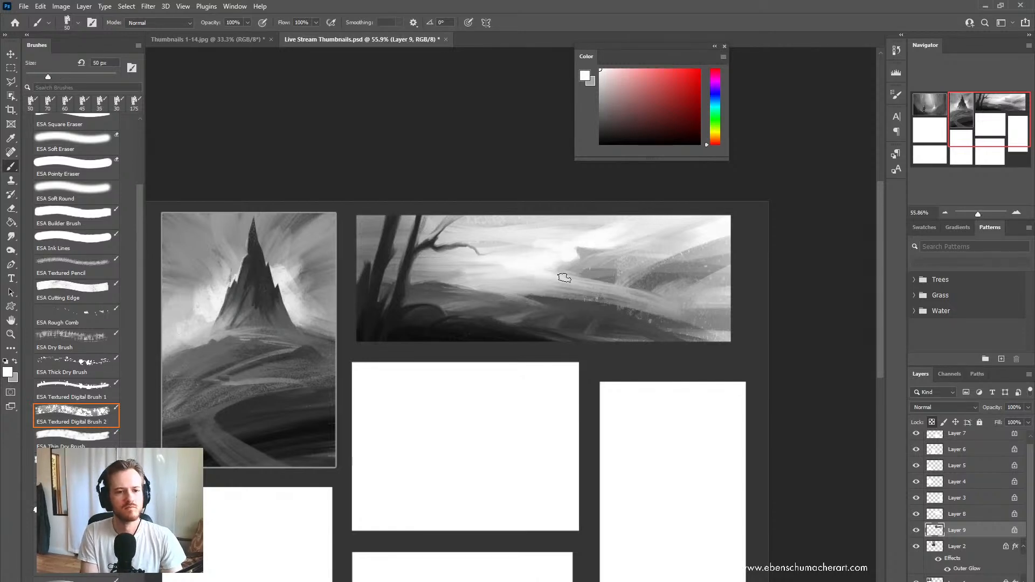
key("bracketleft")
key("bracketleft")
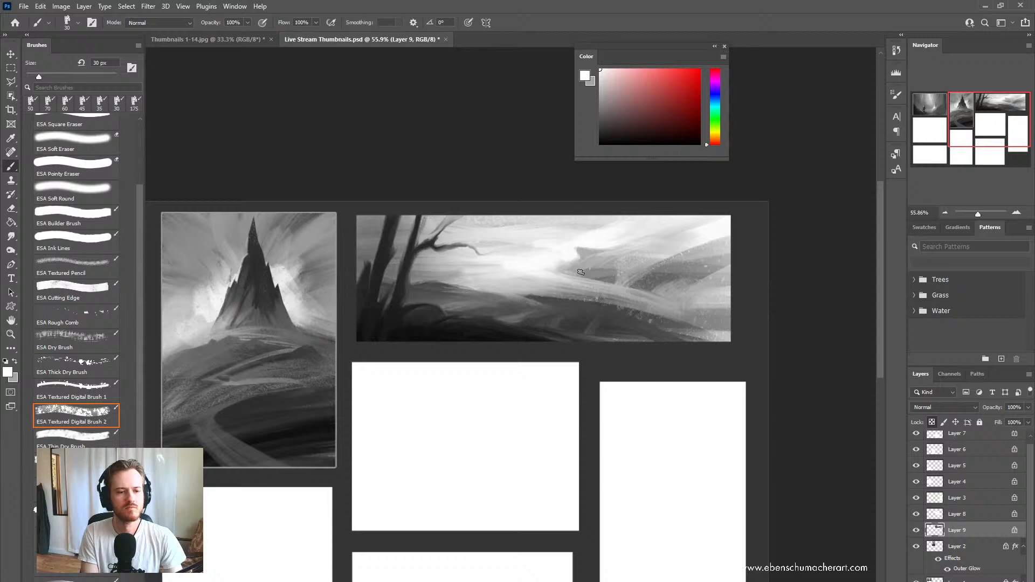
Step: Shade the hills and slope at the wide landscape's right end in sampled mid greys at 30 px, undoing one stray stroke
left_click(654, 278, "alt")
left_click_drag(642, 277, 664, 261)
mouse_move(666, 261)
left_mouse_down()
mouse_move(710, 249)
mouse_move(645, 280)
mouse_move(653, 278)
left_mouse_up()
key("ctrl+z")
left_click(677, 272, "alt")
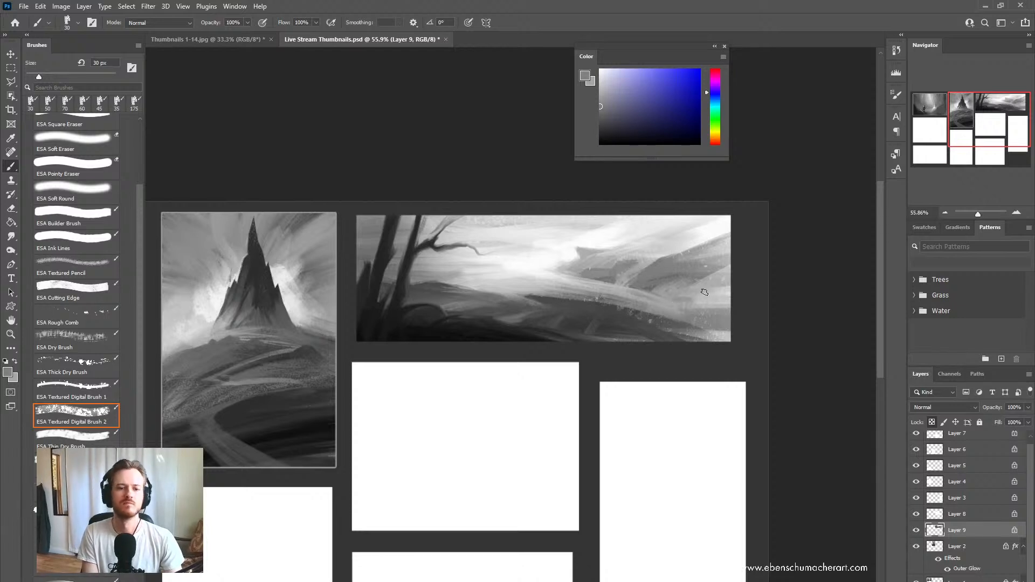
mouse_move(638, 294)
left_mouse_down()
mouse_move(607, 299)
mouse_move(720, 278)
mouse_move(725, 290)
left_mouse_up()
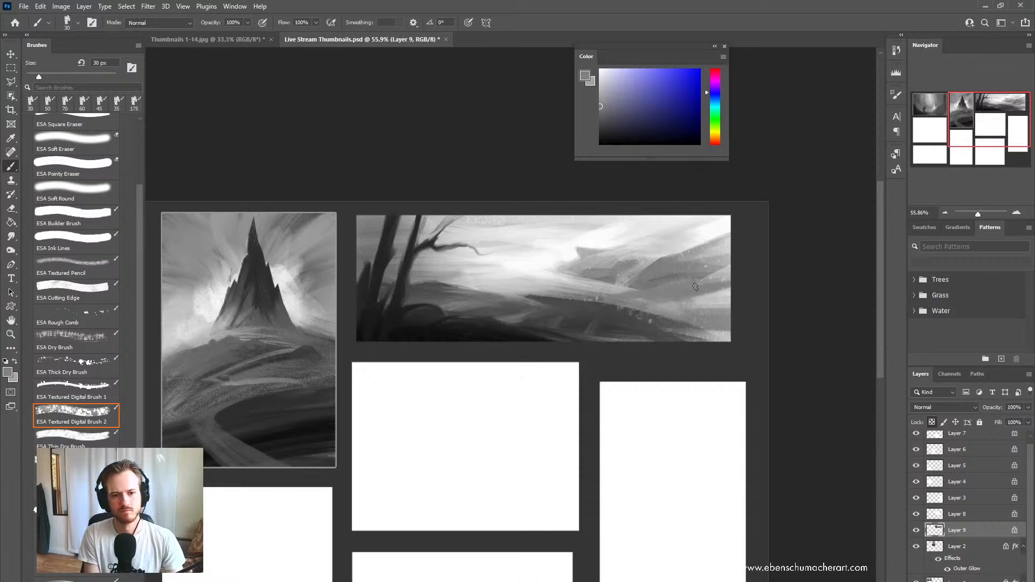
Step: Darken the lower slopes at the wide landscape's right end with a darker grey at 40 to 50 px, then sample the slope's grey
left_click_drag(602, 109, 597, 116)
key("bracketright")
key("bracketright")
key("bracketright")
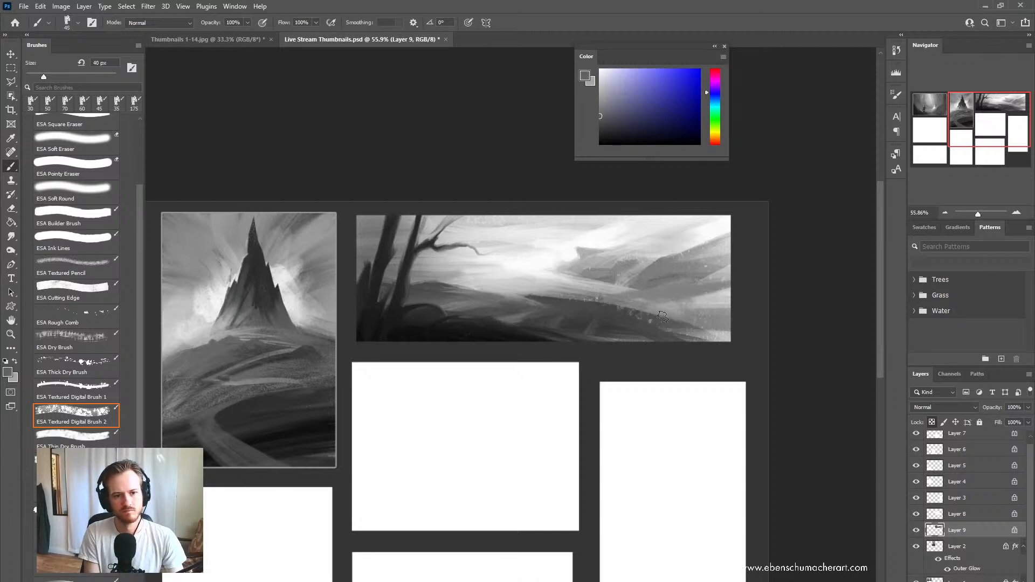
mouse_move(625, 307)
left_mouse_down()
mouse_move(739, 290)
mouse_move(724, 298)
left_mouse_up()
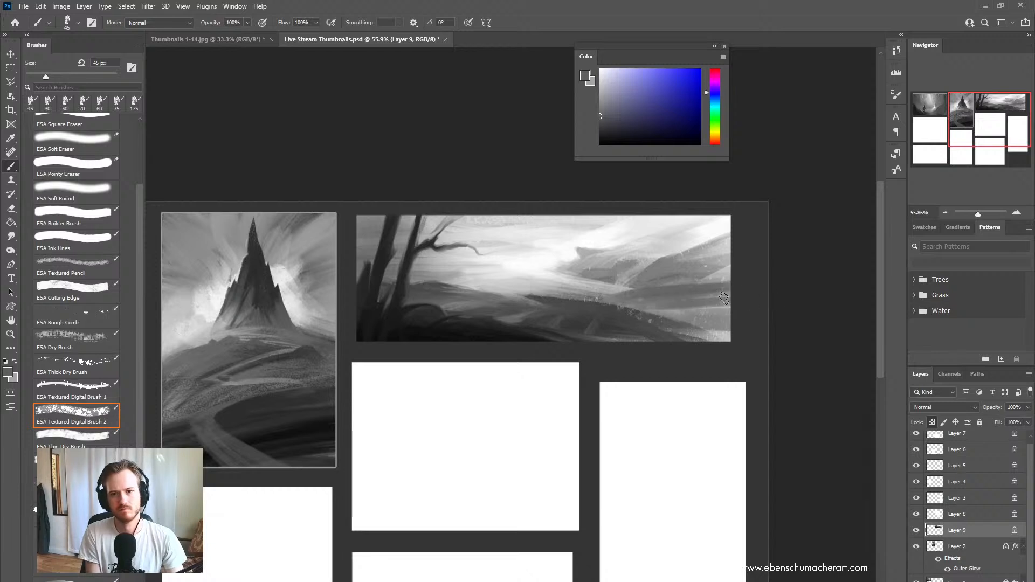
key("bracketright")
mouse_move(652, 306)
left_mouse_down()
mouse_move(731, 283)
mouse_move(731, 305)
left_mouse_up()
mouse_move(645, 310)
left_mouse_down()
mouse_move(747, 319)
mouse_move(644, 314)
mouse_move(704, 316)
mouse_move(672, 315)
mouse_move(728, 332)
mouse_move(749, 353)
left_mouse_up()
key("bracketleft")
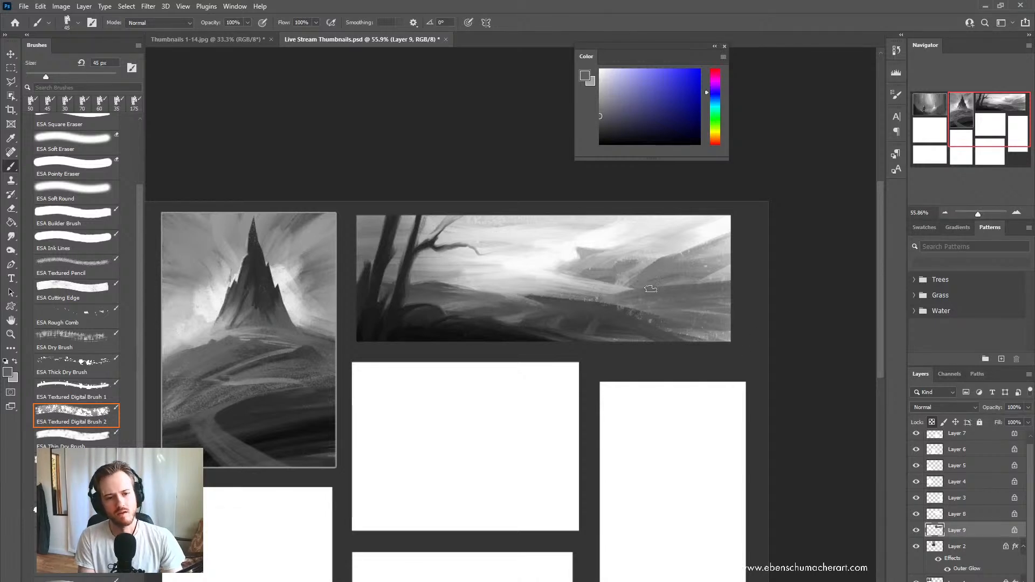
left_click(689, 295, "alt")
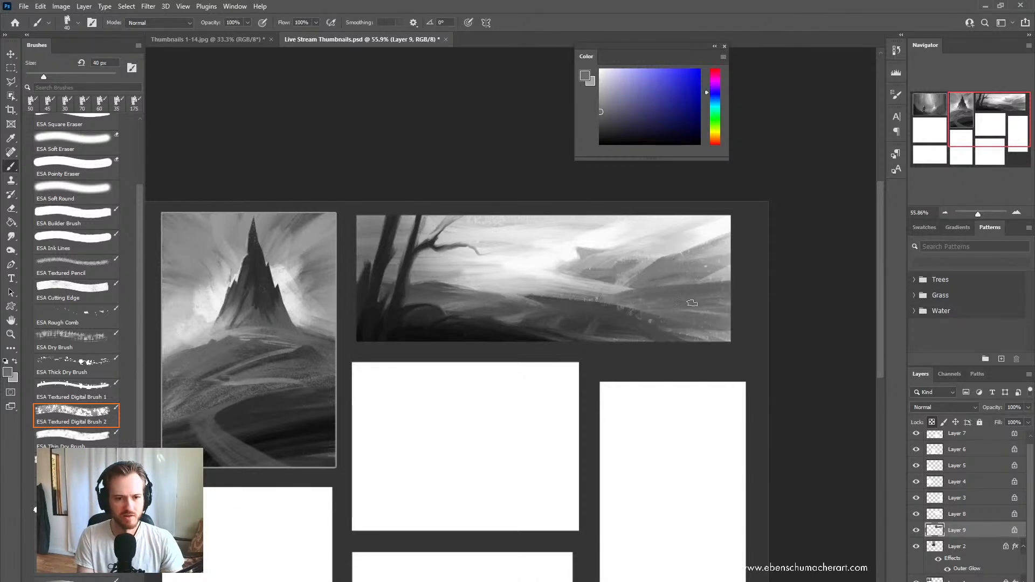
Step: Paint a slim dark tree trunk near the wide landscape's right end with sampled dark greys, reducing the brush to 20 px
key("bracketleft")
key("bracketleft")
left_click(669, 351, "alt")
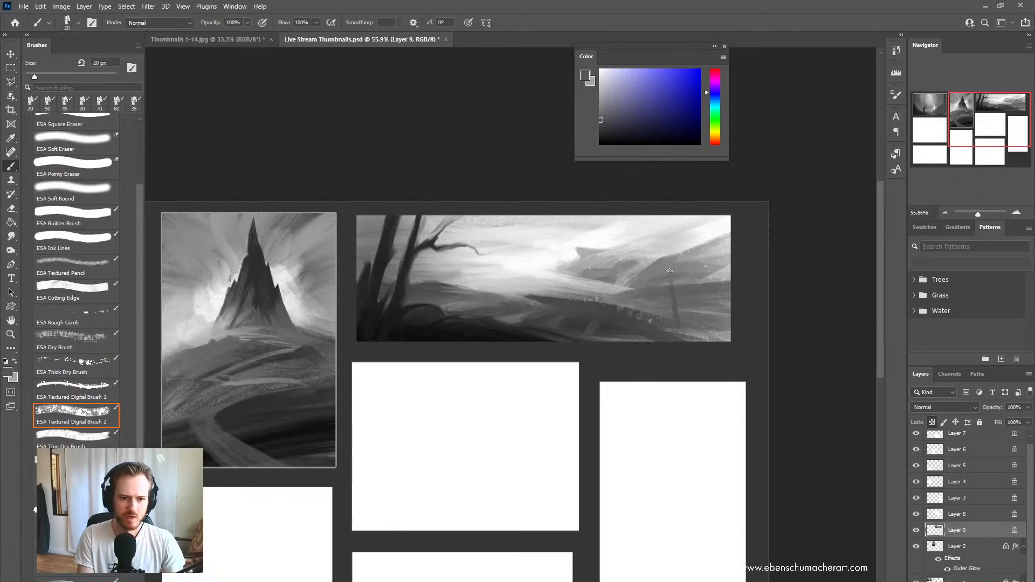
mouse_move(667, 268)
left_mouse_down()
mouse_move(662, 216)
mouse_move(680, 253)
left_mouse_up()
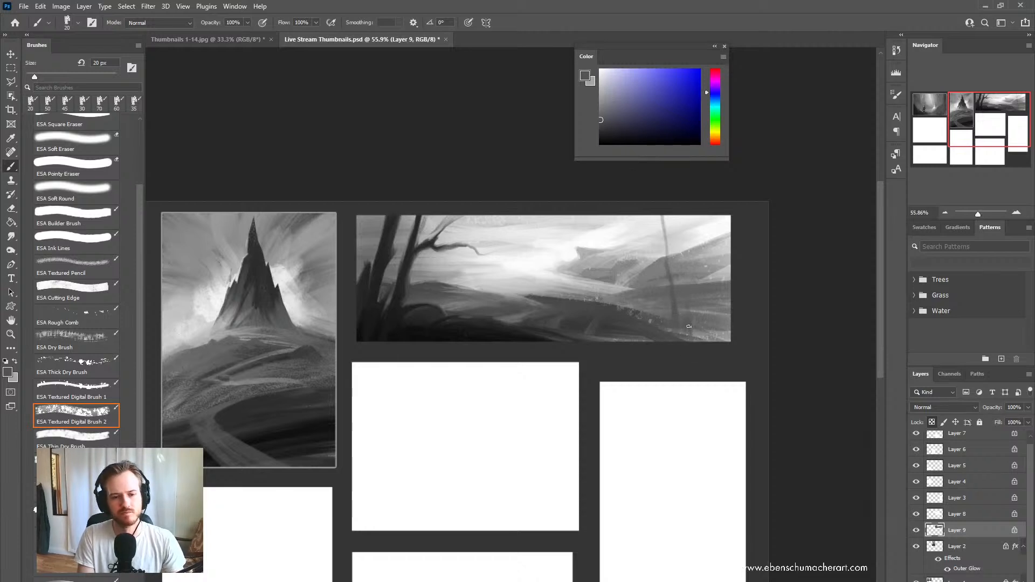
left_click(660, 332, "alt")
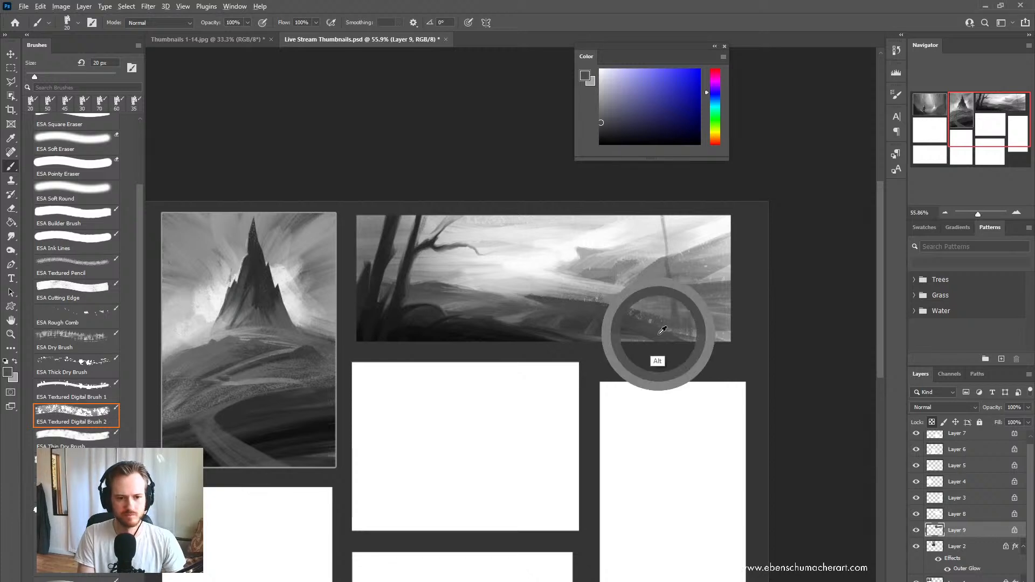
left_click_drag(675, 311, 654, 205)
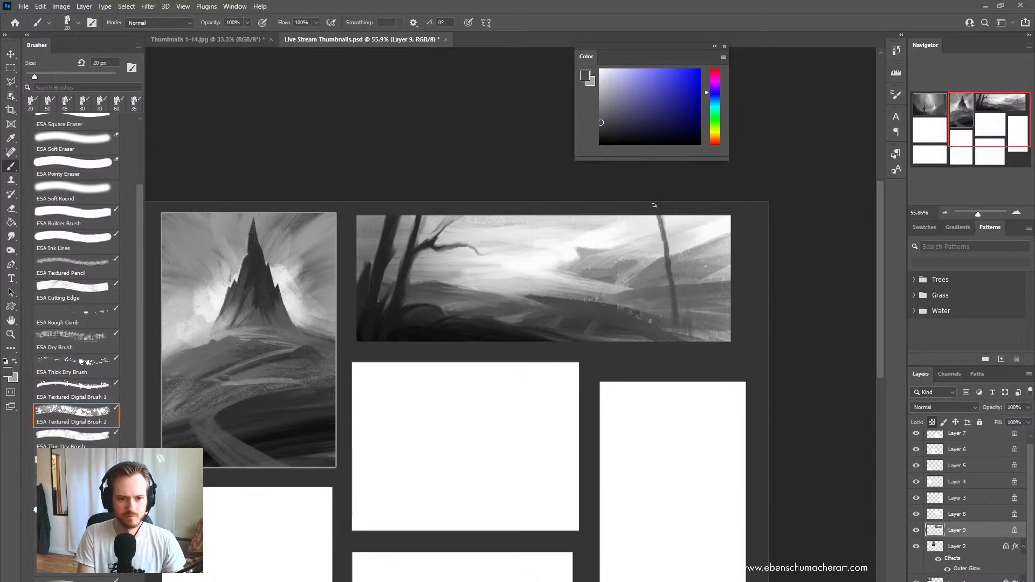
Step: Add a second thin trunk beside the right-hand tree, plus a short stump and a leaning branch in the lower right corner
left_click_drag(672, 267, 677, 216)
left_click_drag(689, 334, 677, 226)
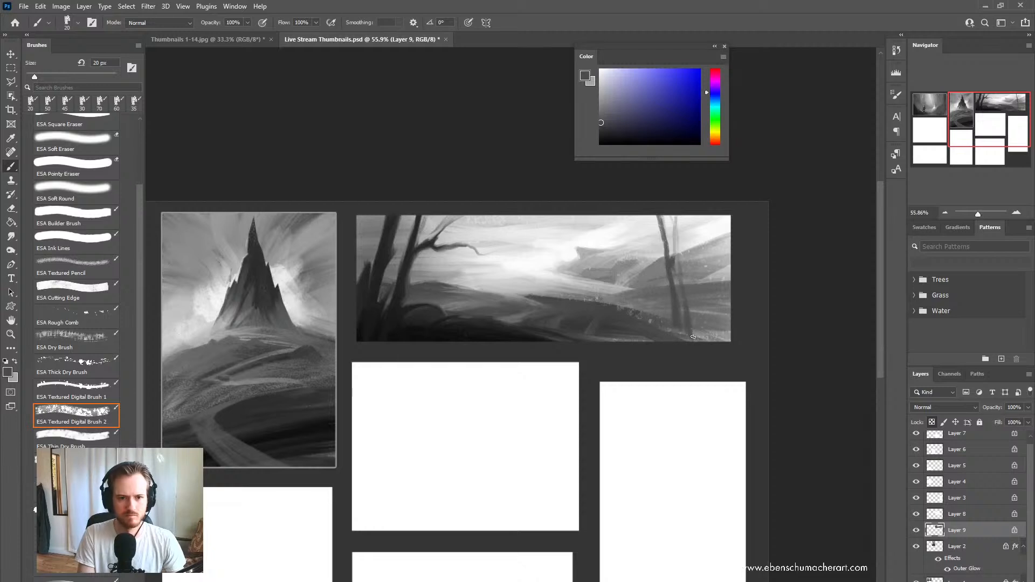
left_click_drag(699, 326, 700, 339)
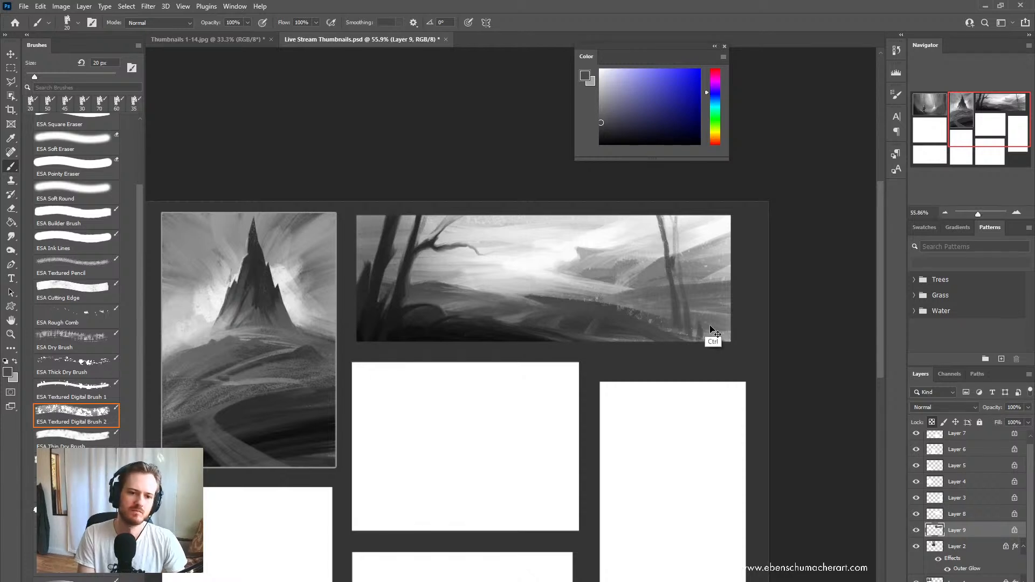
mouse_move(725, 291)
left_mouse_down()
mouse_move(691, 327)
mouse_move(728, 288)
left_mouse_up()
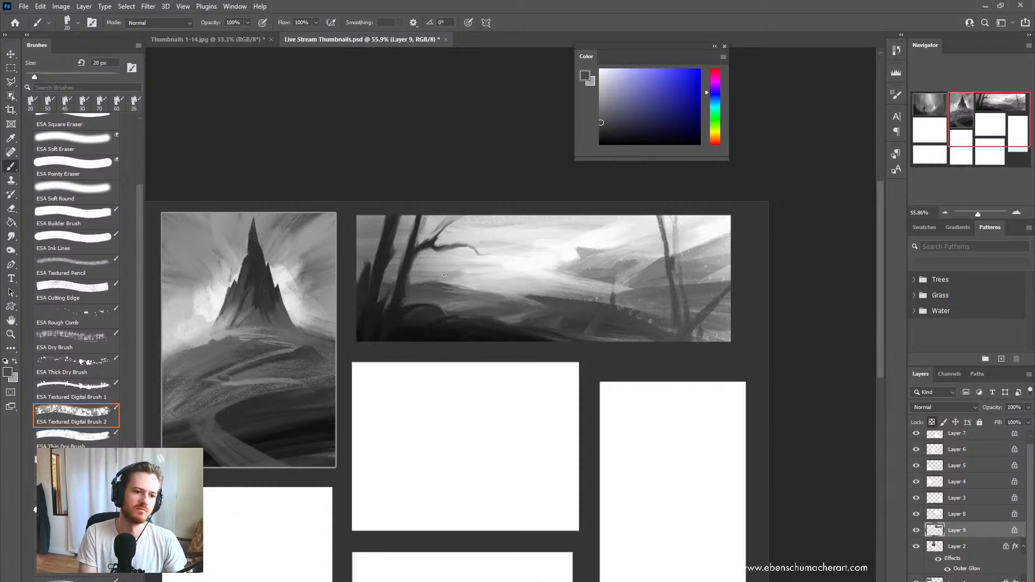
Step: Try a thin vertical stroke below the left tree's branch, undo it, and reduce the brush to 10 px
left_click_drag(443, 283, 453, 251)
key("ctrl+z")
key("[")
key("[")
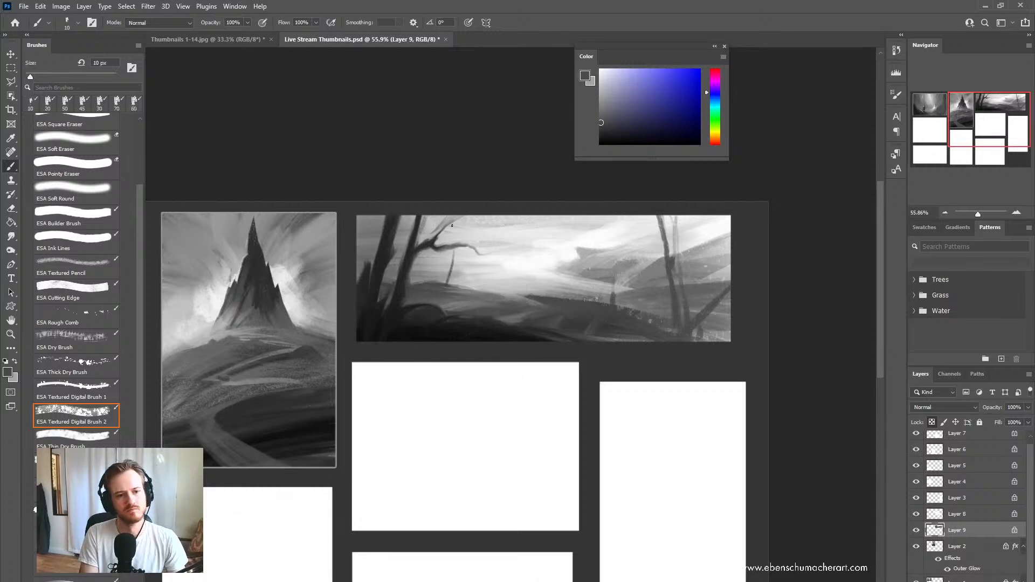
Step: Paste the copied outer-glow layer style onto the wide landscape's layer, leaving its Levels unadjusted
key("z")
mouse_move(603, 324)
left_mouse_down()
mouse_move(561, 320)
mouse_move(593, 357)
mouse_move(594, 317)
mouse_move(615, 339)
left_mouse_up()
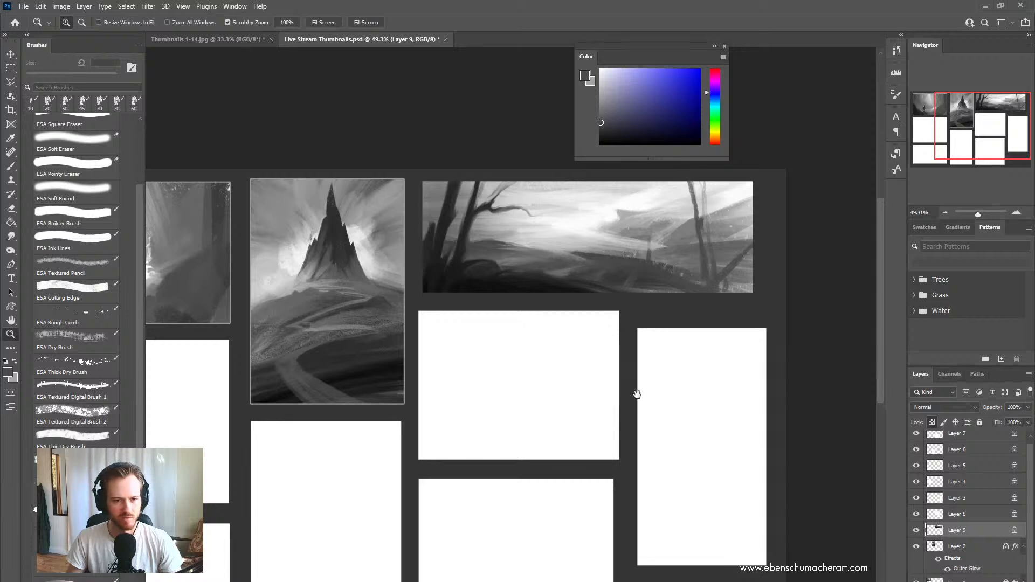
left_click_drag(644, 398, 605, 340)
left_click_drag(461, 396, 560, 505)
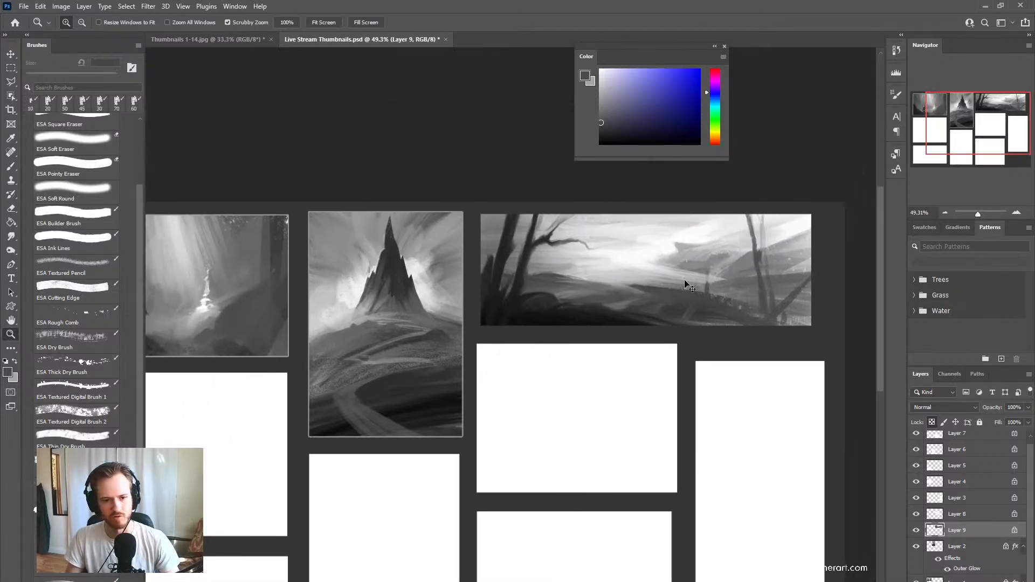
key("ctrl+l")
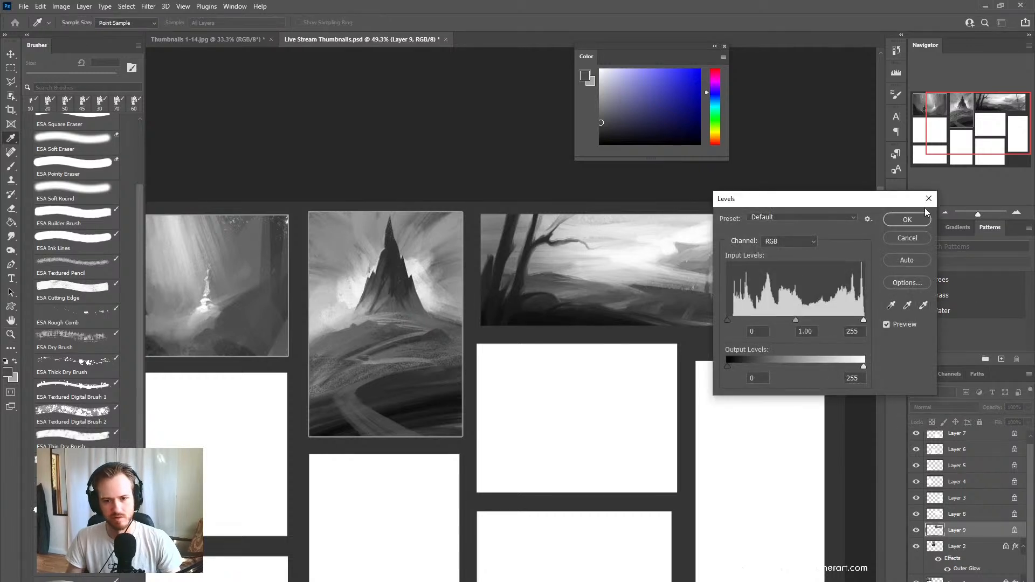
left_click(905, 238)
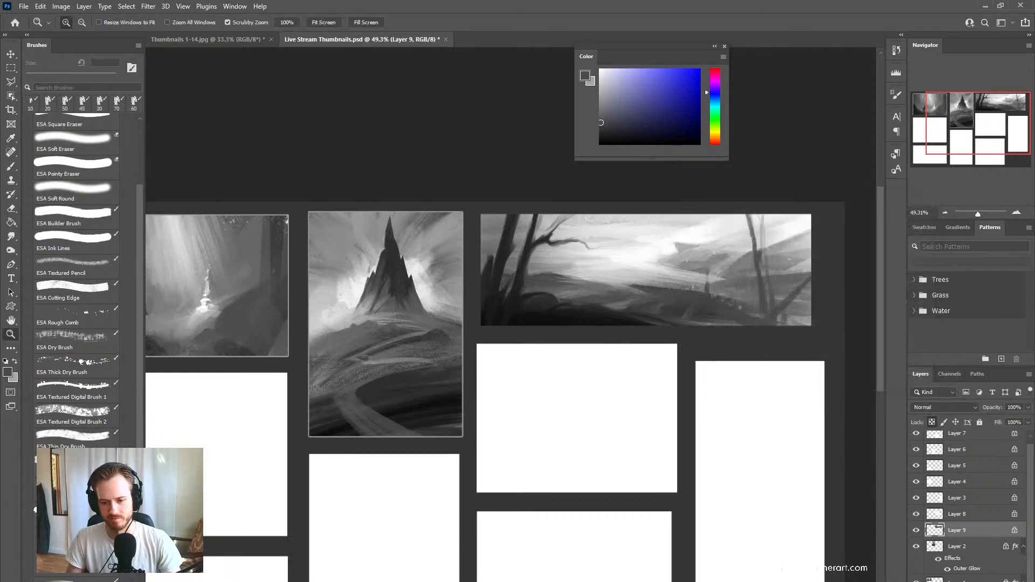
right_click(961, 533)
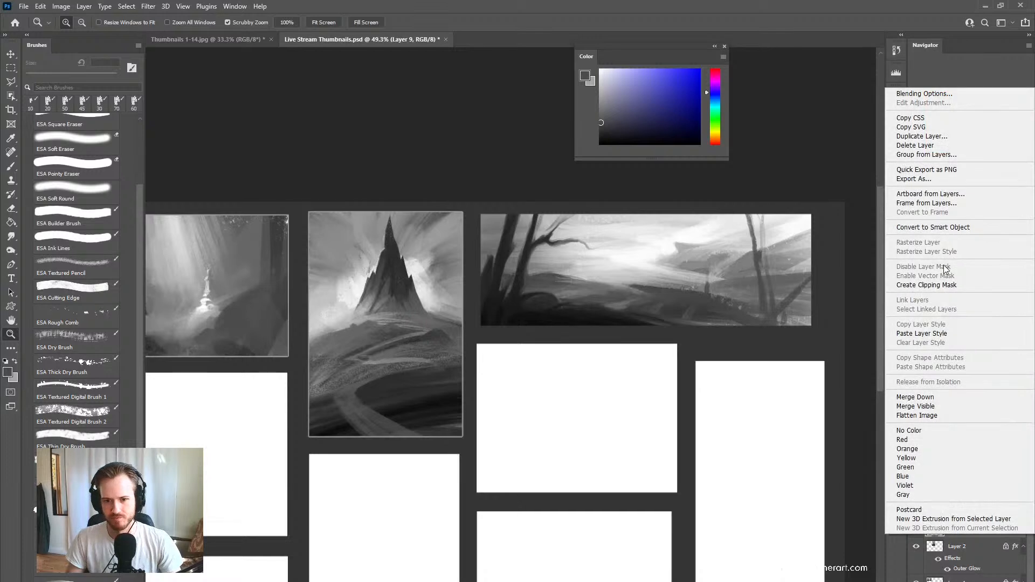
left_click(925, 332)
left_click_drag(487, 471, 531, 451)
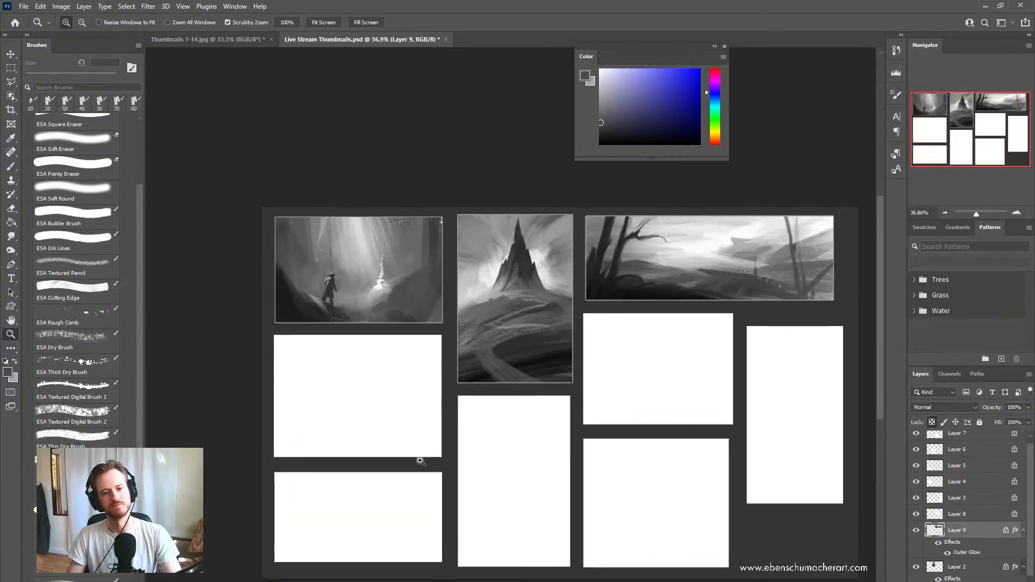
Step: Select the layer of the blank thumbnail below the forest scene and reset the colours to black and white
left_click(387, 403, "ctrl")
left_click_drag(354, 420, 522, 438)
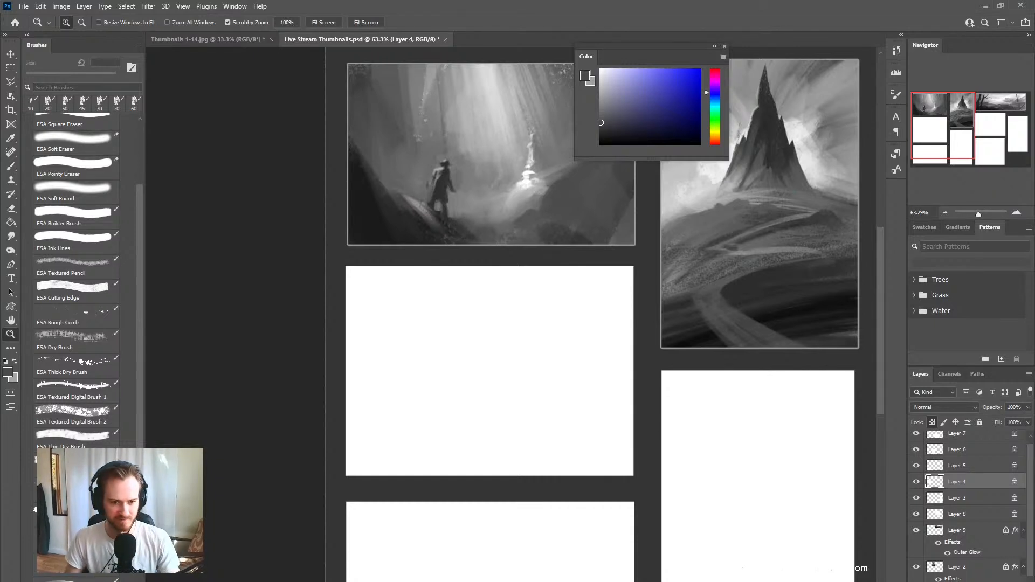
left_click(470, 469)
left_click_drag(478, 471, 436, 444)
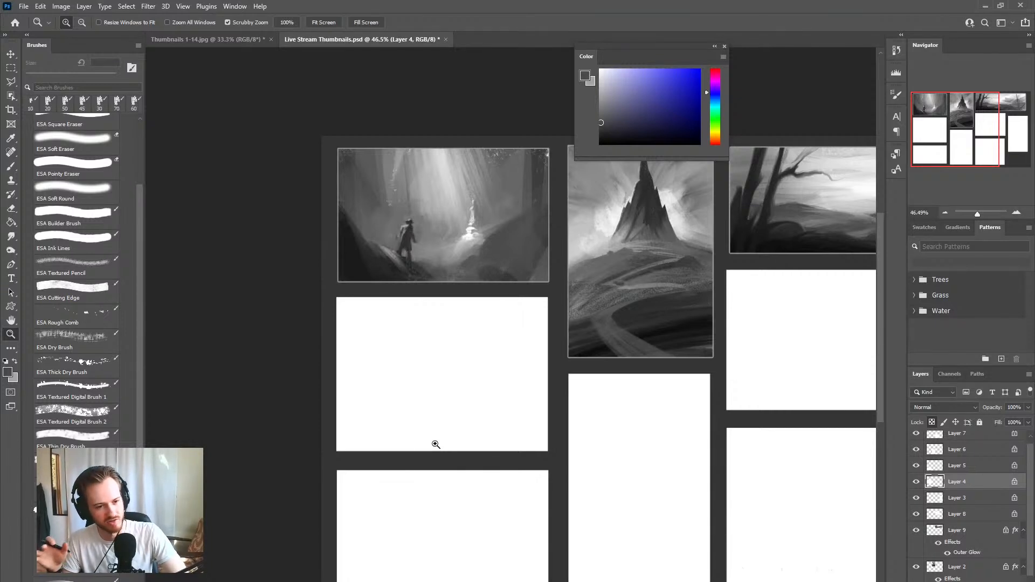
left_click_drag(444, 429, 467, 448)
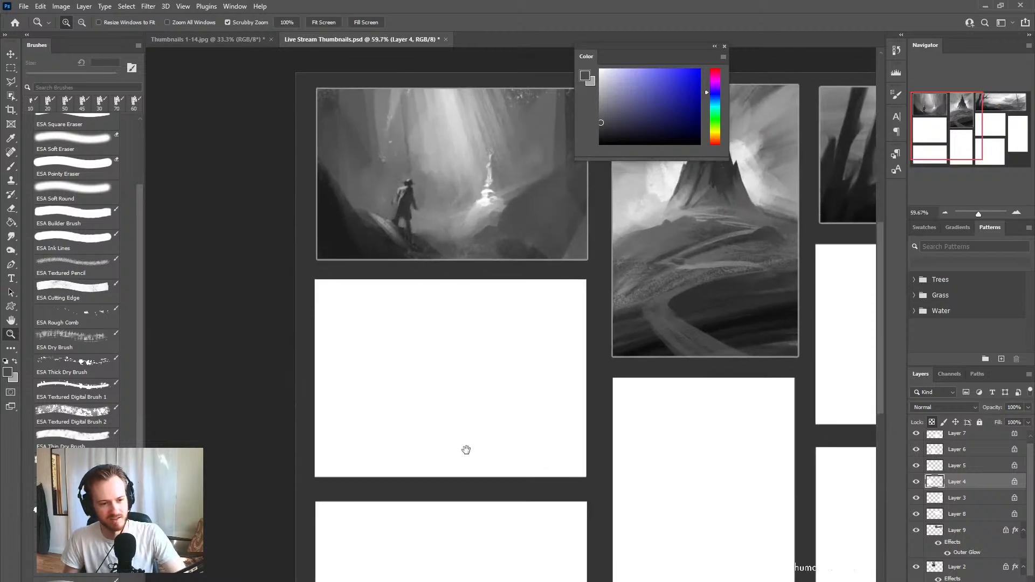
key("d")
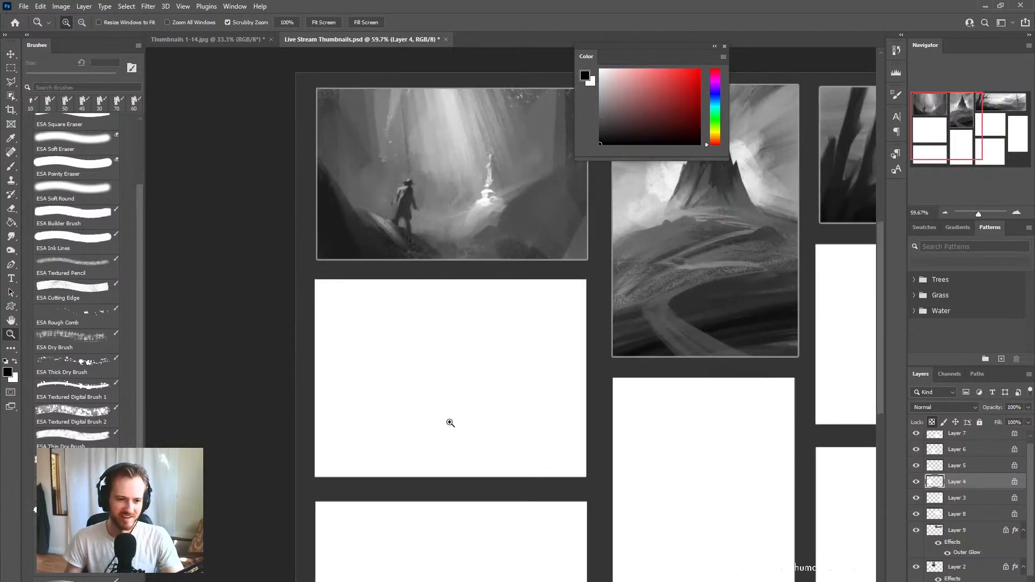
left_click_drag(776, 356, 655, 369)
left_click_drag(658, 377, 561, 435)
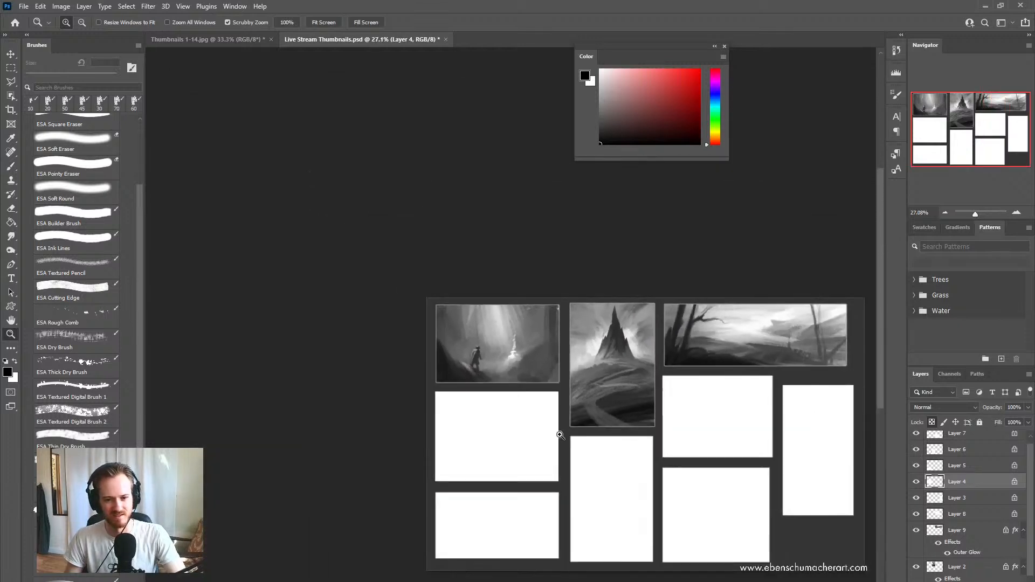
left_click_drag(468, 432, 495, 422)
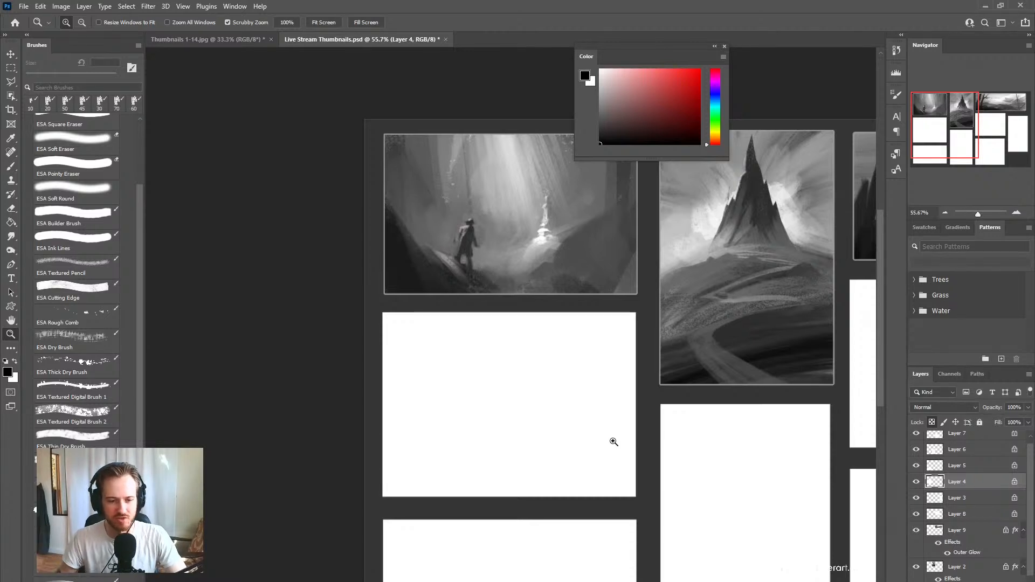
mouse_move(504, 452)
left_mouse_down()
mouse_move(520, 461)
mouse_move(500, 455)
left_mouse_up()
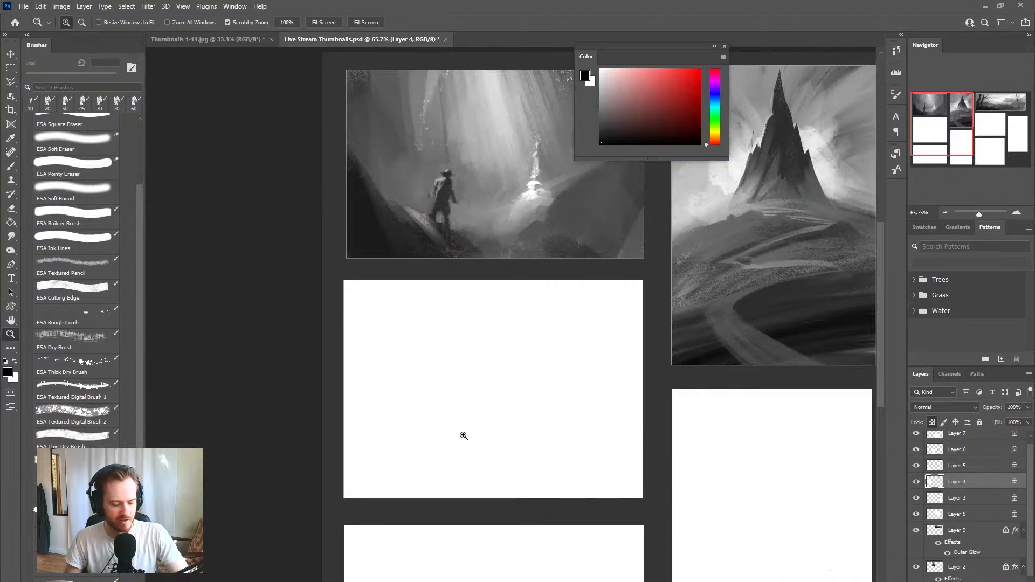
key("b")
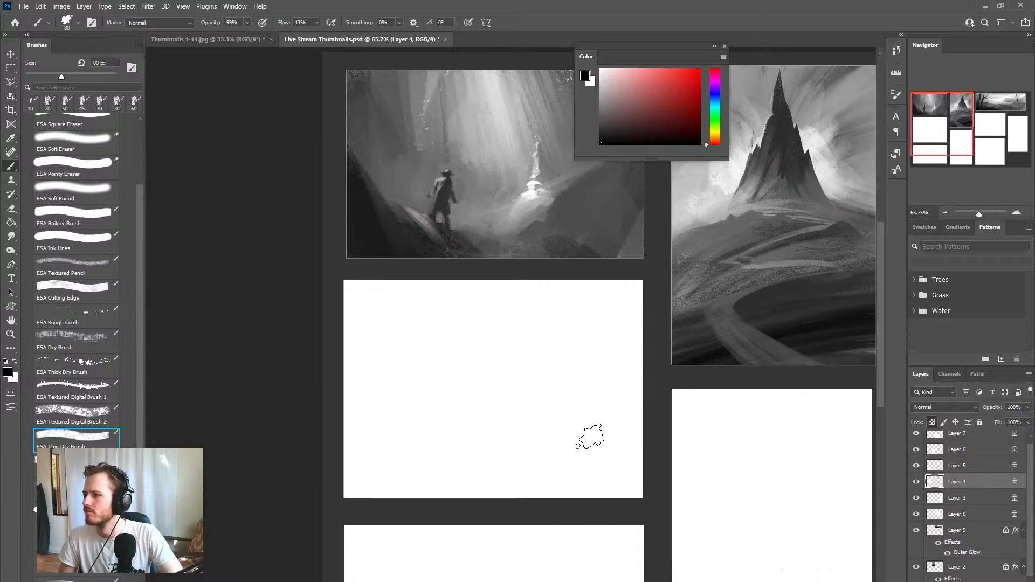
key("z")
left_click_drag(674, 427, 604, 426)
left_click_drag(596, 423, 568, 433)
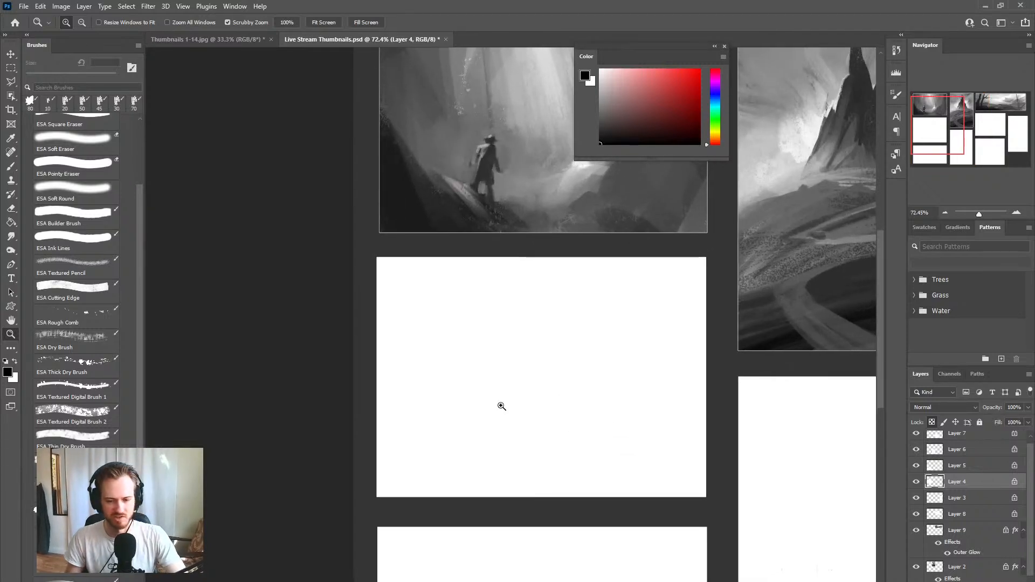
mouse_move(502, 406)
left_mouse_down()
mouse_move(510, 412)
mouse_move(484, 405)
left_mouse_up()
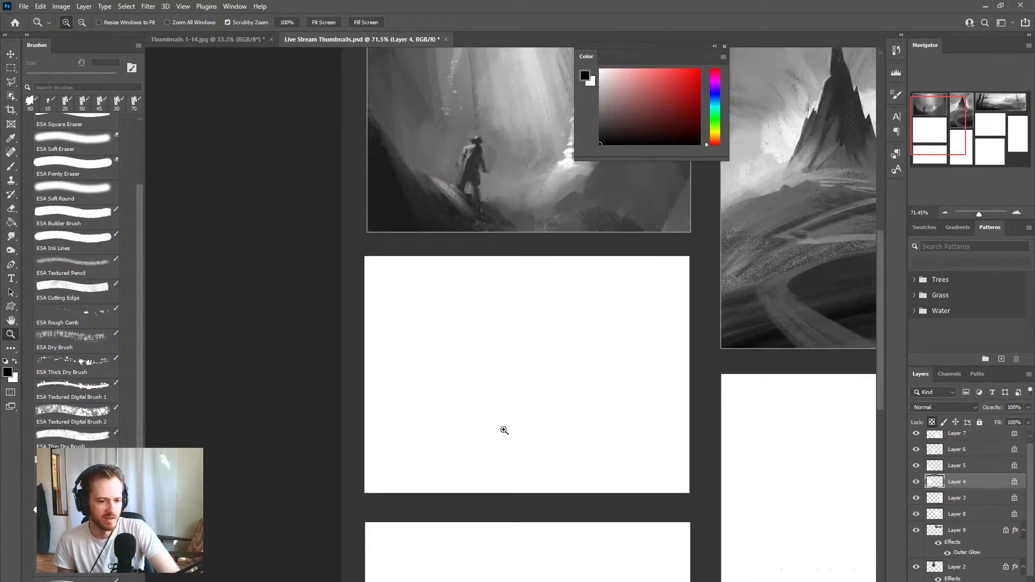
Step: Block in overlapping grey hills along the blank thumbnail's lower part with a 150 px mixer brush, undoing the last stroke
key("b")
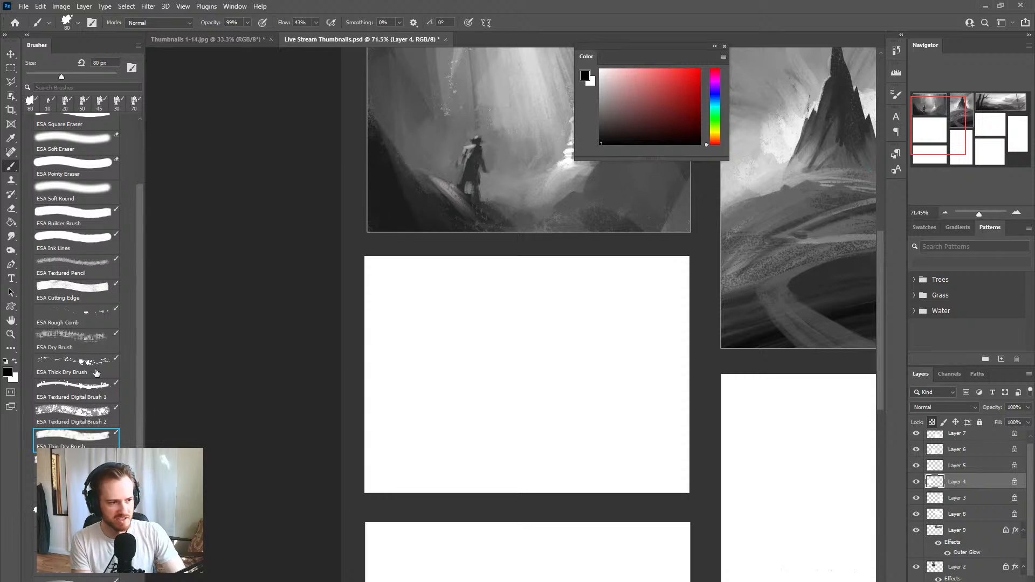
left_click(76, 464)
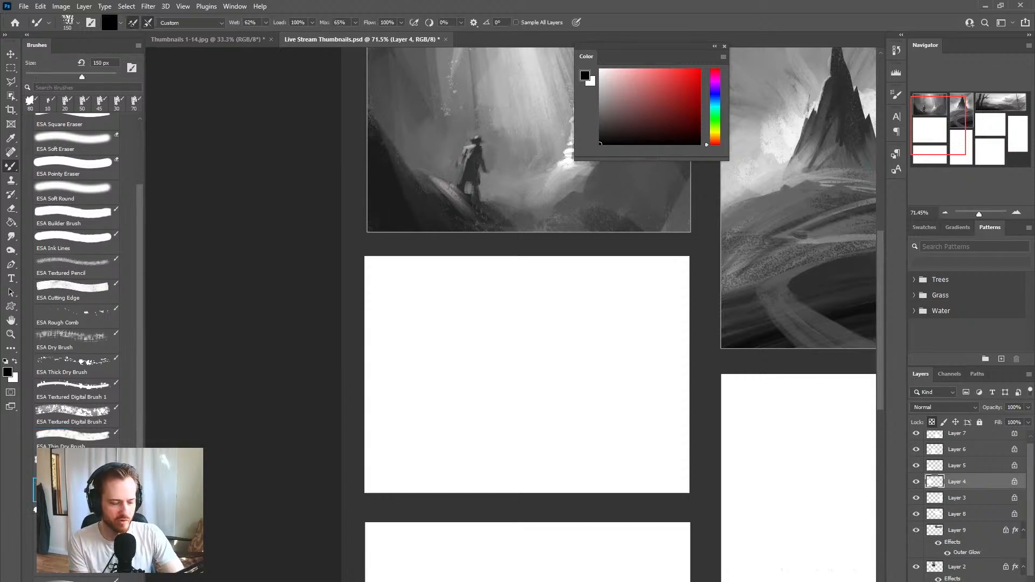
left_click(76, 489)
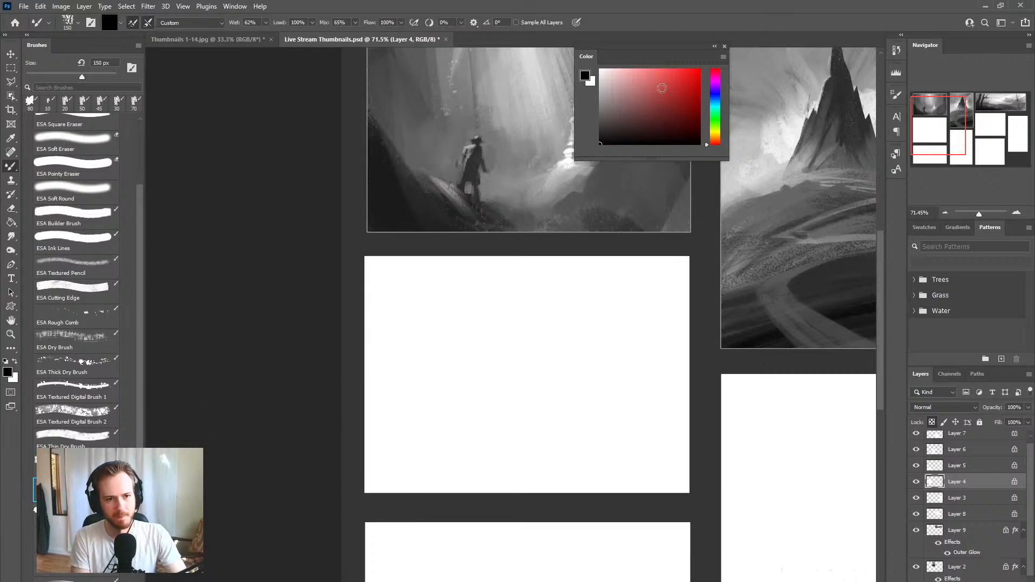
mouse_move(351, 421)
left_mouse_down()
mouse_move(387, 477)
mouse_move(445, 504)
mouse_move(422, 460)
mouse_move(419, 474)
mouse_move(488, 489)
mouse_move(528, 471)
mouse_move(535, 486)
mouse_move(645, 436)
mouse_move(644, 474)
mouse_move(602, 418)
mouse_move(702, 369)
mouse_move(545, 478)
mouse_move(568, 424)
mouse_move(513, 512)
mouse_move(607, 417)
mouse_move(537, 448)
mouse_move(522, 485)
mouse_move(565, 421)
mouse_move(574, 475)
mouse_move(680, 469)
mouse_move(680, 500)
mouse_move(670, 470)
mouse_move(680, 500)
mouse_move(627, 508)
mouse_move(596, 534)
mouse_move(378, 461)
mouse_move(525, 495)
left_mouse_up()
left_click_drag(434, 522, 588, 443)
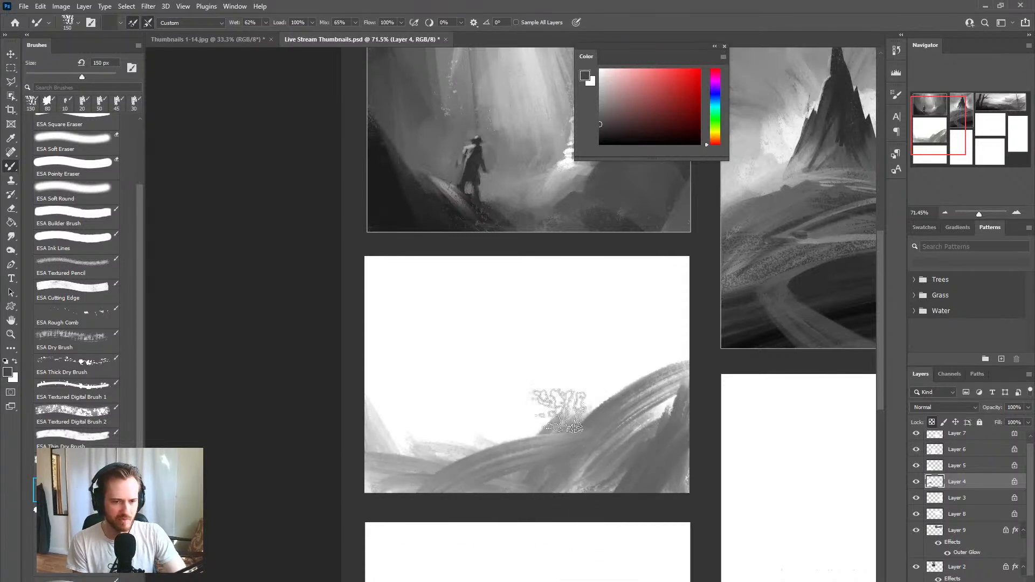
key("ctrl+z")
Step: Build up the thumbnail's right-hand hill with sweeping diagonal grey strokes and try a rounded mound at its left edge
key("space")
left_click_drag(536, 397, 537, 406)
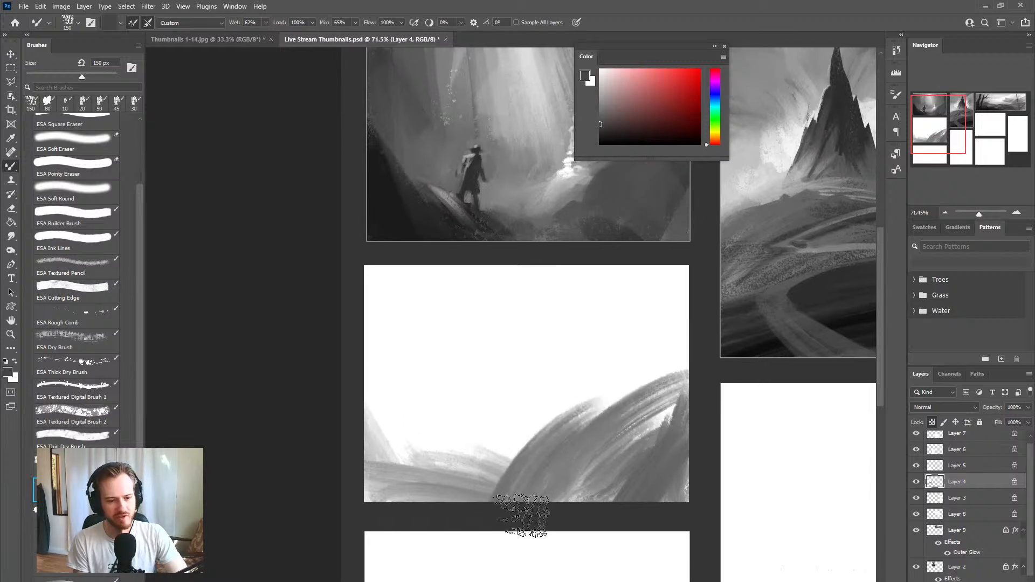
mouse_move(473, 512)
left_mouse_down()
mouse_move(512, 466)
mouse_move(657, 430)
left_mouse_up()
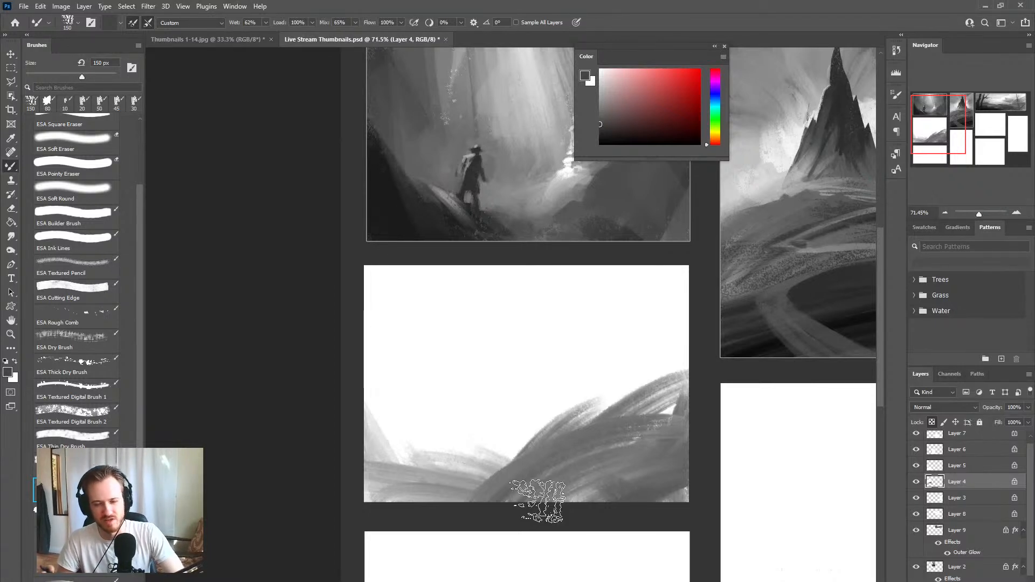
mouse_move(537, 500)
left_mouse_down()
mouse_move(569, 483)
mouse_move(458, 479)
mouse_move(612, 428)
left_mouse_up()
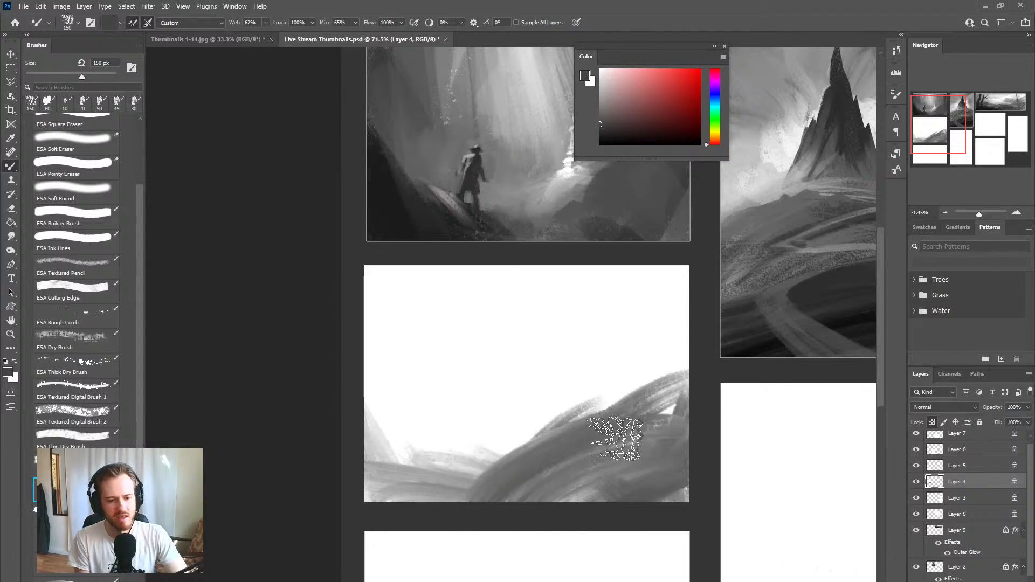
left_click_drag(690, 399, 609, 491)
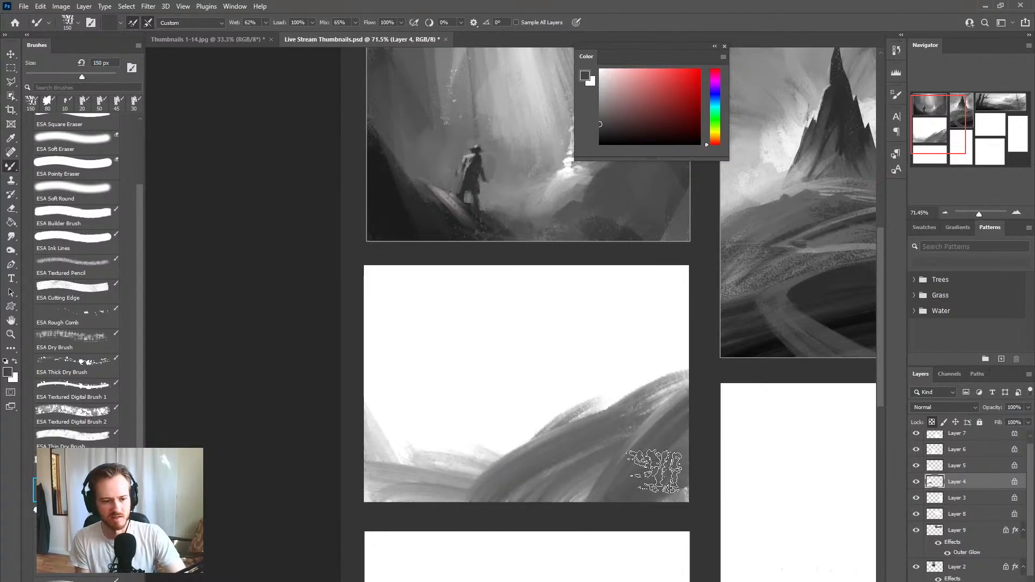
left_click_drag(459, 451, 377, 431)
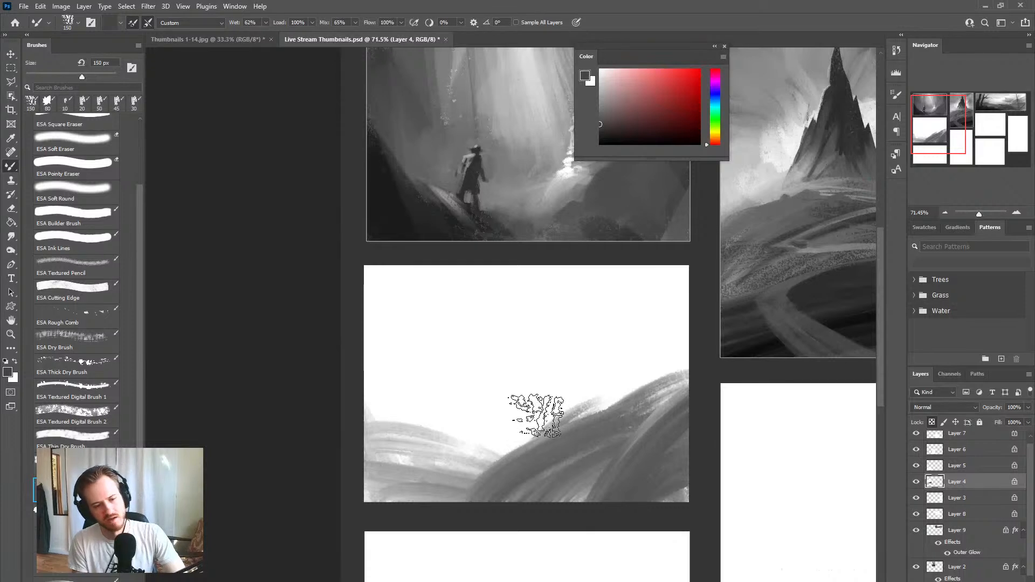
Step: Grey down the hill thumbnail's white sky by lowering the Levels output white point to about 208
key("z")
left_click(536, 414)
key("b")
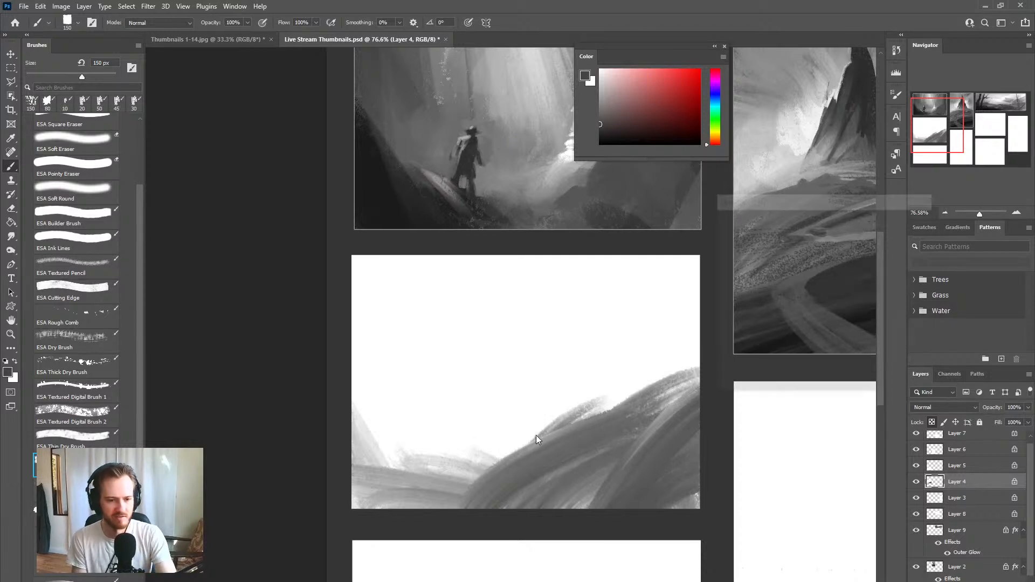
key("ctrl+l")
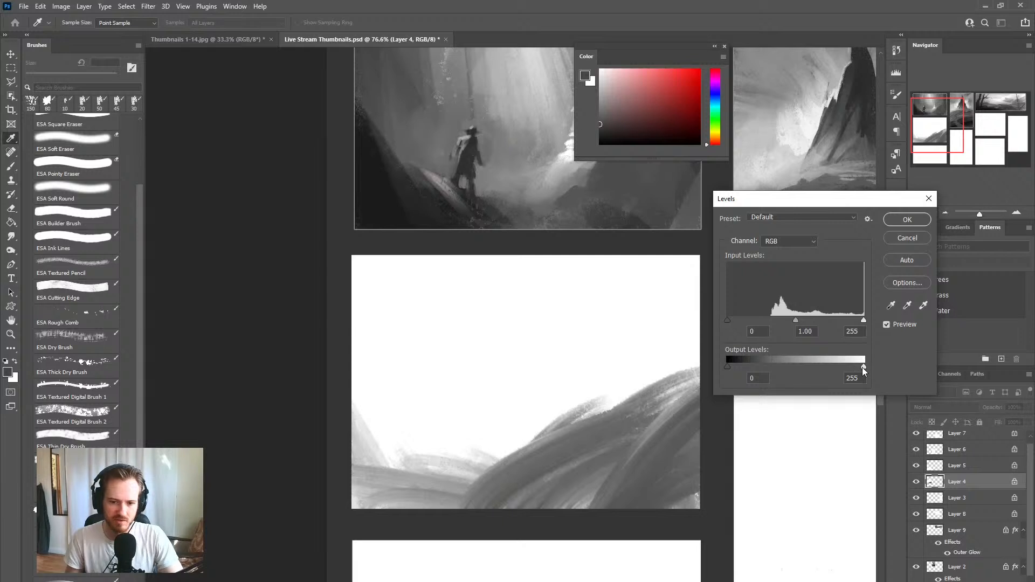
left_click_drag(863, 367, 838, 366)
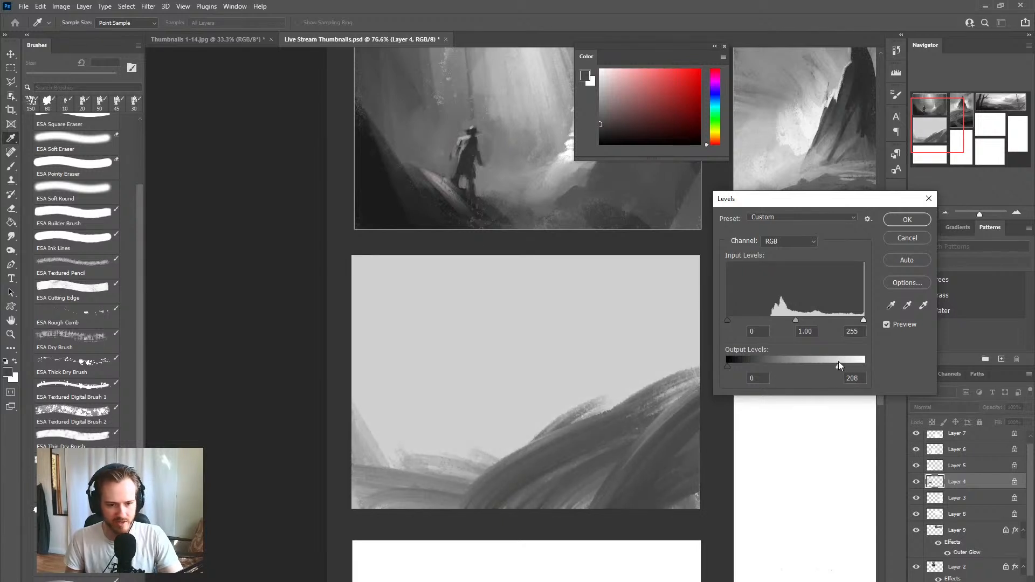
left_click(914, 223)
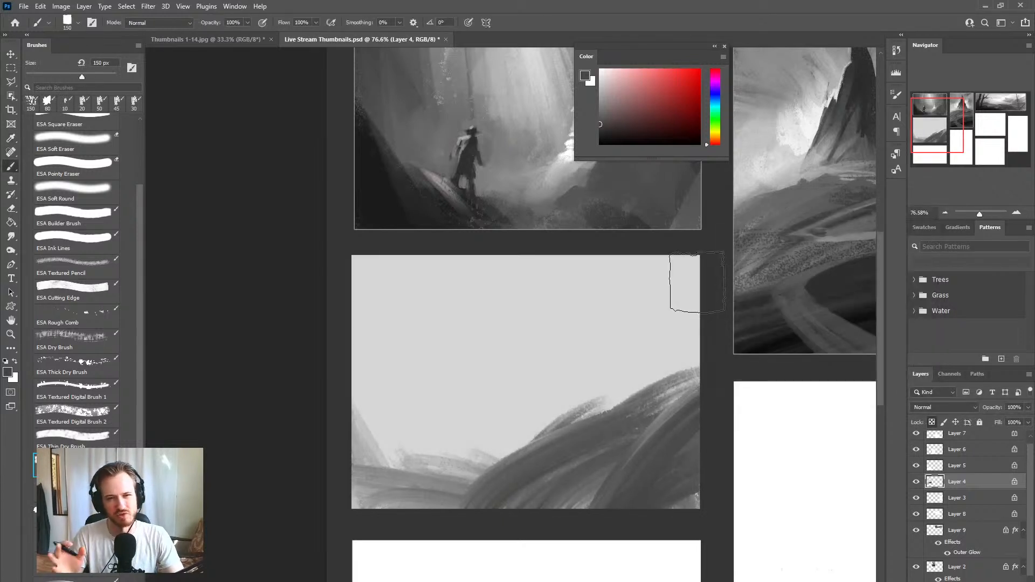
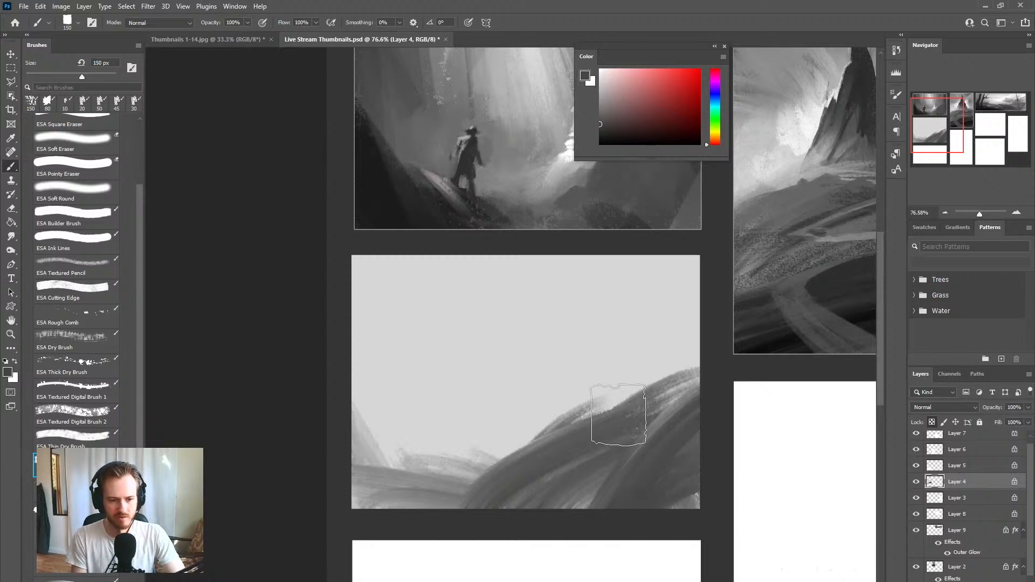
Step: Blend the low left-hand hills with sampled greys and paint faint pale mountains behind them using the mixer brush
key("shift+b")
left_click(541, 463, "alt")
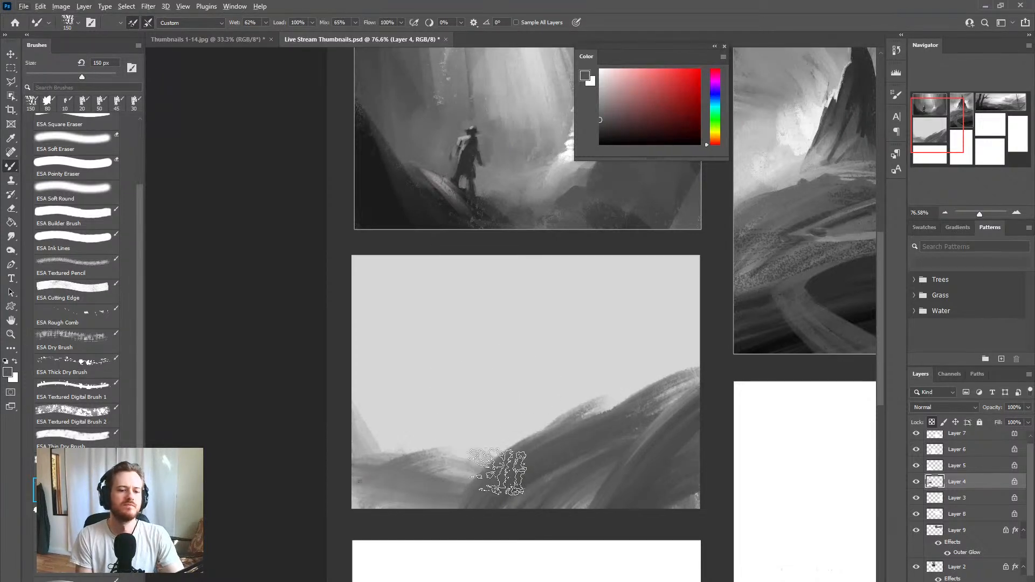
left_click(464, 458, "alt")
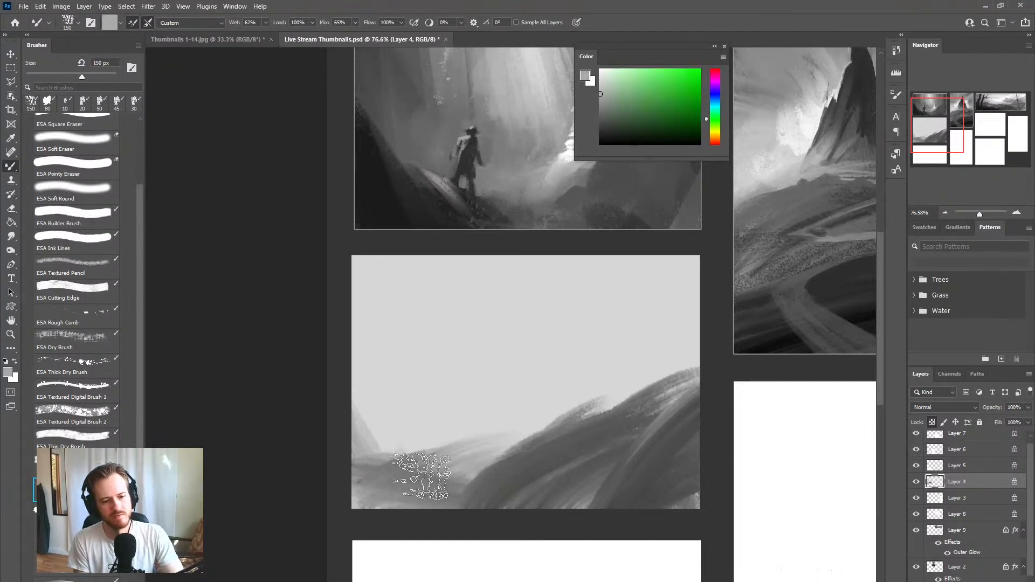
left_click(370, 431, "alt")
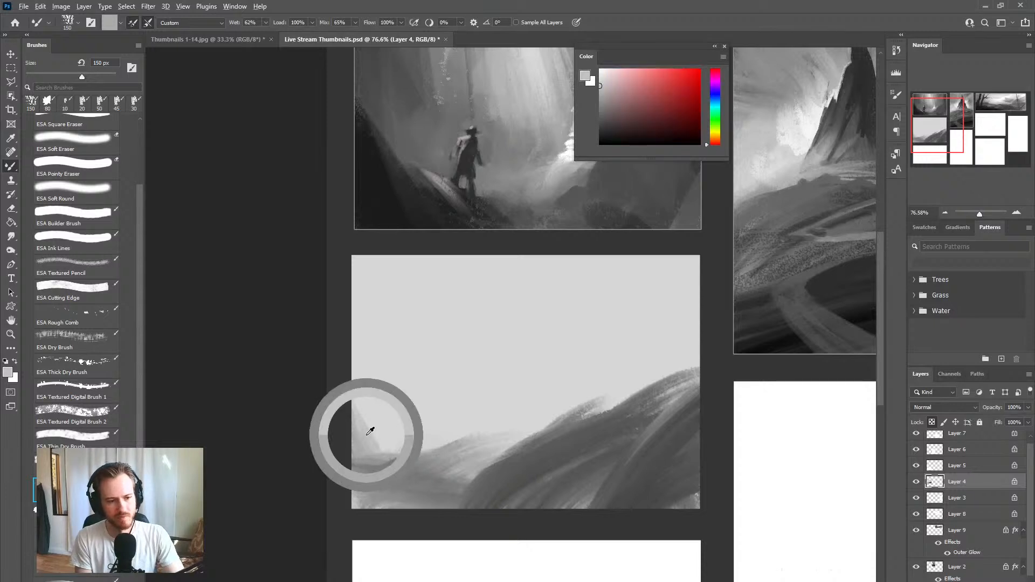
left_click_drag(362, 362, 439, 399)
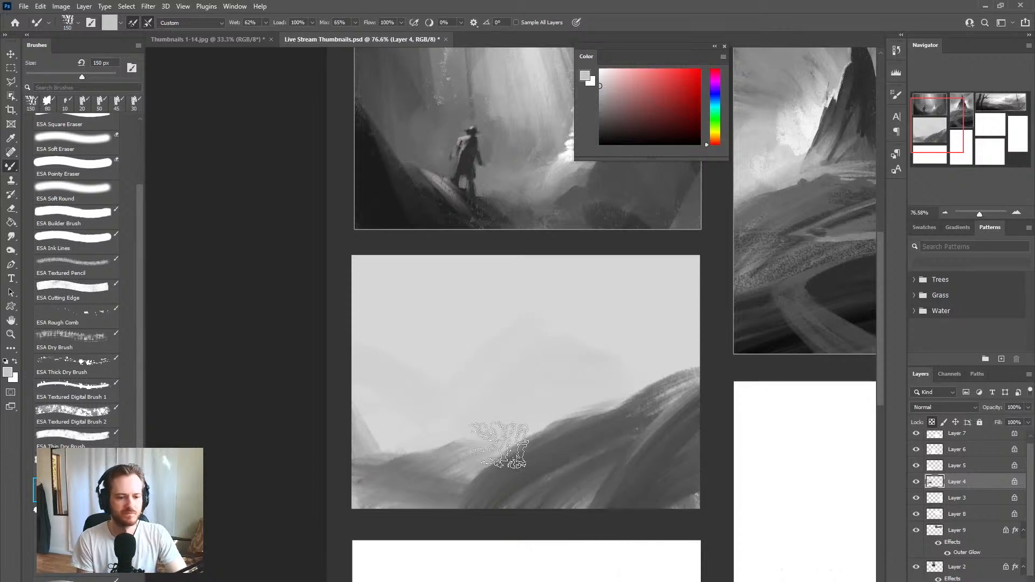
Step: Rework the base and slope of the right-hand foreground hill with mid and dark greys sampled from the painting
left_click(403, 505, "alt")
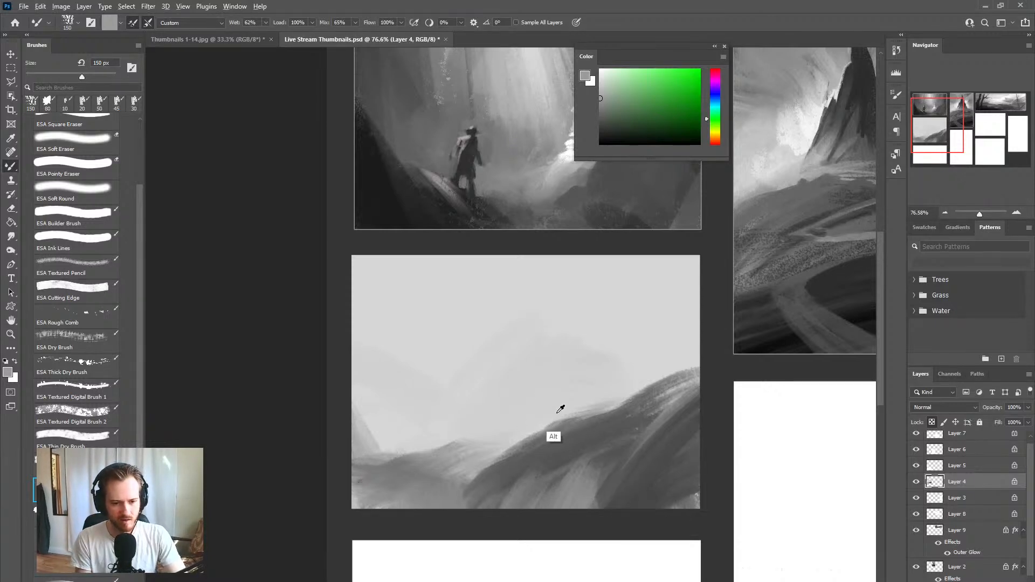
left_click(555, 432, "alt")
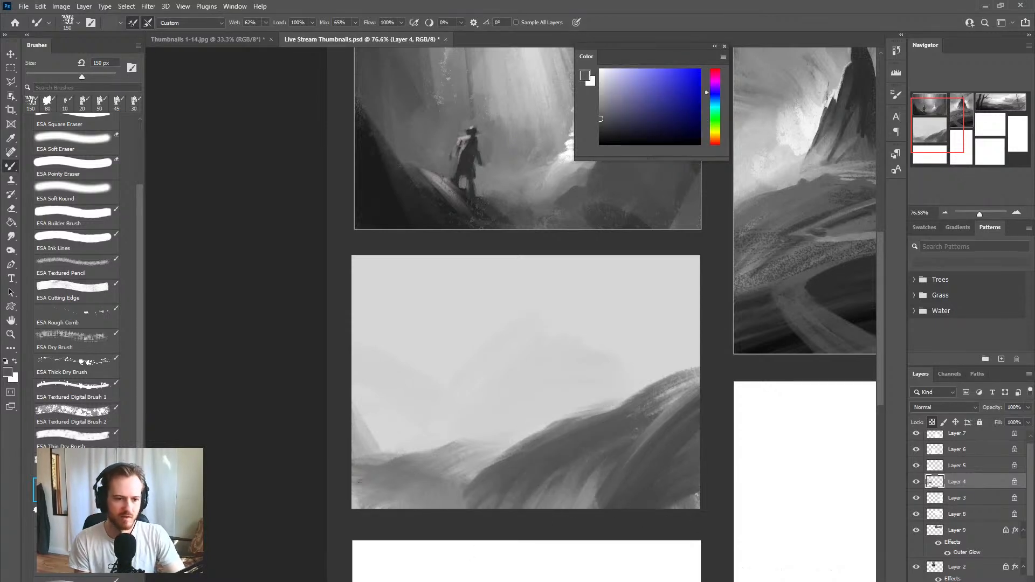
key("b")
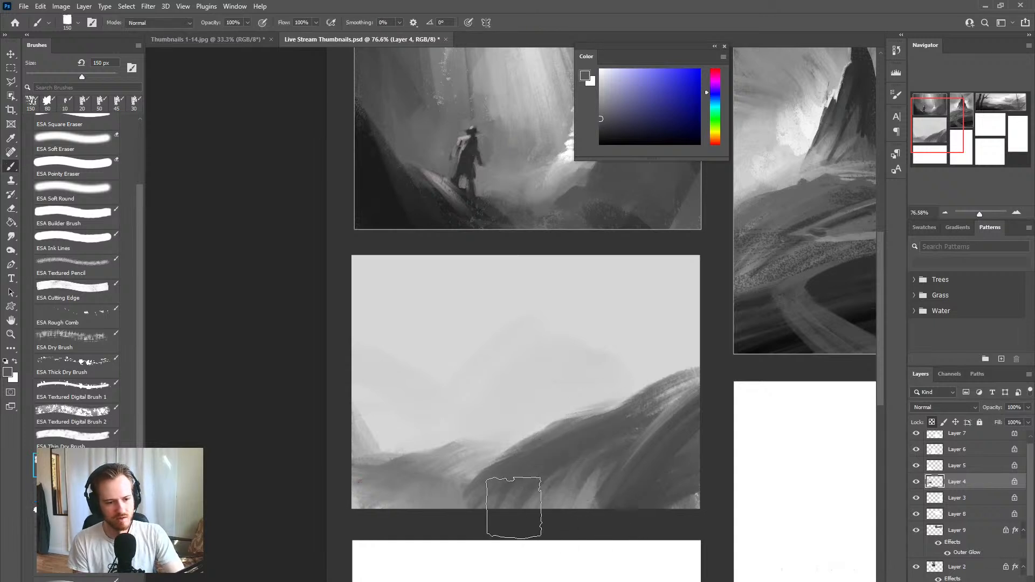
left_click(512, 472, "alt")
key("shift+b")
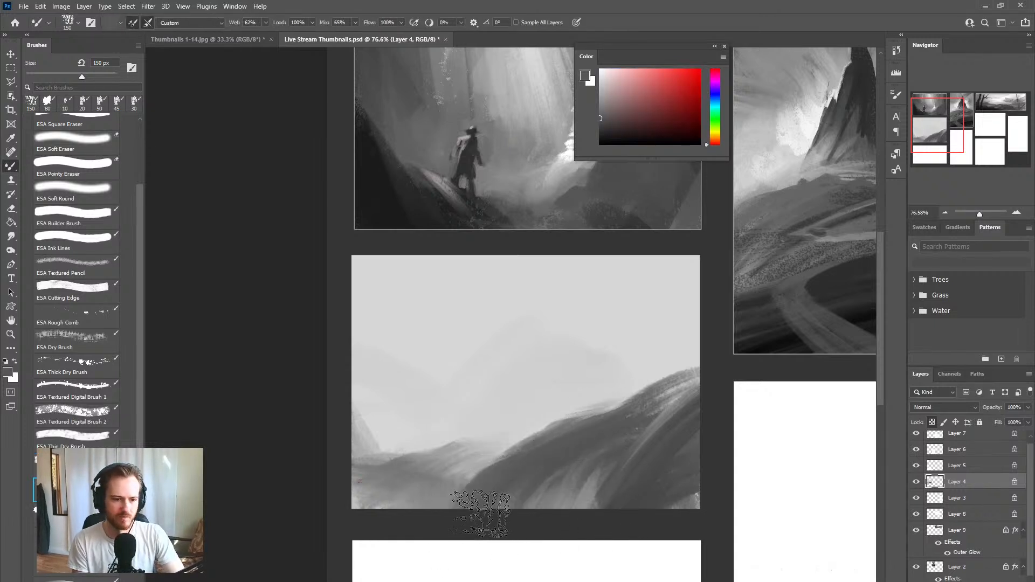
Step: Soften the edge where the foreground hill meets the left-hand hills and refine the distant mountain with sampled light greys
left_click(510, 435, "alt")
left_click_drag(412, 513, 534, 428)
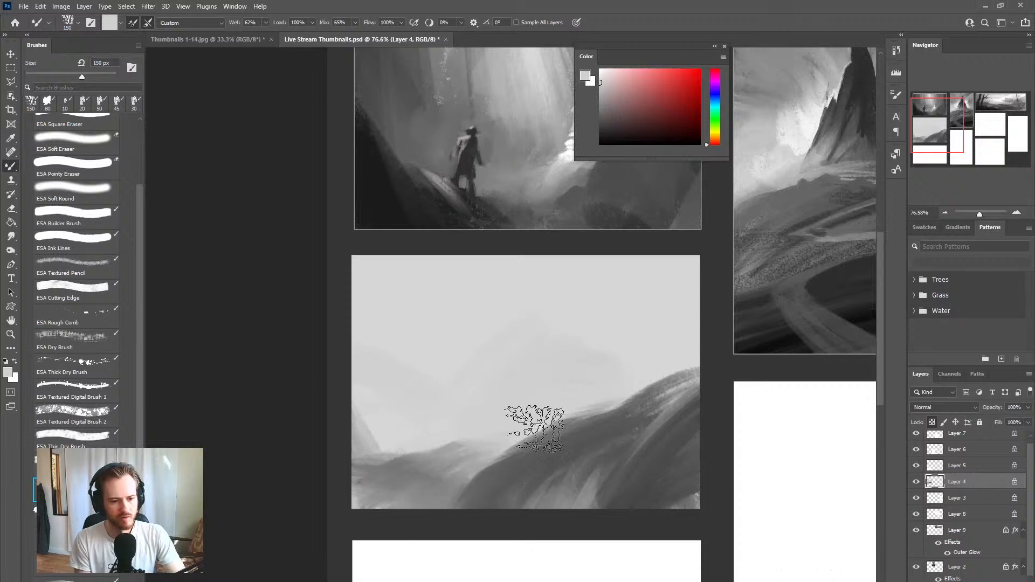
left_click_drag(448, 477, 536, 424)
left_click_drag(461, 459, 546, 414)
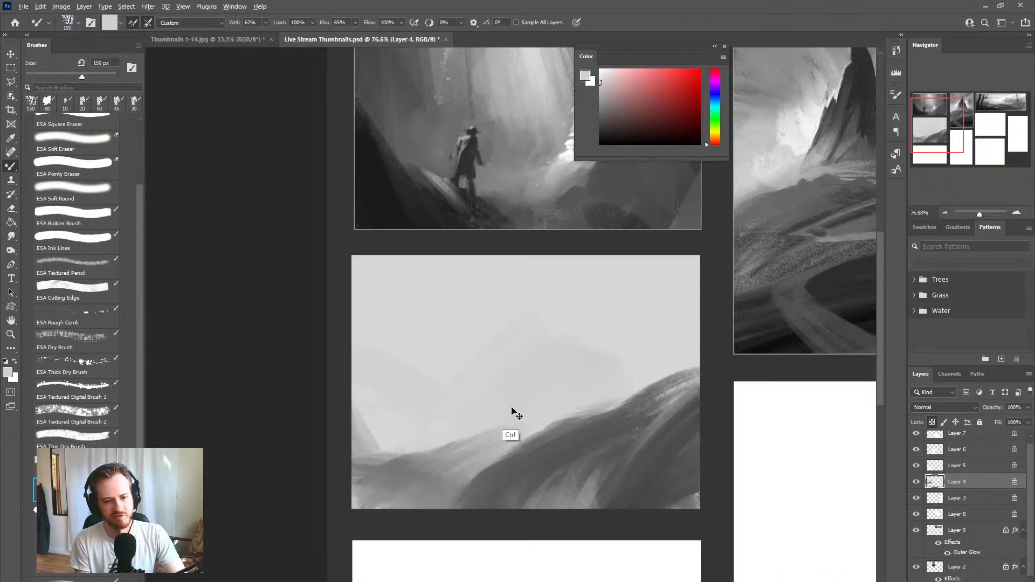
left_click(451, 400, "alt")
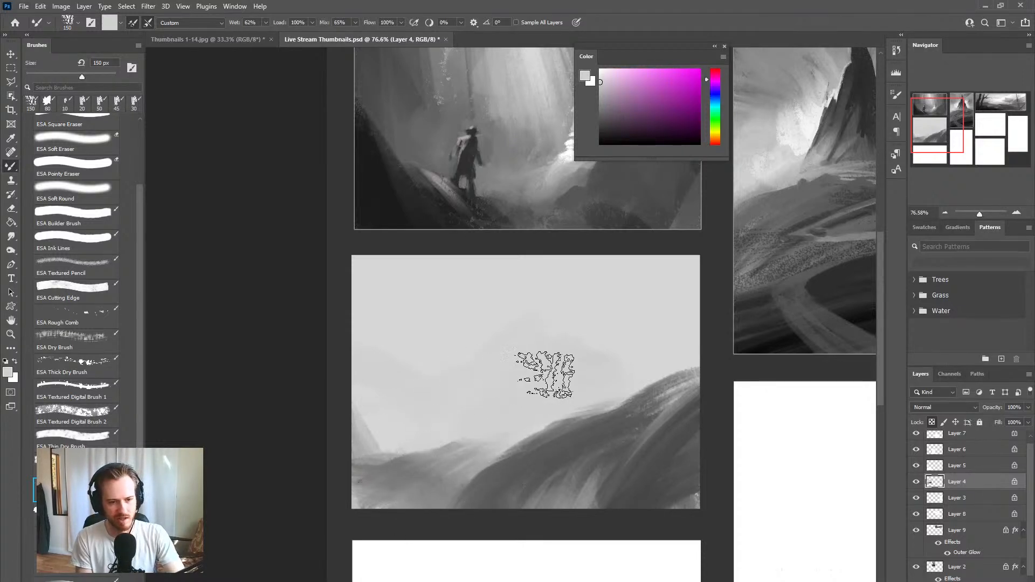
left_click(455, 341, "alt")
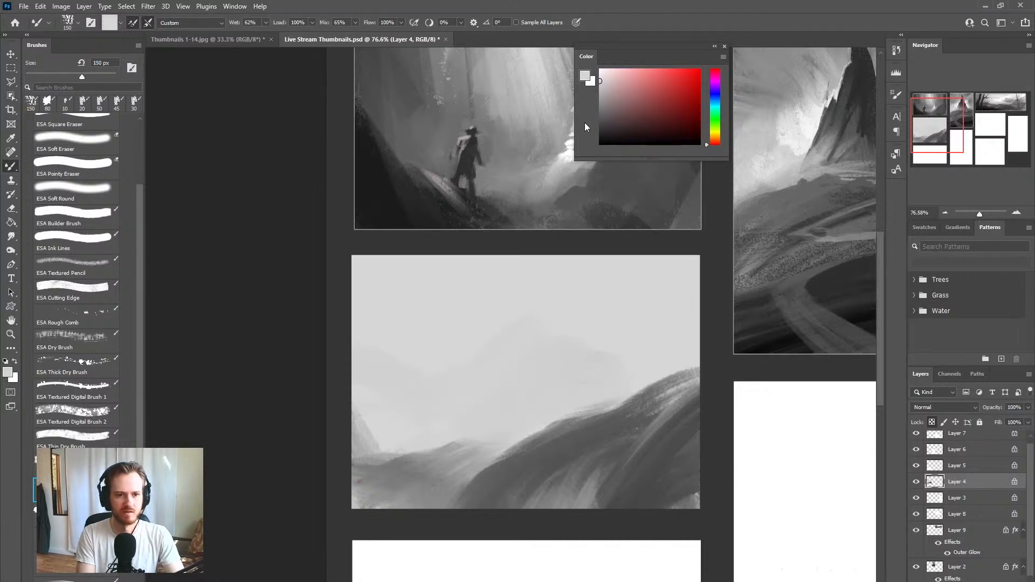
Step: Outline the distant mountain's peak and slopes with white strokes in the sky behind it, using a smaller mixer brush
key("bracketleft")
key("bracketleft")
key("bracketleft")
key("bracketleft")
mouse_move(428, 360)
left_mouse_down()
mouse_move(452, 346)
mouse_move(438, 361)
mouse_move(470, 342)
mouse_move(461, 341)
mouse_move(497, 342)
mouse_move(528, 312)
mouse_move(428, 336)
mouse_move(558, 323)
mouse_move(578, 339)
mouse_move(547, 316)
mouse_move(536, 320)
mouse_move(658, 361)
mouse_move(445, 374)
mouse_move(421, 320)
left_mouse_up()
key("bracketright")
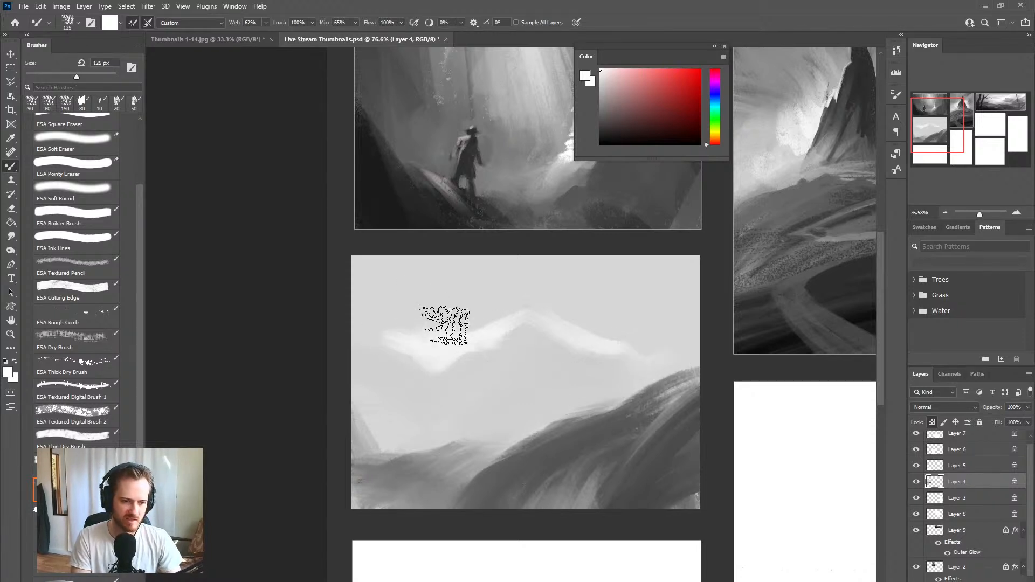
Step: Sweep soft white cloud streaks down the sky's left half towards the mountain with a 125 px mixer brush
key("bracketright")
key("bracketright")
key("bracketright")
left_click_drag(378, 273, 459, 325)
key("bracketleft")
left_click_drag(341, 248, 473, 319)
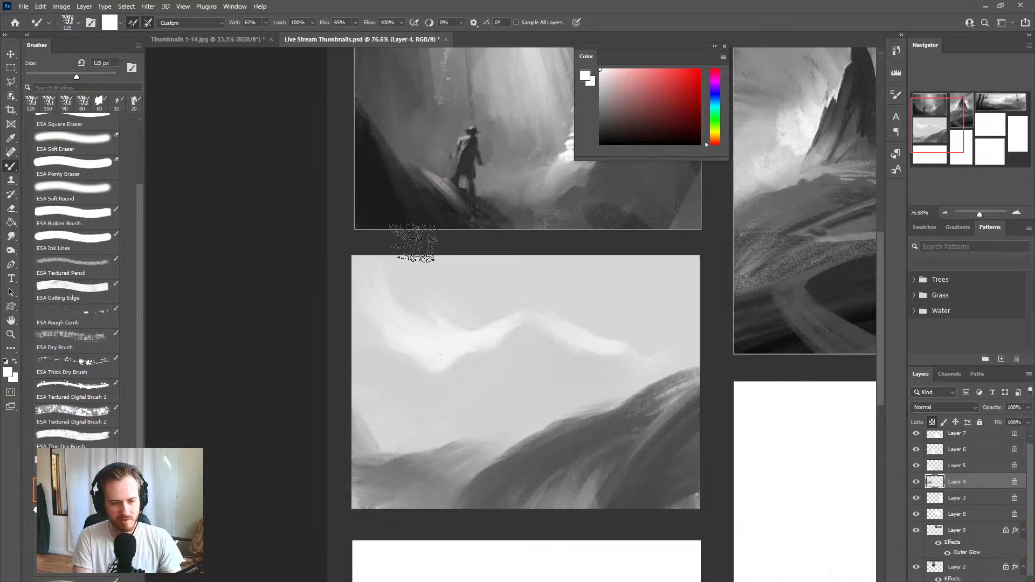
left_click_drag(408, 238, 487, 326)
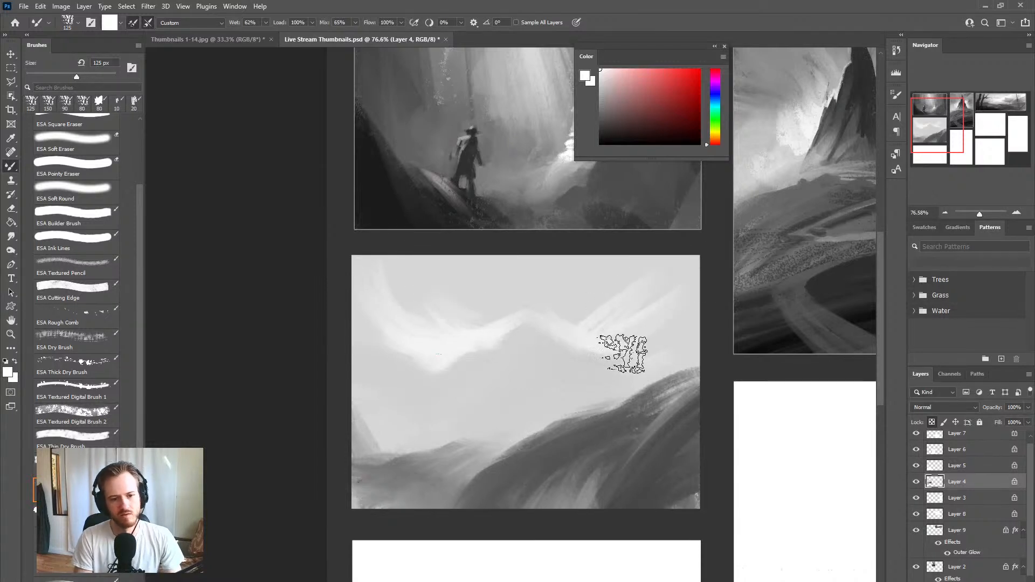
Step: Fan white cloud streaks across the sky's right half and brighten the sky above the mountain peak
left_click_drag(606, 297, 569, 309)
left_click_drag(599, 258, 574, 321)
left_click_drag(702, 306, 632, 337)
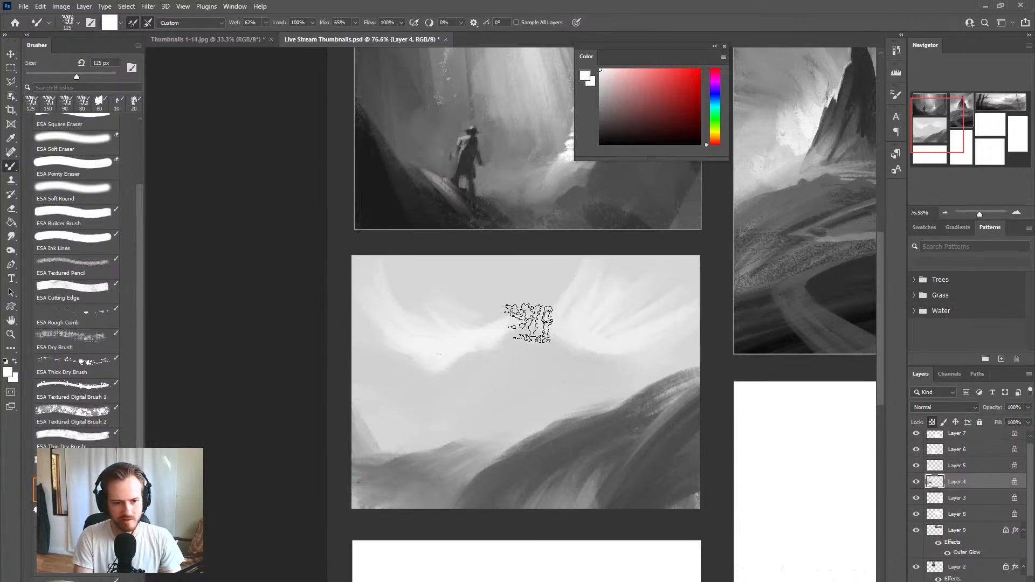
mouse_move(529, 321)
left_mouse_down()
mouse_move(498, 312)
mouse_move(508, 307)
mouse_move(489, 289)
mouse_move(505, 310)
left_mouse_up()
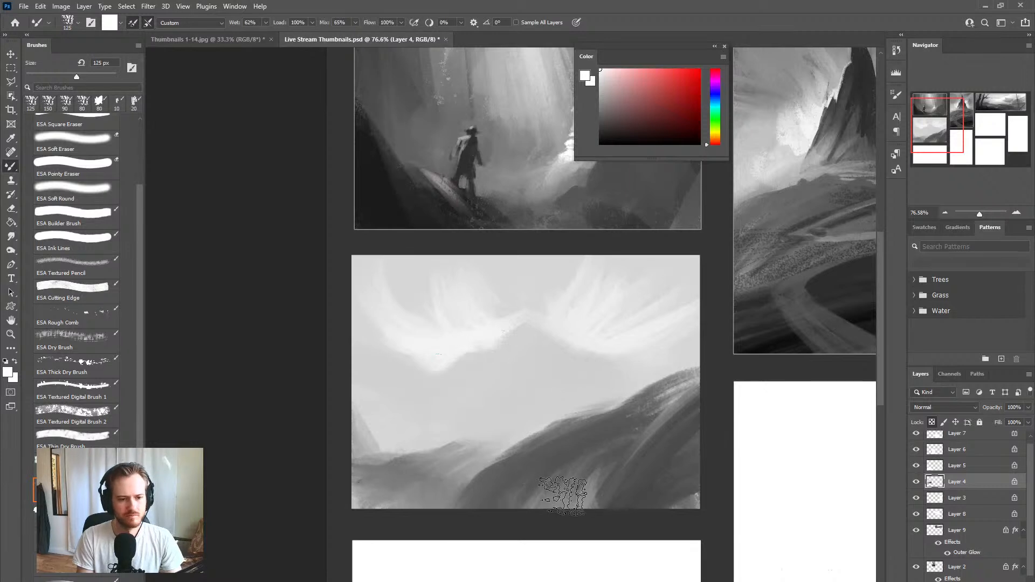
Step: Lasso the distant mountain with the surrounding sky and copy the selection to a new layer
key("l")
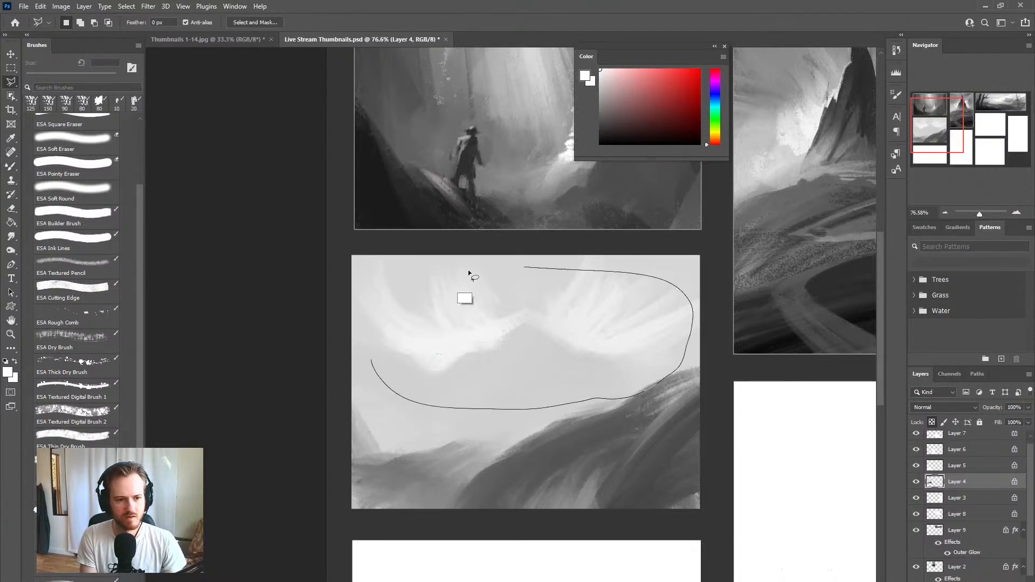
left_click_drag(468, 270, 398, 323)
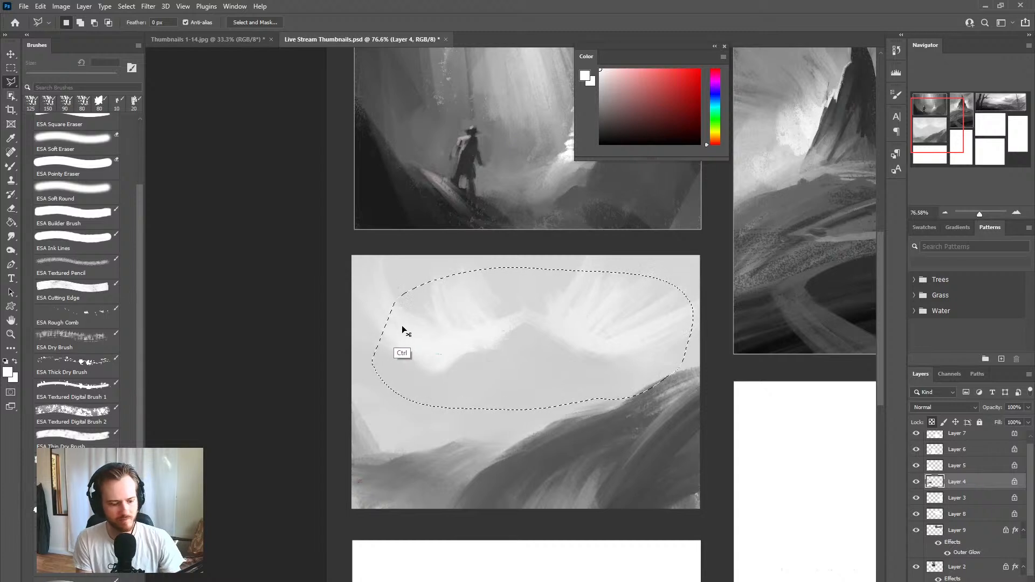
key("ctrl+j")
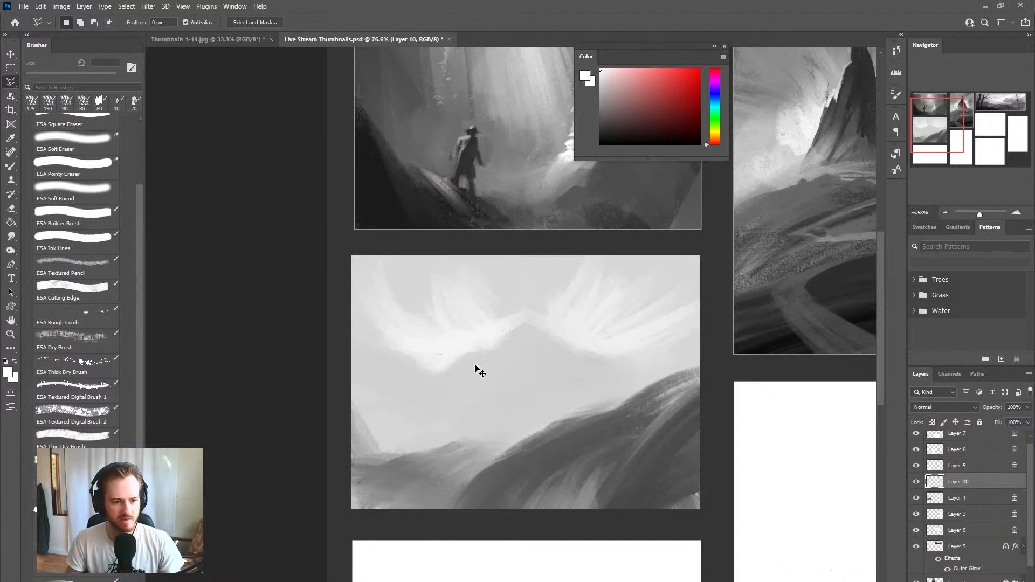
Step: Warp the copied mountain layer to shift its peak towards the left and pull its lower-left corner outwards
key("ctrl+t")
left_click_drag(467, 361, 438, 360)
left_click_drag(513, 334, 435, 347)
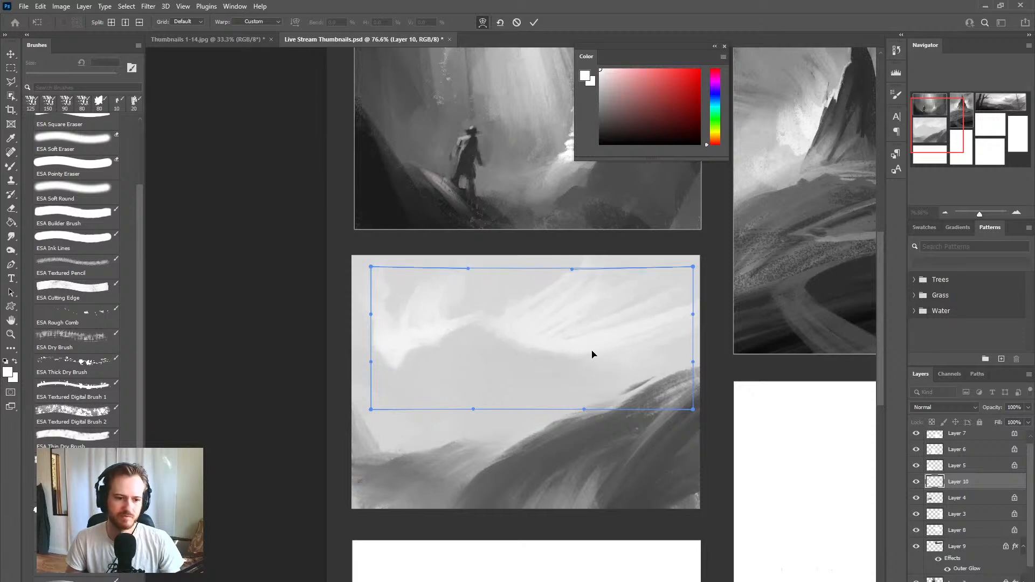
left_click_drag(396, 408, 389, 408)
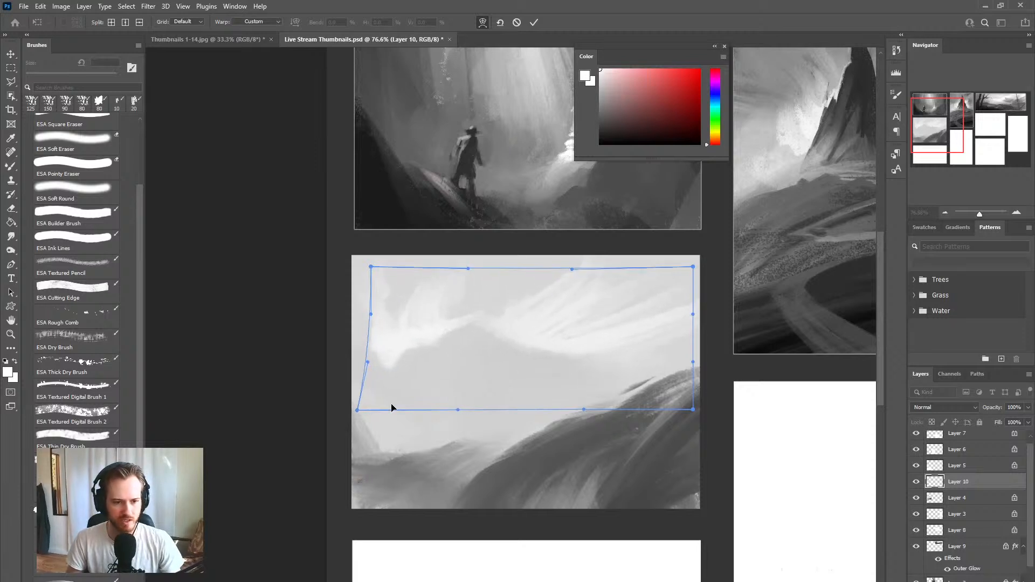
key("Return")
Step: Blend the warped copy into the sky with white mixer brush strokes at 60 px and 90 px around the peak
key("b")
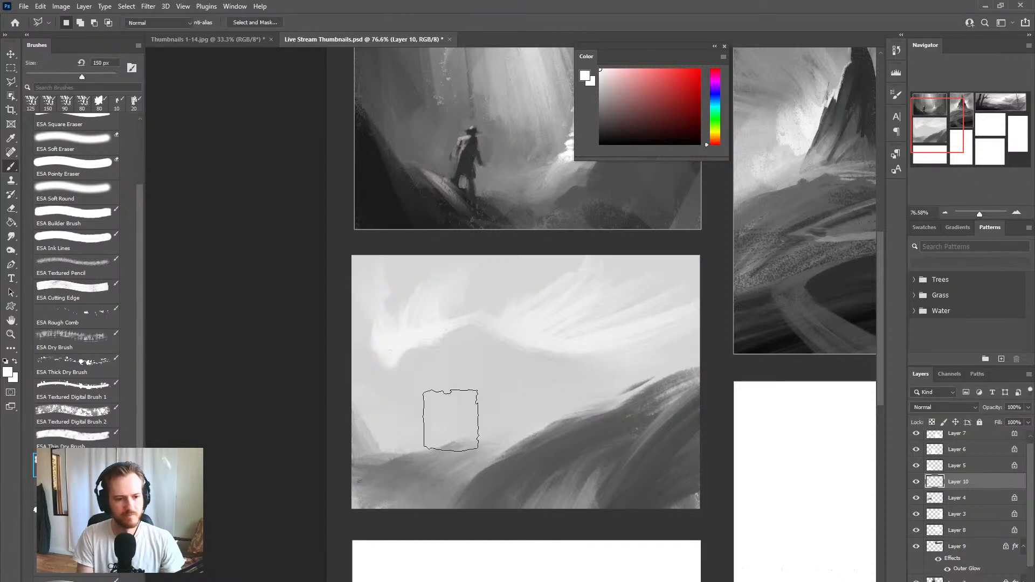
key("shift+b")
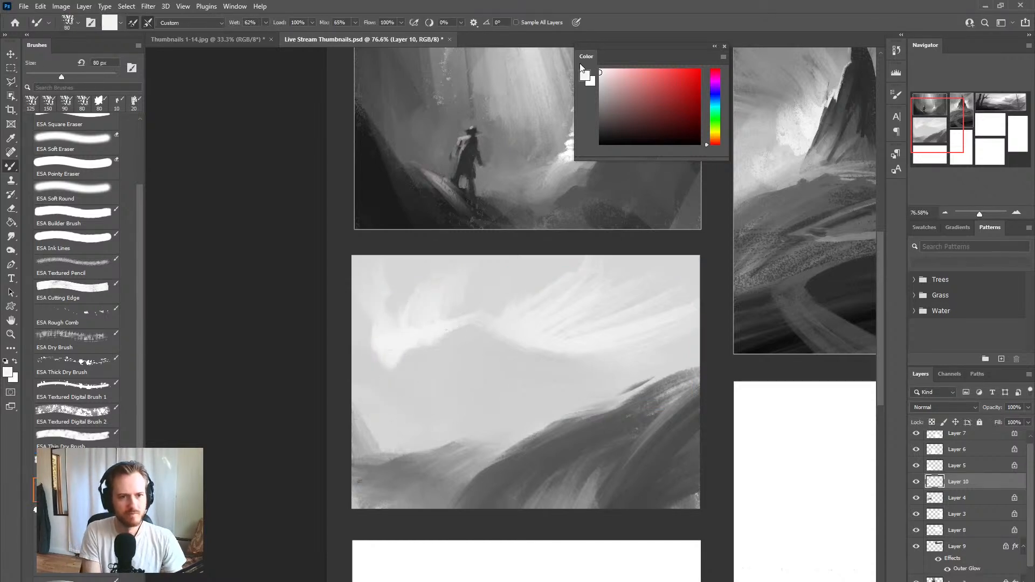
left_click_drag(407, 346, 439, 328)
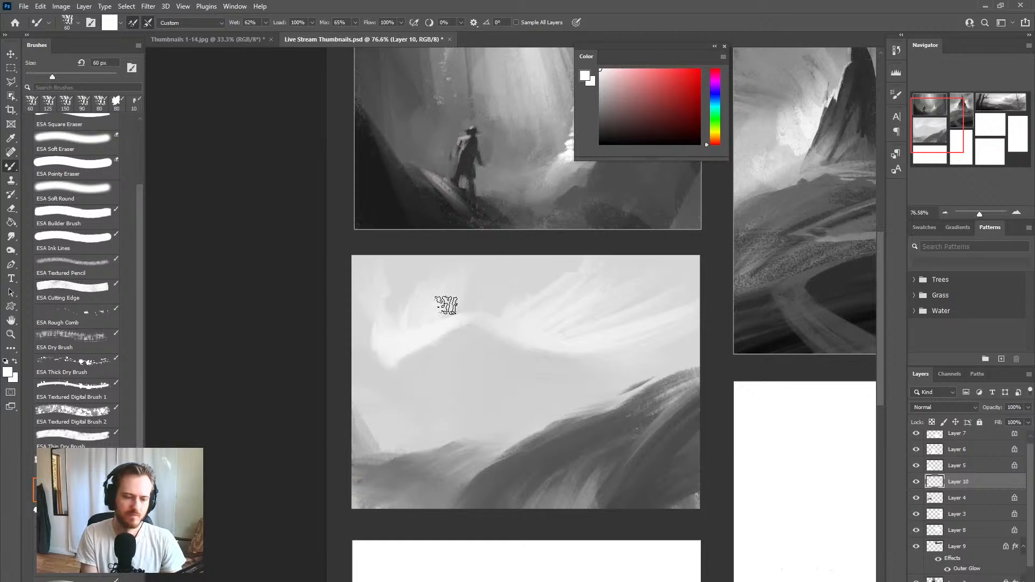
key("bracketright")
key("bracketright")
key("bracketright")
mouse_move(527, 327)
left_mouse_down()
mouse_move(474, 312)
mouse_move(494, 323)
mouse_move(520, 242)
left_mouse_up()
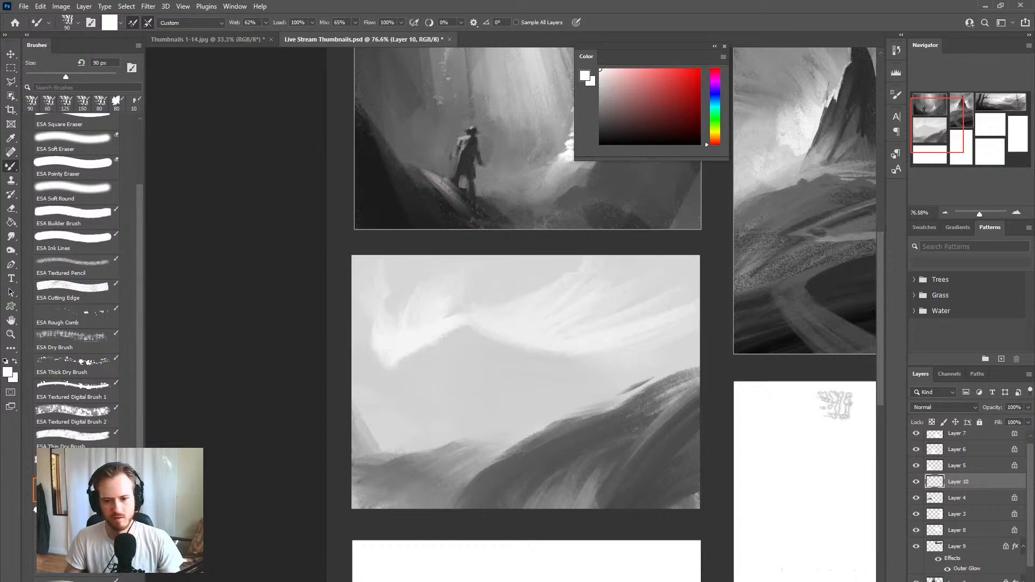
Step: Merge the mountain copy with Layer 4 and lock the merged layer's transparent pixels
left_click(953, 504, "ctrl")
key("ctrl+e")
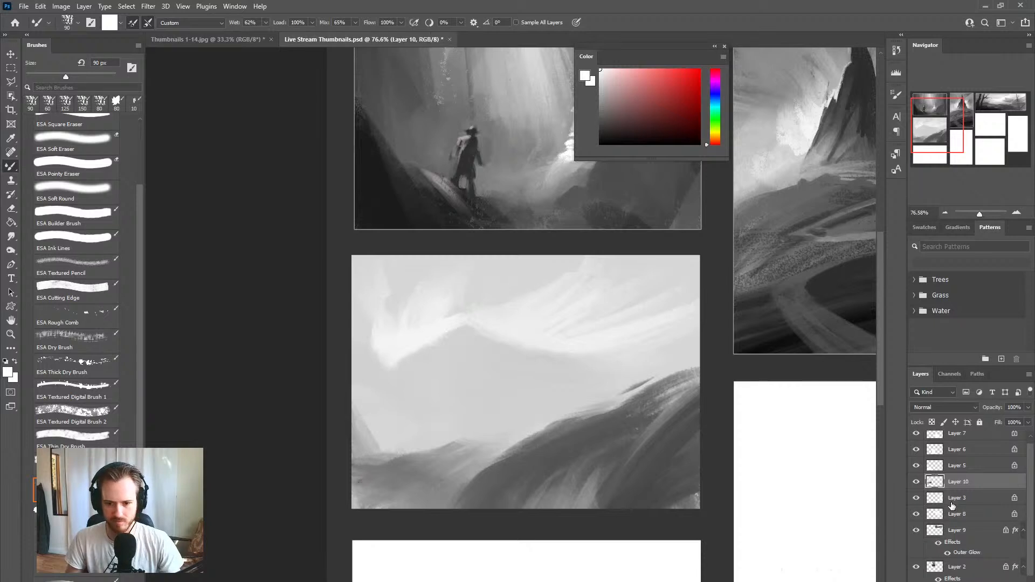
left_click(931, 423)
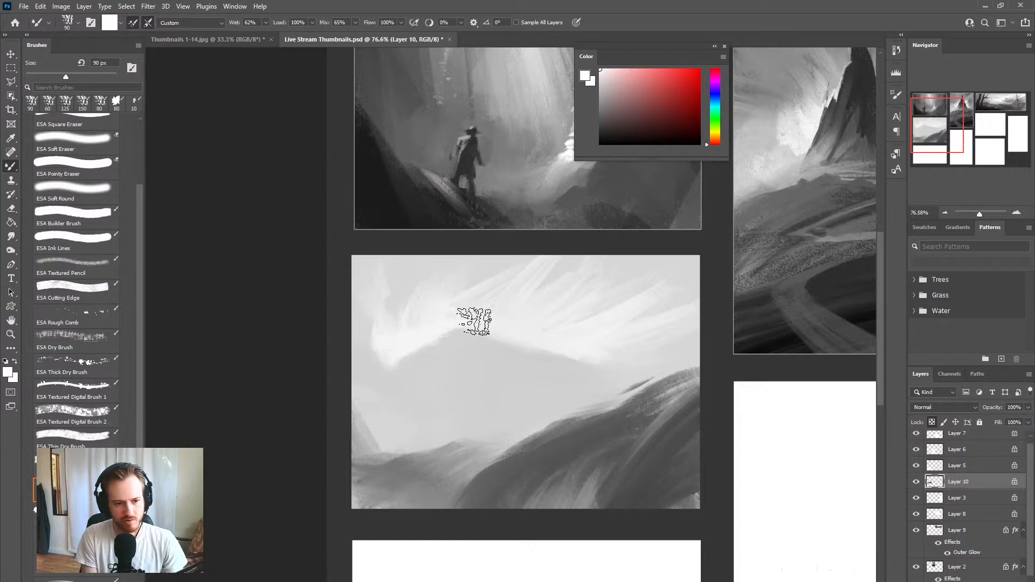
Step: Sharpen the mountain's ridge line and extend the sky streaks with white, using a mixer brush of 50 to 60 px
key("bracketleft")
key("bracketleft")
key("bracketleft")
key("bracketleft")
key("bracketleft")
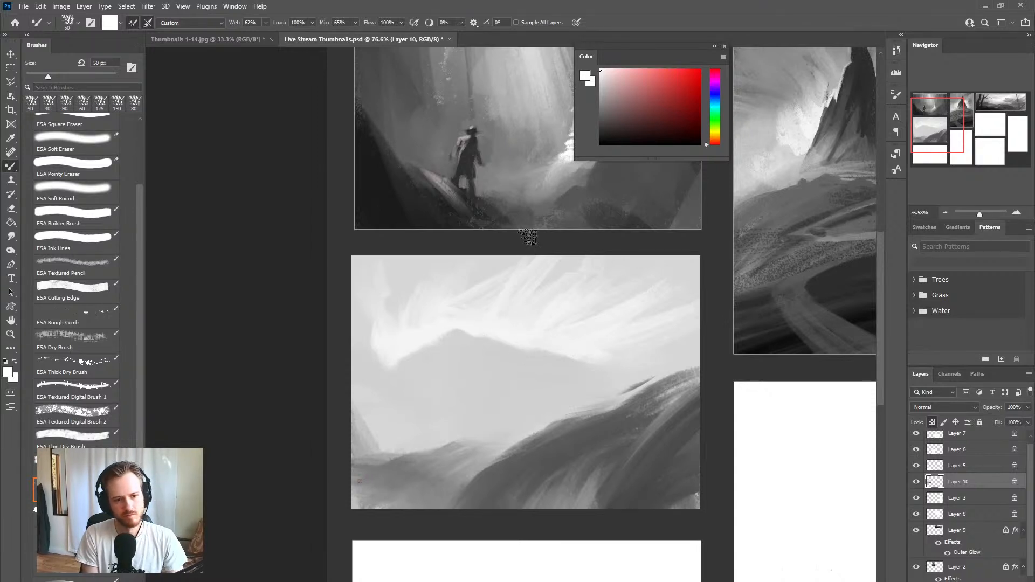
key("bracketright")
key("bracketright")
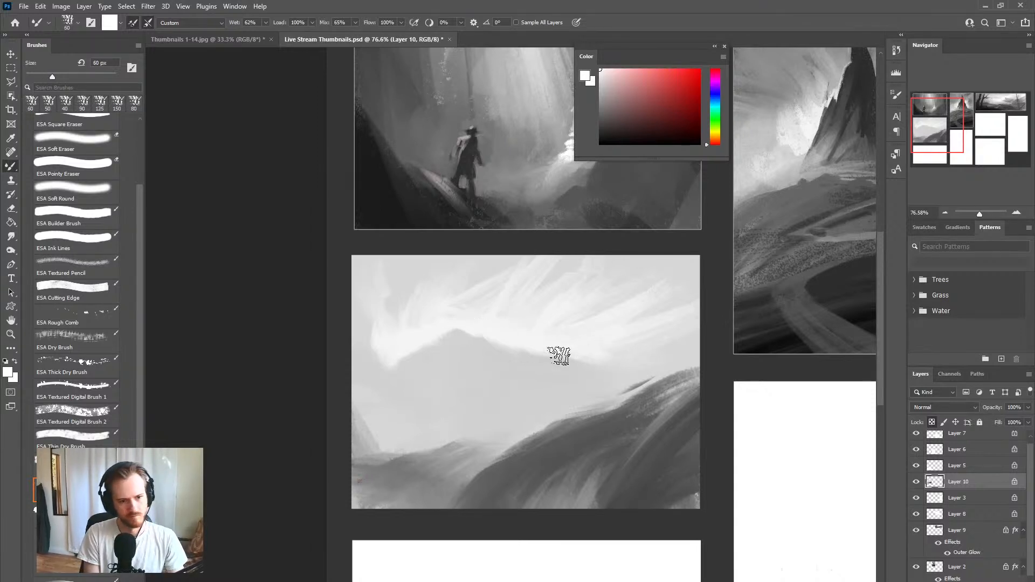
Step: Build up the mist between the mountain and the foreground hill with light strokes, using a 100 px mixer brush and a sampled light grey
key("bracketright")
key("bracketright")
key("bracketright")
key("bracketright")
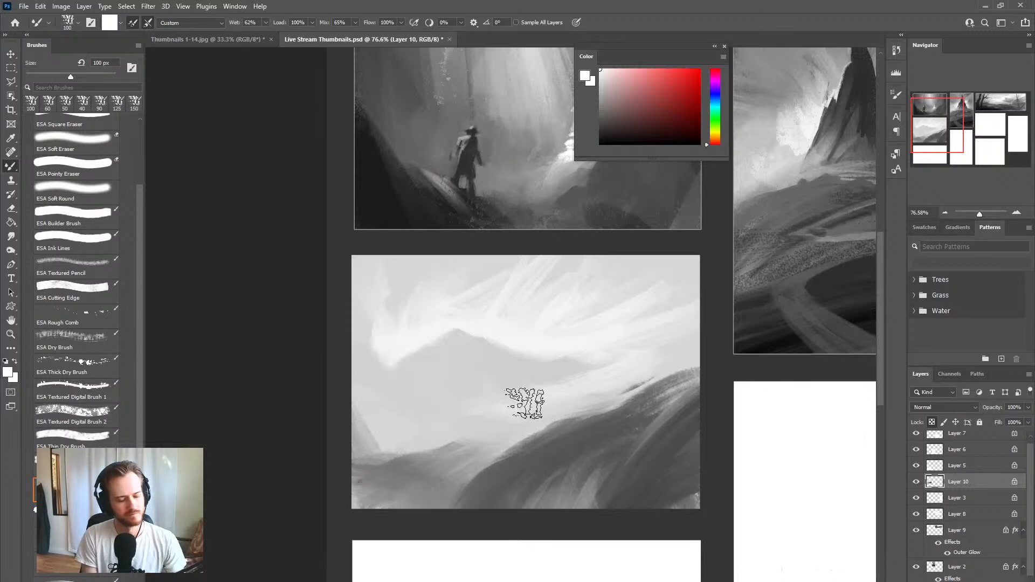
left_click(504, 371, "alt")
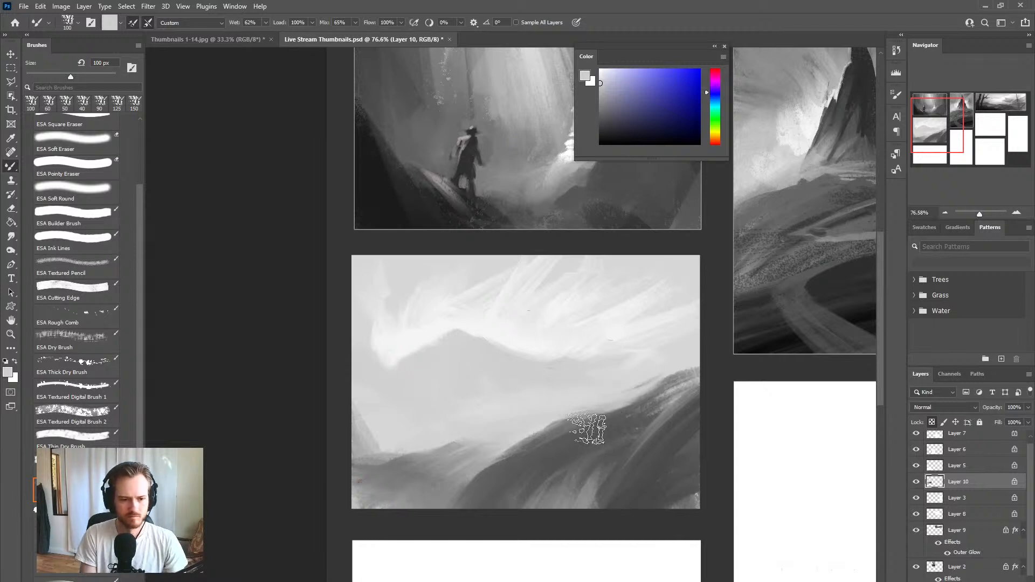
Step: Paint a lighter path winding up the foreground hill with a sampled mid grey, using a 45 px mixer brush
key("b")
left_click(581, 493, "alt")
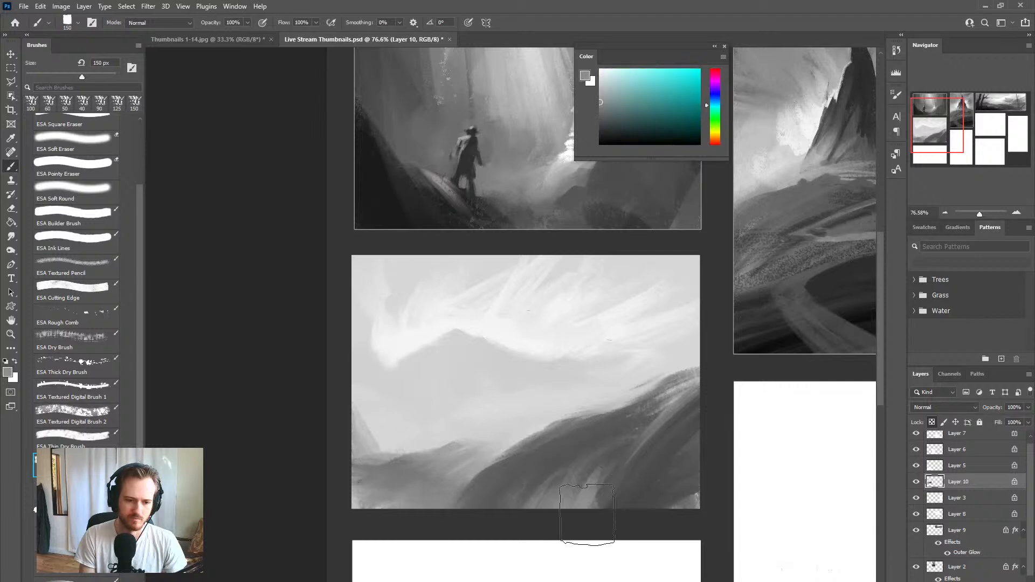
mouse_move(569, 498)
left_mouse_down()
mouse_move(593, 474)
mouse_move(578, 453)
mouse_move(636, 431)
left_mouse_up()
key("ctrl+z")
key("shift+b")
key("[")
key("[")
key("[")
key("[")
key("[")
key("[")
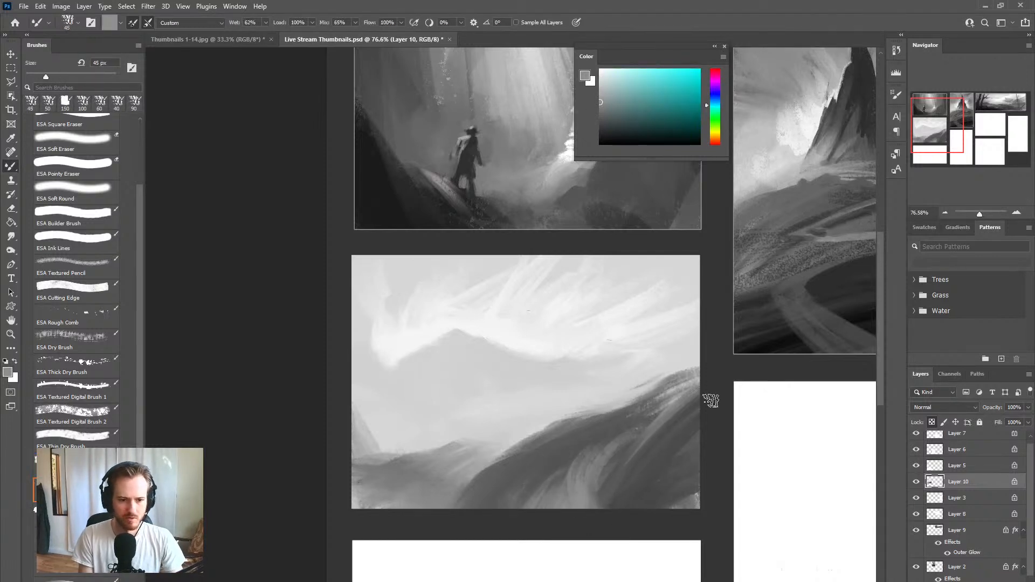
mouse_move(593, 480)
left_mouse_down()
mouse_move(668, 402)
mouse_move(603, 448)
mouse_move(645, 418)
left_mouse_up()
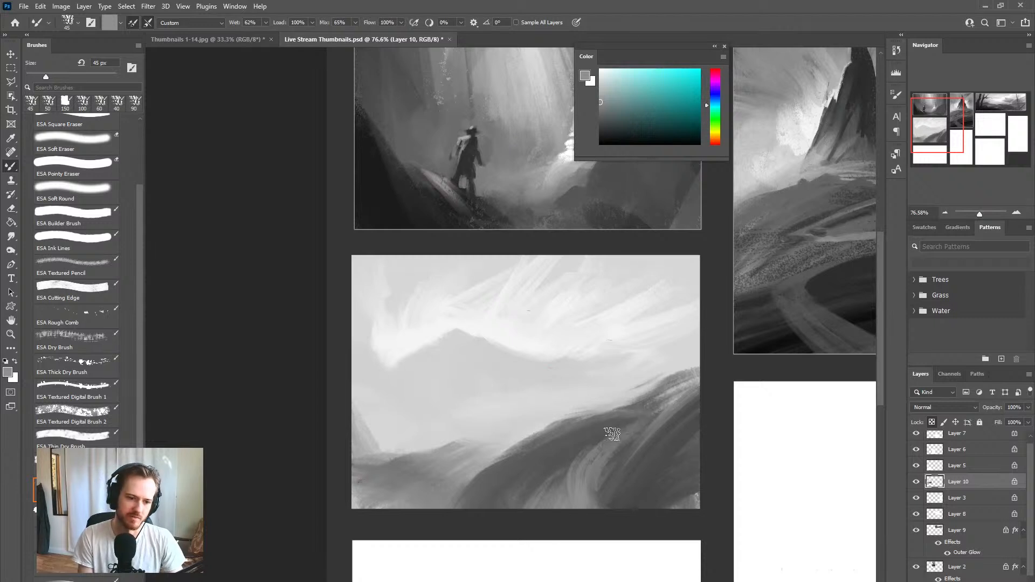
Step: Widen and blend the lower part of the hill path with mid-grey mixer brush strokes at 80 px and 90 px
key("]")
key("]")
key("]")
key("]")
key("]")
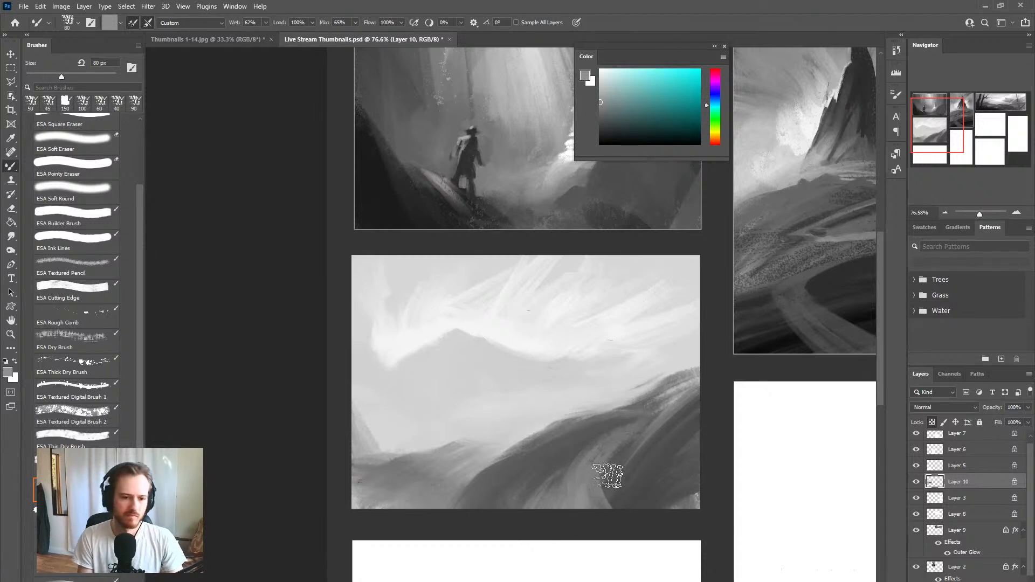
left_click_drag(625, 503, 620, 463)
mouse_move(621, 512)
left_mouse_down()
mouse_move(599, 447)
mouse_move(598, 520)
mouse_move(632, 440)
left_mouse_up()
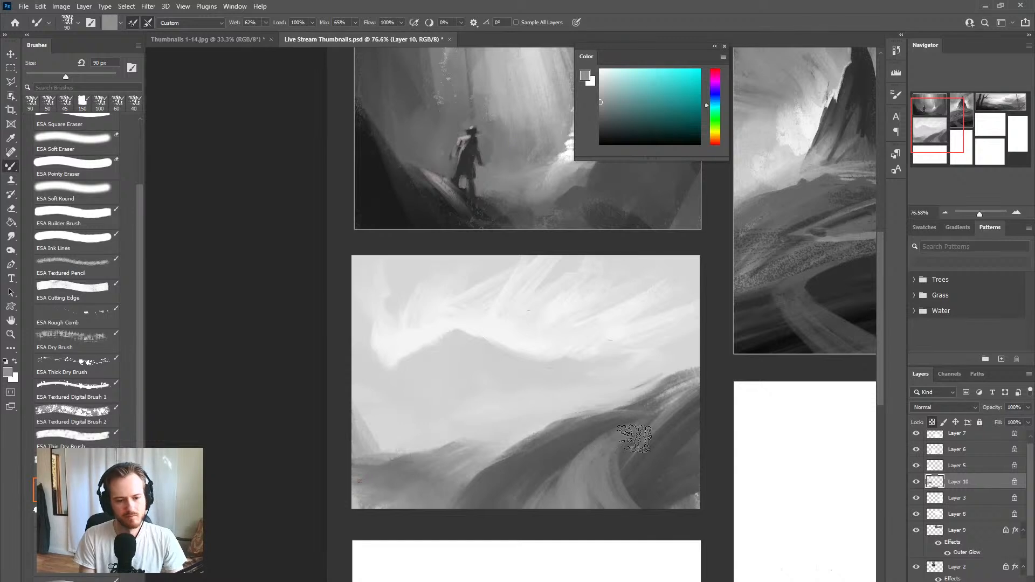
mouse_move(559, 530)
left_mouse_down()
mouse_move(646, 429)
mouse_move(618, 448)
left_mouse_up()
Step: Refine the upper bend of the path with the mixer brush at 40 px and 60 px, then sample the hill's darker grey
key("[")
key("[")
key("[")
key("[")
key("[")
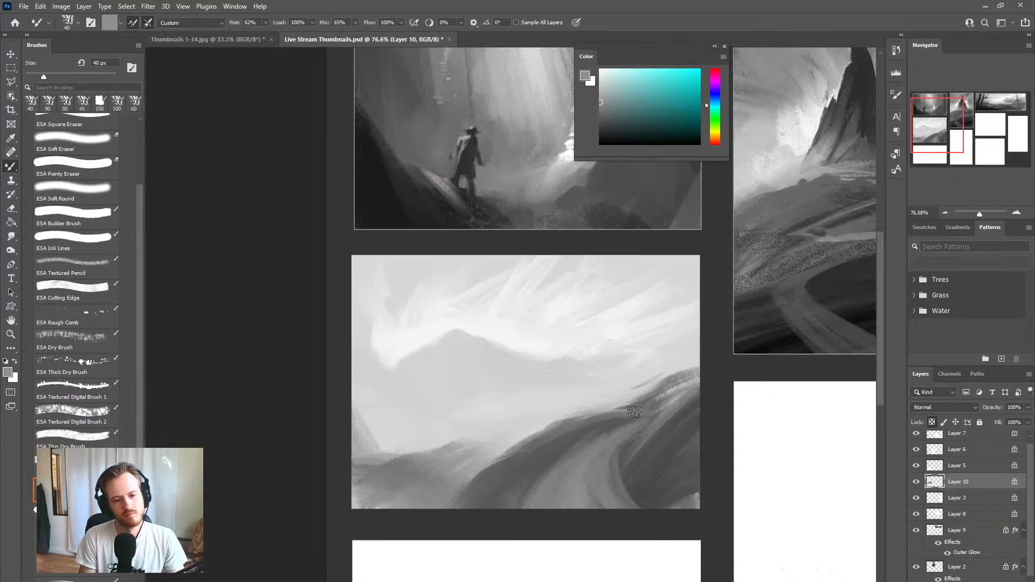
key("]")
key("]")
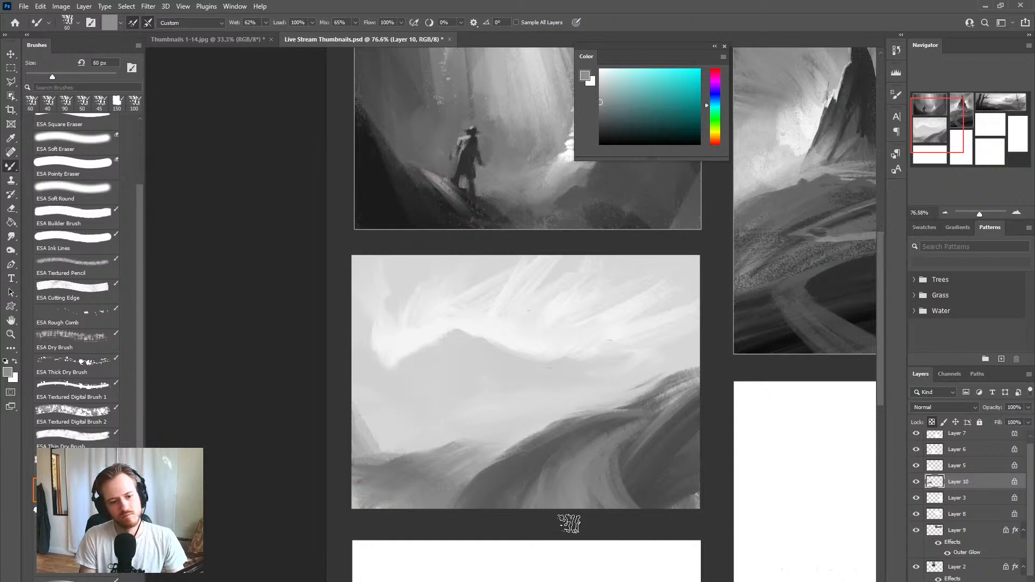
left_click(586, 436, "alt")
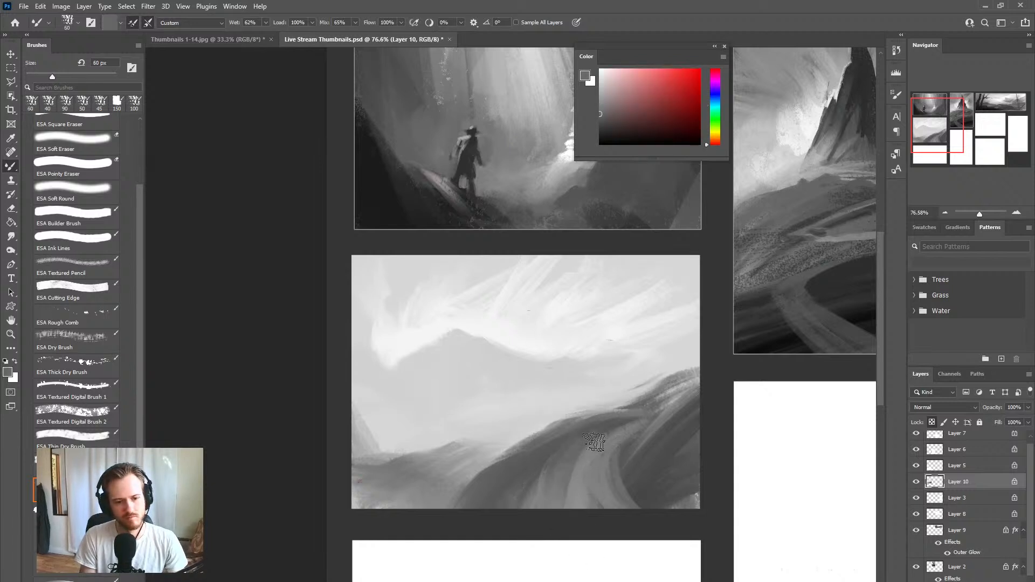
Step: Block in a square grey building on the hill crest with a hard-edged 30 px brush and a grey sampled from the hill
key("shift+b")
left_click(641, 398, "alt")
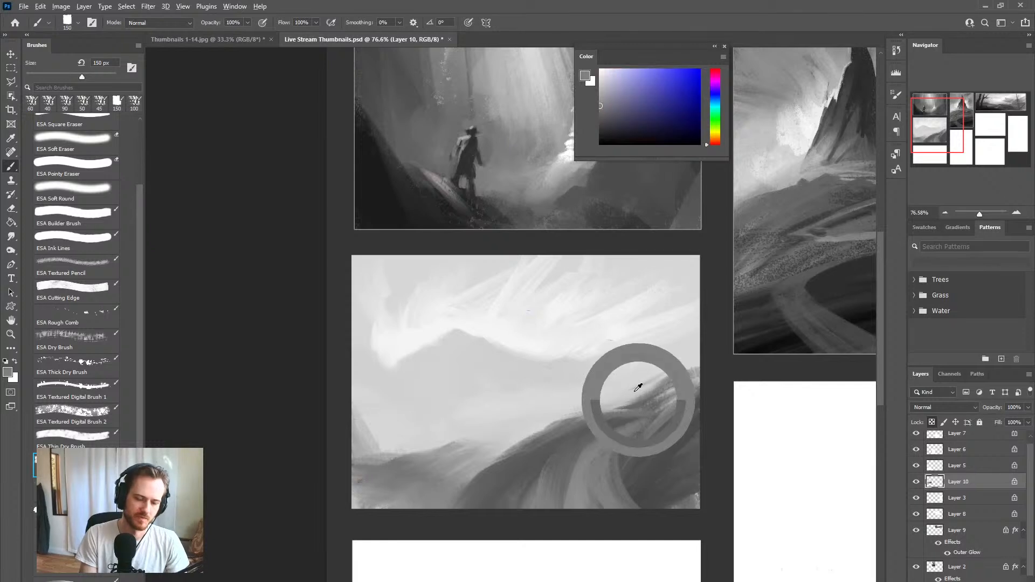
left_click(641, 397, "alt")
key("[")
key("[")
key("[")
key("[")
key("[")
key("[")
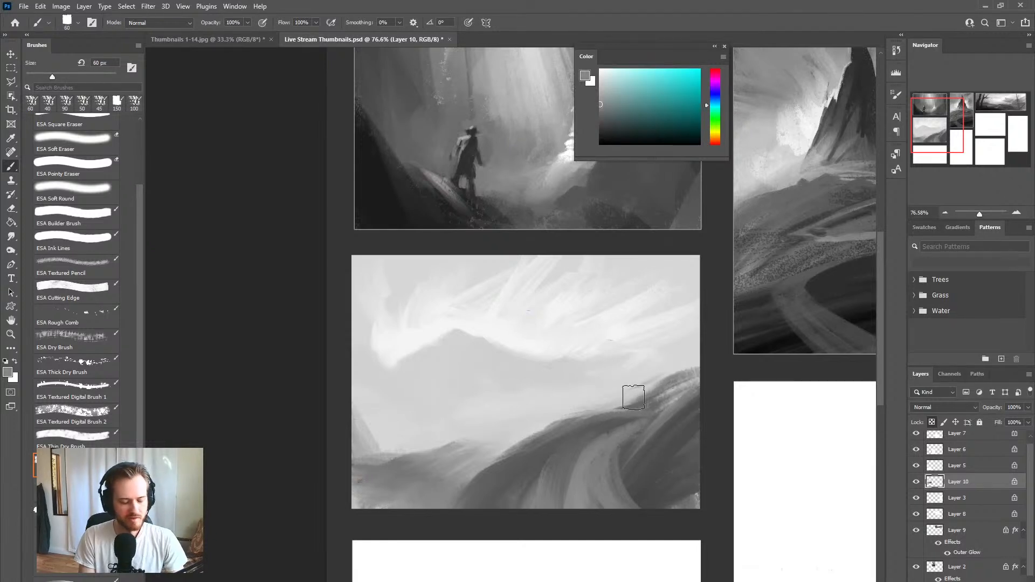
key("[")
key("[")
key("[")
key("[")
mouse_move(640, 401)
left_mouse_down()
mouse_move(660, 372)
mouse_move(664, 393)
left_mouse_up()
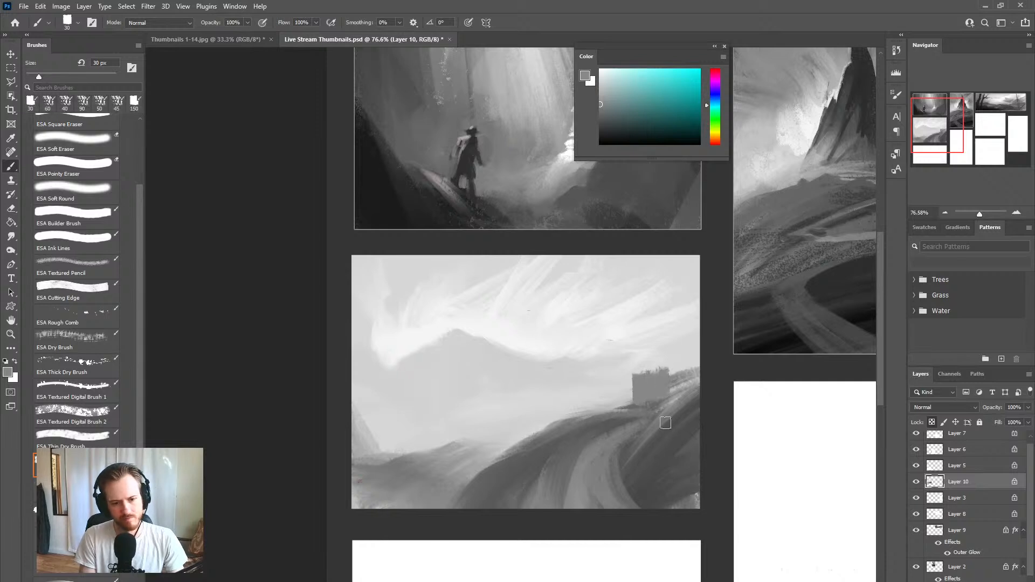
Step: Darken the building with a sampled hill grey and shape its top into a pointed roof by cutting in with sampled sky grey
left_click(635, 407, "alt")
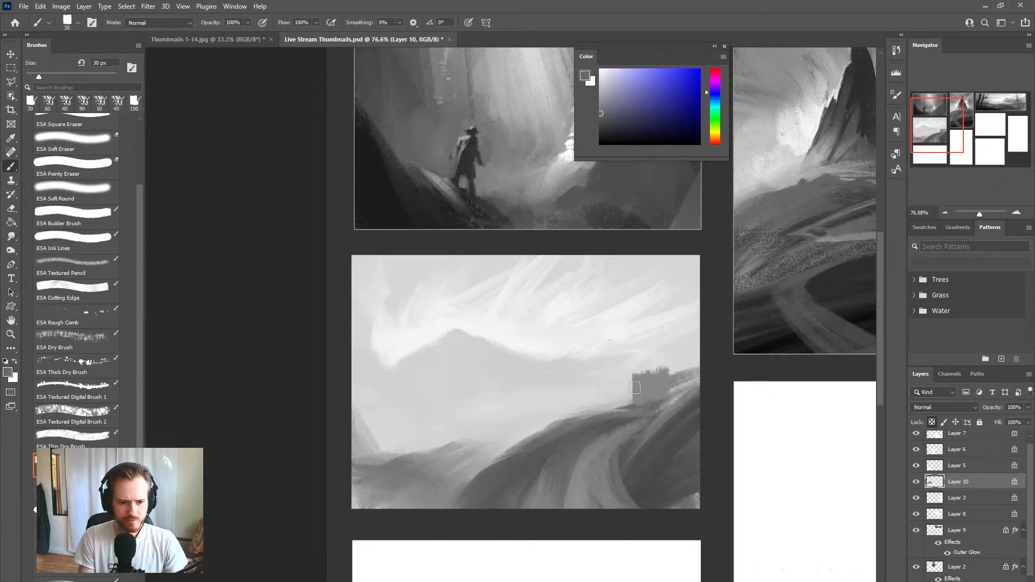
mouse_move(633, 398)
left_mouse_down()
mouse_move(649, 349)
mouse_move(657, 396)
left_mouse_up()
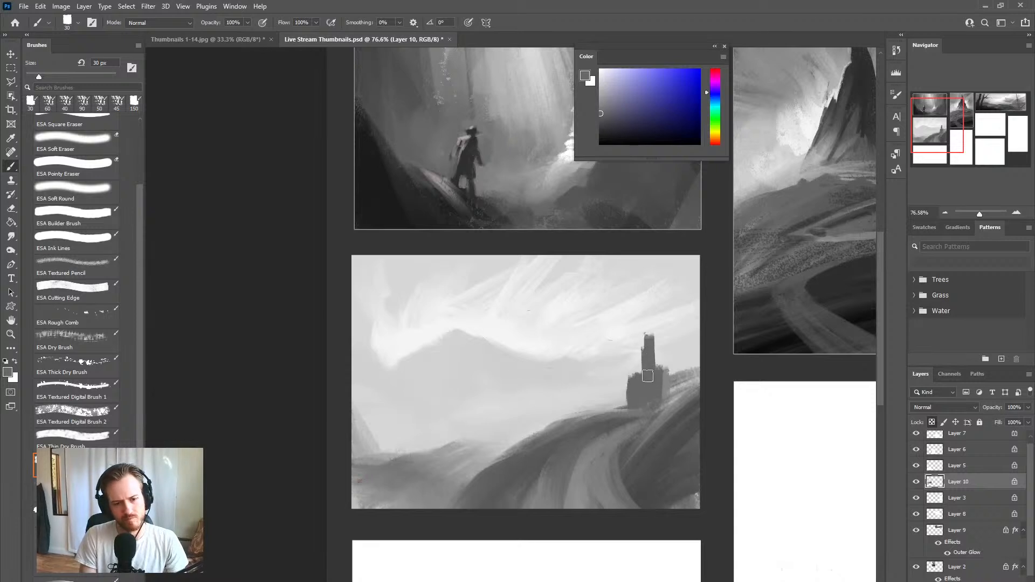
left_click(667, 349, "alt")
left_click_drag(647, 333, 658, 350)
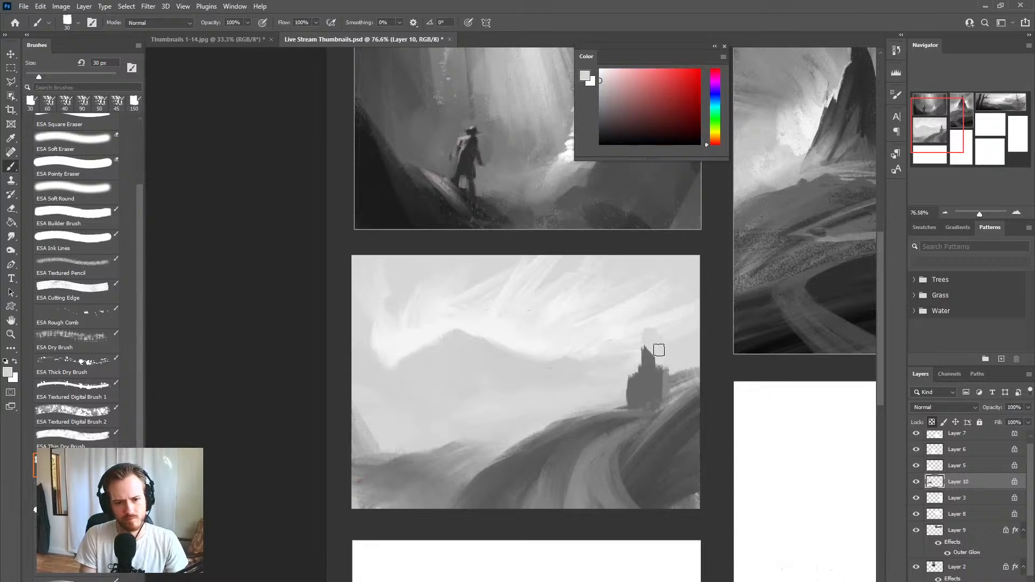
left_click(637, 364, "alt")
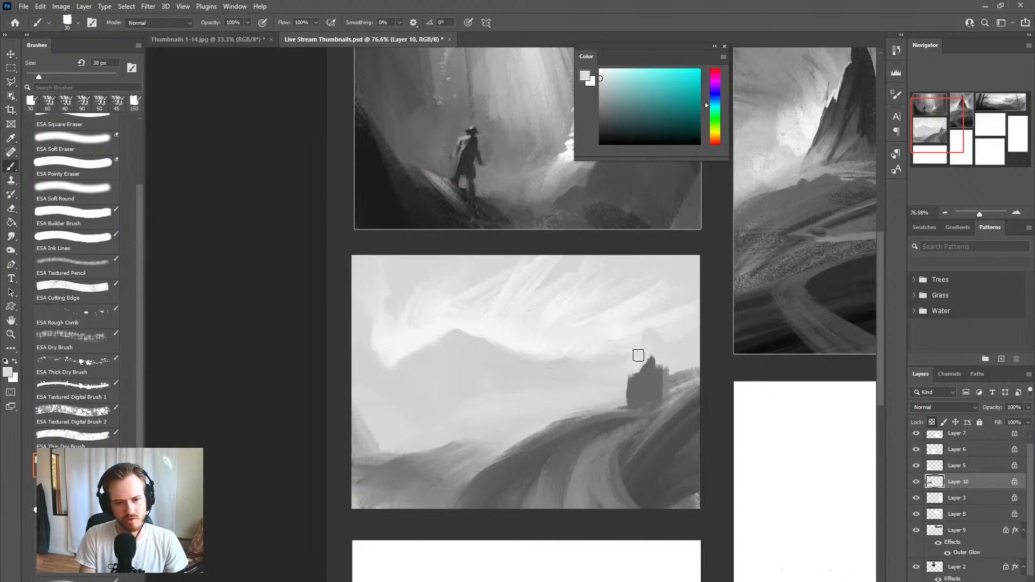
key("shift+b")
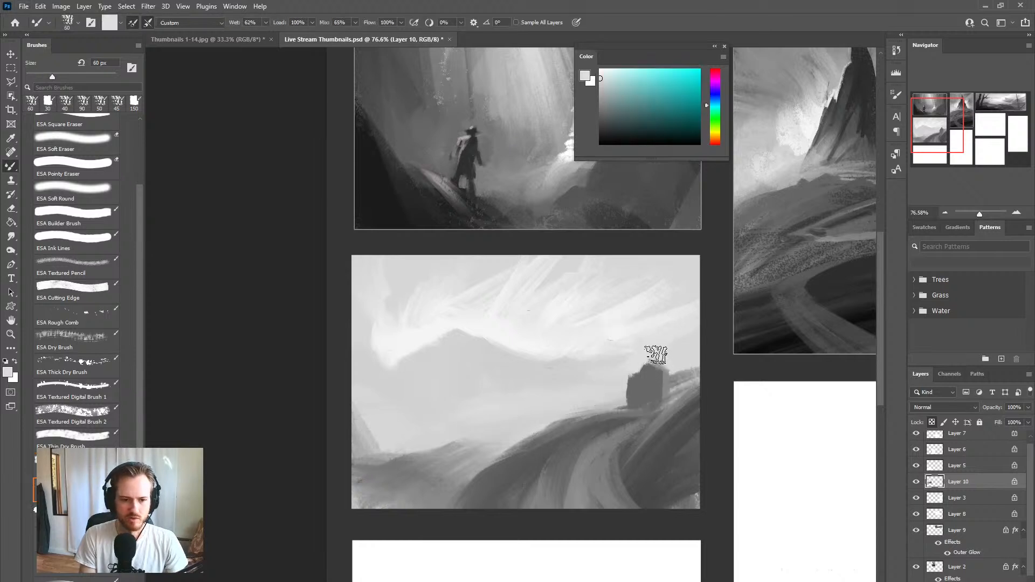
Step: Add dark grey side blocks to the building and smaller ruins along the ridge with the hard-edged brush at 25 to 30 px
left_click(650, 384, "alt")
key("shift+b")
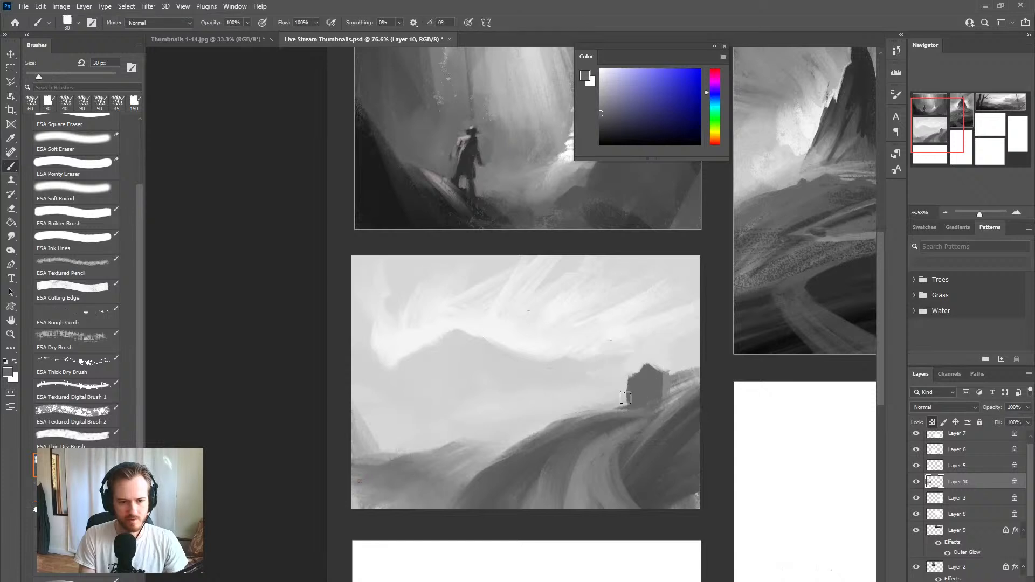
left_click_drag(620, 405, 675, 391)
key("]")
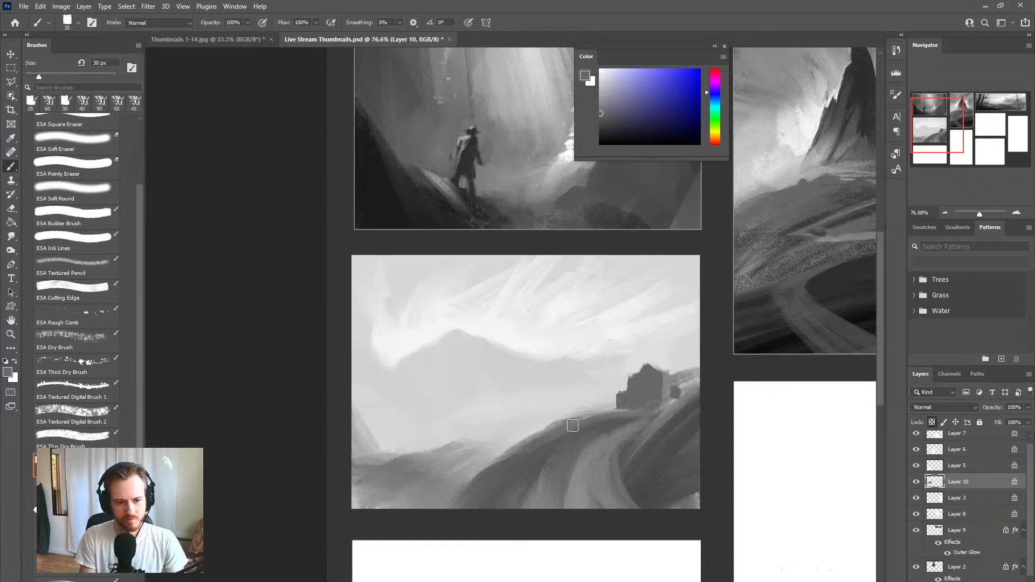
left_click_drag(574, 414, 589, 418)
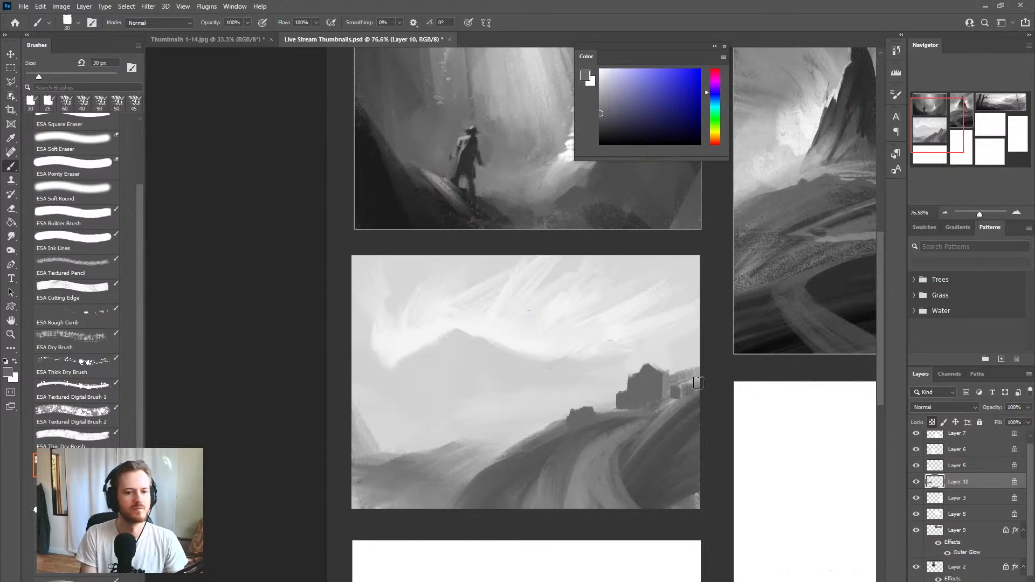
key("[")
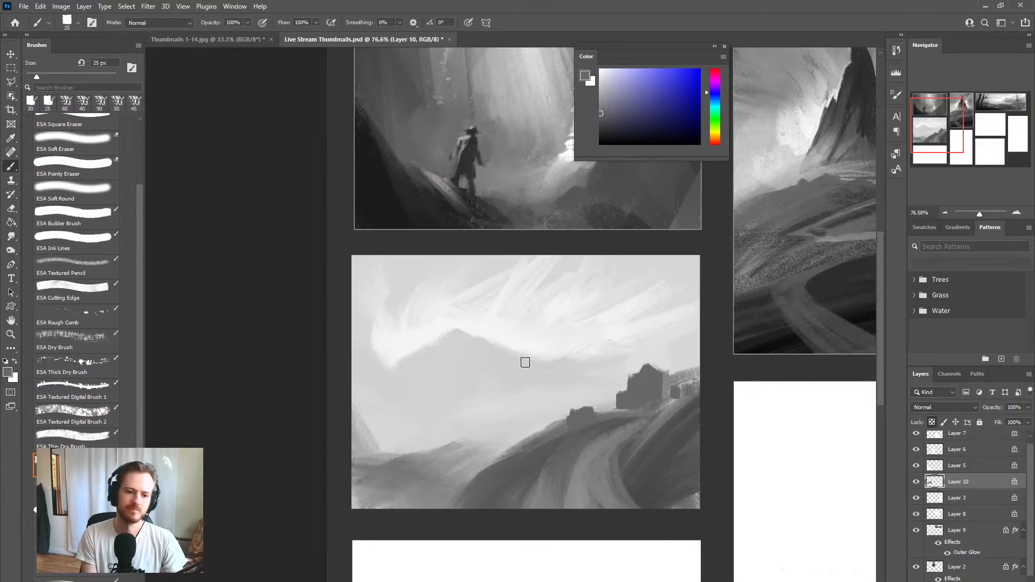
Step: Soften the ground at the building's base with a sampled light grey, using a mixer brush of 15 to 20 px
key("alt")
left_click(599, 408, "alt")
key("shift+b")
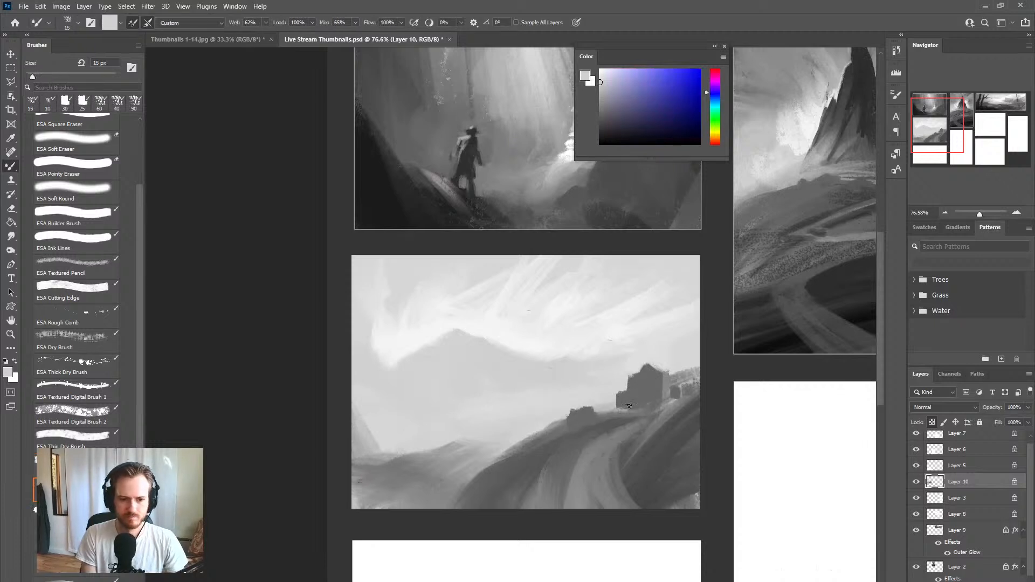
key("bracketright")
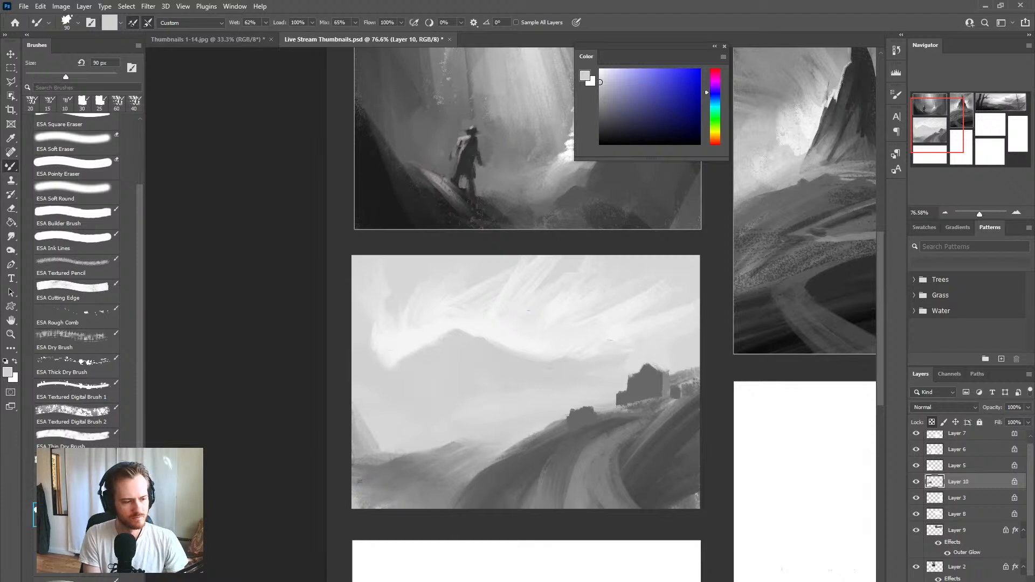
Step: Paint light grey strokes along the ground and path below the buildings with a 30 px mixer brush
left_click(78, 443)
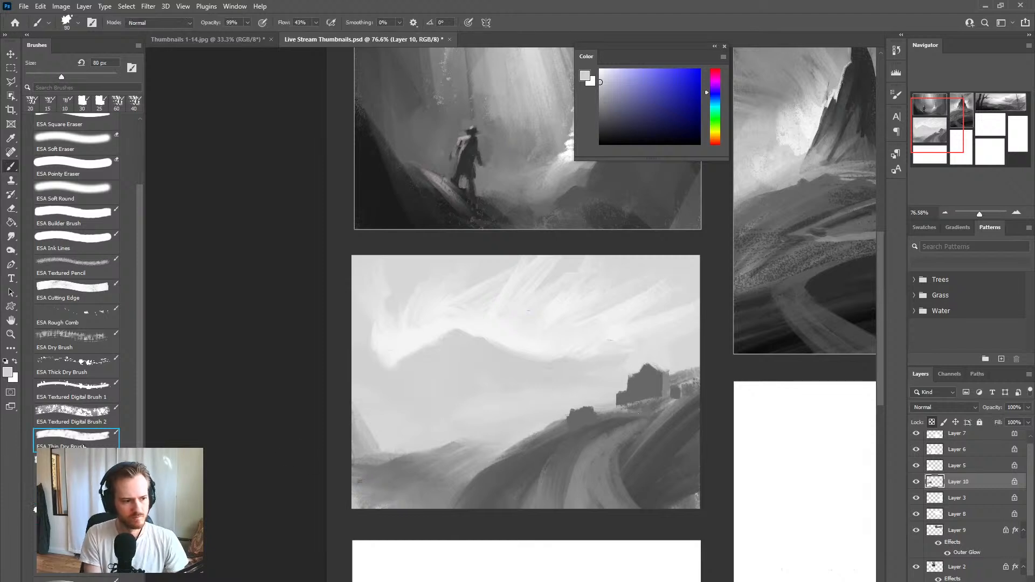
left_click(80, 419)
left_click(76, 390)
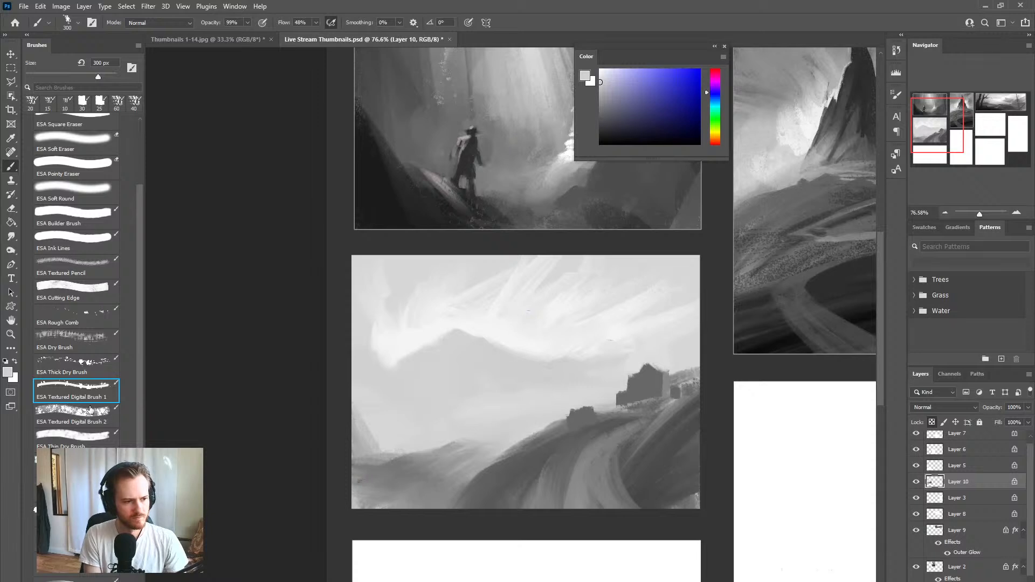
key("shift+b")
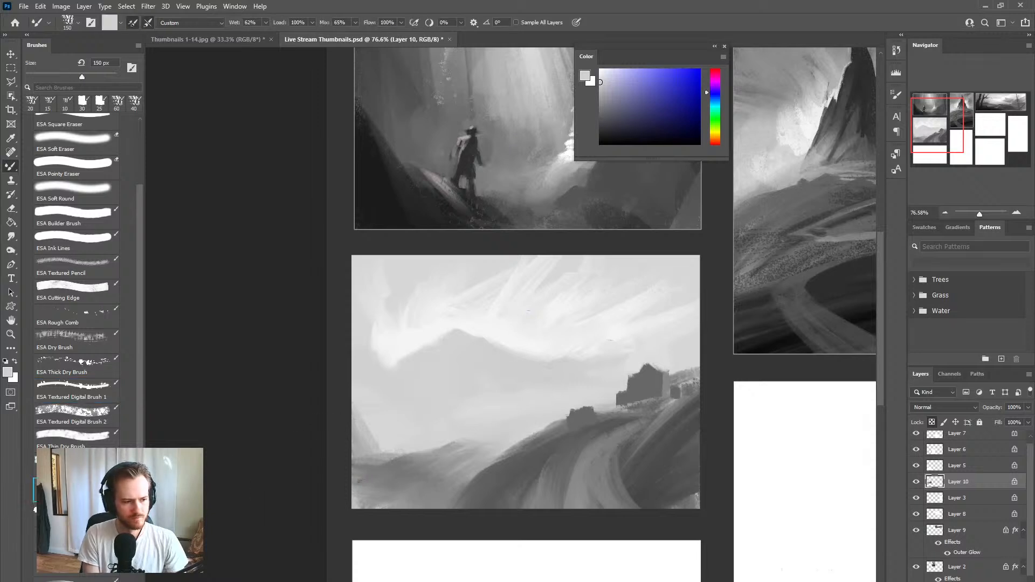
mouse_move(610, 409)
left_mouse_down()
mouse_move(678, 392)
mouse_move(663, 405)
mouse_move(676, 409)
mouse_move(629, 411)
left_mouse_up()
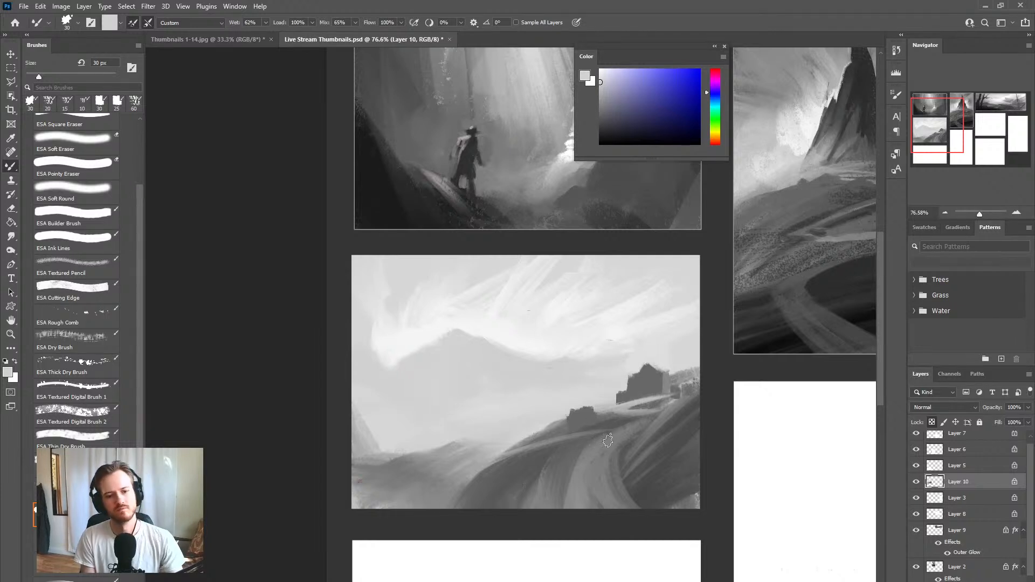
Step: Extend and sharpen the mountain's right-hand slope with a 30 px mixer brush, alternating greys sampled from the mountain and the bright sky
left_click_drag(473, 326, 452, 327, "alt")
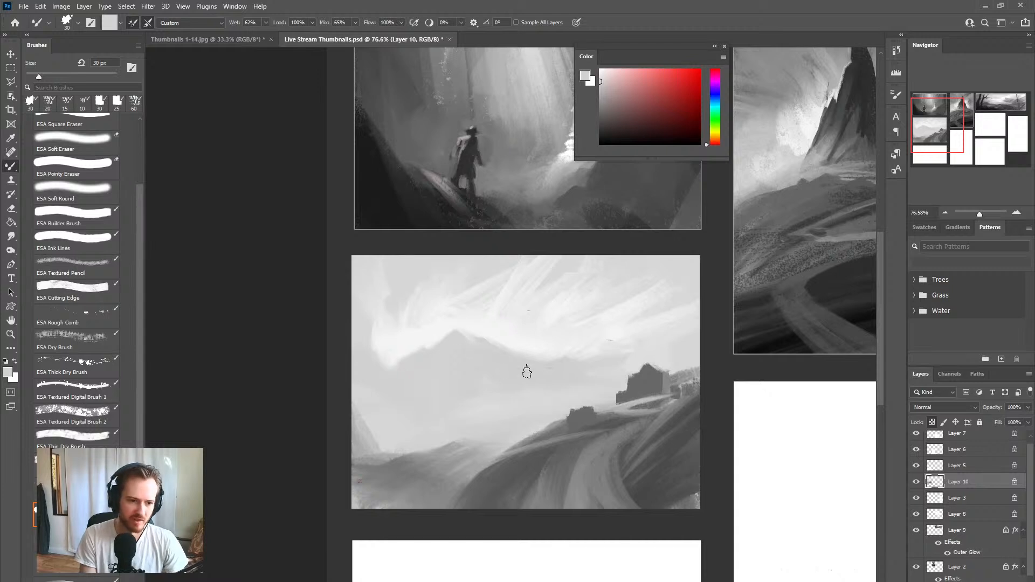
left_click(532, 343, "alt")
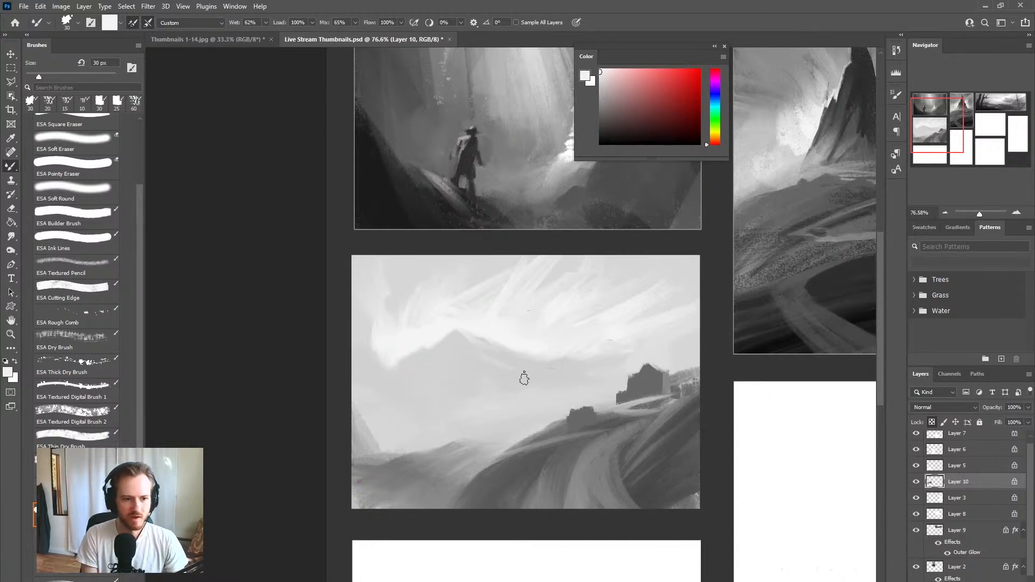
left_click(504, 332, "alt")
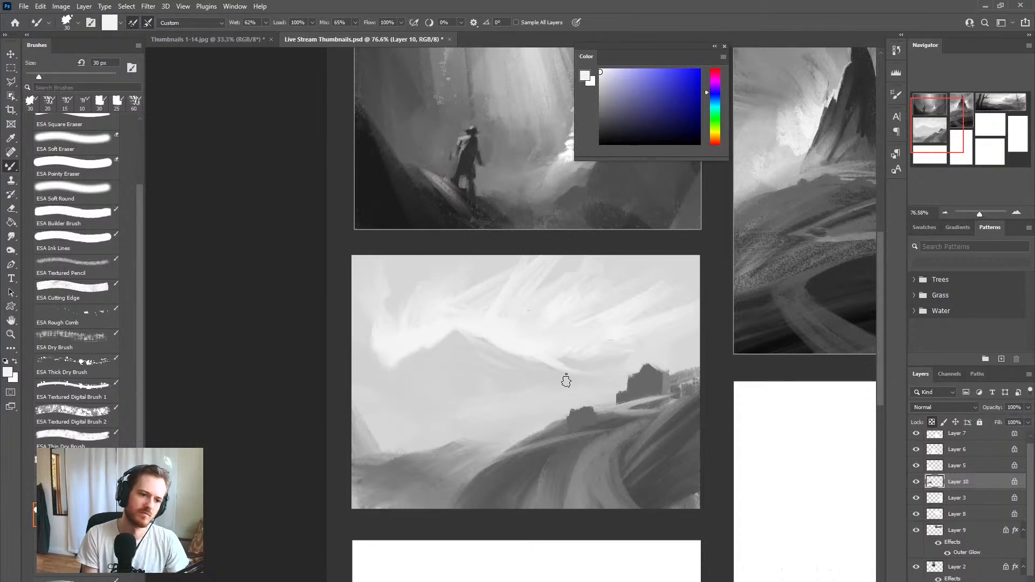
left_click(542, 356, "alt")
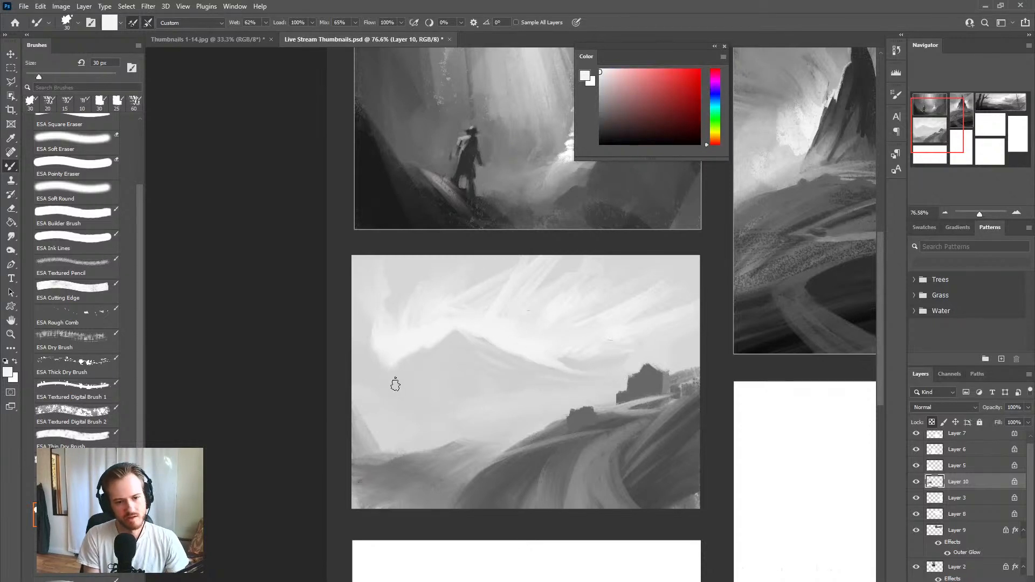
left_click(578, 363, "alt")
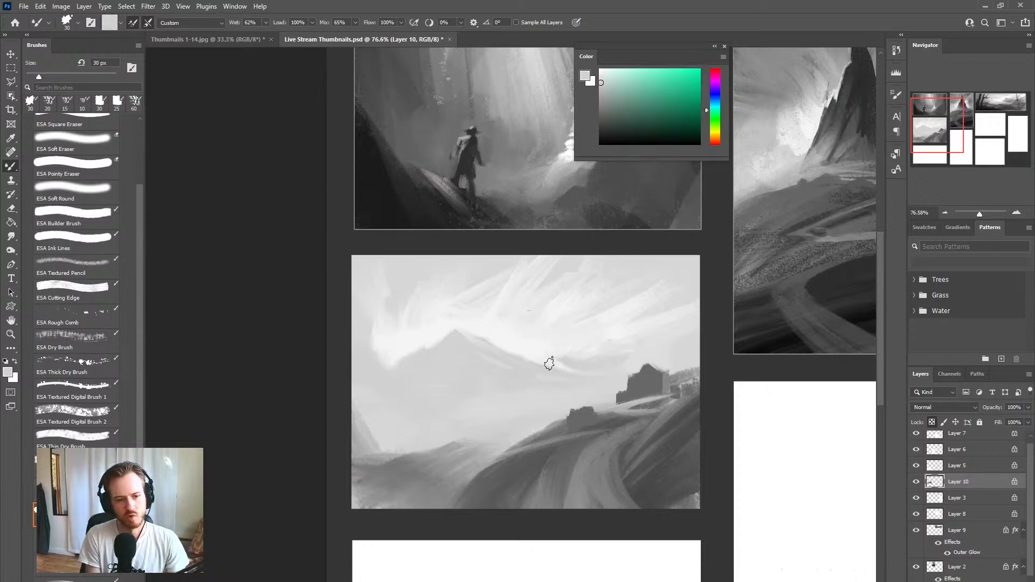
left_click(581, 365, "alt")
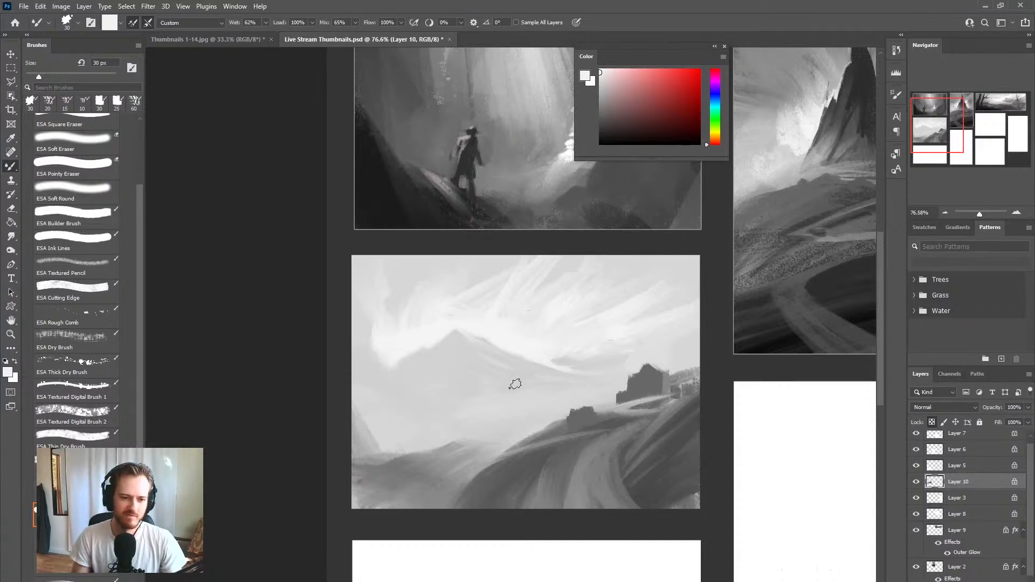
left_click(501, 340, "alt")
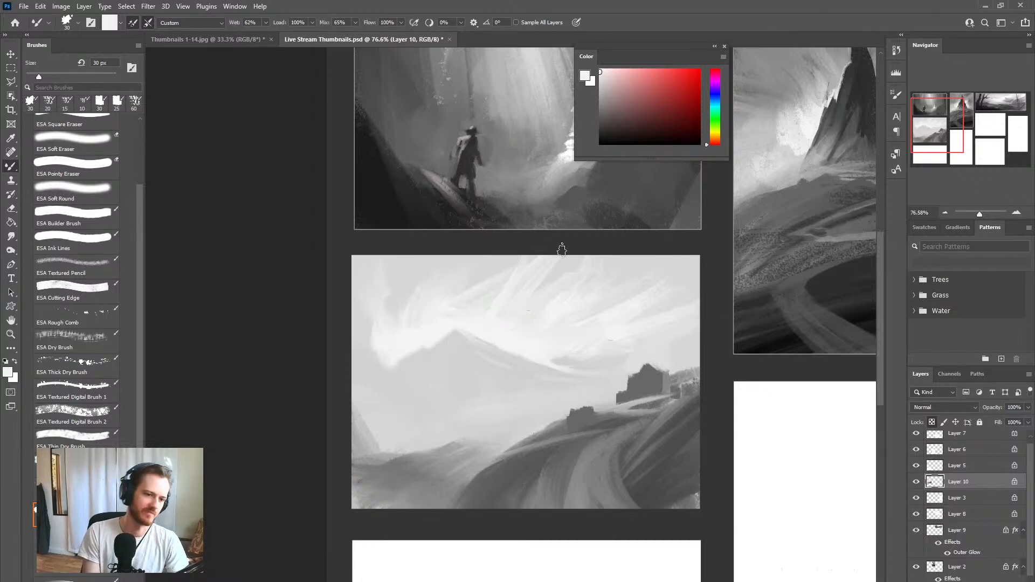
Step: Refine the distant mountain's peak and both slopes with a 30 px mixer brush, alternating greys sampled from the mountain and bright sky
left_click(437, 324, "alt")
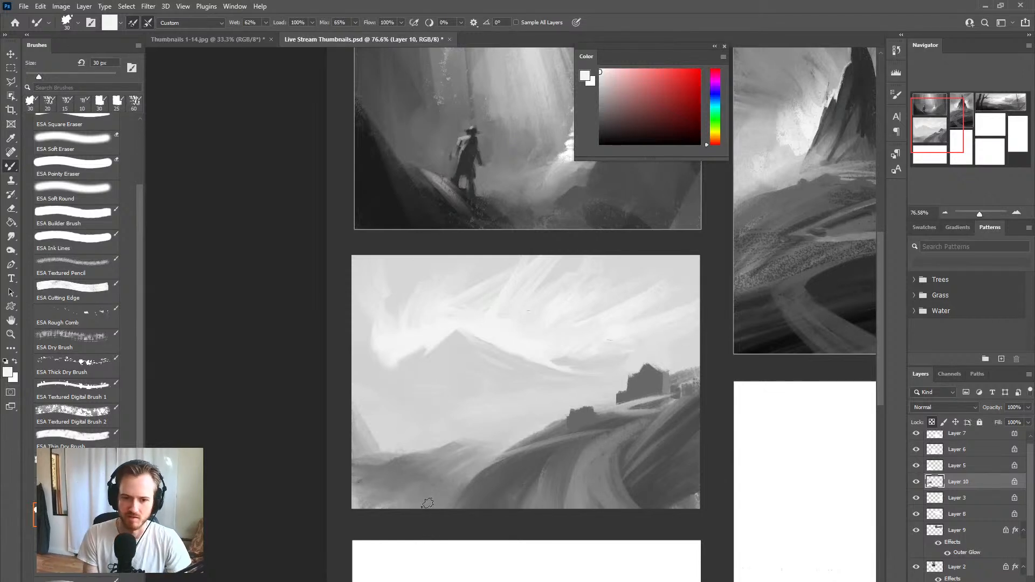
left_click(440, 339, "alt")
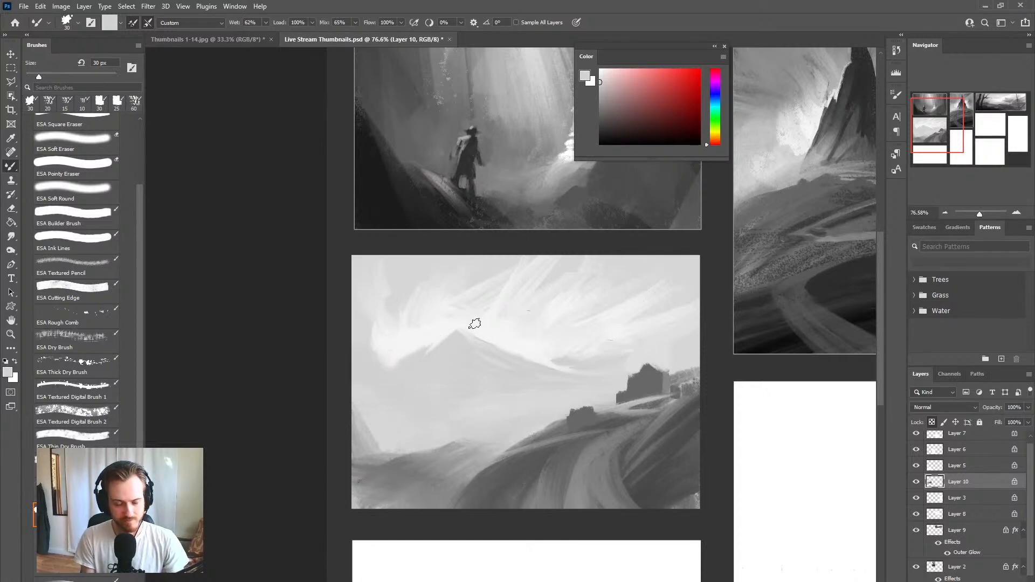
left_click(492, 329, "alt")
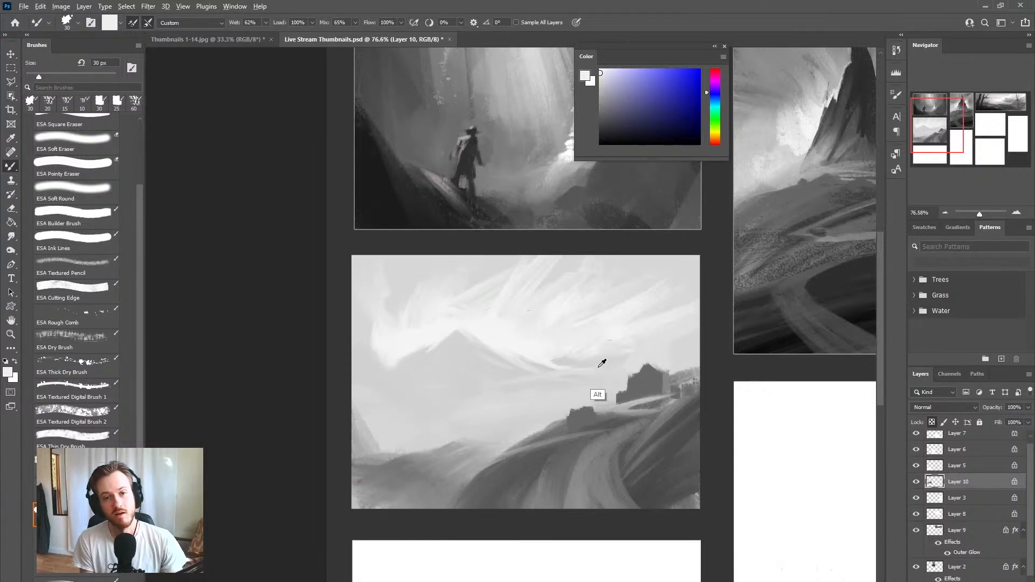
left_click(563, 353, "alt")
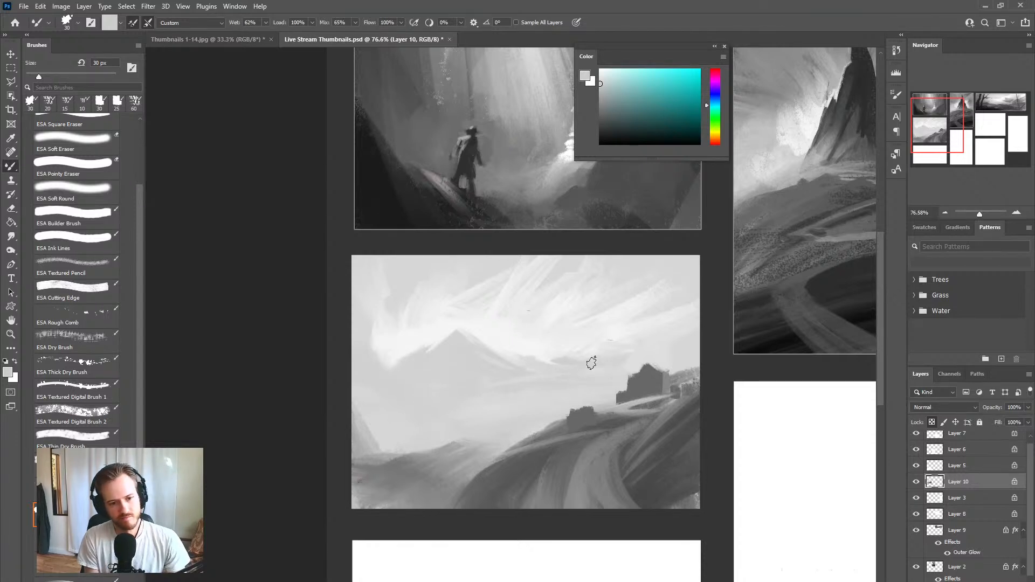
Step: Brush sweeping light grey mist strokes across the valley between the mountain and the buildings, using greys sampled from the hazy sky
left_click(648, 353, "alt")
left_click(625, 333, "alt")
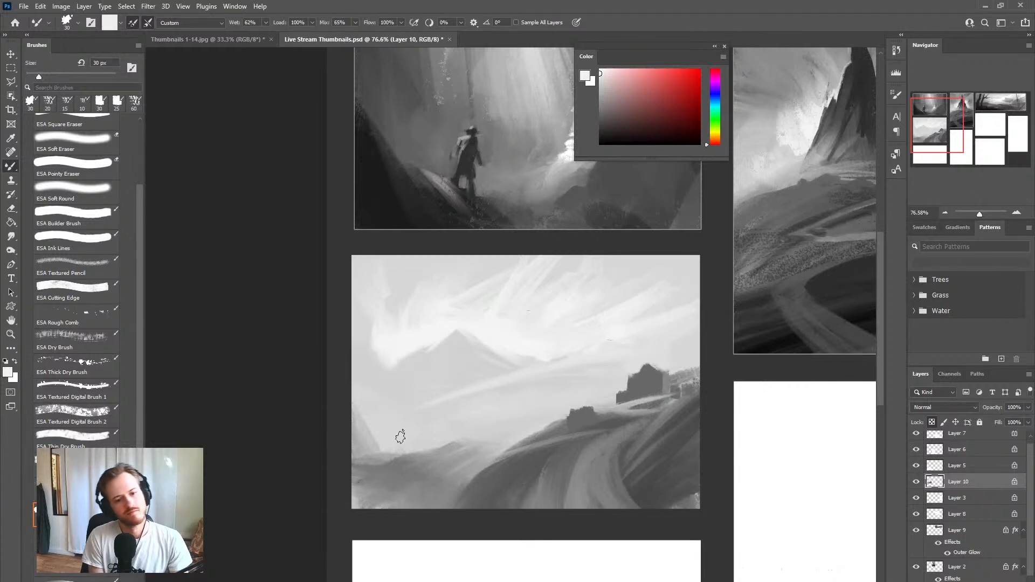
left_click_drag(447, 402, 580, 383)
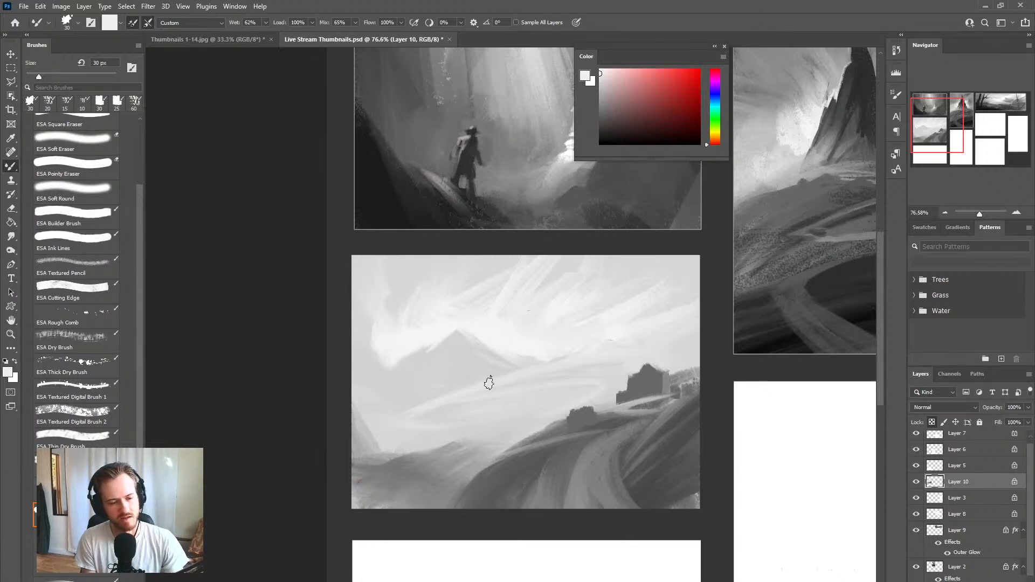
Step: Extend the mountain's left ridge and soften the clouds above with a 30 px mixer brush, using sampled mountain and sky greys
left_click(409, 362, "alt")
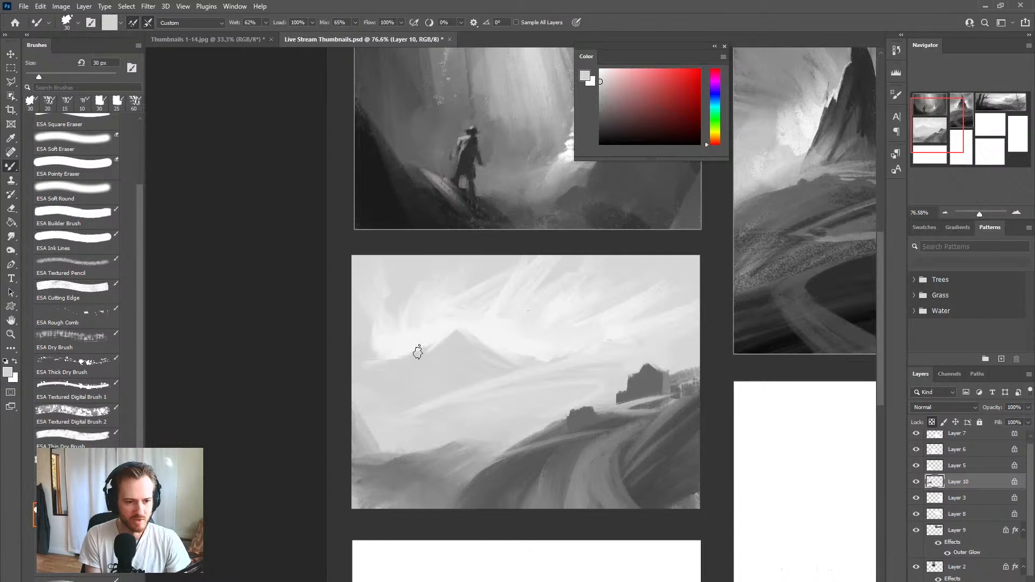
left_click(408, 348, "alt")
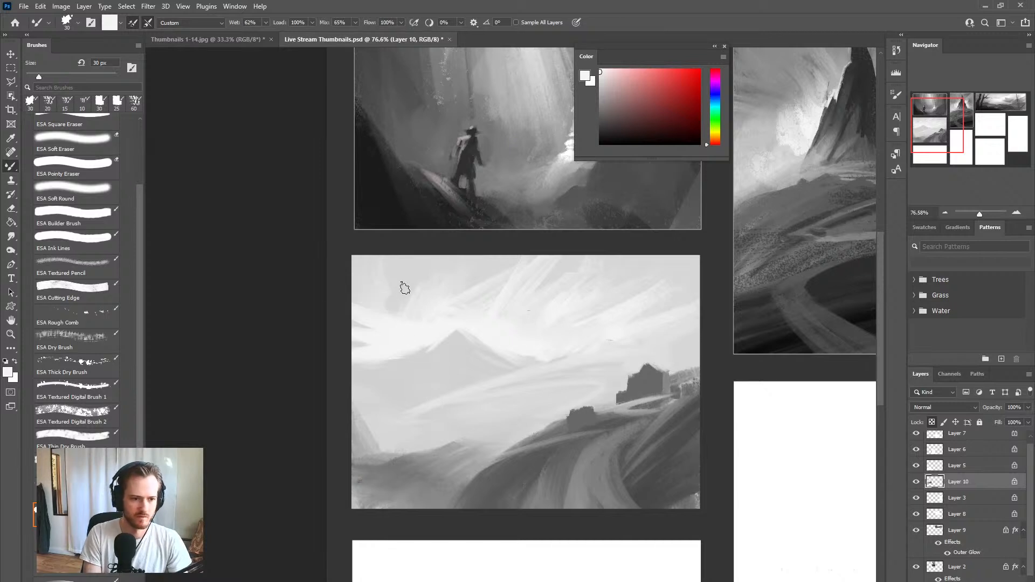
left_click(406, 324, "alt")
left_click_drag(357, 293, 438, 309)
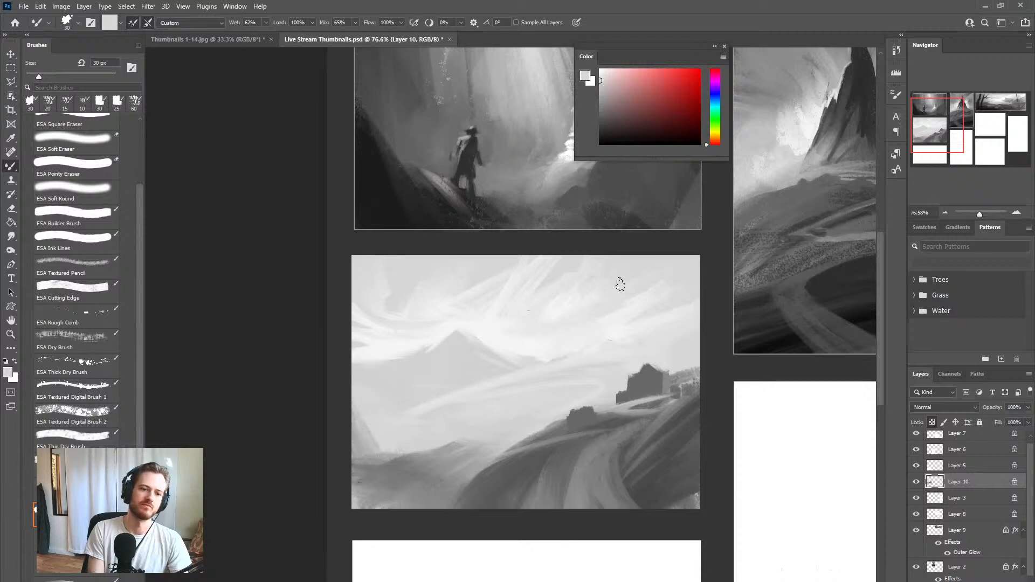
left_click(467, 284, "alt")
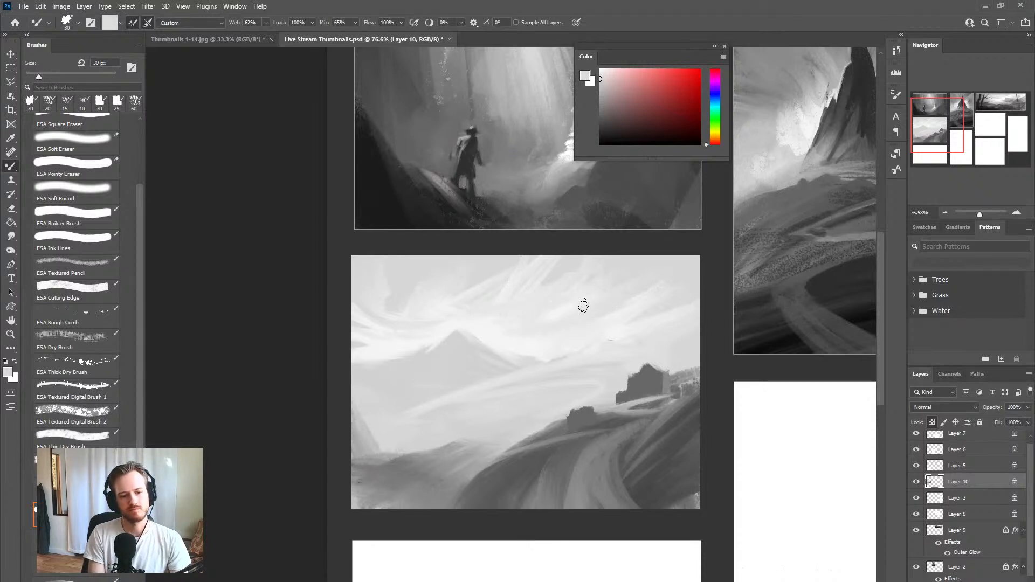
left_click(474, 333, "alt")
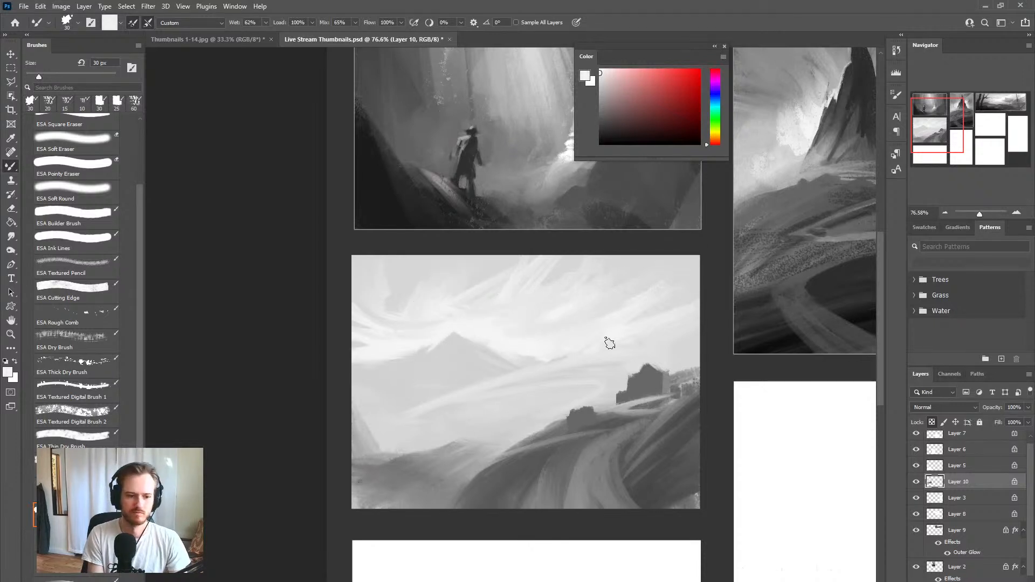
Step: Define pitched rooflines on the large building and the lower ruin with sampled dark grey, then sample the bright sky beside the peak
left_click(645, 369, "alt")
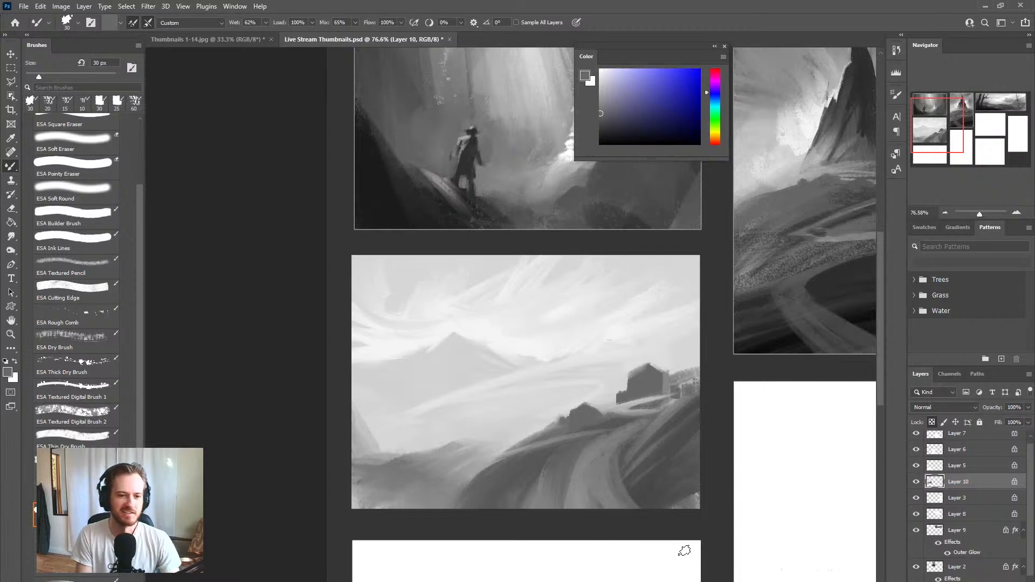
left_click(467, 332, "alt")
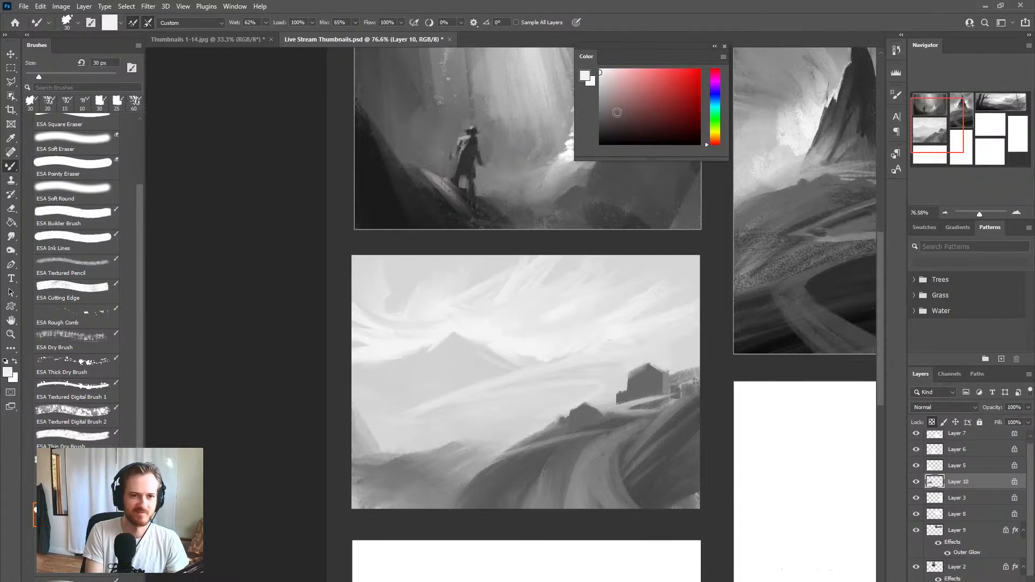
key("shift+b")
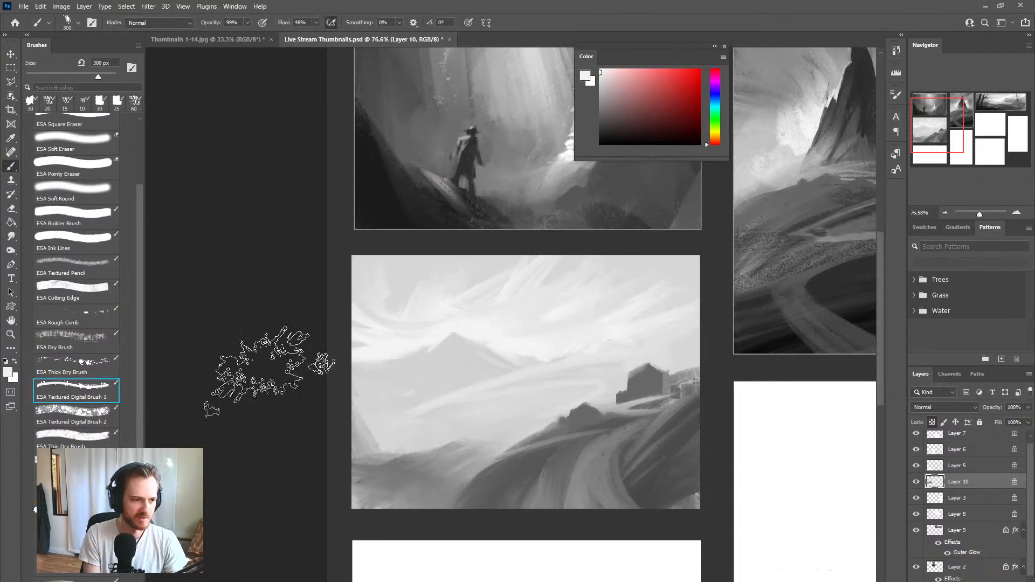
left_click(71, 335)
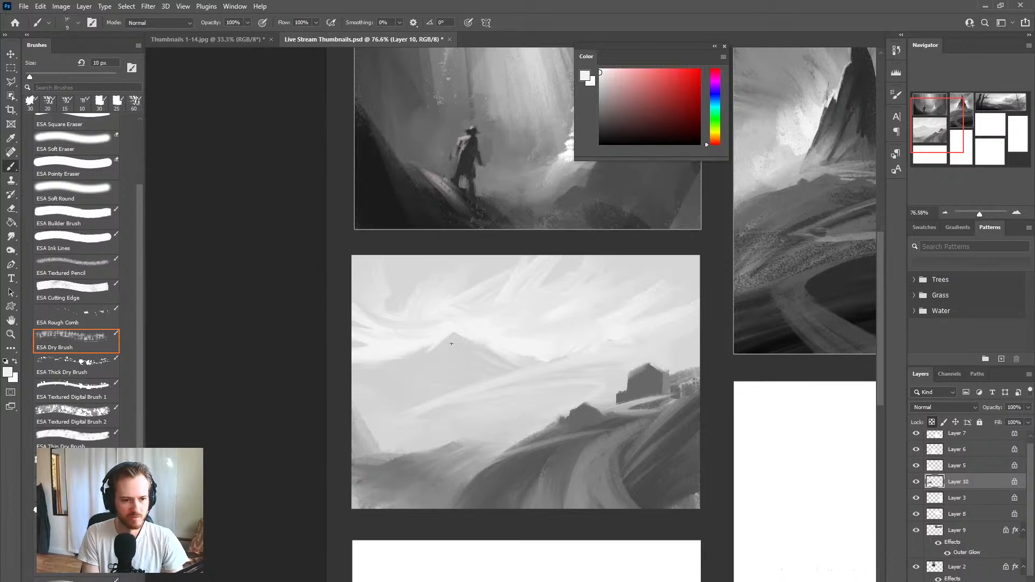
key("bracketleft")
key("bracketright")
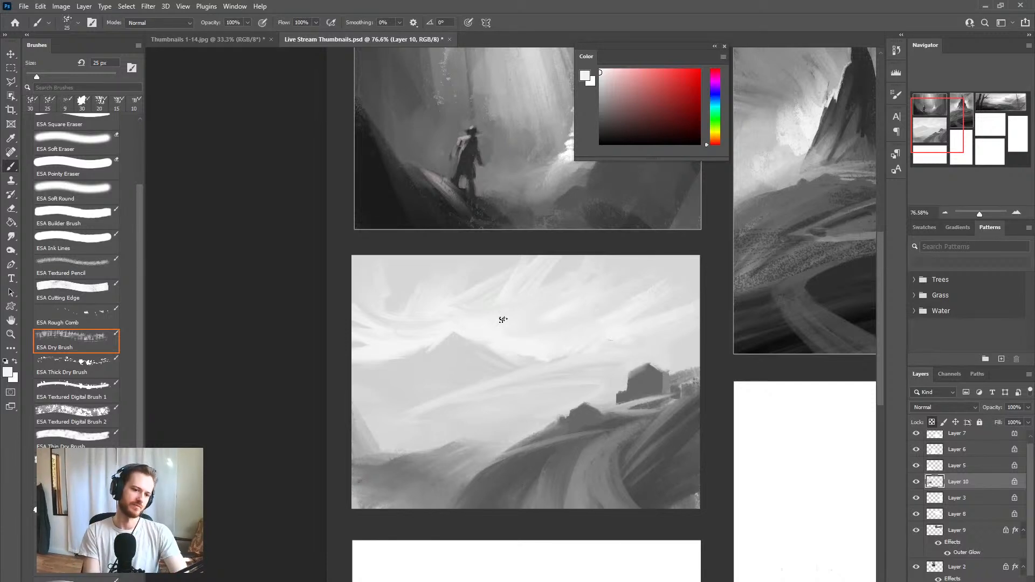
key("shift+b")
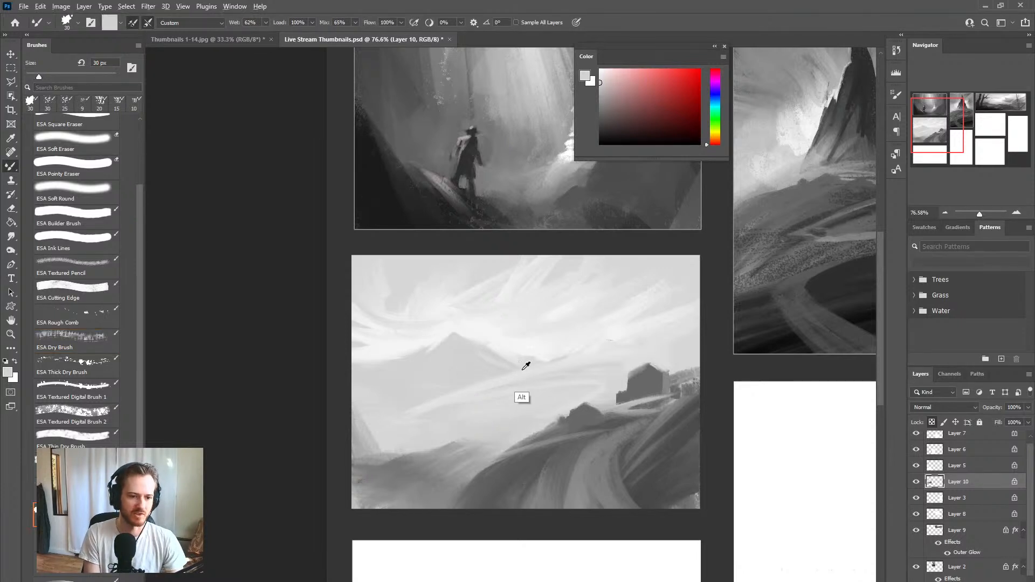
Step: Blend the mountain's lower right slope into the valley mist with a 30 px mixer brush and light greys sampled nearby
left_click(524, 365, "alt")
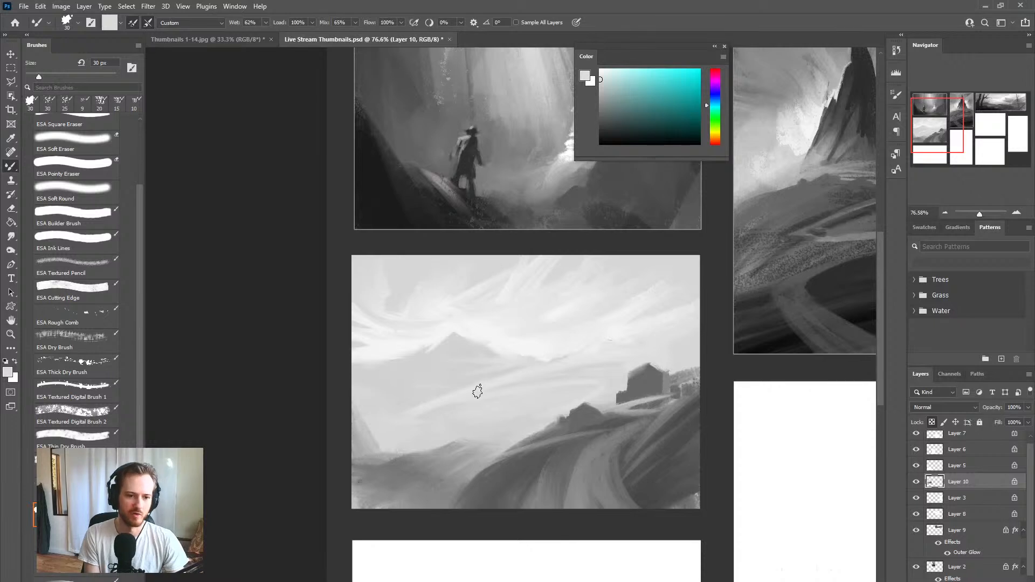
left_click(462, 364, "alt")
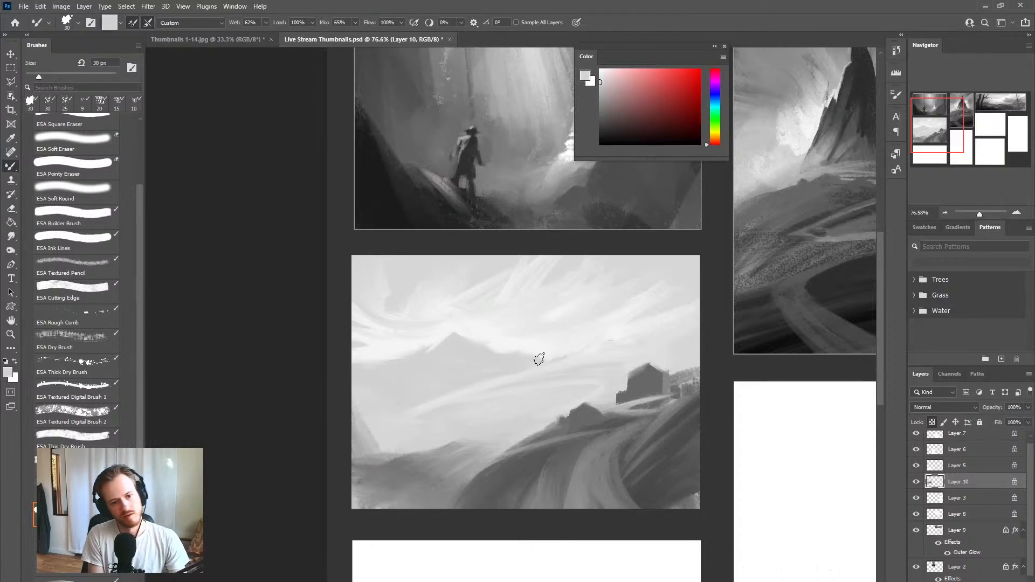
left_click(606, 354, "alt")
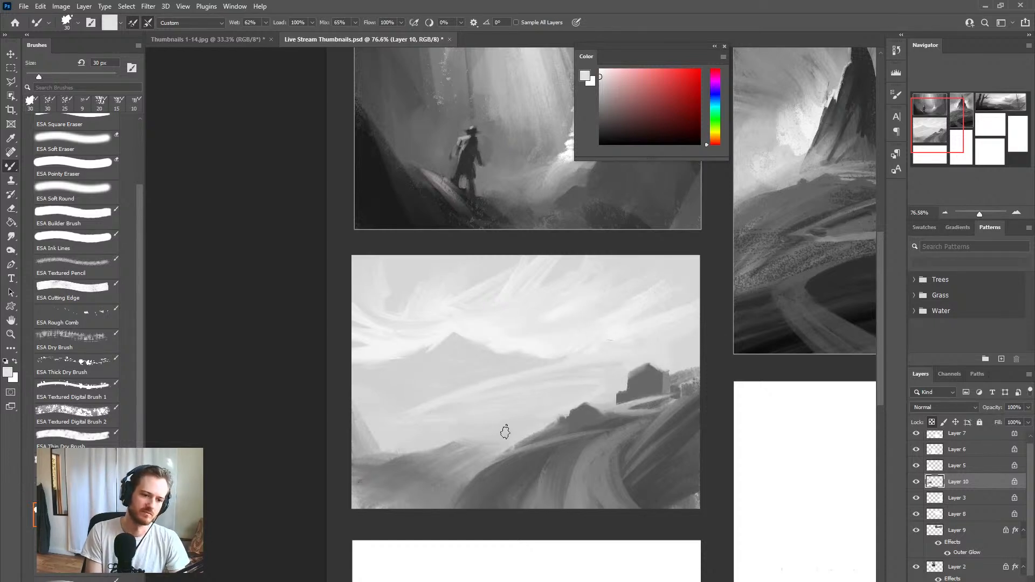
left_click(425, 392, "alt")
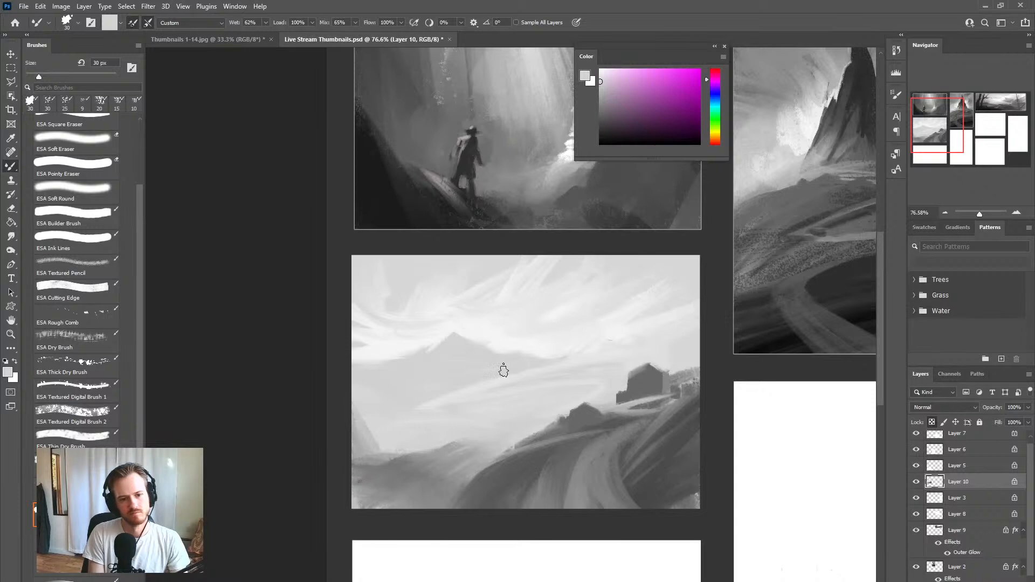
Step: Lasso the buildings together with the upper hillside around them and duplicate the selection onto a new layer
left_click(650, 401, "alt")
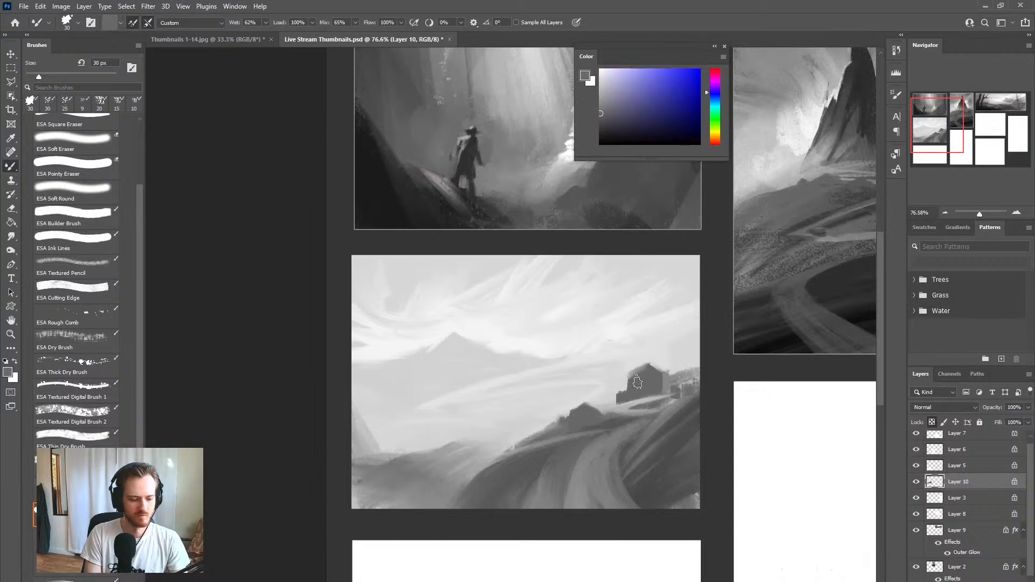
left_click(75, 338)
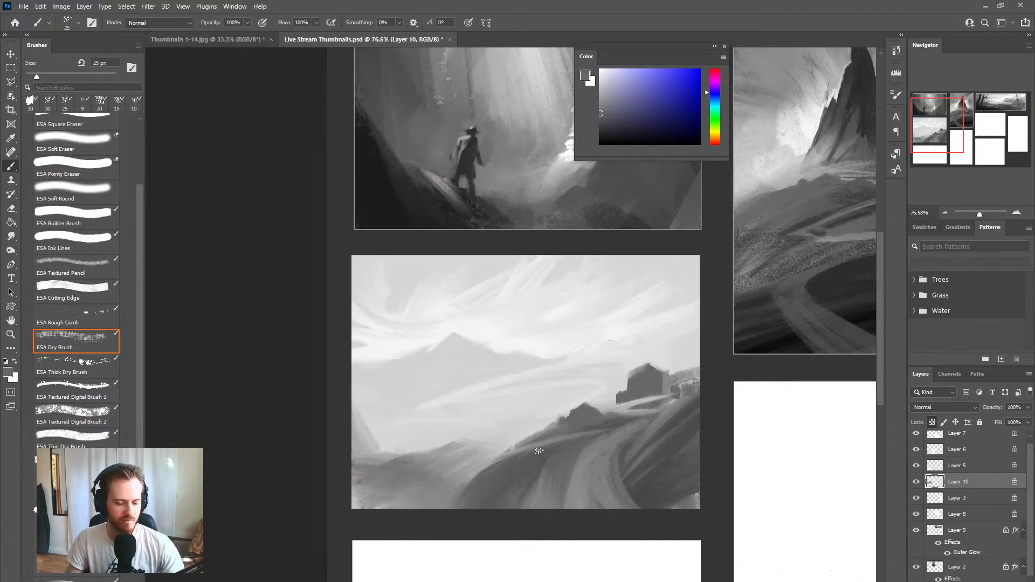
key("l")
mouse_move(510, 431)
left_mouse_down()
mouse_move(618, 438)
mouse_move(706, 393)
mouse_move(687, 354)
left_mouse_up()
left_click_drag(602, 364, 515, 421)
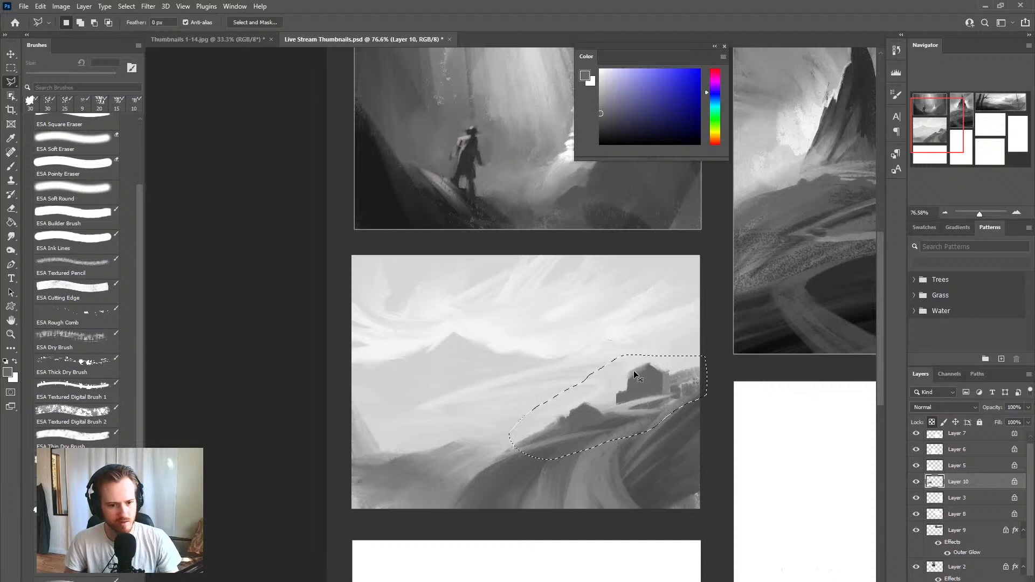
key("ctrl+j")
Step: Enlarge the copied buildings and hillside, shift them toward the image's centre, and warp them to fit the hill's contour
key("ctrl+t")
mouse_move(623, 402)
left_mouse_down()
mouse_move(598, 413)
mouse_move(638, 399)
left_mouse_up()
key("ctrl+shift+w")
left_click_drag(494, 467, 512, 457)
left_click_drag(638, 373, 623, 365)
left_click_drag(656, 422, 627, 428)
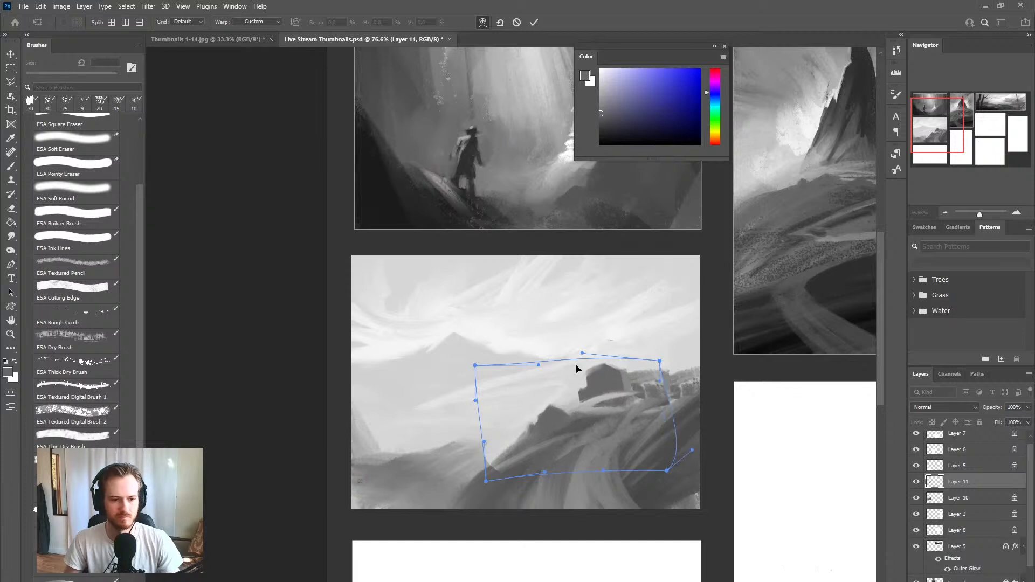
left_click_drag(588, 365, 590, 365)
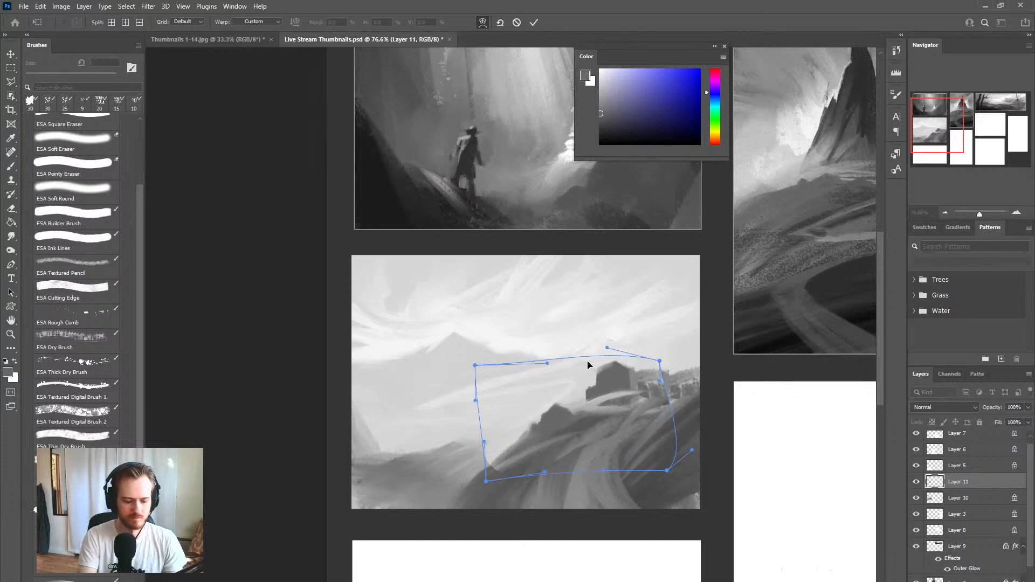
key("Return")
key("l")
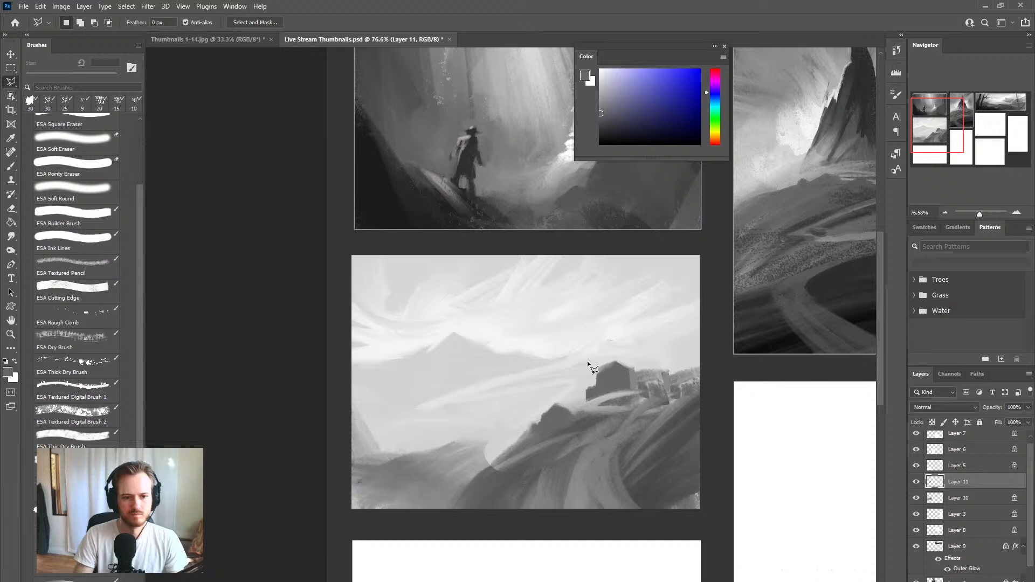
Step: Merge the warped copy with the painting layer below and blend its seam on the hill's left slope using sampled greys at 30 px
left_click(948, 499, "shift")
key("ctrl+e")
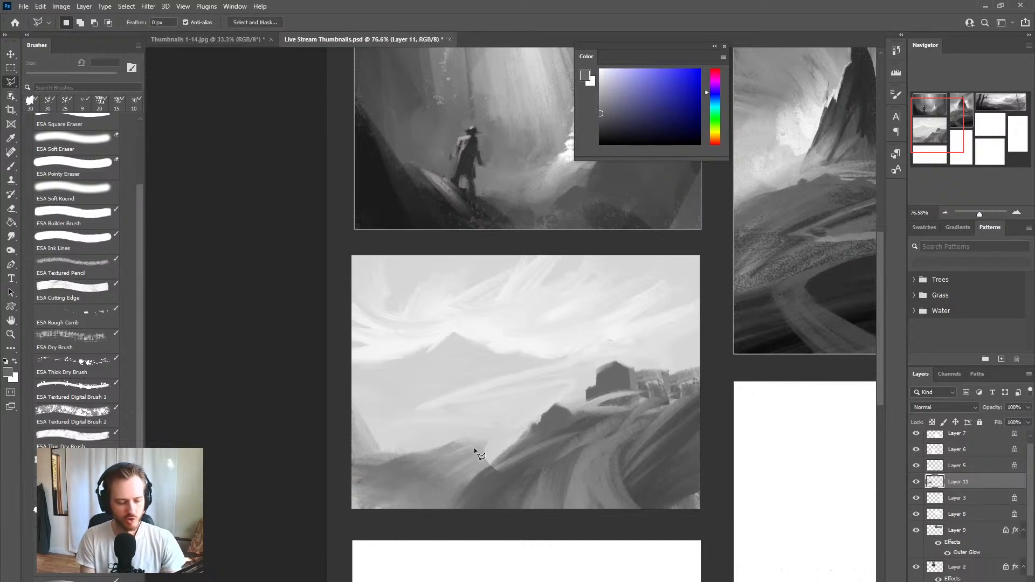
key("b")
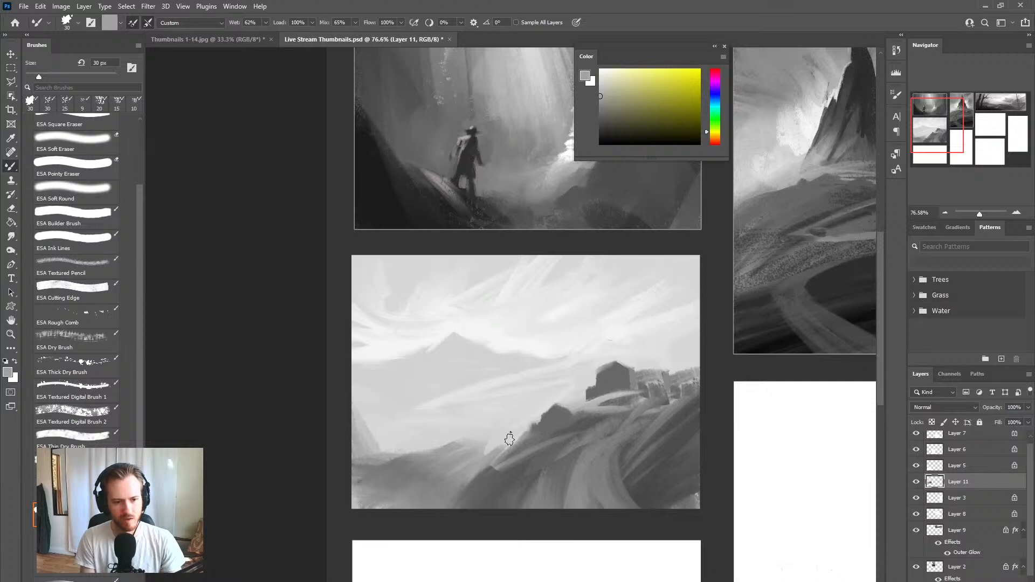
left_click(480, 474, "alt")
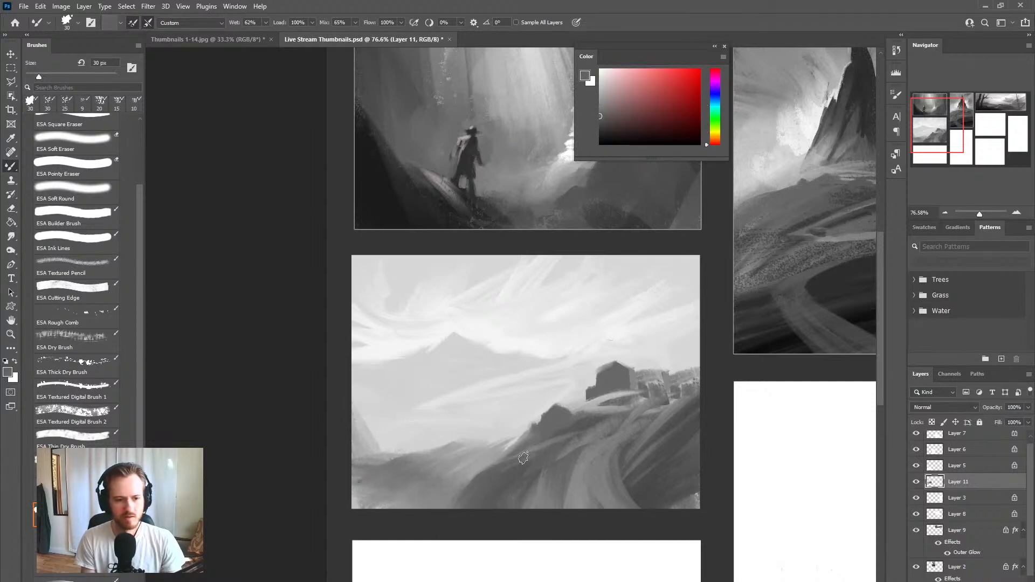
left_click(597, 469, "alt")
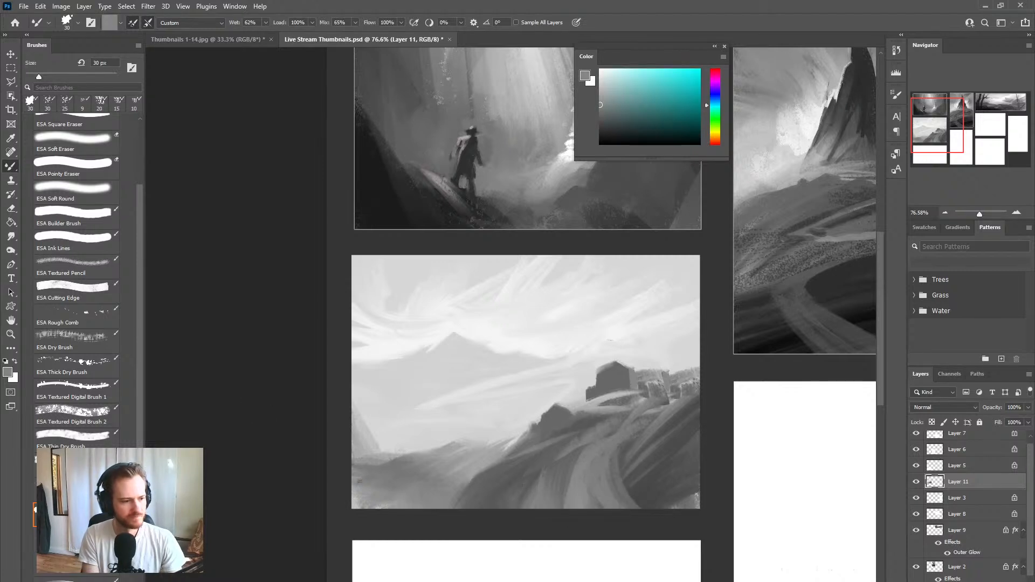
Step: Try a broad grey stroke along the winding path with a textured 150 px mixer brush
left_click_drag(567, 512, 612, 434)
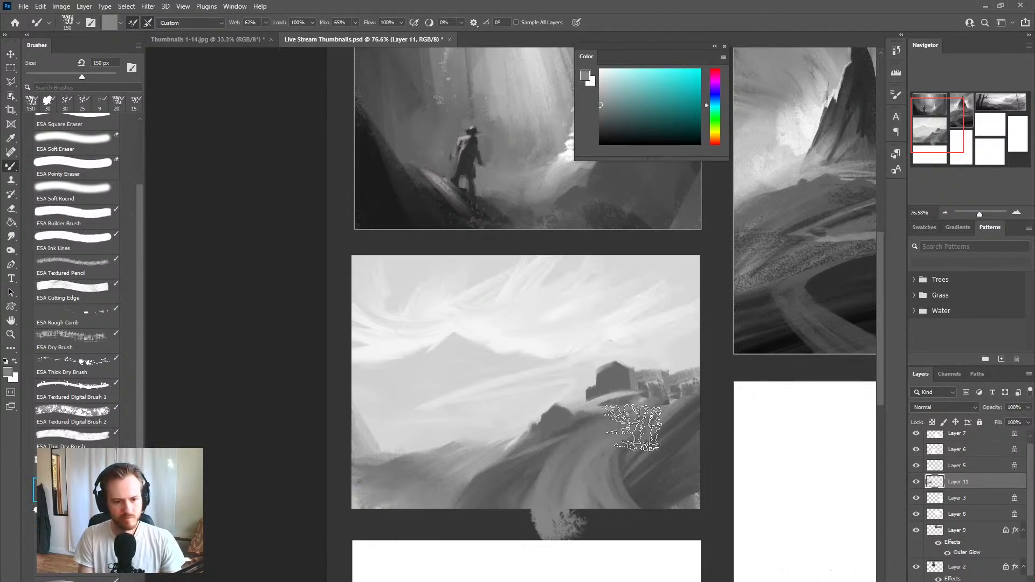
key("ctrl+z")
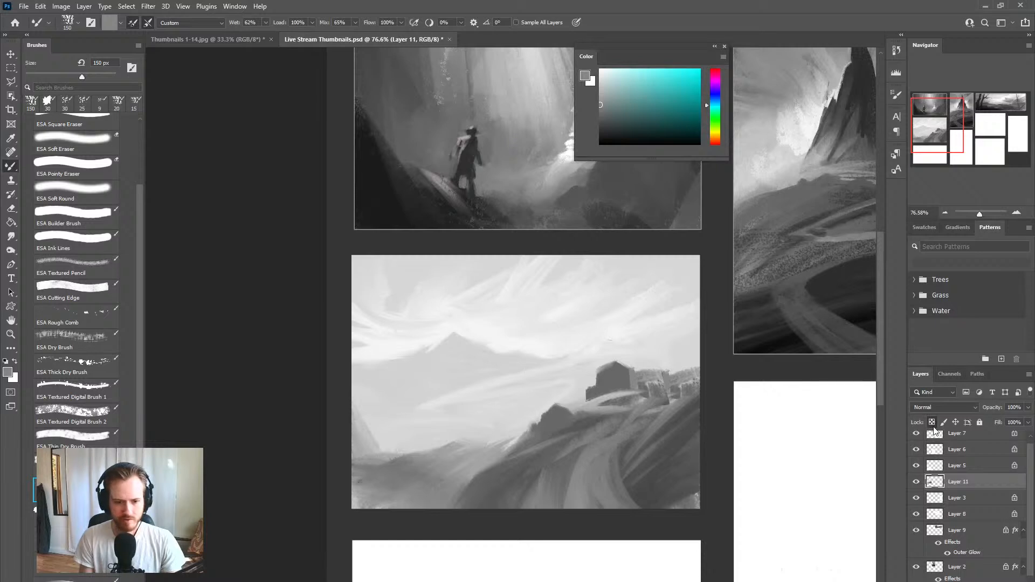
Step: Rework the hillside beside the winding path with sampled mid and dark greys, using the textured mixer brush at 50 px
key("bracketleft")
key("bracketleft")
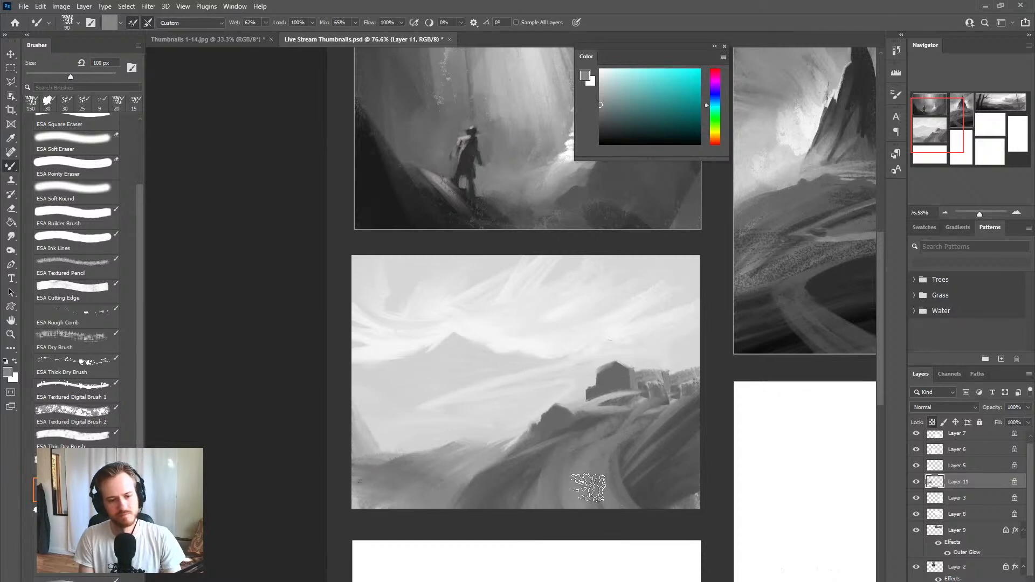
key("bracketleft")
key("bracketleft")
key("bracketleft")
key("bracketleft")
key("bracketleft")
left_click(595, 411, "alt")
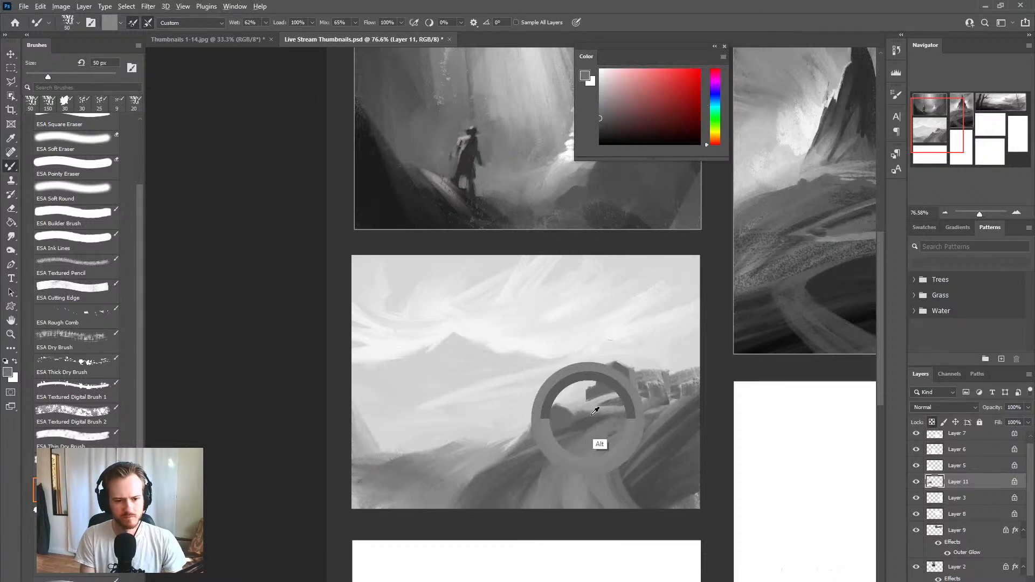
left_click(638, 496, "alt")
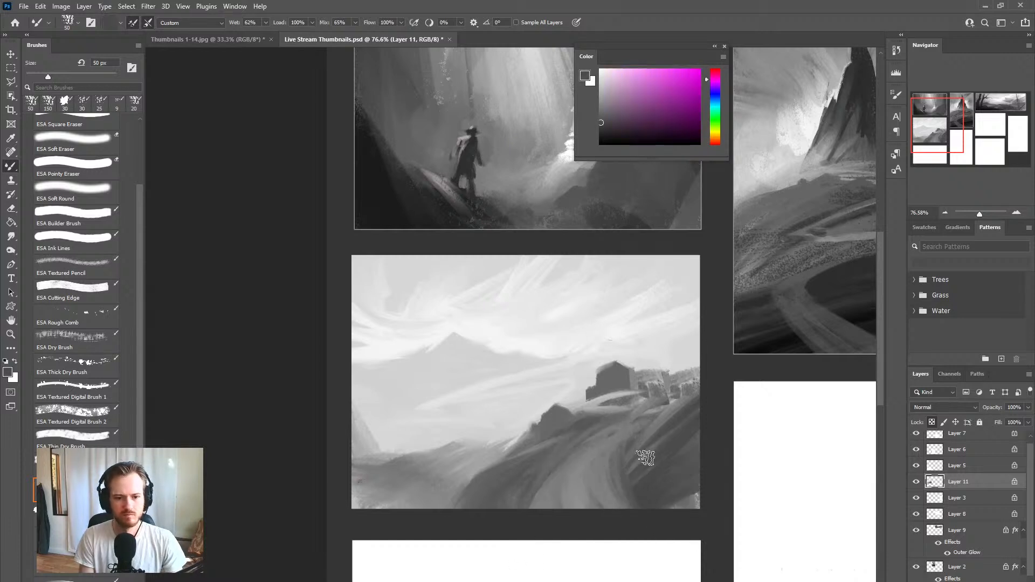
Step: Paint out the ruined walls right of the main building with sampled greys and rough the building into a dark hilltop mass
left_click(610, 411, "alt")
left_click_drag(601, 403, 695, 389)
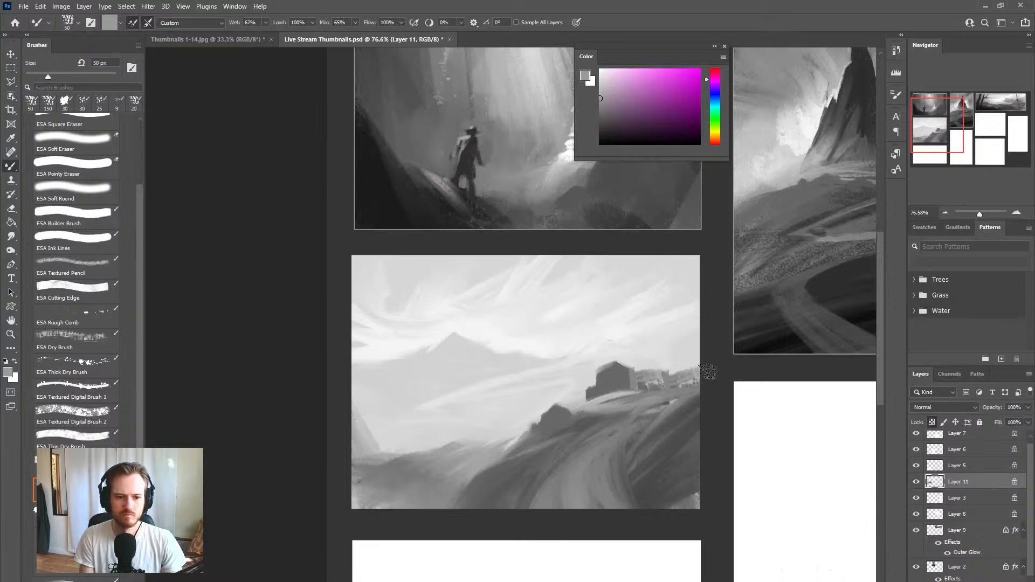
left_click(655, 360, "alt")
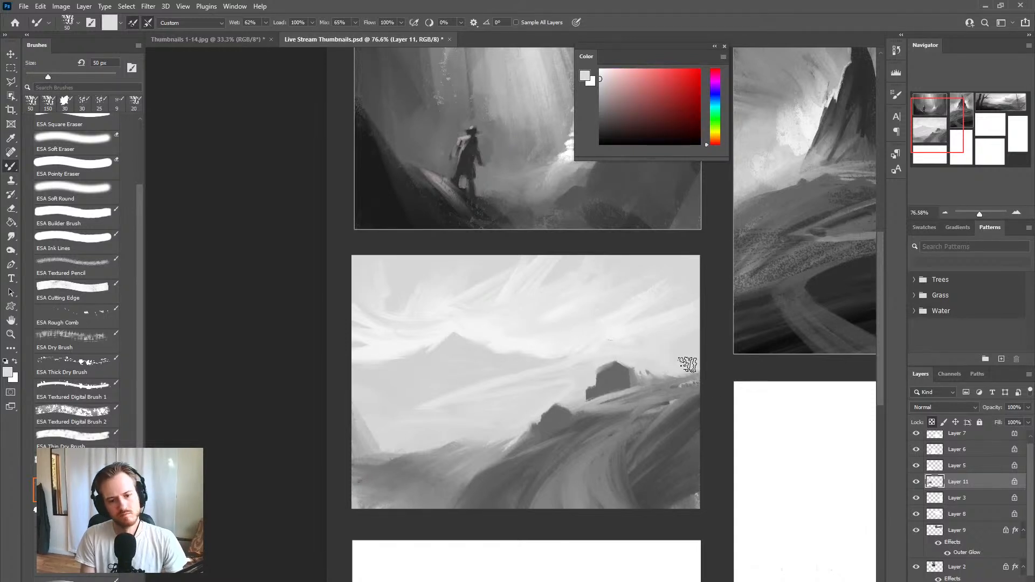
left_click(612, 380, "alt")
left_click_drag(648, 380, 664, 382)
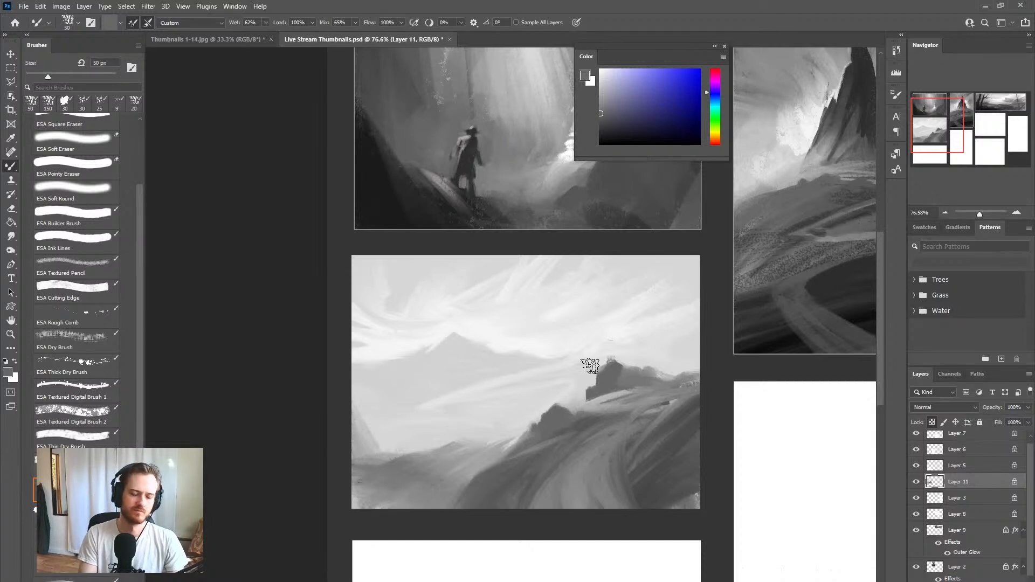
Step: Outline an angular building silhouette and the hill crest beside it as a polygonal lasso selection
key("l")
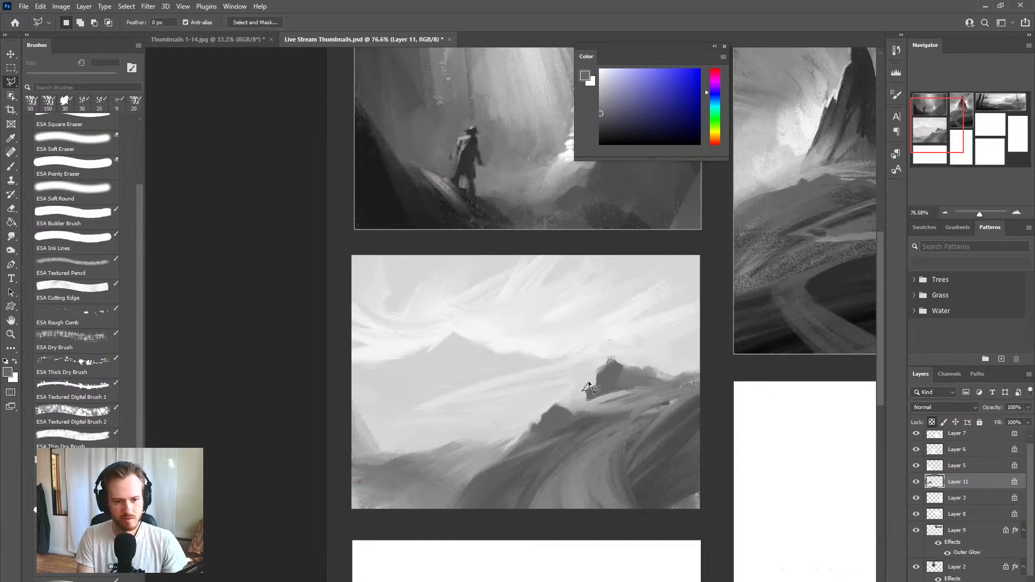
left_click(596, 384)
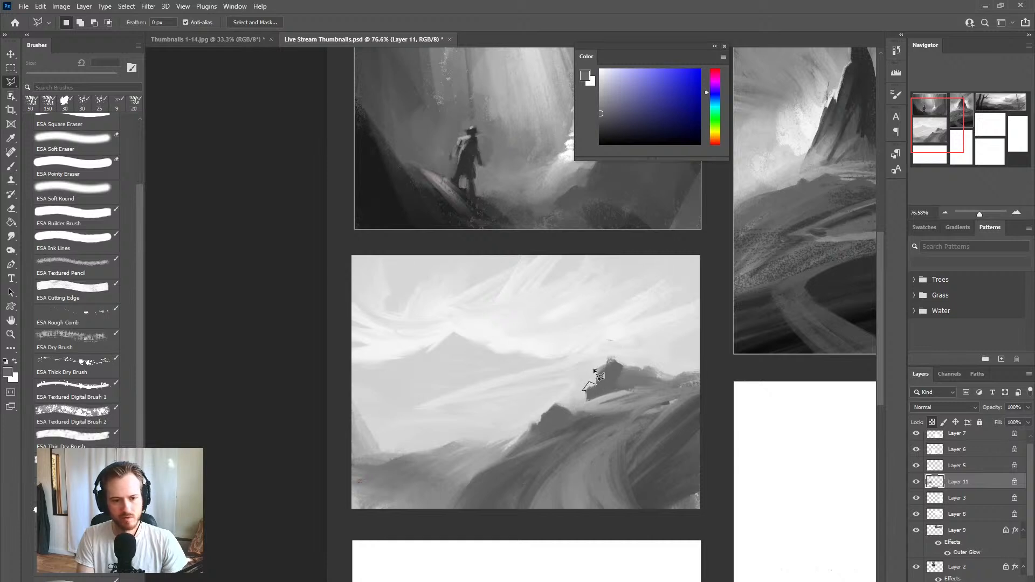
left_click(648, 379)
left_click(650, 368)
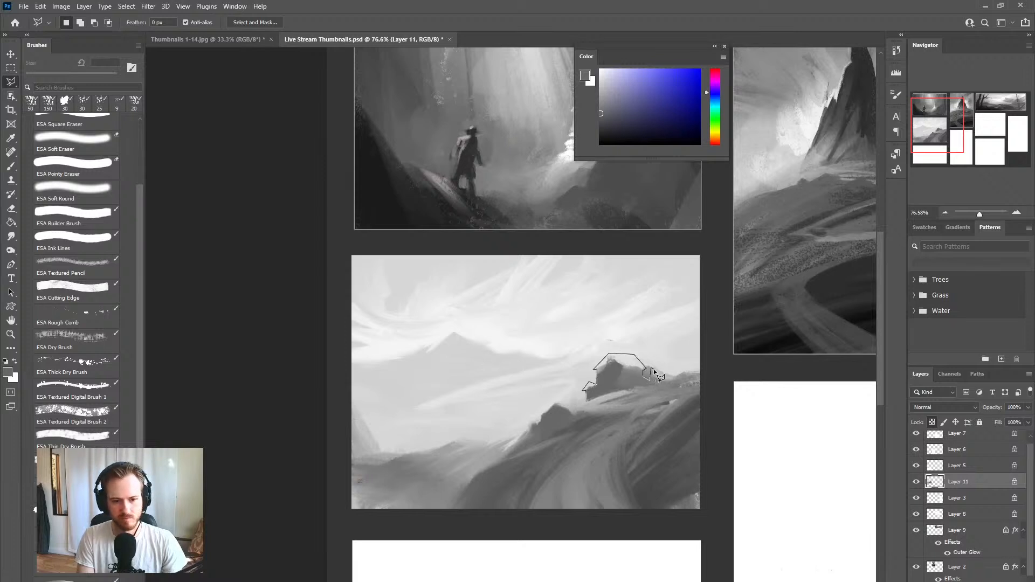
left_click(700, 384)
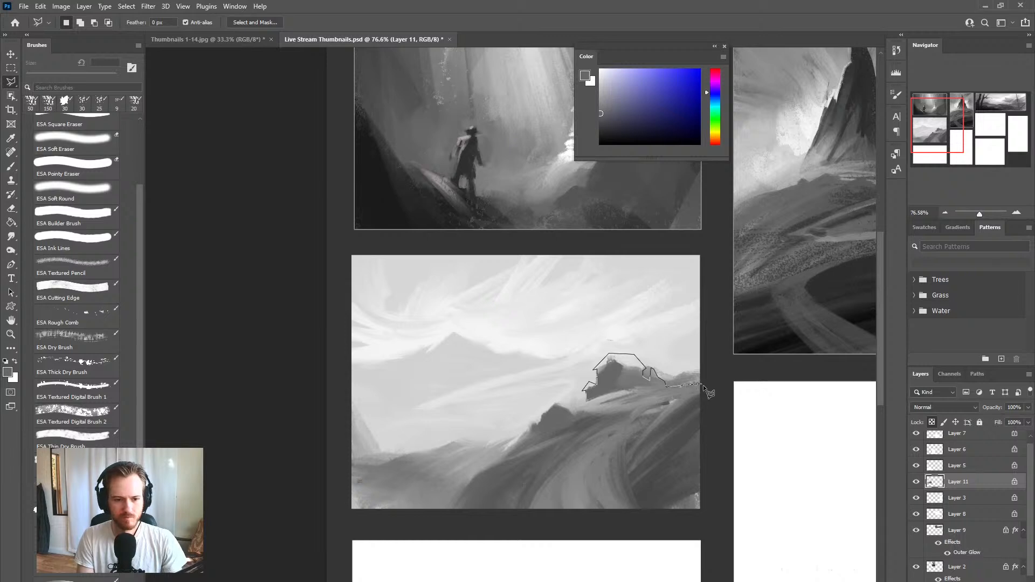
left_click(703, 391)
double_click(572, 407)
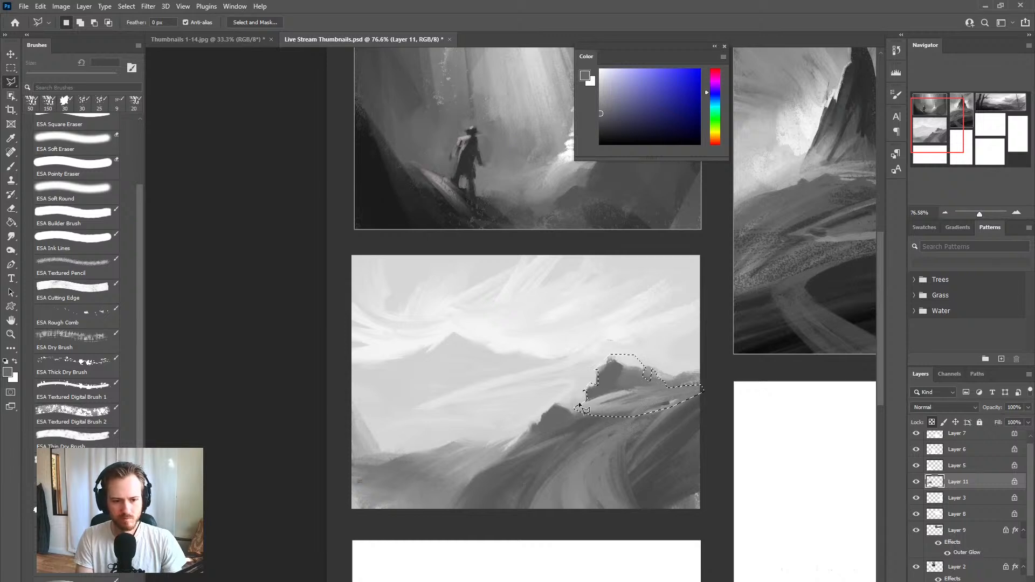
Step: Block in the building silhouette inside the selection with dark grey, using a square-edged brush at 200 px and then reducing it to 125 px
key("b")
key("bracketright")
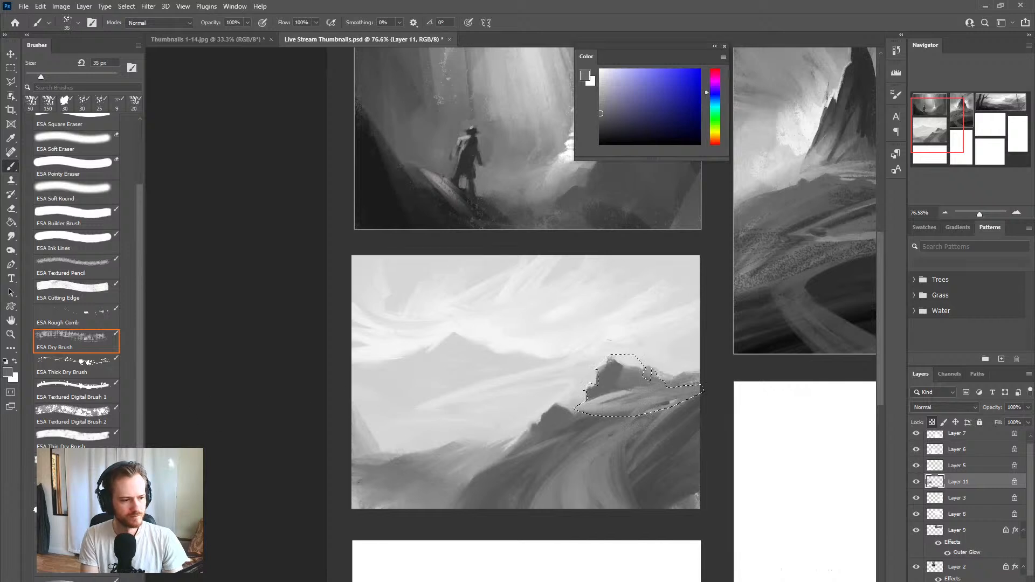
left_click(76, 465)
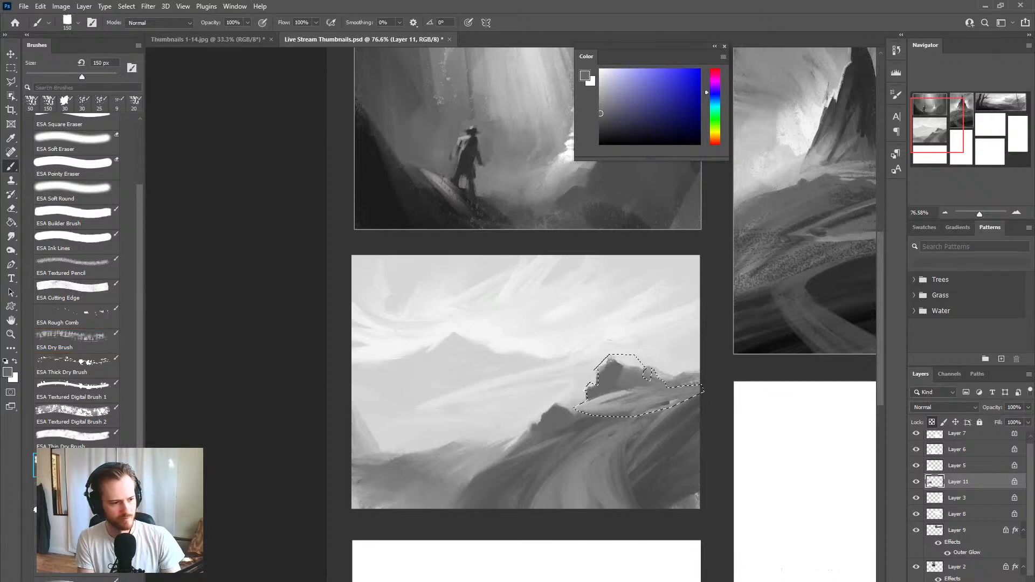
key("bracketright")
key("bracketright")
left_click_drag(592, 371, 630, 353)
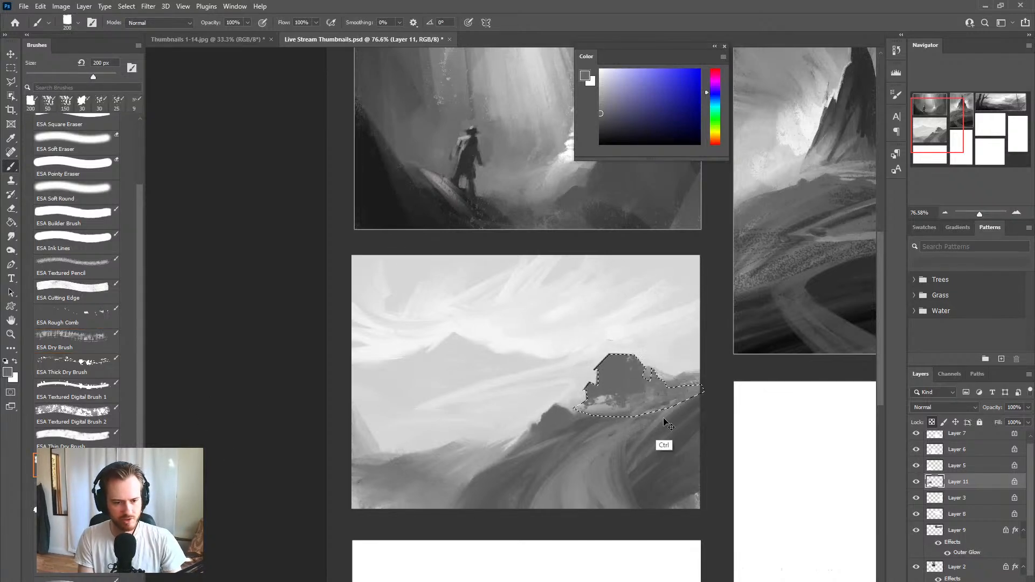
key("bracketleft")
key("bracketleft")
key("bracketleft")
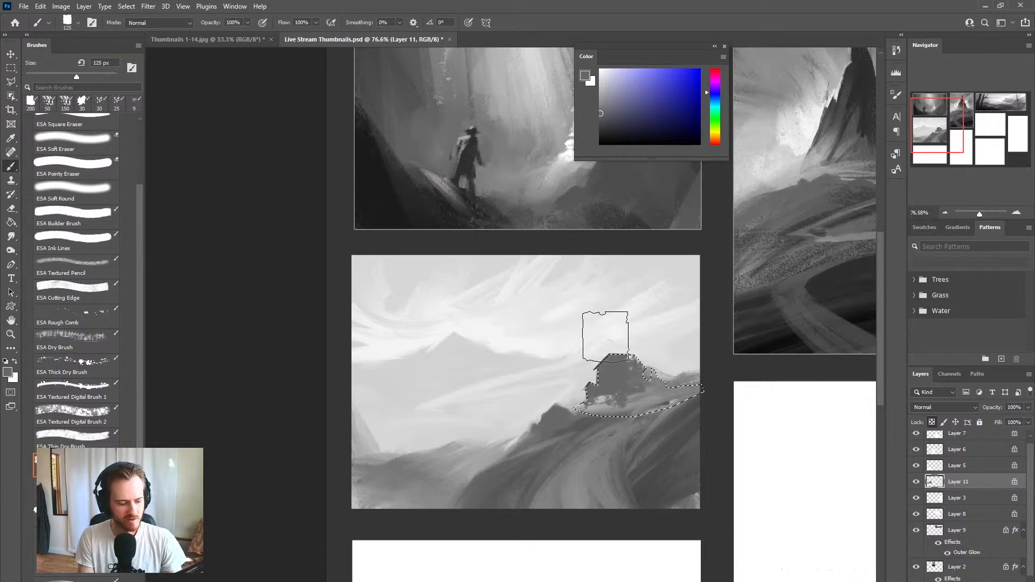
Step: Undo the last strokes on the hillside house and repaint its dark gray shape inside the selection
key("ctrl+z")
key("ctrl+z")
key("ctrl+z")
mouse_move(571, 382)
left_mouse_down()
mouse_move(625, 349)
mouse_move(643, 360)
mouse_move(644, 380)
mouse_move(663, 348)
mouse_move(644, 358)
mouse_move(678, 369)
left_mouse_up()
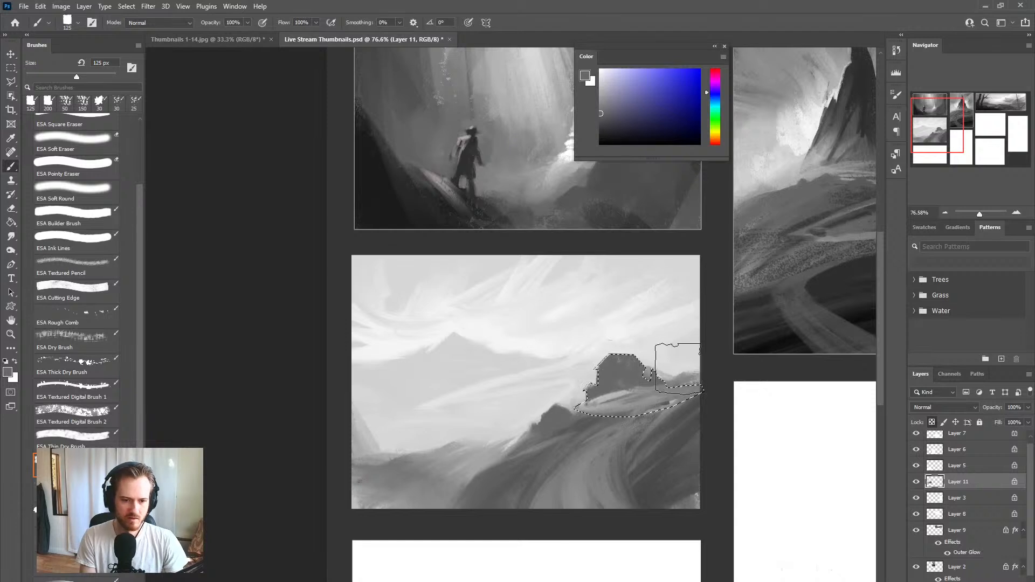
Step: Invert the house selection and sample the light sky gray and the dark house gray around the roofline
key("ctrl+shift+i")
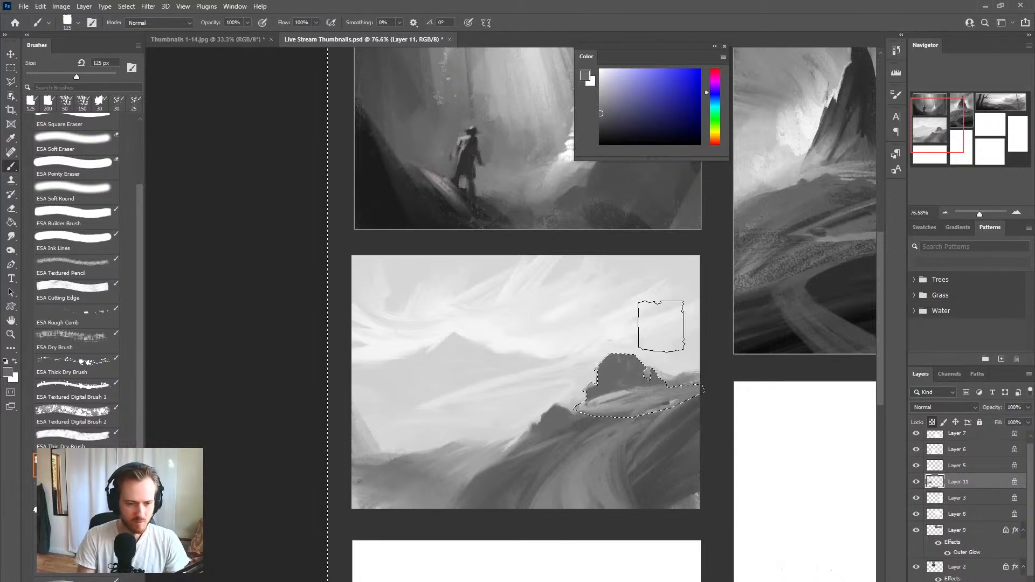
left_click(638, 355, "alt")
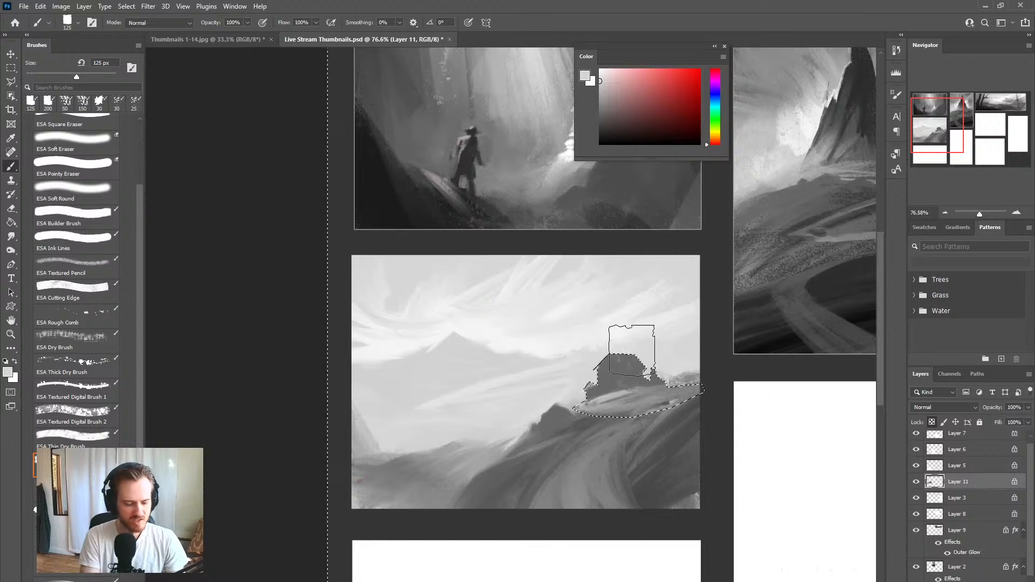
left_click(619, 368, "alt")
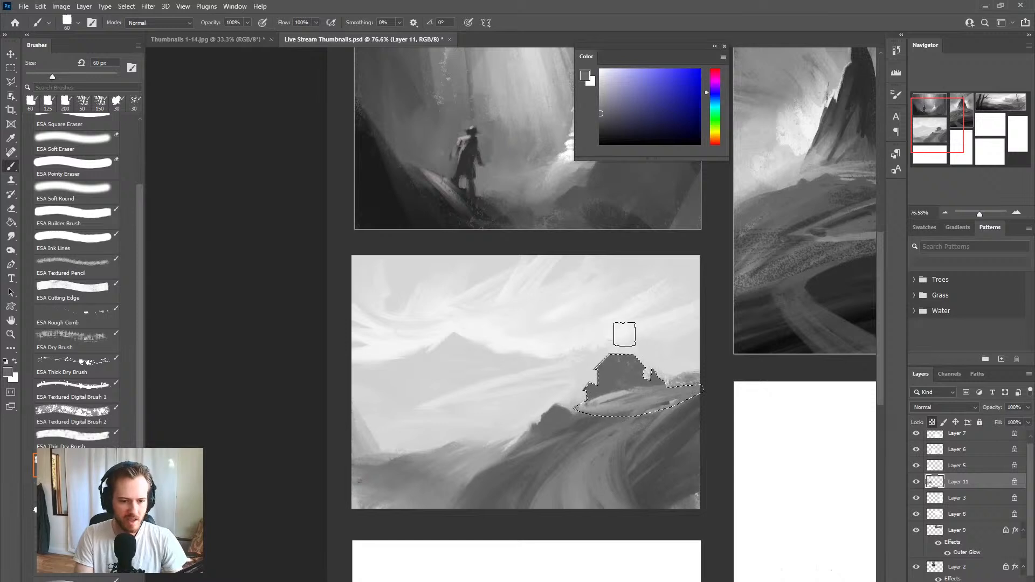
Step: Sample grays from the house and hillside and blend the area beside the house with a 60 px brush
left_click(625, 342, "alt")
left_click(645, 413, "alt")
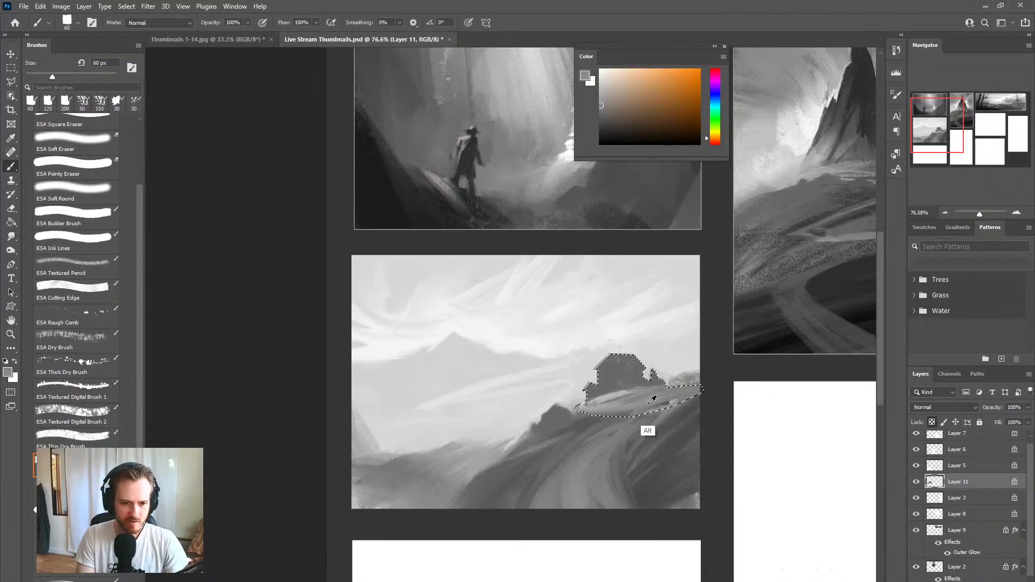
left_click(649, 404, "alt")
left_click_drag(652, 399, 655, 367, "alt")
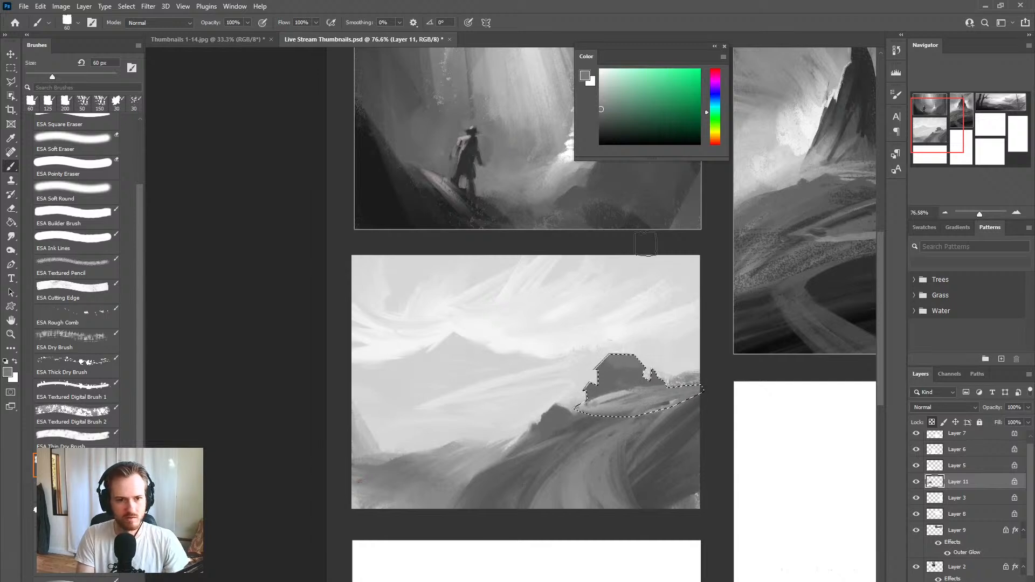
Step: Shade the house roof with a slightly lighter gray inside the selection, and deselect
left_click(600, 117)
mouse_move(612, 350)
left_mouse_down()
mouse_move(638, 364)
mouse_move(623, 361)
left_mouse_up()
key("ctrl+z")
left_click(606, 109)
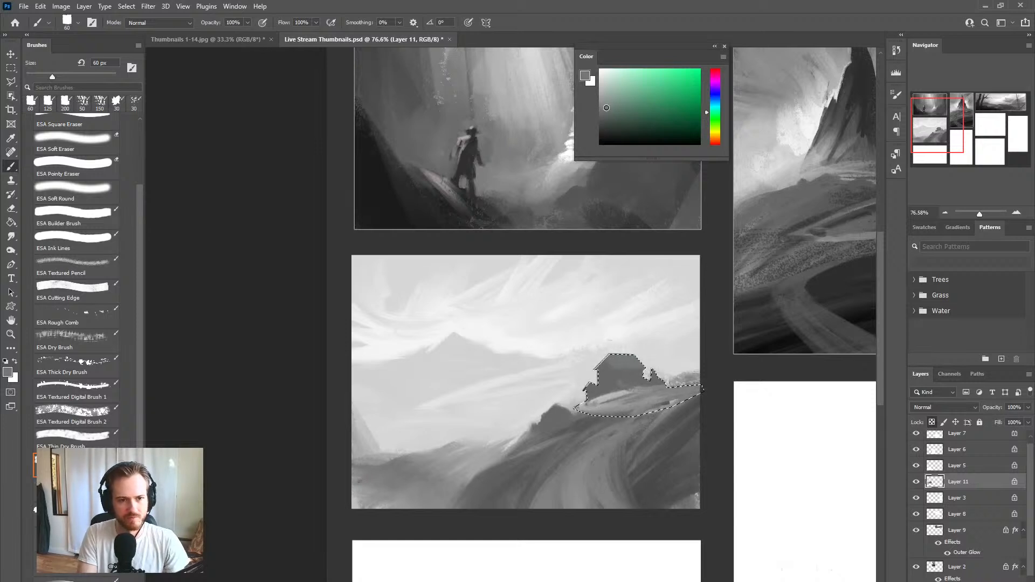
left_click(600, 104)
left_click_drag(616, 354, 622, 355)
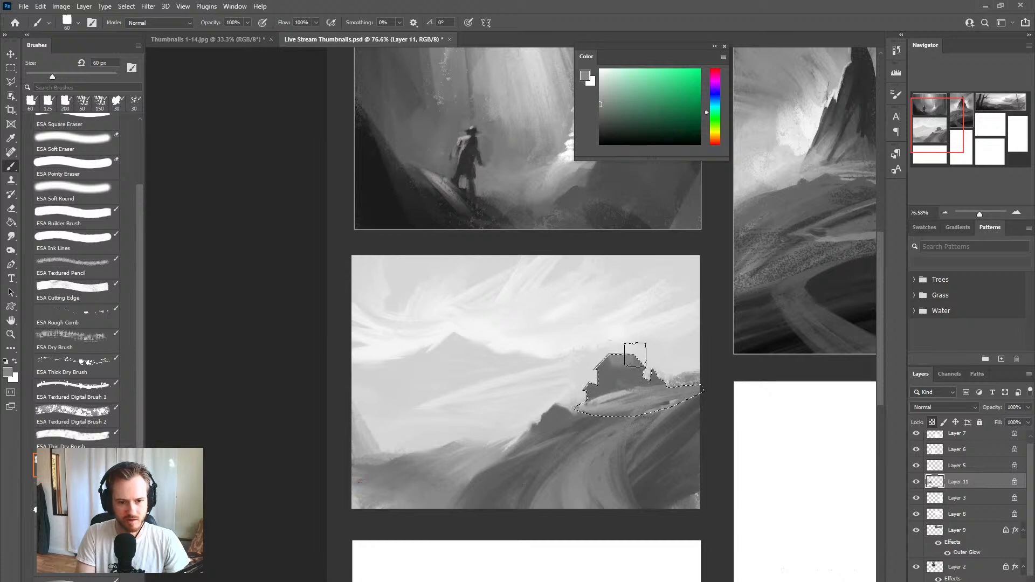
key("ctrl+d")
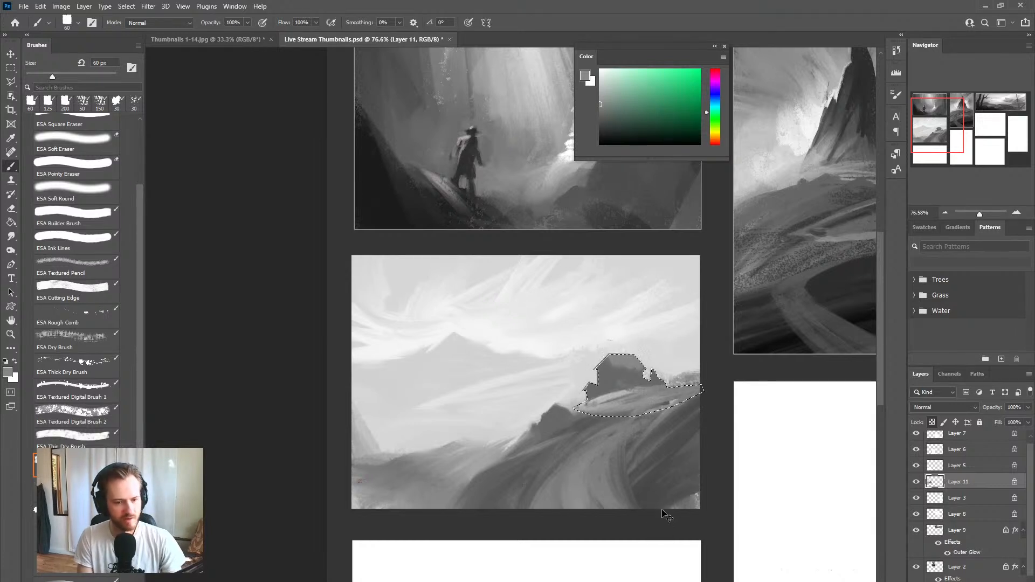
Step: Darken Layer 11 with Levels by raising the black input level to about 57
key("z")
left_click(602, 448, "alt")
left_click_drag(634, 490, 622, 473)
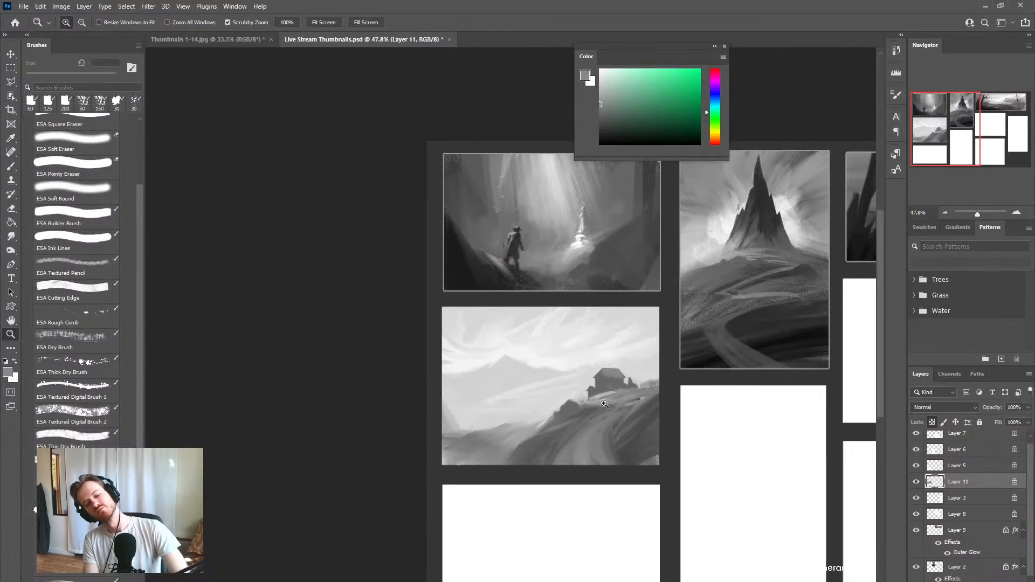
key("ctrl+l")
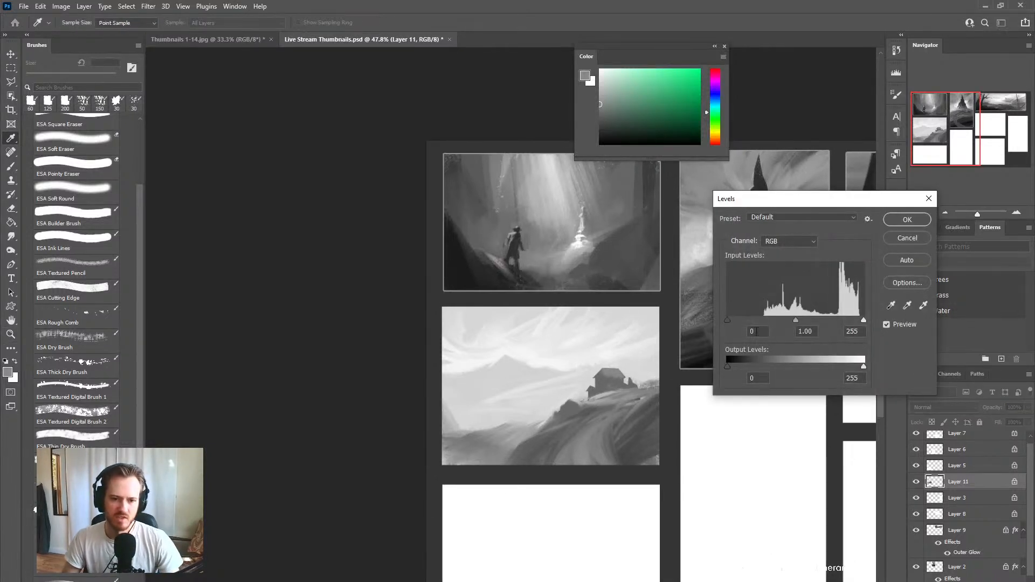
left_click_drag(741, 324, 758, 326)
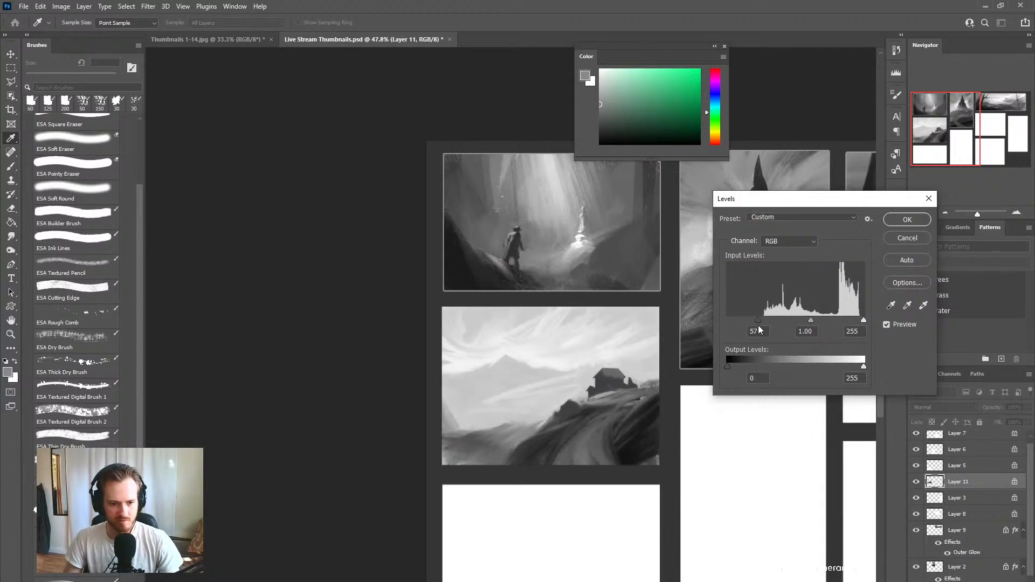
left_click(897, 221)
Step: Paste the Outer Glow layer style onto Layer 11 to outline the house landscape thumbnail
left_click_drag(688, 500, 556, 474)
left_click_drag(531, 378, 535, 429)
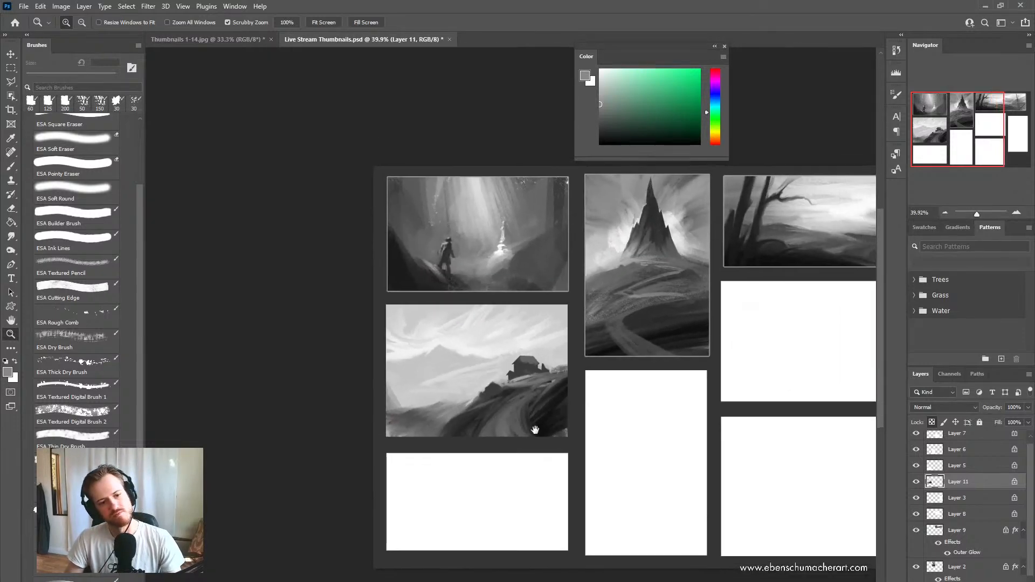
right_click(955, 482)
left_click(914, 282)
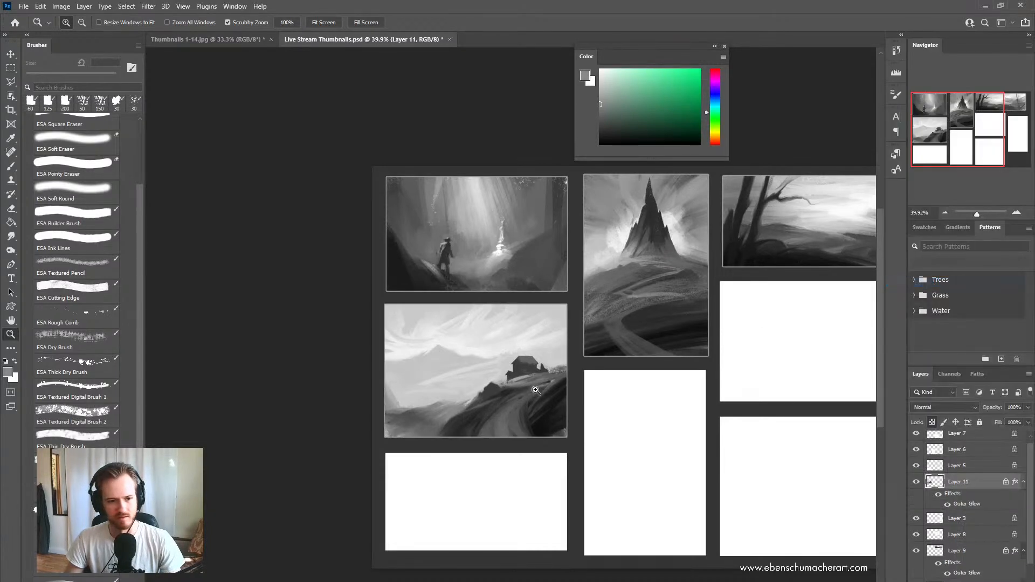
Step: Review the finished thumbnails up close and across the whole sheet
left_click_drag(670, 511, 545, 402)
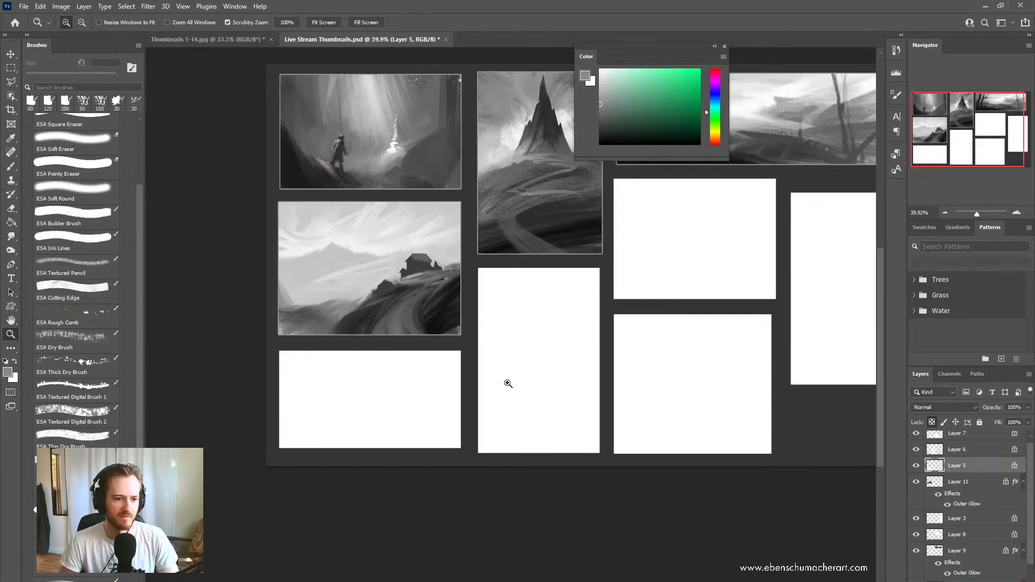
left_click_drag(396, 331, 413, 327)
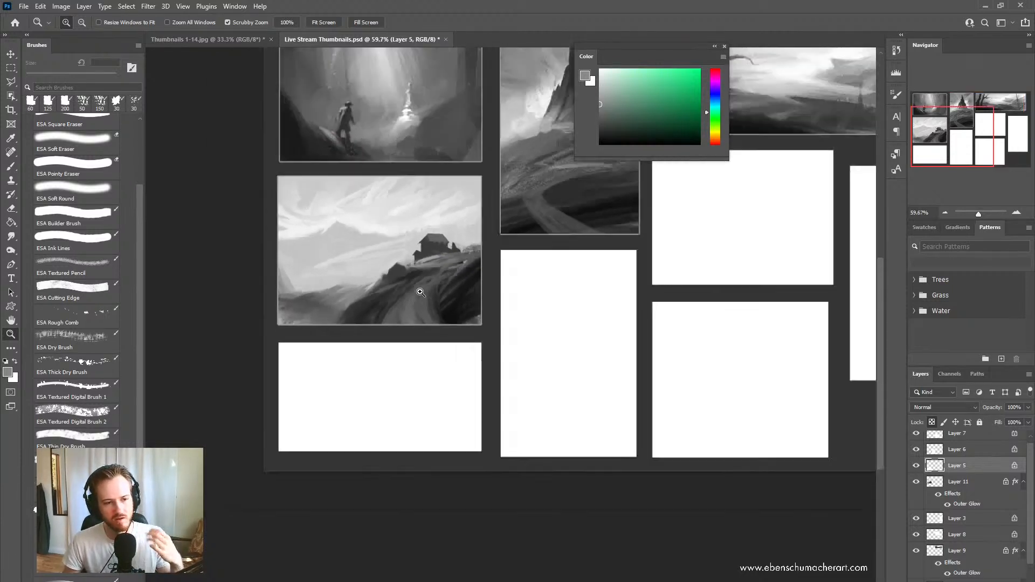
left_click_drag(439, 290, 365, 267)
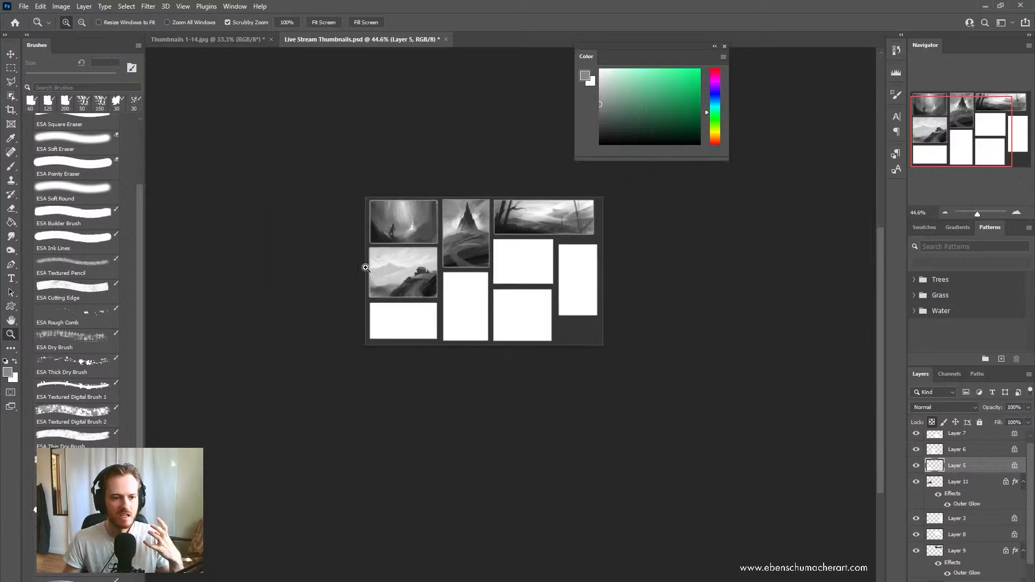
left_click_drag(534, 277, 529, 347)
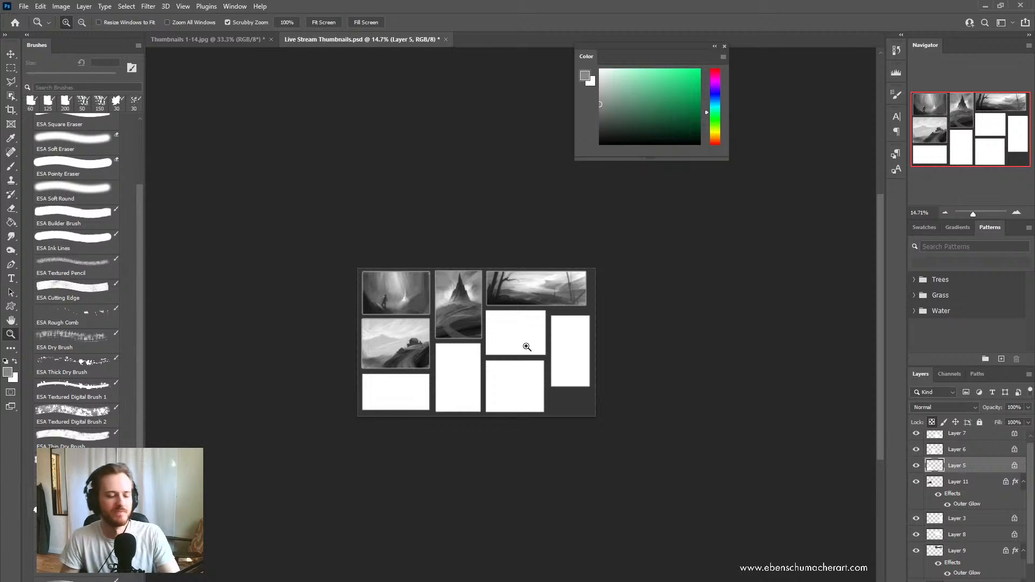
left_click_drag(381, 335, 410, 331)
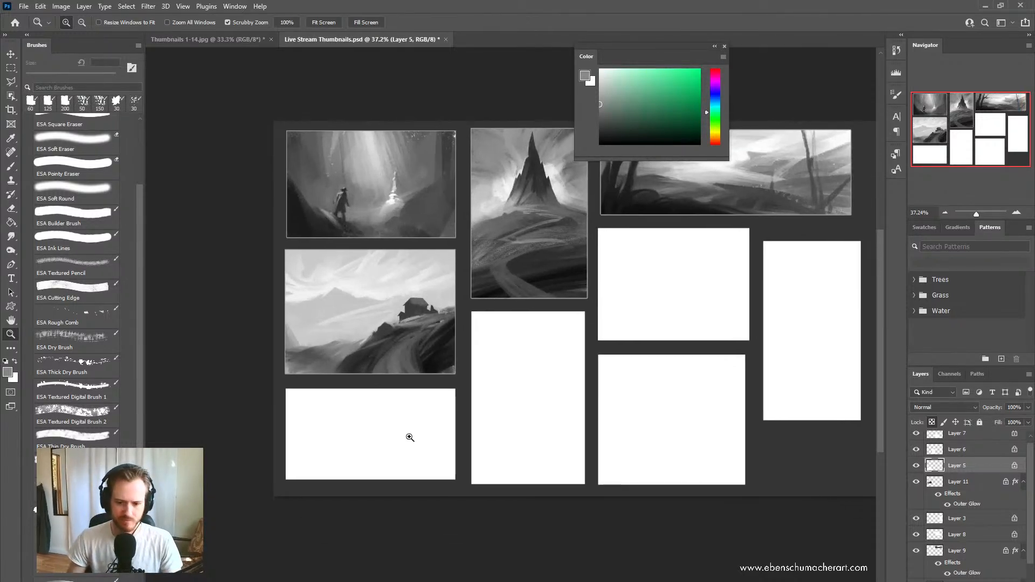
left_click_drag(424, 415, 445, 396)
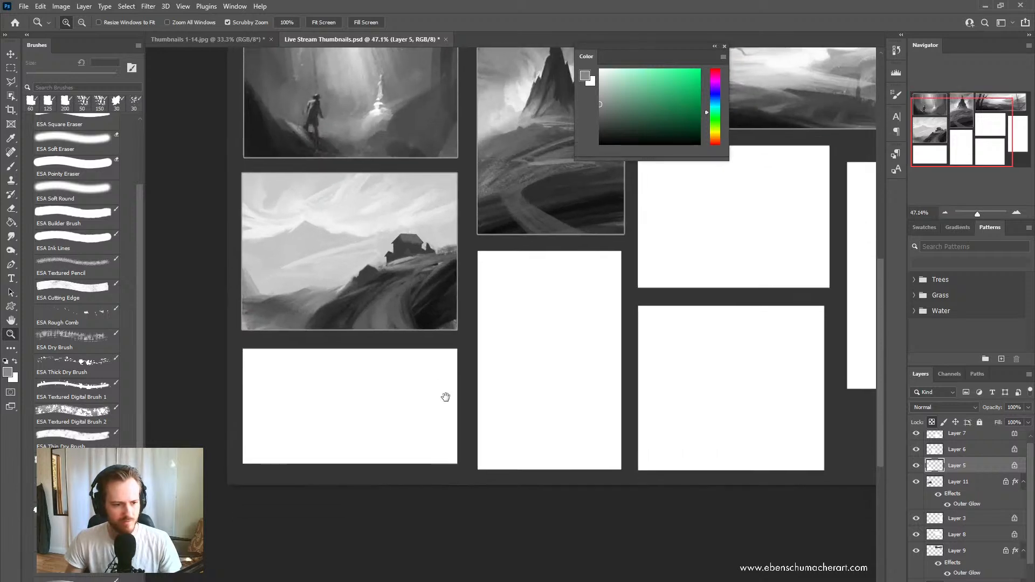
left_click_drag(368, 387, 344, 485)
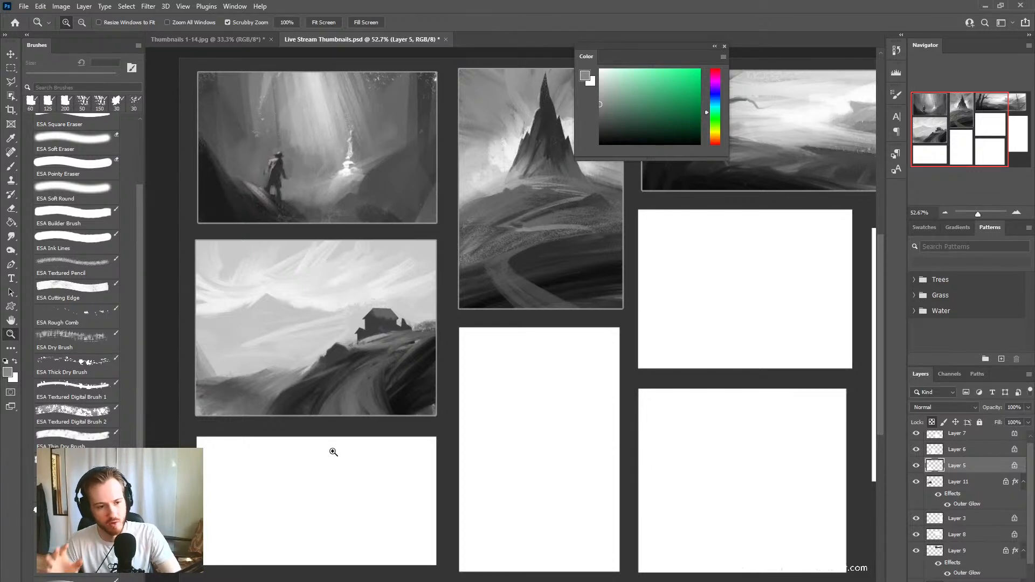
left_click_drag(395, 427, 301, 400)
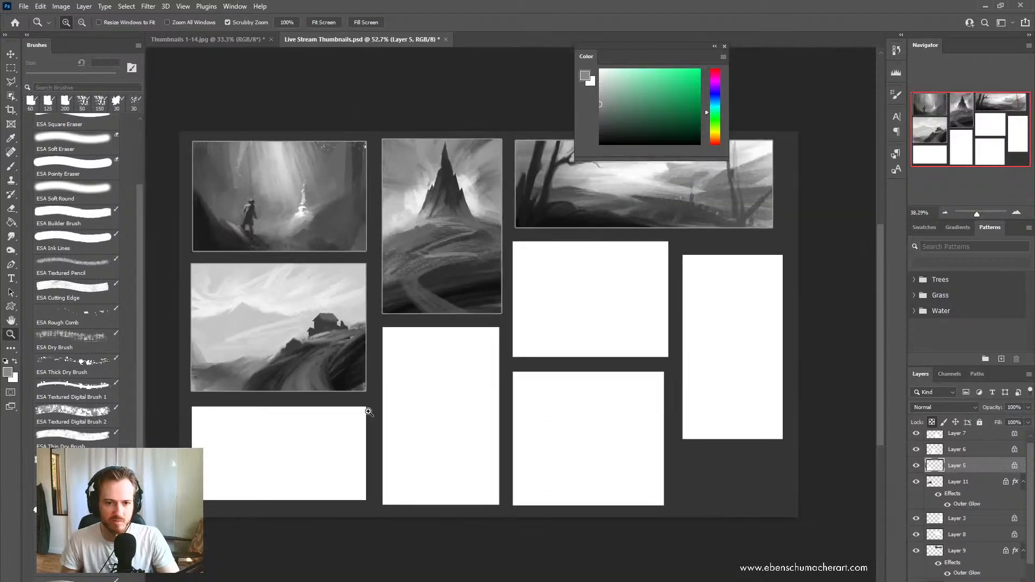
left_click_drag(365, 400, 372, 423)
mouse_move(351, 406)
left_mouse_down()
mouse_move(369, 407)
mouse_move(348, 409)
left_mouse_up()
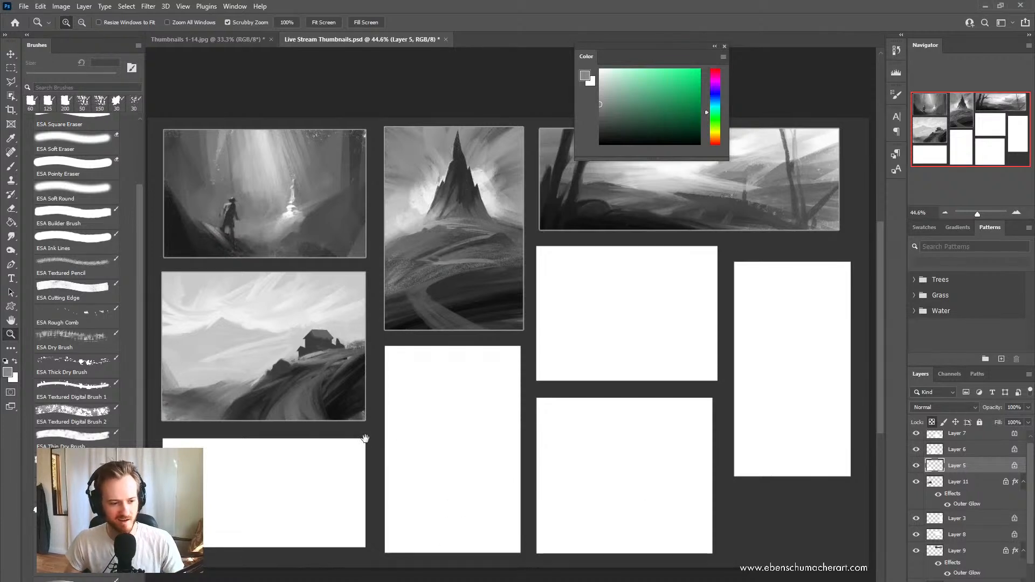
left_click_drag(365, 438, 381, 414)
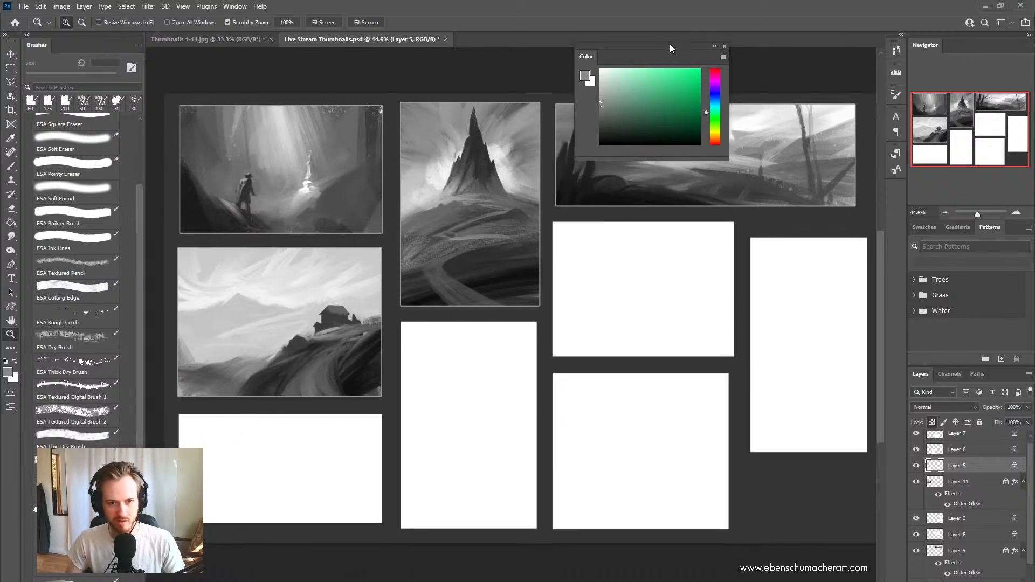
Step: Move the floating color picker away from the center of the thumbnail sheet
left_click_drag(669, 49, 738, 32)
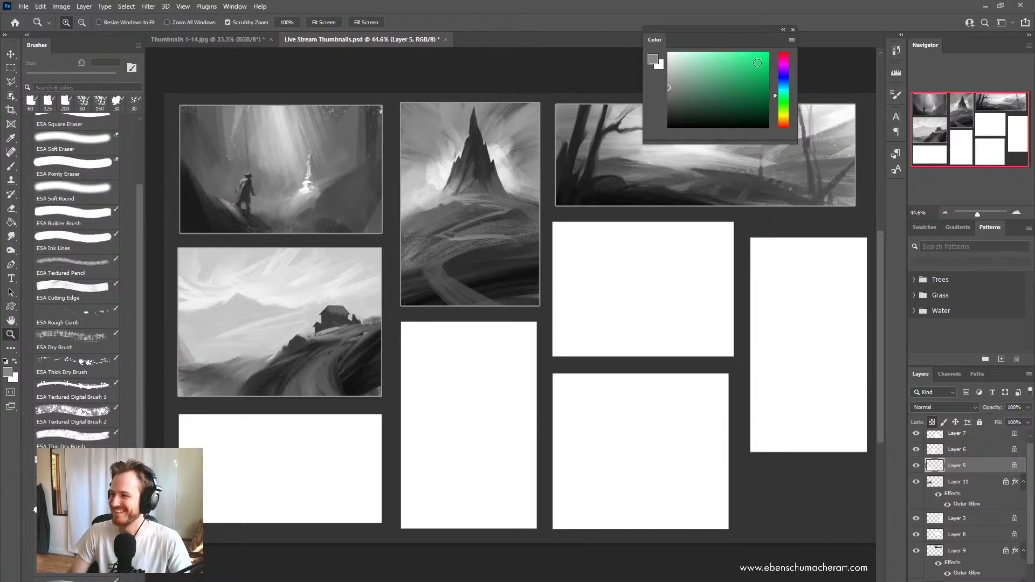
left_click_drag(753, 27, 778, 40)
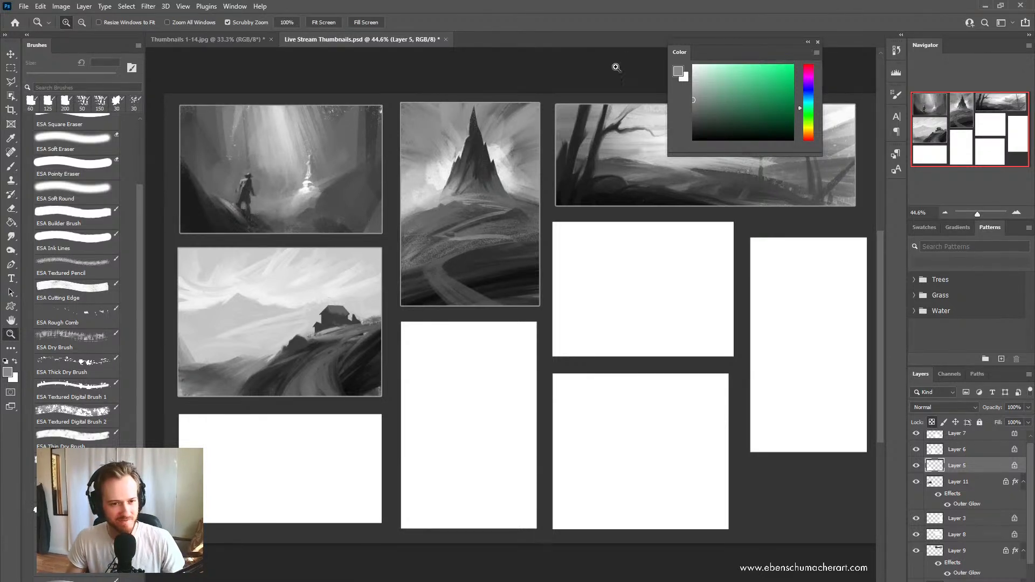
left_click_drag(486, 332, 475, 330)
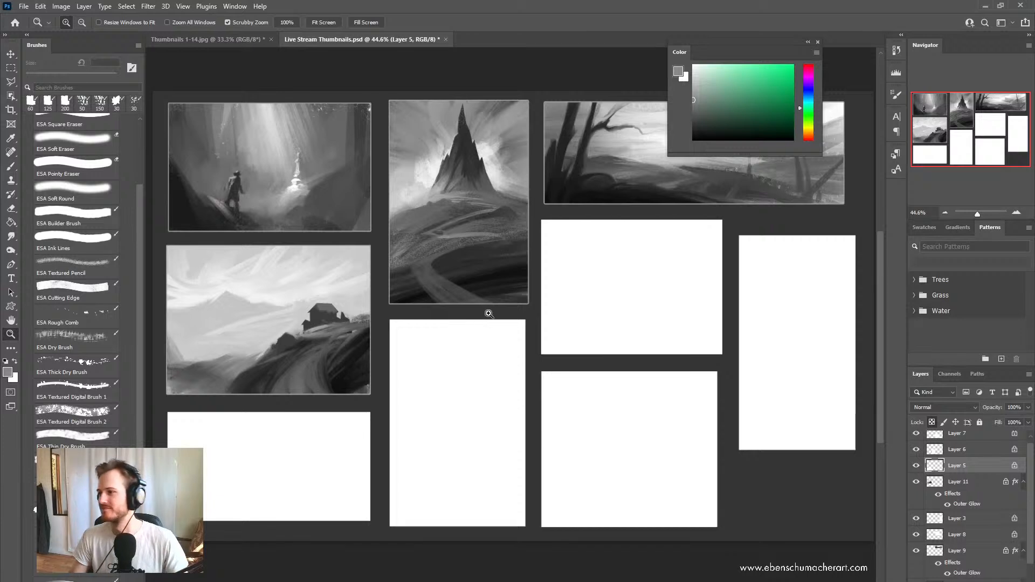
left_click_drag(476, 377, 529, 391)
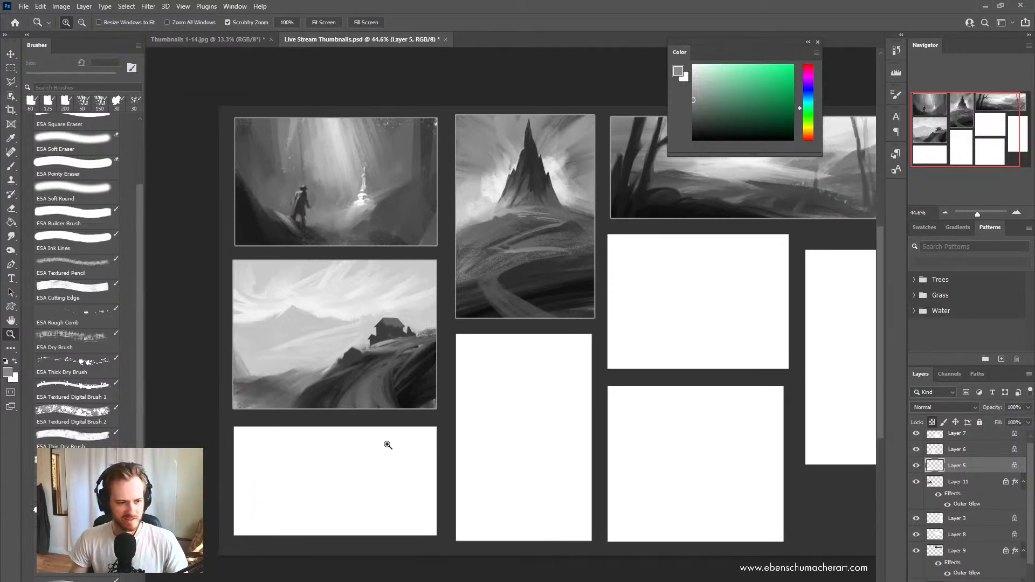
Step: Cover the blank thumbnail below the house landscape with dark gray textured strokes on Layer 5, using a 300 px brush
left_click_drag(359, 478, 427, 387)
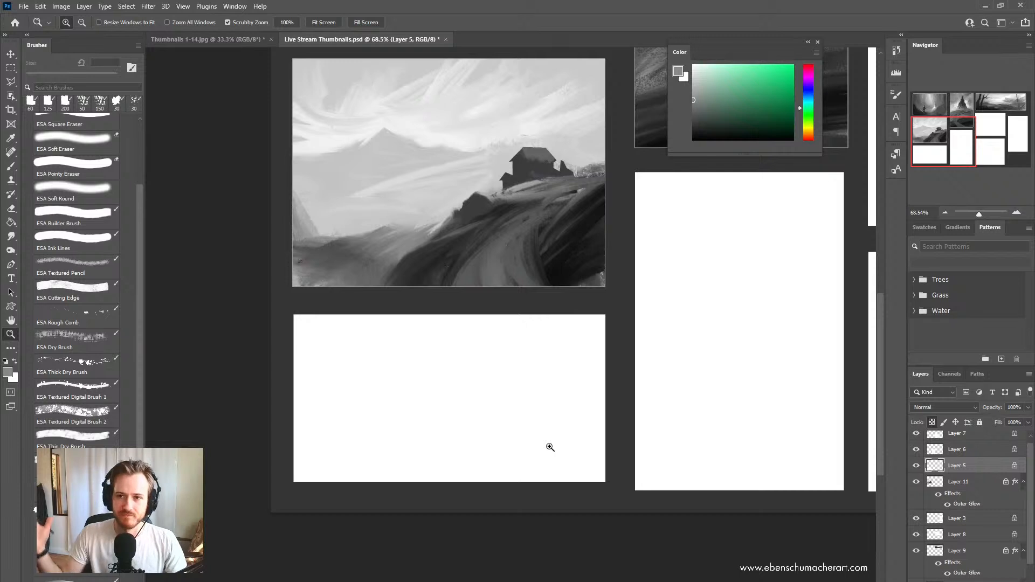
key("b")
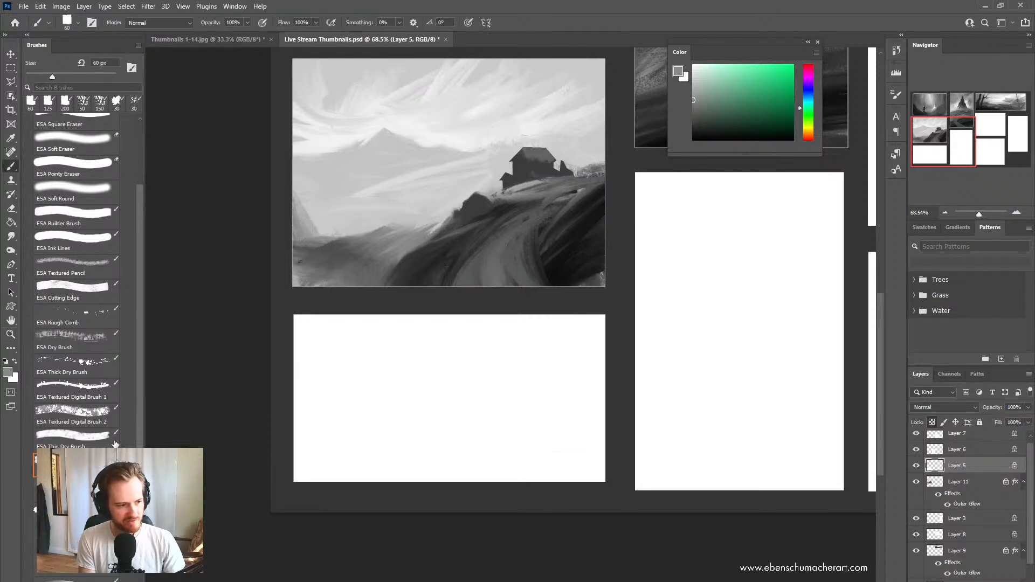
key("bracketright")
key("bracketright")
key("bracketright")
key("bracketright")
key("bracketright")
key("bracketright")
key("bracketright")
key("bracketright")
key("bracketright")
key("bracketright")
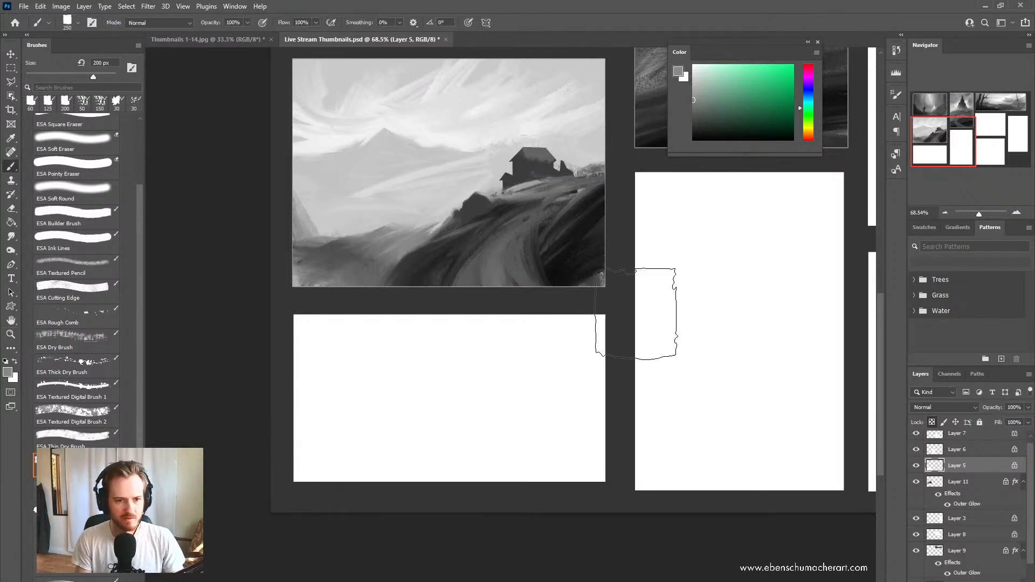
mouse_move(415, 427)
left_mouse_down()
mouse_move(263, 446)
mouse_move(604, 393)
mouse_move(434, 520)
mouse_move(253, 375)
mouse_move(510, 533)
left_mouse_up()
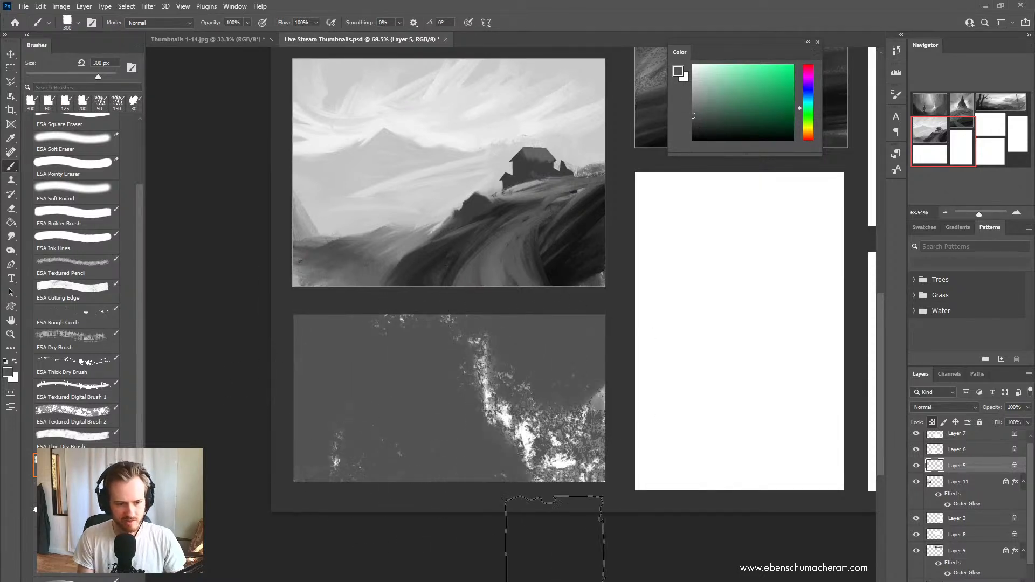
Step: Paint black over most of the gray thumbnail with broad strokes from a further enlarged brush
left_click(693, 140)
mouse_move(509, 413)
left_mouse_down()
mouse_move(444, 365)
mouse_move(354, 328)
mouse_move(316, 376)
left_mouse_up()
key("bracketright")
key("bracketright")
key("bracketright")
key("bracketright")
key("bracketright")
key("bracketright")
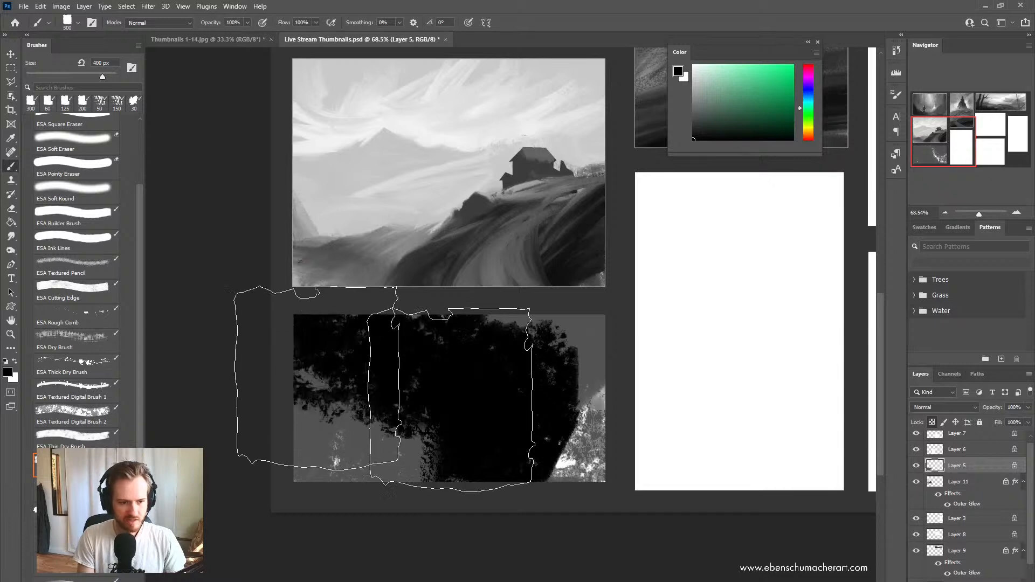
mouse_move(435, 424)
left_mouse_down()
mouse_move(518, 413)
mouse_move(285, 447)
left_mouse_up()
key("bracketleft")
key("bracketleft")
key("bracketleft")
key("bracketleft")
key("bracketleft")
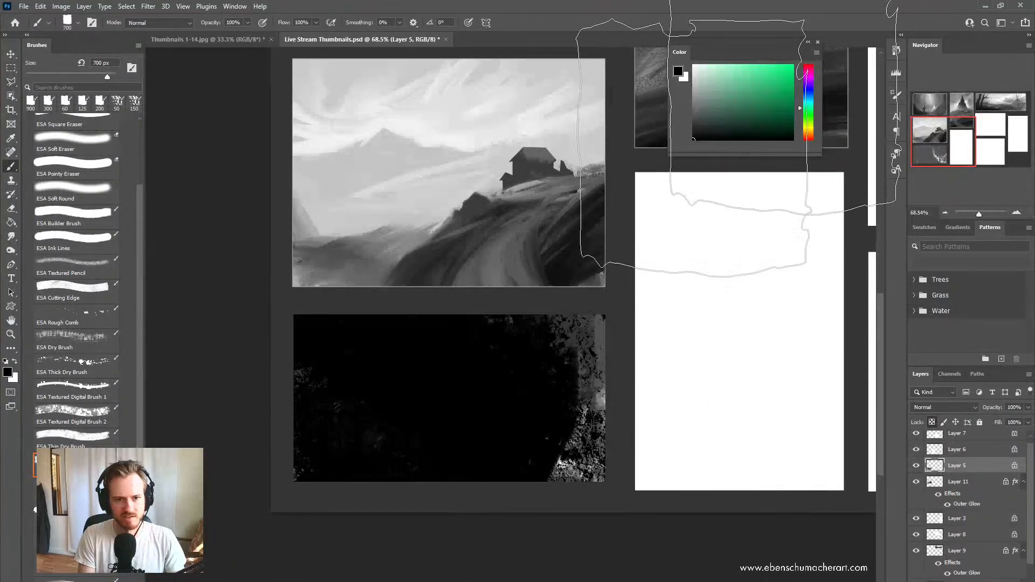
Step: Cover the black thumbnail with overlapping light, medium and dark gray textured strokes, using a 600 px brush for the later passes
left_click(693, 79)
key("bracketright")
key("bracketright")
mouse_move(566, 377)
left_mouse_down()
mouse_move(474, 370)
mouse_move(369, 448)
mouse_move(390, 469)
mouse_move(507, 496)
mouse_move(431, 356)
mouse_move(519, 407)
mouse_move(536, 453)
mouse_move(494, 485)
mouse_move(338, 462)
mouse_move(283, 334)
left_mouse_up()
left_click(705, 90)
left_click(694, 106)
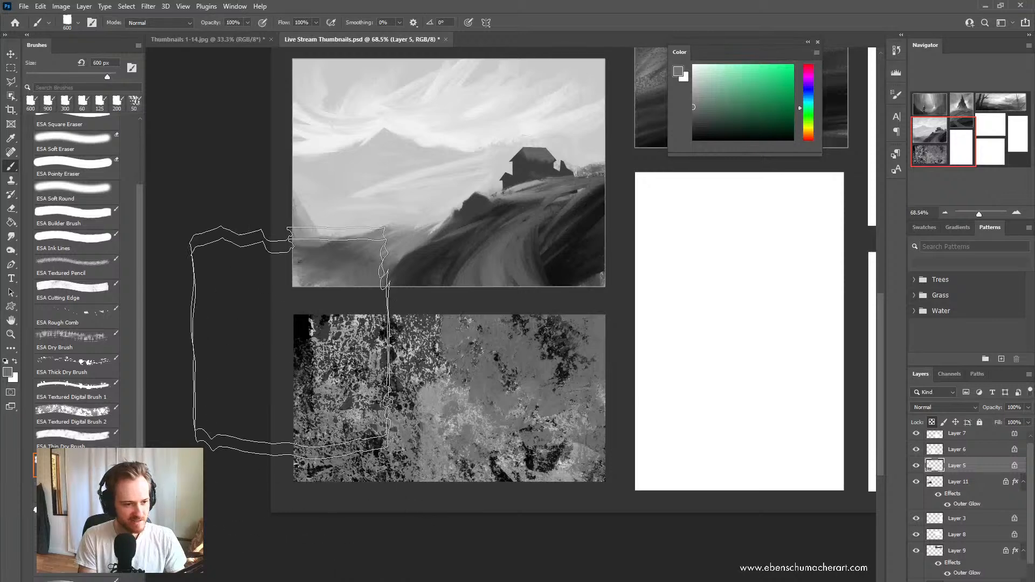
left_click(709, 121)
left_click(693, 128)
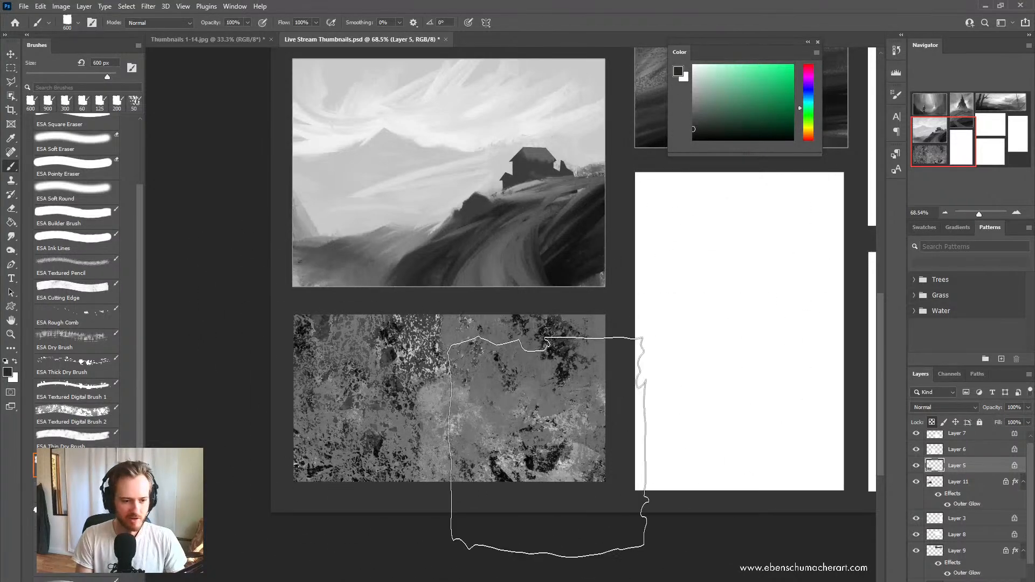
mouse_move(547, 418)
left_mouse_down()
mouse_move(462, 462)
mouse_move(415, 462)
mouse_move(519, 503)
left_mouse_up()
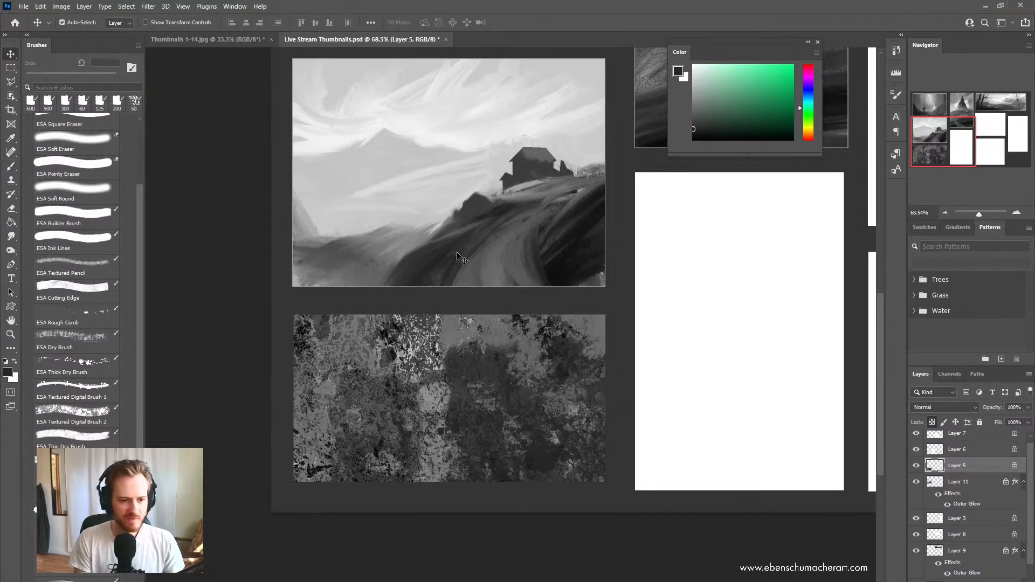
Step: Blend diagonal strokes across the center and left of the textured thumbnail with a 50 px Mixer Brush
key("shift+b")
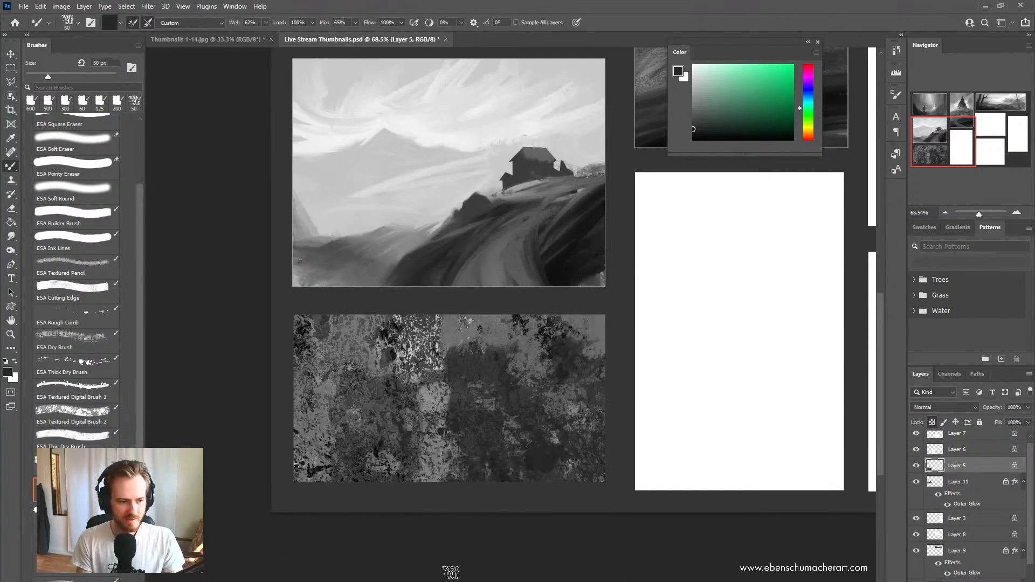
left_click_drag(428, 437, 469, 416)
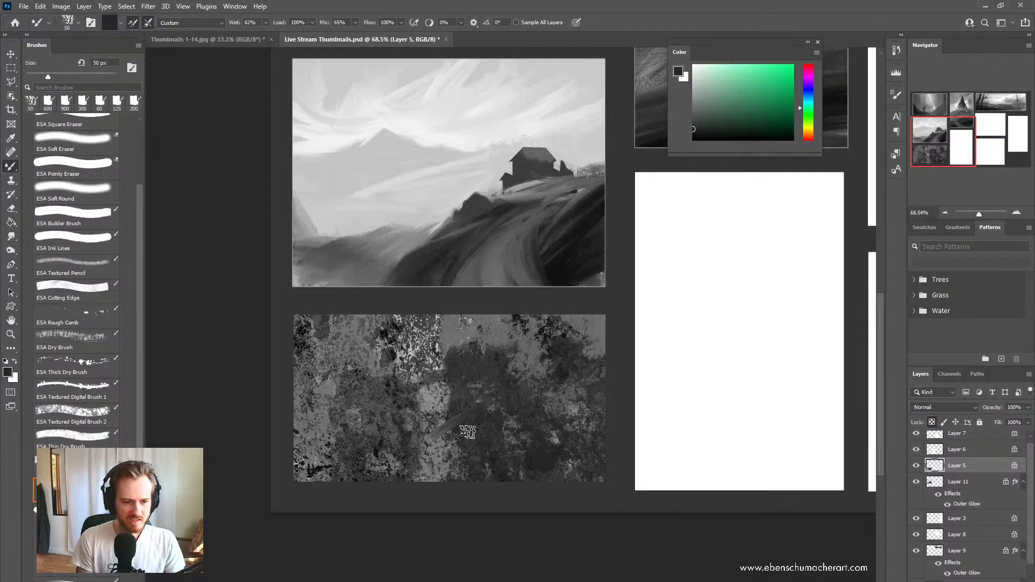
left_click_drag(536, 347, 384, 447)
left_click_drag(475, 394, 433, 428)
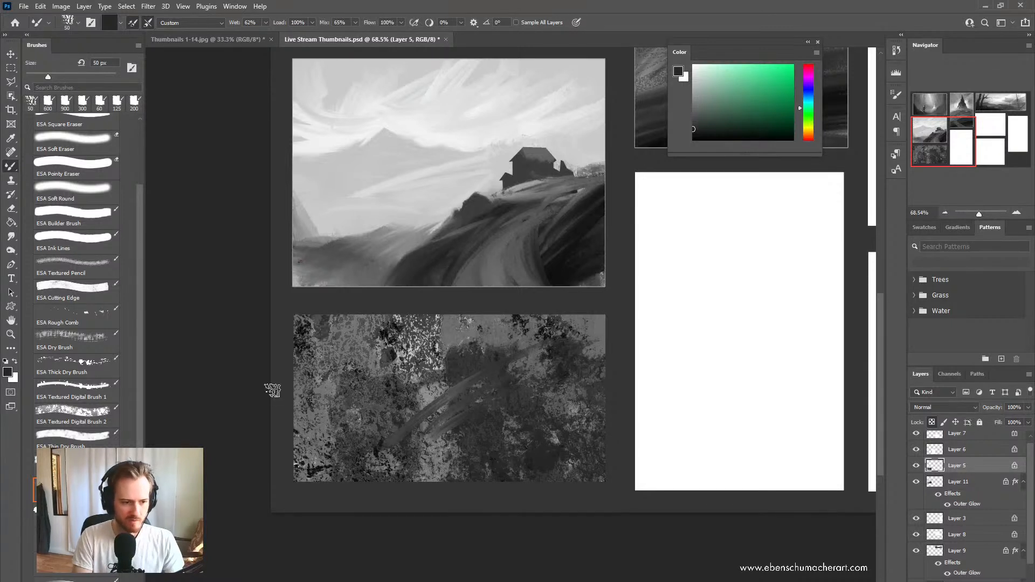
left_click_drag(273, 388, 402, 442)
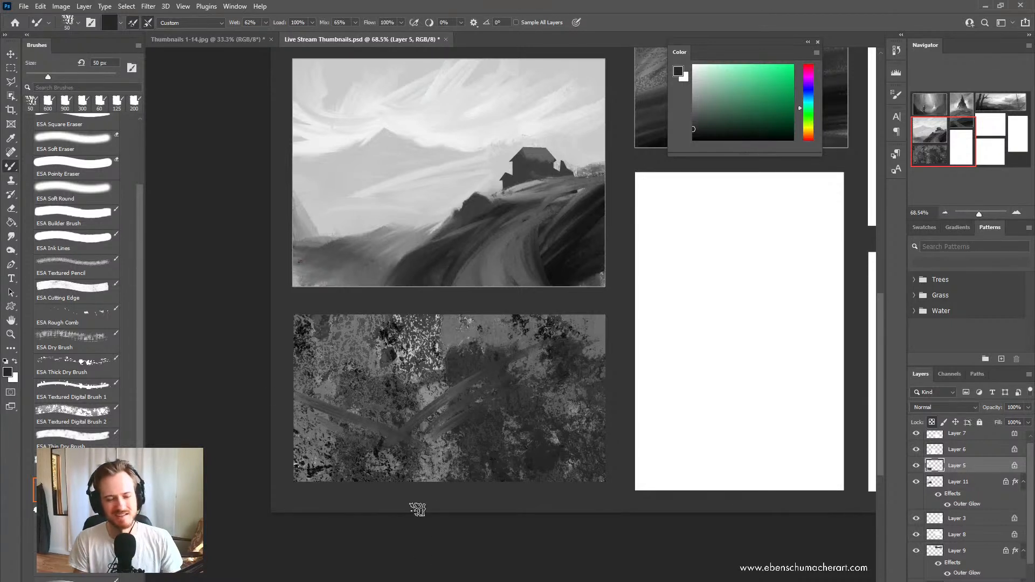
Step: Sample a dark gray from the textured thumbnail and paint vertical trunk strokes right of its center at 50 px
left_click(693, 98)
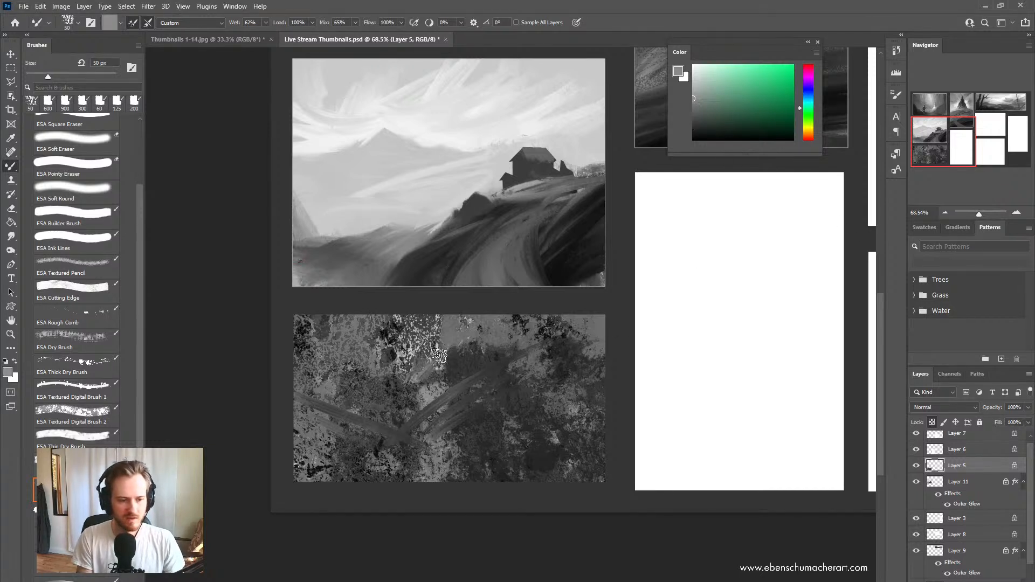
left_click(694, 84)
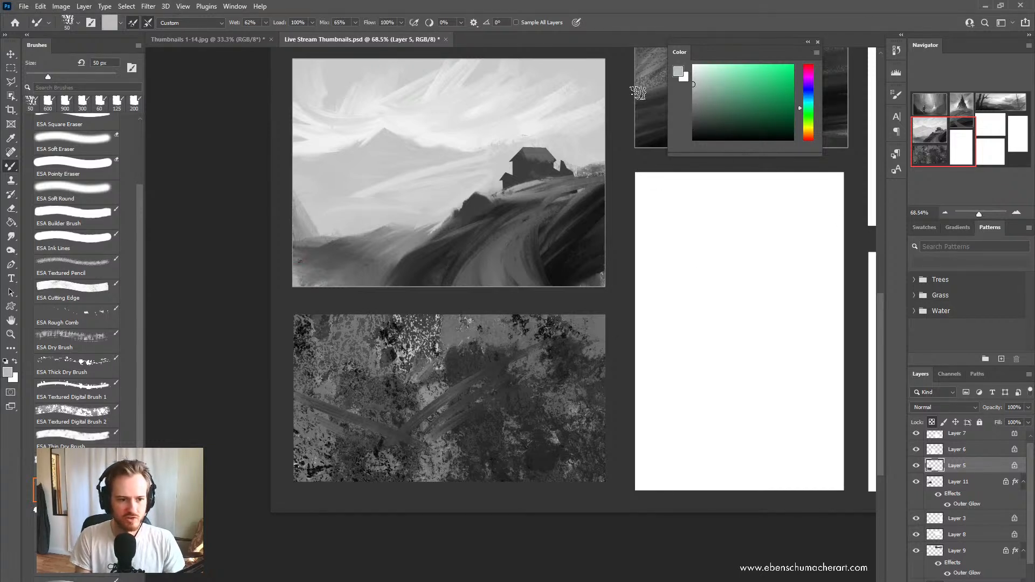
left_click(481, 427, "alt")
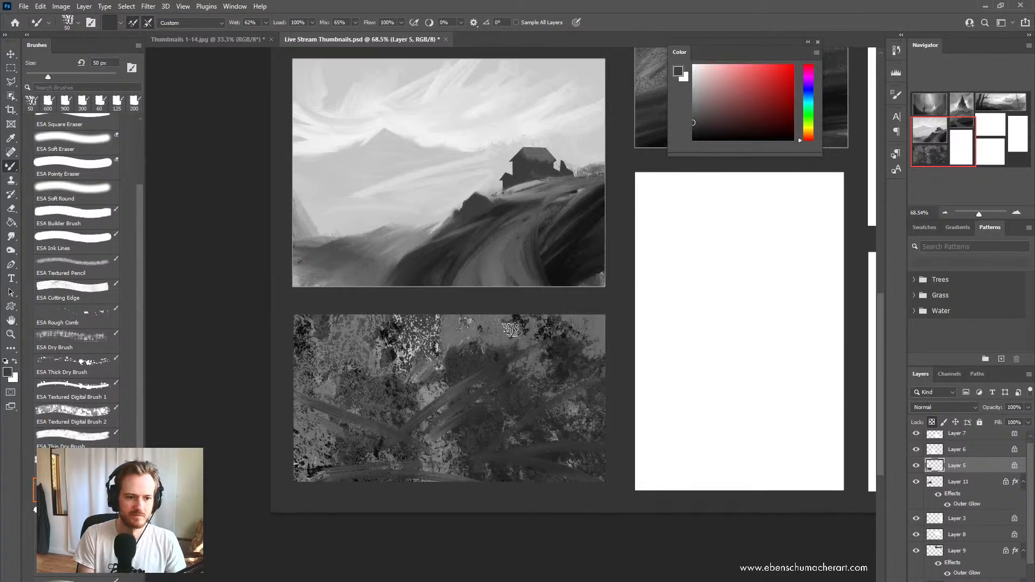
left_click_drag(510, 328, 500, 392)
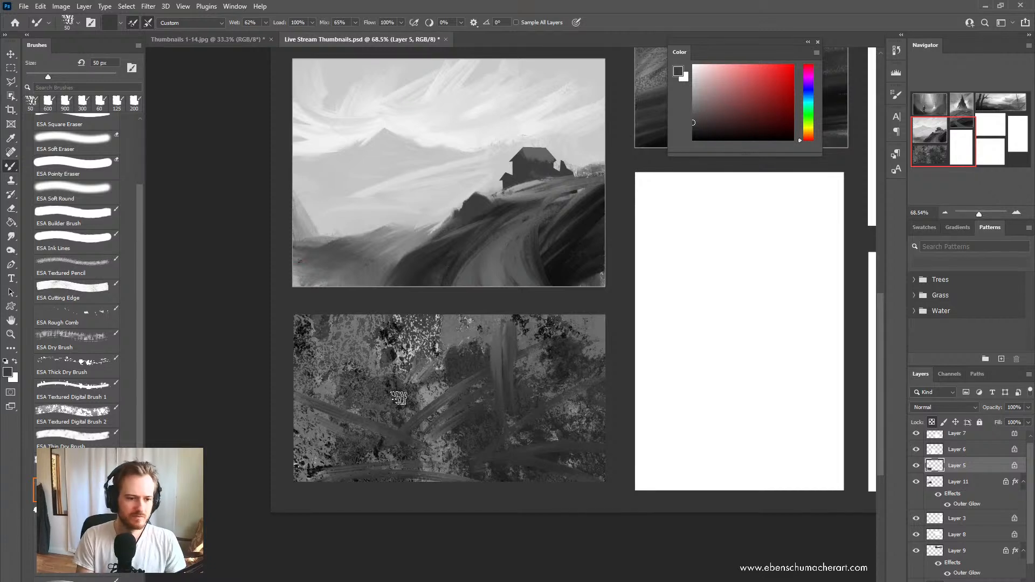
mouse_move(464, 332)
left_mouse_down()
mouse_move(469, 454)
mouse_move(457, 410)
left_mouse_up()
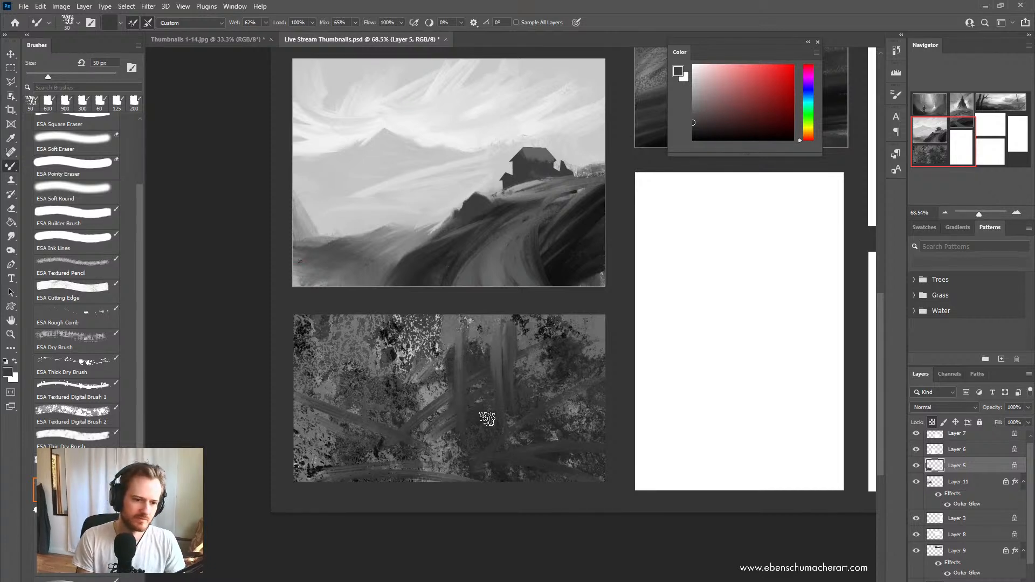
mouse_move(448, 323)
left_mouse_down()
mouse_move(450, 424)
mouse_move(474, 423)
left_mouse_up()
Step: Paint a darker gray central trunk with the Mixer Brush enlarged to 70 px, undoing the extra stroke over it
left_click(692, 125)
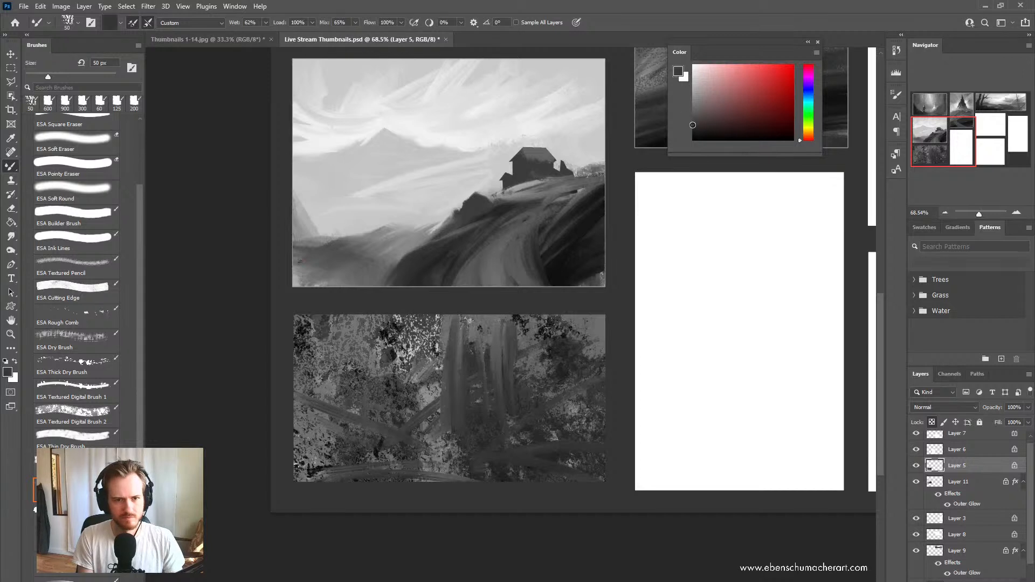
left_click_drag(693, 125, 693, 128)
key("bracketright")
key("bracketright")
left_click_drag(456, 323, 461, 440)
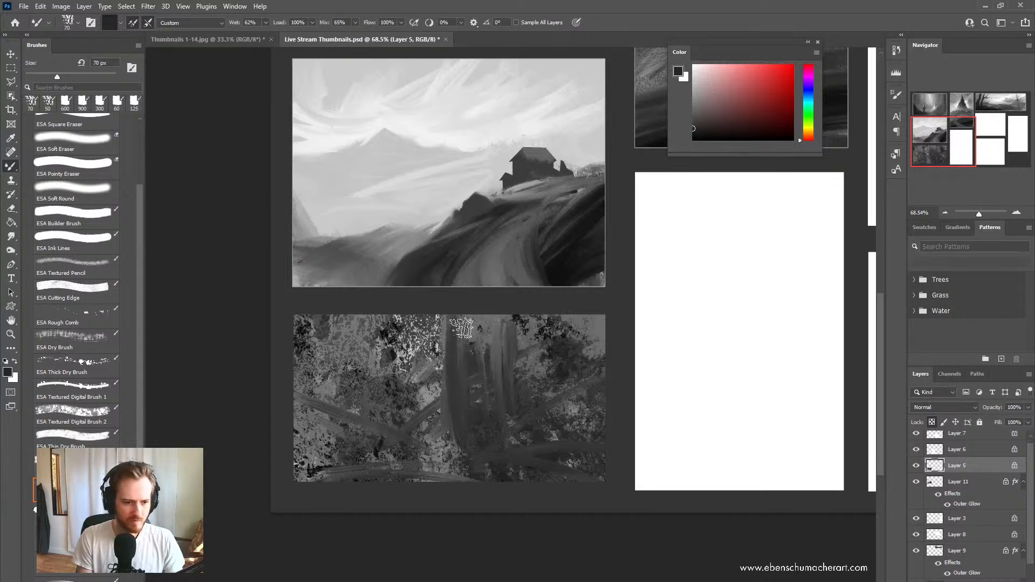
mouse_move(461, 328)
left_mouse_down()
mouse_move(450, 422)
mouse_move(444, 317)
left_mouse_up()
key("ctrl+z")
Step: Paint a row of slightly leaning gray trunks across the thumbnail's left half and one leaning trunk on its right, at 70 px
left_click_drag(368, 435, 384, 315)
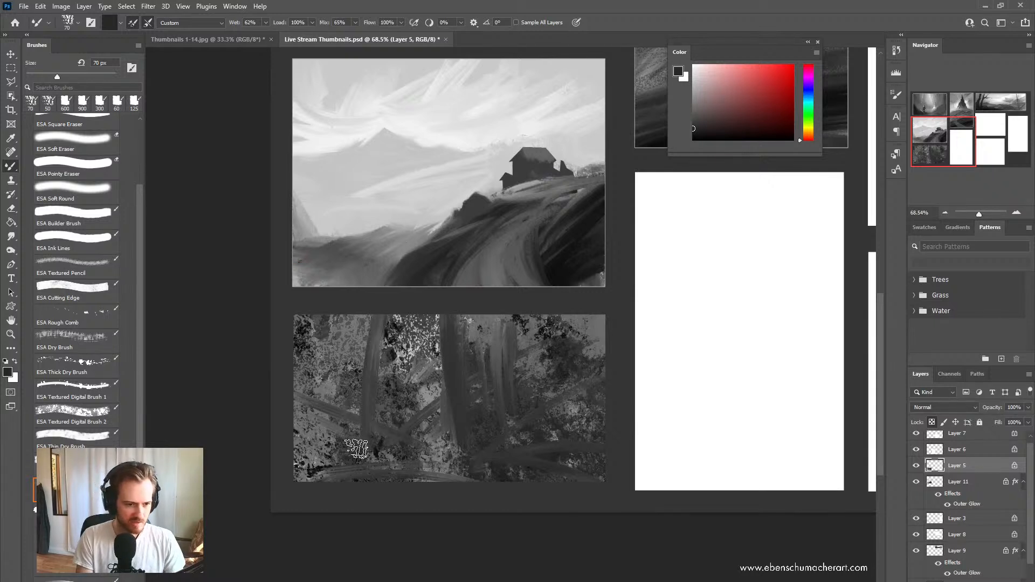
key("ctrl+z")
mouse_move(359, 437)
left_mouse_down()
mouse_move(368, 317)
mouse_move(377, 315)
left_mouse_up()
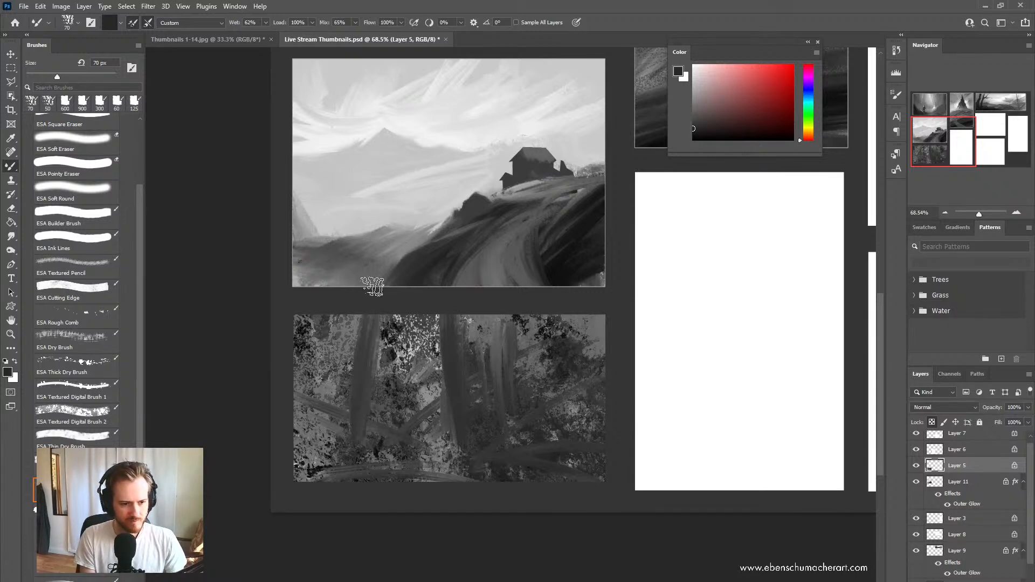
left_click_drag(344, 426, 365, 289)
left_click_drag(310, 443, 343, 319)
left_click_drag(291, 465, 315, 316)
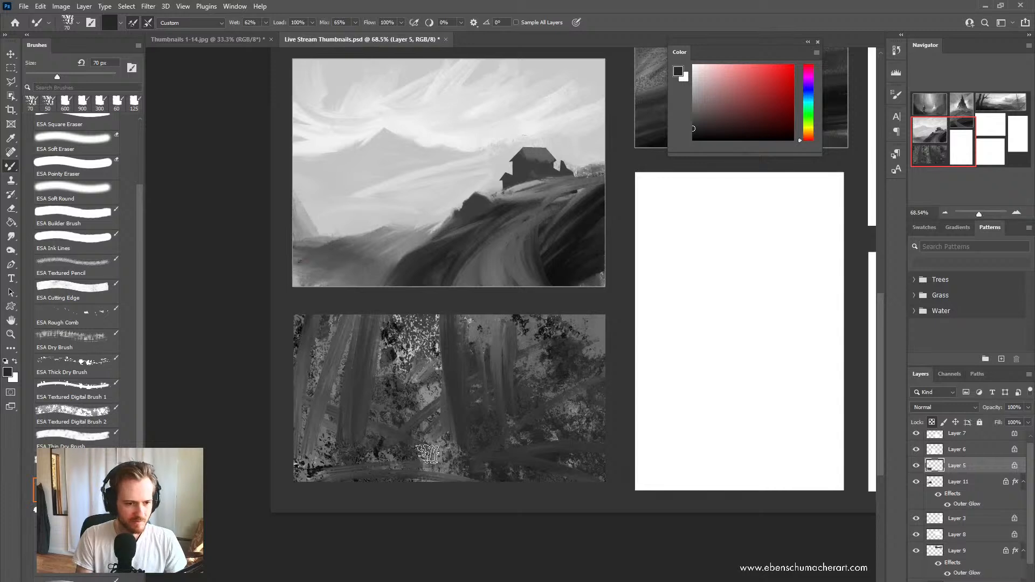
left_click_drag(506, 319, 572, 494)
Step: Darken the central trunk and a left-hand trunk with black strokes, undoing the stray stroke beside the center
left_click(693, 139)
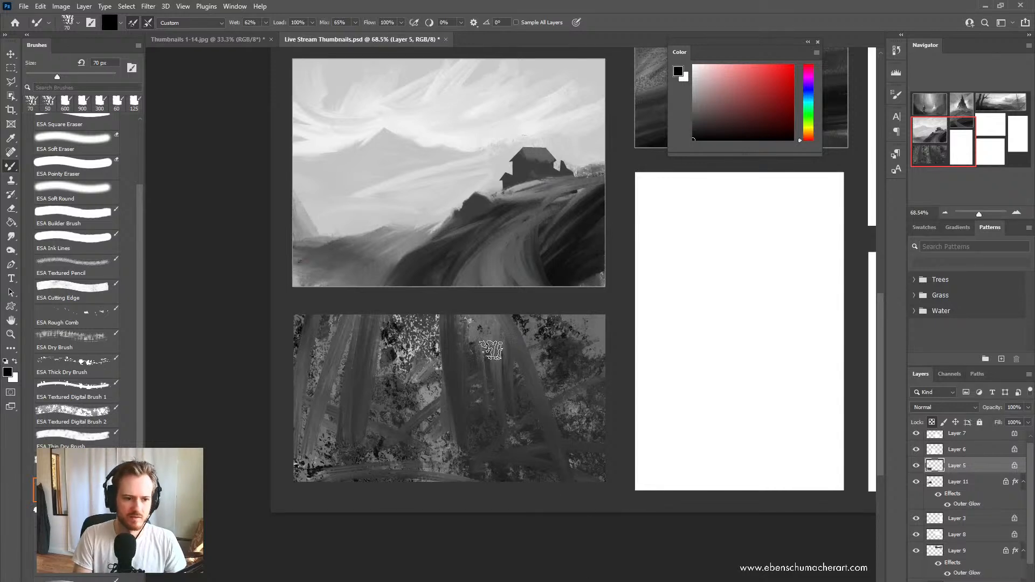
mouse_move(463, 440)
left_mouse_down()
mouse_move(463, 318)
mouse_move(435, 317)
left_mouse_up()
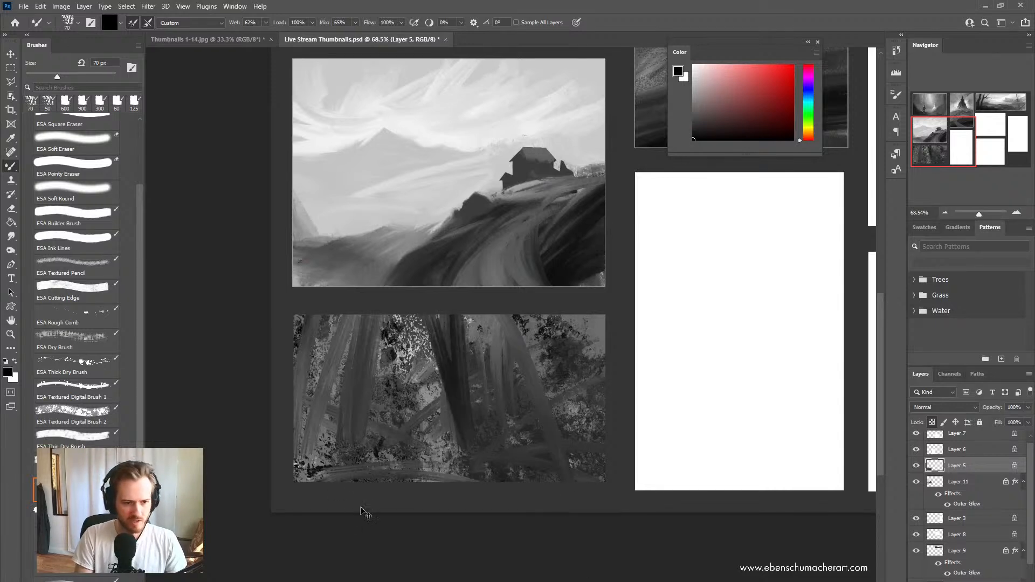
left_click_drag(367, 417, 358, 316)
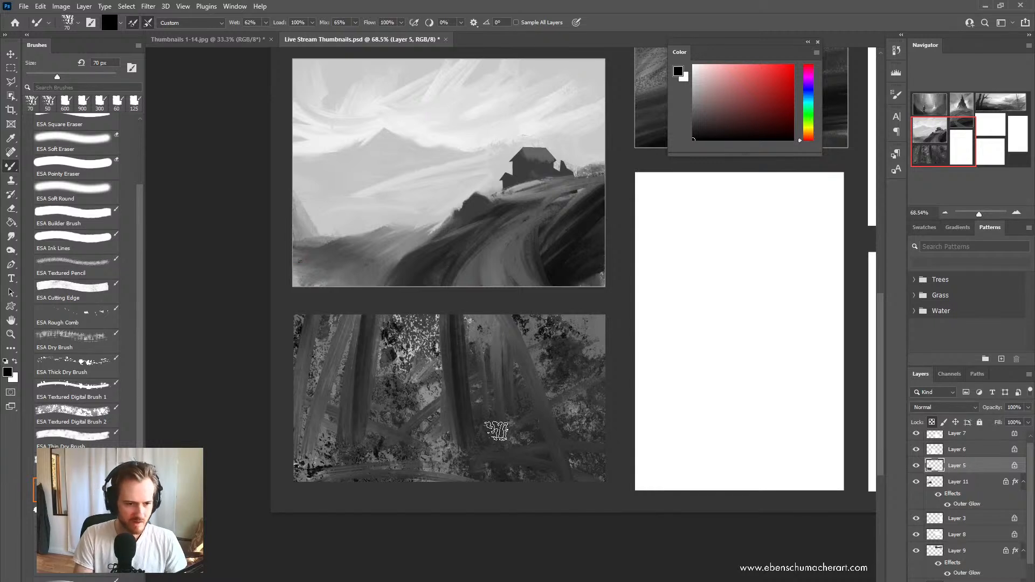
left_click_drag(488, 429, 470, 321)
key("ctrl+z")
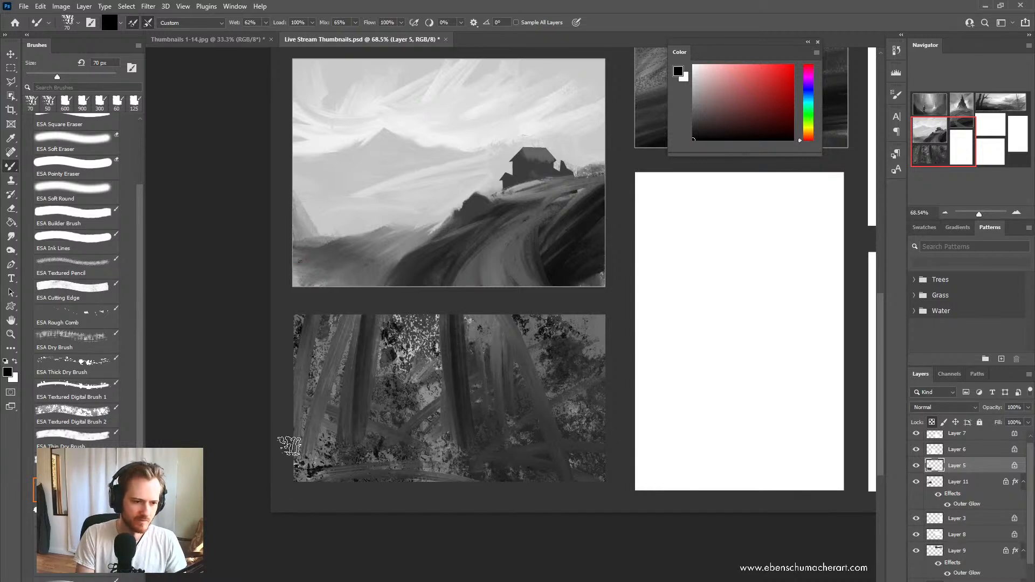
Step: Build up a thick black leaning trunk on the thumbnail's right at up to 90 px, and add a thinner trunk beside it at 80 px
left_click_drag(558, 466, 500, 308)
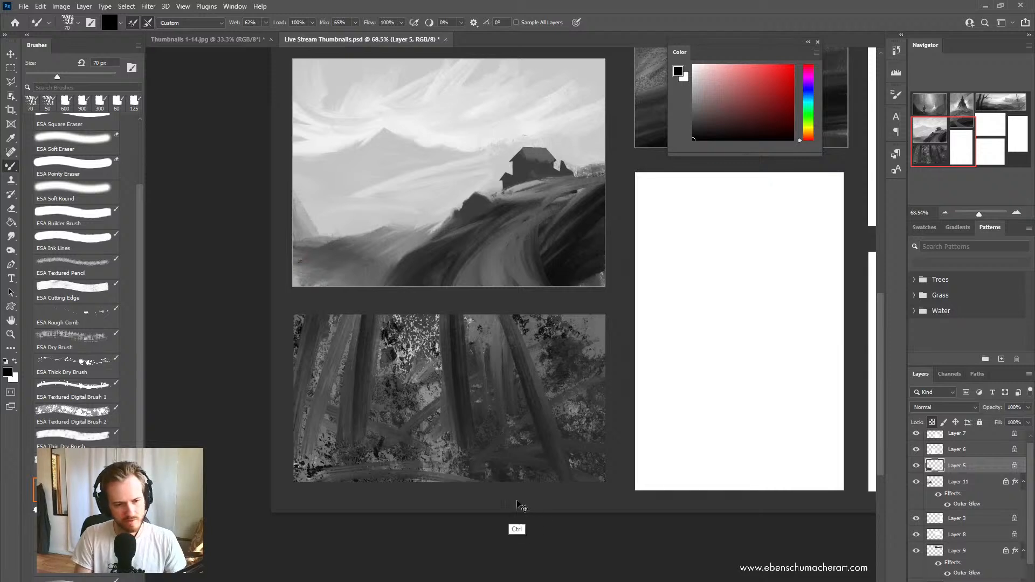
key("ctrl+z")
left_click_drag(546, 464, 510, 248)
key("ctrl+z")
mouse_move(567, 499)
left_mouse_down()
mouse_move(500, 280)
mouse_move(564, 363)
mouse_move(531, 308)
left_mouse_up()
key("bracketright")
key("bracketright")
left_click_drag(581, 486, 499, 223)
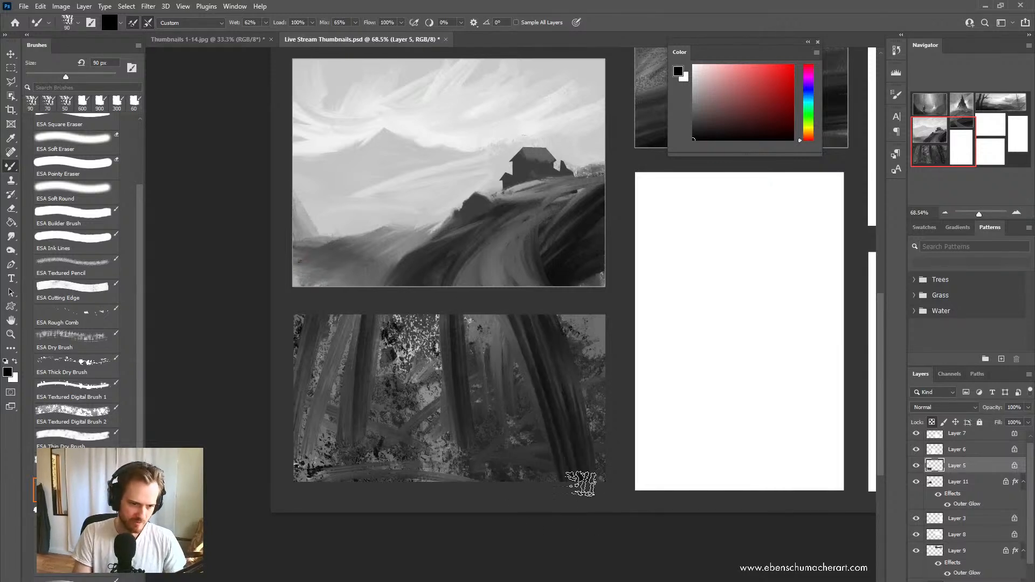
key("bracketleft")
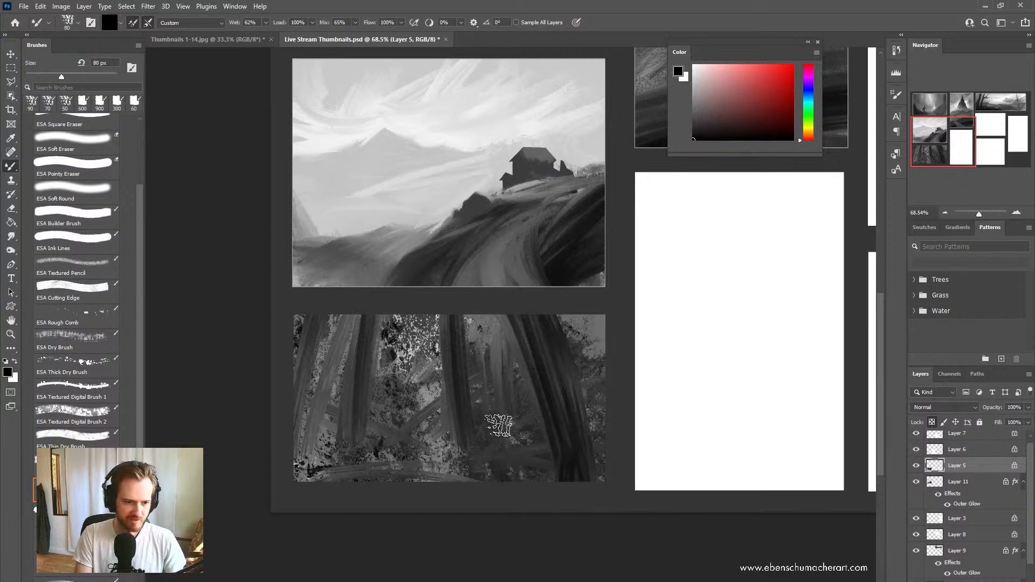
left_click_drag(514, 470, 506, 350)
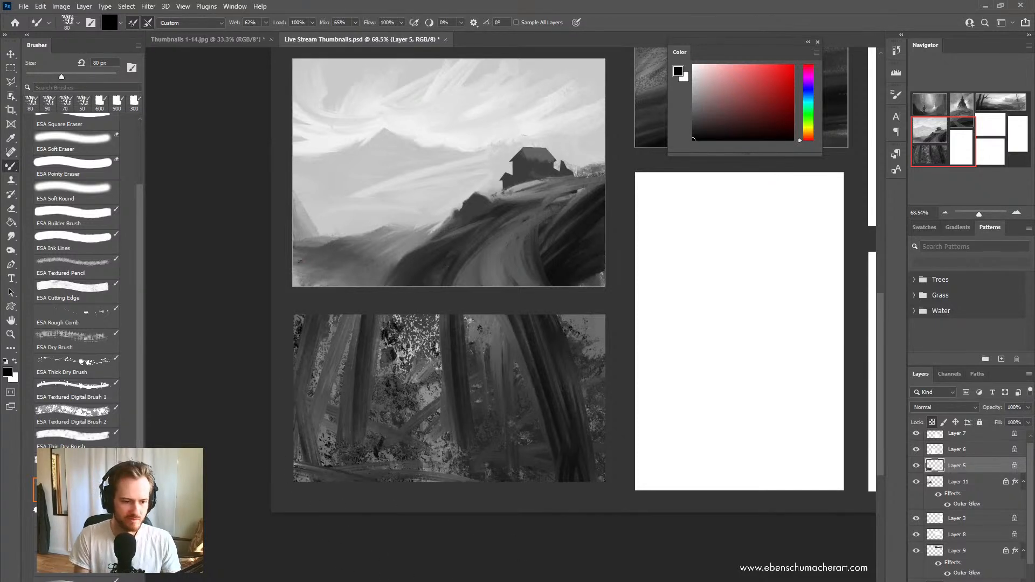
Step: Paint the forest floor along the thumbnail's lower edge with sampled dark and medium grays at 80 px
left_click(567, 429, "alt")
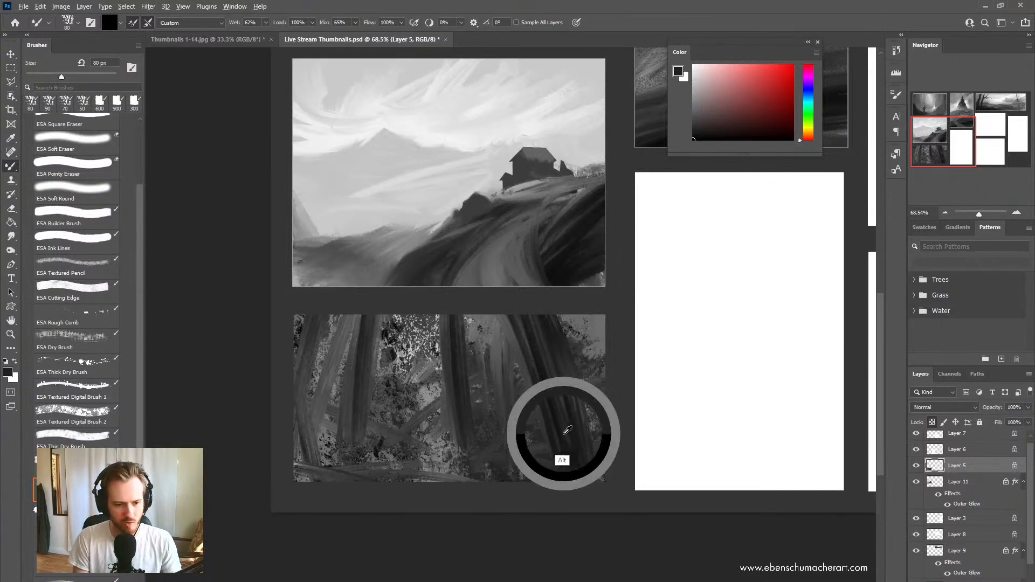
left_click_drag(523, 461, 417, 480)
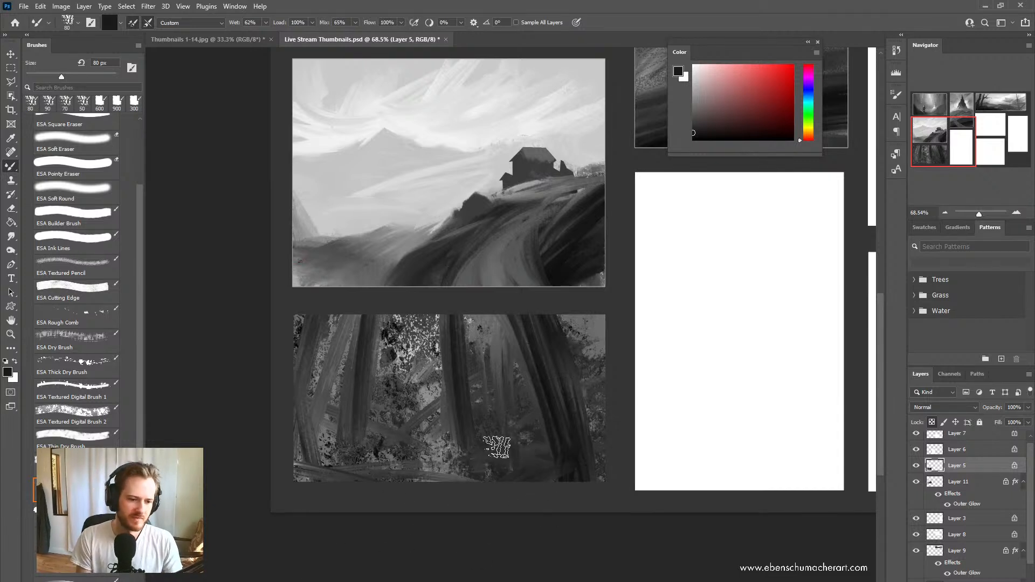
key("alt")
left_click(448, 474, "alt")
left_click_drag(433, 473, 526, 479)
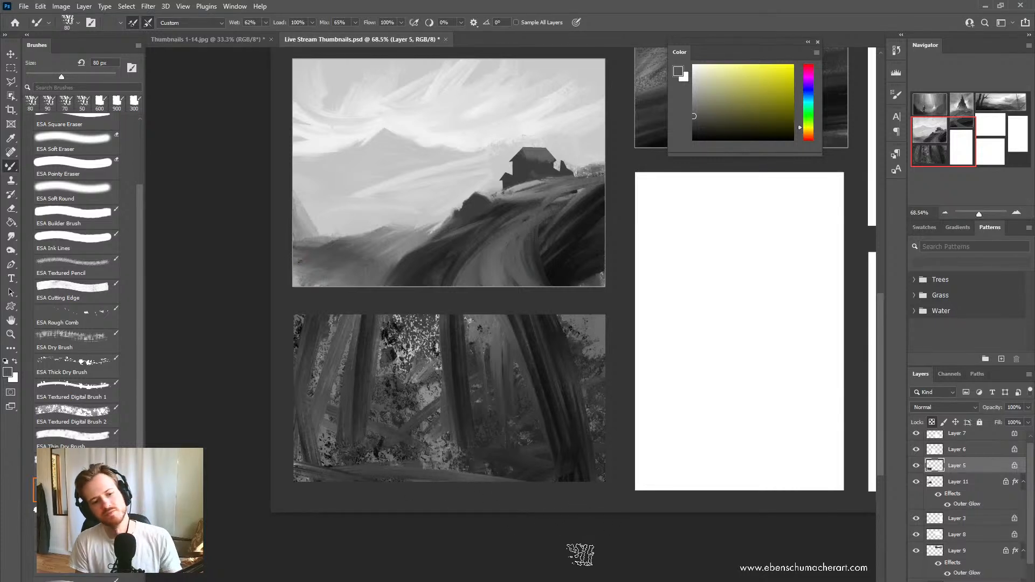
Step: Widen and darken the large right-hand trunk and its base with near-black strokes at 80 px
left_click(569, 452, "alt")
left_click(570, 451, "alt")
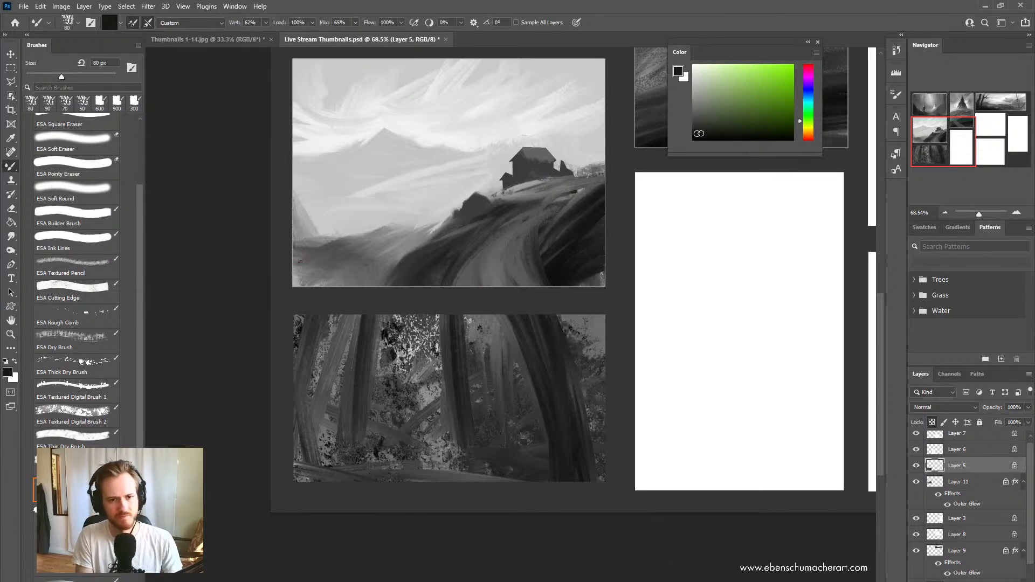
left_click_drag(697, 133, 673, 136)
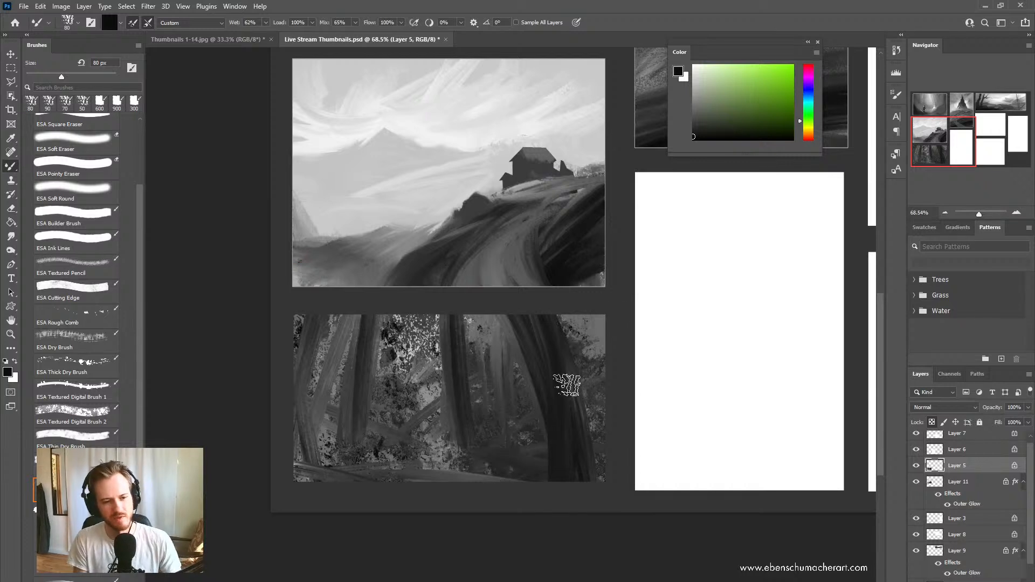
left_click_drag(569, 371, 621, 463)
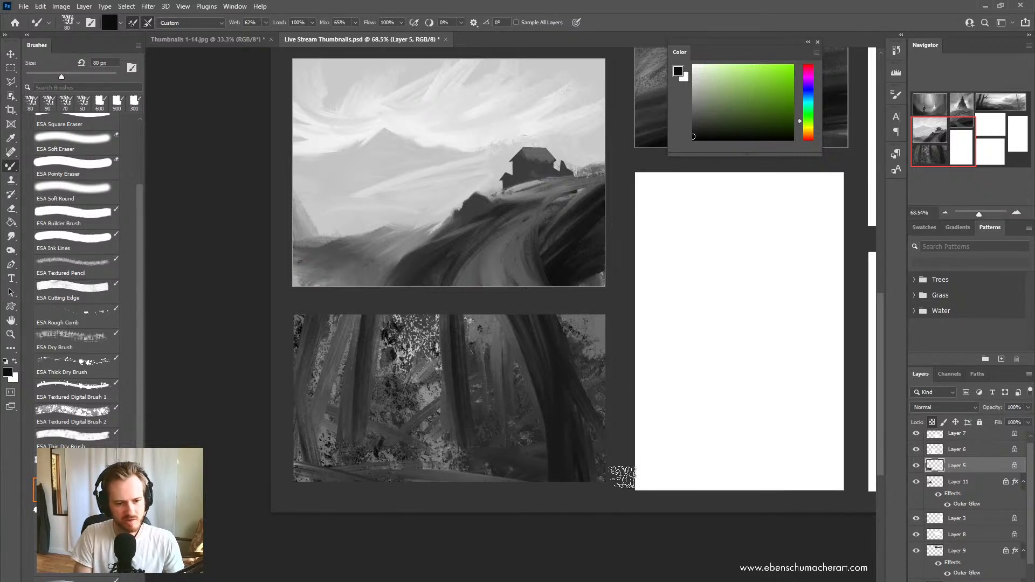
left_click_drag(556, 319, 625, 464)
mouse_move(569, 351)
left_mouse_down()
mouse_move(624, 487)
mouse_move(597, 457)
mouse_move(611, 518)
left_mouse_up()
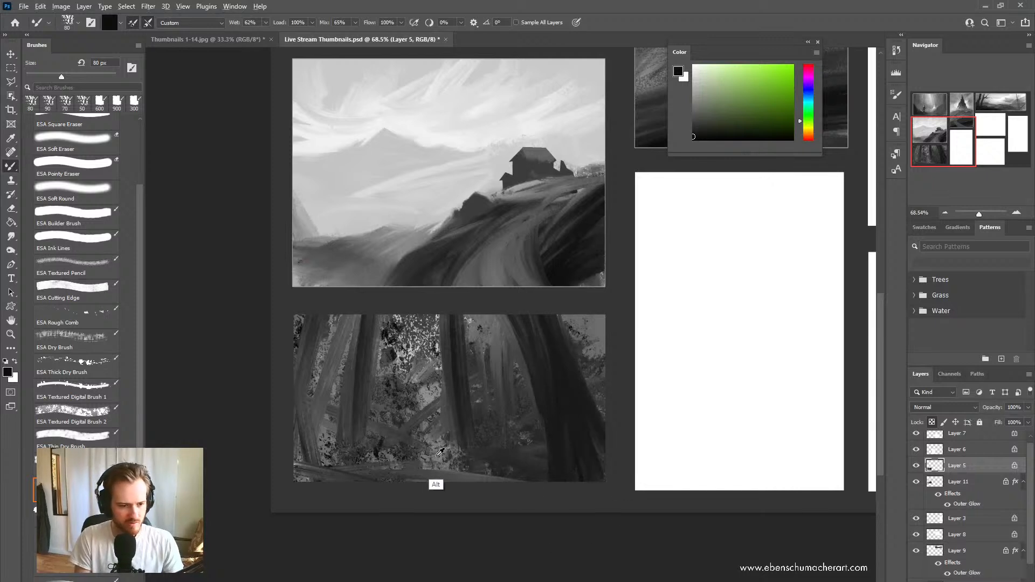
Step: Brush a sampled lighter gray along the forest floor between the trunks with the brush reduced to 40 px
left_click(421, 455, "alt")
key("bracketleft")
key("bracketleft")
key("bracketleft")
key("bracketleft")
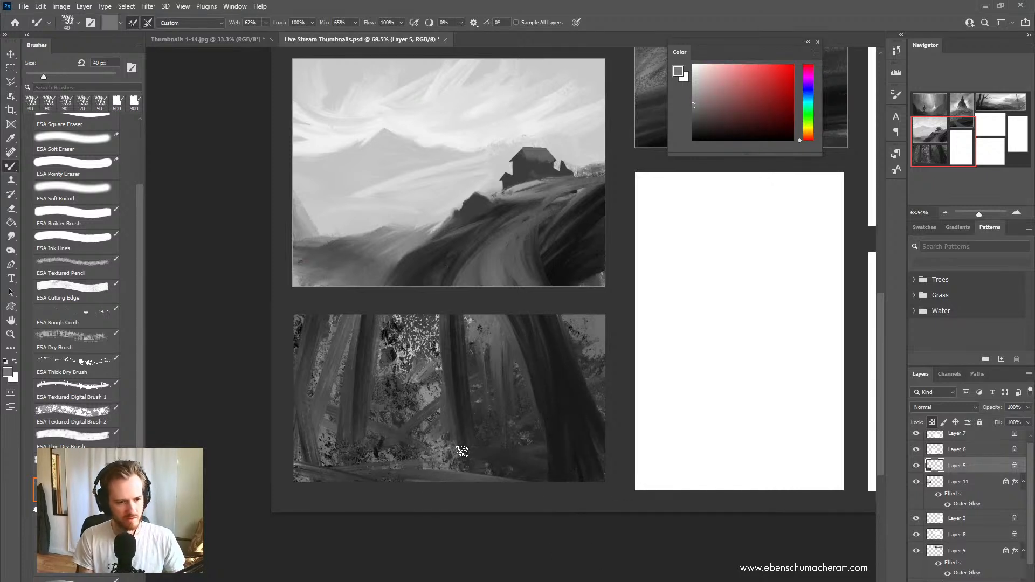
left_click_drag(453, 457, 357, 475)
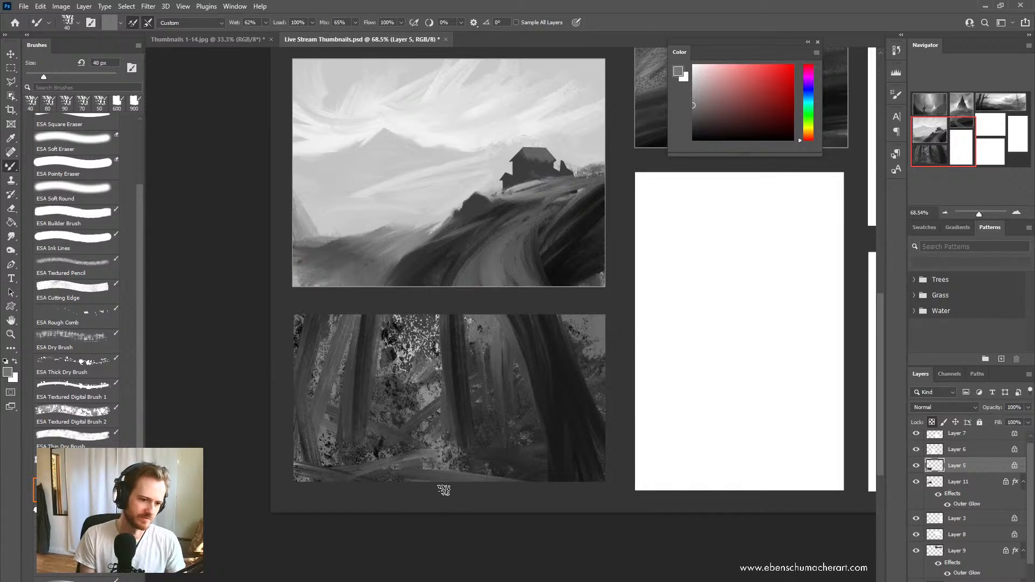
Step: Outline a zigzag path winding from the bright clearing down across the forest floor with the Polygonal Lasso tool
key("l")
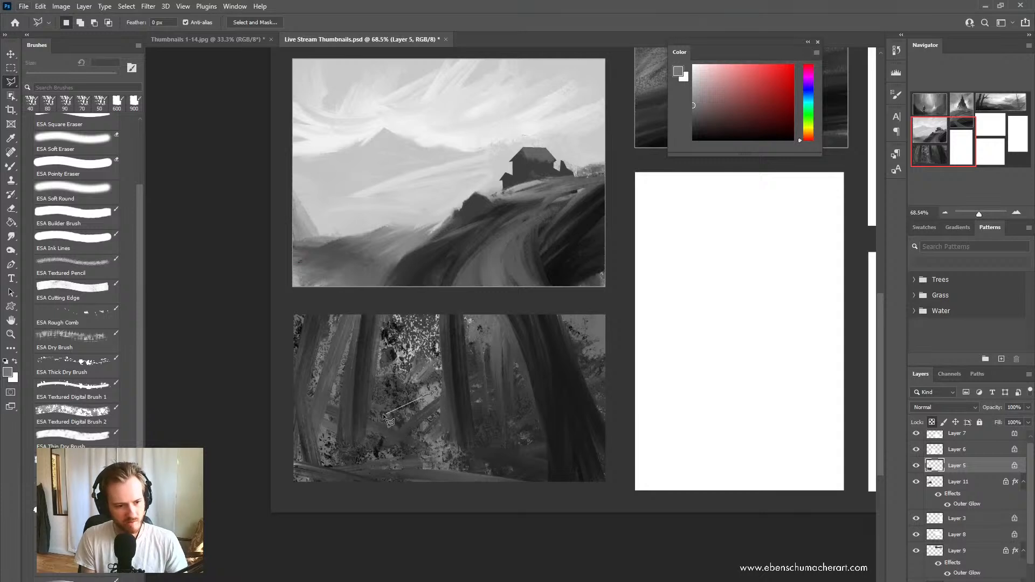
left_click(416, 431)
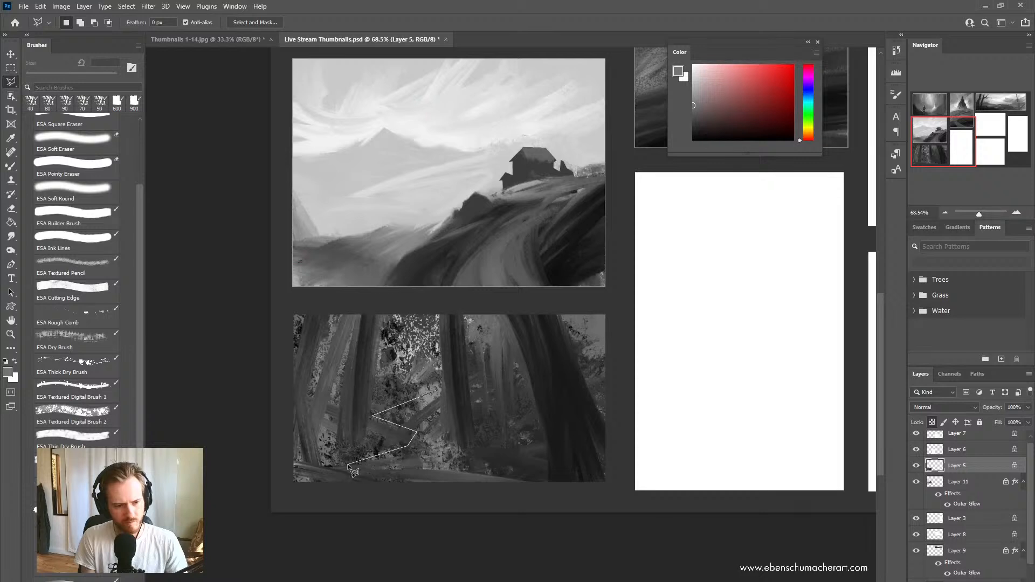
left_click(409, 486)
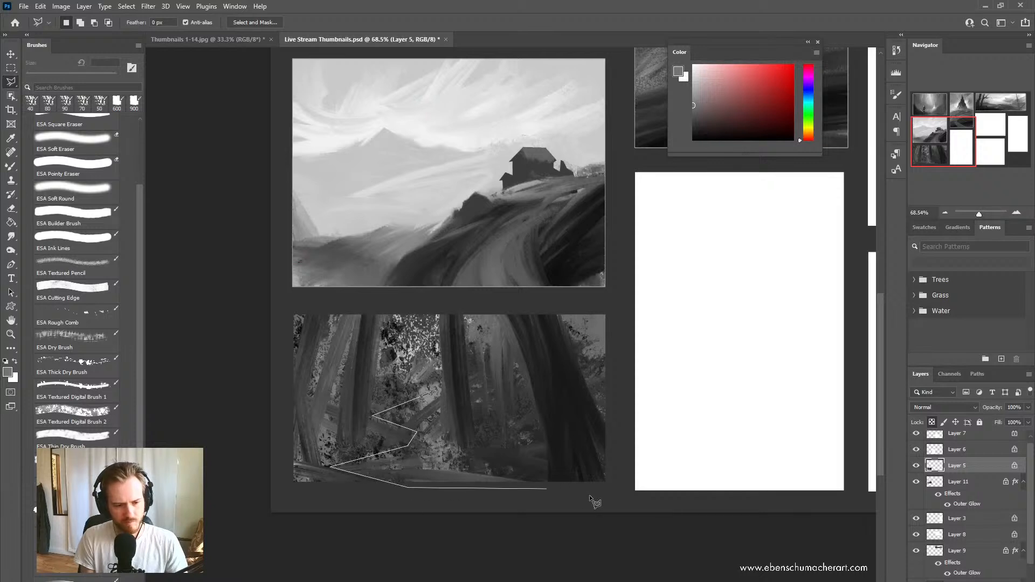
left_click(588, 484)
left_click(385, 460)
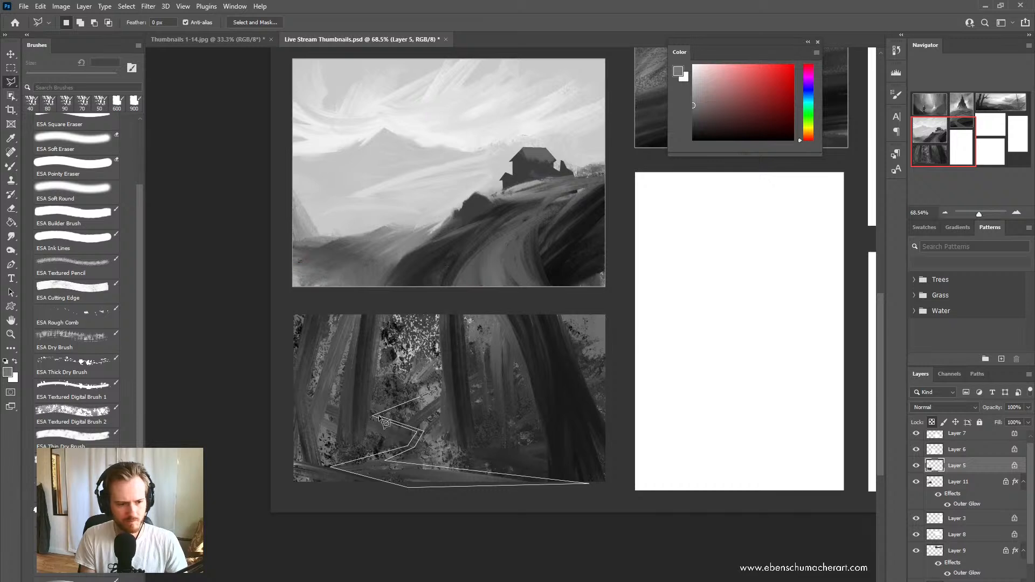
left_click(443, 386)
Step: Brush texture into the selected path at 600 px with a gray sampled from the clearing, toned down with a darker sampled gray
key("b")
key("alt")
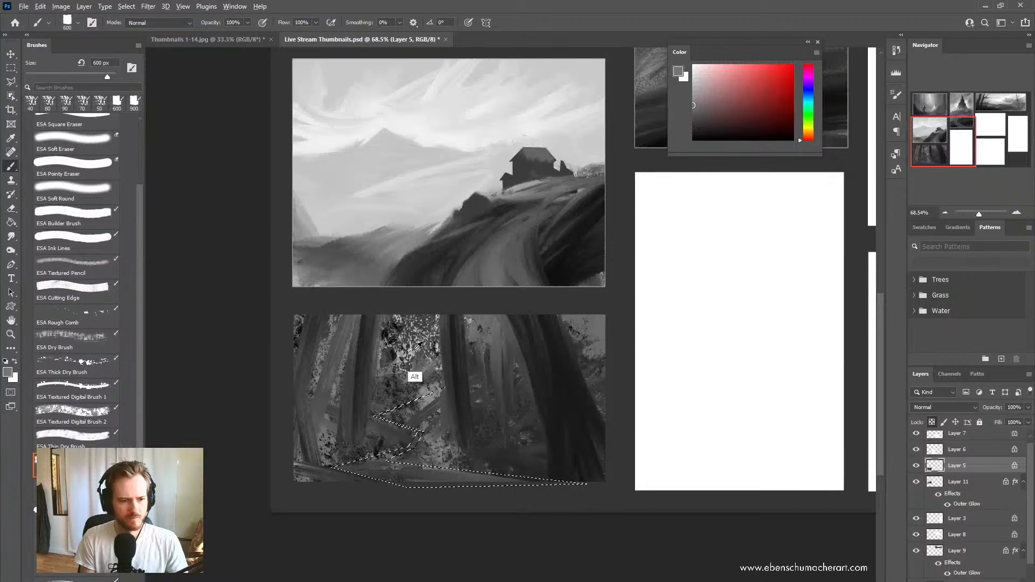
left_click(400, 359, "alt")
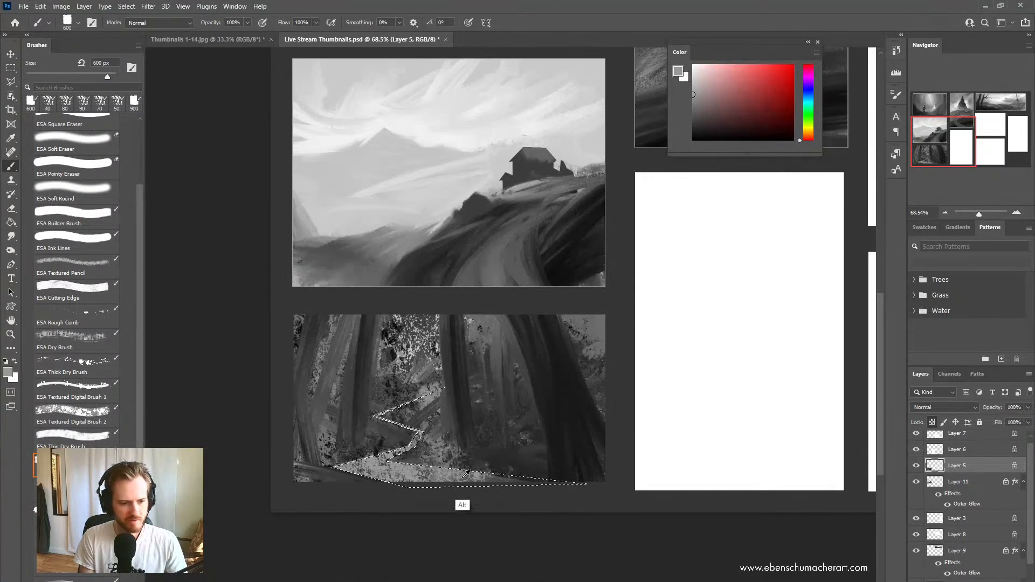
left_click(491, 455, "alt")
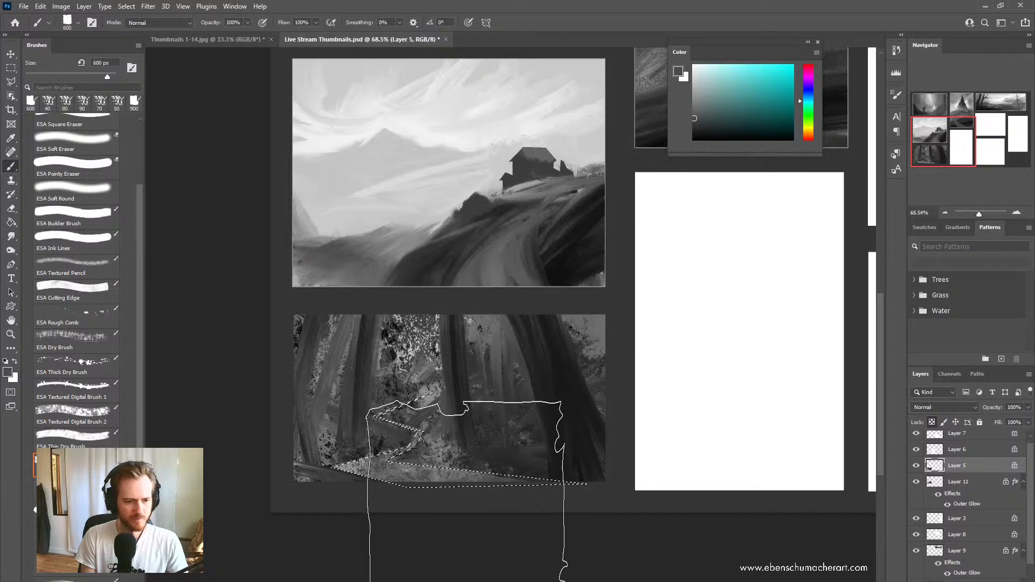
Step: Brush light gray sampled from the clearing onto the selected path's bend and foreground at 150 and 250 px
key("z")
mouse_move(517, 395)
left_mouse_down()
mouse_move(501, 411)
mouse_move(521, 412)
left_mouse_up()
left_click(402, 349, "alt")
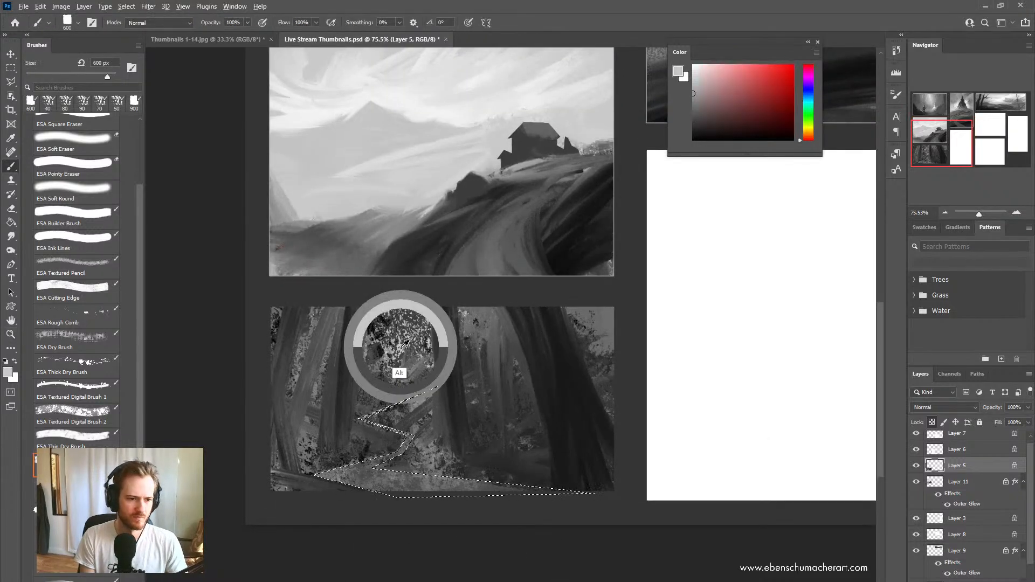
key("bracketleft")
key("bracketleft")
key("bracketleft")
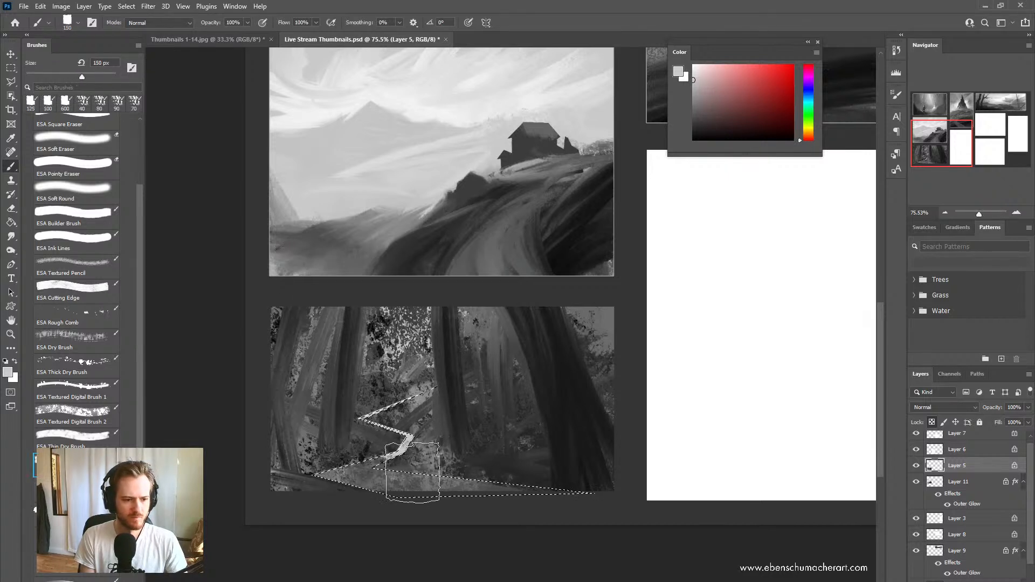
left_click_drag(395, 469, 414, 557)
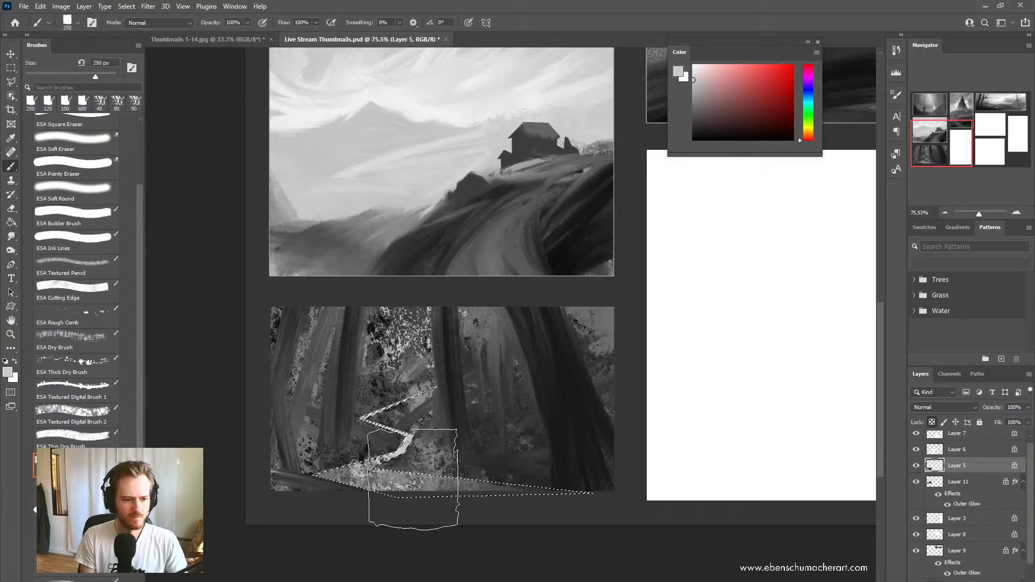
left_click_drag(412, 480, 473, 458)
Step: Tone down the foreground part of the path with sampled dark grays at 250 px and clear the selection
key("ctrl+d")
key("z")
mouse_move(551, 419)
left_mouse_down()
mouse_move(525, 441)
mouse_move(542, 457)
mouse_move(525, 464)
left_mouse_up()
key("b")
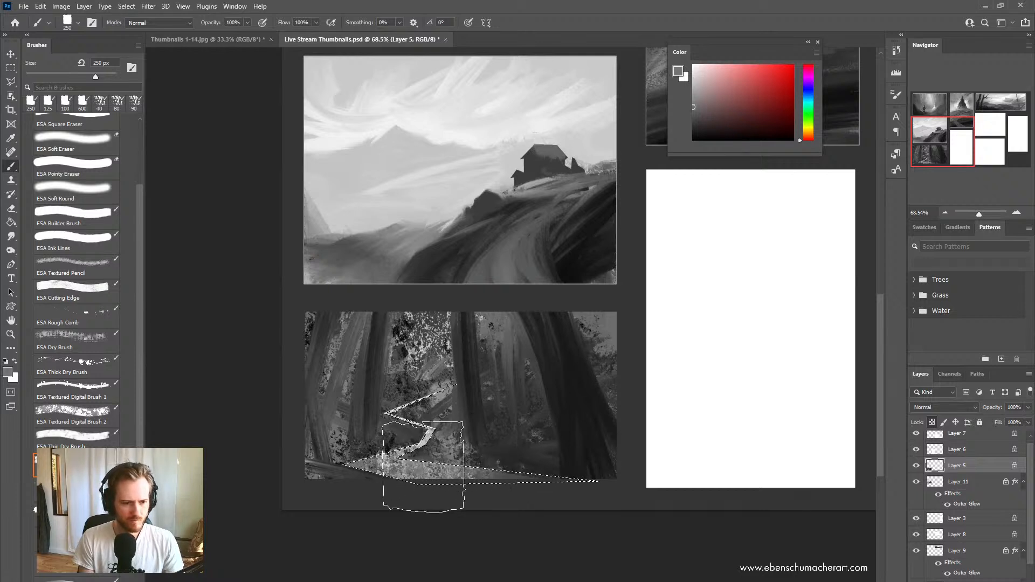
left_click(492, 472, "alt")
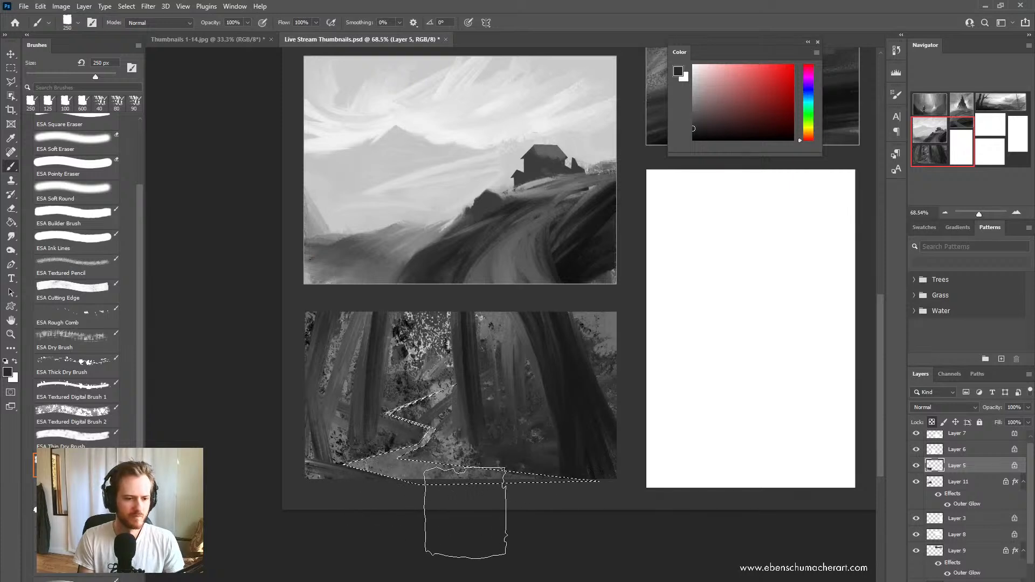
key("ctrl")
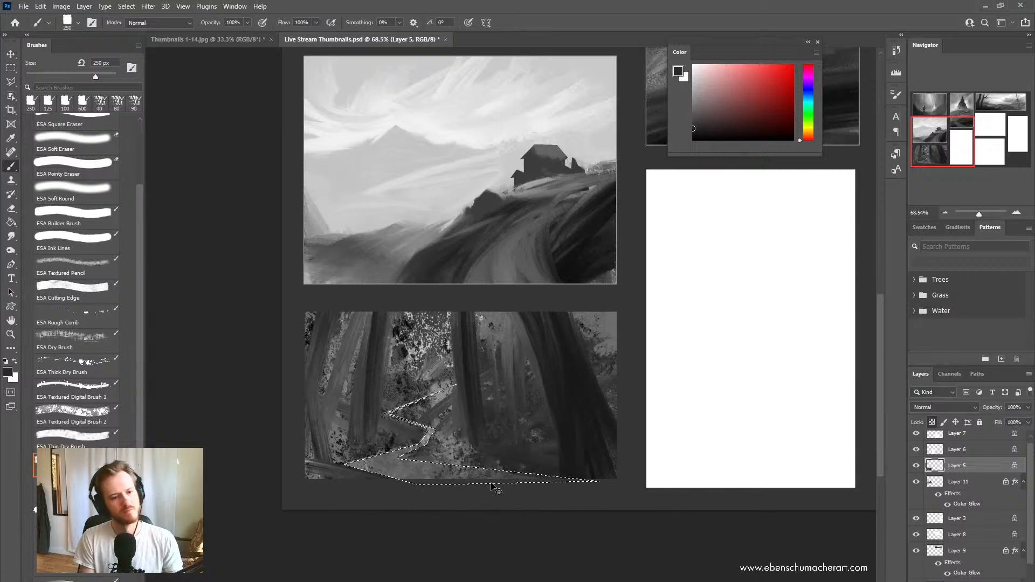
key("ctrl+d")
Step: Widen the central trunk's base into flared roots using the Mixer Brush at 30 px with sampled dark grays
key("z")
left_click_drag(484, 456, 499, 473)
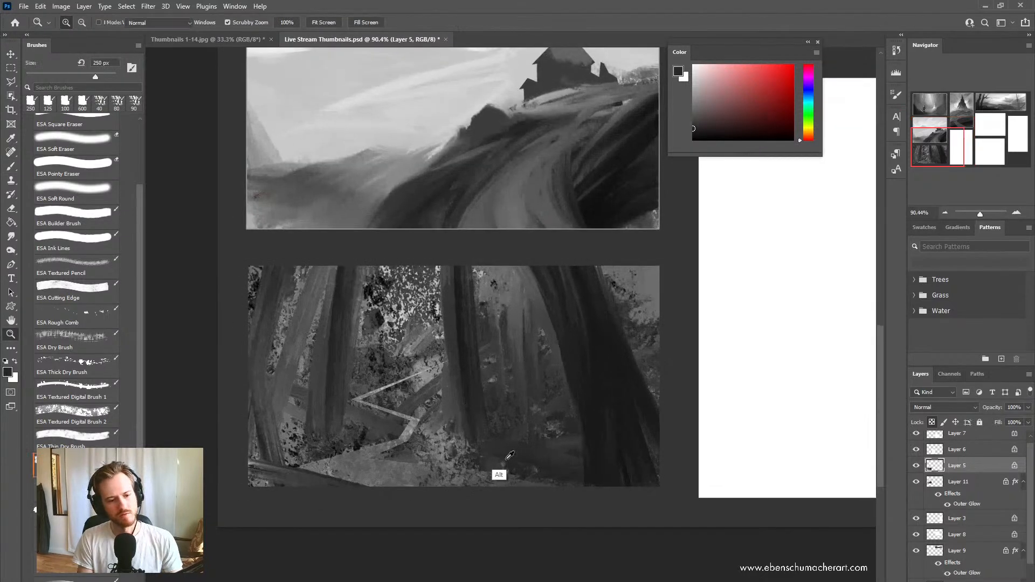
key("b")
left_click(502, 460, "alt")
key("shift+b")
key("bracketleft")
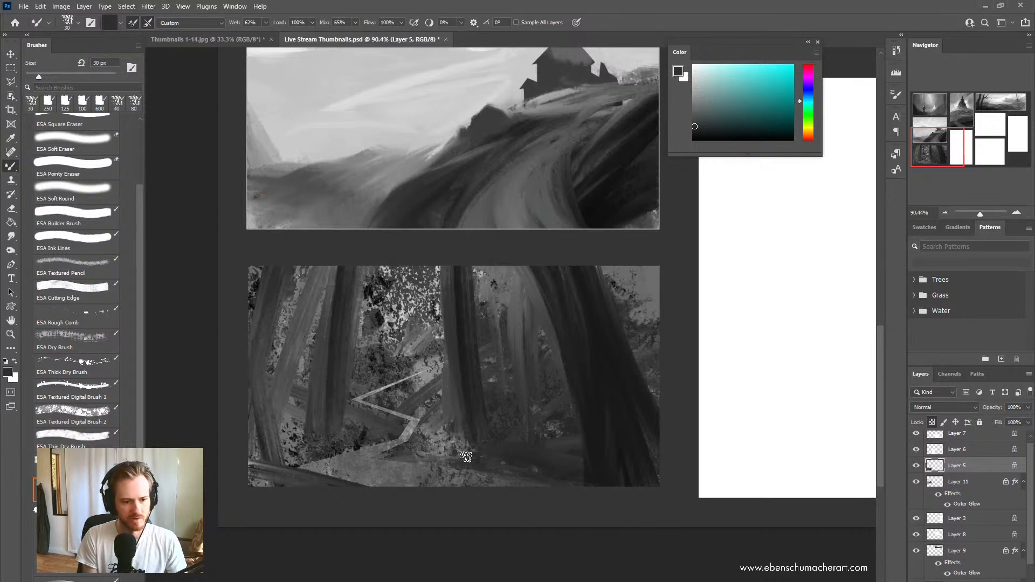
left_click(470, 401, "alt")
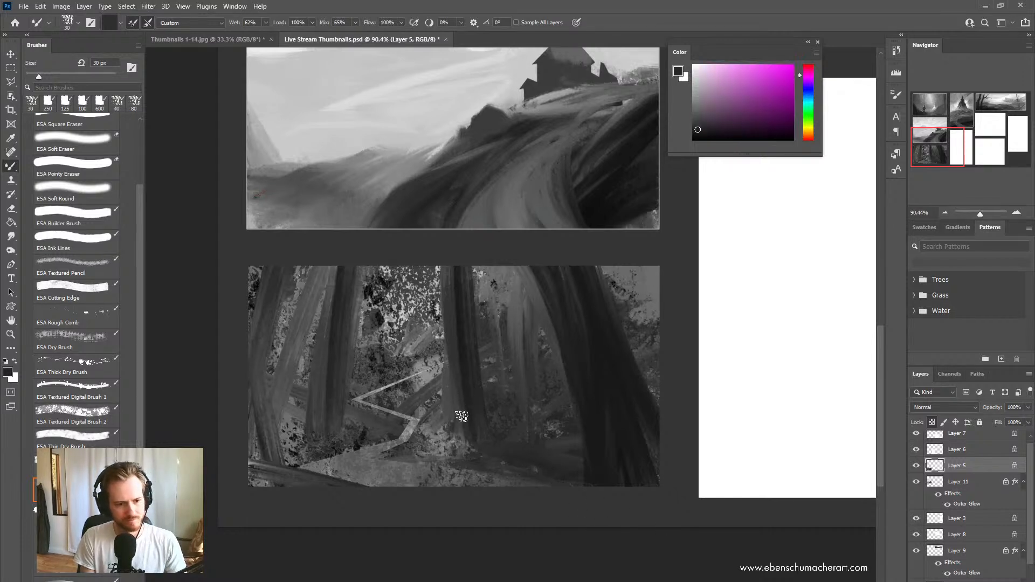
left_click_drag(461, 418, 433, 435)
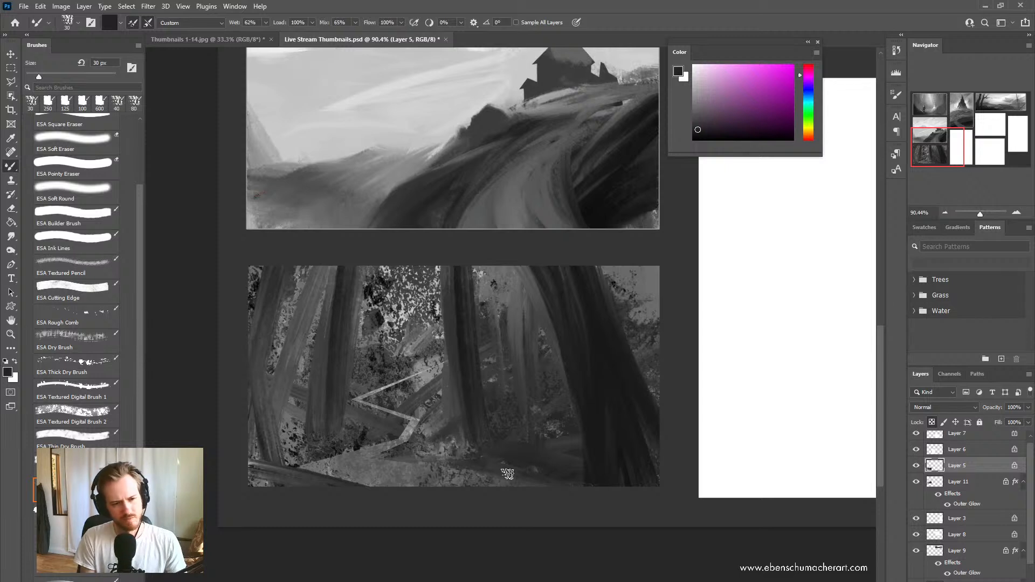
left_click(466, 397, "alt")
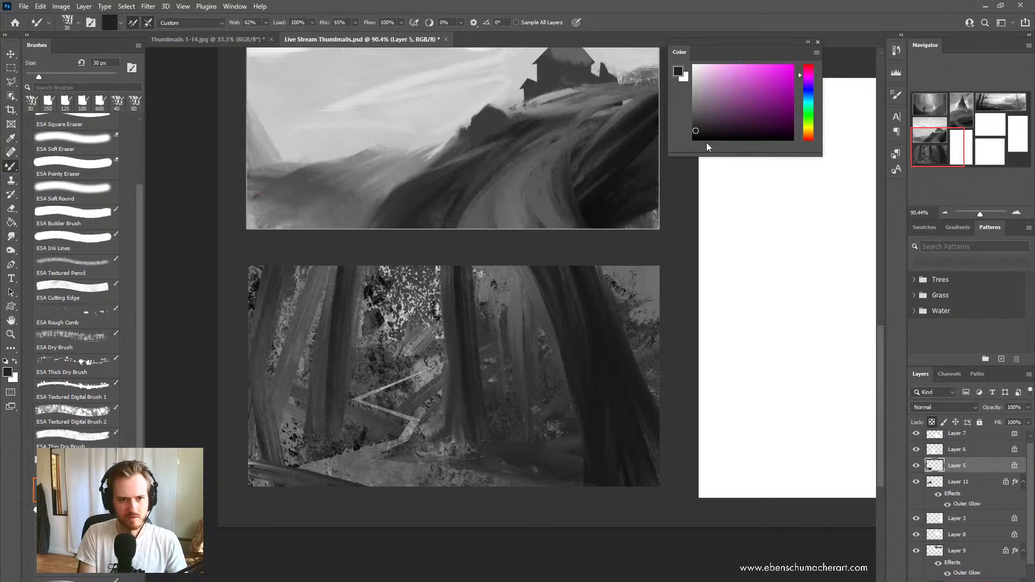
left_click_drag(695, 125, 681, 124)
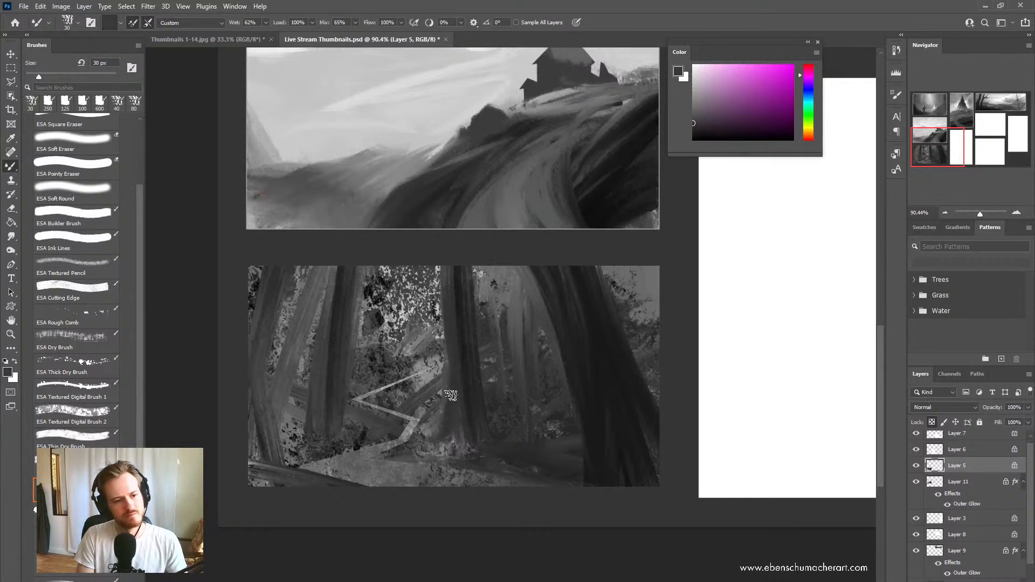
Step: Paint a thin distant trunk rising from the path's upper bend through the clearing in sampled dark gray at 30 px
left_click(413, 402, "alt")
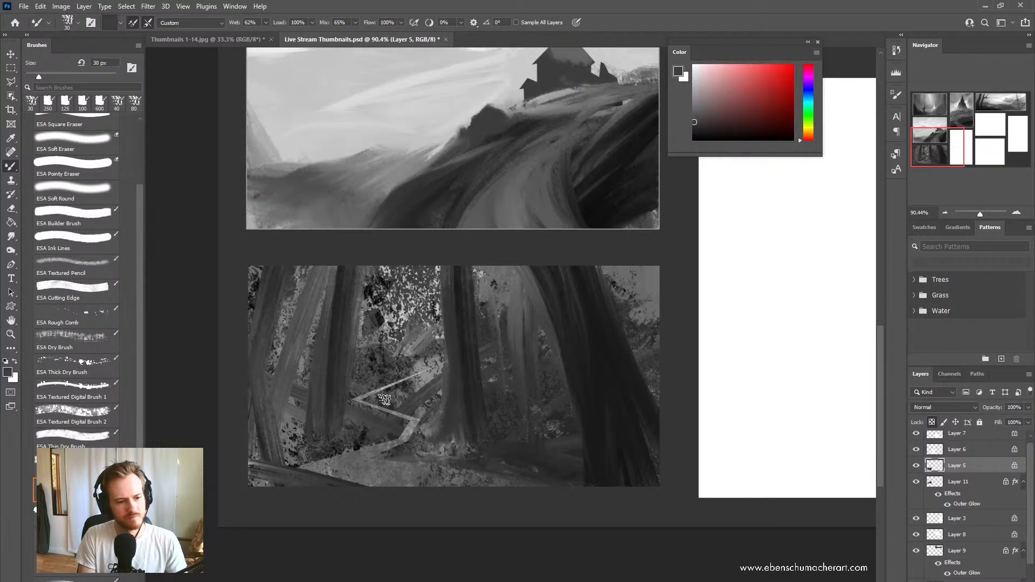
left_click_drag(383, 404, 388, 282)
left_click_drag(386, 369, 382, 264)
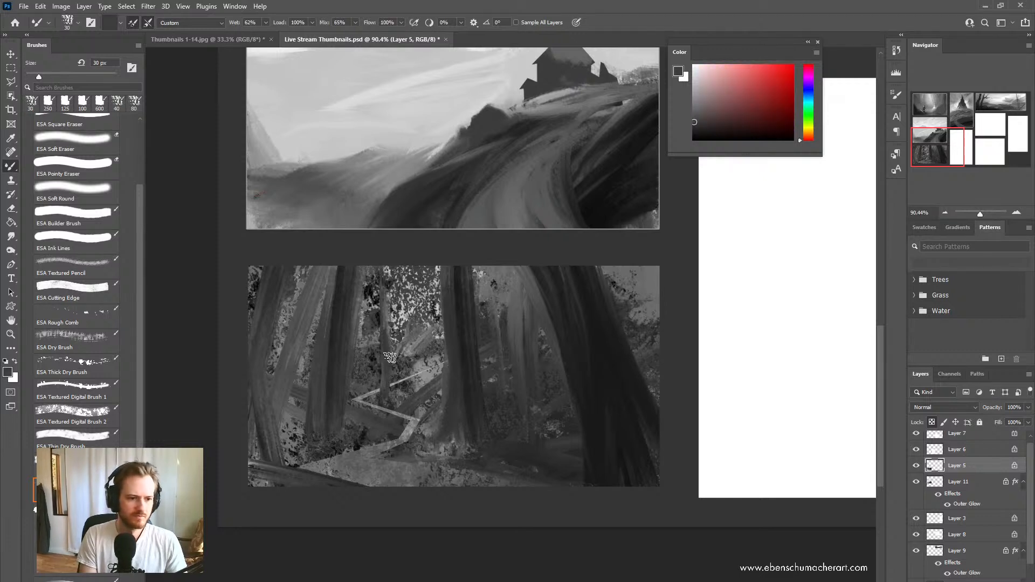
left_click_drag(388, 387, 384, 265)
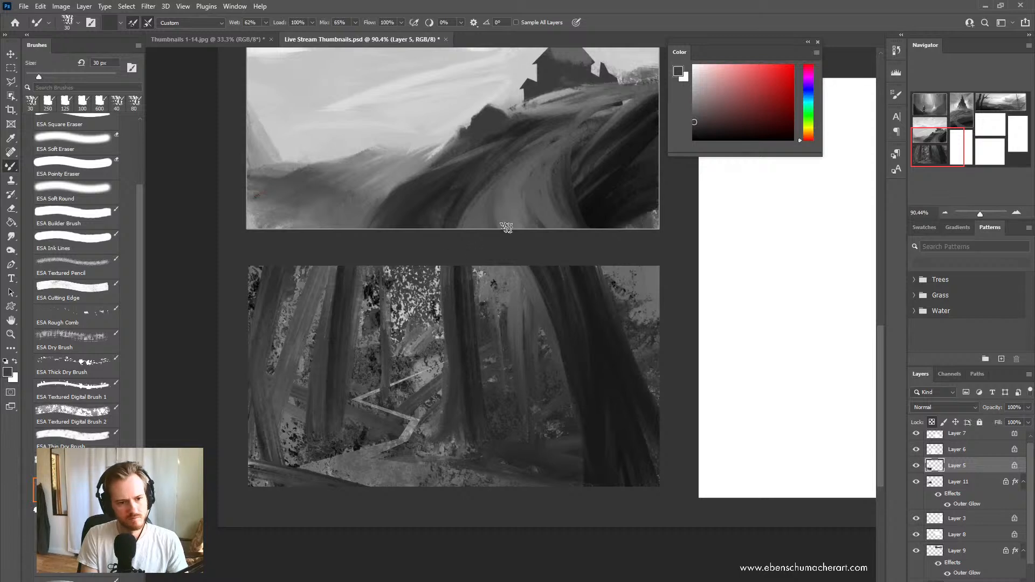
Step: Shade the central trunk and flare the base of the large trunk beside the path with sampled dark grays at 30 px
left_click(467, 371, "alt")
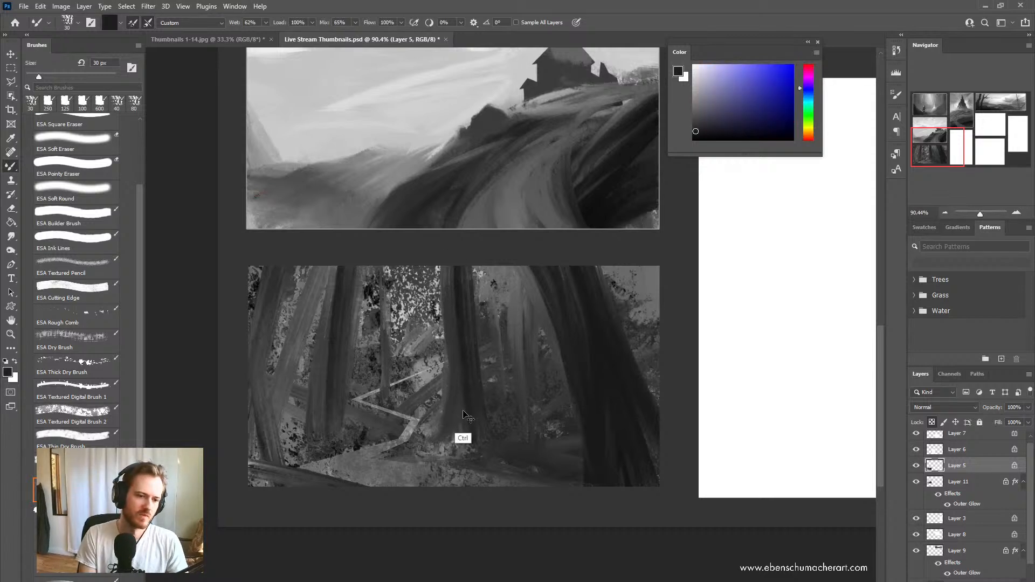
left_click(470, 389, "alt")
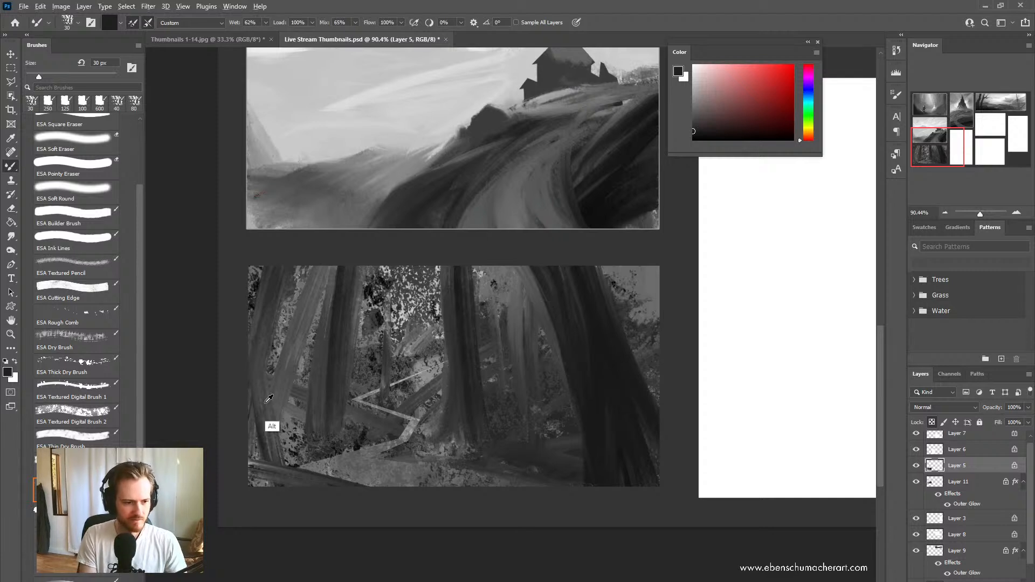
left_click(360, 424, "alt")
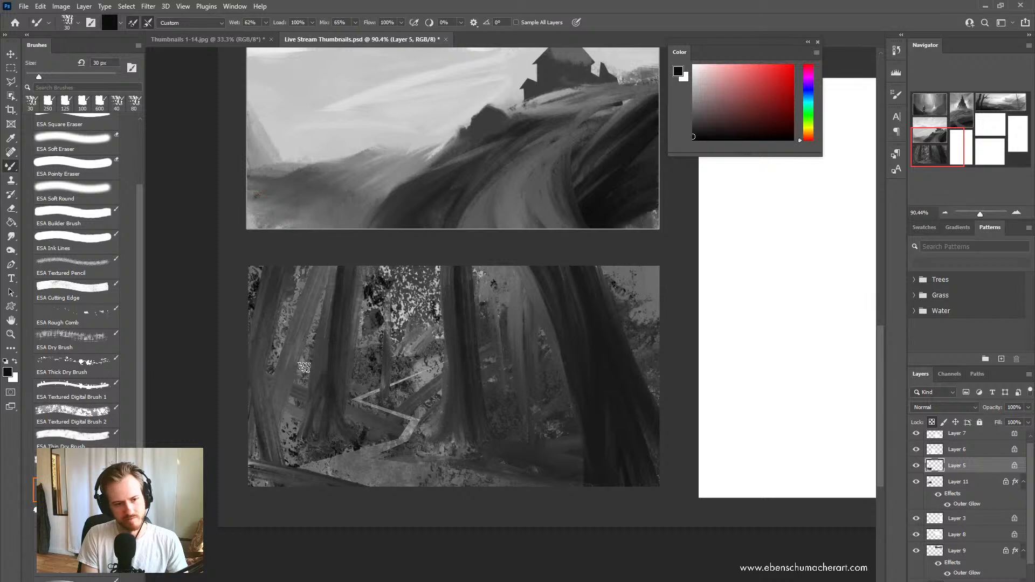
Step: Darken the large trunk on the path's left and build up its spreading roots with black at 45 px
key("bracketright")
key("bracketright")
key("bracketright")
left_click_drag(315, 402, 295, 436)
left_click_drag(335, 281, 317, 400)
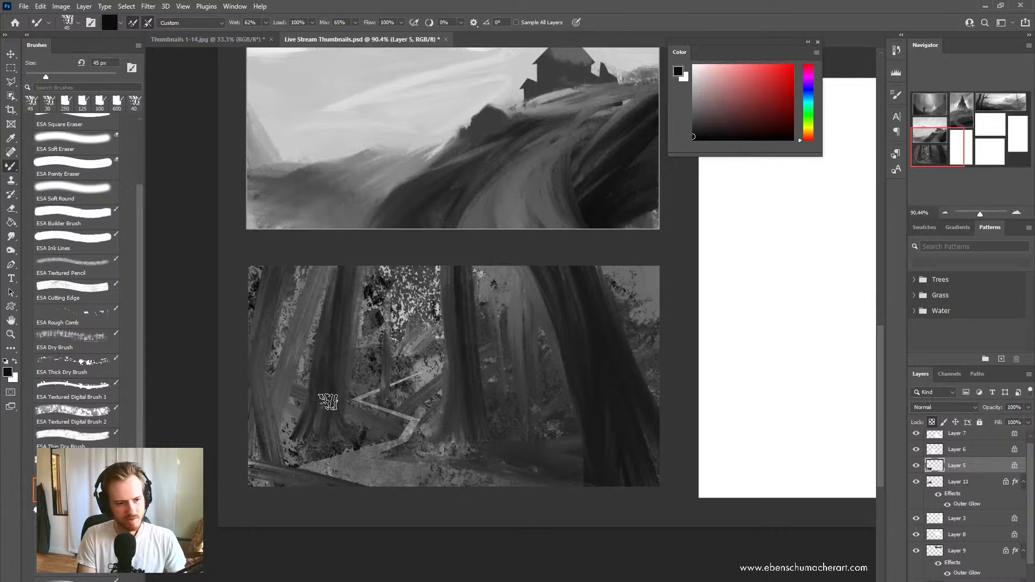
key("ctrl+z")
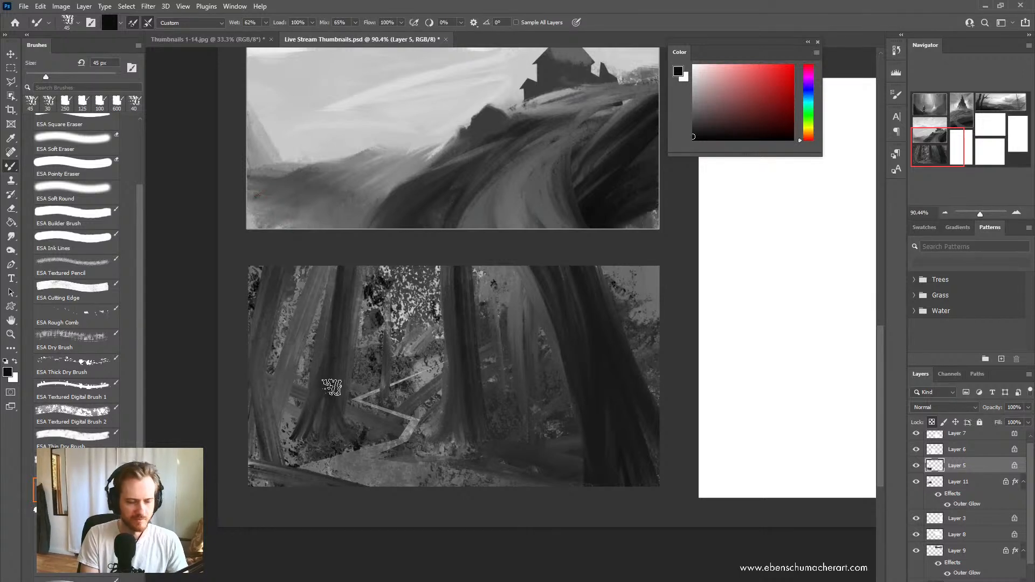
left_click_drag(318, 330, 295, 435)
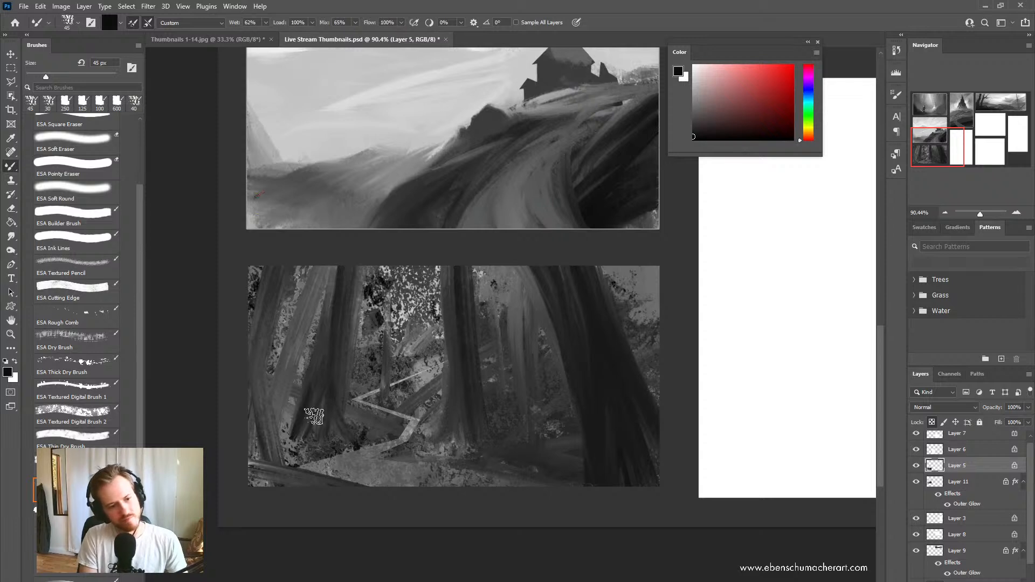
key("ctrl+z")
key("ctrl+z")
key("ctrl+z")
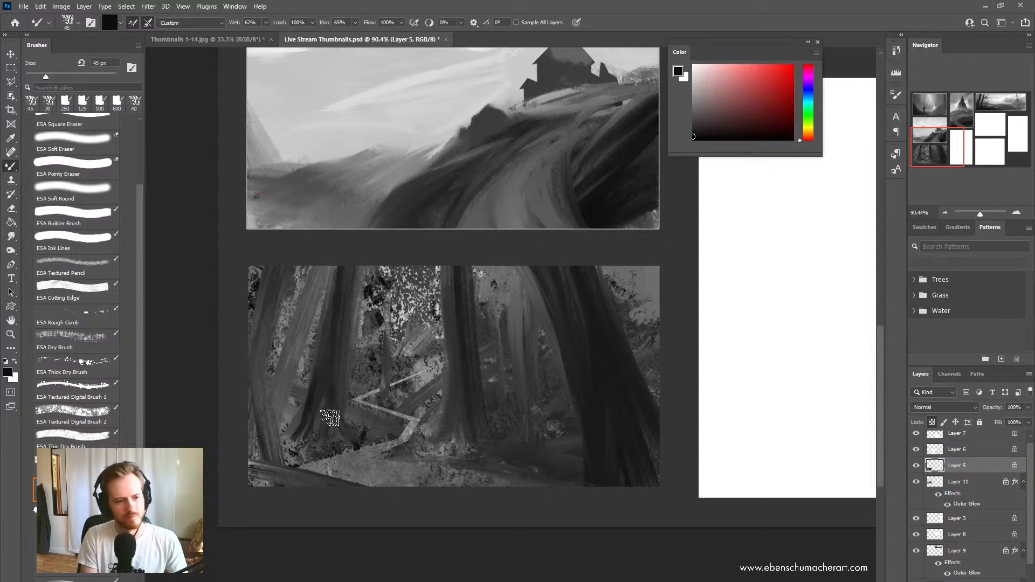
left_click_drag(341, 411, 355, 435)
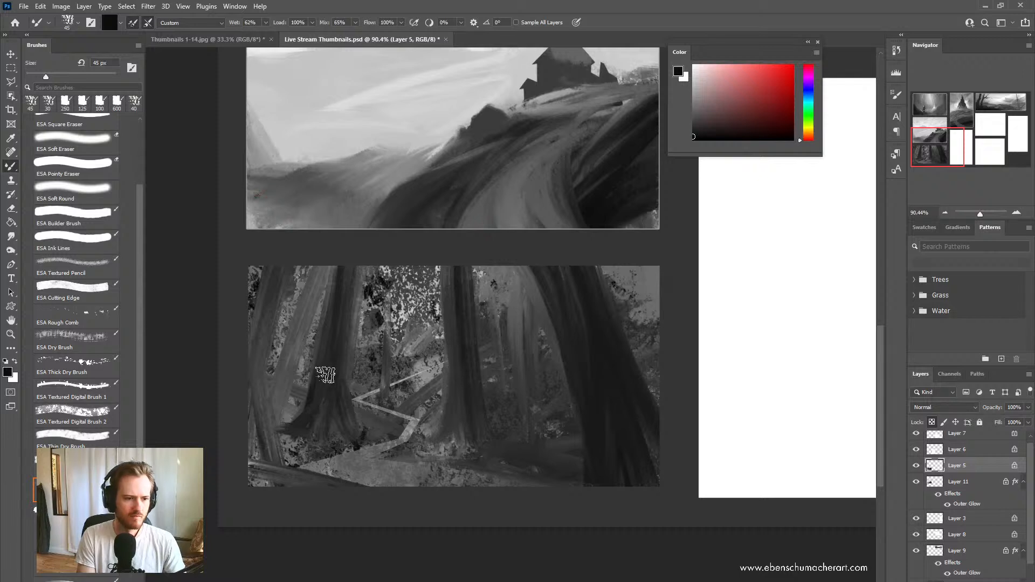
Step: Try lightening the slanted trunks at the left with the ESA Soft Eraser, and undo the stroke
left_click(405, 314, "alt")
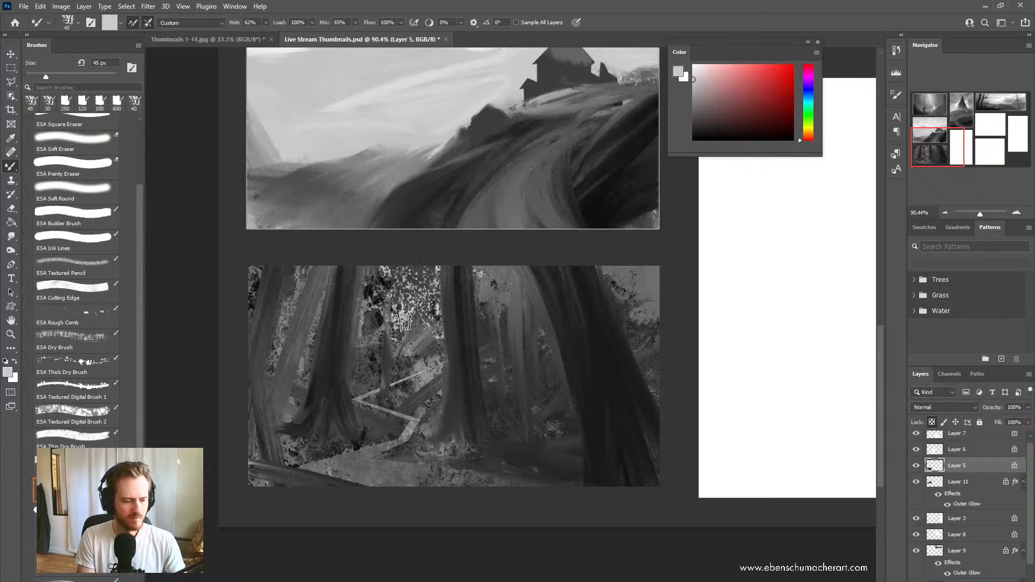
left_click(69, 382)
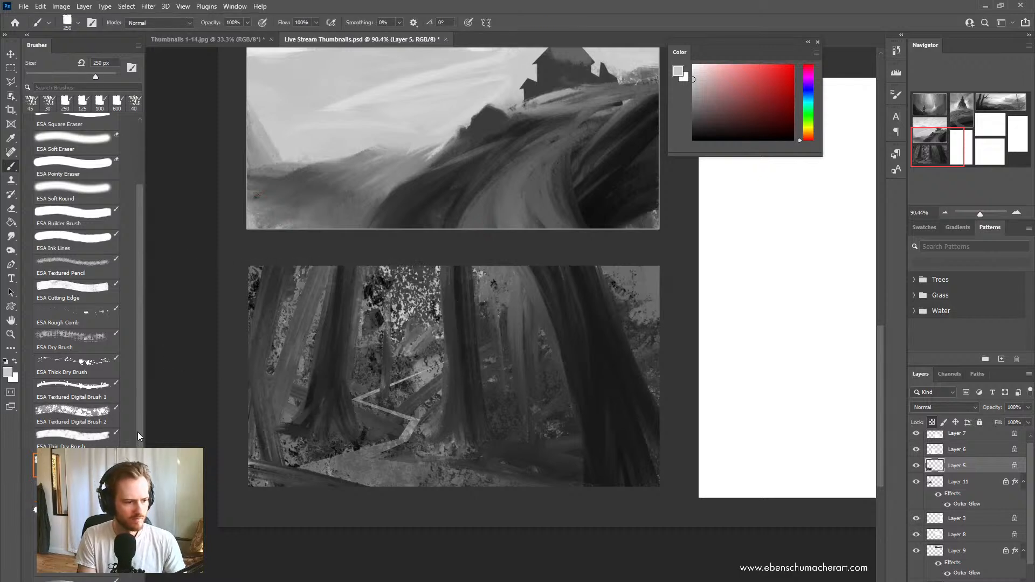
scroll(139, 436, "down", 2)
scroll(76, 269, "up", 6)
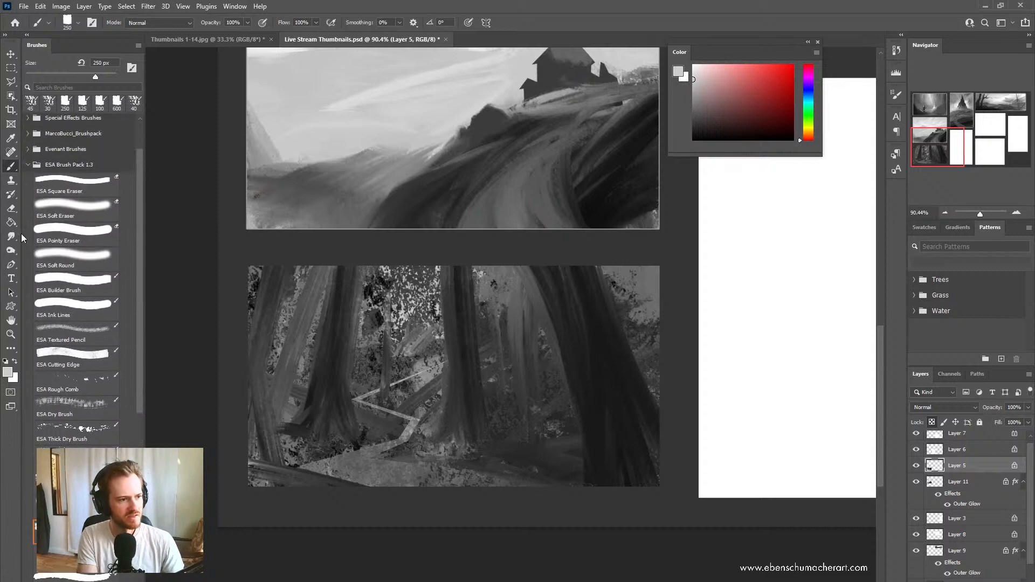
left_click(75, 205)
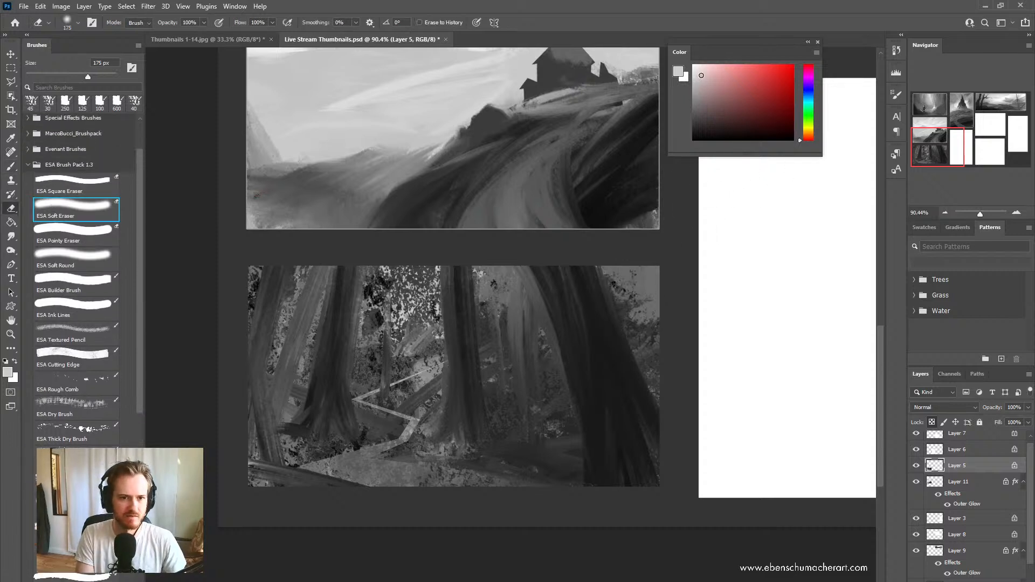
key("bracketright")
key("bracketright")
key("bracketright")
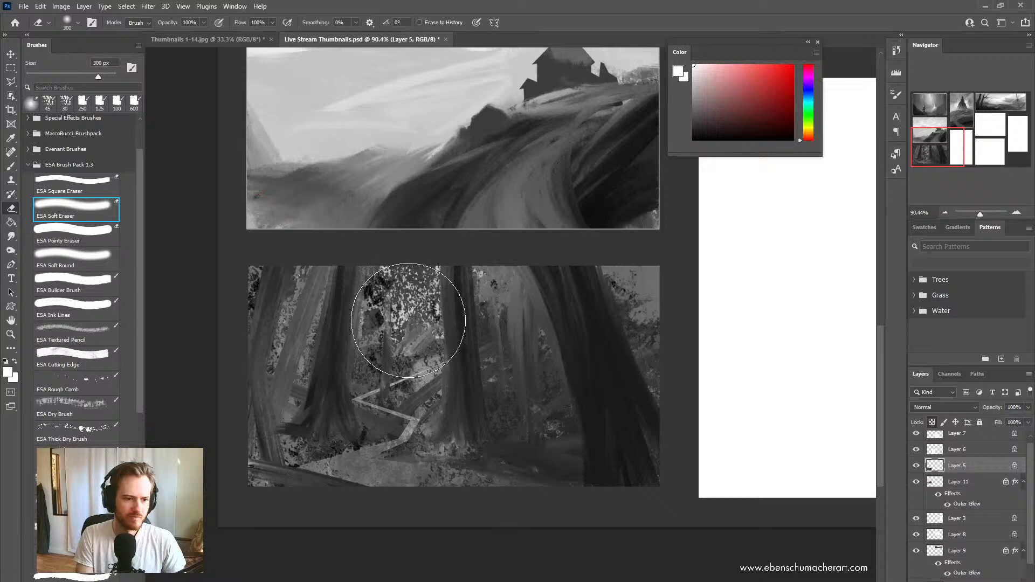
key("bracketleft")
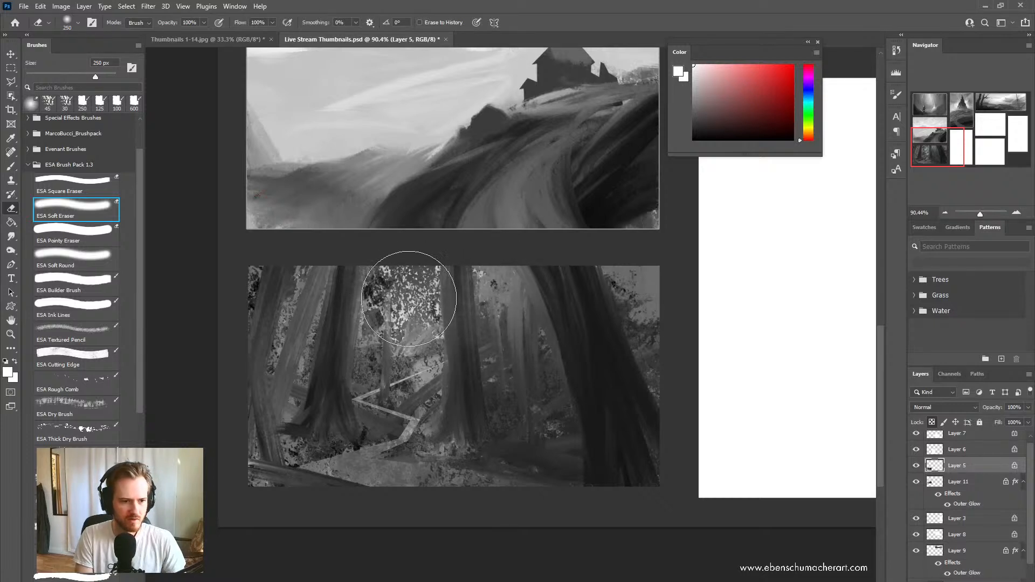
key("bracketleft")
key("bracketleft")
key("bracketleft")
key("bracketleft")
key("bracketleft")
key("bracketleft")
key("bracketleft")
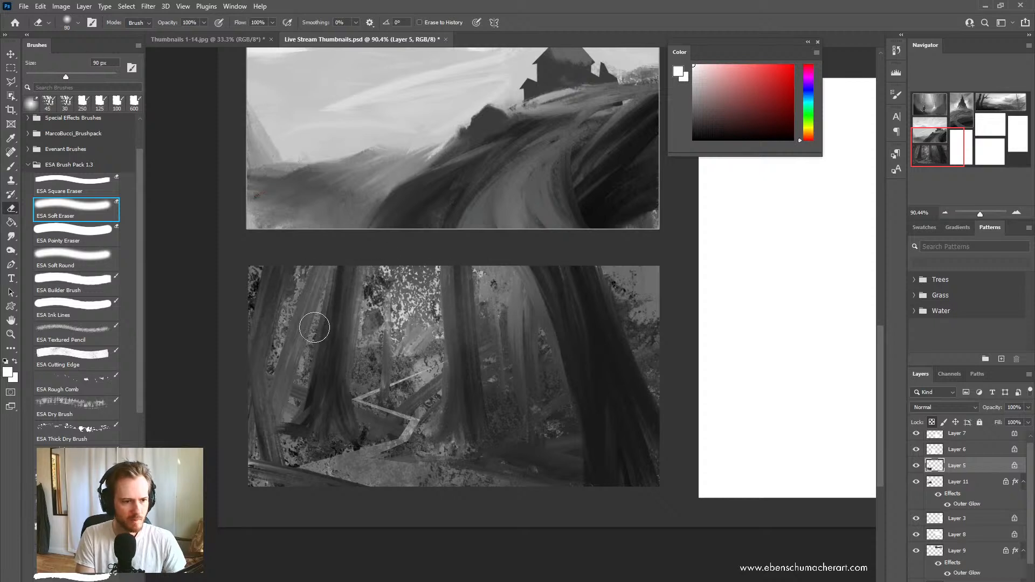
mouse_move(311, 335)
left_mouse_down()
mouse_move(312, 298)
mouse_move(277, 342)
mouse_move(291, 300)
left_mouse_up()
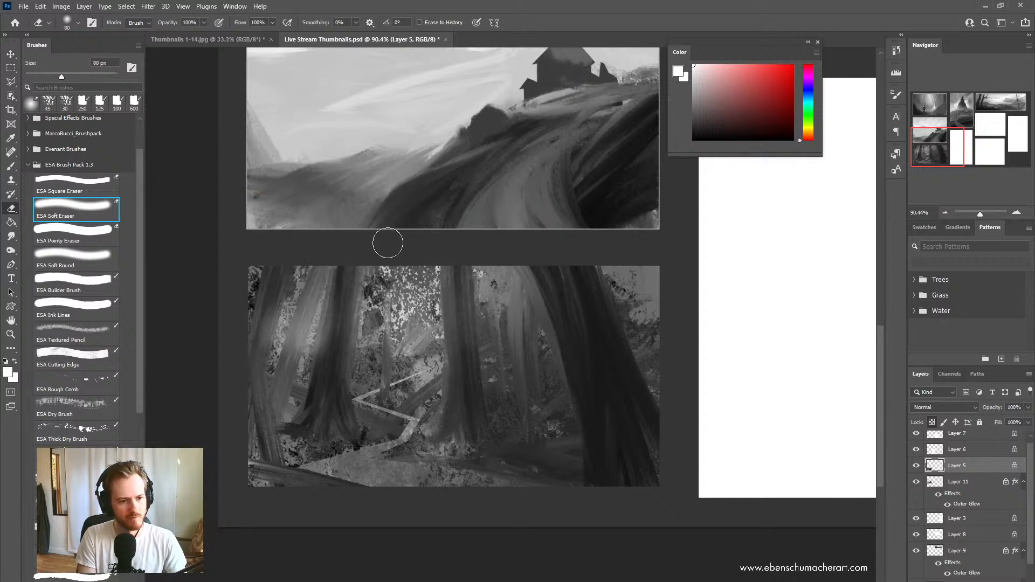
key("ctrl+z")
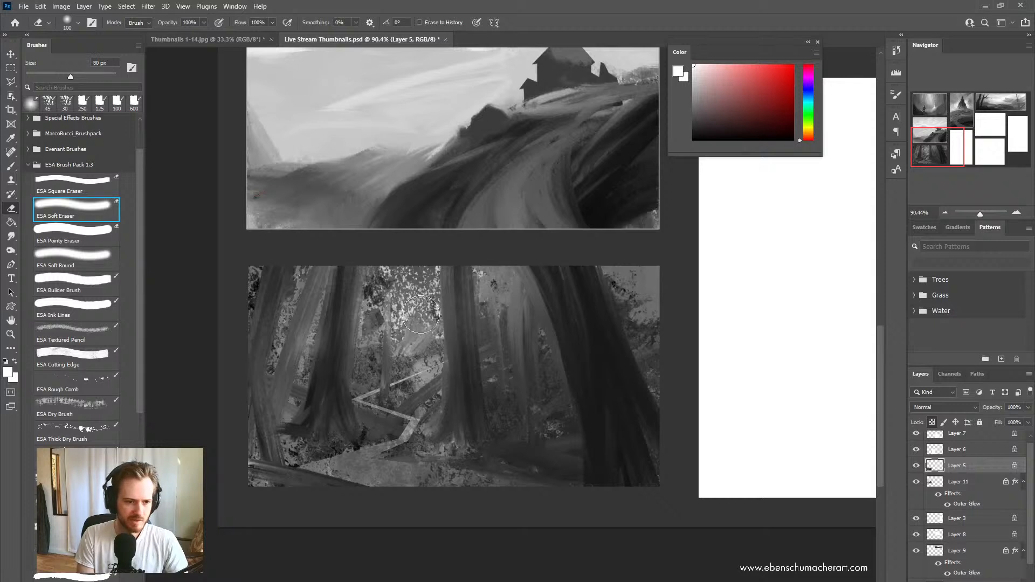
Step: Try a soft white glow in the clearing with the ESA Soft Eraser, and undo it
key("bracketright")
left_click_drag(418, 318, 387, 326)
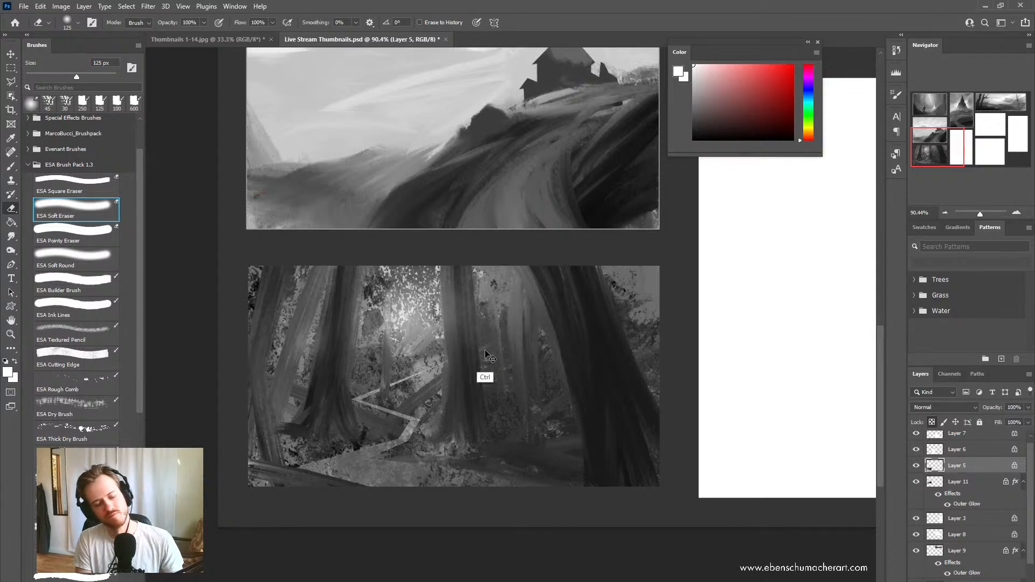
key("b")
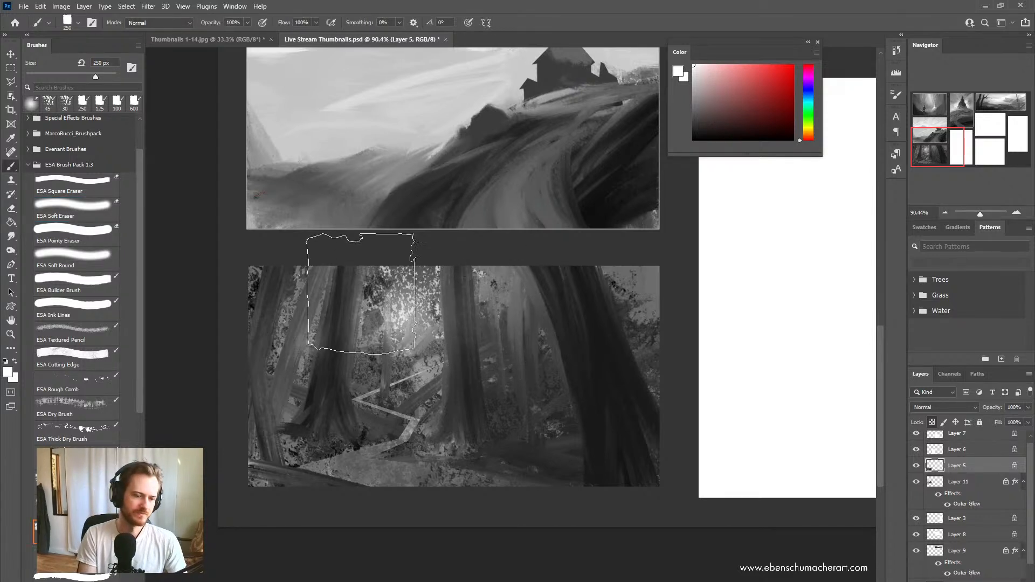
key("alt")
left_click(404, 305, "alt")
key("ctrl")
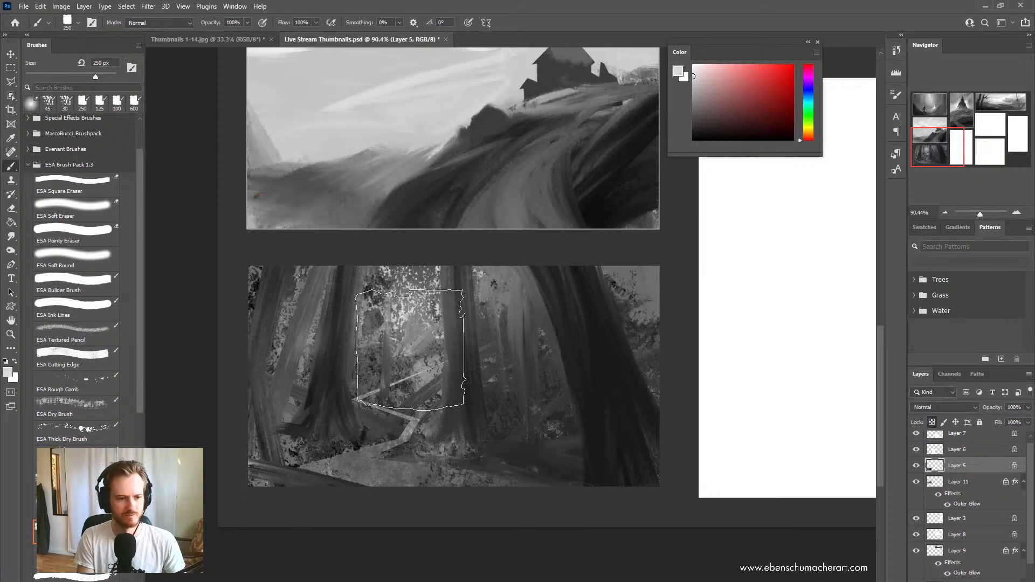
Step: Define the thin distant trunk at the path's upper bend and its surroundings with sampled grays using the Mixer Brush at 20 px
key("alt")
left_click(396, 368, "alt")
key("shift+b")
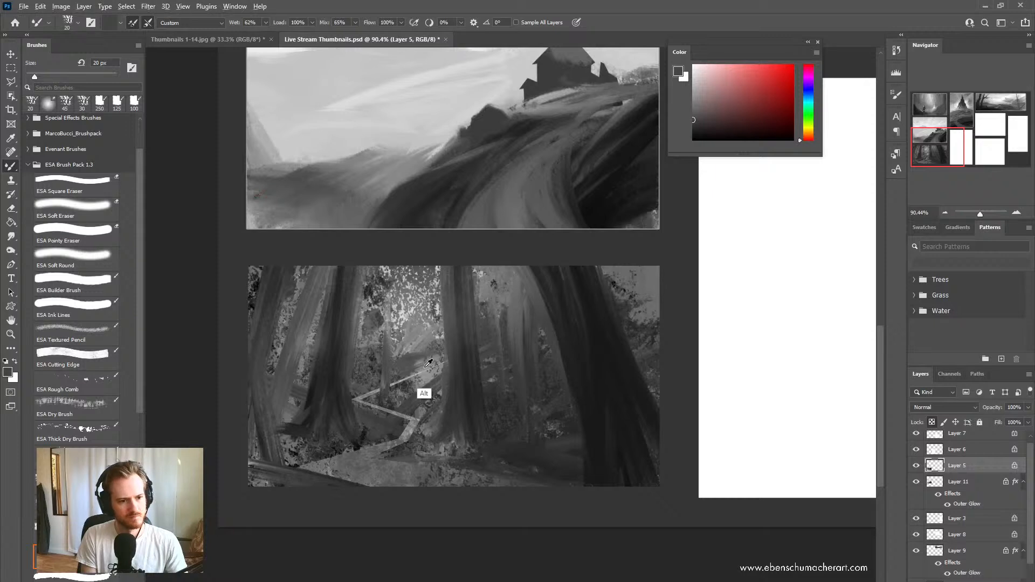
left_click(424, 367, "alt")
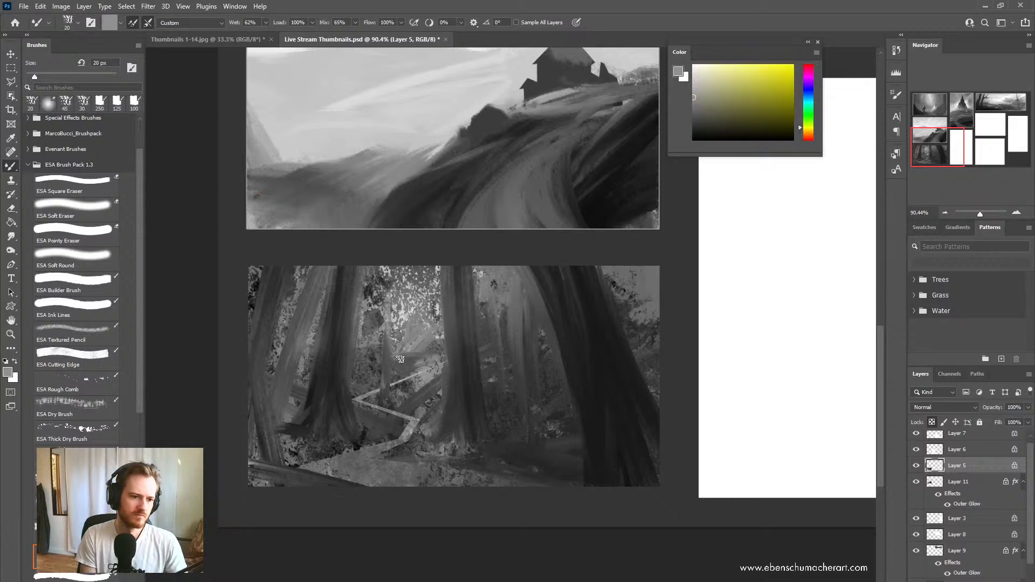
left_click(363, 368, "alt")
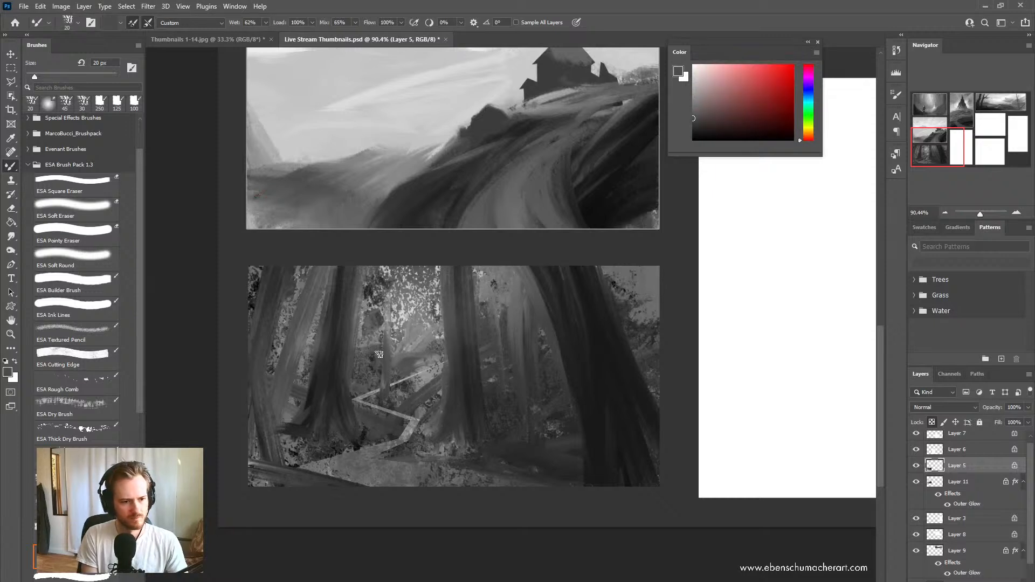
left_click(388, 423, "alt")
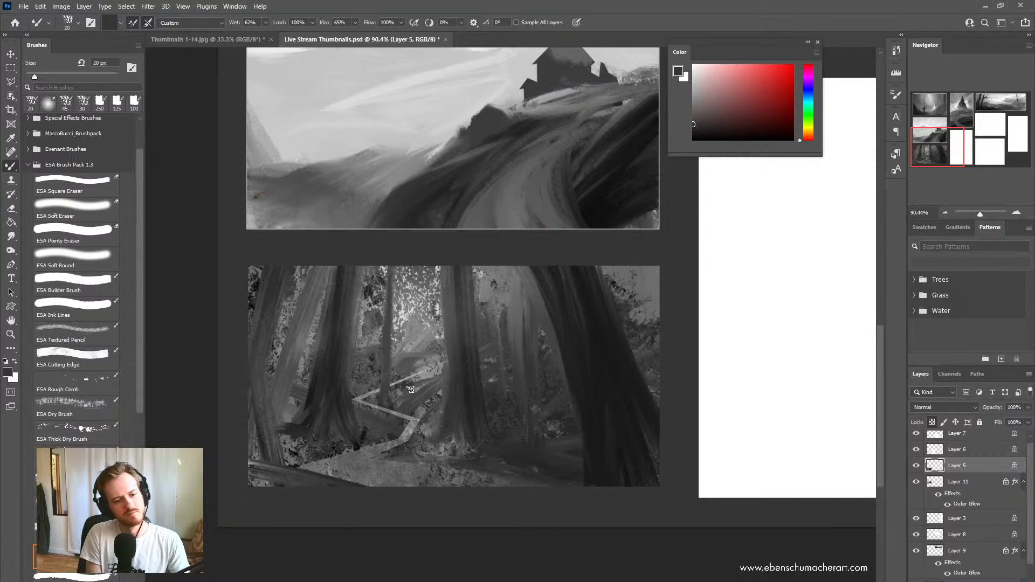
Step: Darken the clearing-side edge of the central trunk with sampled dark gray at 30 px
left_click(465, 398, "alt")
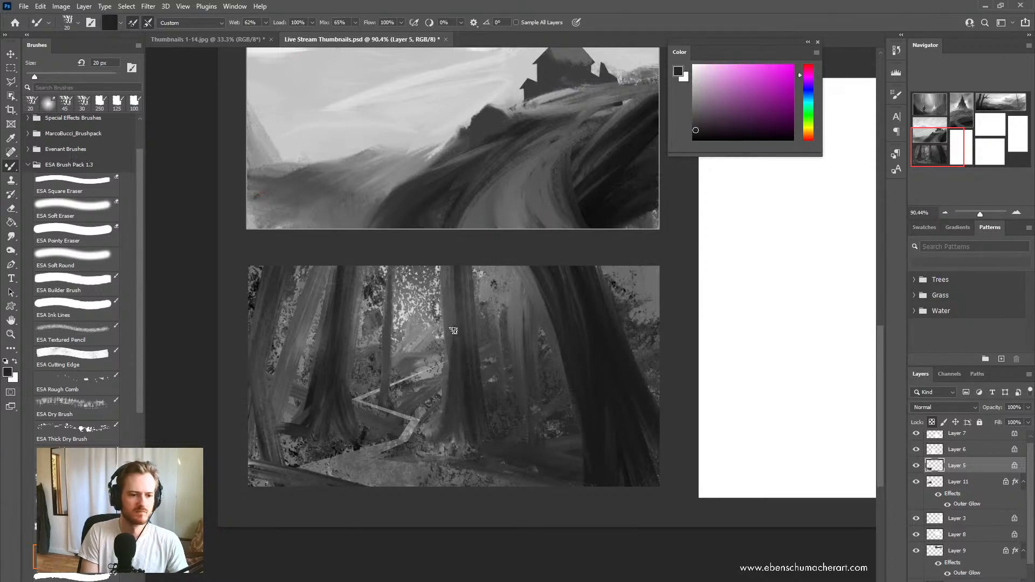
key("bracketright")
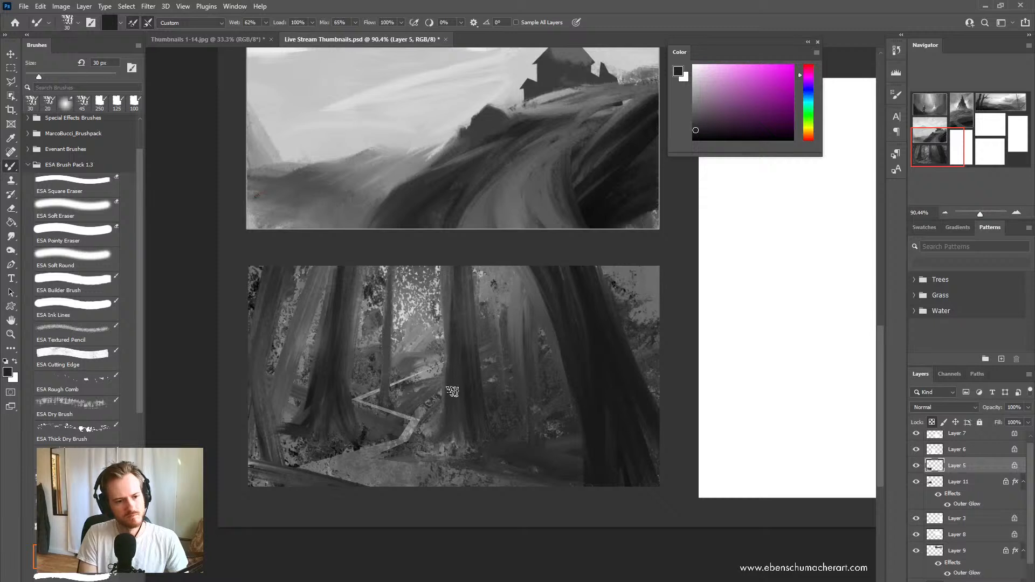
mouse_move(453, 390)
left_mouse_down()
mouse_move(442, 280)
mouse_move(449, 354)
left_mouse_up()
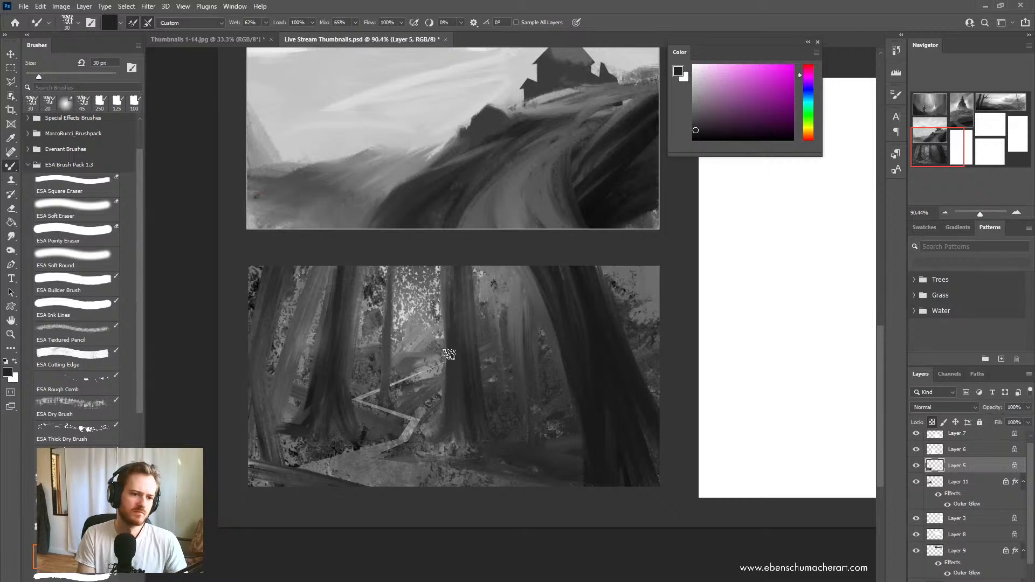
mouse_move(455, 303)
left_mouse_down()
mouse_move(444, 296)
mouse_move(453, 354)
mouse_move(451, 284)
left_mouse_up()
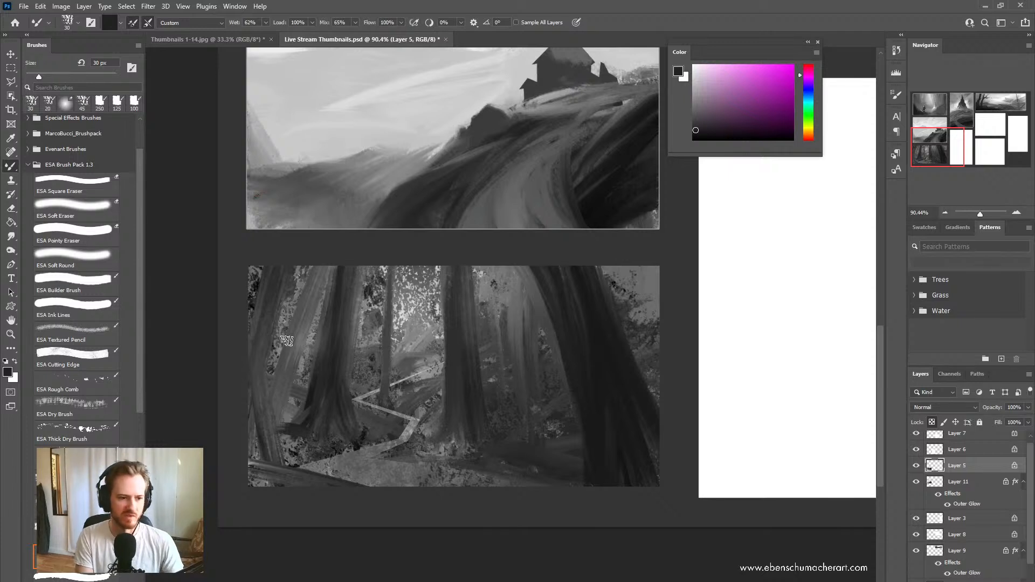
Step: Paint a darker slanted trunk just behind the large left trunk with sampled dark gray at 30 px
left_click(323, 426, "alt")
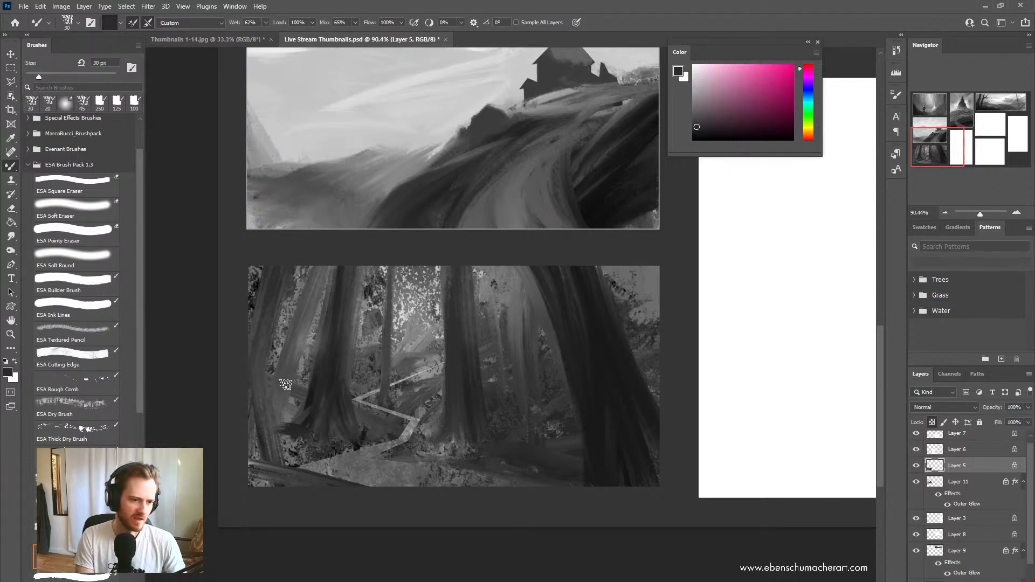
mouse_move(292, 390)
left_mouse_down()
mouse_move(323, 334)
mouse_move(311, 347)
mouse_move(323, 264)
left_mouse_up()
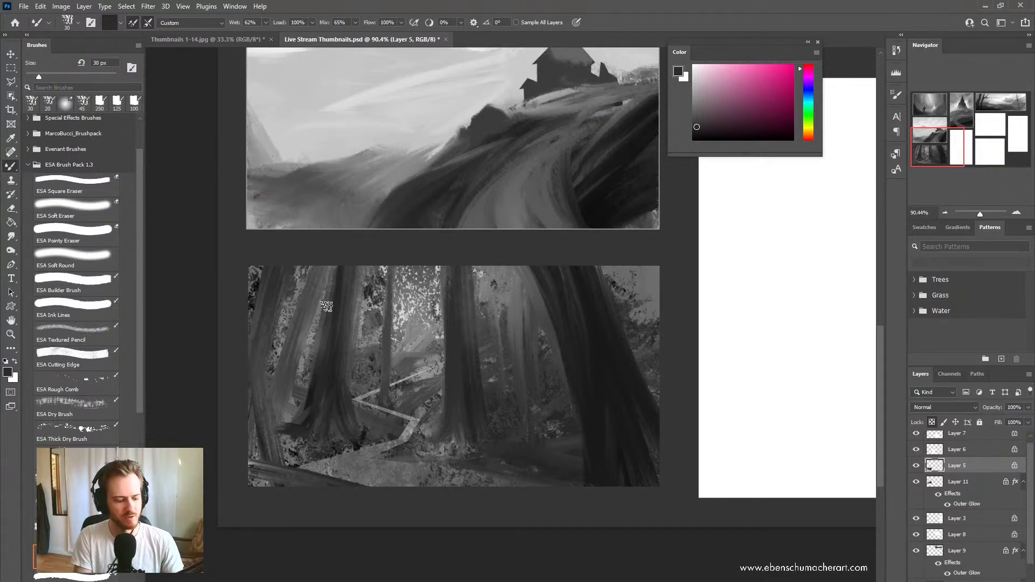
left_click(332, 384, "alt")
Step: Darken the leftmost trunk along the thumbnail's edge with near-black strokes at 50 px, undoing the last stroke
left_click(597, 380, "alt")
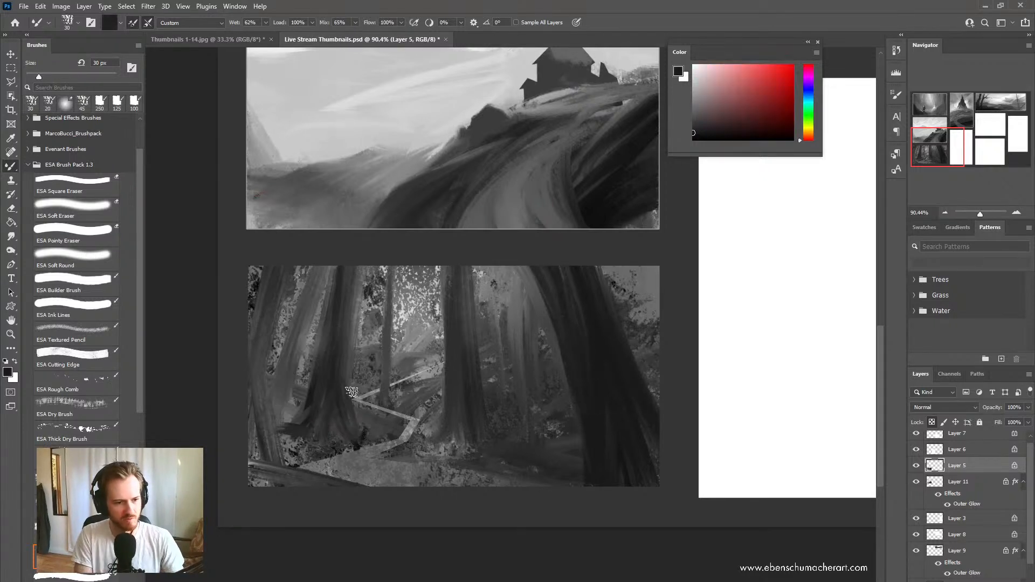
key("]")
key("]")
key("]")
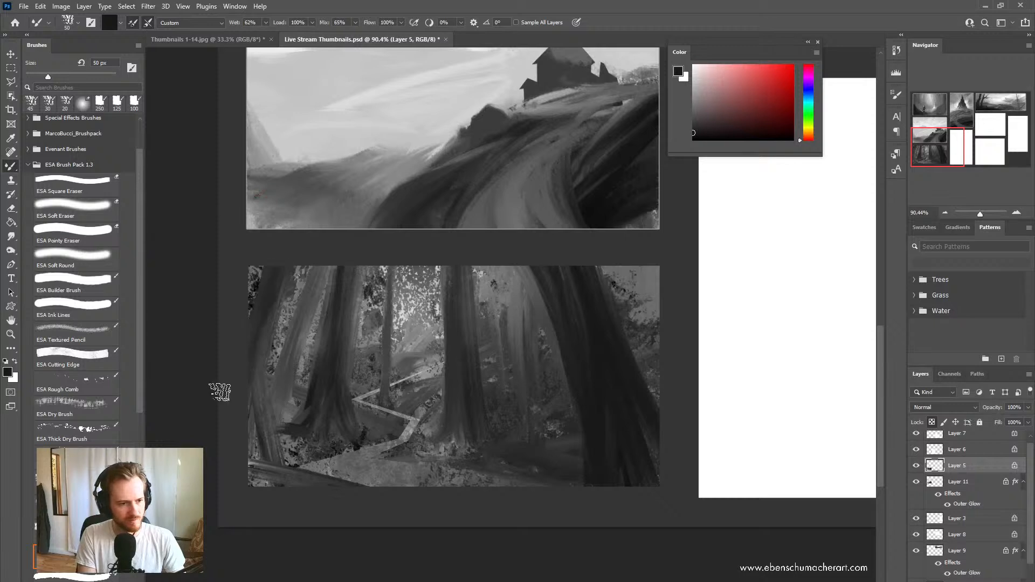
key("]")
mouse_move(275, 250)
left_mouse_down()
mouse_move(217, 396)
mouse_move(309, 168)
mouse_move(289, 163)
left_mouse_up()
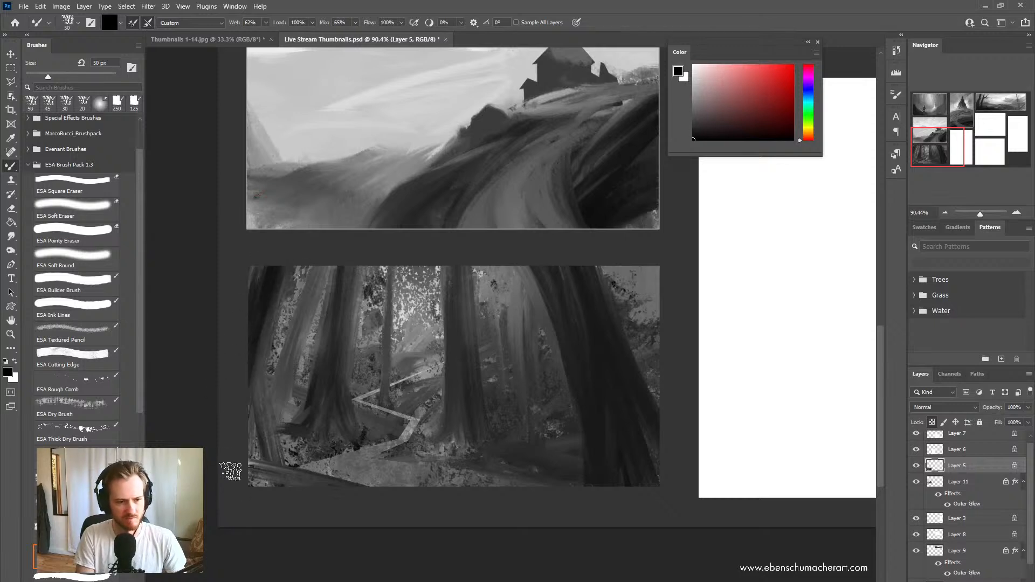
left_click_drag(249, 462, 259, 350)
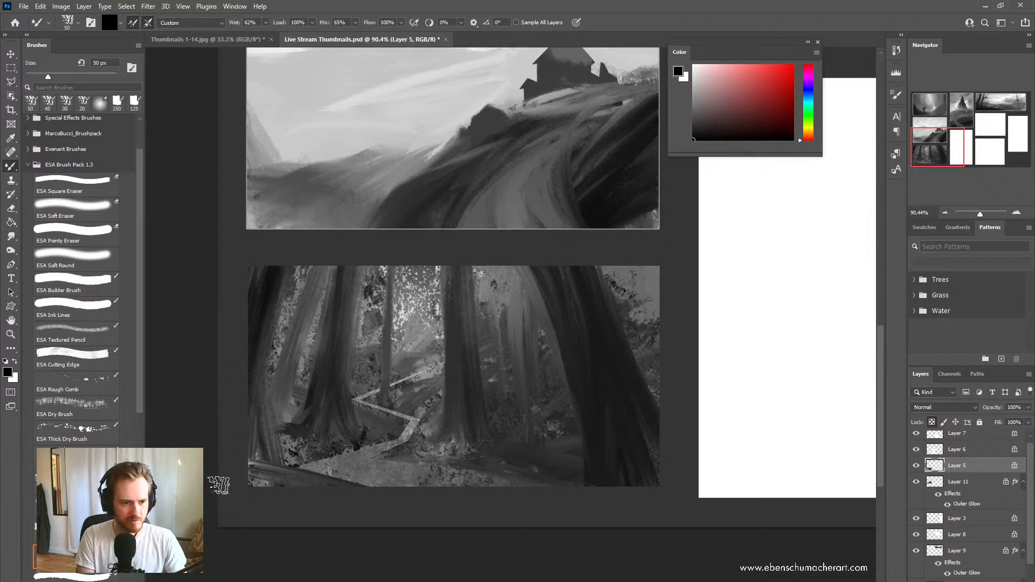
key("ctrl+z")
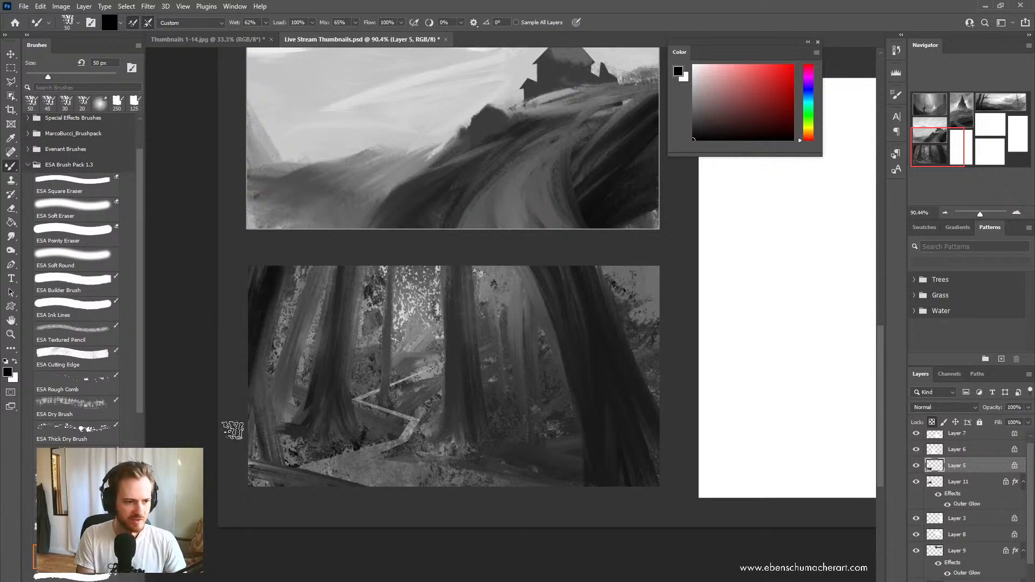
Step: Paint a black foreground bank sloping diagonally across the scene's lower-left corner with the Mixer Brush at 50 px
left_click_drag(270, 470, 307, 527)
left_click_drag(224, 464, 534, 560)
left_click_drag(280, 462, 500, 541)
left_click_drag(207, 437, 574, 580)
left_click_drag(217, 427, 571, 573)
key("ctrl+z")
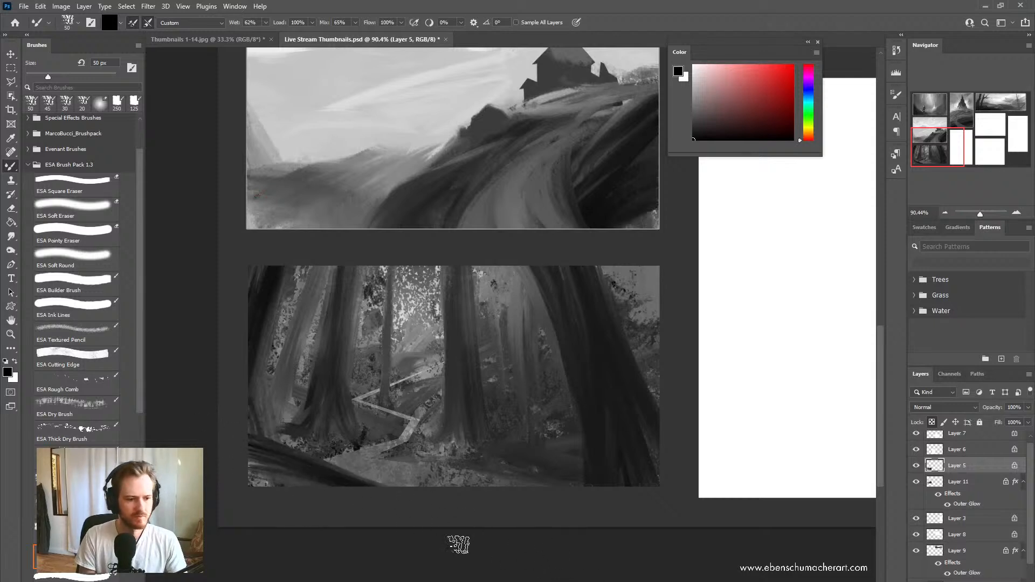
left_click_drag(227, 462, 324, 499)
left_click_drag(209, 435, 566, 577)
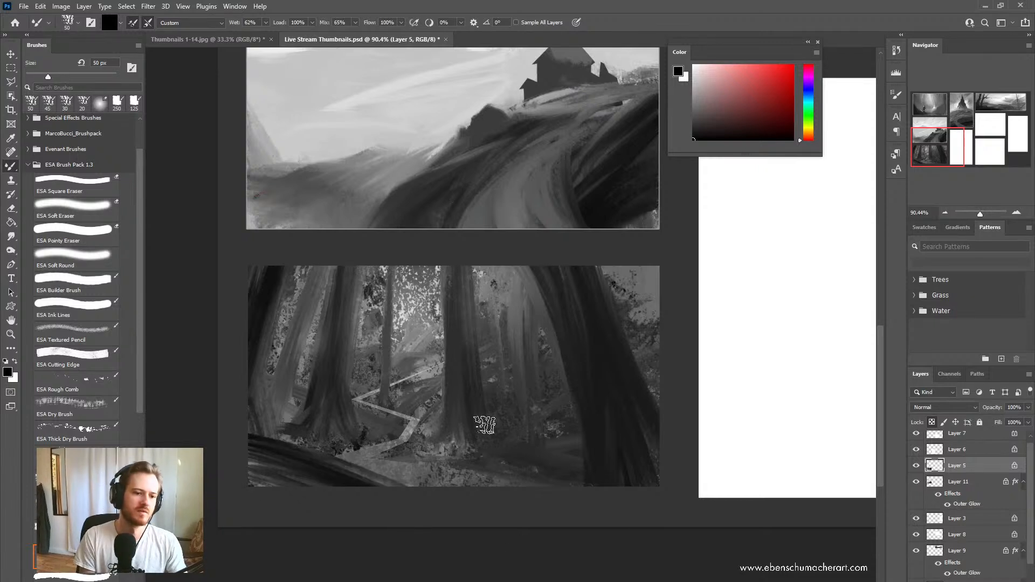
Step: Build up a dark mound between the path and the large right trunk with black strokes at 50 px
left_click_drag(469, 448, 540, 400)
left_click_drag(445, 442, 518, 404)
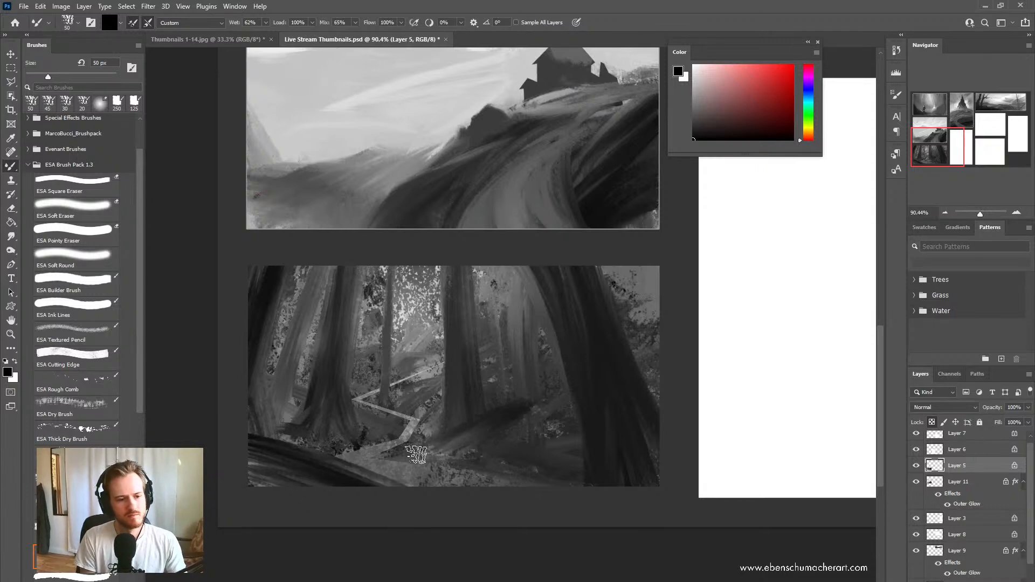
left_click_drag(416, 455, 539, 386)
left_click_drag(542, 428, 472, 446)
left_click_drag(526, 407, 558, 407)
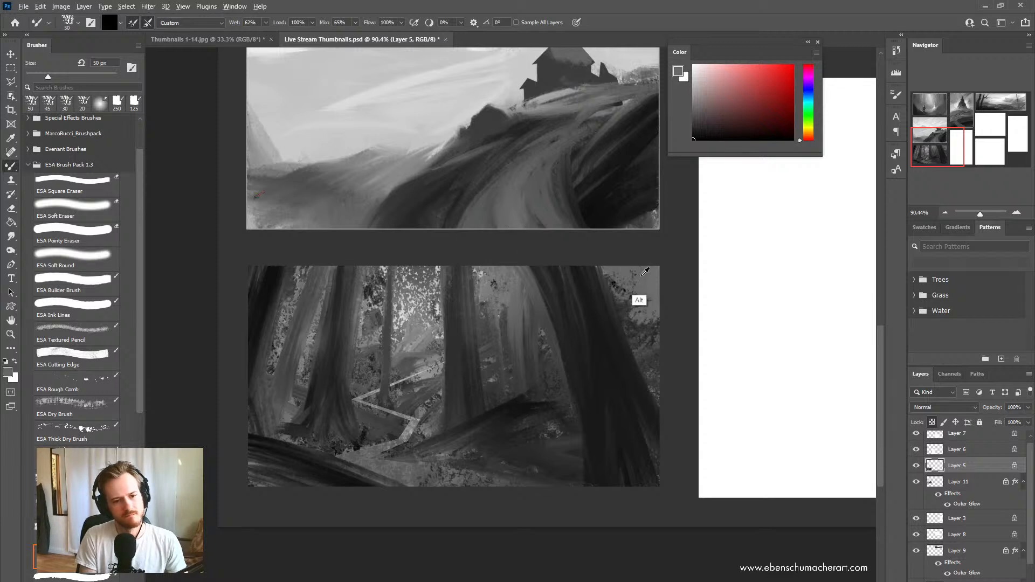
Step: Blend gray sampled from the right background into the ground beside the large right trunk at 40 px
left_click(636, 326, "alt")
key("bracketleft")
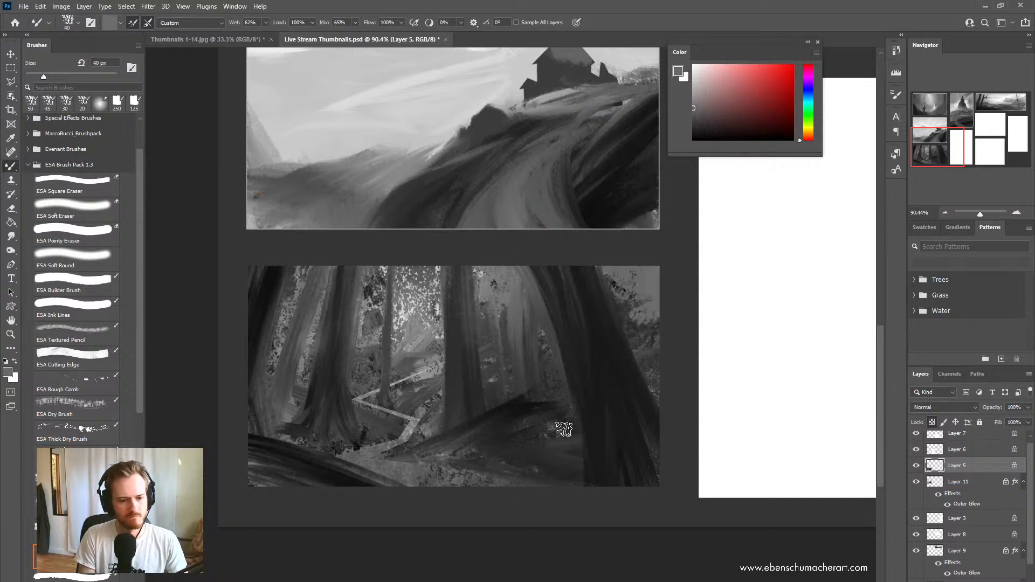
left_click(555, 445)
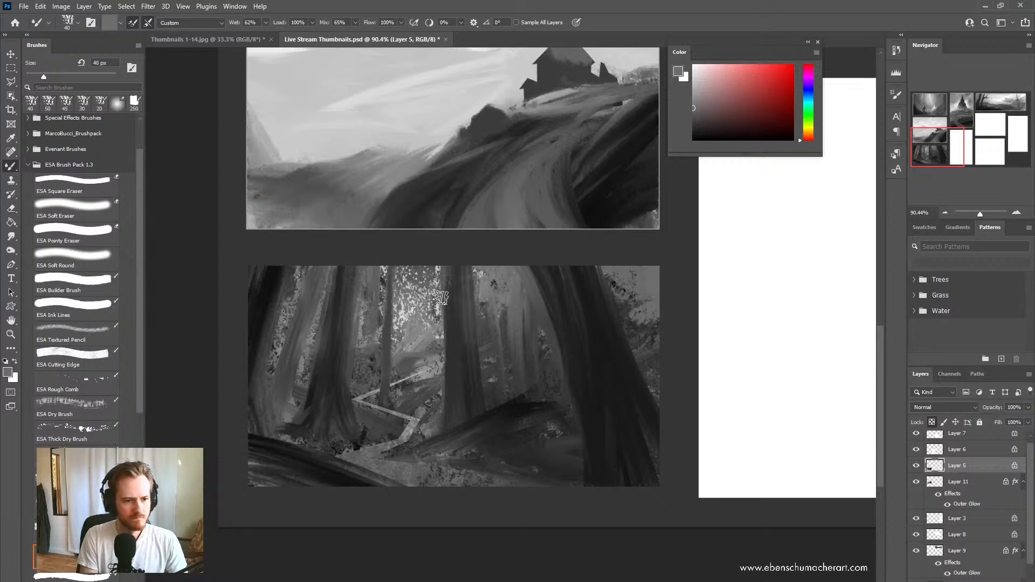
Step: Try to paint a thin trunk beside the bright clearing with sampled gray, using the Mixer Brush at 15 px and the ESA Cutting Edge brush
left_click(454, 313, "alt")
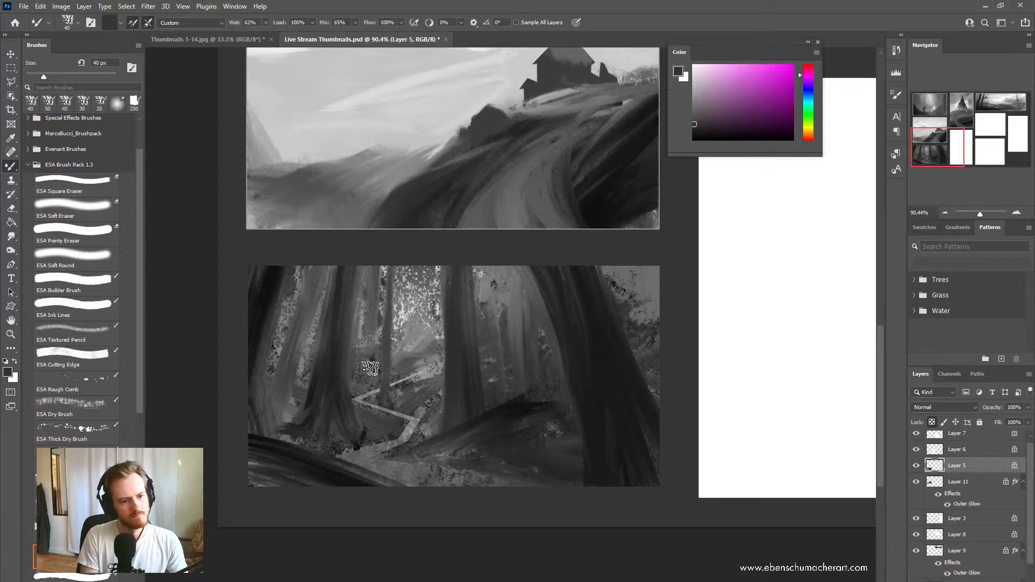
left_click(371, 346, "alt")
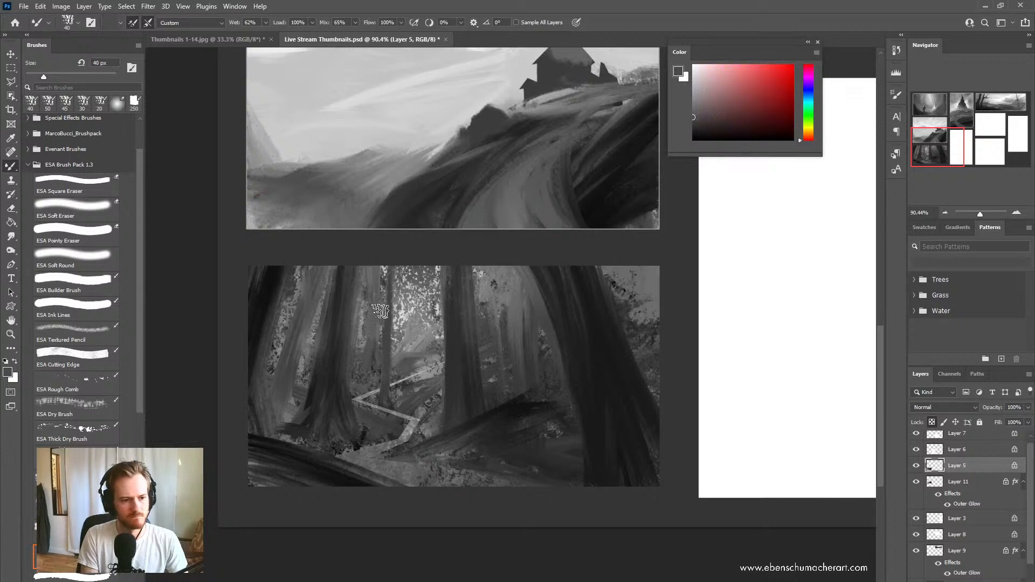
key("bracketleft")
key("bracketleft")
key("bracketleft")
key("bracketleft")
left_click_drag(368, 270, 380, 293)
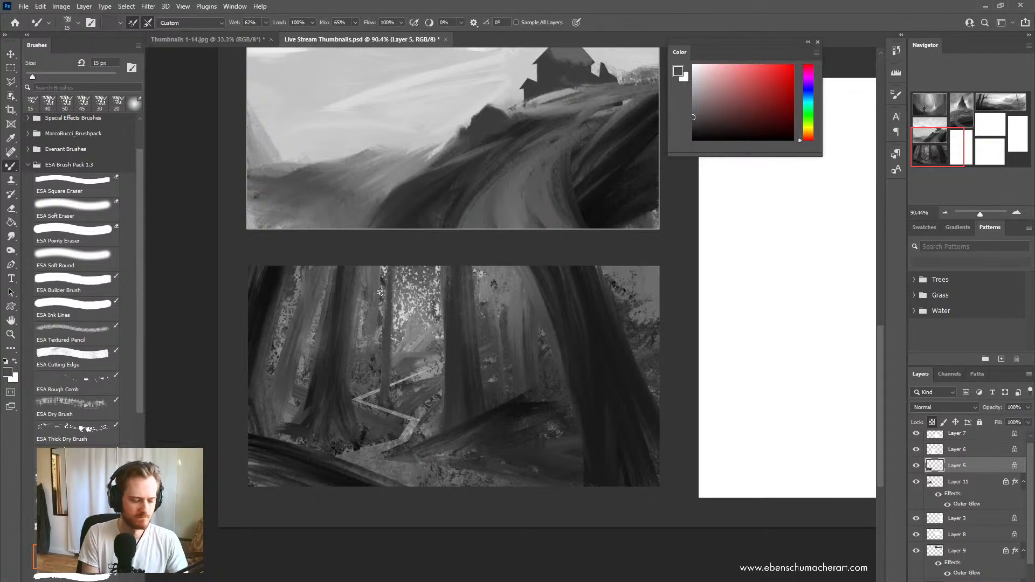
left_click(105, 361)
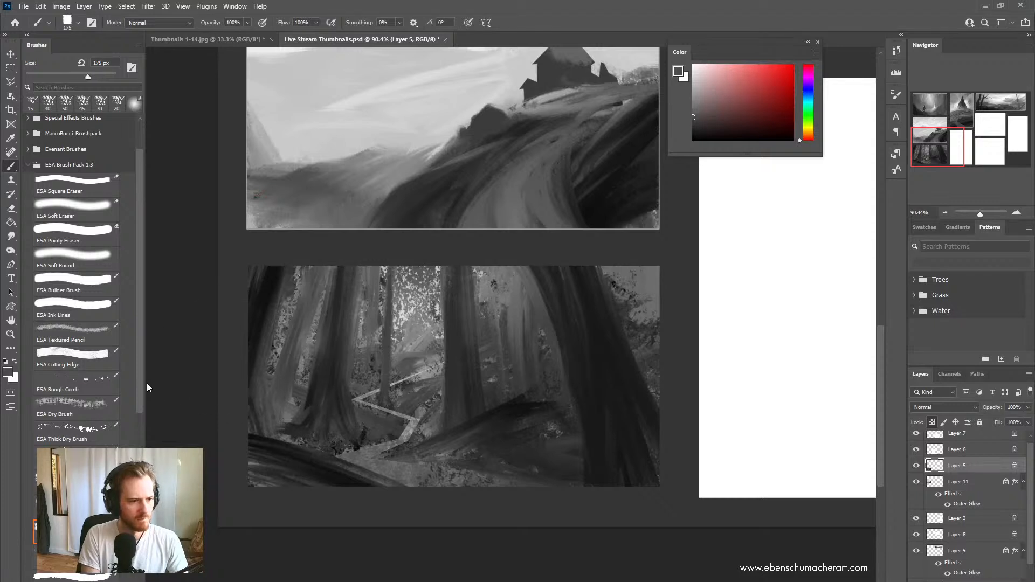
left_click_drag(367, 352, 381, 259)
key("ctrl+z")
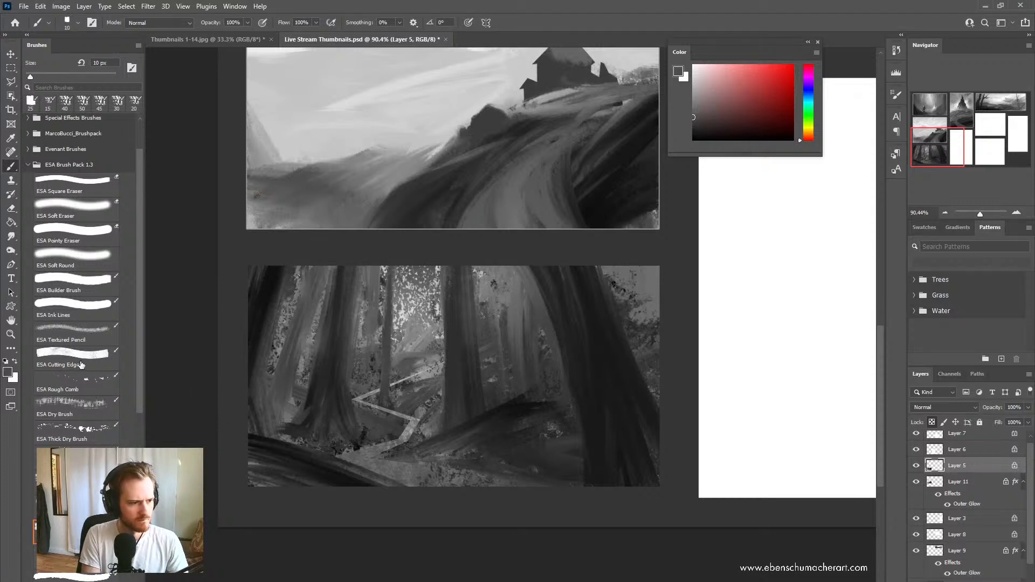
Step: Paint a dark leaning trunk between the left-hand trunks with ESA Textured Digital Brush 2 at 40 px, using near-black sampled from the neighbouring trunk
left_click(76, 482)
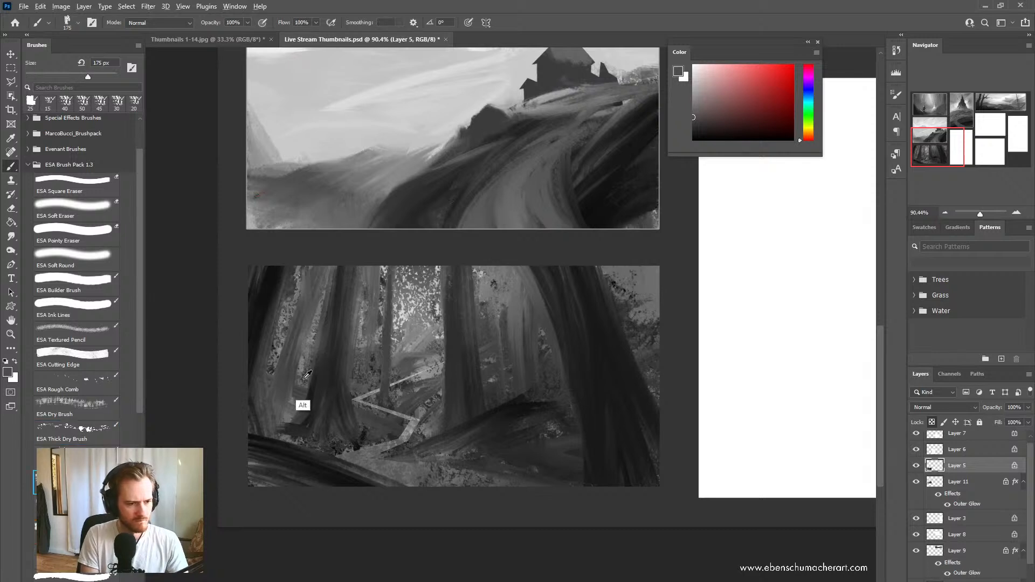
left_click(330, 379, "alt")
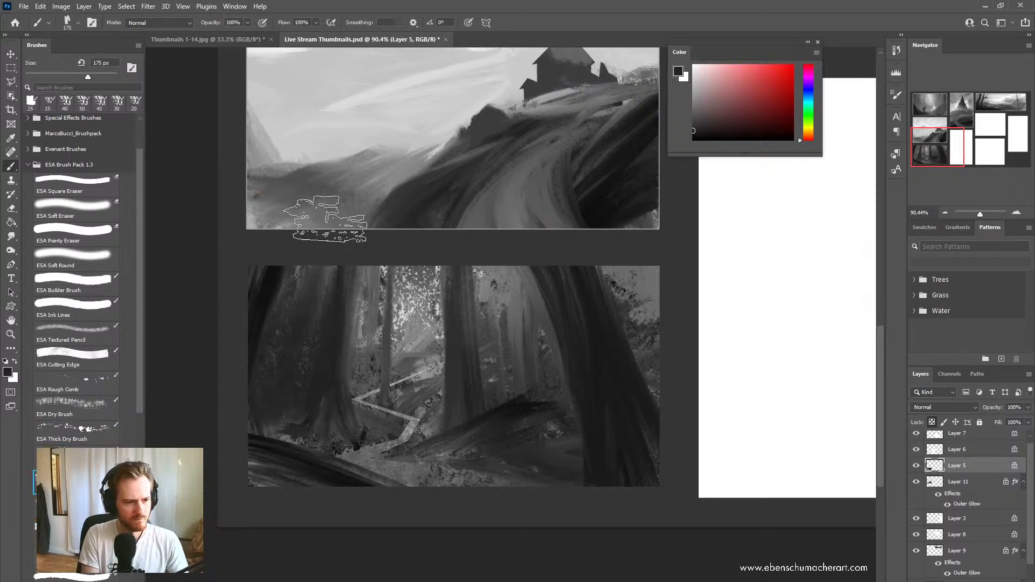
key("bracketleft")
key("bracketleft")
key("bracketleft")
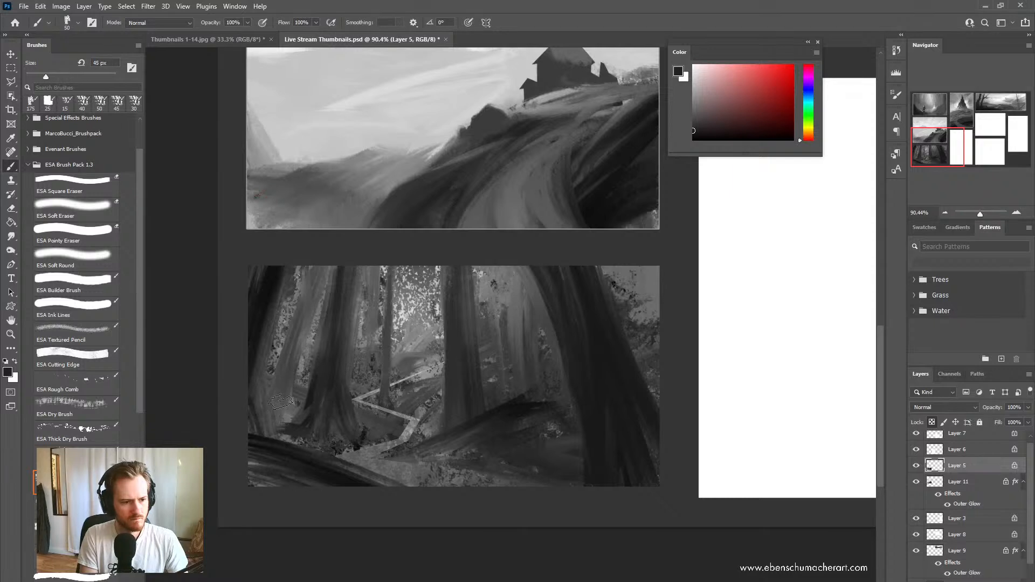
key("bracketright")
left_click_drag(278, 402, 317, 270)
key("ctrl+z")
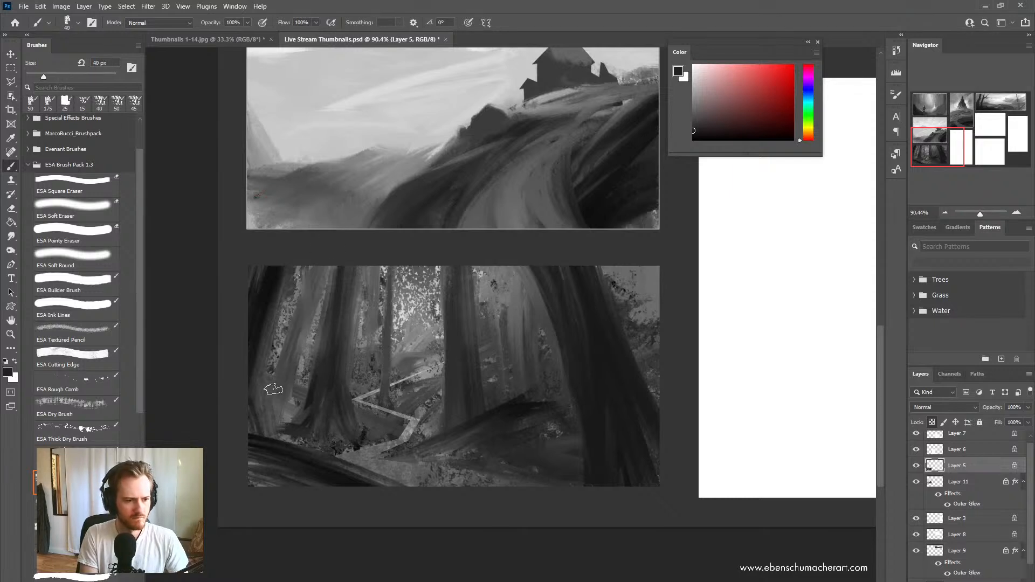
left_click_drag(274, 390, 318, 268)
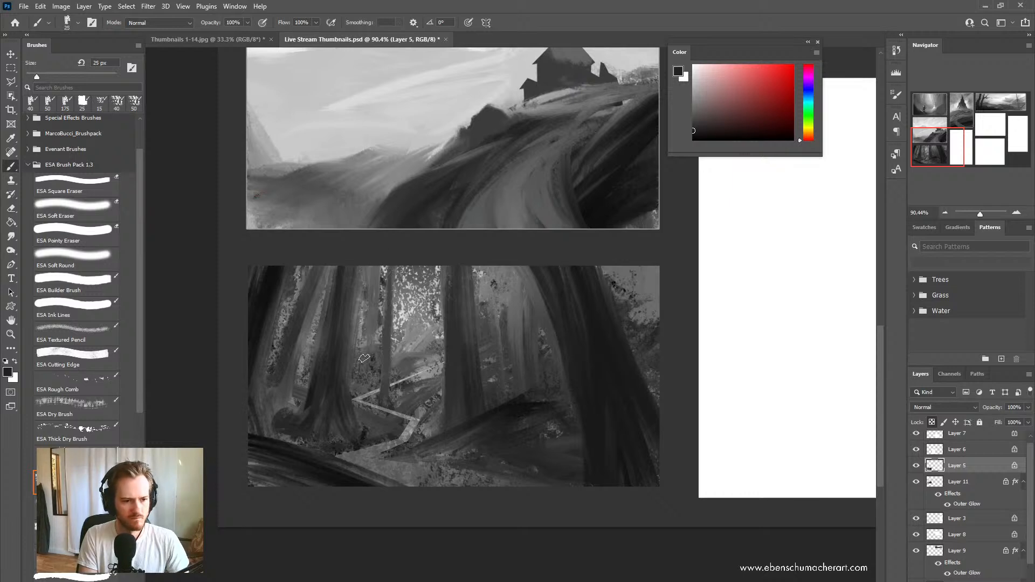
Step: Paint a thin distant trunk just left of the bright clearing at 10 px with dark gray sampled from the existing slim trunk
left_click_drag(365, 358, 379, 266)
key("ctrl+z")
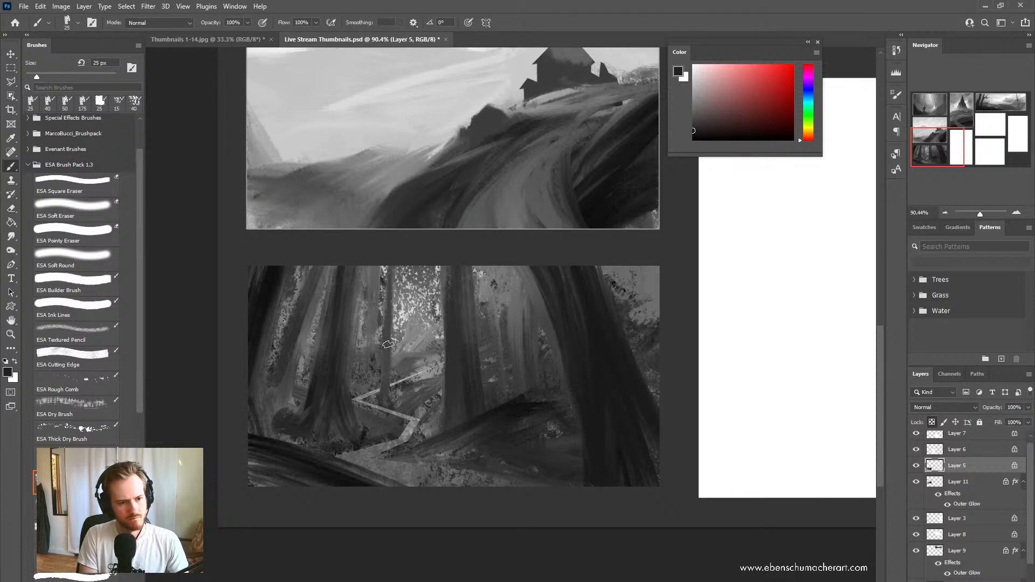
left_click(387, 346, "alt")
key("[")
key("[")
key("[")
left_click_drag(368, 363, 382, 265)
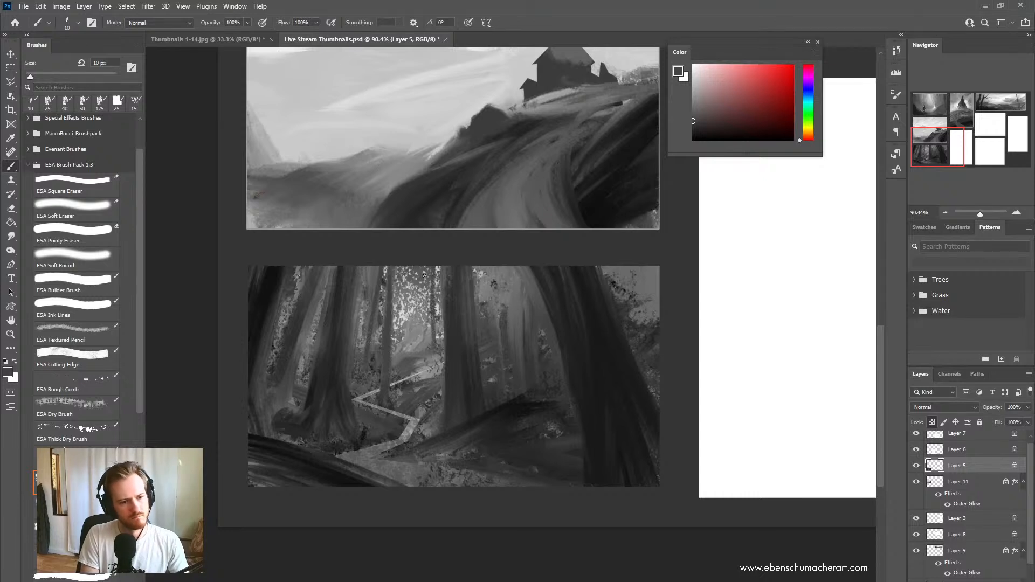
Step: Sample white from the clearing and select the clearing and the gap right of the middle trunk with the Polygonal Lasso
left_click(408, 315, "alt")
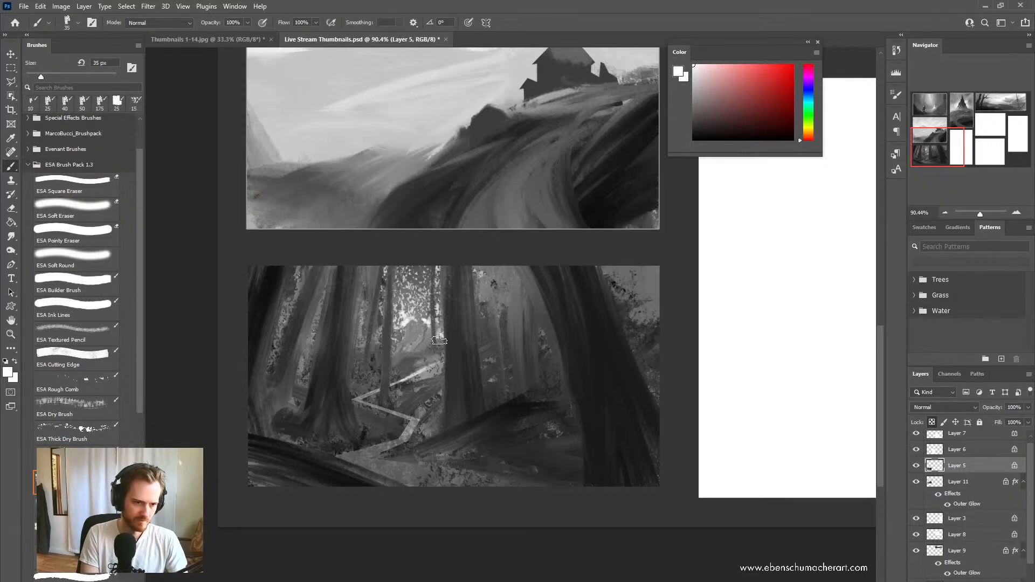
key("l")
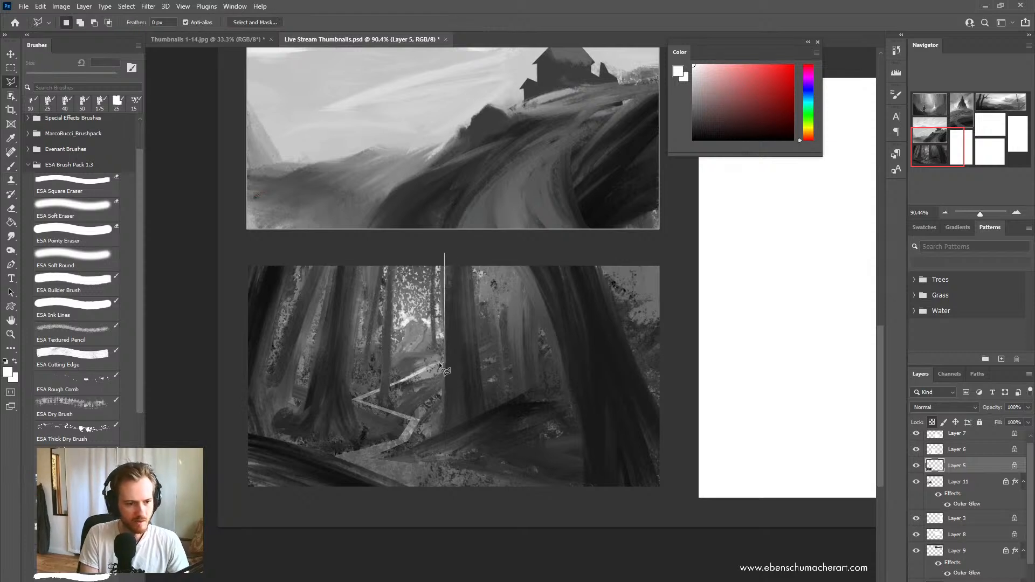
left_click(400, 249)
left_click(472, 255, "shift")
left_click(476, 349)
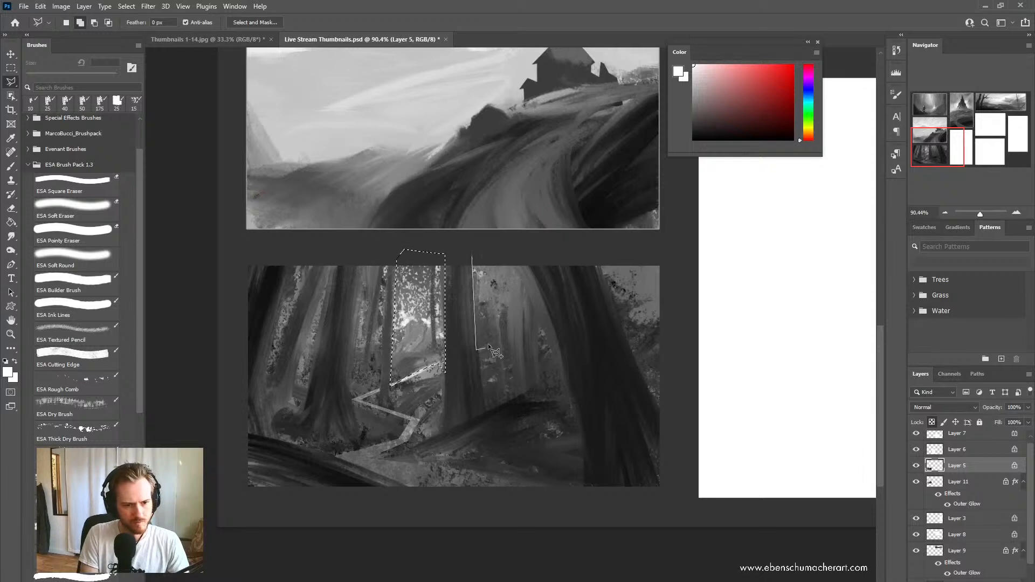
left_click(524, 256, "ctrl")
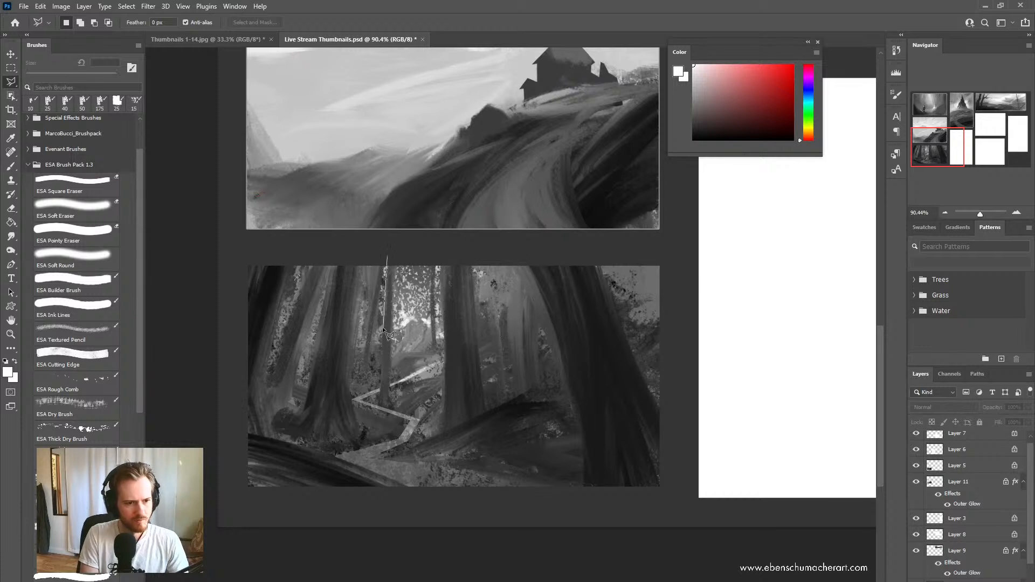
Step: Add the two narrow gaps between the slim trunks left of the clearing to the selection
left_click(387, 251, "shift")
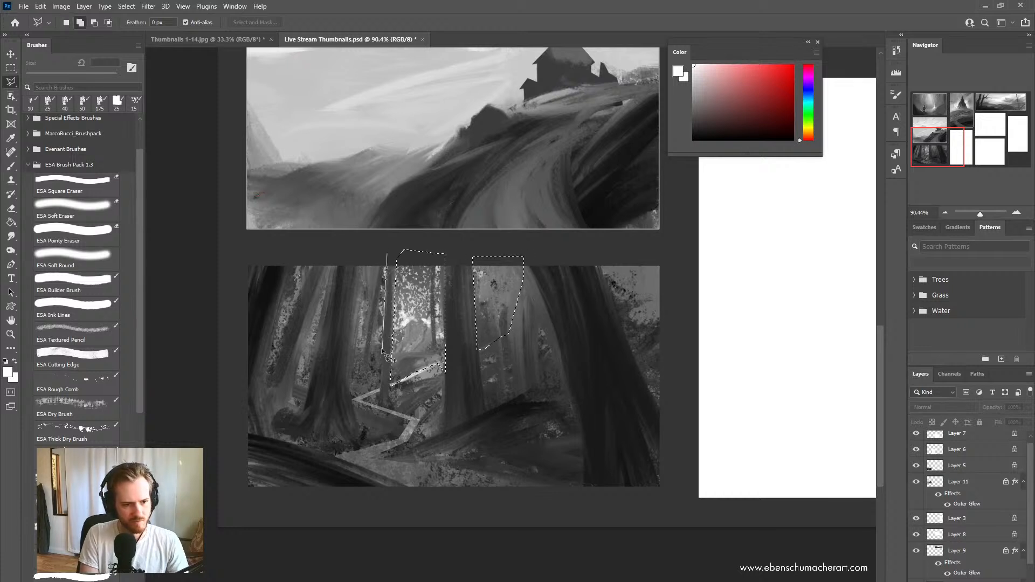
left_click(372, 347)
left_click(382, 349)
left_click(387, 249)
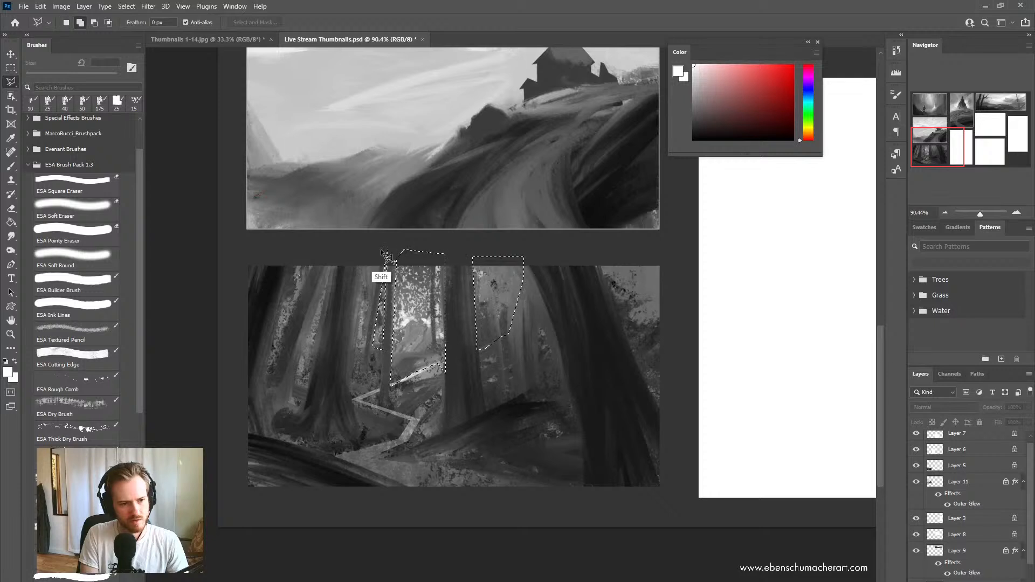
left_click(381, 252, "shift")
left_click(365, 343)
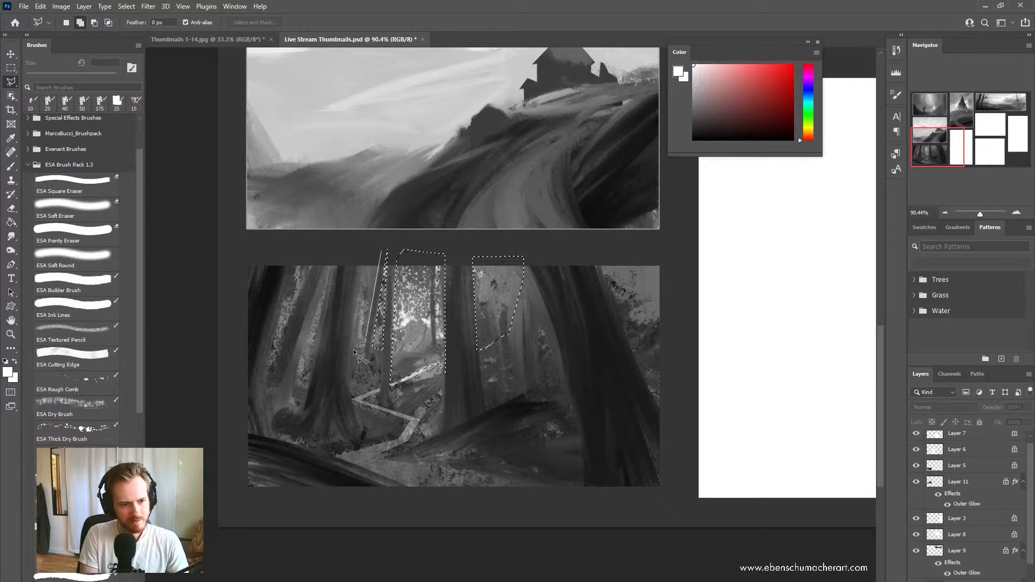
double_click(359, 246)
key("ctrl+d")
left_click(366, 247)
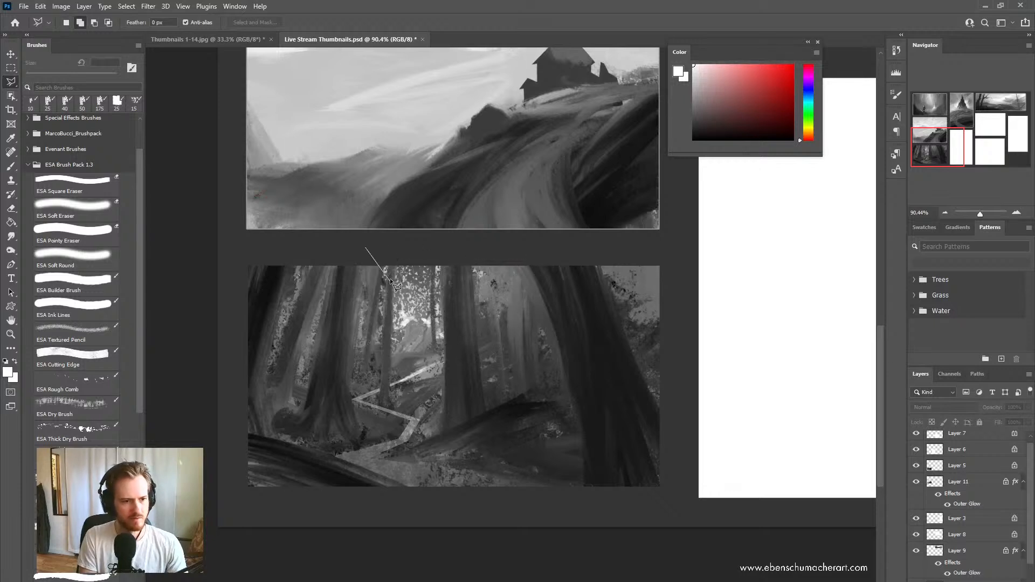
key("Escape")
Step: Choose the speckled scatter brush and make the forest scene's layer, Layer 5, active
key("b")
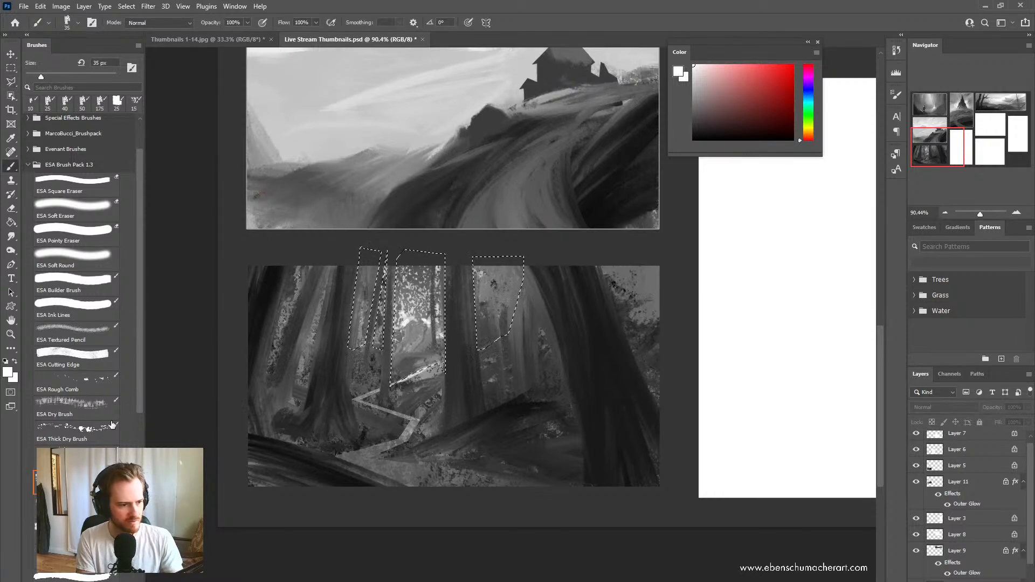
left_click_drag(138, 400, 140, 556)
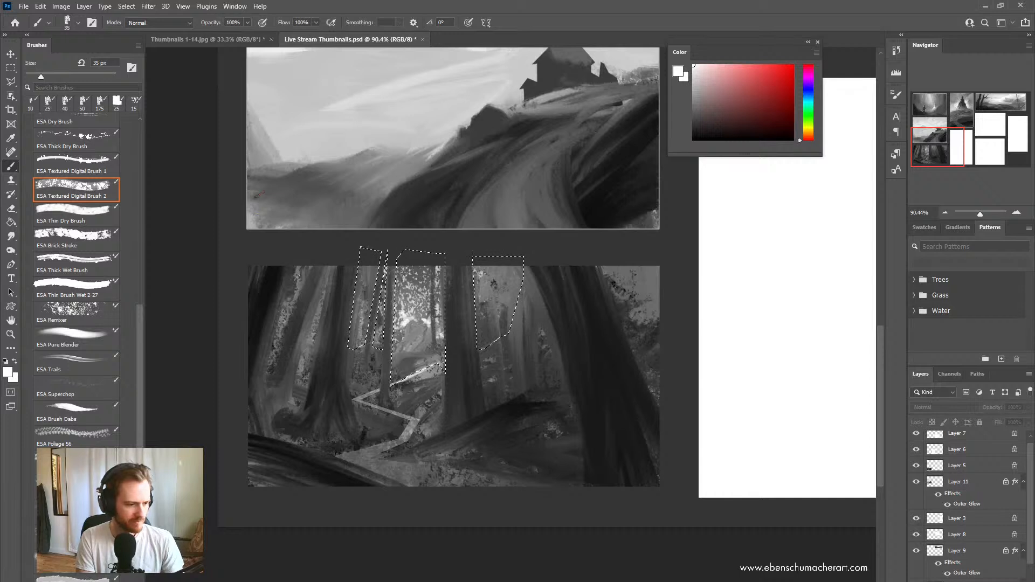
left_click(76, 536)
left_click(404, 322, "alt")
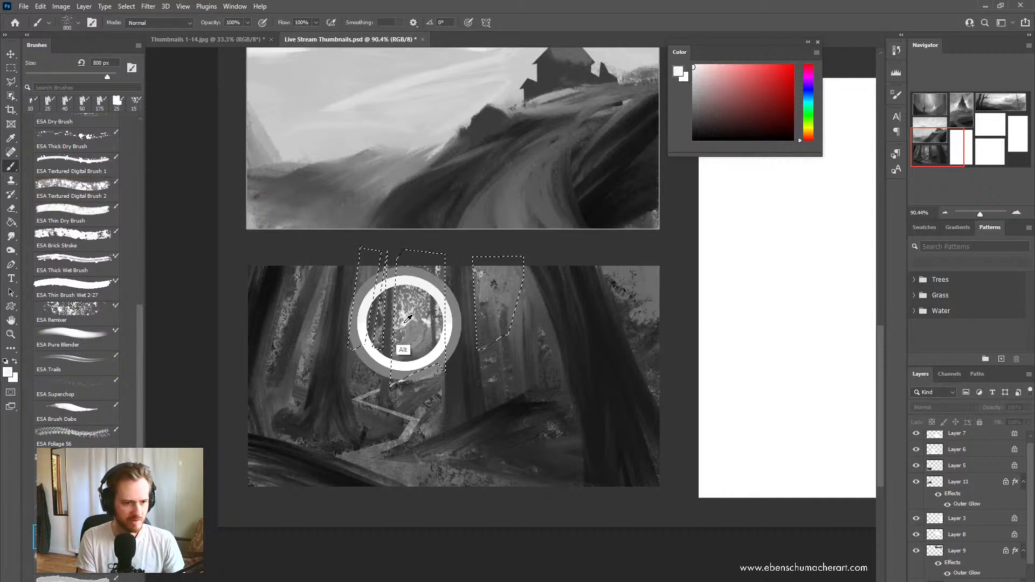
left_click(405, 323)
left_click(507, 237)
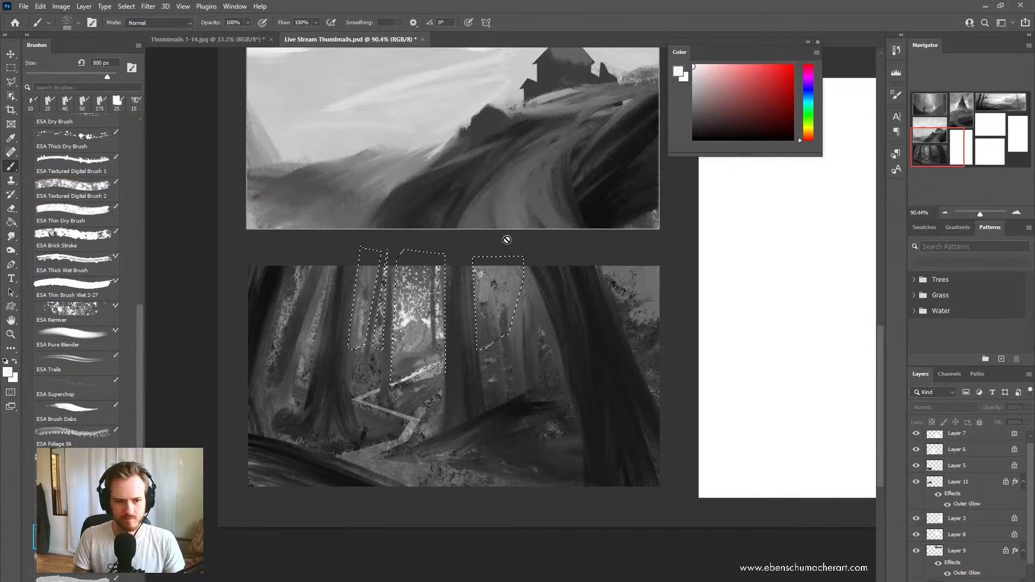
scroll(945, 503, "down", 2)
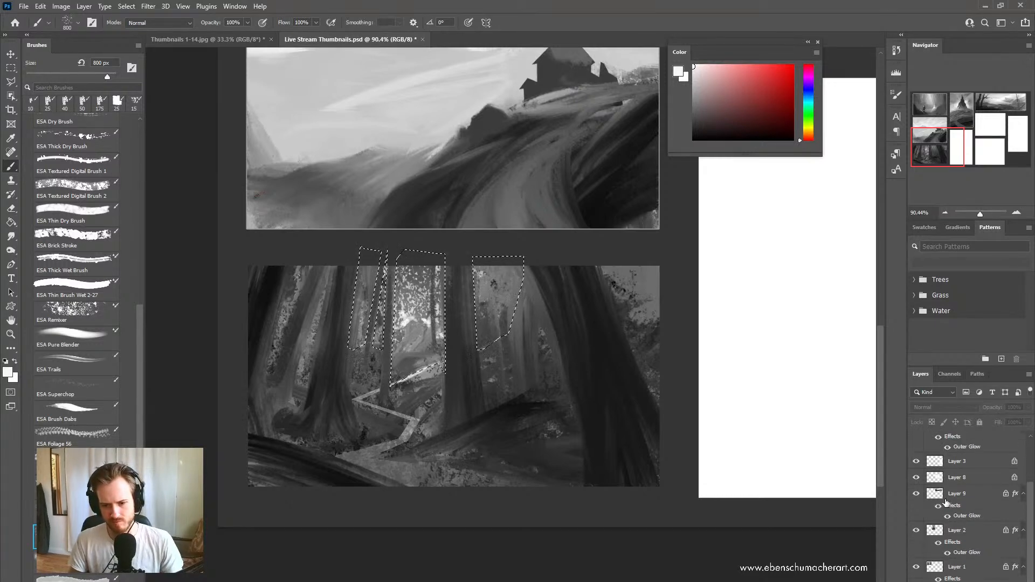
scroll(945, 502, "up", 2)
left_click(916, 472)
left_click(916, 472)
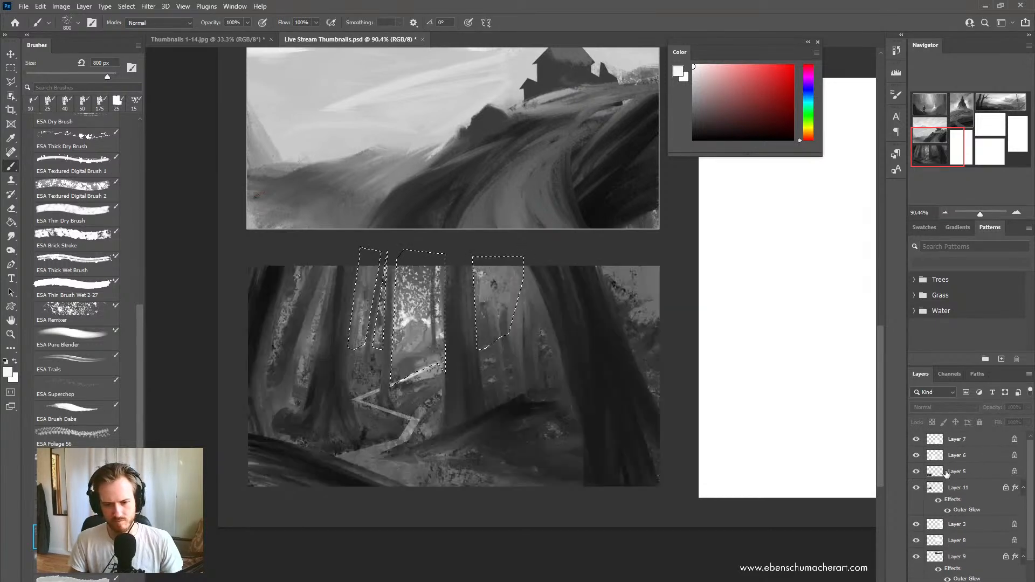
left_click(946, 472)
Step: Scatter white light speckles in the selected clearing and the gap right of the middle trunk with the speckled brush at 150 px
key("bracketleft")
key("bracketleft")
key("bracketleft")
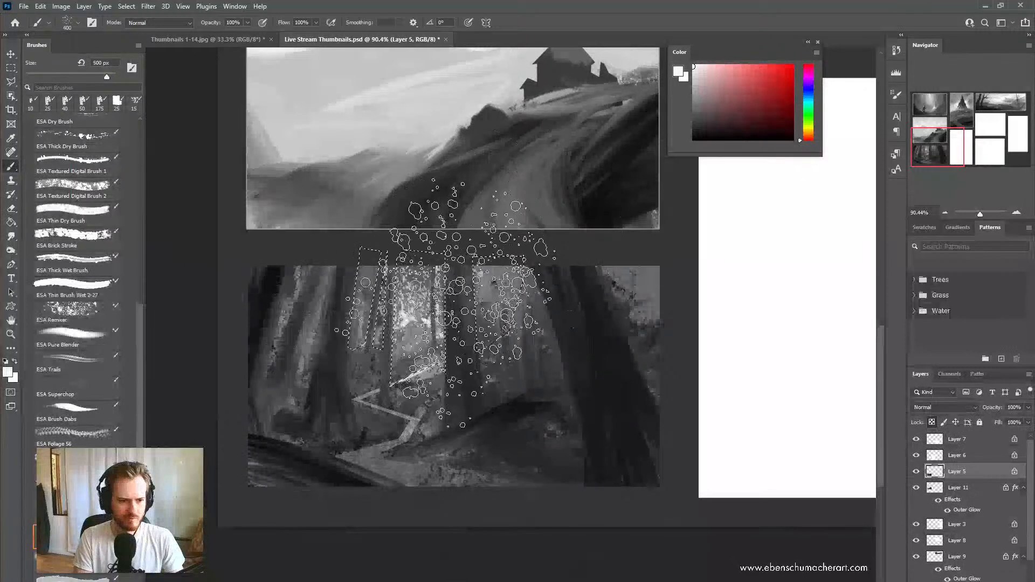
key("bracketleft")
key("bracketleft")
key("bracketleft")
key("bracketleft")
key("bracketleft")
key("bracketleft")
key("bracketleft")
key("bracketleft")
key("bracketleft")
key("bracketleft")
key("bracketleft")
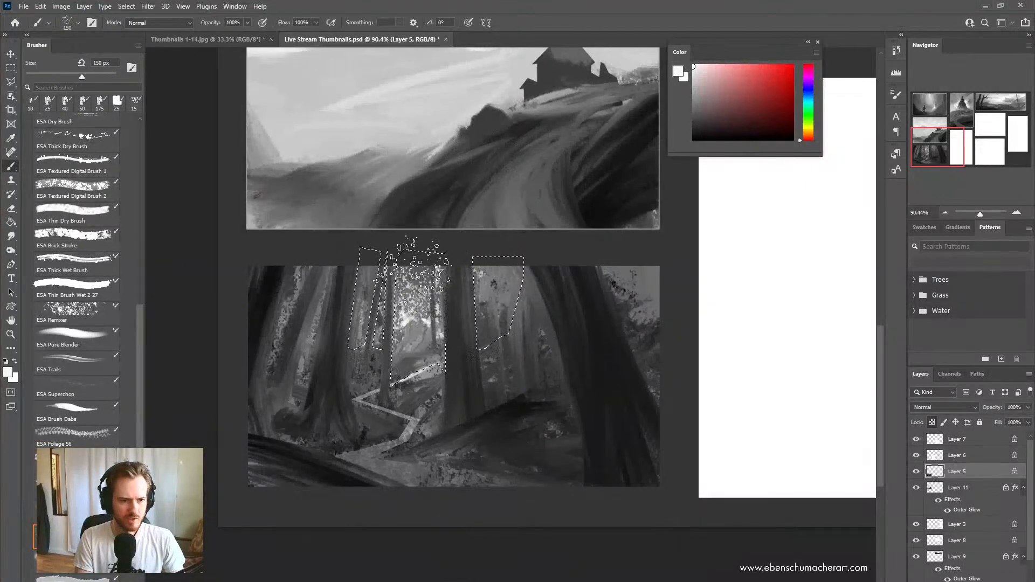
left_click_drag(413, 275, 475, 371)
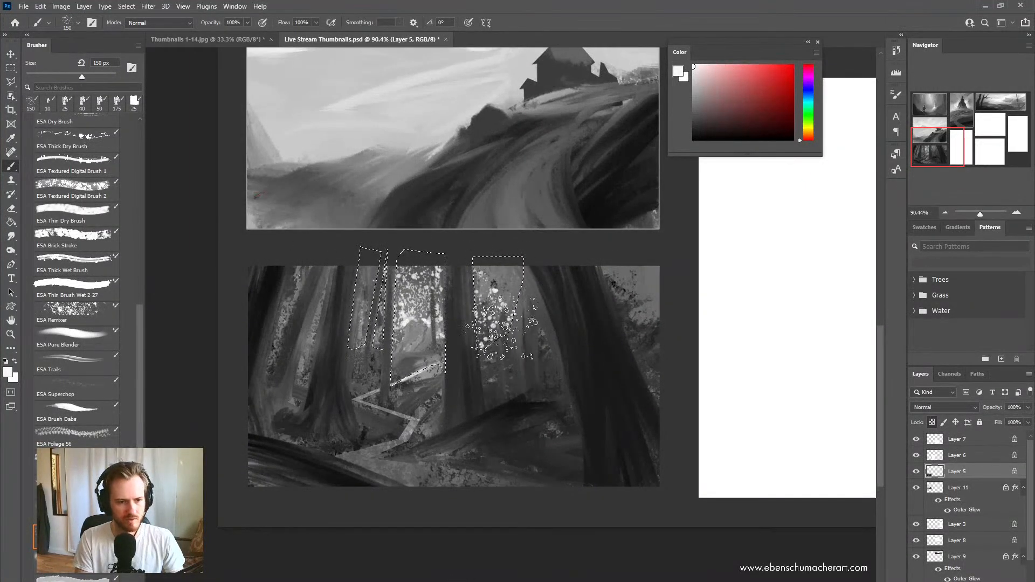
Step: Fill the selected gaps on both sides of the clearing with light speckles at 100 px, undo the last stroke, and deselect
key("bracketleft")
key("bracketleft")
mouse_move(377, 285)
left_mouse_down()
mouse_move(374, 315)
mouse_move(389, 302)
mouse_move(380, 353)
mouse_move(389, 288)
left_mouse_up()
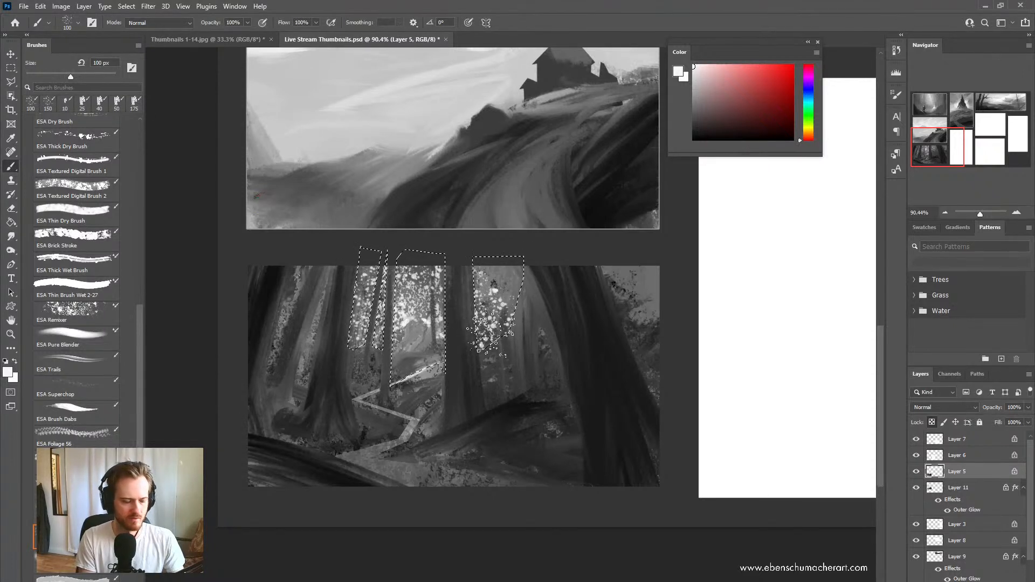
left_click(503, 276, "alt")
mouse_move(503, 276)
left_mouse_down()
mouse_move(482, 305)
mouse_move(496, 324)
mouse_move(479, 327)
mouse_move(466, 268)
mouse_move(493, 314)
mouse_move(482, 355)
mouse_move(471, 335)
mouse_move(517, 314)
mouse_move(490, 357)
mouse_move(484, 340)
mouse_move(477, 346)
mouse_move(504, 333)
mouse_move(480, 346)
mouse_move(408, 319)
mouse_move(463, 318)
left_mouse_up()
left_click(413, 304, "alt")
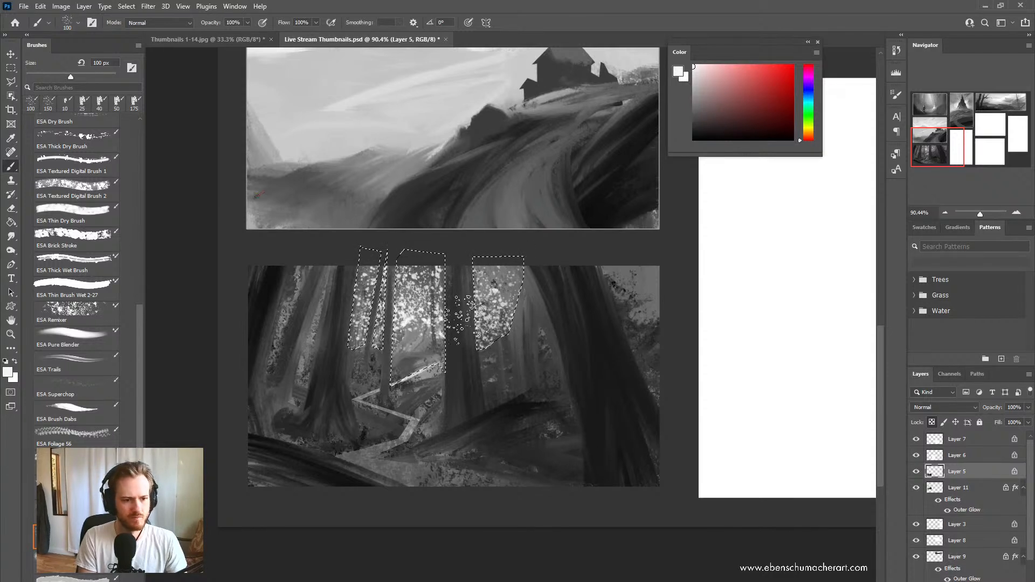
key("ctrl+z")
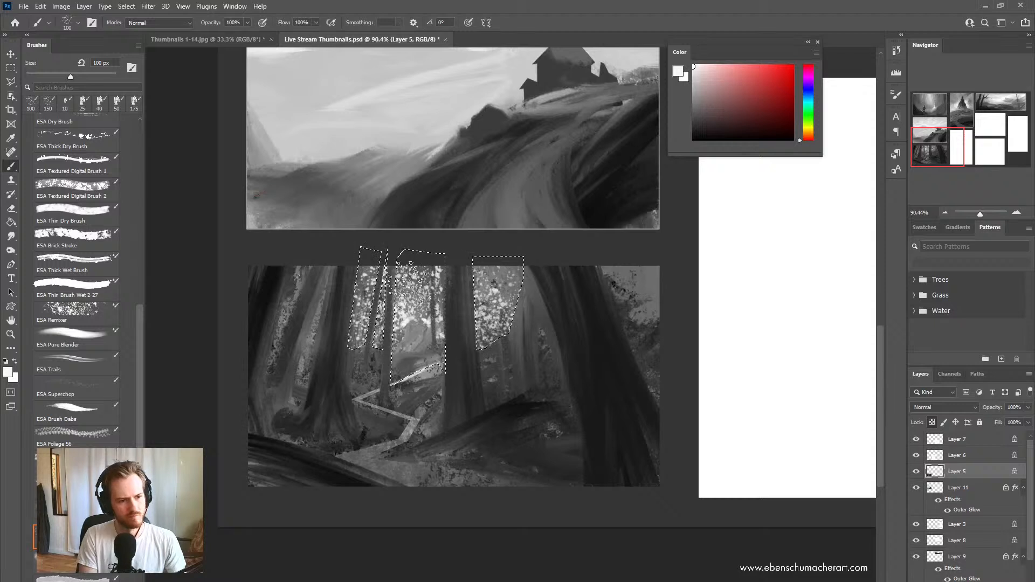
key("ctrl+d")
Step: Sample a grey from the trees beside the clearing and scatter grey speckles around the large right-hand trunk of the forest scene
mouse_move(494, 295)
left_mouse_down()
mouse_move(458, 283)
mouse_move(504, 264)
mouse_move(508, 282)
mouse_move(473, 283)
left_mouse_up()
left_click_drag(508, 384, 471, 395)
left_click_drag(361, 407, 399, 409)
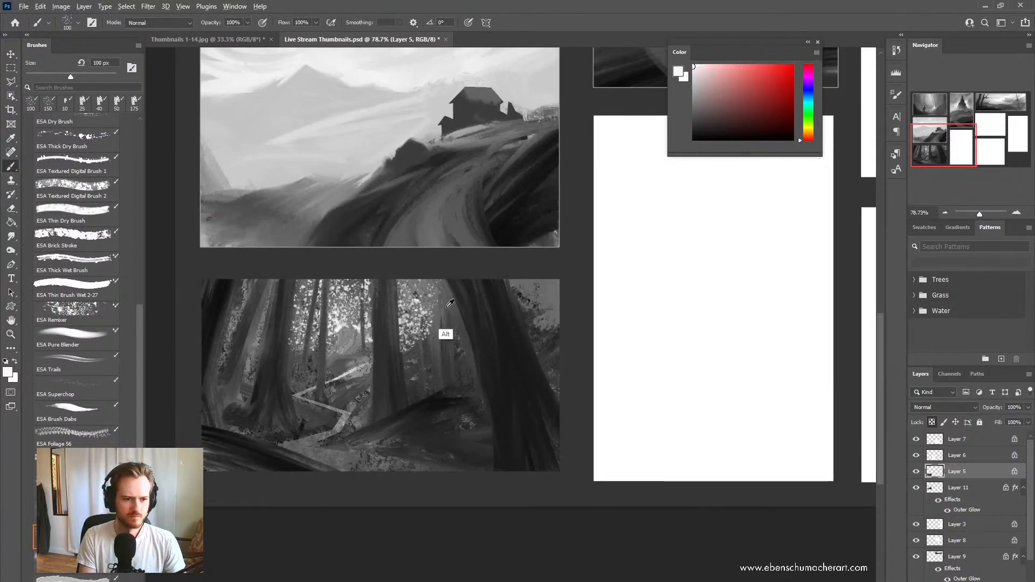
left_click(426, 326, "alt")
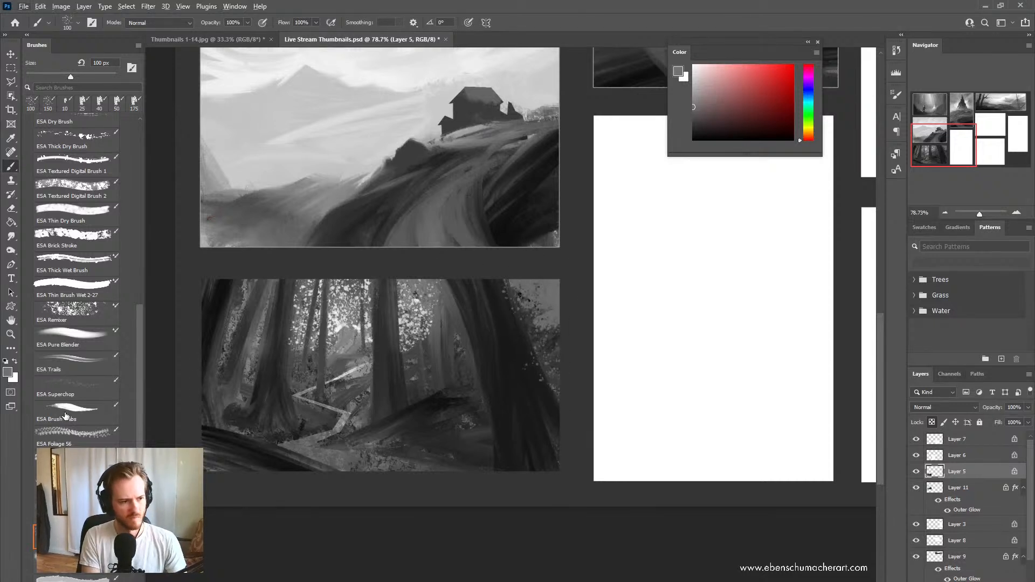
Step: Choose ESA Textured Digital Brush 2, reduce its size to 80 px and brighten the forest clearing around the distant peak with white
left_click(71, 264)
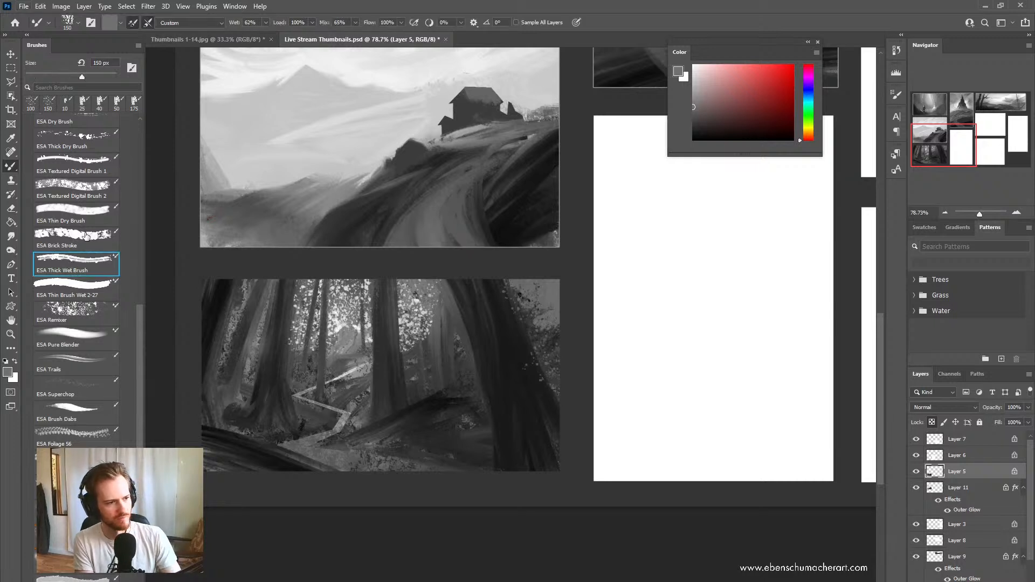
left_click(84, 215)
left_click_drag(140, 322, 138, 275)
left_click(80, 266)
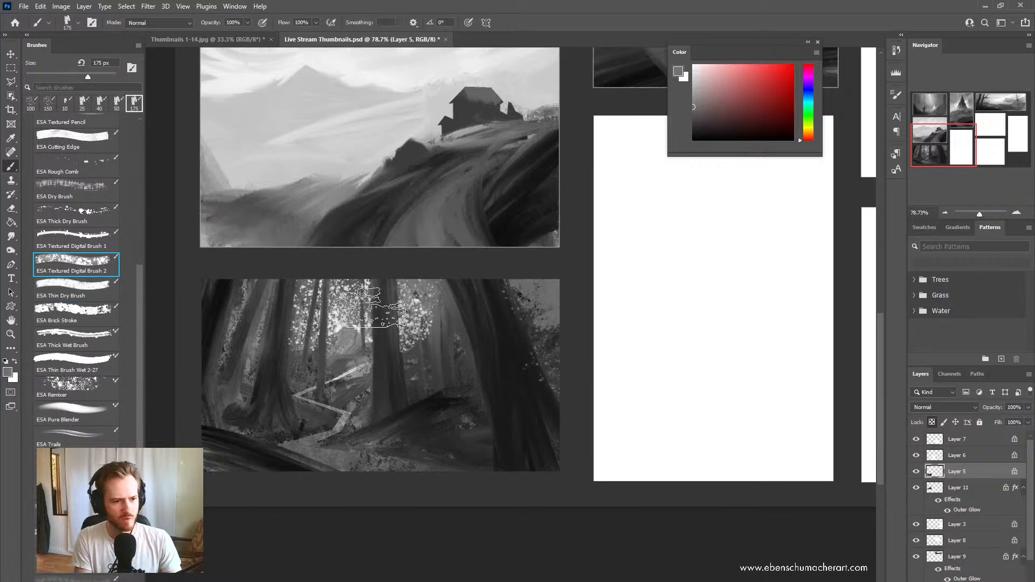
key("bracketleft")
key("bracketleft")
key("bracketleft")
key("bracketleft")
key("bracketleft")
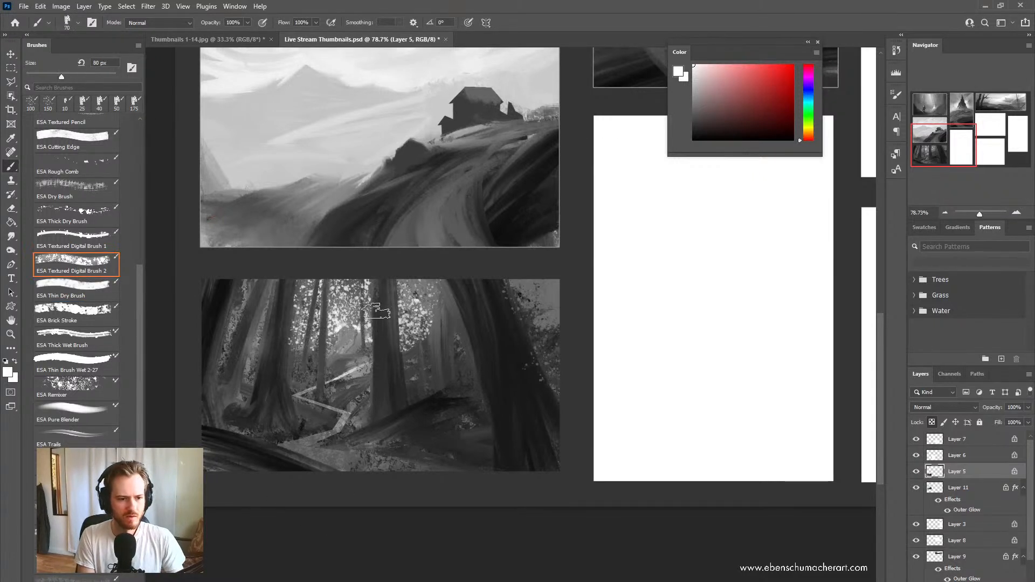
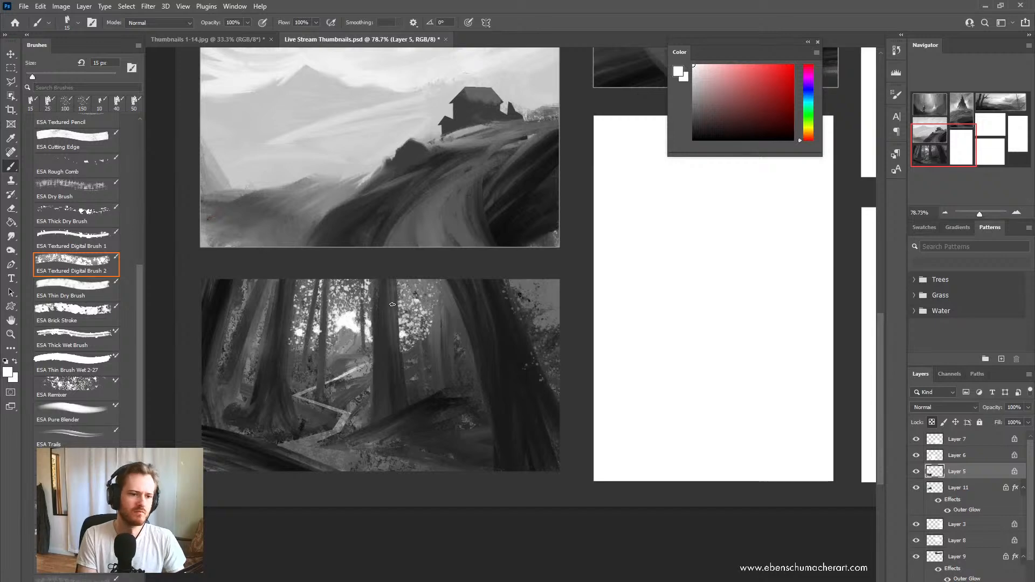
Step: Paste the copied Outer Glow layer style onto the forest scene's layer, Layer 5
key("z")
left_click_drag(450, 395, 406, 395)
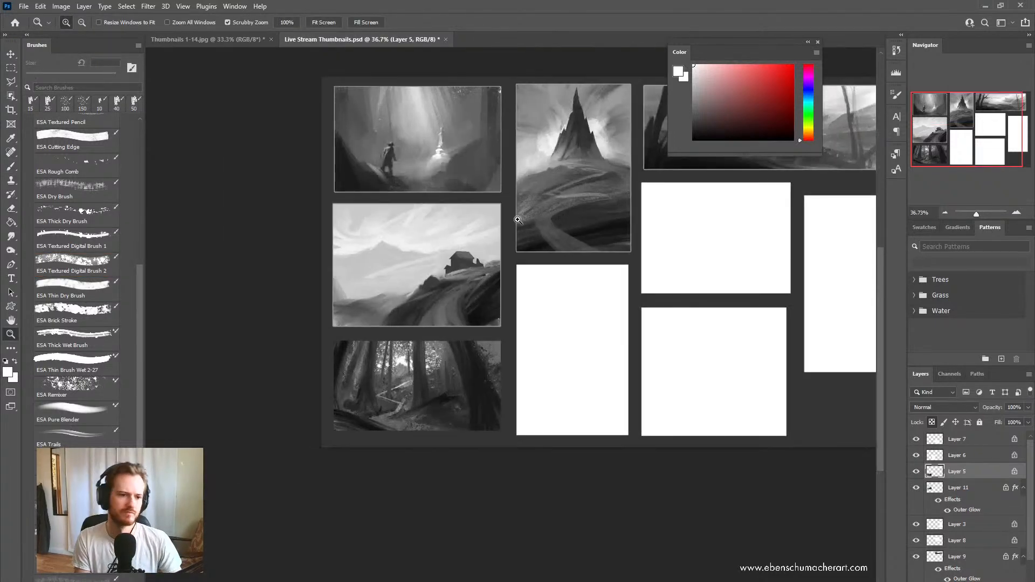
mouse_move(473, 368)
left_mouse_down()
mouse_move(485, 361)
mouse_move(443, 395)
left_mouse_up()
key("b")
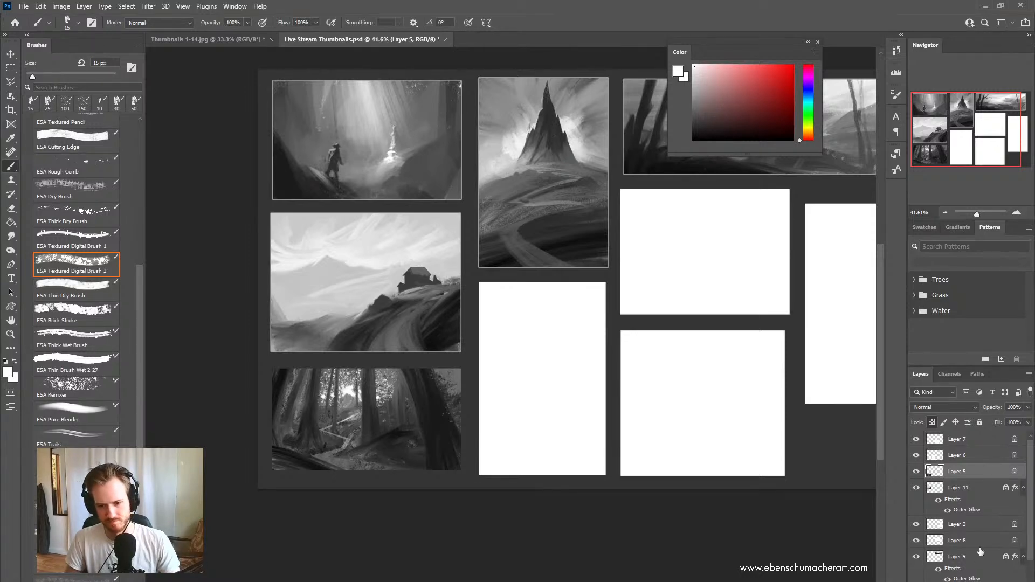
right_click(974, 474)
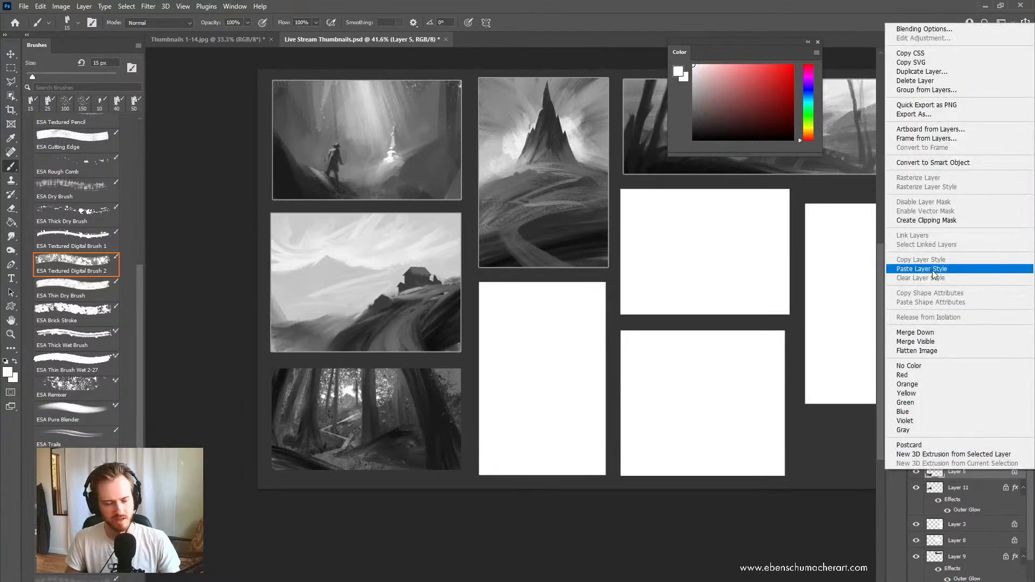
left_click(934, 272)
Step: Brighten the forest scene with Levels, setting the white input level to 213
key("ctrl+l")
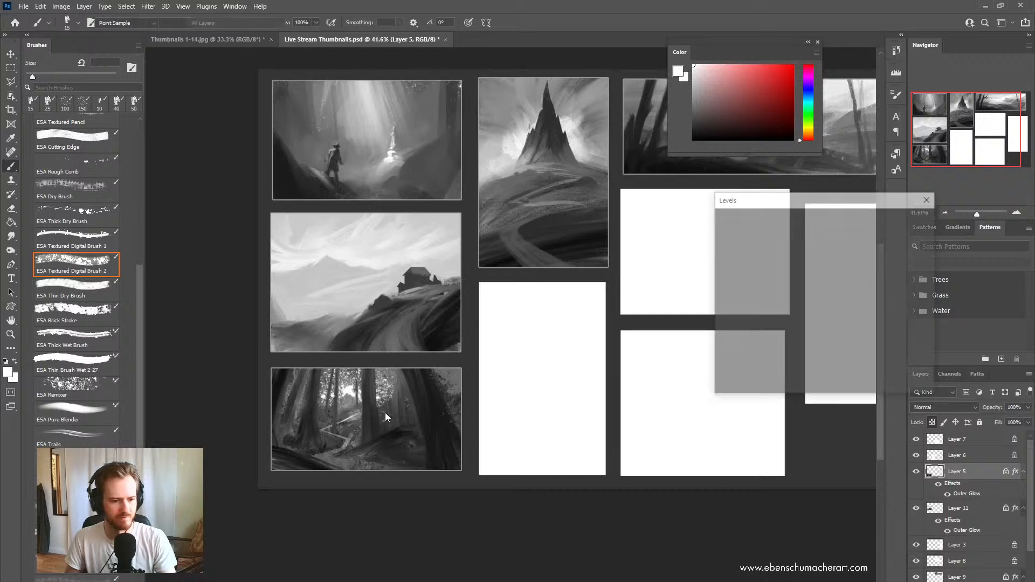
left_click_drag(860, 321, 846, 319)
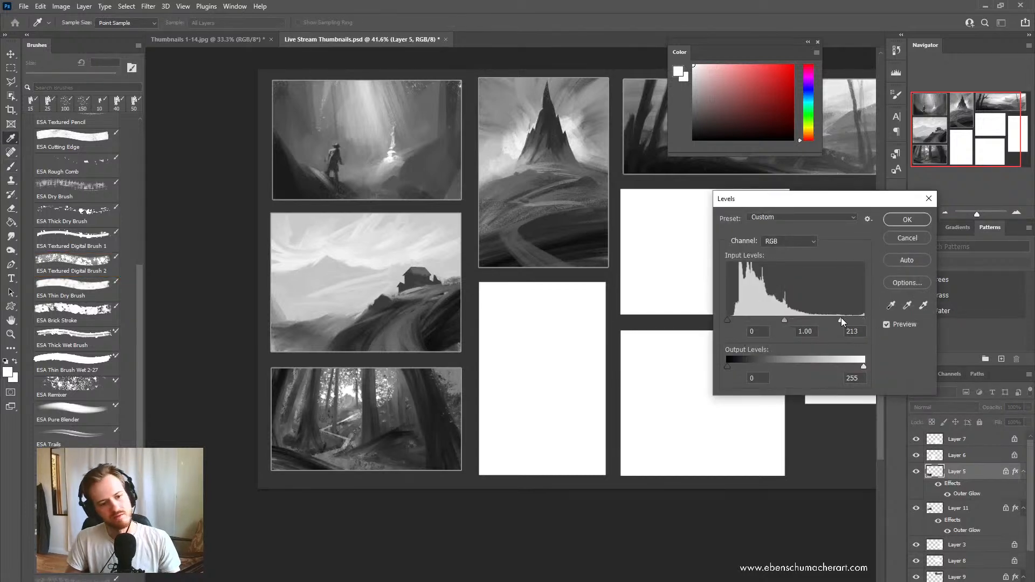
left_click(907, 220)
Step: Make Layer 6, the layer of the blank portrait thumbnail below the mountain spire scene, active
left_click_drag(471, 484, 436, 494)
key("z")
left_click_drag(557, 393, 496, 466)
left_click_drag(577, 377, 562, 360)
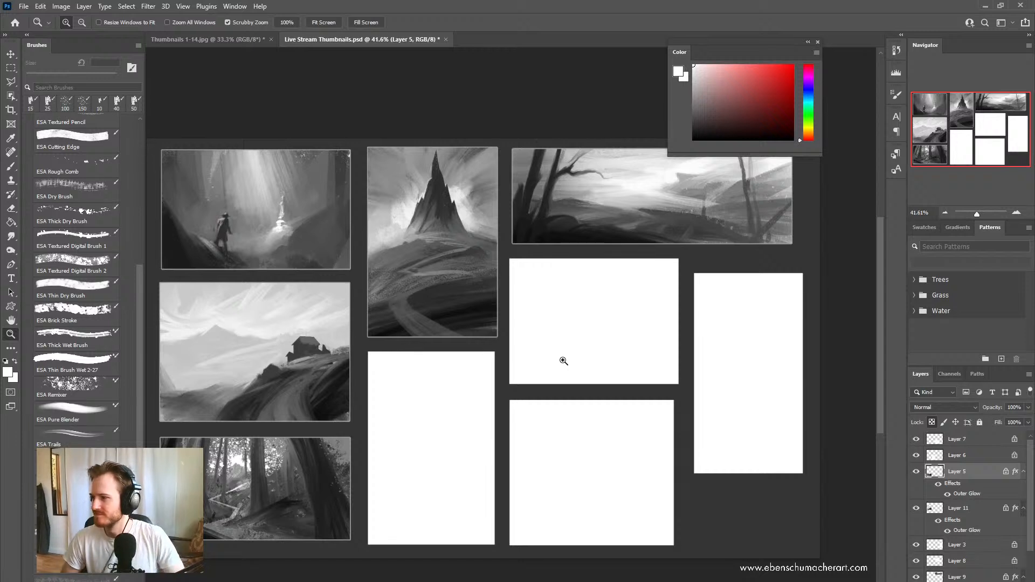
left_click(441, 435, "ctrl")
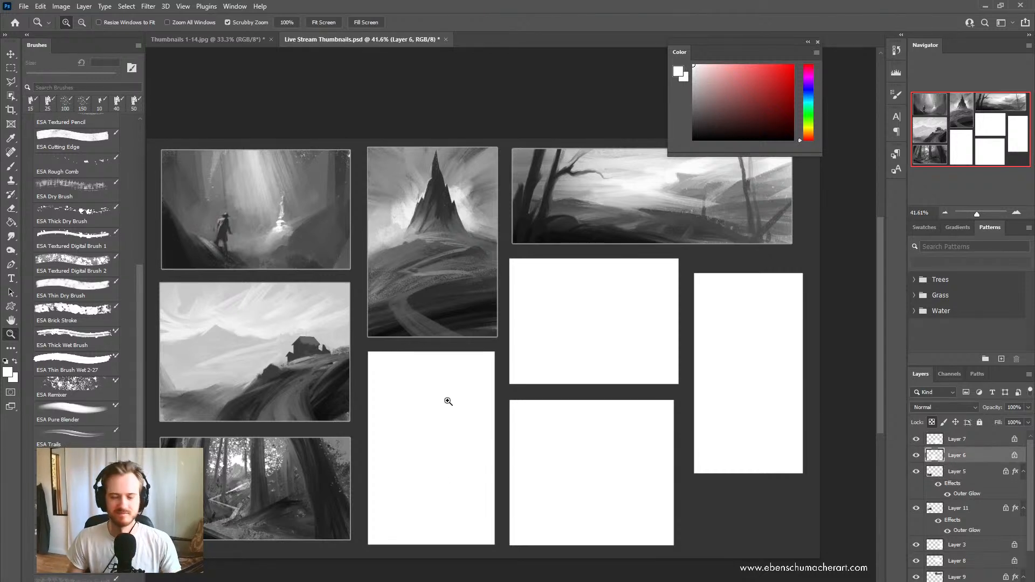
left_click_drag(412, 471, 420, 471)
left_click_drag(420, 471, 464, 430)
left_click_drag(464, 430, 440, 408)
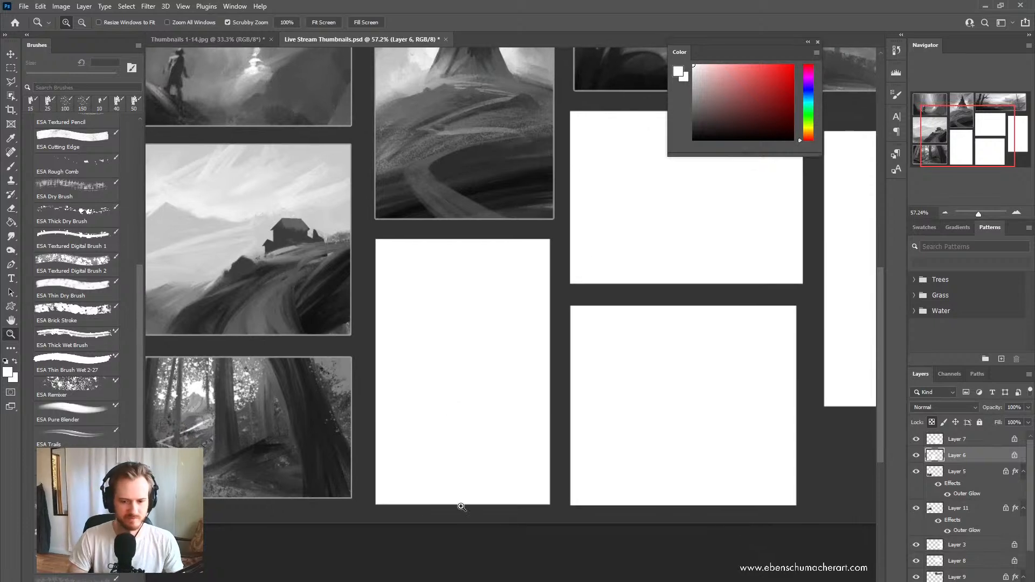
Step: Cover the blank portrait thumbnail with mid-dark grey using the ESA Brick Stroke brush at 400 px
key("b")
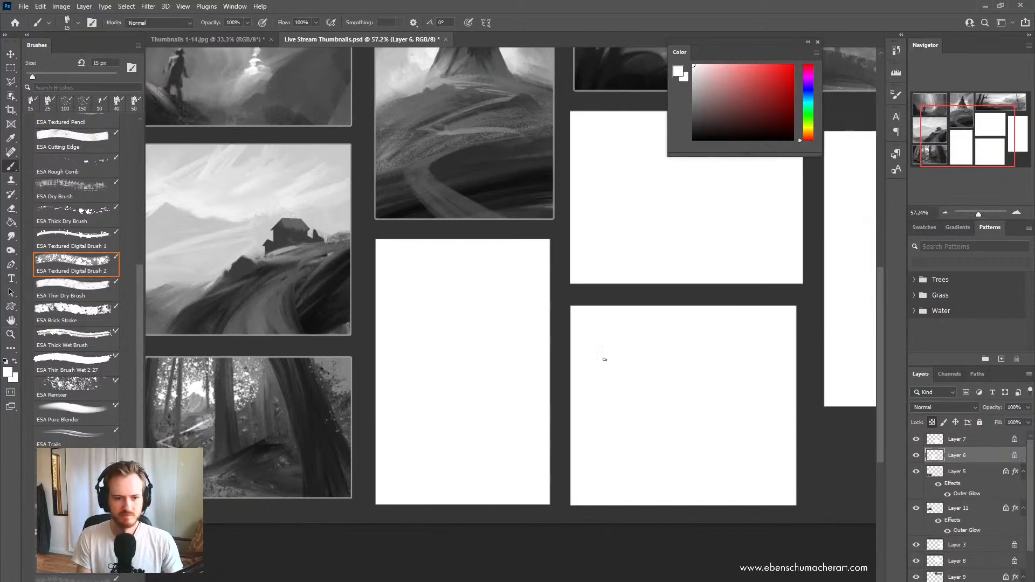
left_click(98, 385)
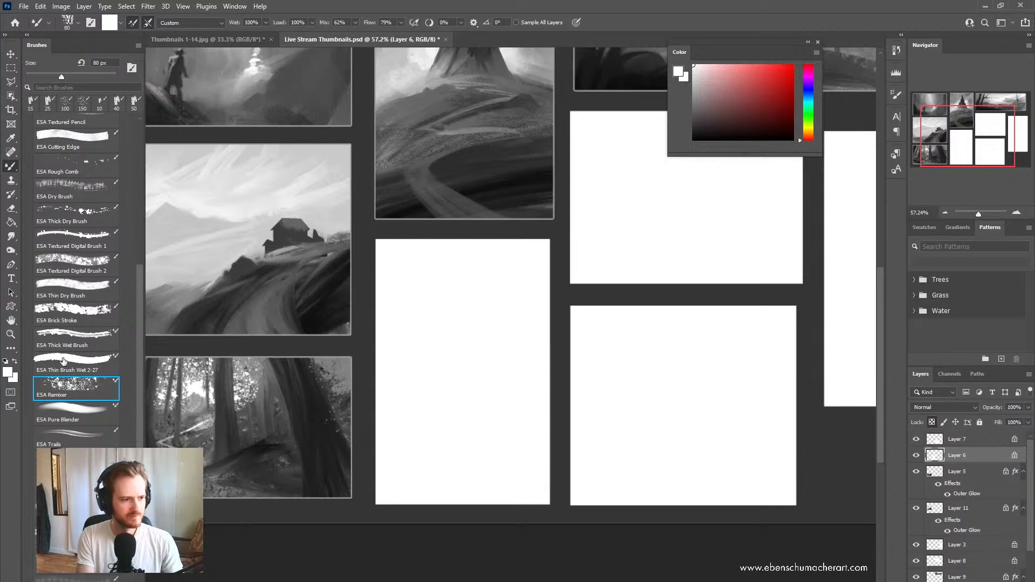
left_click(75, 305)
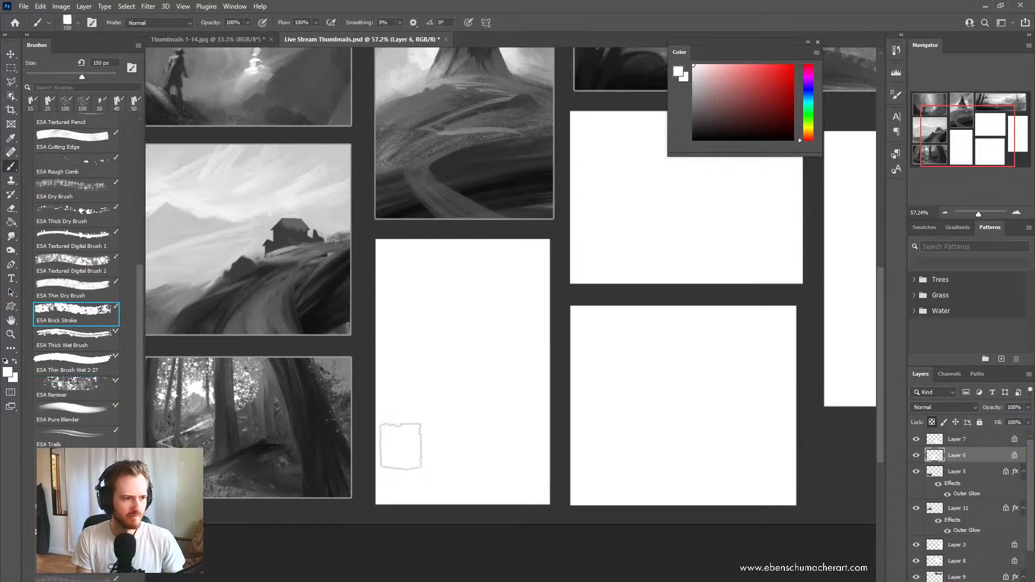
key("[")
key("]")
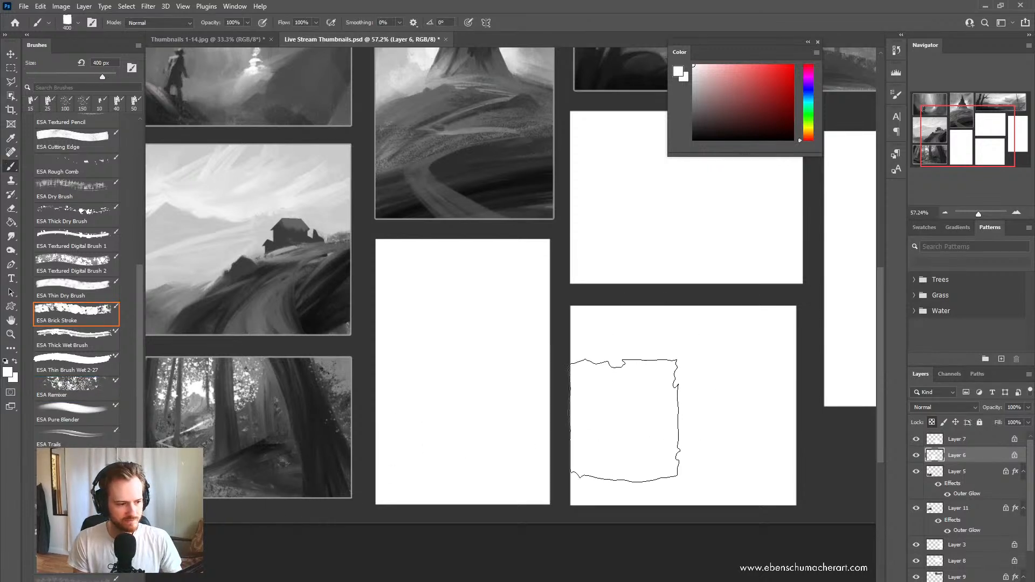
left_click_drag(707, 114, 693, 110)
mouse_move(513, 364)
left_mouse_down()
mouse_move(468, 300)
mouse_move(463, 371)
mouse_move(538, 432)
mouse_move(452, 514)
left_mouse_up()
mouse_move(518, 280)
left_mouse_down()
mouse_move(399, 350)
mouse_move(398, 531)
mouse_move(518, 323)
mouse_move(451, 203)
mouse_move(479, 335)
mouse_move(469, 493)
mouse_move(489, 459)
left_mouse_up()
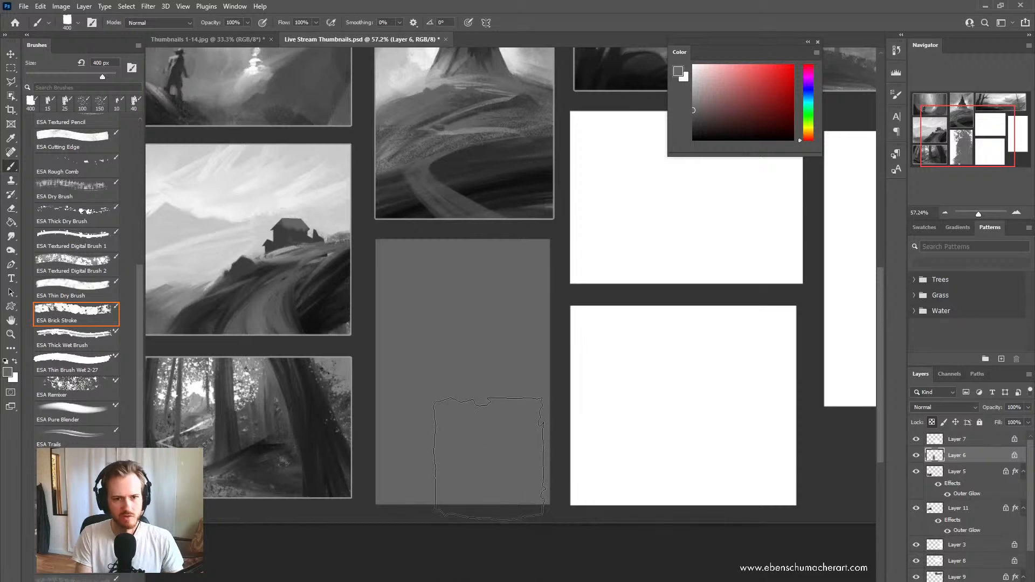
Step: Paint textured lighter grey over the upper part and lower edge of the portrait thumbnail, keeping the brush at 400 px
left_click(693, 90)
mouse_move(409, 248)
left_mouse_down()
mouse_move(527, 356)
mouse_move(374, 496)
mouse_move(421, 522)
mouse_move(386, 515)
mouse_move(380, 496)
left_mouse_up()
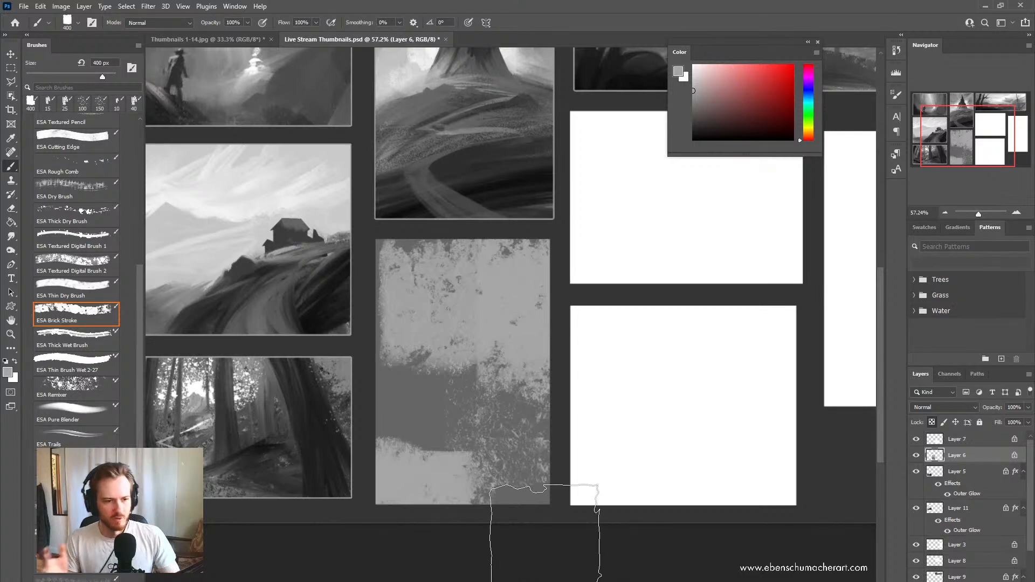
key("bracketright")
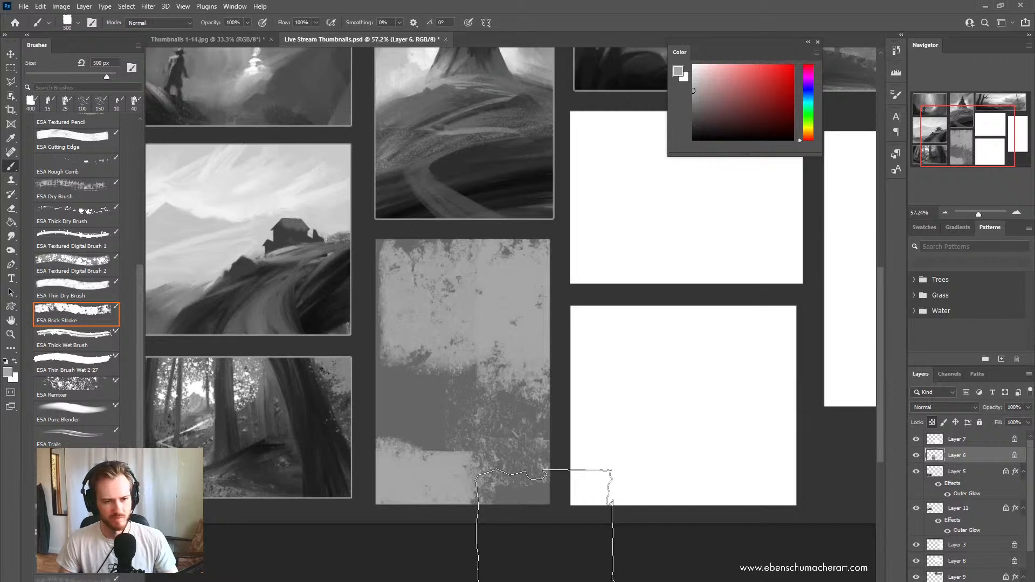
key("bracketleft")
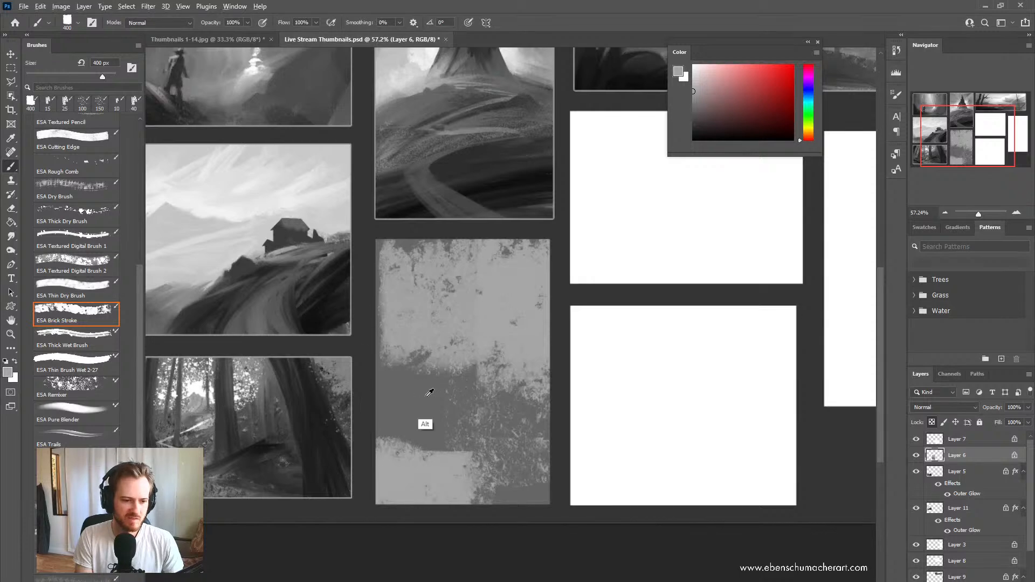
Step: Pick black and block in a solid dark ground shape across the bottom of the portrait thumbnail
left_click(426, 424, "alt")
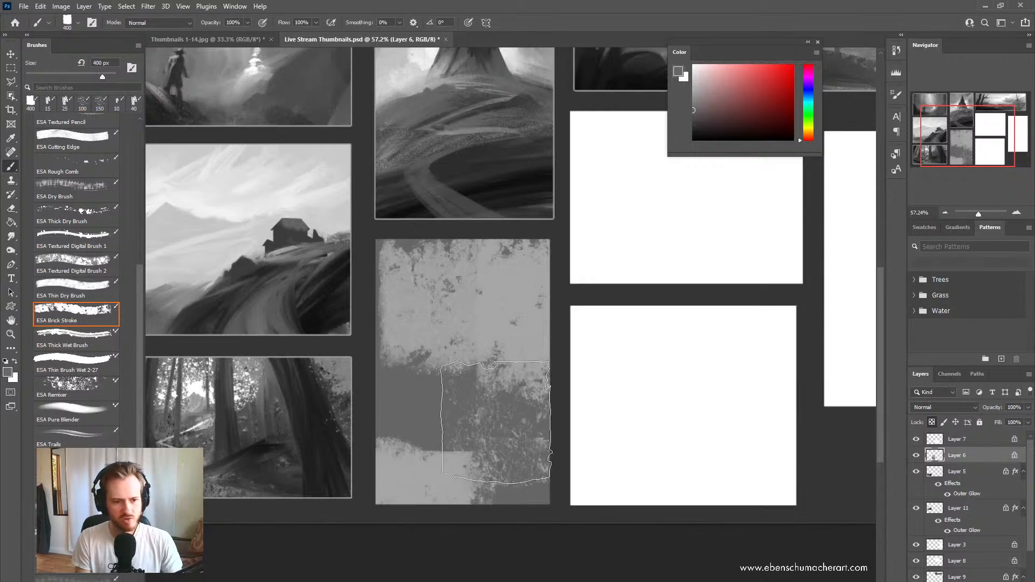
key("z")
mouse_move(473, 398)
left_mouse_down()
mouse_move(453, 398)
mouse_move(488, 402)
left_mouse_up()
key("b")
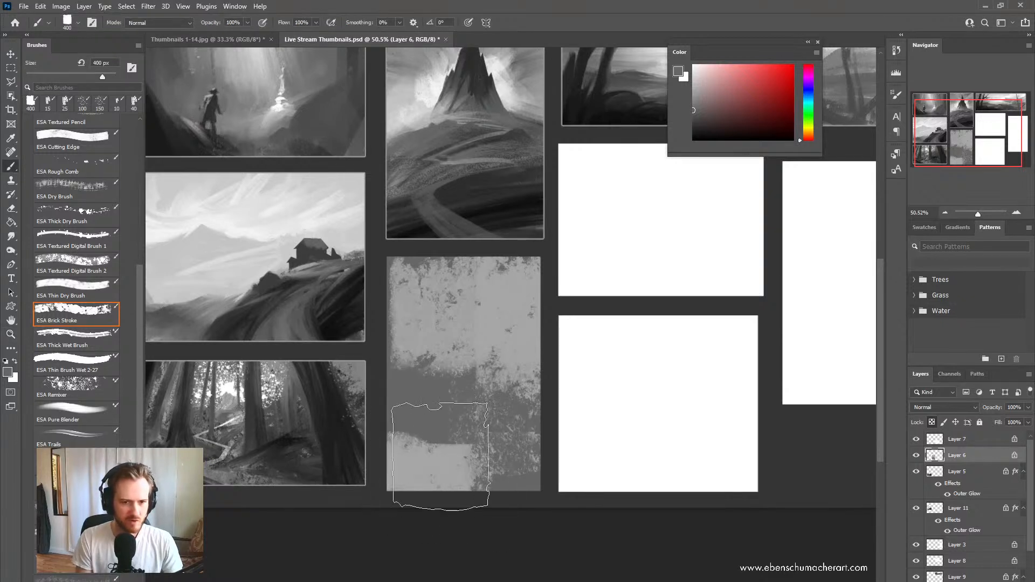
left_click_drag(737, 111, 642, 147)
left_click_drag(392, 467, 494, 548)
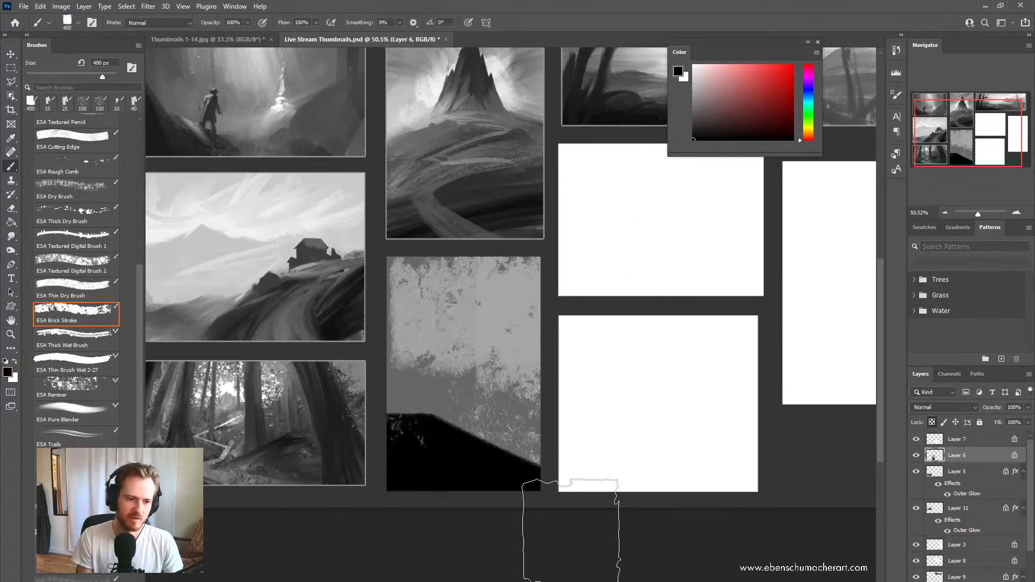
left_click_drag(541, 497, 626, 466)
Step: Cut the black ground back to a sloping hill in the thumbnail's lower left with sampled grey at 150 px, undoing a stroke along the way
left_click(470, 422, "alt")
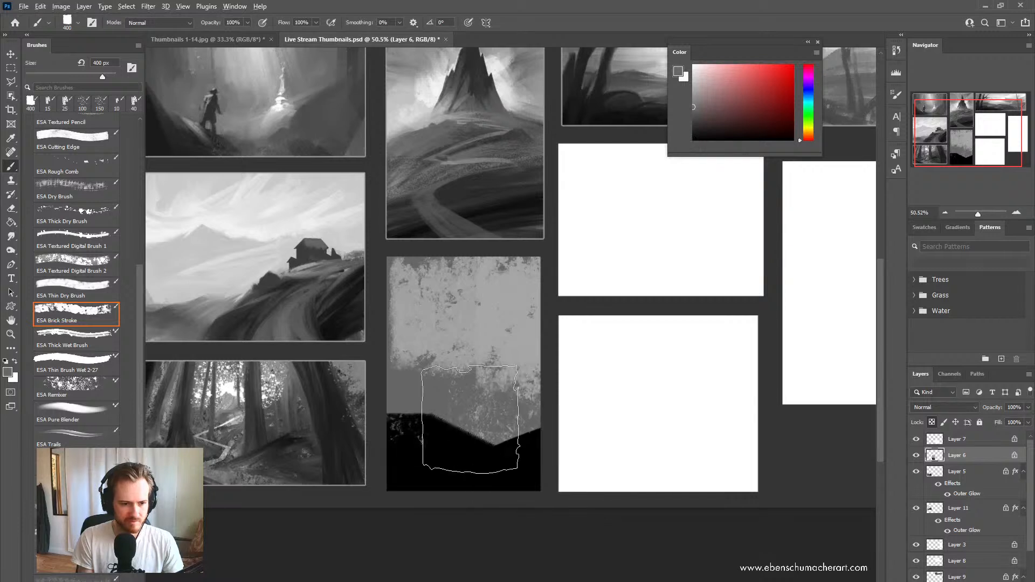
key("bracketleft")
key("bracketleft")
key("bracketleft")
key("bracketleft")
key("bracketleft")
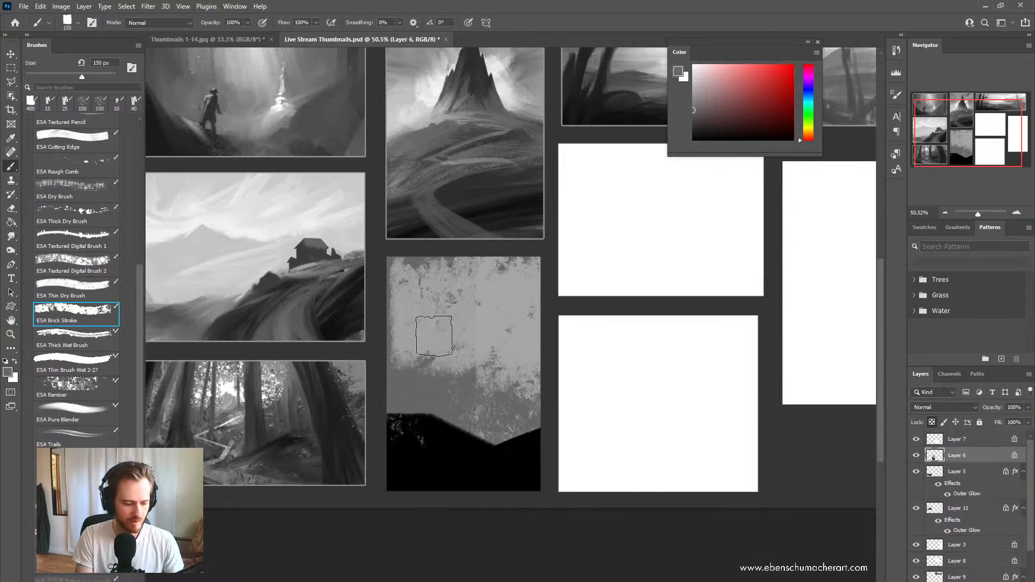
left_click(419, 383, "alt")
mouse_move(428, 415)
left_mouse_down()
mouse_move(543, 472)
mouse_move(525, 448)
mouse_move(542, 432)
mouse_move(566, 475)
mouse_move(539, 473)
mouse_move(487, 502)
mouse_move(450, 488)
mouse_move(492, 448)
left_mouse_up()
left_click(451, 487, "alt")
left_click(458, 410, "alt")
key("ctrl+z")
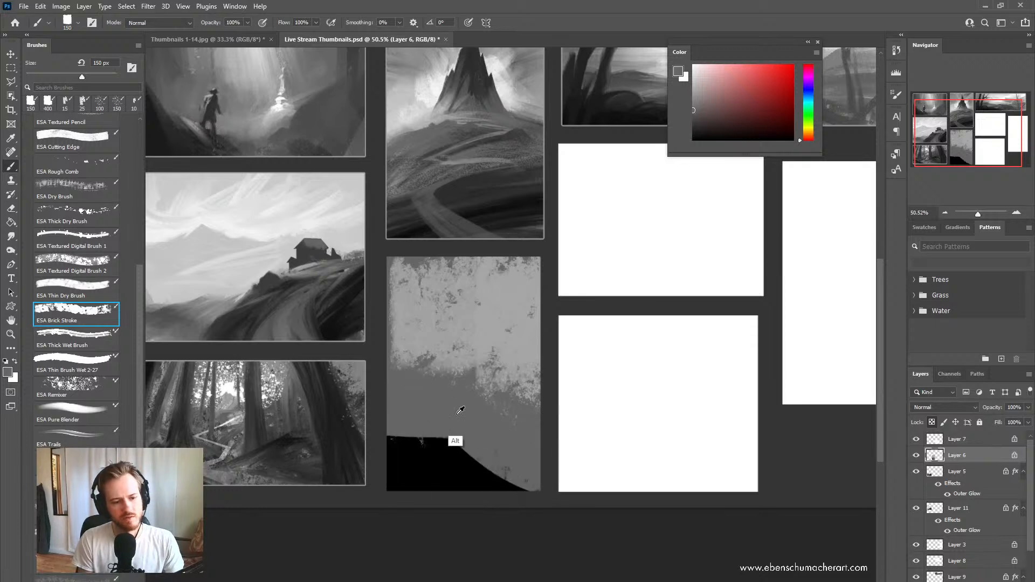
mouse_move(410, 415)
left_mouse_down()
mouse_move(448, 426)
mouse_move(486, 420)
mouse_move(529, 487)
left_mouse_up()
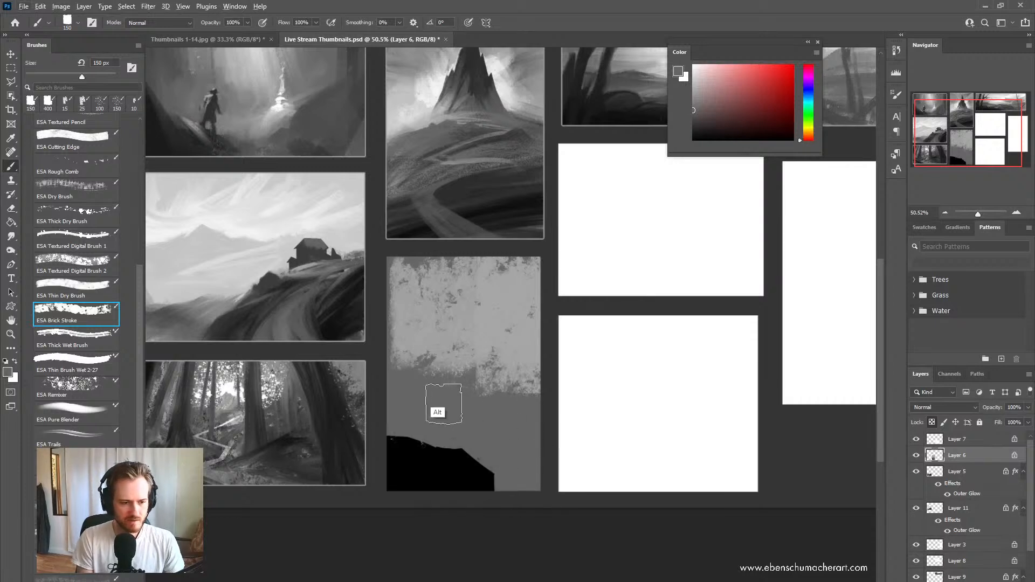
Step: Blend the light grey sky into the darker band of the portrait thumbnail with the ESA Remixer brush at 80 px
left_click(448, 359, "alt")
key("shift+b")
mouse_move(429, 337)
left_mouse_down()
mouse_move(431, 397)
mouse_move(421, 389)
mouse_move(432, 416)
mouse_move(408, 304)
mouse_move(435, 391)
left_mouse_up()
mouse_move(480, 358)
left_mouse_down()
mouse_move(549, 437)
mouse_move(522, 395)
mouse_move(492, 411)
left_mouse_up()
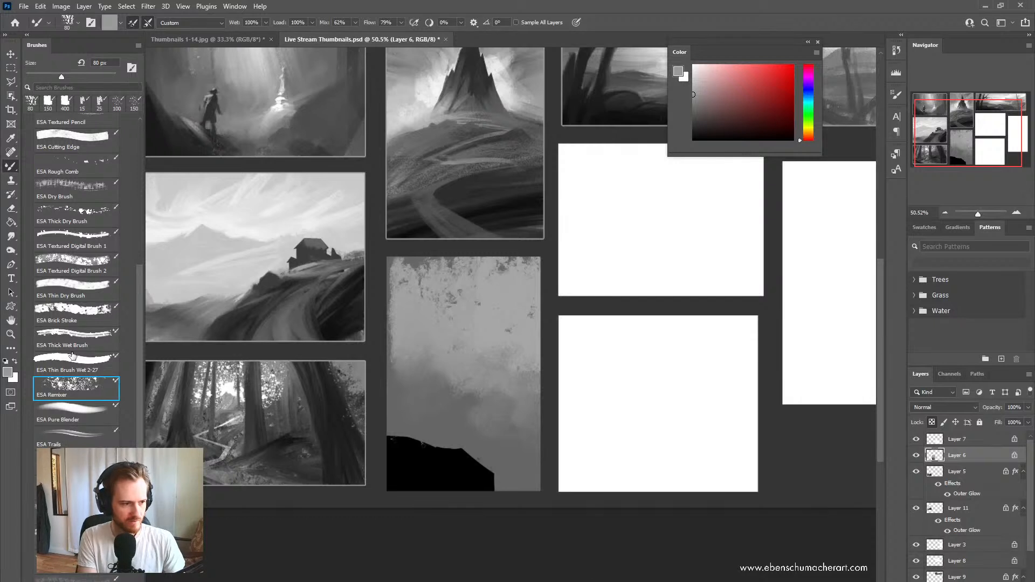
Step: Paint darker sampled grey streaks radiating upward from the hill through the portrait thumbnail's sky with ESA Textured Digital Brush 1 at 300 px
left_click(82, 314)
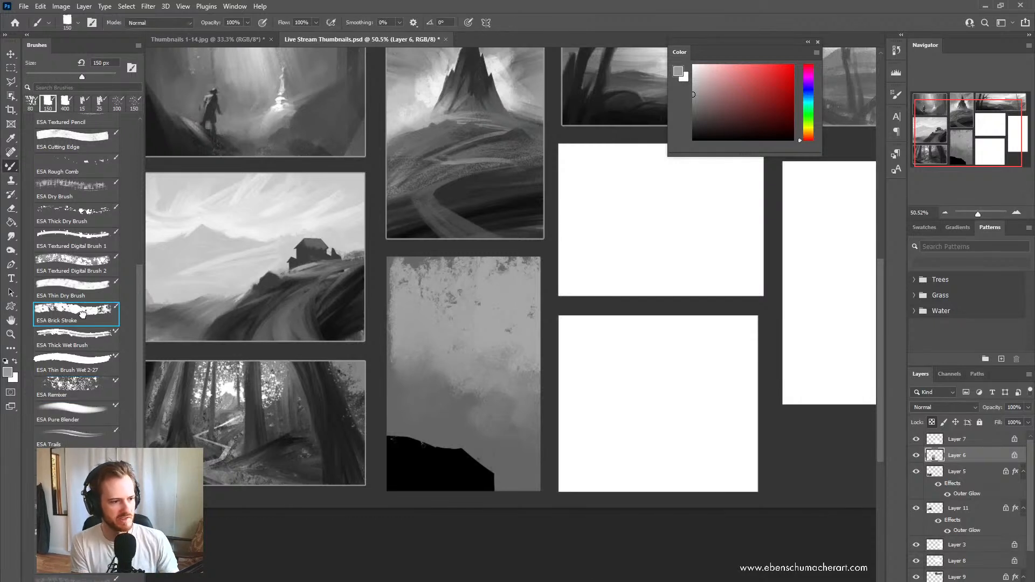
left_click(90, 269)
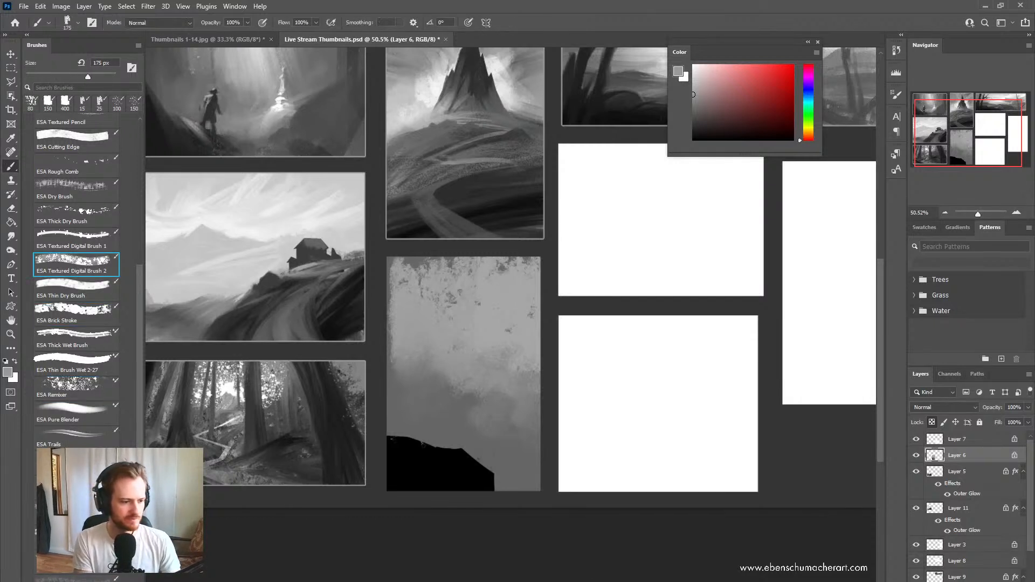
left_click(81, 367)
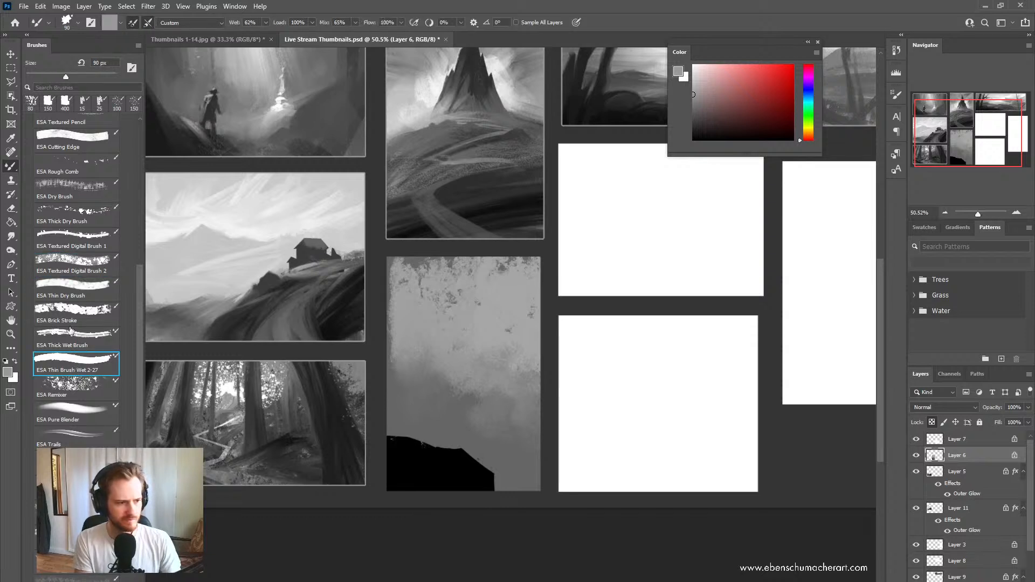
left_click(82, 238)
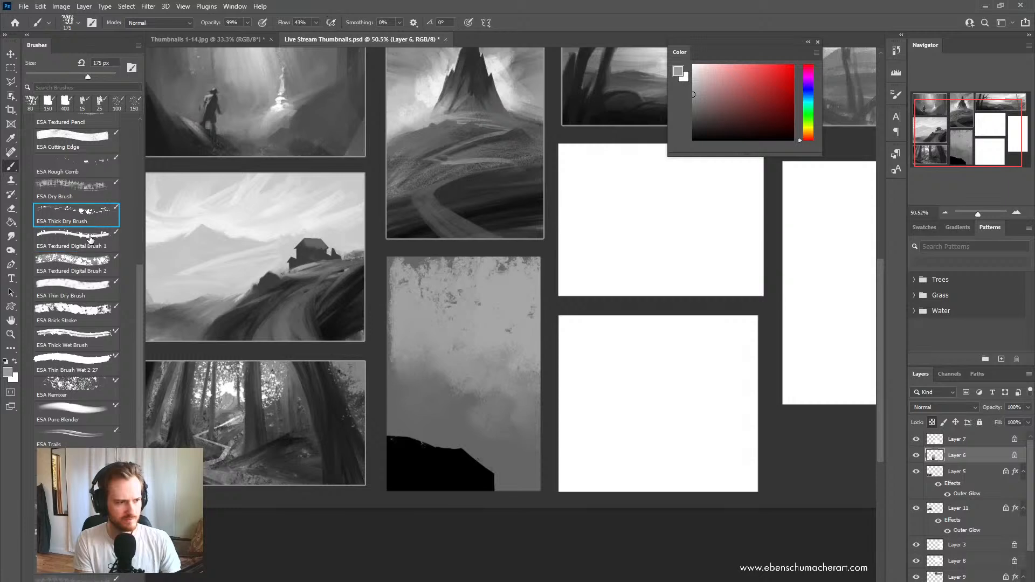
left_click(88, 265)
left_click(83, 238)
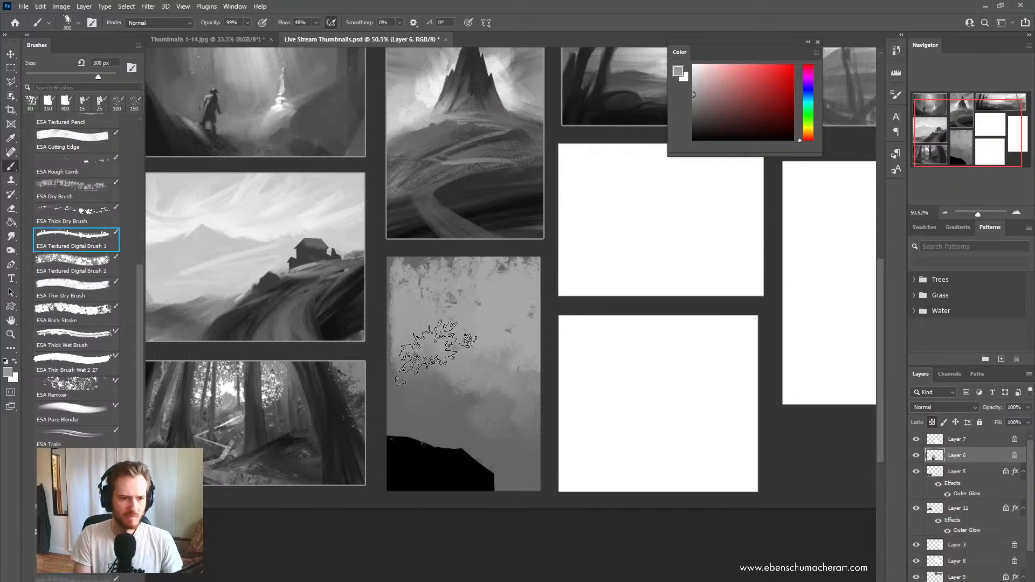
right_click(450, 426, "alt+shift")
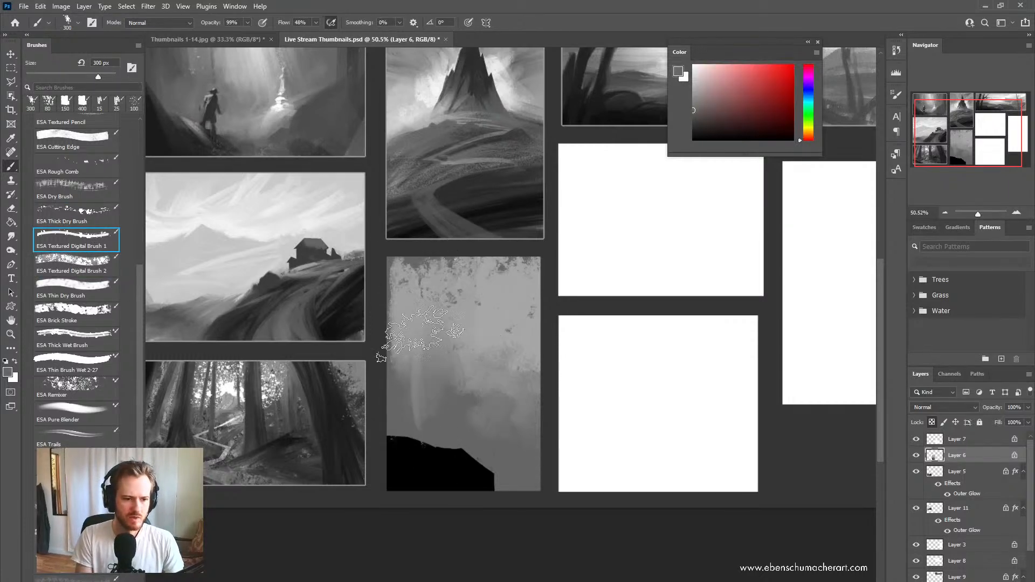
left_click_drag(524, 256, 491, 386)
left_click_drag(559, 297, 464, 406)
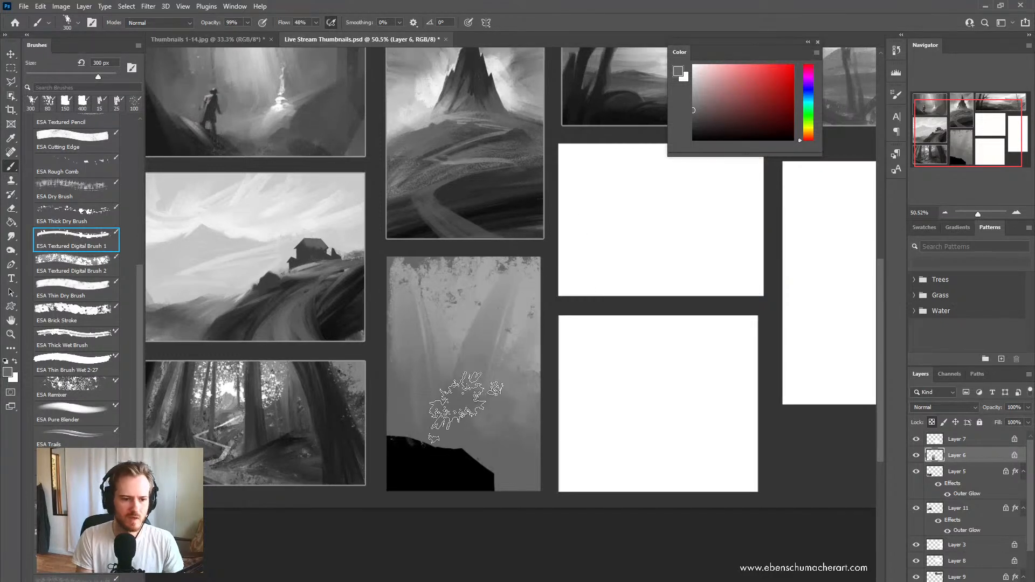
left_click_drag(477, 220, 461, 411)
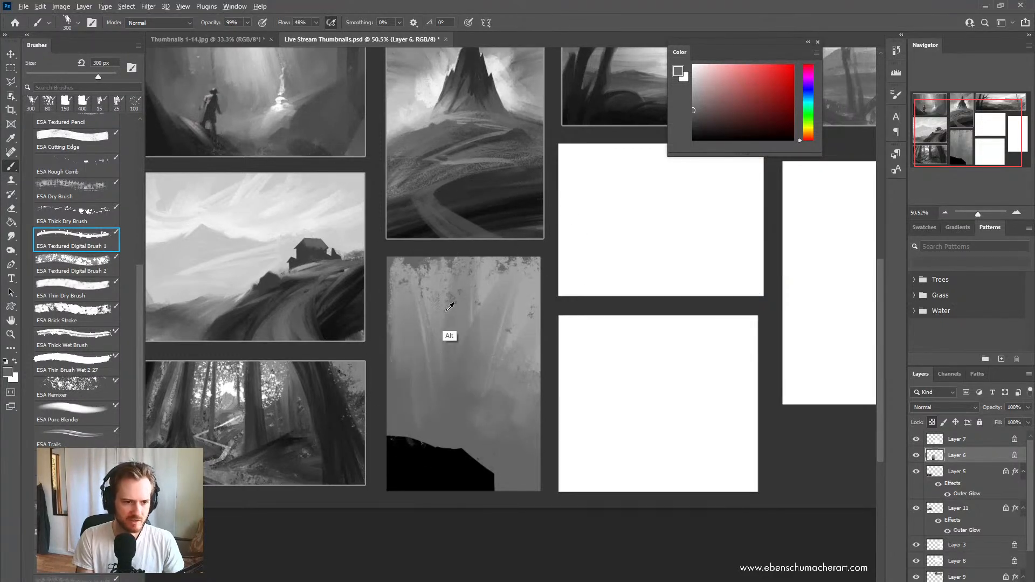
Step: Pick a lighter grey and paint broad light rays from the upper edge of the portrait thumbnail converging toward the hill
left_click(436, 278, "alt")
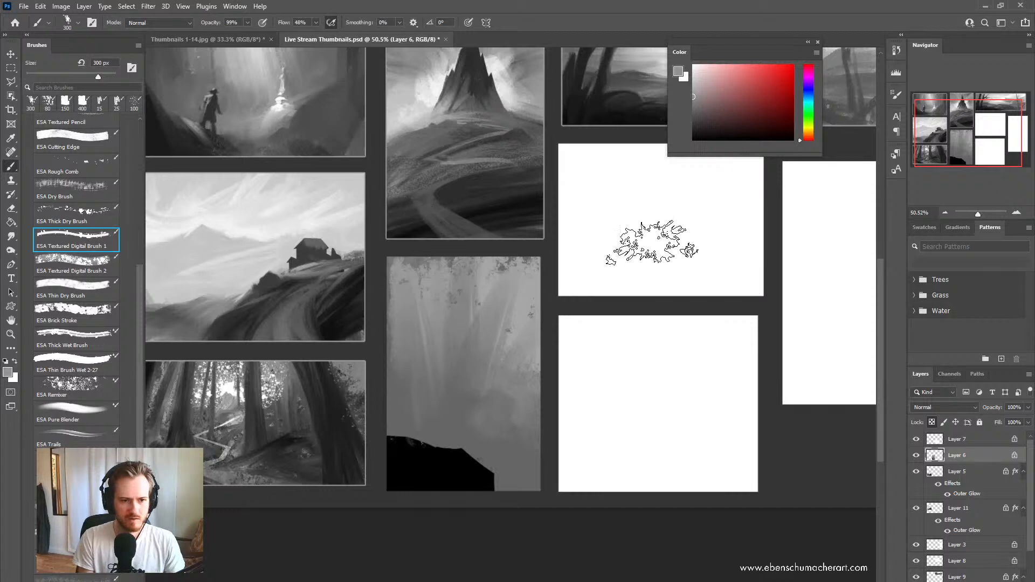
left_click(693, 80)
left_click_drag(407, 273, 399, 334)
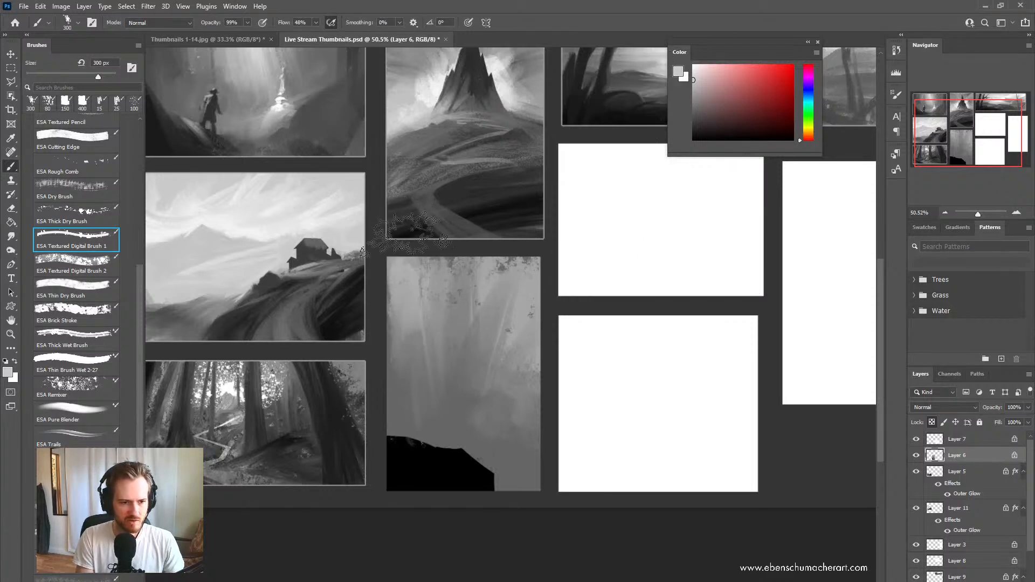
left_click_drag(409, 240, 448, 350)
left_click_drag(511, 238, 462, 371)
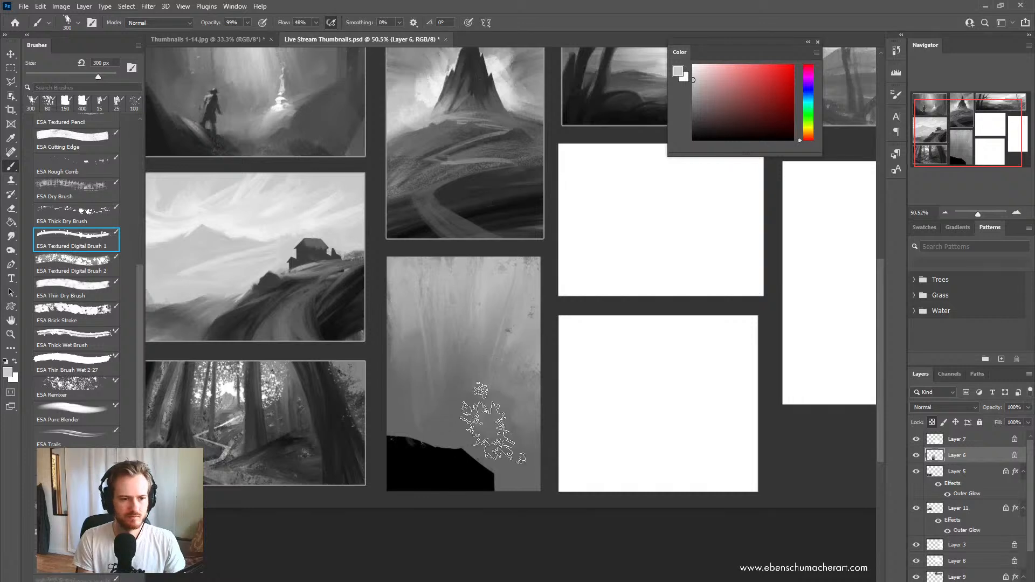
Step: Define narrower sunburst rays above the hill with alternating sampled dark and light greys at 150 px
key("bracketleft")
key("bracketleft")
key("bracketleft")
key("bracketleft")
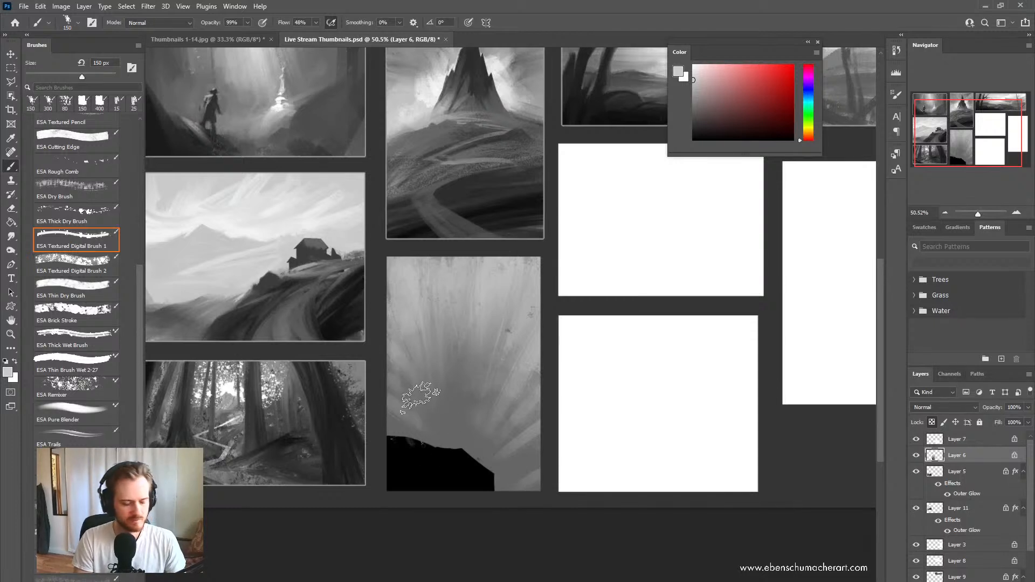
left_click(432, 421, "alt")
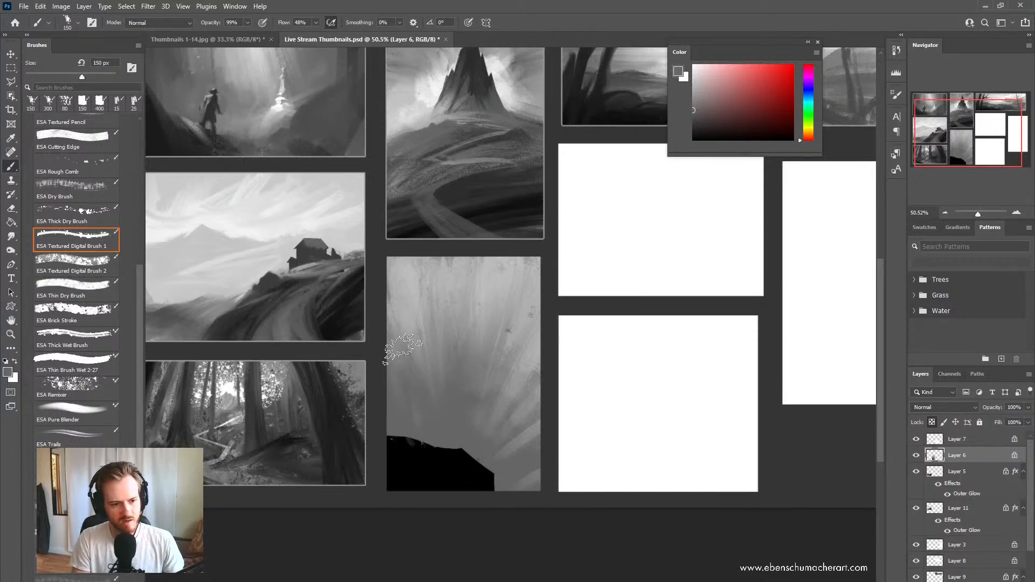
left_click(407, 293, "alt")
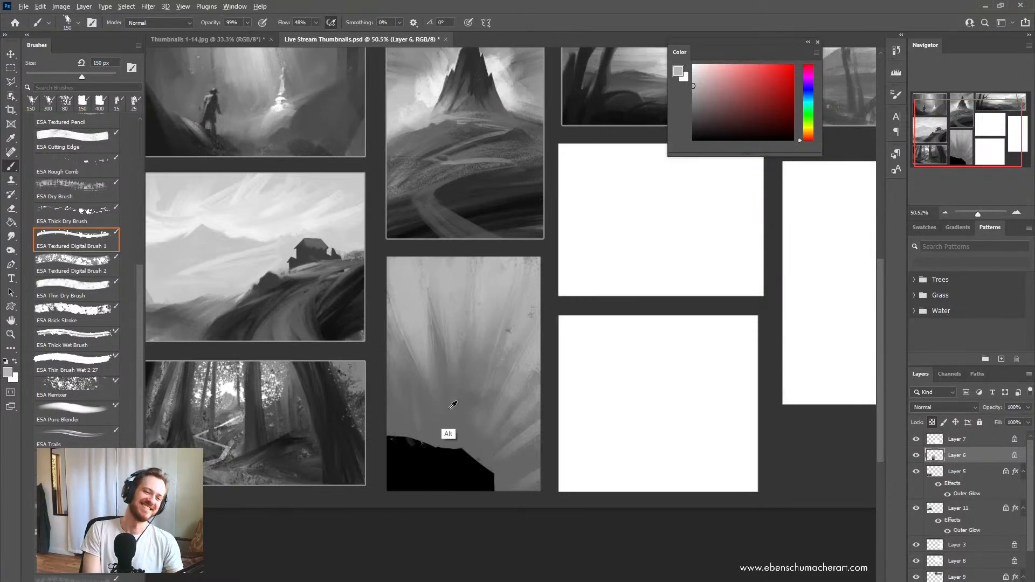
left_click(382, 159, "alt")
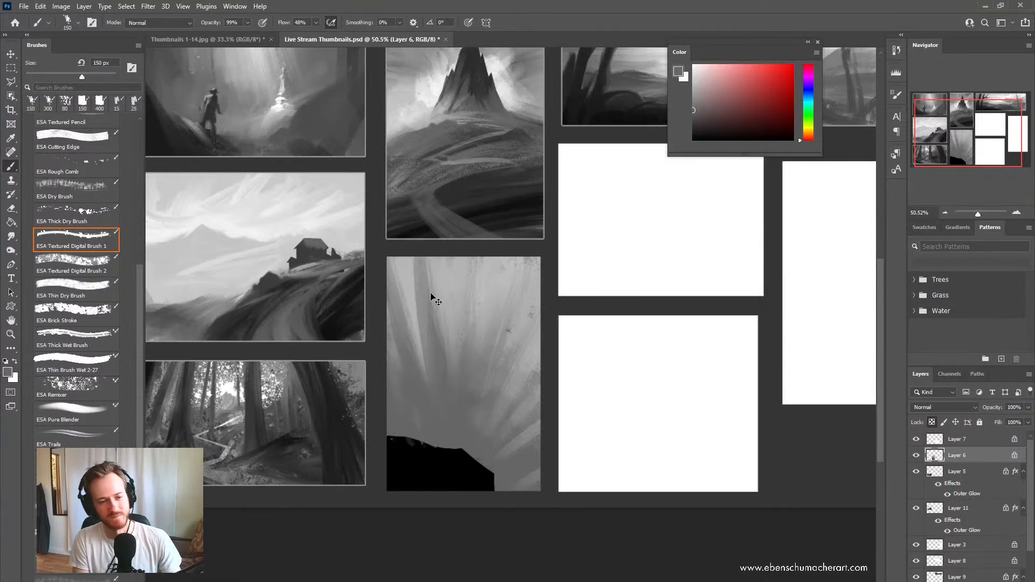
left_click(413, 291, "alt")
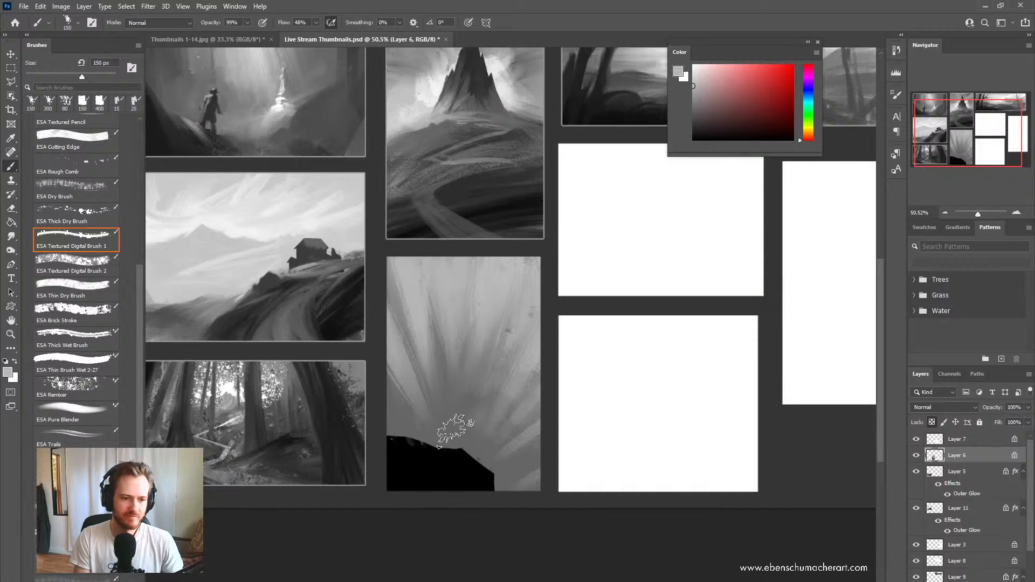
left_click(453, 435, "alt")
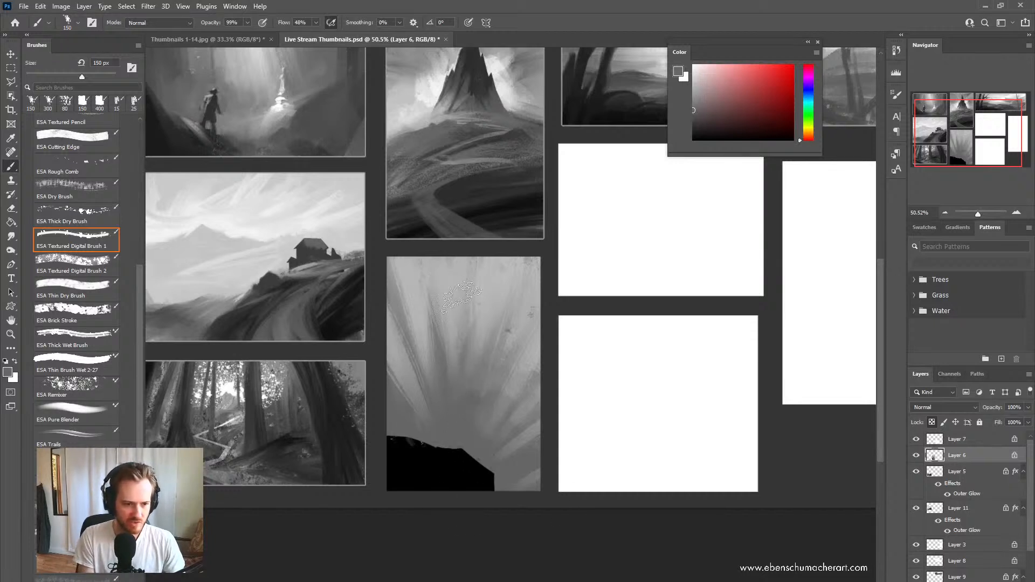
left_click(452, 331, "alt")
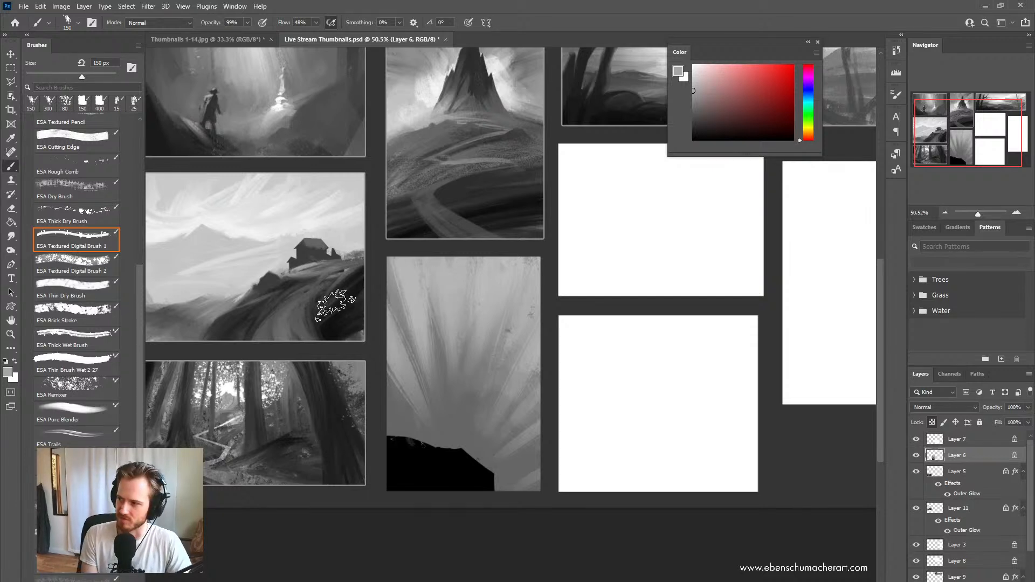
left_click(441, 420, "alt")
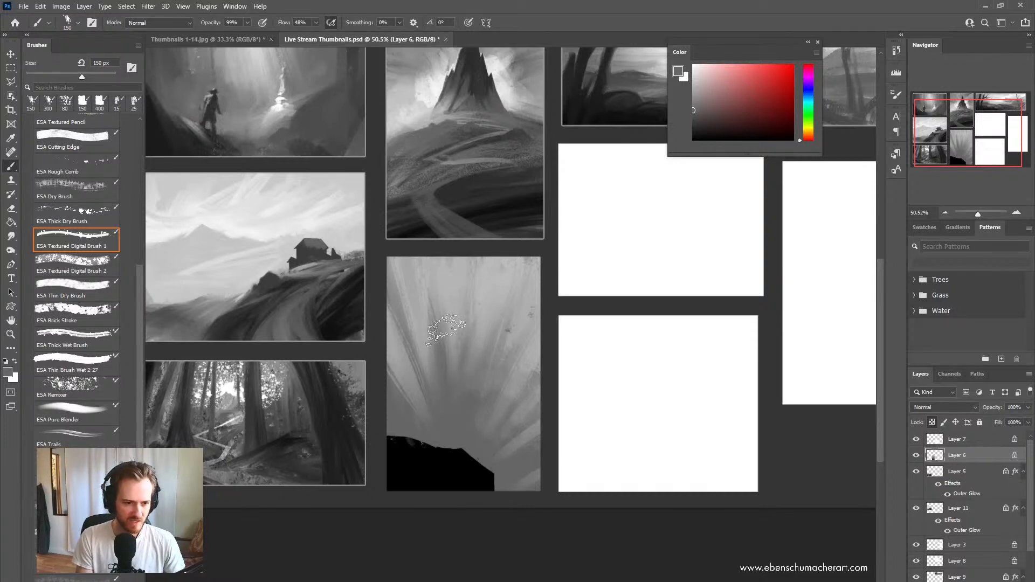
Step: Sharpen the rays across the centre and right of the thumbnail's sky with sampled light and dark greys at 90 px
key("bracketleft")
key("bracketleft")
key("bracketleft")
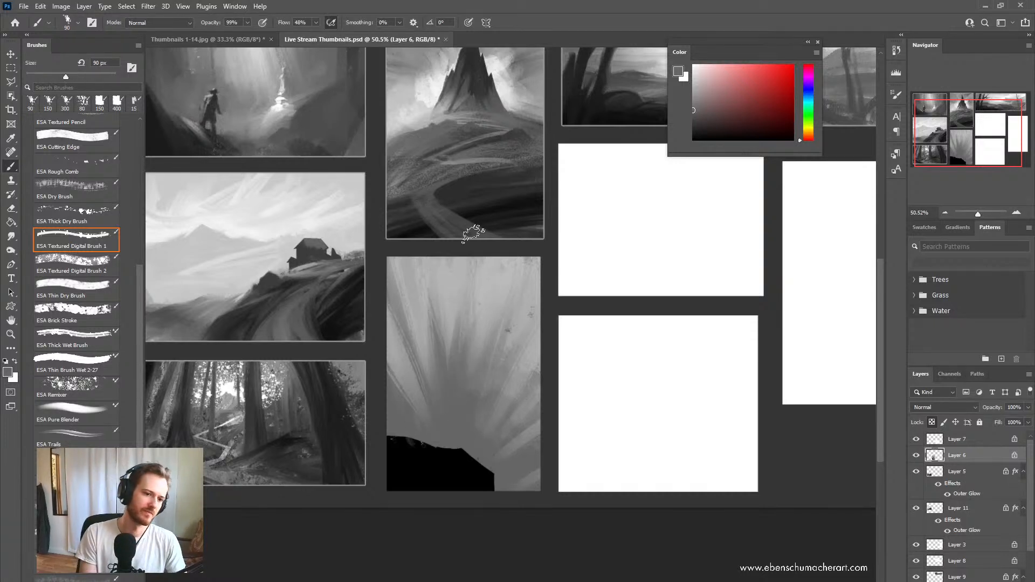
left_click(477, 299, "alt")
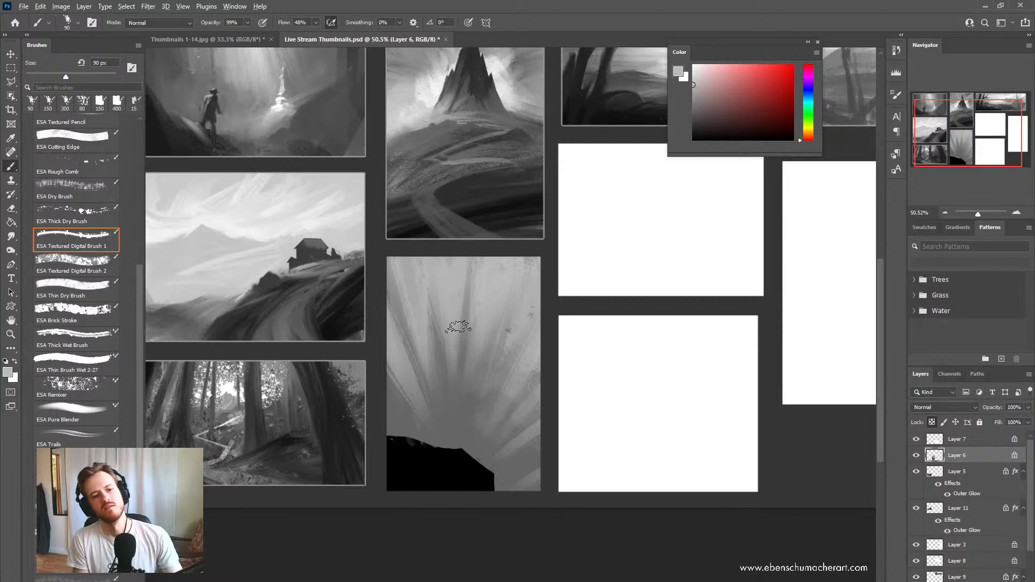
left_click(461, 417, "alt")
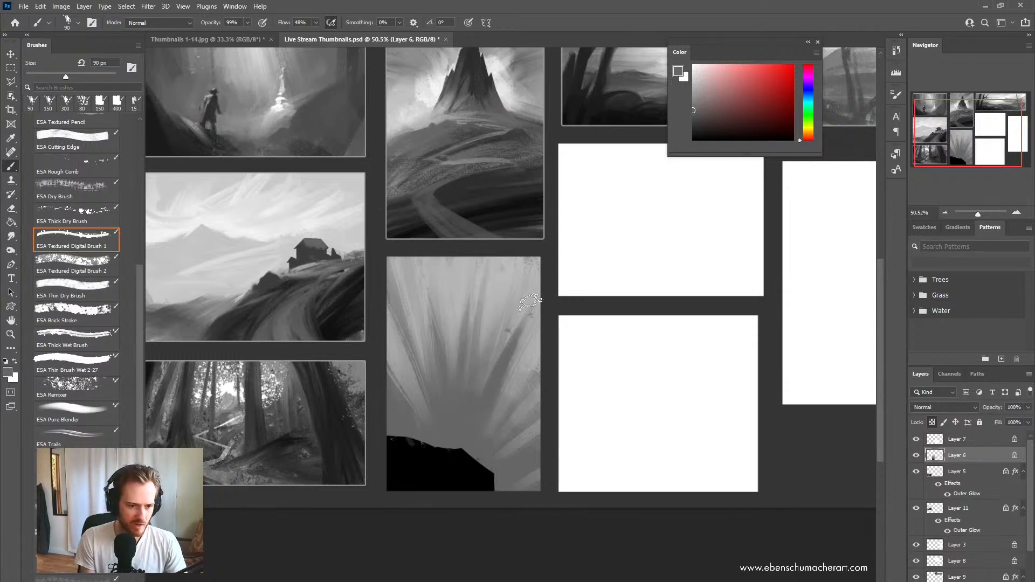
left_click(520, 296, "alt")
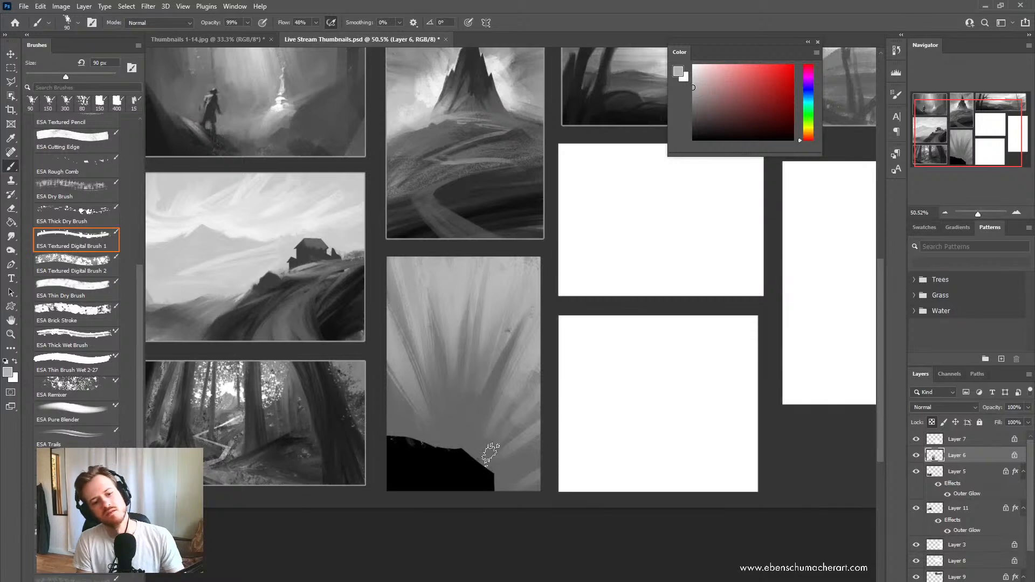
left_click_drag(467, 423, 458, 402)
left_click(394, 358, "alt")
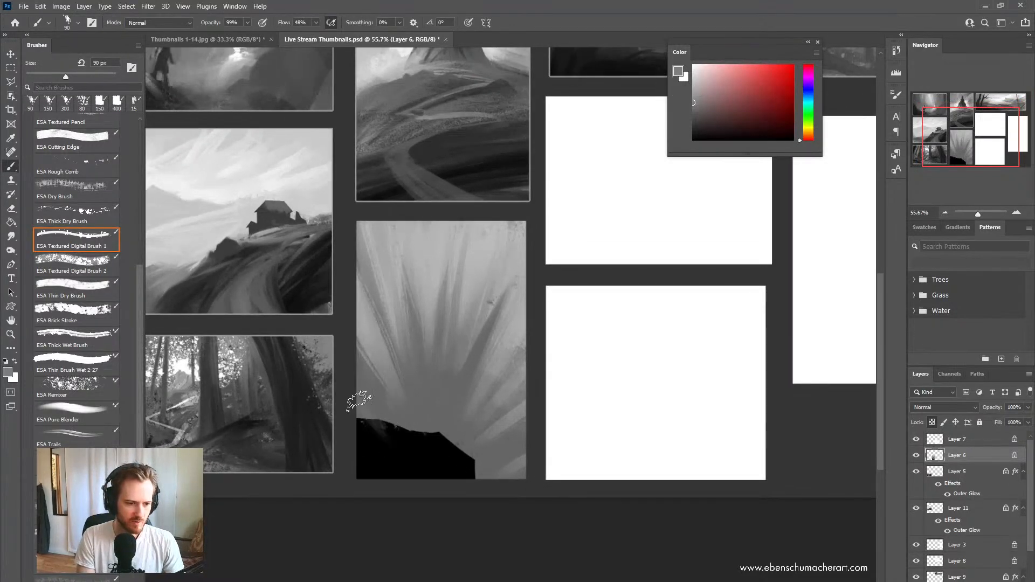
left_click_drag(360, 402, 399, 434)
key("ctrl+z")
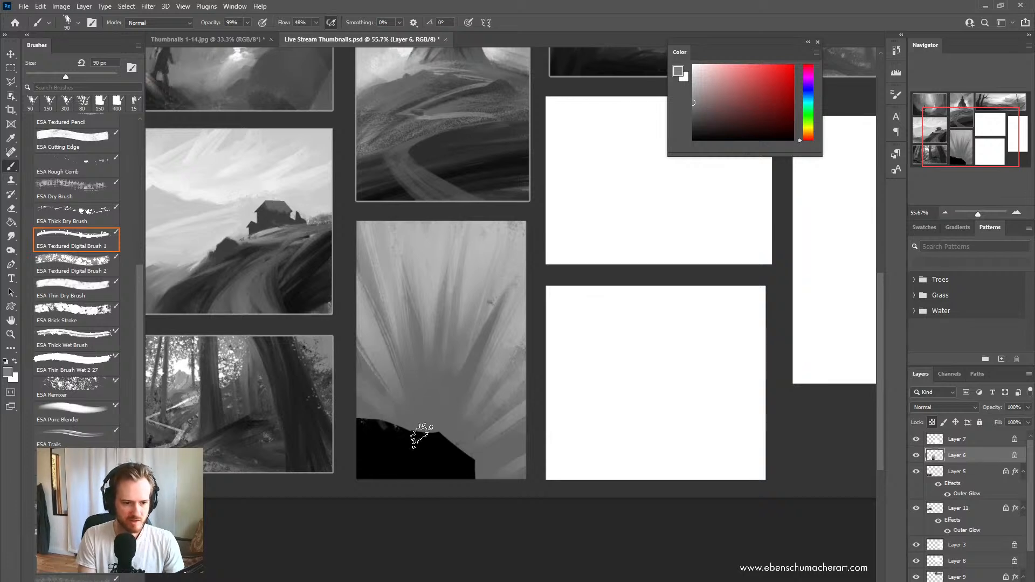
key("ctrl+z")
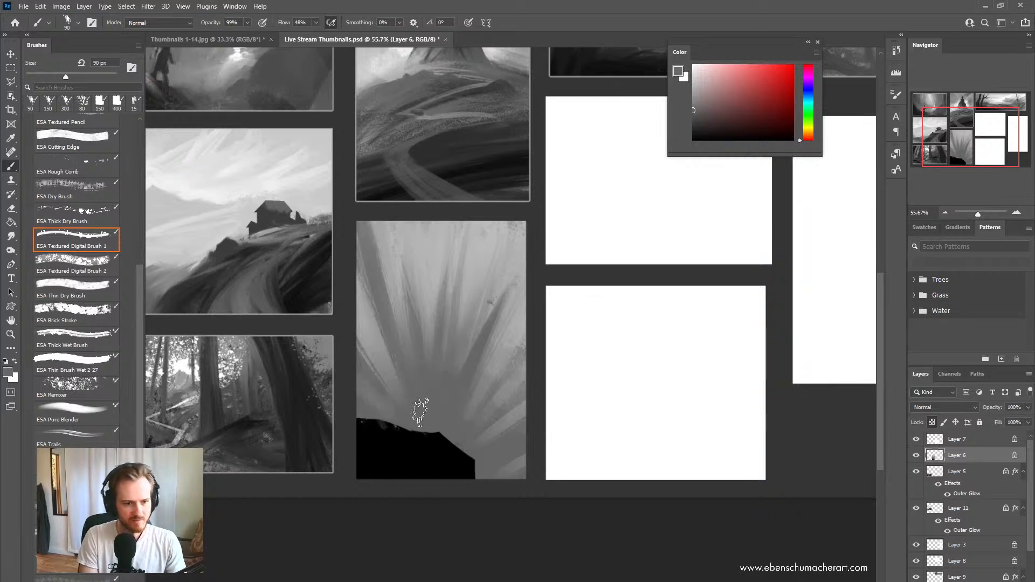
Step: Rework the rays on the thumbnail's left side with alternating sampled dark and light grey strokes at 90 px, undoing a stroke along the way
left_click(427, 409, "alt")
left_click_drag(358, 276, 387, 380)
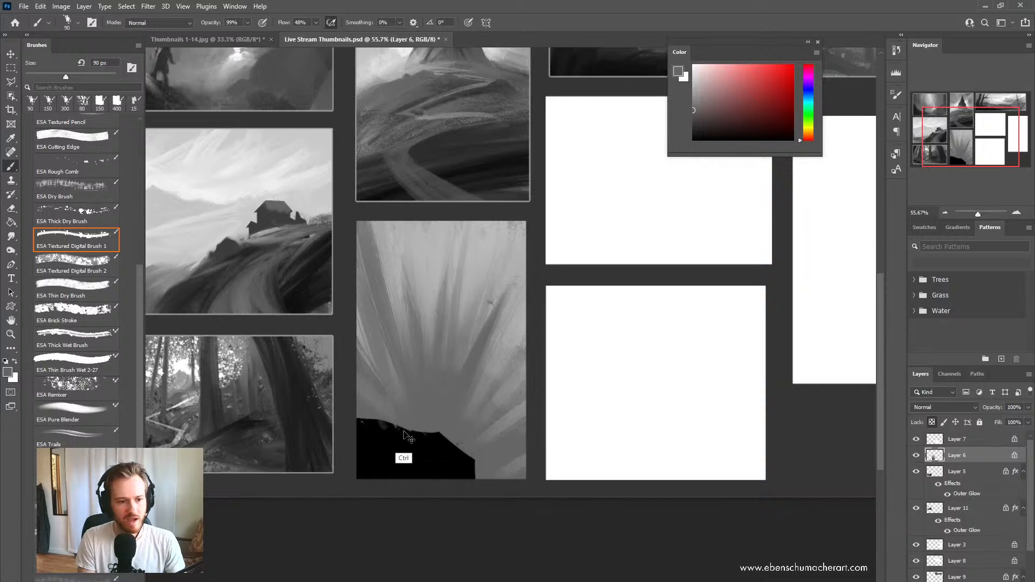
key("ctrl+z")
left_click(422, 251, "alt")
left_click_drag(345, 287, 395, 441)
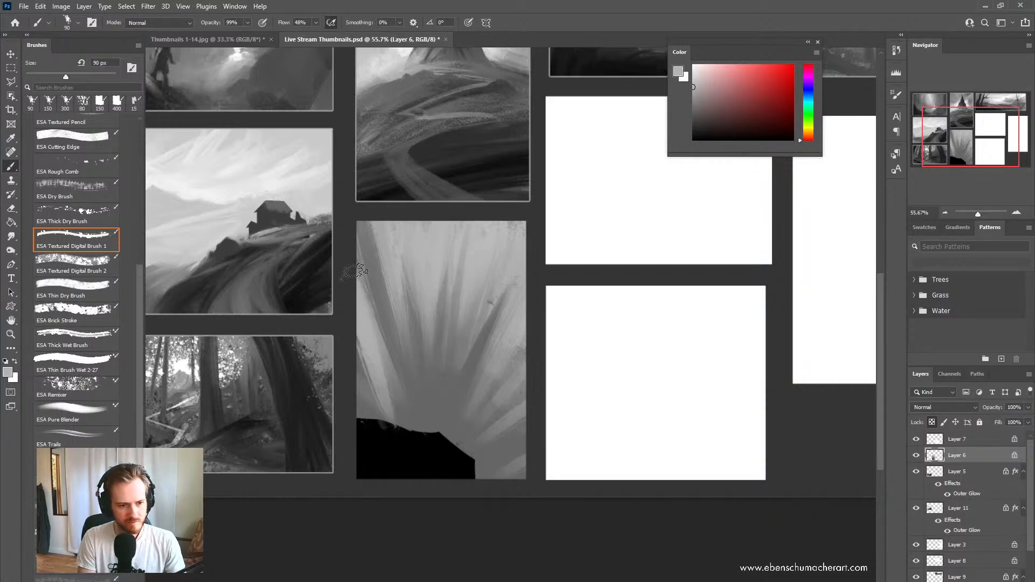
left_click_drag(353, 272, 406, 438)
mouse_move(351, 336)
left_mouse_down()
mouse_move(370, 393)
mouse_move(399, 430)
left_mouse_up()
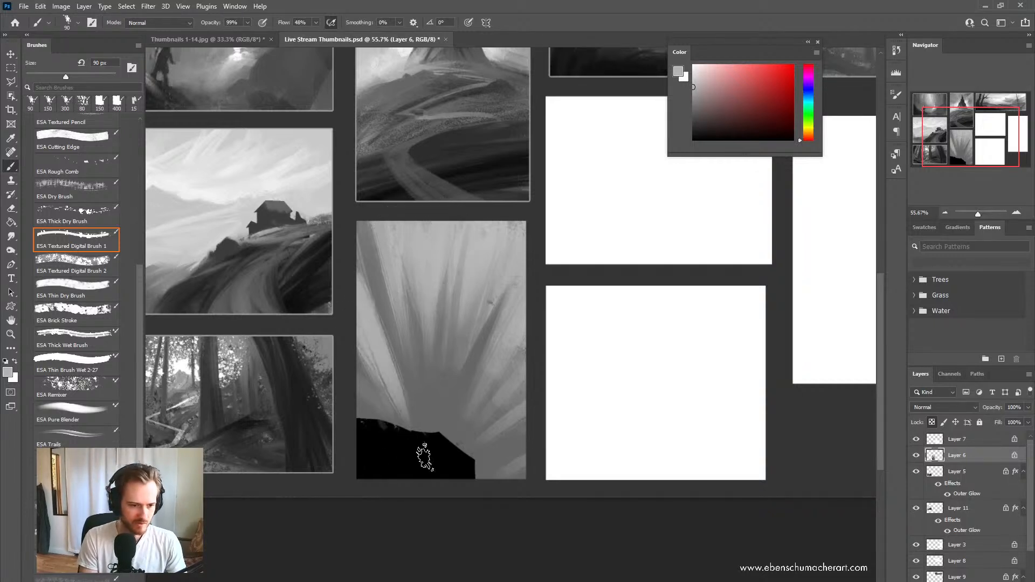
left_click(433, 434, "alt")
left_click_drag(391, 299, 419, 409)
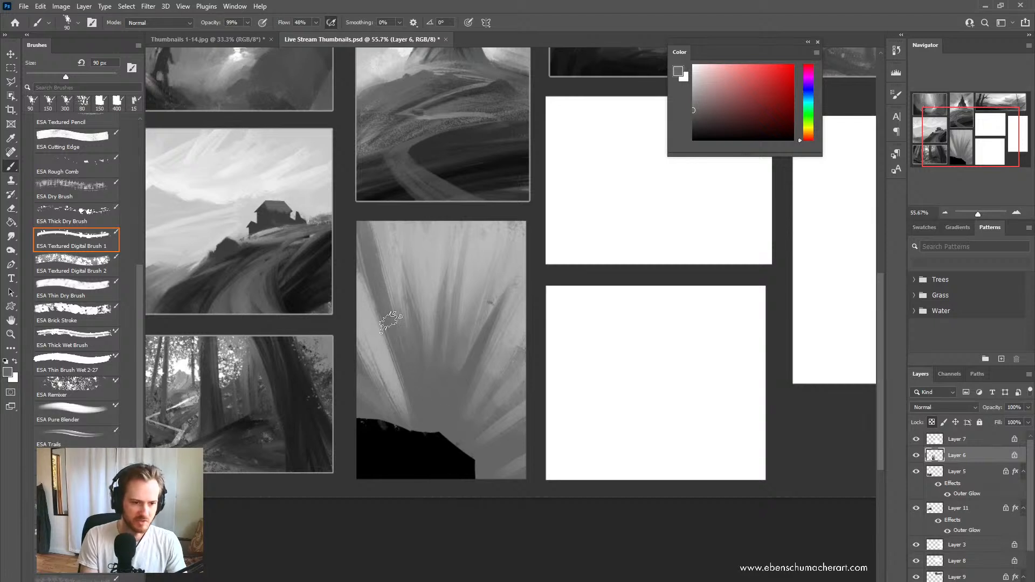
Step: Soften the base and middle of the central rays with sampled greys, using the brush at 175 px
left_click(469, 333, "alt")
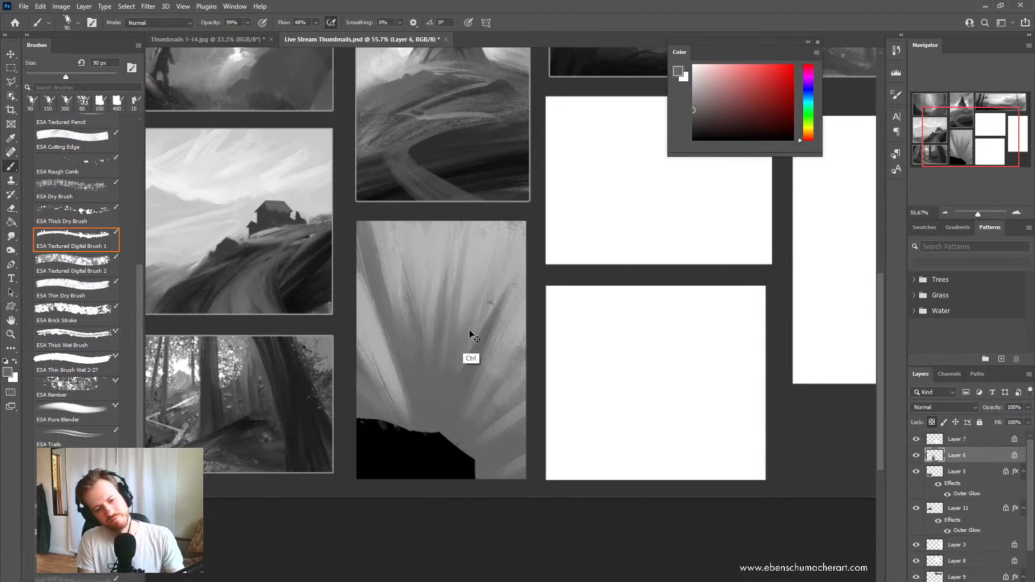
key("bracketright")
key("bracketright")
key("bracketright")
key("bracketright")
left_click_drag(431, 327, 432, 396)
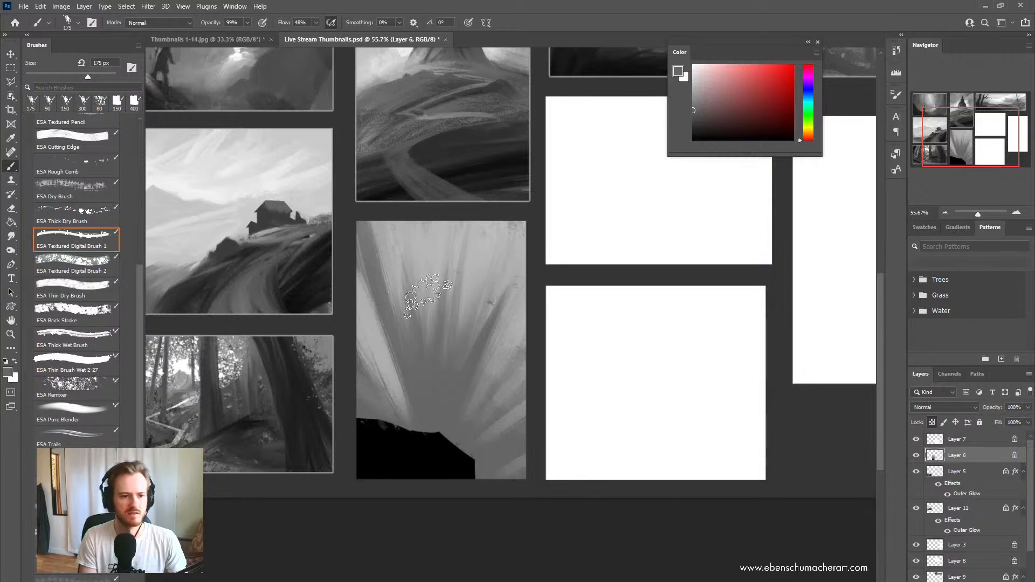
left_click(506, 336, "alt")
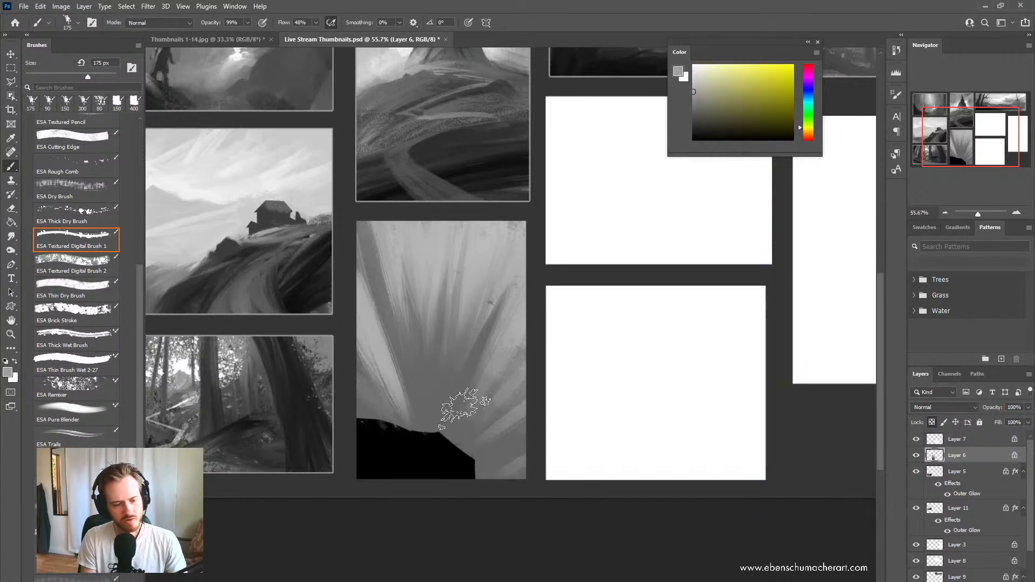
Step: Block in a dark grey rock mass on the right beside the black hill at 125 px and soften its base with a sampled grey
key("bracketleft")
key("bracketleft")
left_click(433, 469, "alt")
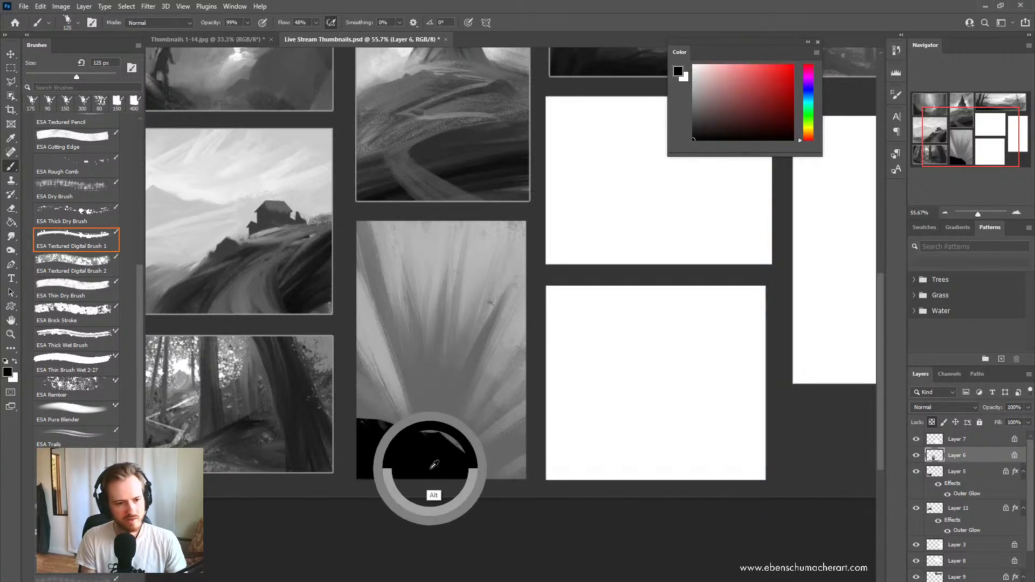
left_click_drag(707, 122, 679, 125)
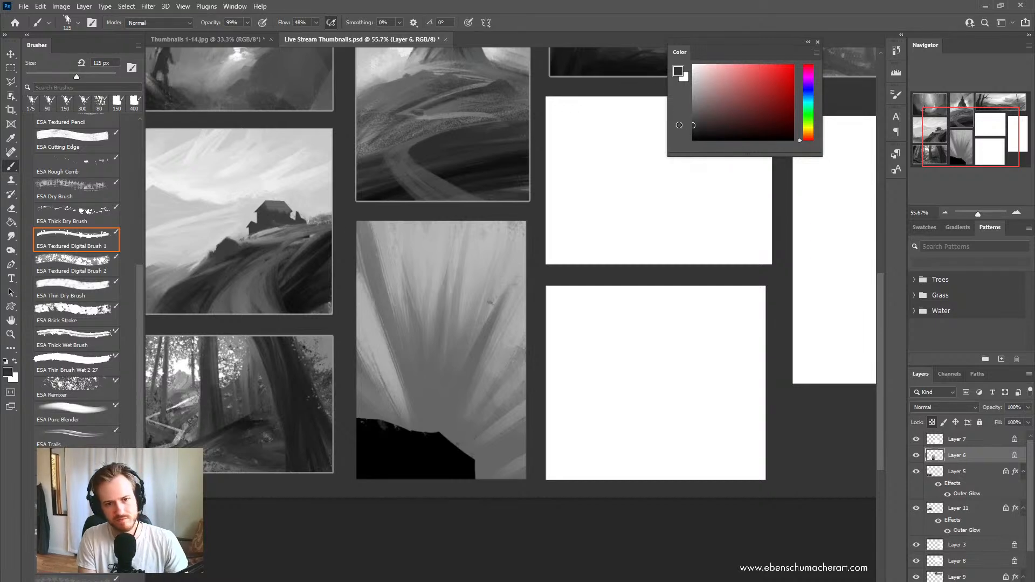
mouse_move(536, 422)
left_mouse_down()
mouse_move(522, 402)
mouse_move(494, 415)
mouse_move(511, 408)
mouse_move(494, 419)
mouse_move(512, 479)
mouse_move(521, 441)
mouse_move(482, 435)
mouse_move(483, 423)
mouse_move(483, 440)
mouse_move(516, 438)
mouse_move(484, 439)
left_mouse_up()
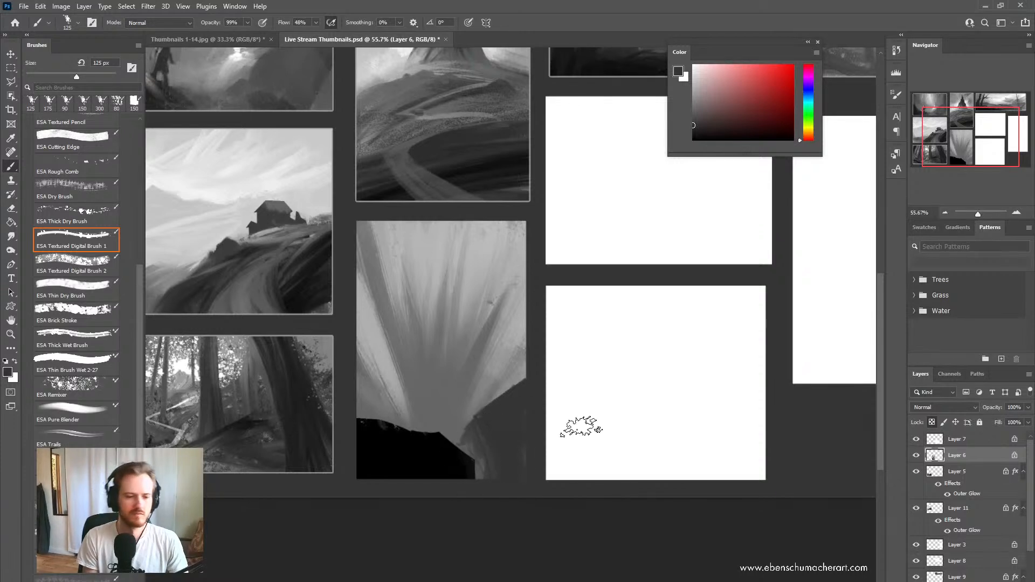
left_click(453, 423, "alt")
mouse_move(459, 450)
left_mouse_down()
mouse_move(493, 479)
mouse_move(502, 472)
left_mouse_up()
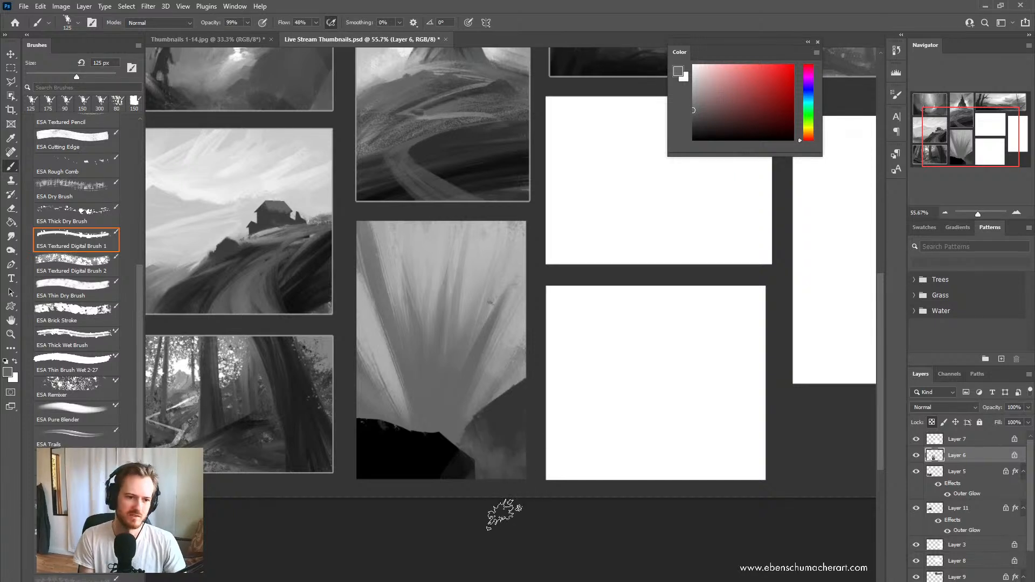
Step: Paint a small ledge shape across the left rays above the hill with sampled dark and light greys at 50 px
left_click(518, 438, "alt")
key("bracketleft")
key("bracketleft")
key("bracketleft")
key("bracketleft")
key("bracketleft")
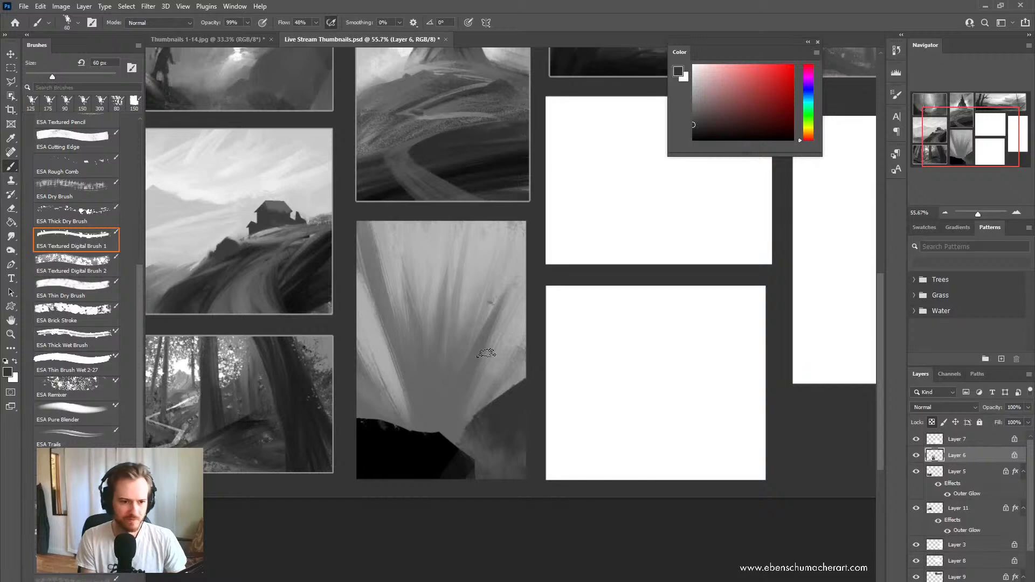
key("bracketleft")
left_click(371, 396)
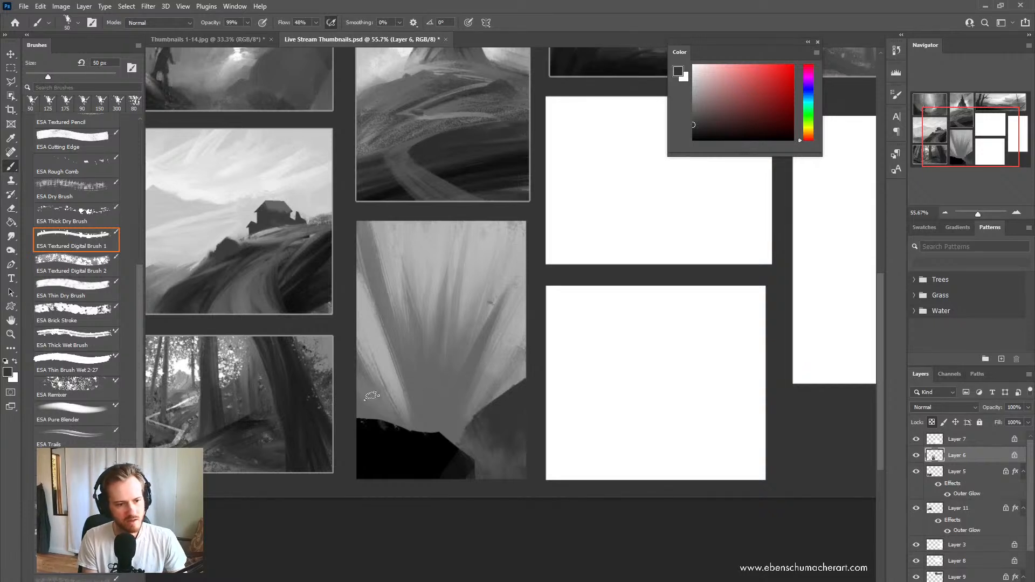
left_click(376, 394, "alt")
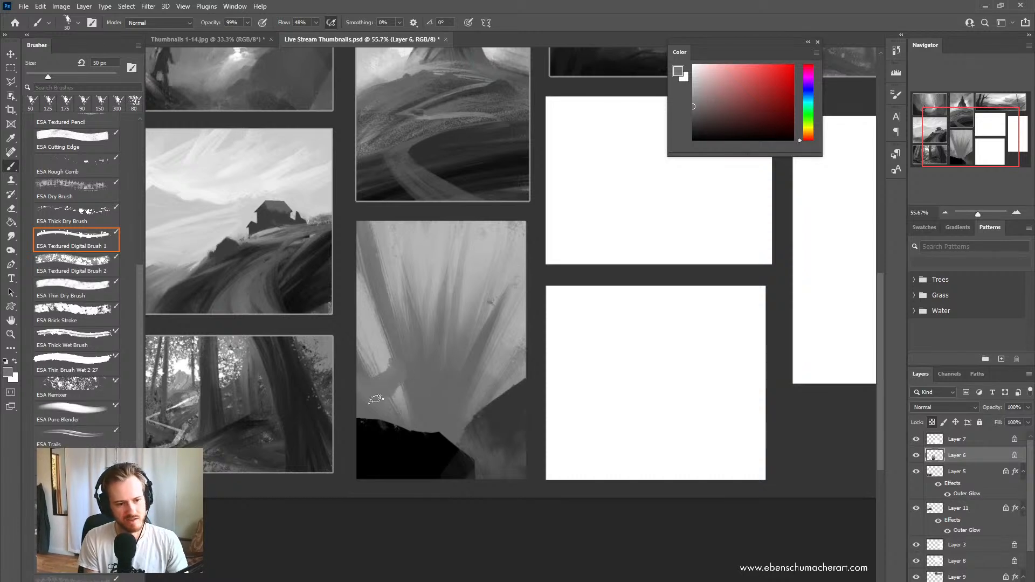
left_click(381, 388, "alt")
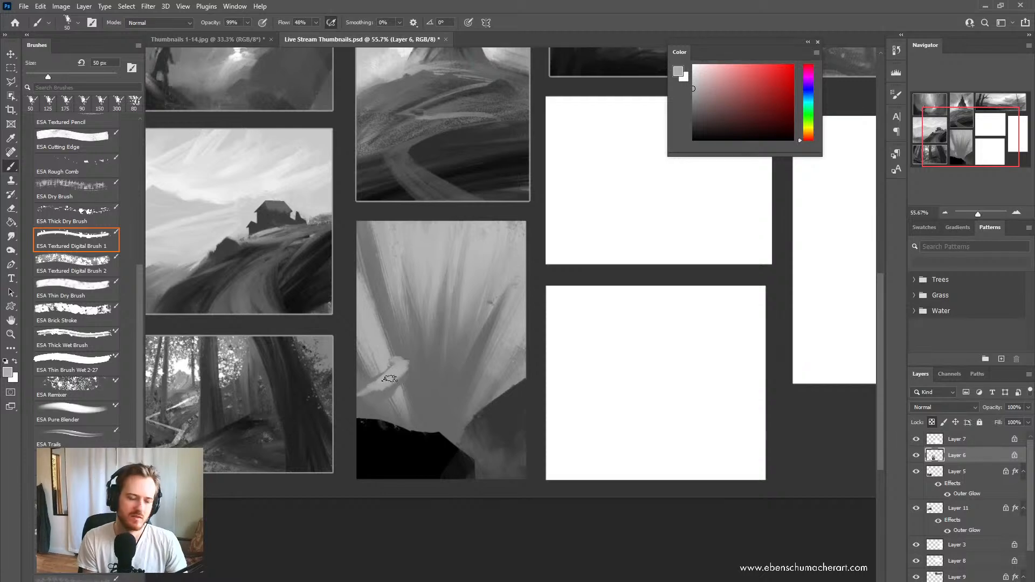
Step: Shade the left ledge with a sampled mid grey, enlarging the textured brush to 90 px
left_click(378, 397, "alt")
key("bracketright")
key("bracketright")
key("bracketright")
key("bracketright")
mouse_move(374, 381)
left_mouse_down()
mouse_move(363, 406)
mouse_move(387, 397)
mouse_move(352, 400)
mouse_move(404, 368)
left_mouse_up()
key("bracketright")
Step: Blend the left ledge's strokes with the ESA Thick Wet Brush at 90 px, refining its lower edge with a sampled grey at 70 px
left_click(76, 364)
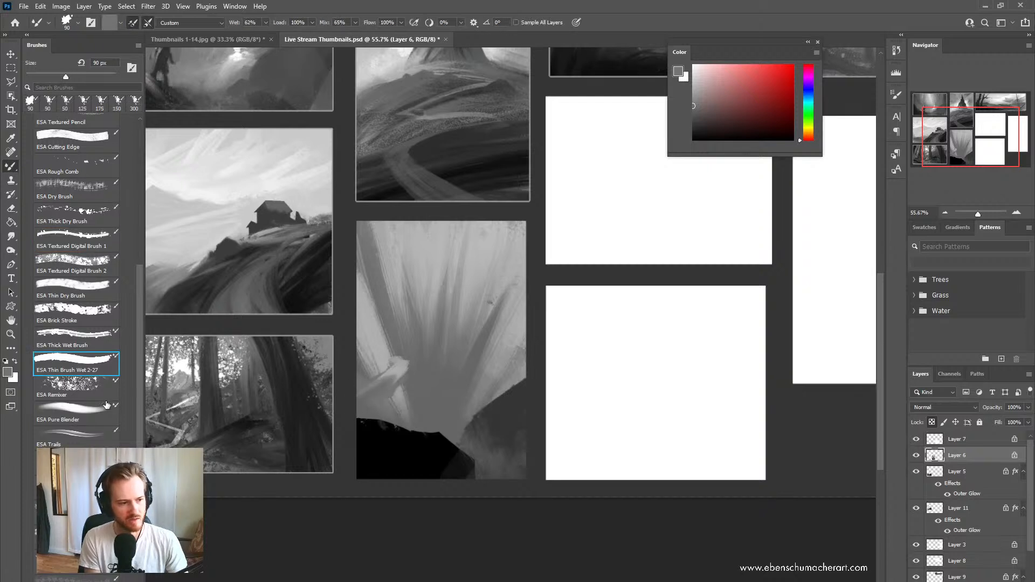
left_click(75, 337)
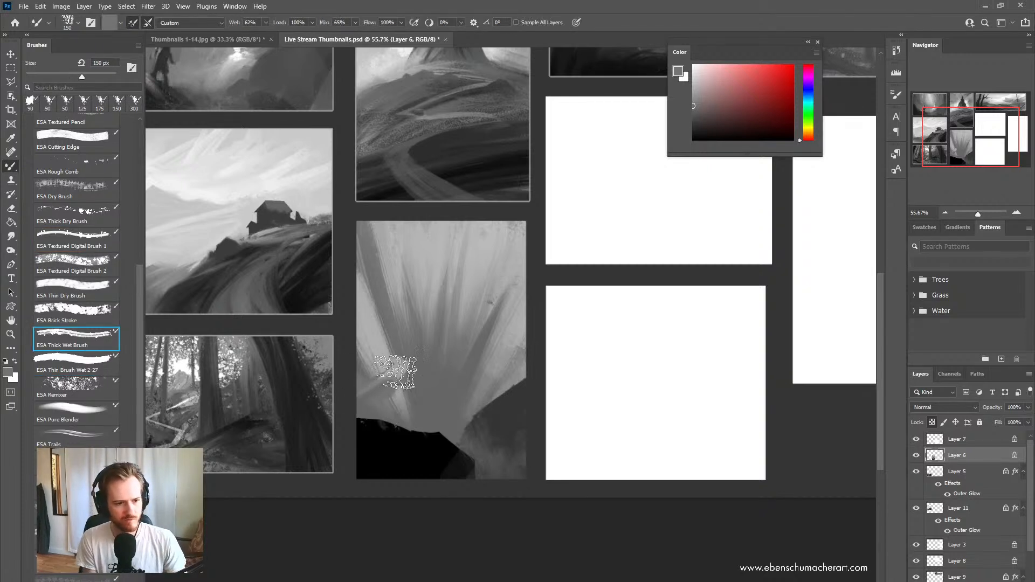
key("bracketleft")
key("bracketleft")
key("bracketleft")
mouse_move(399, 372)
left_mouse_down()
mouse_move(345, 400)
mouse_move(383, 379)
mouse_move(340, 395)
left_mouse_up()
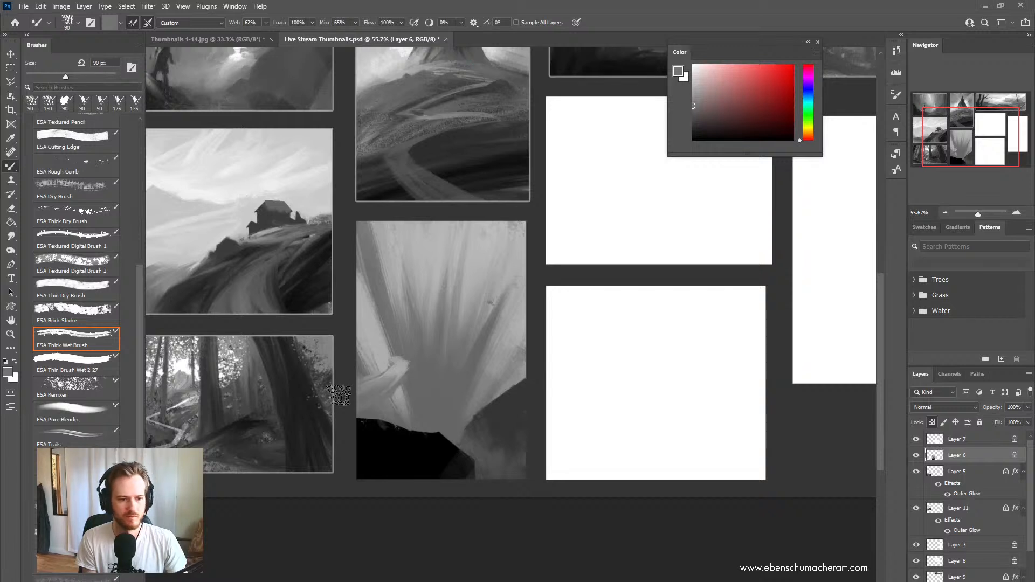
left_click(405, 410, "alt")
key("bracketleft")
key("bracketleft")
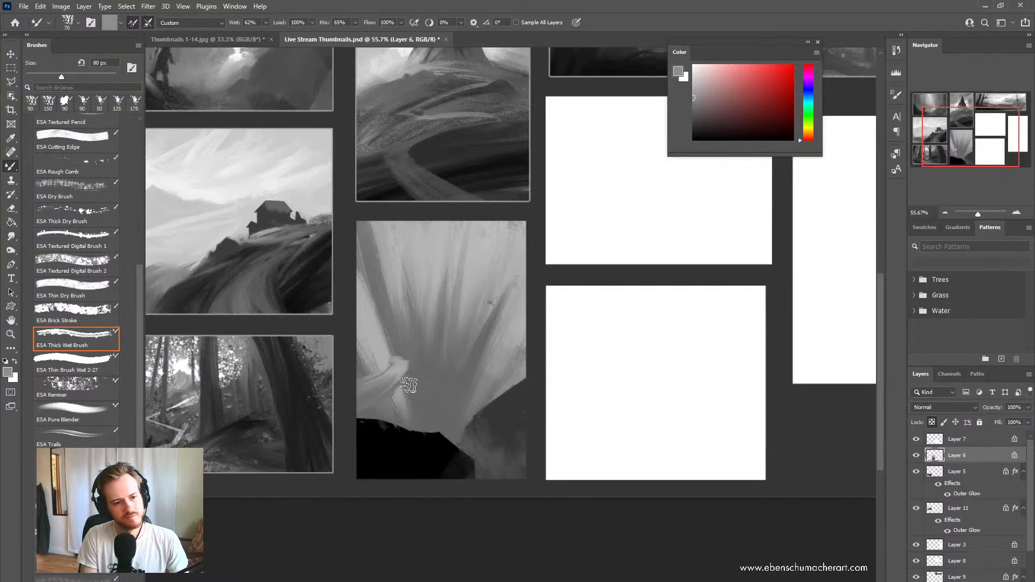
Step: Break the central and right rays into rocky steps with sampled greys, using the wet brush at 40 px
left_click(496, 332, "alt")
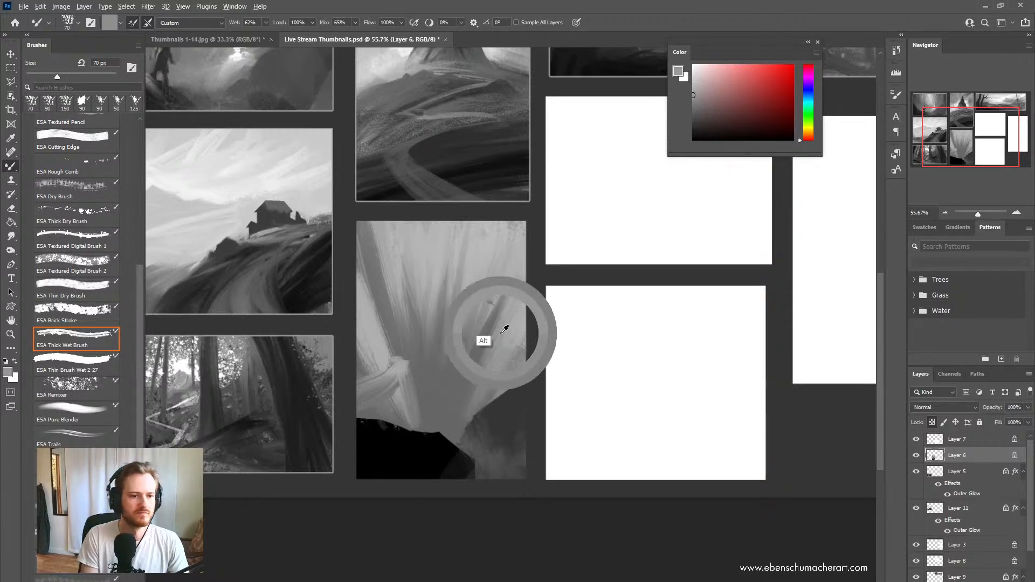
key("bracketleft")
key("bracketleft")
key("bracketleft")
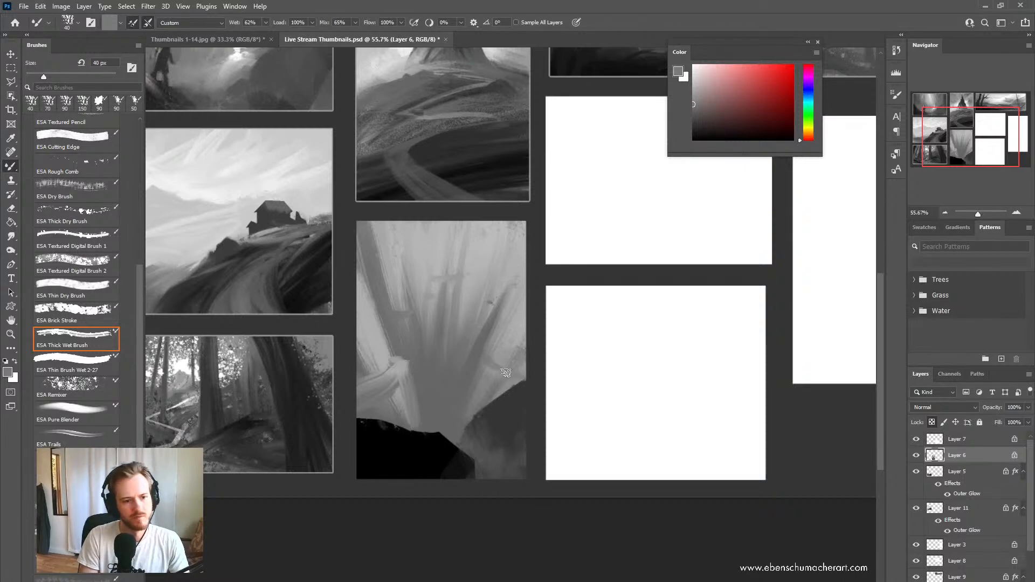
left_click(519, 383, "alt")
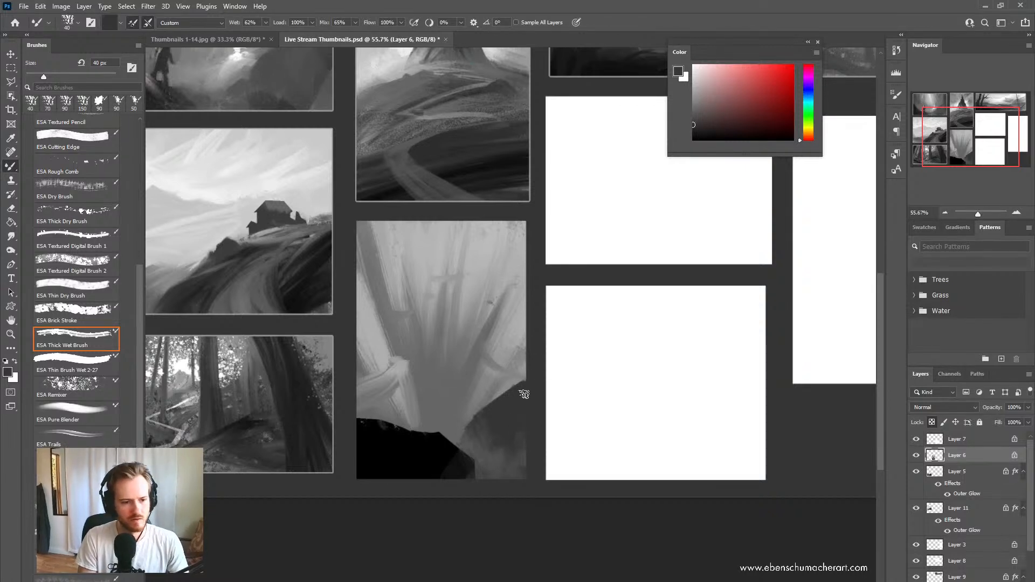
Step: Rework the foot of the left ledge along the black hill's edge with sampled greys at 40 px
left_click(371, 411, "alt")
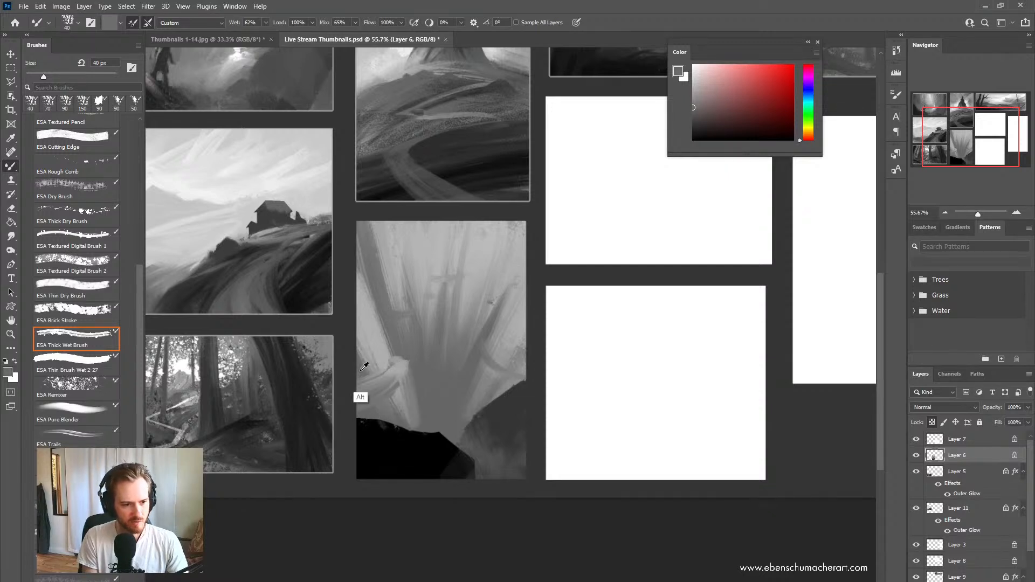
left_click(438, 379, "alt")
left_click(507, 431, "alt")
left_click_drag(352, 413, 398, 396)
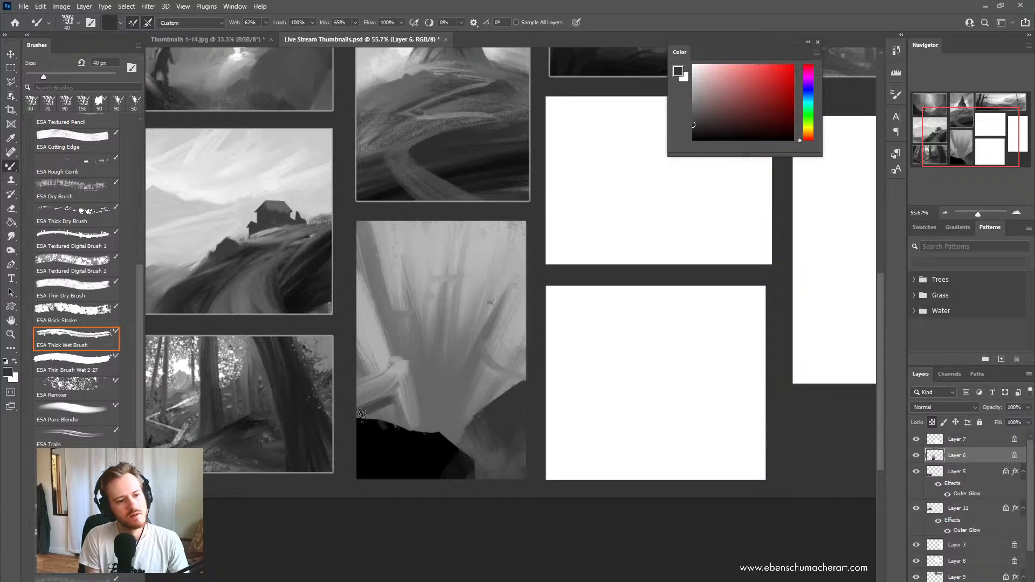
Step: Build up the left cliff face and its shaded base with sampled light and dark greys at 70 px
key("bracketright")
key("bracketright")
key("bracketright")
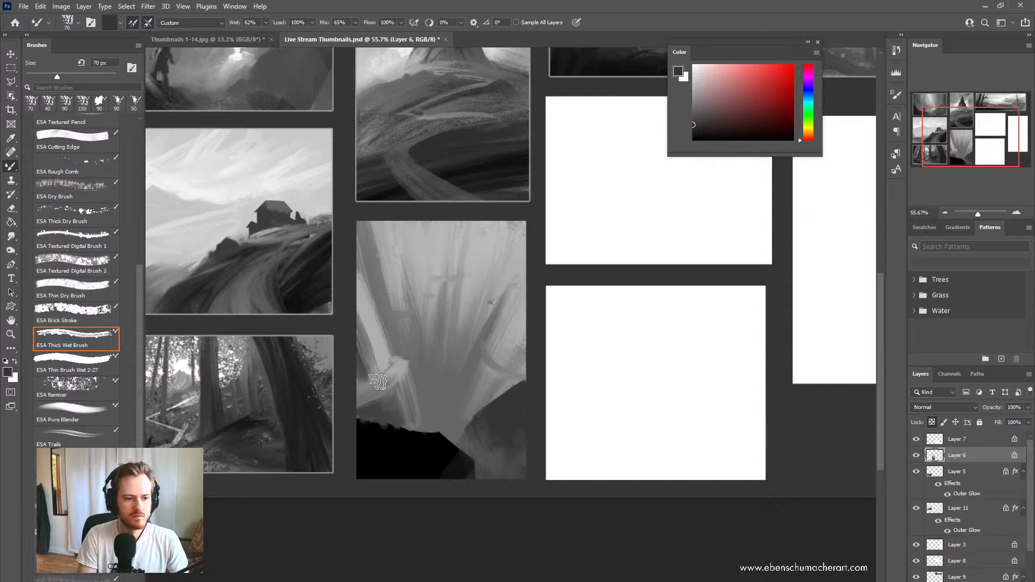
left_click(383, 343, "alt")
mouse_move(356, 350)
left_mouse_down()
mouse_move(370, 380)
mouse_move(382, 372)
mouse_move(377, 388)
mouse_move(397, 380)
left_mouse_up()
left_click(385, 415, "alt")
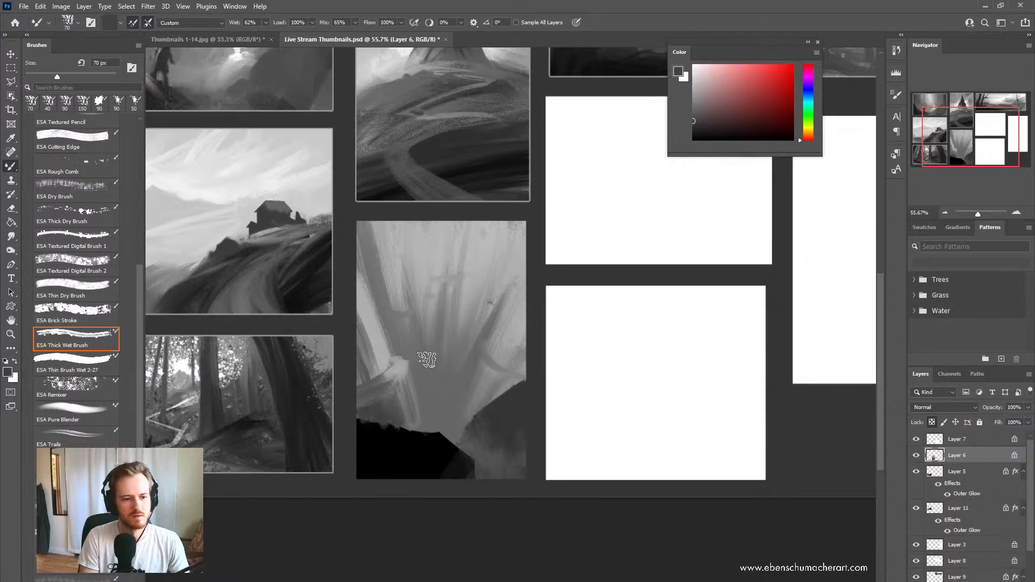
Step: Lasso the area beside the left cliff, paint along its edge with a sampled mid grey at 100 px, and deselect
left_click(421, 373, "alt")
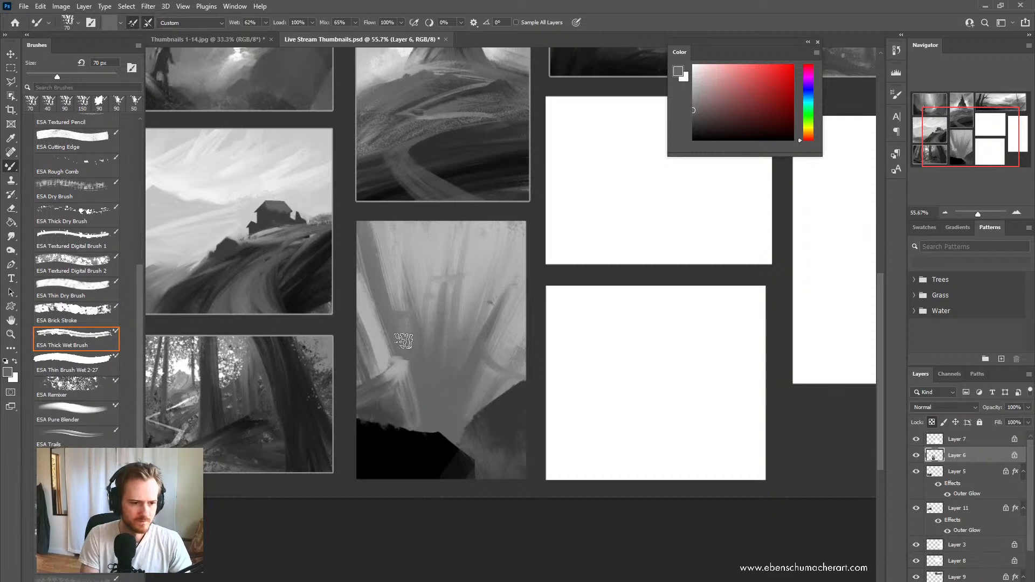
key("l")
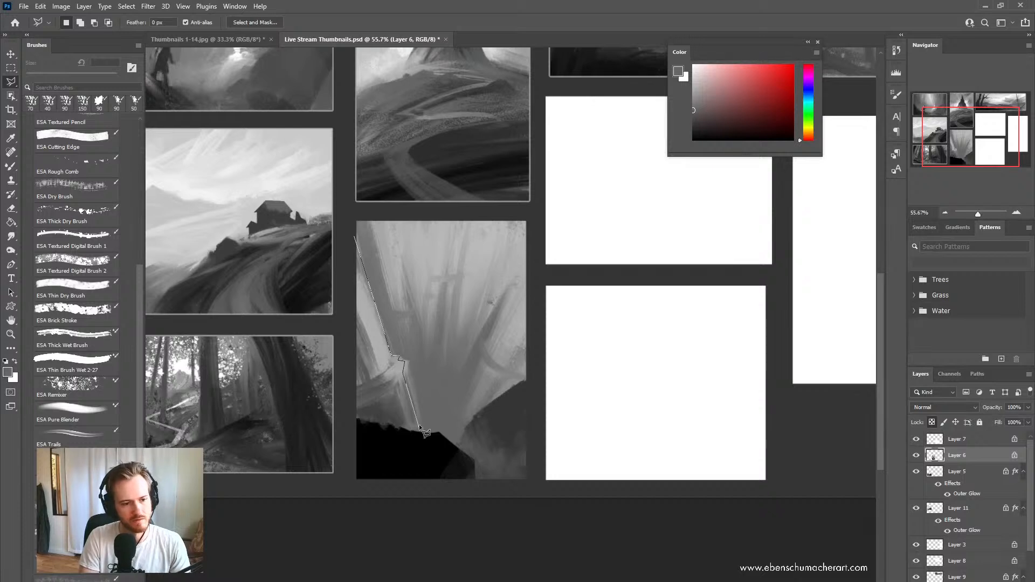
left_click(454, 238, "ctrl")
key("b")
left_click_drag(404, 340, 418, 423)
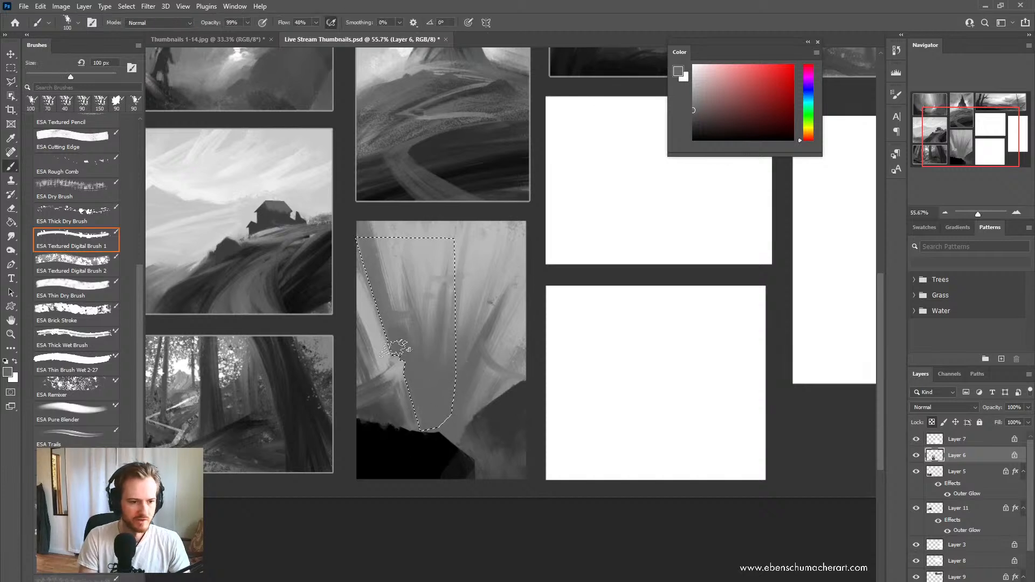
key("ctrl+d")
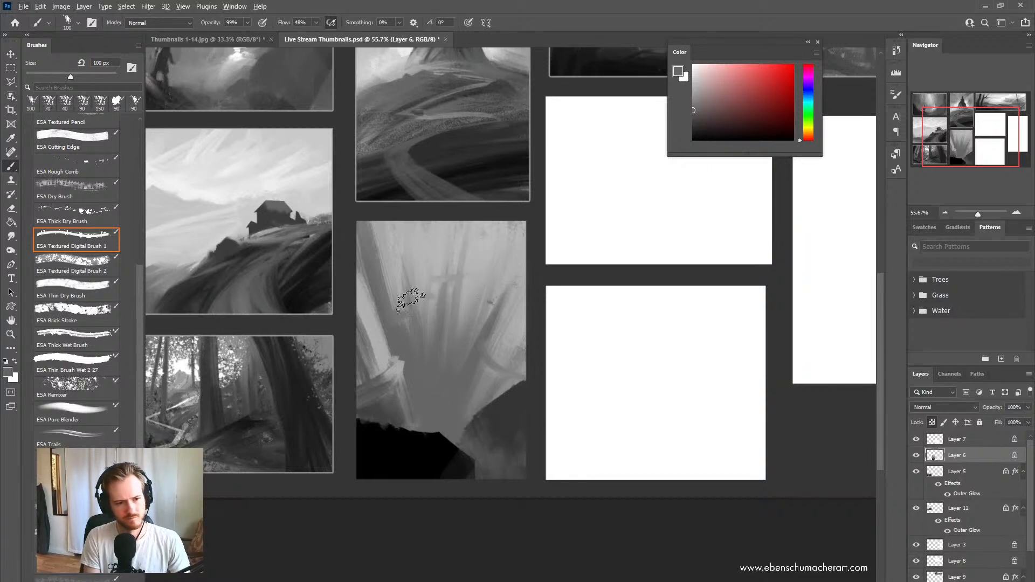
Step: Lasso a horizontal band across the upper rays, paint it light grey with the textured brush at 250 px, and deselect
key("l")
key("Escape")
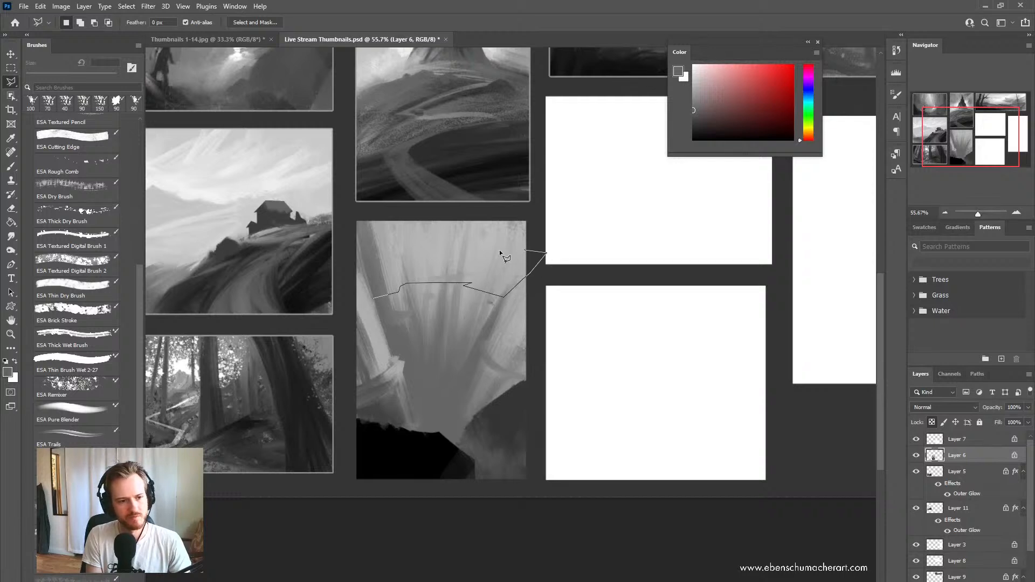
left_click(354, 263, "ctrl")
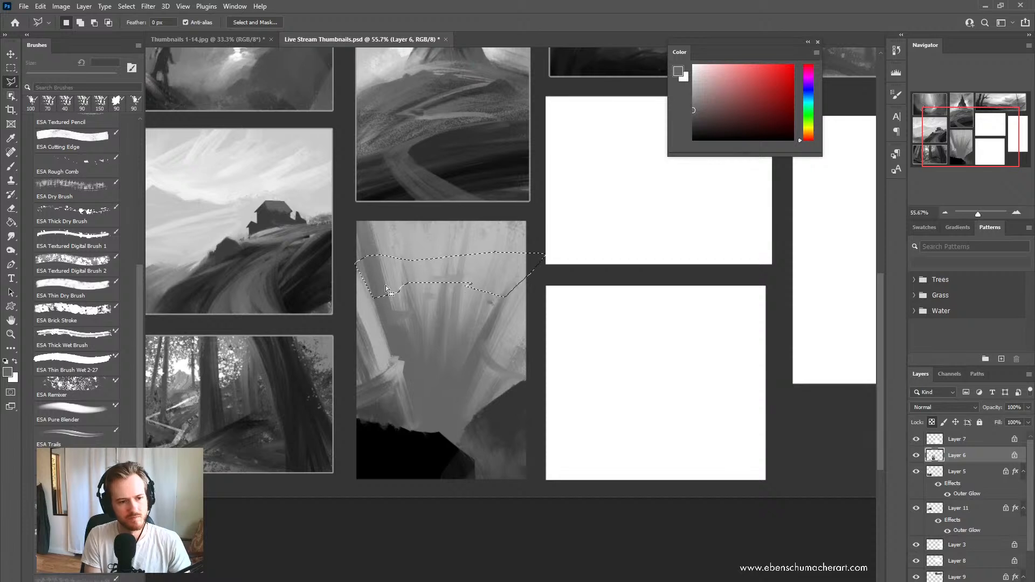
key("b")
key("bracketright")
key("bracketright")
key("bracketright")
key("bracketright")
key("bracketright")
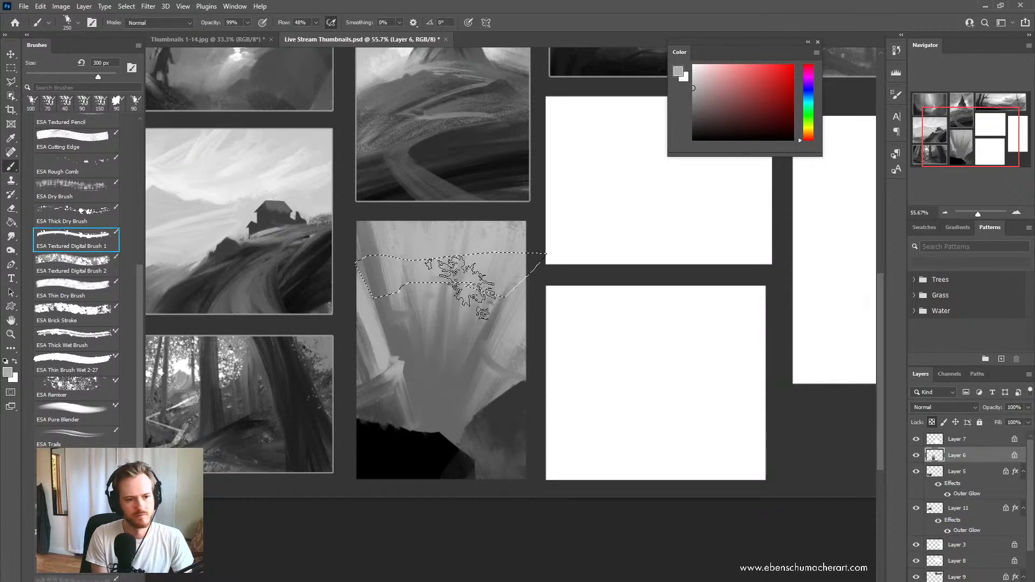
left_click(693, 80)
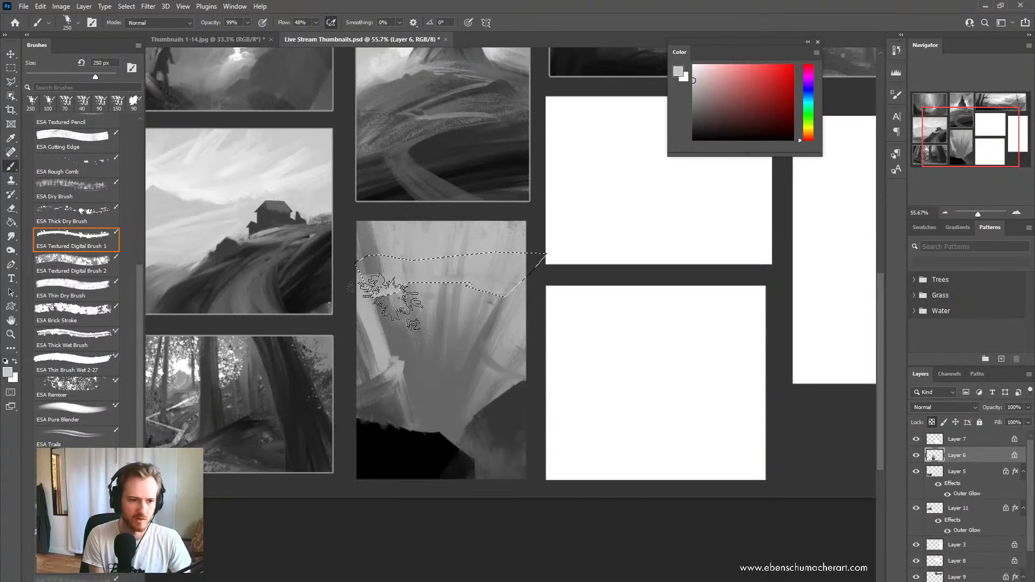
mouse_move(569, 295)
left_mouse_down()
mouse_move(360, 281)
mouse_move(416, 270)
mouse_move(649, 270)
left_mouse_up()
key("ctrl+d")
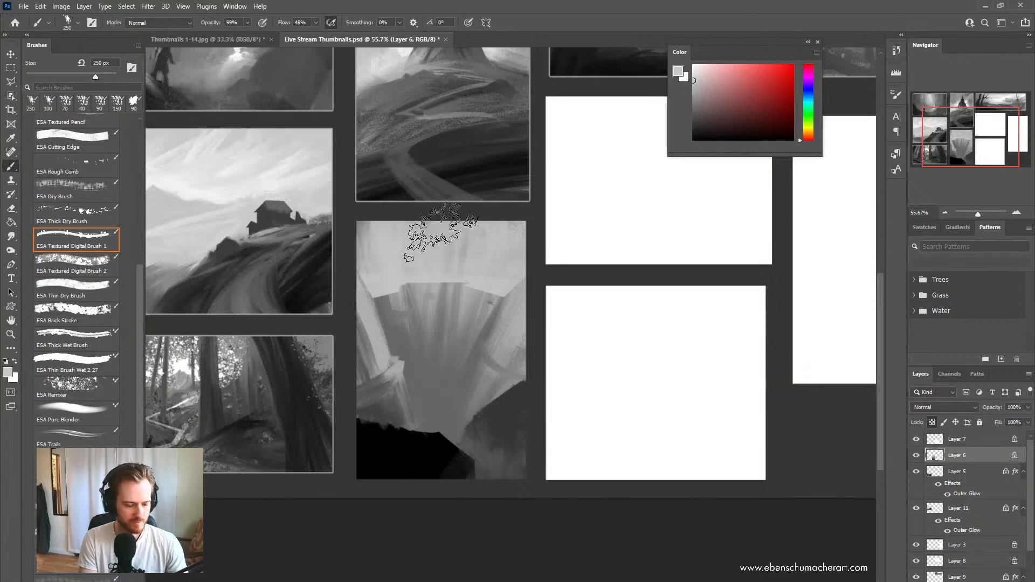
Step: Lasso two tapered shapes in the light upper area, fill them with mid grey brush strokes at 250 px, and deselect
key("l")
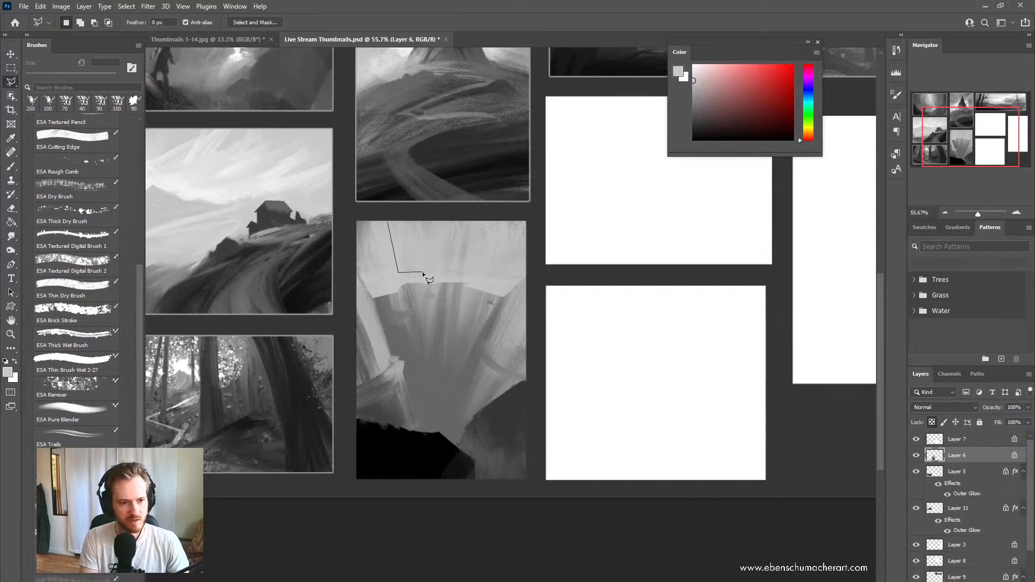
left_click_drag(422, 270, 419, 216)
left_click(409, 214)
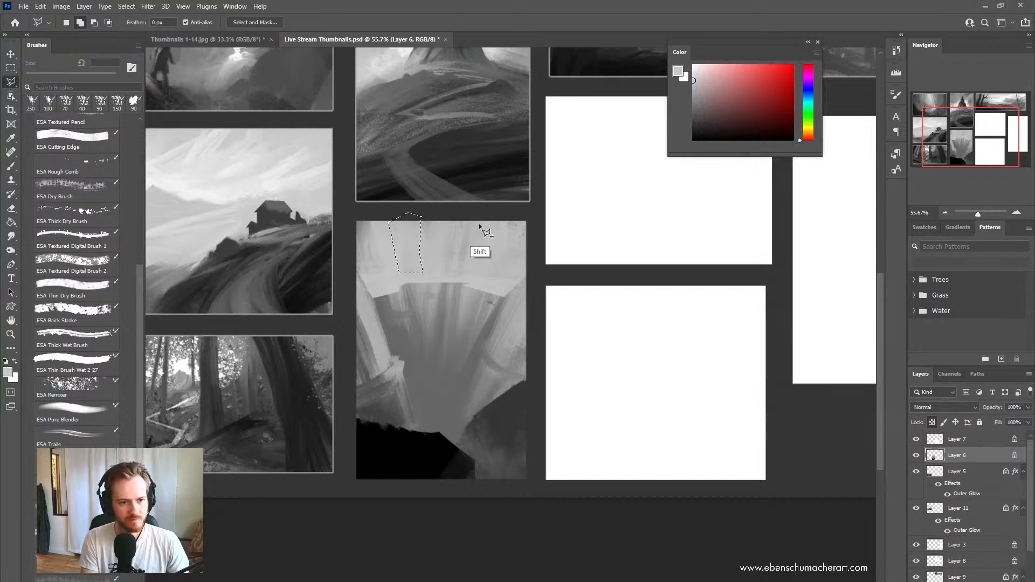
left_click(463, 215, "shift")
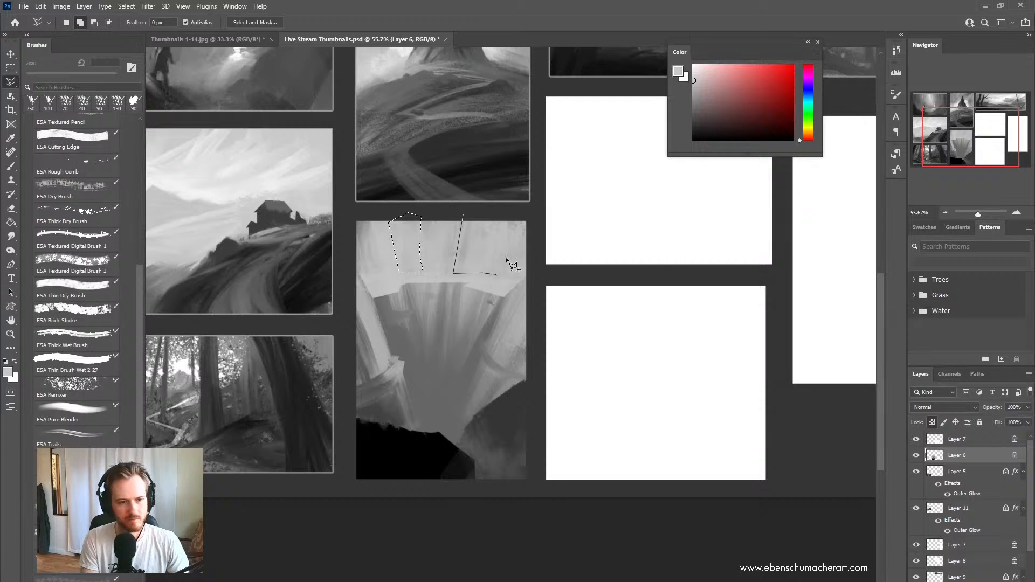
double_click(543, 200)
key("b")
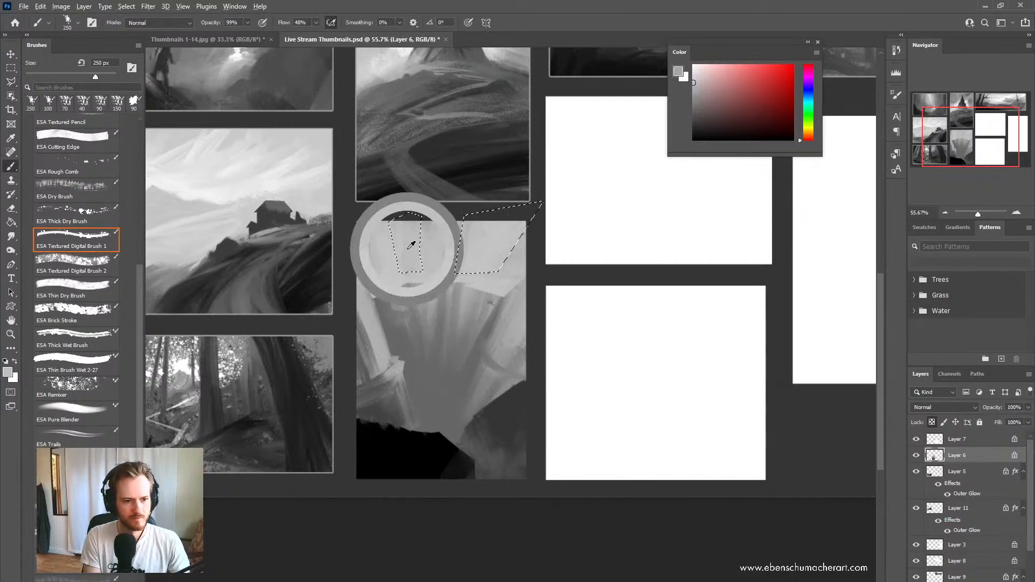
mouse_move(420, 178)
left_mouse_down()
mouse_move(463, 291)
mouse_move(460, 319)
left_mouse_up()
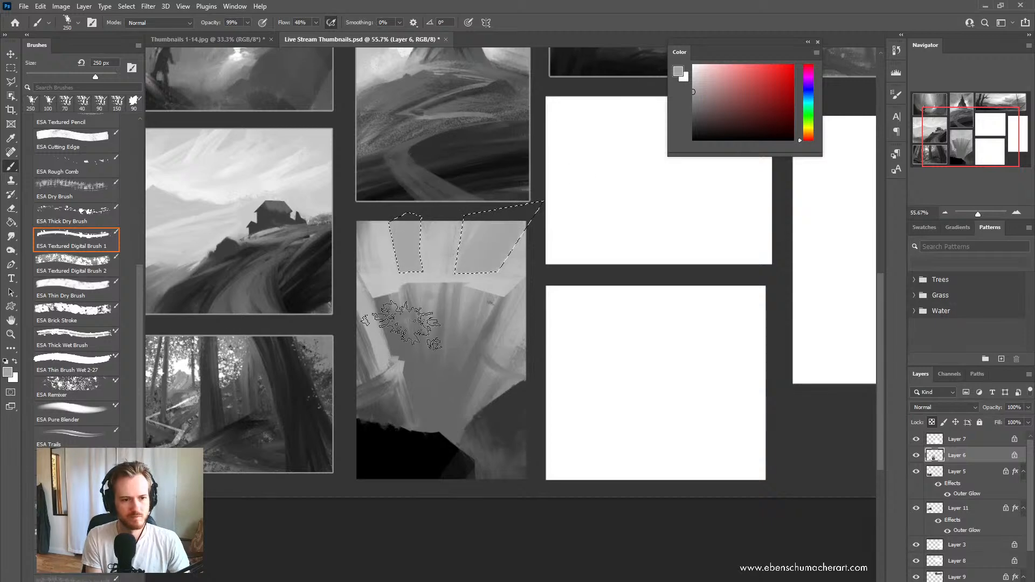
key("ctrl+d")
Step: Lasso the tall triangular area along the portrait scene's left edge and cover it with a sampled dark grey at 250 px
key("z")
mouse_move(513, 430)
left_mouse_down()
mouse_move(457, 432)
mouse_move(488, 416)
mouse_move(478, 426)
mouse_move(496, 452)
left_mouse_up()
key("ctrl+space")
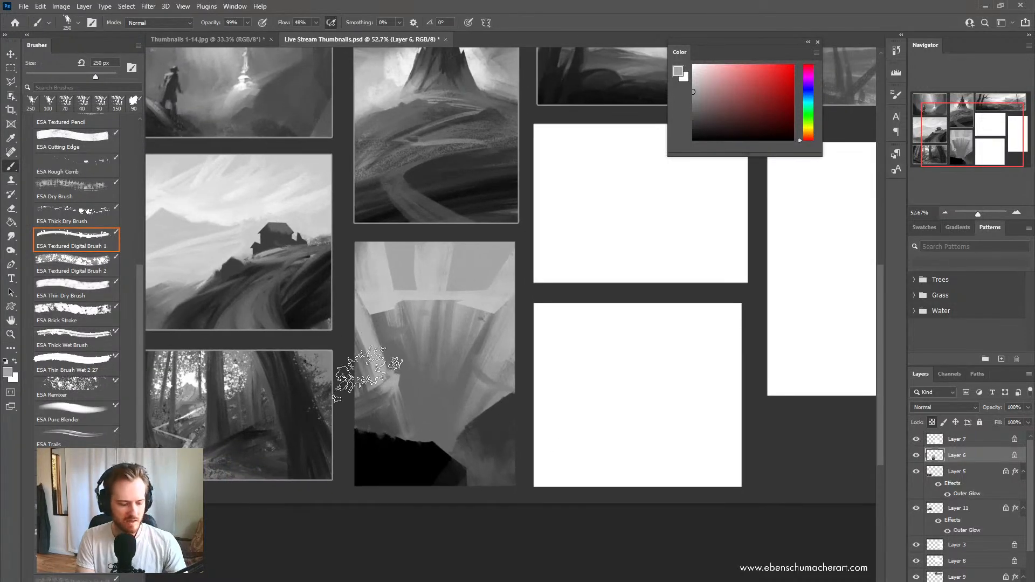
key("l")
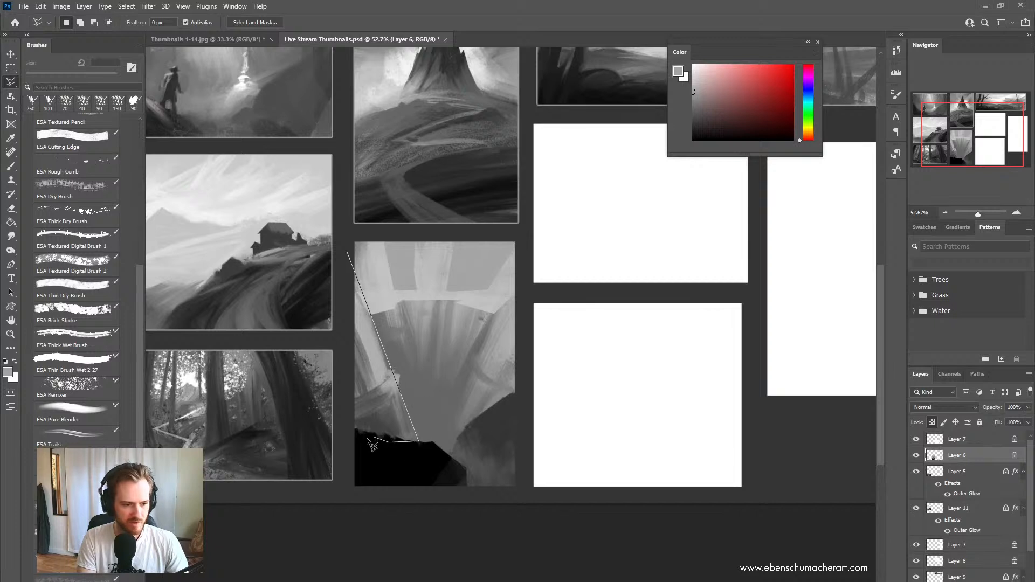
key("b")
left_click(378, 426, "alt")
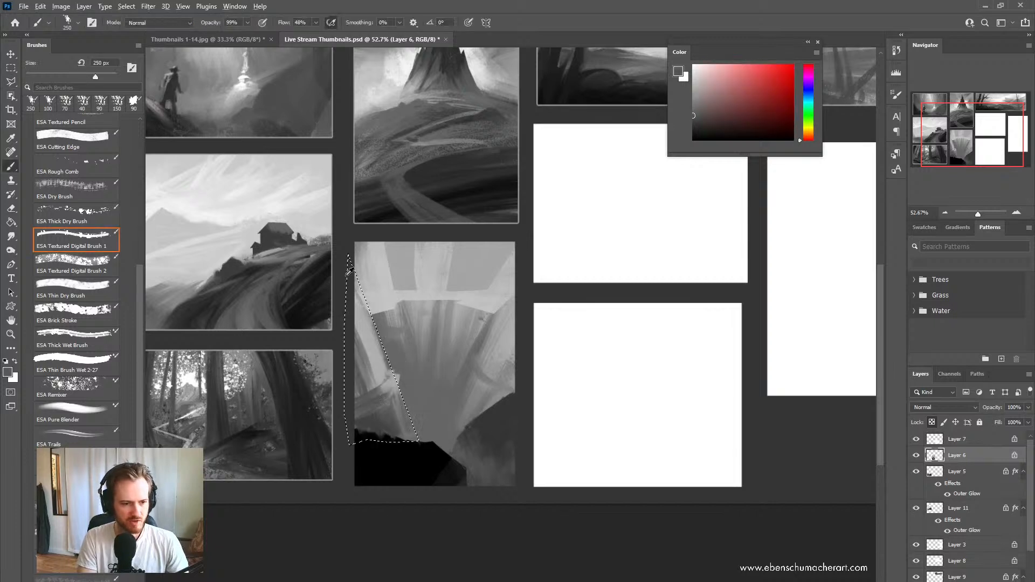
mouse_move(413, 434)
left_mouse_down()
mouse_move(377, 357)
mouse_move(354, 427)
mouse_move(374, 405)
mouse_move(344, 362)
mouse_move(374, 414)
mouse_move(400, 430)
mouse_move(413, 358)
left_mouse_up()
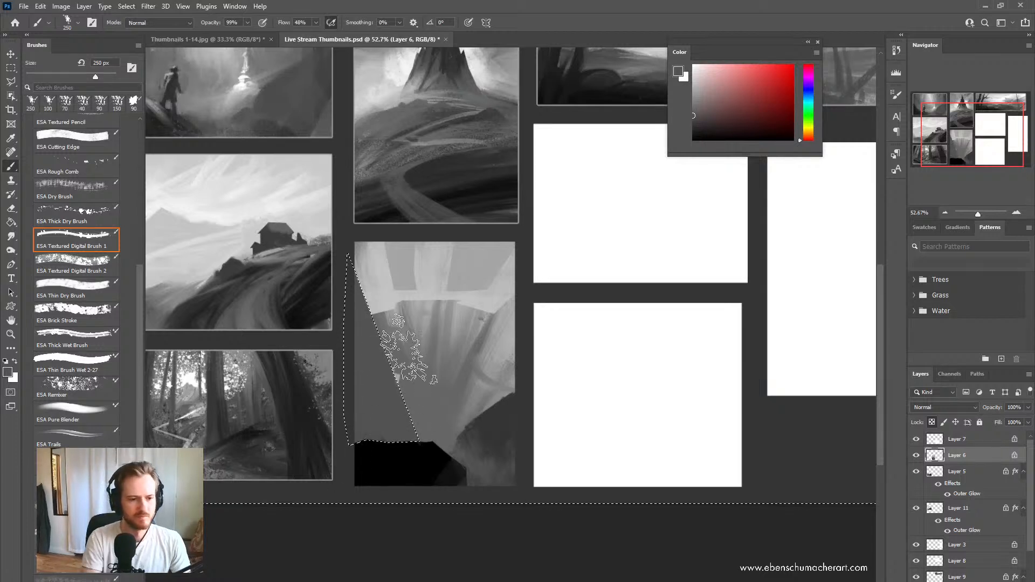
Step: Rework the selected triangular wall with dark and mid greys sampled from the neighbouring rays, keeping the 250 px brush
left_click(434, 408, "alt")
left_click(424, 345, "alt")
mouse_move(408, 409)
left_mouse_down()
mouse_move(383, 348)
mouse_move(400, 411)
left_mouse_up()
left_click(428, 416, "alt")
mouse_move(391, 369)
left_mouse_down()
mouse_move(416, 434)
mouse_move(404, 438)
mouse_move(379, 371)
left_mouse_up()
key("ctrl+h")
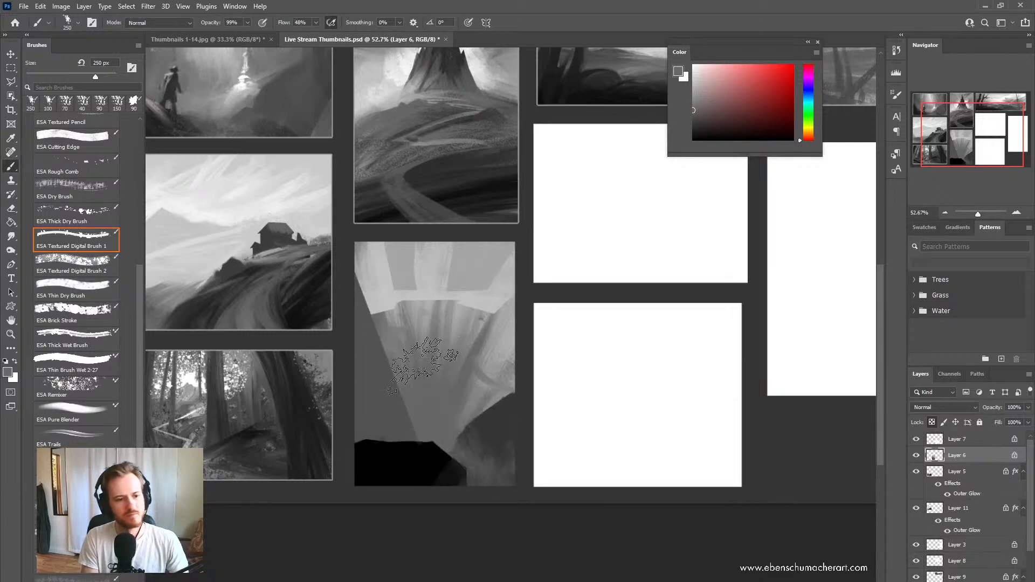
key("ctrl+h")
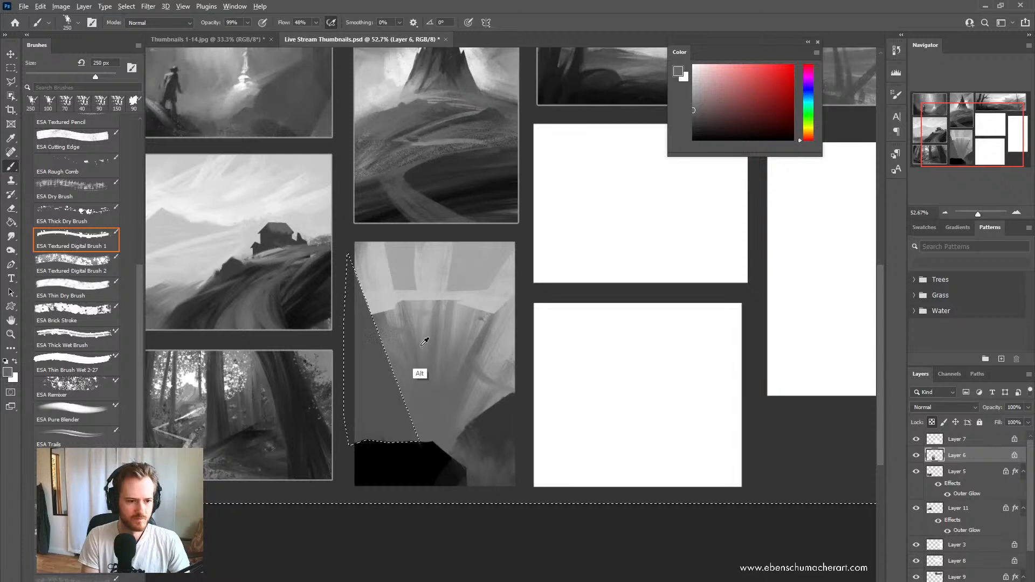
left_click_drag(420, 367, 393, 458)
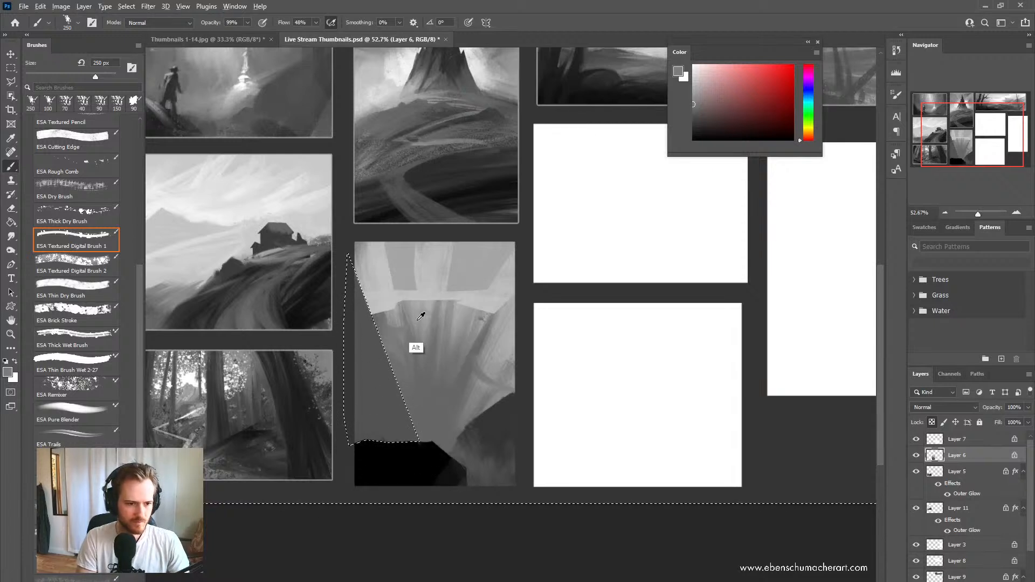
Step: Add light grey streaks following the slope of the selected left wall, using a sampled tone at 150 px, and deselect
left_click(417, 299, "alt")
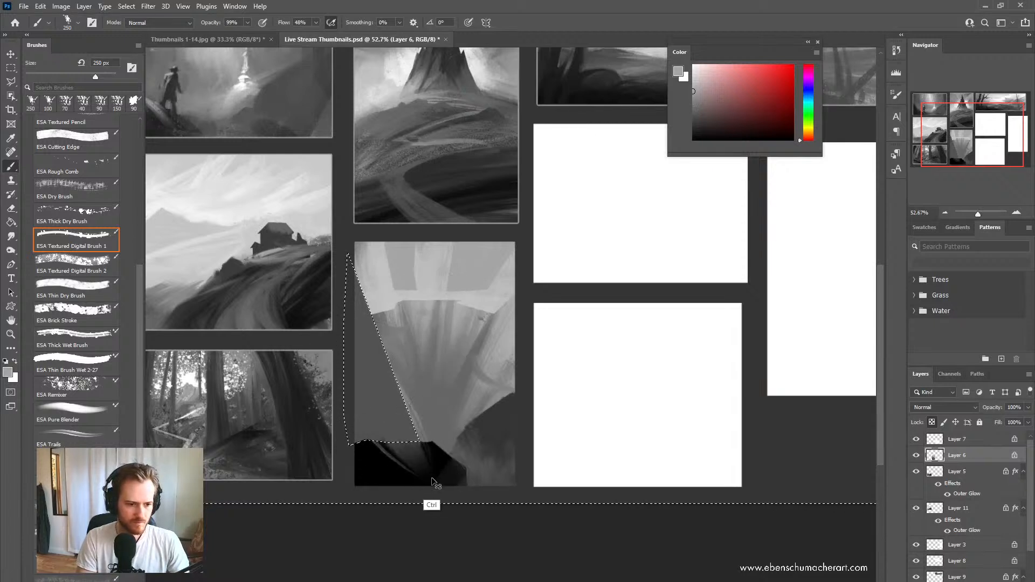
key("ctrl+z")
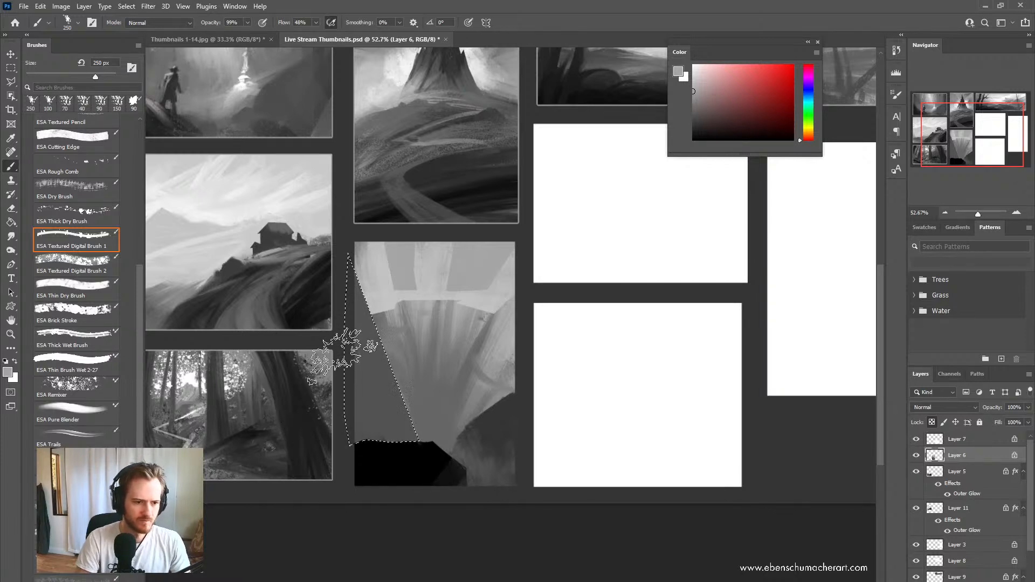
key("bracketleft")
key("bracketleft")
key("bracketleft")
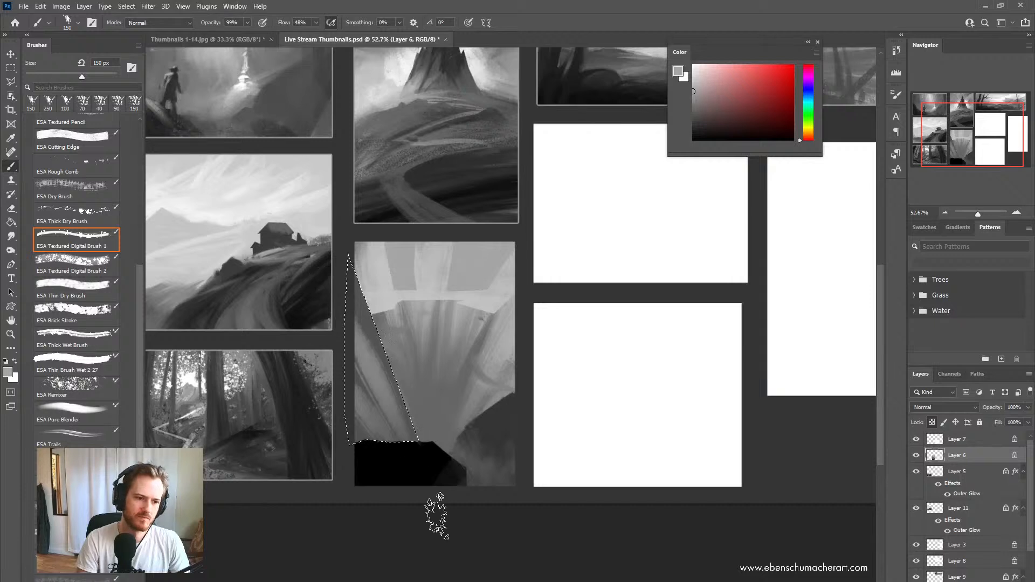
key("ctrl+d")
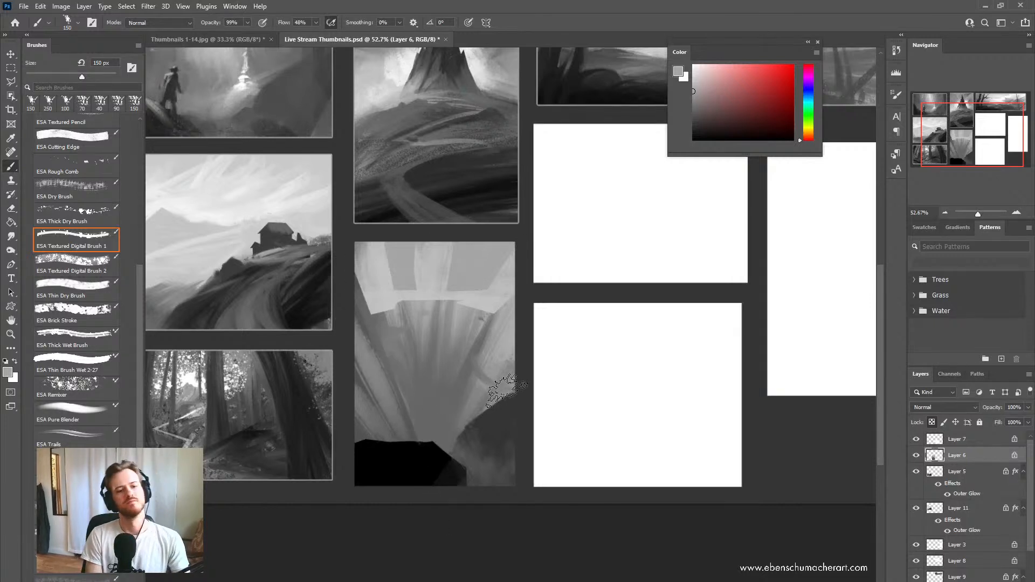
Step: Flip the canvas view horizontally and lasso the tapered central area between the canyon walls down to the dark hill
key("ctrl+shift+h")
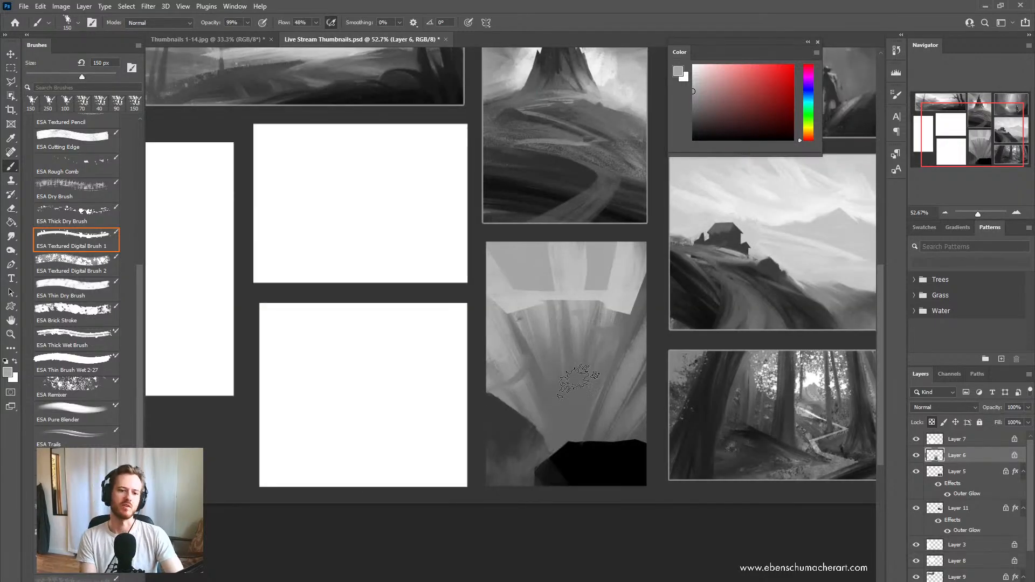
left_click_drag(553, 418, 494, 427)
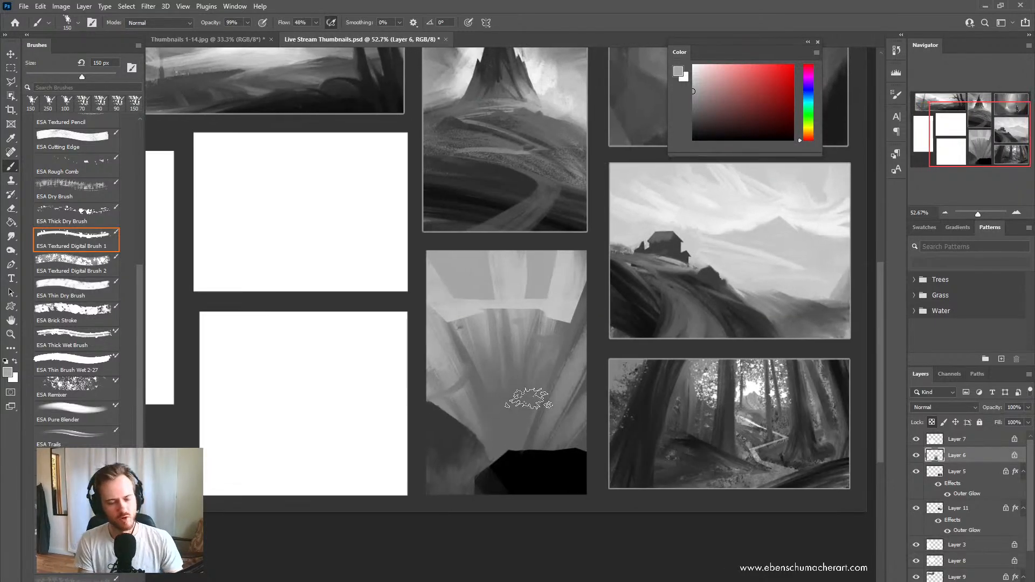
key("l")
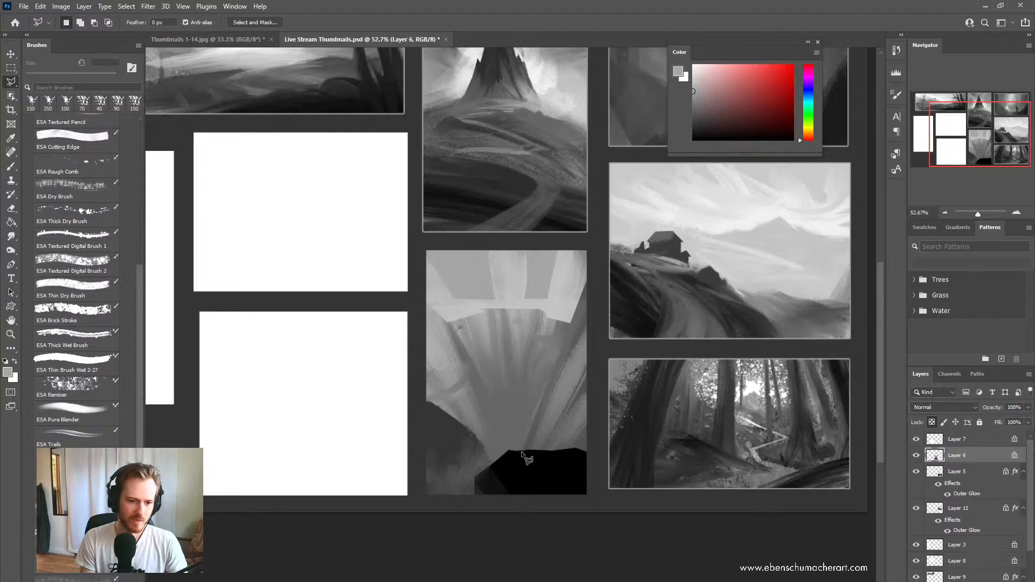
left_click(570, 325)
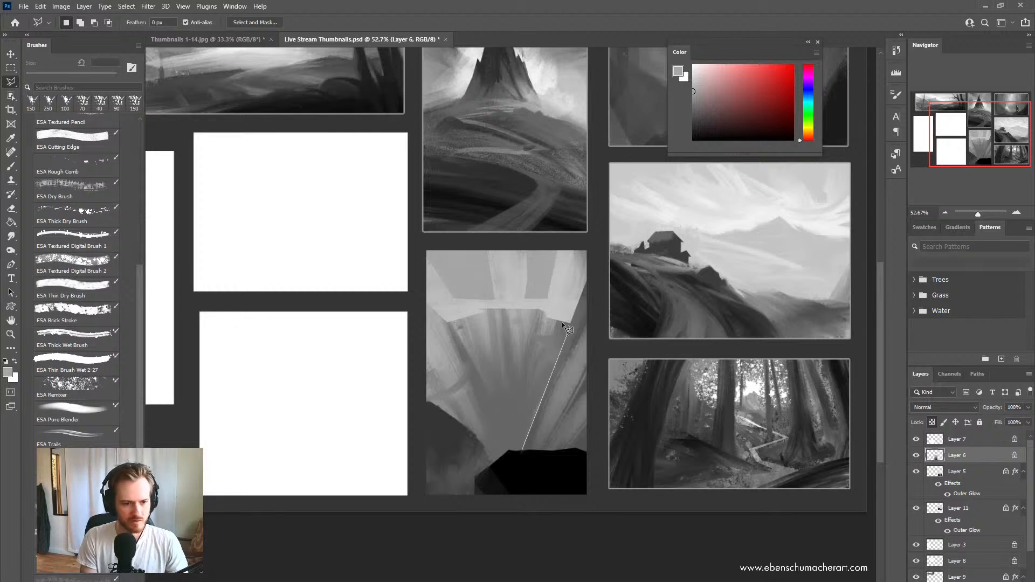
left_click(448, 323)
left_click(500, 457)
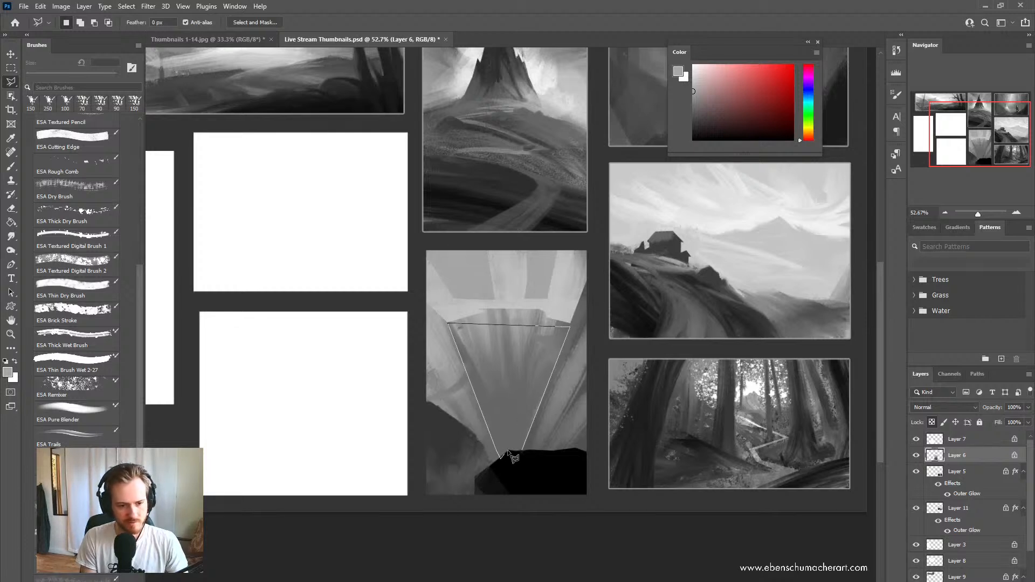
left_click(514, 457, "ctrl")
Step: Brush a lighter mid grey haze through the selected canyon centre at 300 px and deselect
key("b")
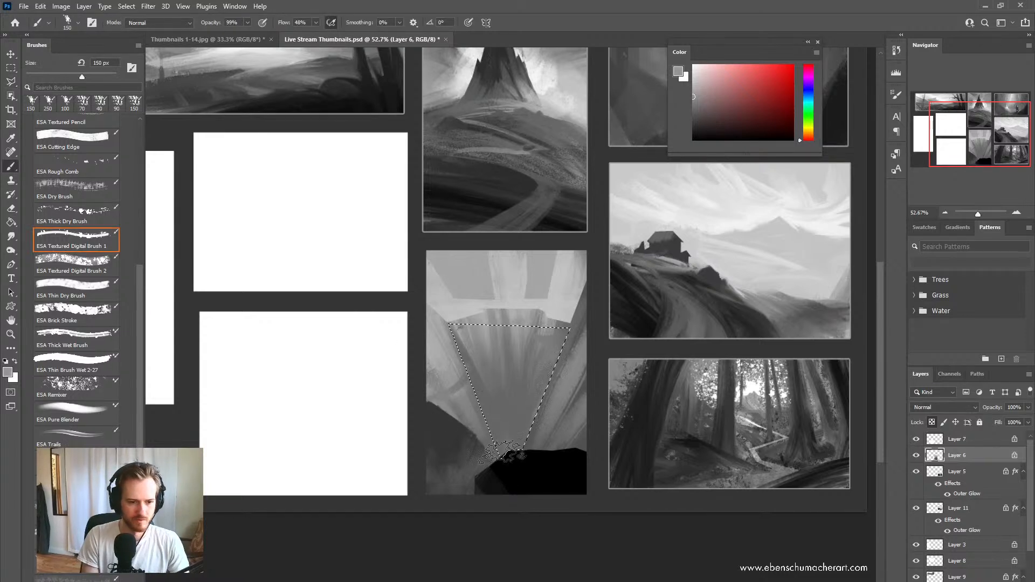
key("]")
key("]")
key("]")
key("]")
mouse_move(521, 389)
left_mouse_down()
mouse_move(515, 425)
mouse_move(488, 426)
mouse_move(517, 415)
mouse_move(506, 488)
mouse_move(505, 348)
mouse_move(502, 470)
left_mouse_up()
key("ctrl+d")
Step: Lasso a jagged ledge shape jutting from the left canyon wall, fill it with a sampled light grey at 300 px, and deselect
key("z")
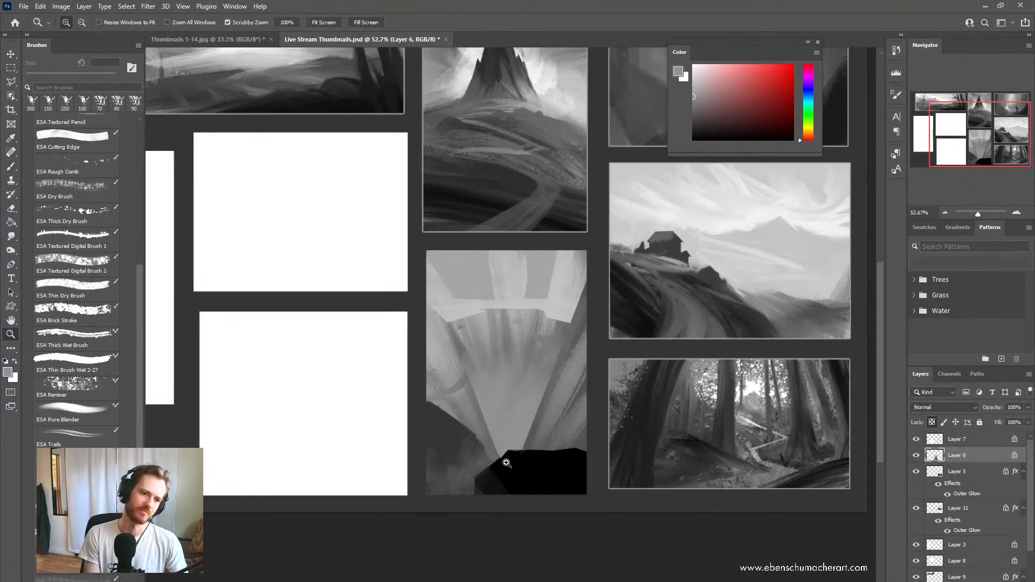
scroll(519, 449, "down", 2)
key("b")
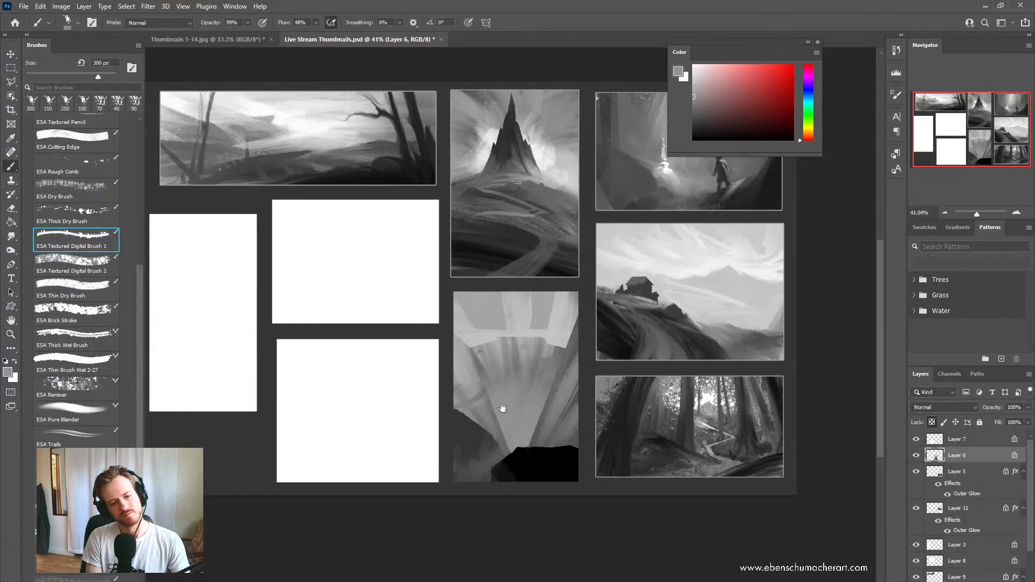
left_click_drag(504, 403, 486, 422)
key("l")
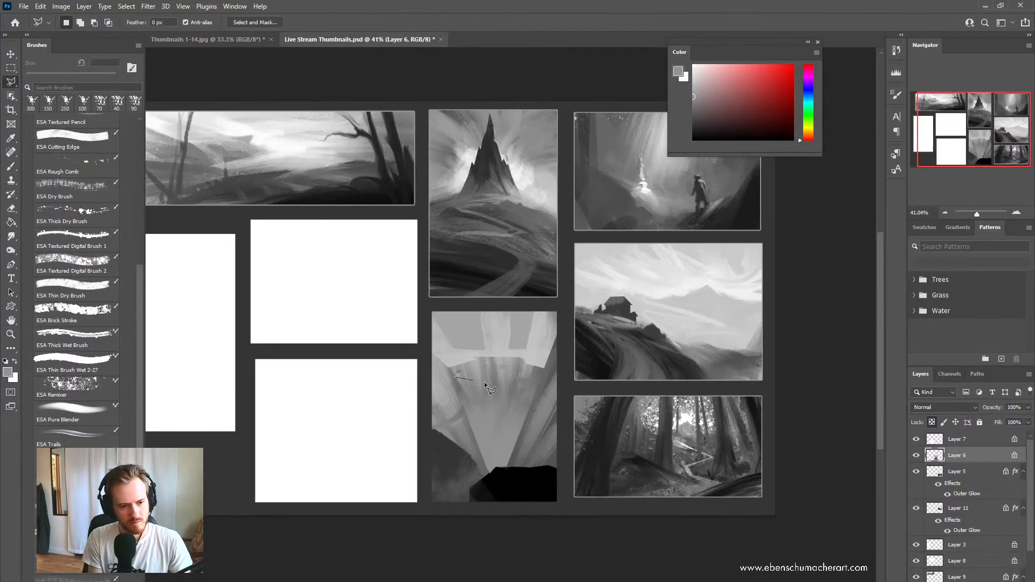
left_click(487, 382)
left_click(474, 396)
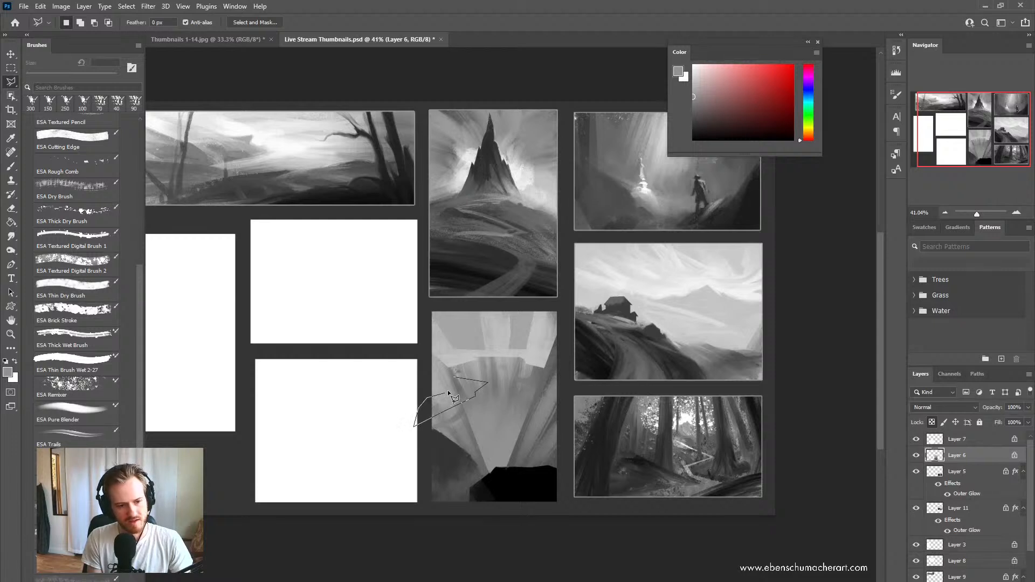
key("b")
left_click(457, 361, "alt")
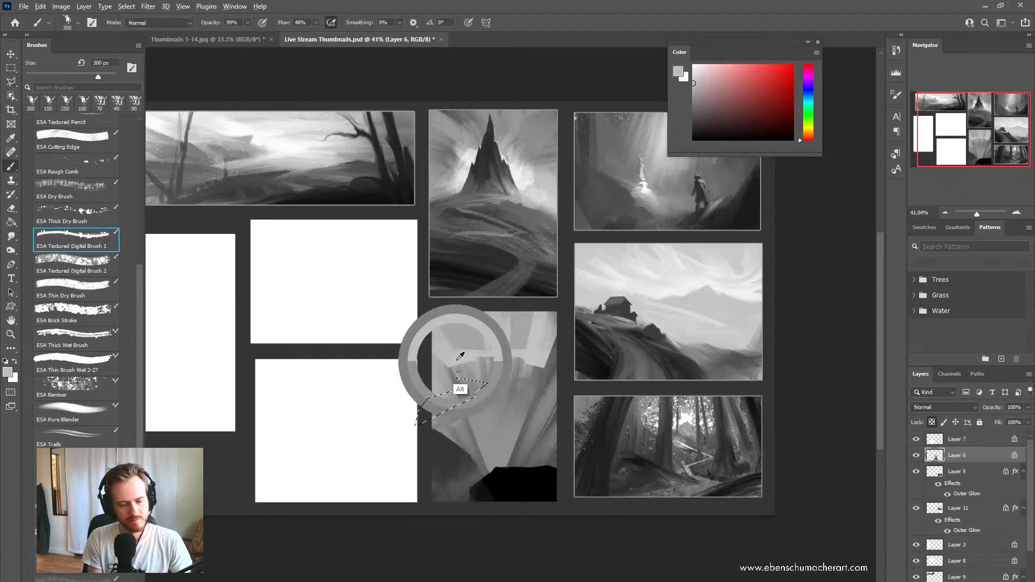
mouse_move(442, 391)
left_mouse_down()
mouse_move(475, 380)
mouse_move(427, 425)
mouse_move(508, 373)
mouse_move(488, 372)
left_mouse_up()
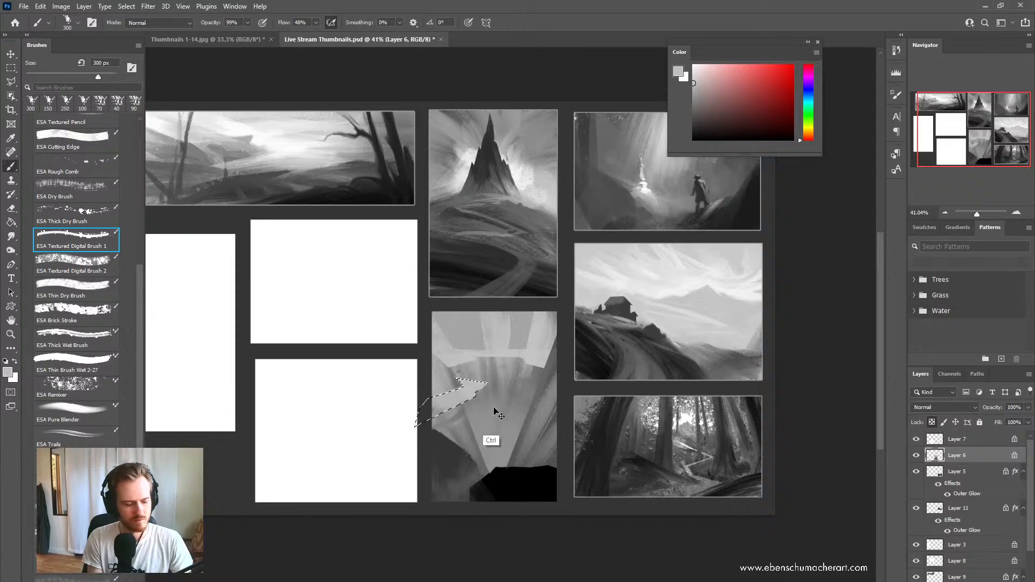
key("ctrl+d")
Step: Lasso the tapered rock face beneath the light ledge, shade it with sampled darker greys at 300 px, and deselect
key("z")
left_click(537, 403)
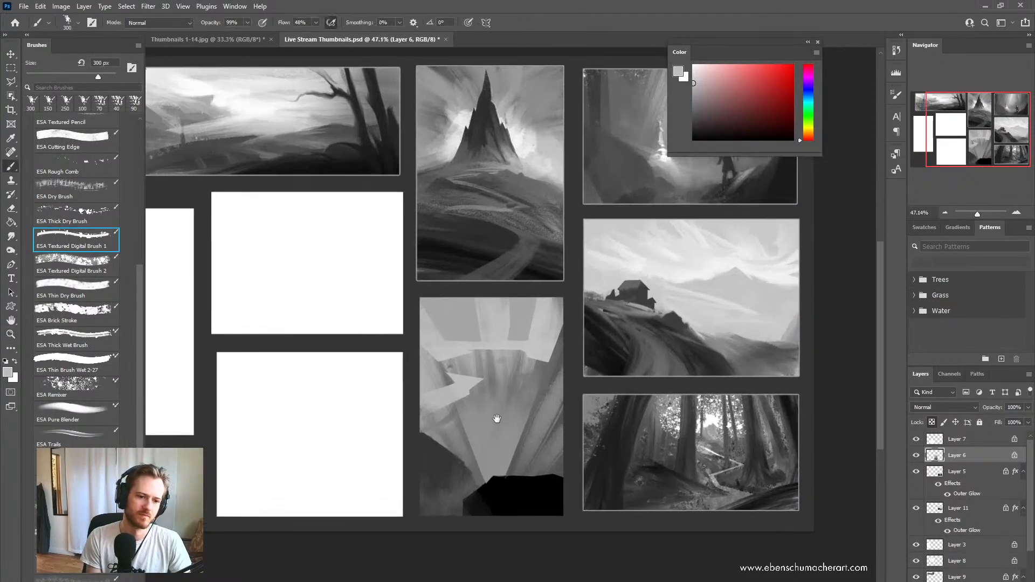
left_click(497, 421)
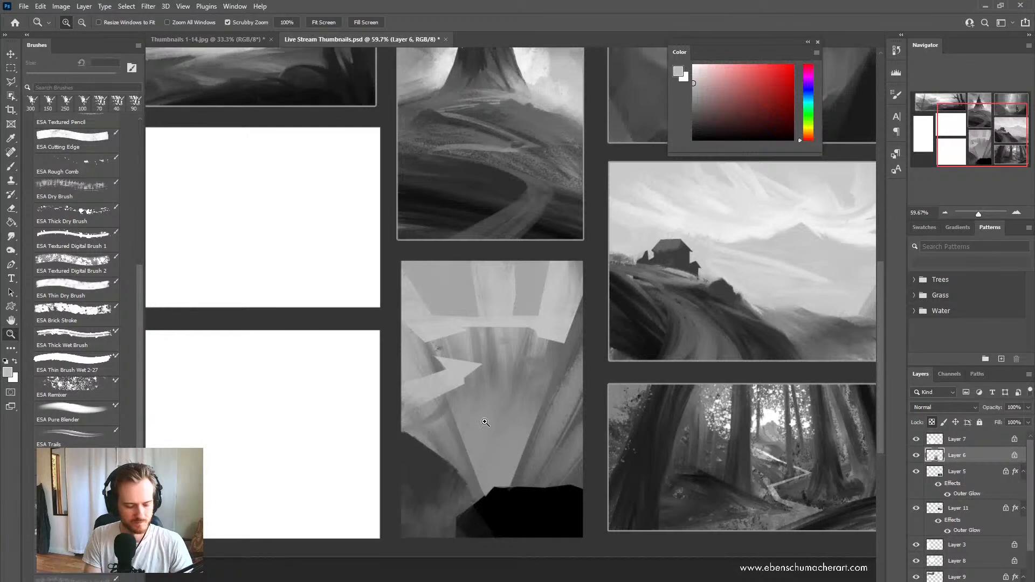
key("l")
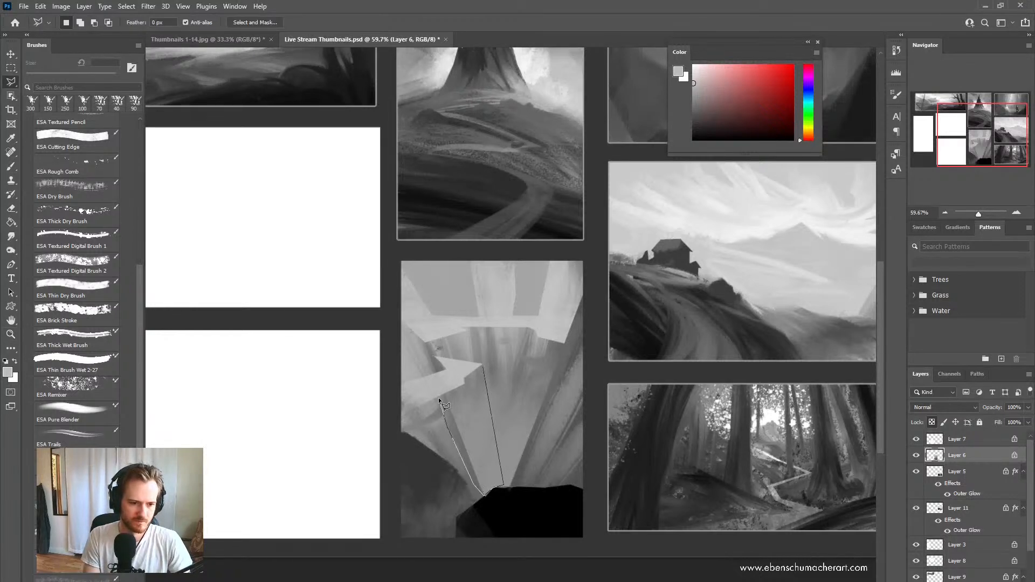
mouse_move(438, 397)
left_mouse_down()
mouse_move(468, 384)
mouse_move(490, 485)
left_mouse_up()
key("b")
left_click(446, 422, "alt")
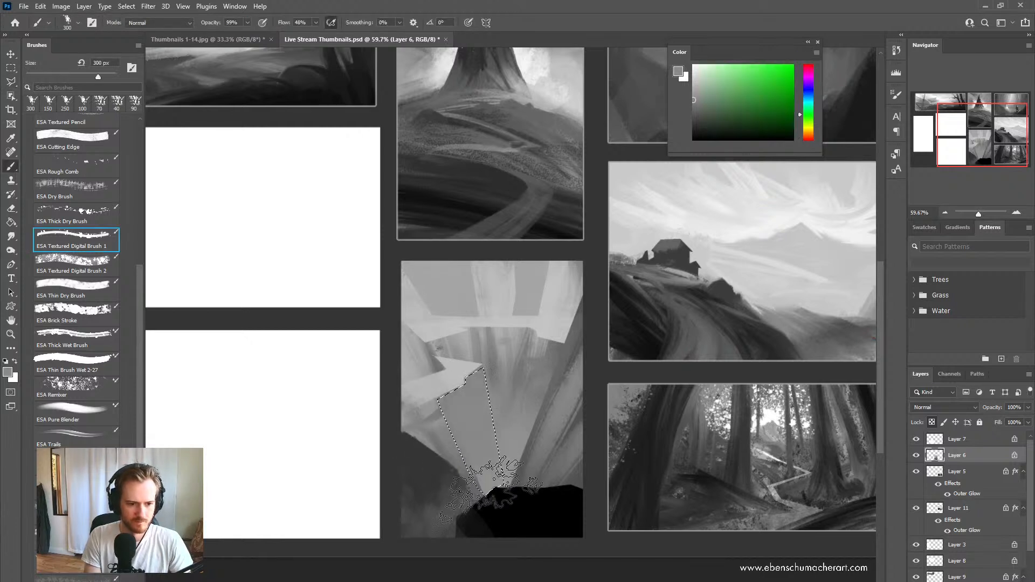
left_click(447, 391, "alt")
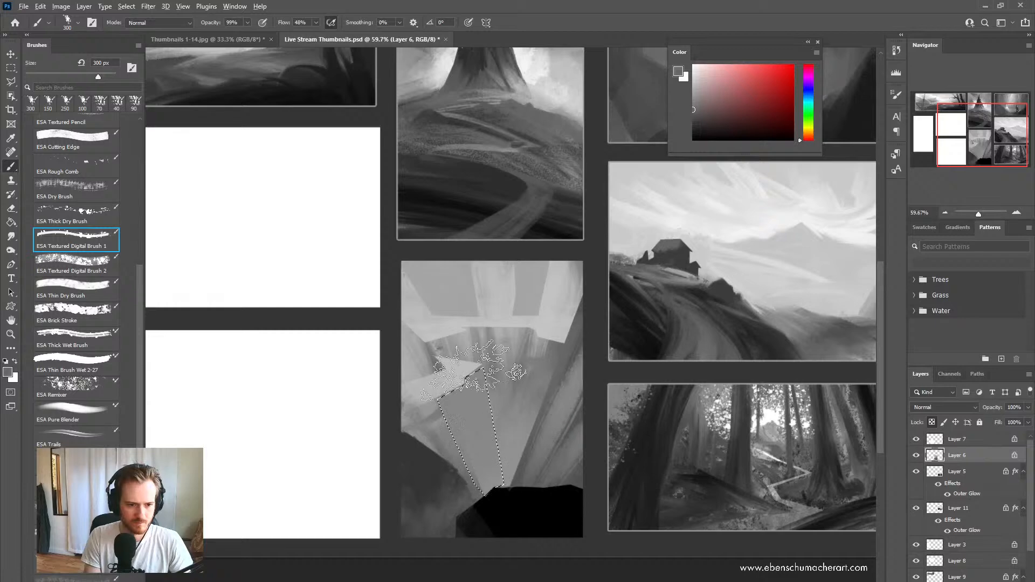
mouse_move(473, 371)
left_mouse_down()
mouse_move(474, 505)
mouse_move(498, 498)
left_mouse_up()
key("ctrl+d")
Step: Paint grey streaks on the left cliff above the ledge and blend the canyon base with ESA Thick Wet Brush at 70 px
key("z")
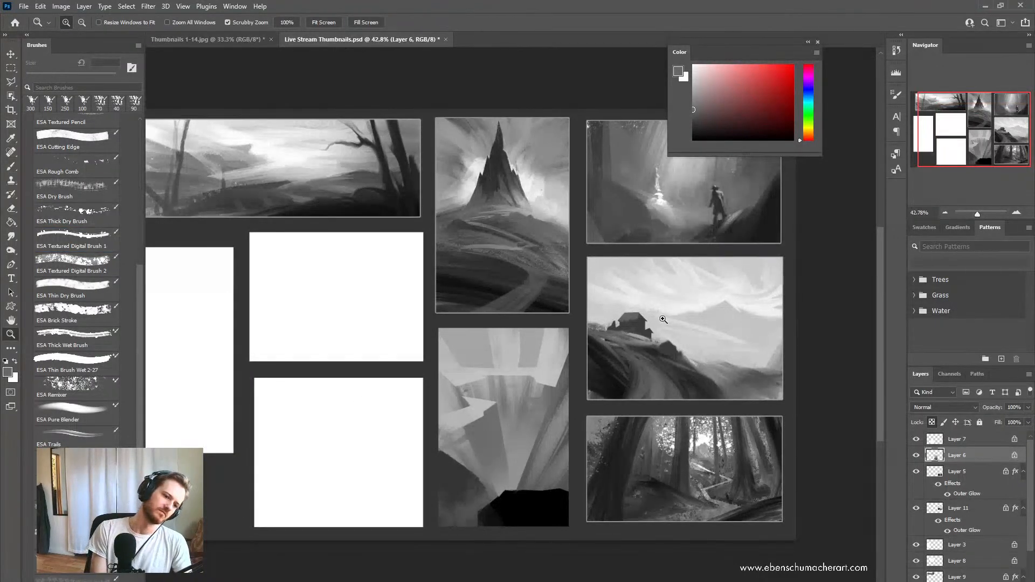
key("b")
scroll(474, 406, "up", 3)
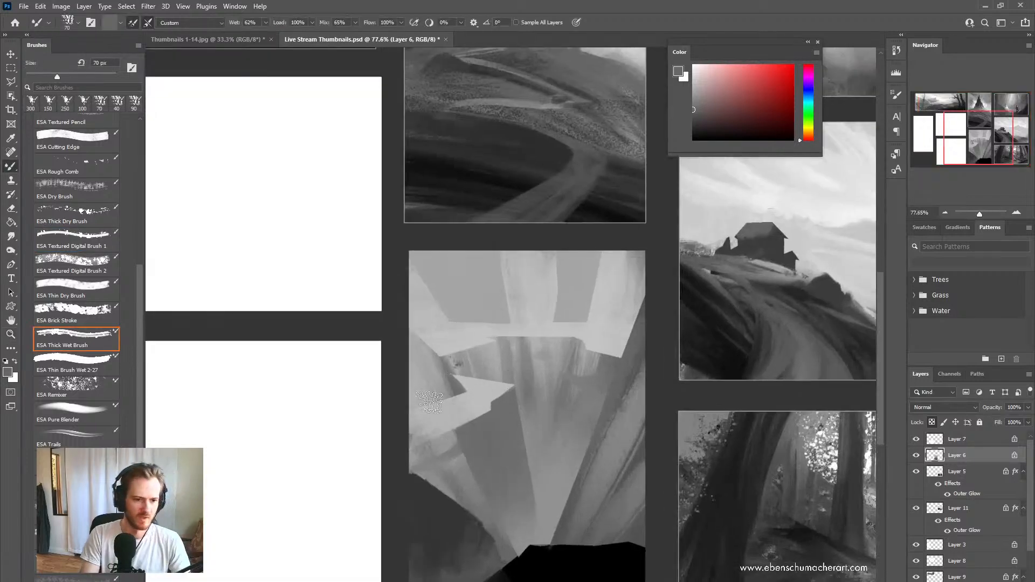
left_click(458, 385, "alt")
mouse_move(424, 335)
left_mouse_down()
mouse_move(453, 389)
mouse_move(387, 317)
mouse_move(431, 401)
left_mouse_up()
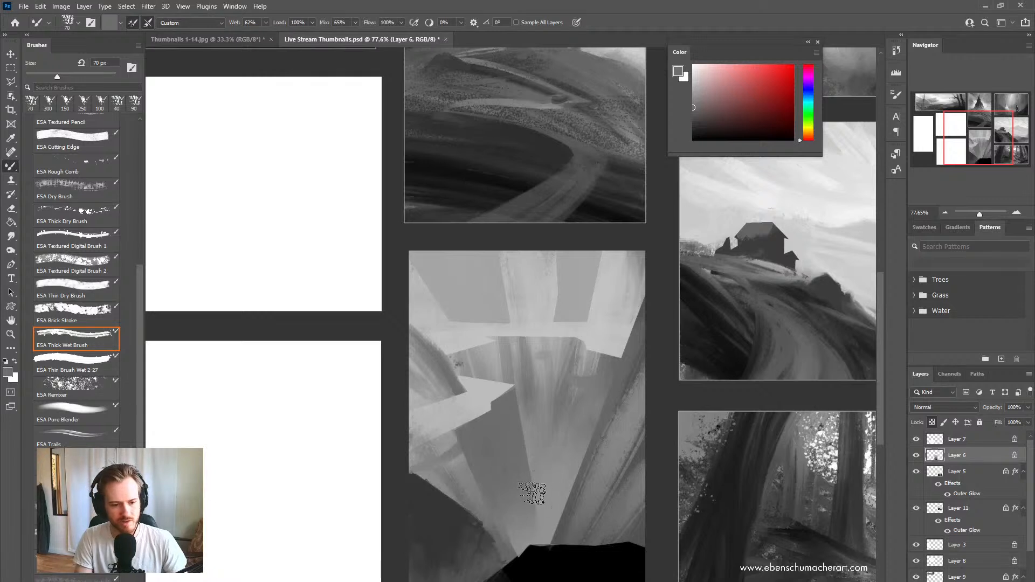
left_click(544, 527, "alt")
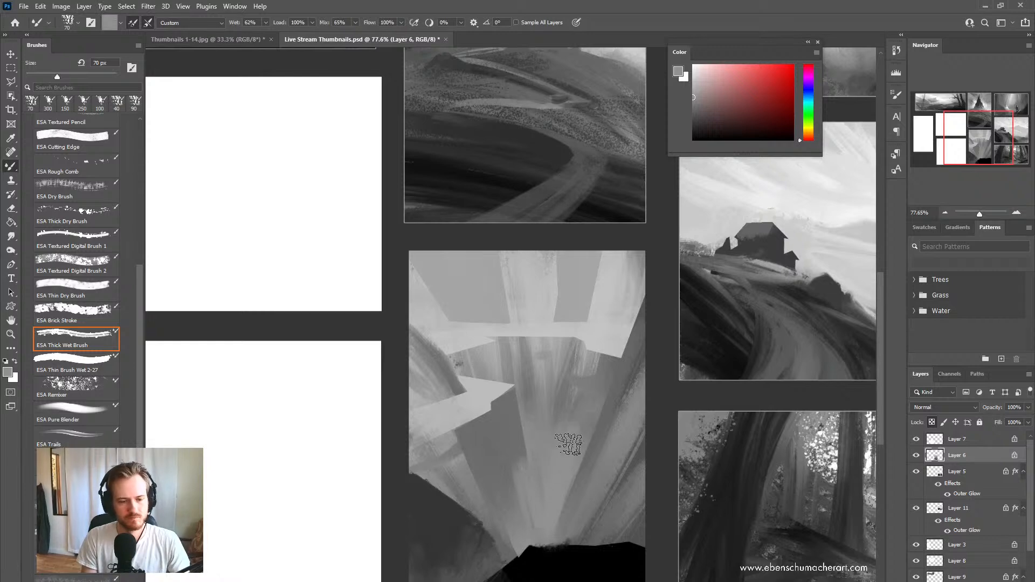
Step: Blend sampled haze grey into the canyon base just above the black hill with ESA Thick Wet Brush at 70 px
key("z")
mouse_move(553, 360)
left_mouse_down()
mouse_move(461, 378)
mouse_move(513, 381)
mouse_move(490, 339)
left_mouse_up()
key("b")
key("shift+b")
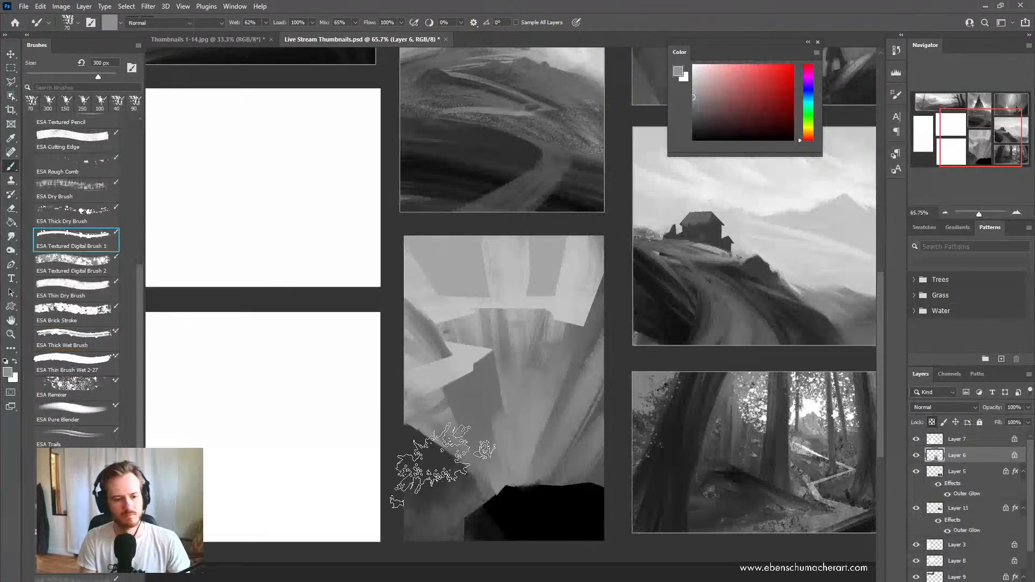
left_click(472, 506, "alt")
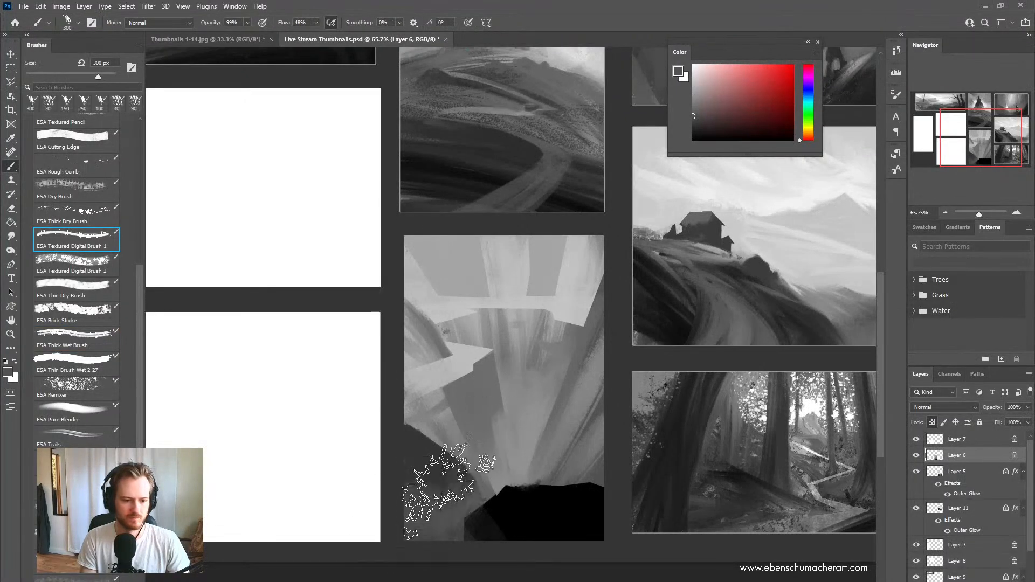
key("shift+b")
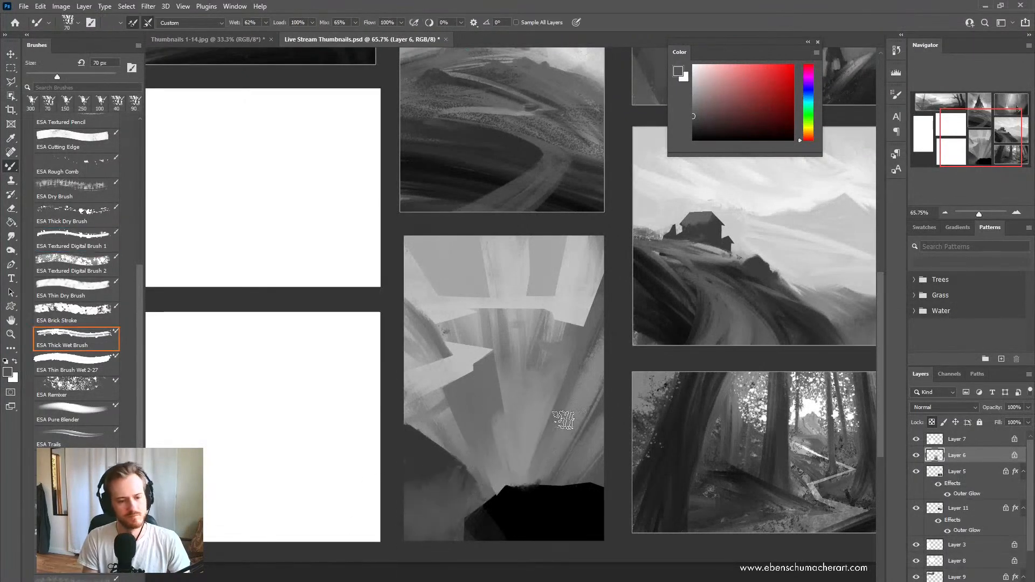
left_click(523, 462, "alt")
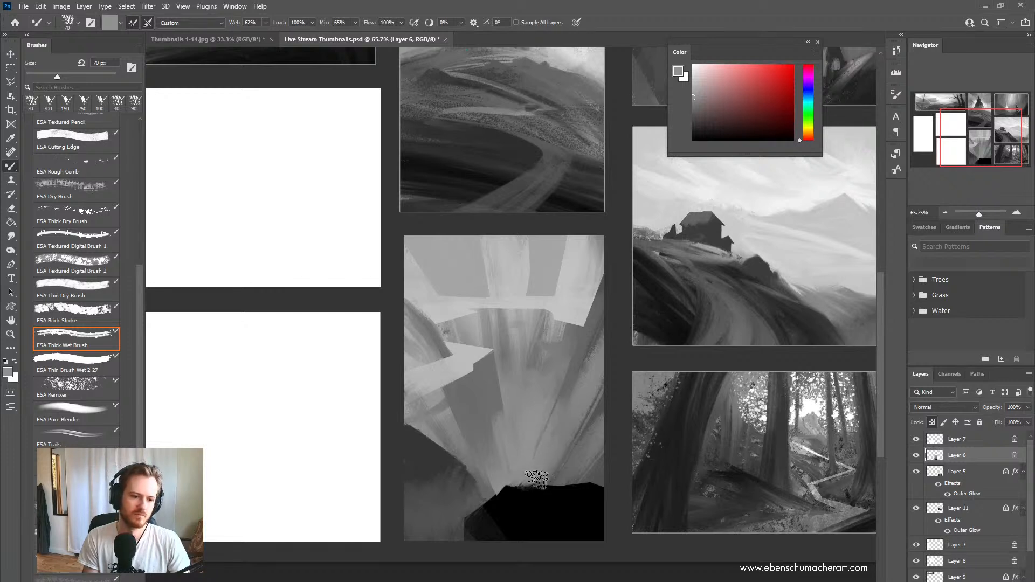
Step: Paint darker grey vertical streaks down the rock face beneath the left ledge with ESA Thick Wet Brush at 80 px
left_click(588, 361, "alt")
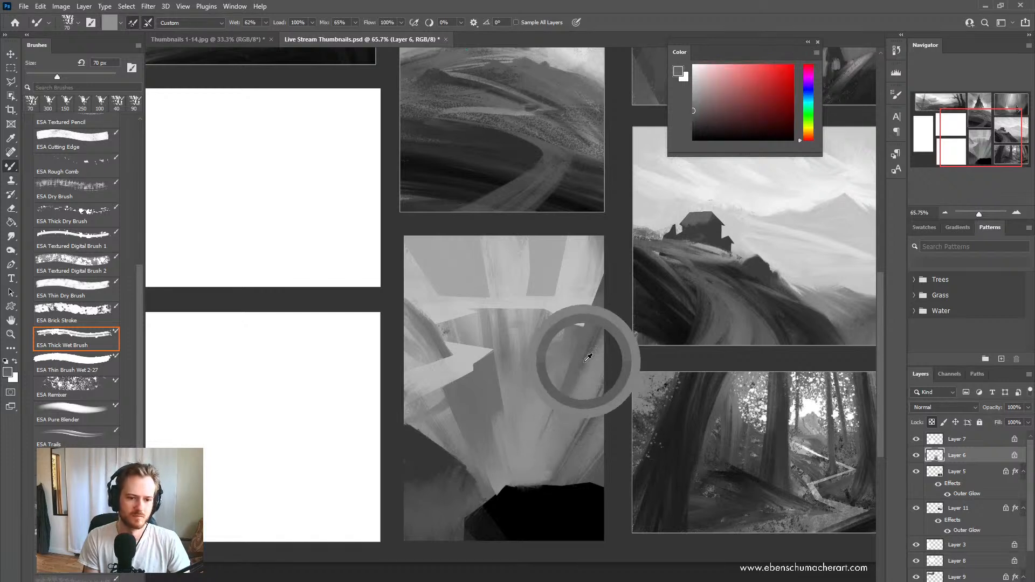
key("bracketright")
key("bracketright")
key("bracketright")
key("bracketright")
key("bracketright")
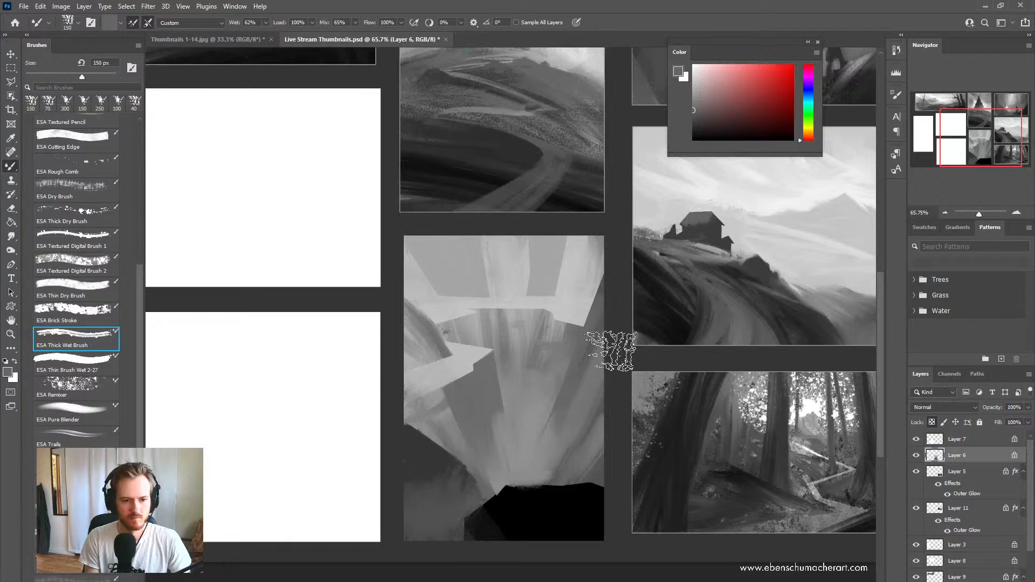
key("bracketleft")
key("bracketleft")
key("bracketleft")
key("bracketleft")
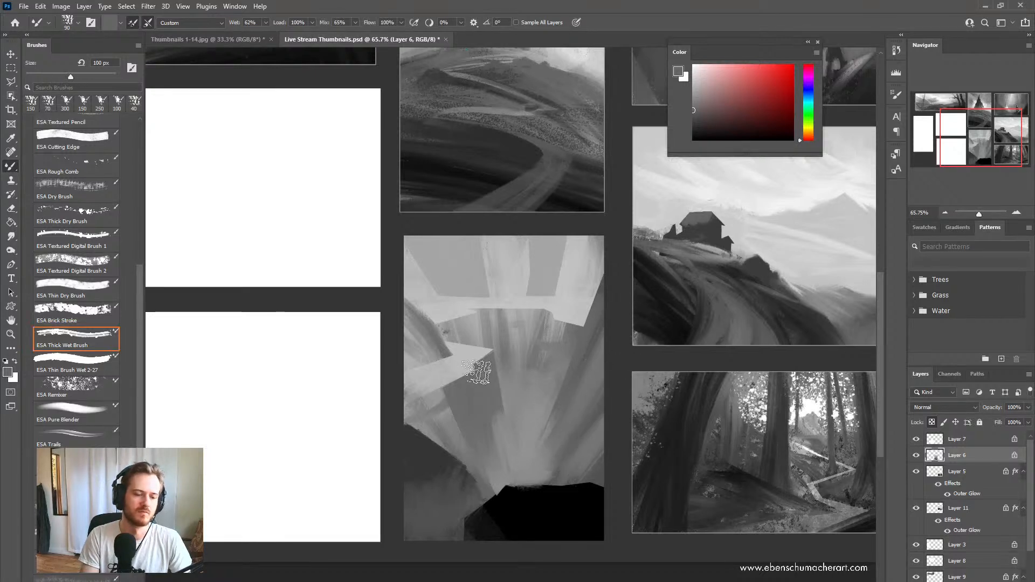
mouse_move(488, 396)
left_mouse_down()
mouse_move(503, 452)
mouse_move(449, 374)
mouse_move(484, 477)
left_mouse_up()
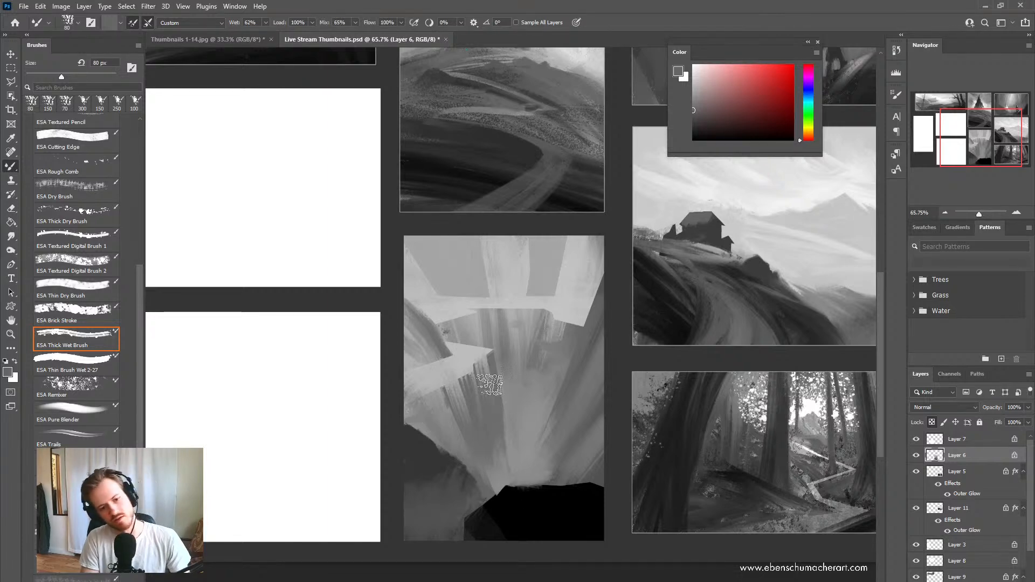
left_click_drag(484, 360, 511, 469)
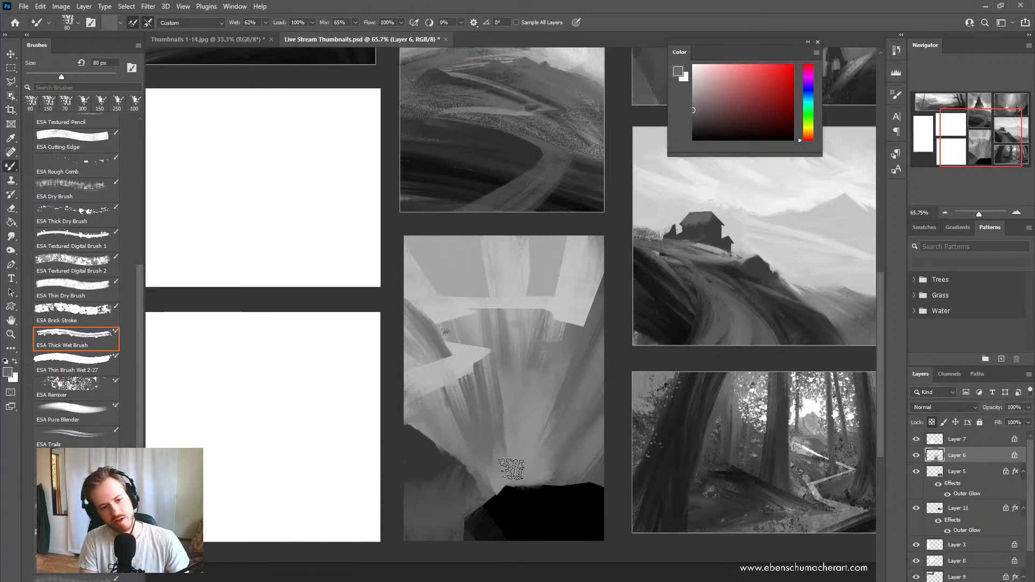
Step: Streak sampled greys across the left cliff and blend its foot into the light ledge with ESA Thick Wet Brush at 80 px
key("z")
mouse_move(531, 388)
left_mouse_down()
mouse_move(497, 432)
mouse_move(555, 397)
left_mouse_up()
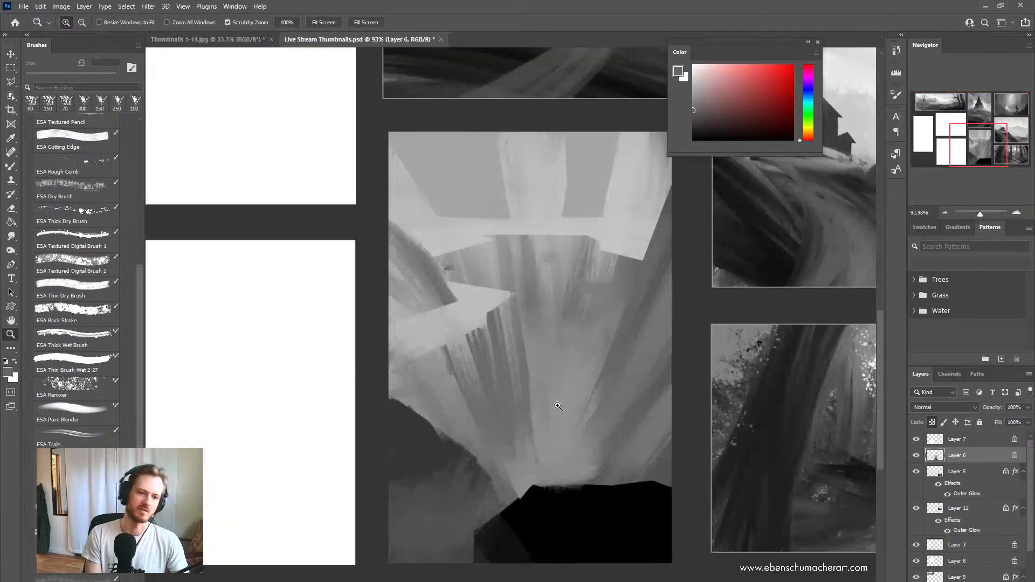
key("b")
left_click(439, 279, "alt")
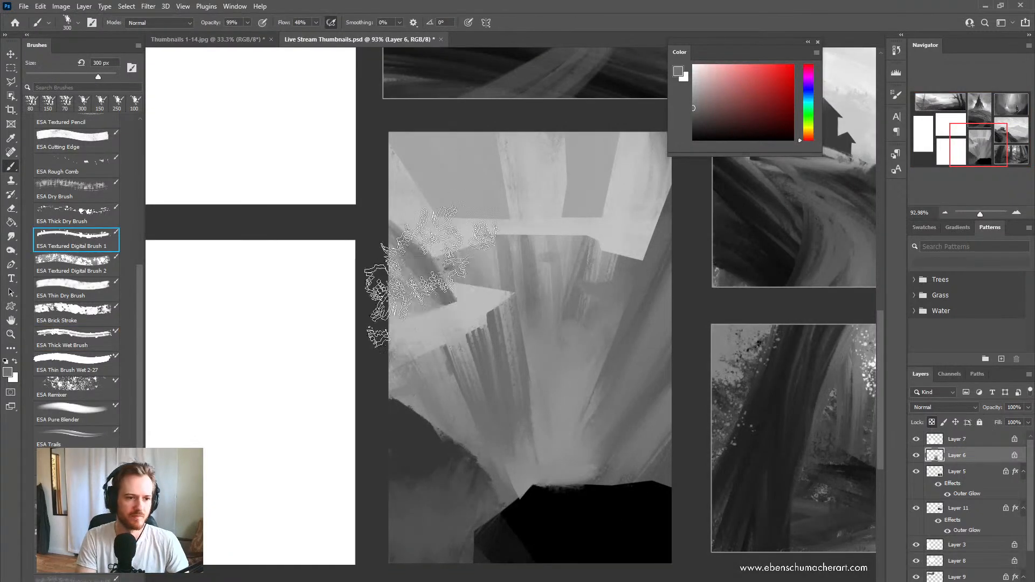
key("shift+b")
mouse_move(426, 289)
left_mouse_down()
mouse_move(462, 316)
mouse_move(462, 295)
mouse_move(383, 288)
mouse_move(447, 310)
mouse_move(468, 309)
mouse_move(422, 297)
mouse_move(476, 301)
mouse_move(374, 291)
left_mouse_up()
left_click(463, 307, "alt")
Step: Soften the hard-edged light shapes at the top of the canyon with sampled light greys at 80 px
key("z")
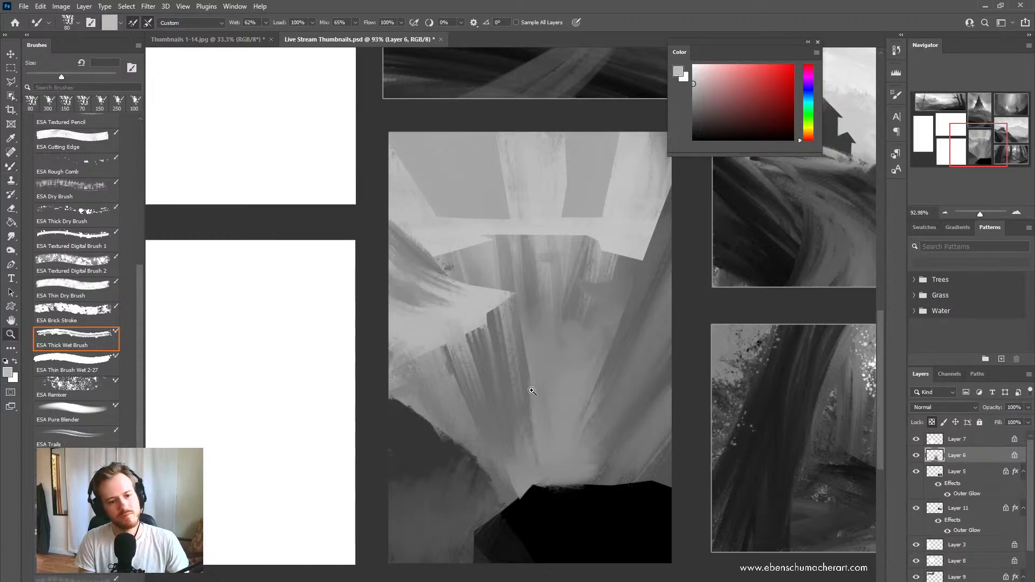
left_click_drag(536, 377, 582, 343)
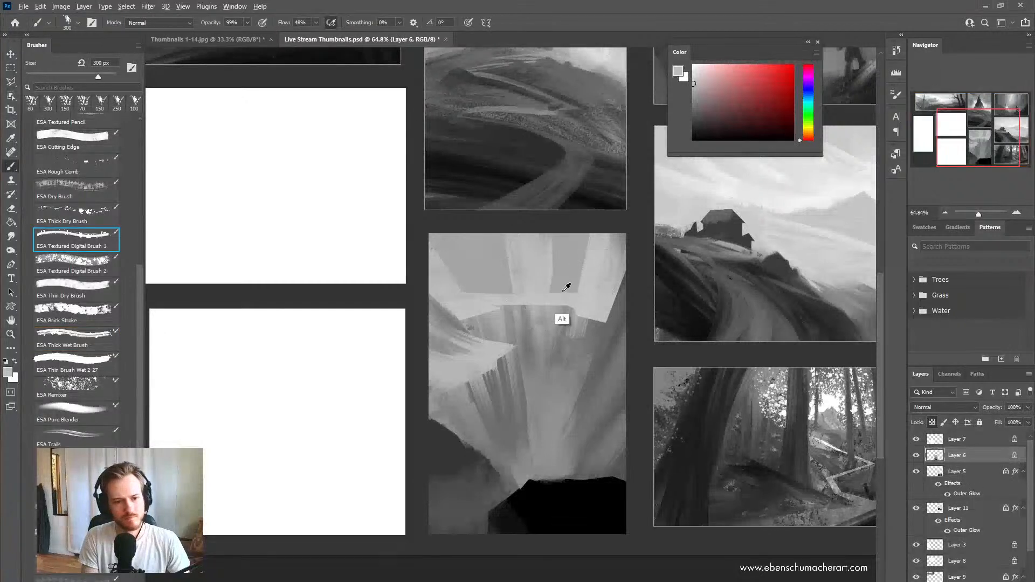
key("b")
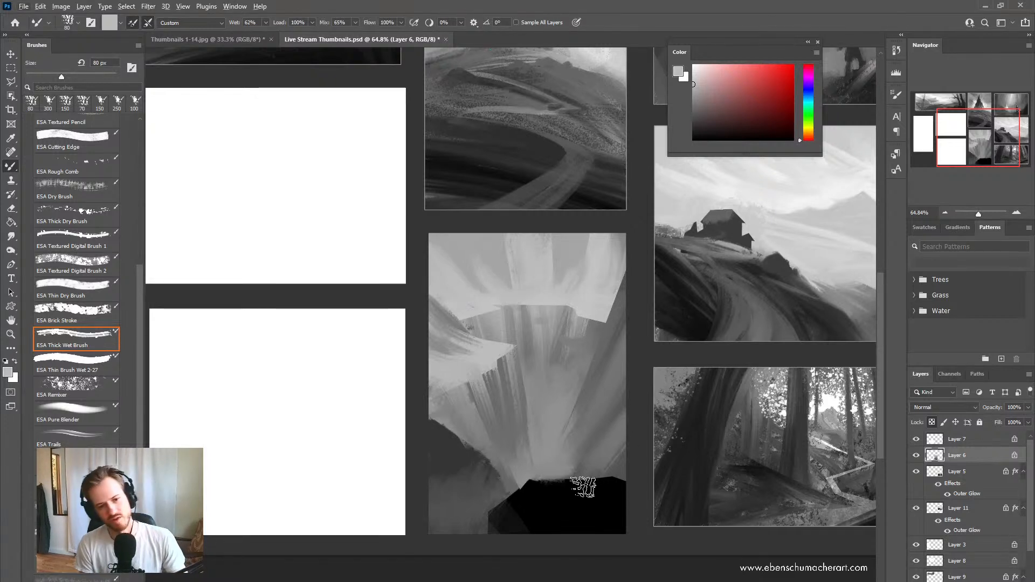
left_click(489, 330, "alt")
left_click(457, 300, "alt")
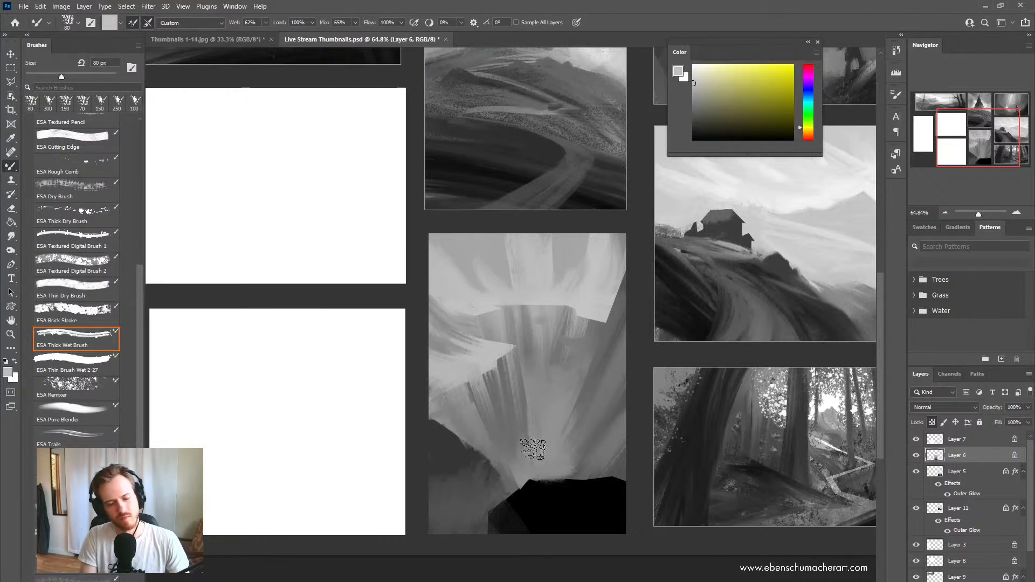
Step: Paint a black hooded, cloaked figure standing on the dark hill with ESA Ink Lines at 50 px, using the hill's sampled black
key("b")
left_click(568, 511, "alt")
left_click(582, 515, "alt")
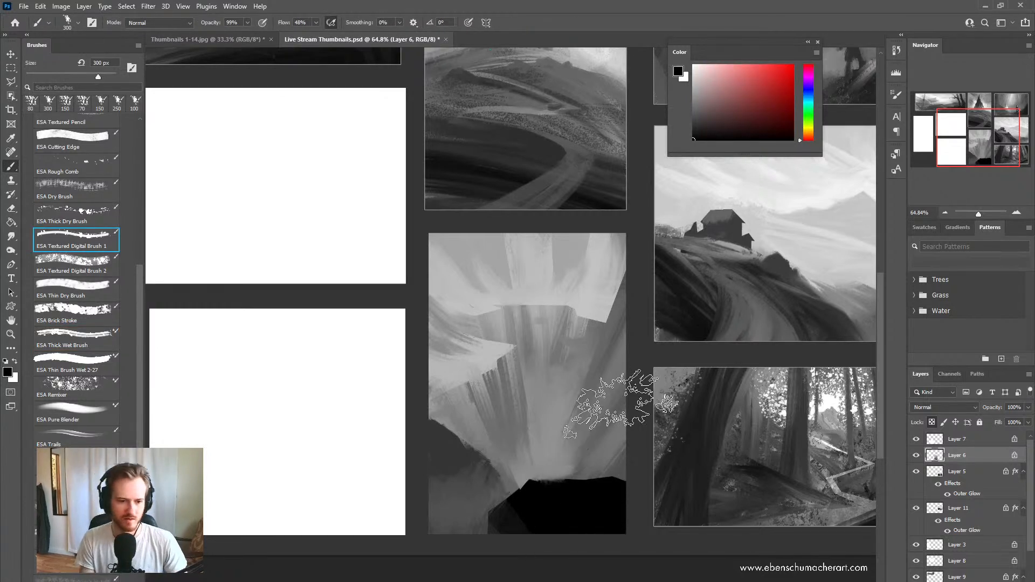
key("bracketleft")
key("bracketleft")
key("bracketleft")
key("bracketleft")
key("bracketleft")
key("bracketleft")
key("bracketleft")
key("bracketleft")
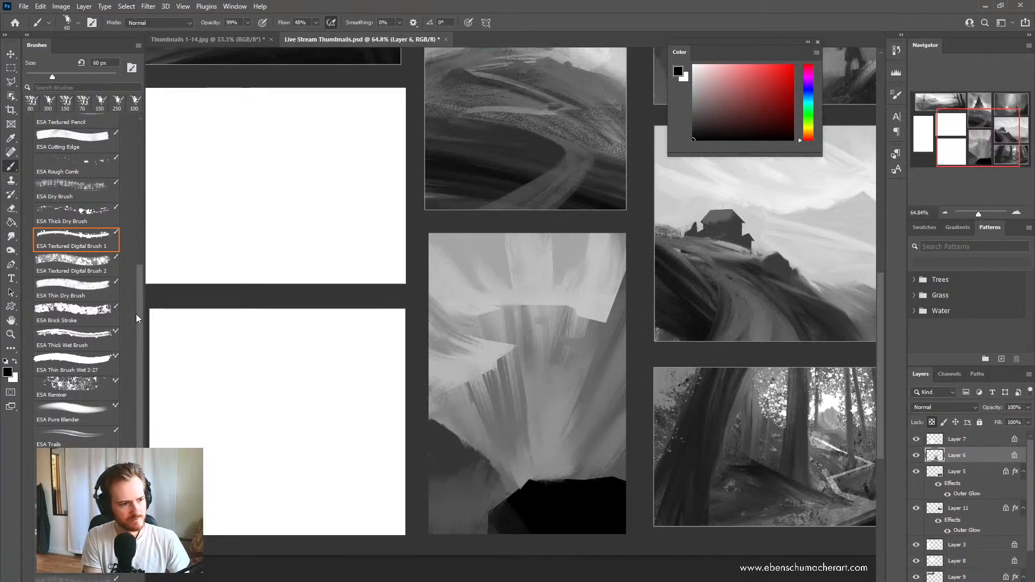
left_click_drag(137, 313, 140, 249)
left_click(73, 200)
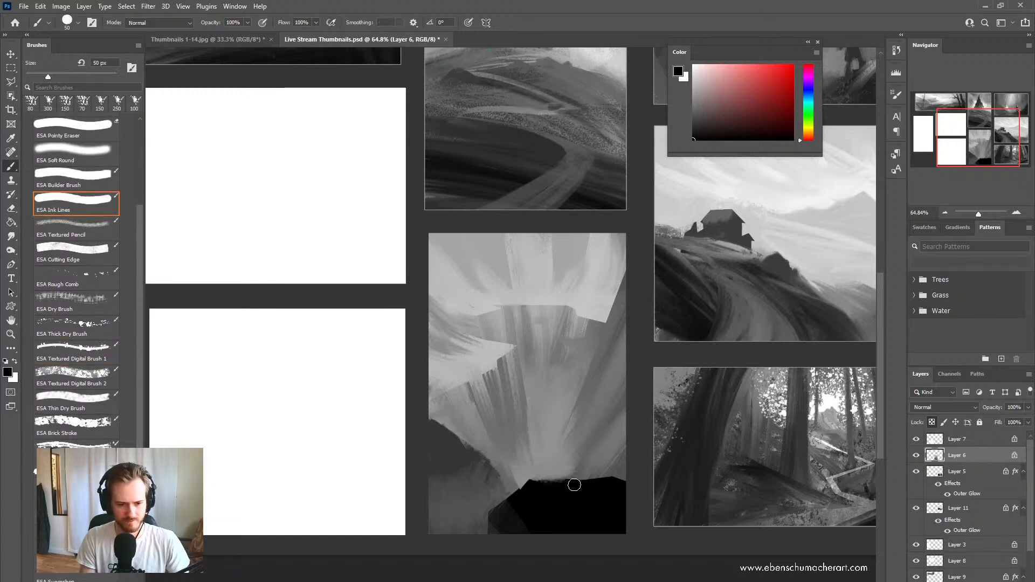
mouse_move(574, 421)
left_mouse_down()
mouse_move(586, 475)
mouse_move(589, 429)
left_mouse_up()
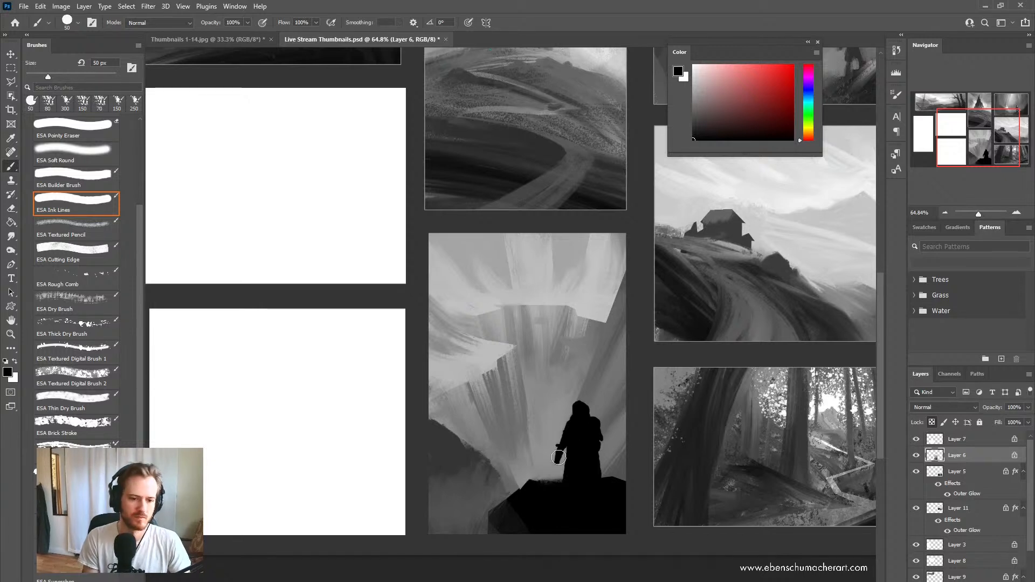
Step: Refine the figure's outstretched arm and hand by alternating sampled background grey and black at 50 px
left_click(554, 465, "alt")
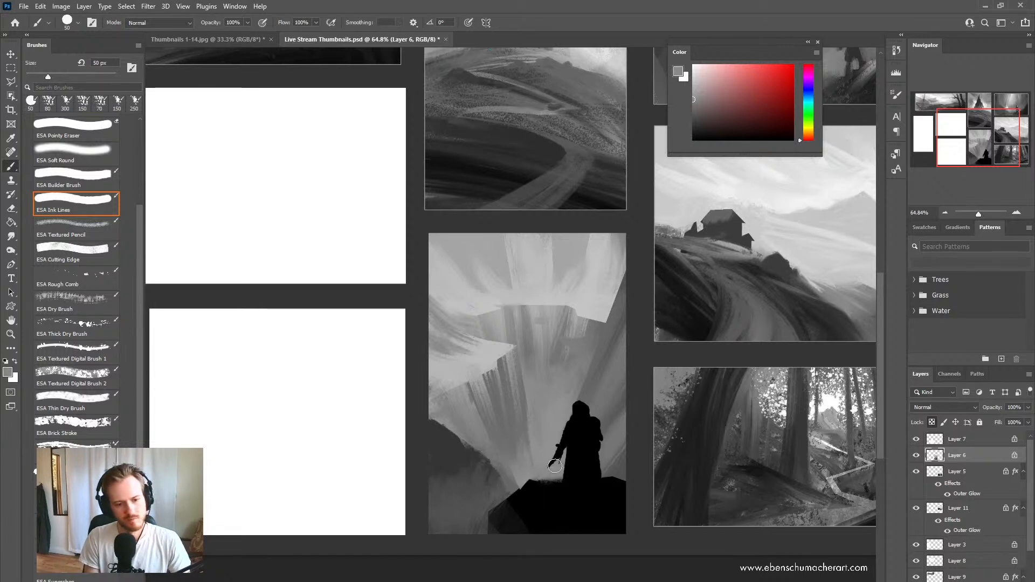
left_click(573, 439, "alt")
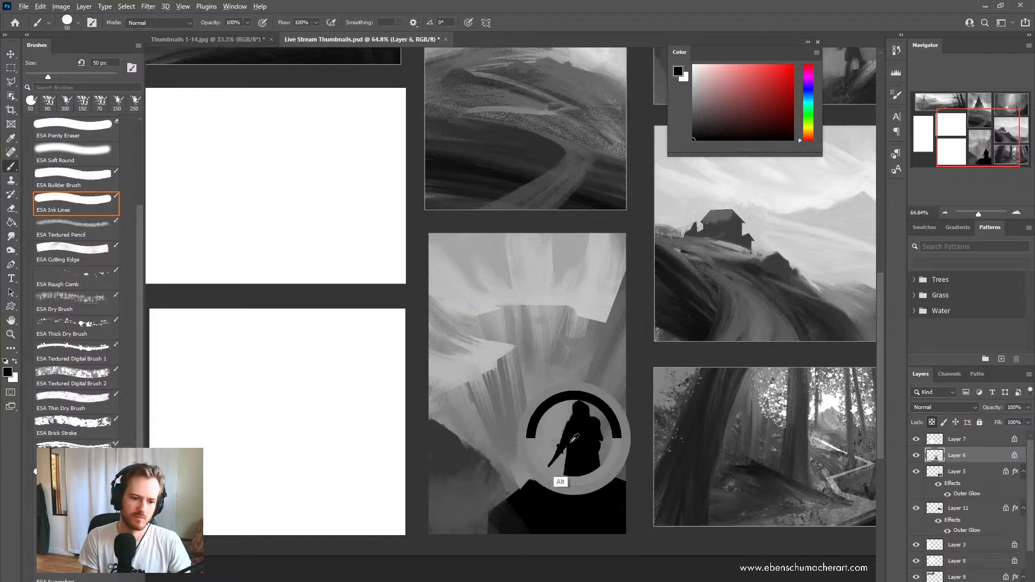
left_click(551, 451, "alt")
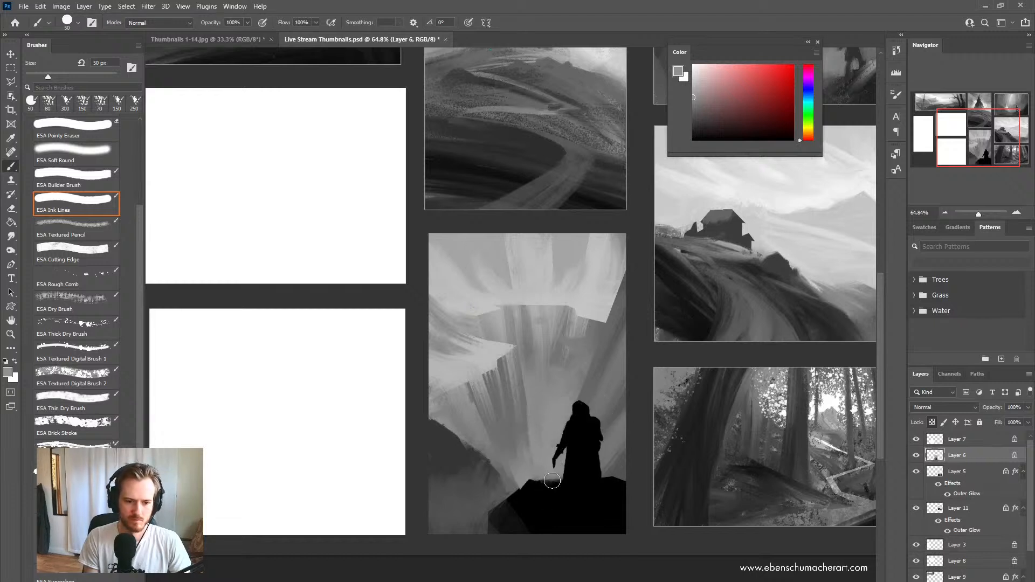
left_click(552, 479, "alt")
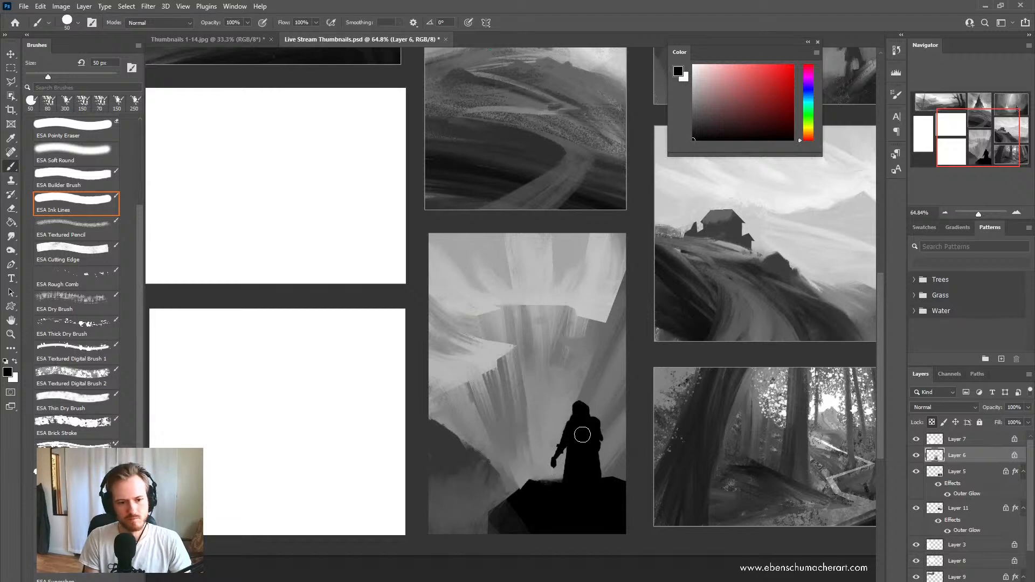
Step: Draw a slanted black staff from the figure's hand down to the hill with straight strokes, and thicken its upper end into a knobbly head
left_click(577, 440, "alt")
left_click(542, 413)
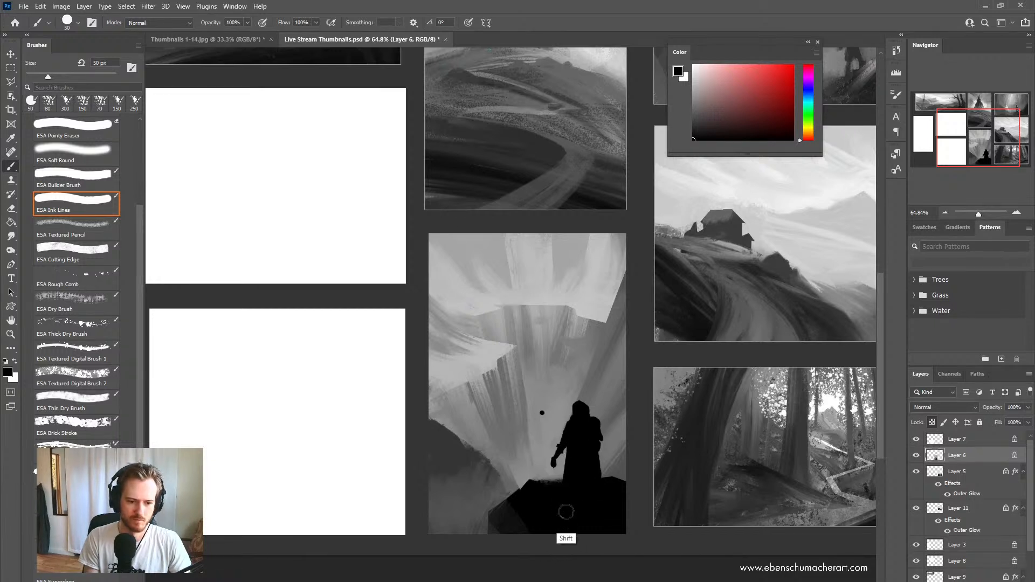
left_click(555, 480, "shift")
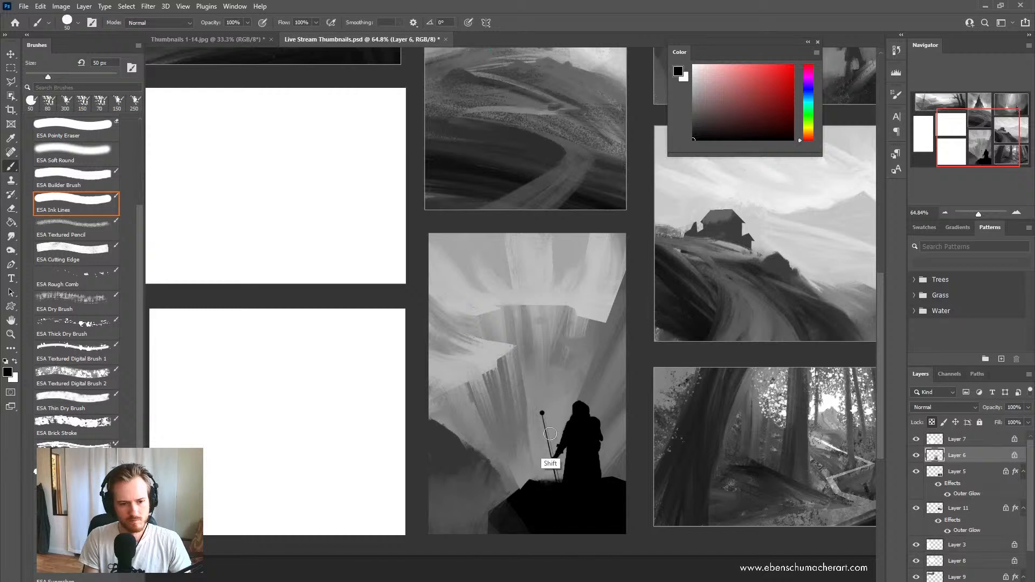
left_click(539, 410, "shift")
left_click(559, 496, "shift")
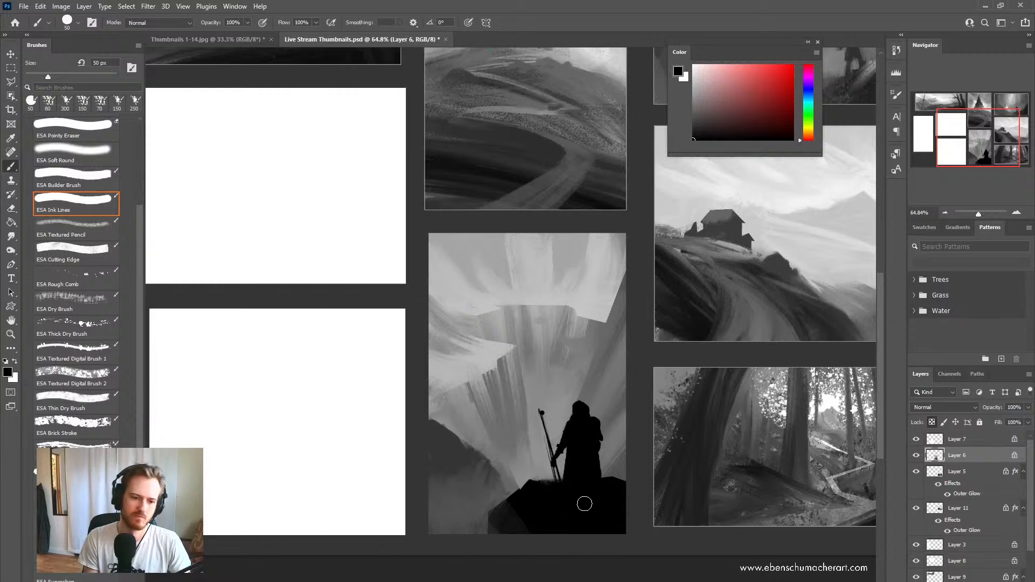
left_click_drag(540, 412, 545, 432)
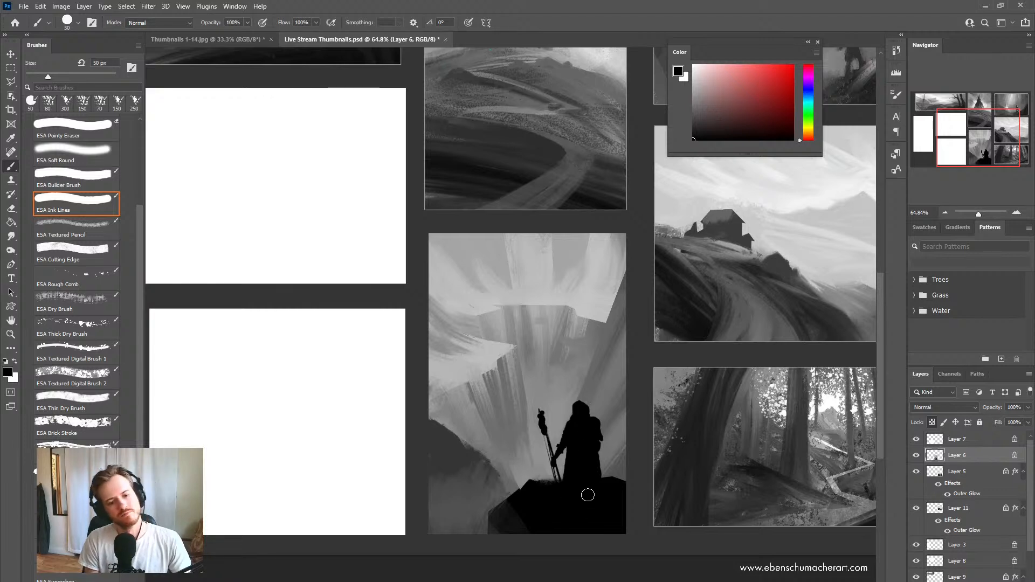
Step: Paint dark grey highlights sampled from the canyon on the figure's hood and shoulders with the wet mixer brush at 15 px
key("z")
mouse_move(588, 495)
left_mouse_down()
mouse_move(555, 498)
mouse_move(587, 480)
mouse_move(545, 452)
mouse_move(621, 456)
left_mouse_up()
key("space")
key("z")
left_click(530, 342, "alt")
left_click(522, 329, "alt")
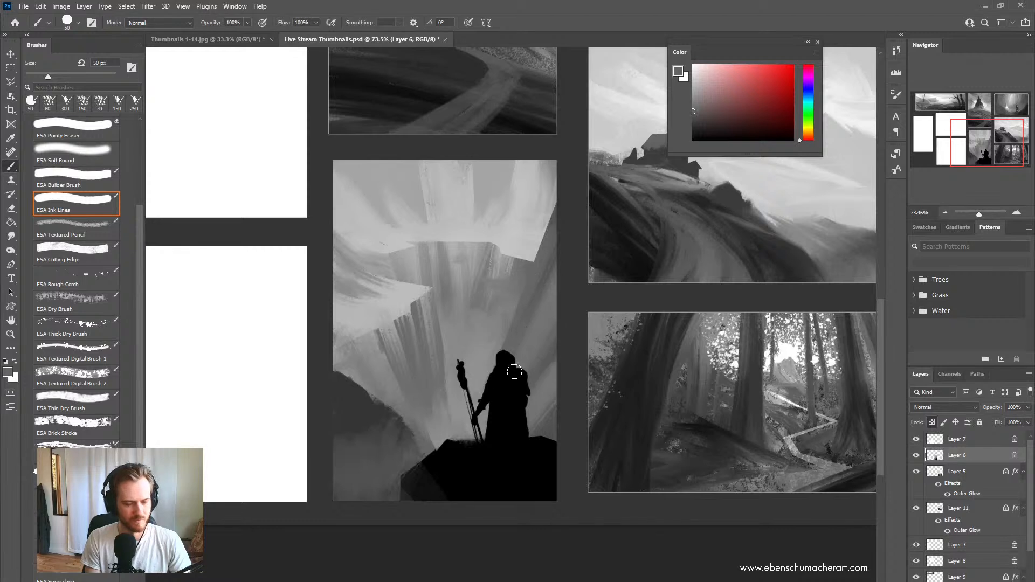
key("shift+b")
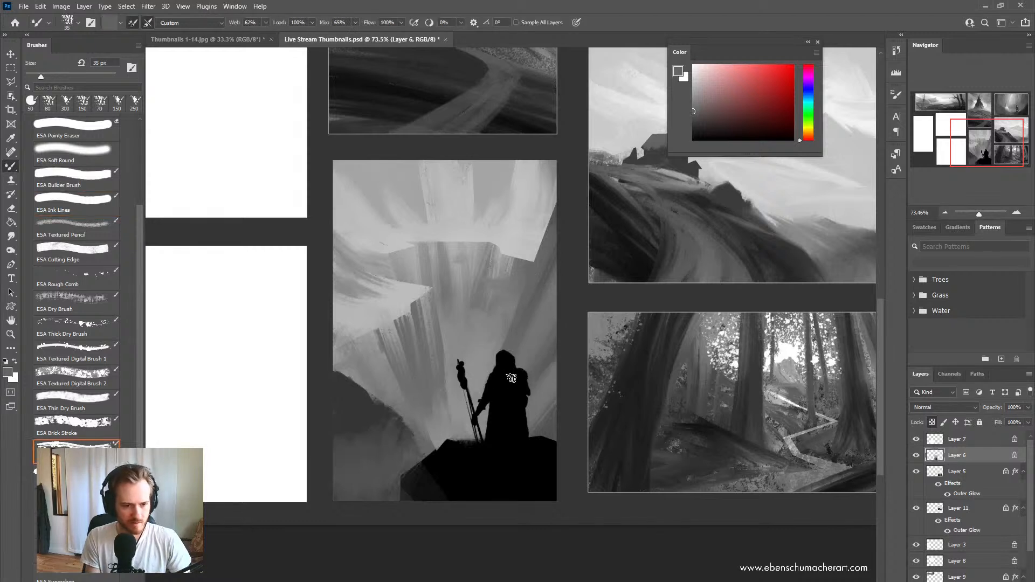
key("bracketleft")
key("bracketleft")
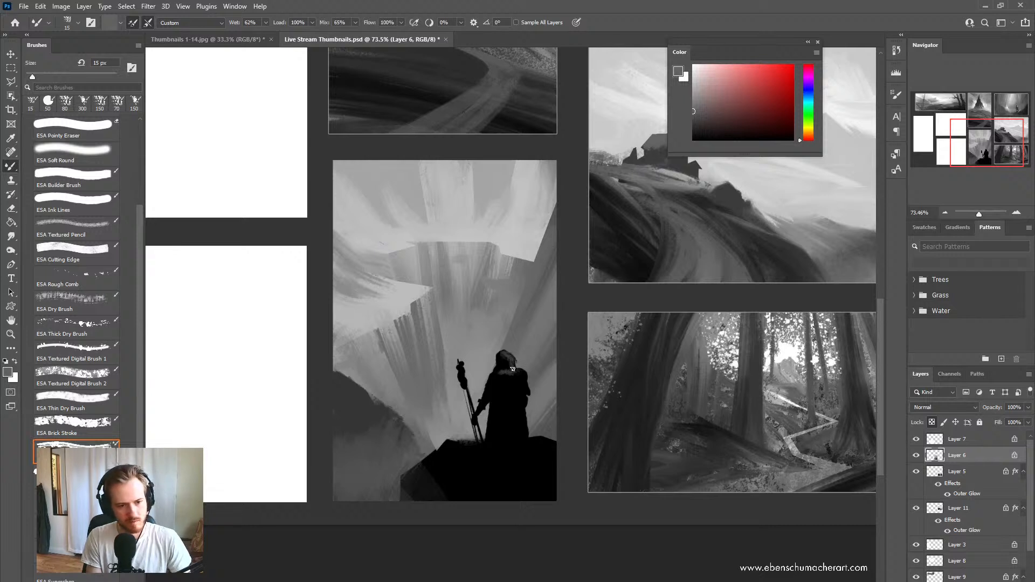
left_click_drag(512, 368, 499, 372)
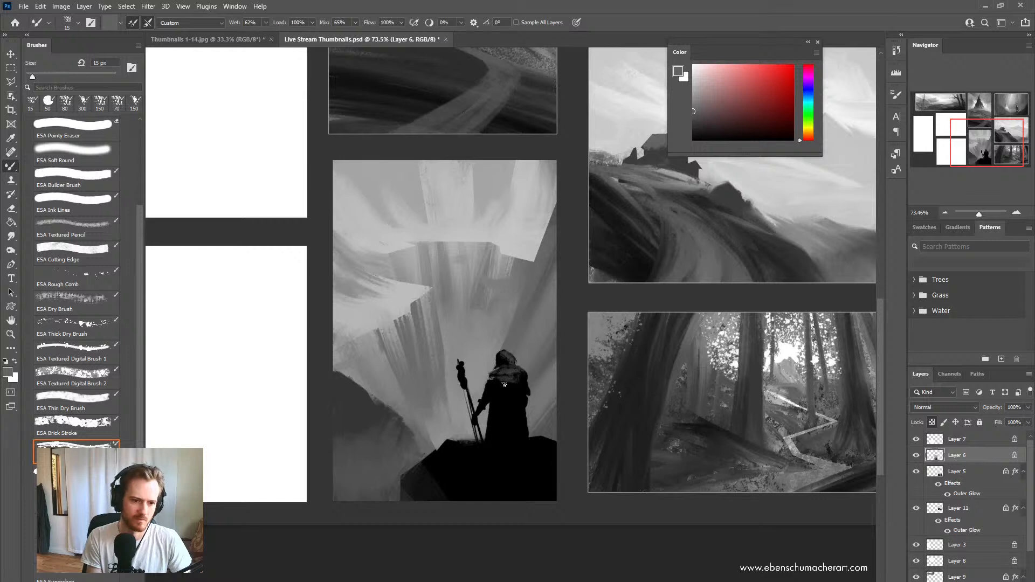
Step: Brush grey highlights onto the hooded figure's cloak and arm with a 25 px brush
key("bracketright")
mouse_move(517, 383)
left_mouse_down()
mouse_move(530, 453)
mouse_move(513, 437)
mouse_move(499, 459)
left_mouse_up()
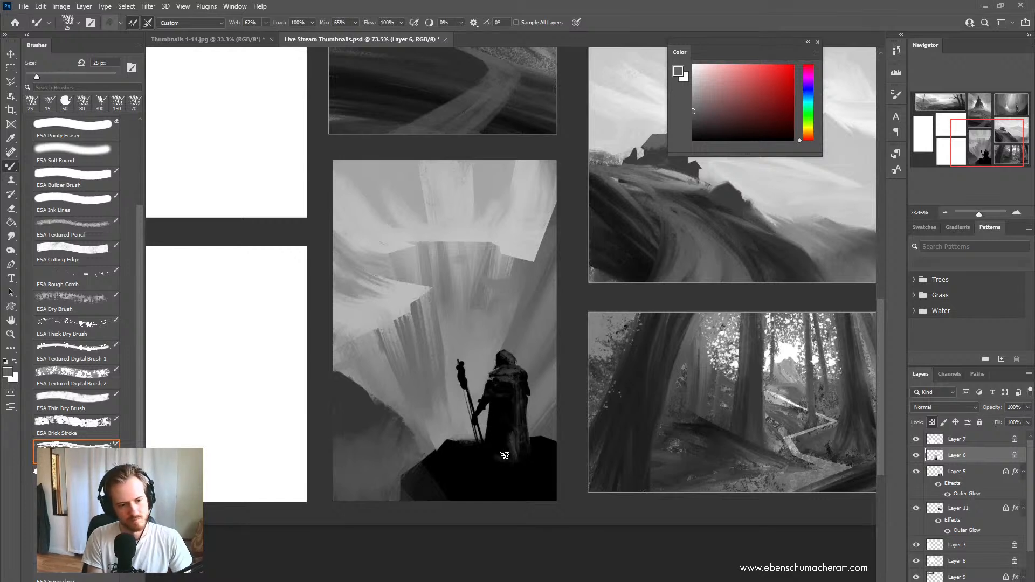
left_click_drag(483, 403, 473, 412)
Step: Paint a small grey banner blowing from the tip of the figure's staff with a 30 px brush
mouse_move(464, 370)
left_mouse_down()
mouse_move(471, 381)
mouse_move(491, 372)
mouse_move(444, 385)
left_mouse_up()
key("bracketleft")
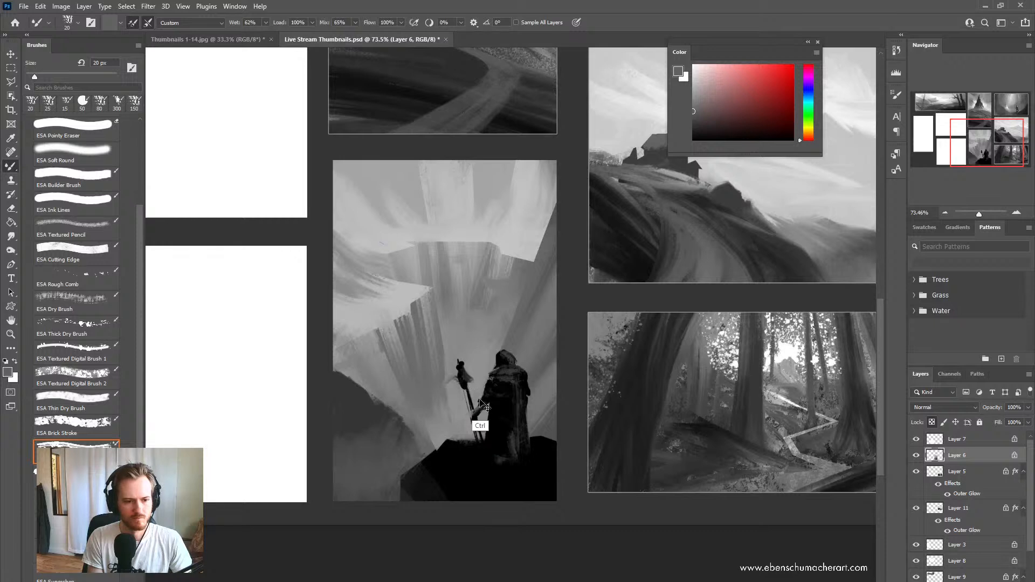
key("ctrl+z")
key("bracketright")
mouse_move(462, 365)
left_mouse_down()
mouse_move(410, 434)
mouse_move(444, 372)
left_mouse_up()
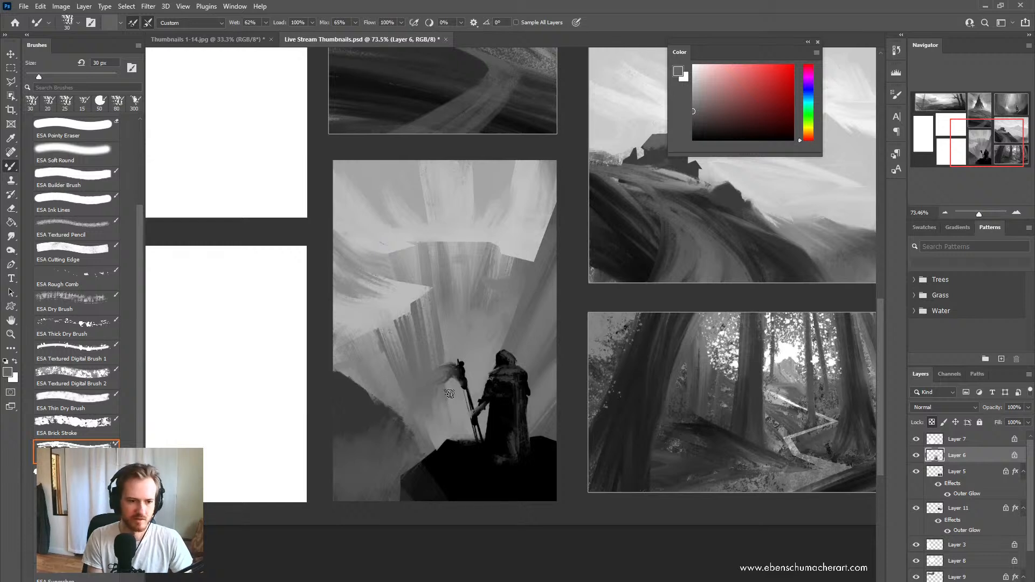
left_click_drag(461, 380, 470, 423)
key("ctrl+z")
Step: Add fine grey strokes to the cloak's hem and to the arm holding the staff with a 15–20 px brush
key("bracketleft")
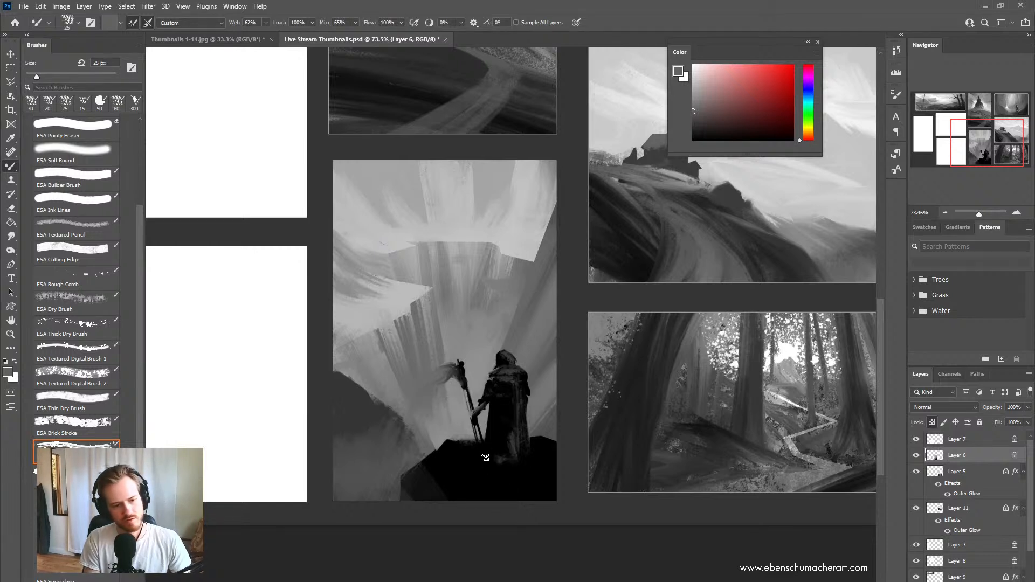
left_click_drag(485, 457, 492, 470)
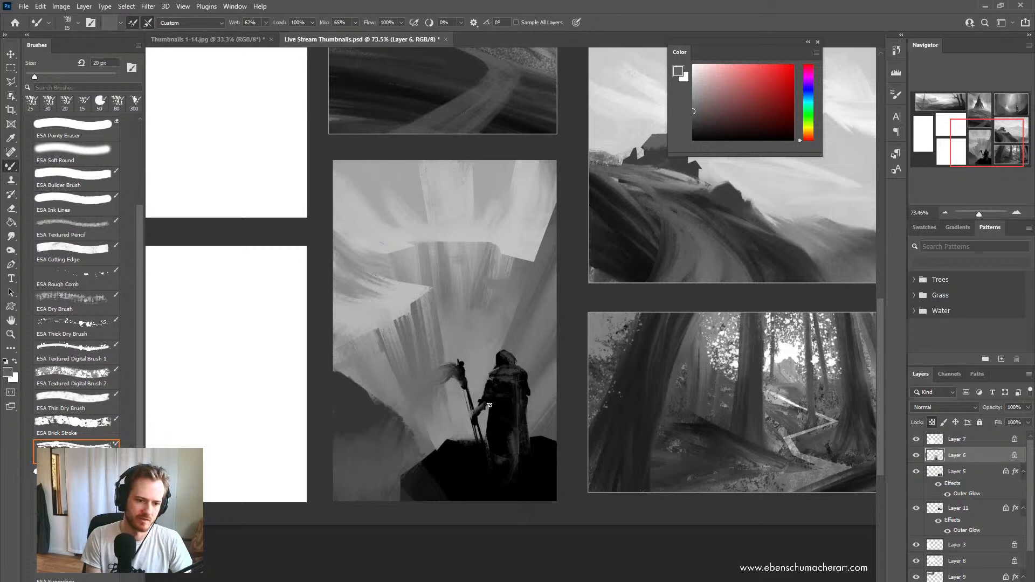
key("bracketleft")
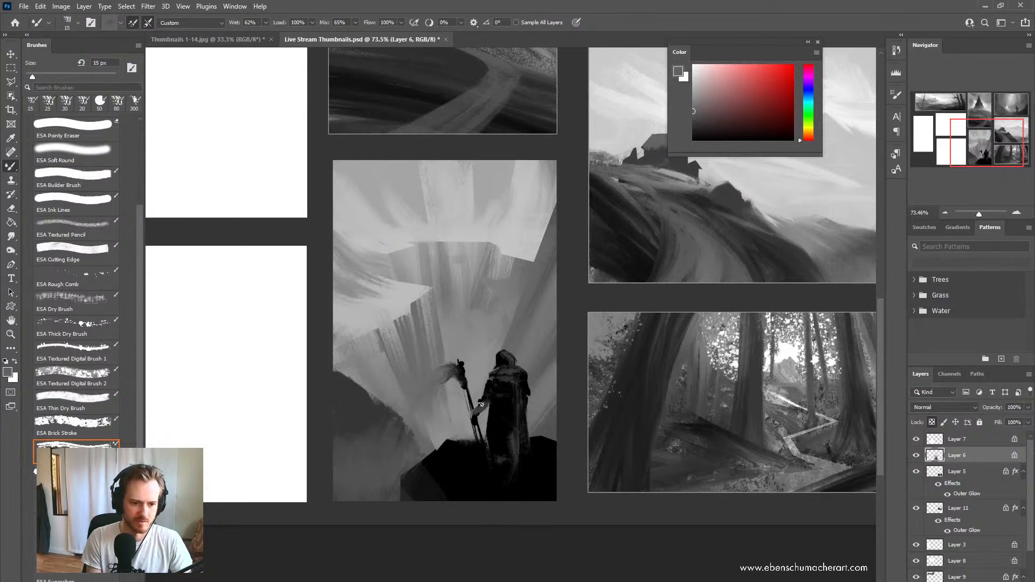
Step: Brush grey texture strokes over the black rock beneath the figure, enlarging the brush to about 45 px
key("bracketright")
key("bracketright")
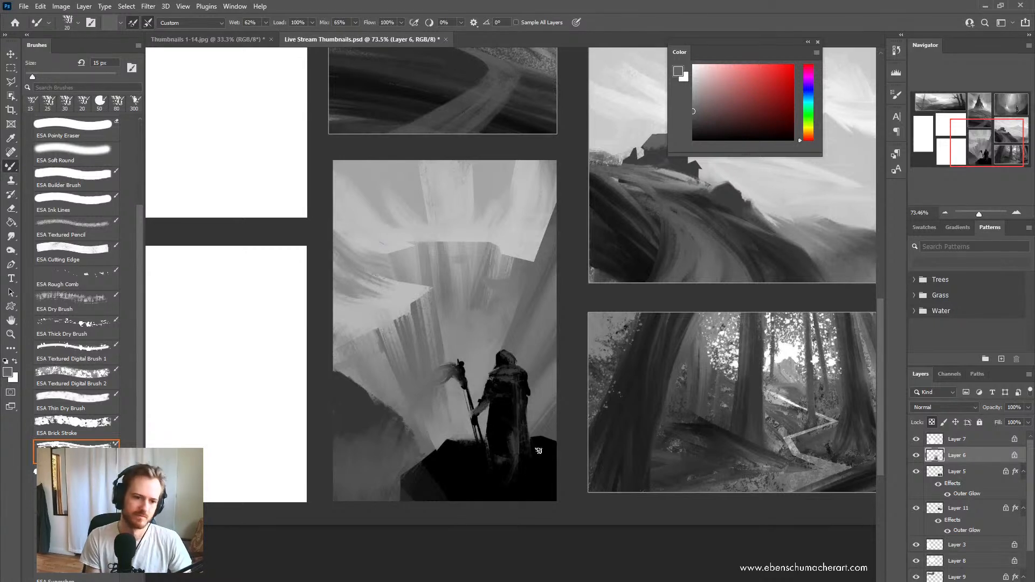
key("bracketright")
left_click_drag(449, 474, 480, 506)
key("bracketright")
key("bracketright")
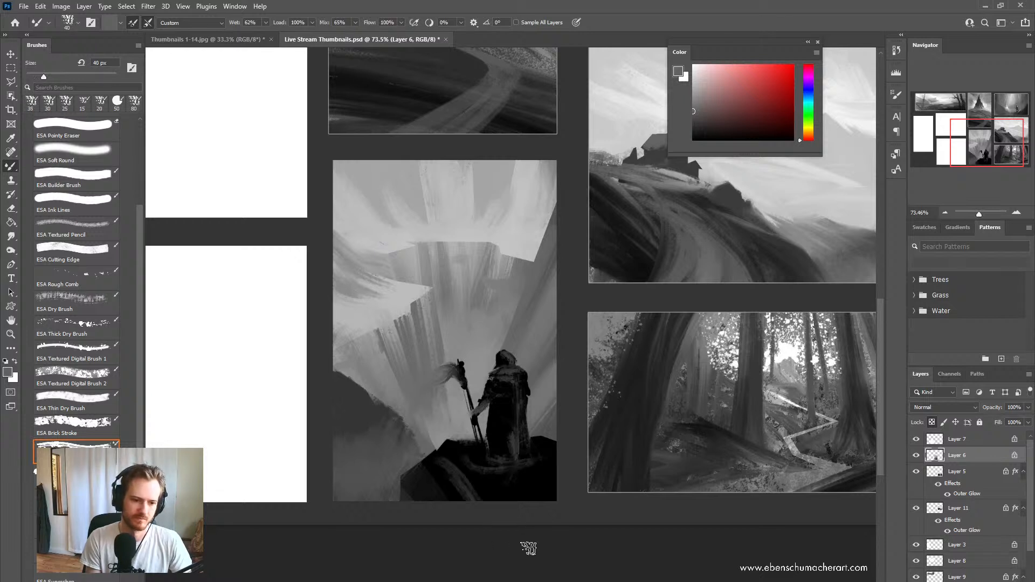
mouse_move(439, 474)
left_mouse_down()
mouse_move(447, 495)
mouse_move(427, 495)
left_mouse_up()
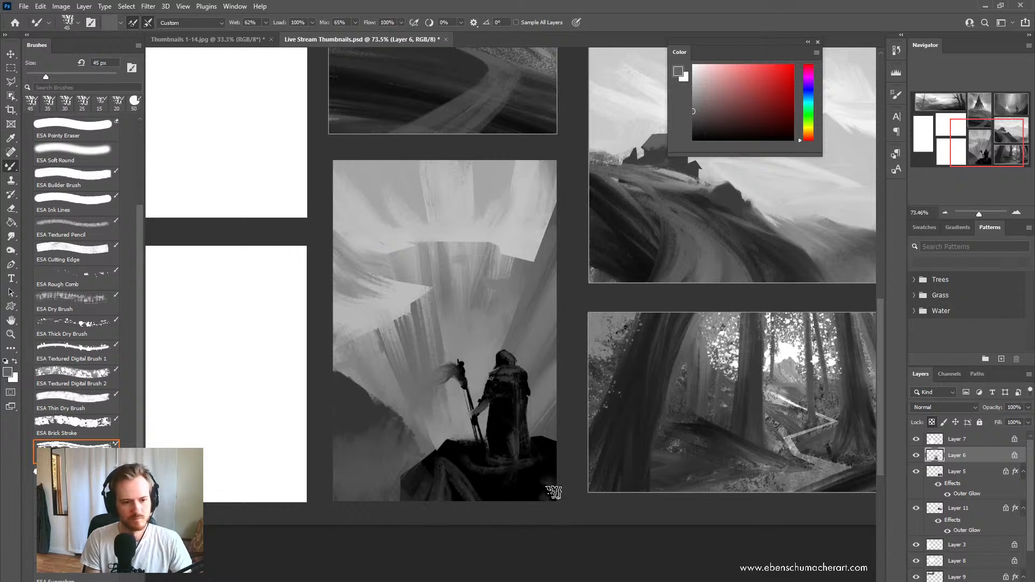
left_click_drag(547, 465, 556, 486)
key("ctrl+z")
Step: Sample black from the foreground rock and darken the rock's outer slope with a 60 px brush
left_click(478, 486, "alt")
key("bracketright")
key("bracketright")
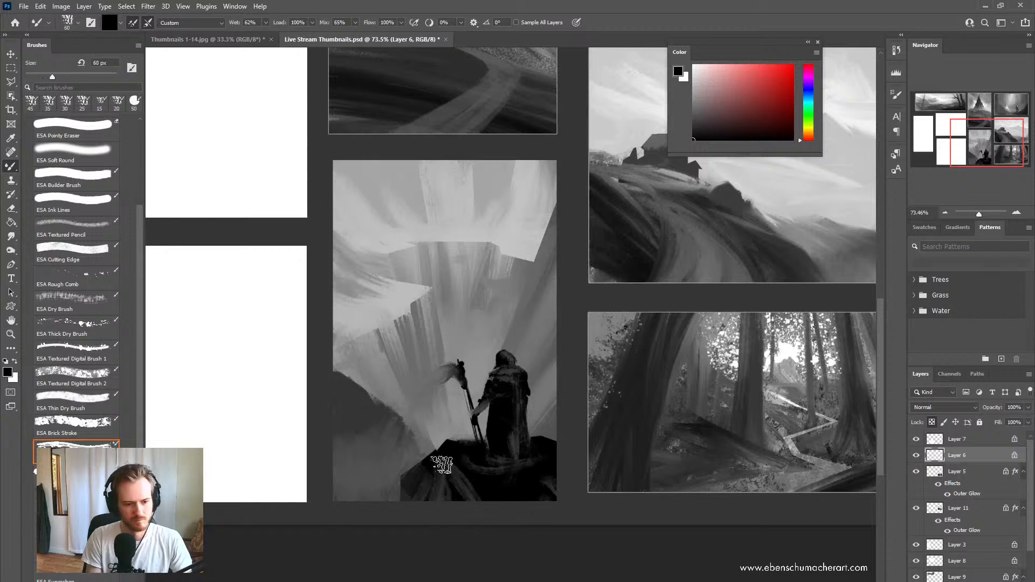
mouse_move(443, 463)
left_mouse_down()
mouse_move(455, 498)
mouse_move(418, 523)
left_mouse_up()
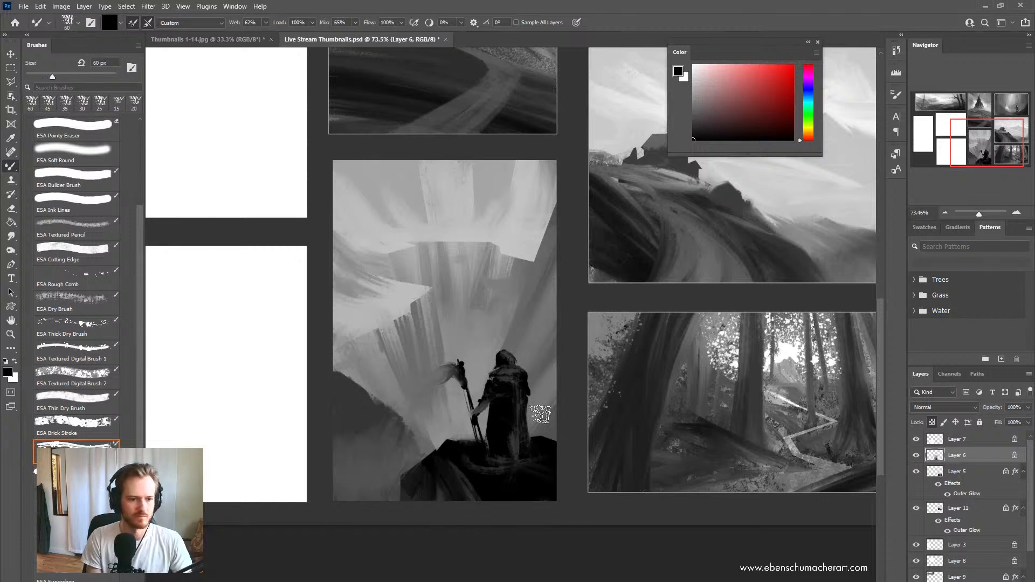
Step: Flip the whole thumbnail canvas horizontally to check the composition
scroll(542, 396, "down", 3)
scroll(526, 392, "up", 2)
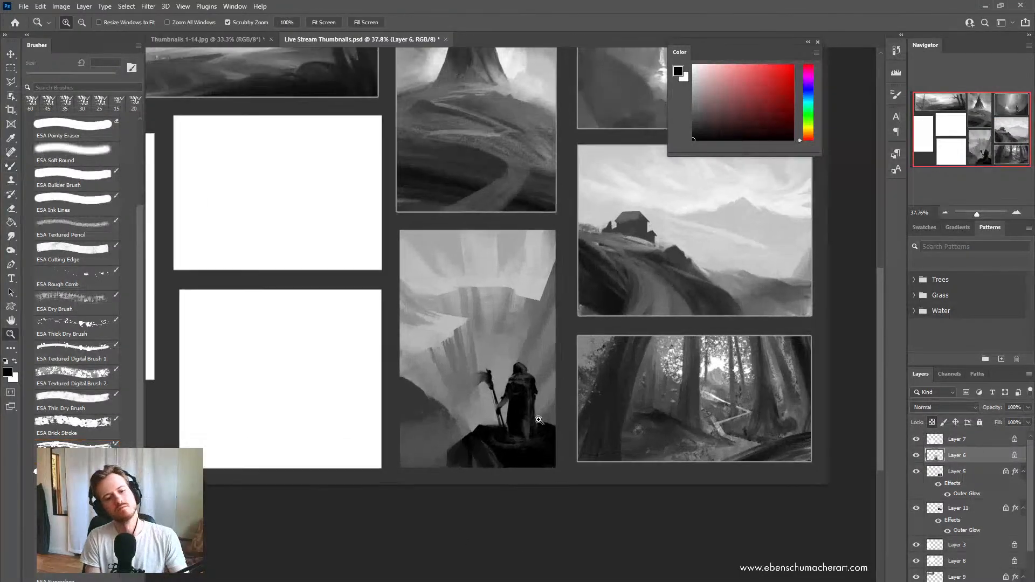
left_click_drag(526, 392, 556, 440)
key("ctrl+shift+h")
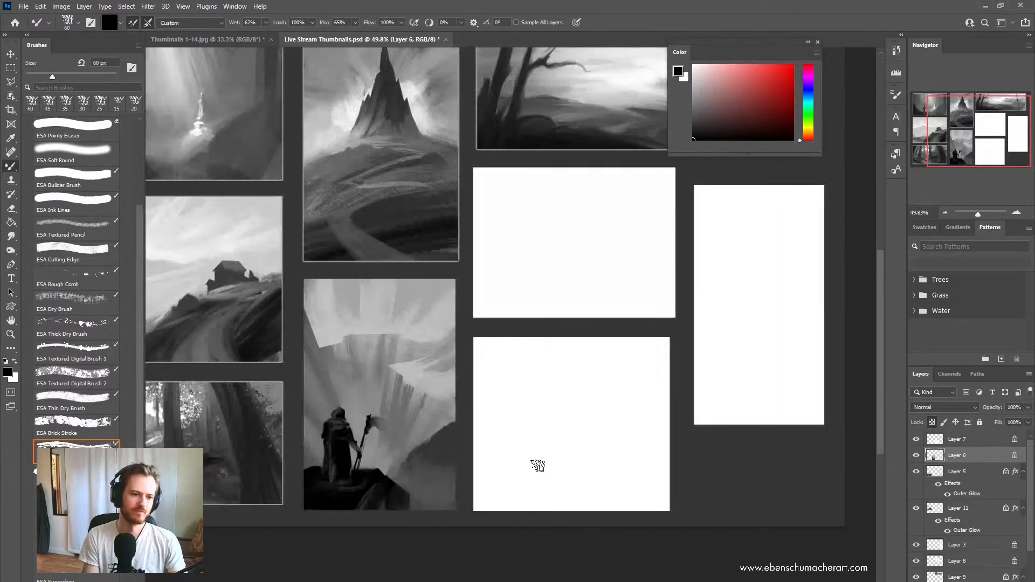
Step: Trim the outline of the figure's hood and back with sampled background grey, using the 50 px ESA Ink Lines brush
key("z")
left_click_drag(406, 484, 455, 490)
key("b")
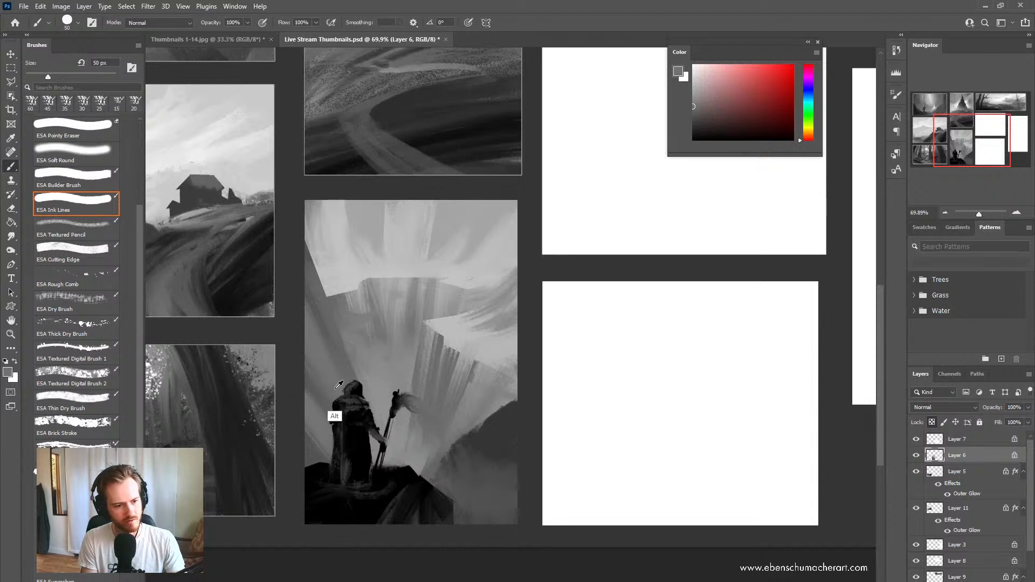
left_click(338, 383, "alt")
mouse_move(342, 386)
left_mouse_down()
mouse_move(372, 391)
mouse_move(348, 389)
mouse_move(380, 373)
mouse_move(383, 357)
mouse_move(337, 411)
left_mouse_up()
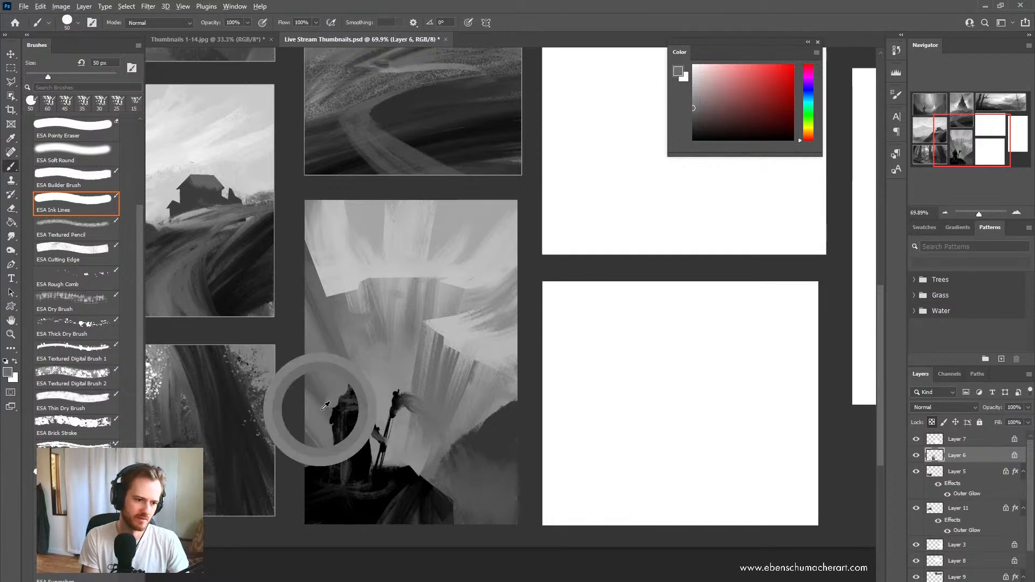
Step: Sample the cloak's black and fill in its back edge down to the rock
left_click(359, 440, "alt")
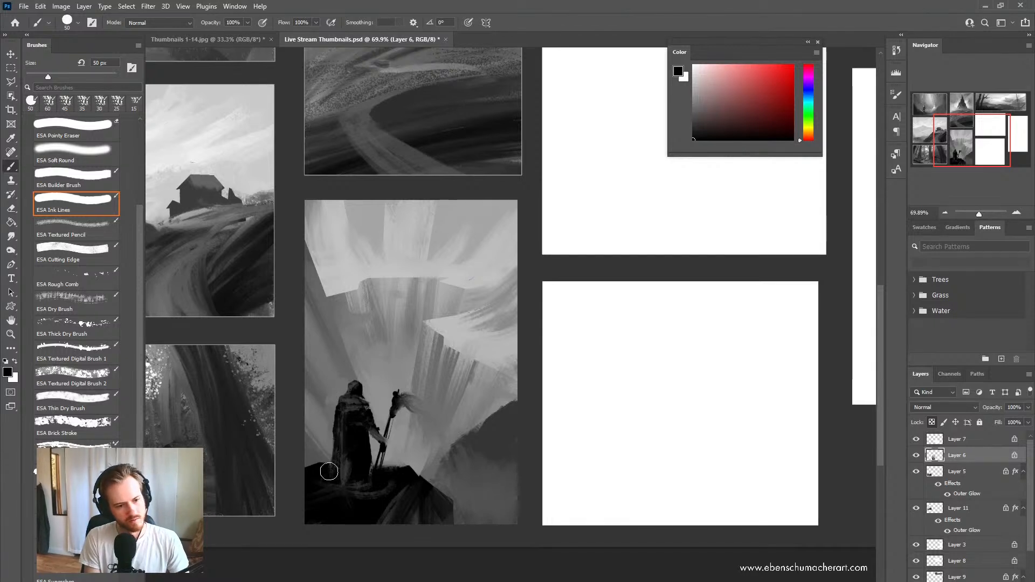
left_click_drag(334, 429, 333, 485)
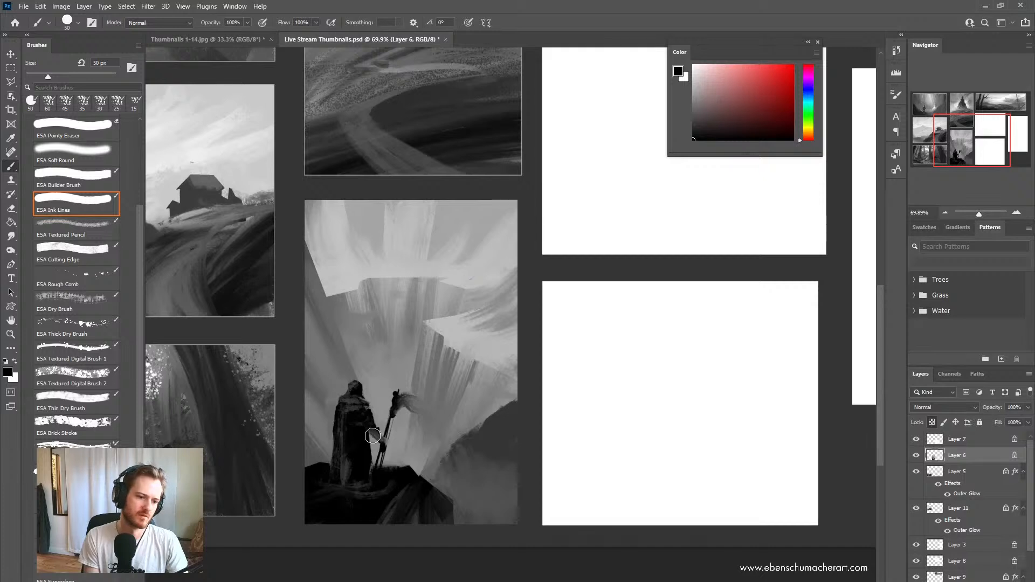
left_click(367, 419, "alt")
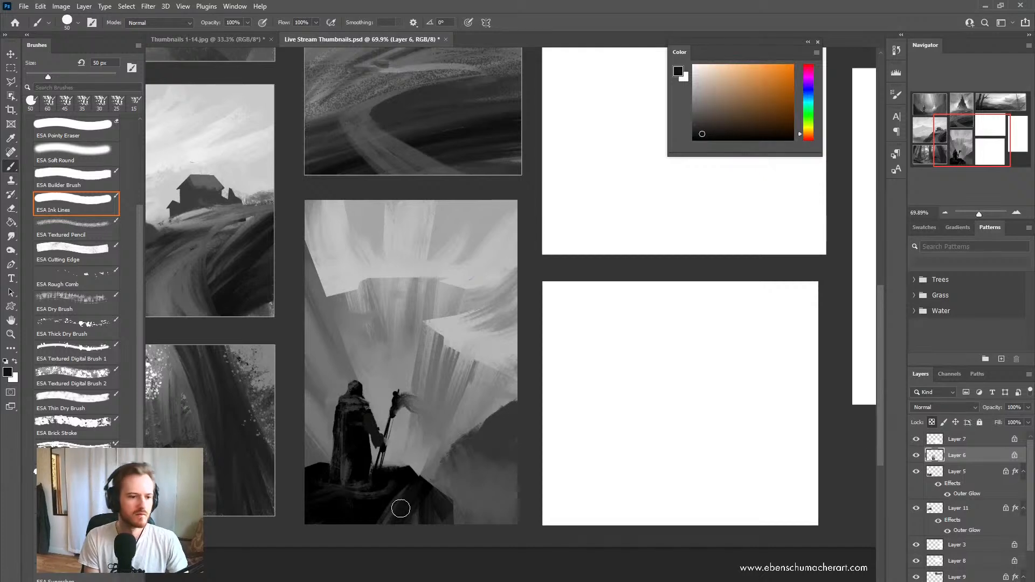
Step: Sample a light grey and repaint the rim of the distant cliff with the ESA Ink Lines brush
key("ctrl+space")
mouse_move(395, 479)
left_mouse_down()
mouse_move(399, 555)
mouse_move(380, 470)
left_mouse_up()
left_click(372, 412, "alt")
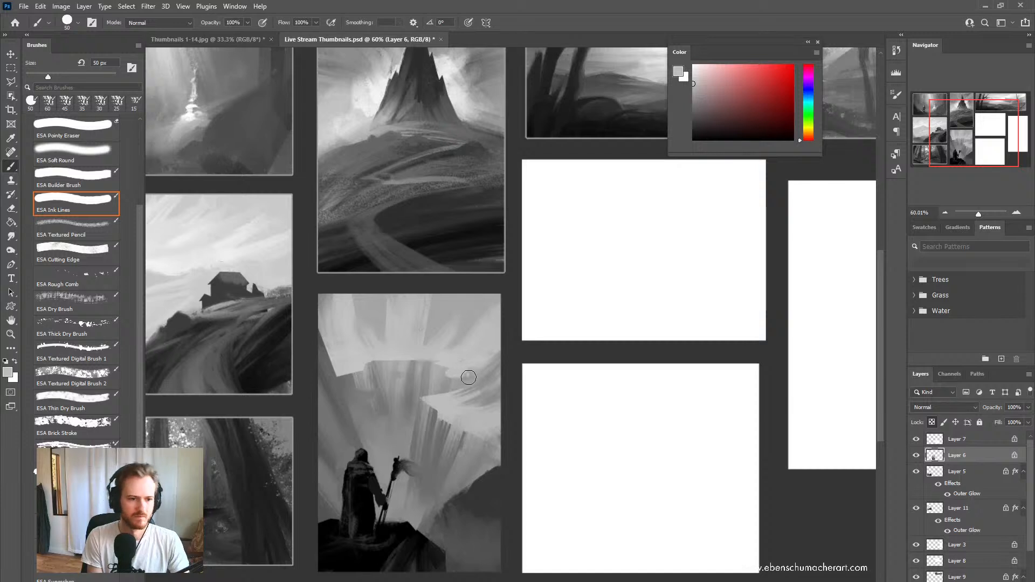
mouse_move(468, 377)
left_mouse_down()
mouse_move(427, 377)
mouse_move(467, 376)
mouse_move(445, 385)
mouse_move(465, 387)
mouse_move(456, 391)
mouse_move(526, 384)
mouse_move(382, 358)
left_mouse_up()
key("ctrl+z")
key("ctrl+z")
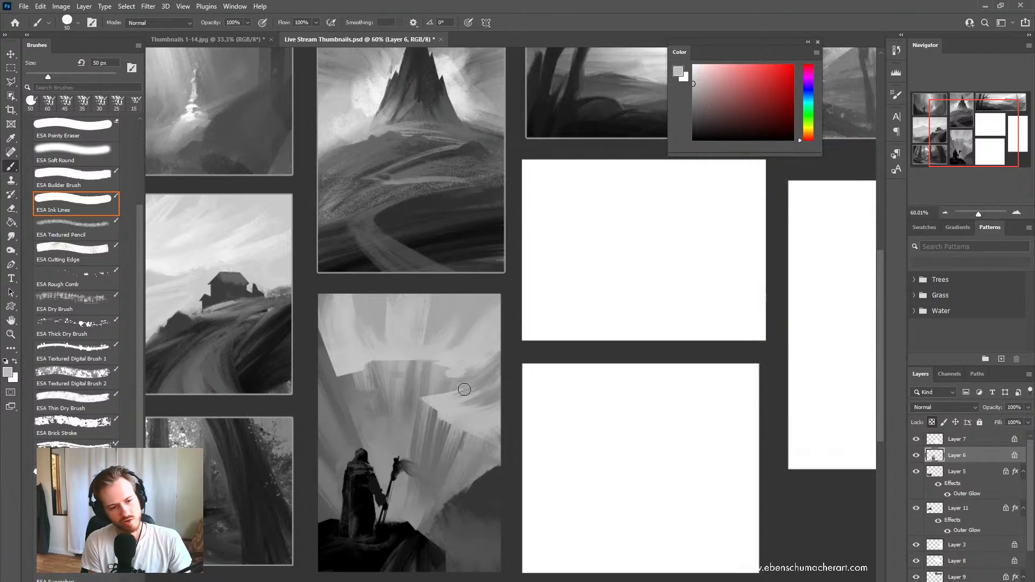
mouse_move(455, 373)
left_mouse_down()
mouse_move(469, 372)
mouse_move(457, 391)
mouse_move(437, 395)
mouse_move(468, 380)
left_mouse_up()
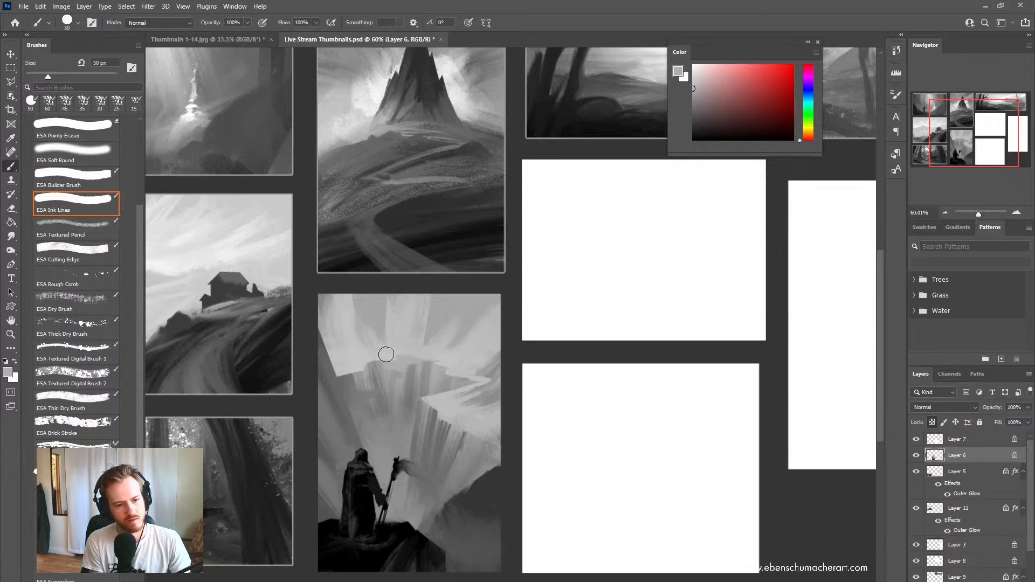
Step: Refine the top edge of the distant cliff with mid and light greys sampled from around it
left_click(409, 374, "alt")
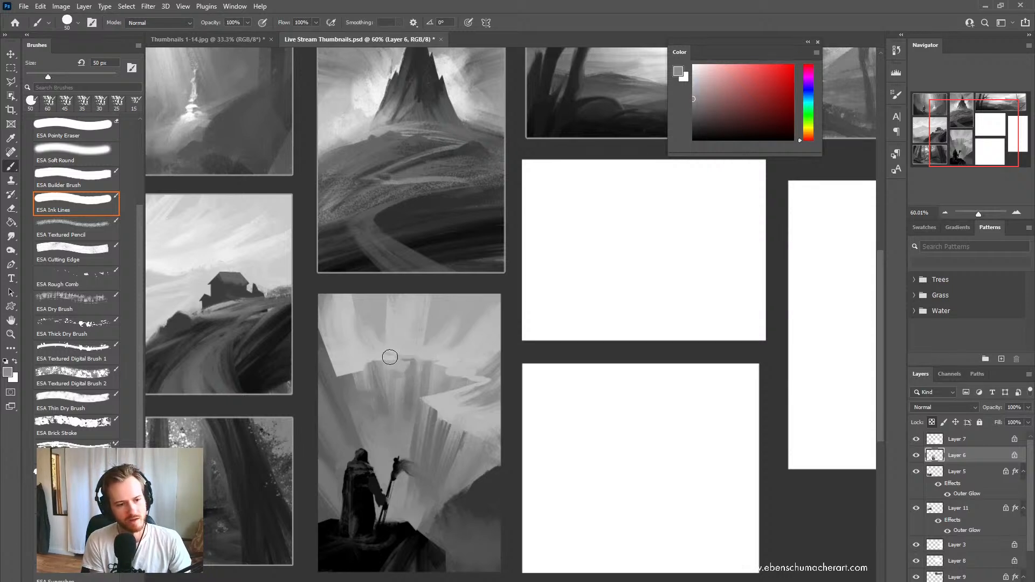
left_click_drag(390, 357, 410, 360)
left_click(415, 369, "alt")
left_click(402, 365, "alt")
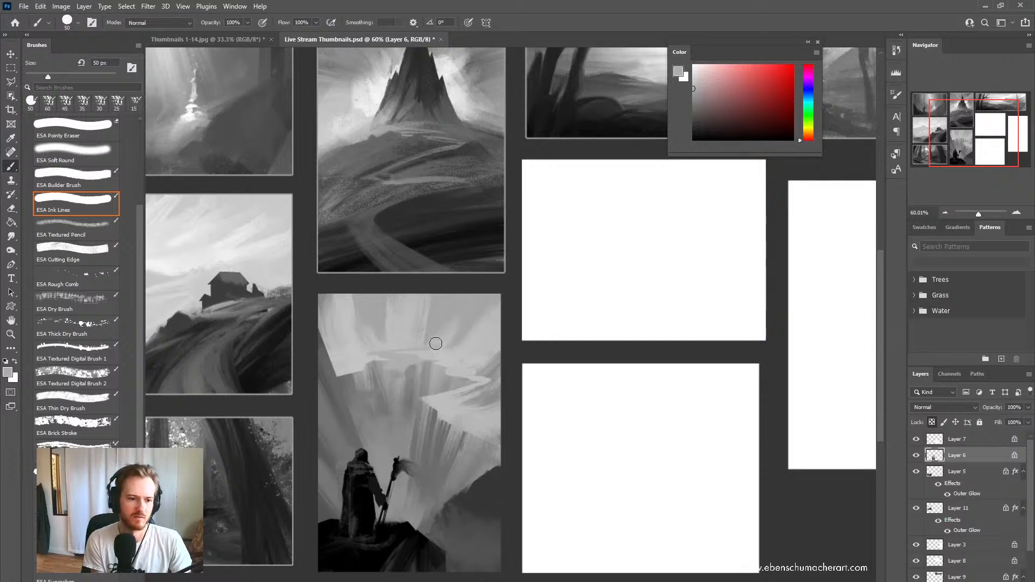
Step: Paint a small darker grey opening beyond the distant cliff's rim and trim it with sampled light sky grey
left_click(409, 400, "alt")
mouse_move(399, 361)
left_mouse_down()
mouse_move(401, 389)
mouse_move(403, 363)
mouse_move(376, 355)
mouse_move(420, 353)
left_mouse_up()
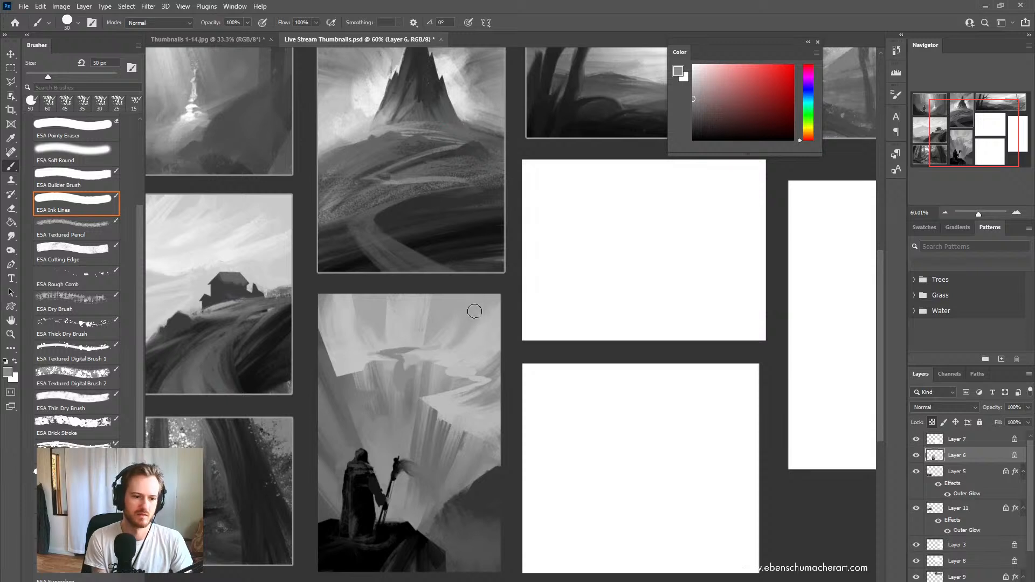
key("ctrl+z")
left_click(441, 321, "alt")
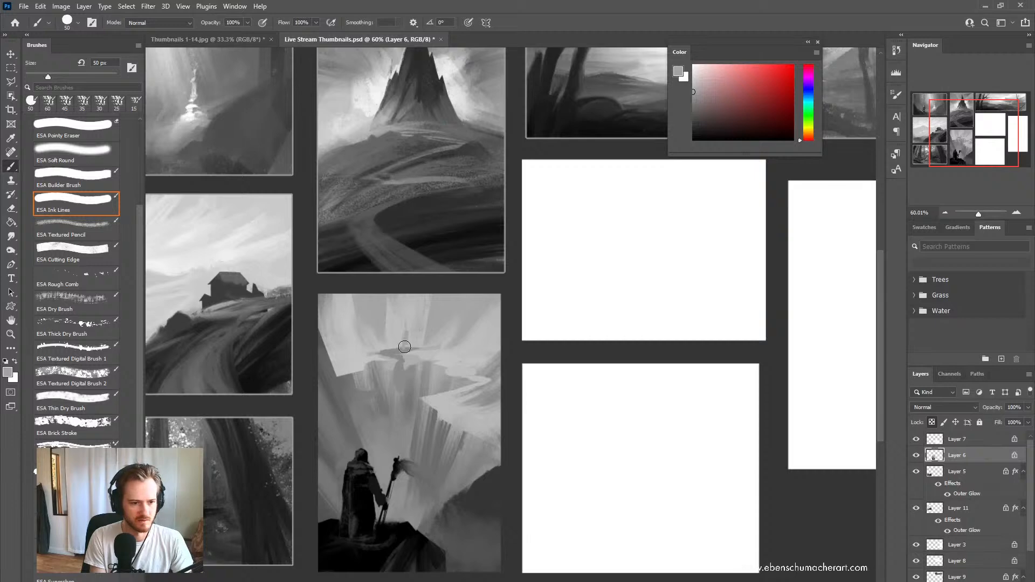
Step: Brighten Layer 6 with a Levels adjustment, setting the white input level to 219
left_click_drag(423, 464, 374, 464)
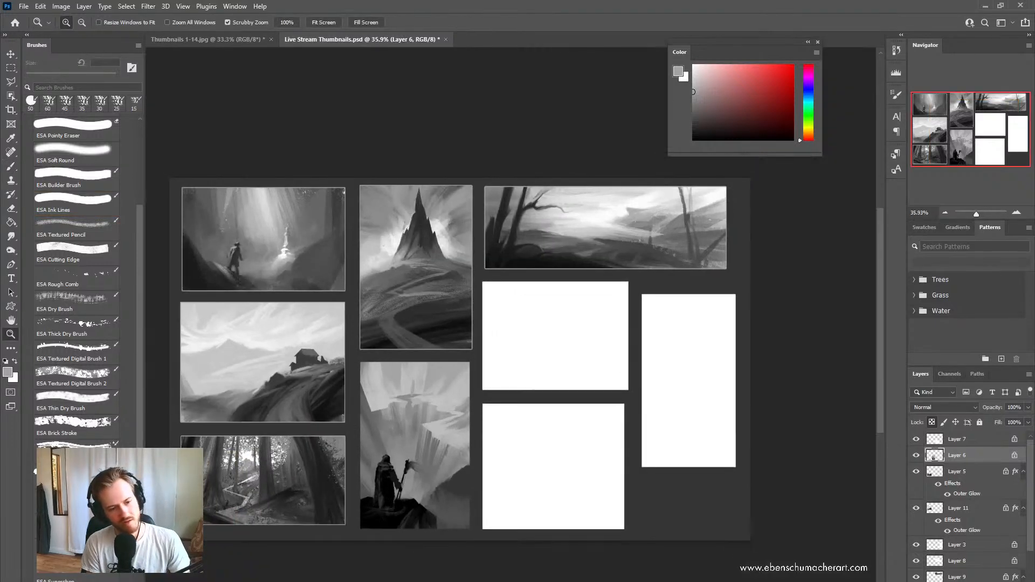
left_click_drag(418, 562, 385, 531)
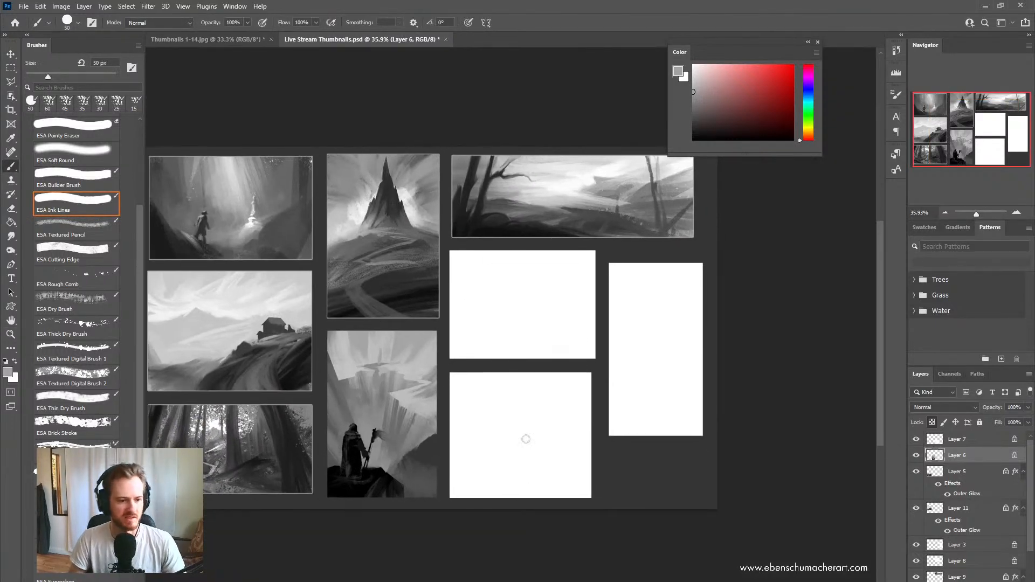
key("ctrl+l")
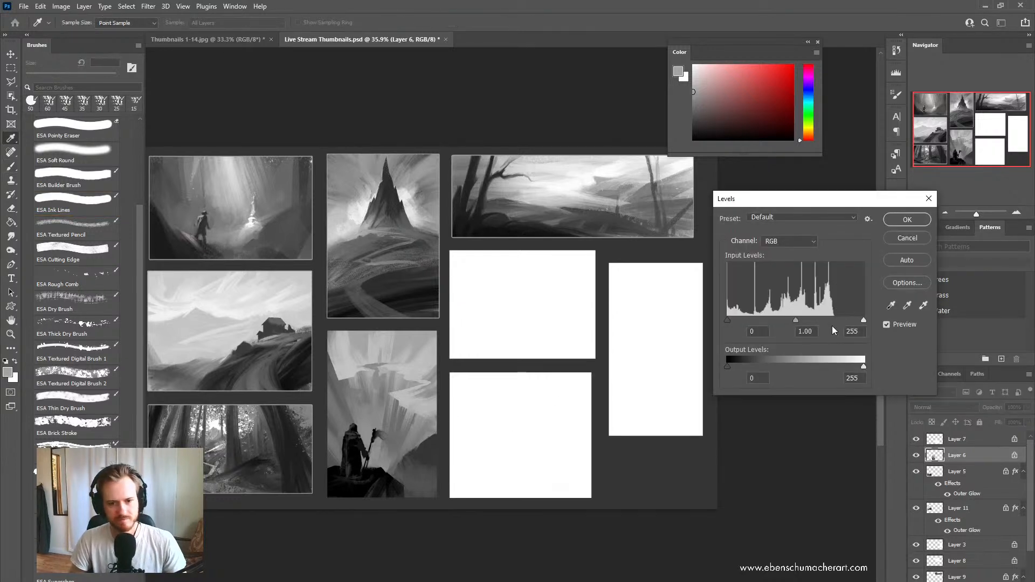
left_click_drag(852, 318, 844, 316)
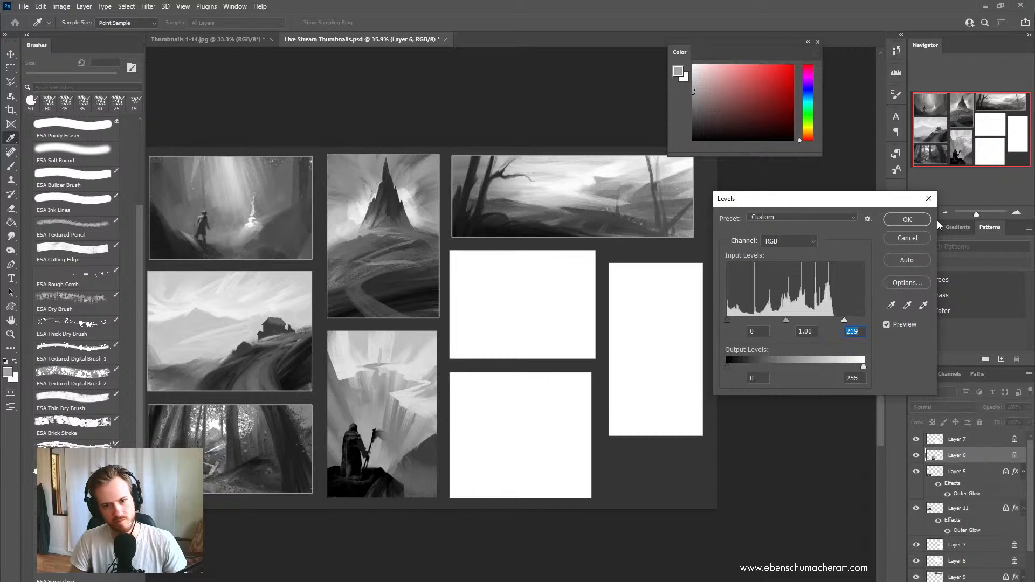
left_click(910, 220)
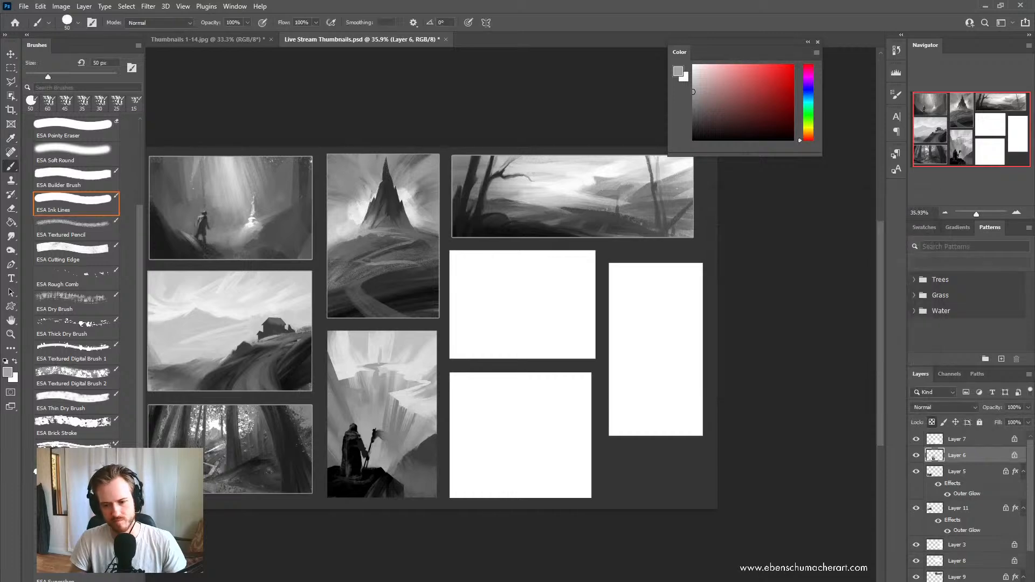
Step: Give Layer 6 the same Outer Glow layer style as the other finished thumbnail layers
right_click(979, 458)
left_click(943, 312)
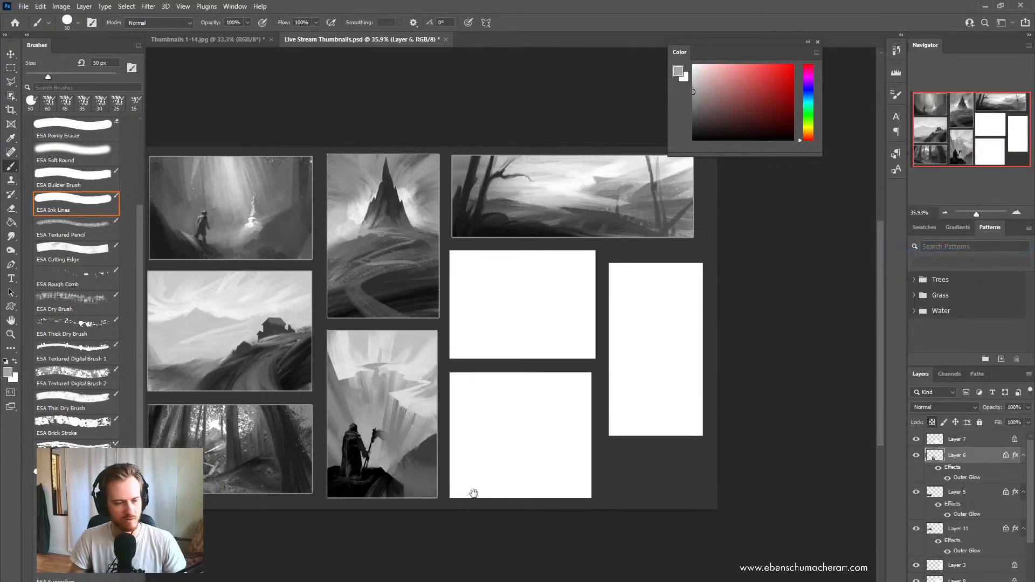
left_click_drag(473, 493, 506, 435)
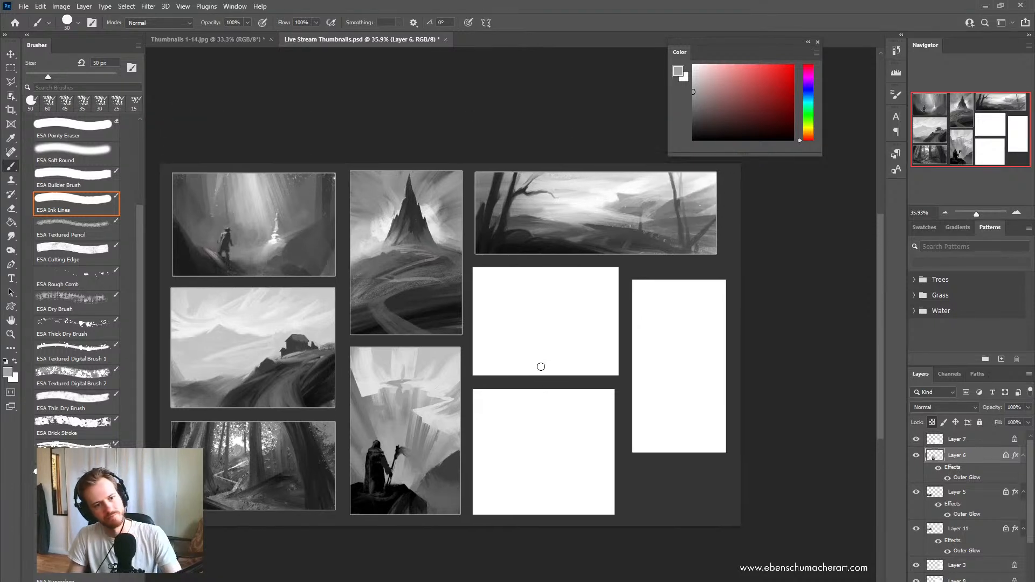
scroll(538, 365, "up", 2)
scroll(538, 381, "up", 1)
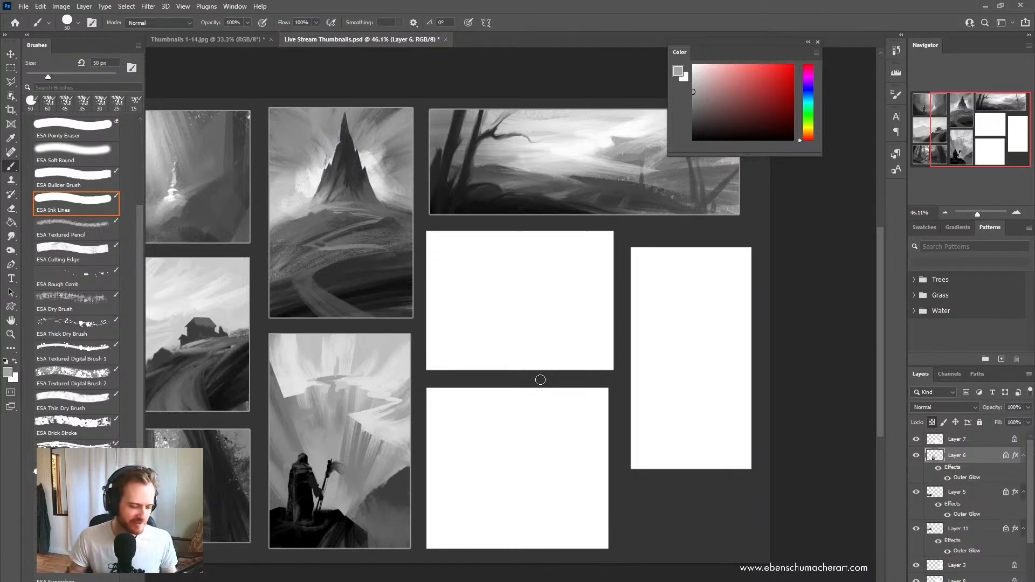
key("z")
left_click_drag(515, 407, 482, 432)
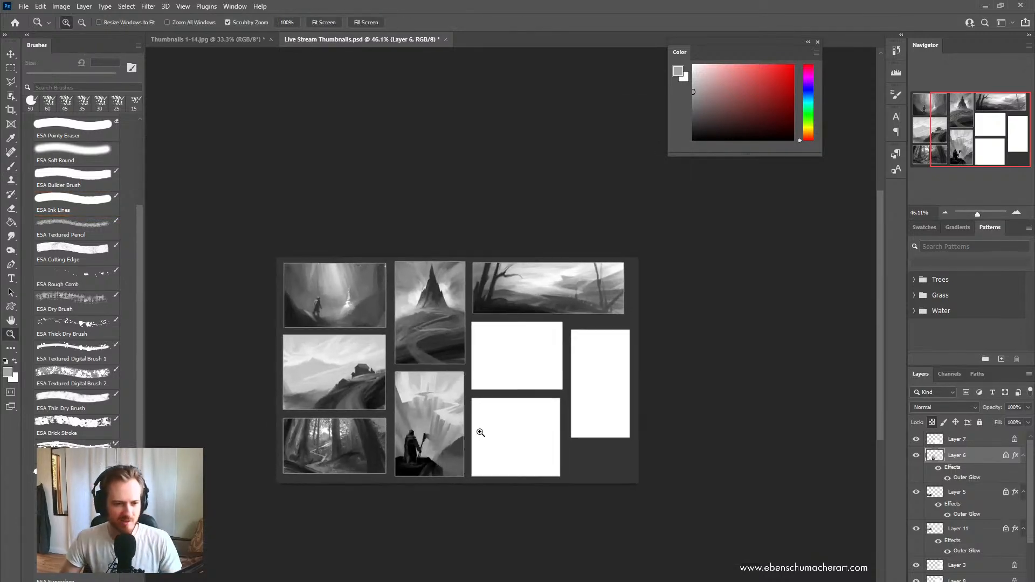
key("space")
left_click_drag(509, 385, 506, 440)
left_click_drag(507, 437, 520, 412)
key("space")
key("space")
mouse_move(435, 413)
left_mouse_down()
mouse_move(452, 416)
mouse_move(434, 419)
left_mouse_up()
key("space")
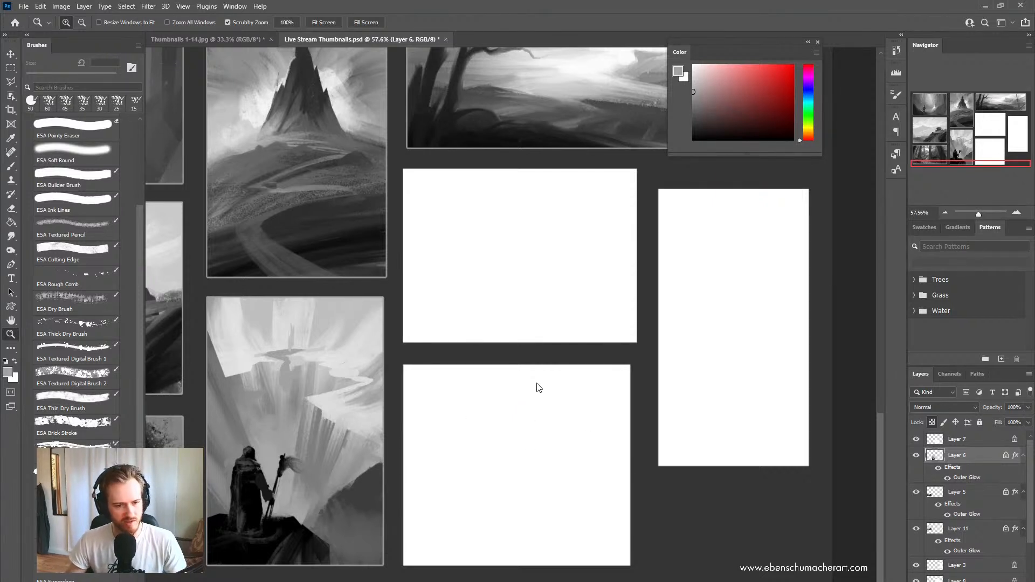
Step: Save Live Stream Thumbnails.psd, then close and reopen it from the recent files
key("ctrl+s")
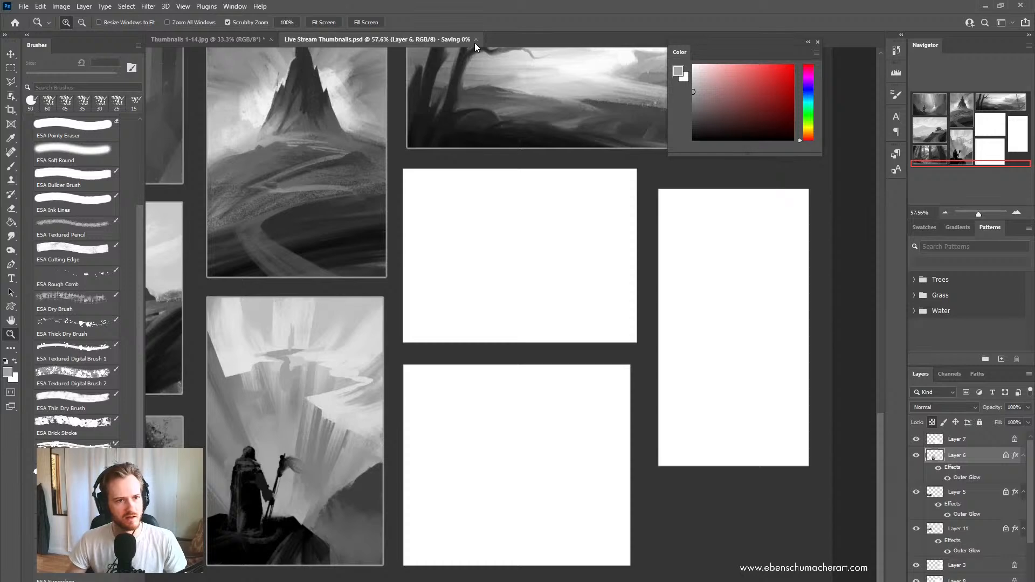
left_click(441, 39)
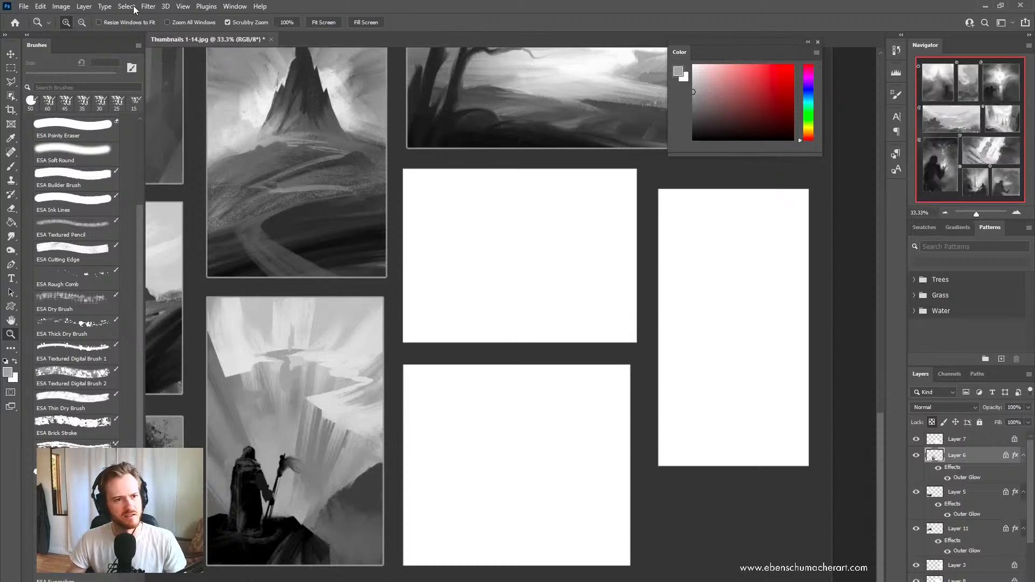
left_click(30, 8)
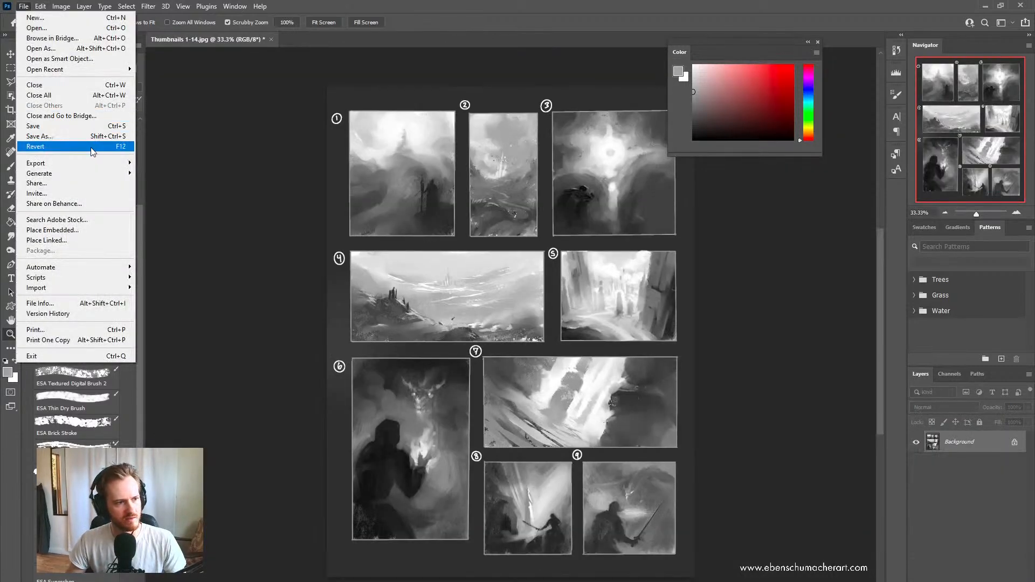
mouse_move(95, 164)
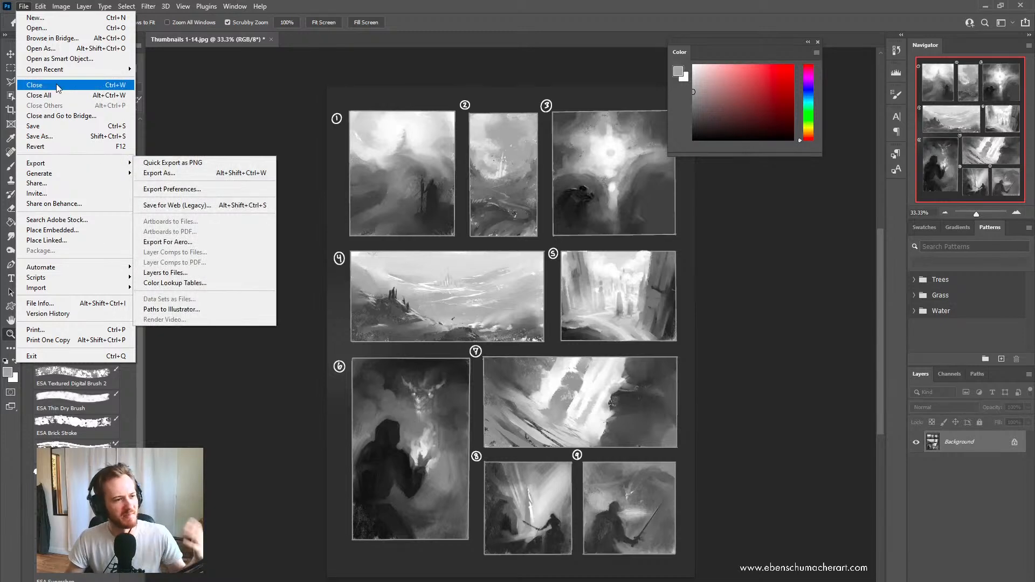
mouse_move(67, 75)
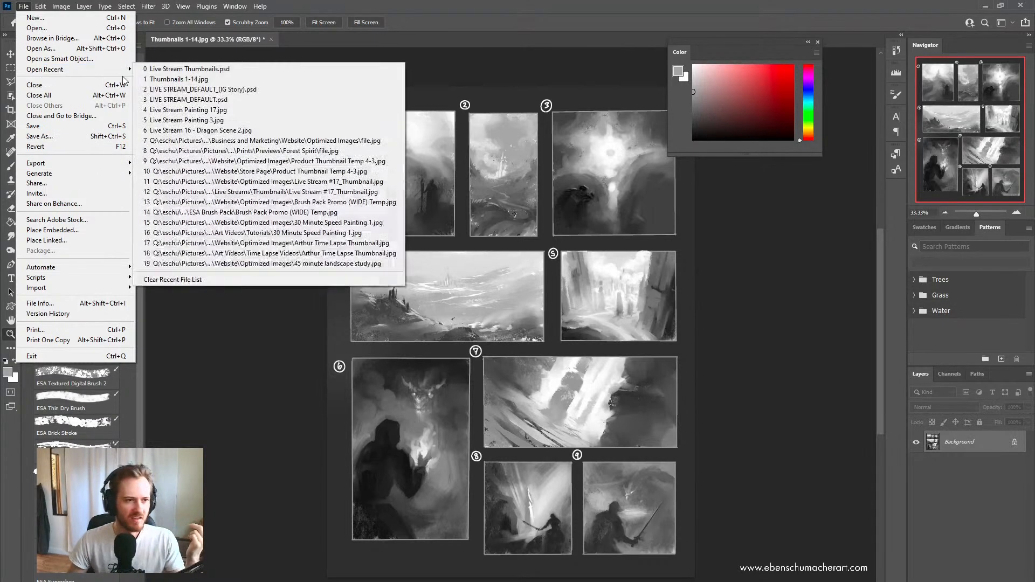
left_click(175, 68)
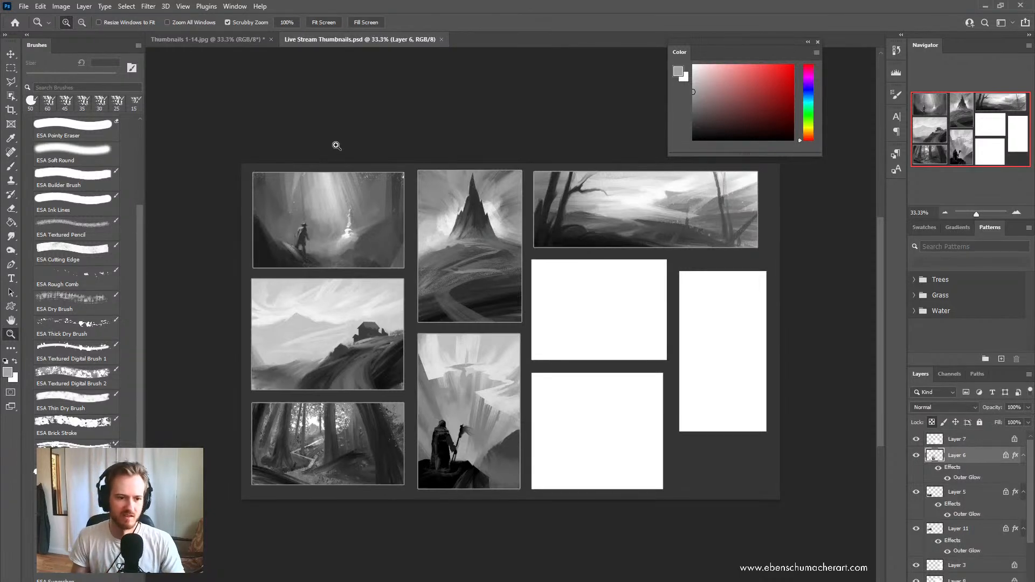
Step: Select Layer 8 with the blank landscape thumbnail and choose the ESA Dry Brush at 150 px for painting
left_click_drag(564, 413, 593, 413)
left_click_drag(544, 396, 527, 381)
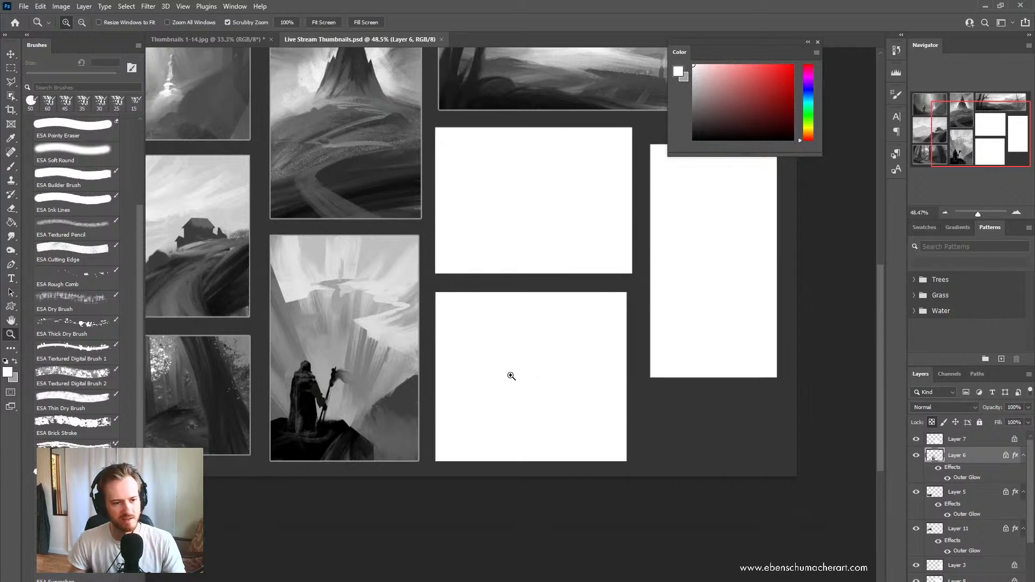
left_click_drag(511, 376, 487, 380)
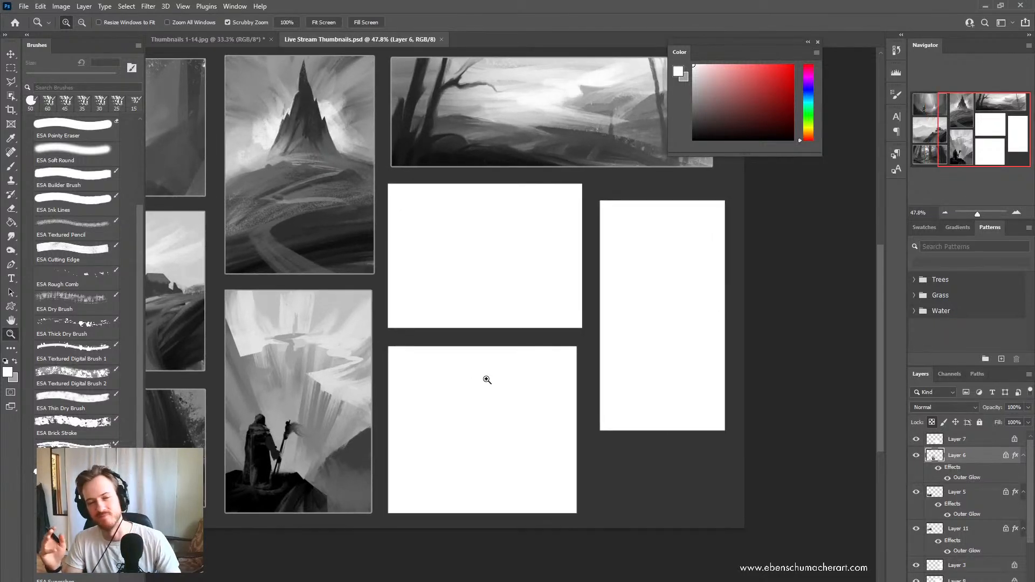
left_click_drag(508, 256, 518, 256)
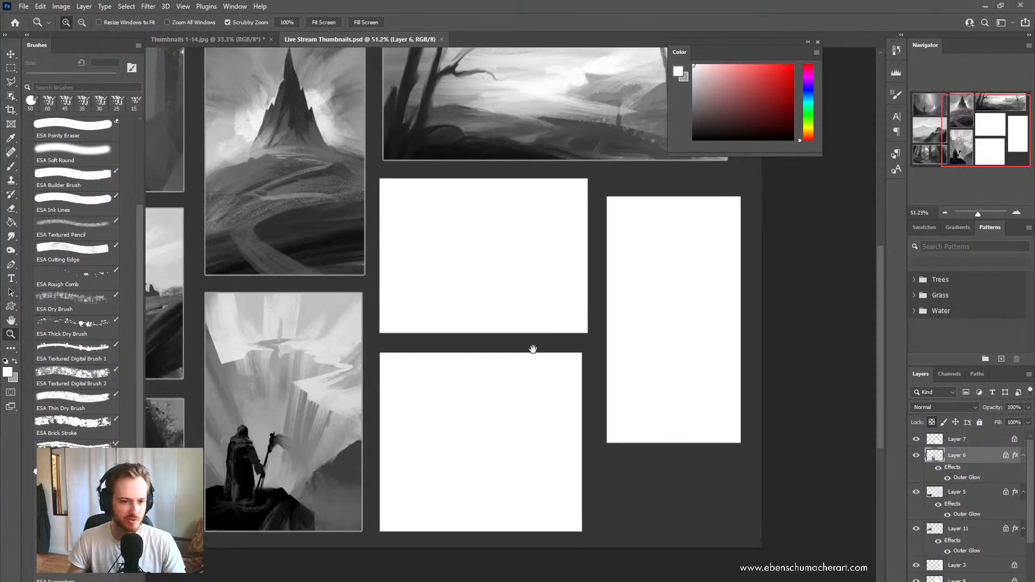
left_click_drag(533, 350, 453, 314)
left_click(413, 260, "ctrl")
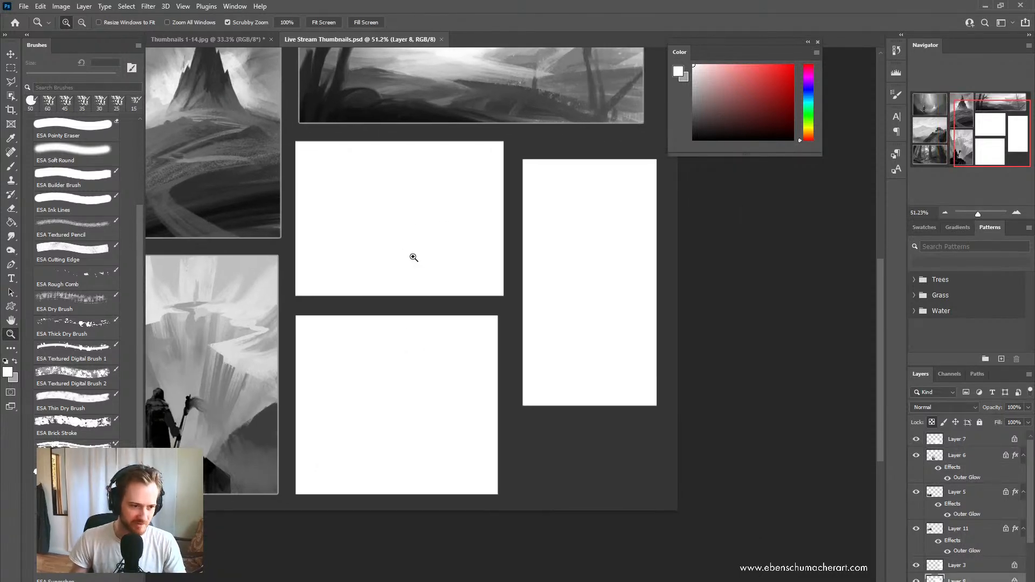
left_click_drag(413, 258, 526, 368)
key("b")
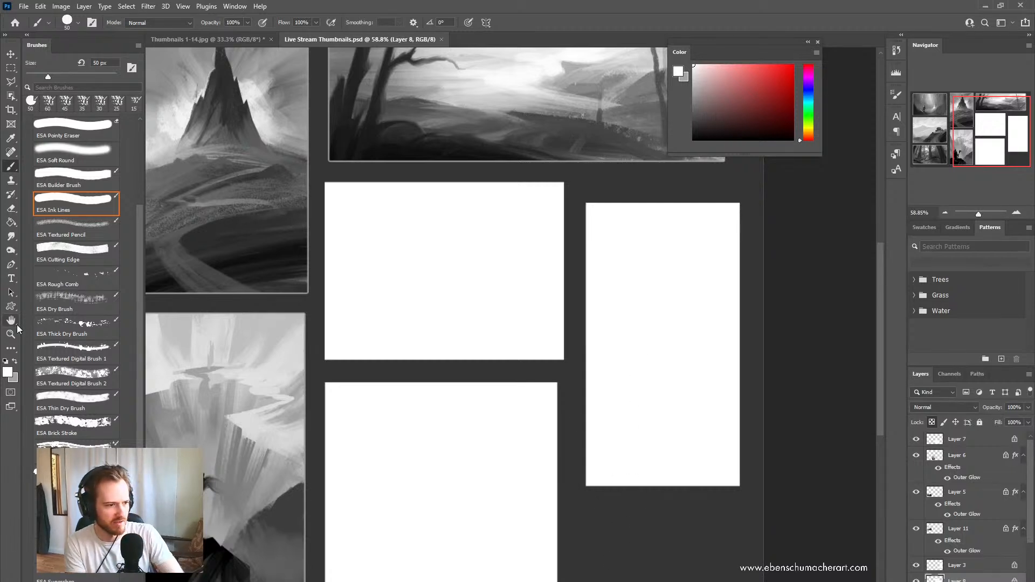
left_click_drag(68, 307, 86, 330)
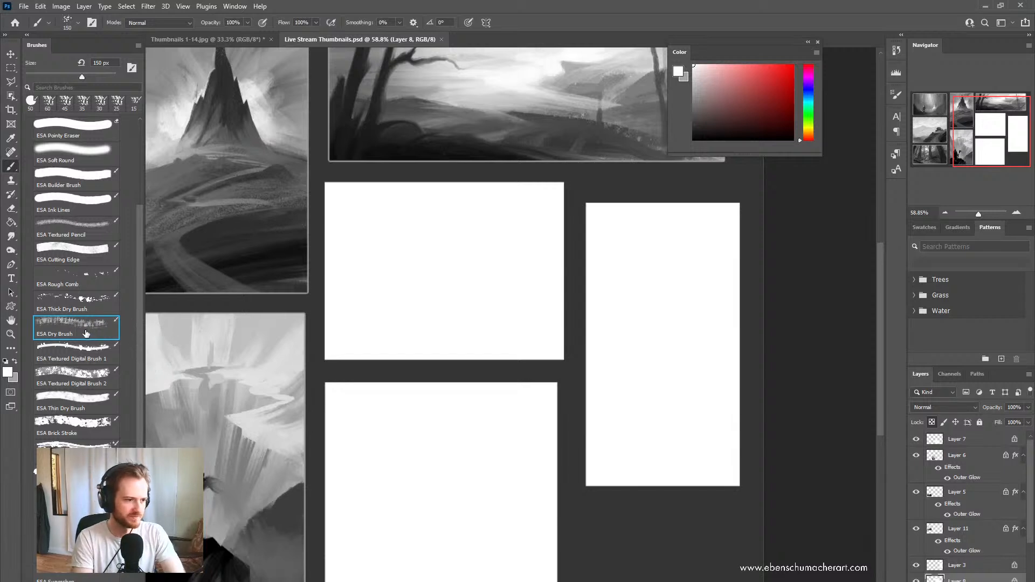
Step: Block in the blank upper landscape thumbnail with rough dark grey ESA Dry Brush texture, leaving scattered white flecks
left_click_drag(322, 174, 488, 554)
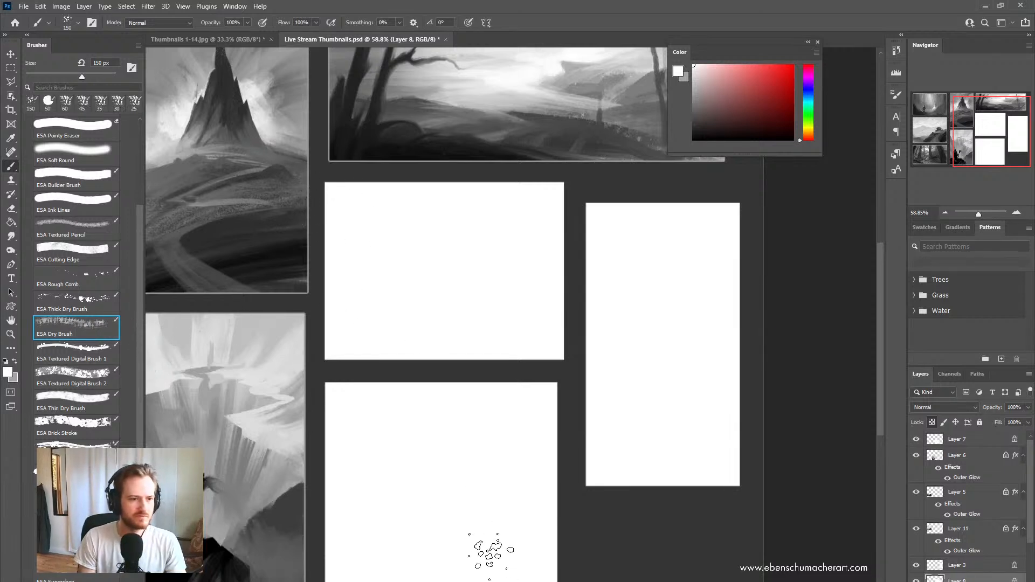
left_click_drag(458, 300, 460, 300, "ctrl")
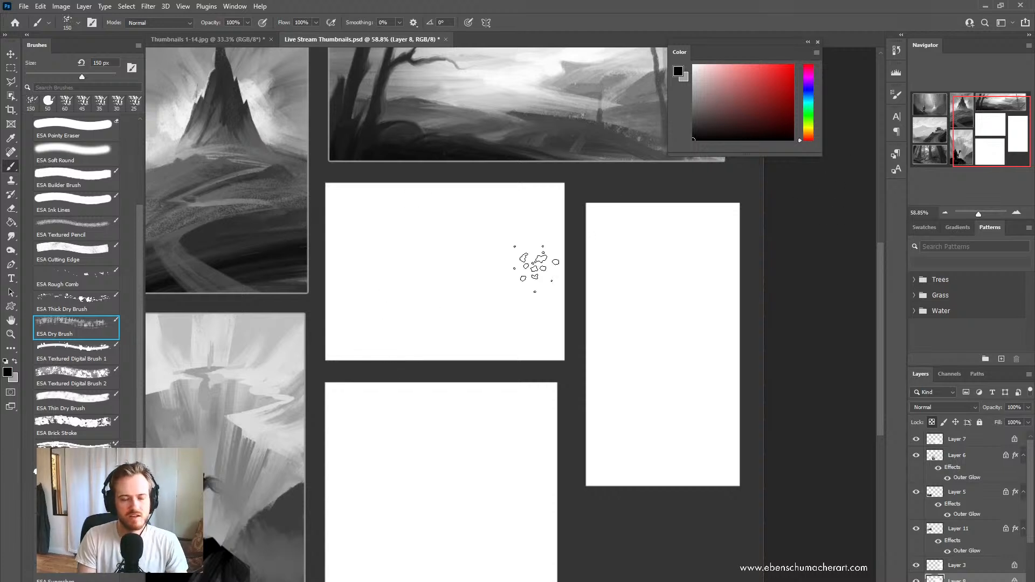
left_click_drag(584, 185, 387, 439)
mouse_move(387, 438)
left_mouse_down()
mouse_move(613, 192)
mouse_move(505, 406)
left_mouse_up()
mouse_move(421, 404)
left_mouse_down()
mouse_move(562, 415)
mouse_move(520, 186)
mouse_move(401, 380)
mouse_move(309, 327)
mouse_move(439, 269)
mouse_move(590, 242)
mouse_move(340, 304)
mouse_move(332, 248)
mouse_move(605, 337)
mouse_move(369, 221)
mouse_move(594, 291)
mouse_move(384, 216)
mouse_move(334, 412)
mouse_move(414, 194)
mouse_move(427, 425)
mouse_move(341, 430)
mouse_move(427, 173)
mouse_move(465, 388)
mouse_move(228, 425)
mouse_move(468, 550)
left_mouse_up()
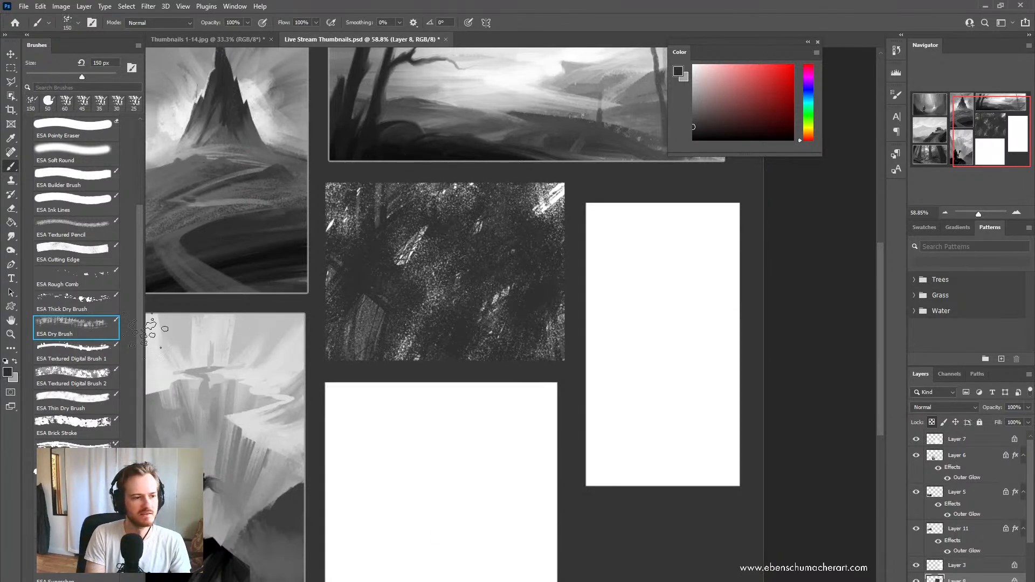
Step: Cover the lower half of the new thumbnail with a slightly lighter dark grey
left_click_drag(658, 113, 655, 118)
mouse_move(405, 340)
left_mouse_down()
mouse_move(451, 297)
mouse_move(486, 399)
mouse_move(376, 299)
mouse_move(466, 347)
mouse_move(577, 255)
mouse_move(469, 275)
left_mouse_up()
left_click(698, 116)
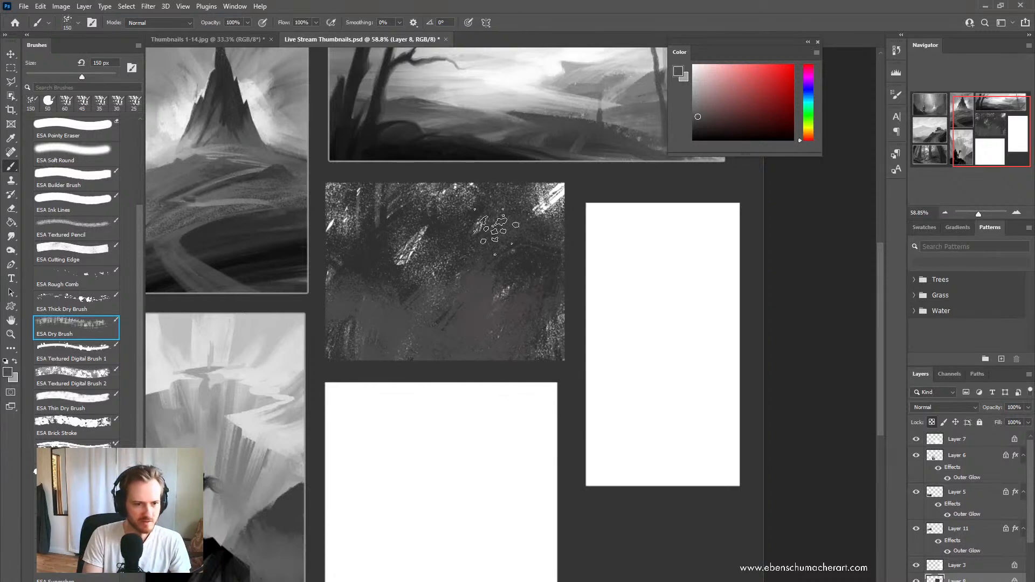
left_click(407, 315, "alt")
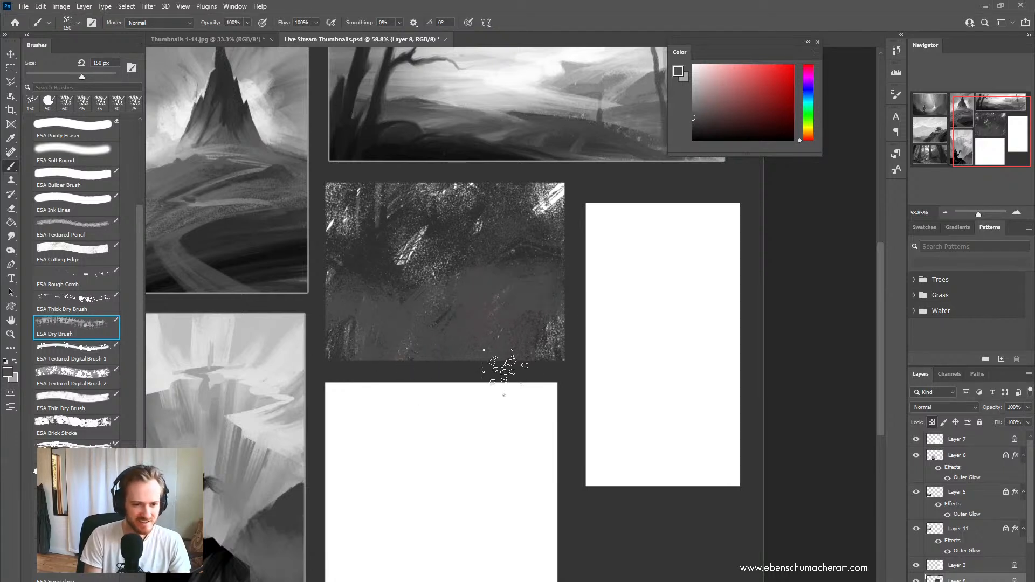
Step: Paint dark diagonal bands across the thumbnail's lower middle with a sampled dark grey and tone down the bright white patches above
left_click(365, 263, "alt")
mouse_move(366, 270)
left_mouse_down()
mouse_move(497, 430)
mouse_move(511, 477)
left_mouse_up()
left_click_drag(453, 336, 533, 283)
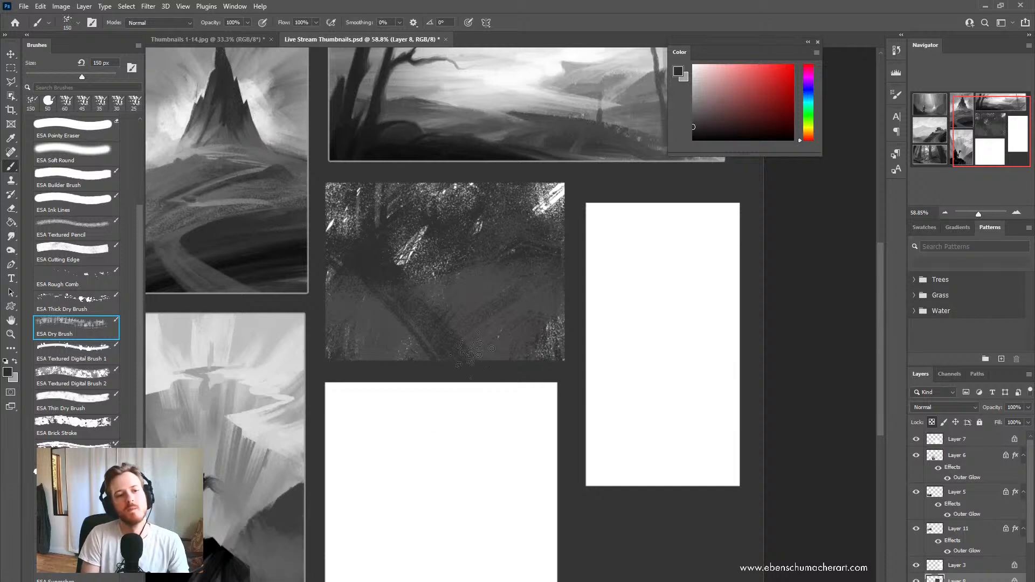
left_click_drag(455, 351, 465, 269)
left_click_drag(418, 240, 463, 261)
left_click_drag(542, 243, 549, 191)
left_click_drag(399, 292, 384, 310)
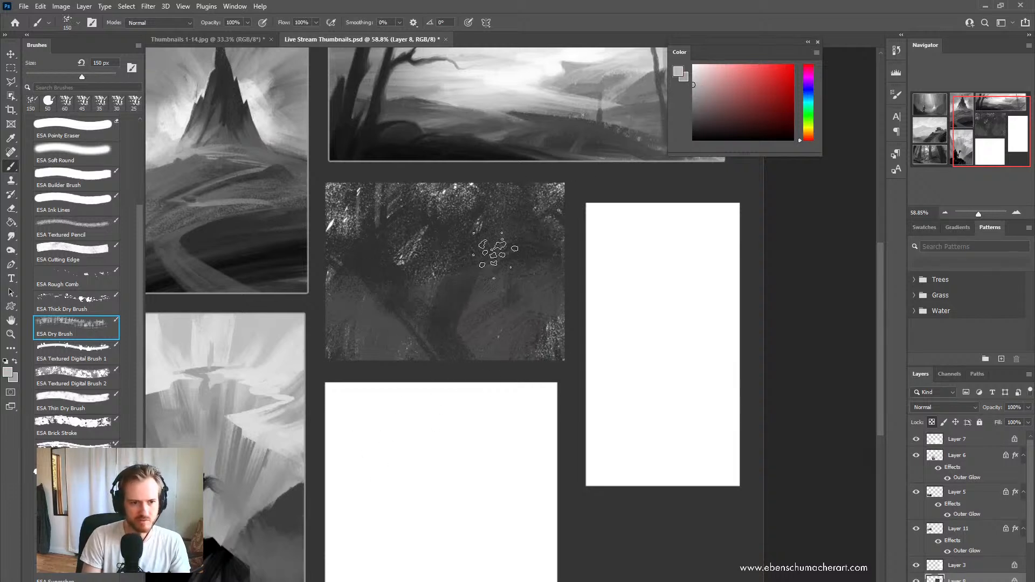
Step: Layer light grey, near-vertical dry strokes over the thumbnail's centre, from the upper edge down to the lower edge
mouse_move(495, 250)
left_mouse_down()
mouse_move(467, 260)
mouse_move(447, 306)
mouse_move(423, 188)
mouse_move(474, 310)
left_mouse_up()
left_click_drag(488, 186, 464, 302)
mouse_move(504, 264)
left_mouse_down()
mouse_move(480, 325)
mouse_move(420, 299)
left_mouse_up()
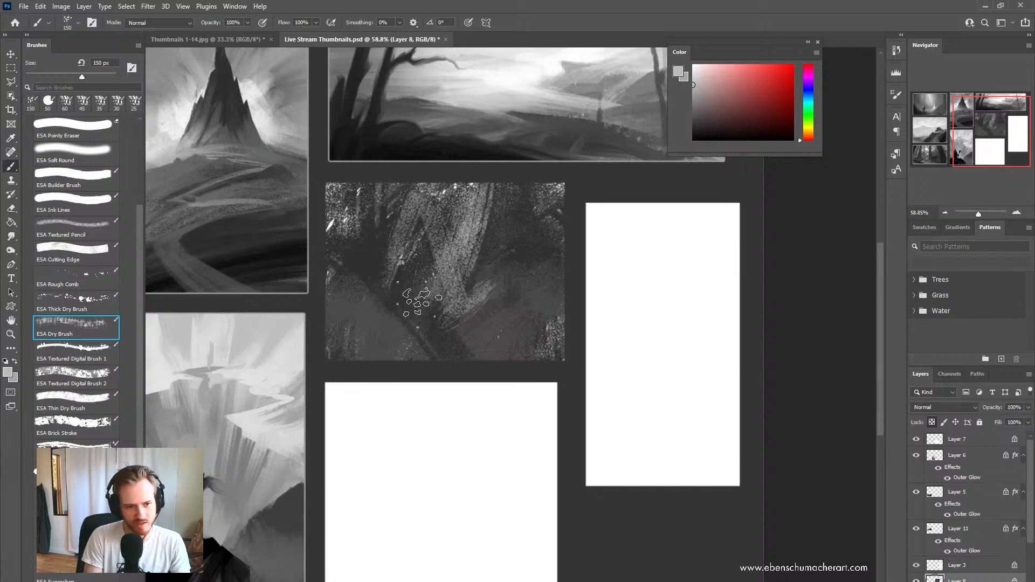
left_click_drag(431, 237, 409, 278)
left_click_drag(379, 186, 380, 283)
left_click_drag(383, 218, 389, 275)
left_click_drag(447, 329, 464, 368)
left_click_drag(503, 233, 447, 328)
left_click_drag(518, 254, 472, 359)
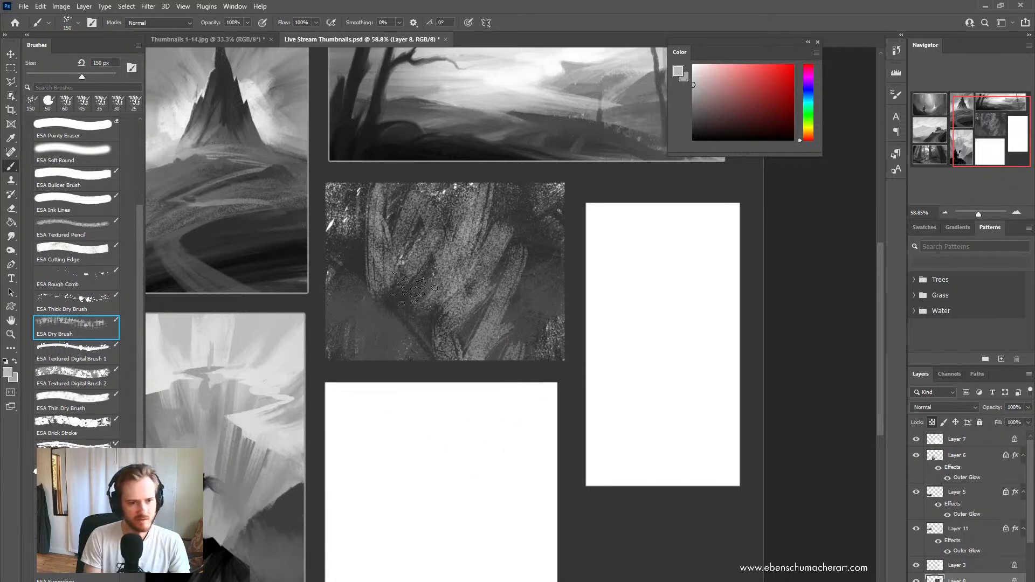
Step: Add slanting light grey strokes across the thumbnail's lower corners and rework its centre with a sampled grey
left_click_drag(464, 251, 353, 361)
left_click_drag(467, 356, 563, 294)
left_click(546, 286, "alt")
left_click_drag(461, 285, 401, 310)
Step: Darken the thumbnail's lower left and upper centre with dark greys sampled from its left side
left_click(351, 329, "alt")
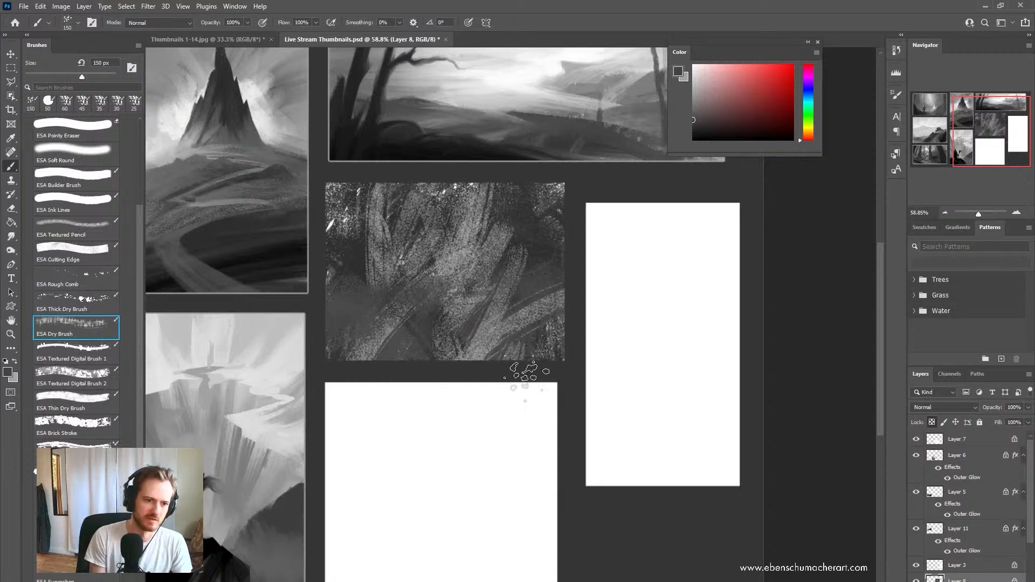
left_click_drag(499, 357, 413, 310)
left_click(366, 266, "alt")
left_click_drag(329, 297, 386, 345)
left_click_drag(426, 360, 345, 326)
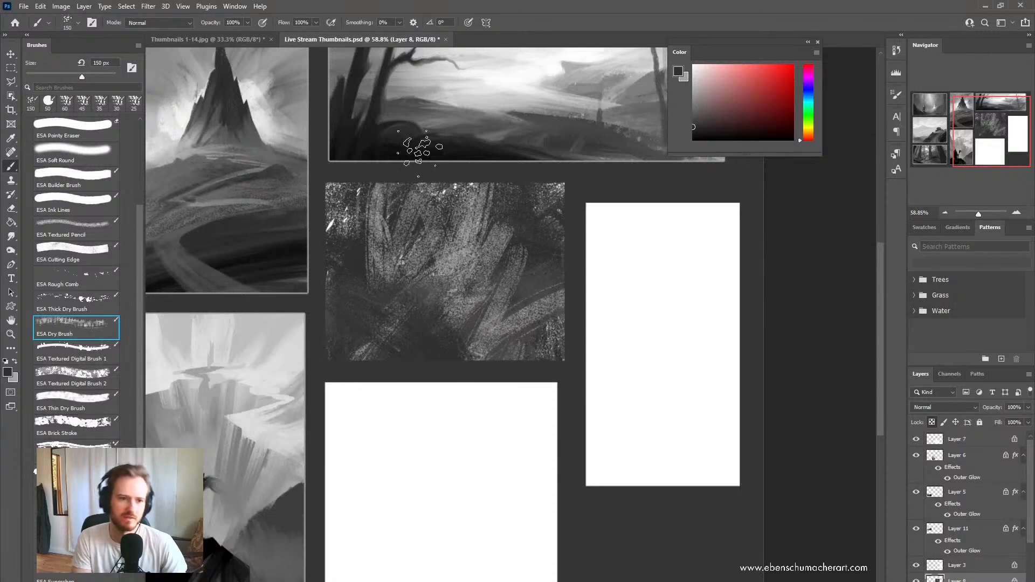
left_click_drag(438, 191, 459, 310)
left_click_drag(472, 248, 482, 337)
Step: Fill a broad light grey column down the thumbnail's centre and lighten its upper right with sampled light grey
left_click(469, 236, "alt")
left_click(458, 238, "alt")
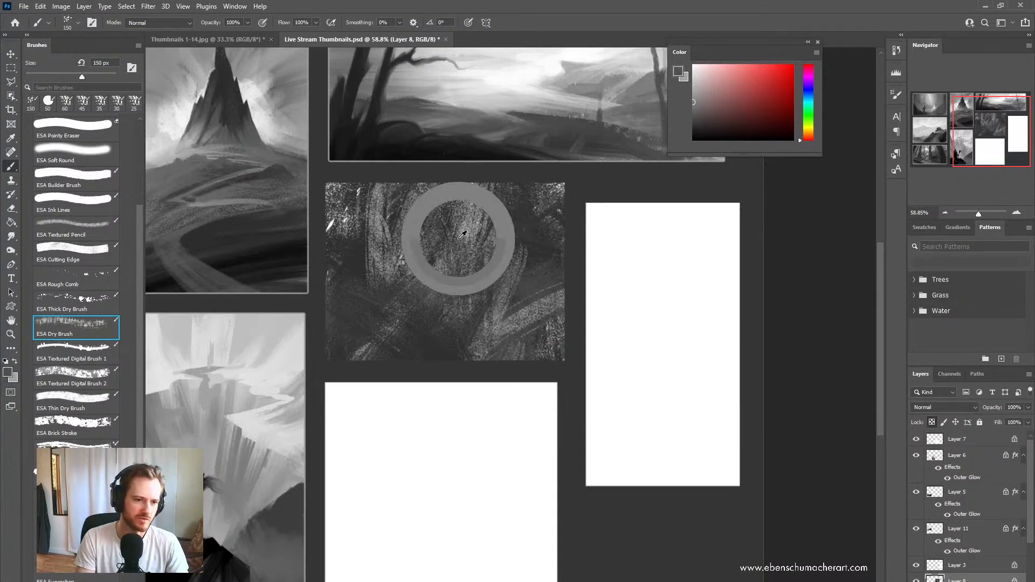
left_click(484, 215, "alt")
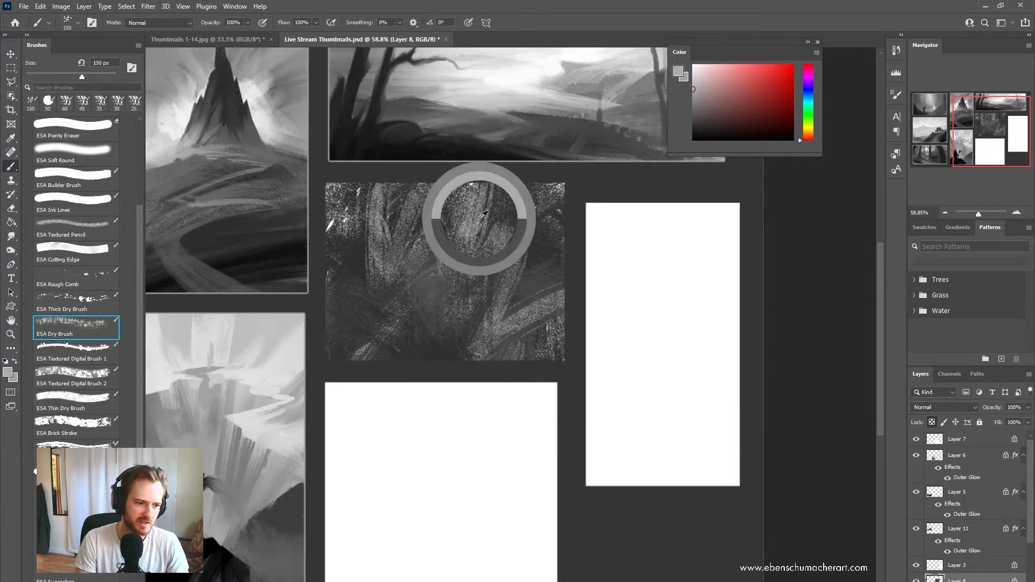
mouse_move(421, 200)
left_mouse_down()
mouse_move(434, 291)
mouse_move(477, 337)
mouse_move(447, 321)
mouse_move(462, 357)
mouse_move(488, 270)
mouse_move(460, 356)
mouse_move(474, 265)
mouse_move(413, 367)
mouse_move(426, 269)
mouse_move(473, 370)
mouse_move(463, 242)
left_mouse_up()
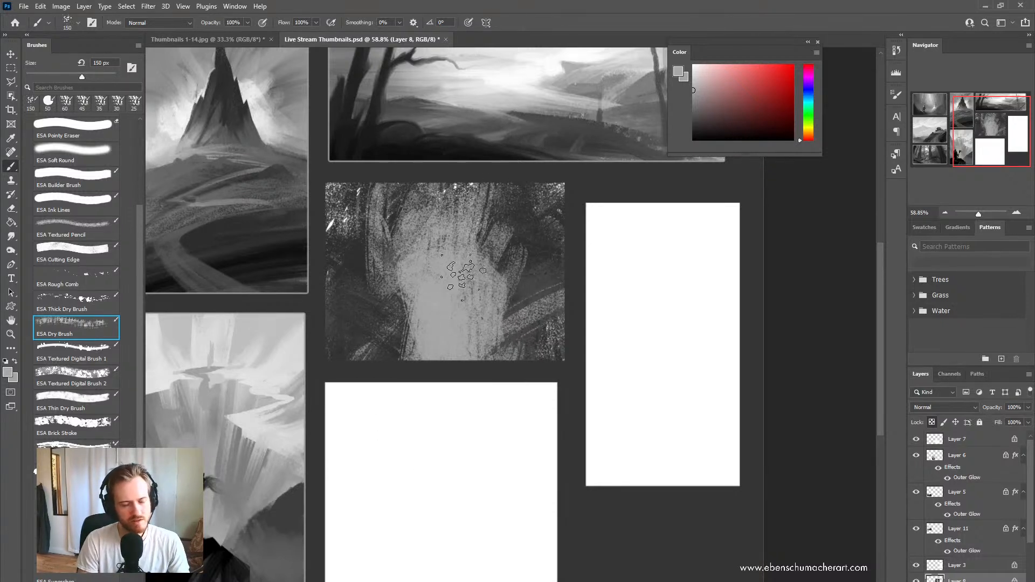
left_click_drag(589, 173, 466, 346)
mouse_move(466, 346)
left_mouse_down()
mouse_move(592, 173)
mouse_move(508, 258)
mouse_move(462, 335)
mouse_move(459, 291)
mouse_move(593, 114)
left_mouse_up()
Step: Blend curved darker slopes into both sides of the light central column with the 60 px Mixer Brush and sampled dark greys
key("shift+b")
mouse_move(443, 309)
left_mouse_down()
mouse_move(486, 224)
mouse_move(505, 215)
mouse_move(486, 299)
mouse_move(459, 286)
mouse_move(527, 212)
left_mouse_up()
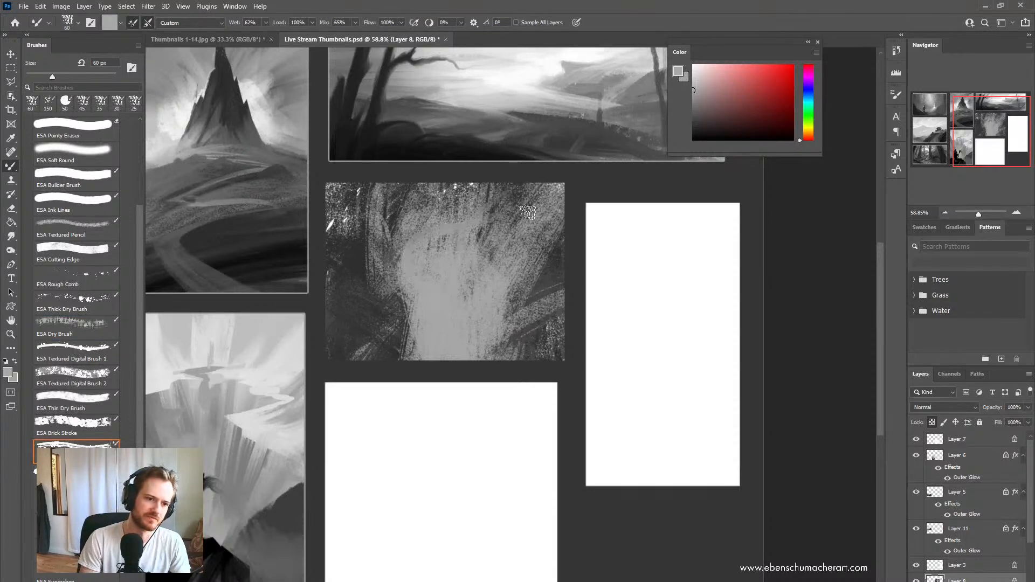
left_click(505, 238, "alt")
left_click(546, 312, "alt")
mouse_move(494, 294)
left_mouse_down()
mouse_move(530, 293)
mouse_move(472, 377)
mouse_move(589, 229)
left_mouse_up()
left_click_drag(474, 361, 532, 287)
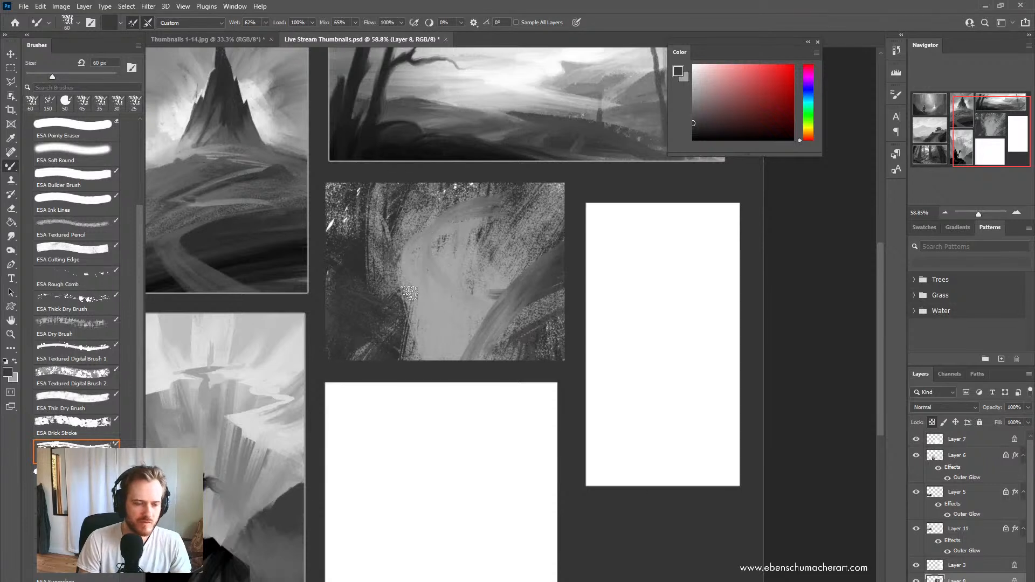
left_click_drag(411, 186, 403, 299)
key("alt")
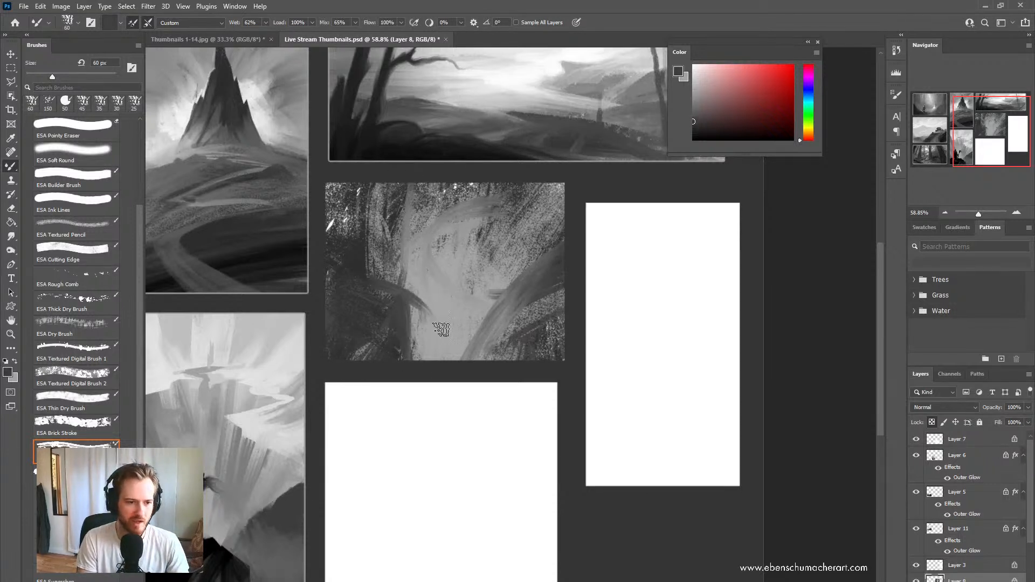
Step: Shape a light winding path through the thumbnail's centre with sampled light greys, undoing the overly wide stroke across its upper bend
left_click(464, 341, "alt")
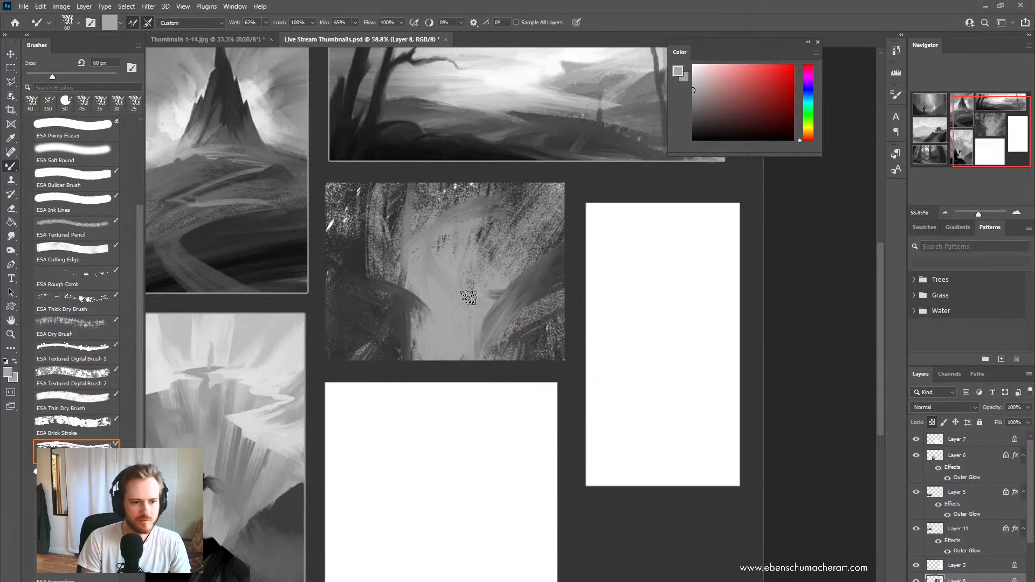
left_click(434, 345, "alt")
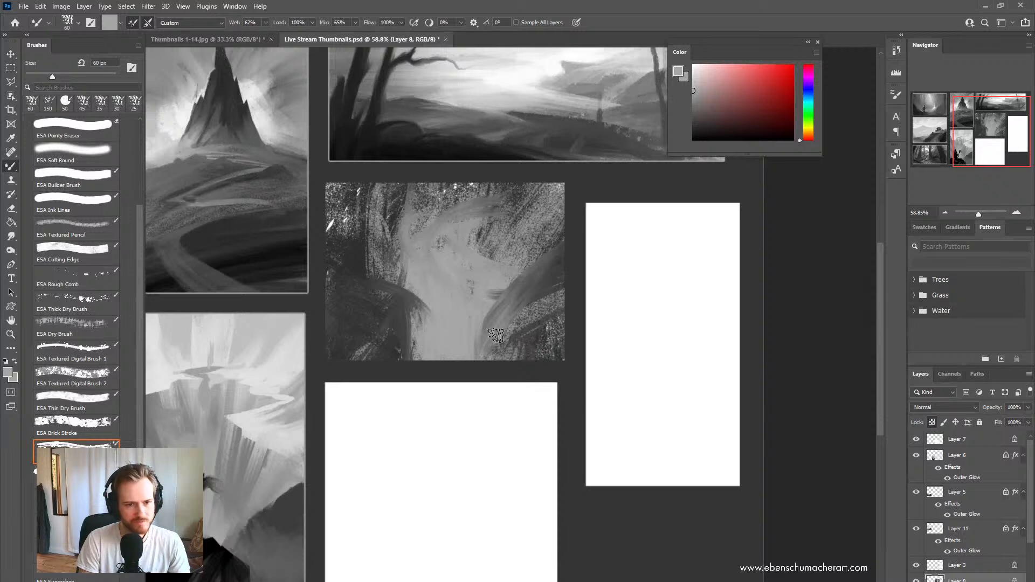
left_click(505, 281, "alt")
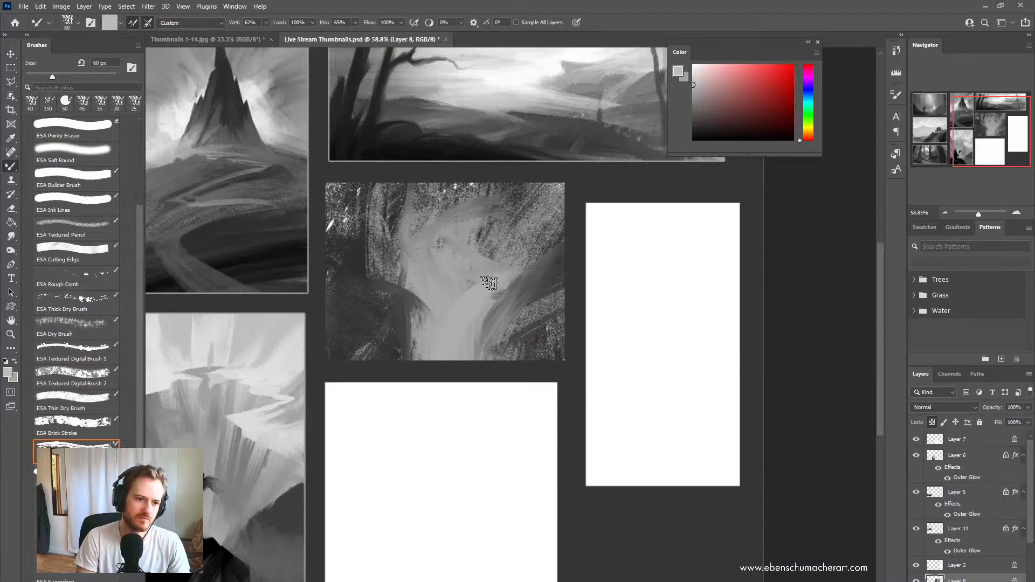
left_click_drag(500, 272, 396, 241)
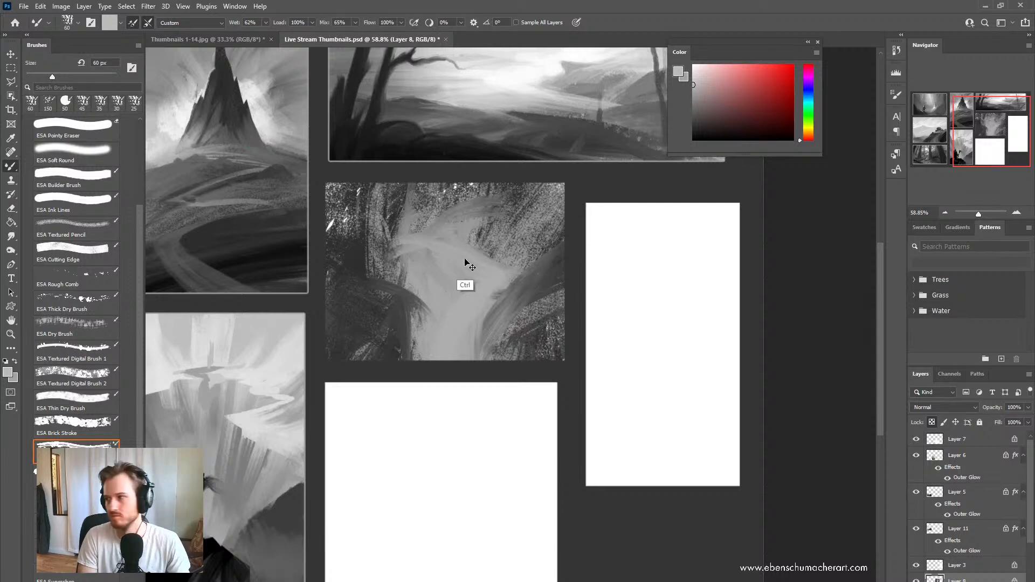
key("ctrl+z")
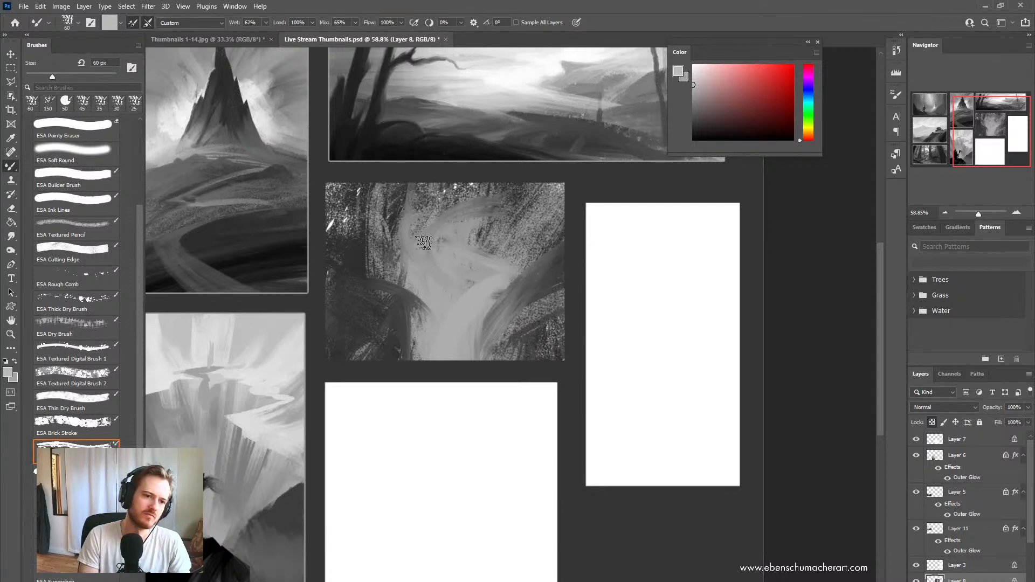
left_click_drag(415, 235, 515, 191)
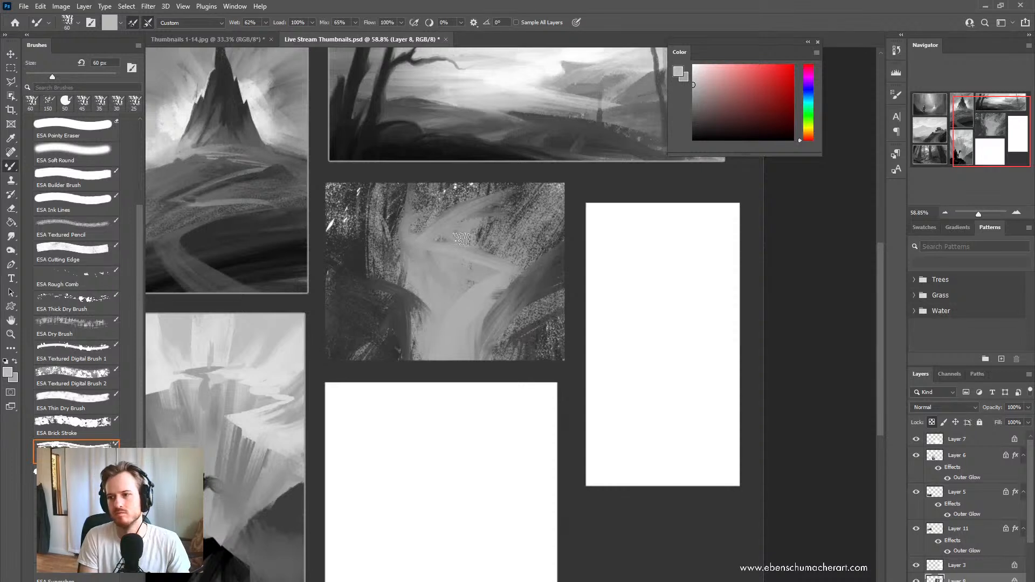
Step: Brush diagonal dark slopes across the thumbnail's upper centre and upper right with the 60 px Mixer Brush and sampled dark greys
left_click_drag(426, 245, 484, 198)
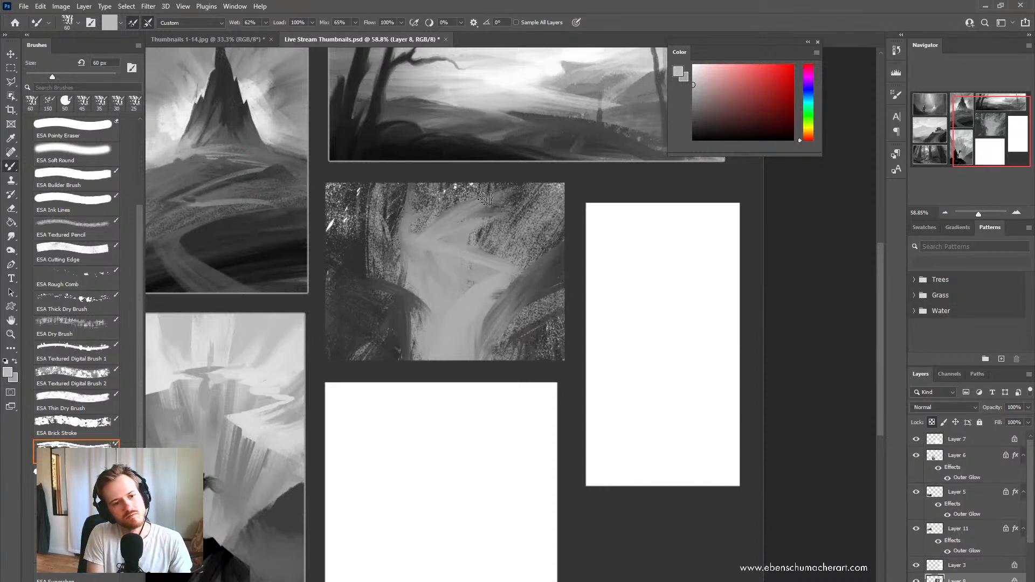
left_click(445, 194, "alt")
mouse_move(443, 230)
left_mouse_down()
mouse_move(474, 173)
mouse_move(491, 171)
mouse_move(488, 188)
mouse_move(385, 291)
left_mouse_up()
key("ctrl+z")
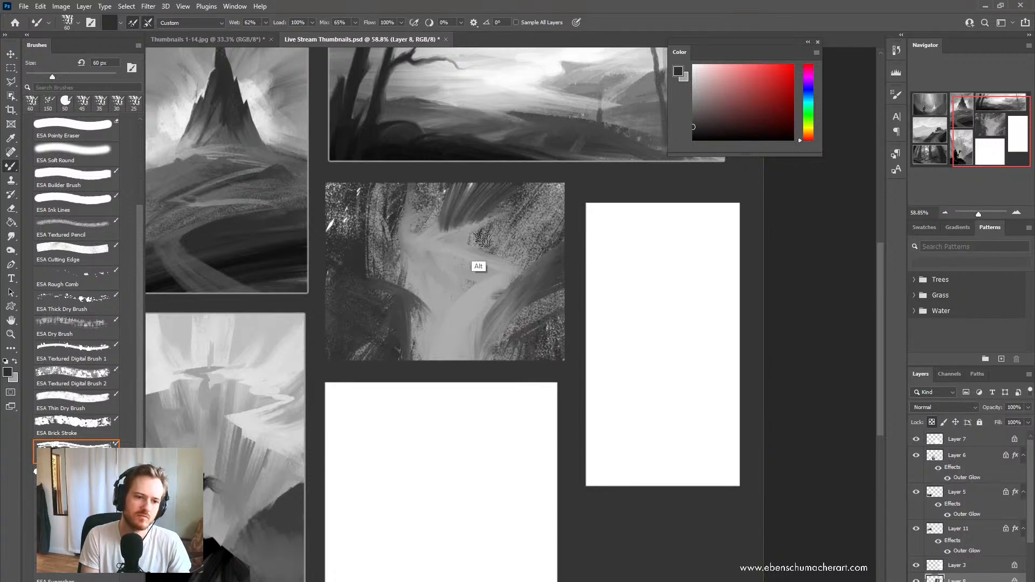
left_click(486, 237, "alt")
mouse_move(473, 242)
left_mouse_down()
mouse_move(525, 187)
mouse_move(549, 196)
left_mouse_up()
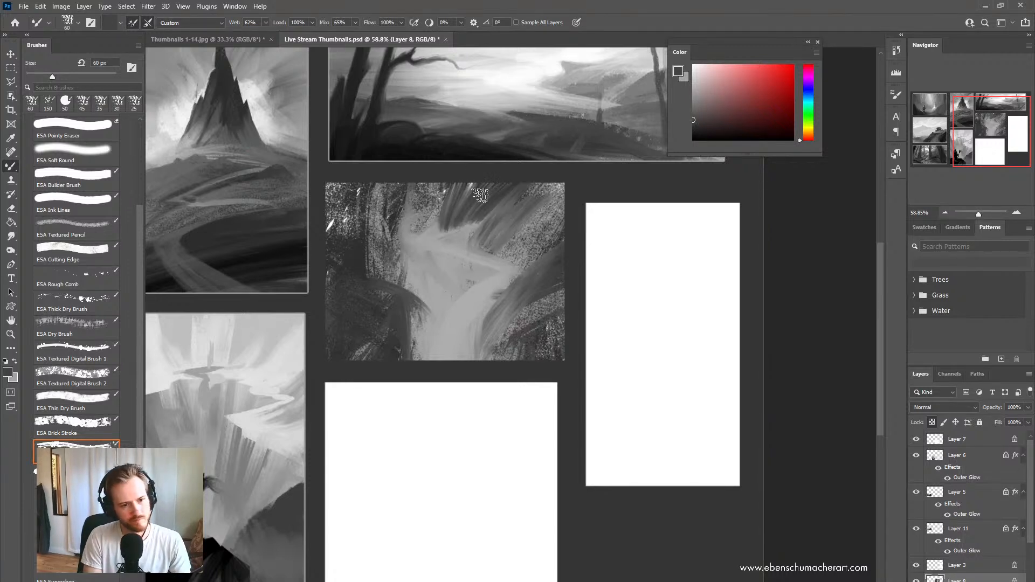
left_click_drag(440, 230, 484, 195)
mouse_move(447, 231)
left_mouse_down()
mouse_move(513, 182)
mouse_move(454, 227)
mouse_move(460, 198)
left_mouse_up()
Step: Sweep diagonal grey strokes over the thumbnail's upper left, adding a sampled light grey streak up from the central column
mouse_move(405, 252)
left_mouse_down()
mouse_move(461, 169)
mouse_move(418, 211)
mouse_move(438, 175)
left_mouse_up()
left_click_drag(384, 237, 420, 183)
mouse_move(402, 200)
left_mouse_down()
mouse_move(344, 272)
mouse_move(388, 208)
left_mouse_up()
mouse_move(326, 283)
left_mouse_down()
mouse_move(349, 214)
mouse_move(306, 289)
mouse_move(407, 154)
mouse_move(417, 114)
left_mouse_up()
left_click(416, 275, "alt")
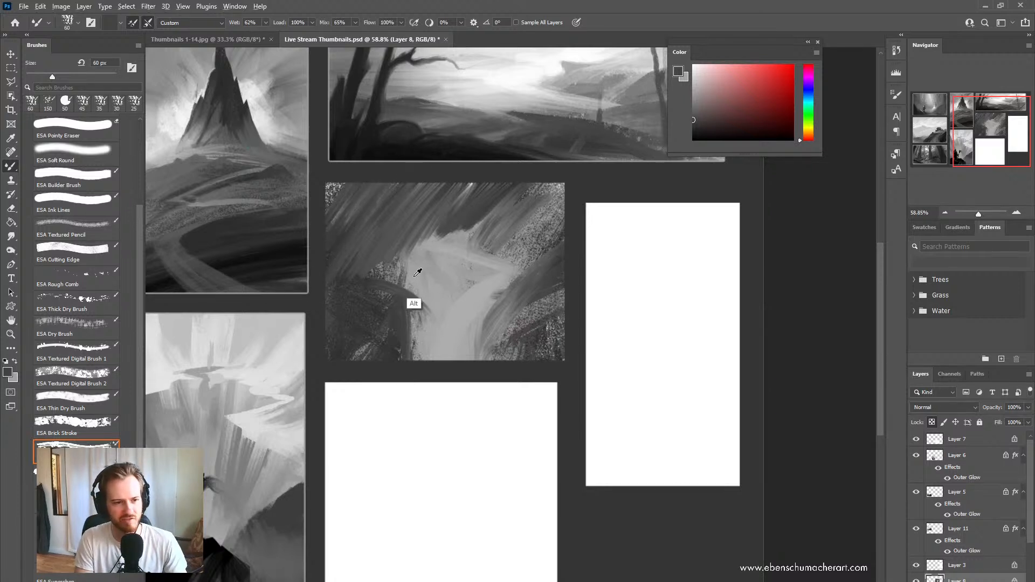
left_click_drag(405, 277, 475, 178)
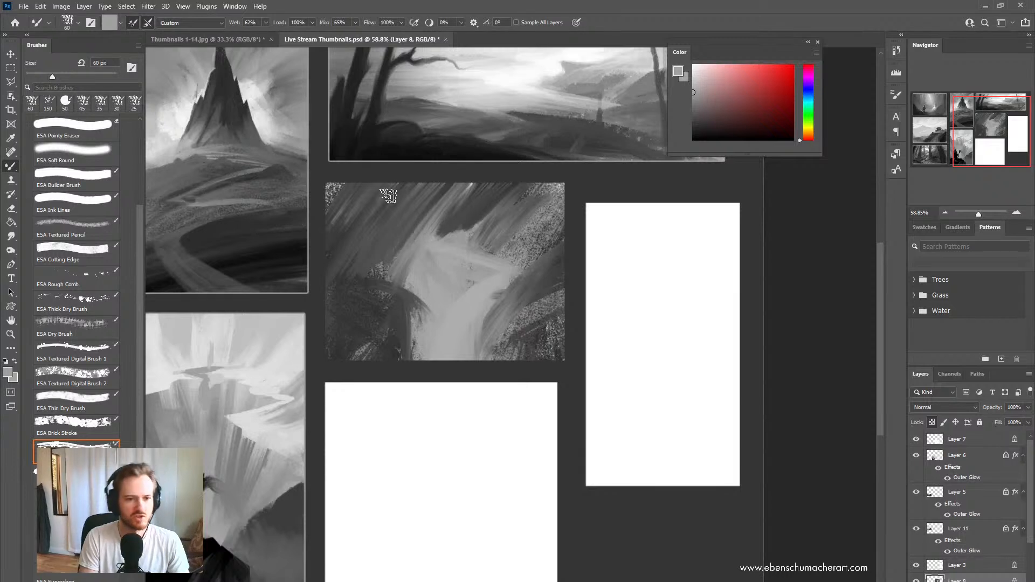
Step: Fill the thumbnail's lower left with a solid, curved dark mound and smooth the slope above it with sampled greys
left_click(360, 230, "alt")
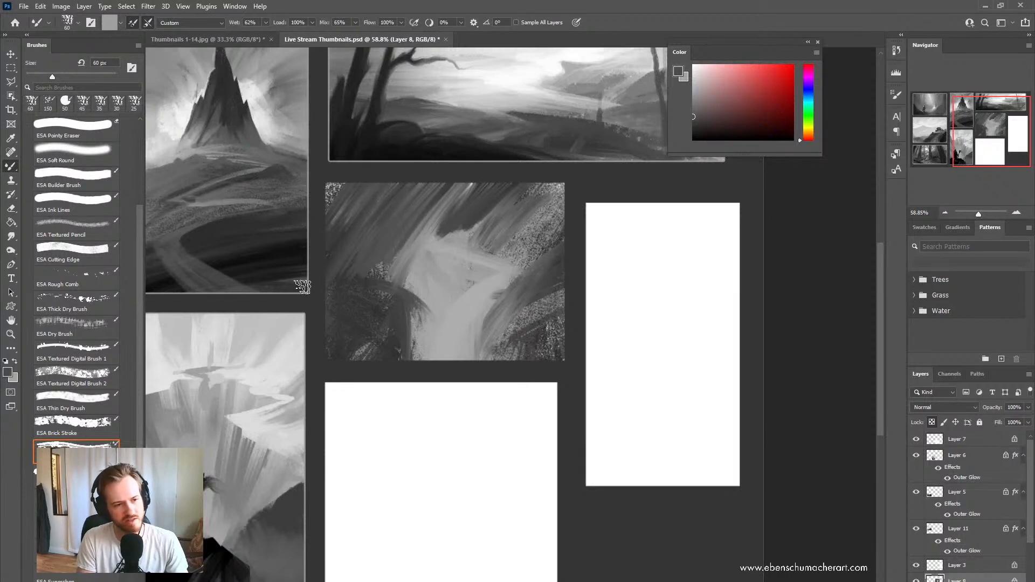
left_click(367, 321, "alt")
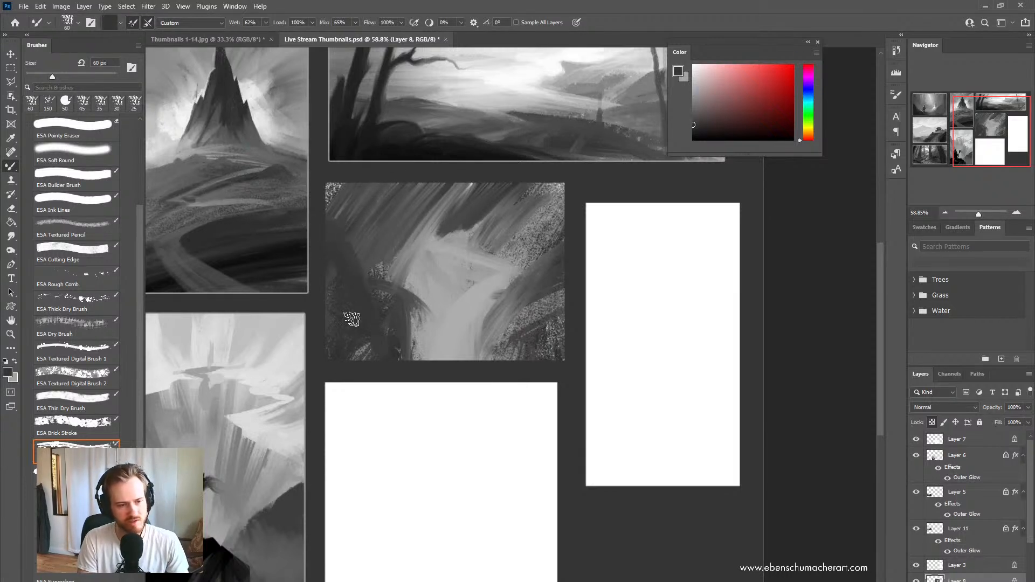
left_click_drag(386, 294, 404, 358)
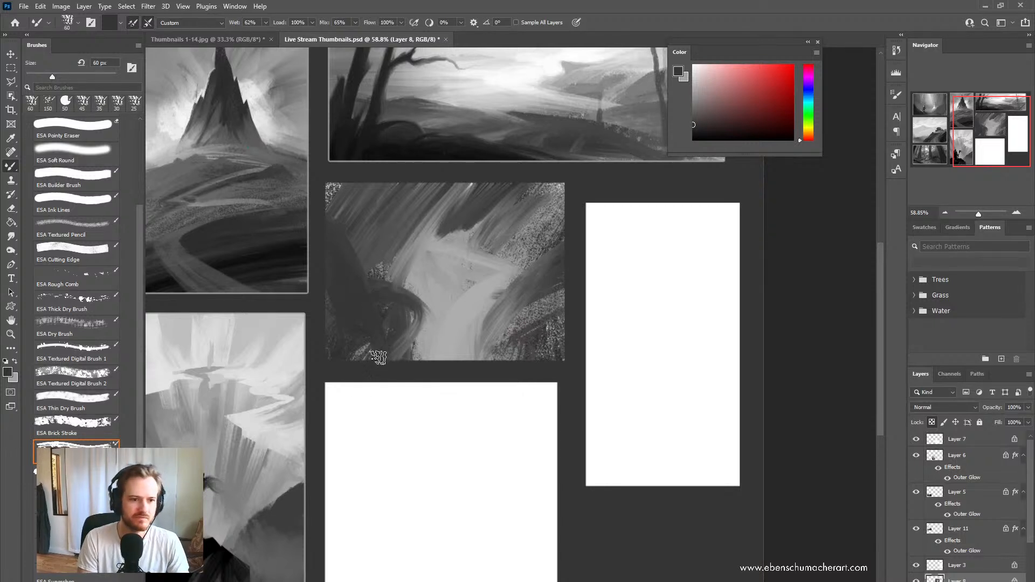
left_click(450, 136, "alt")
left_click(397, 248, "alt")
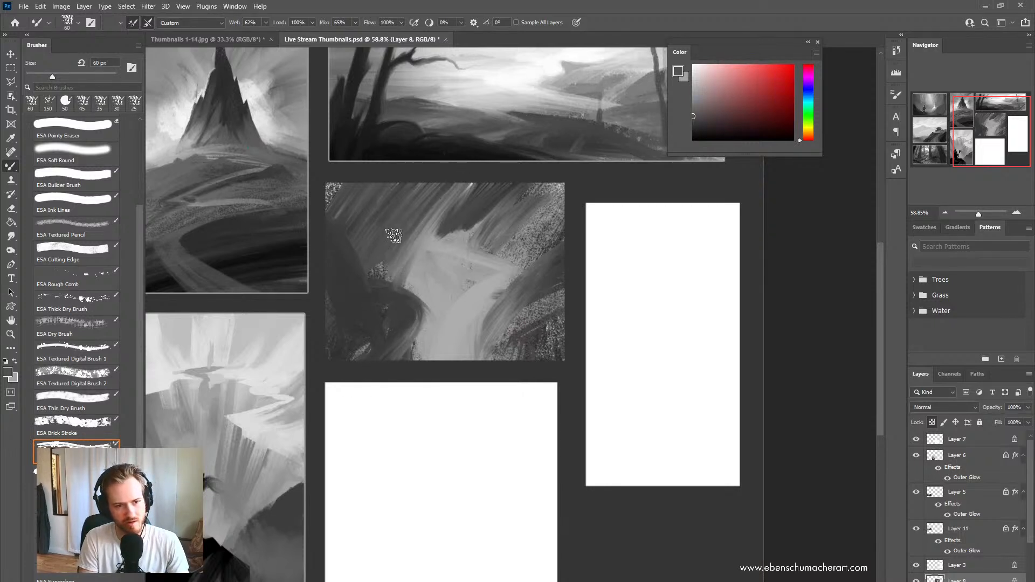
left_click(478, 191, "alt")
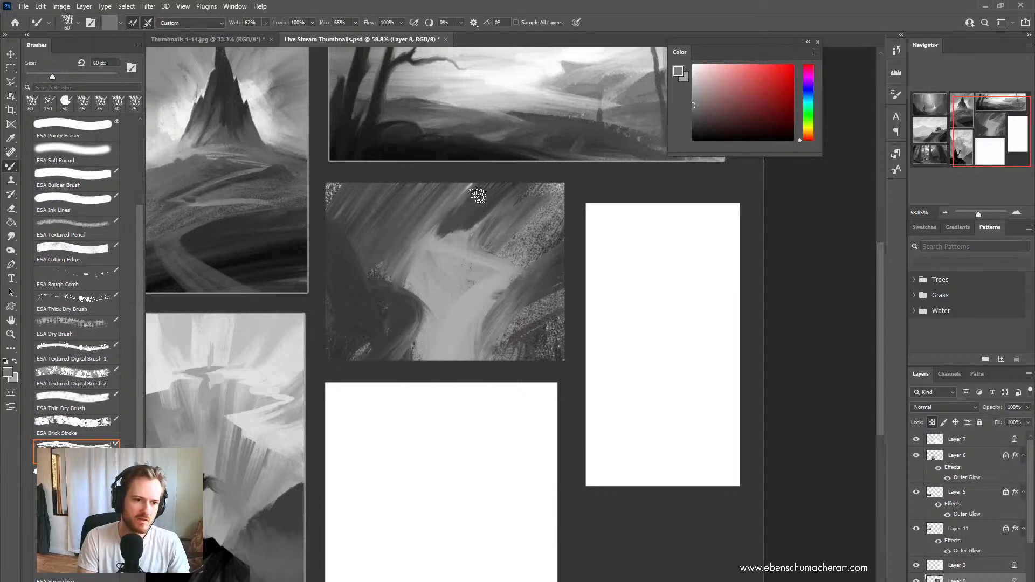
left_click_drag(699, 102, 675, 86)
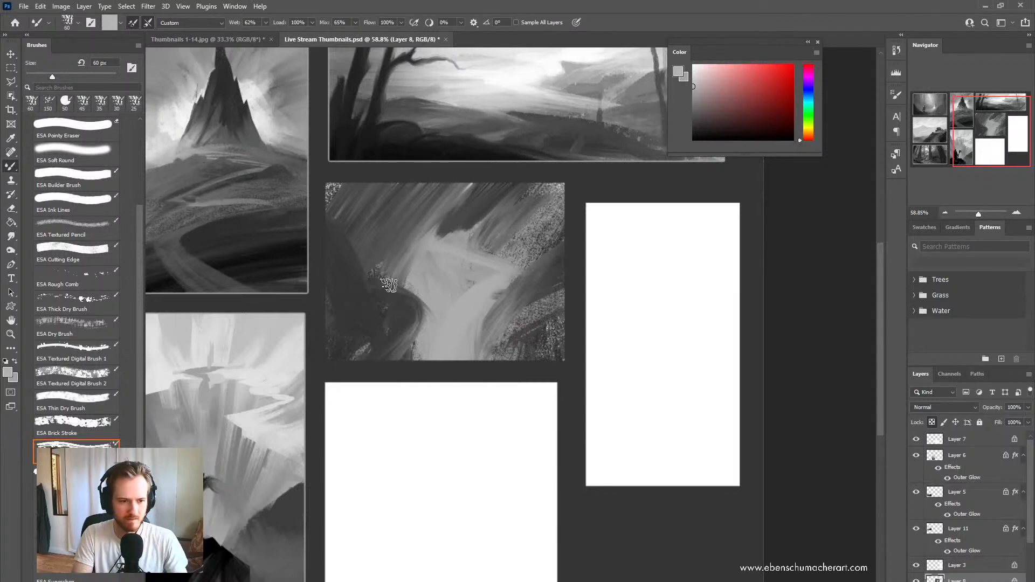
key("]")
key("]")
left_click_drag(454, 219, 500, 260)
left_click_drag(465, 202, 504, 236)
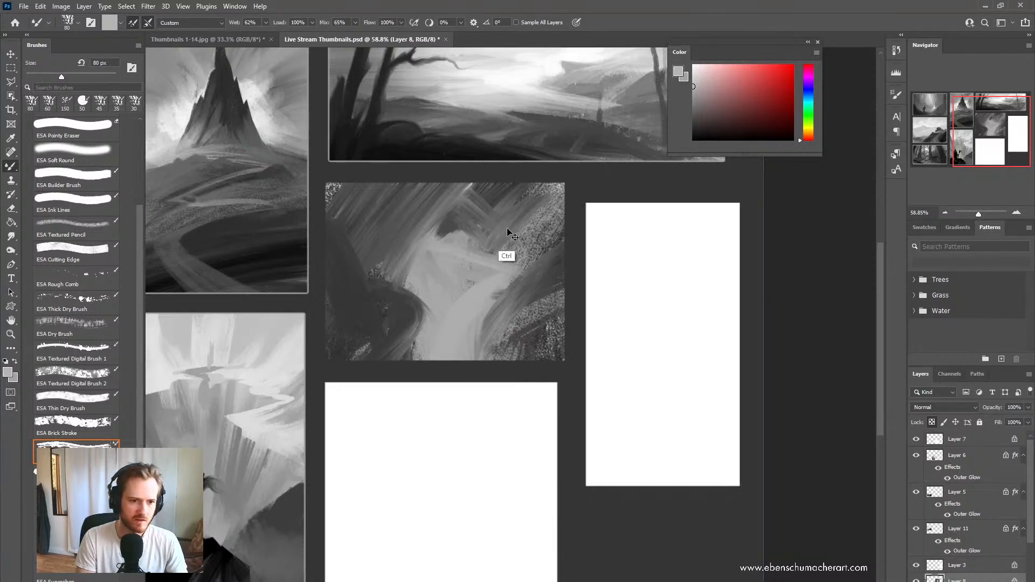
key("ctrl+z")
key("ctrl+z")
Step: Switch to the regular Brush tool with the ESA Textured Digital Brush 2 preset
key("b")
key("ctrl+z")
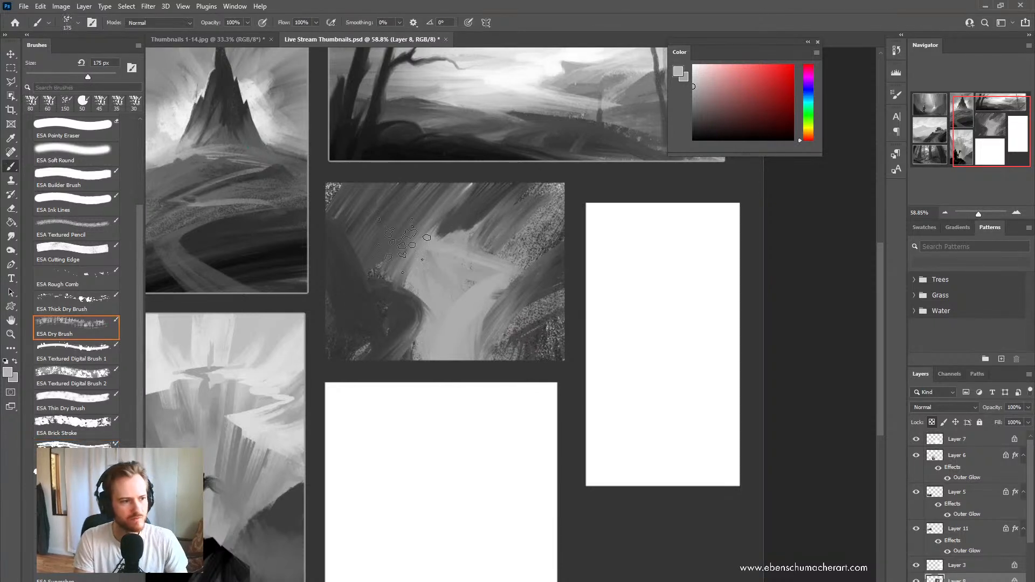
left_click(67, 319)
left_click(76, 351)
left_click(76, 376)
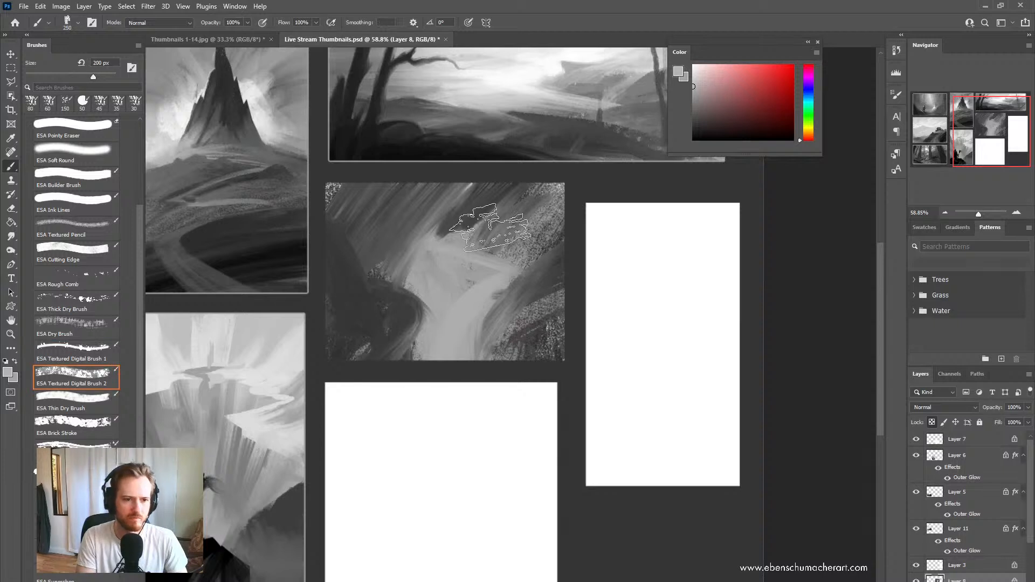
key("]")
left_click_drag(450, 246, 561, 123)
key("[")
mouse_move(455, 226)
left_mouse_down()
mouse_move(493, 240)
mouse_move(481, 180)
left_mouse_up()
key("ctrl+z")
key("ctrl+z")
Step: Paint light grey patches from the head of the path toward the upper right, shrinking the brush to 60 px after an undone stroke
left_click(696, 80)
key("[")
key("[")
key("[")
key("[")
key("[")
key("[")
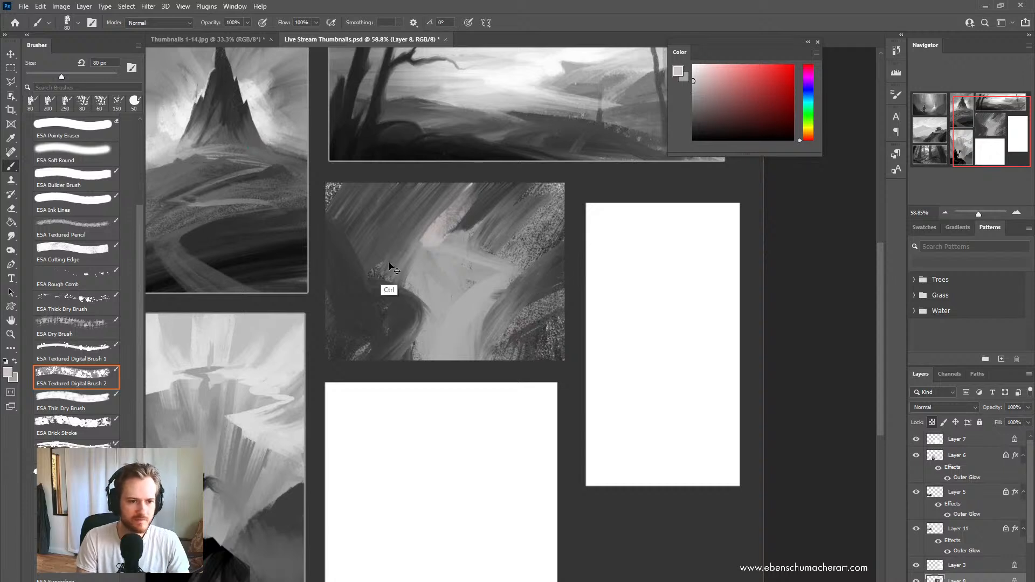
key("ctrl+z")
key("[")
key("[")
left_click_drag(429, 241, 470, 198)
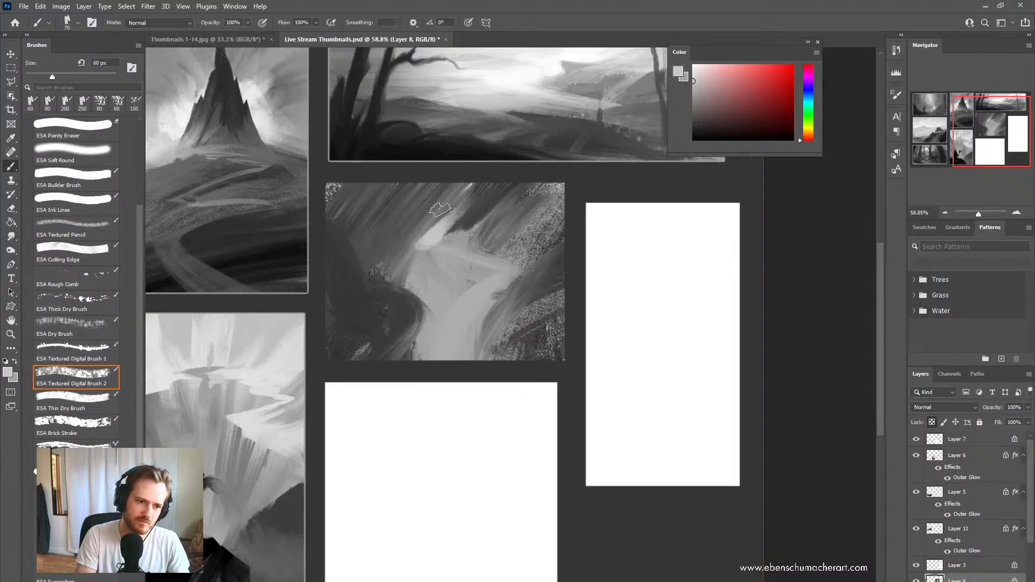
left_click_drag(457, 210, 489, 216)
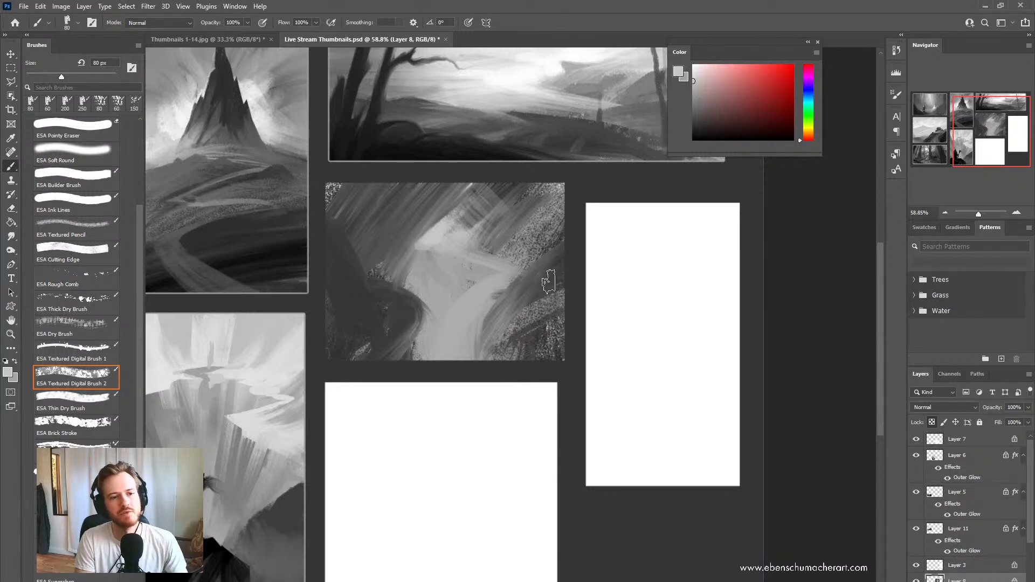
Step: Block in a rounded dark cliff at the thumbnail's upper left with sampled dark grey, undoing the lighter strokes beneath it
left_click(386, 222, "alt")
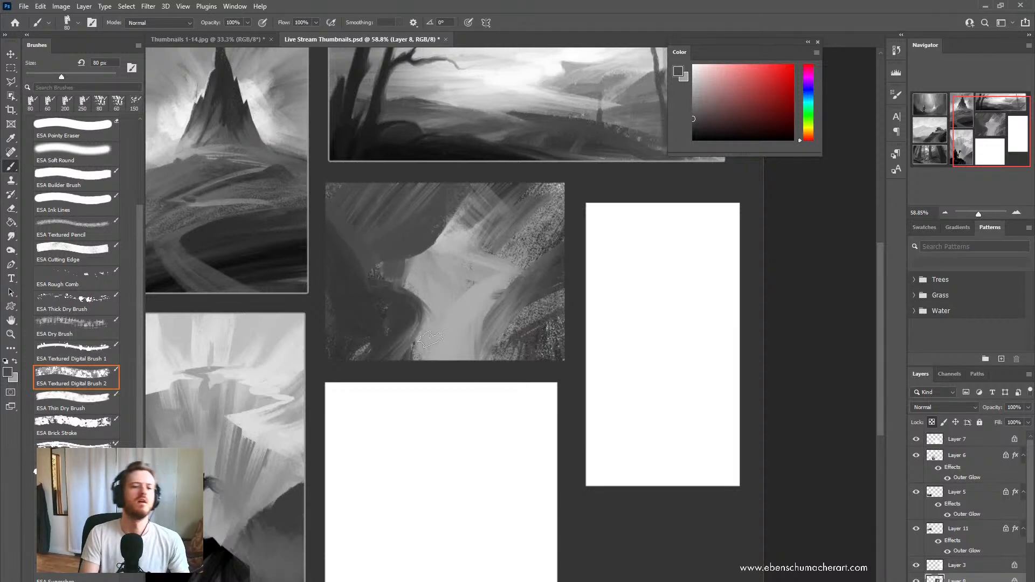
left_click(424, 279, "alt")
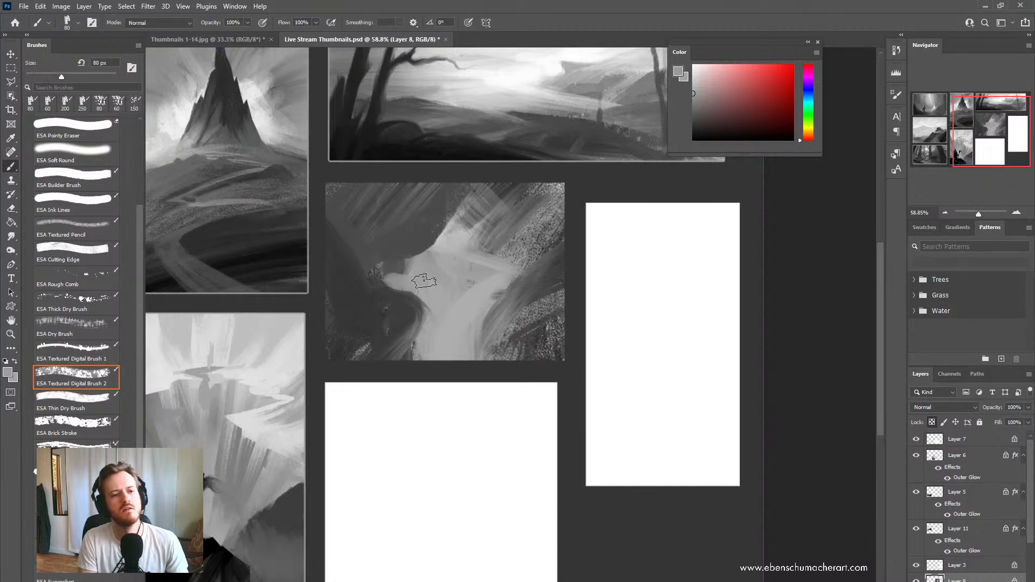
key("ctrl+z")
left_click_drag(372, 261, 415, 283)
key("ctrl+z")
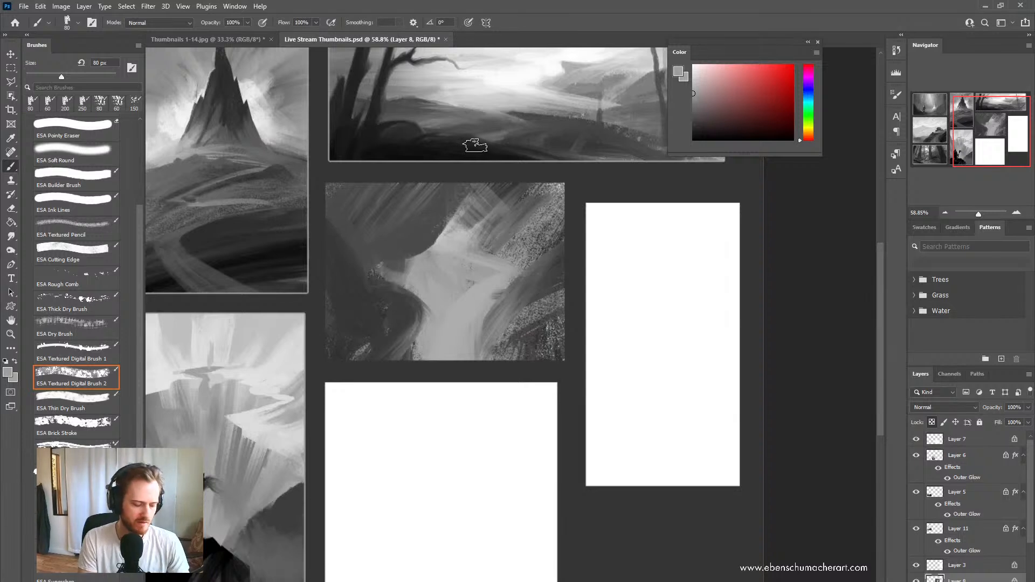
Step: Paint a small white highlight at the head of the path with the brush reduced to 45 px
left_click(456, 221, "alt")
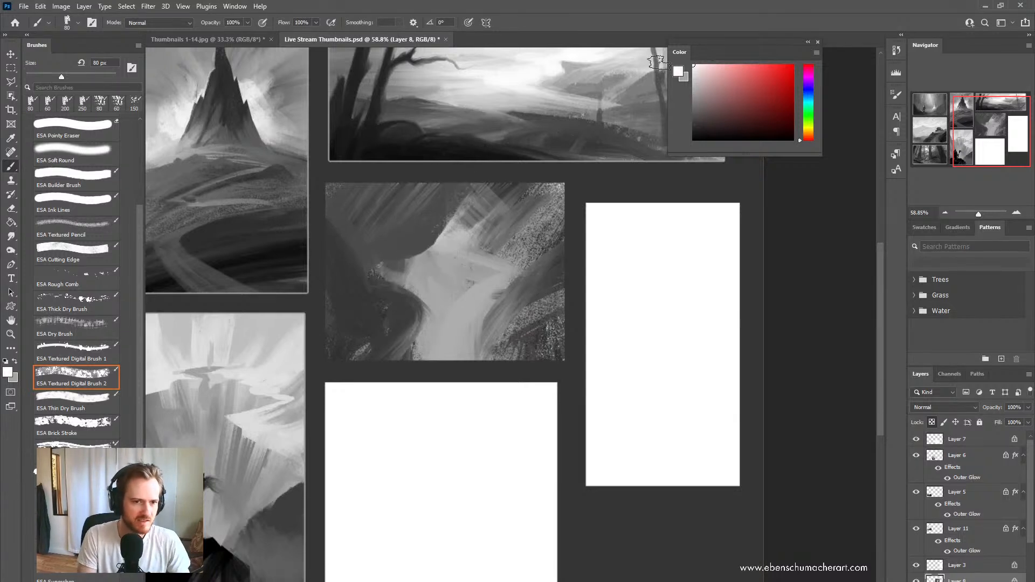
key("bracketleft")
key("bracketleft")
key("bracketleft")
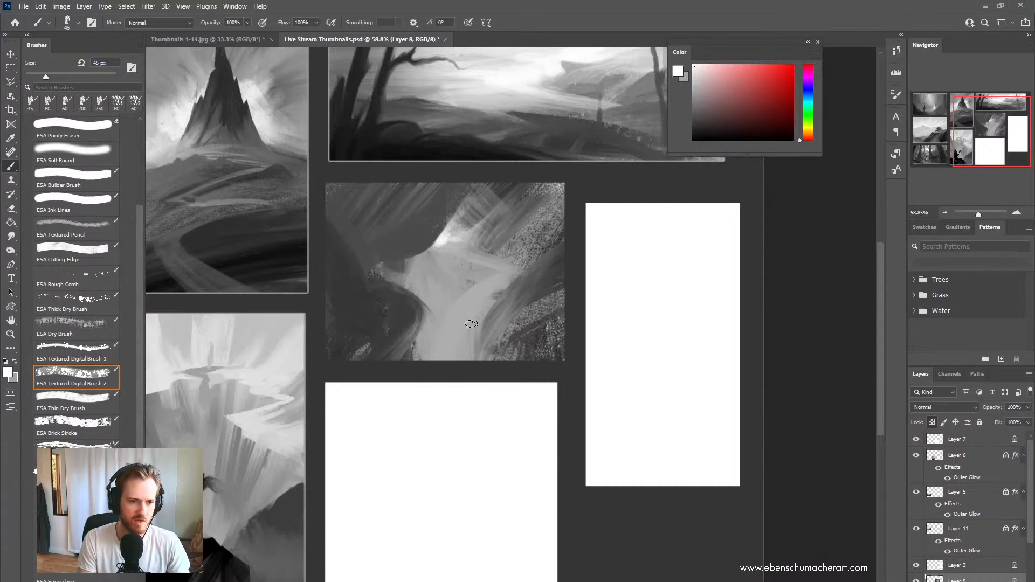
Step: Add vertical grey streaks down the light central area below the highlight with a sampled dark grey
left_click(418, 234, "alt")
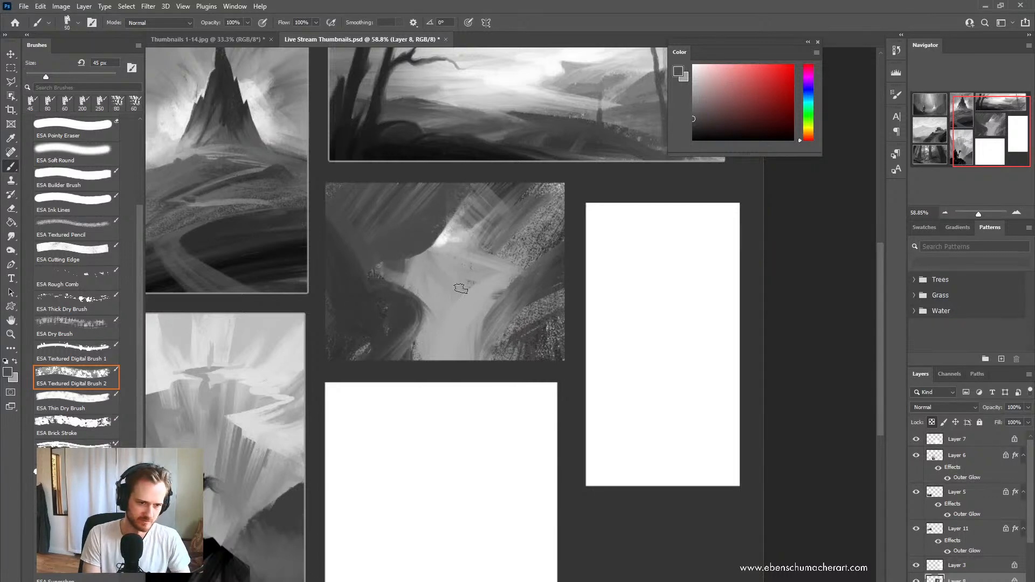
mouse_move(430, 255)
left_mouse_down()
mouse_move(428, 291)
mouse_move(423, 278)
mouse_move(439, 312)
mouse_move(442, 283)
left_mouse_up()
key("[")
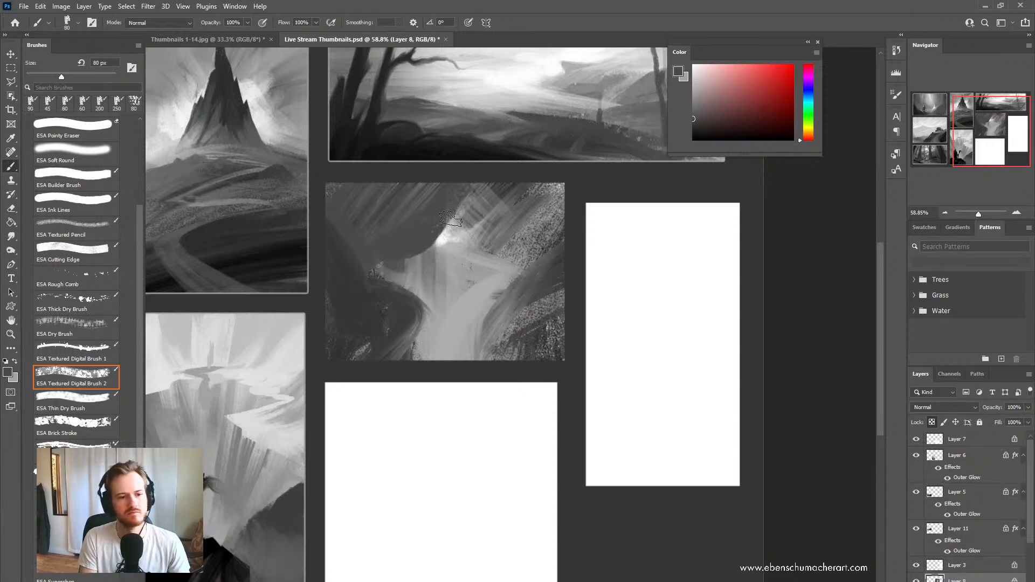
Step: Paint a curved grey slope on the thumbnail's lower right with the 80 px brush and sampled grey, undoing the last stroke
left_click(515, 290, "alt")
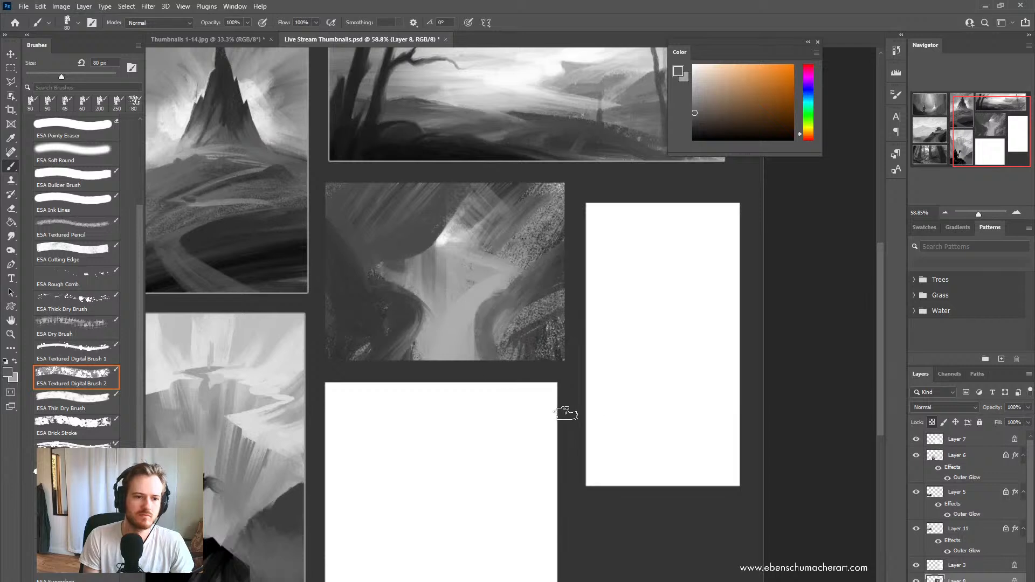
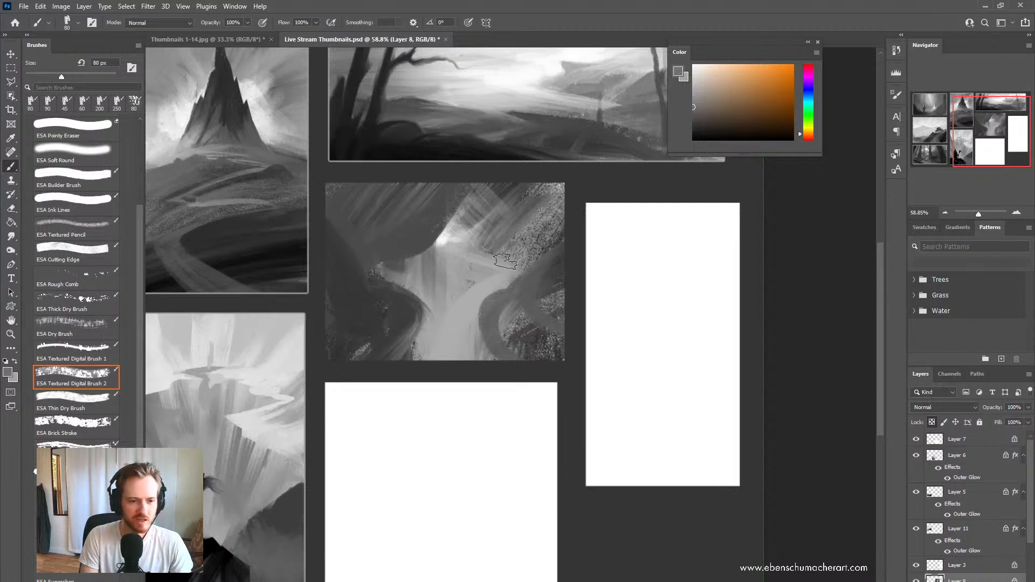
mouse_move(507, 352)
left_mouse_down()
mouse_move(534, 314)
mouse_move(561, 303)
left_mouse_up()
key("ctrl+z")
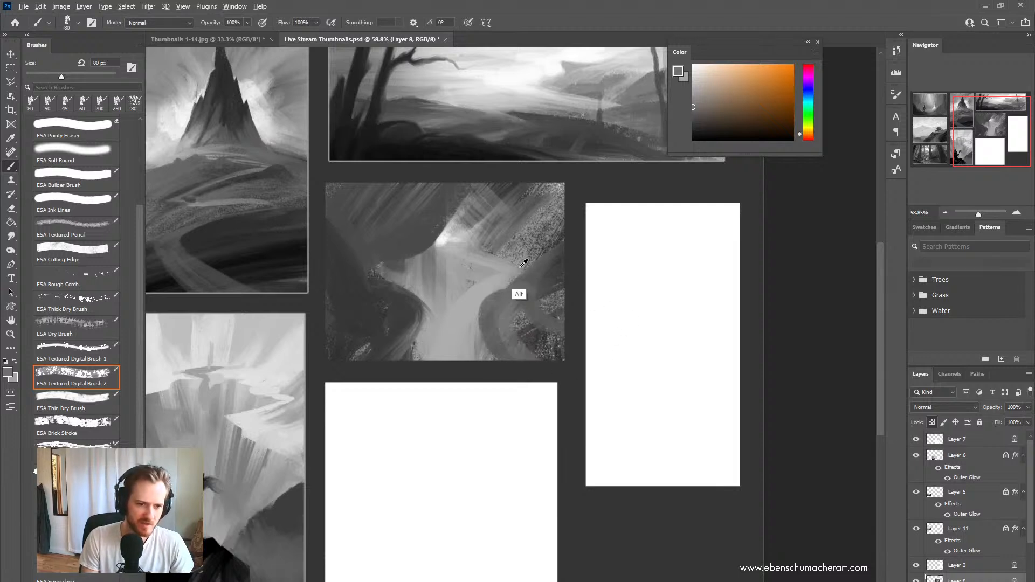
Step: Curve a light grey side path from the centre out to the thumbnail's lower right with sampled light grey
left_click(520, 266, "alt")
left_click_drag(503, 287, 543, 351)
key("ctrl+z")
left_click_drag(488, 304, 534, 343)
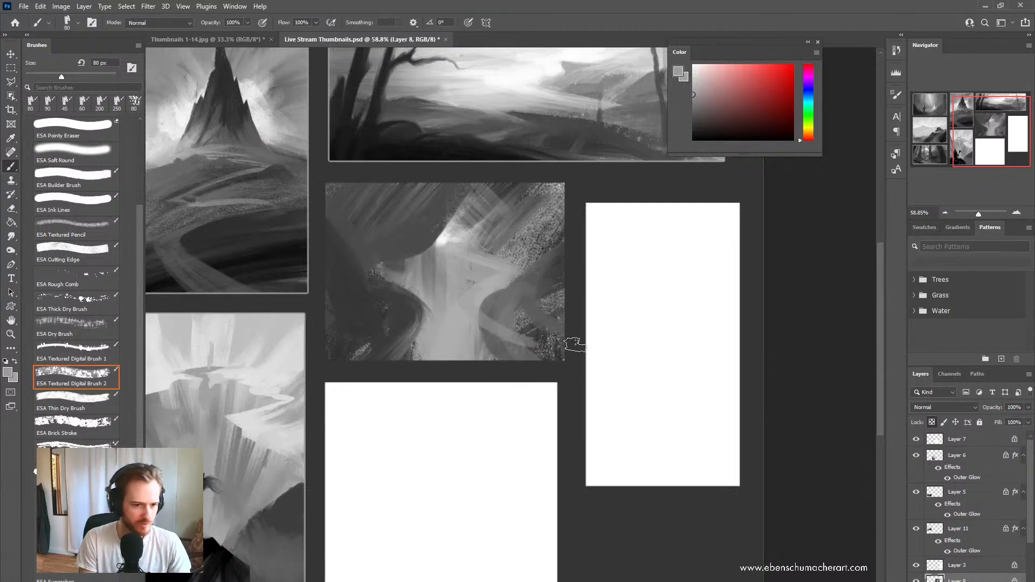
left_click_drag(493, 297, 571, 338)
left_click_drag(499, 301, 573, 349)
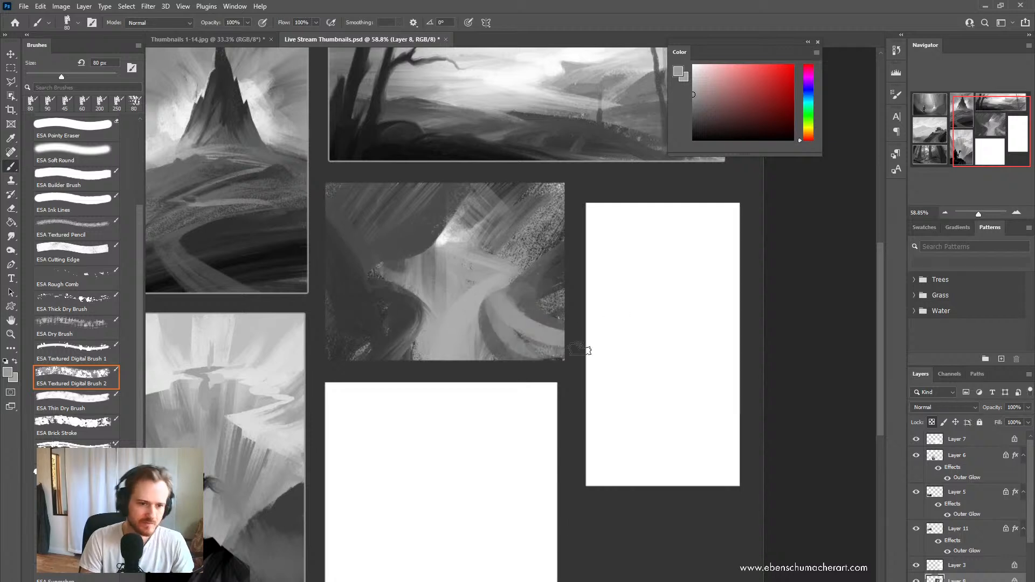
left_click_drag(496, 305, 536, 351)
left_click(537, 310, "alt")
left_click_drag(515, 288, 556, 326)
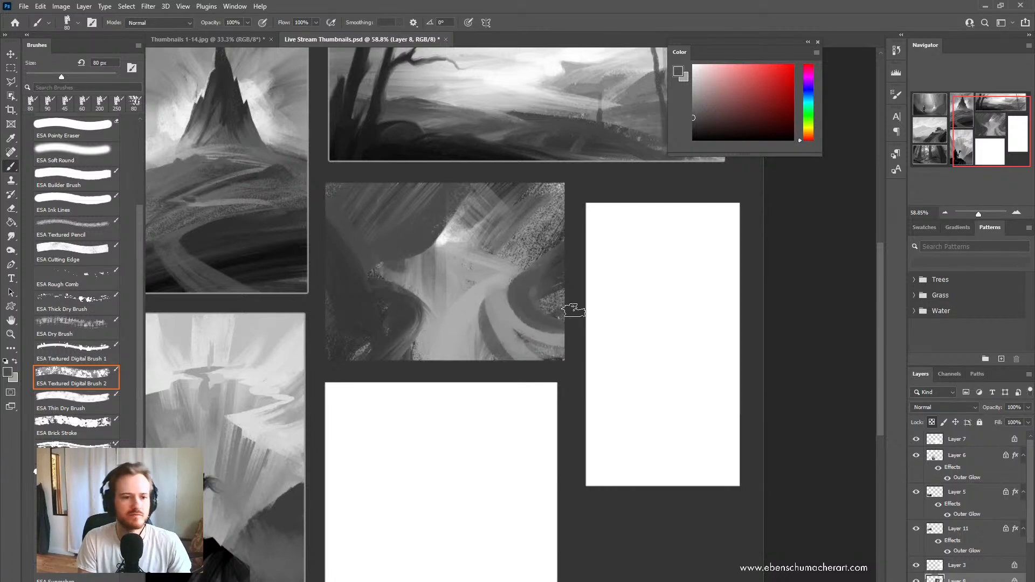
key("ctrl+z")
Step: Curve a grey path across the lower left mound and blend light grey strokes between the central path and right side path
mouse_move(350, 362)
left_mouse_down()
mouse_move(423, 322)
mouse_move(374, 361)
mouse_move(415, 313)
left_mouse_up()
left_click(521, 316, "alt")
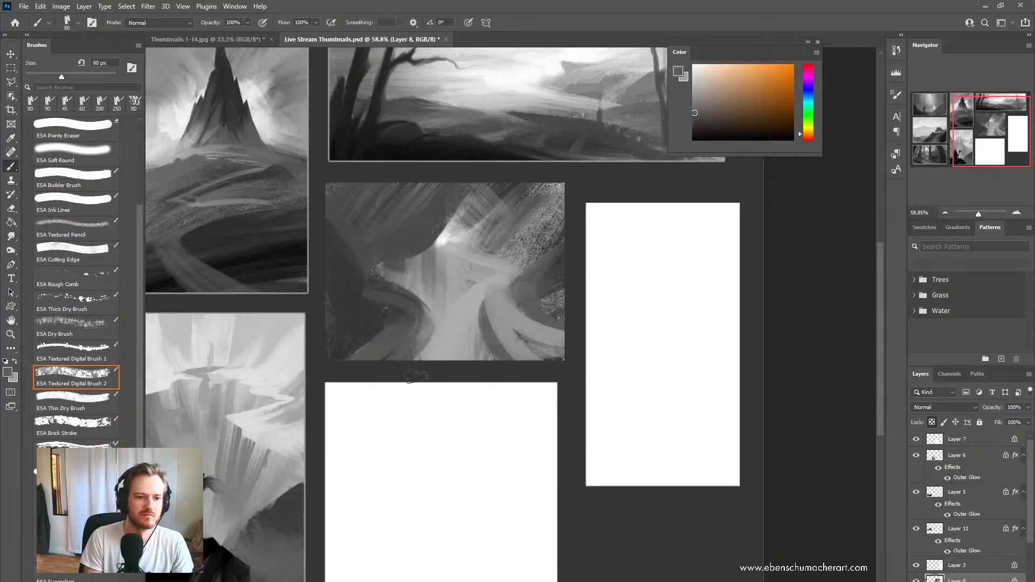
left_click(480, 298, "alt")
left_click_drag(485, 285, 499, 353)
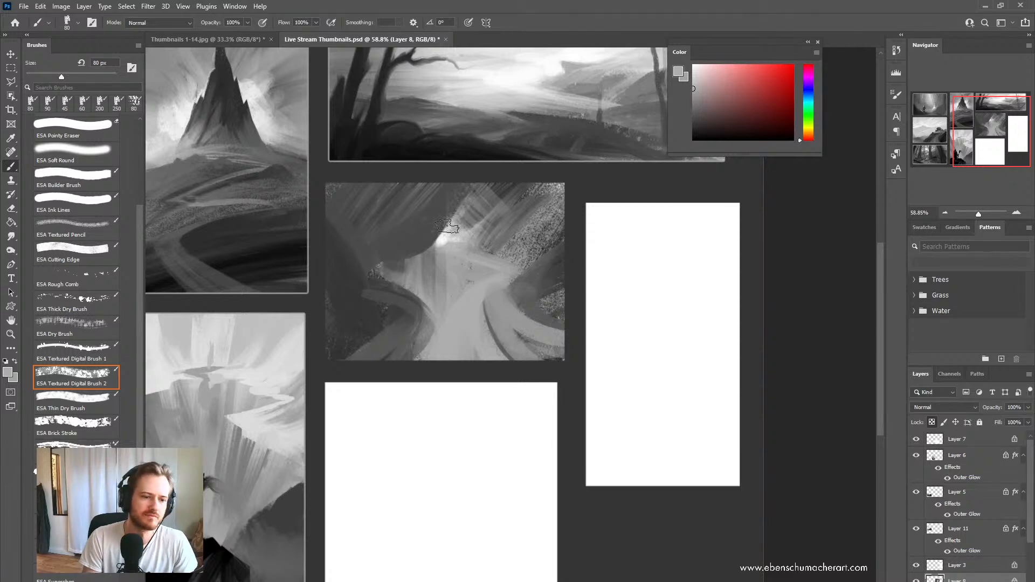
Step: Add small grey shadows to the central cliff face and a thin dark edge along the lower right side path with sampled greys
left_click(440, 293, "alt")
left_click(426, 268, "alt")
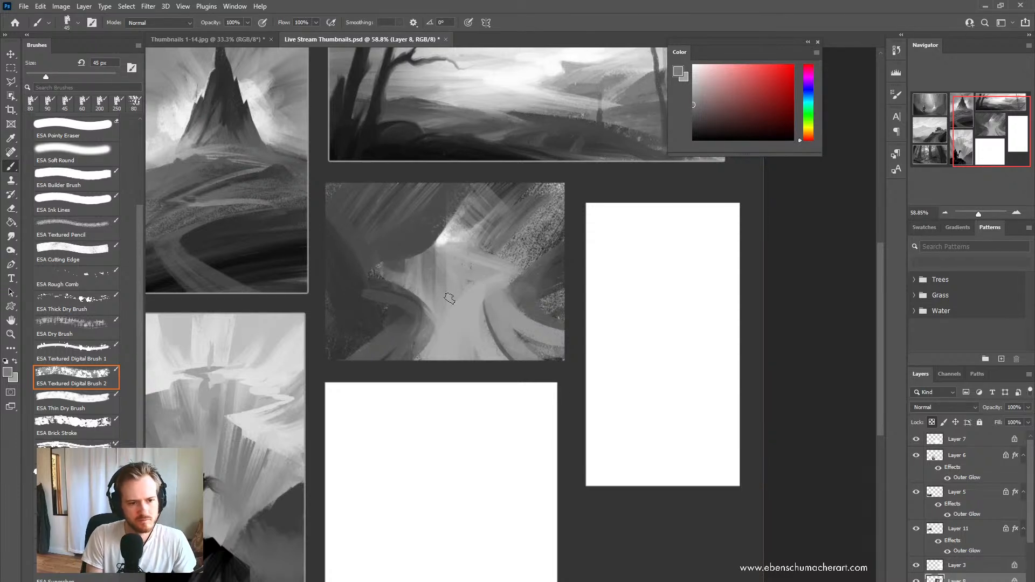
left_click_drag(453, 289, 501, 276)
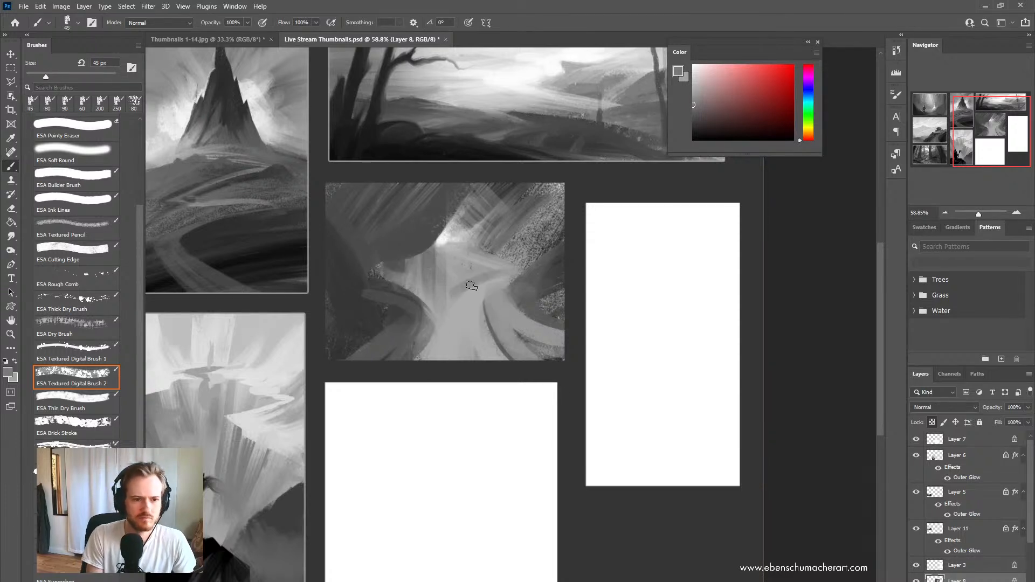
left_click(547, 270, "alt")
mouse_move(550, 253)
left_mouse_down()
mouse_move(527, 288)
mouse_move(560, 323)
mouse_move(560, 345)
left_mouse_up()
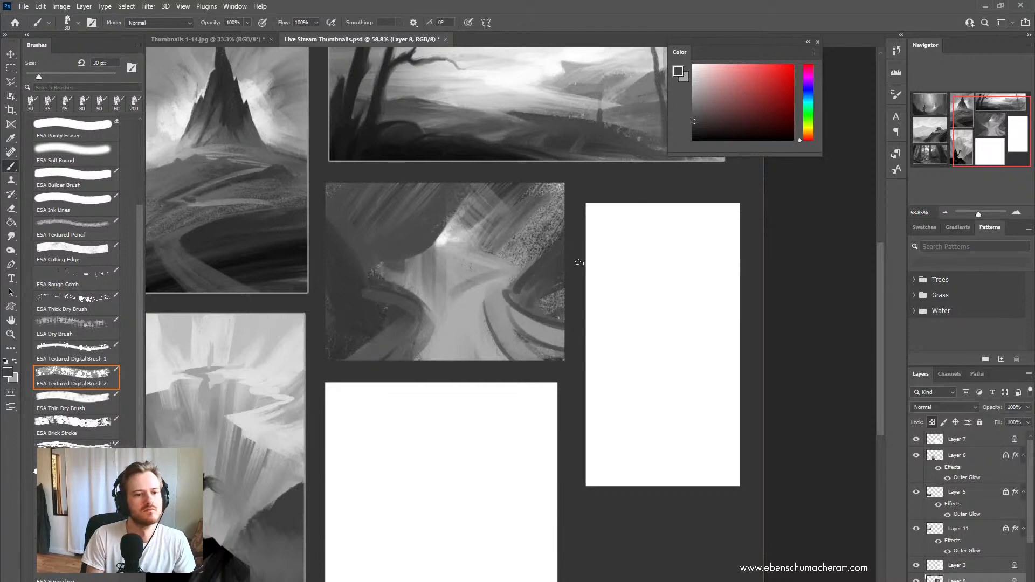
Step: Add a dark grey stroke on the right slope and lasso the central cliff face below the bright peak
left_click_drag(520, 264, 539, 218)
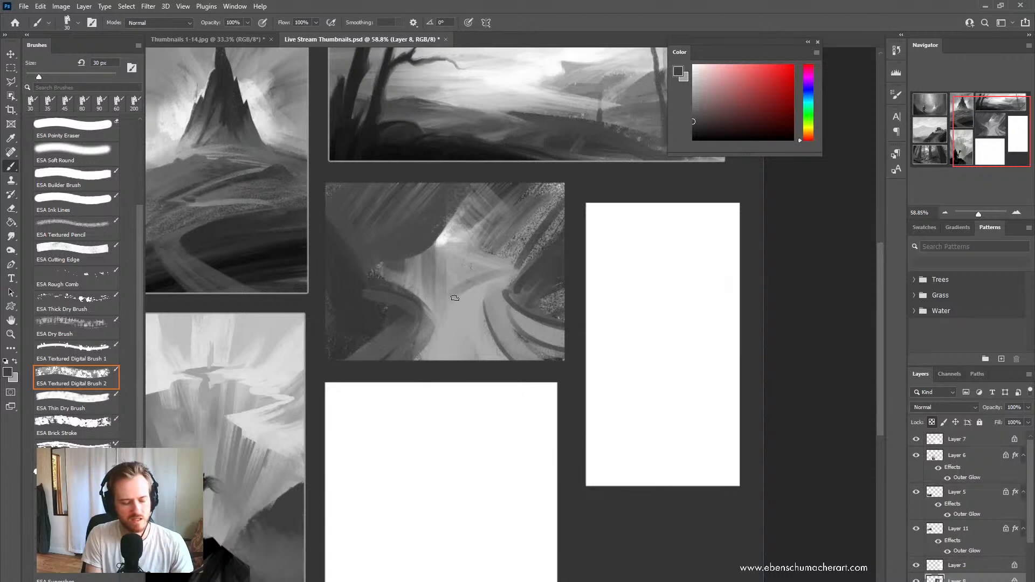
key("l")
left_click_drag(436, 332, 458, 292)
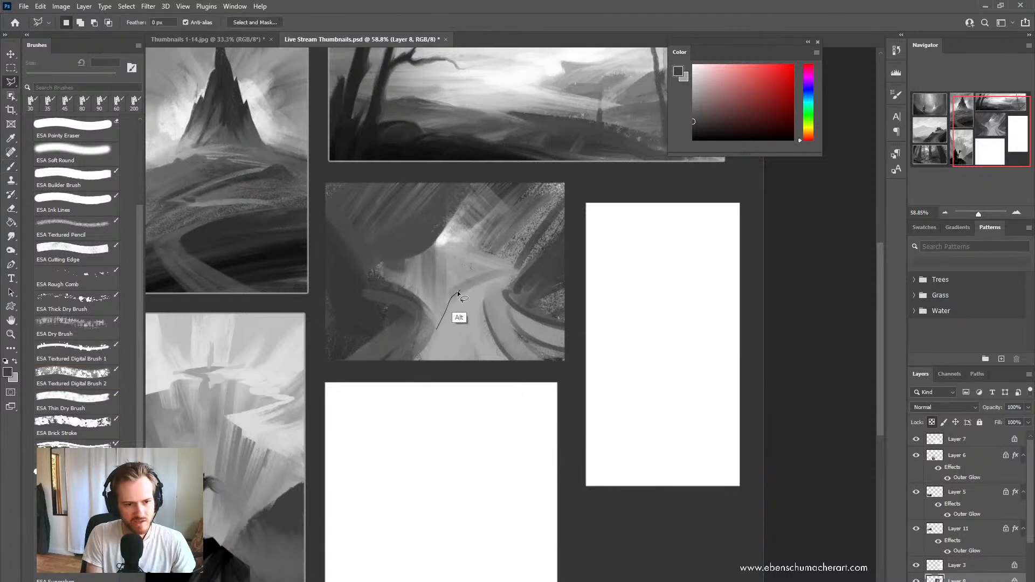
mouse_move(437, 331)
left_mouse_down()
mouse_move(462, 295)
mouse_move(509, 276)
left_mouse_up()
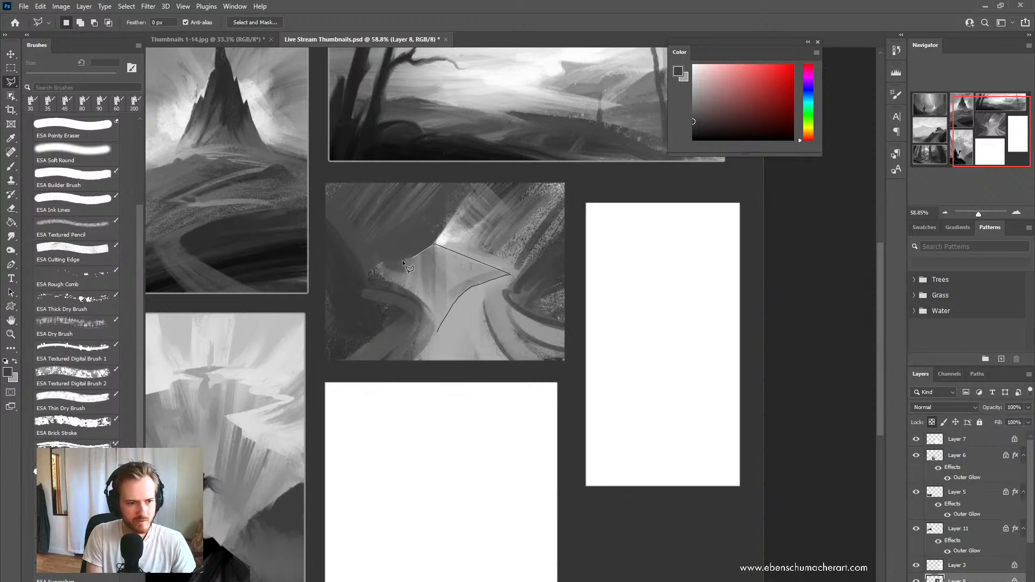
left_click(434, 332)
Step: Cover the selected cliff face with sampled mid grey using ESA Textured Digital Brush 2 at 175 px
key("b")
left_click(431, 249, "alt")
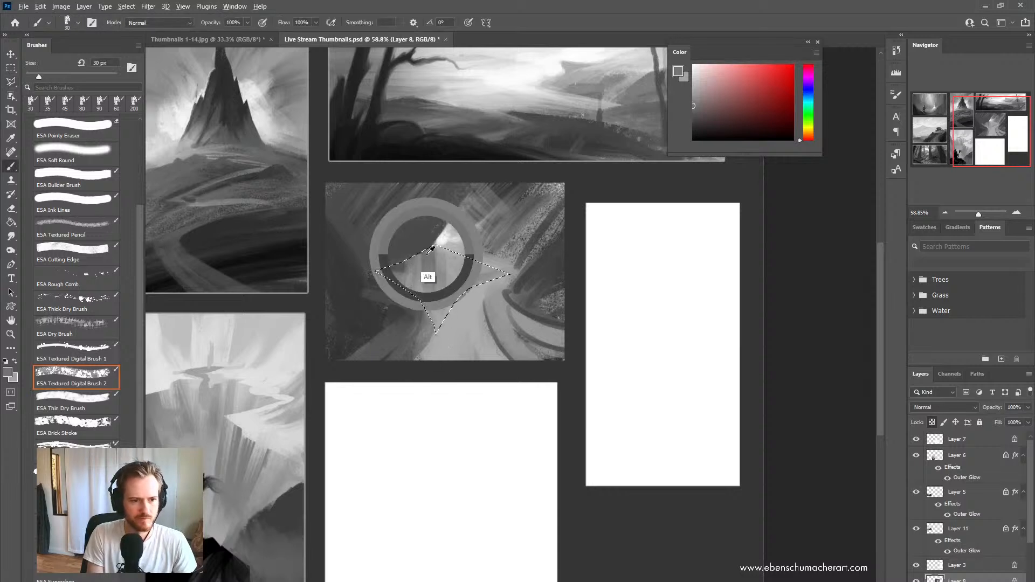
key("bracketright")
key("bracketright")
key("bracketright")
key("bracketright")
key("bracketright")
key("bracketright")
key("bracketright")
key("bracketright")
key("bracketright")
key("bracketright")
key("bracketright")
key("bracketright")
mouse_move(447, 350)
left_mouse_down()
mouse_move(473, 337)
mouse_move(496, 251)
mouse_move(472, 318)
mouse_move(455, 326)
mouse_move(460, 239)
mouse_move(424, 329)
mouse_move(419, 303)
mouse_move(393, 334)
mouse_move(423, 221)
left_mouse_up()
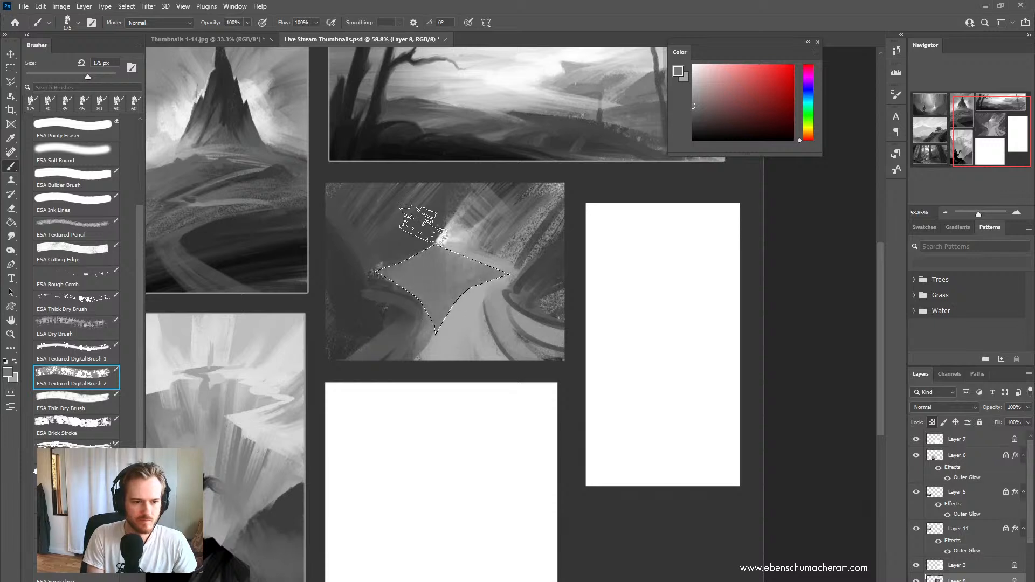
Step: Paint vertical darker grey strokes down the selected cliff face with the brush at 150 px
key("bracketleft")
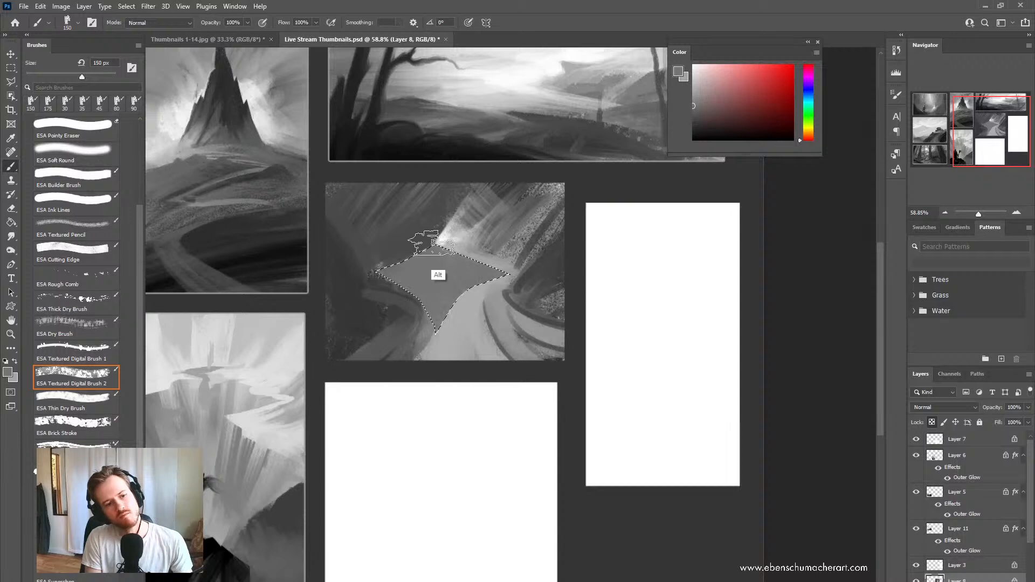
left_click(426, 249, "alt")
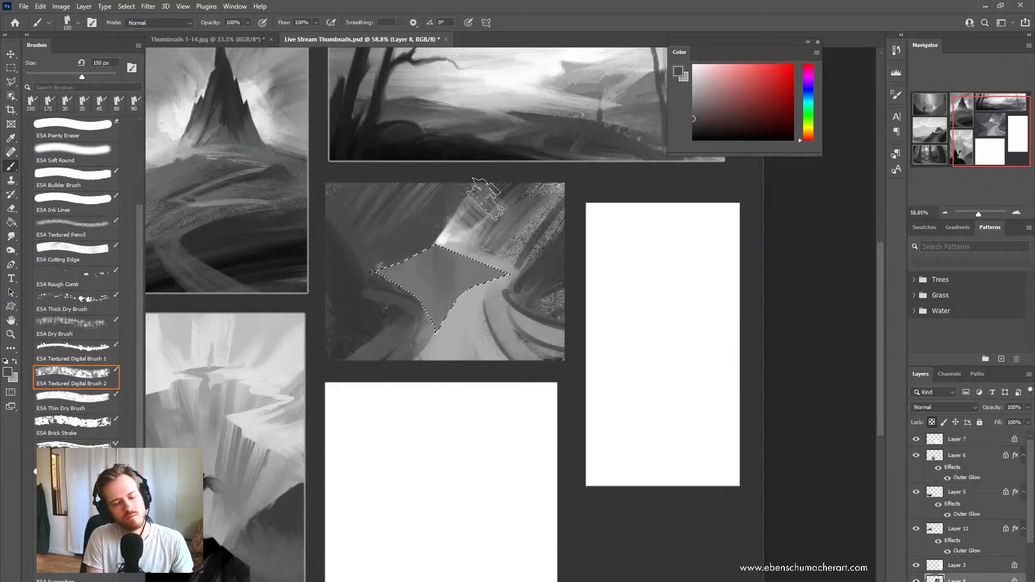
left_click_drag(485, 198, 479, 384)
left_click_drag(473, 232, 450, 359)
left_click_drag(423, 193, 409, 451)
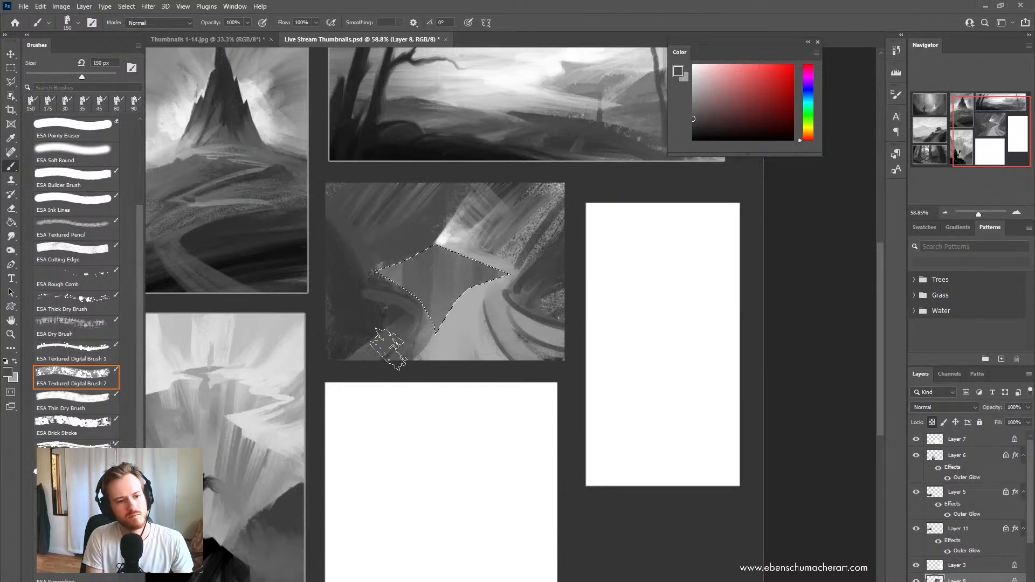
Step: Blend sampled light grey into the lower part of the selected cliff face with the 125 px Mixer Brush, and clear the selection
left_click(437, 224, "alt")
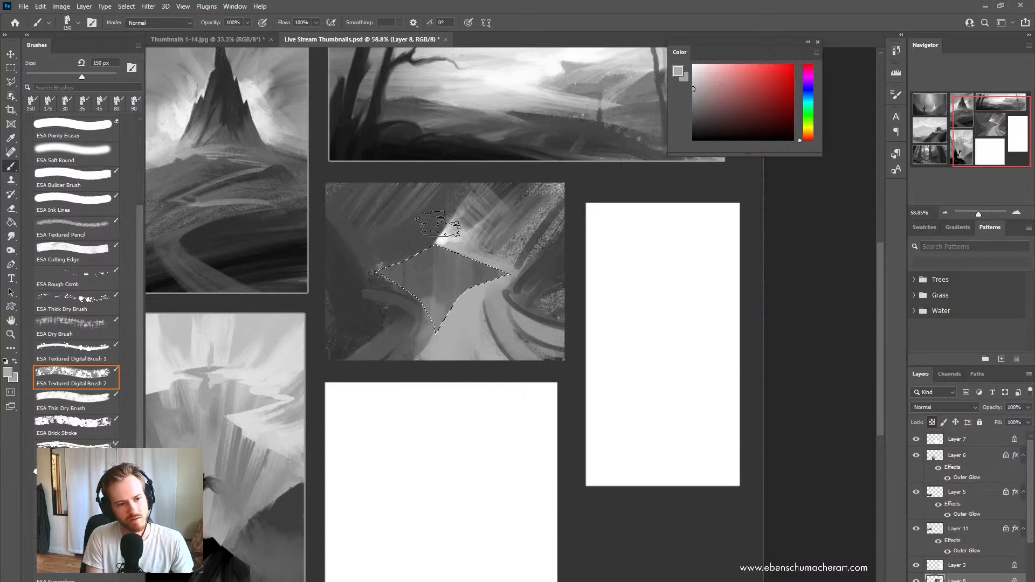
key("shift+b")
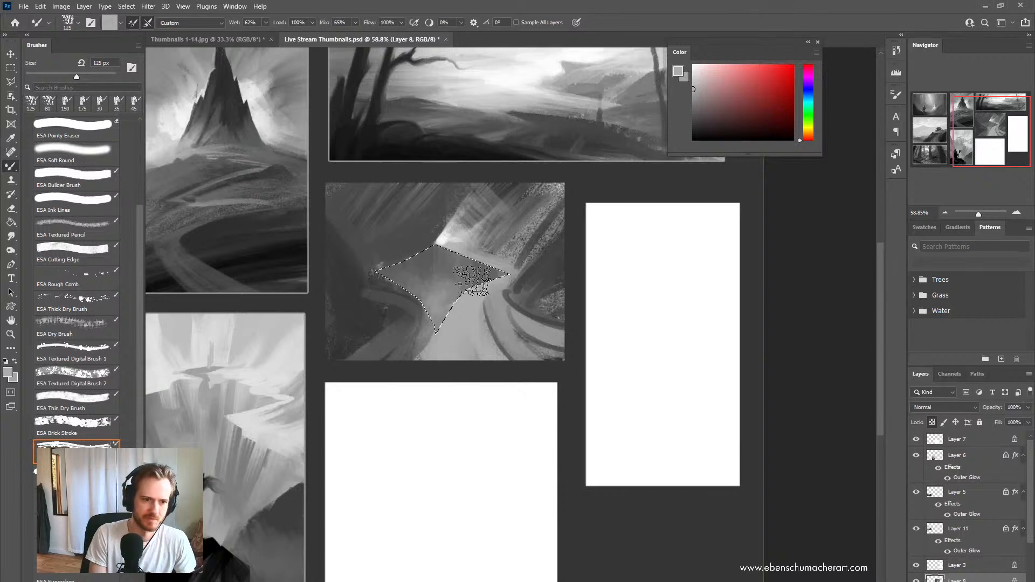
key("z")
mouse_move(499, 275)
left_mouse_down()
mouse_move(453, 275)
mouse_move(520, 272)
left_mouse_up()
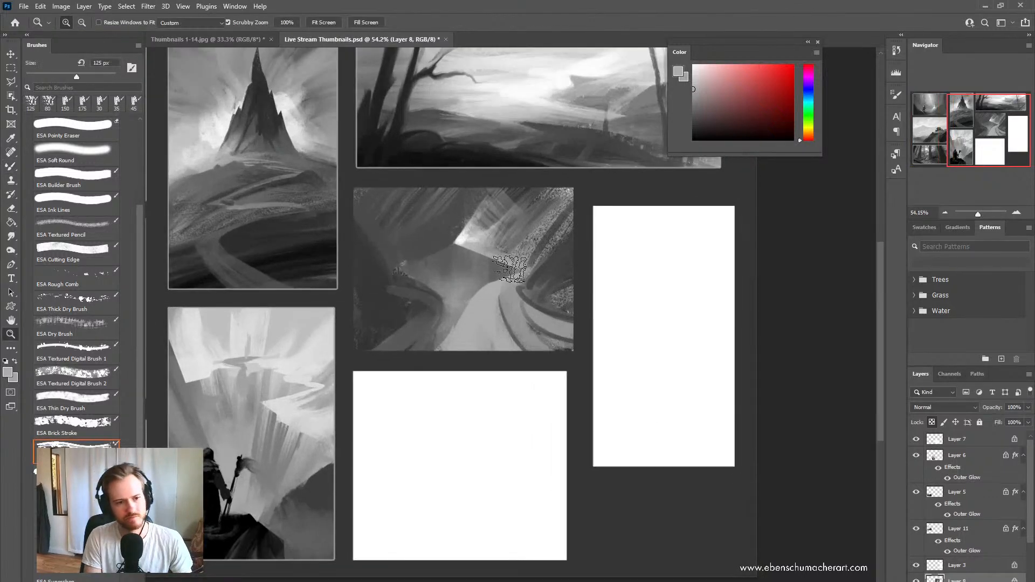
Step: Blend sampled mid grey from the cliff face down over the light central path to the thumbnail's lower edge
key("b")
key("shift+b")
left_click(479, 273, "alt")
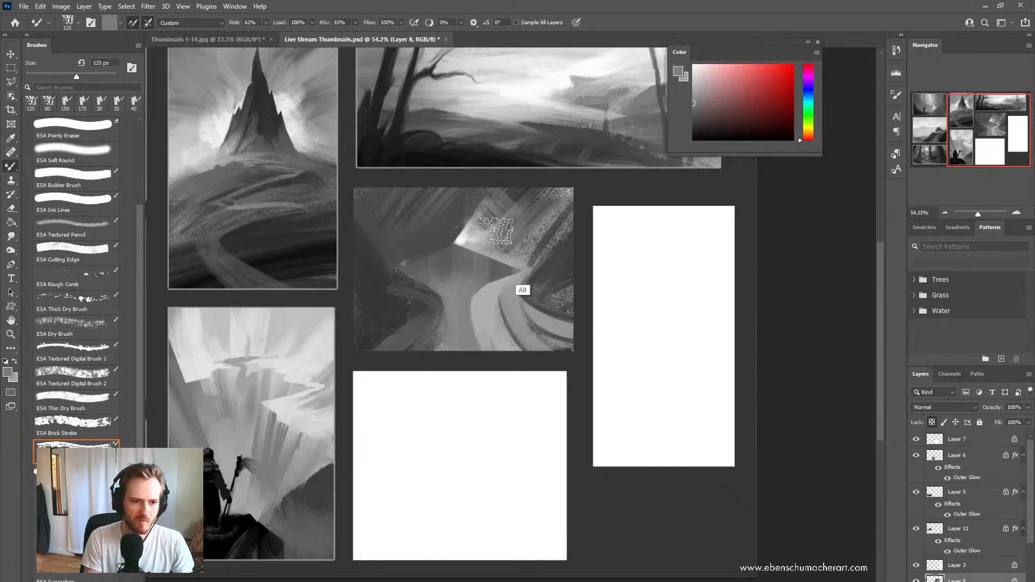
Step: Paint sampled grey along the lower edge of the upper right slope with the Mixer Brush at 50 px, undoing the last stroke
left_click(500, 242, "alt")
key("[")
key("[")
key("[")
key("[")
key("[")
key("[")
mouse_move(497, 246)
left_mouse_down()
mouse_move(558, 246)
mouse_move(534, 261)
left_mouse_up()
left_click(539, 259, "alt")
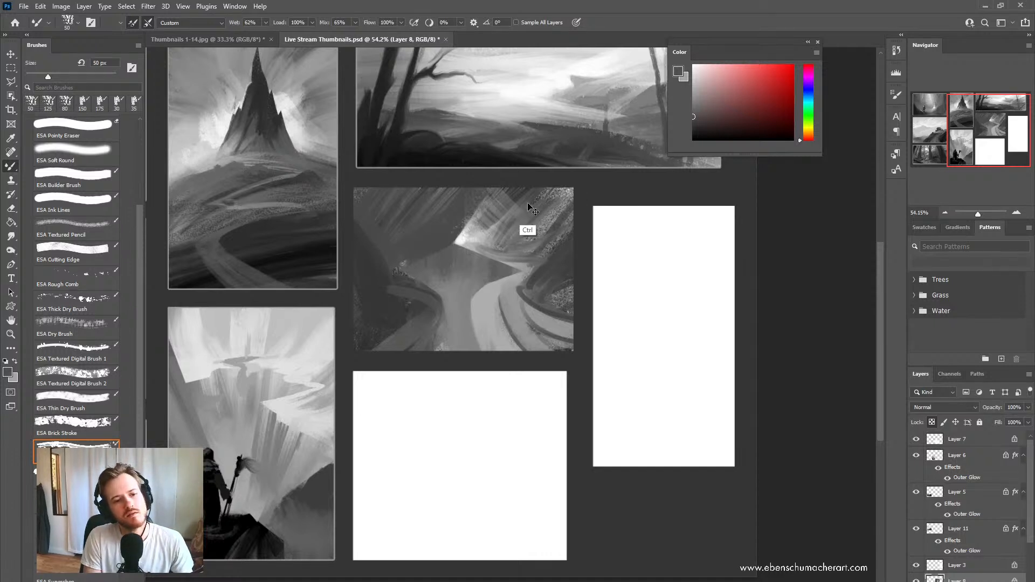
key("ctrl+z")
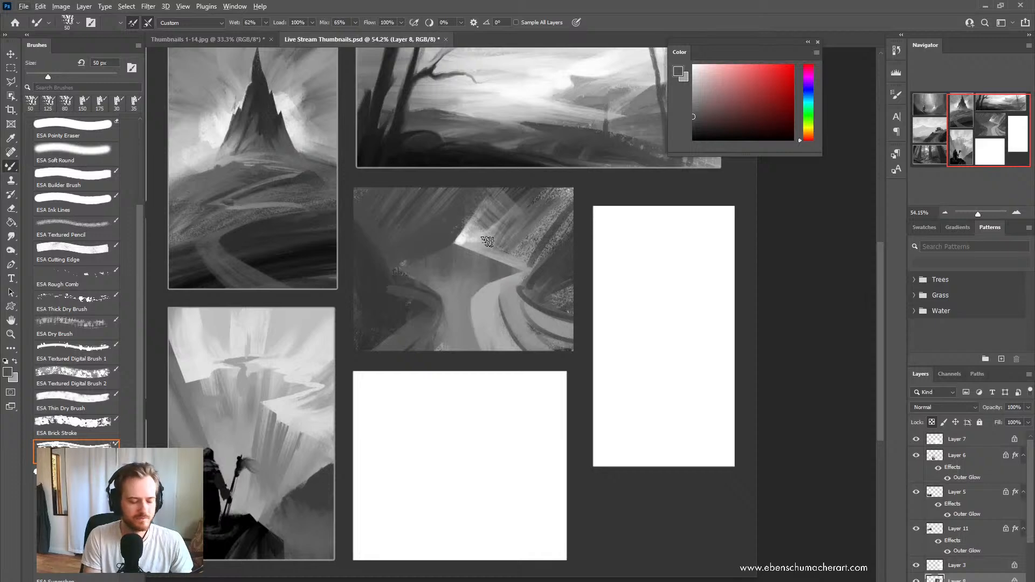
Step: Lasso the upper right slope and blend diagonal strokes of sampled grey inside the selection
key("l")
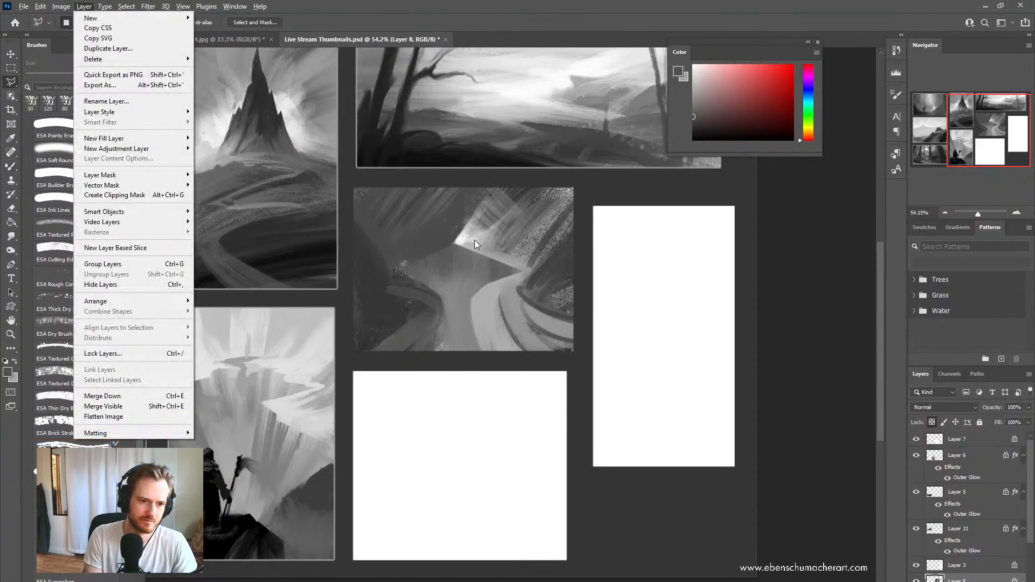
left_click(474, 241)
left_click(542, 260)
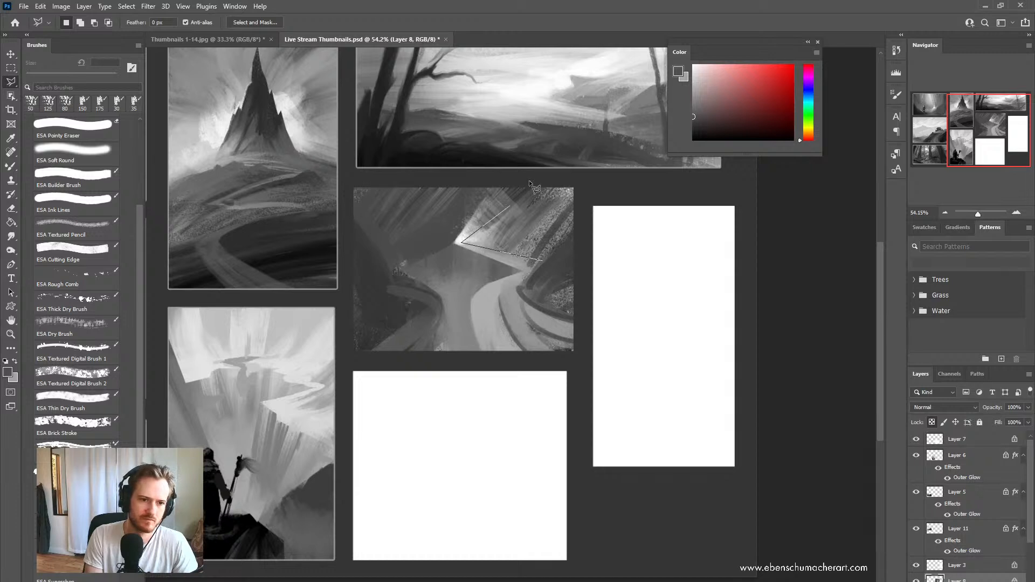
left_click(573, 243, "ctrl")
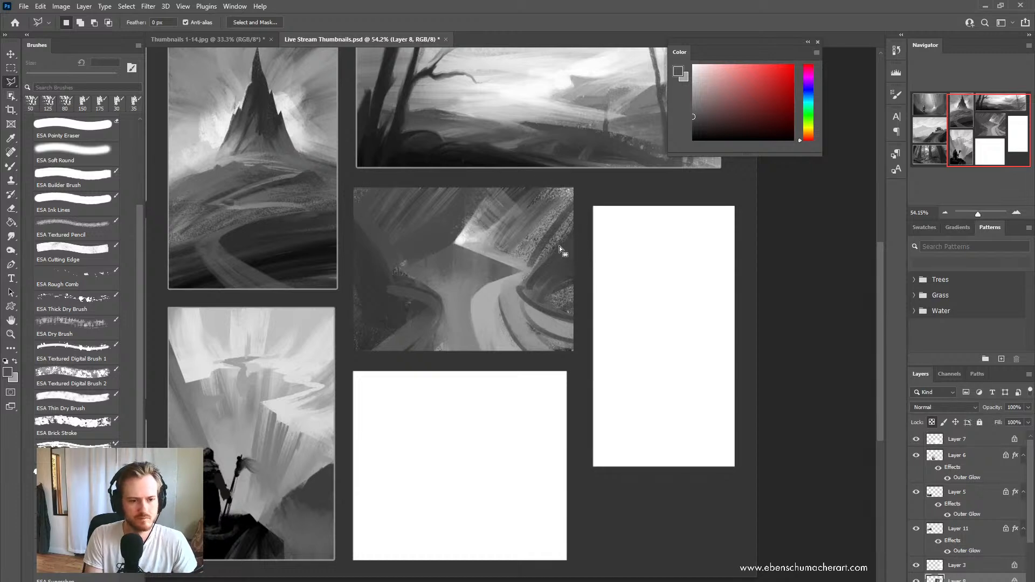
key("b")
left_click(532, 245, "alt")
left_click_drag(499, 246, 538, 225)
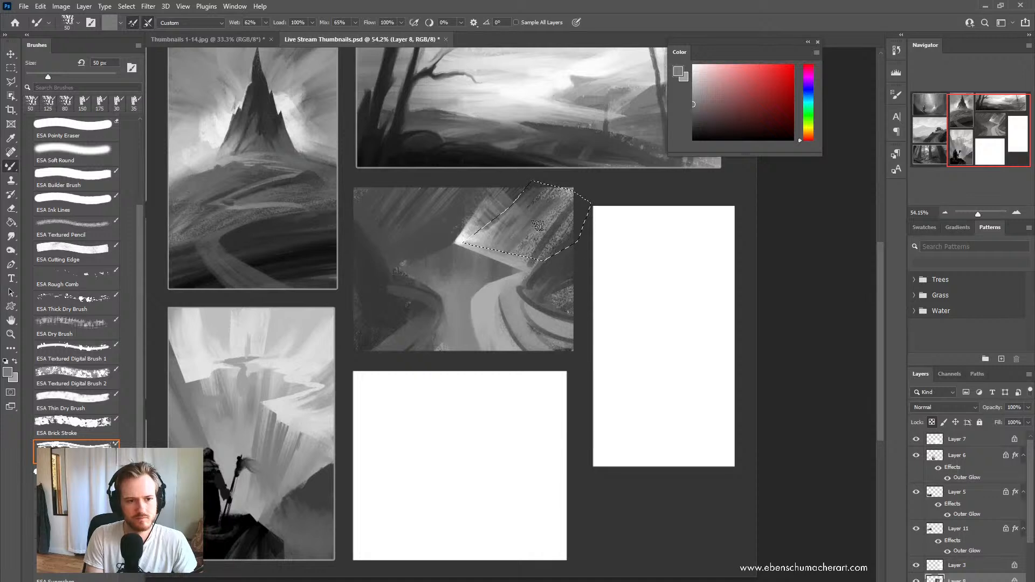
Step: Darken the outer part of the selected upper right slope with sampled dark grey at 80 px, and clear the selection
left_click(564, 264, "alt")
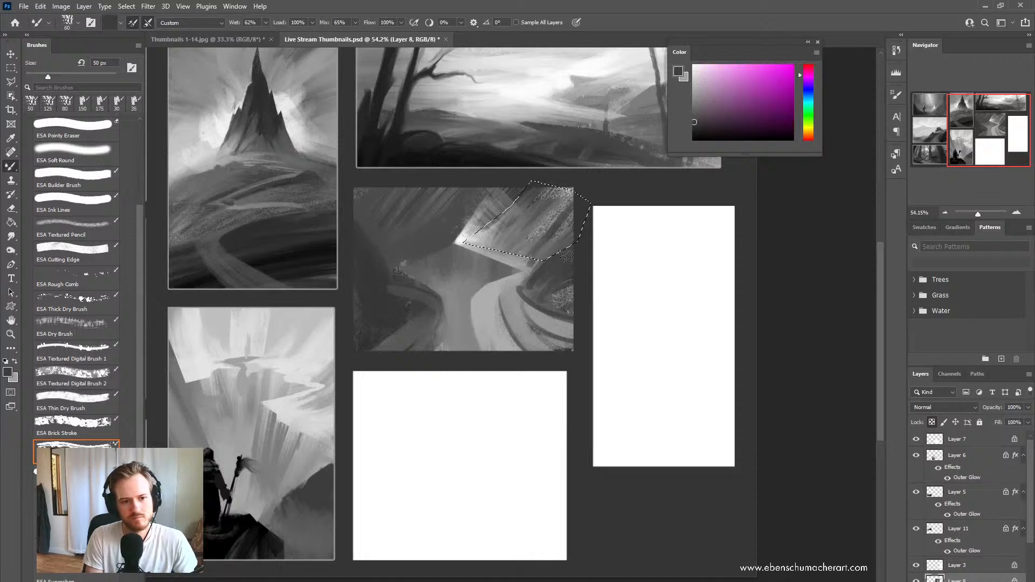
key("bracketright")
key("bracketright")
key("bracketright")
left_click_drag(547, 249, 569, 223)
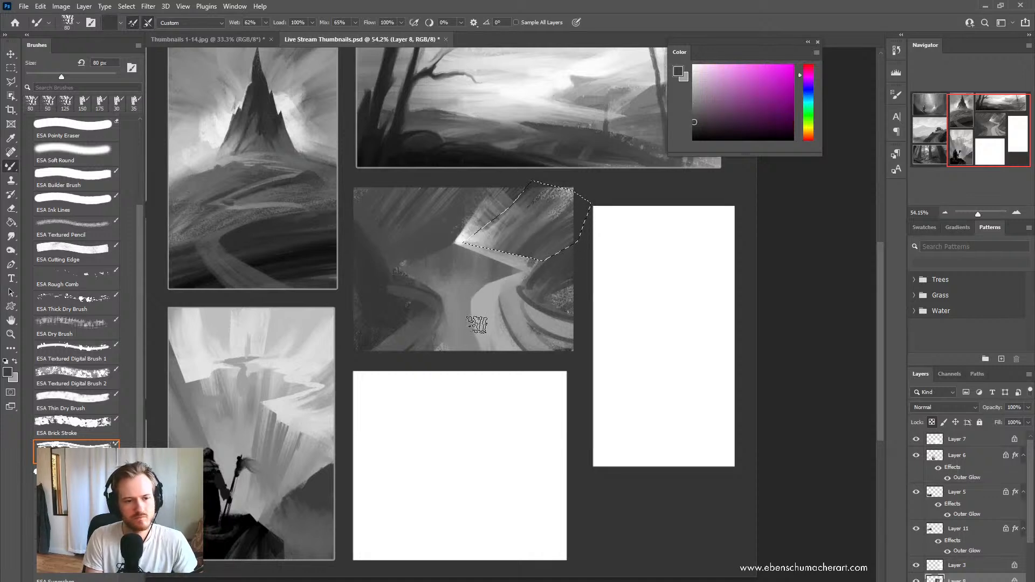
key("ctrl+d")
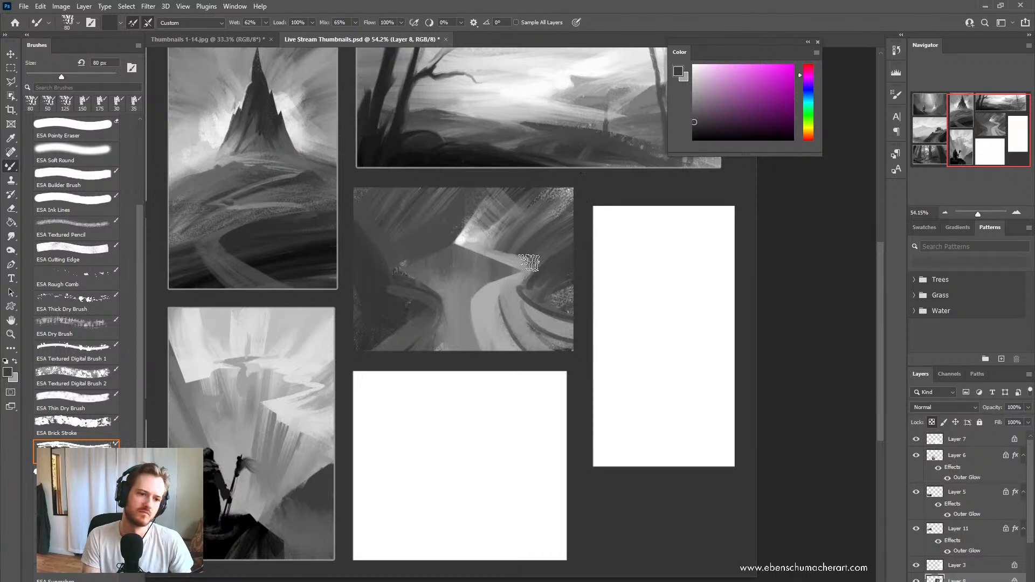
Step: Lasso the lower strip of the upper right slope, blend sampled light grey along its base, and clear the selection
left_click(514, 259, "alt")
key("l")
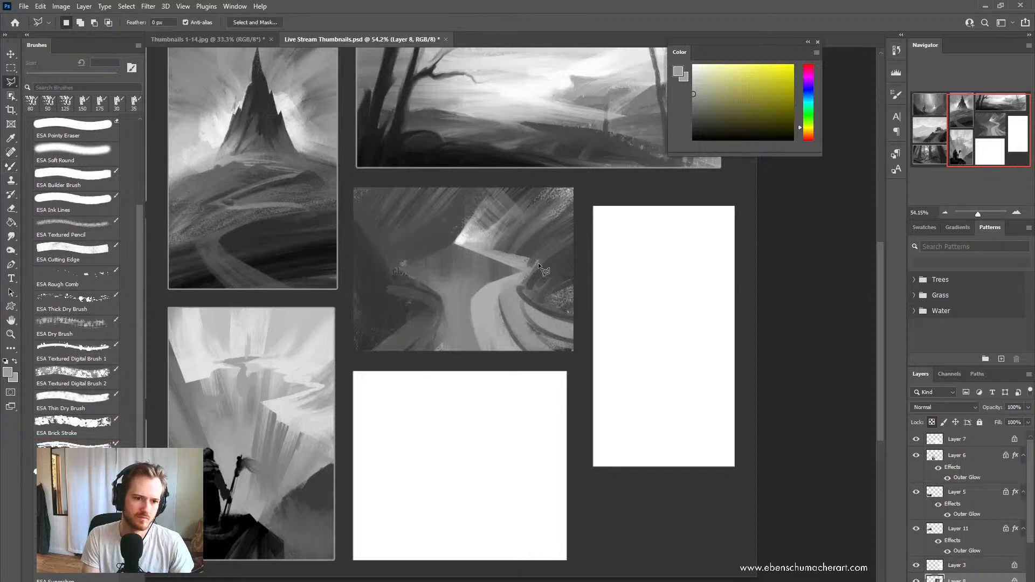
left_click(535, 264)
left_click(471, 246)
left_click(498, 231)
left_click(545, 218)
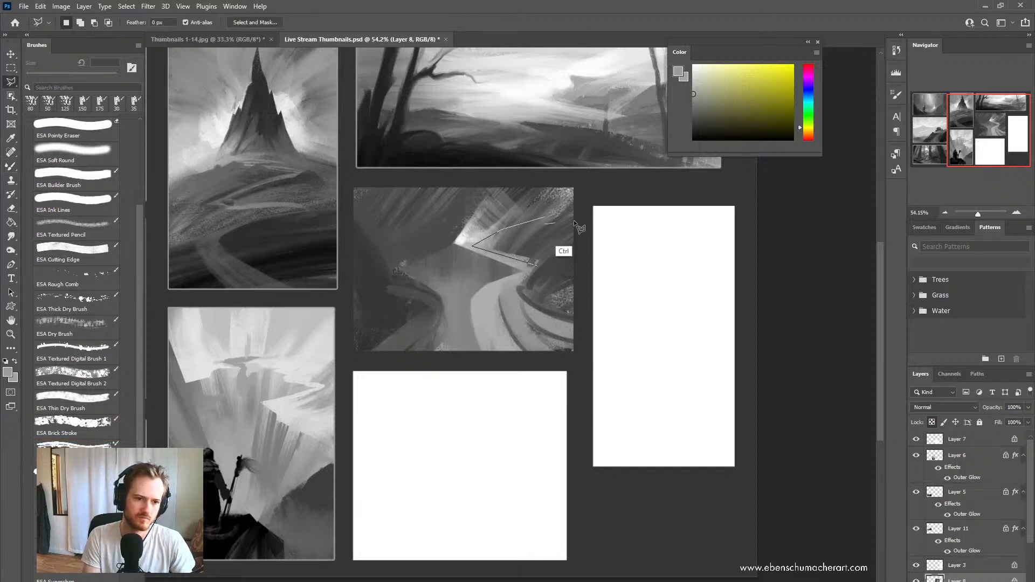
key("b")
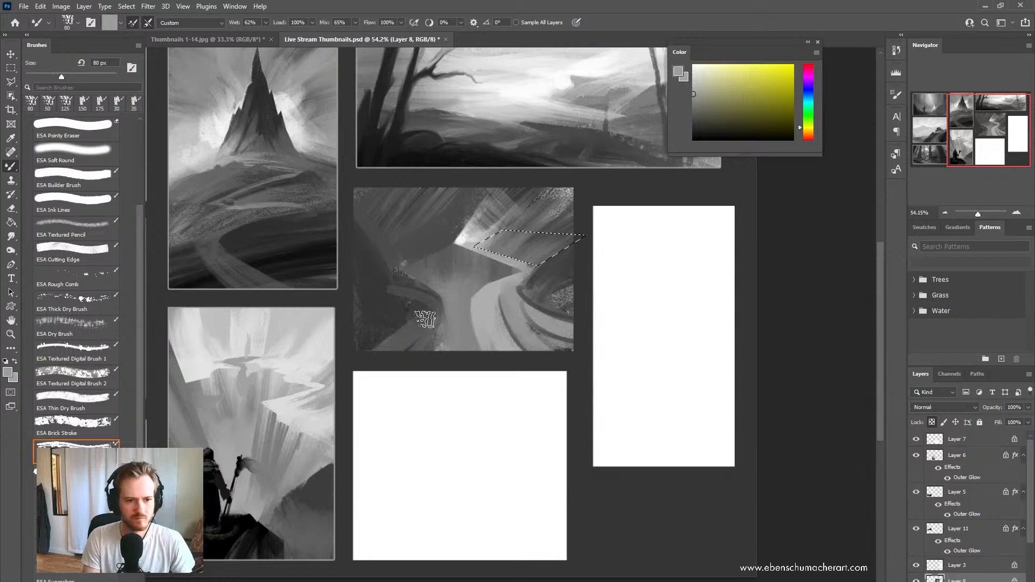
key("ctrl+d")
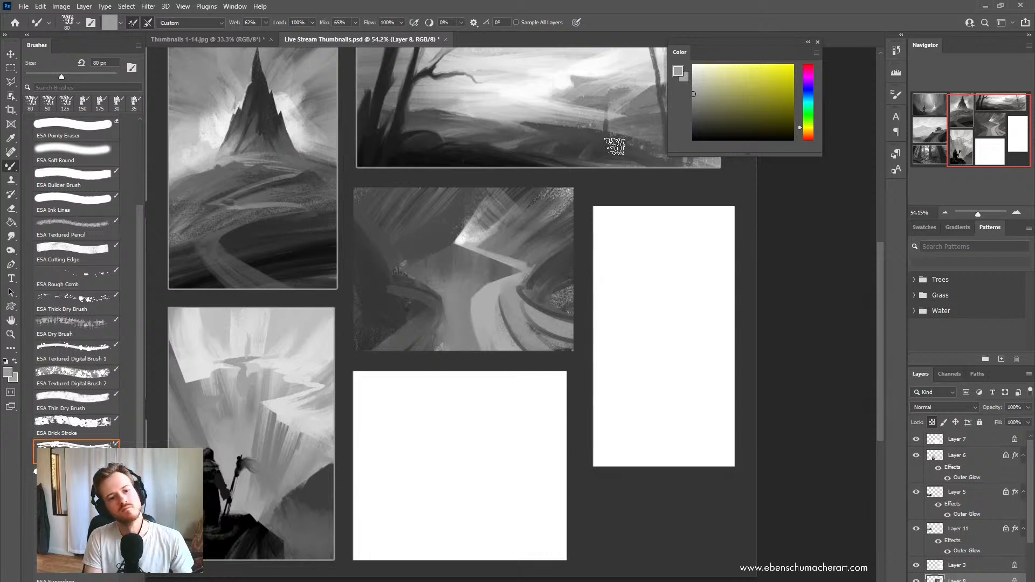
Step: Extend the light ledge above the cliff face with the 40 px textured brush and soften its outer end with the Mixer Brush
key("b")
left_click(515, 264, "alt")
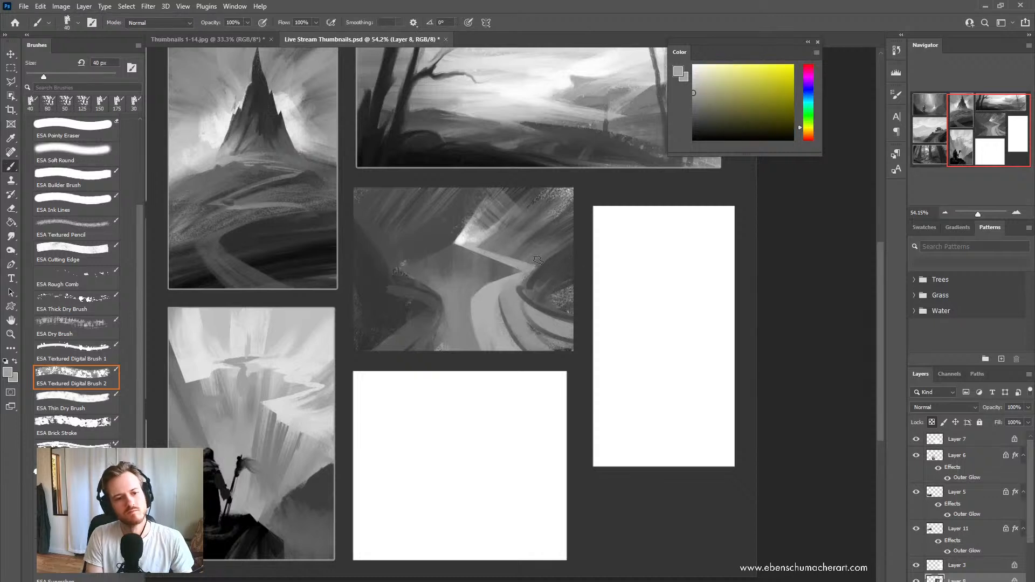
key("shift+b")
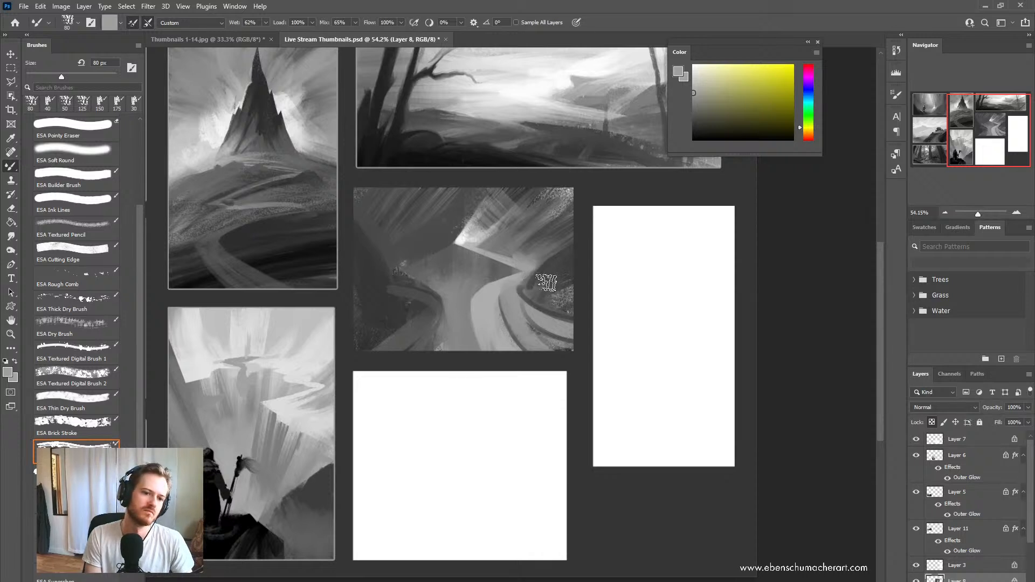
Step: Smooth the dark right mound with sampled dark grey and blend sampled light grey over the side path beneath it
left_click(538, 282, "alt")
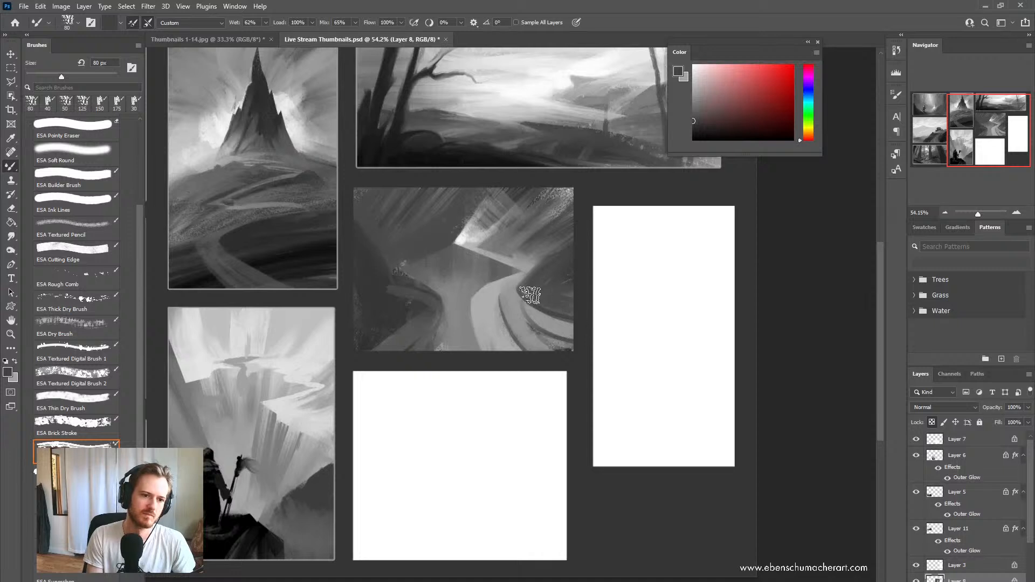
left_click(470, 289, "alt")
left_click(494, 340, "alt")
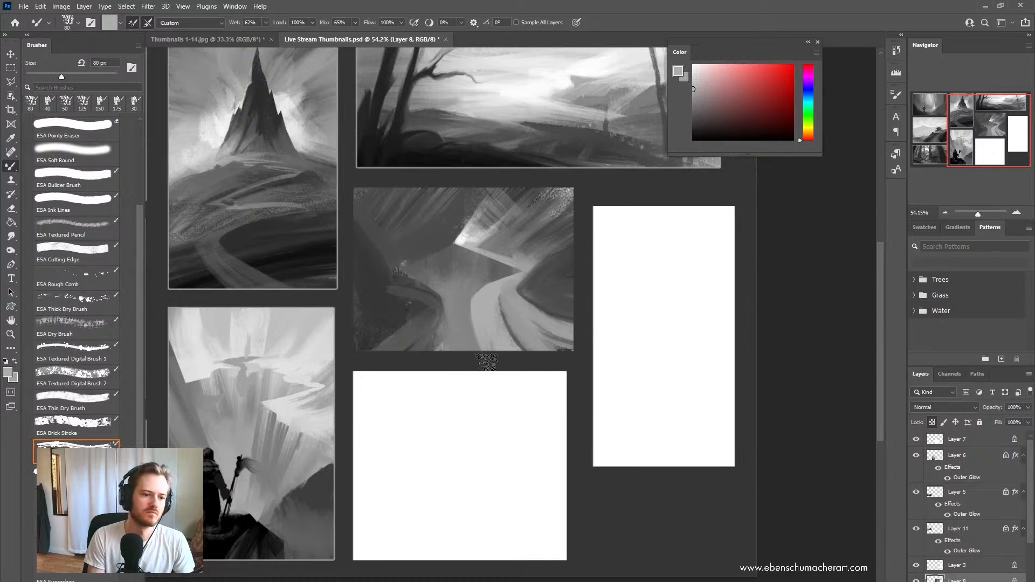
Step: Paint sampled mid greys diagonally towards the lower left, widening the central slope over the left curved path
left_click(460, 326, "alt")
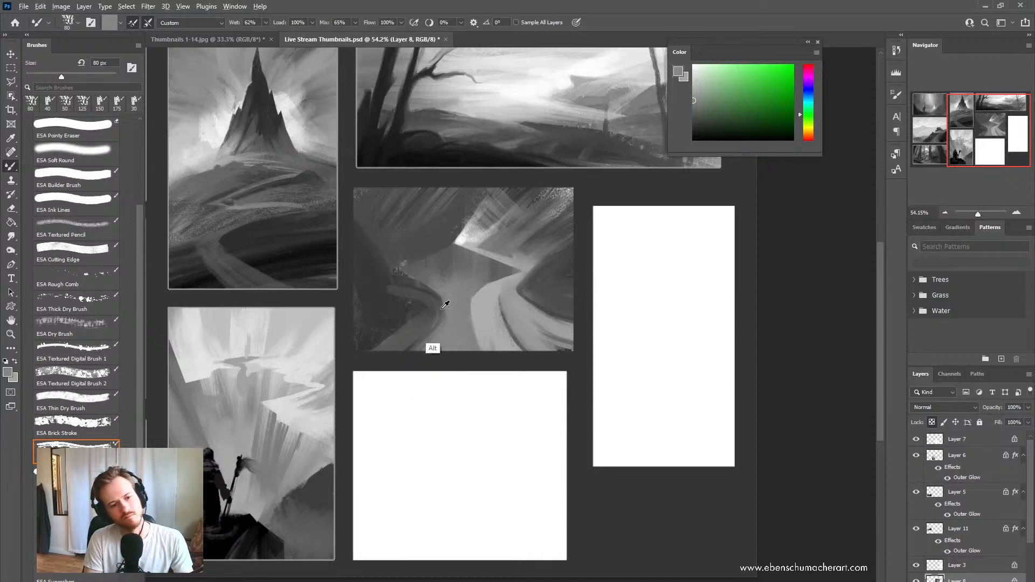
left_click(455, 285, "alt")
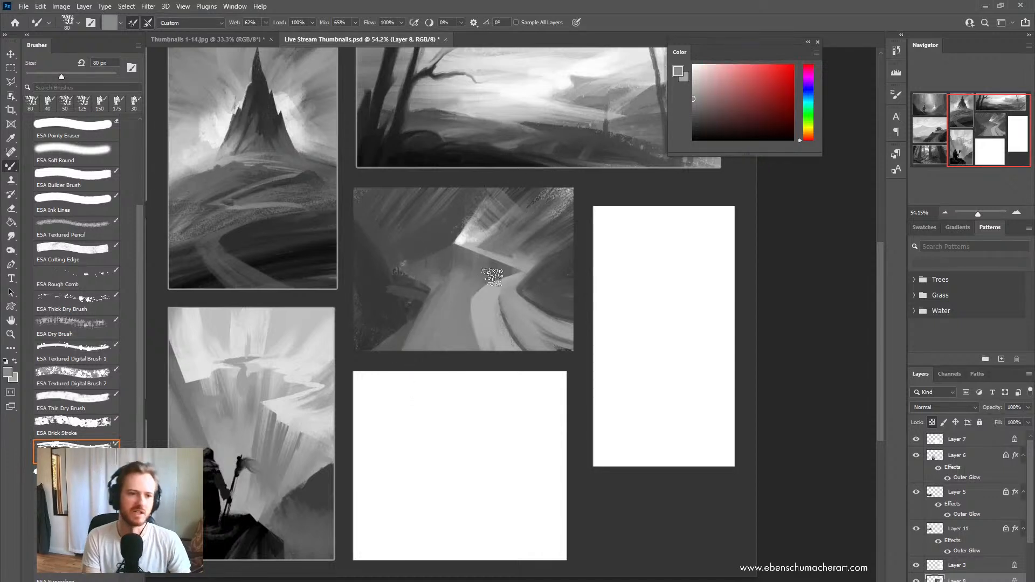
left_click_drag(461, 280, 379, 378)
left_click_drag(431, 299, 388, 356)
left_click_drag(455, 285, 335, 404)
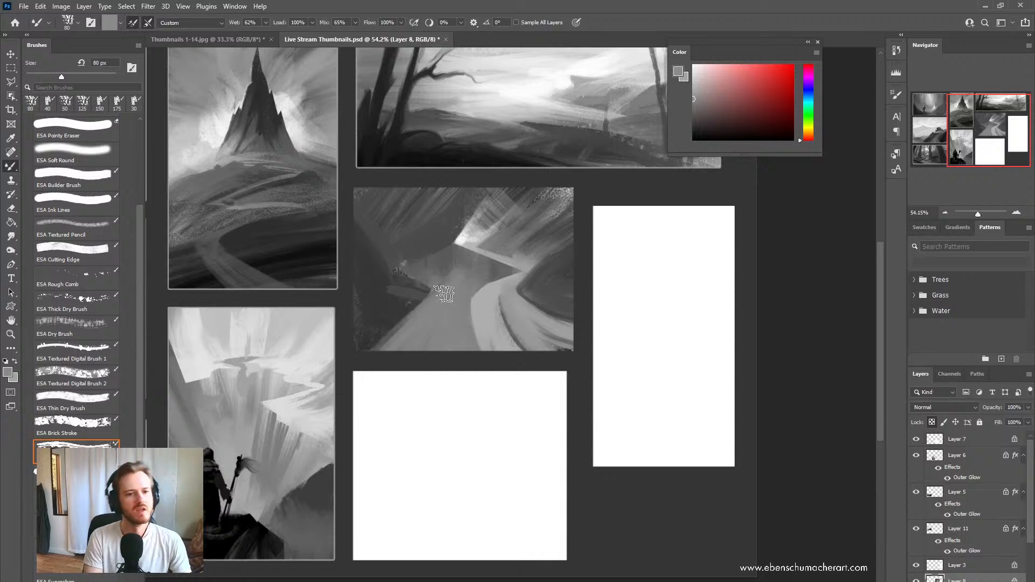
Step: Paint the left cliff with vertical strokes of sampled dark grey, enlarging the Mixer Brush to 90 px
left_click(408, 300, "alt")
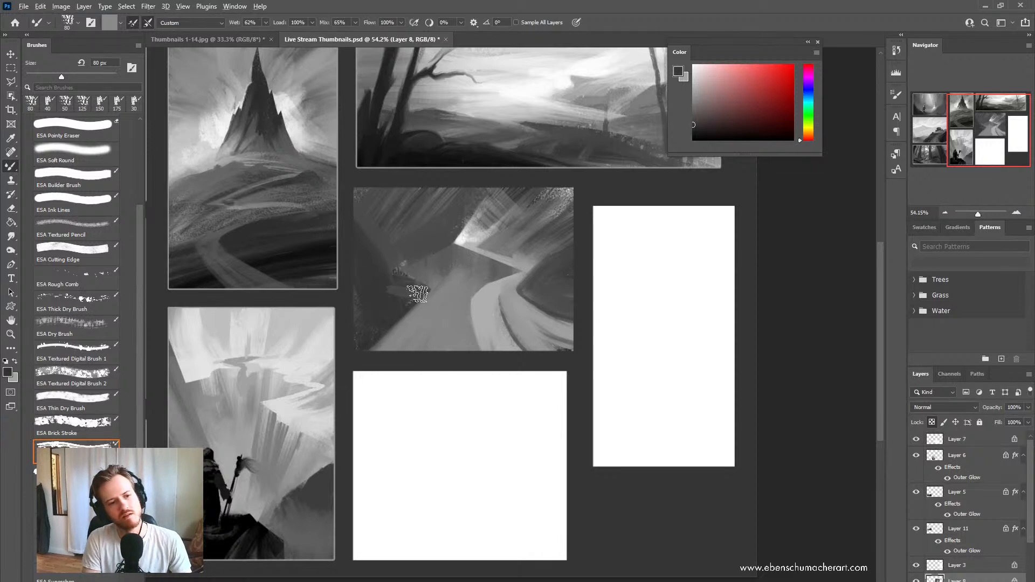
mouse_move(418, 294)
left_mouse_down()
mouse_move(415, 267)
mouse_move(408, 291)
left_mouse_up()
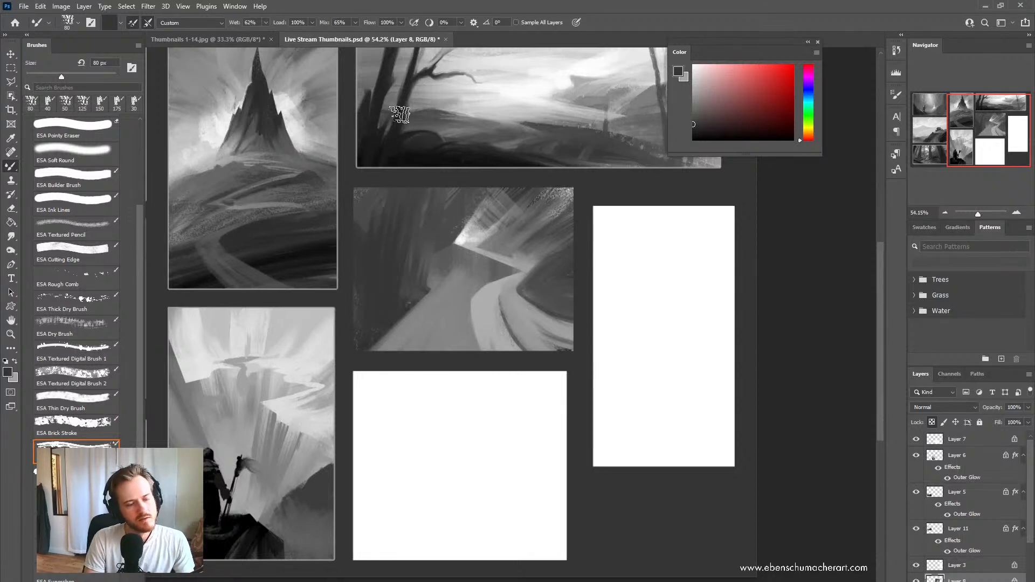
key("bracketright")
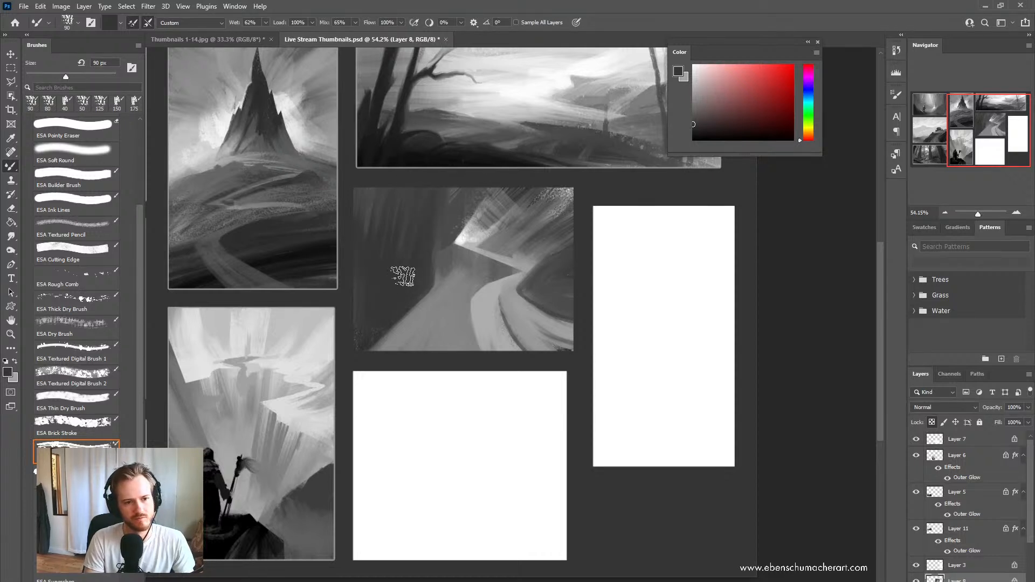
Step: Darken the left cliff and its sloping base with near-black strokes of ESA Textured Digital Brush 2, enlarging the brush to 150 px
key("shift+b")
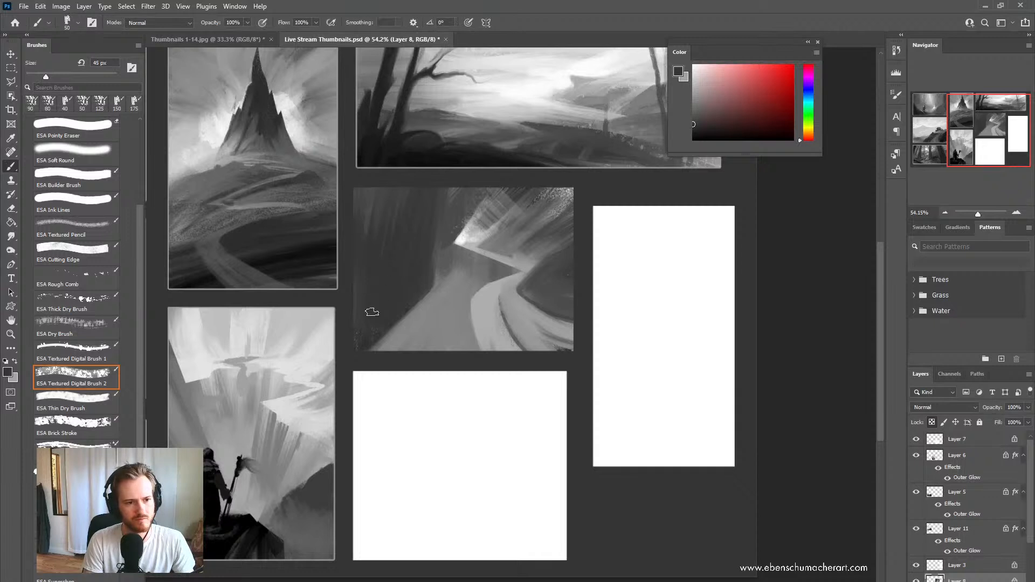
mouse_move(392, 192)
left_mouse_down()
mouse_move(408, 248)
mouse_move(461, 115)
left_mouse_up()
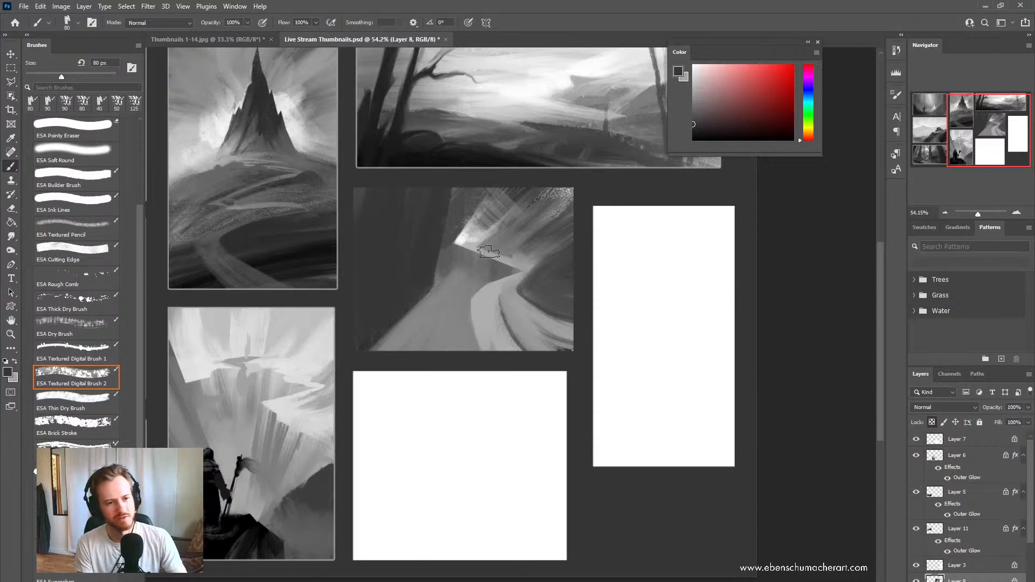
key("bracketright")
key("bracketright")
key("bracketright")
key("bracketright")
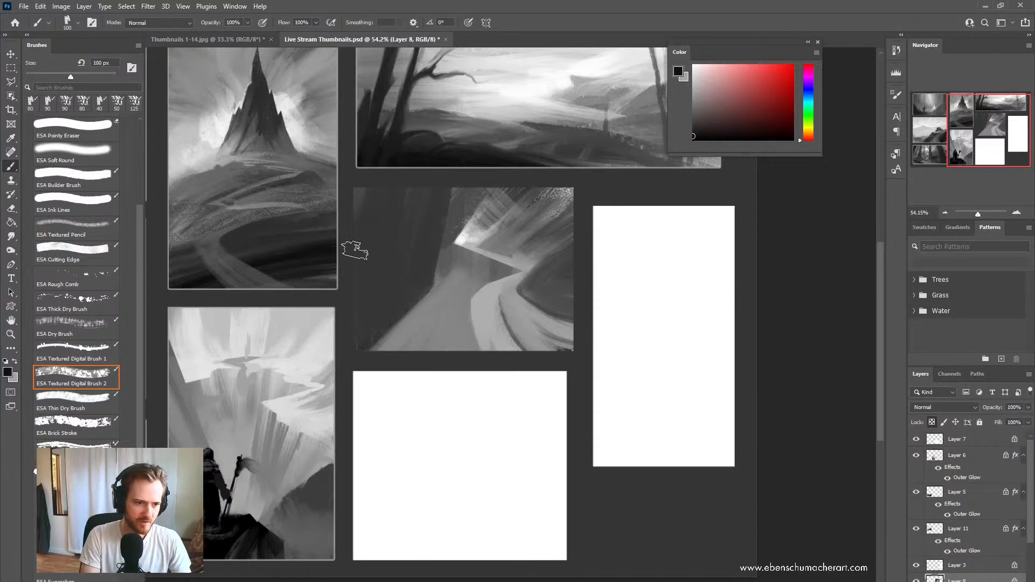
left_click_drag(398, 197, 369, 331)
left_click_drag(443, 259, 368, 338)
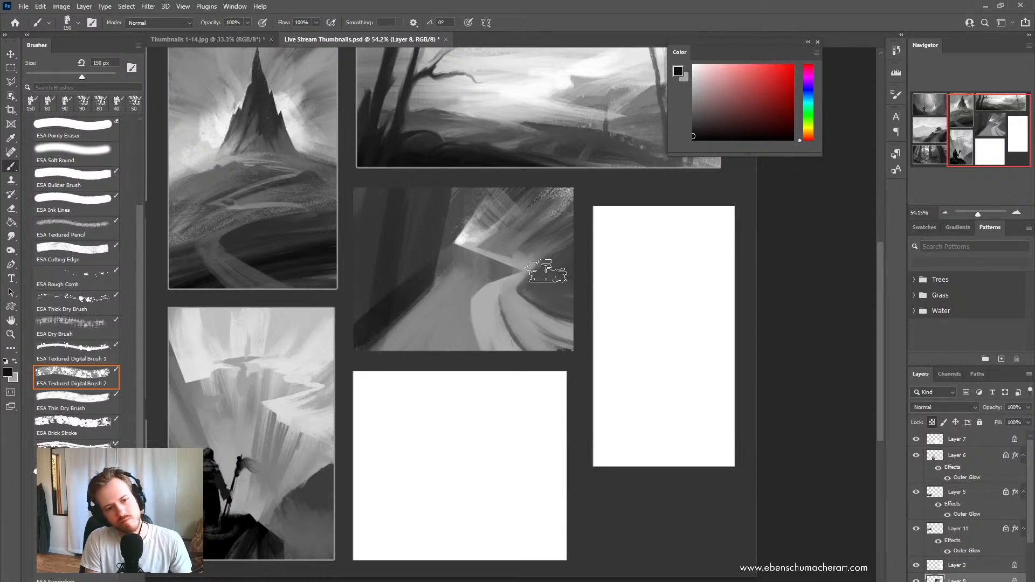
Step: Lasso a curved section of the lower-left slope and paint it with light grey sampled from the path, extending the path, then deselect
key("l")
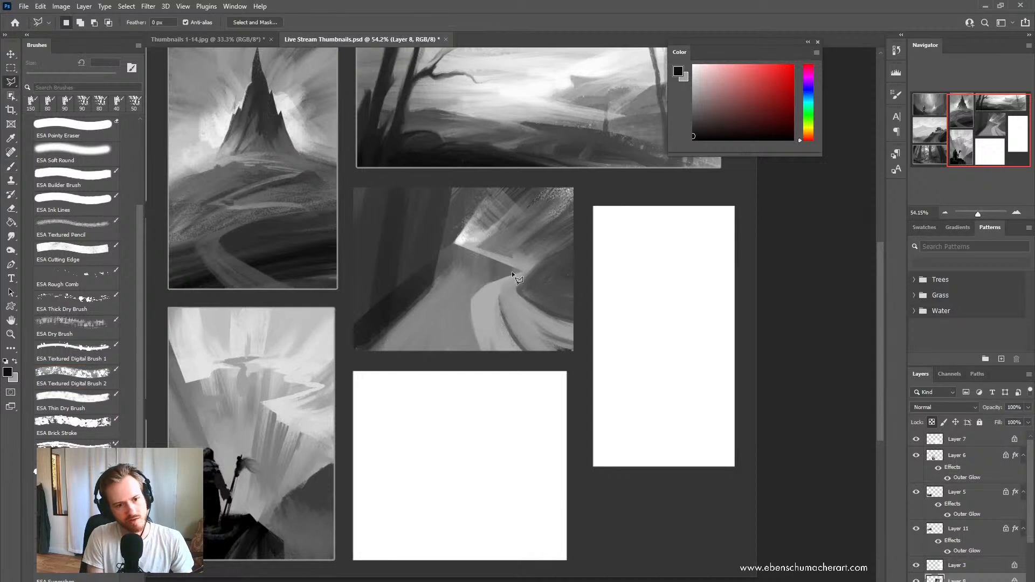
key("Escape")
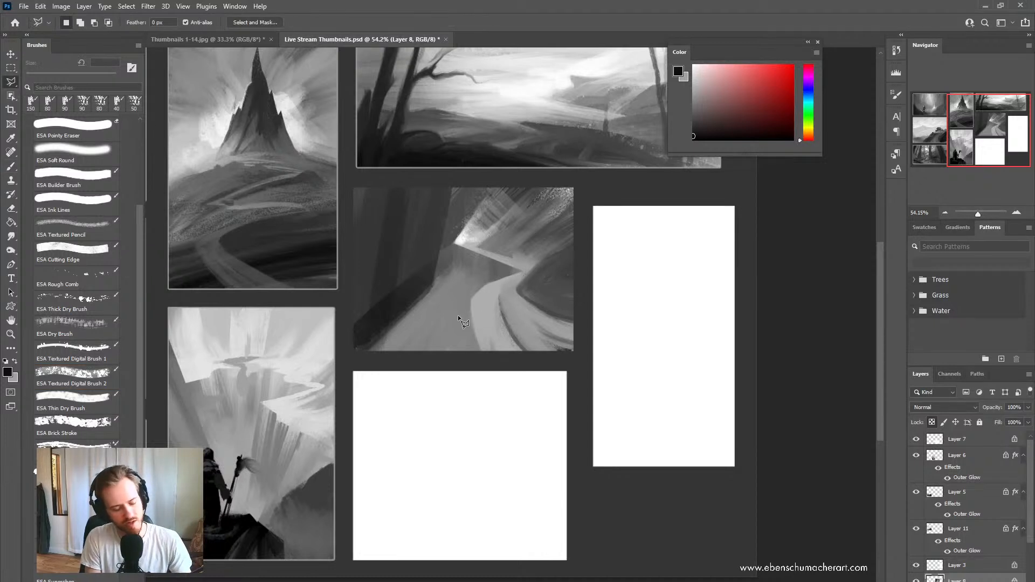
mouse_move(377, 354)
left_mouse_down()
mouse_move(471, 284)
mouse_move(360, 357)
left_mouse_up()
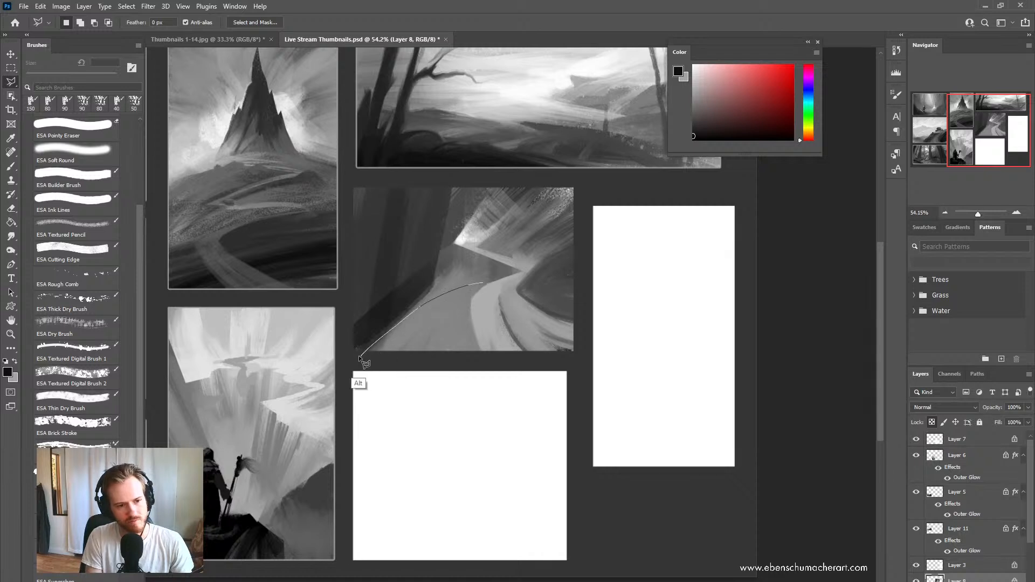
mouse_move(474, 287)
left_mouse_down()
mouse_move(373, 358)
mouse_move(455, 356)
mouse_move(452, 324)
mouse_move(487, 286)
left_mouse_up()
left_click(487, 282)
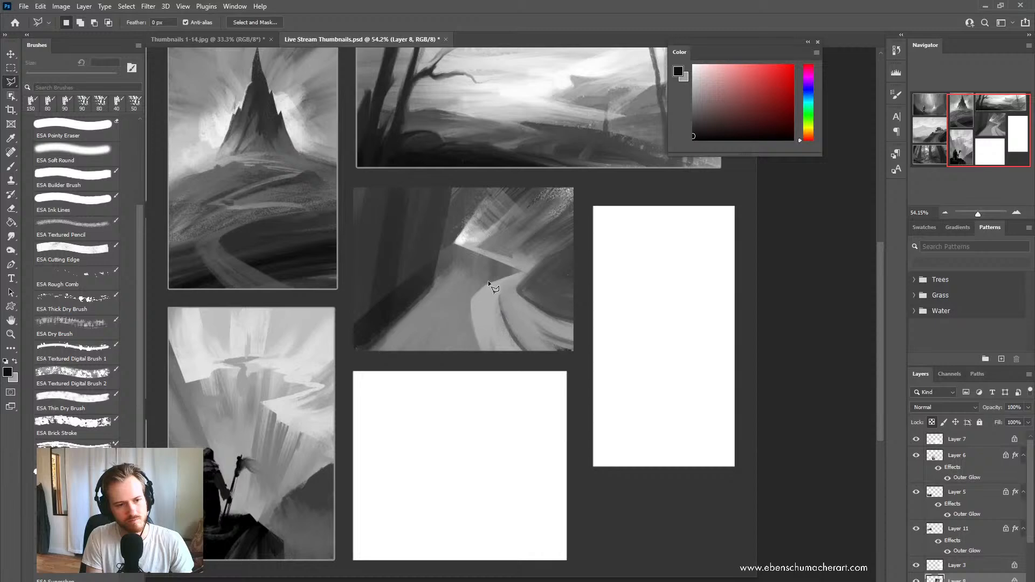
key("b")
left_click(479, 297, "alt")
key("ctrl+d")
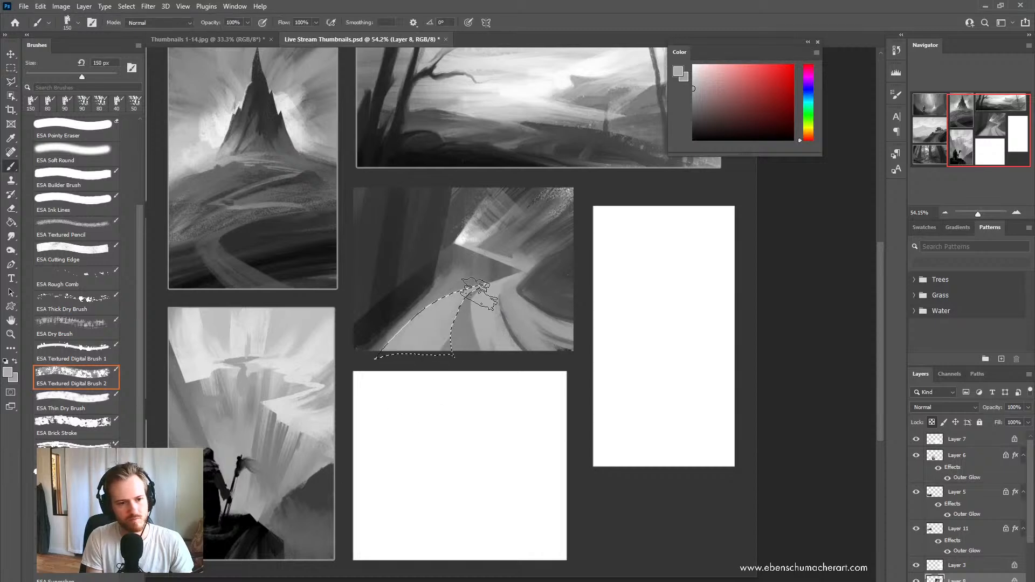
Step: Blend sampled dark grey across the foot of the left cliff with the Mixer Brush, softening its edge above the new path
key("z")
mouse_move(553, 311)
left_mouse_down()
mouse_move(512, 327)
mouse_move(532, 329)
left_mouse_up()
key("b")
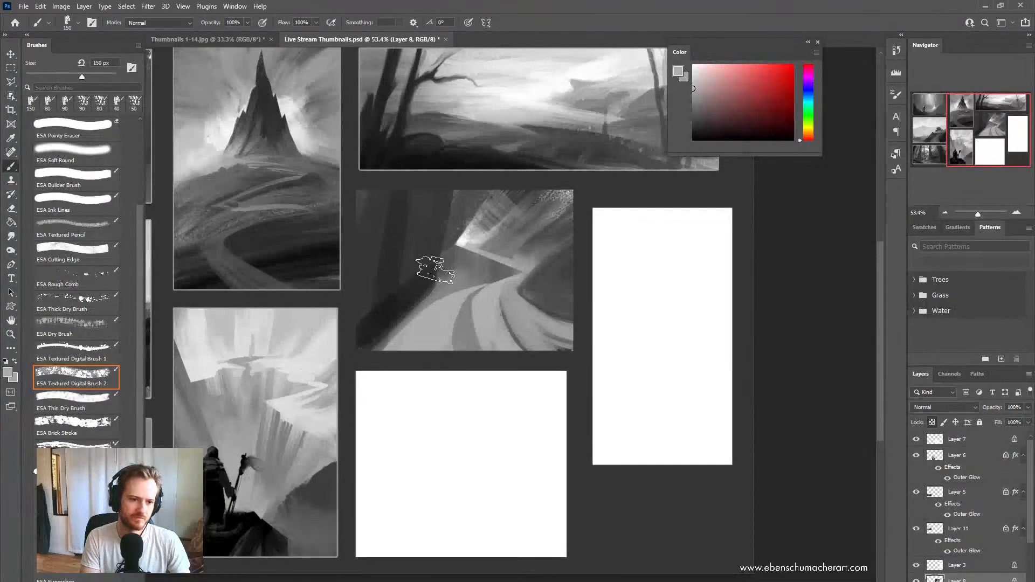
key("shift+b")
mouse_move(427, 282)
left_mouse_down()
mouse_move(423, 261)
mouse_move(411, 304)
left_mouse_up()
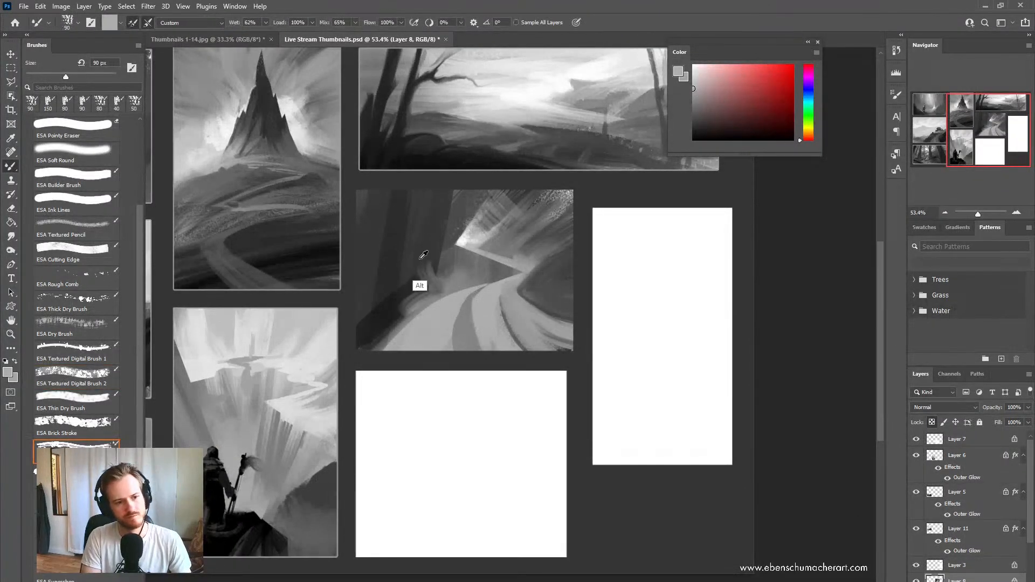
left_click(418, 286, "alt")
mouse_move(424, 264)
left_mouse_down()
mouse_move(432, 291)
mouse_move(371, 346)
mouse_move(447, 290)
mouse_move(417, 303)
mouse_move(459, 286)
mouse_move(421, 285)
mouse_move(374, 305)
mouse_move(485, 290)
left_mouse_up()
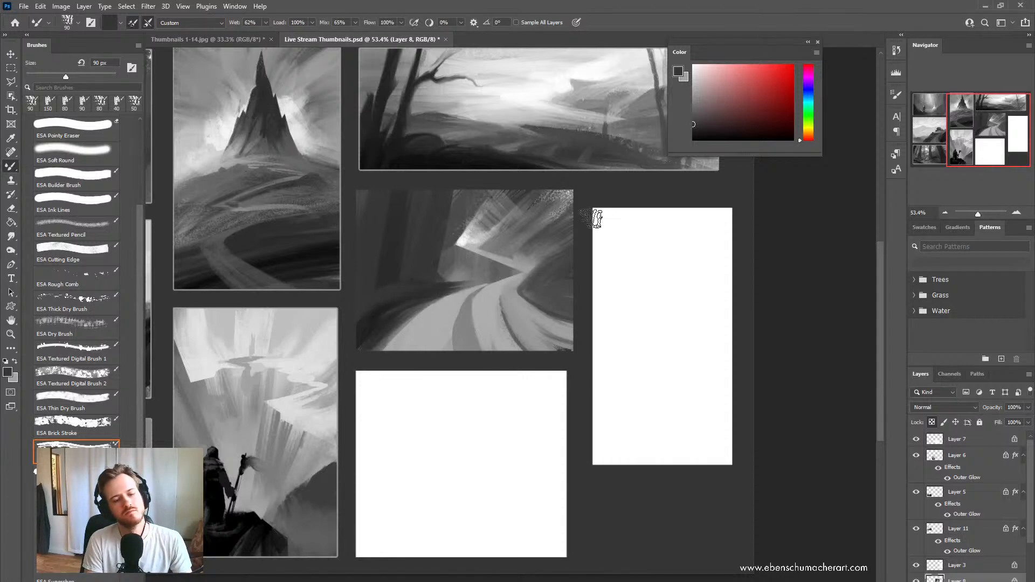
Step: Sweep sampled light grey along the left branch of the path, following its curve up to the bend
left_click(439, 335, "alt")
left_click_drag(408, 323, 303, 407)
left_click_drag(359, 351, 518, 288)
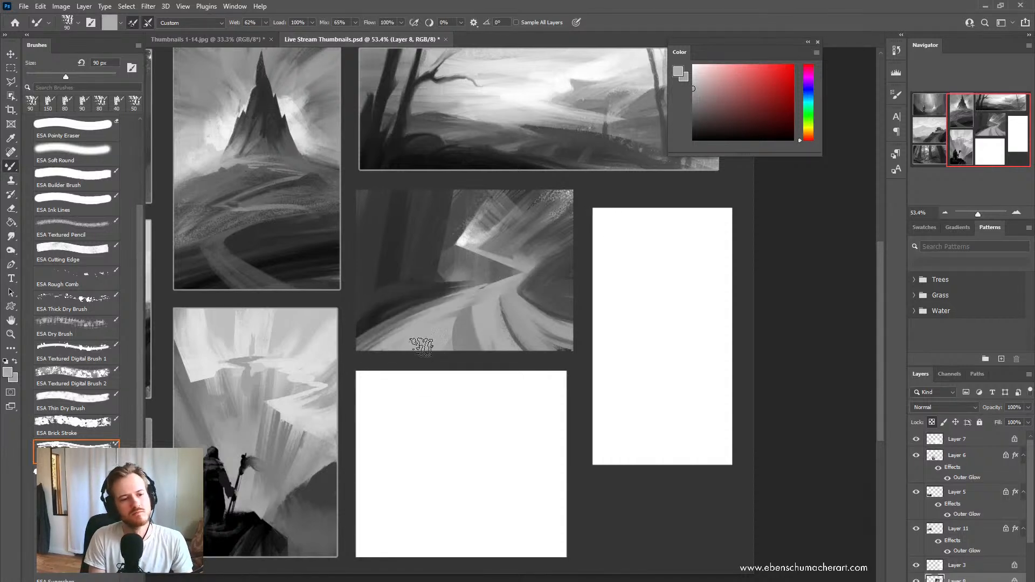
mouse_move(393, 340)
left_mouse_down()
mouse_move(530, 277)
mouse_move(409, 355)
mouse_move(518, 286)
left_mouse_up()
Step: Try sweeping sampled dark grey diagonally across the lower-left path with an enlarged Mixer Brush
left_click(421, 297, "alt")
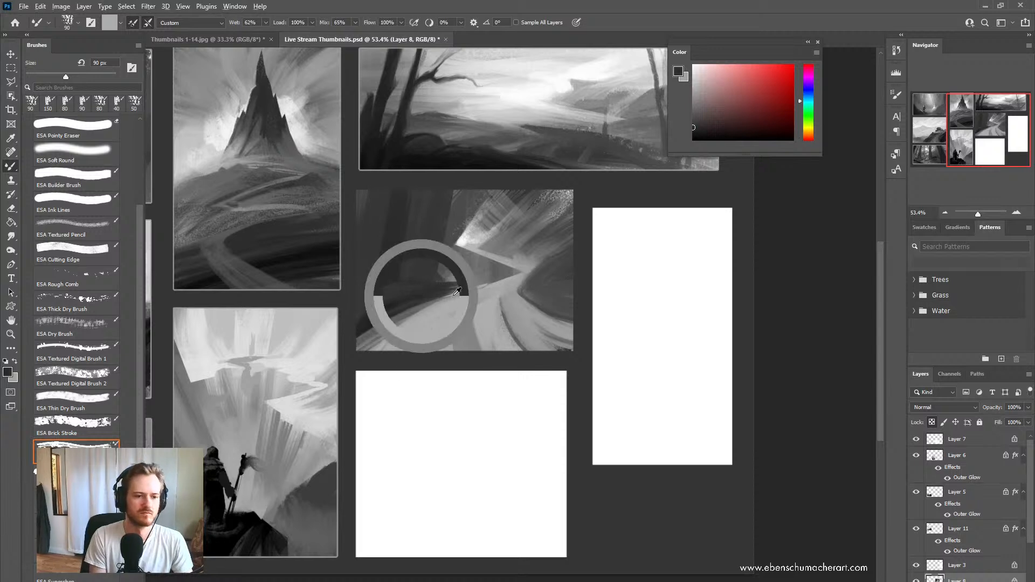
mouse_move(393, 360)
left_mouse_down()
mouse_move(485, 303)
mouse_move(420, 338)
left_mouse_up()
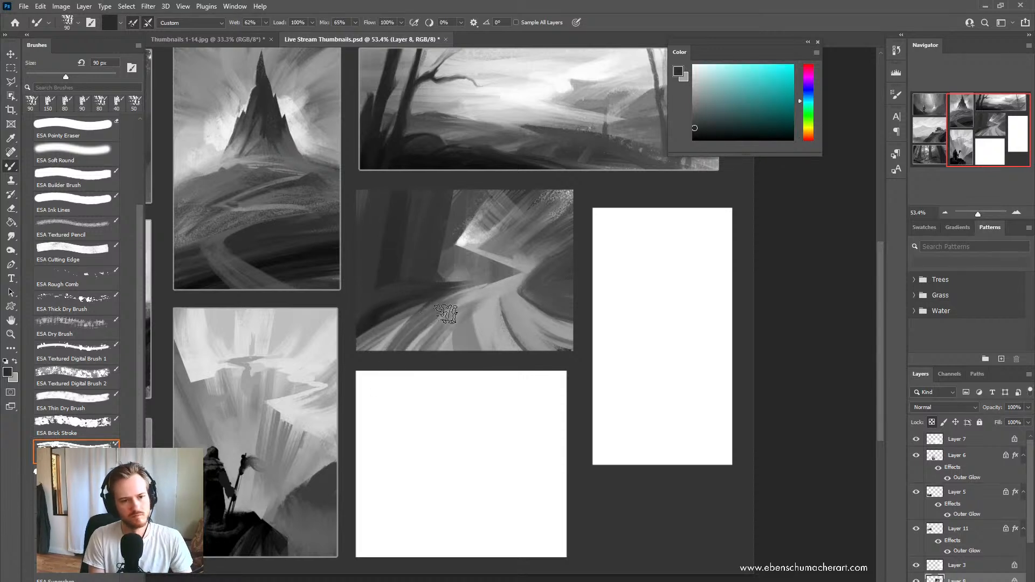
key("ctrl+z")
key("ctrl+z")
key("bracketright")
key("bracketright")
key("bracketright")
key("bracketright")
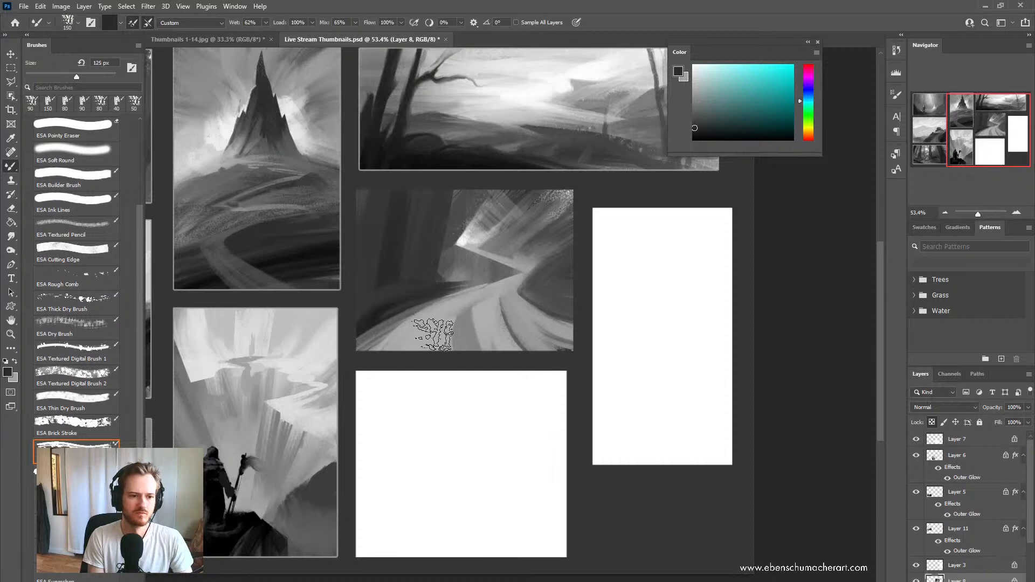
left_click_drag(374, 365, 409, 330)
left_click_drag(376, 383, 427, 327)
left_click_drag(416, 376, 467, 332)
key("bracketleft")
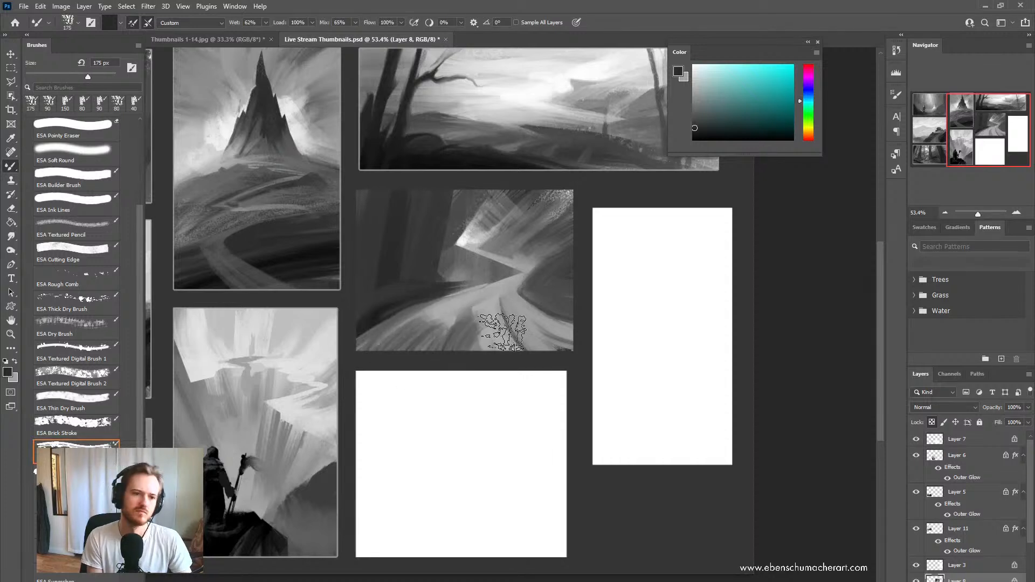
key("ctrl+z")
key("ctrl+z")
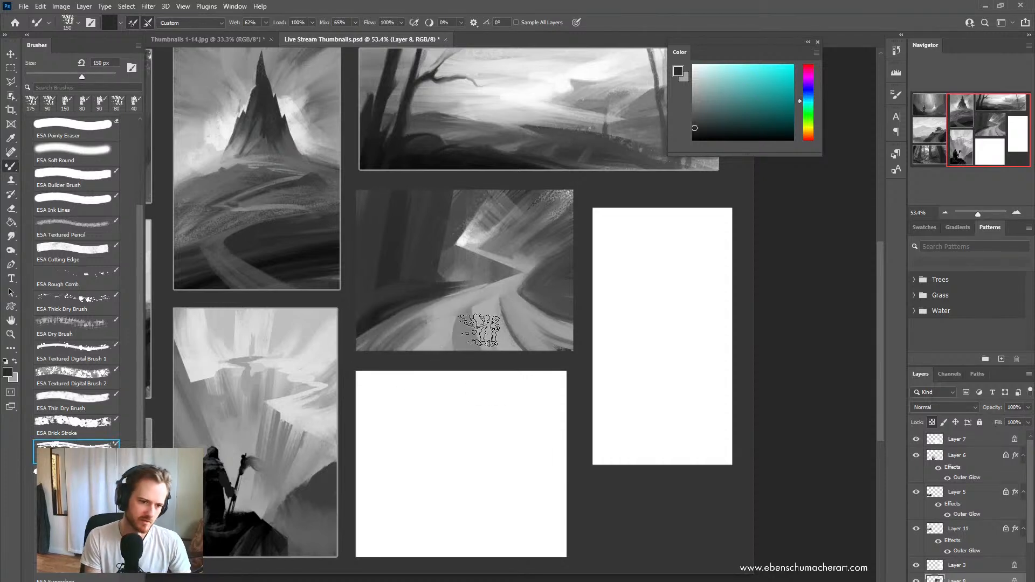
Step: Streak the left cliff with vertical strokes of sampled greys, reducing the Mixer Brush from 150 to 100 px
left_click(448, 312, "alt")
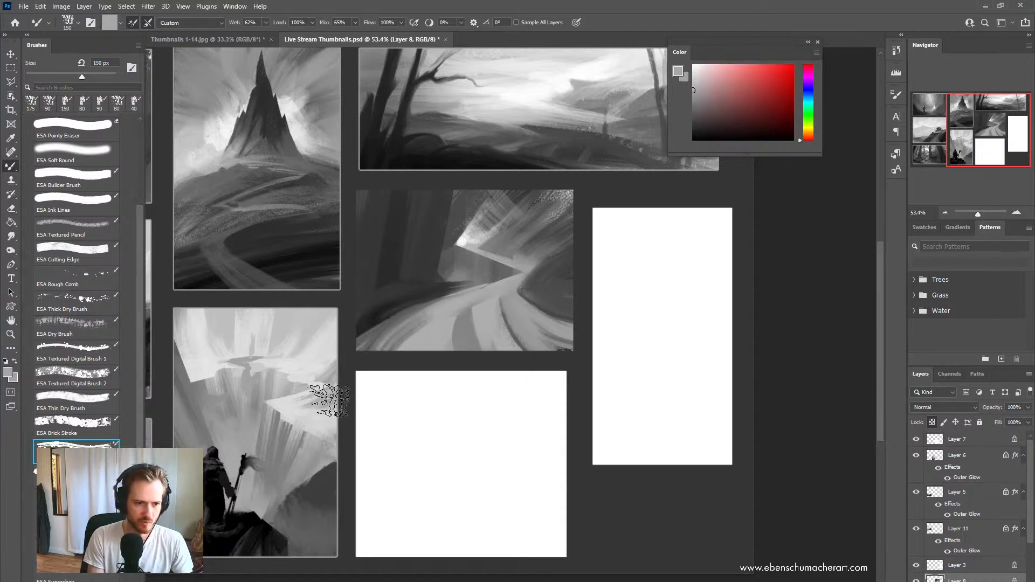
left_click(392, 295, "alt")
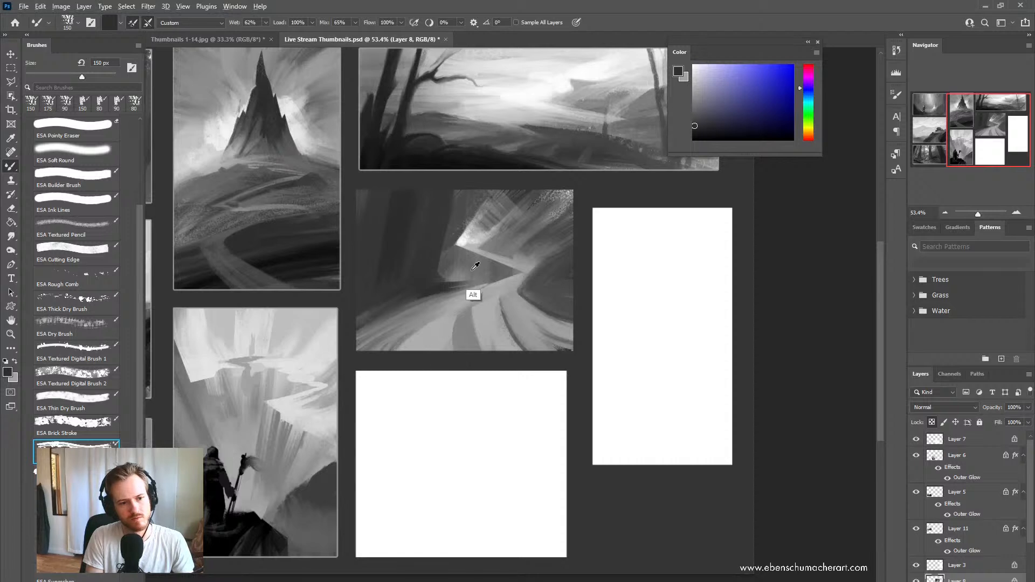
left_click(404, 294, "alt")
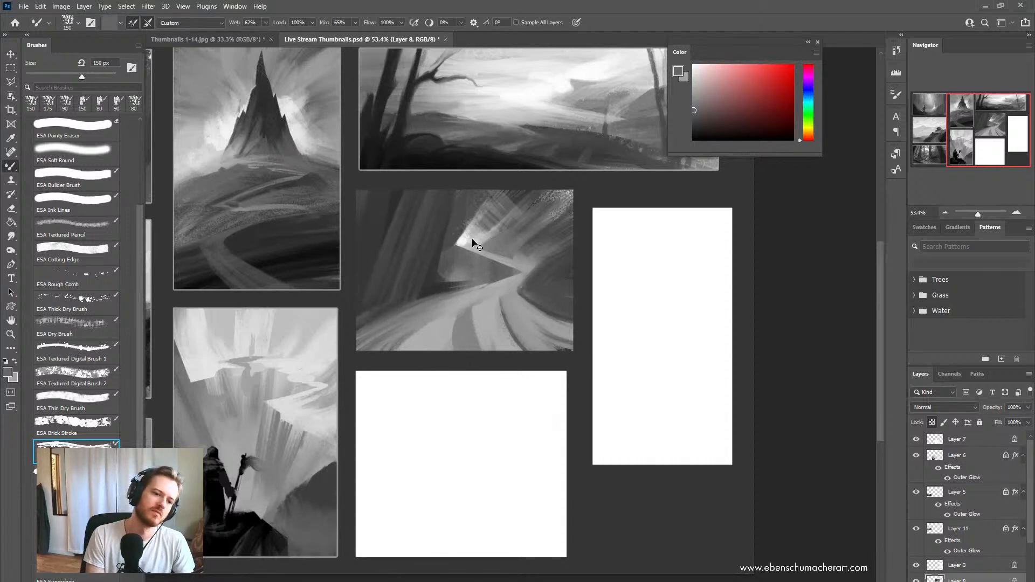
key("bracketleft")
key("bracketleft")
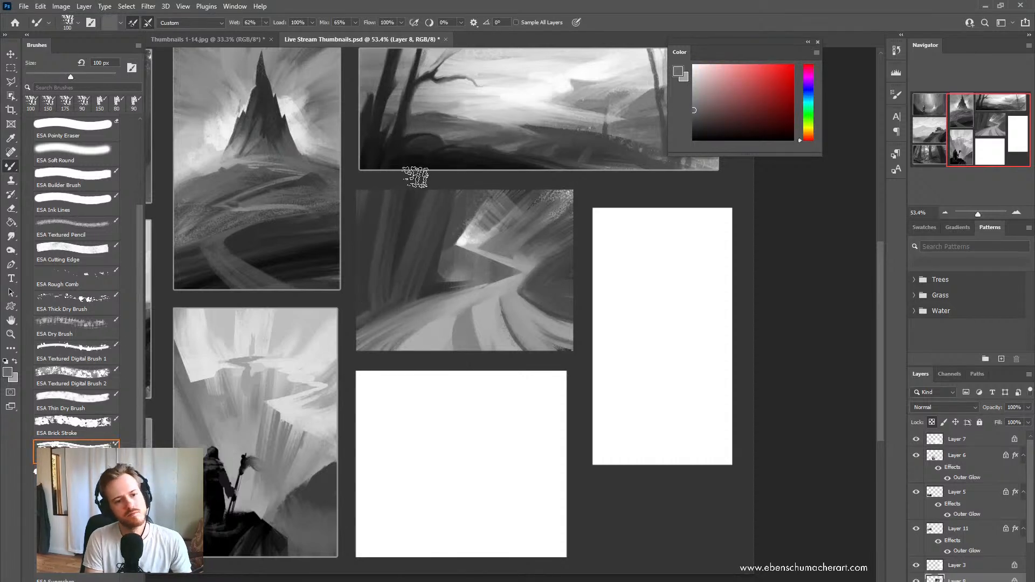
left_click(440, 332, "alt")
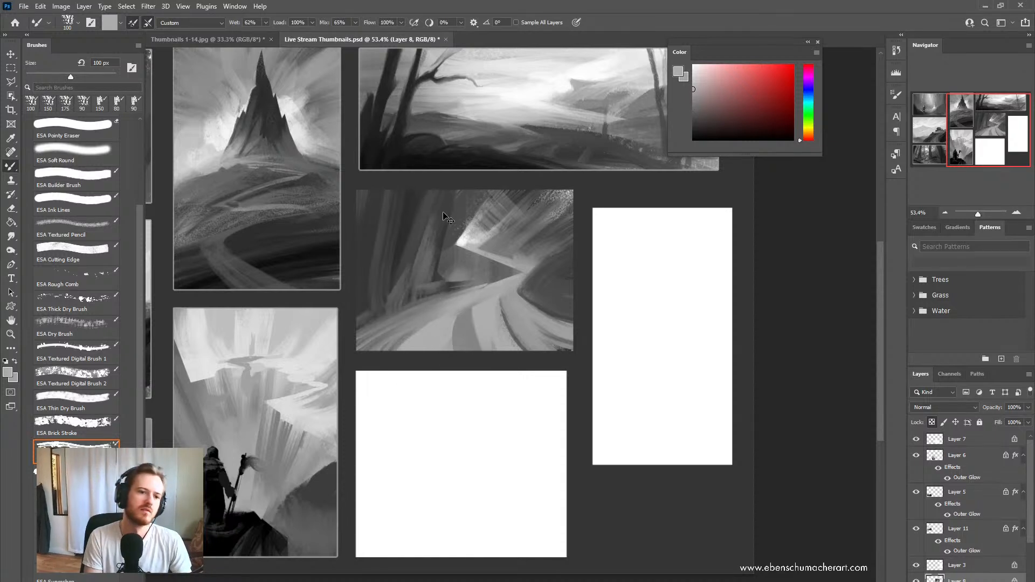
left_click(415, 245, "alt")
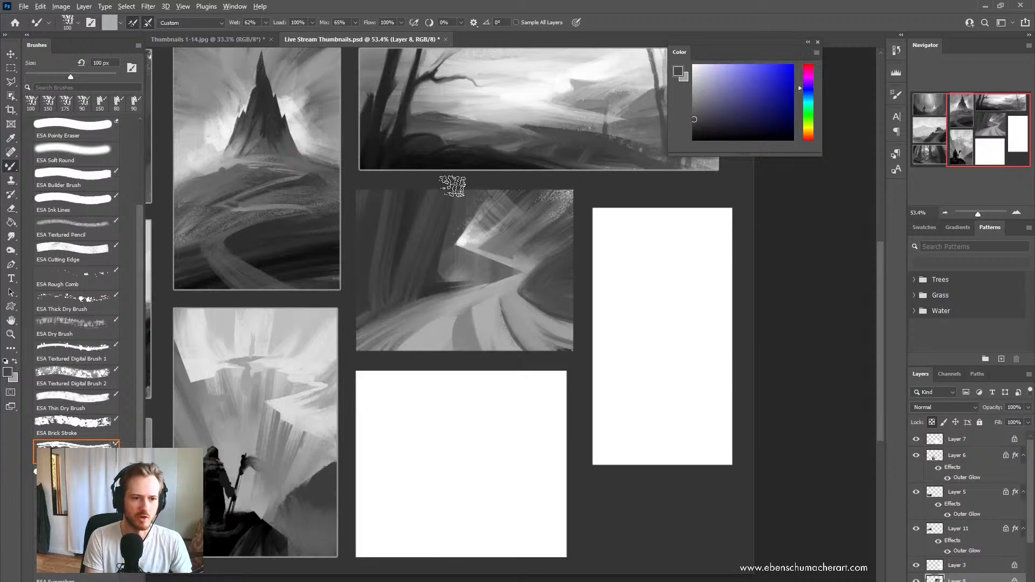
Step: Build a tall dark wall above the right mound with vertical Mixer Brush strokes of sampled greys
left_click(461, 285, "alt")
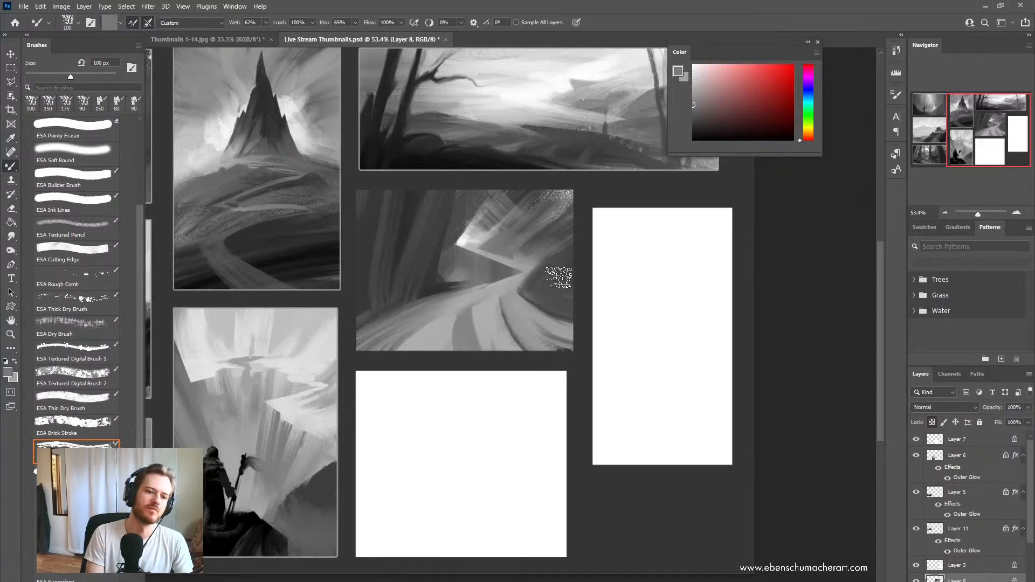
left_click(551, 283, "alt")
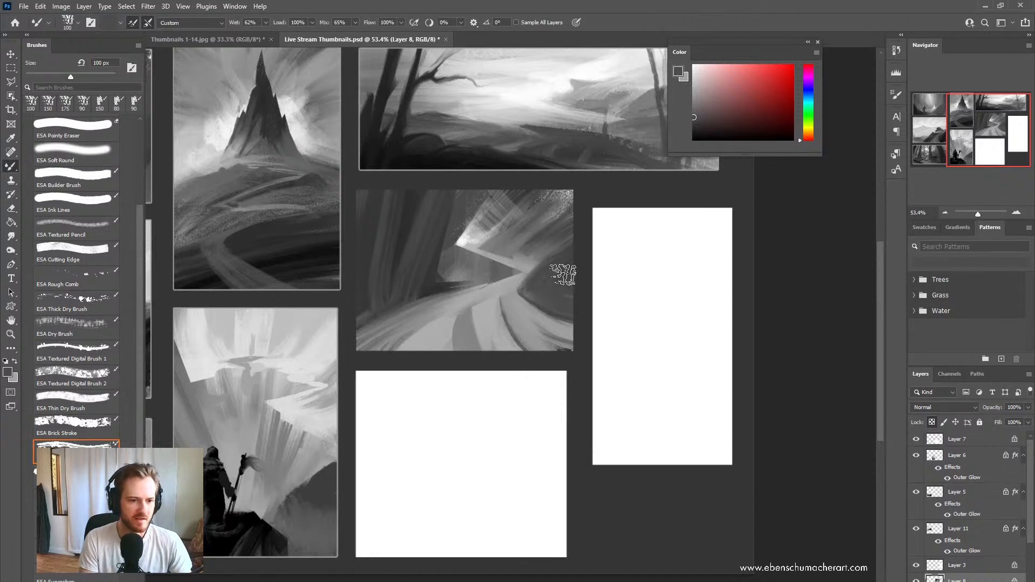
left_click(556, 284, "alt")
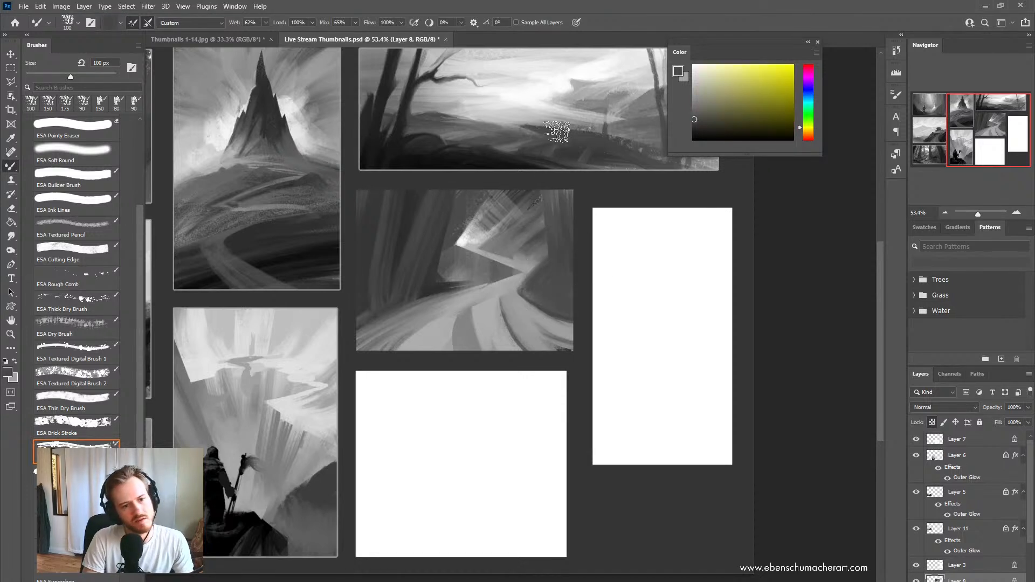
left_click(432, 291, "alt")
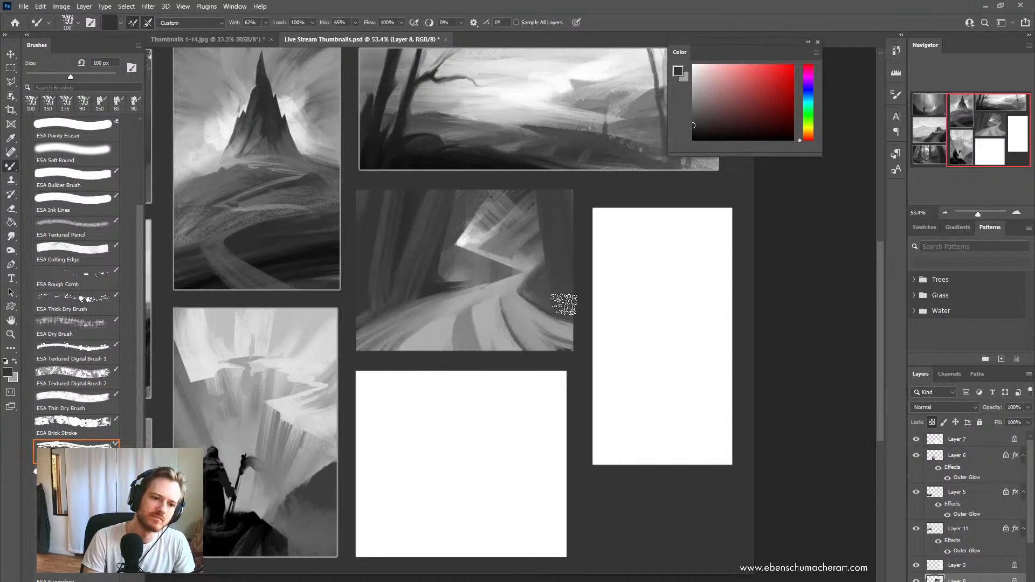
Step: Texture the right and left walls with near-black vertical strokes of the ESA Rough Comb brush at 125 px
left_click(694, 133)
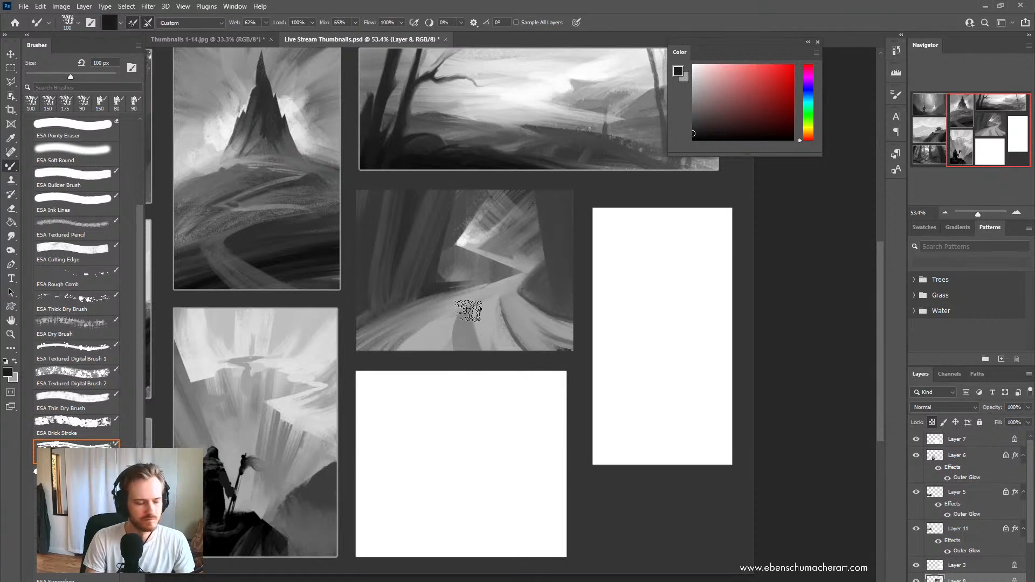
left_click(83, 285)
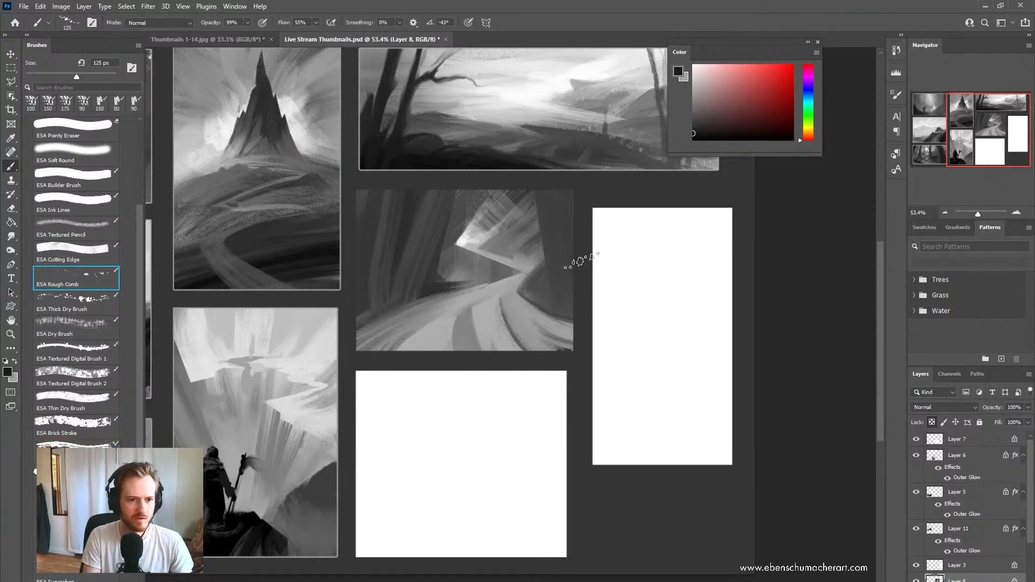
mouse_move(566, 237)
left_mouse_down()
mouse_move(566, 321)
mouse_move(555, 192)
mouse_move(539, 318)
left_mouse_up()
key("ctrl+z")
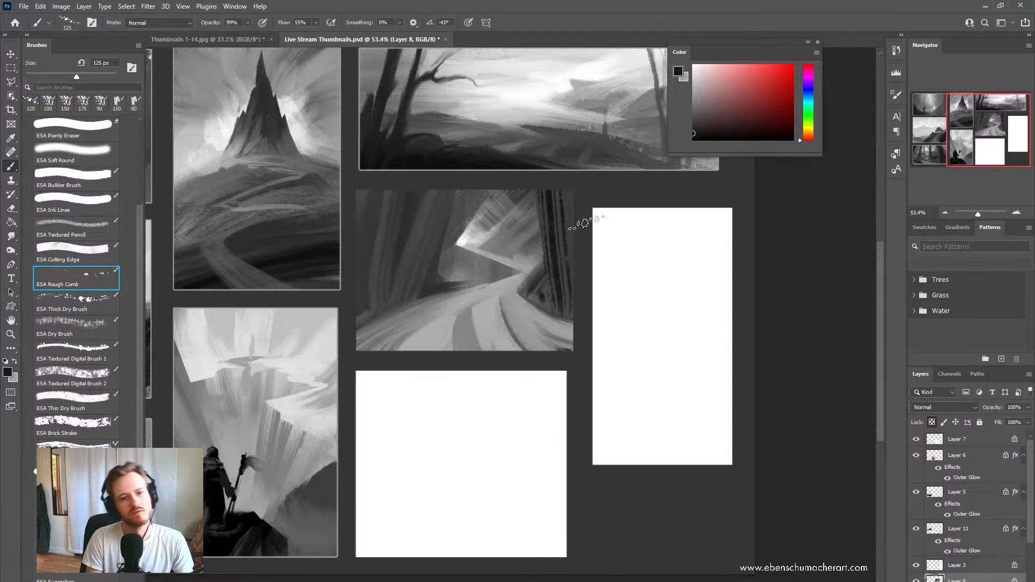
mouse_move(402, 299)
left_mouse_down()
mouse_move(434, 198)
mouse_move(376, 315)
mouse_move(430, 227)
left_mouse_up()
key("ctrl+z")
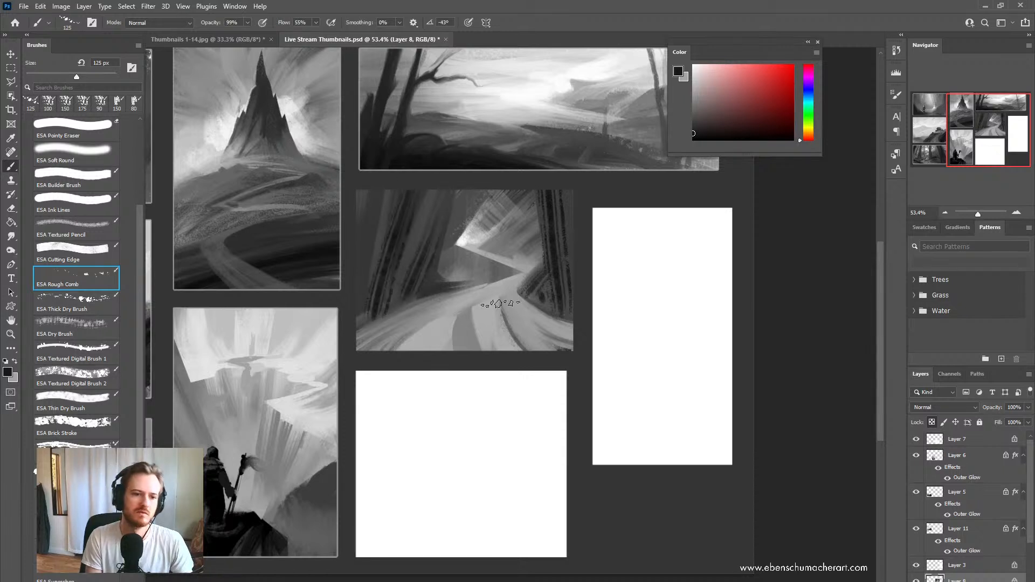
Step: Add sampled light grey streaks along the central path with the ESA Rough Comb brush, setting its size to 60 px
left_click(509, 277, "alt")
key("bracketleft")
key("bracketleft")
key("bracketleft")
key("bracketleft")
key("bracketleft")
key("bracketleft")
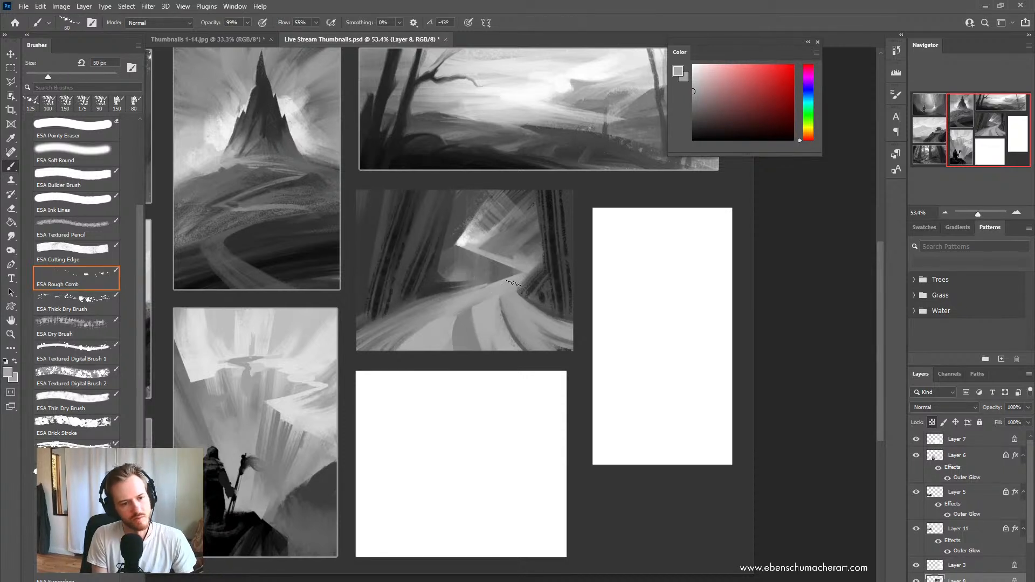
key("ctrl+z")
key("bracketright")
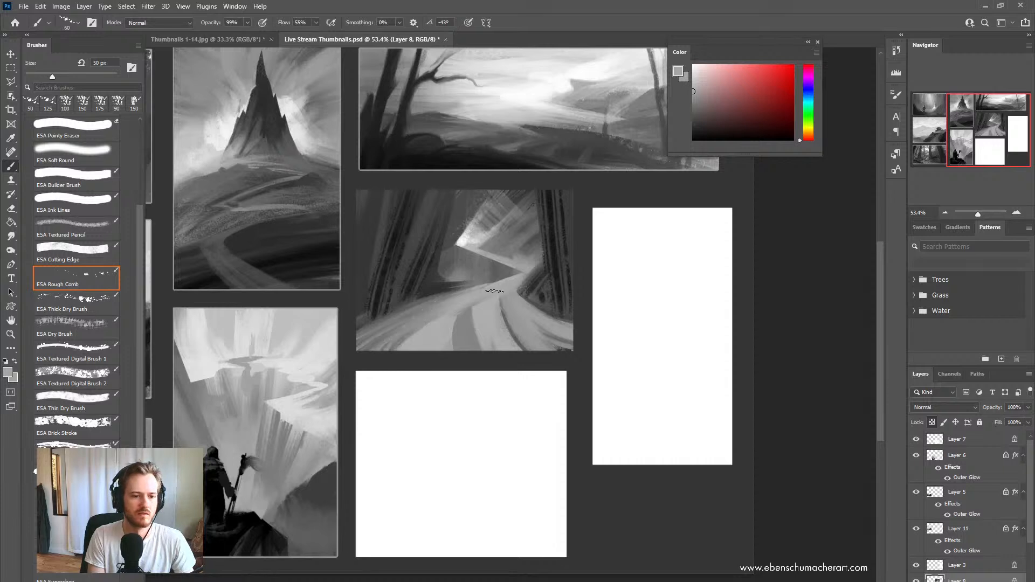
mouse_move(458, 345)
left_mouse_down()
mouse_move(470, 314)
mouse_move(455, 348)
left_mouse_up()
Step: Streak the winding path with sampled mid-grey ESA Rough Comb strokes, setting the brush size to 100 px
left_click(442, 289, "alt")
key("bracketright")
key("bracketright")
key("bracketright")
key("ctrl+z")
left_click(483, 271, "alt")
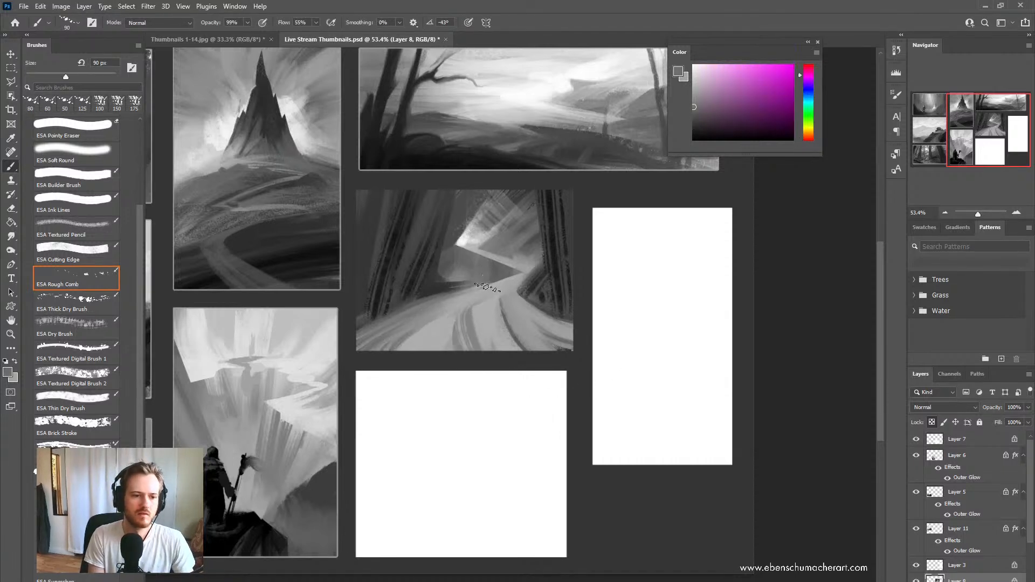
key("bracketright")
left_click_drag(507, 305, 518, 346)
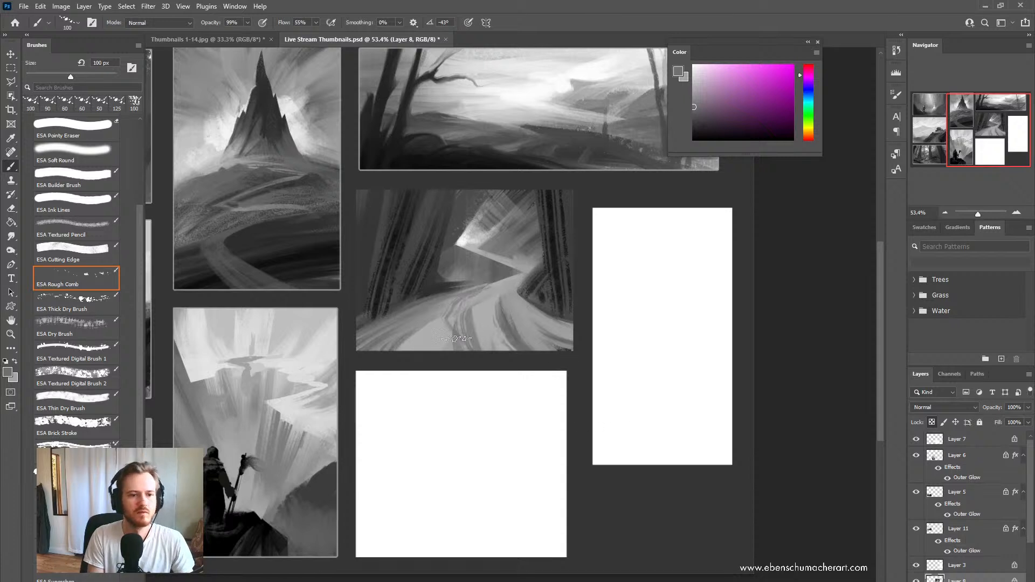
left_click_drag(466, 296, 448, 345)
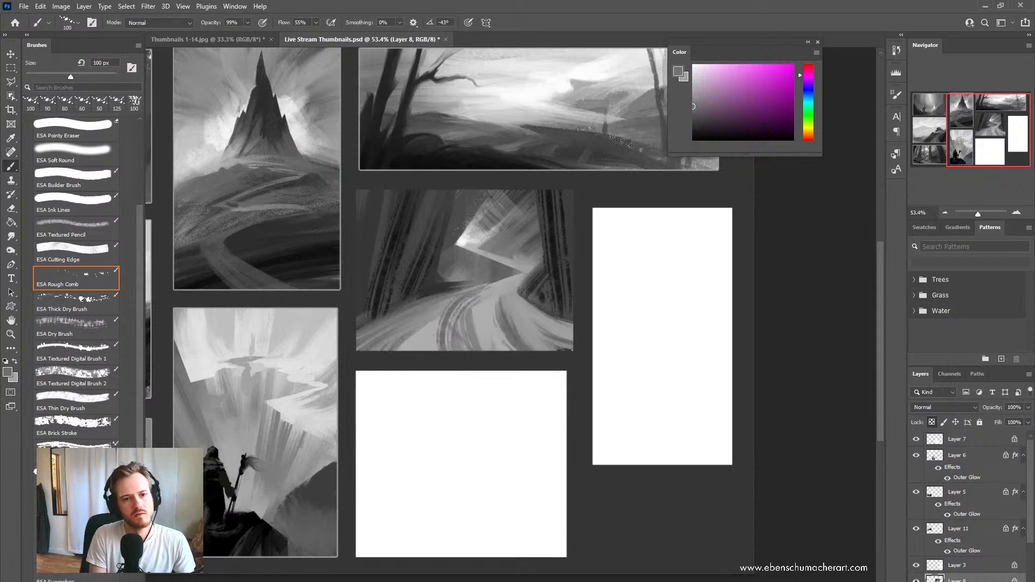
left_click_drag(468, 299, 449, 347)
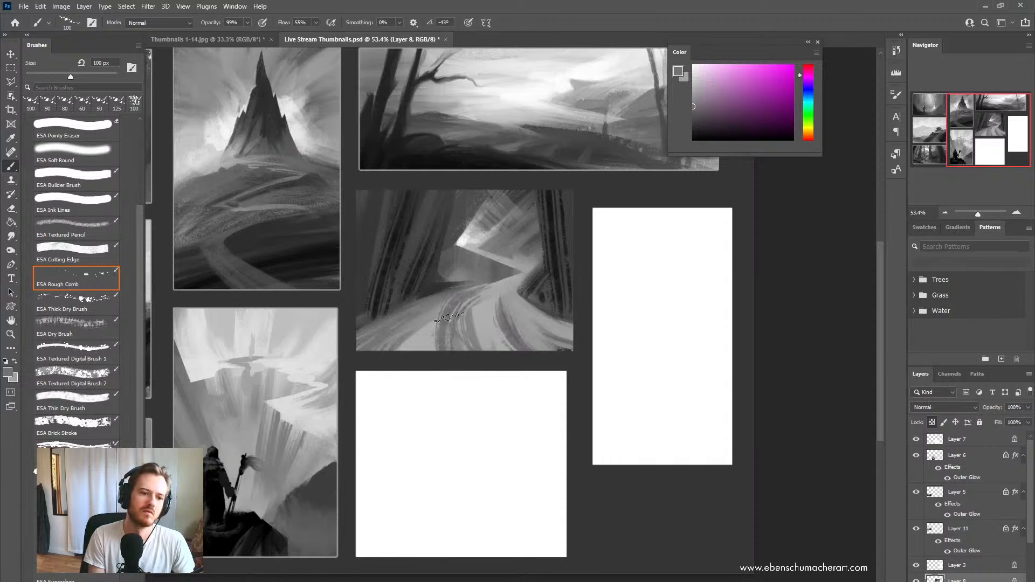
Step: Layer sampled light grey streaks down the path and darker grey streaks along its right edge and left foreground
left_click(504, 288, "alt")
left_click_drag(483, 292, 446, 323)
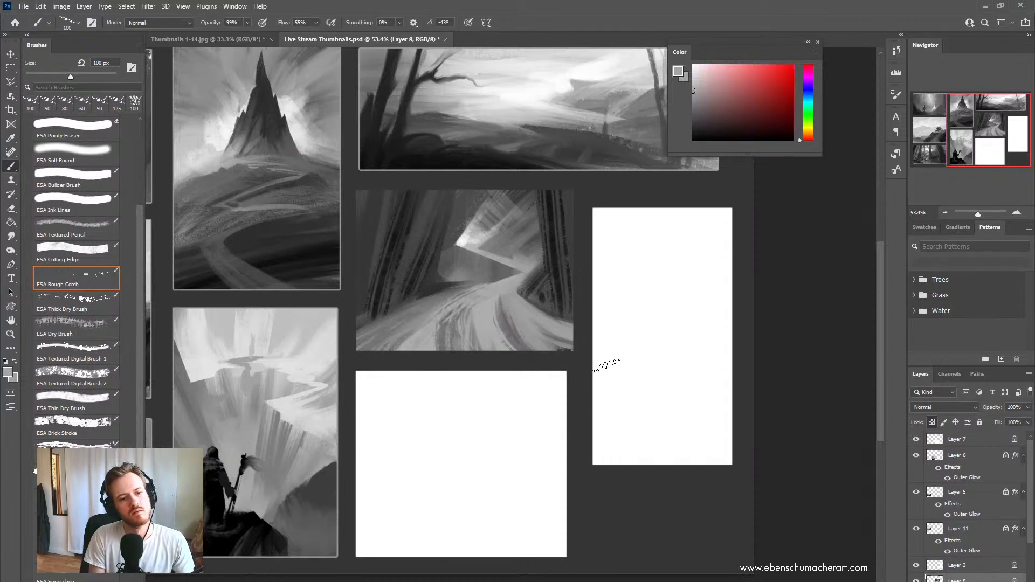
left_click(537, 286, "alt")
left_click_drag(524, 304, 550, 327)
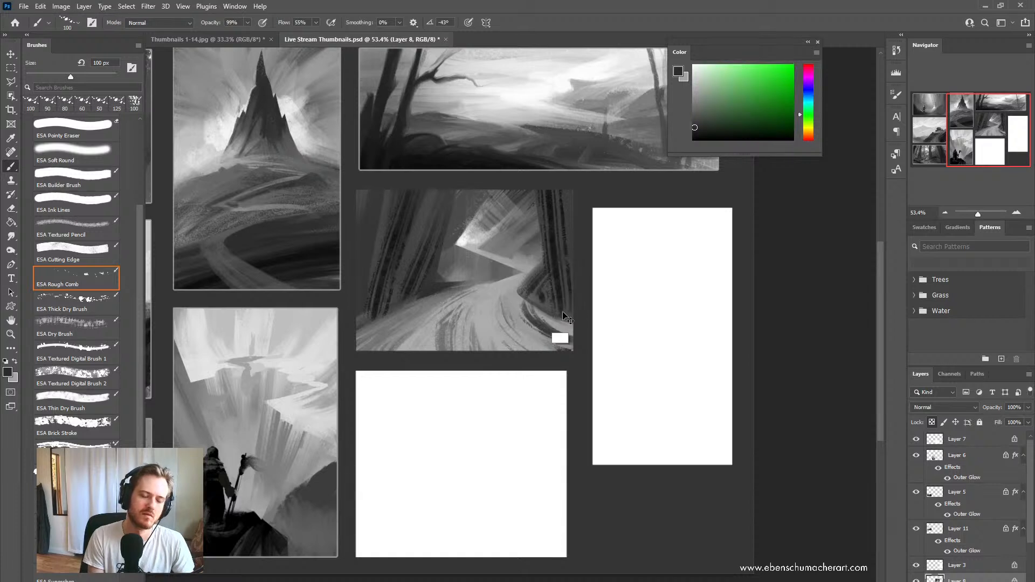
left_click(538, 291, "alt")
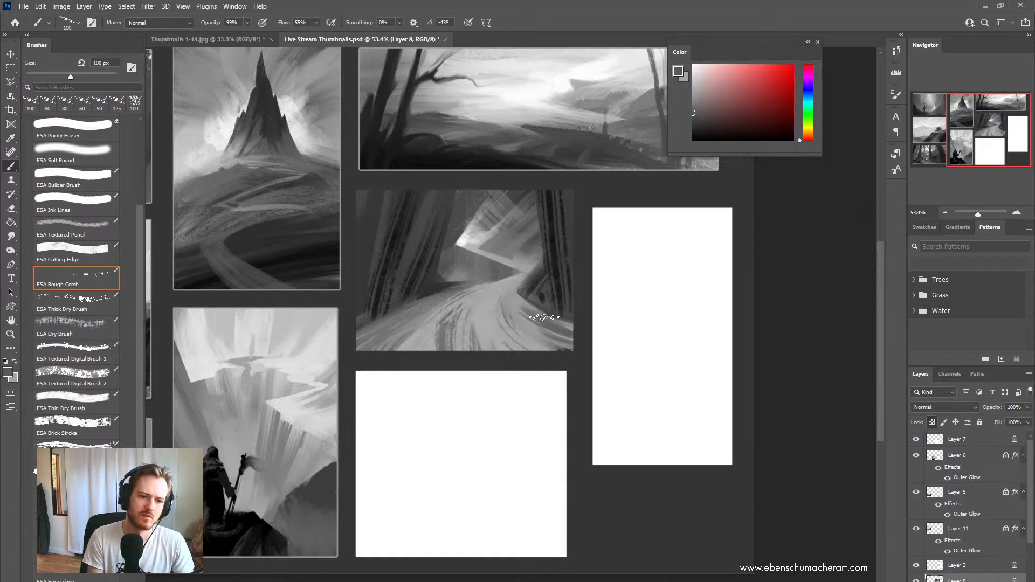
mouse_move(542, 318)
left_mouse_down()
mouse_move(567, 343)
mouse_move(546, 348)
left_mouse_up()
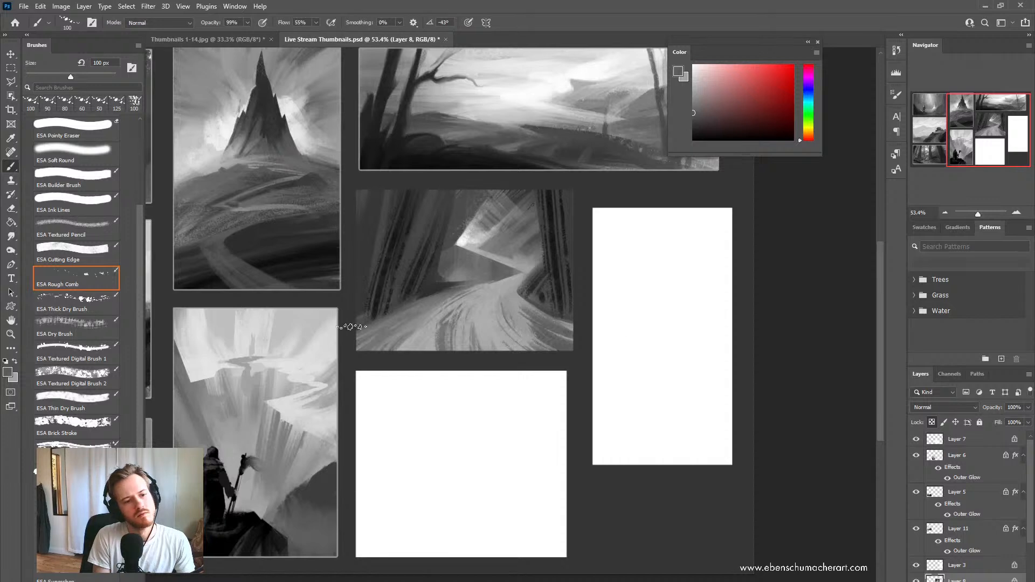
mouse_move(401, 315)
left_mouse_down()
mouse_move(366, 340)
mouse_move(366, 354)
left_mouse_up()
mouse_move(423, 324)
left_mouse_down()
mouse_move(384, 351)
mouse_move(506, 296)
left_mouse_up()
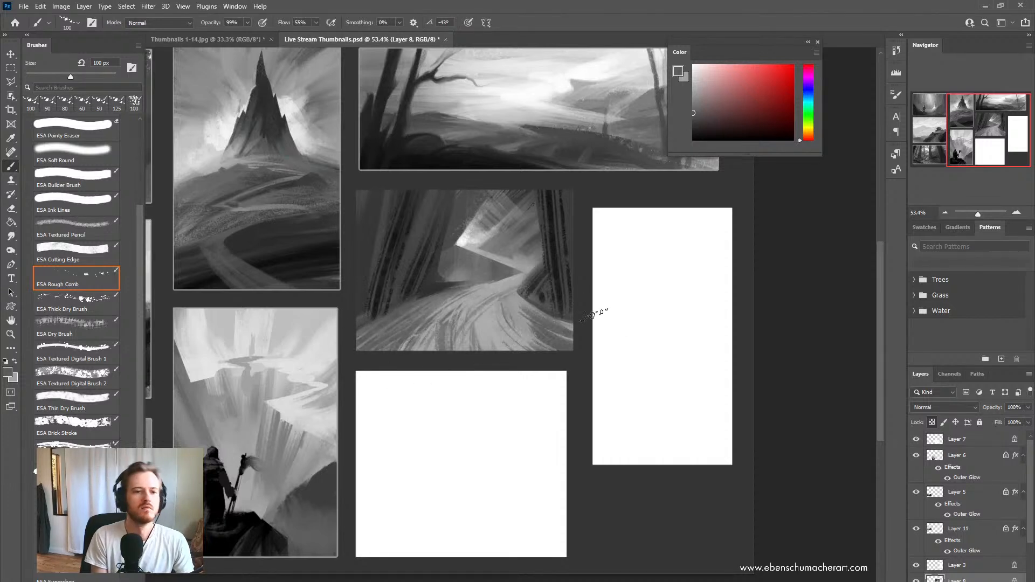
Step: Add sampled white ESA Rough Comb streaks at 35 px radiating from the bright spot between the walls
left_click(465, 241, "alt")
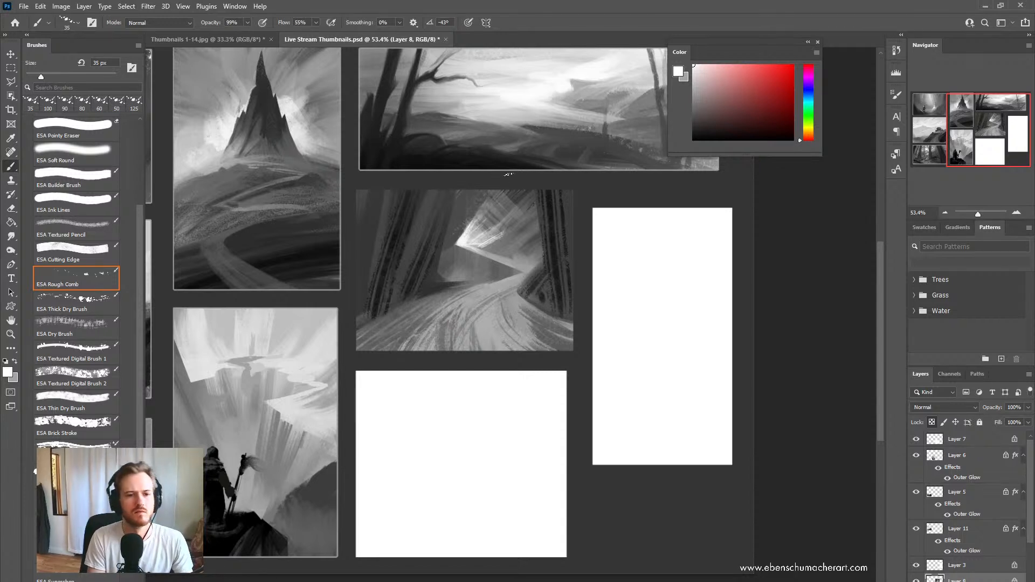
key("z")
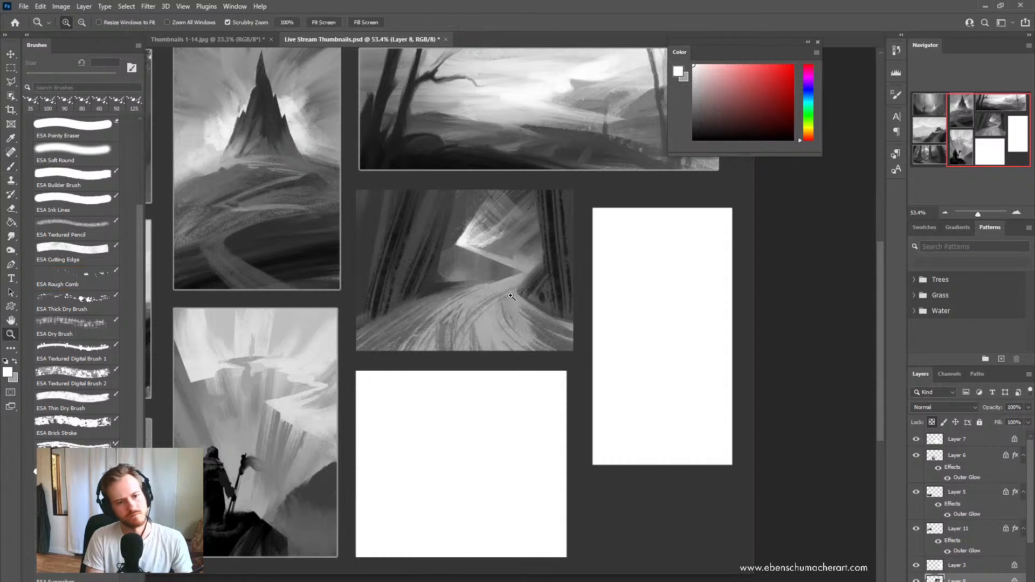
left_click_drag(509, 297, 482, 294)
key("space")
left_click_drag(492, 290, 479, 316)
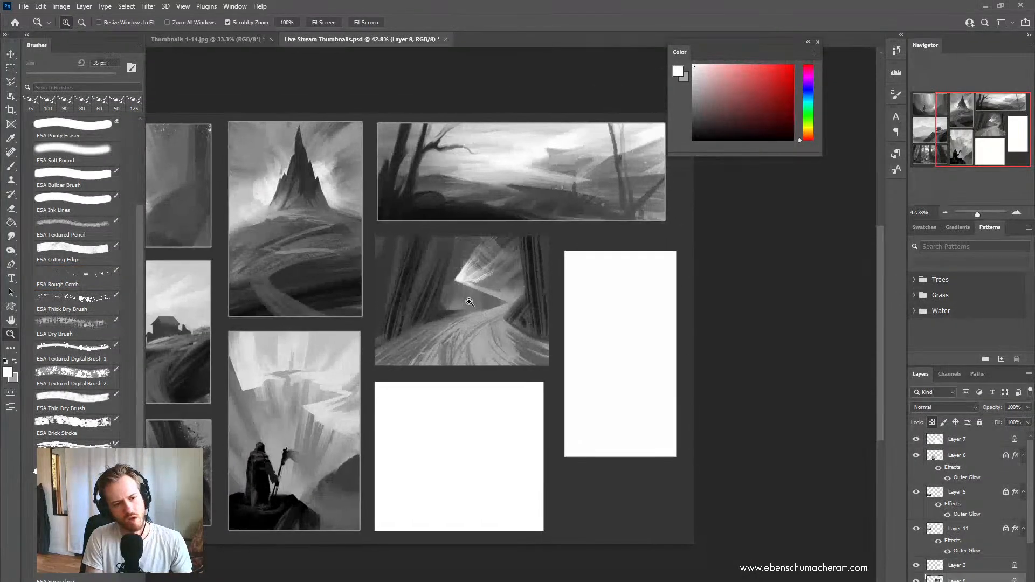
Step: Smooth the distant slope beside the bright streaks with sampled greys, using the Mixer Brush at 35 px
key("b")
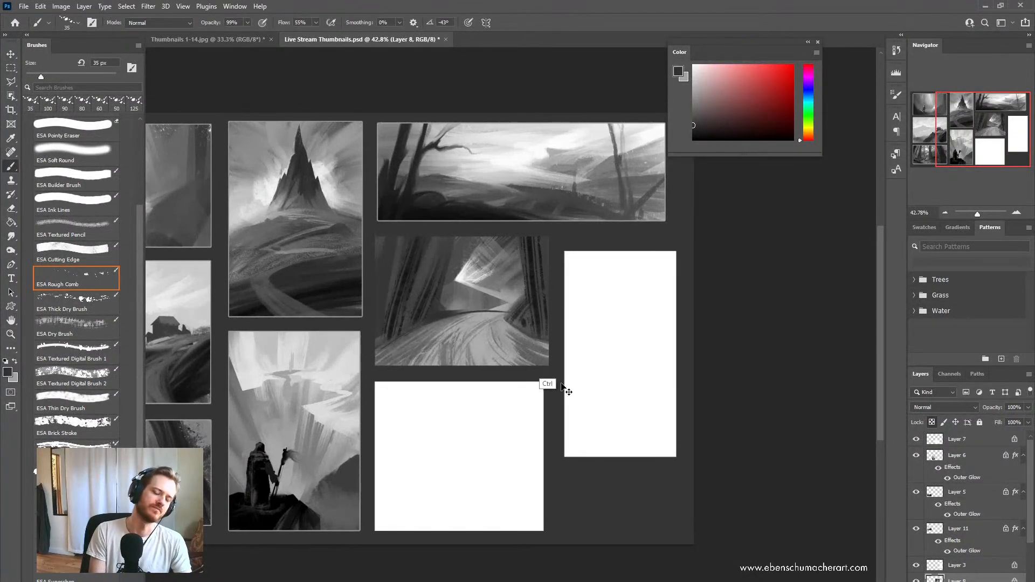
left_click(503, 309, "alt")
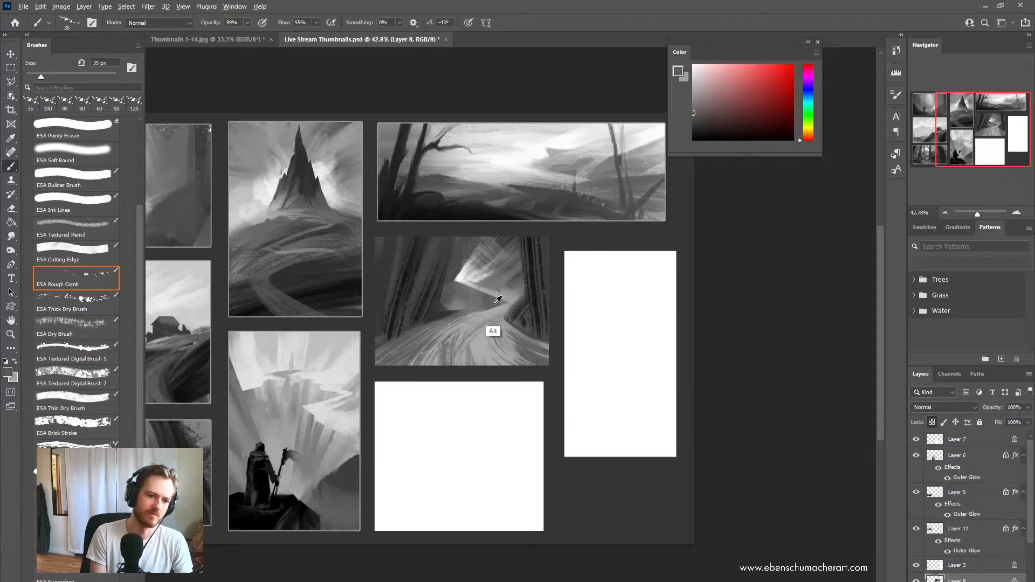
left_click(497, 299, "alt")
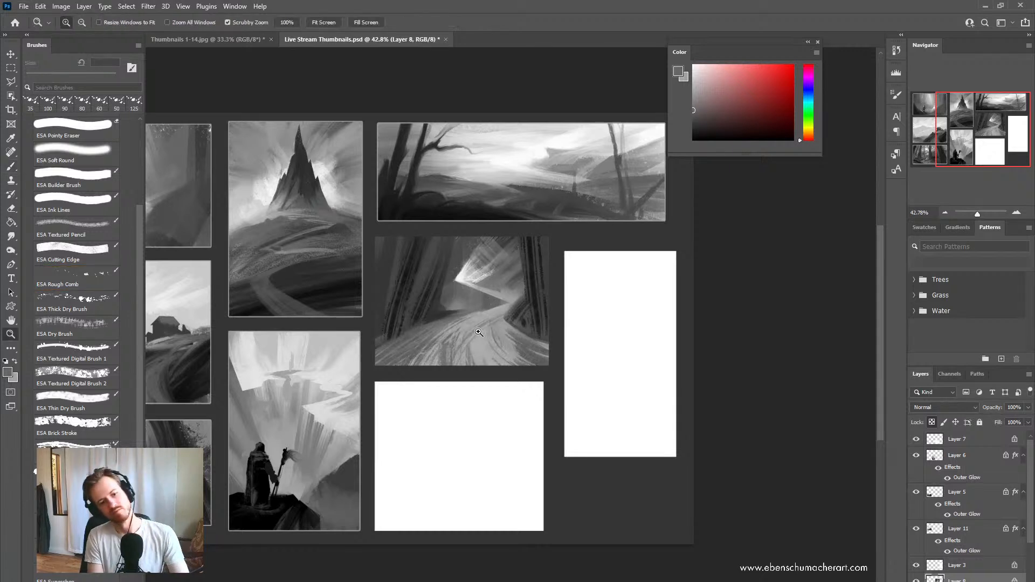
mouse_move(491, 314)
left_mouse_down()
mouse_move(461, 318)
mouse_move(456, 358)
mouse_move(499, 360)
mouse_move(493, 374)
left_mouse_up()
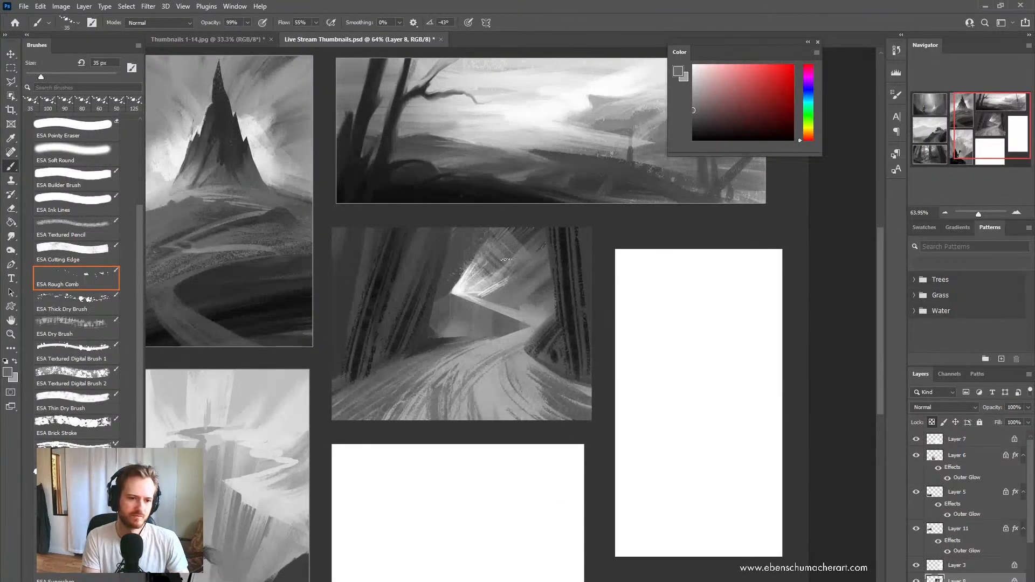
left_click(488, 290, "alt")
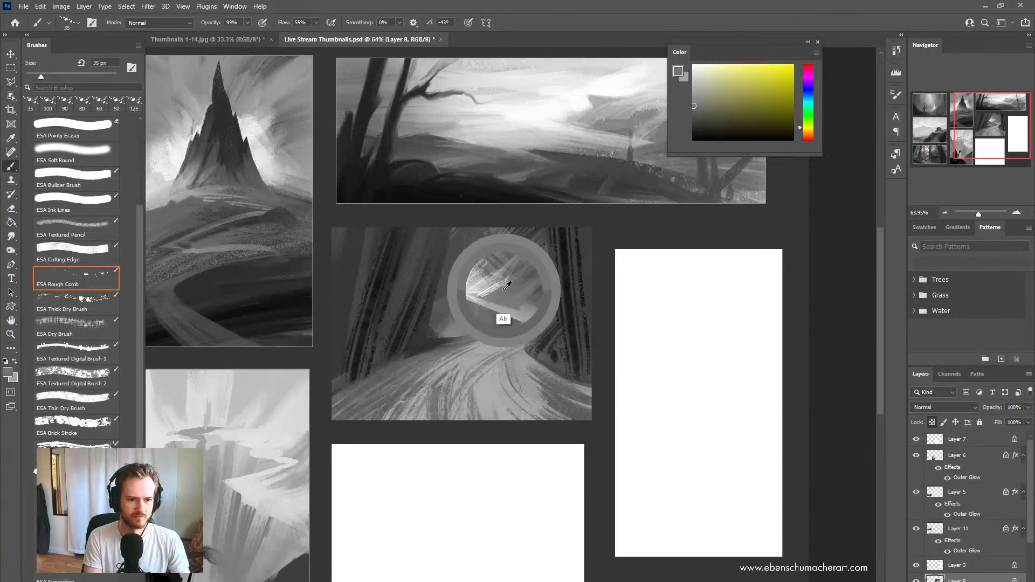
key("shift+b")
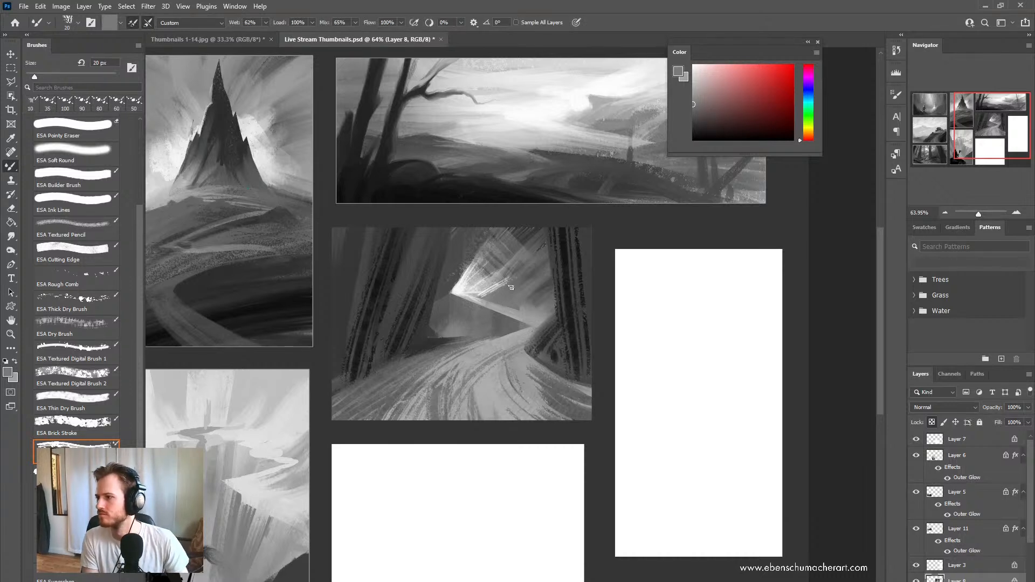
left_click_drag(494, 295, 489, 297)
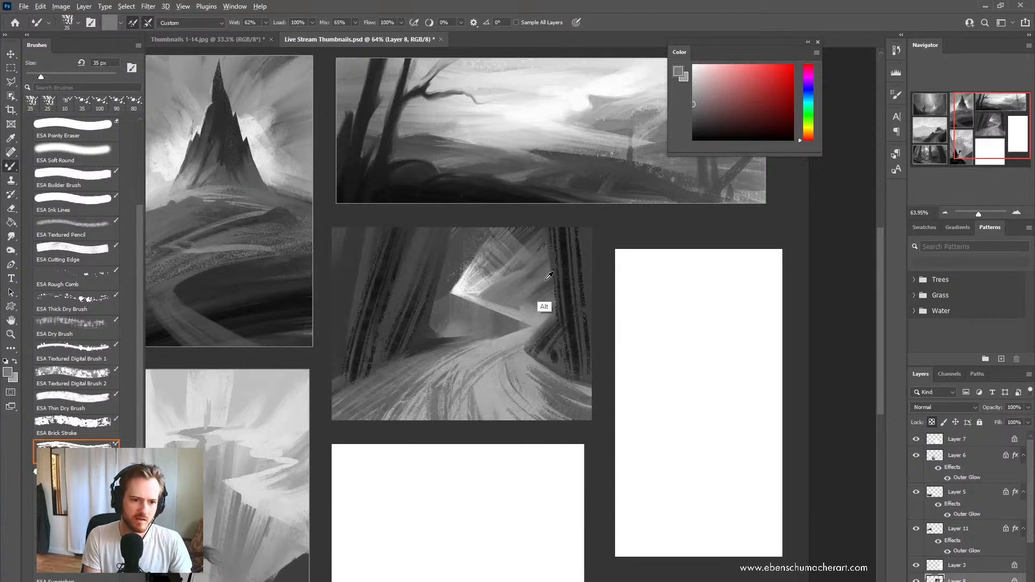
Step: Try sampled darker grey Mixer Brush strokes on the distant slope near the right wall, and undo them
left_click(543, 276, "alt")
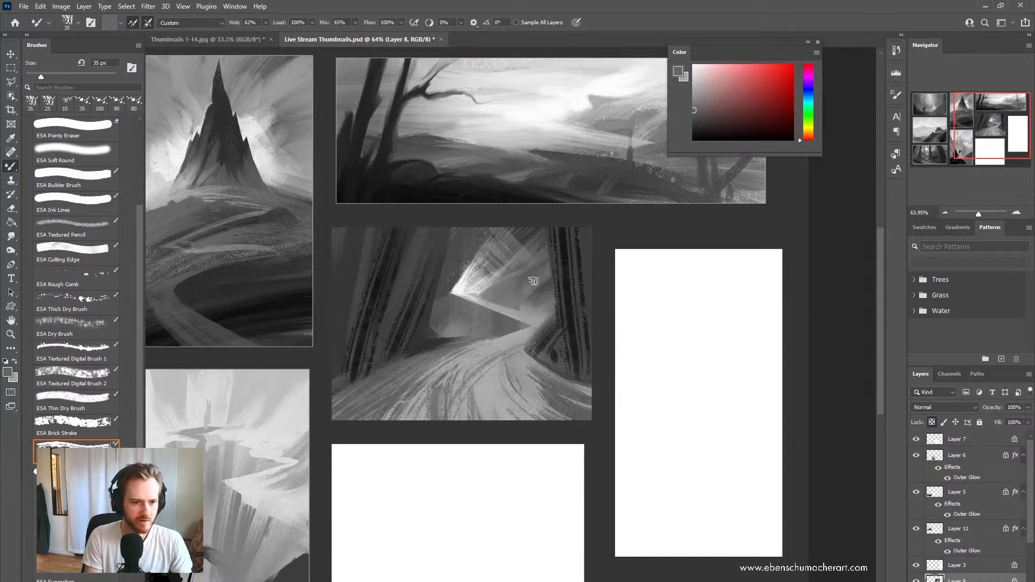
left_click(528, 274, "alt")
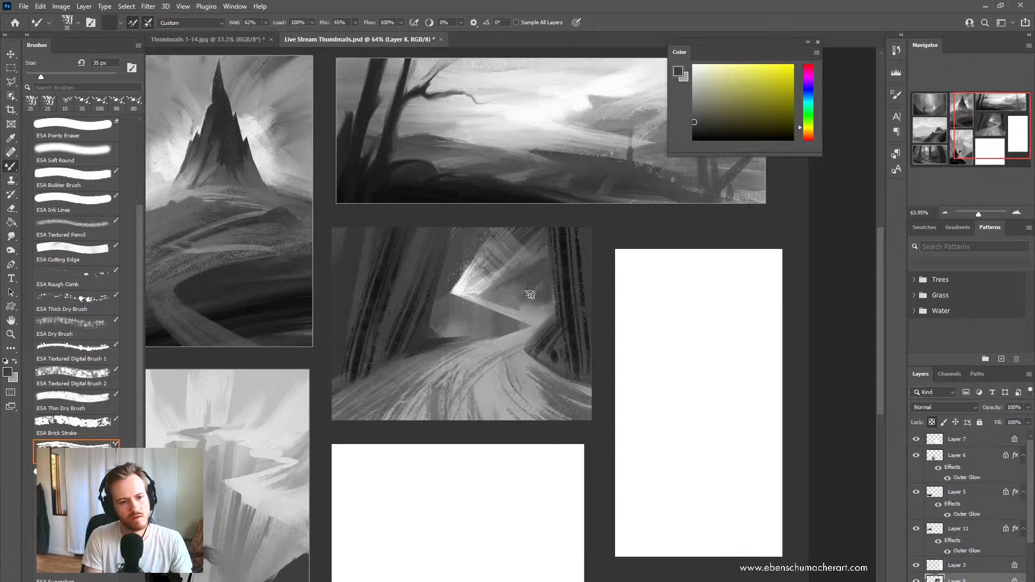
key("ctrl+z")
key("ctrl+z")
key("ctrl+z")
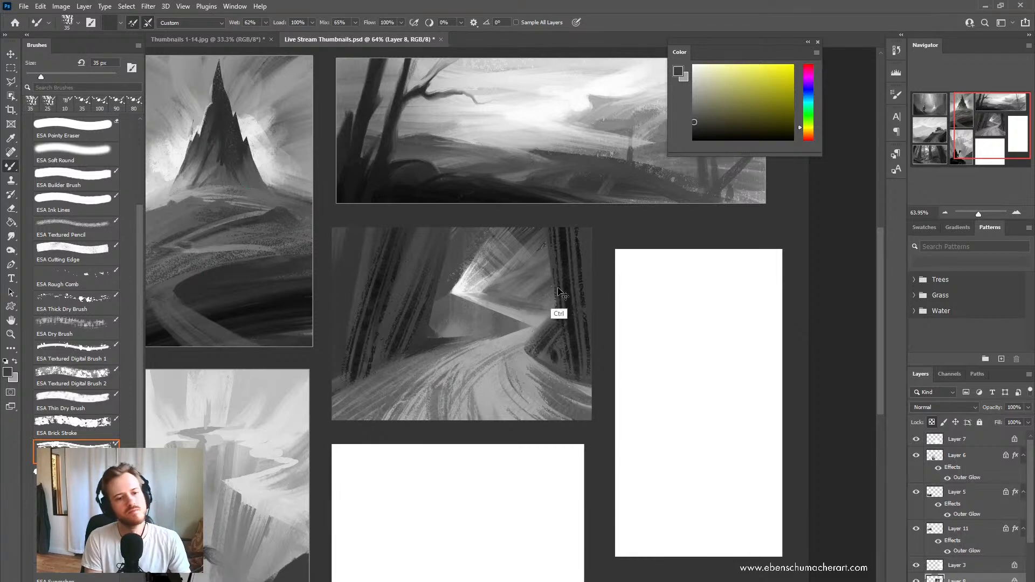
Step: Boost the Layer 8 thumbnail's contrast with Levels, lowering the white input and setting midtones to 0.83, and paste the copied layer style onto it
key("z")
mouse_move(533, 307)
left_mouse_down()
mouse_move(471, 323)
mouse_move(518, 315)
mouse_move(482, 331)
mouse_move(523, 291)
left_mouse_up()
key("b")
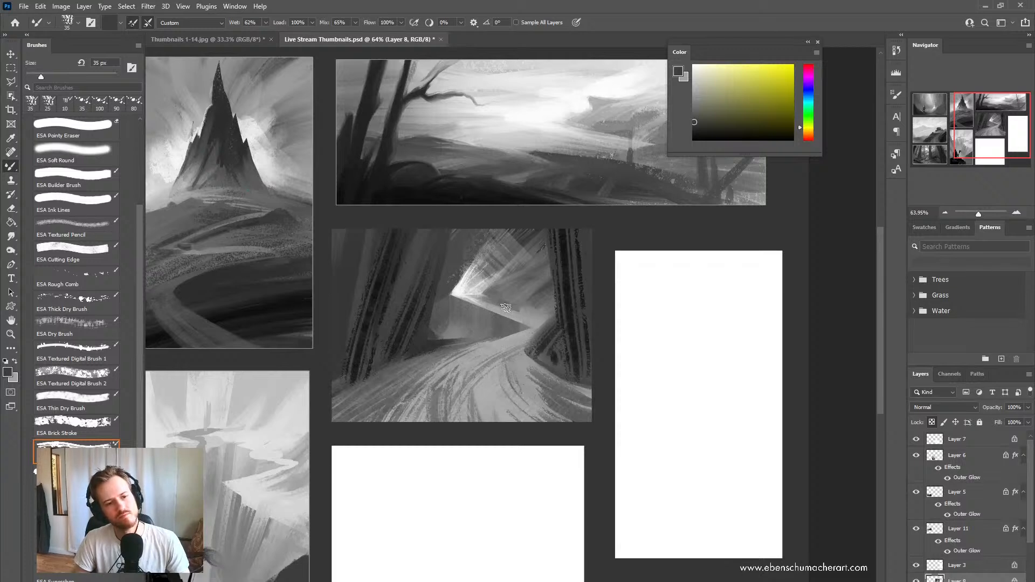
key("z")
left_click_drag(482, 309, 494, 321)
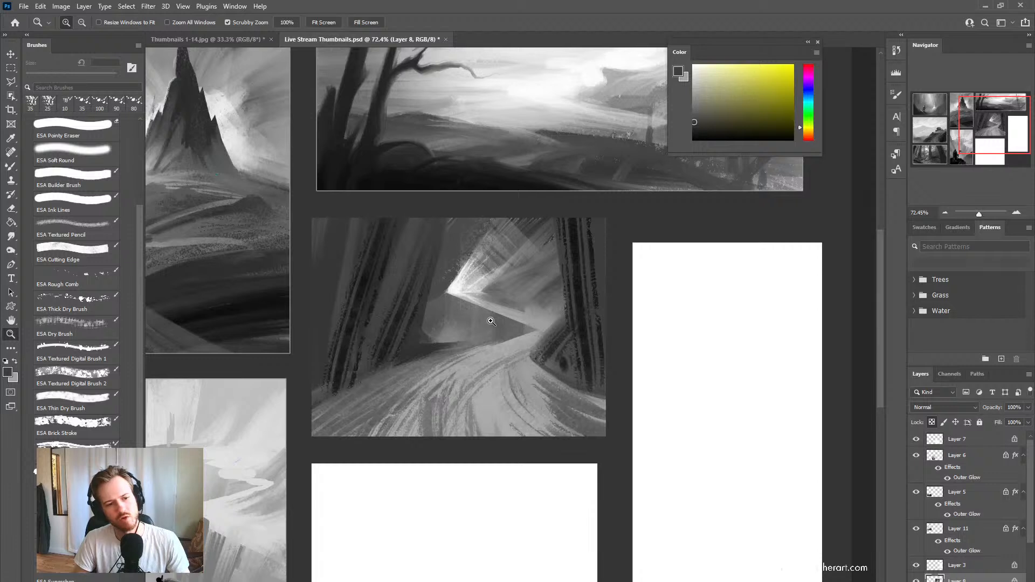
key("ctrl+l")
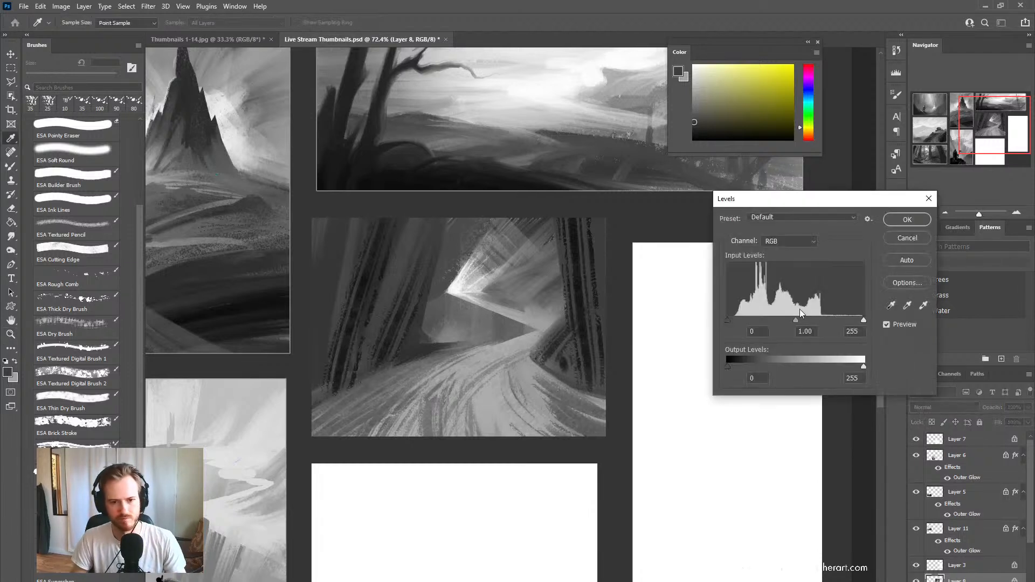
left_click_drag(864, 320, 800, 320)
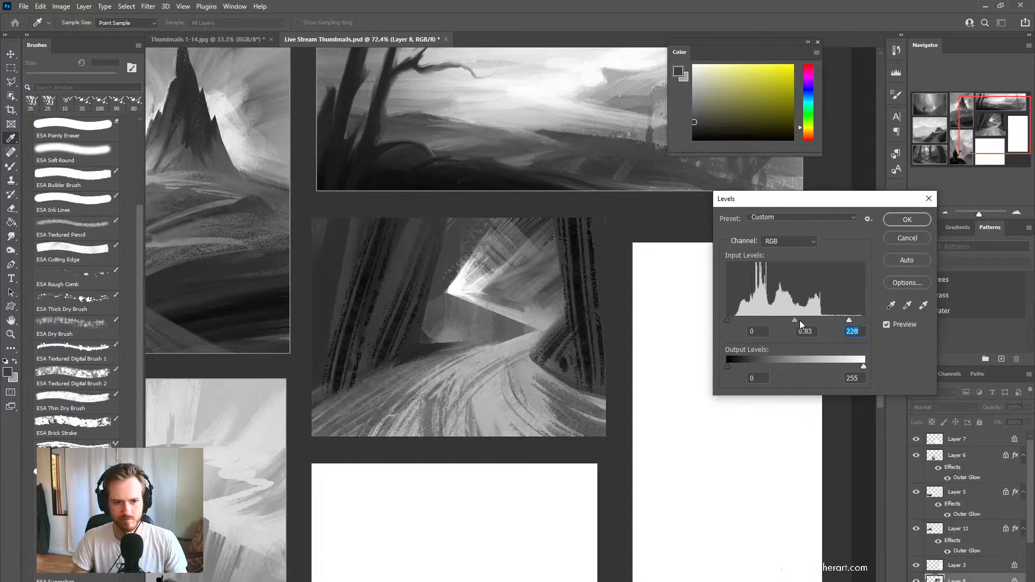
left_click(923, 222)
right_click(970, 580)
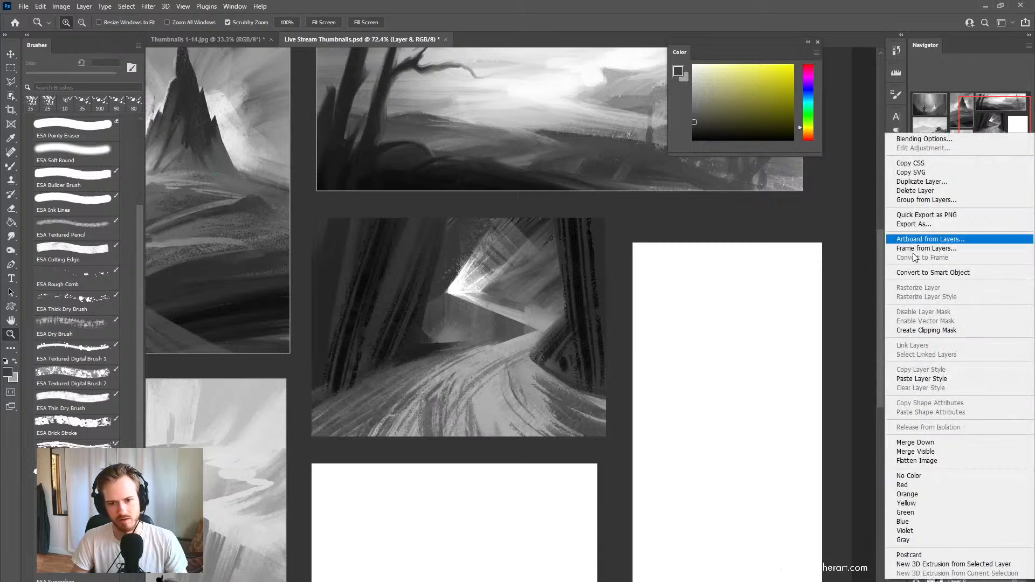
left_click(931, 381)
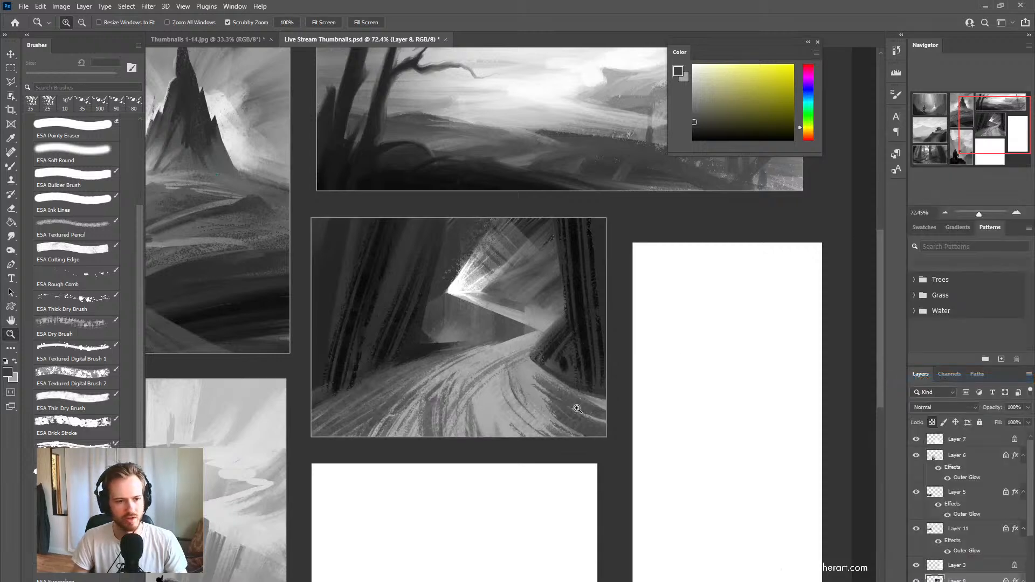
Step: Make Layer 7, the blank thumbnail below the winding path scene, the active layer
left_click_drag(581, 409, 544, 409)
left_click_drag(557, 465, 542, 274)
left_click_drag(530, 315, 577, 390)
left_click(590, 418, "ctrl")
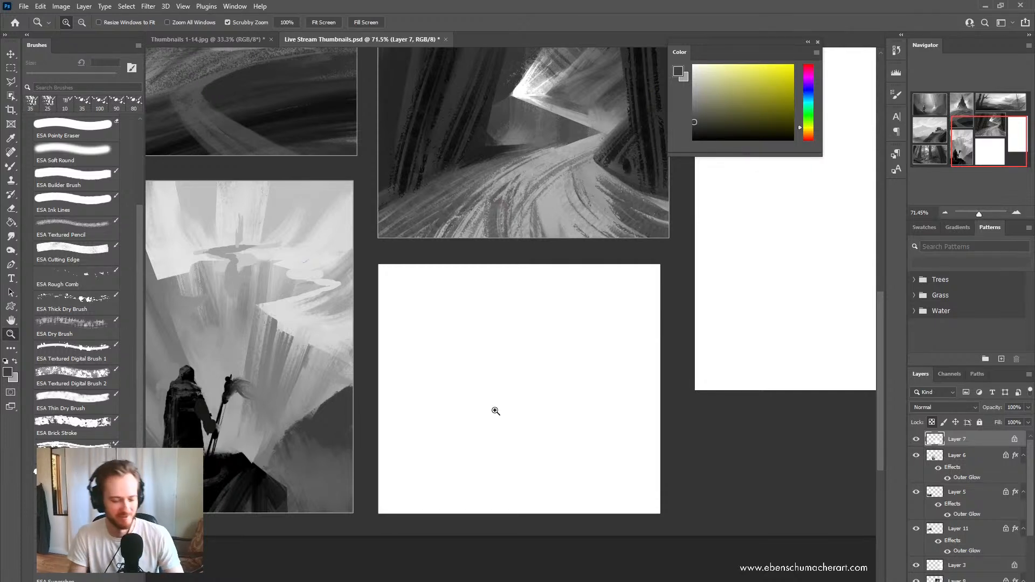
key("b")
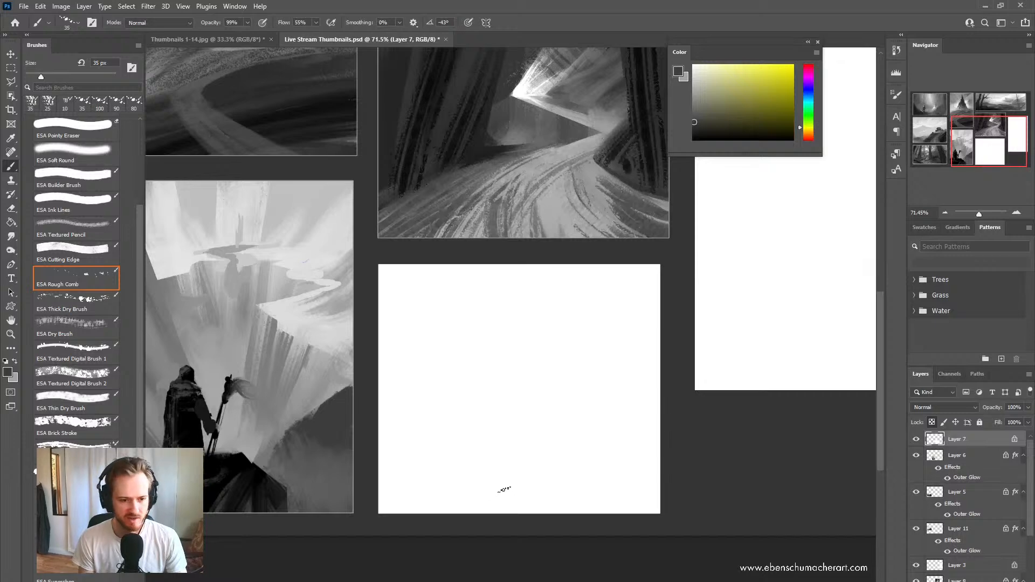
left_click_drag(504, 489, 525, 372)
key("z")
left_click_drag(427, 485, 392, 494)
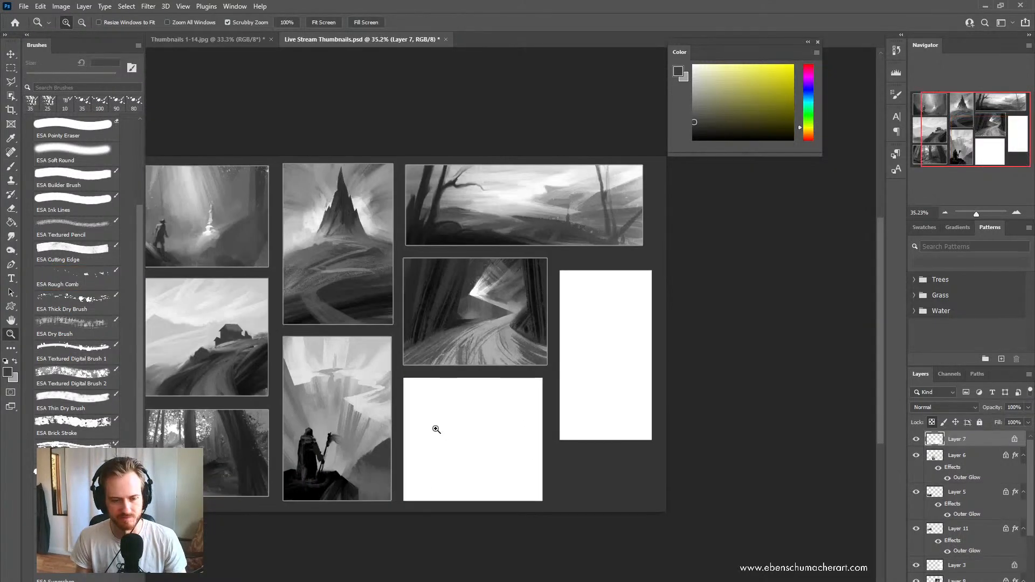
left_click_drag(436, 429, 409, 442)
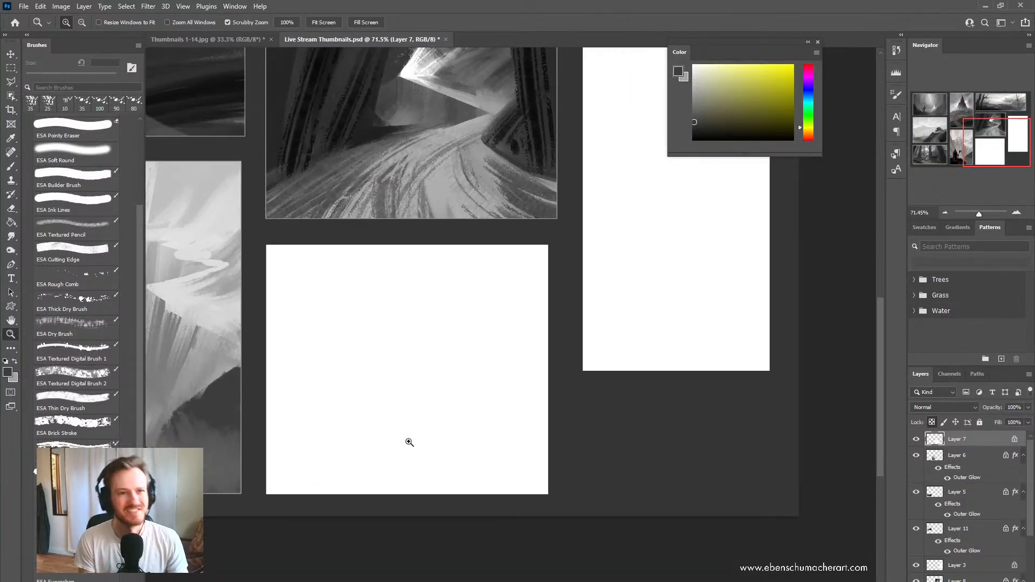
Step: Block in dark grey masses in both lower corners of the blank Layer 7 thumbnail, using ESA Textured Digital Brush 2 at 175 px
key("b")
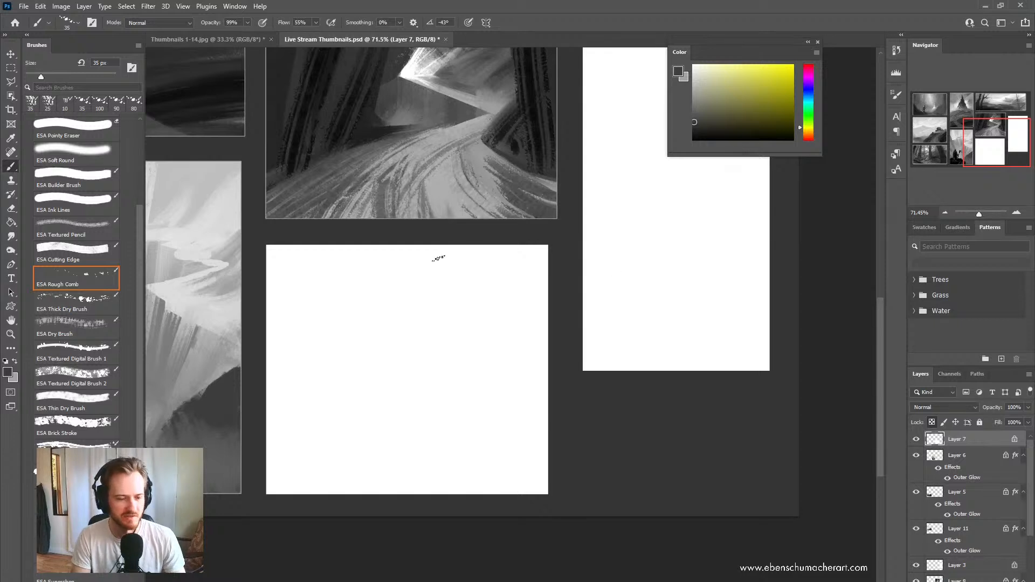
left_click(67, 311)
left_click(91, 279)
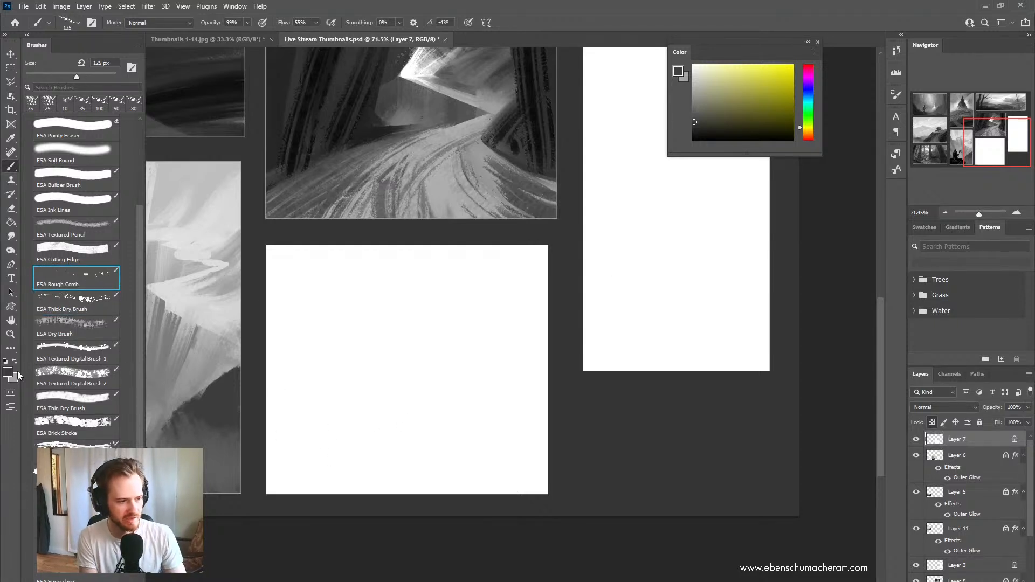
left_click(59, 376)
mouse_move(288, 450)
left_mouse_down()
mouse_move(312, 416)
mouse_move(358, 512)
left_mouse_up()
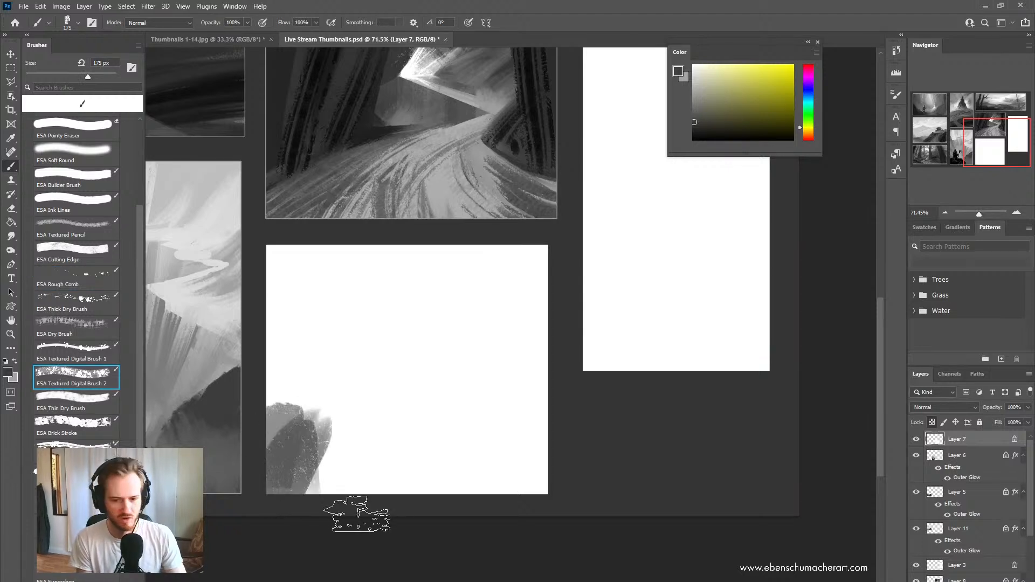
left_click_drag(345, 437, 351, 509)
left_click_drag(378, 466, 396, 509)
left_click_drag(498, 442, 515, 509)
left_click_drag(515, 426, 540, 523)
left_click_drag(526, 402, 542, 518)
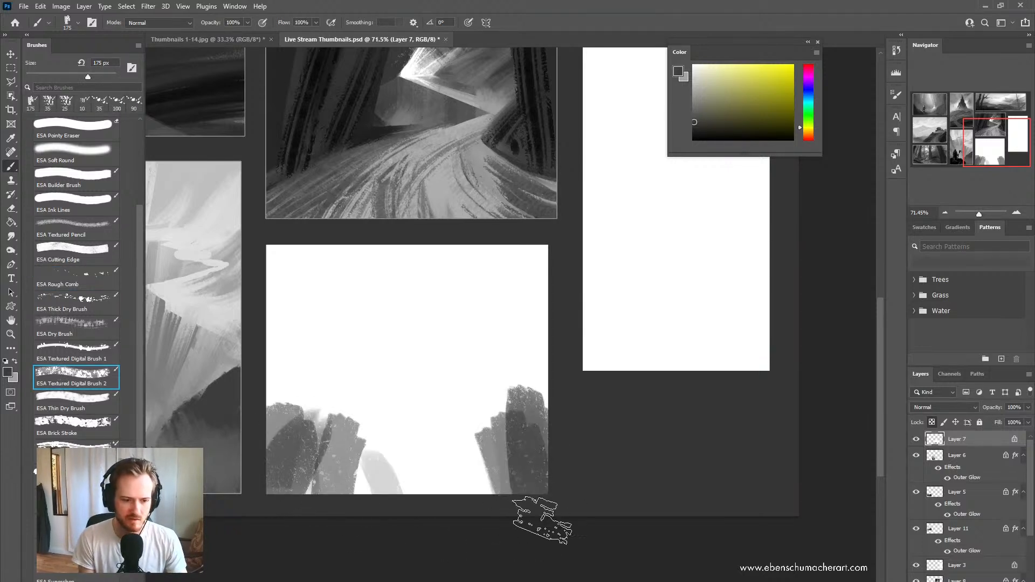
Step: Try broad dark strokes sweeping from the lower middle of the thumbnail up to its right edge, and undo them
left_click_drag(468, 534, 522, 392)
left_click_drag(423, 533, 545, 362)
left_click_drag(431, 507, 613, 346)
mouse_move(451, 527)
left_mouse_down()
mouse_move(575, 329)
mouse_move(377, 502)
left_mouse_up()
key("ctrl+z")
key("ctrl+z")
key("ctrl+z")
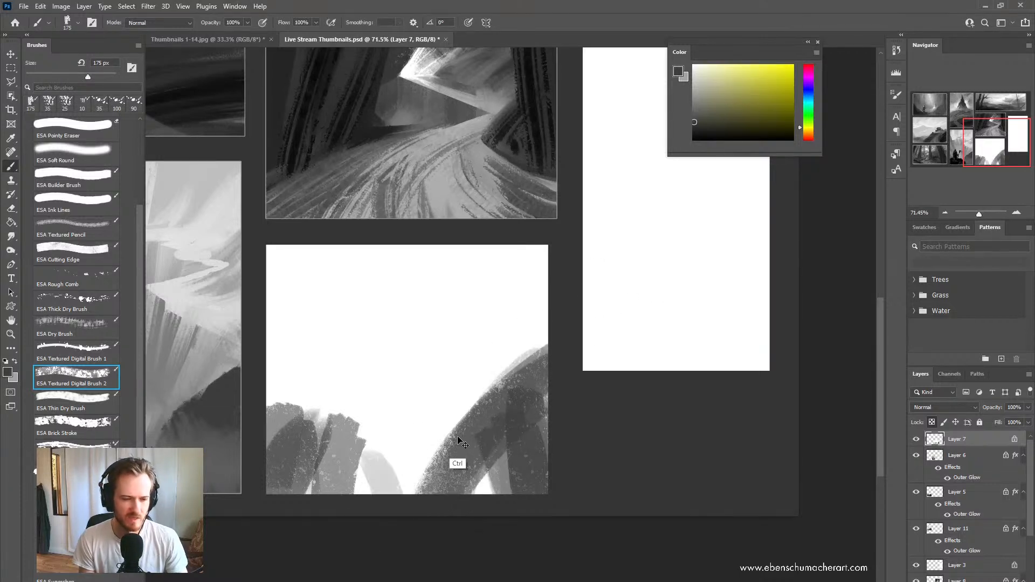
key("ctrl+z")
Step: Paint a broad dark diagonal slope from the thumbnail's lower left corner to its upper right, and fill below it with rising strokes
left_click_drag(265, 488, 545, 281)
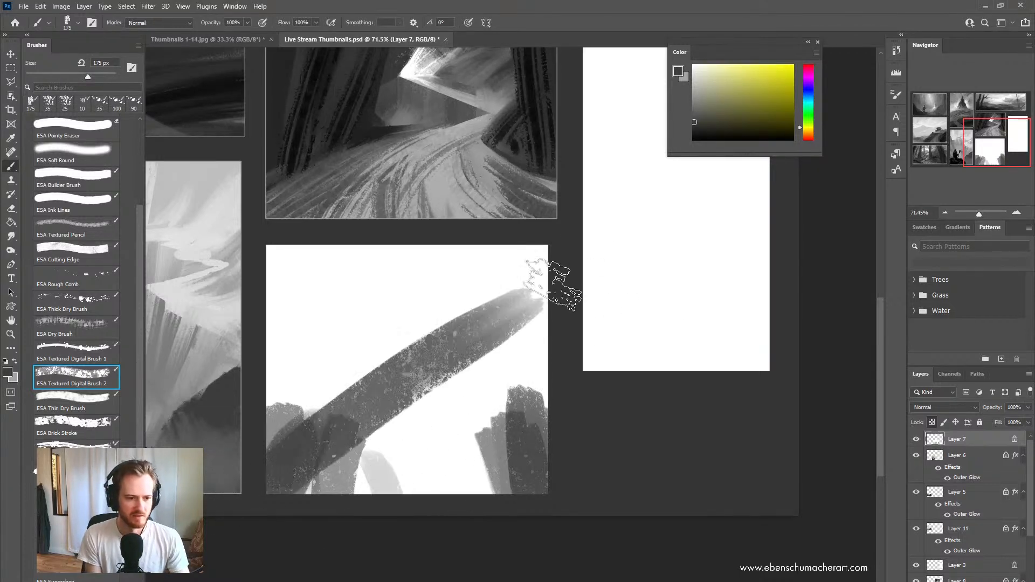
left_click_drag(262, 537, 474, 337)
left_click_drag(343, 516, 491, 329)
left_click_drag(348, 572, 526, 335)
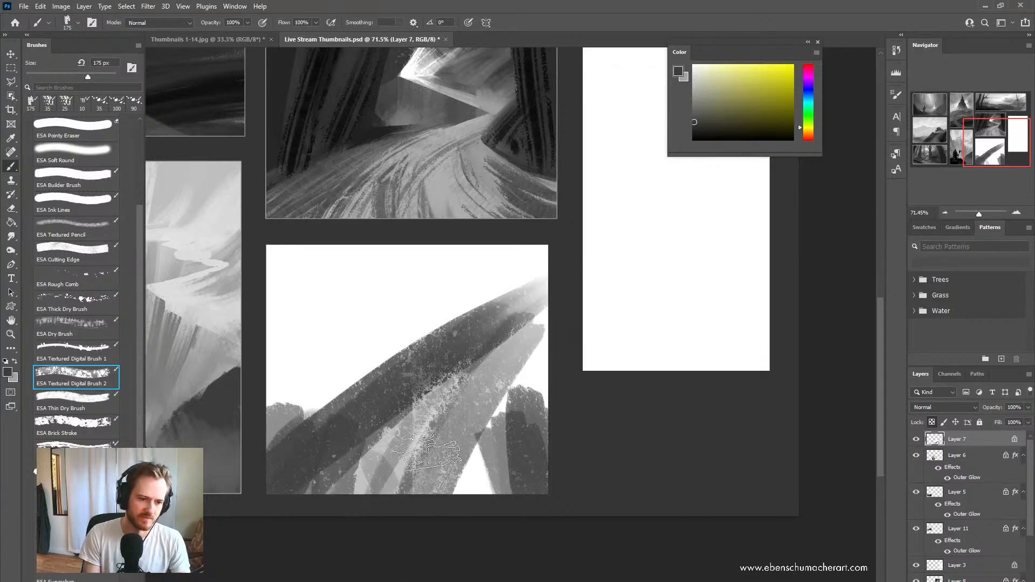
left_click_drag(438, 493, 447, 384)
mouse_move(439, 493)
left_mouse_down()
mouse_move(449, 384)
mouse_move(461, 485)
left_mouse_up()
mouse_move(461, 377)
left_mouse_down()
mouse_move(457, 428)
mouse_move(410, 487)
left_mouse_up()
left_click_drag(492, 337, 385, 485)
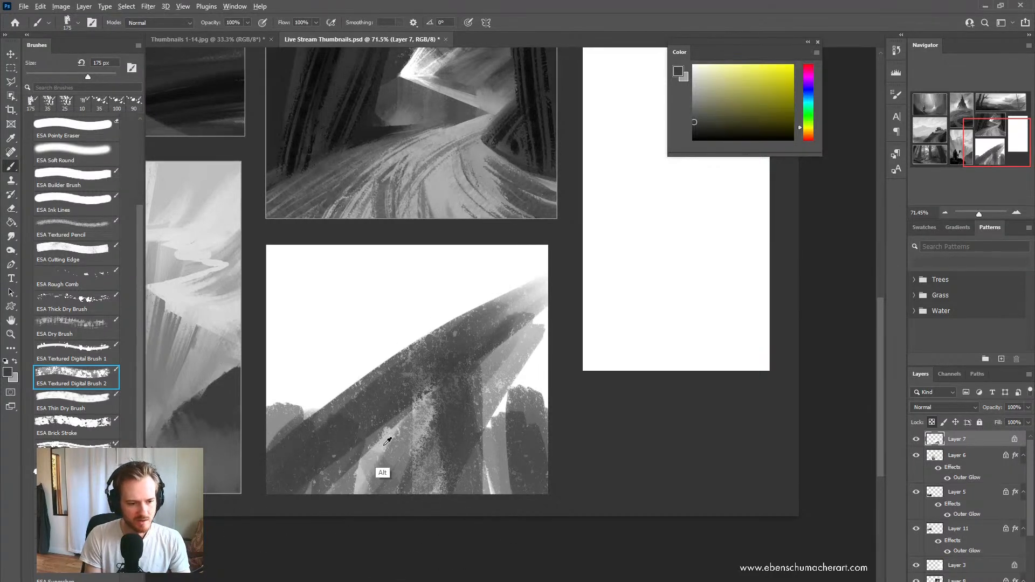
Step: Layer sampled lighter grey strokes up the slope, and add a sampled dark stroke descending from its peak toward the right edge
left_click(387, 441, "alt")
left_click_drag(302, 493, 479, 347)
left_click_drag(380, 493, 464, 342)
mouse_move(421, 493)
left_mouse_down()
mouse_move(493, 323)
mouse_move(490, 367)
left_mouse_up()
left_click(487, 348, "alt")
left_click_drag(461, 296, 631, 444)
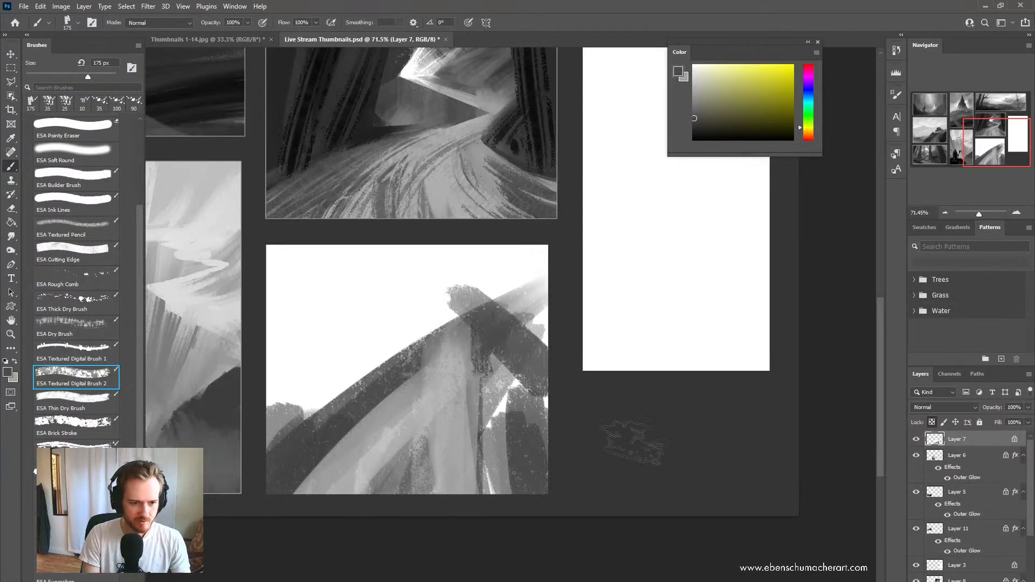
Step: Paint tall dark vertical masses on both sides of the upper thumbnail, leaving a white opening between them
mouse_move(472, 396)
left_mouse_down()
mouse_move(458, 245)
mouse_move(488, 245)
left_mouse_up()
mouse_move(507, 399)
left_mouse_down()
mouse_move(517, 245)
mouse_move(542, 242)
left_mouse_up()
mouse_move(334, 237)
left_mouse_down()
mouse_move(326, 386)
mouse_move(280, 485)
left_mouse_up()
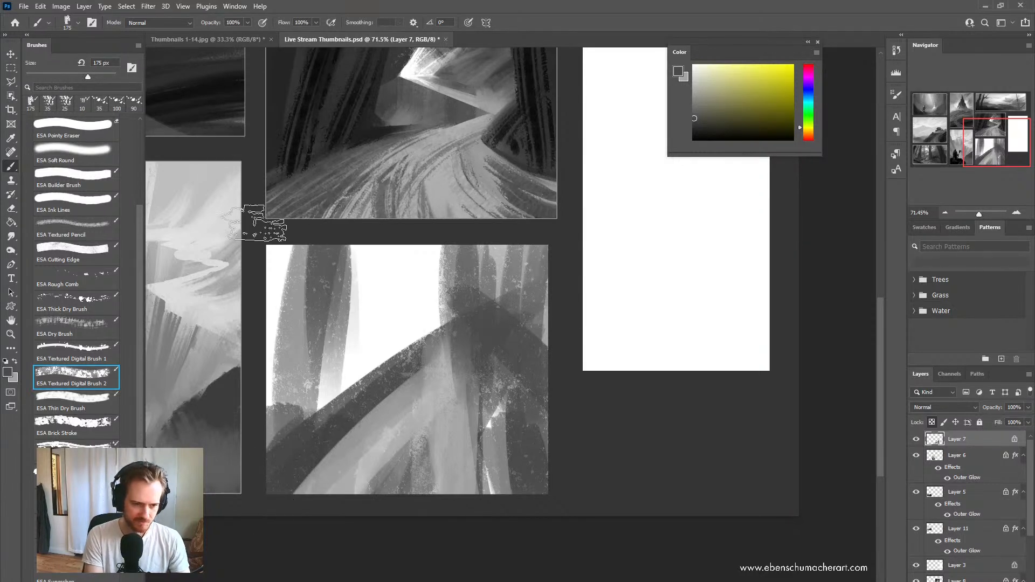
mouse_move(261, 232)
left_mouse_down()
mouse_move(269, 399)
mouse_move(341, 230)
mouse_move(355, 390)
left_mouse_up()
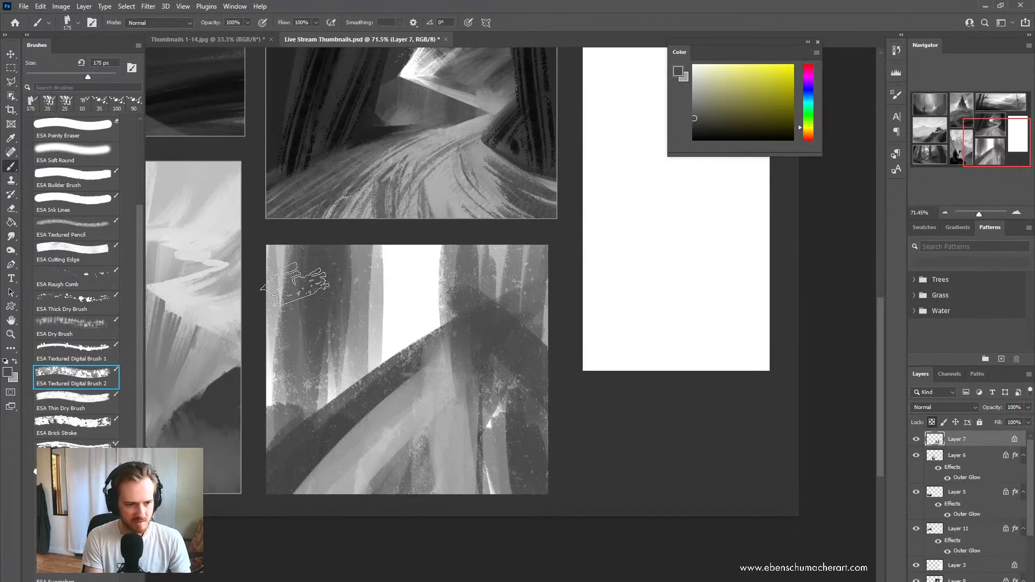
mouse_move(294, 226)
left_mouse_down()
mouse_move(280, 402)
mouse_move(329, 281)
left_mouse_up()
Step: Clean up the opening's left edge with sampled white, and sweep light bands across the foreground
left_click(399, 281, "alt")
left_click_drag(380, 253, 383, 383)
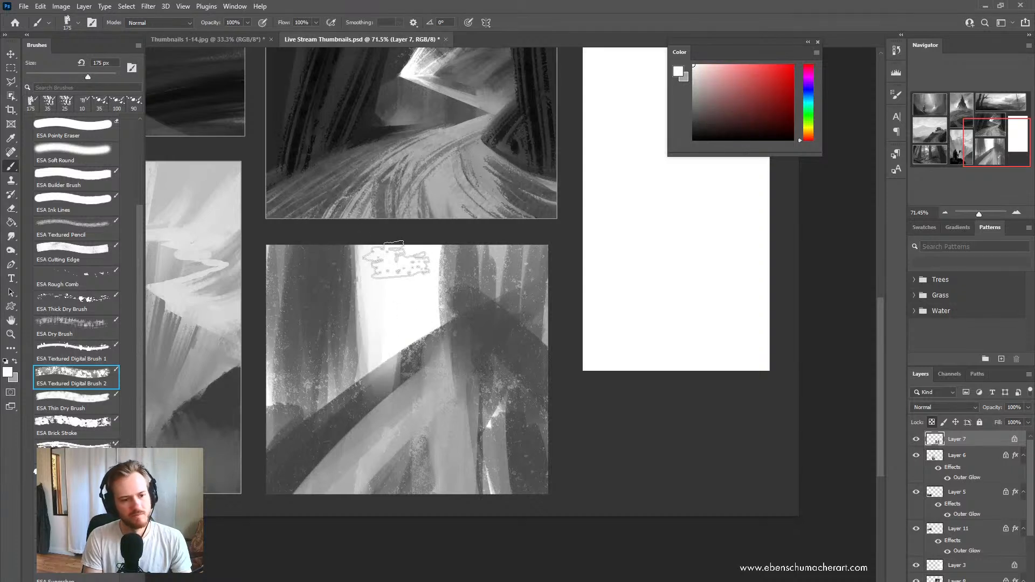
left_click(408, 310, "alt")
left_click_drag(296, 503, 415, 364)
mouse_move(272, 485)
left_mouse_down()
mouse_move(377, 399)
mouse_move(358, 429)
mouse_move(565, 505)
left_mouse_up()
left_click_drag(415, 418, 632, 499)
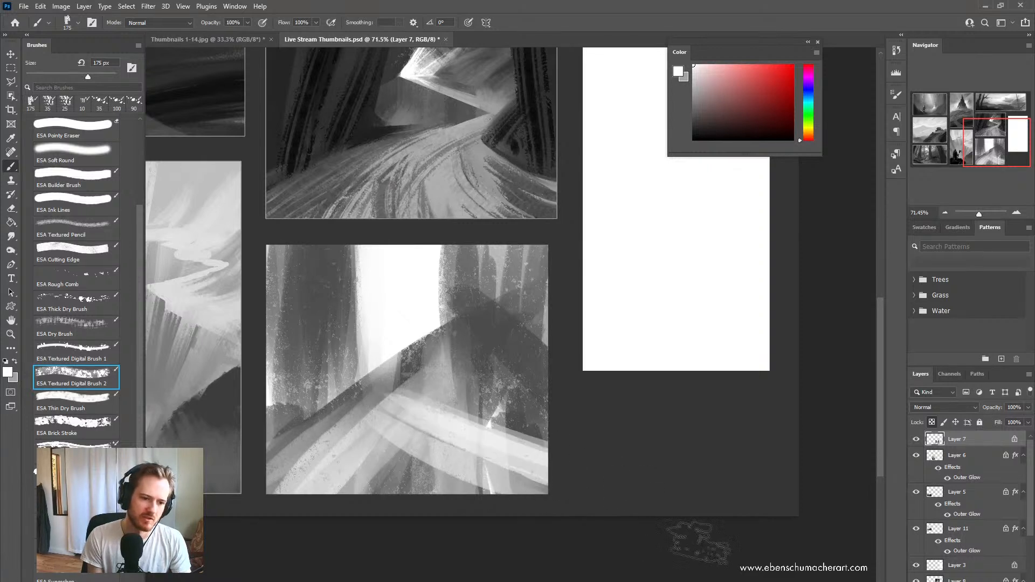
Step: Paint narrow sampled white streaks from the base of the opening across the ground, reducing the brush to 70 px
left_click(458, 398, "alt")
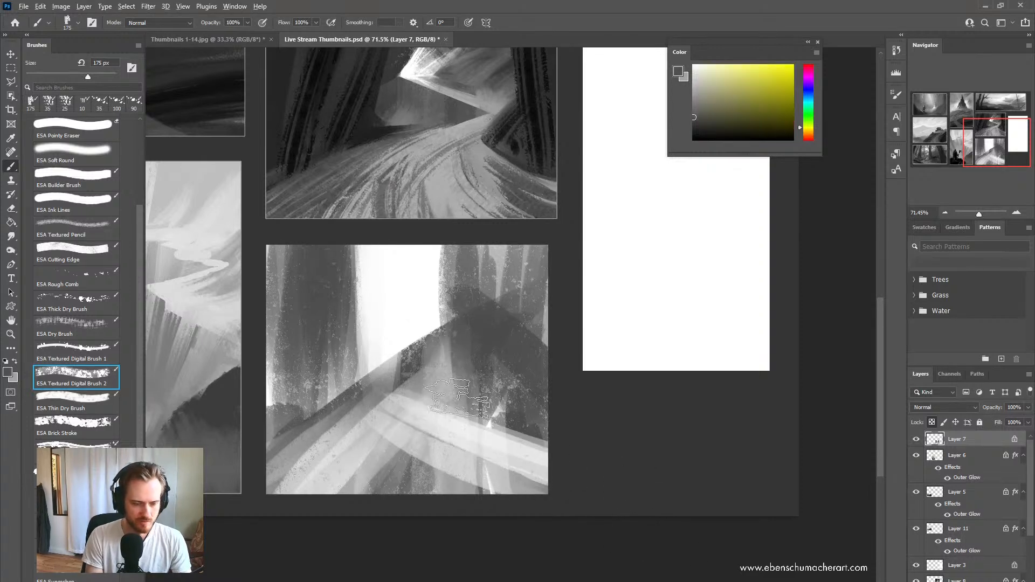
left_click(387, 350, "alt")
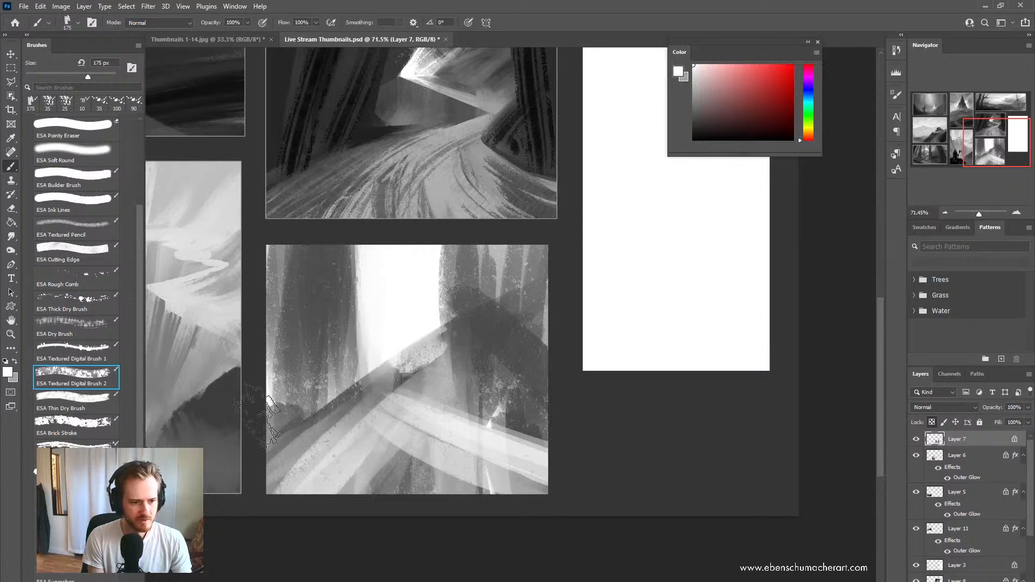
key("bracketleft")
key("bracketleft")
key("bracketleft")
key("bracketleft")
key("bracketleft")
key("bracketleft")
left_click_drag(423, 335, 270, 416)
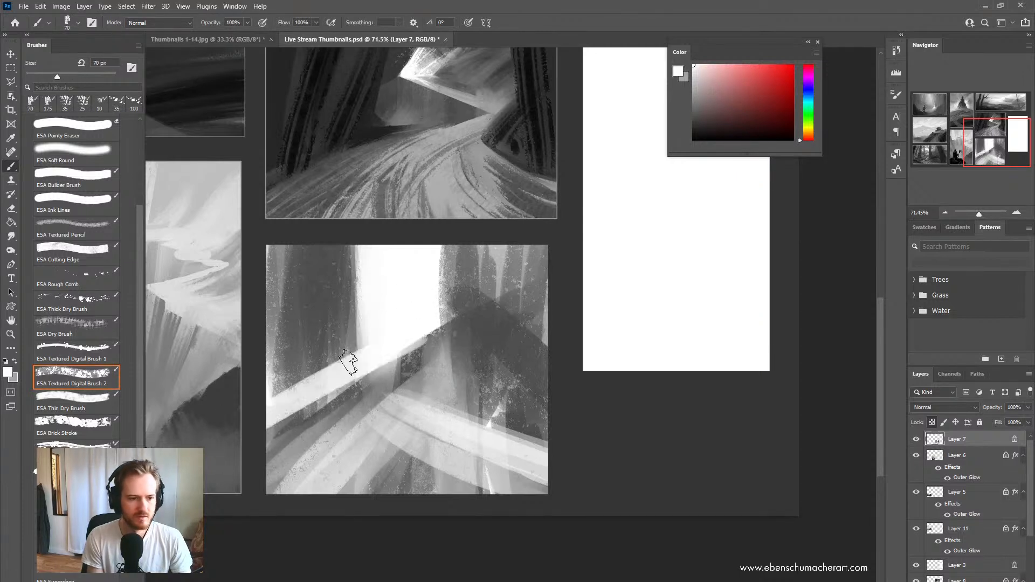
left_click_drag(355, 362, 277, 394)
mouse_move(360, 386)
left_mouse_down()
mouse_move(539, 456)
mouse_move(551, 481)
mouse_move(504, 438)
left_mouse_up()
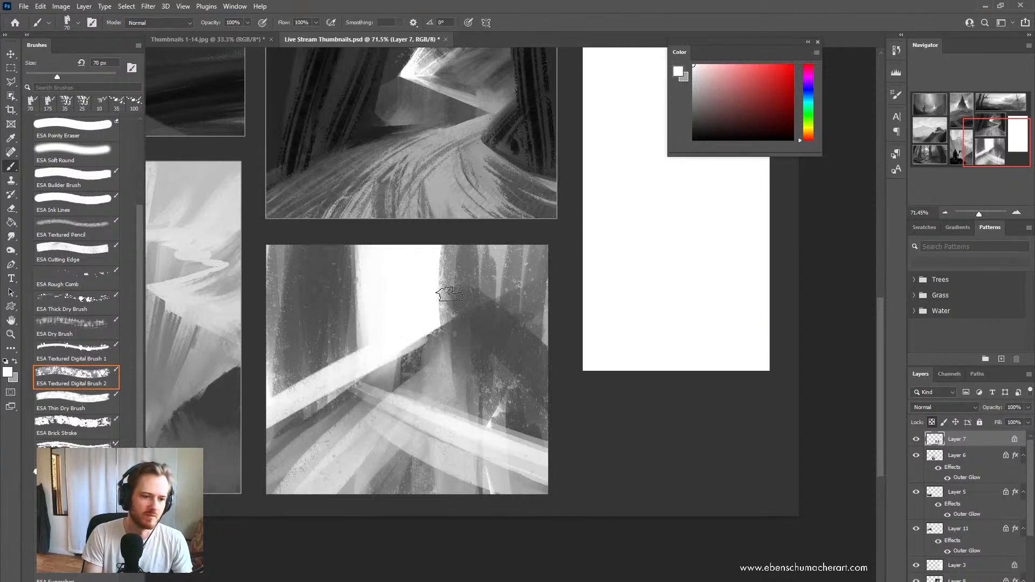
left_click_drag(325, 406, 267, 464)
left_click_drag(297, 416, 323, 492)
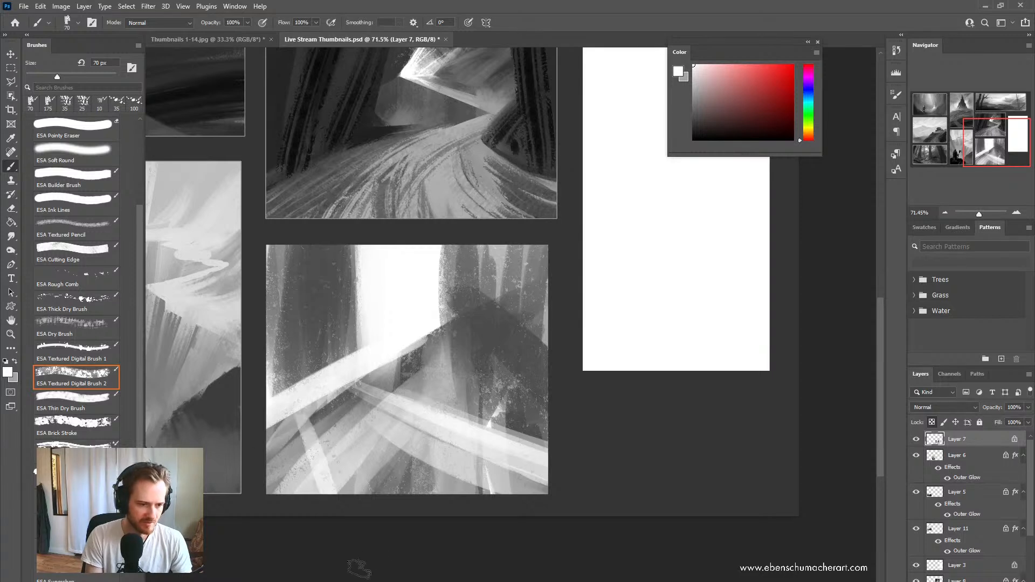
Step: Dab a small dark arched shape at the opening's base and extend the right wall leftward with vertical strokes, undoing the stray ones
left_click(401, 362, "alt")
left_click_drag(379, 372, 381, 350)
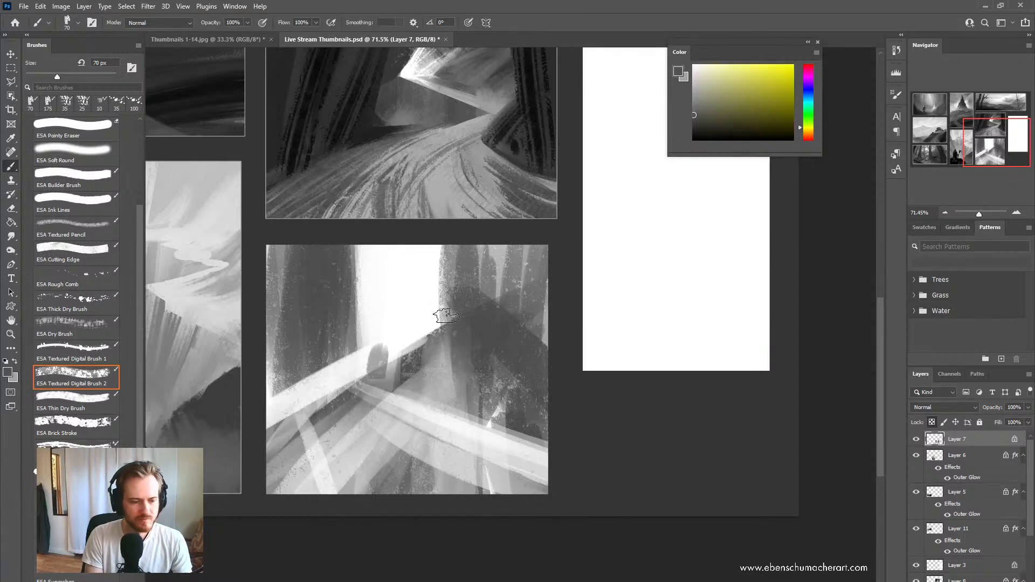
mouse_move(441, 253)
left_mouse_down()
mouse_move(437, 389)
mouse_move(423, 348)
left_mouse_up()
left_click_drag(417, 235, 420, 345)
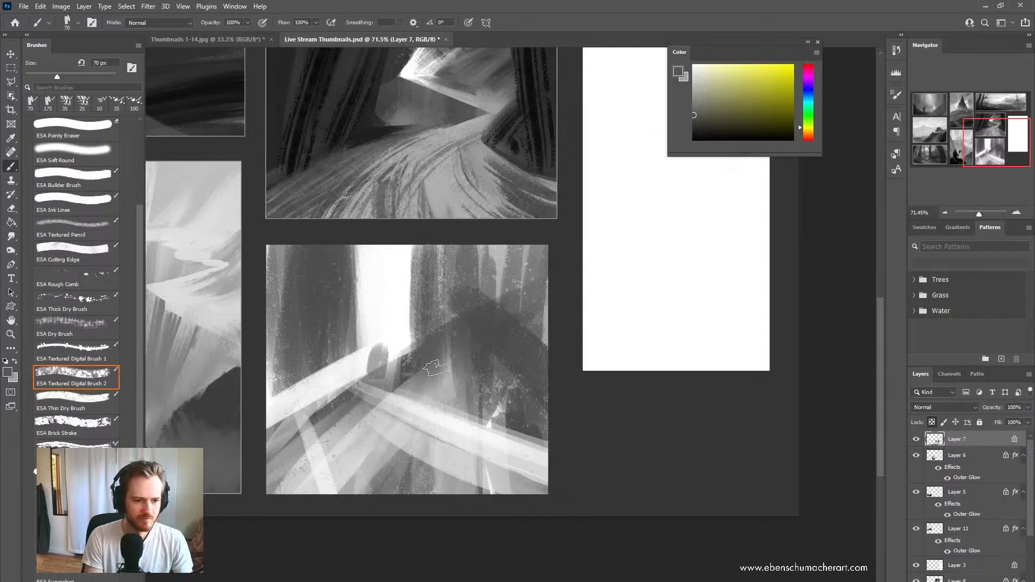
key("ctrl+z")
left_click_drag(428, 384, 427, 318)
mouse_move(420, 248)
left_mouse_down()
mouse_move(420, 340)
mouse_move(431, 340)
left_mouse_up()
left_click_drag(439, 254, 458, 372)
key("ctrl+z")
Step: Outline the dark right wall with a straight-edged polygonal selection extending past the thumbnail's edge
key("l")
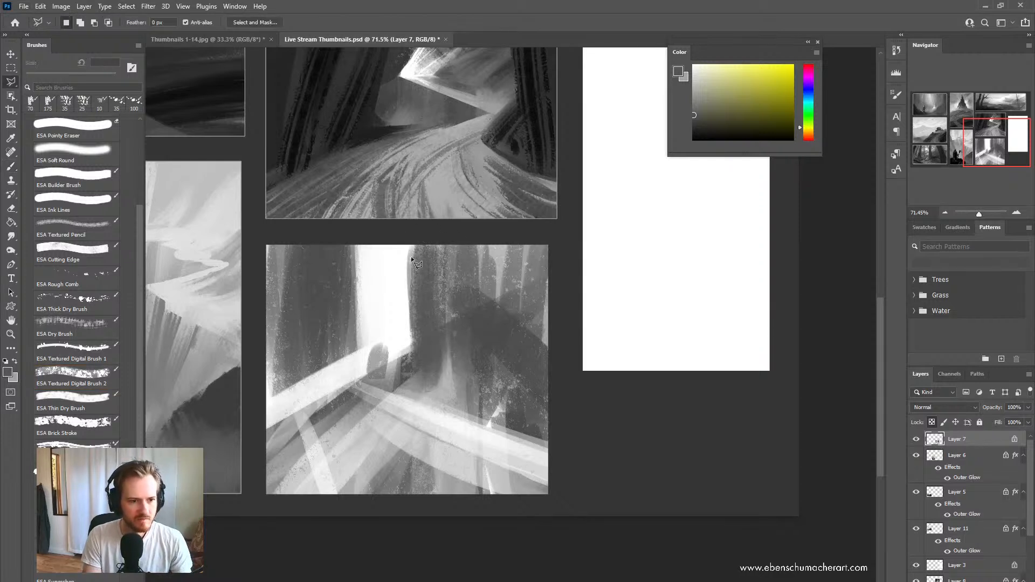
left_click(410, 383)
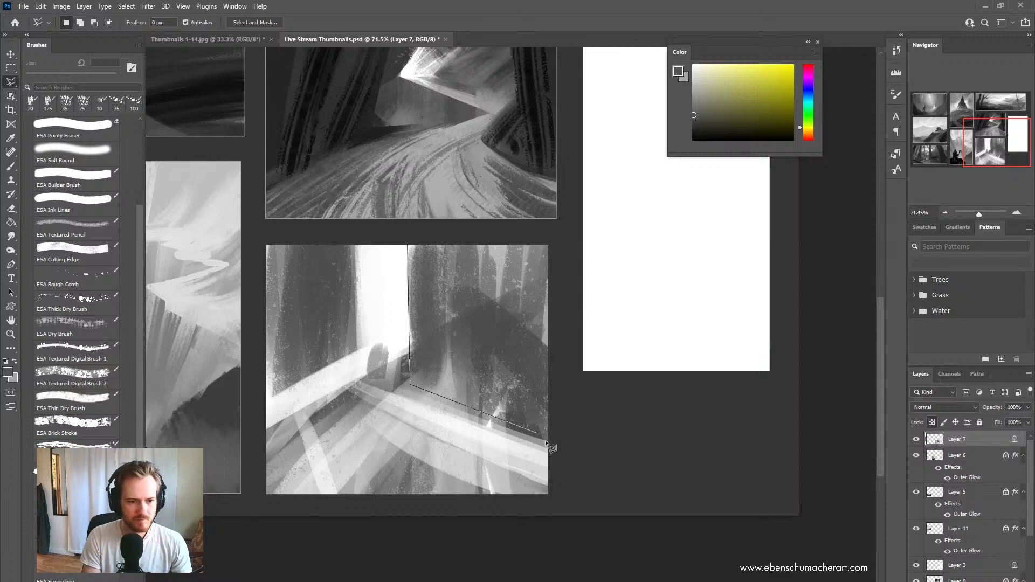
left_click(556, 445)
left_click(571, 229, "ctrl")
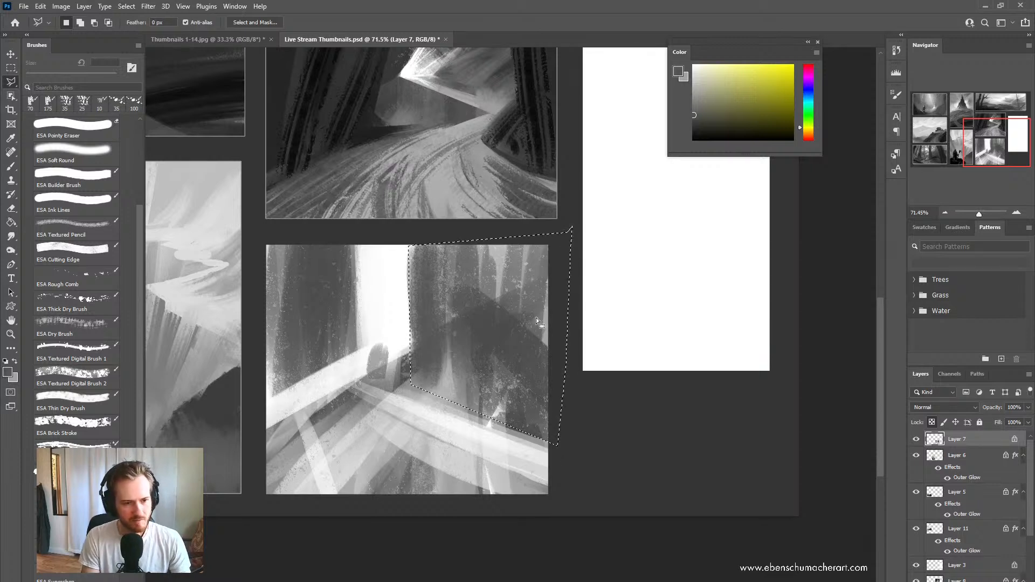
Step: Even out the selected right wall with sampled dark grey strokes, enlarging the brush to 250 px
key("b")
left_click(489, 322, "alt")
key("bracketright")
key("bracketright")
key("bracketright")
key("bracketright")
key("bracketright")
key("bracketright")
key("bracketright")
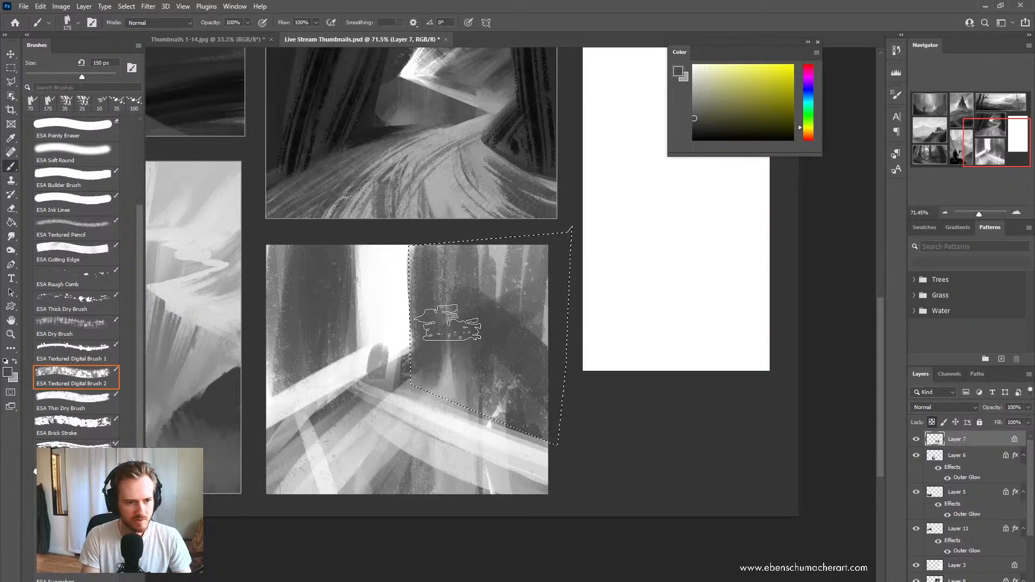
left_click_drag(445, 242, 410, 331)
key("bracketright")
key("bracketright")
mouse_move(423, 286)
left_mouse_down()
mouse_move(461, 332)
mouse_move(491, 324)
mouse_move(558, 215)
mouse_move(497, 311)
mouse_move(476, 322)
mouse_move(439, 314)
left_mouse_up()
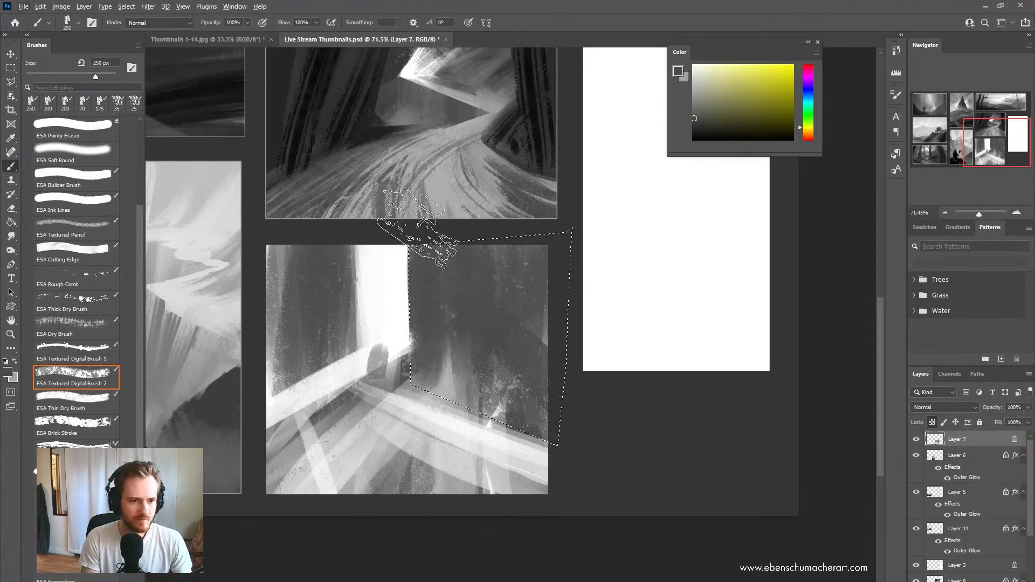
mouse_move(419, 238)
left_mouse_down()
mouse_move(472, 318)
mouse_move(513, 239)
left_mouse_up()
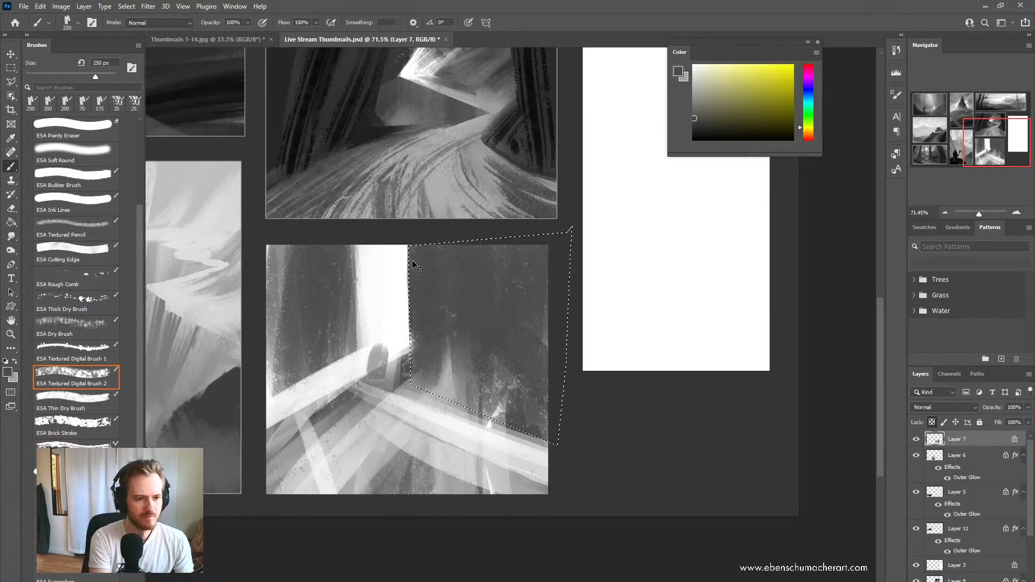
Step: Invert the wall selection, sample the opening's white as the paint colour, and clear the selection
key("ctrl+shift+i")
left_click(400, 298, "alt")
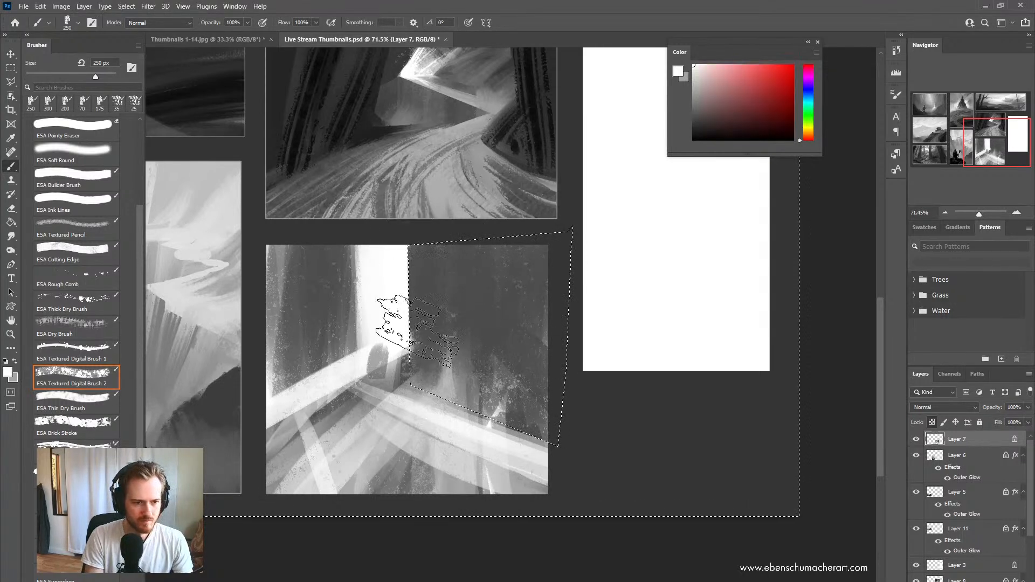
key("ctrl+d")
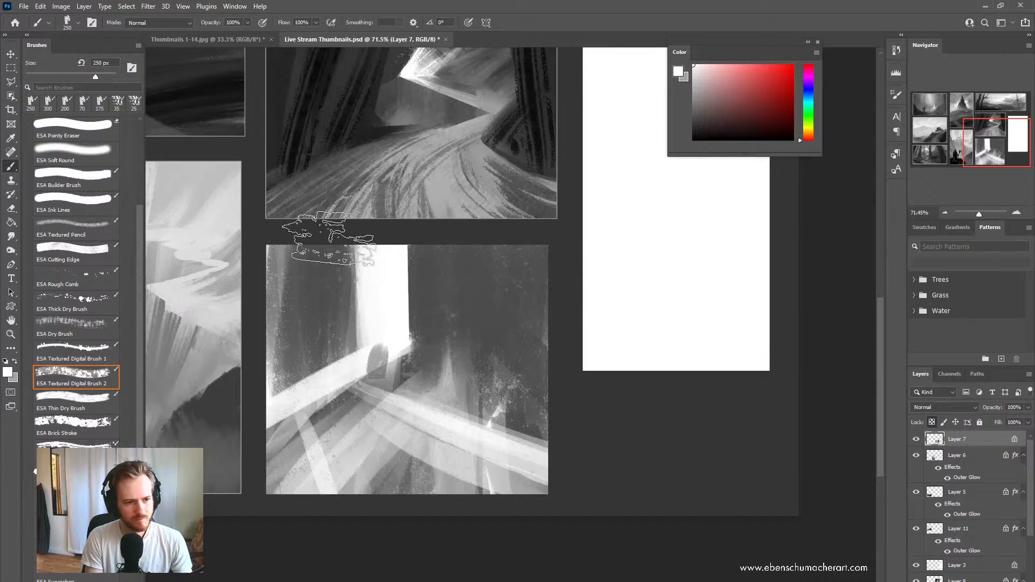
Step: Outline the bright ledge left of the opening's base with a polygonal selection, and fill it with white strokes
key("l")
key("alt+l")
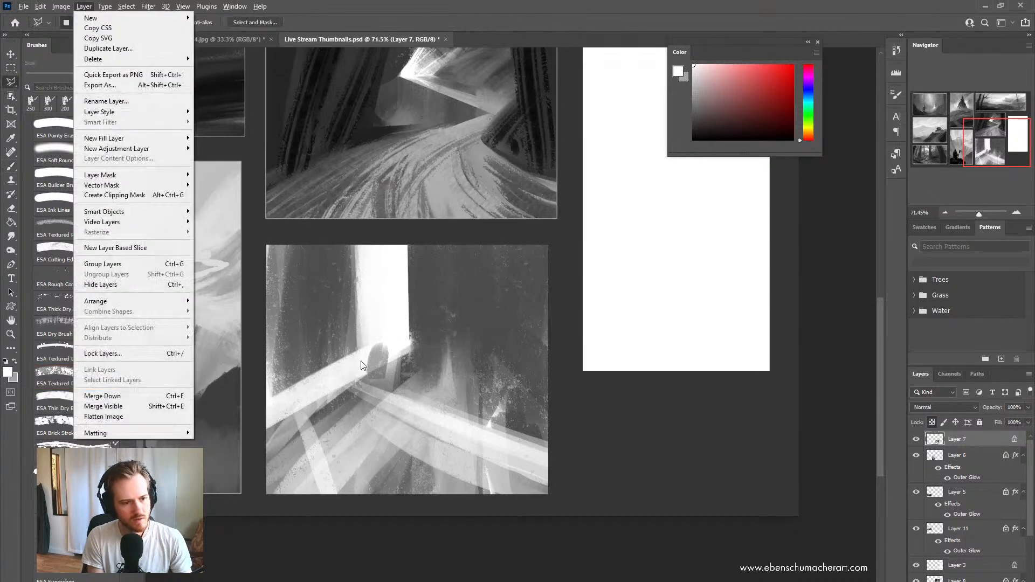
key("Escape")
left_click(371, 347)
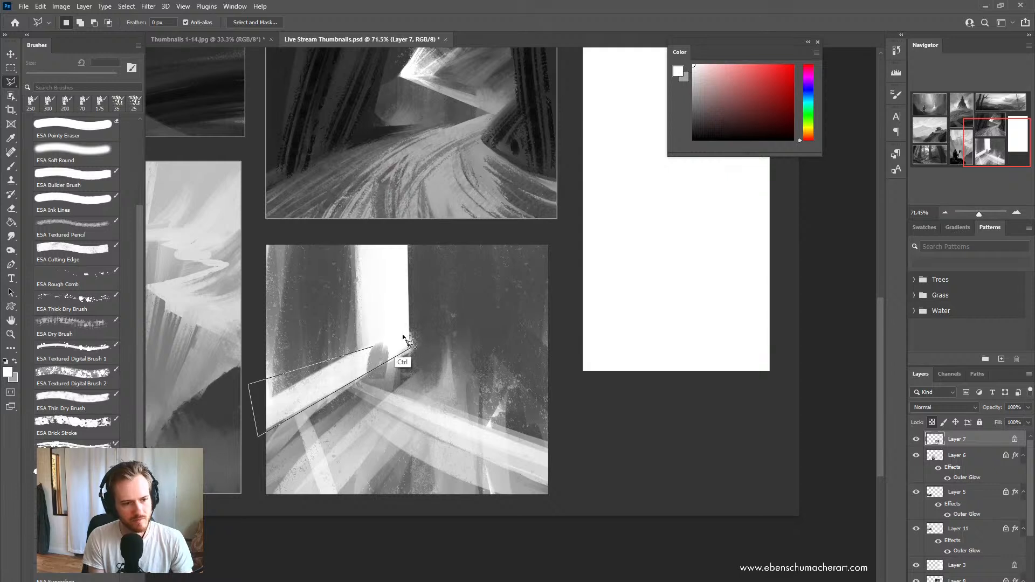
key("b")
mouse_move(334, 377)
left_mouse_down()
mouse_move(277, 393)
mouse_move(370, 338)
mouse_move(358, 351)
mouse_move(312, 353)
mouse_move(321, 373)
mouse_move(308, 385)
left_mouse_up()
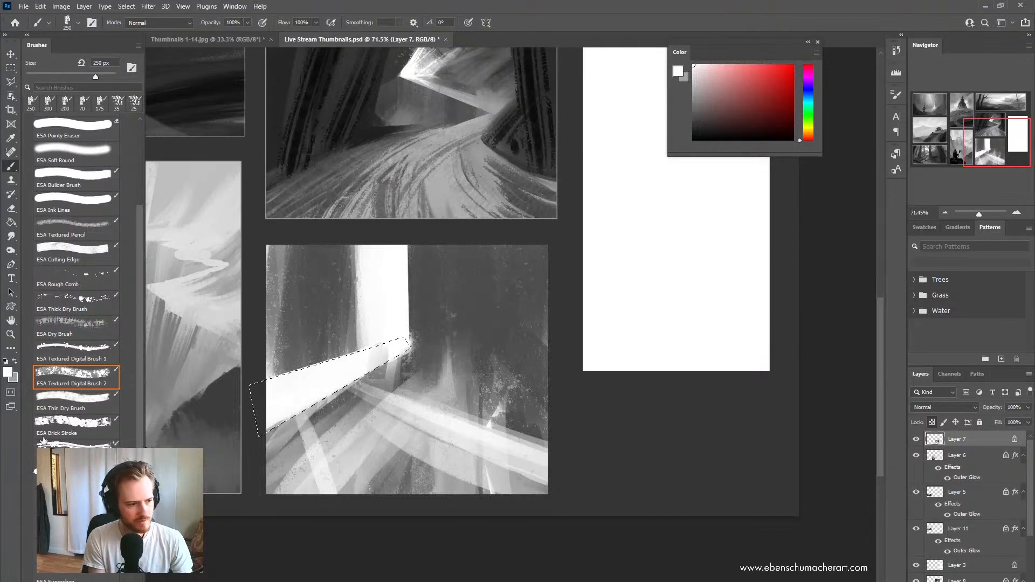
Step: Texture the selected ledge with sampled mid-grey strokes using ESA Rough Comb at 125 px, and clear the selection
left_click(86, 281)
left_click(279, 431, "alt")
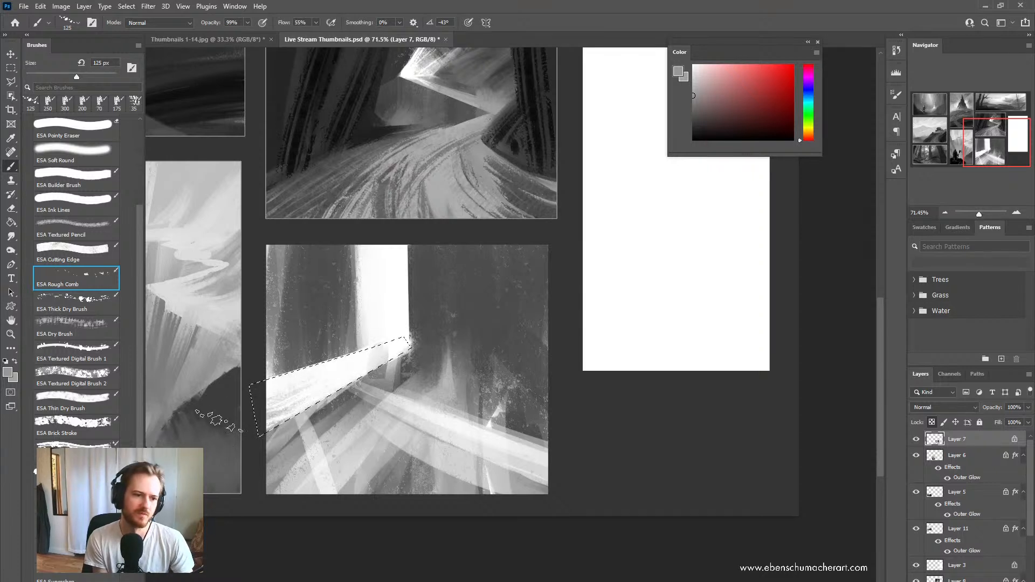
left_click_drag(218, 419, 345, 359)
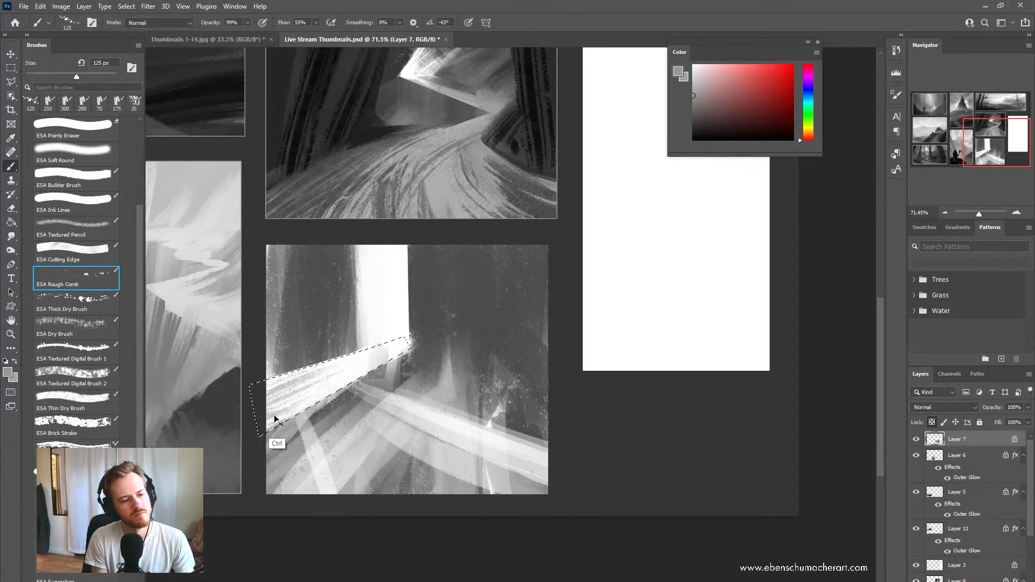
left_click_drag(259, 452, 256, 432)
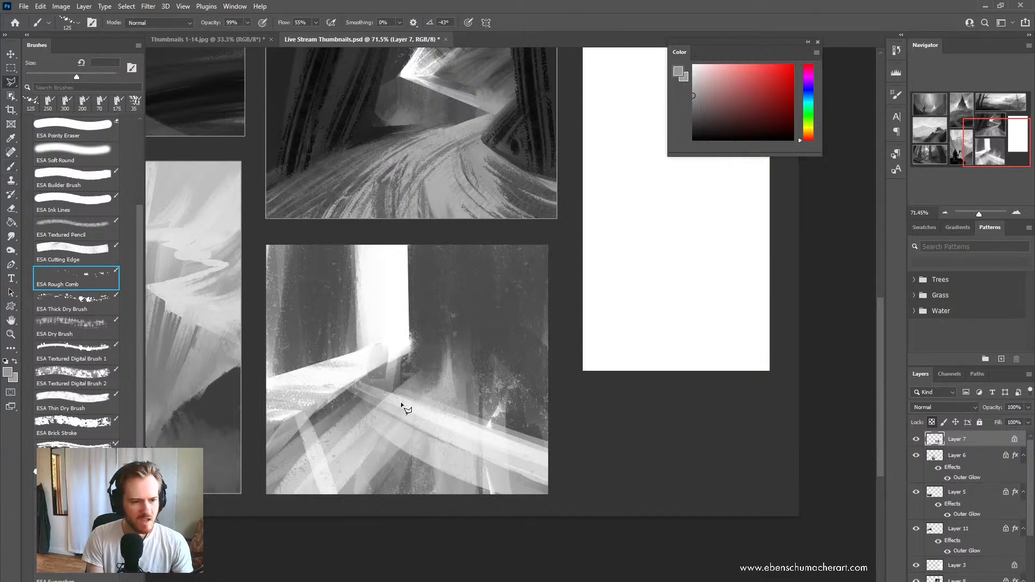
Step: Outline the wall left of the opening with a polygonal selection, and even it out with sampled dark grey ESA Rough Comb strokes at 125 px
left_click(259, 384)
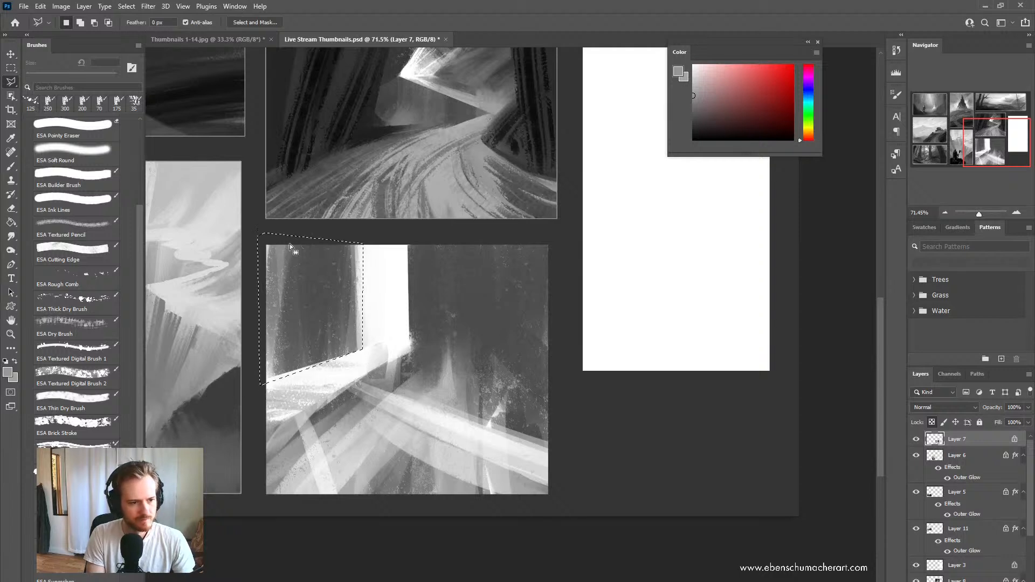
key("b")
left_click(330, 302, "alt")
mouse_move(361, 251)
left_mouse_down()
mouse_move(358, 353)
mouse_move(350, 248)
left_mouse_up()
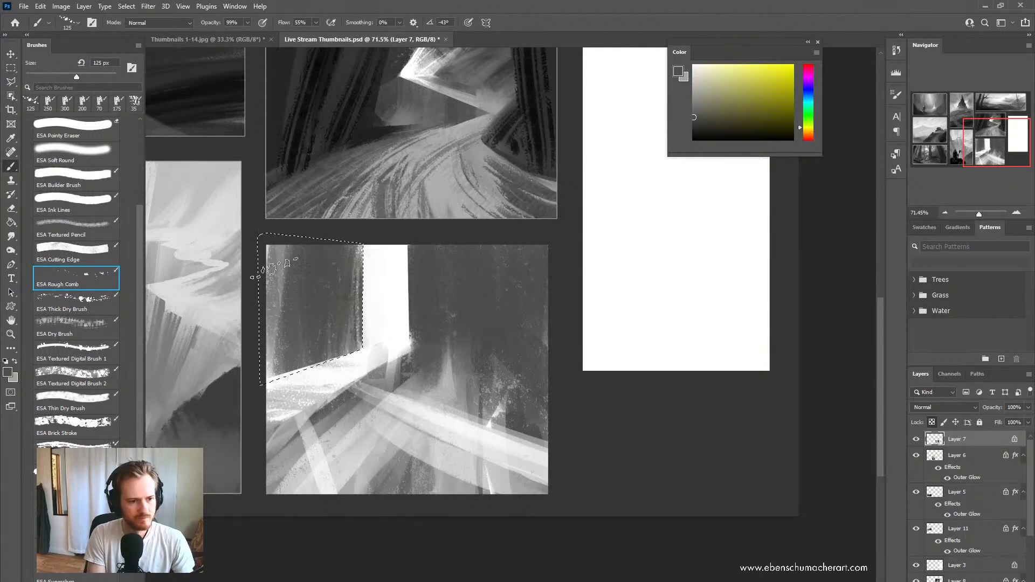
left_click_drag(272, 372, 273, 235)
left_click_drag(261, 401, 272, 246)
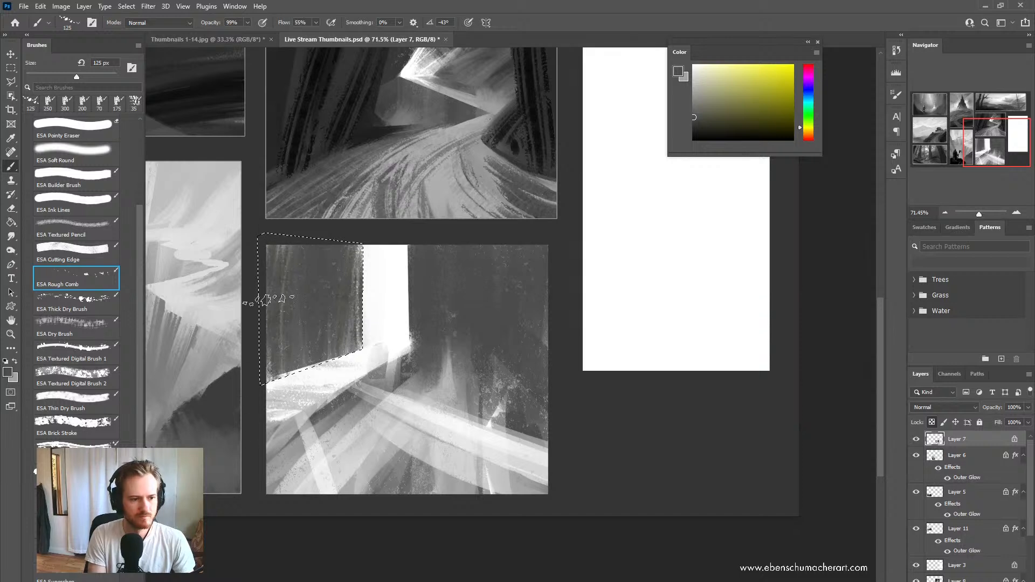
left_click_drag(351, 318, 347, 348)
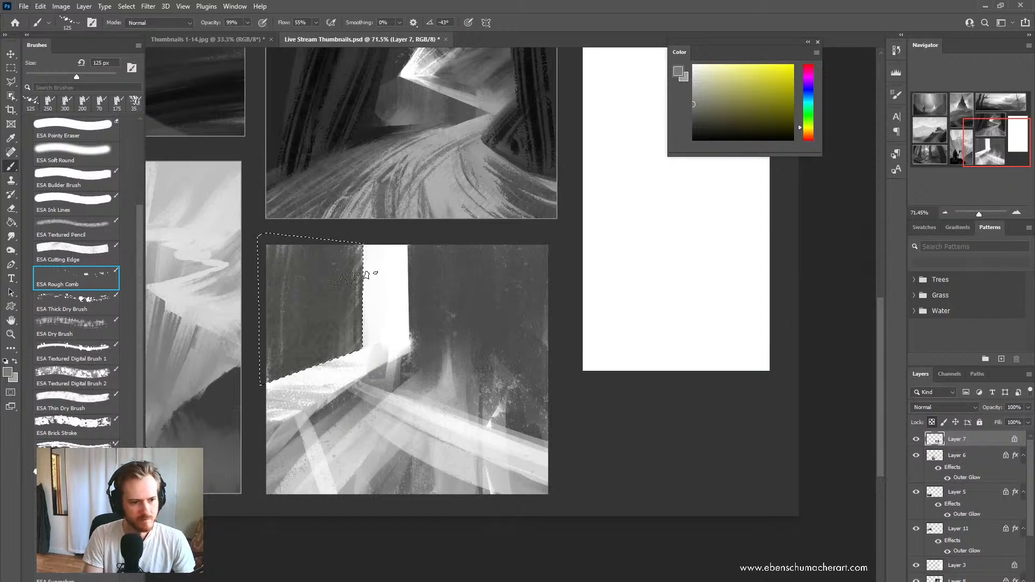
Step: Blend vertical grey streaks into the selected wall with the Mixer Brush at 80 px, and pick a lighter grey for further streaks
key("shift+b")
key("bracketright")
key("bracketright")
key("bracketright")
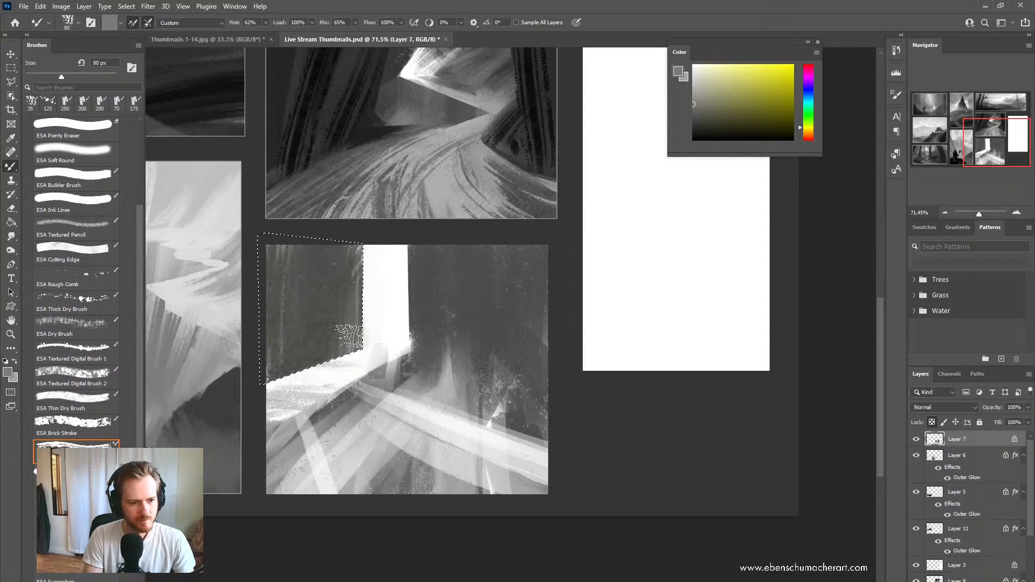
mouse_move(350, 335)
left_mouse_down()
mouse_move(318, 395)
mouse_move(331, 329)
mouse_move(351, 363)
mouse_move(335, 294)
left_mouse_up()
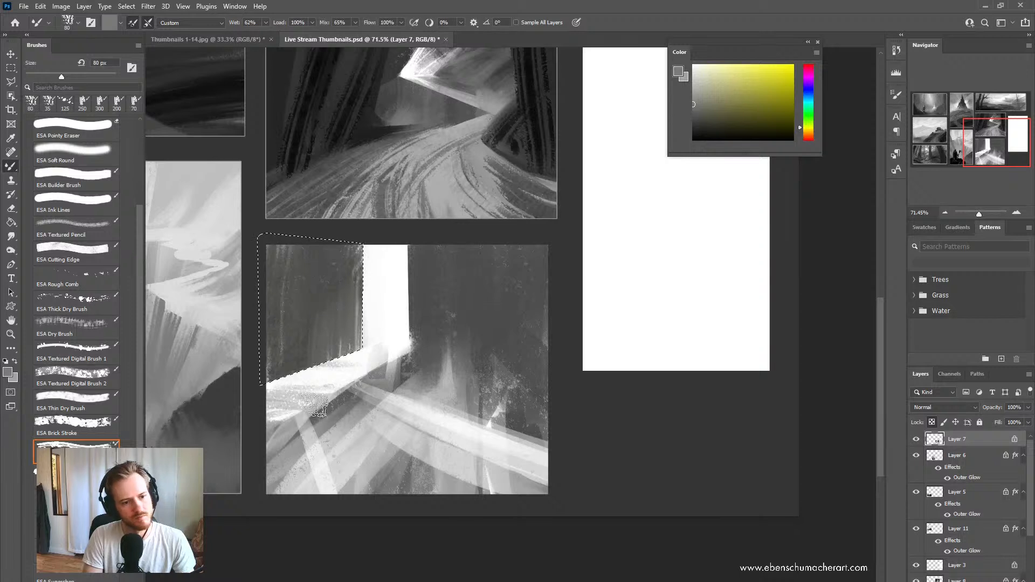
left_click(700, 100)
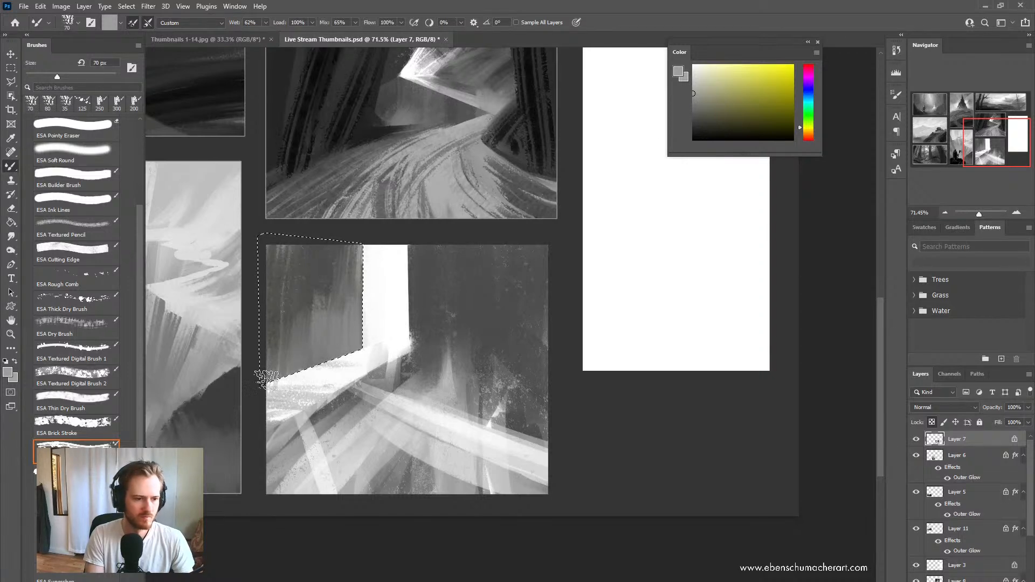
Step: Clear the selection in the mirrored view, and smooth the light beams across the ground with sampled light grey Mixer Brush strokes, enlarging to 125 px
key("z")
left_click_drag(457, 374, 465, 396)
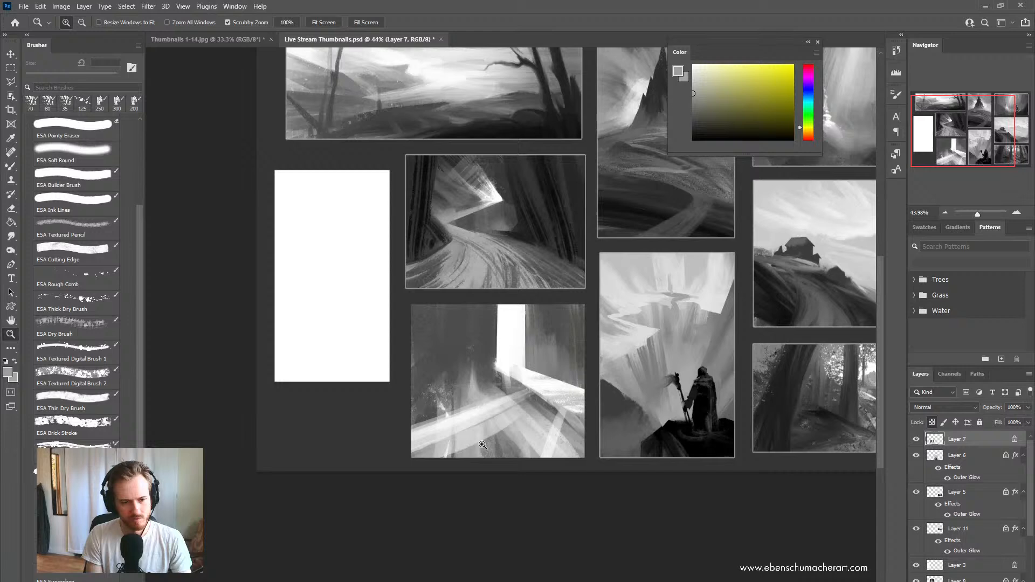
left_click_drag(482, 445, 455, 446)
key("b")
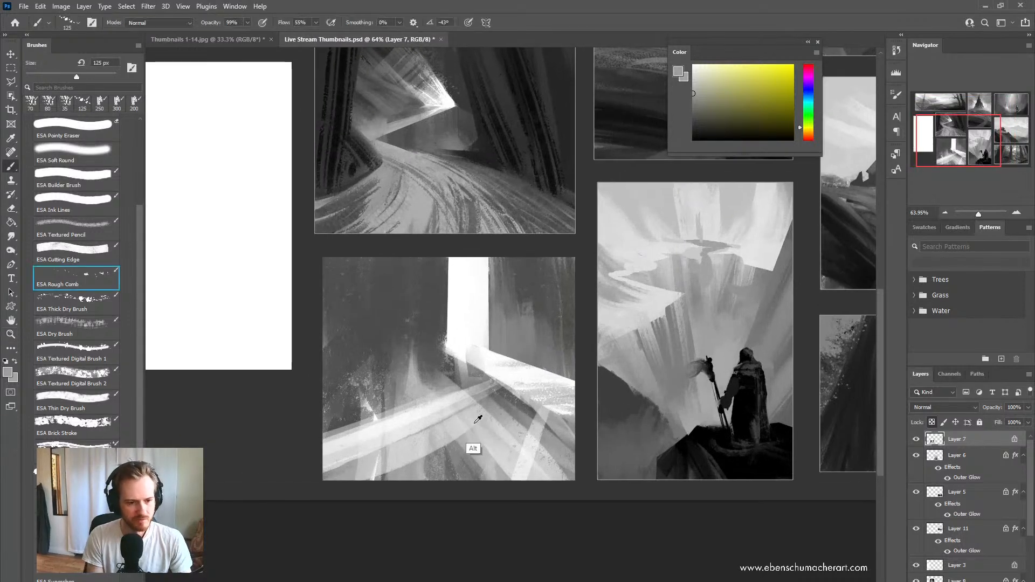
left_click(490, 434, "alt")
left_click_drag(488, 396, 327, 448)
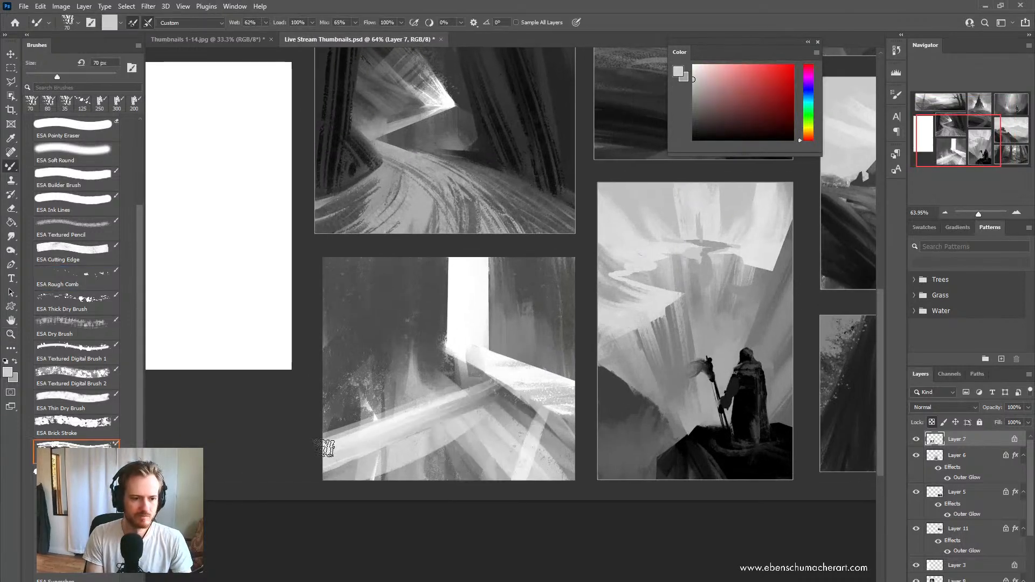
mouse_move(473, 407)
left_mouse_down()
mouse_move(356, 448)
mouse_move(255, 464)
left_mouse_up()
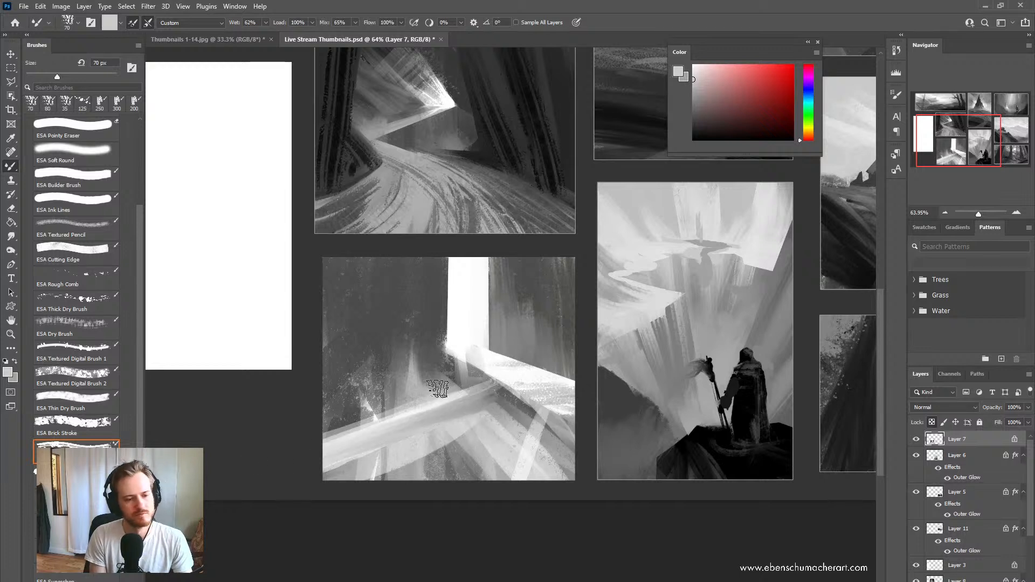
mouse_move(399, 396)
left_mouse_down()
mouse_move(480, 429)
mouse_move(480, 450)
left_mouse_up()
left_click_drag(484, 401, 215, 477)
left_click_drag(418, 451, 323, 477)
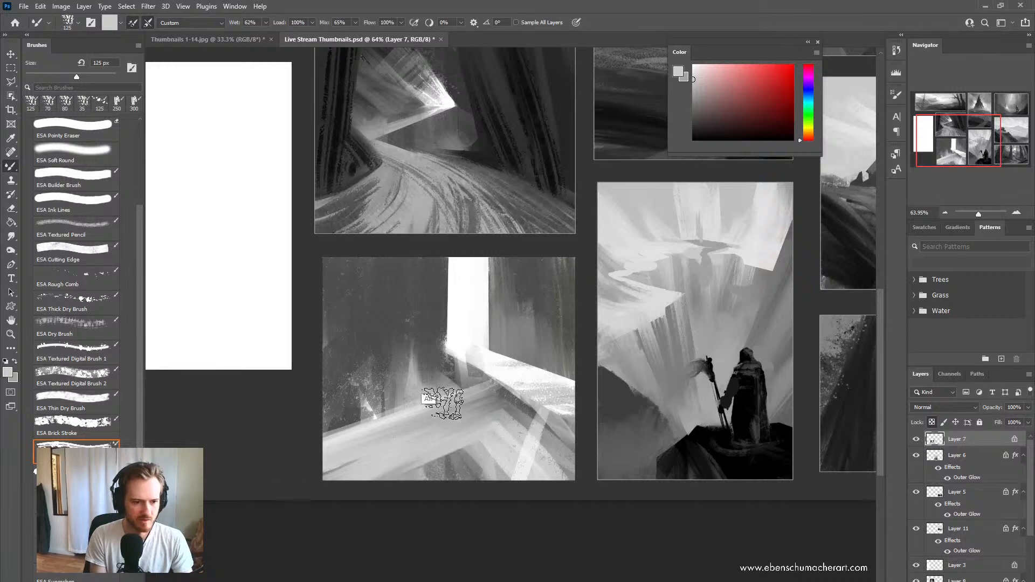
Step: Darken the foreground ground with sweeping Mixer Brush strokes at 125 px, using dark grey sampled from the left wall
left_click(386, 354, "alt")
mouse_move(469, 410)
left_mouse_down()
mouse_move(298, 458)
mouse_move(329, 455)
mouse_move(329, 428)
mouse_move(451, 427)
mouse_move(329, 464)
left_mouse_up()
mouse_move(478, 438)
left_mouse_down()
mouse_move(399, 469)
mouse_move(329, 464)
left_mouse_up()
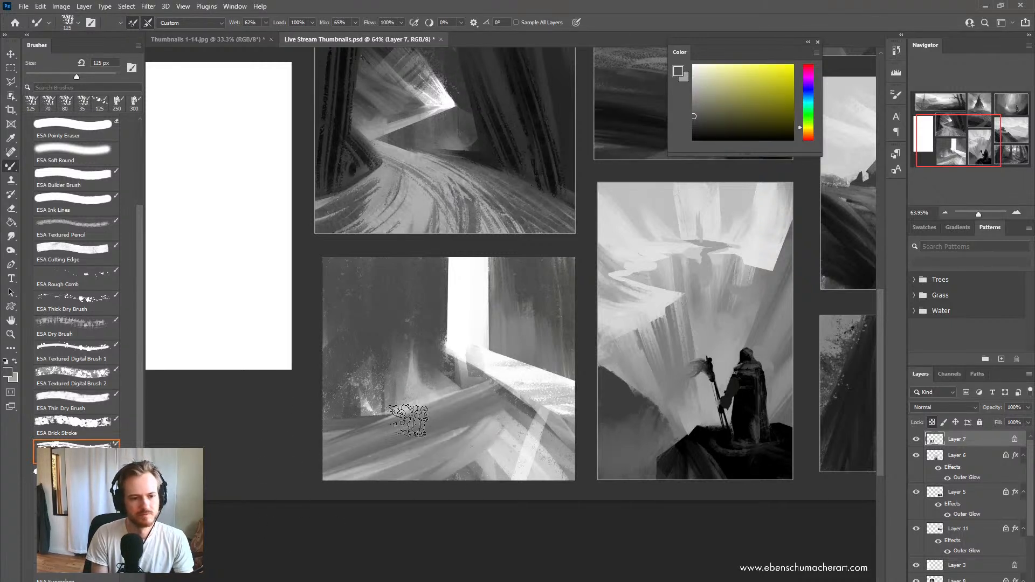
mouse_move(468, 406)
left_mouse_down()
mouse_move(215, 452)
mouse_move(425, 416)
mouse_move(218, 428)
left_mouse_up()
left_click_drag(484, 459, 379, 482)
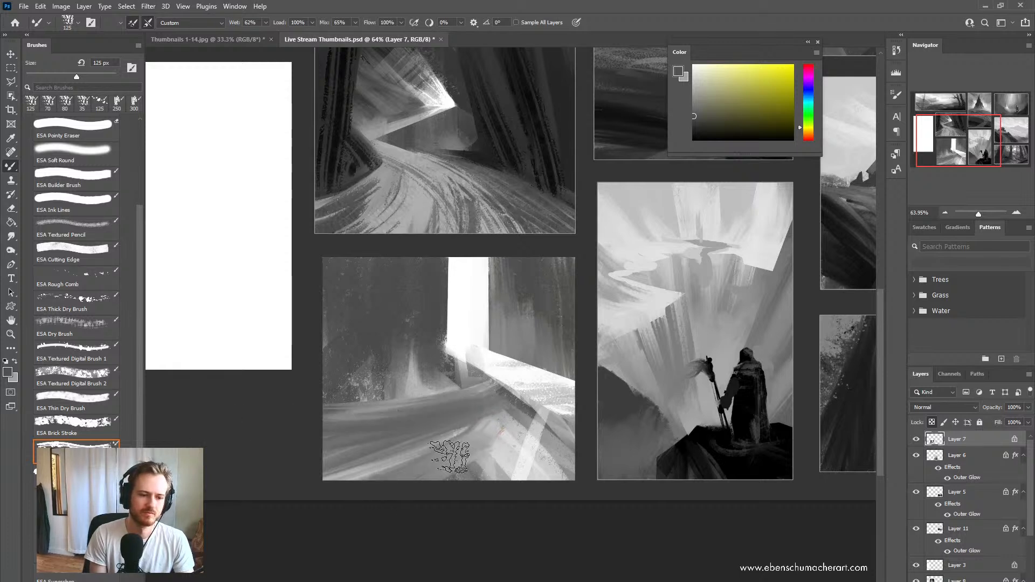
left_click_drag(509, 430, 488, 481)
left_click_drag(534, 445, 493, 511)
mouse_move(581, 423)
left_mouse_down()
mouse_move(571, 465)
mouse_move(544, 488)
left_mouse_up()
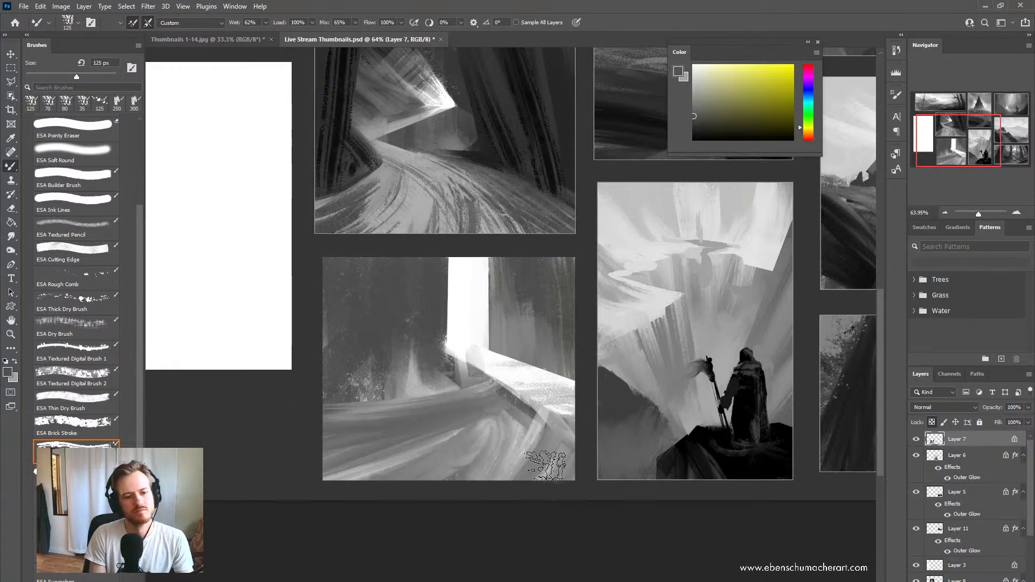
left_click_drag(514, 446, 387, 476)
left_click_drag(469, 439, 303, 477)
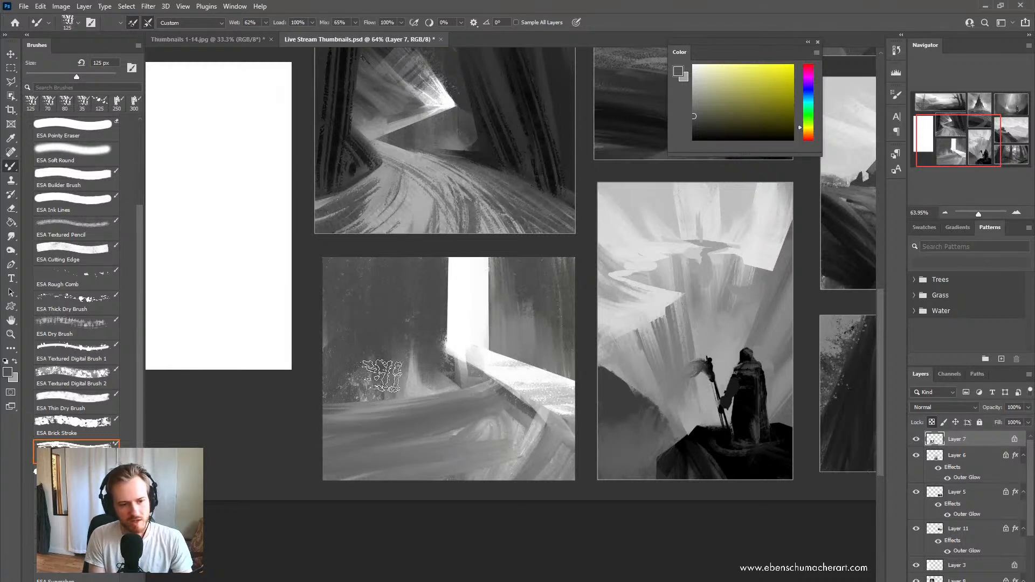
left_click(377, 331, "alt")
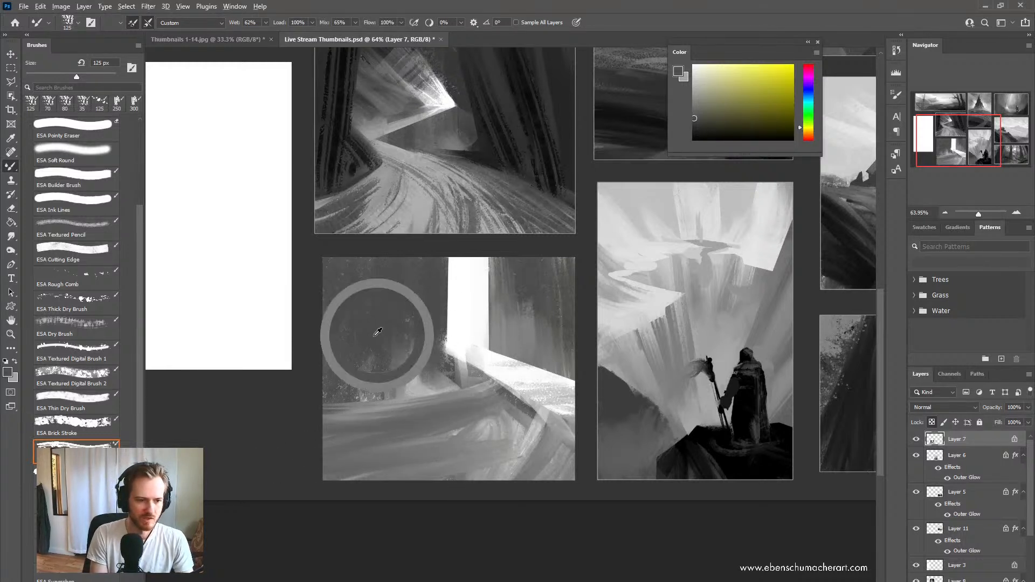
mouse_move(323, 398)
left_mouse_down()
mouse_move(419, 406)
mouse_move(442, 391)
left_mouse_up()
key("ctrl+z")
key("ctrl+z")
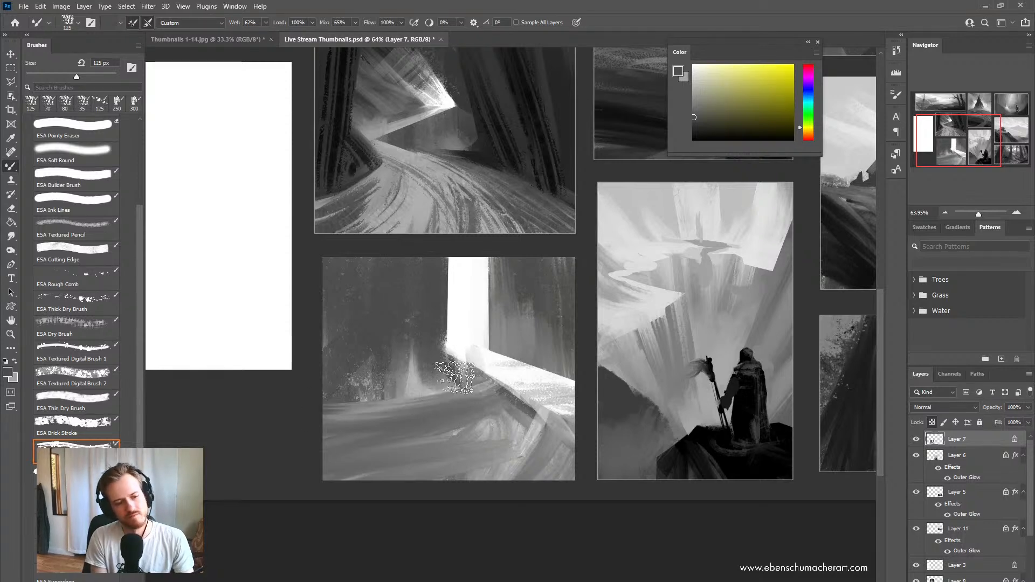
key("l")
key("alt+l")
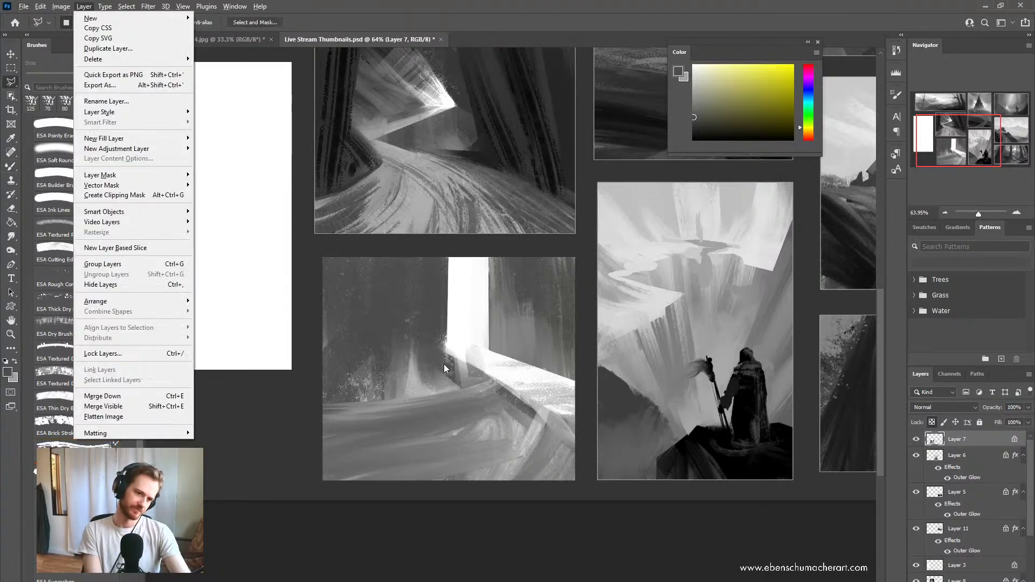
key("Escape")
key("b")
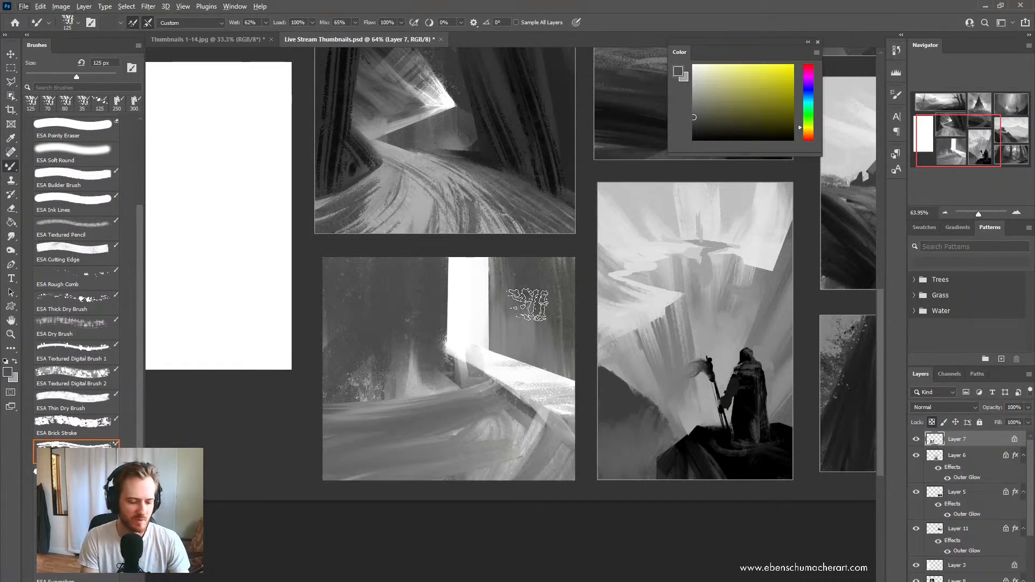
Step: Outline a small angled block inside the opening against the right wall with a polygonal selection, and fill it with light grey ESA Rough Comb strokes
key("alt+l")
key("Escape")
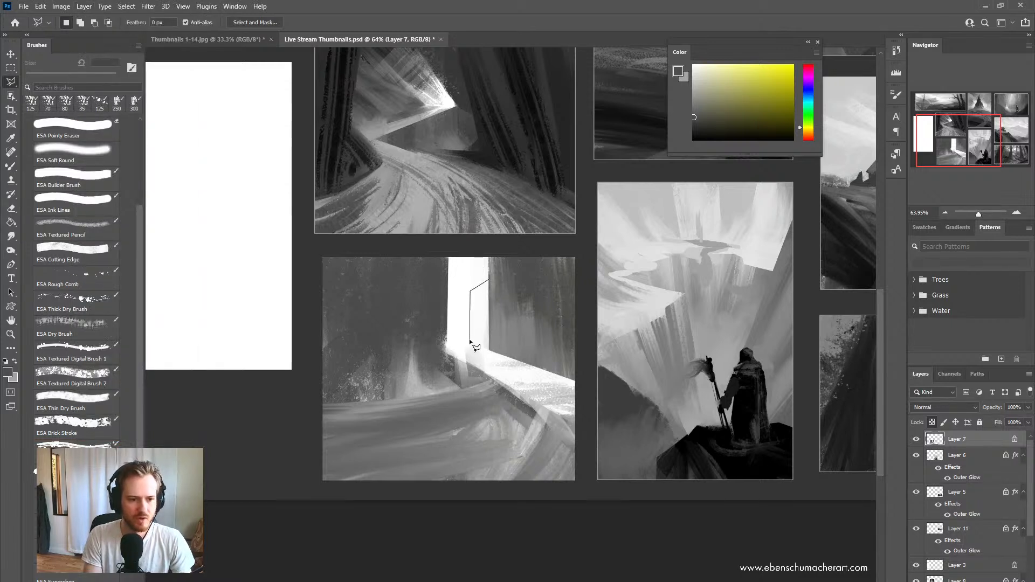
double_click(490, 341)
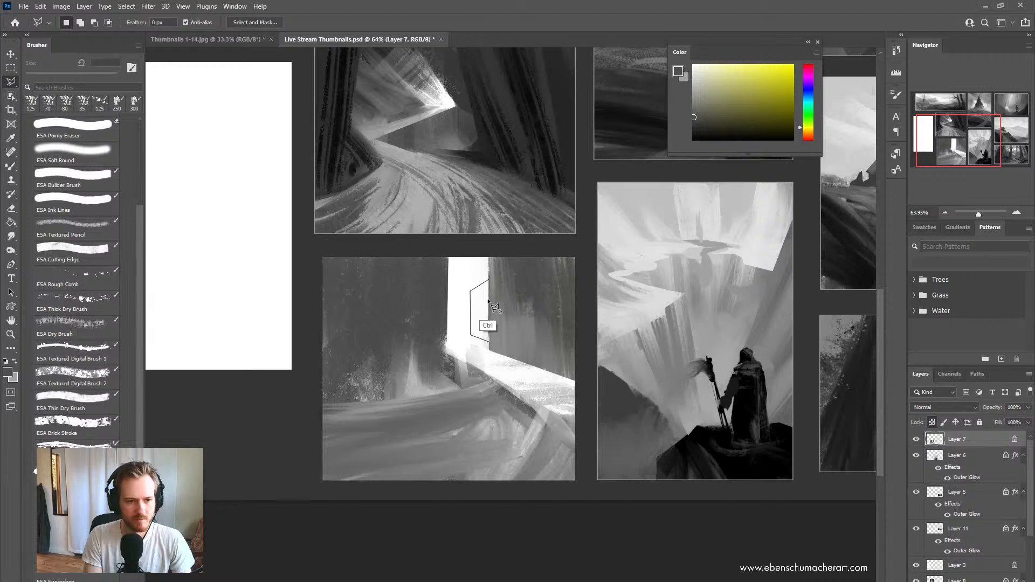
key("ctrl+h")
key("b")
key("alt")
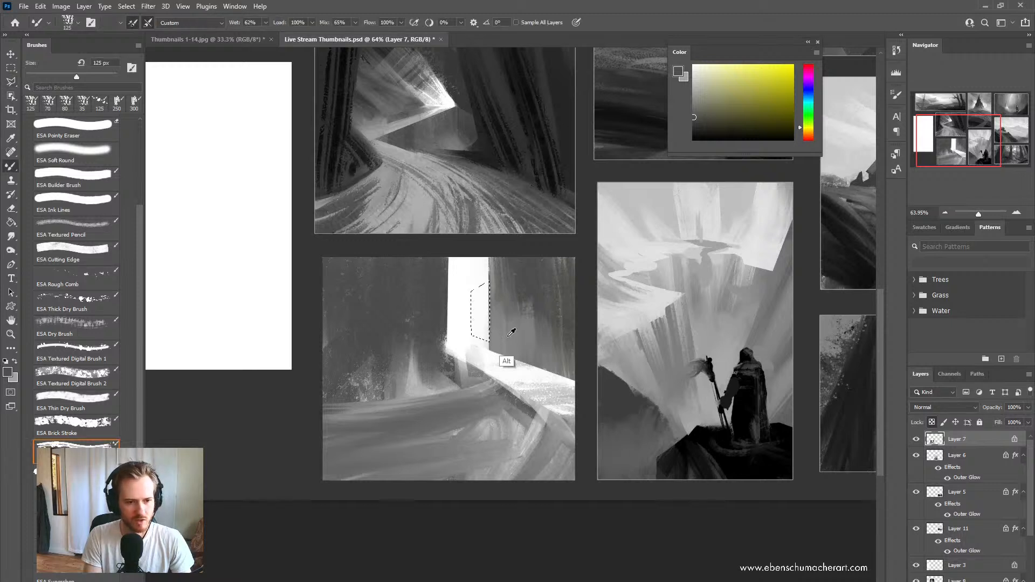
left_click(507, 333, "alt")
left_click(693, 85)
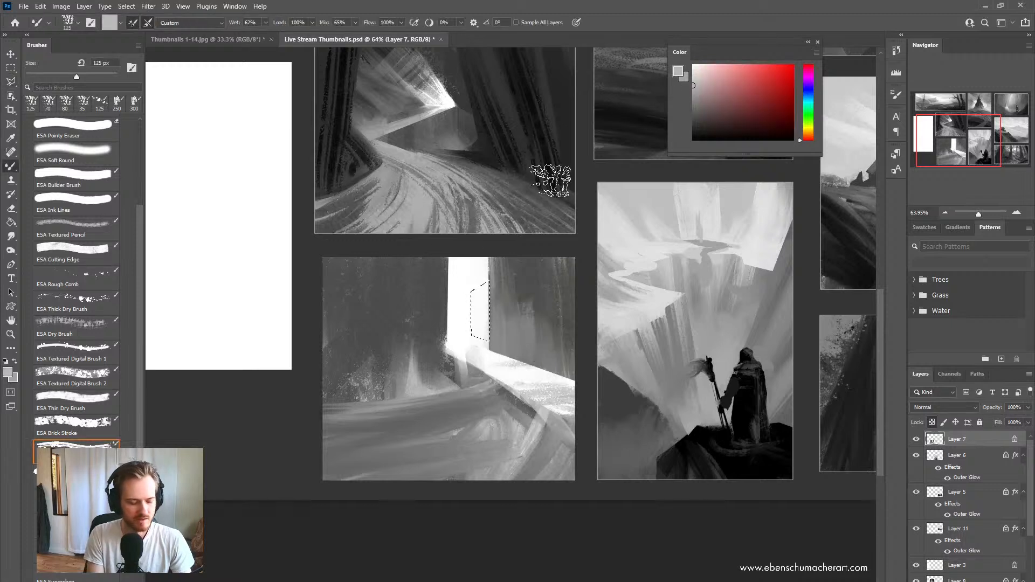
key("shift+b")
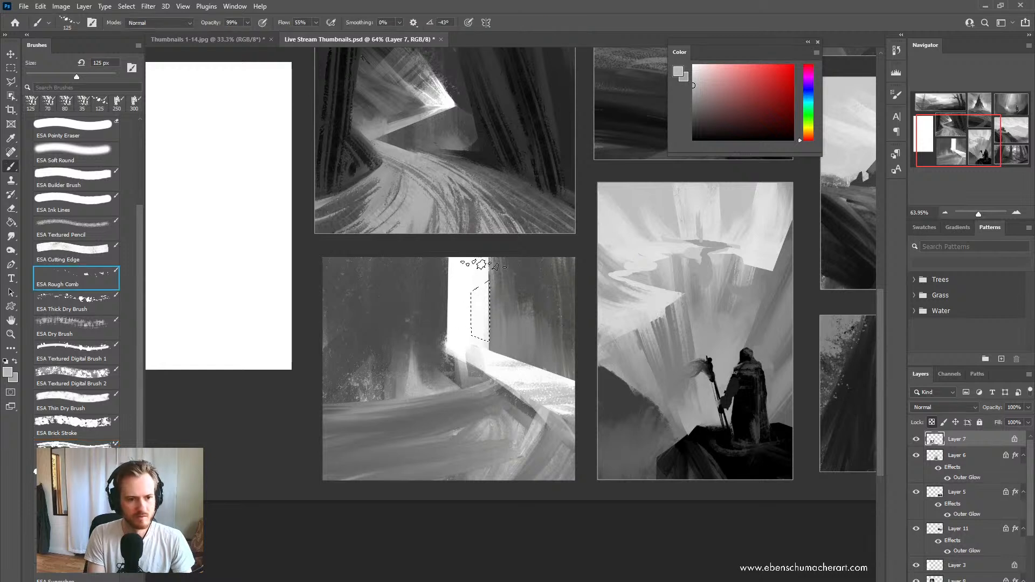
left_click_drag(478, 280, 475, 310)
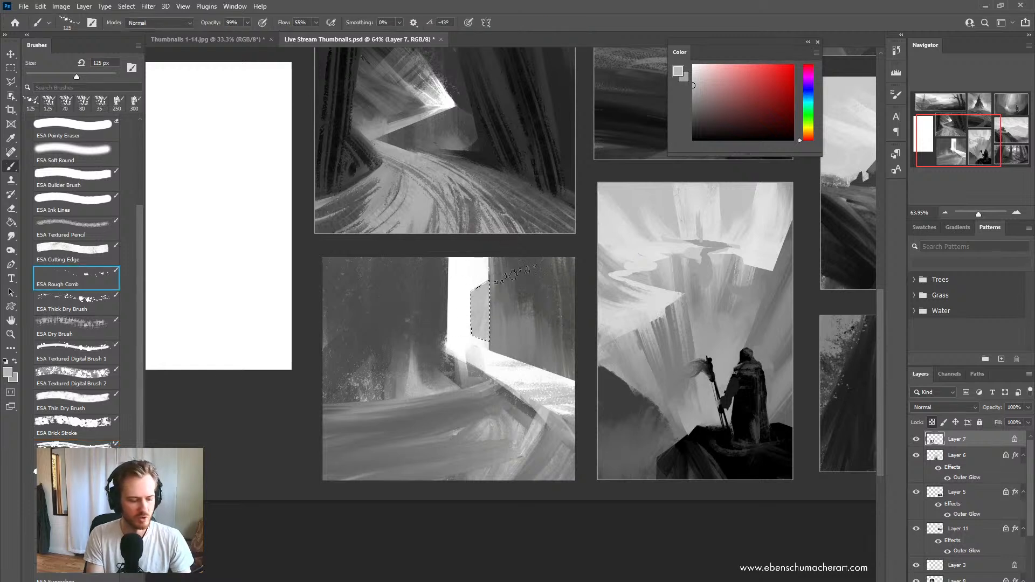
Step: Select a narrow vertical strip along the opening's left edge, fill it with pale grey strokes, and clear the selection
key("l")
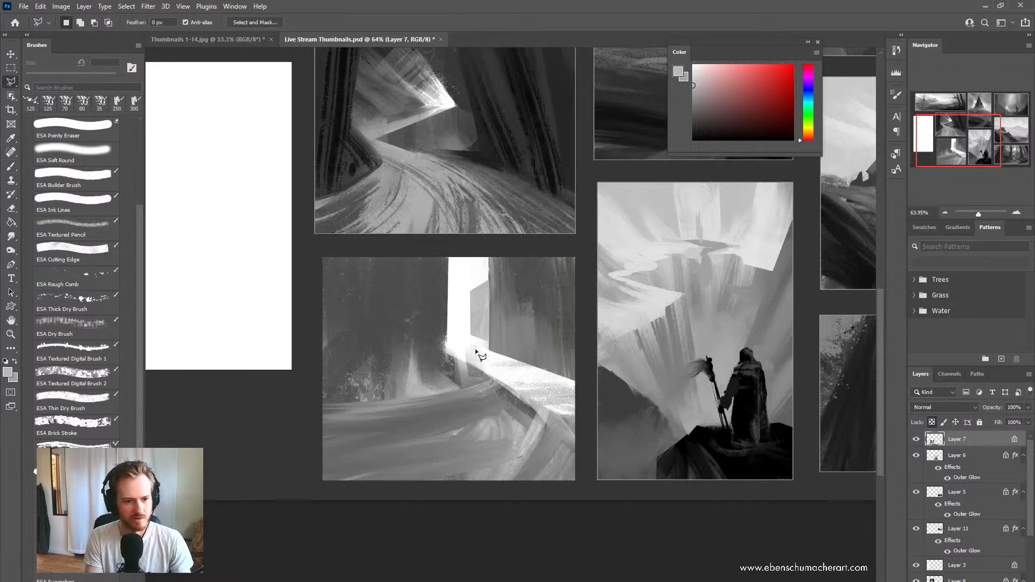
left_click(447, 335)
left_click(448, 248)
left_click(459, 248)
key("b")
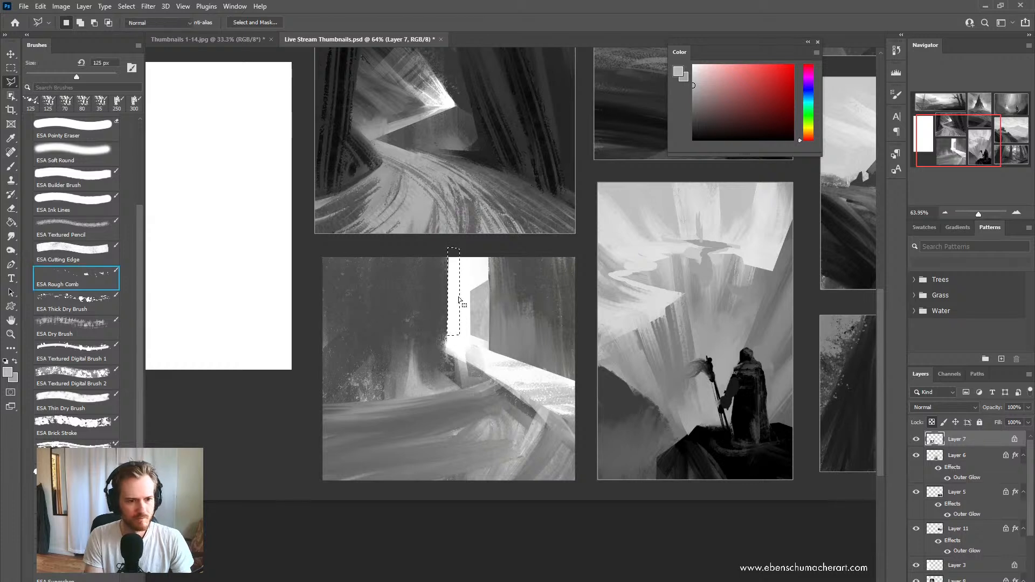
key("b")
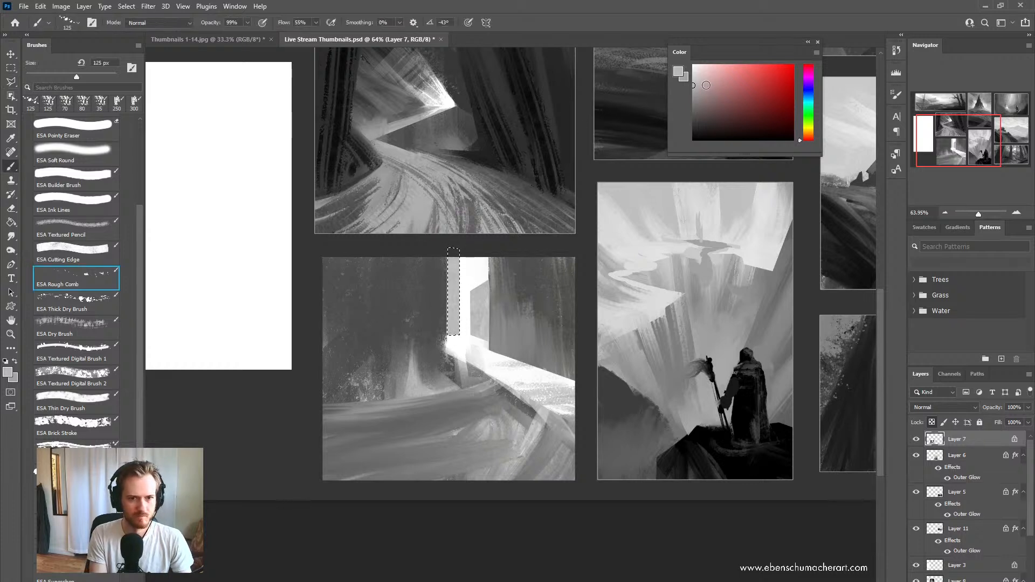
mouse_move(453, 264)
left_mouse_down()
mouse_move(457, 329)
mouse_move(448, 246)
mouse_move(457, 326)
left_mouse_up()
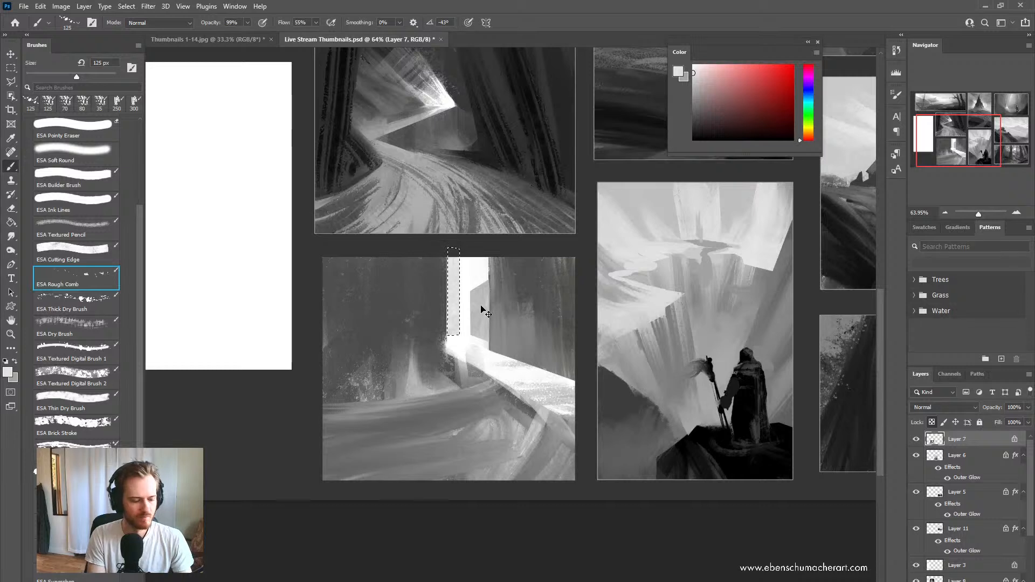
key("ctrl+d")
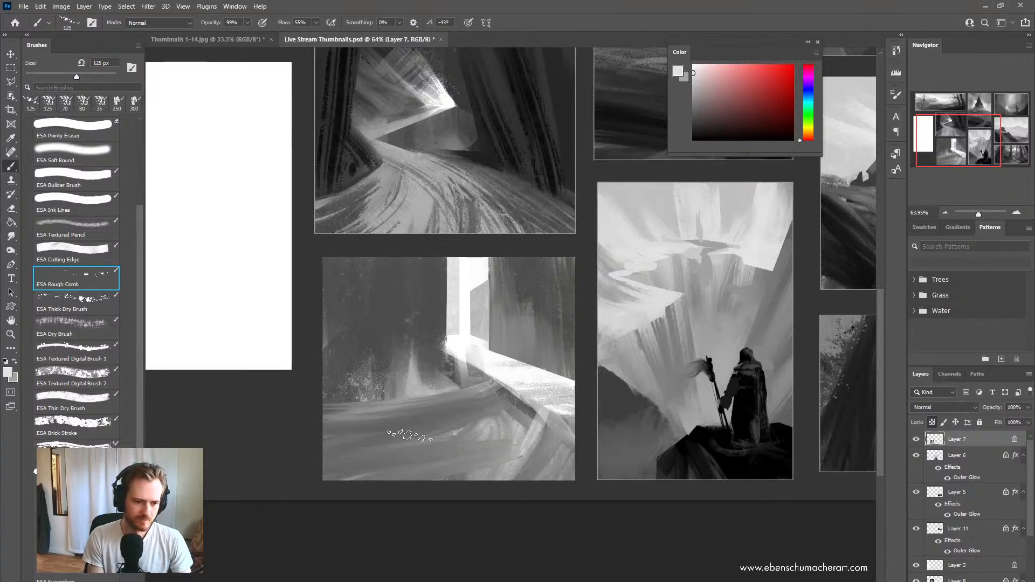
Step: Outline a roof-like band across the left wall with a polygonal selection, fill it with sampled grey ESA Rough Comb strokes, and clear the selection
left_click(376, 366, "alt")
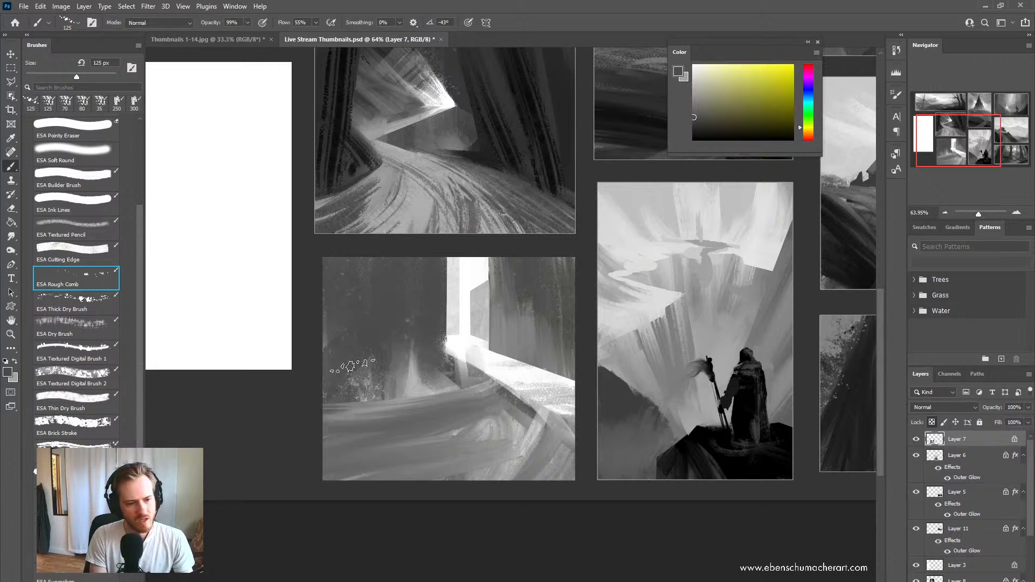
key("l")
left_click(423, 329)
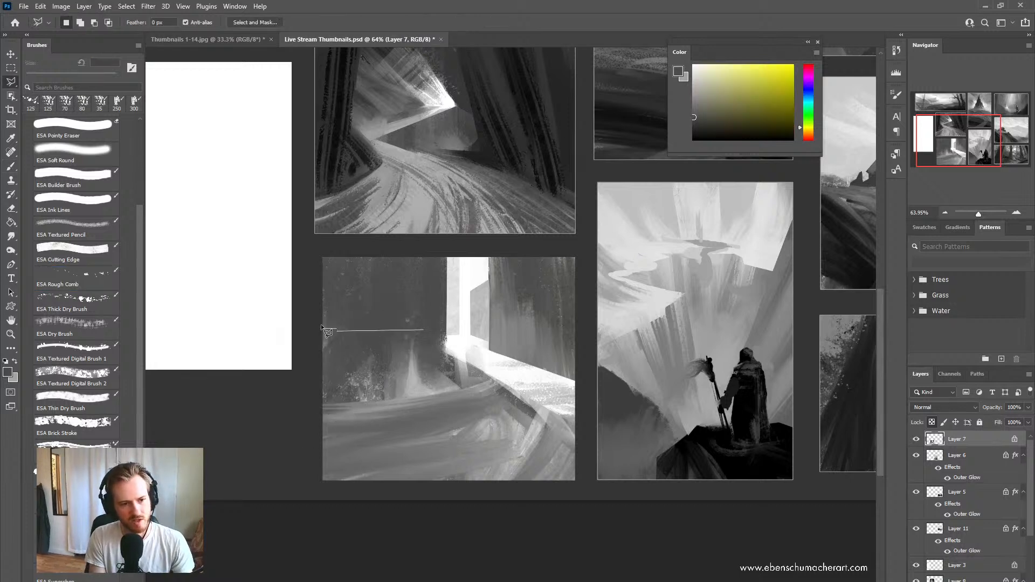
double_click(423, 302)
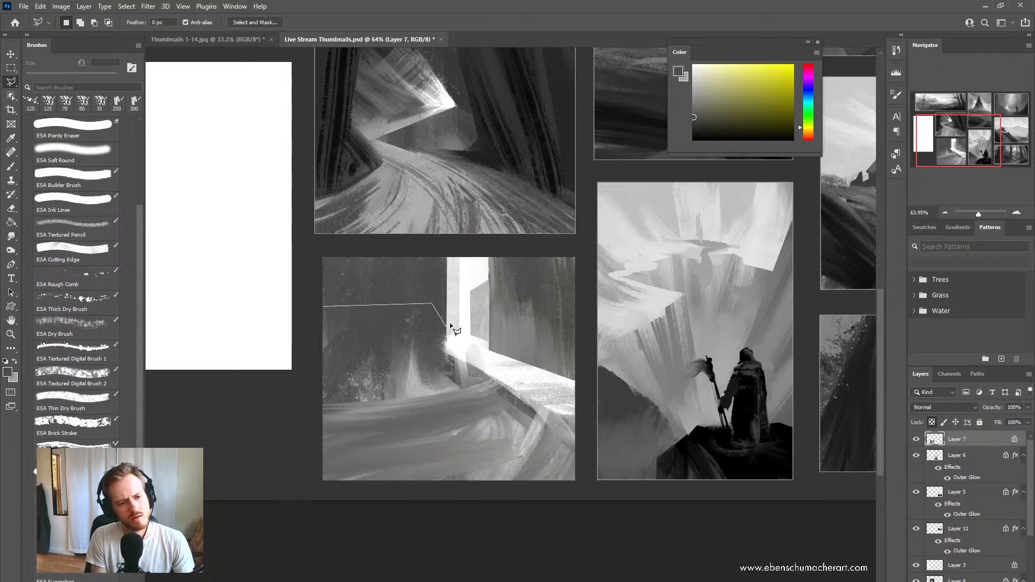
left_click(317, 333)
left_click(312, 315)
key("b")
key("alt")
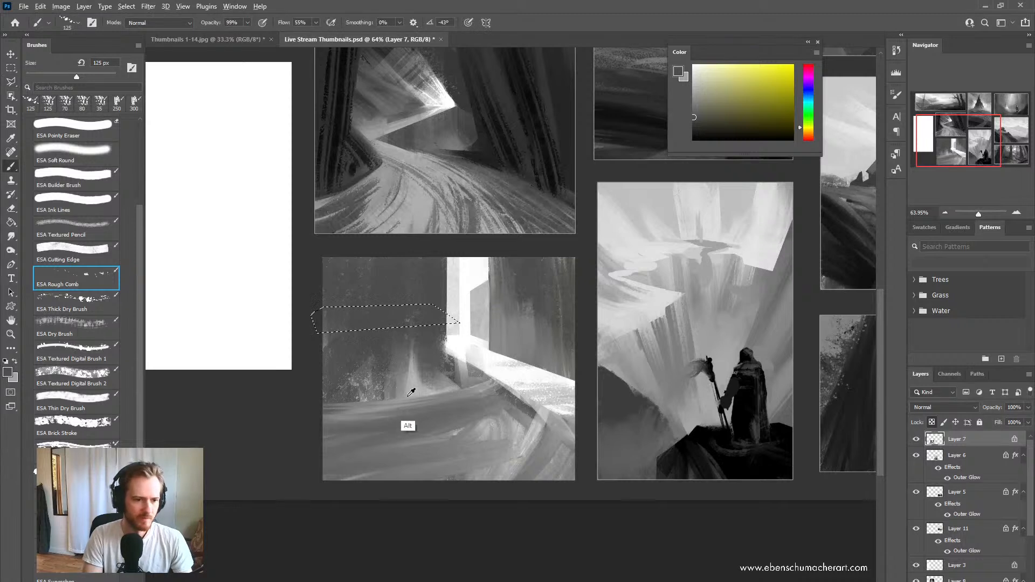
left_click(411, 392, "alt")
left_click_drag(320, 319, 458, 320)
left_click(454, 407, "alt")
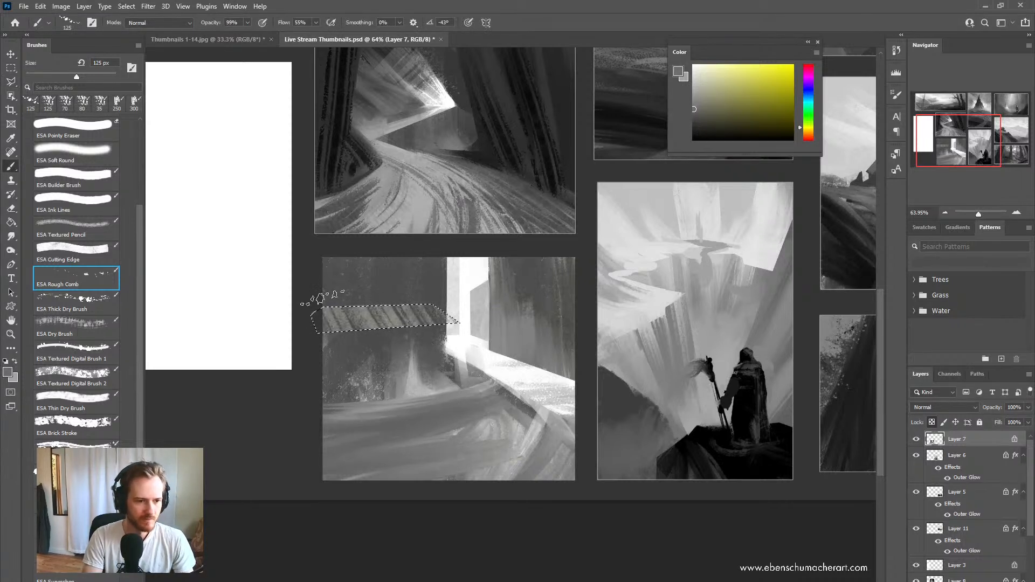
mouse_move(322, 298)
left_mouse_down()
mouse_move(370, 350)
mouse_move(449, 386)
left_mouse_up()
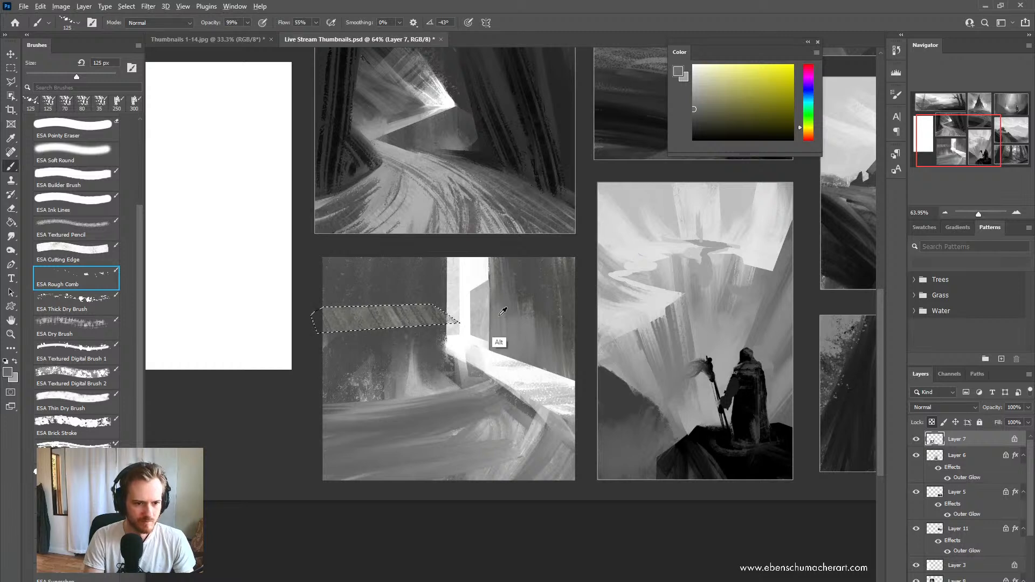
left_click(508, 289, "alt")
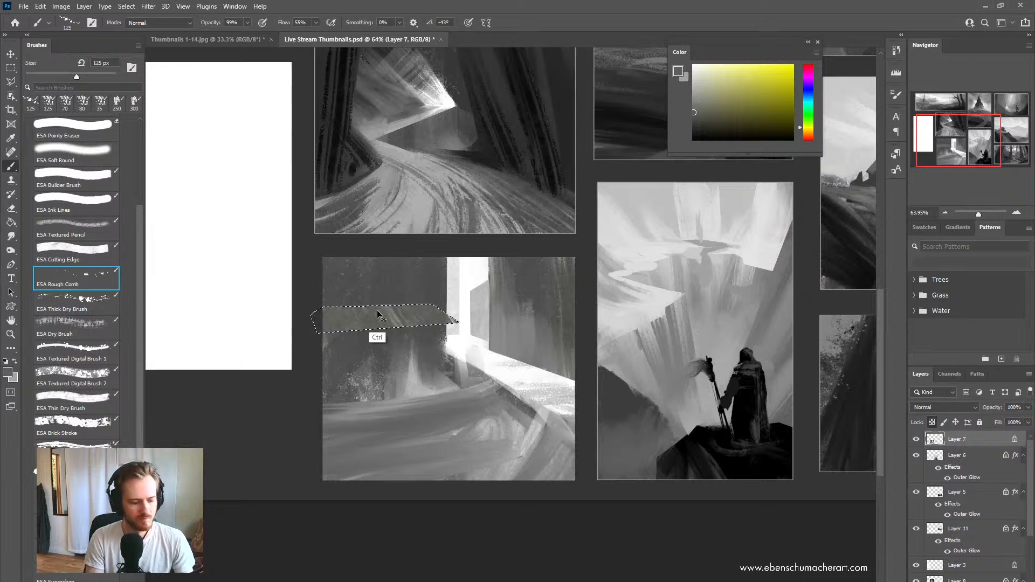
key("ctrl+d")
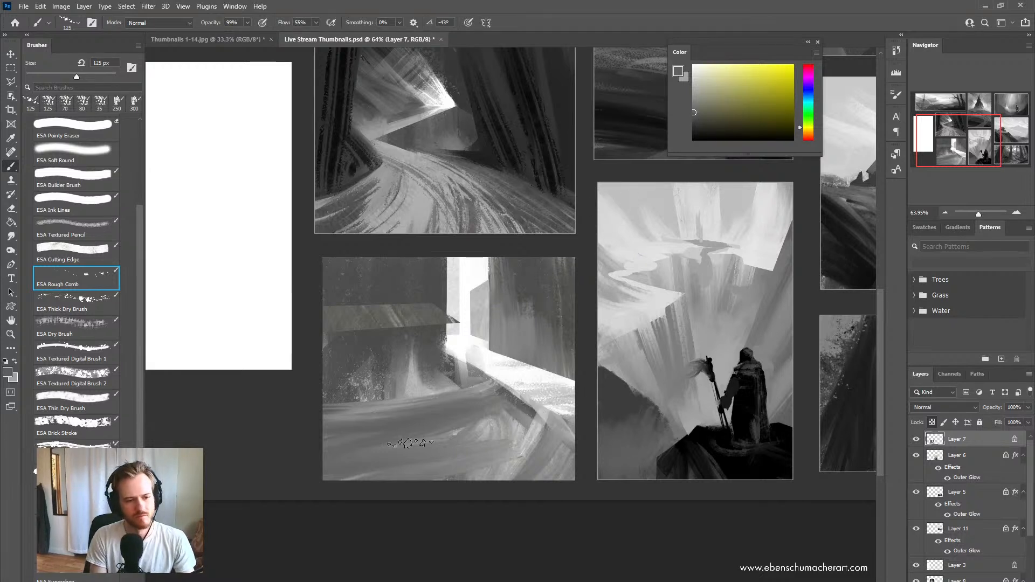
Step: Select the wall area beneath the roof band, shade its upper part near-black with ESA Soft Round at 300 px, and clear the selection
scroll(396, 410, "up", 2)
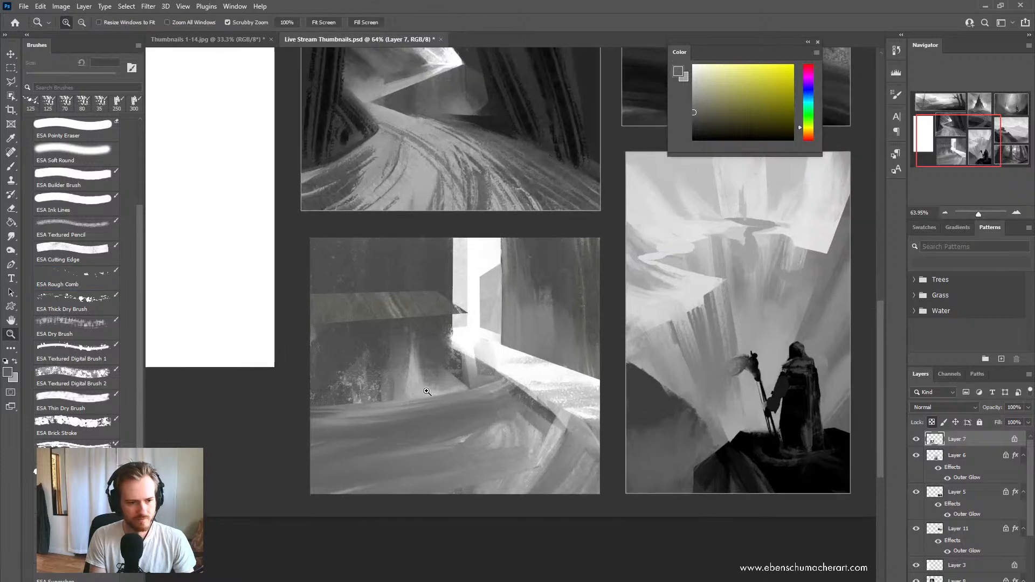
key("l")
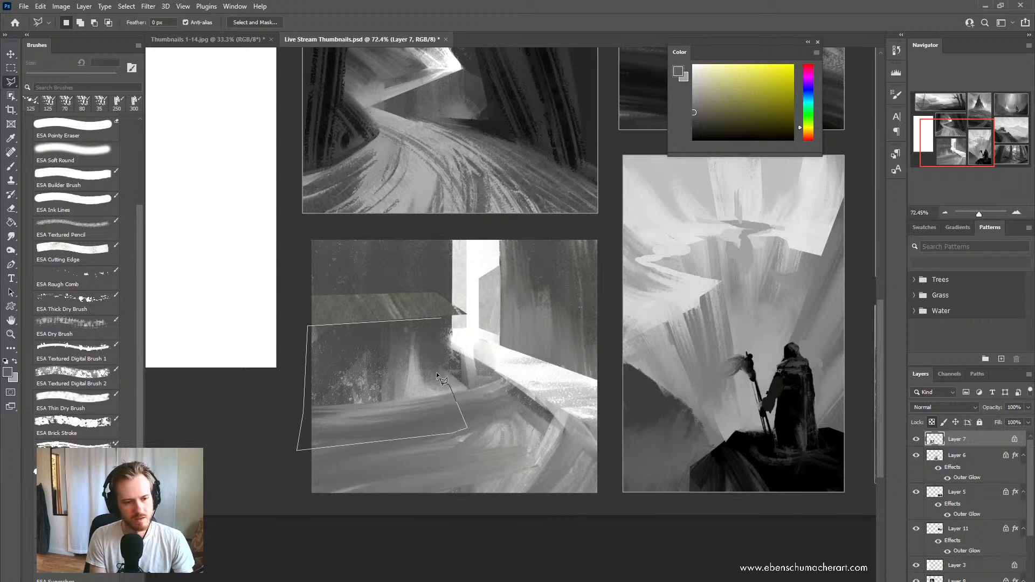
left_click(445, 321)
key("b")
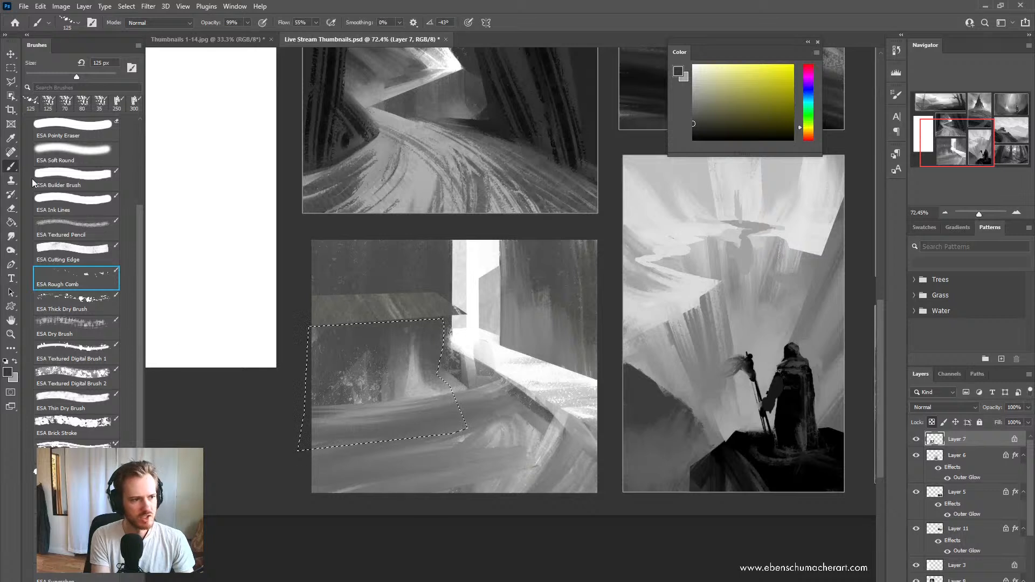
left_click(76, 155)
key("bracketright")
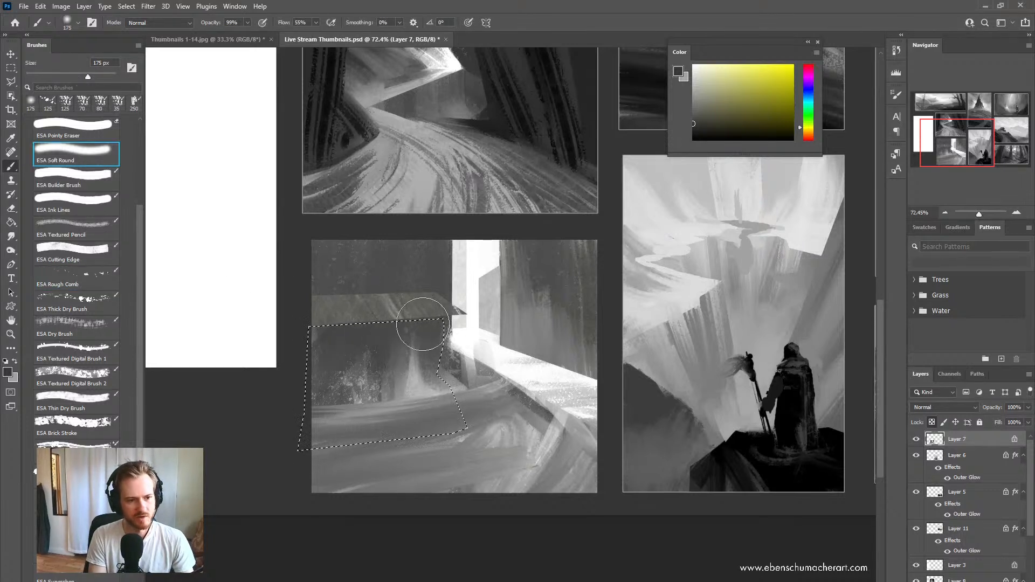
left_click_drag(702, 127, 693, 135)
key("bracketright")
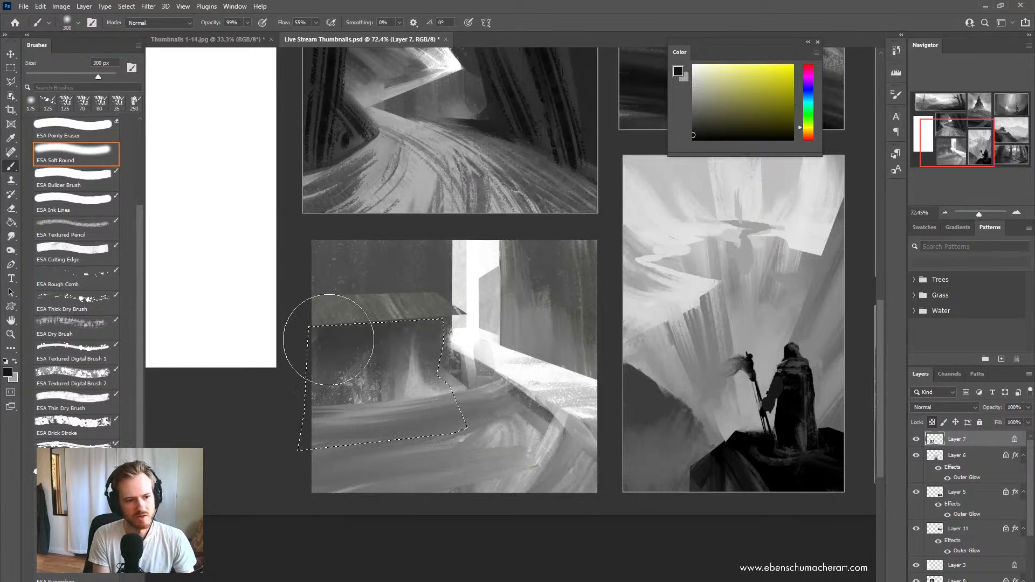
mouse_move(328, 340)
left_mouse_down()
mouse_move(331, 368)
mouse_move(430, 300)
mouse_move(403, 371)
mouse_move(424, 344)
left_mouse_up()
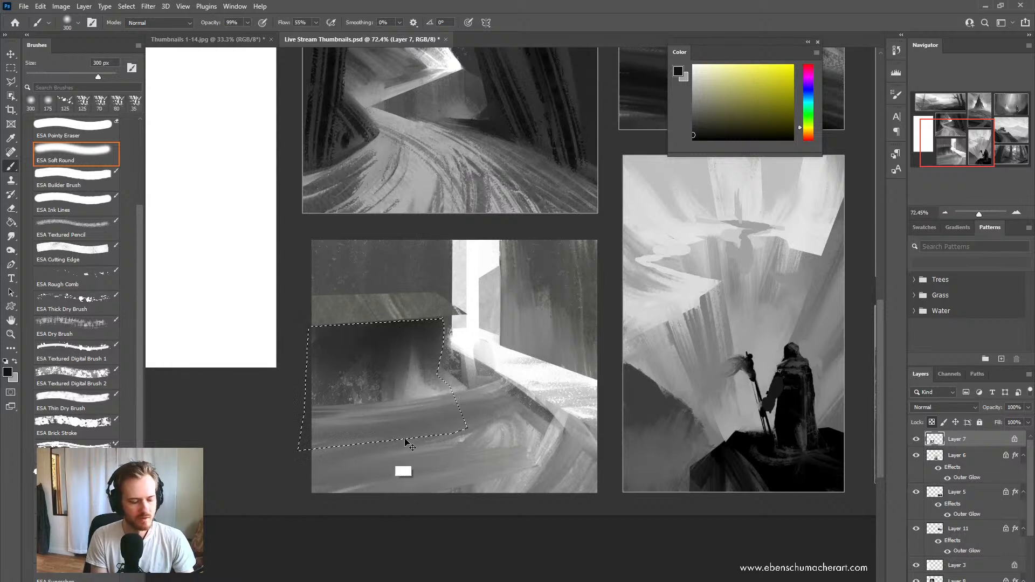
key("ctrl+d")
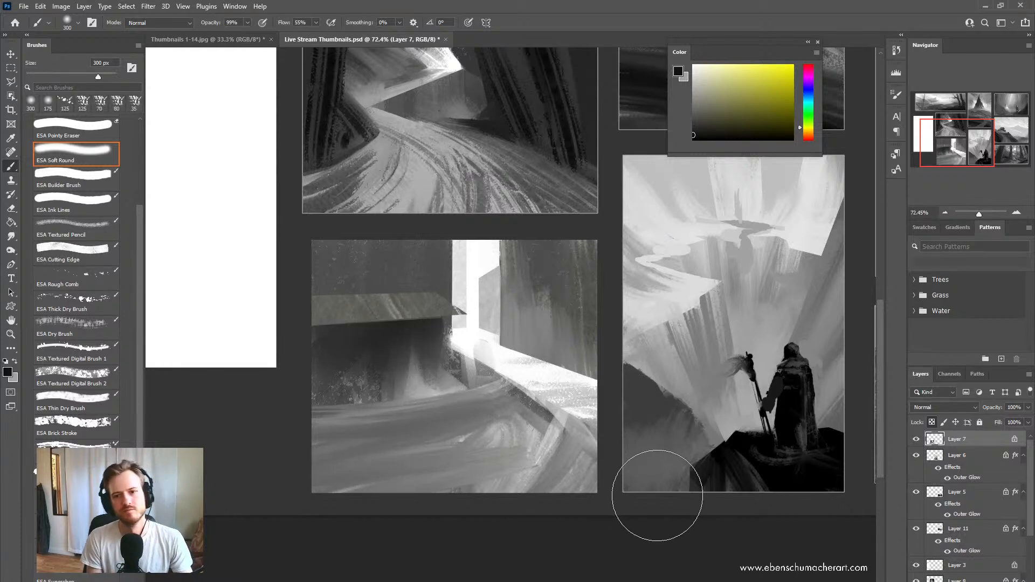
key("z")
left_click_drag(627, 400, 622, 429)
key("l")
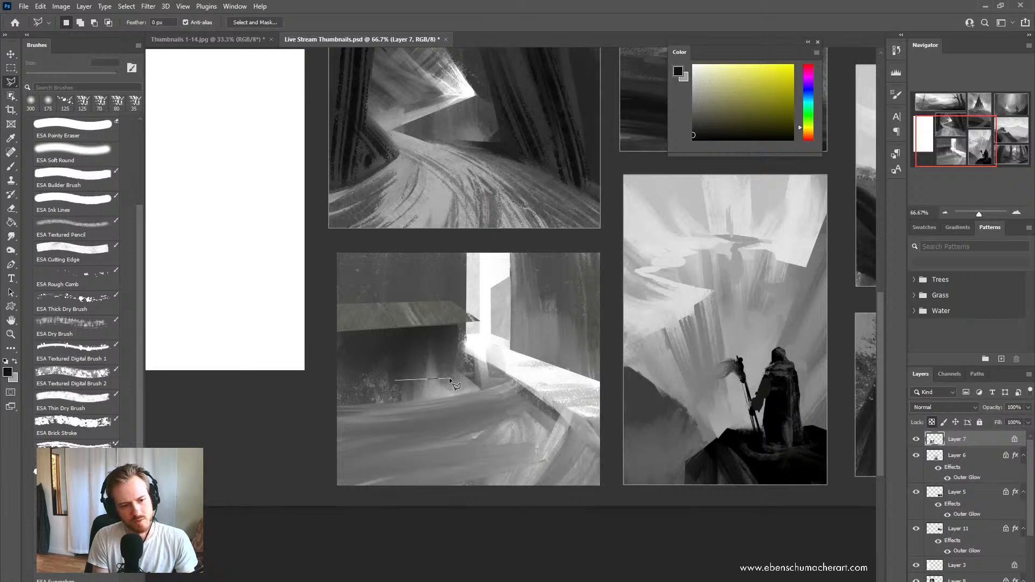
left_click(367, 384)
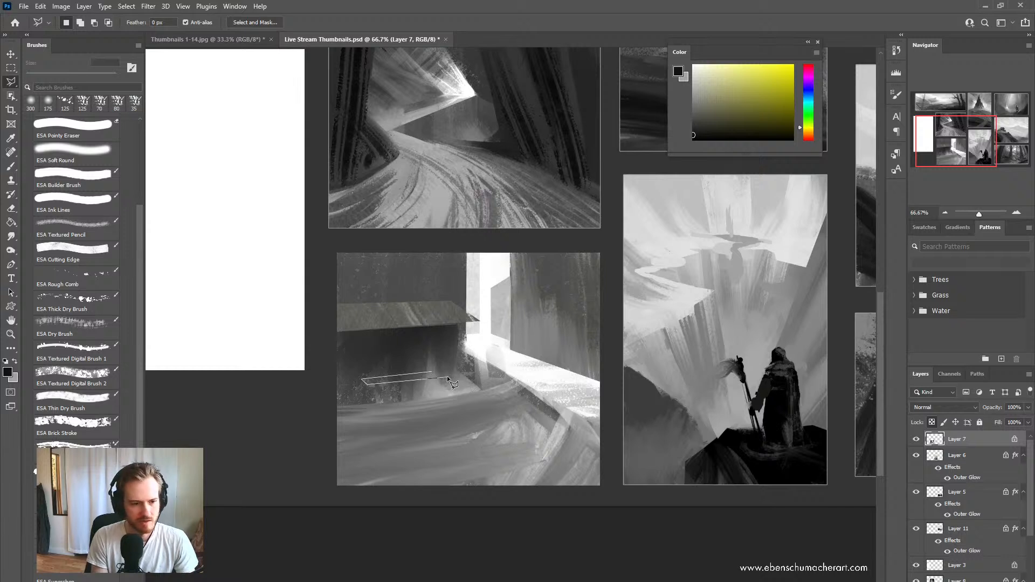
key("Escape")
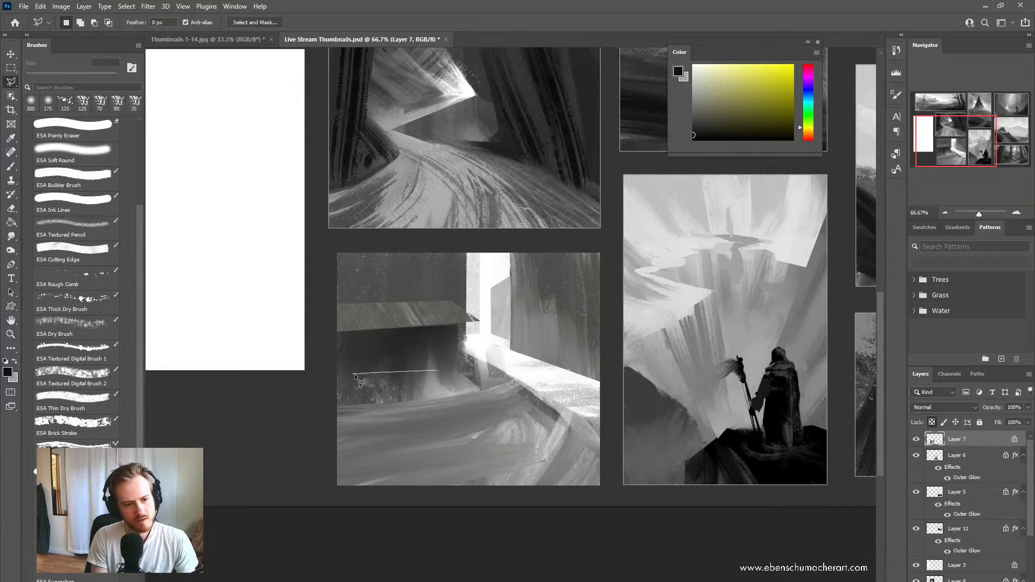
left_click(354, 376)
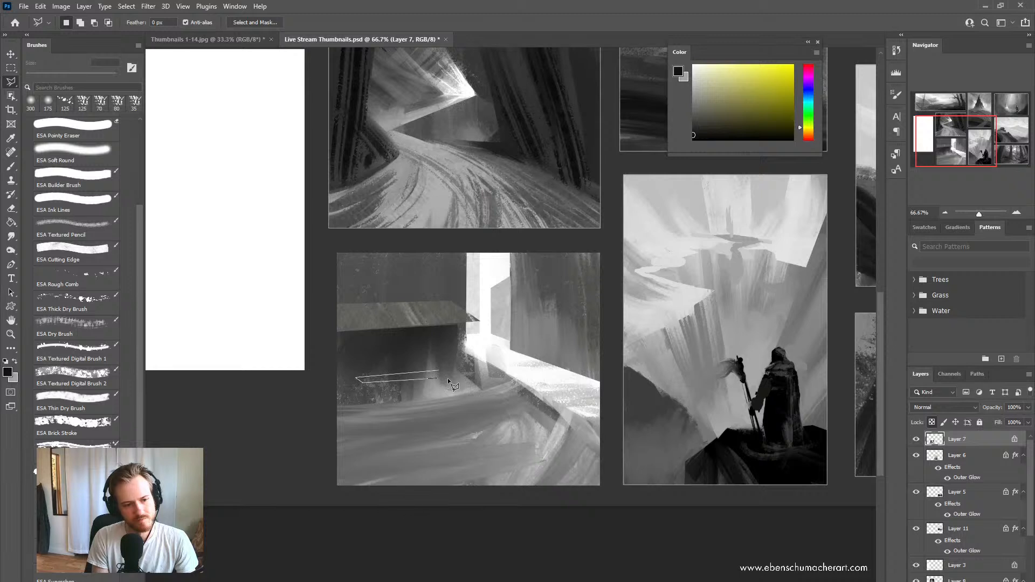
key("Escape")
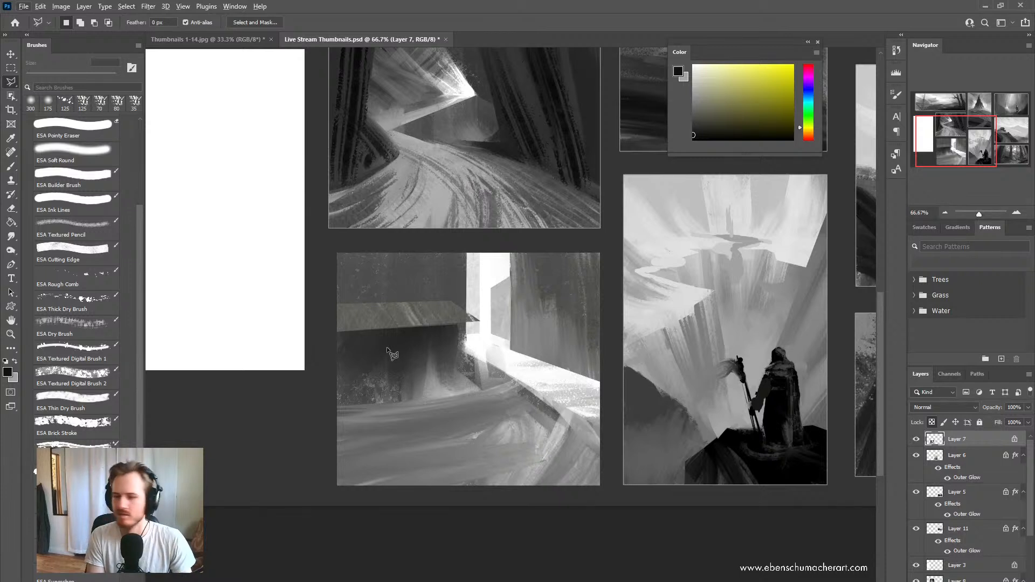
key("Escape")
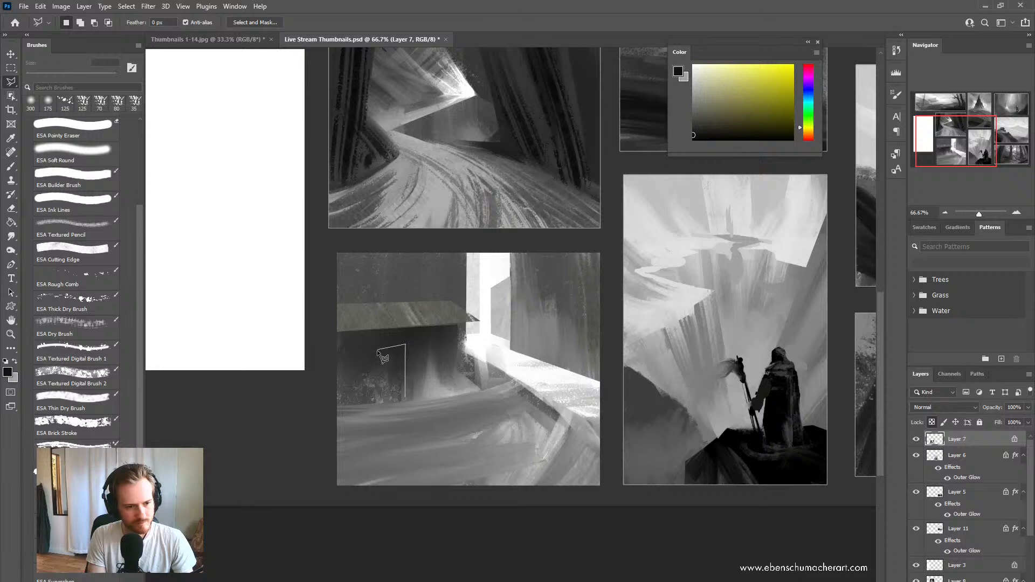
left_click(381, 403)
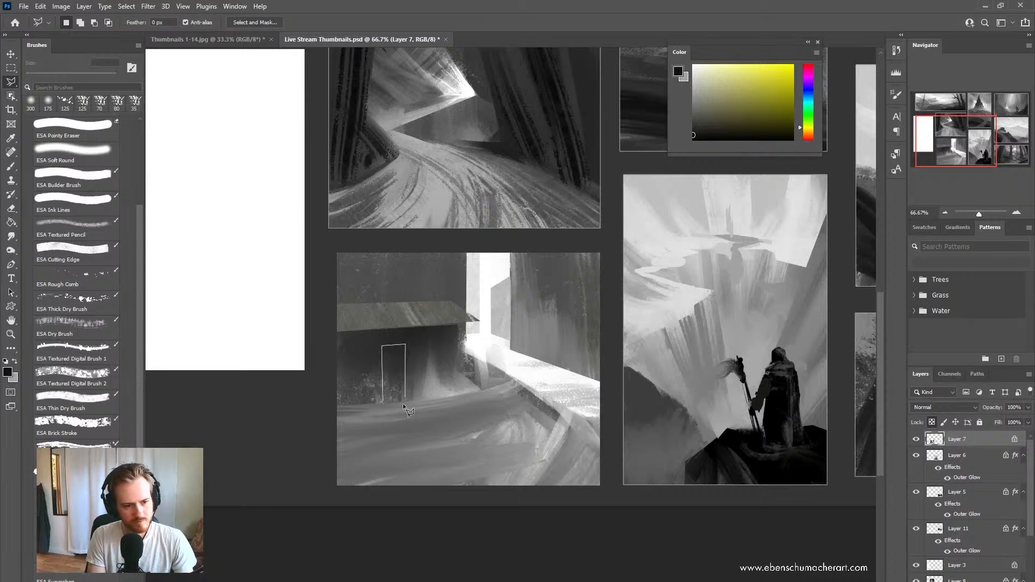
key("Escape")
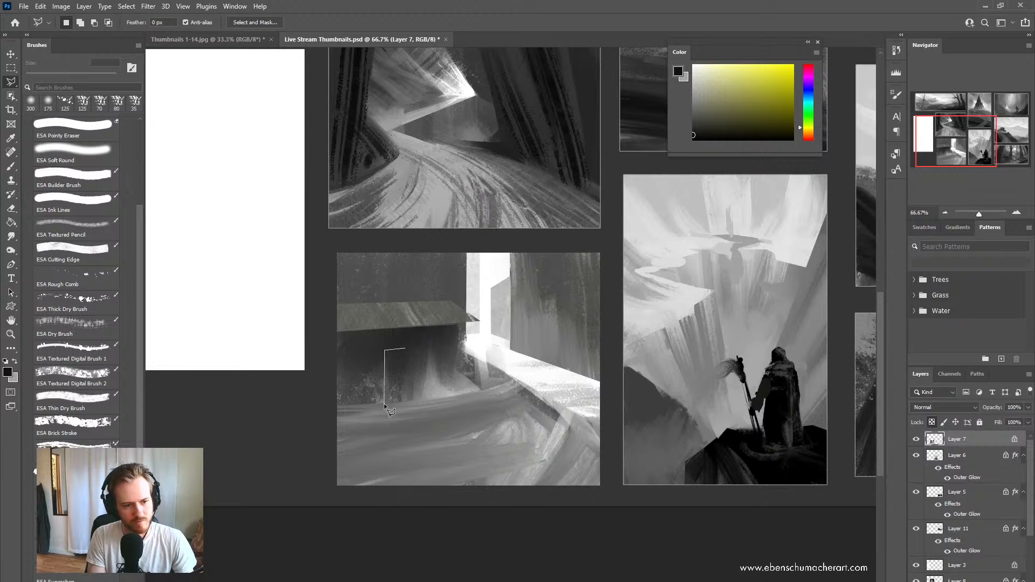
Step: Outline an upright doorway in the wall beneath the roof, darken it with sampled dark grey Soft Round strokes, and clear the selection
left_click(406, 348)
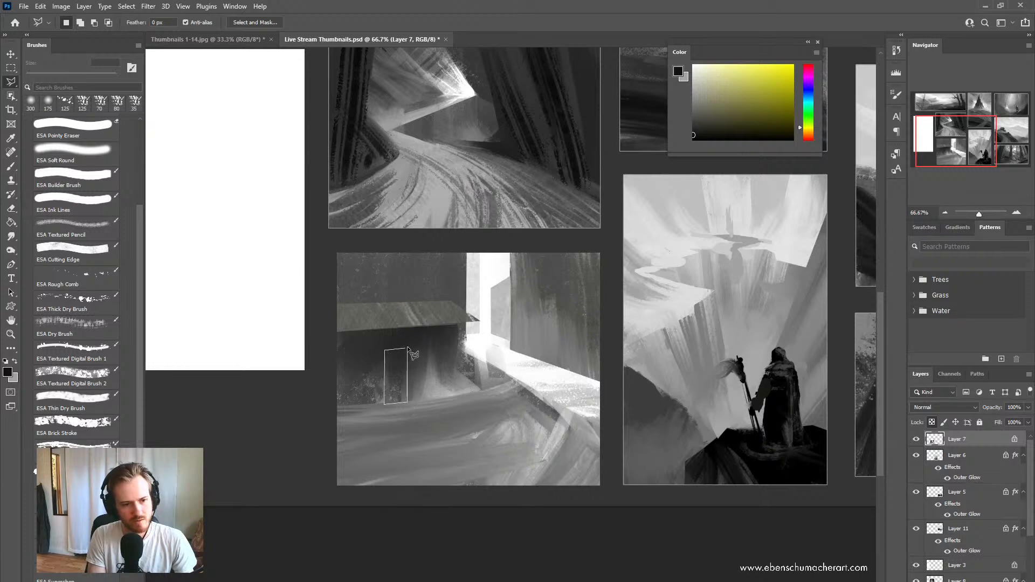
key("b")
left_click(407, 339, "alt")
left_click_drag(398, 356, 387, 376)
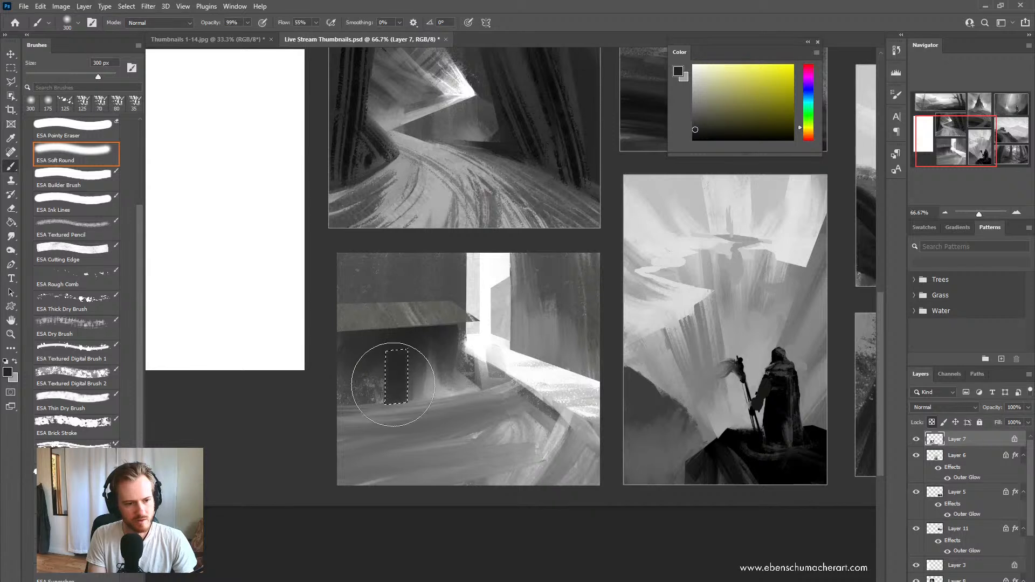
key("ctrl+d")
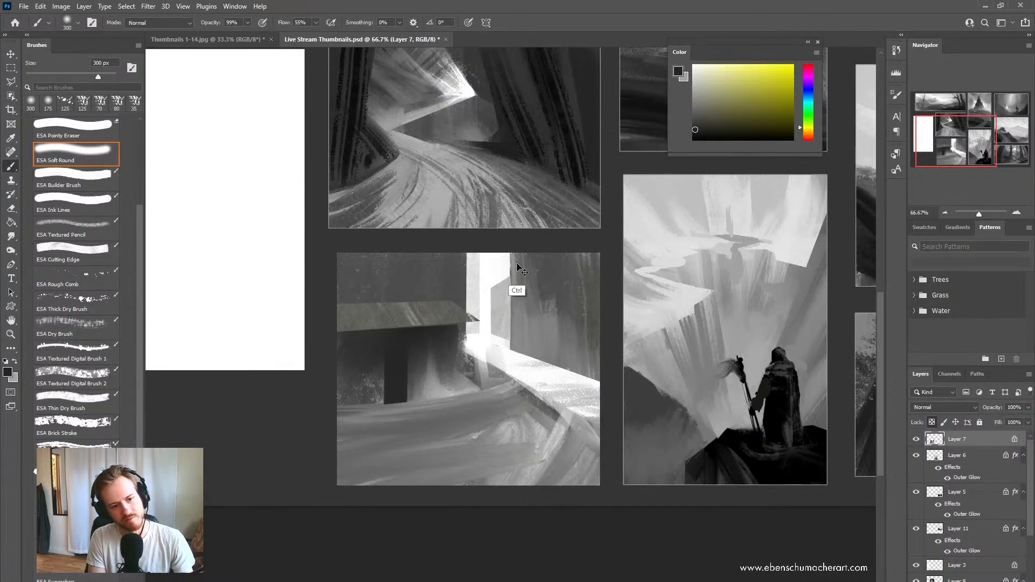
Step: Restore the doorway selection and invert it to shade the surrounding wall, clear it, and haze the building front with sampled grey Soft Round strokes
key("ctrl+shift+d")
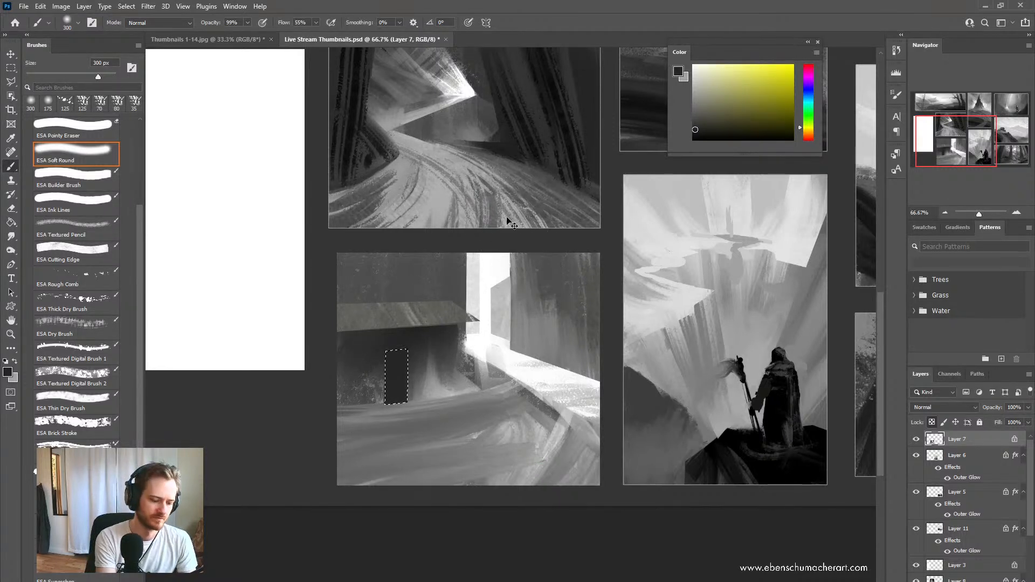
left_click(379, 391, "alt")
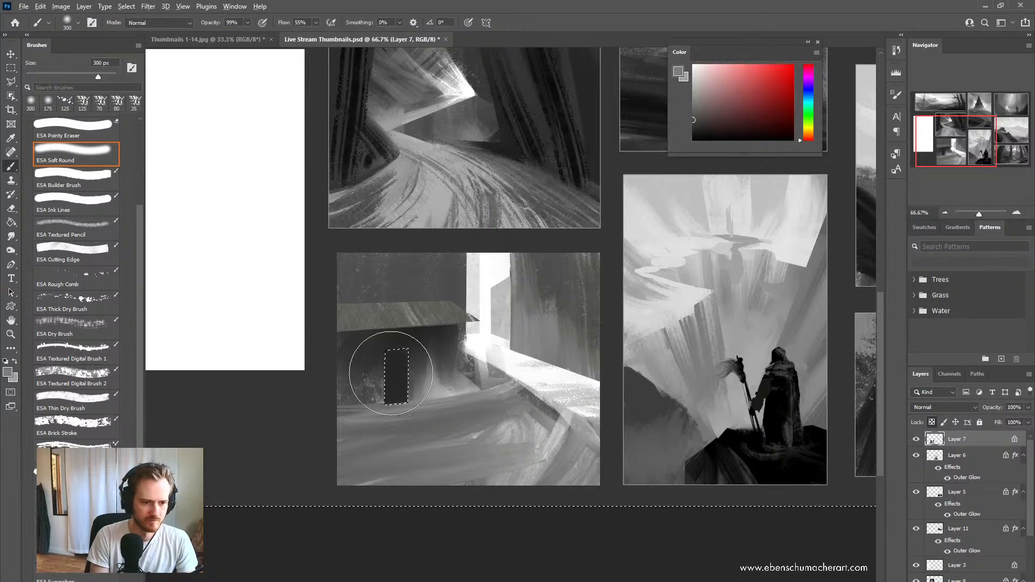
left_click(442, 360, "alt")
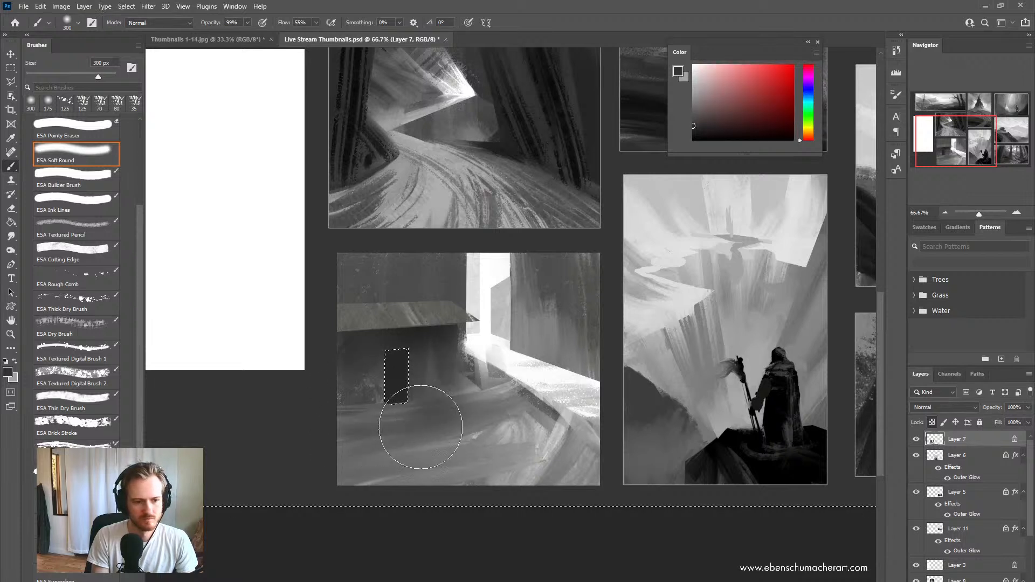
key("ctrl+d")
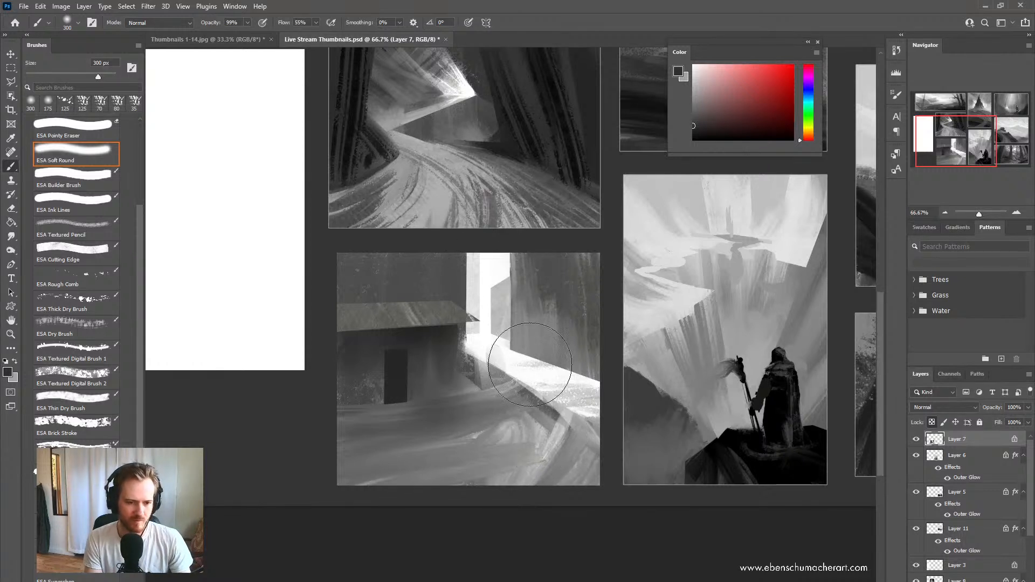
left_click(416, 381, "alt")
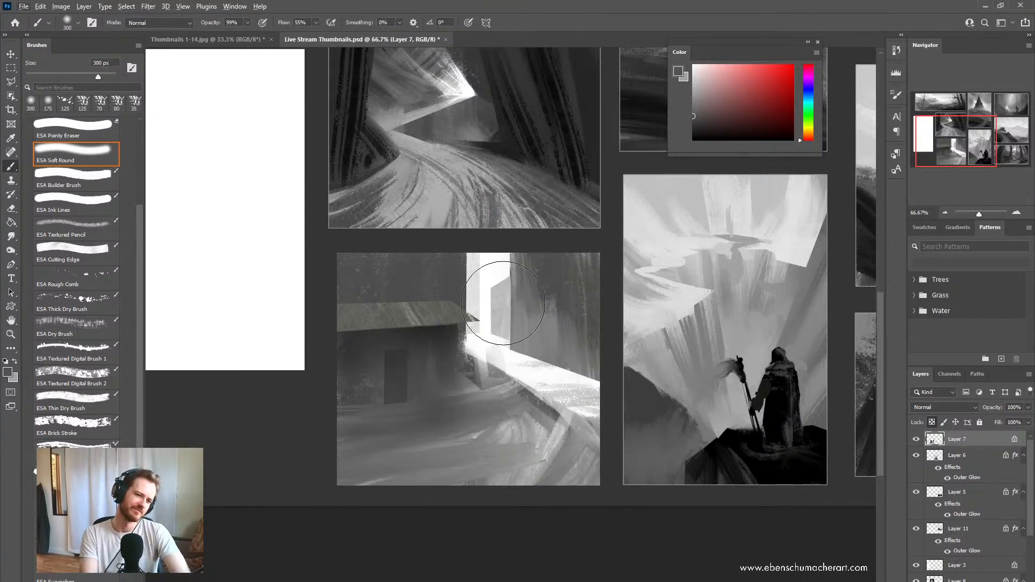
key("z")
left_click_drag(500, 387, 535, 390)
key("l")
left_click(559, 320)
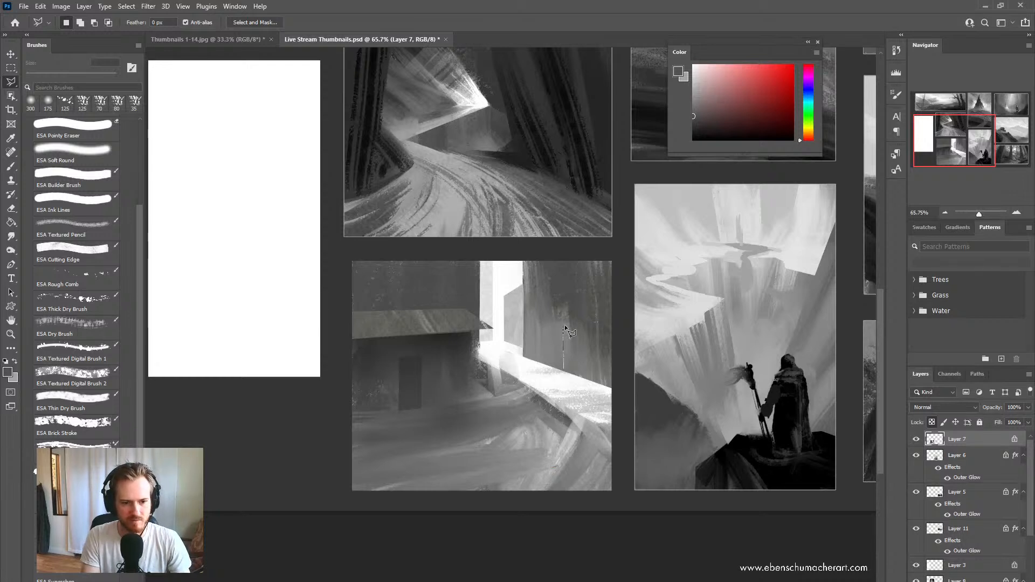
left_click(574, 329)
left_click(576, 368)
left_click(564, 371)
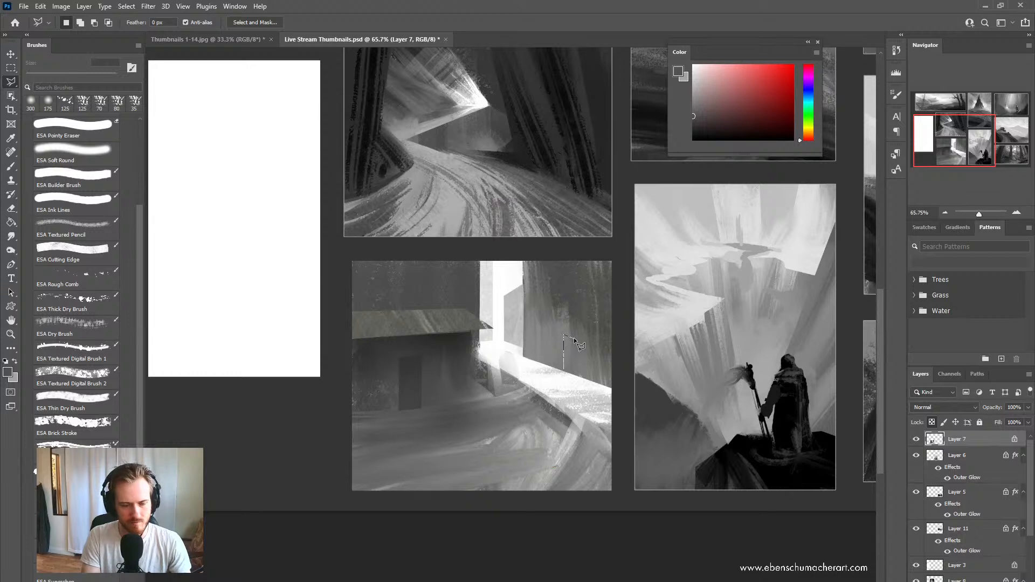
key("Escape")
Step: Outline a narrow upright doorway at the base of the right wall and darken it with sampled grey ESA Soft Round strokes at 300 px
left_click(563, 370)
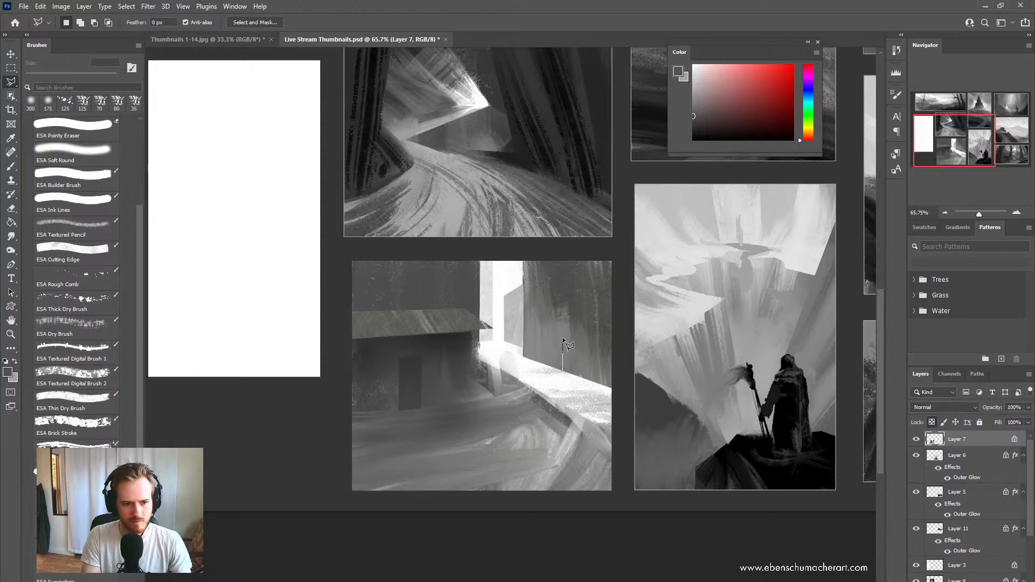
left_click(561, 337)
left_click(571, 339)
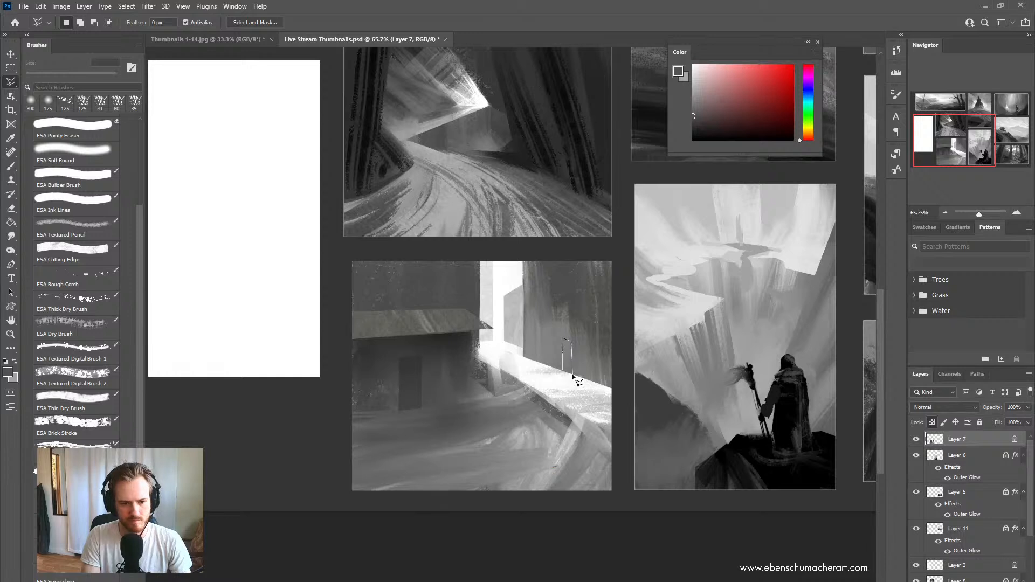
key("b")
left_click(555, 293, "alt")
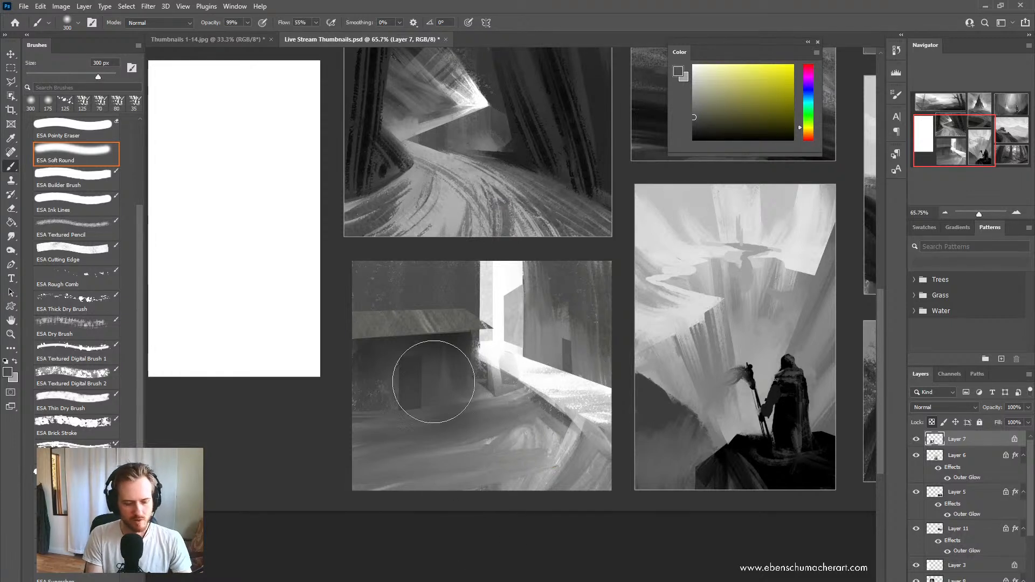
Step: Texture the ground below the roofed building with sampled dark grey vertical marks using ESA Rough Comb at 125 px
key("shift+b")
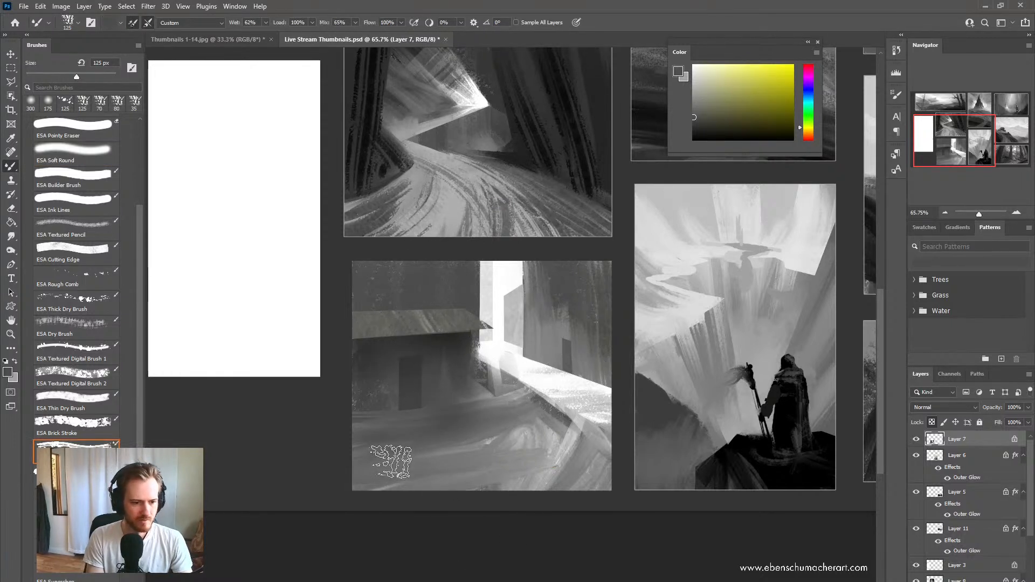
left_click_drag(382, 459, 379, 438)
key("b")
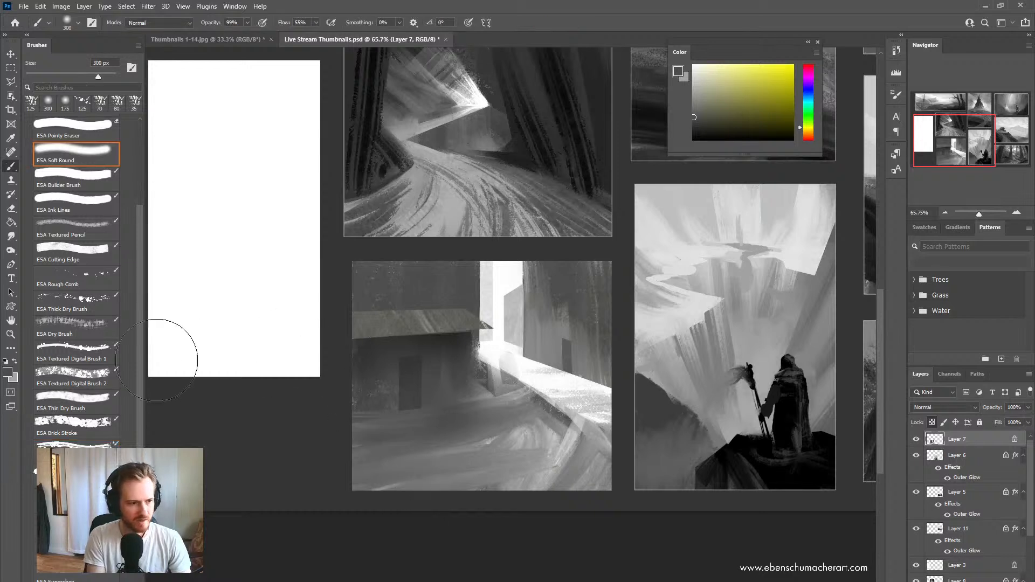
left_click(69, 308)
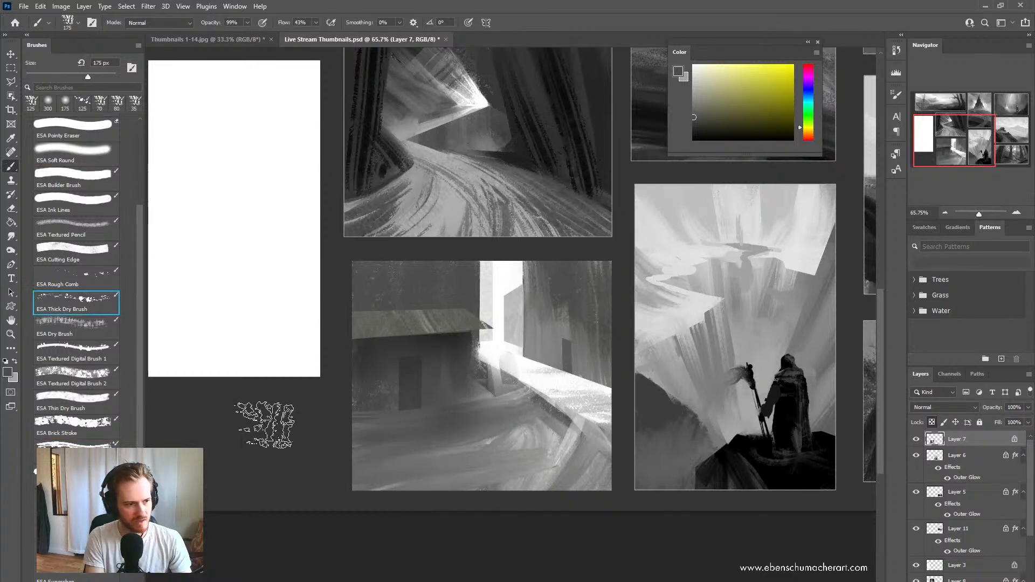
left_click(84, 284)
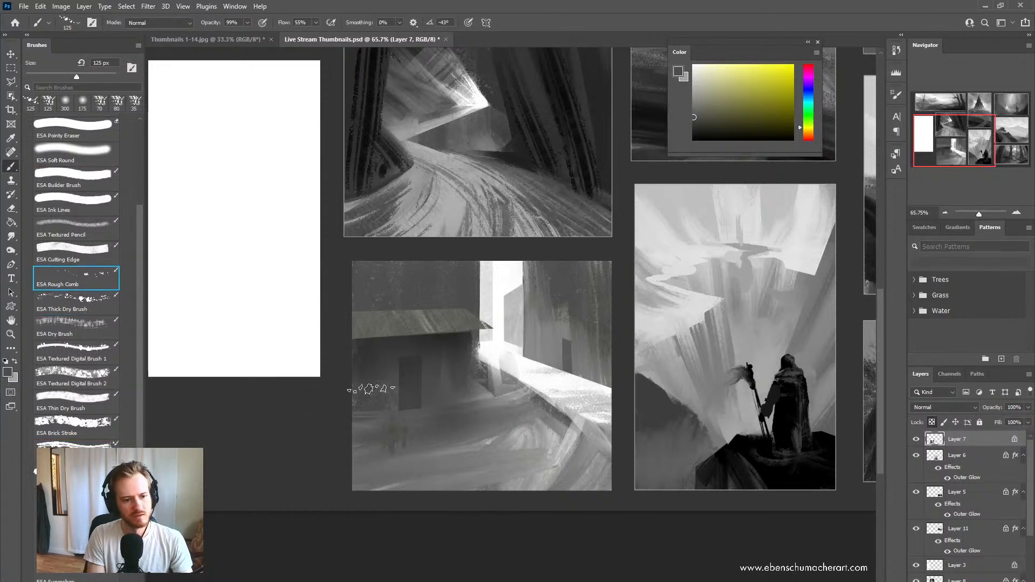
left_click(413, 411, "alt")
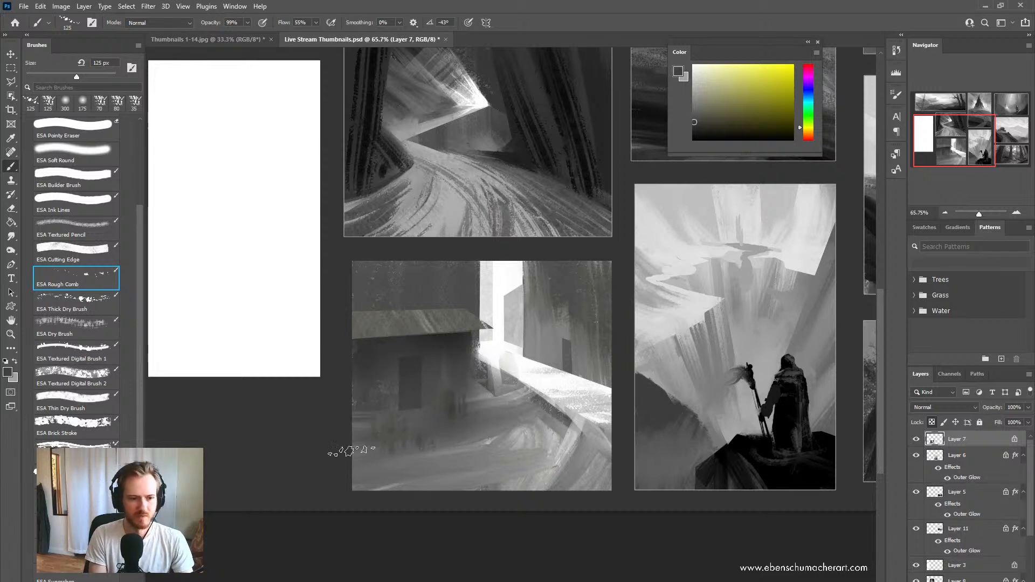
mouse_move(351, 453)
left_mouse_down()
mouse_move(361, 388)
mouse_move(373, 434)
mouse_move(371, 408)
mouse_move(384, 450)
left_mouse_up()
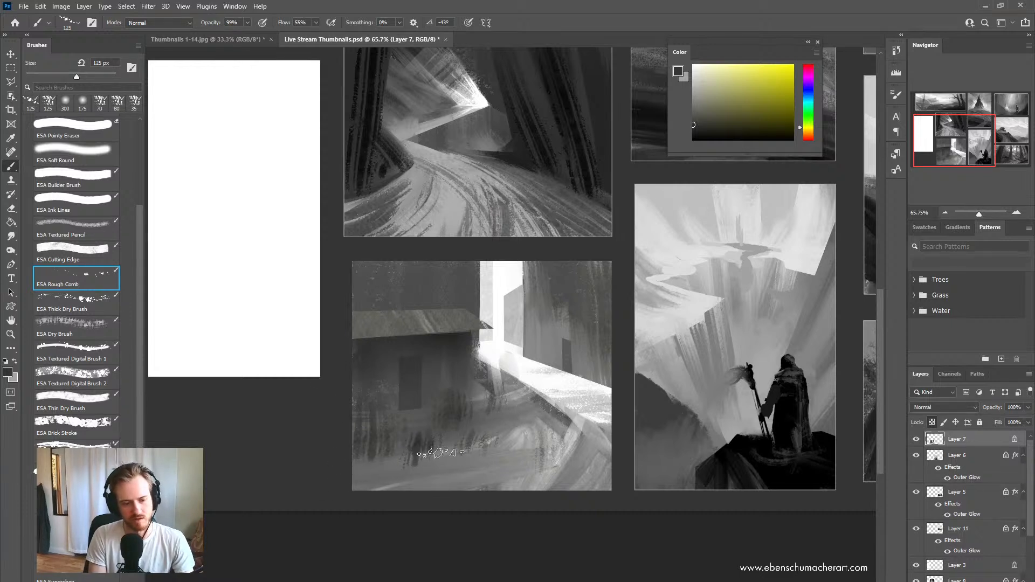
Step: Extend the Rough Comb texture across the foreground with a cluster of dark upright marks beside the bright ledge, blending in sampled greys
left_click(455, 415, "alt")
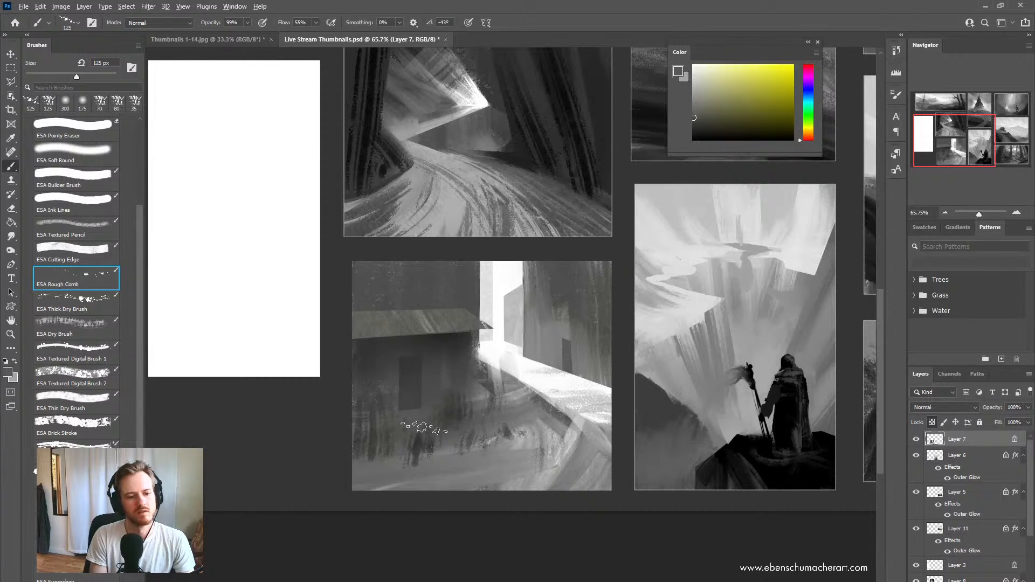
mouse_move(513, 428)
left_mouse_down()
mouse_move(507, 435)
mouse_move(522, 435)
left_mouse_up()
left_click(463, 399, "alt")
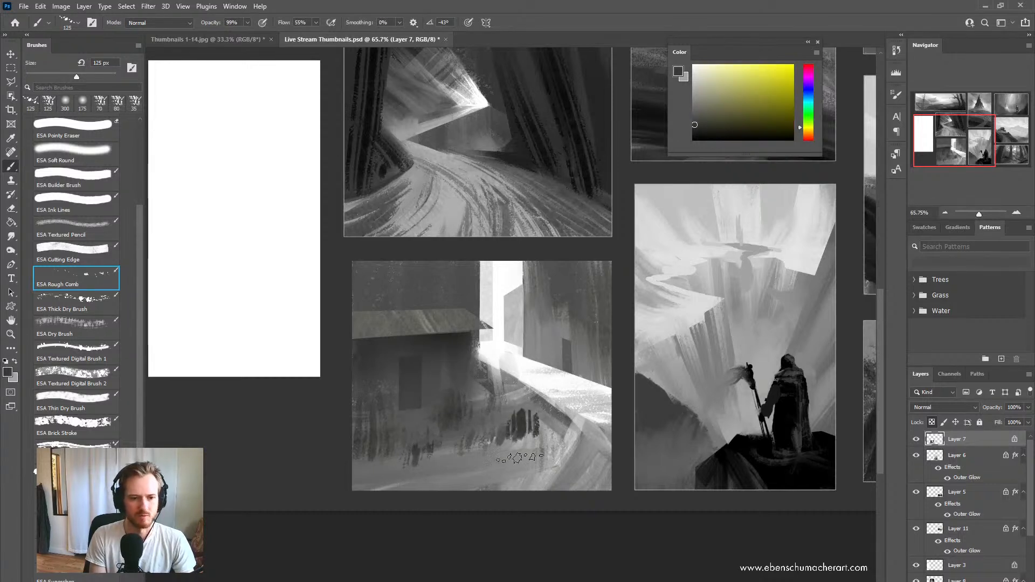
left_click(493, 423, "alt")
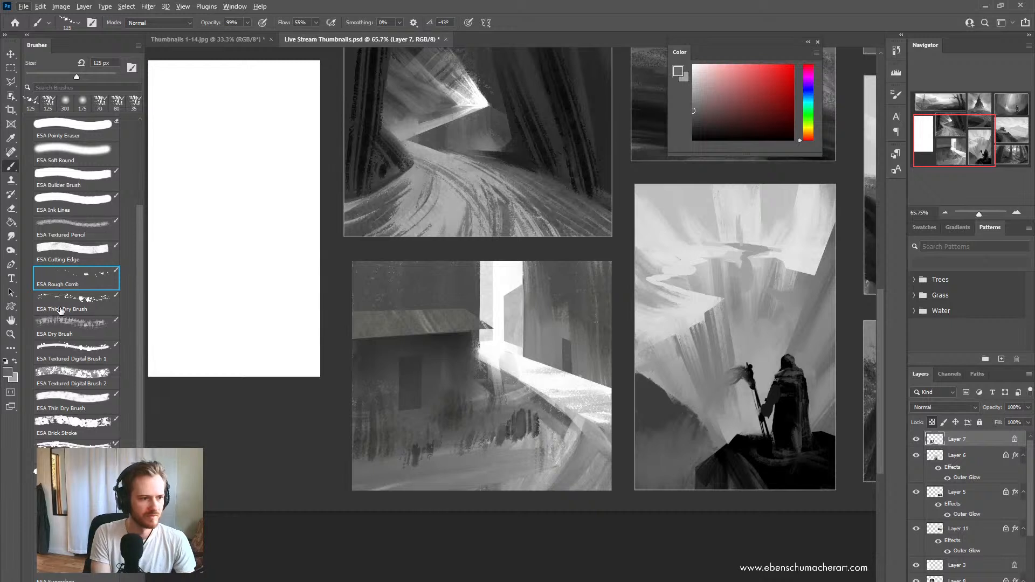
Step: Paint near-black silhouettes of a tall cloaked figure, a smaller figure and a low head along the thumbnail's lower edge with ESA Ink Lines at 60 px
left_click(69, 259)
key("comma")
key("comma")
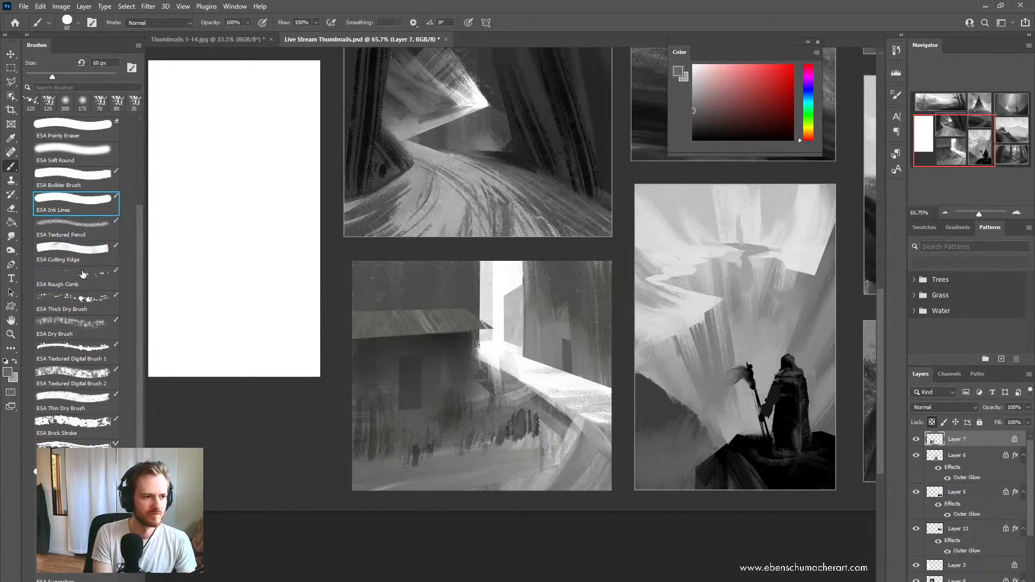
left_click_drag(566, 502, 565, 437)
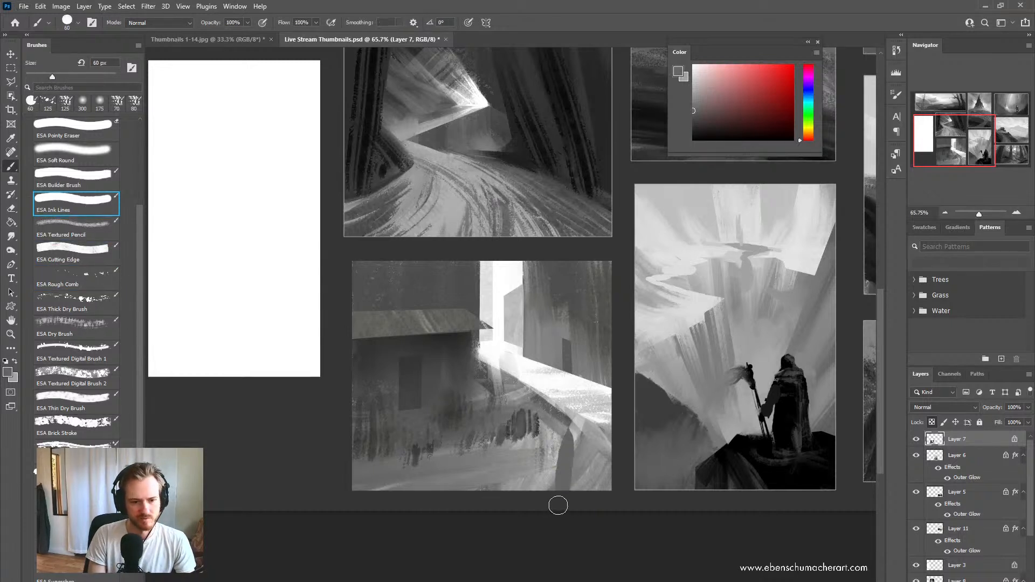
key("ctrl+z")
left_click_drag(694, 115, 693, 133)
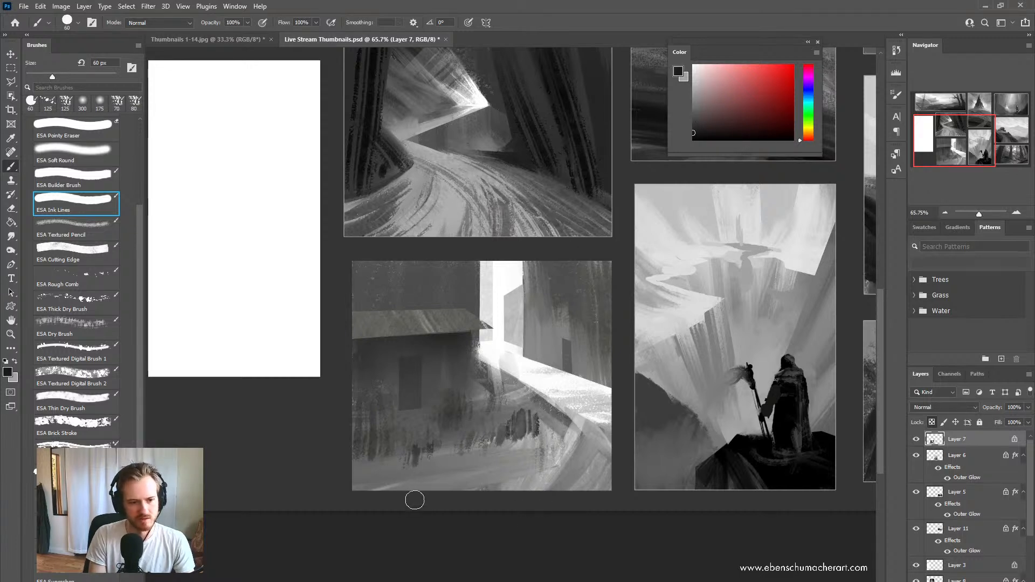
mouse_move(415, 500)
left_mouse_down()
mouse_move(423, 438)
mouse_move(436, 511)
mouse_move(416, 498)
mouse_move(417, 438)
mouse_move(413, 467)
mouse_move(412, 458)
mouse_move(435, 422)
mouse_move(439, 484)
mouse_move(412, 437)
mouse_move(430, 409)
mouse_move(441, 487)
mouse_move(434, 416)
mouse_move(415, 480)
mouse_move(380, 486)
mouse_move(385, 458)
mouse_move(390, 493)
mouse_move(387, 451)
left_mouse_up()
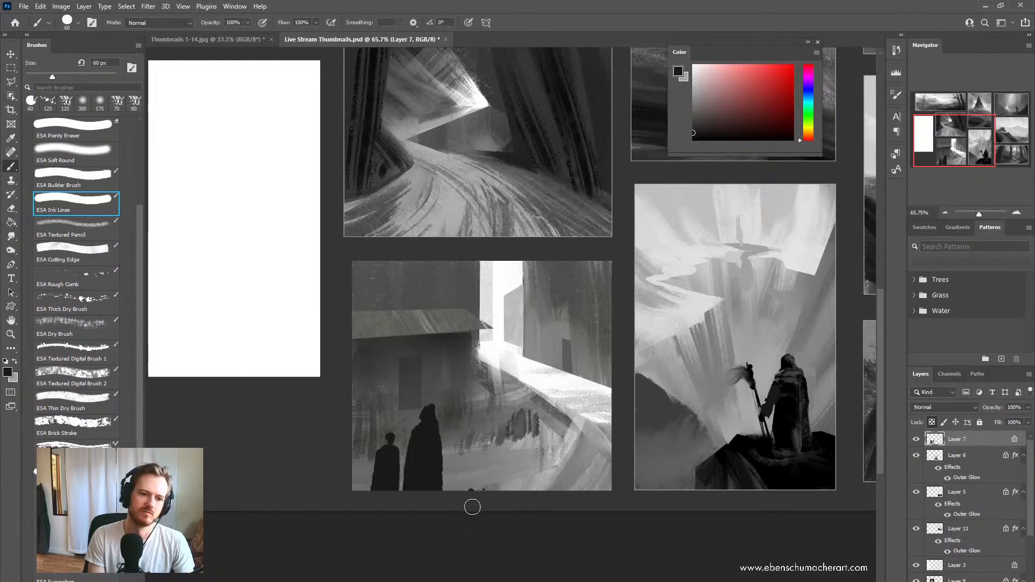
left_click_drag(471, 503, 448, 484)
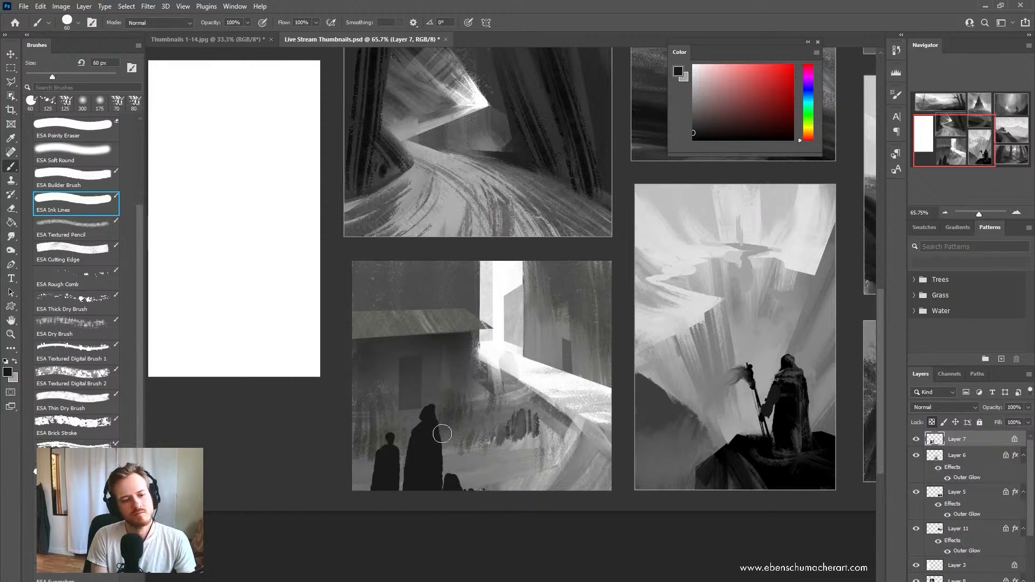
Step: Undo the small figure silhouettes in the alley thumbnail and paint a larger black hooded figure in the foreground with ESA Ink Lines
key("ctrl+z")
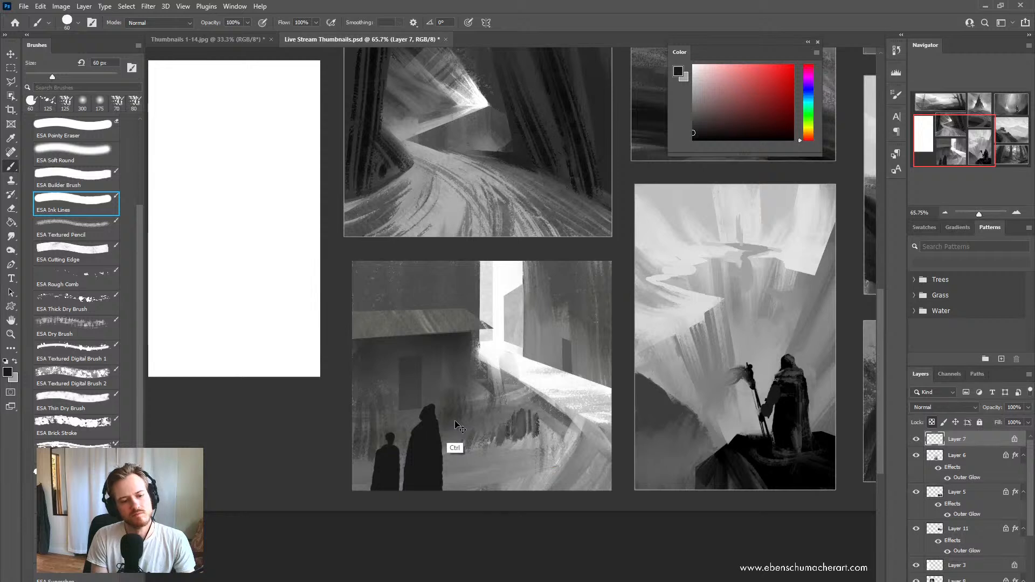
key("ctrl+z")
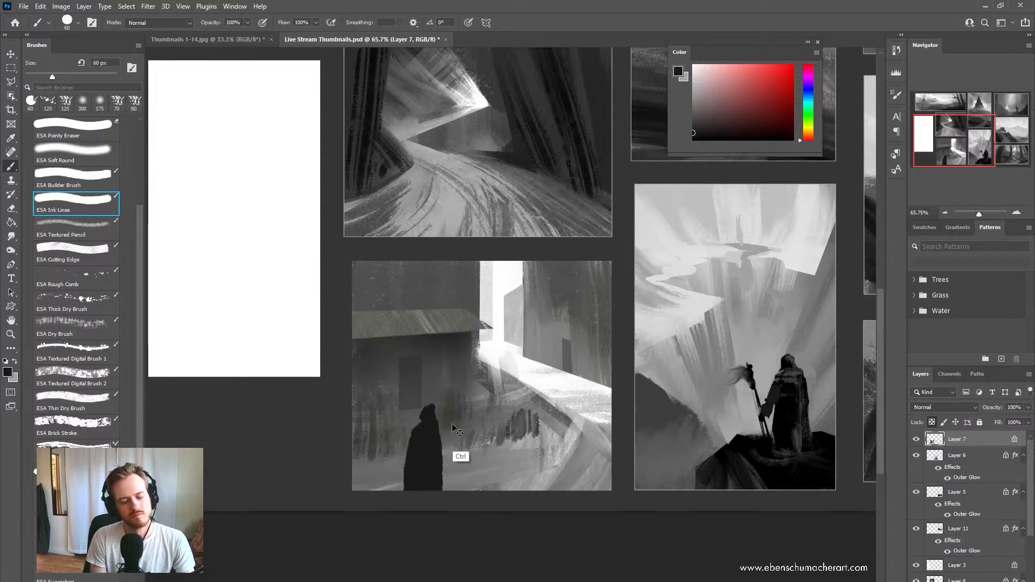
key("ctrl+z")
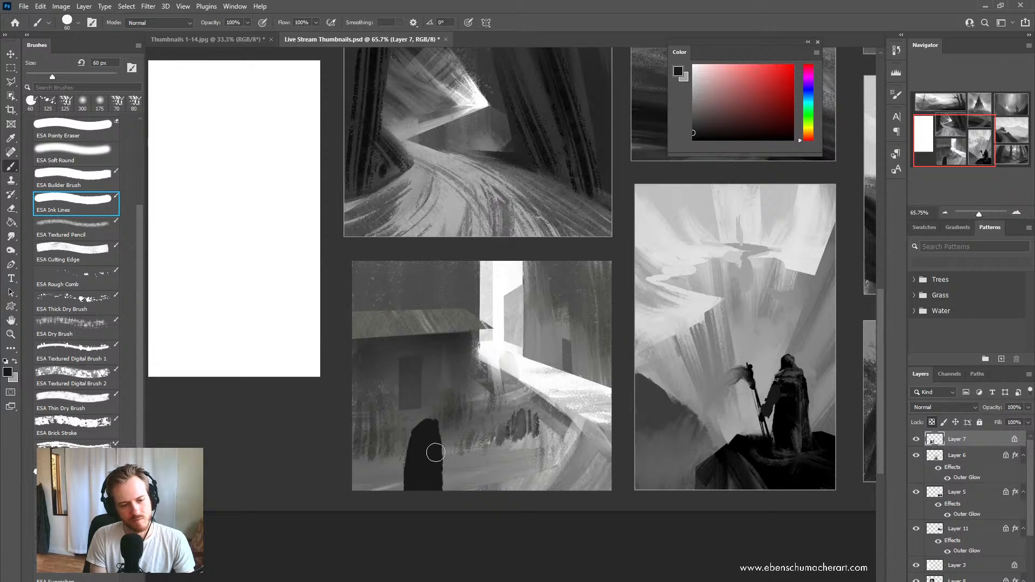
mouse_move(409, 466)
left_mouse_down()
mouse_move(393, 488)
mouse_move(394, 439)
mouse_move(436, 432)
mouse_move(444, 469)
mouse_move(402, 439)
mouse_move(392, 488)
mouse_move(389, 471)
mouse_move(414, 434)
mouse_move(385, 481)
mouse_move(416, 431)
mouse_move(412, 410)
mouse_move(429, 398)
mouse_move(421, 420)
left_mouse_up()
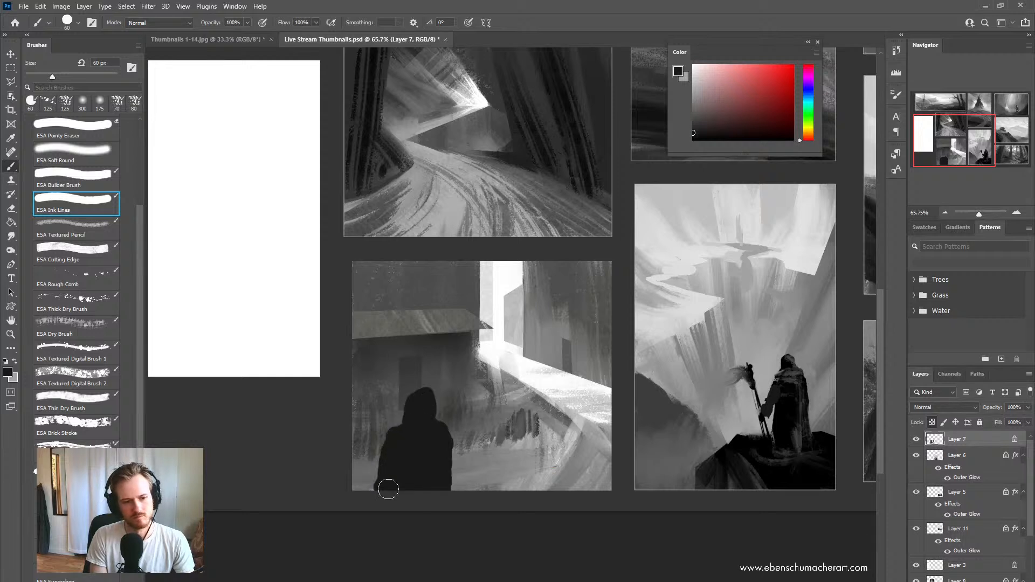
mouse_move(382, 459)
left_mouse_down()
mouse_move(397, 422)
mouse_move(427, 436)
left_mouse_up()
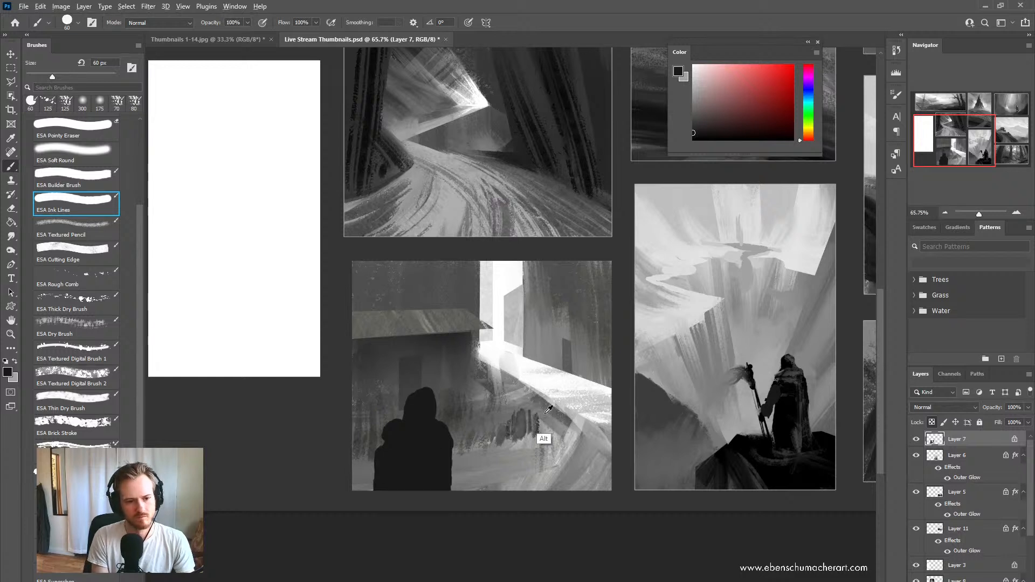
Step: Paint sampled light grey highlights on the figure's hood and shoulder, and flip the canvas horizontally
left_click(591, 437, "alt")
left_click_drag(379, 434, 423, 392)
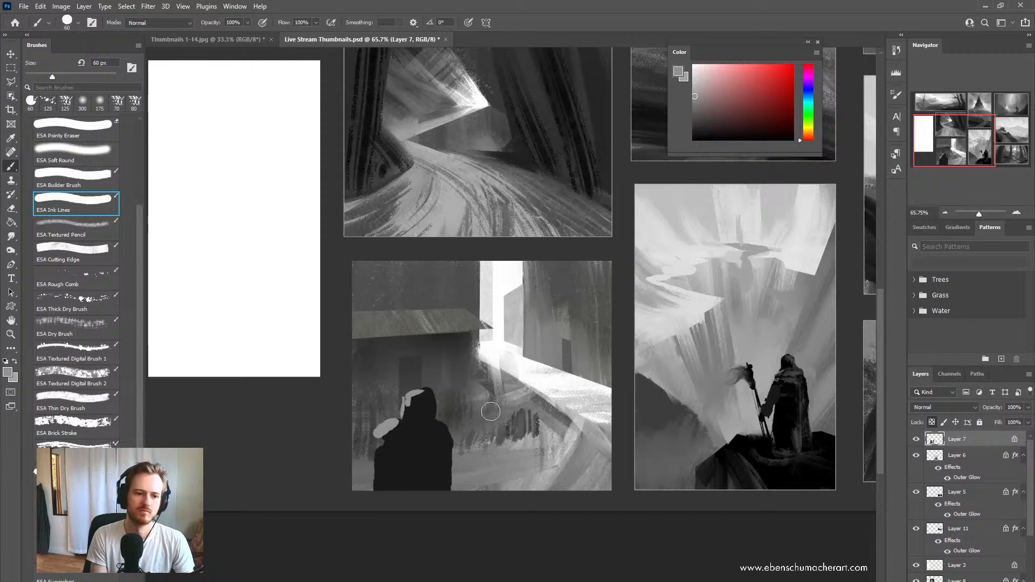
key("ctrl+shift+h")
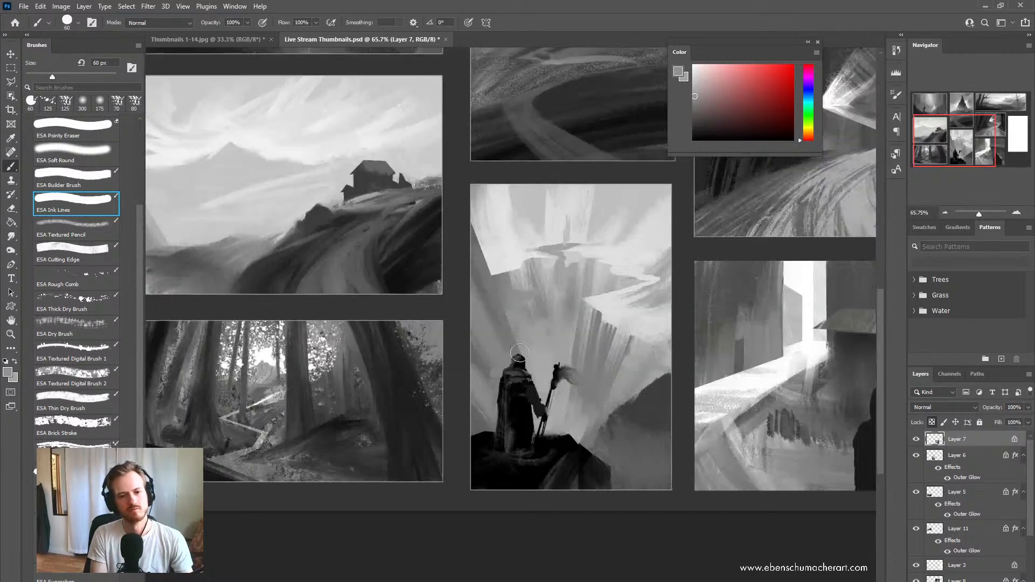
Step: Extend the light grey highlight down the hooded figure's outer arm using the Mixer Brush at 40 px
left_click_drag(440, 403, 439, 397)
left_click_drag(594, 436, 321, 409)
mouse_move(533, 390)
left_mouse_down()
mouse_move(467, 370)
mouse_move(531, 378)
left_mouse_up()
key("z")
left_click_drag(504, 383, 463, 390)
key("b")
left_click(555, 380, "alt")
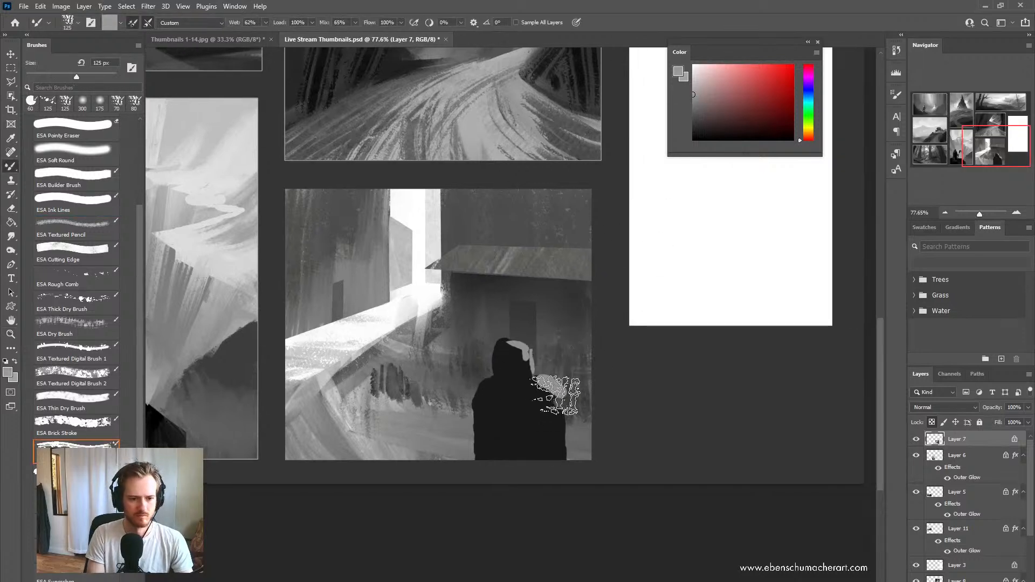
key("bracketleft")
key("bracketleft")
key("bracketleft")
key("bracketleft")
key("bracketleft")
key("bracketleft")
key("bracketleft")
key("bracketleft")
key("bracketleft")
left_click_drag(552, 393, 570, 491)
key("bracketright")
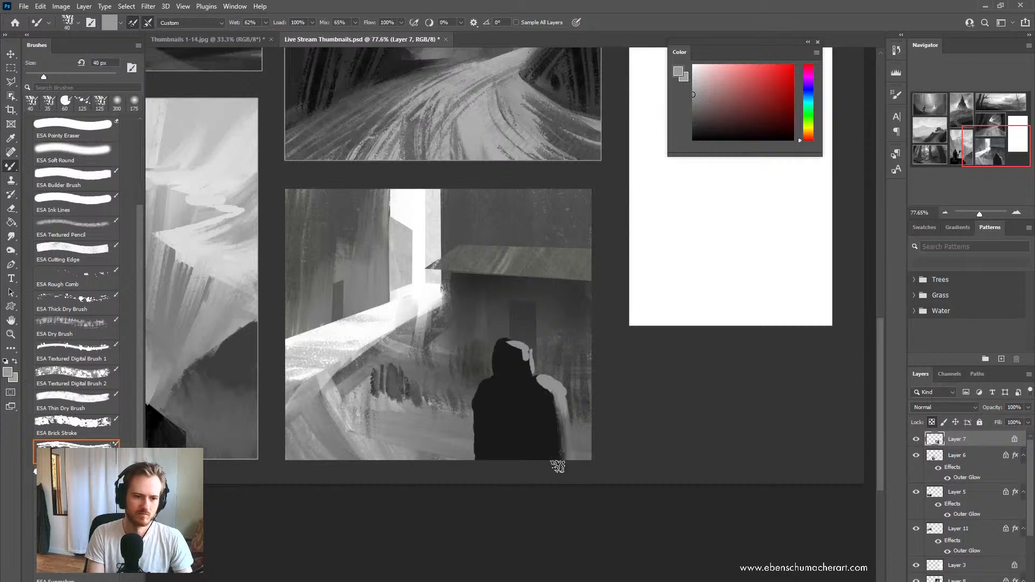
Step: Blend the grey highlight across the shoulders and hood, and smear the cloak's opposite edge with sampled black
mouse_move(541, 386)
left_mouse_down()
mouse_move(481, 401)
mouse_move(544, 378)
mouse_move(504, 394)
left_mouse_up()
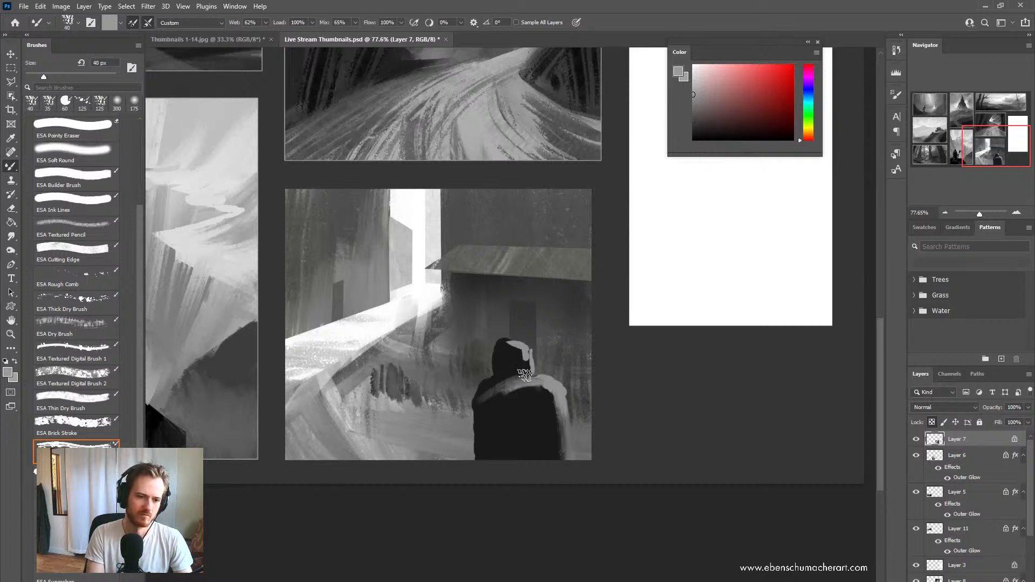
left_click_drag(519, 346, 502, 350)
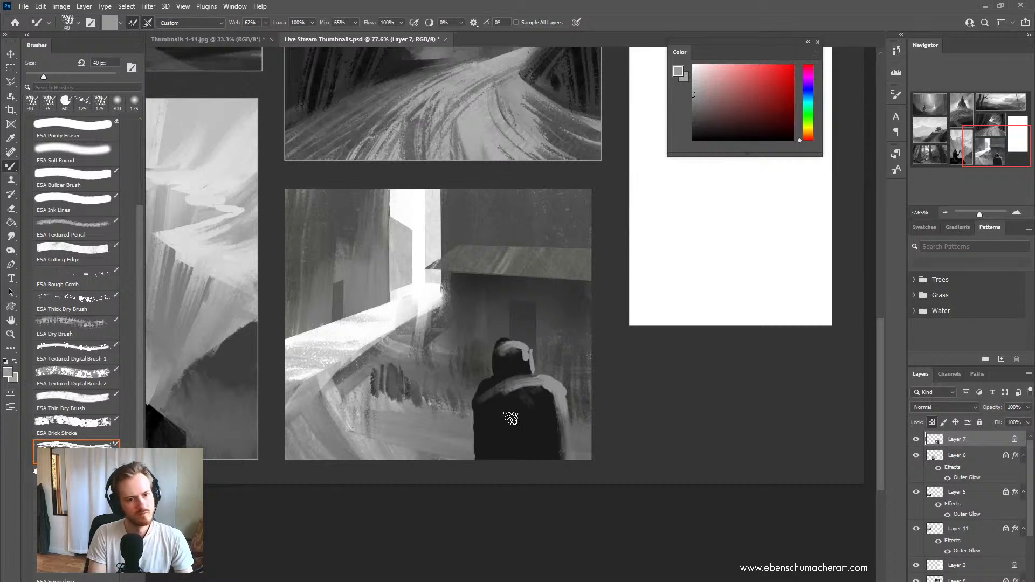
left_click(500, 400, "alt")
mouse_move(481, 396)
left_mouse_down()
mouse_move(469, 477)
mouse_move(482, 453)
left_mouse_up()
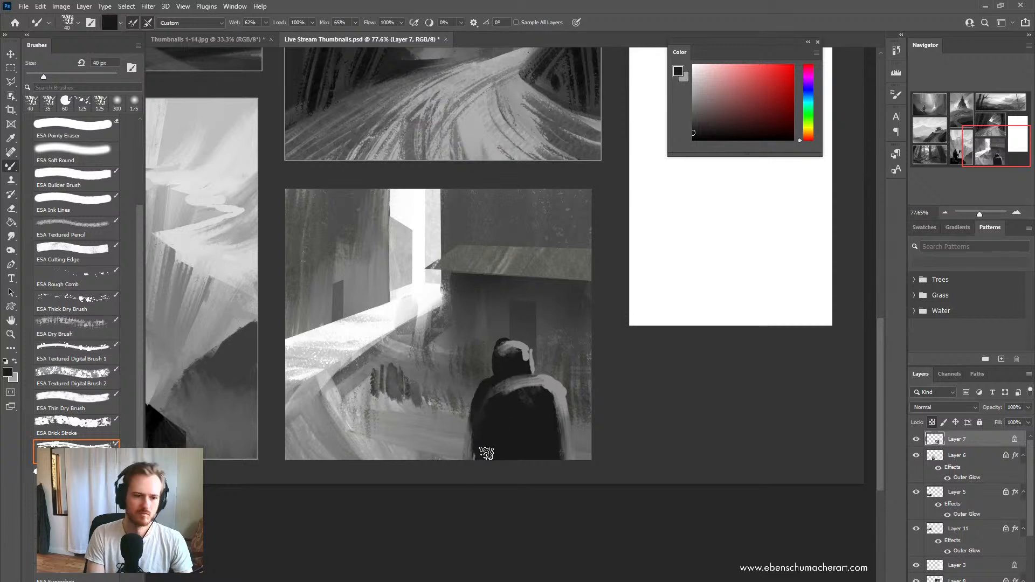
Step: Rework the figure's dark upper body below the lit shoulders with ESA Ink Lines at 60 px, undoing unwanted strokes
left_click(532, 374, "alt")
mouse_move(515, 370)
left_mouse_down()
mouse_move(519, 356)
mouse_move(520, 375)
mouse_move(399, 430)
mouse_move(434, 470)
left_mouse_up()
key("z")
left_click_drag(461, 416, 520, 418)
key("b")
left_click(516, 433, "alt")
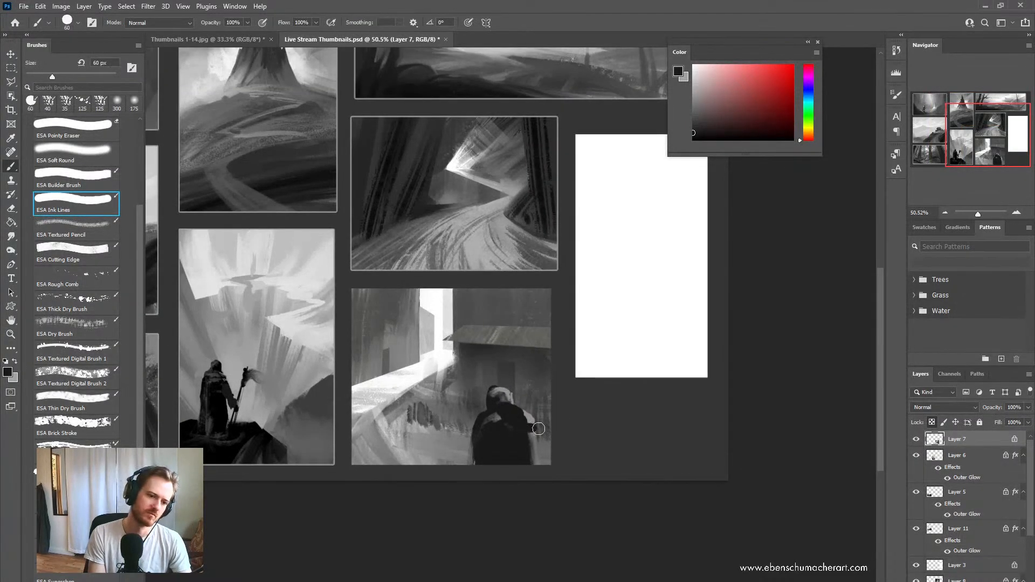
key("ctrl+z")
key("ctrl+z")
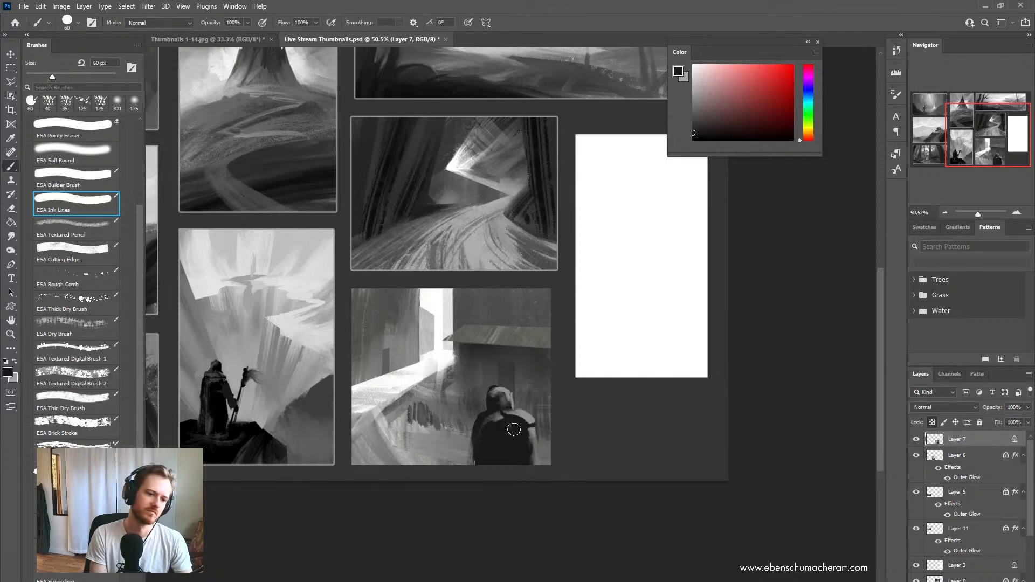
Step: Blend sampled light and dark greys over the figure's arm and lower cloak with the 40 px Mixer Brush
left_click(525, 411, "alt")
key("shift+b")
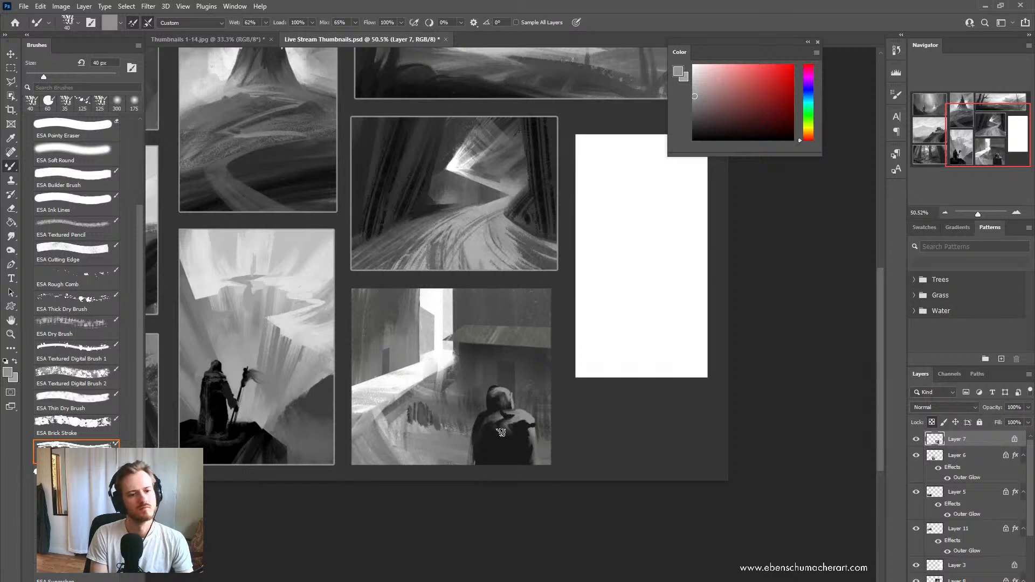
left_click(516, 447, "alt")
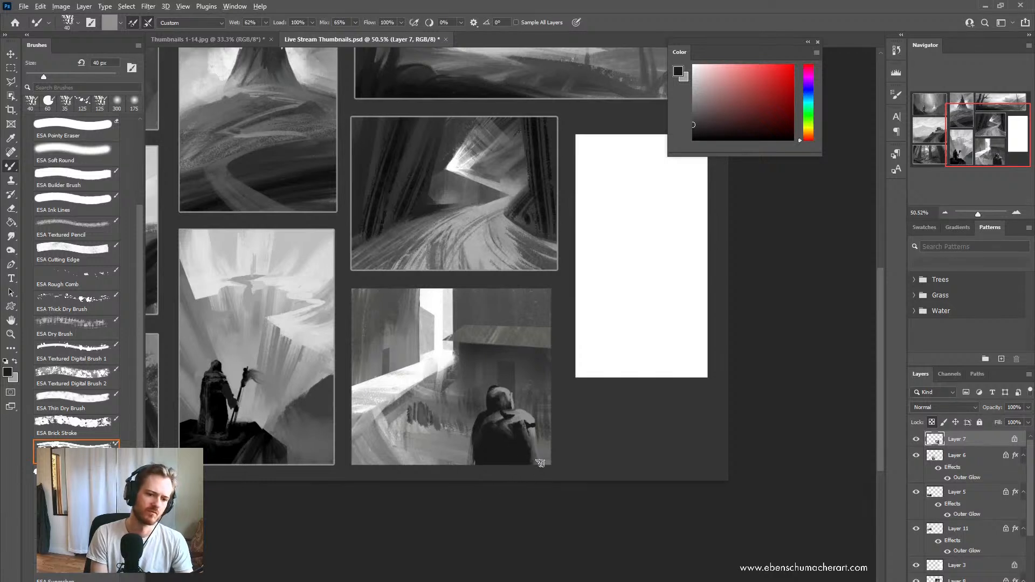
left_click_drag(536, 437, 535, 467)
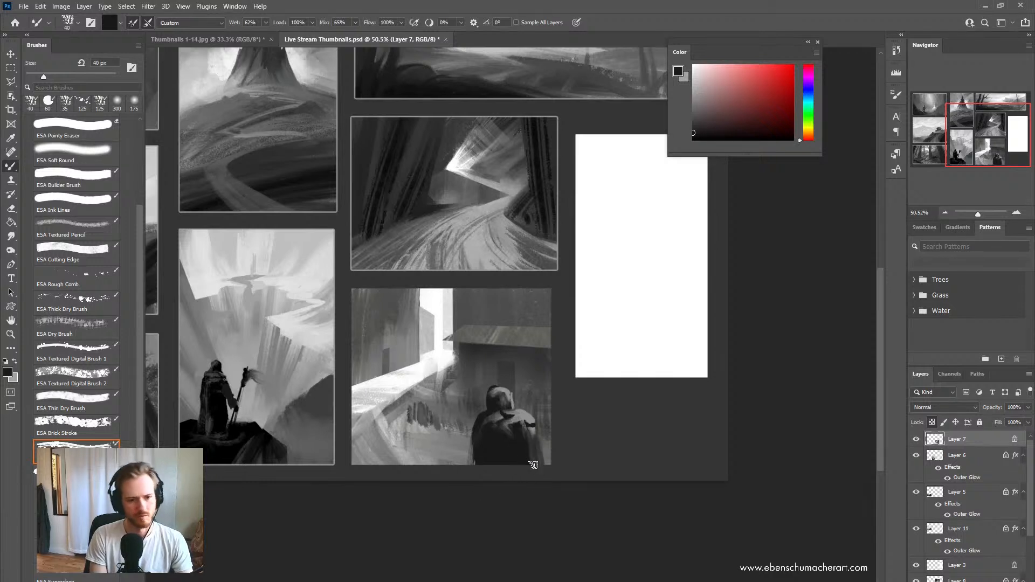
left_click(483, 434, "alt")
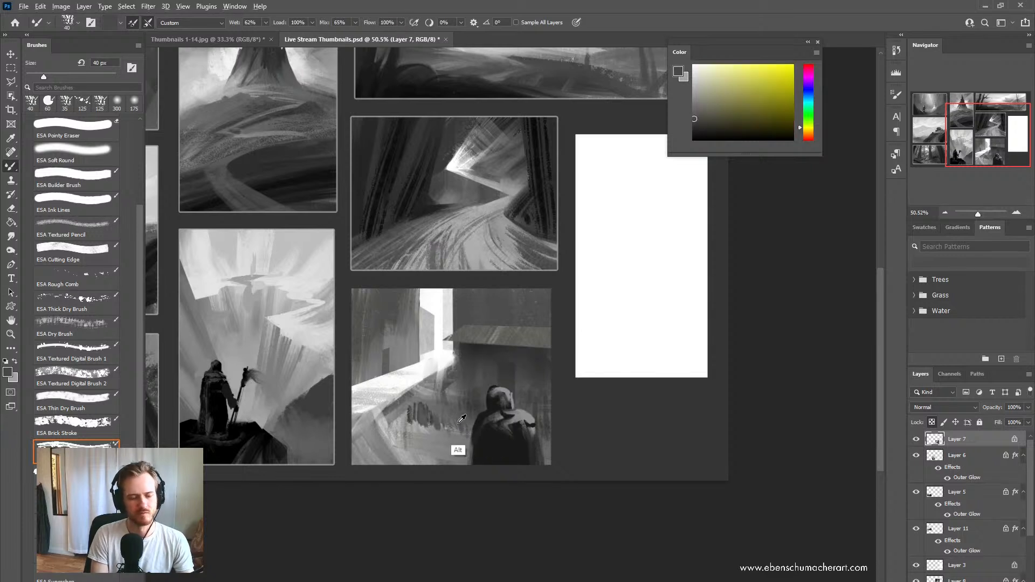
Step: Paint a row of dark crowd-like marks beside the hooded figure with ESA Rough Comb in black sampled from the cloak
left_click(65, 279)
key("shift+b")
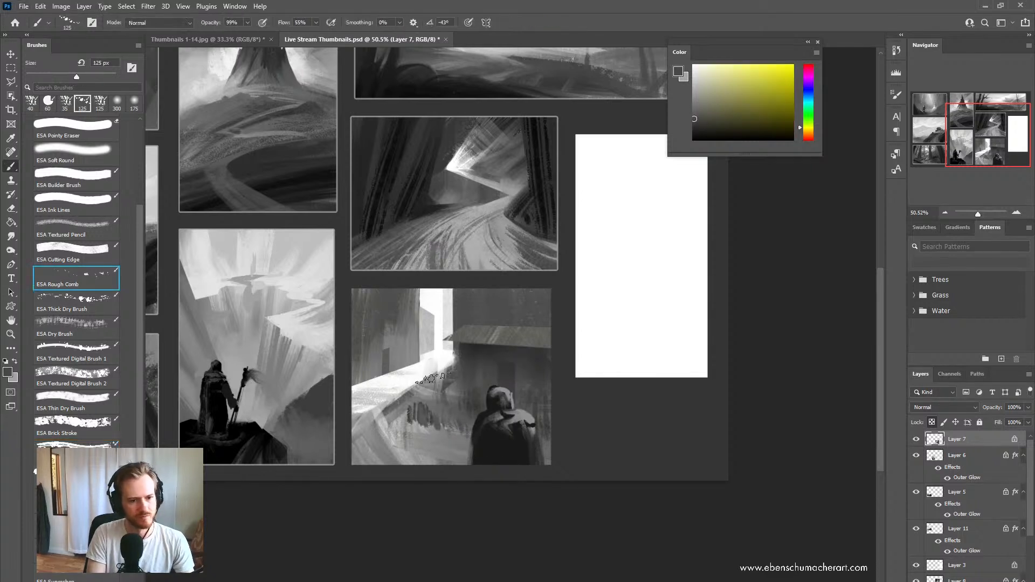
left_click(493, 449, "alt")
mouse_move(440, 409)
left_mouse_down()
mouse_move(429, 443)
mouse_move(475, 400)
mouse_move(449, 397)
mouse_move(440, 423)
left_mouse_up()
key("]")
key("]")
key("]")
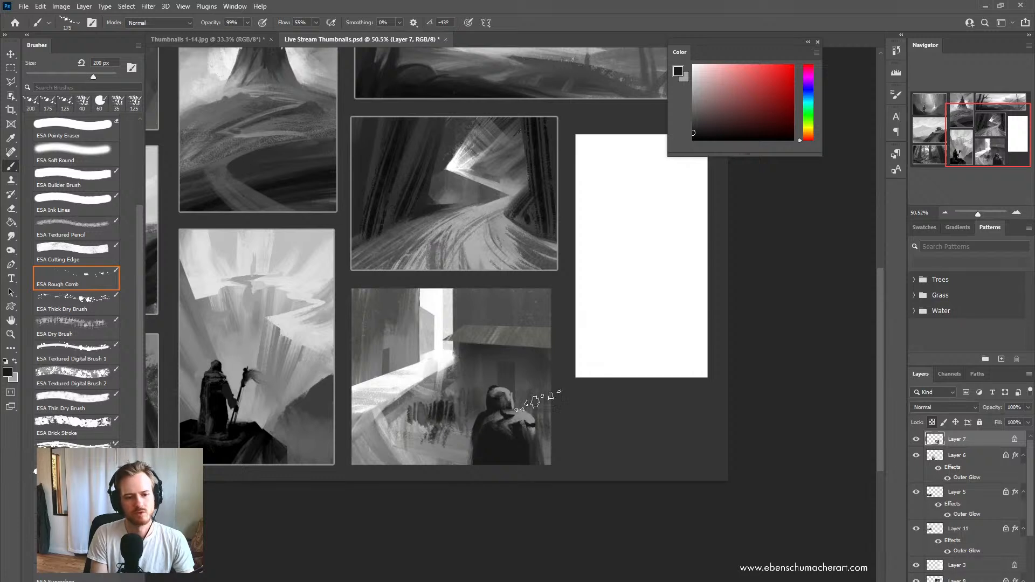
Step: Reduce the Rough Comb brush to 125 px and extend the dark crowd marks on both sides of the hooded figure
key("[")
key("[")
key("[")
mouse_move(545, 419)
left_mouse_down()
mouse_move(538, 403)
mouse_move(540, 431)
left_mouse_up()
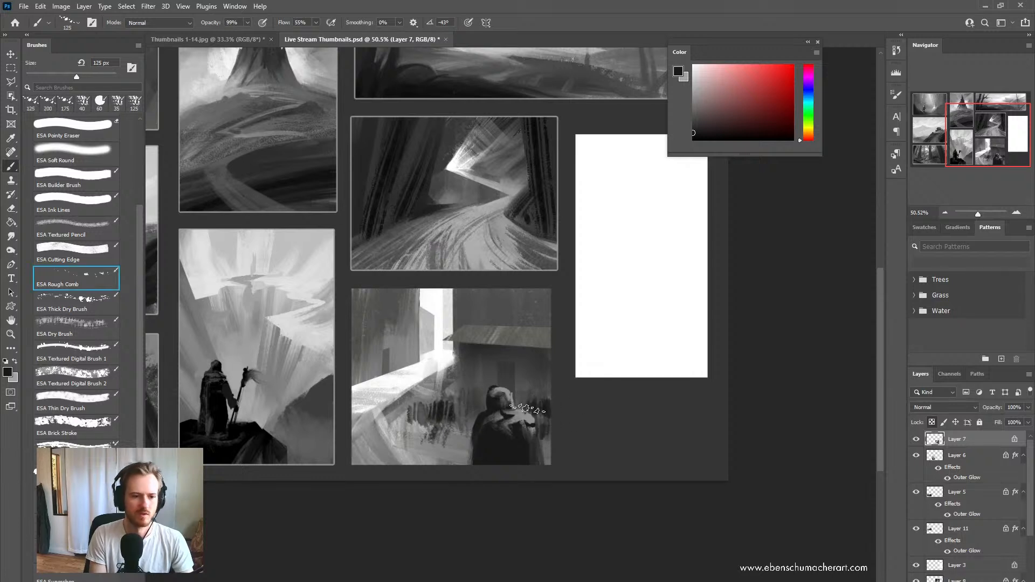
mouse_move(446, 439)
left_mouse_down()
mouse_move(420, 432)
mouse_move(452, 430)
mouse_move(460, 445)
mouse_move(468, 418)
mouse_move(470, 441)
left_mouse_up()
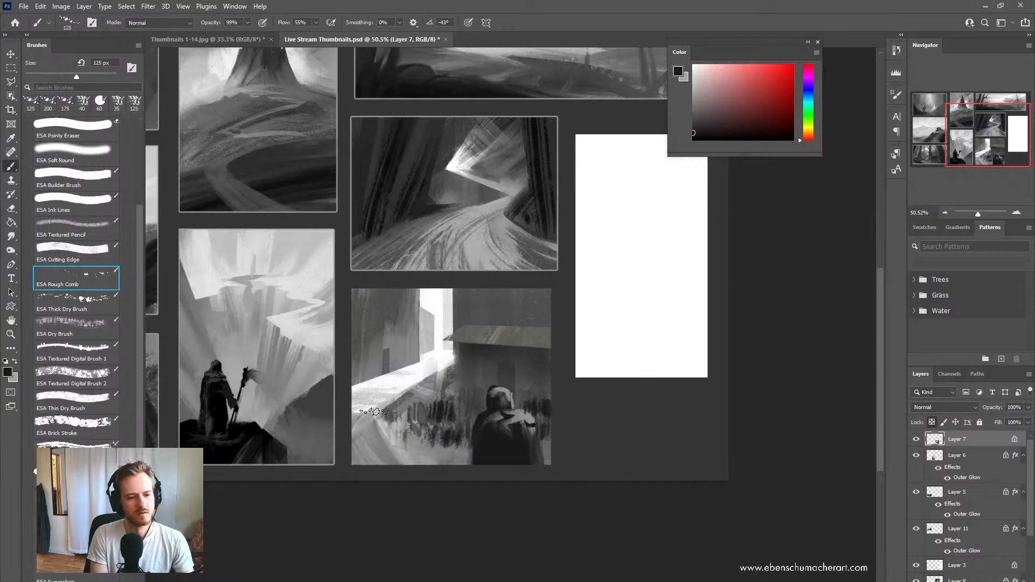
Step: Break up the bright sunlit strip with sampled mid-grey Rough Comb streaks, using brush sizes from 300 down to 100 px
left_click(393, 408, "alt")
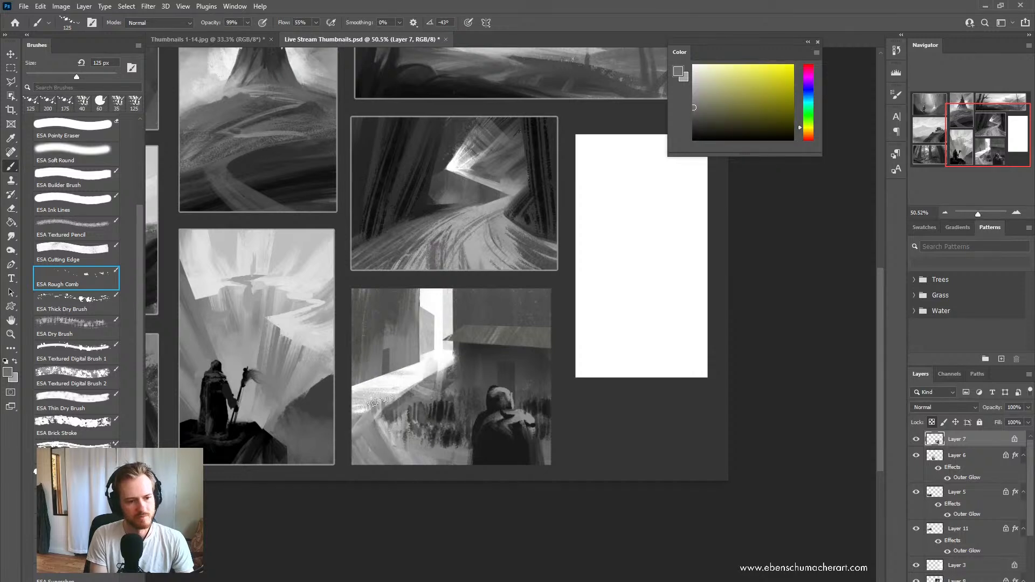
key("bracketright")
key("bracketright")
key("bracketright")
key("bracketright")
key("bracketright")
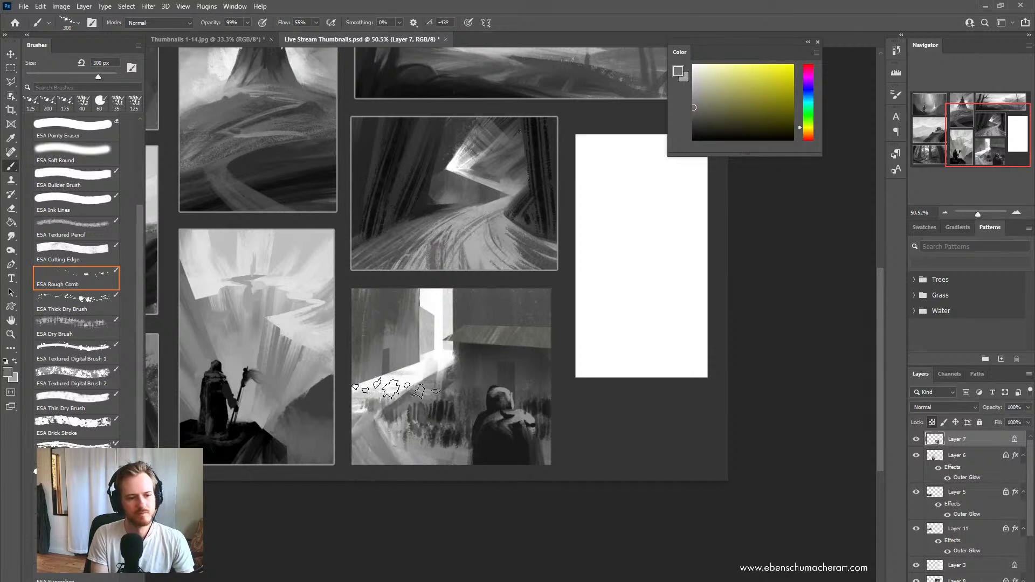
key("bracketleft")
key("bracketleft")
key("bracketleft")
key("bracketleft")
key("bracketleft")
key("bracketleft")
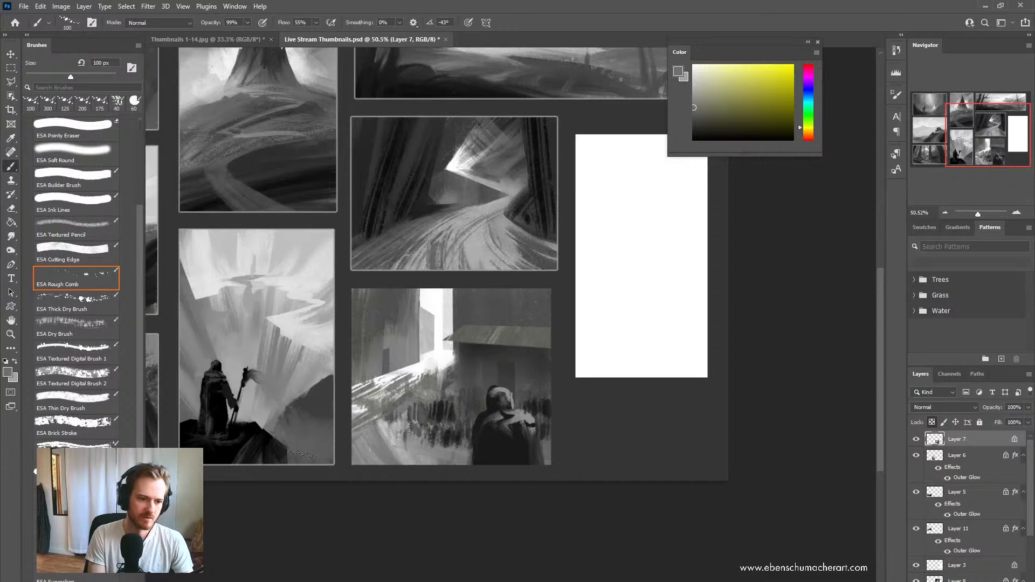
Step: Select the triangular lower corner of the alley thumbnail beneath the crowd with the Polygonal Lasso
left_click(435, 434, "alt")
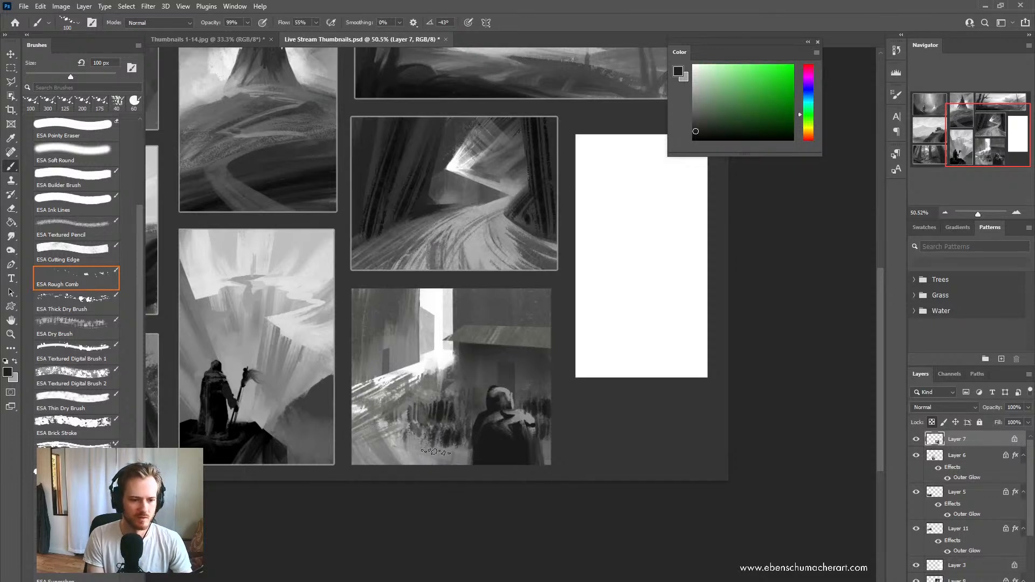
key("l")
left_click(354, 406)
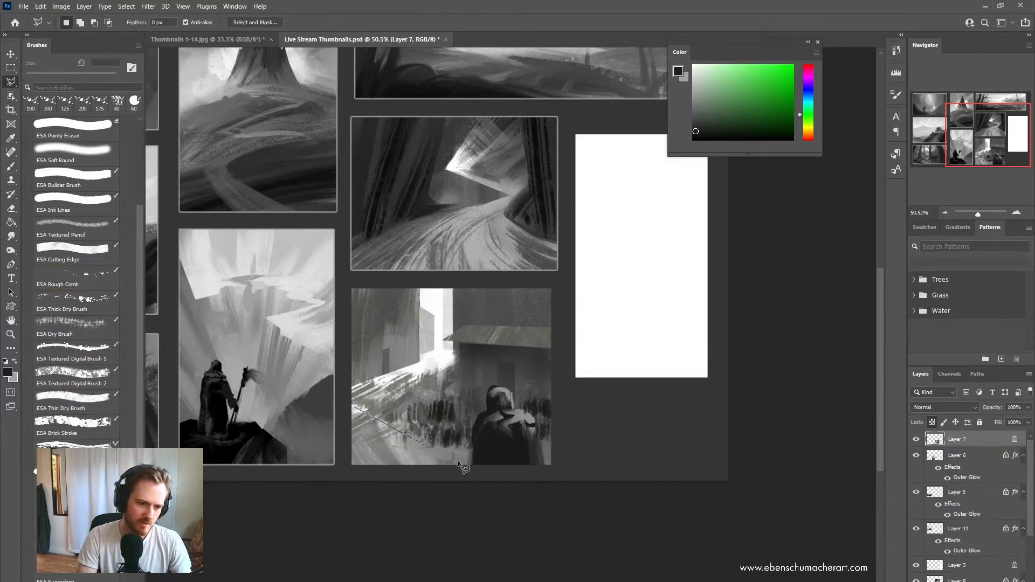
left_click(514, 471)
left_click(507, 477)
left_click(382, 497)
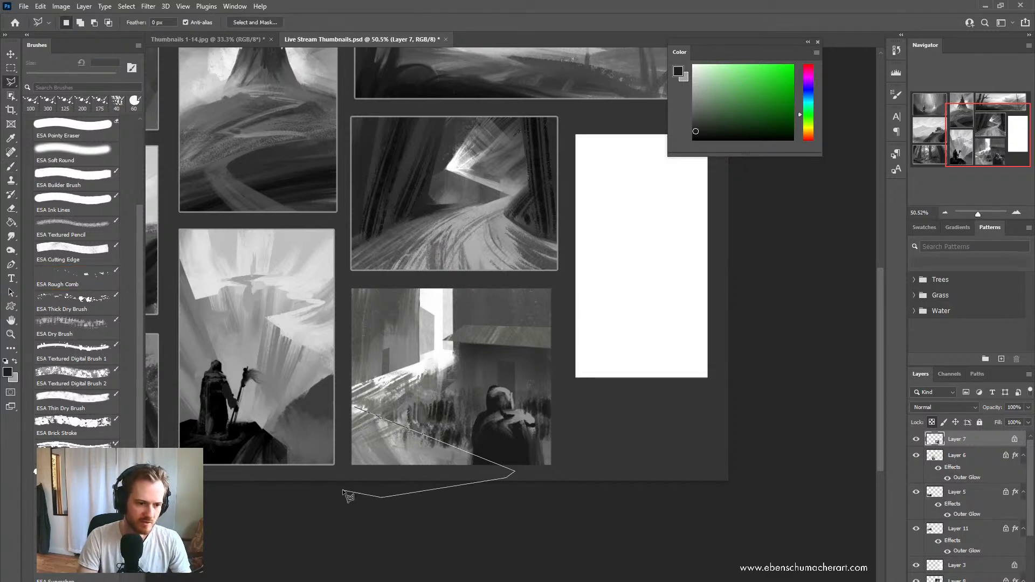
left_click(338, 420, "ctrl")
Step: Fill the selected corner with 100 px Rough Comb streaks in sampled roof grey and darker grey as a foreground roof, and deselect
left_click(75, 277)
left_click(484, 334, "alt")
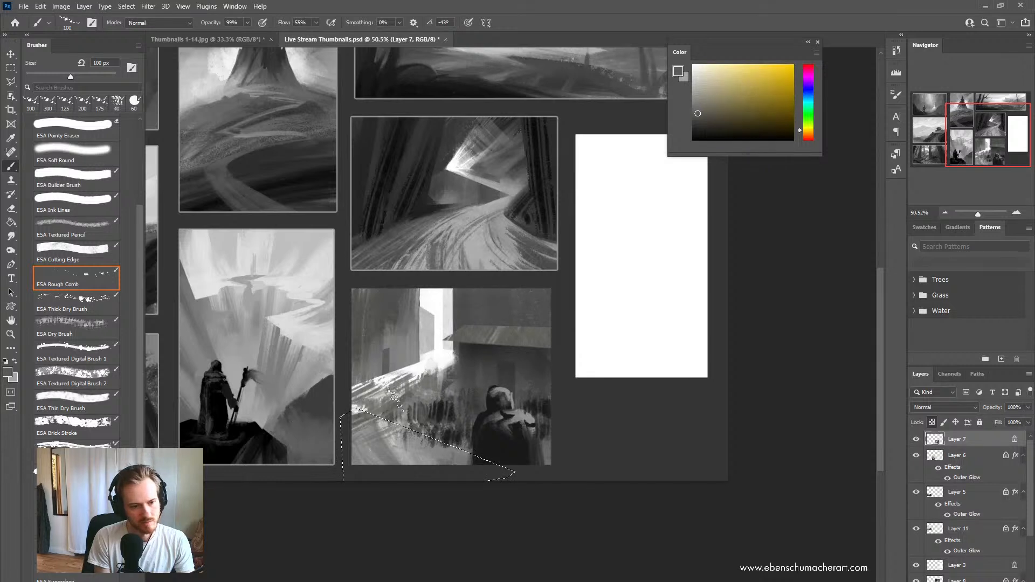
mouse_move(393, 393)
left_mouse_down()
mouse_move(378, 431)
mouse_move(500, 419)
mouse_move(460, 436)
mouse_move(539, 431)
mouse_move(447, 458)
left_mouse_up()
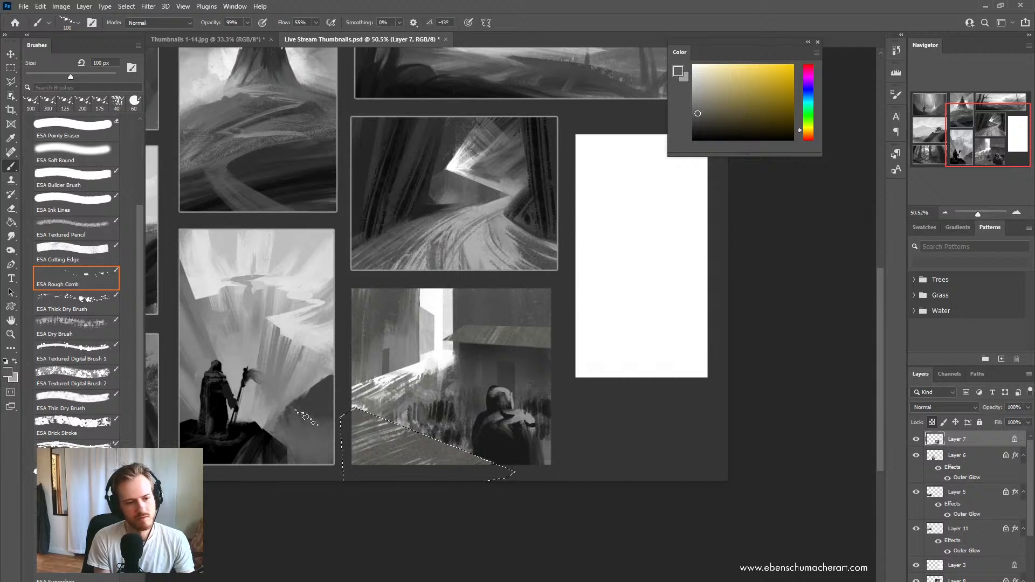
left_click(496, 348, "alt")
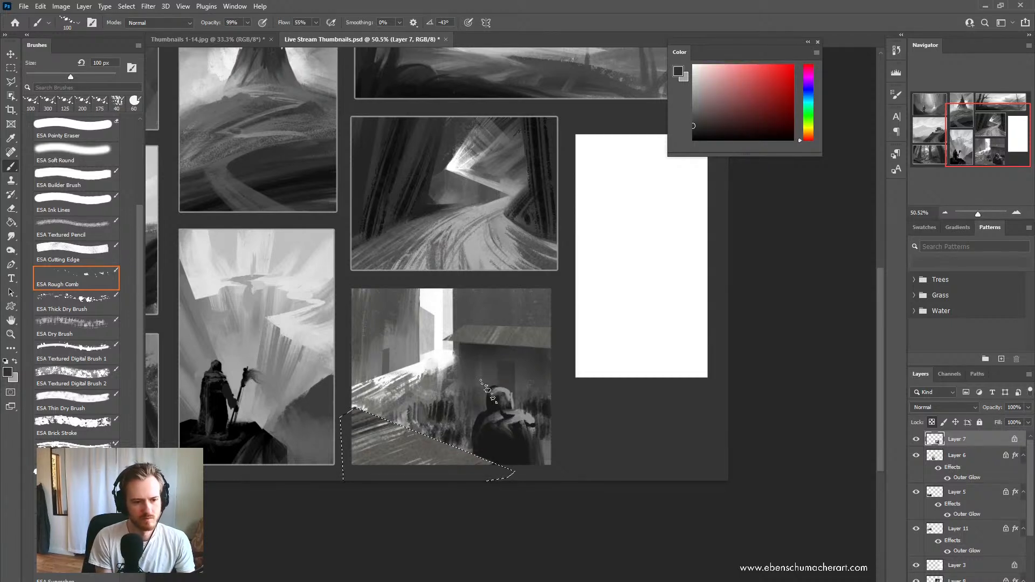
mouse_move(318, 463)
left_mouse_down()
mouse_move(277, 485)
mouse_move(339, 474)
mouse_move(440, 490)
left_mouse_up()
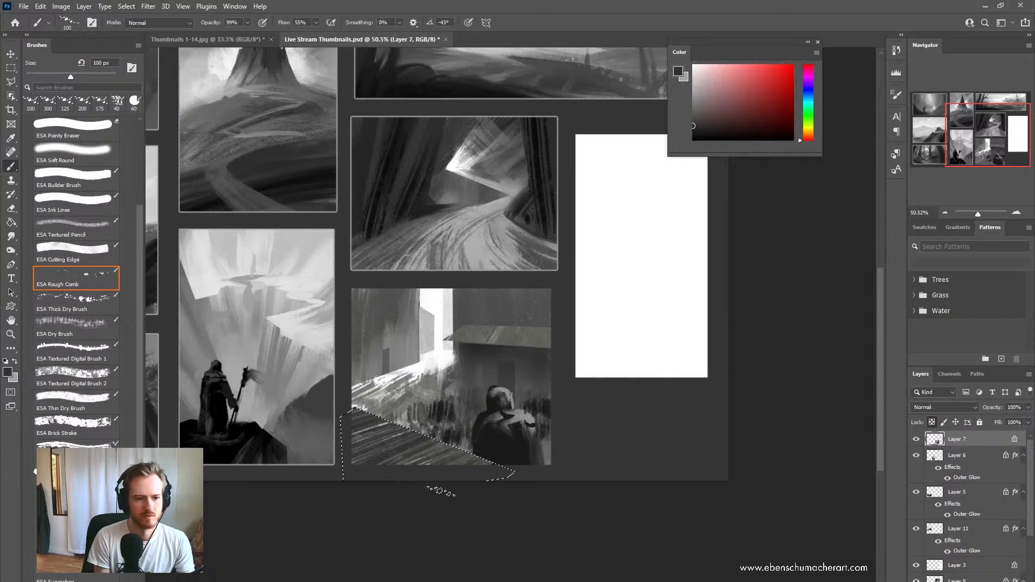
key("ctrl+d")
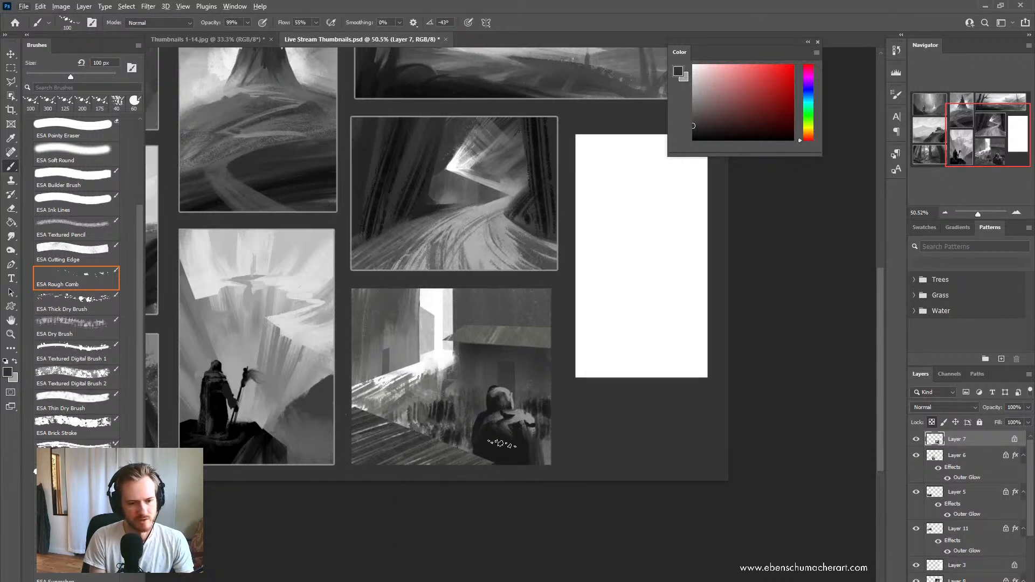
Step: Sample dark tones from the cloak and crowd and darken the crowd marks along the foreground roof's edge
left_click(499, 439, "alt")
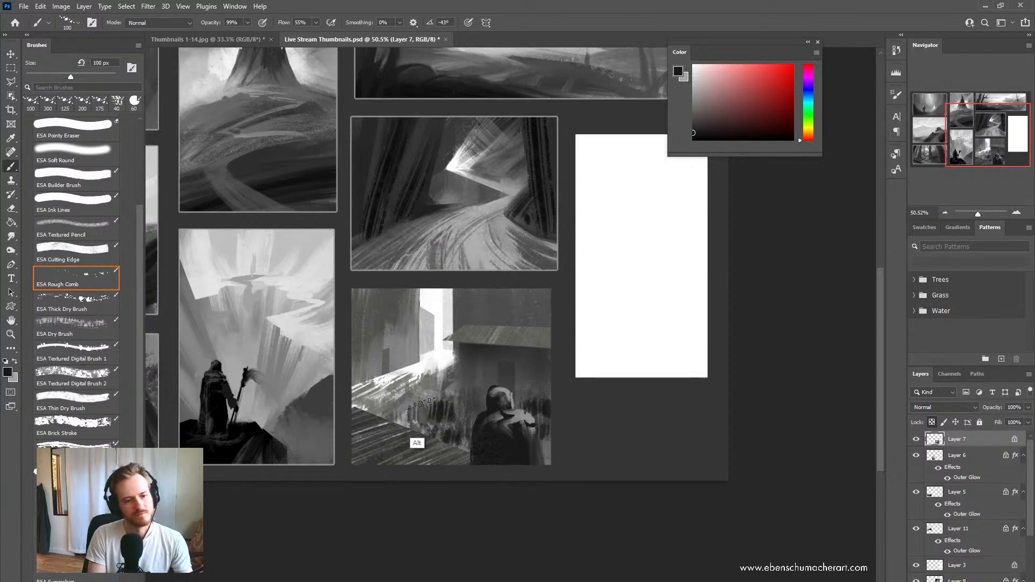
left_click(439, 408, "alt")
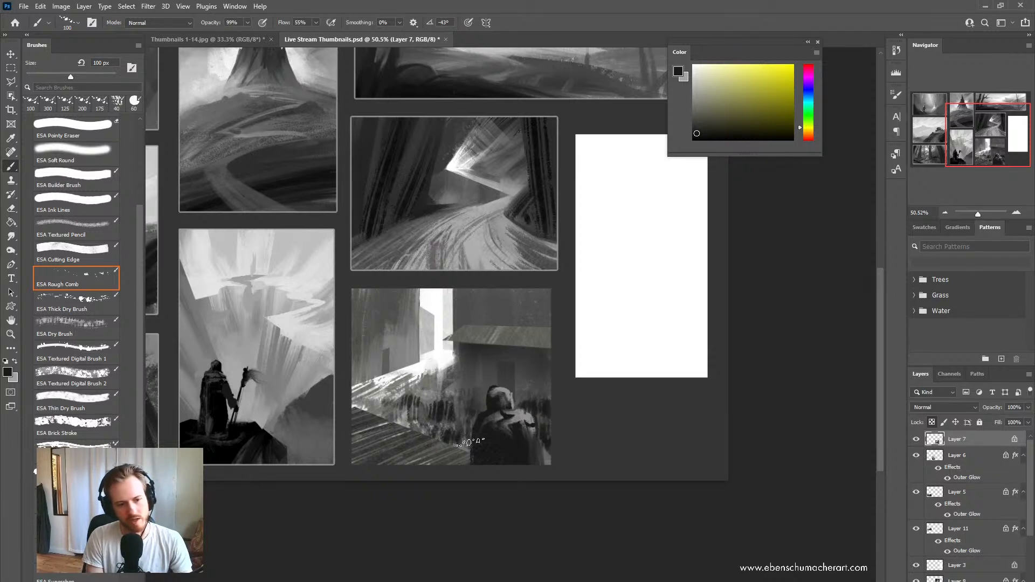
Step: Paint tiny dark figures along the alley's sunlit strip with the Rough Comb brush at 35 and 30 px, using tones sampled from the crowd
key("z")
mouse_move(478, 384)
left_mouse_down()
mouse_move(434, 417)
mouse_move(447, 440)
left_mouse_up()
key("b")
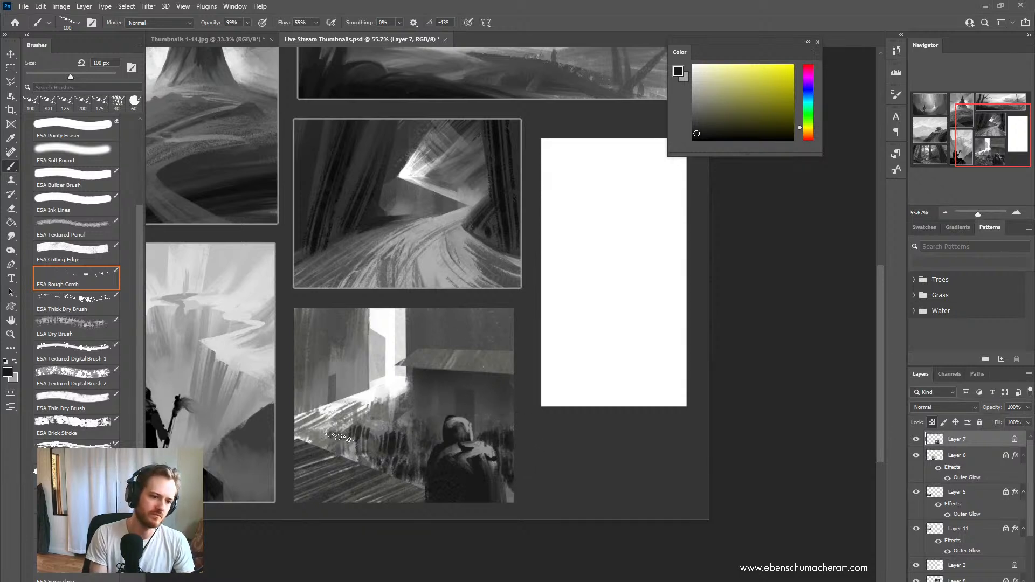
left_click(325, 434, "alt")
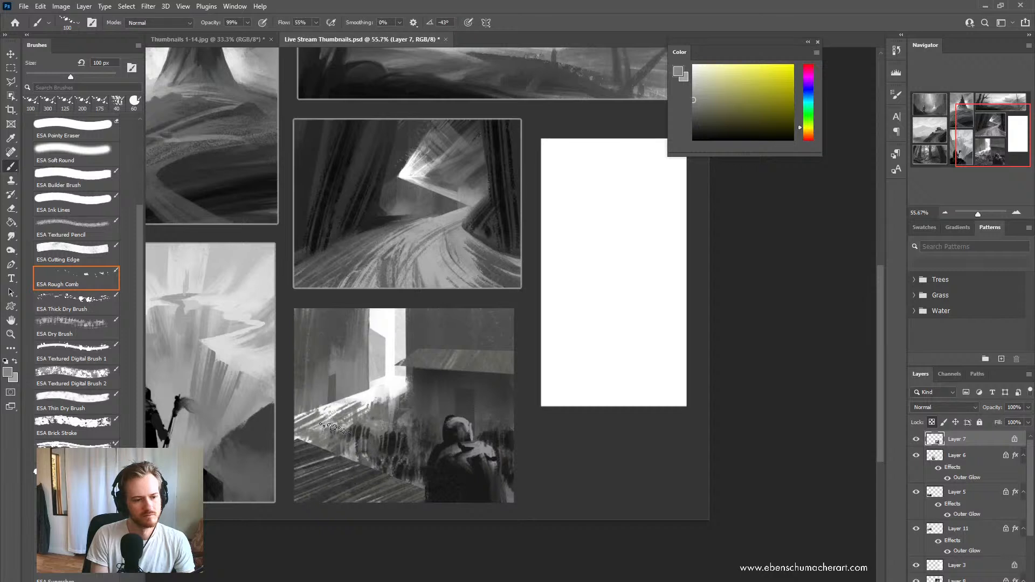
left_click(339, 437, "alt")
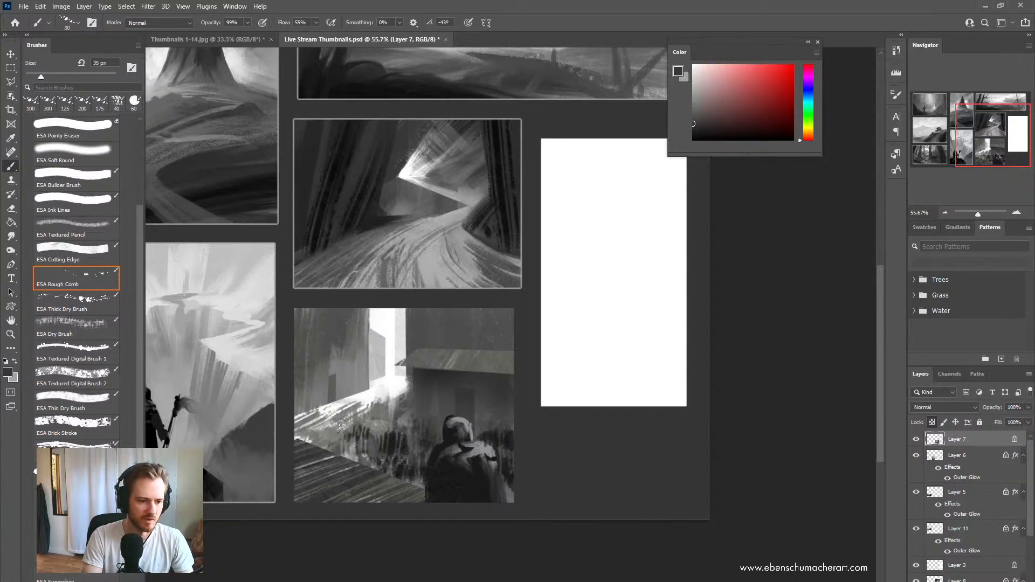
left_click_drag(336, 431, 335, 424)
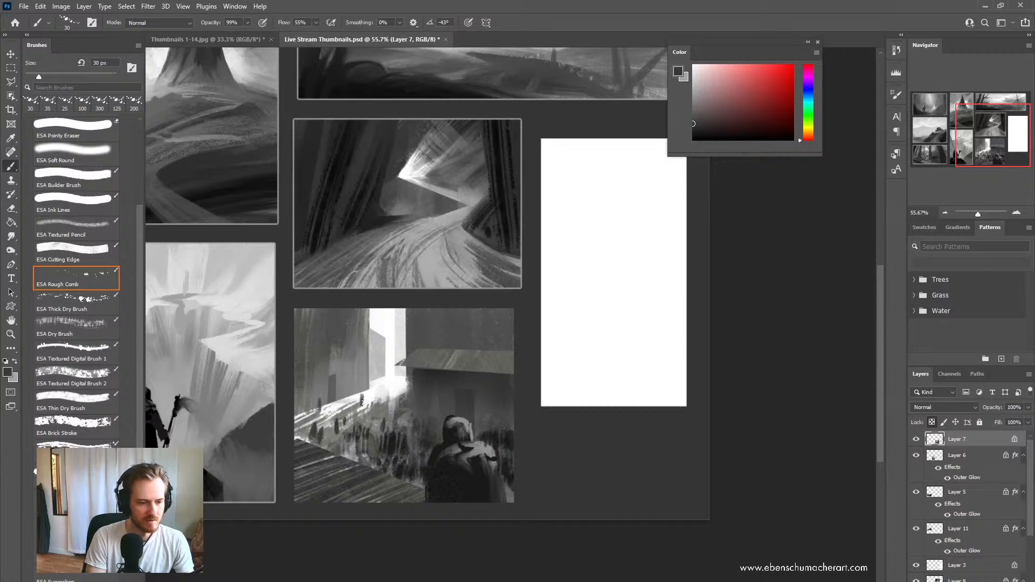
Step: Refine the sunlit strip and the crowd edge with 30 px Rough Comb marks in sampled mid-grey, white and near-black
left_click(361, 400, "alt")
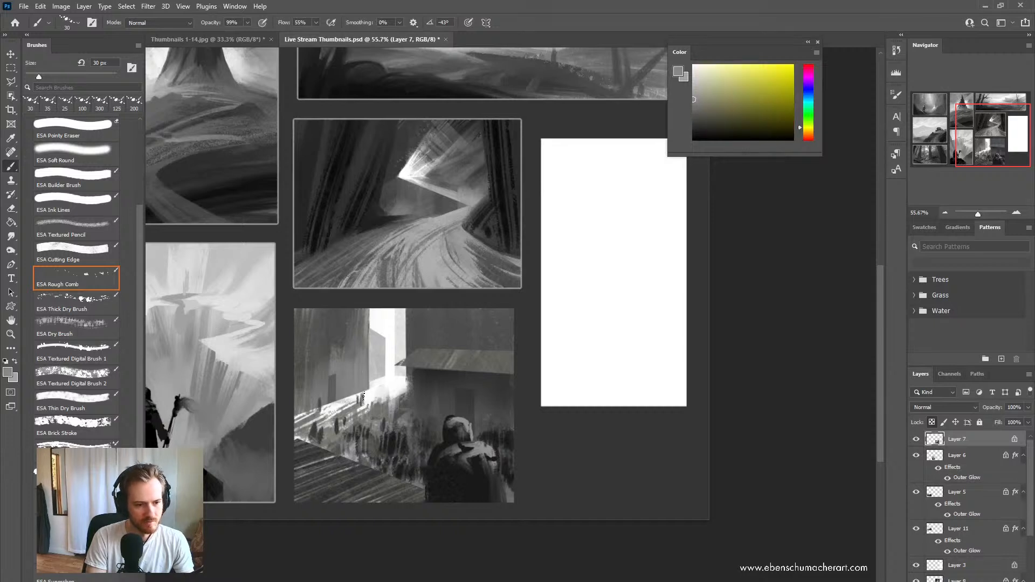
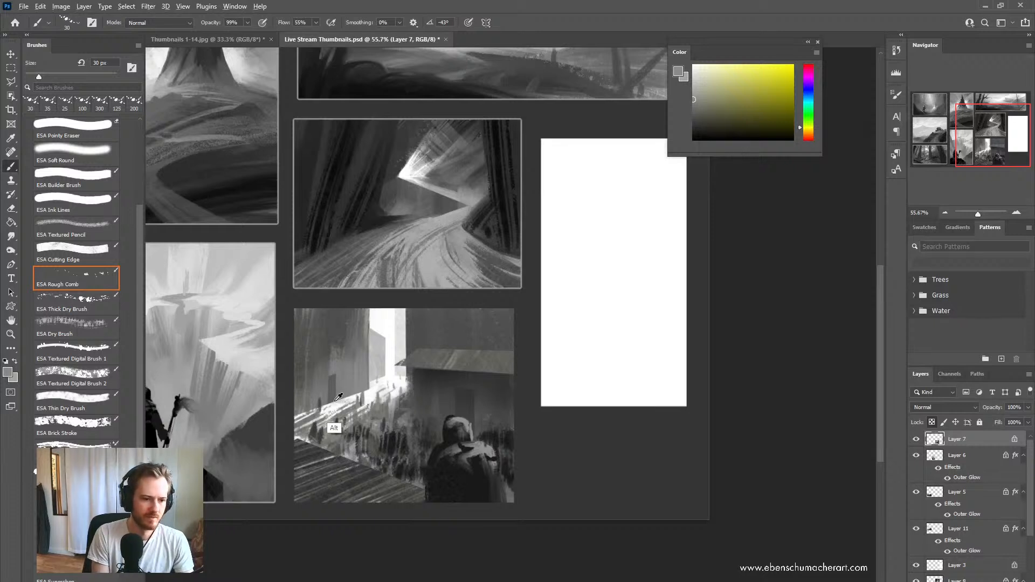
left_click(359, 404, "alt")
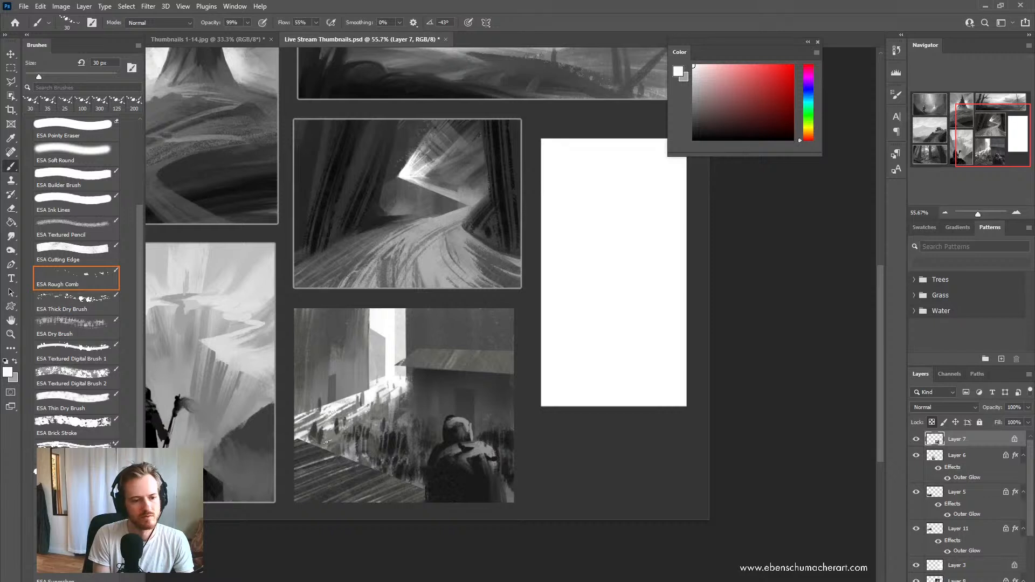
left_click(341, 427, "alt")
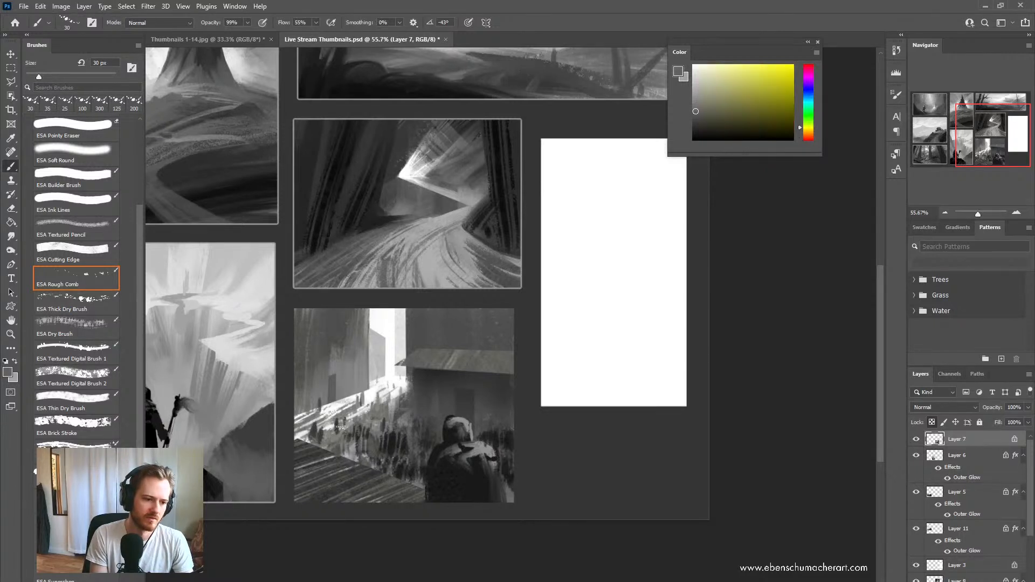
left_click(394, 468, "alt")
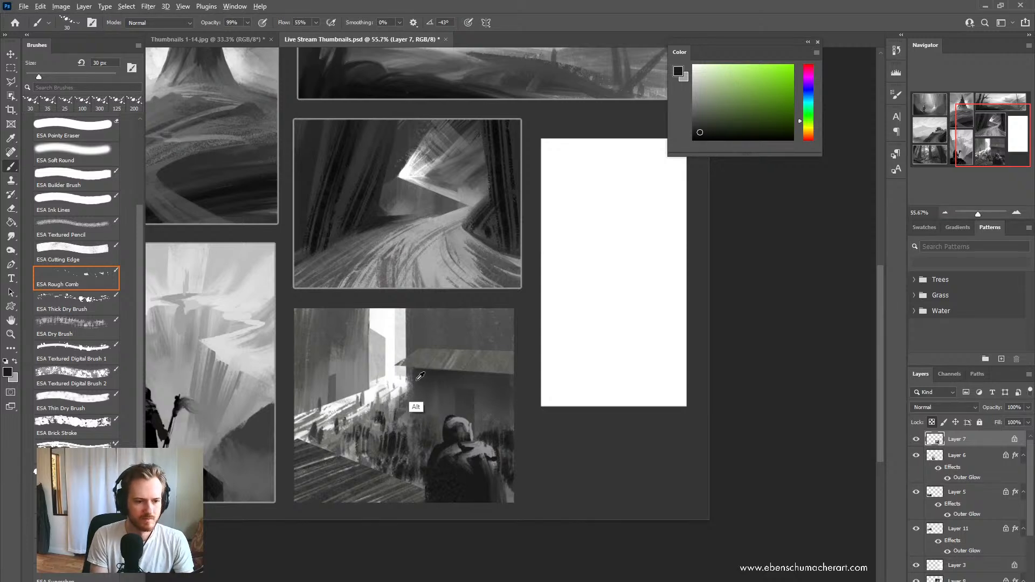
Step: Select the narrow area beside the roofed hut's front corner, from the eave down to the crowd, with the Polygonal Lasso
key("l")
key("alt+l")
key("Escape")
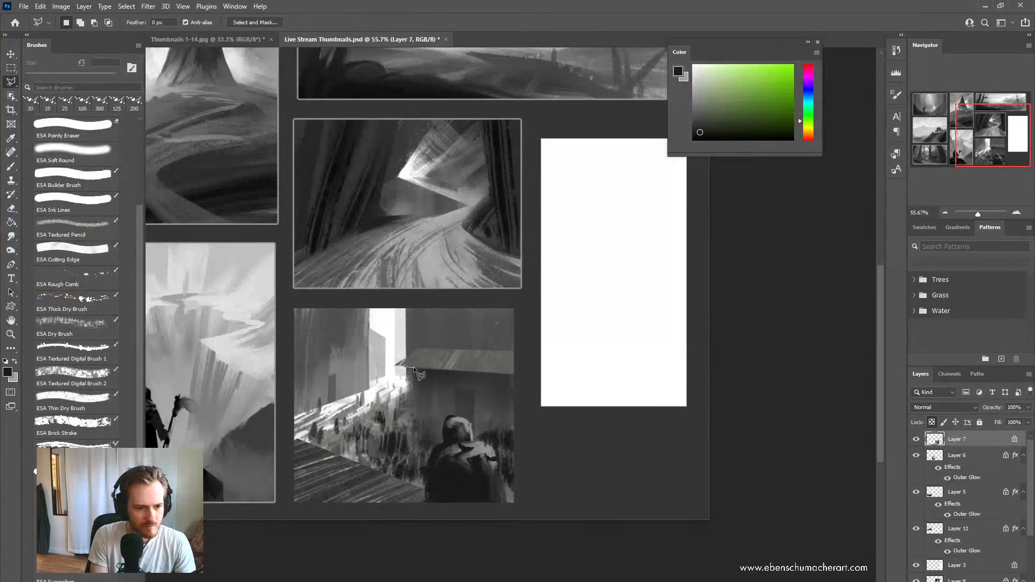
left_click(415, 367)
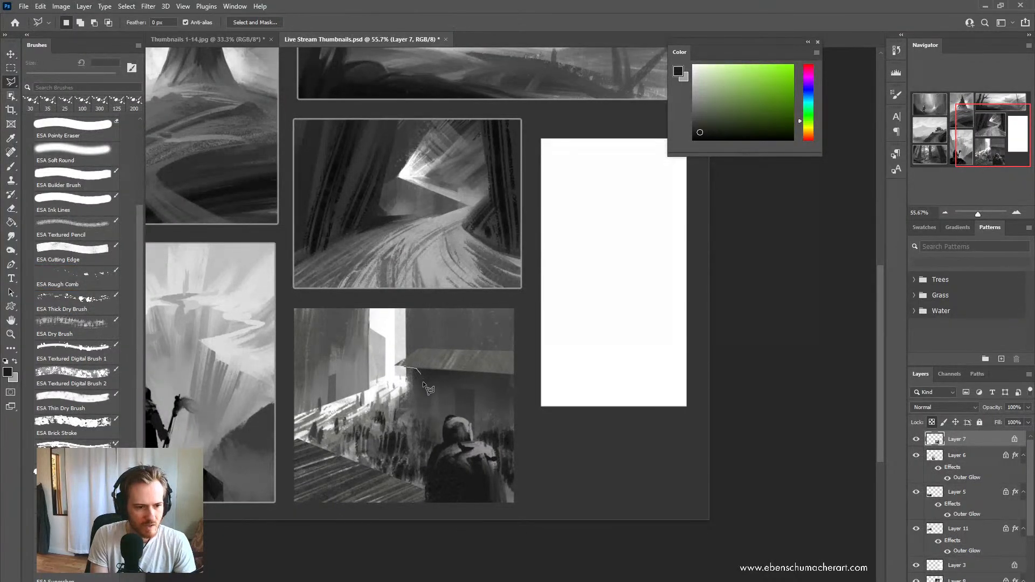
left_click(417, 429)
left_click(418, 424)
left_click(398, 424)
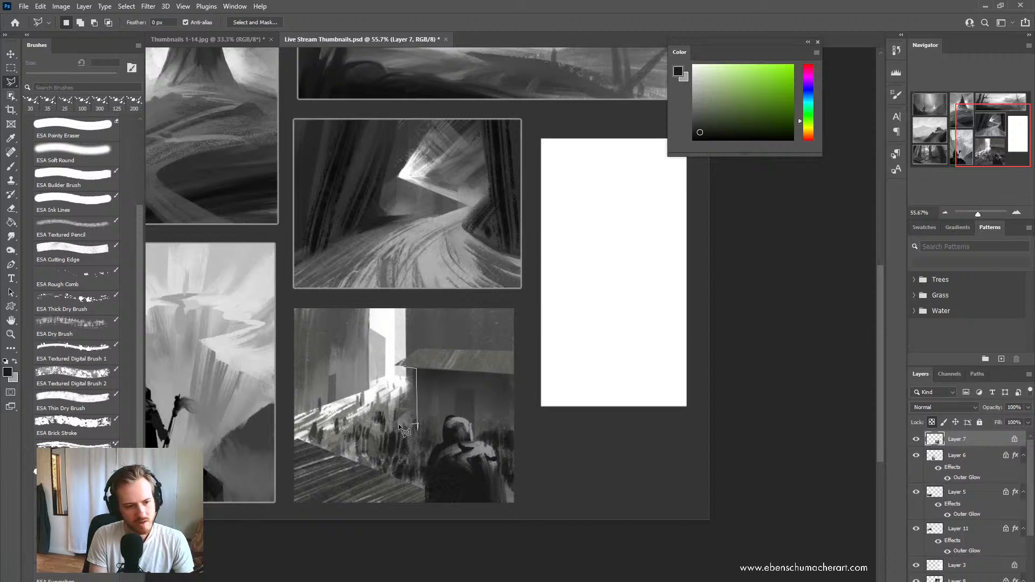
left_click(391, 414)
left_click(394, 402)
left_click(406, 399)
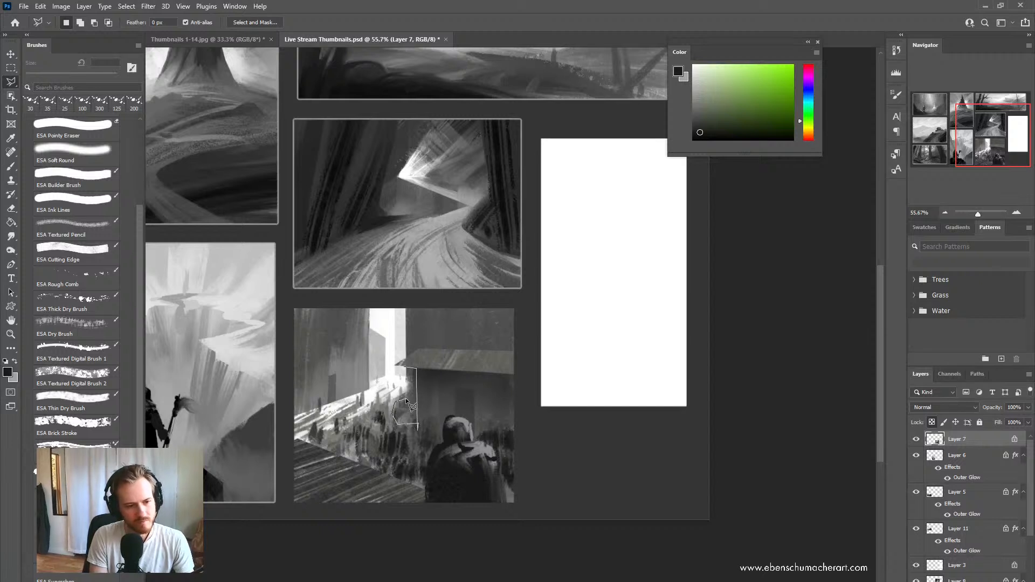
left_click(415, 368)
Step: Paint the selected area beside the hut with a grey sampled from the crowd, and deselect
key("b")
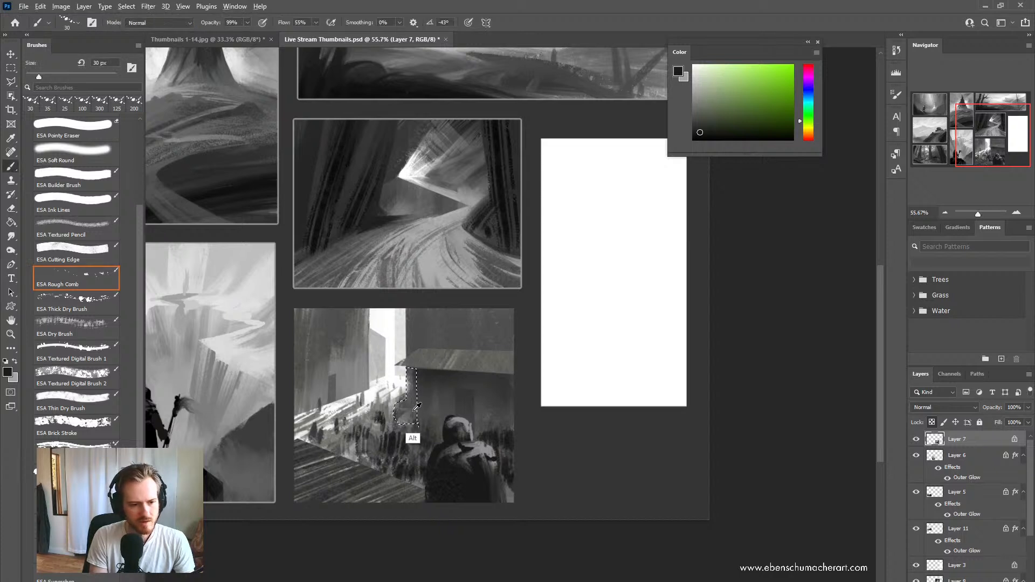
left_click(408, 434, "alt")
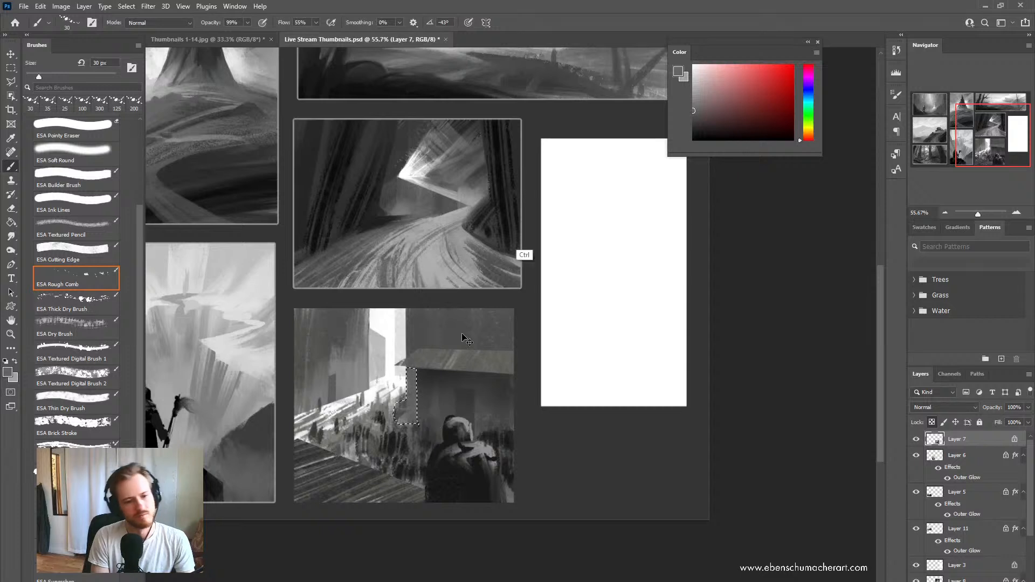
key("ctrl+d")
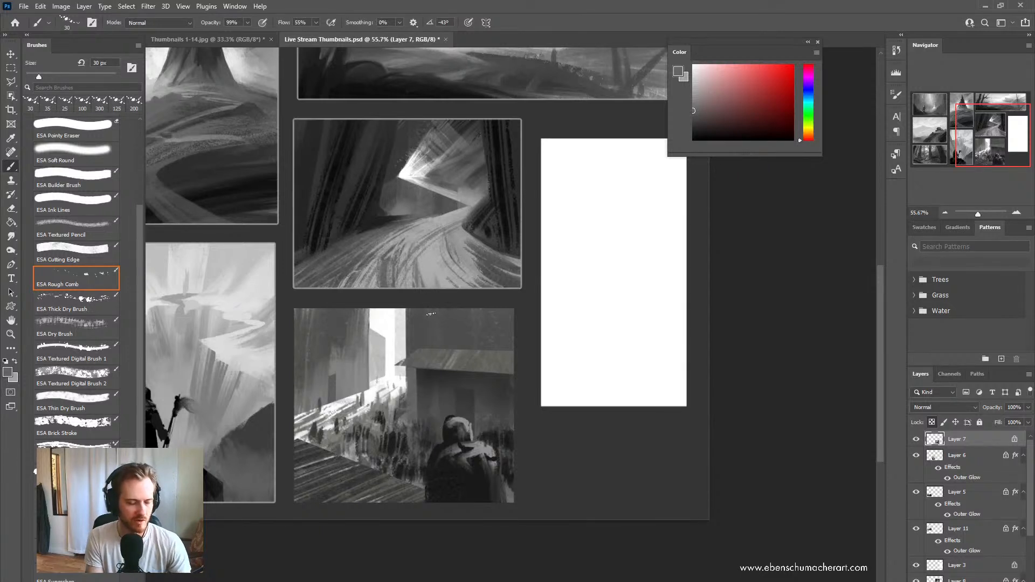
Step: Select a thin slanted band across the building opposite the hut, overhanging its corner, as a roof ledge with the Polygonal Lasso
key("l")
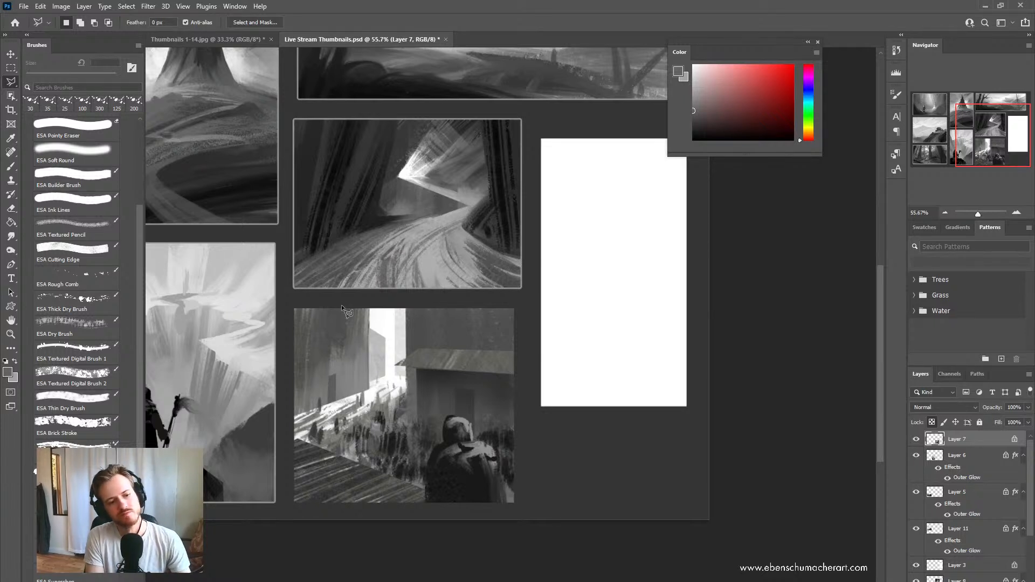
left_click(303, 371)
left_click(370, 355)
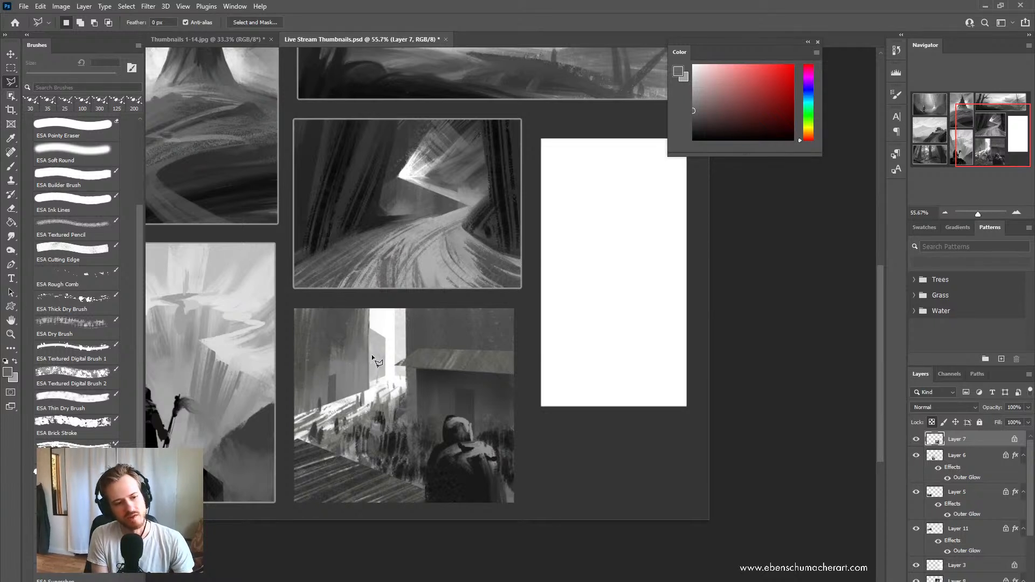
left_click(285, 377)
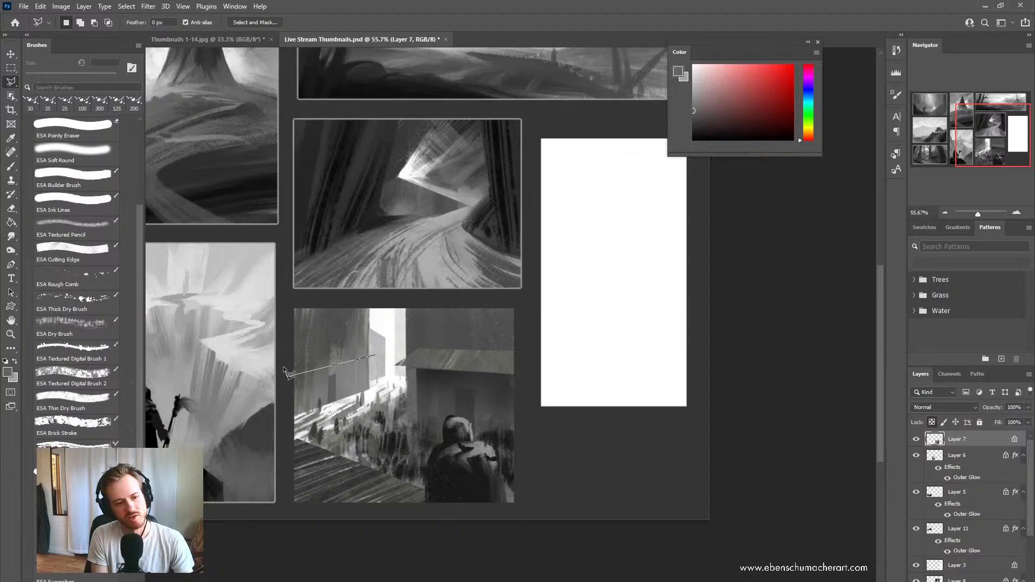
left_click(284, 366)
double_click(372, 356)
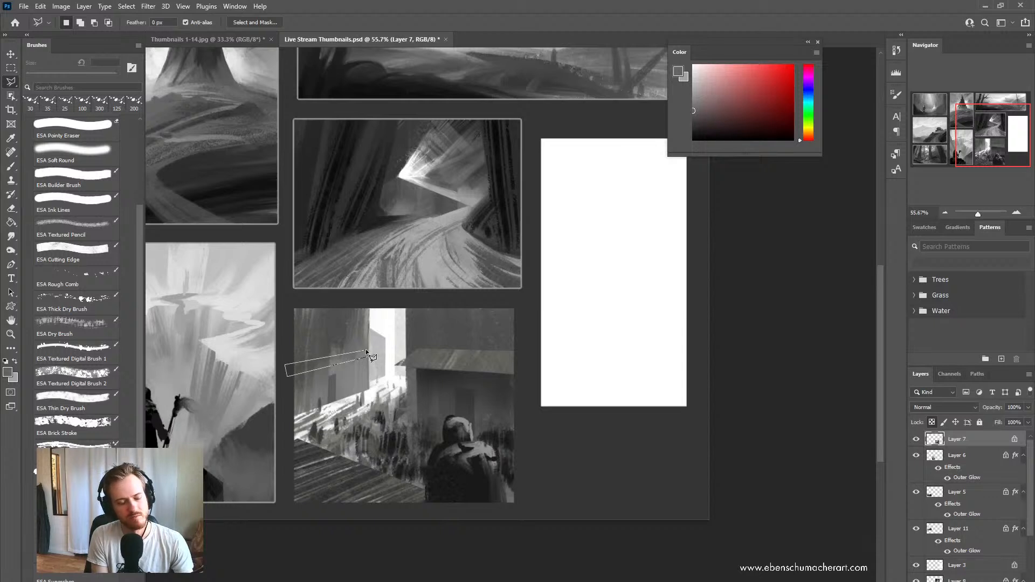
left_click(285, 361)
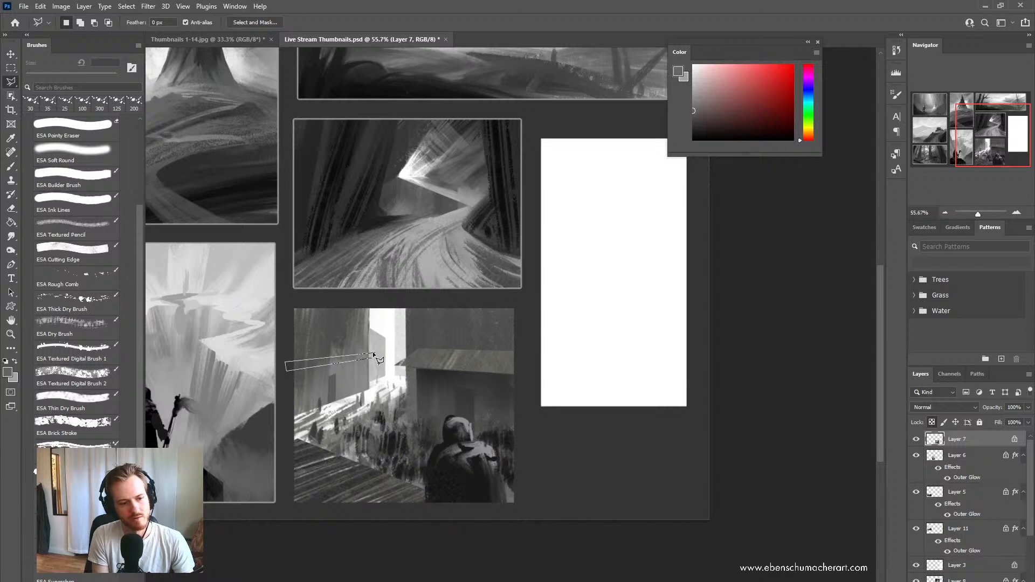
left_click(370, 352)
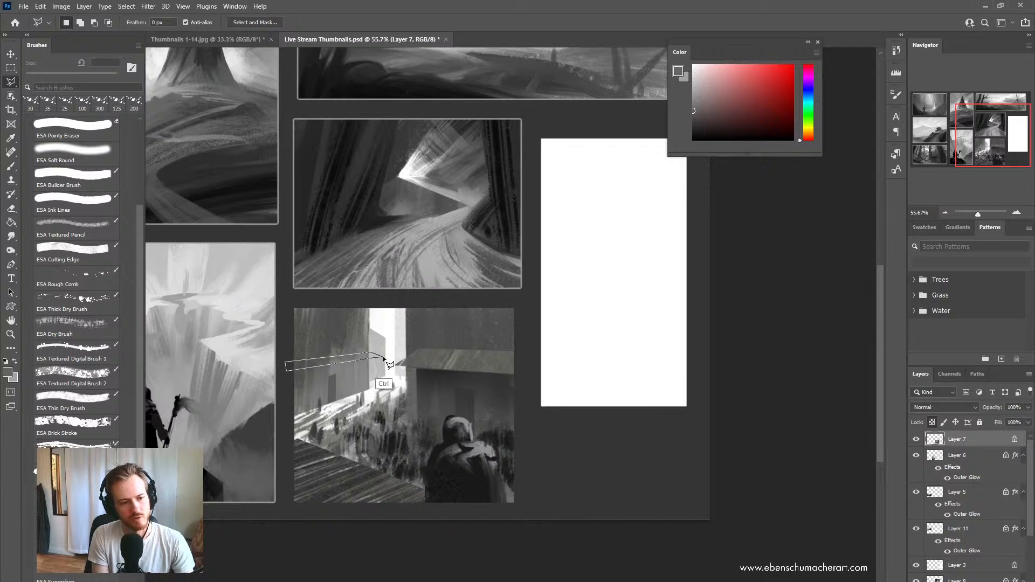
double_click(382, 357)
Step: Fill the slanted ledge with 40 px Rough Comb strokes in dark, mid and light greys sampled from the surrounding walls
key("b")
left_click(432, 393, "alt")
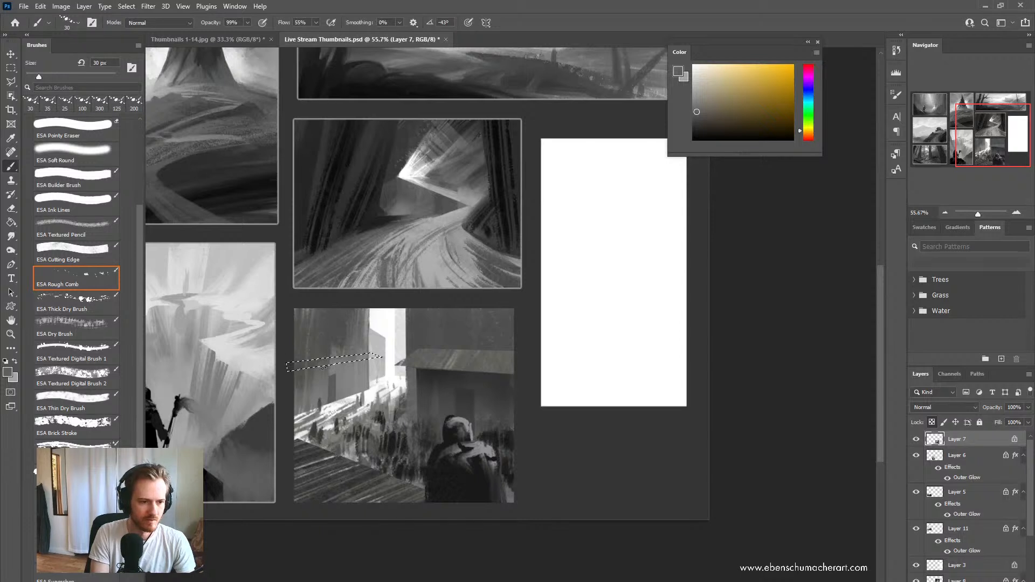
left_click(358, 387, "alt")
key("bracketright")
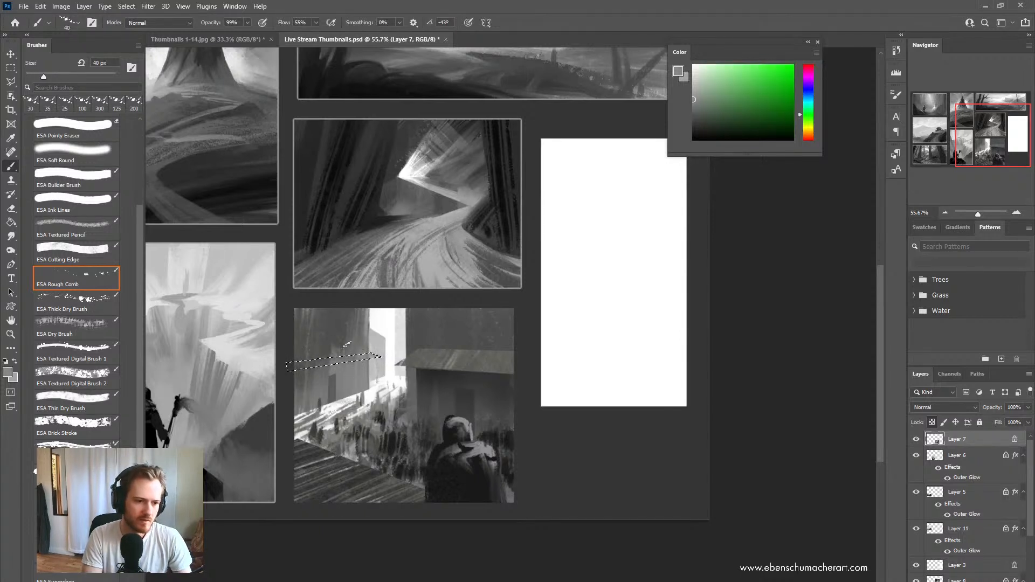
left_click(349, 379, "alt")
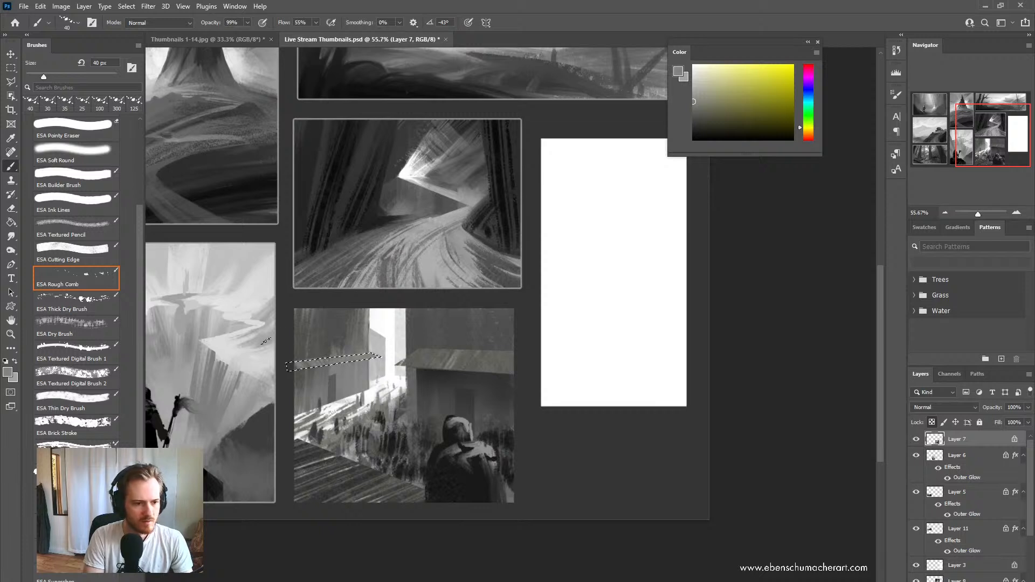
left_click(323, 346, "alt")
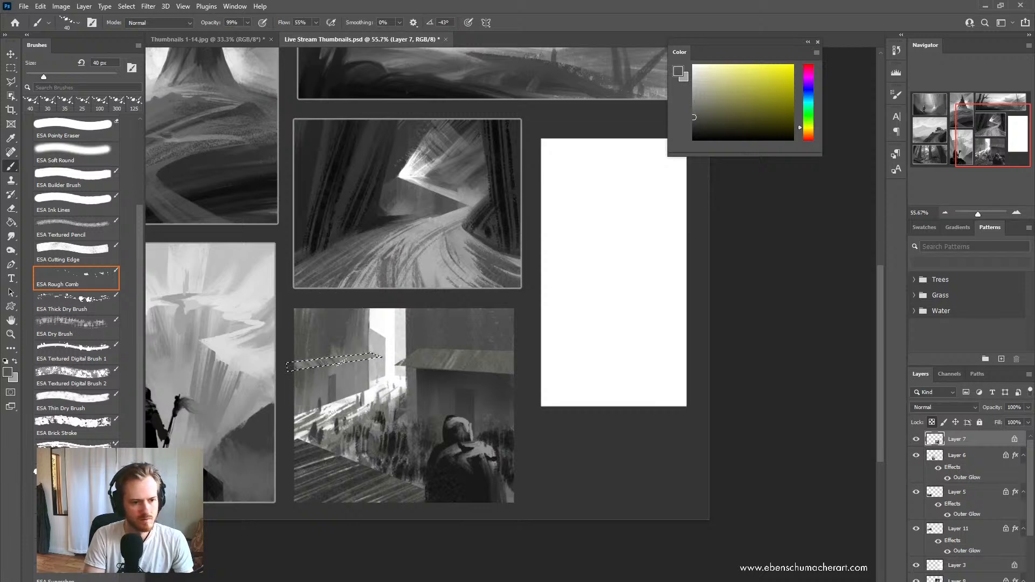
left_click(372, 347, "alt")
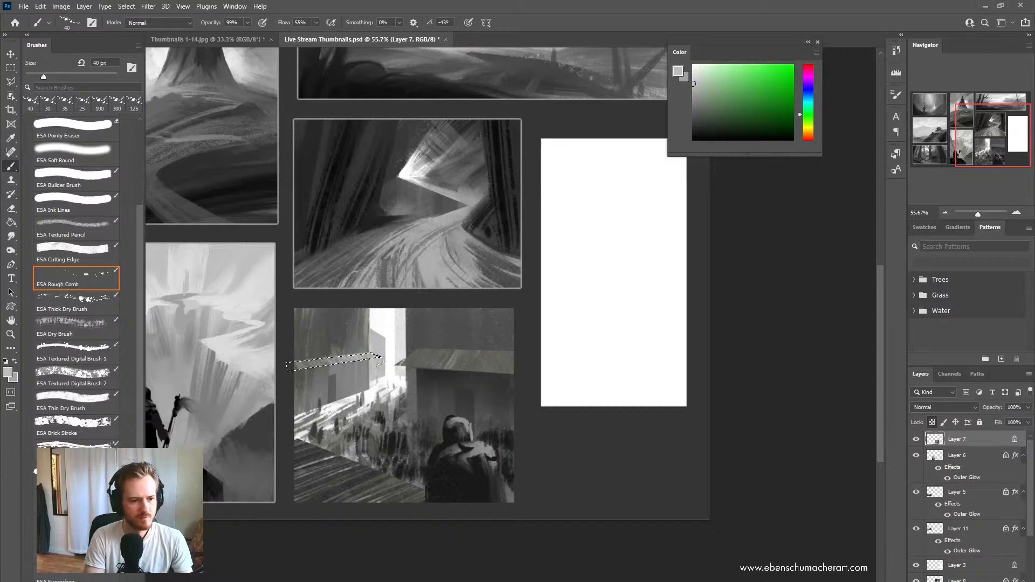
left_click(396, 349, "alt")
left_click(393, 348, "alt")
left_click_drag(389, 351, 380, 347)
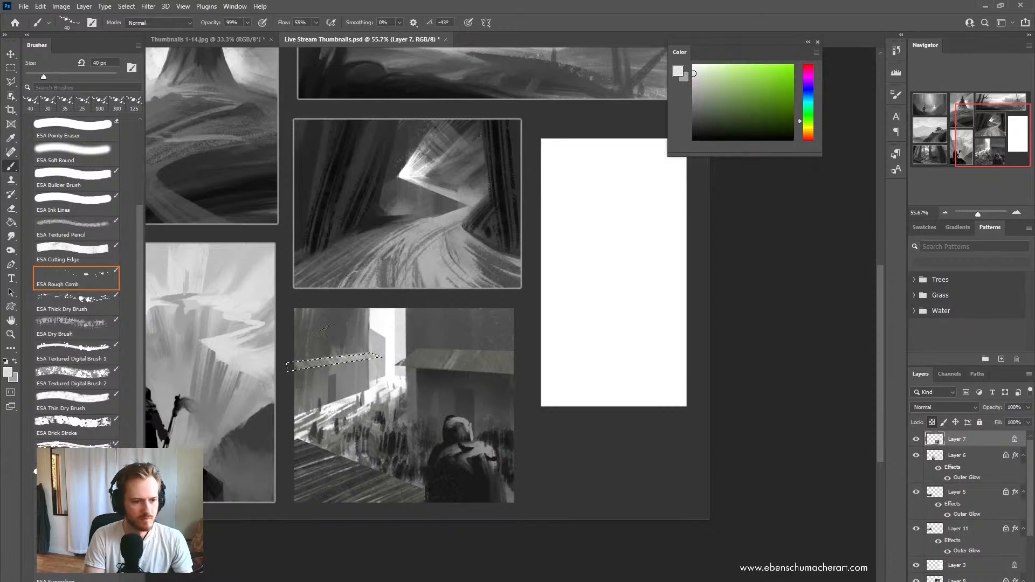
Step: Invert the ledge selection, shade the wall around it with the 100 px Soft Round brush in sampled greys, and deselect
key("ctrl+d")
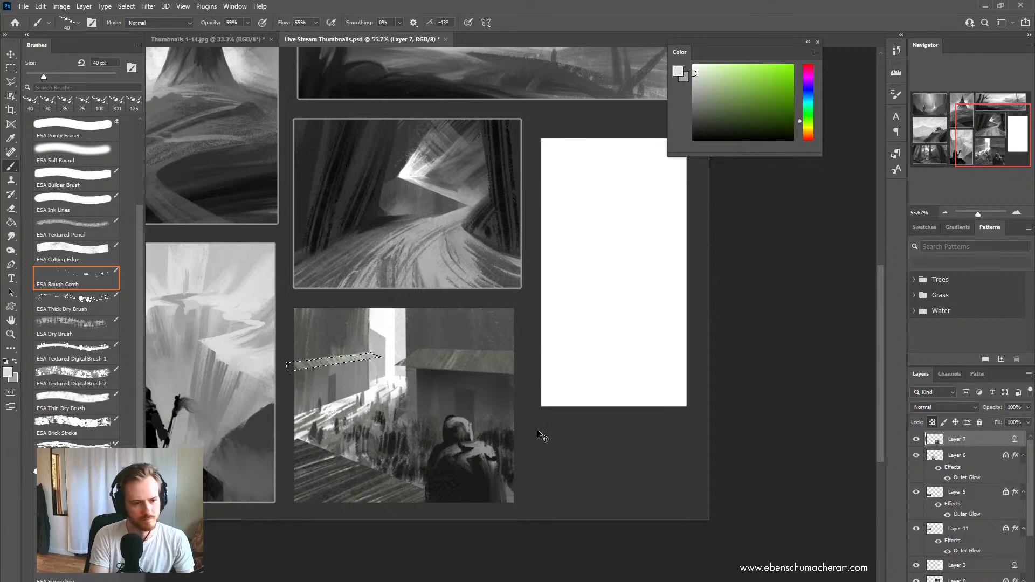
key("ctrl+shift+d")
key("ctrl+shift+i")
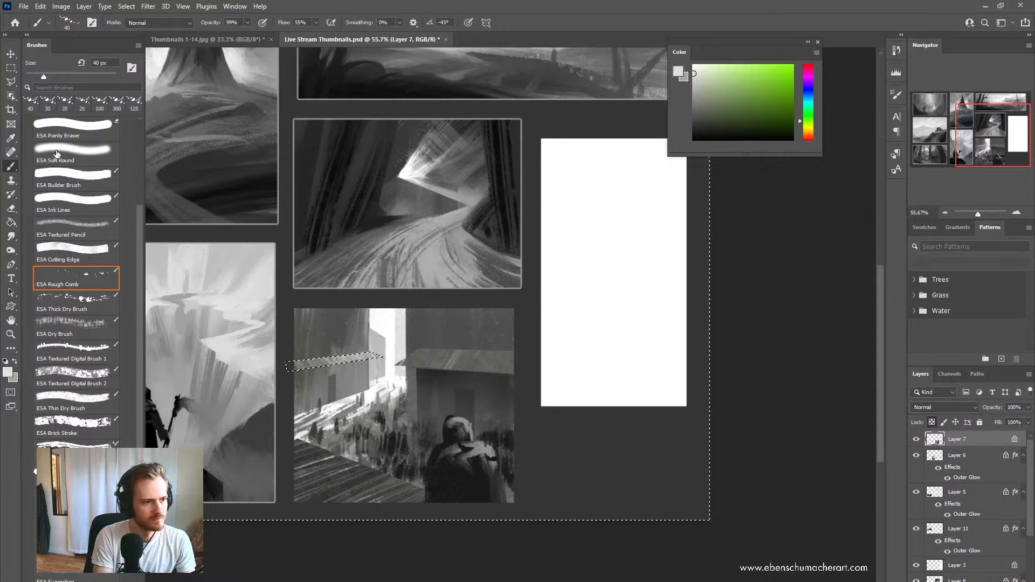
left_click(64, 146)
left_click(287, 357, "alt")
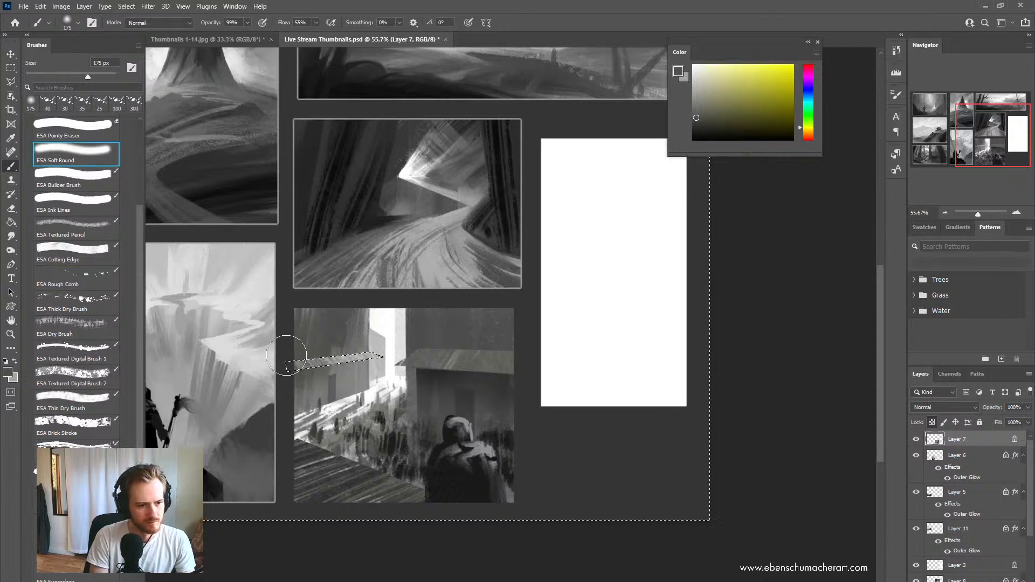
key("bracketleft")
key("bracketleft")
key("bracketleft")
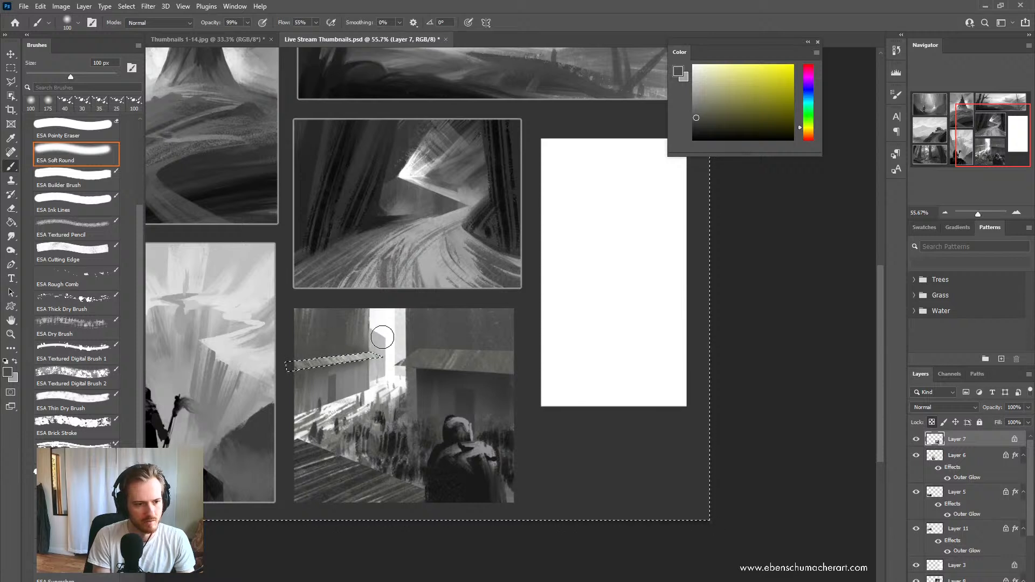
left_click(355, 362, "alt")
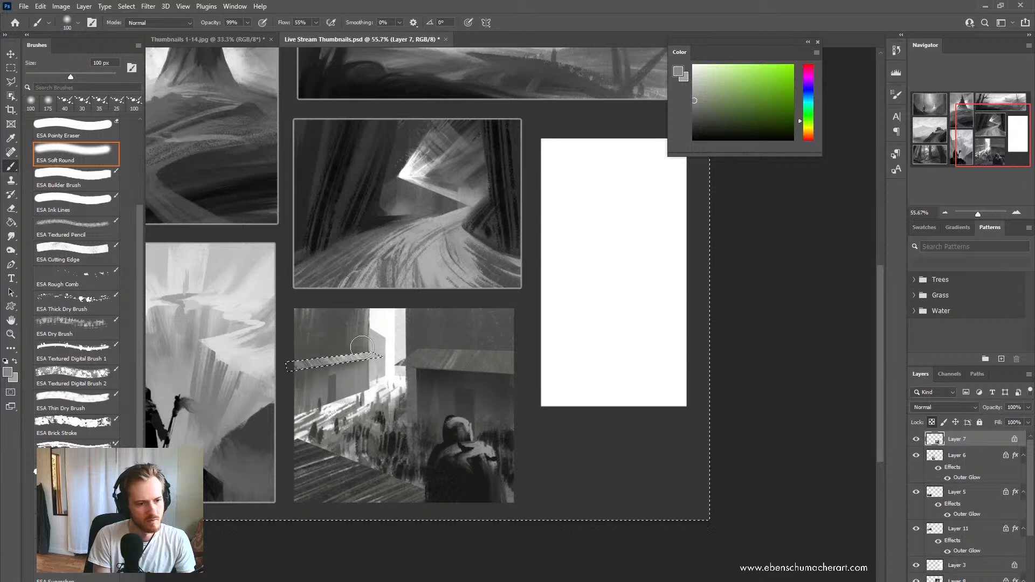
key("ctrl+d")
Step: Flip the canvas horizontally and frame the mirrored alley thumbnail to check its composition
key("z")
mouse_move(469, 406)
left_mouse_down()
mouse_move(410, 406)
mouse_move(461, 405)
left_mouse_up()
key("b")
key("ctrl+shift+h")
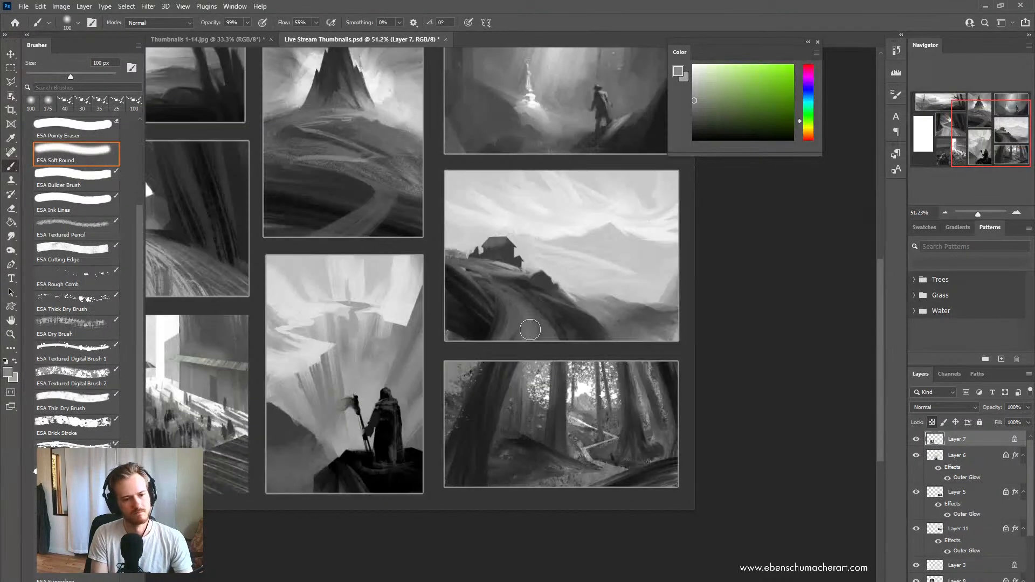
mouse_move(327, 478)
left_mouse_down()
mouse_move(650, 430)
mouse_move(683, 444)
left_mouse_up()
key("z")
mouse_move(560, 447)
left_mouse_down()
mouse_move(589, 445)
mouse_move(573, 474)
mouse_move(566, 452)
left_mouse_up()
key("b")
key("z")
key("b")
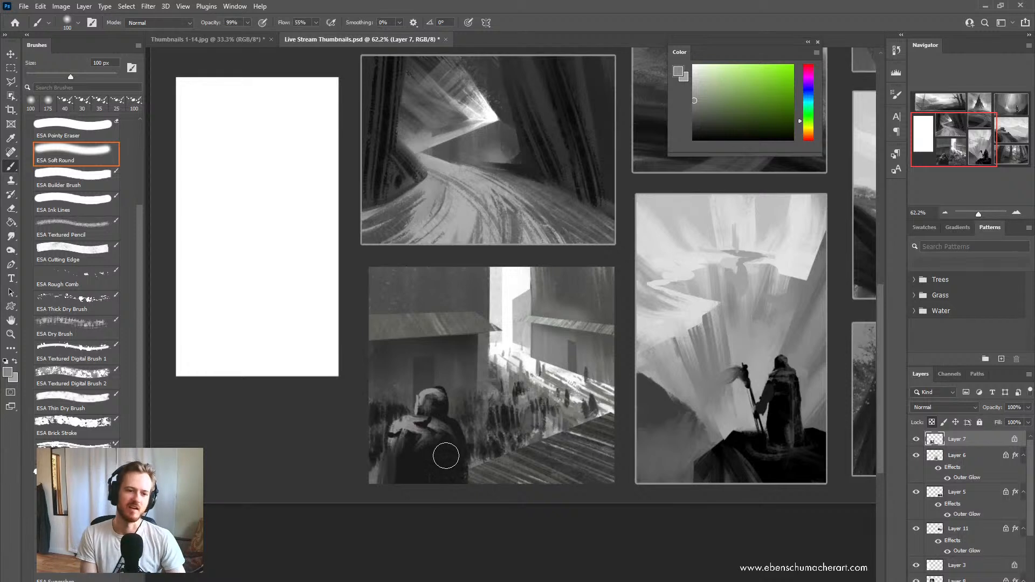
Step: Soften the wall and crowd around the foreground figure's head with the 100 px Soft Round brush in sampled dark greys
left_click(452, 395, "alt")
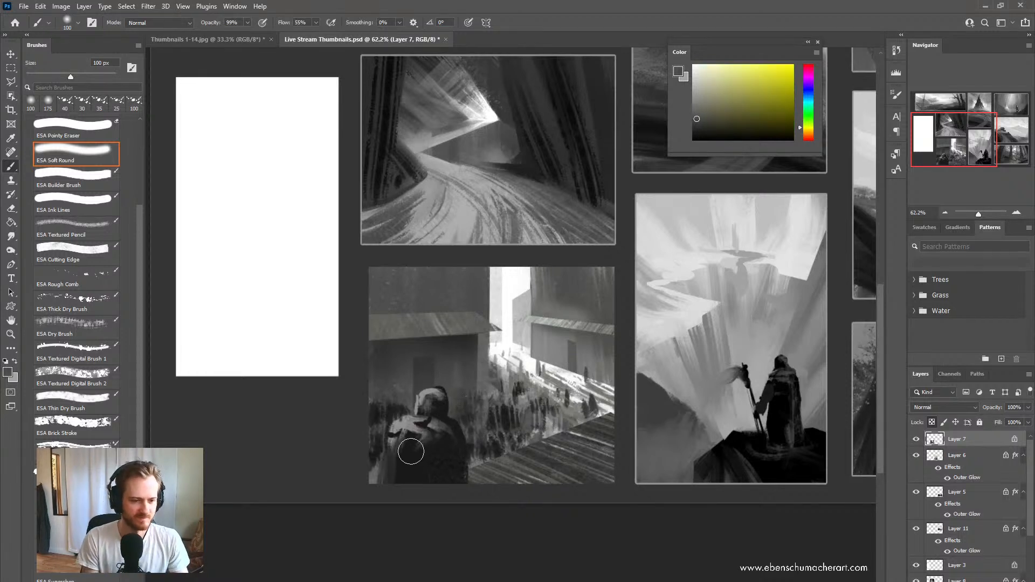
left_click(455, 396, "alt")
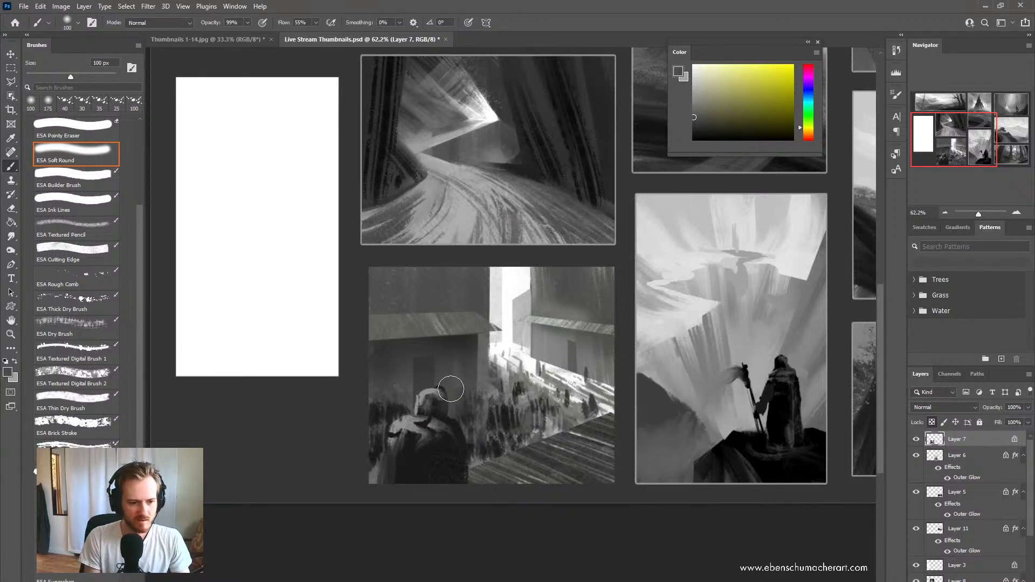
left_click(458, 389, "alt")
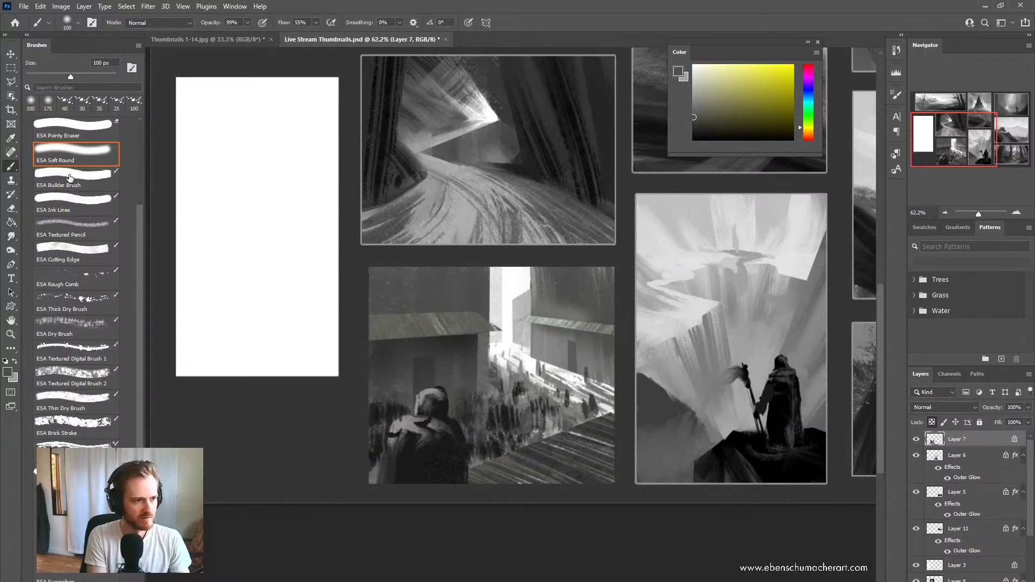
Step: Reshape the foreground figure's head and neck with the 60 px Ink Lines brush, sampling the wall, cloak and head greys
left_click(70, 203)
left_click(418, 387, "alt")
mouse_move(418, 391)
left_mouse_down()
mouse_move(413, 410)
mouse_move(417, 389)
mouse_move(450, 397)
mouse_move(453, 374)
mouse_move(440, 390)
mouse_move(454, 397)
left_mouse_up()
left_click(449, 383, "alt")
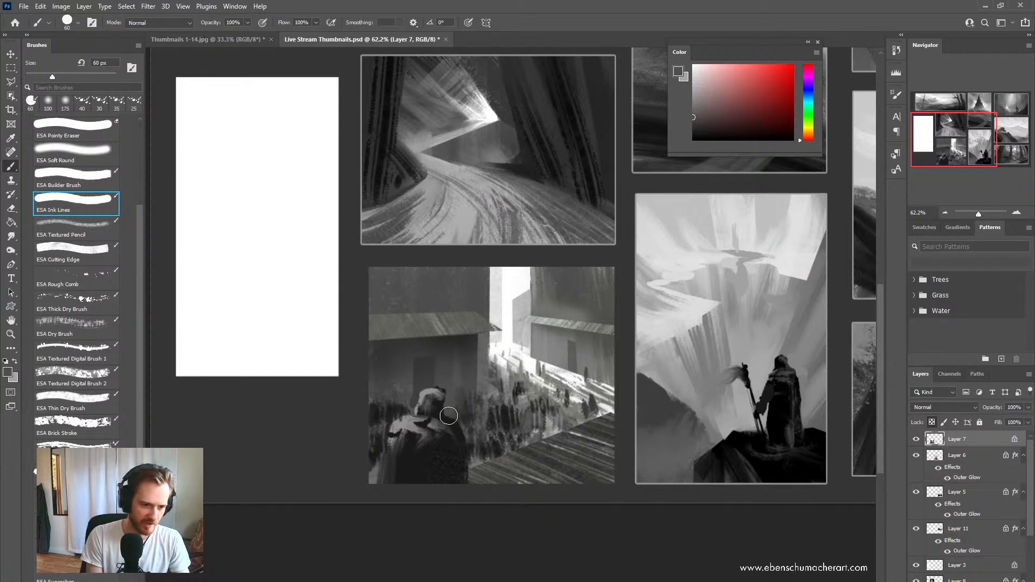
left_click(449, 412, "alt")
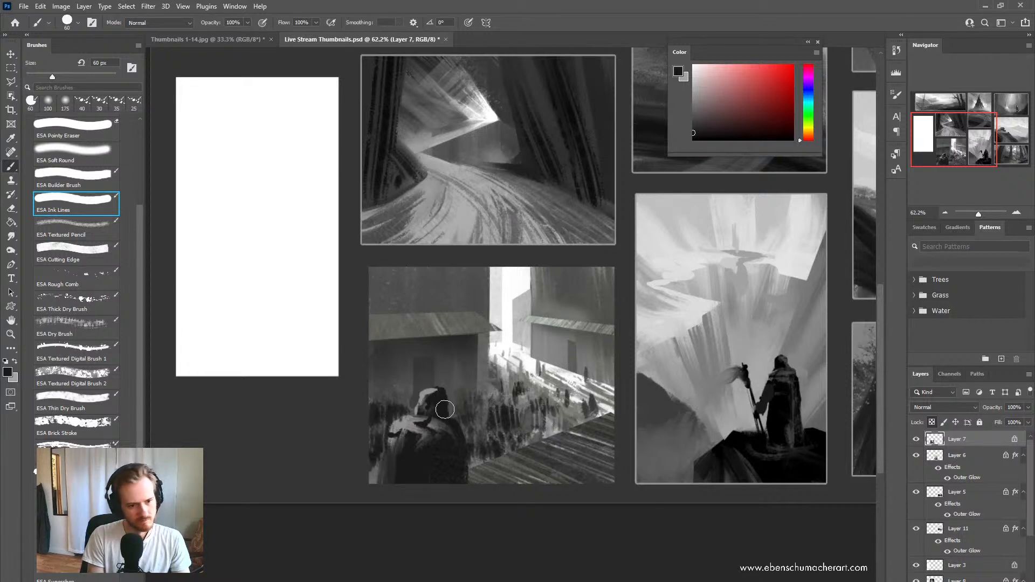
left_click(425, 396, "alt")
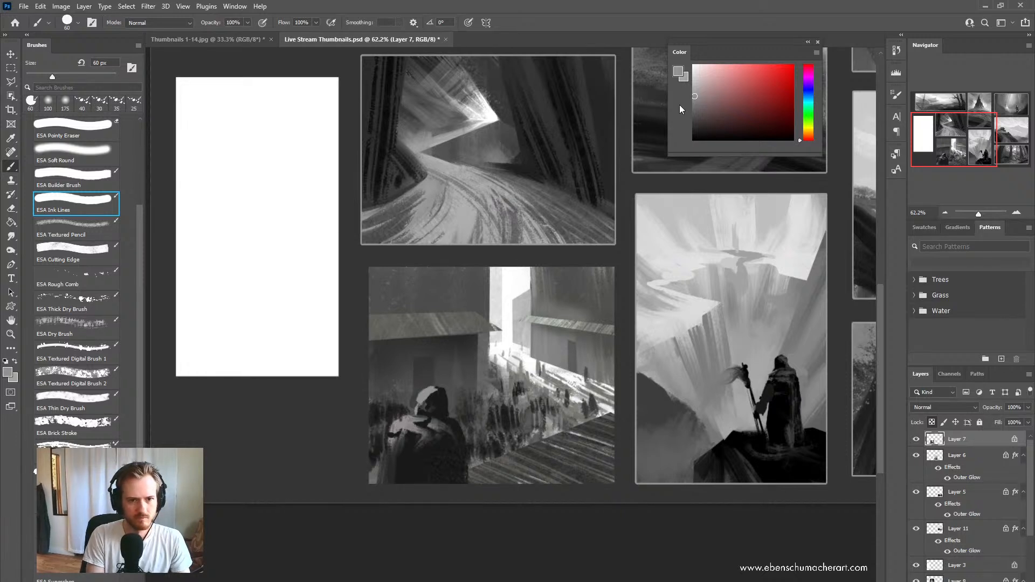
Step: Reduce the Ink Lines brush to 20 px and rework the lit side of the figure's head in light and mid greys
left_click(693, 80)
key("bracketleft")
key("bracketleft")
key("bracketleft")
key("bracketleft")
key("bracketleft")
key("bracketleft")
key("bracketleft")
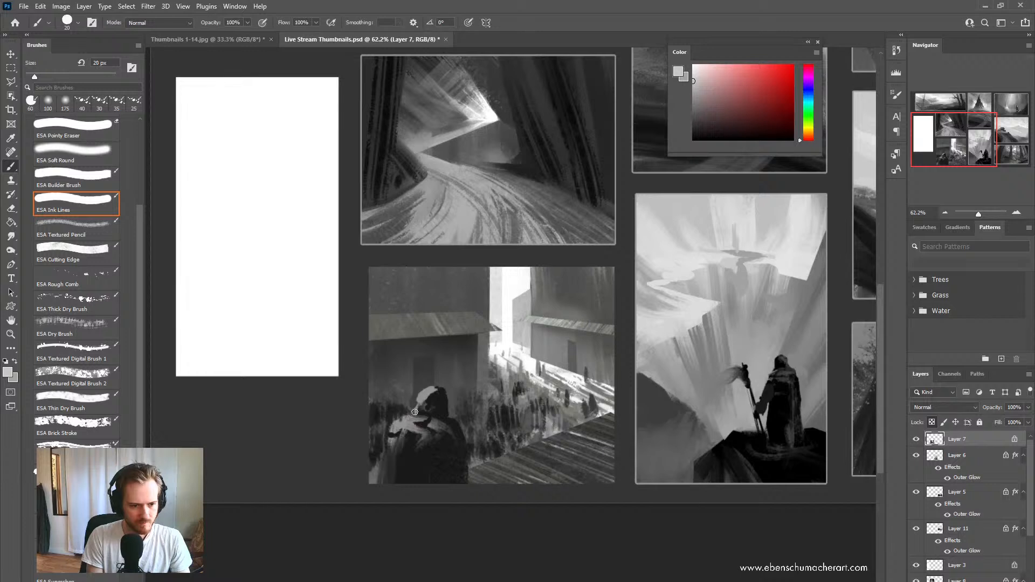
left_click_drag(414, 412, 421, 393)
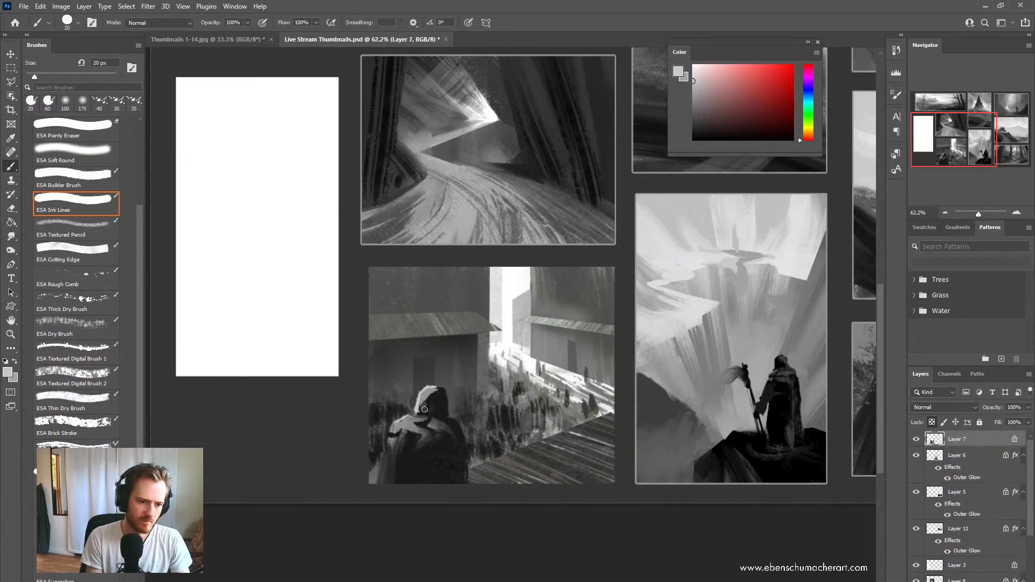
key("ctrl")
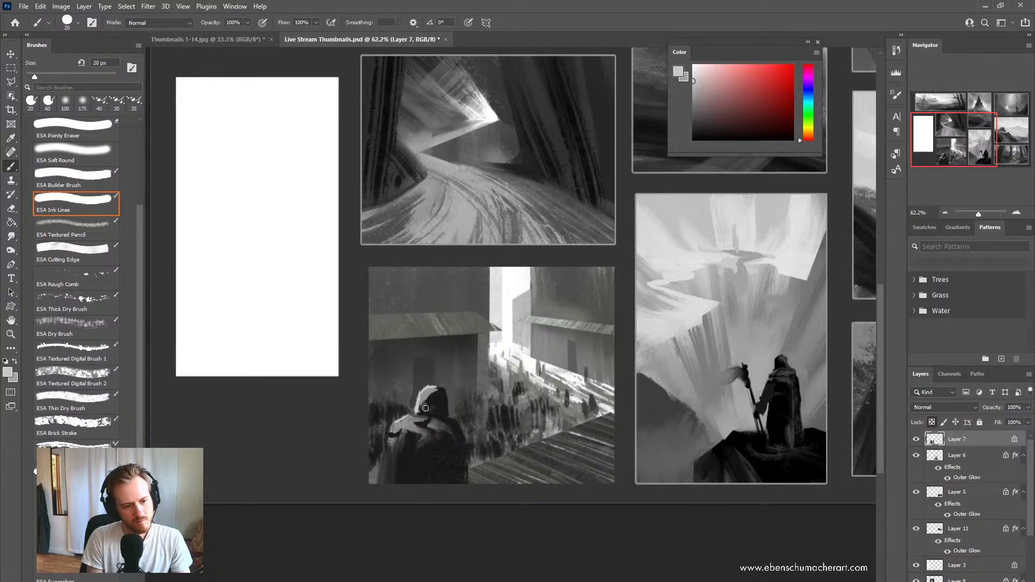
left_click(424, 424, "alt")
left_click_drag(424, 407, 431, 402)
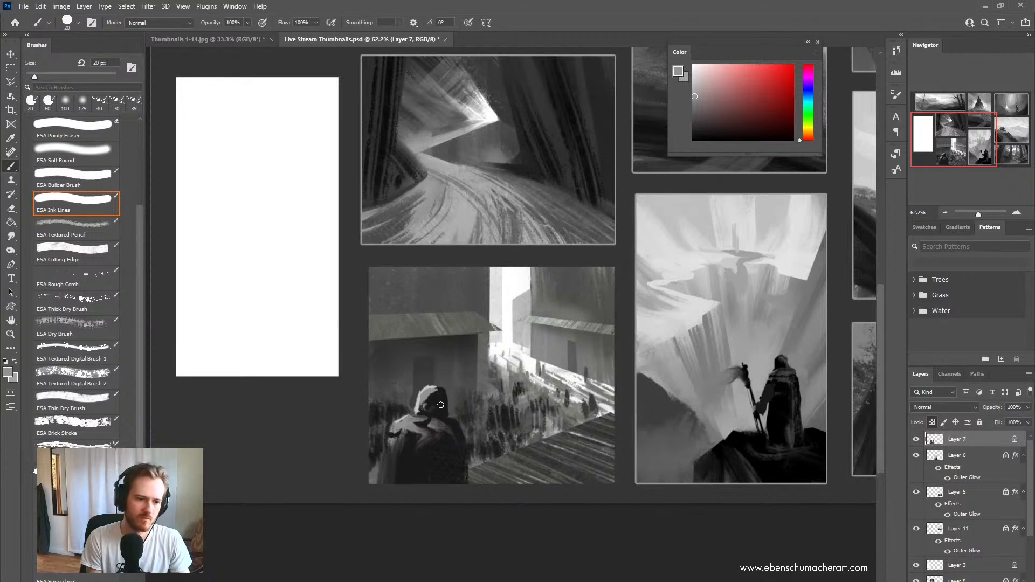
Step: Draw a thin vertical antenna with a small tip above the figure's head in a near-black sampled from the body
left_click(440, 428, "alt")
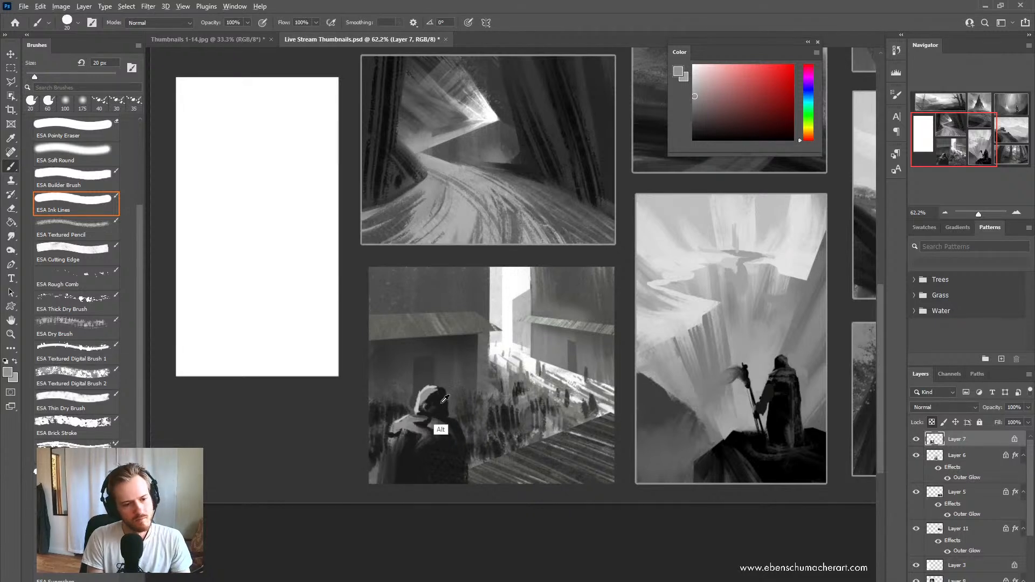
left_click_drag(443, 388, 443, 369)
left_click(444, 369)
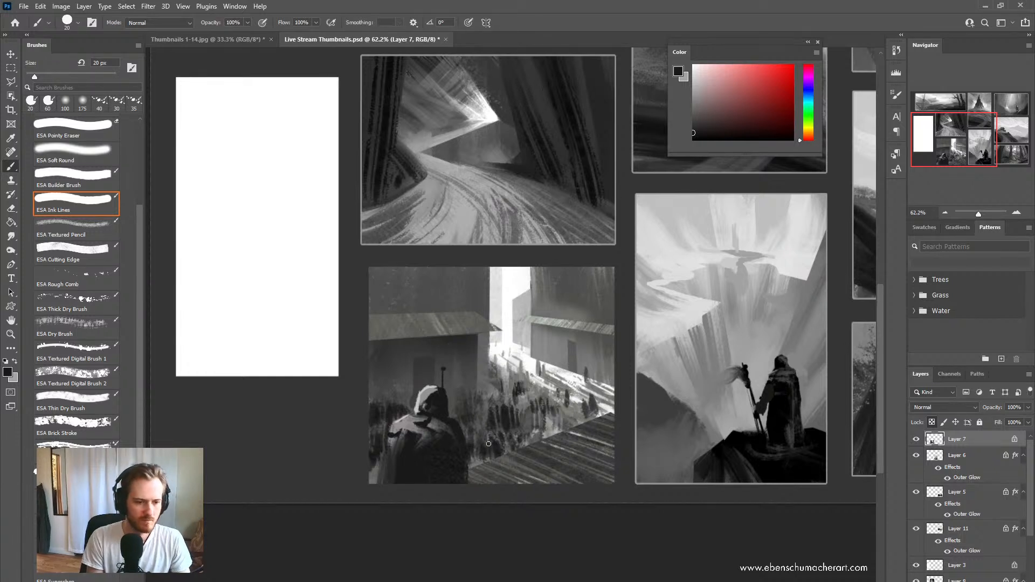
Step: Turn the head into a helmet by painting a dark visor band and plate edges in sampled near-black and mid grey
left_click(449, 412, "alt")
left_click_drag(449, 396, 420, 396)
left_click(439, 425, "alt")
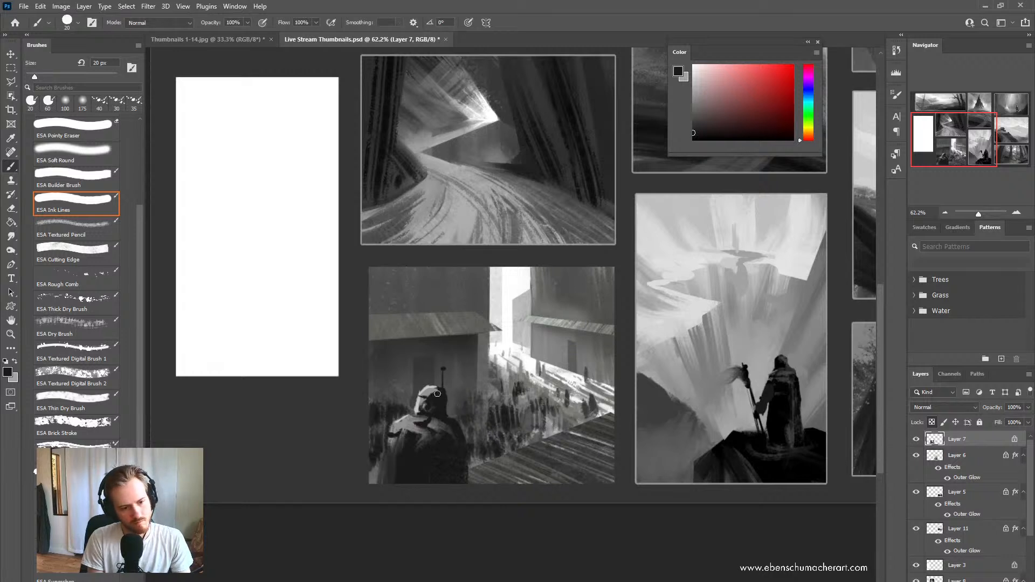
left_click(426, 395, "alt")
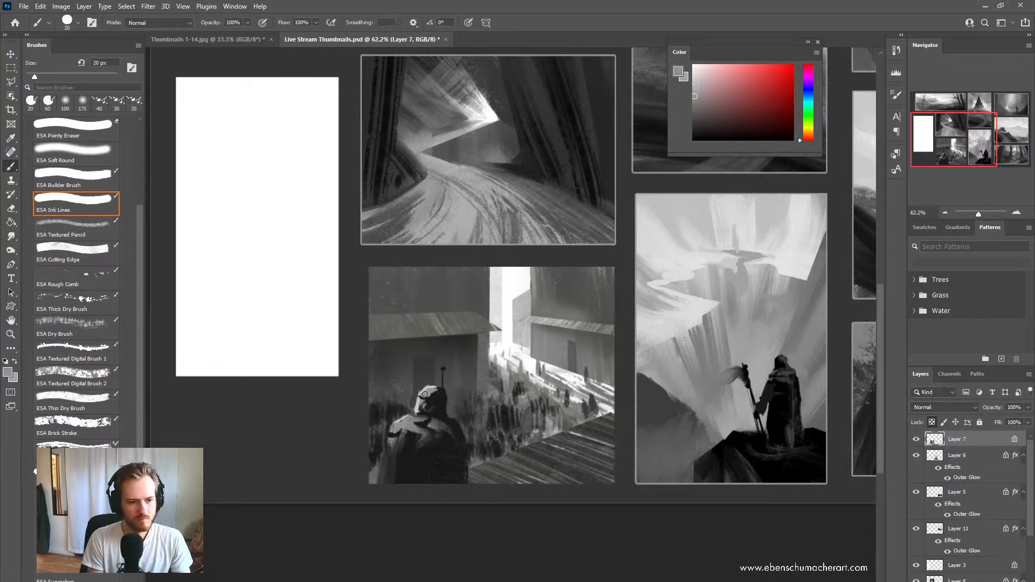
left_click(431, 391, "alt")
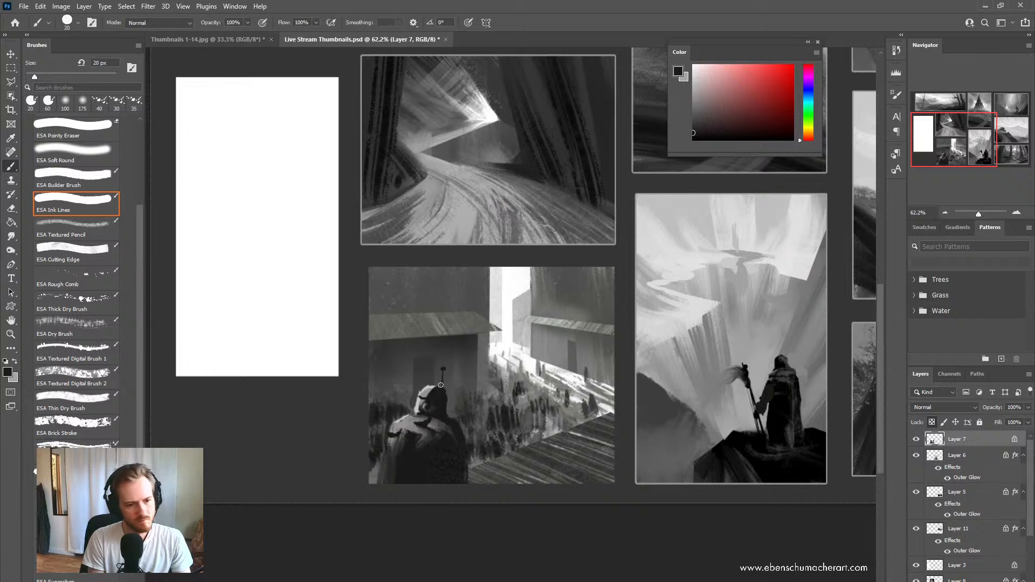
left_click(433, 391, "alt")
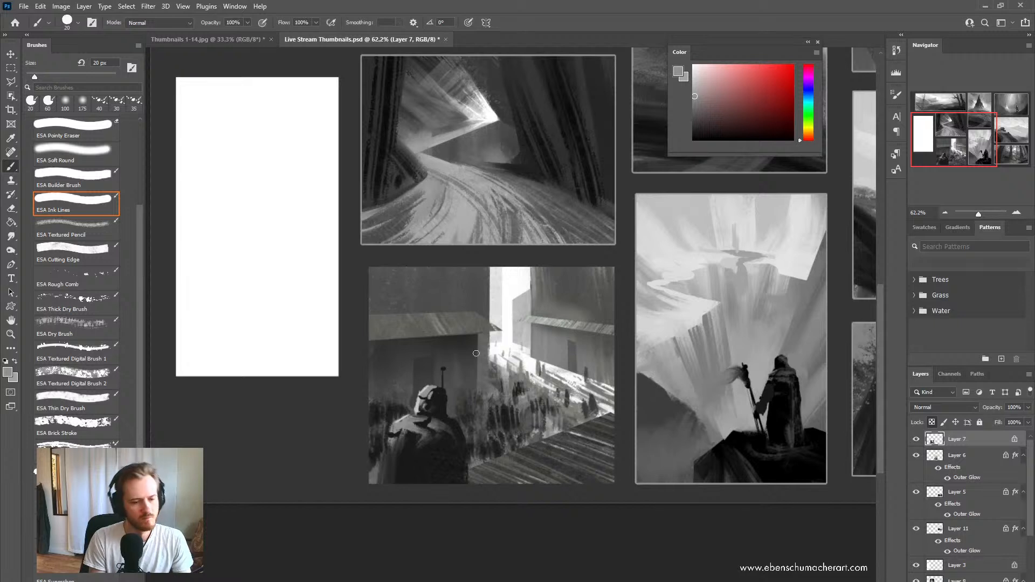
Step: Refine the helmet's shaded side and the neck beneath it with 20 px strokes in sampled dark greys
left_click(430, 426, "alt")
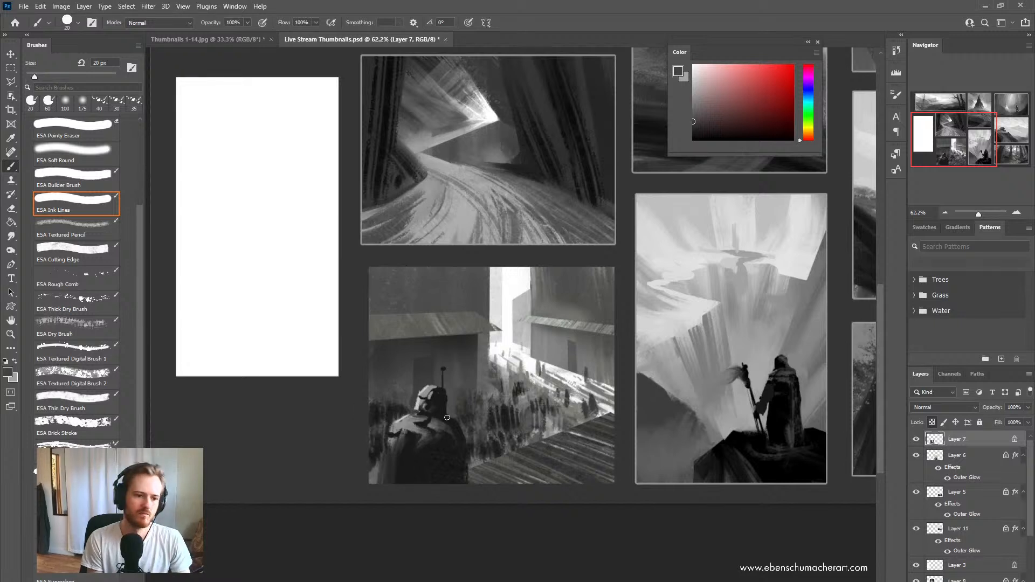
left_click(434, 414, "alt")
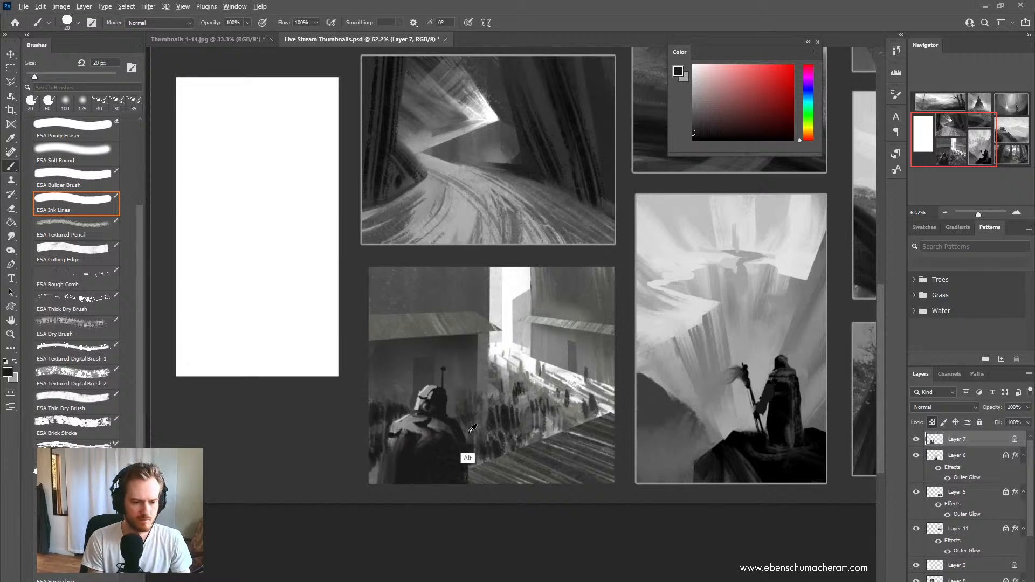
left_click(423, 434, "alt")
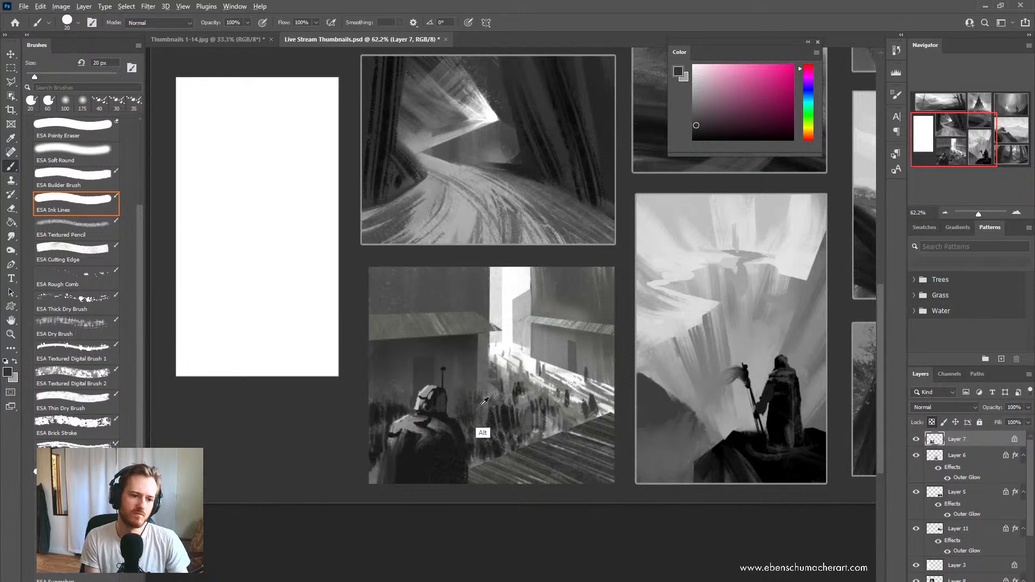
left_click(445, 416, "alt")
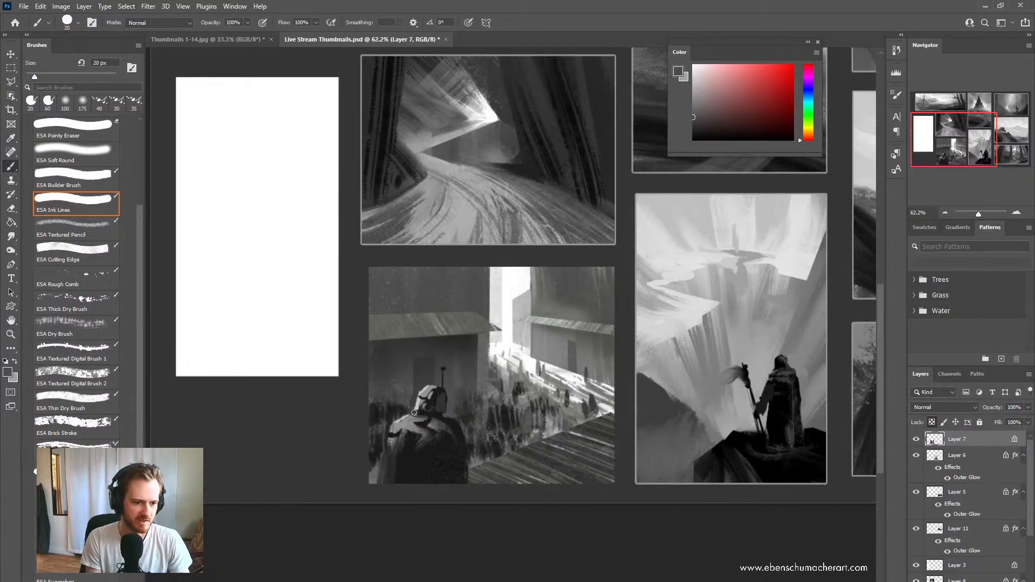
Step: Paint a pointed arch around the doorway on the wall behind the helmeted figure in sampled wall greys
left_click(409, 389, "alt")
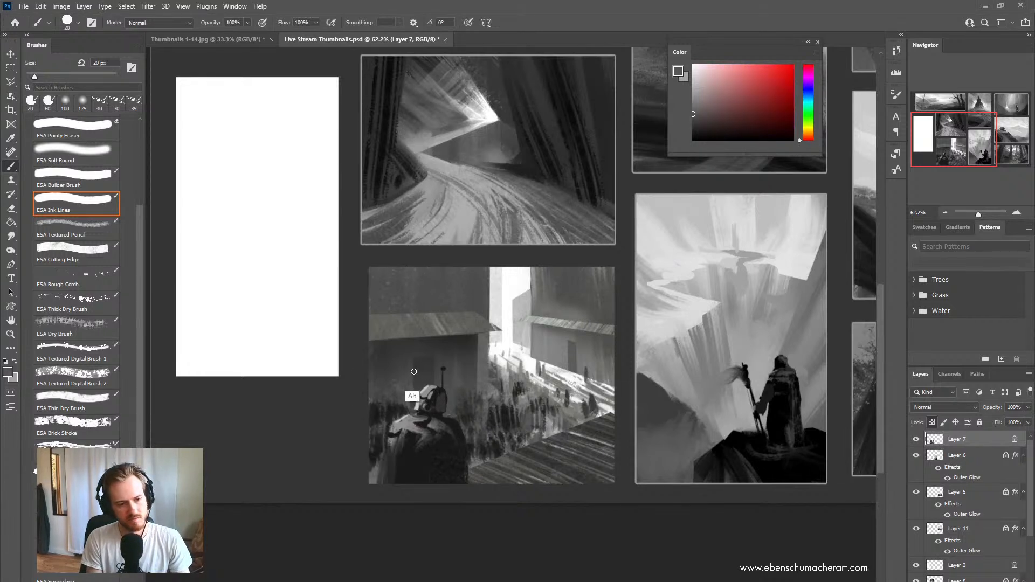
left_click(423, 350, "alt")
mouse_move(423, 349)
left_mouse_down()
mouse_move(409, 375)
mouse_move(433, 360)
left_mouse_up()
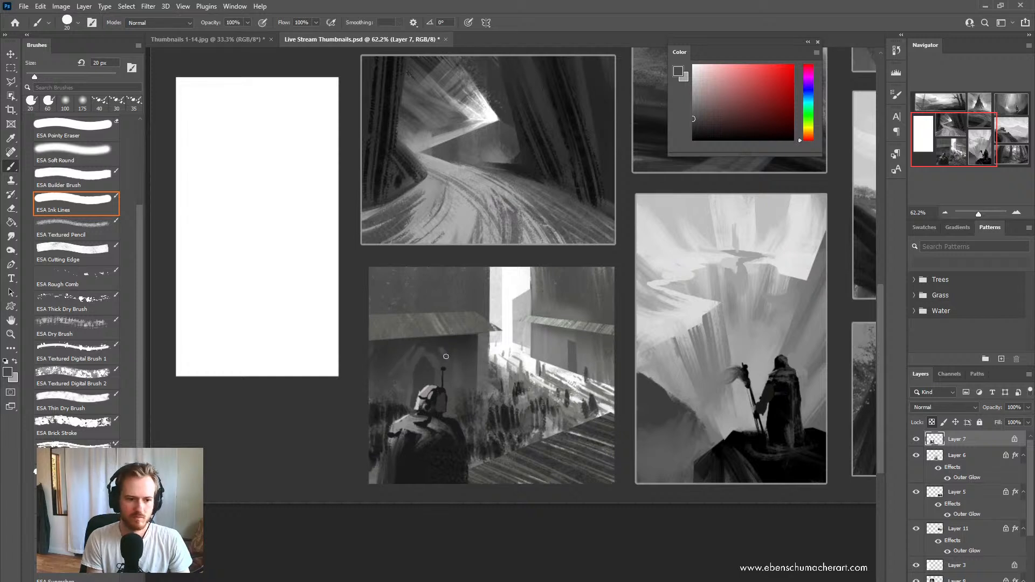
left_click(423, 374, "alt")
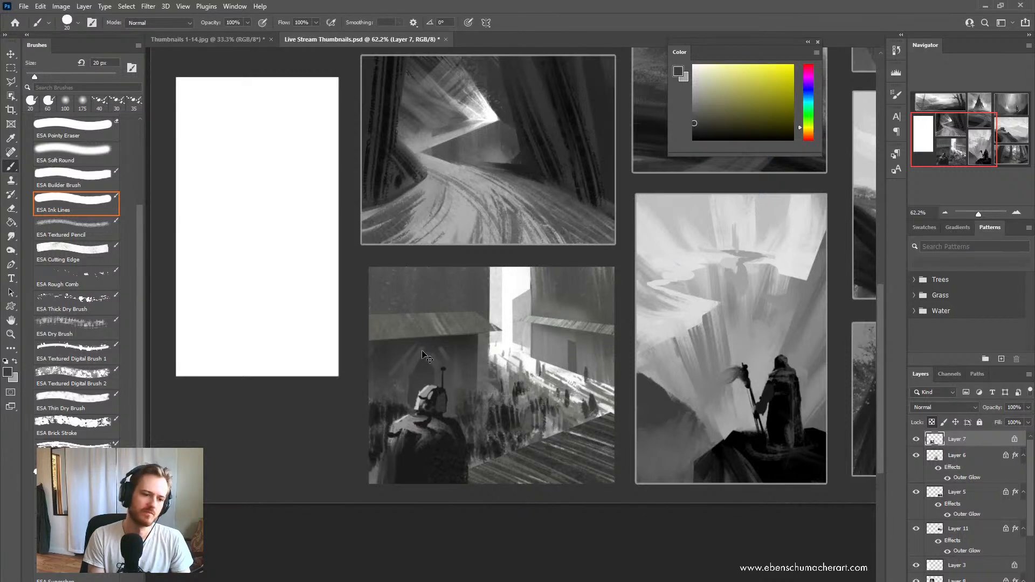
Step: Add small light grey and near-white highlights to the helmet and the antenna tip
left_click(421, 404, "alt")
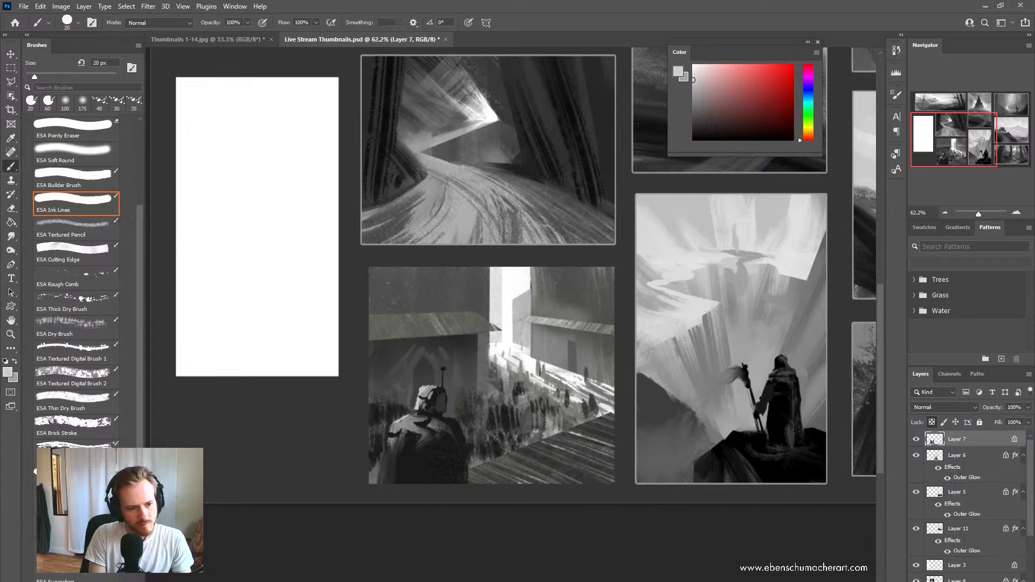
left_click_drag(695, 90, 680, 61)
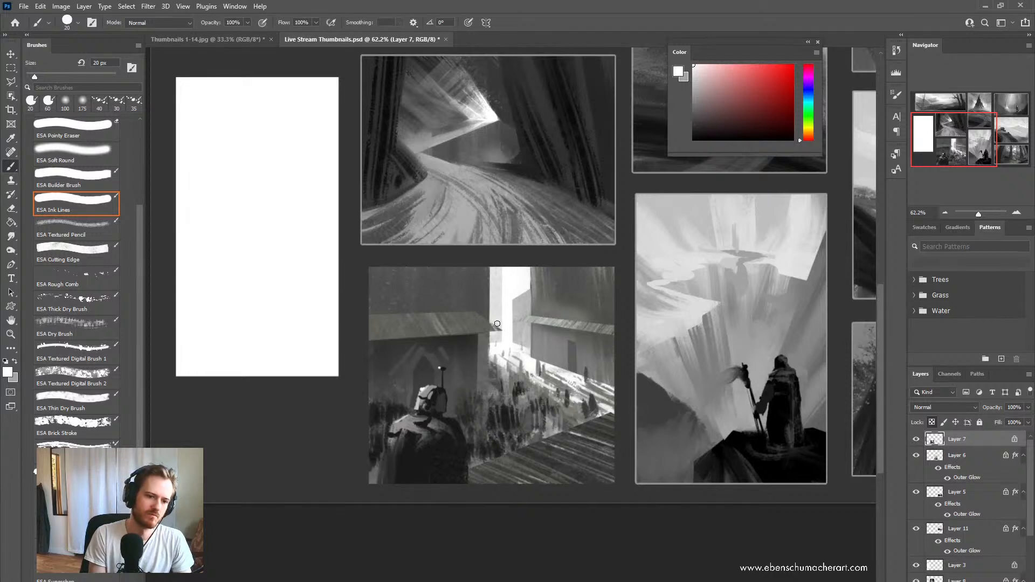
Step: Define armour plates on the figure's shoulder and upper back with 20 px strokes in sampled black, mid and light greys
left_click(415, 421, "alt")
left_click(419, 397, "alt")
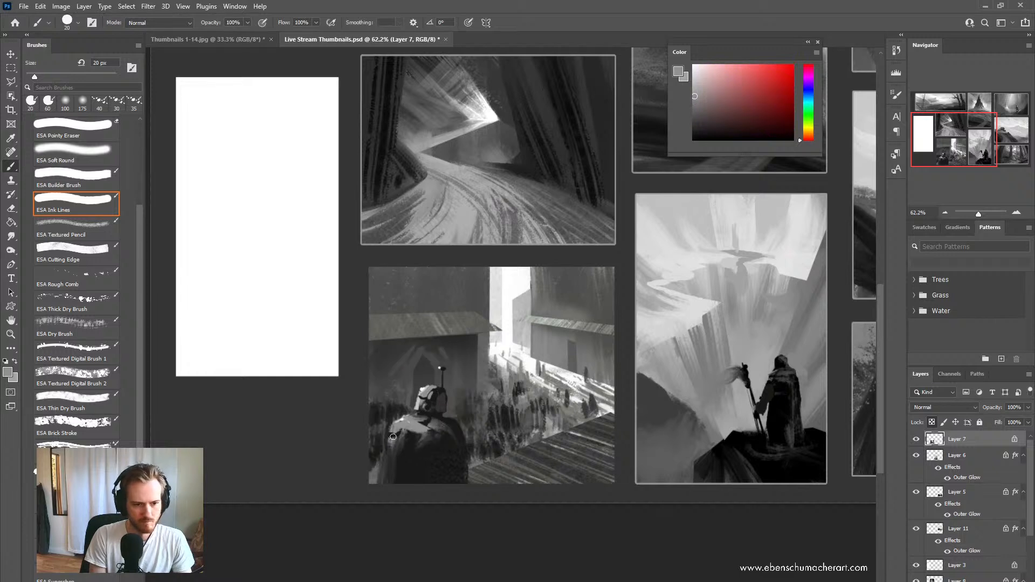
left_click(431, 419, "alt")
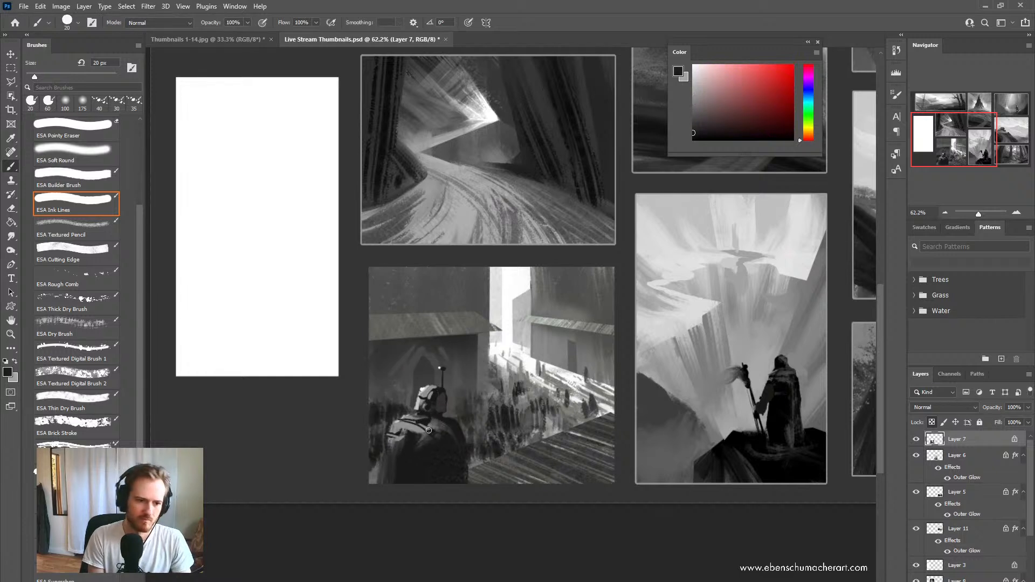
left_click(391, 437, "alt")
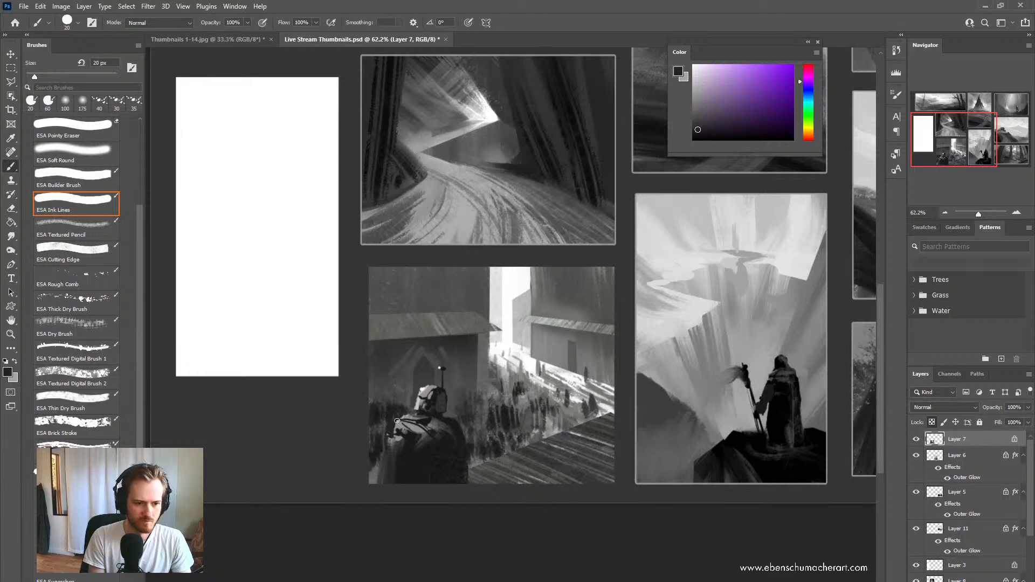
left_click(398, 425, "alt")
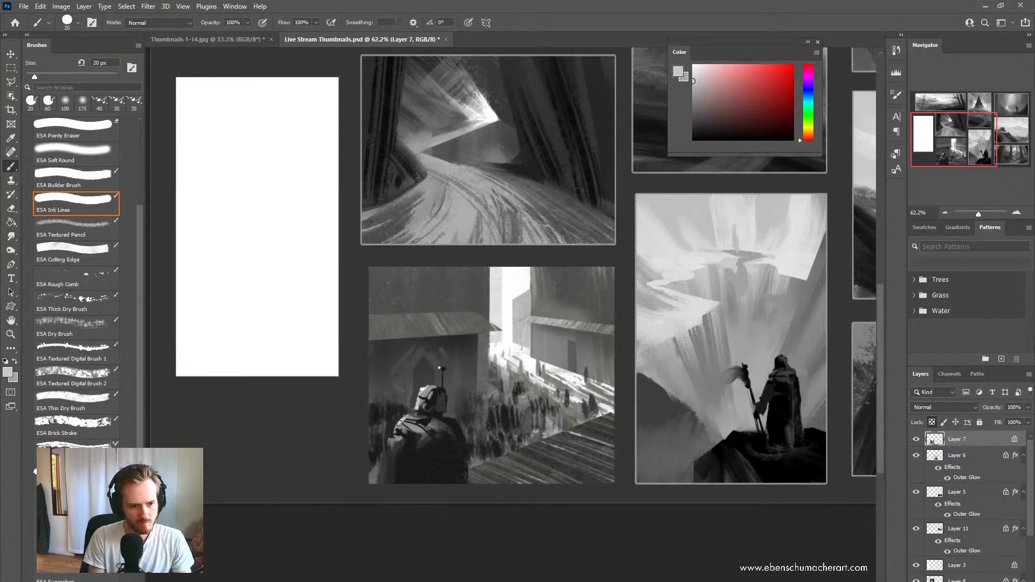
left_click(430, 415, "alt")
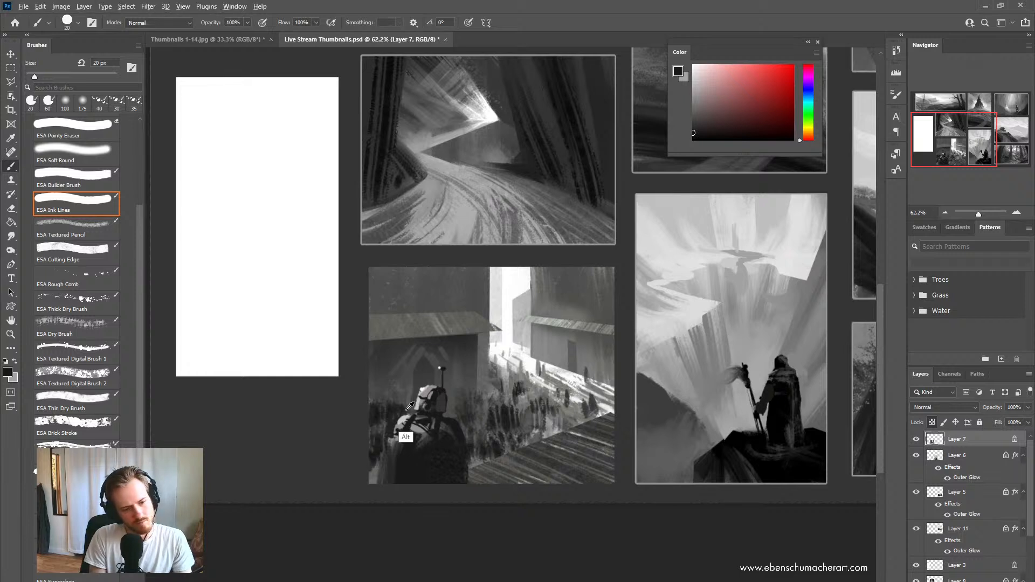
Step: Darken the lower corner beside the figure's shoulder and arm with sampled near-black strokes over the crowd
left_click(395, 424, "alt")
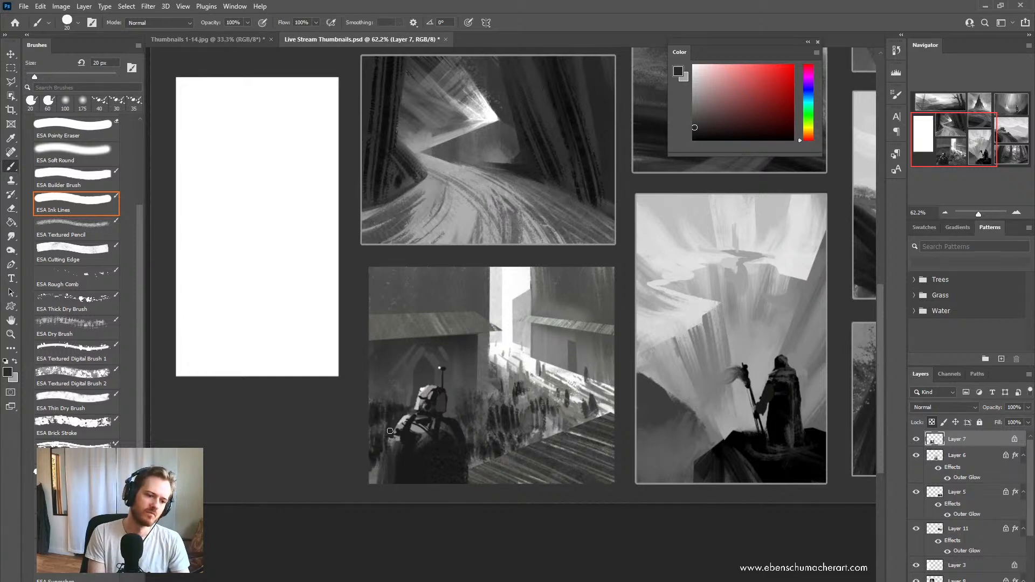
mouse_move(390, 442)
left_mouse_down()
mouse_move(361, 476)
mouse_move(389, 450)
mouse_move(387, 473)
mouse_move(366, 439)
left_mouse_up()
left_click(402, 468, "alt")
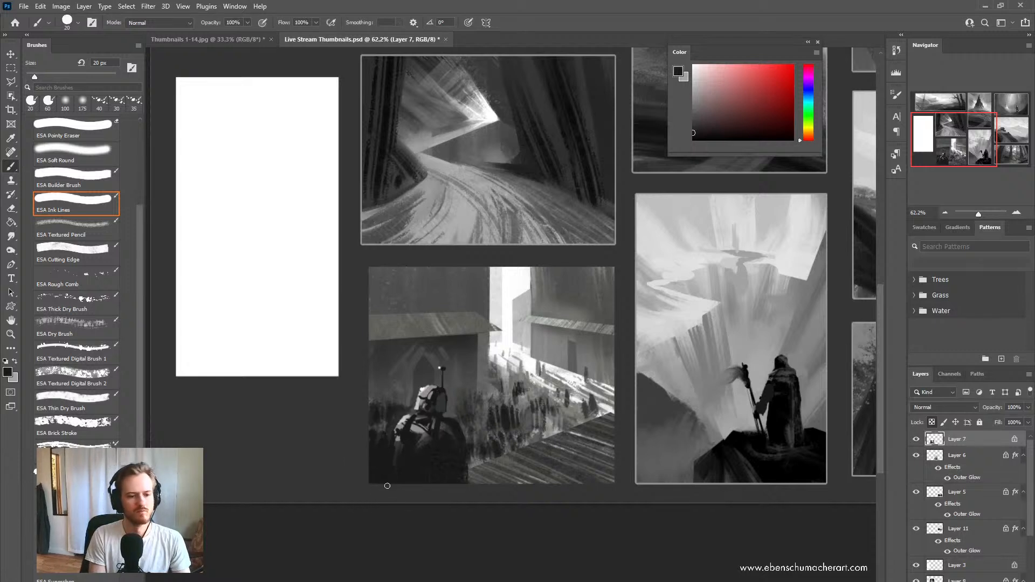
Step: Add armour details to the figure's far shoulder, back and lower edge with Ink Lines strokes in sampled dark greys
left_click(457, 425, "alt")
left_click(459, 415, "alt")
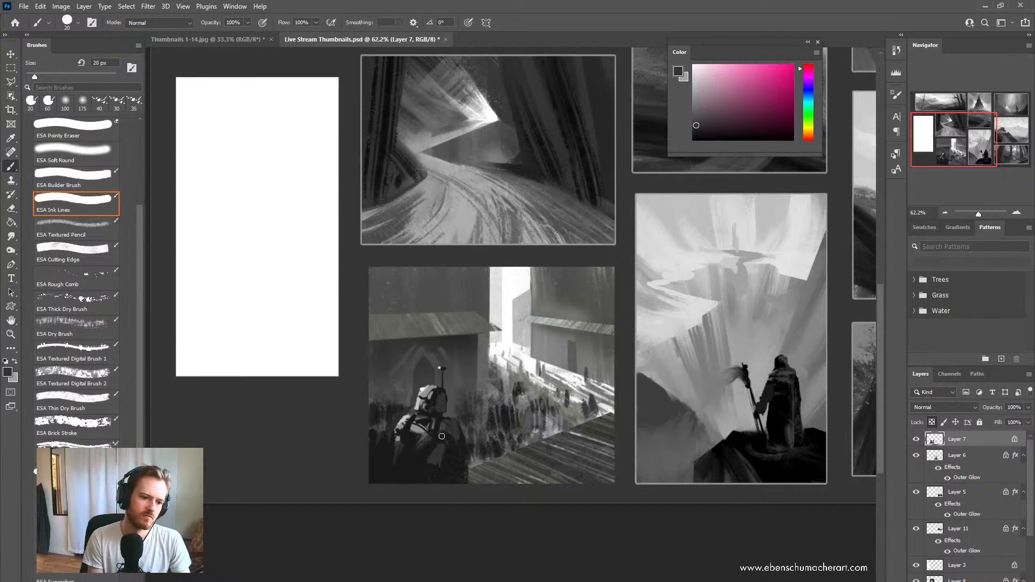
left_click(464, 445, "alt")
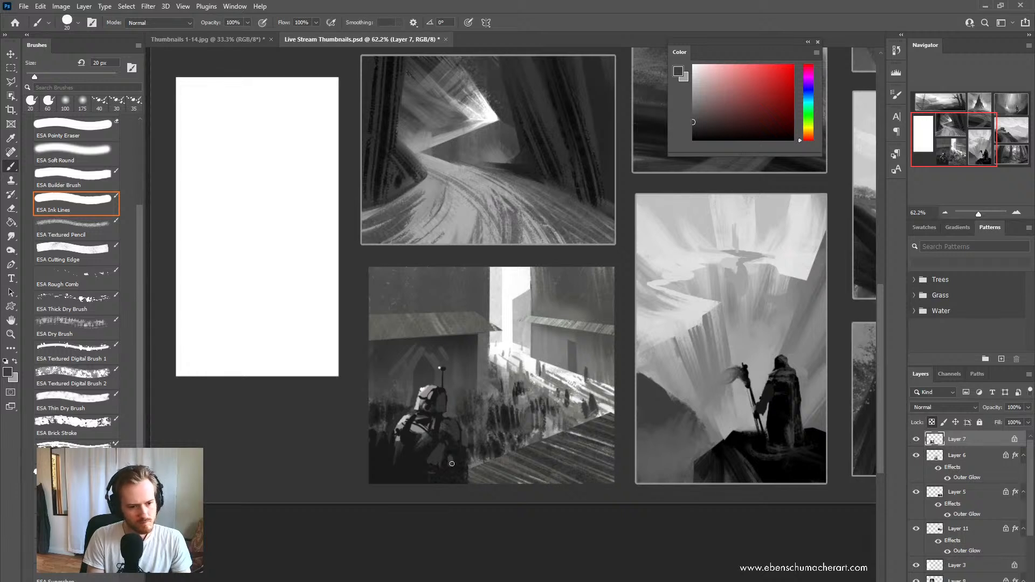
left_click(468, 467, "alt")
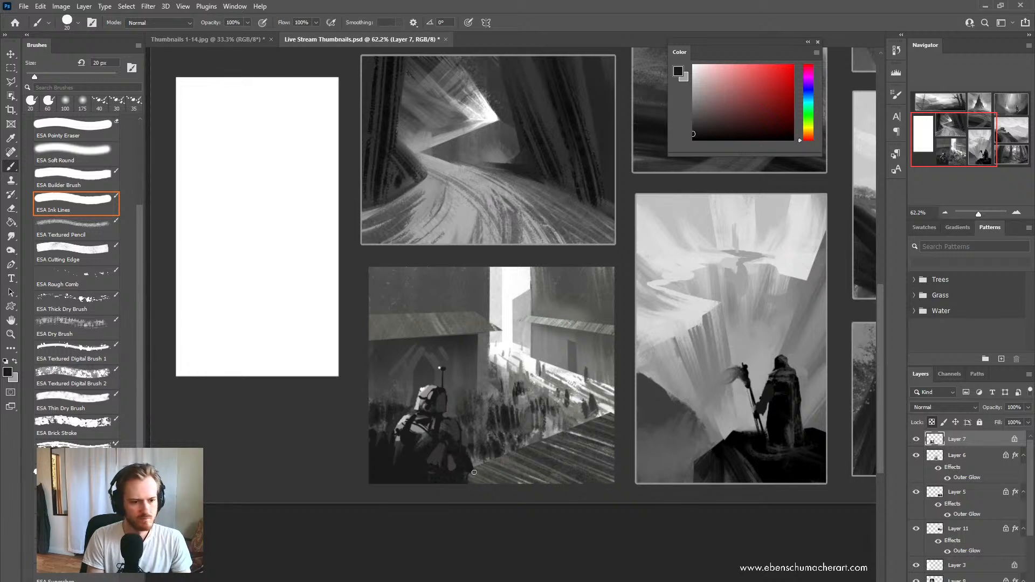
Step: Sample a dark grey beside the armoured figure and flip the canvas horizontally
left_click(451, 469, "alt")
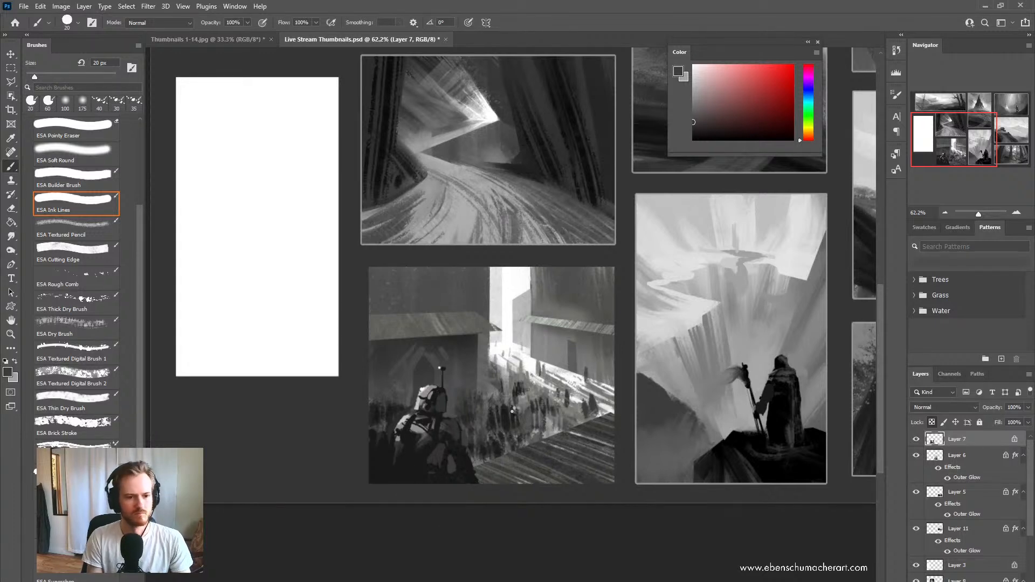
key("ctrl+shift+h")
left_click_drag(696, 434, 528, 424)
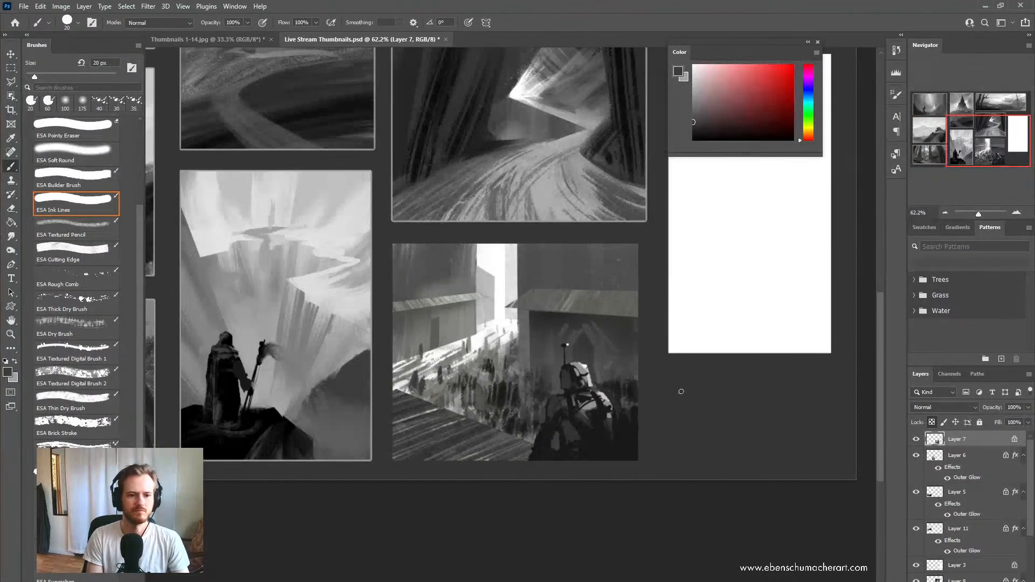
scroll(685, 406, "up", 1)
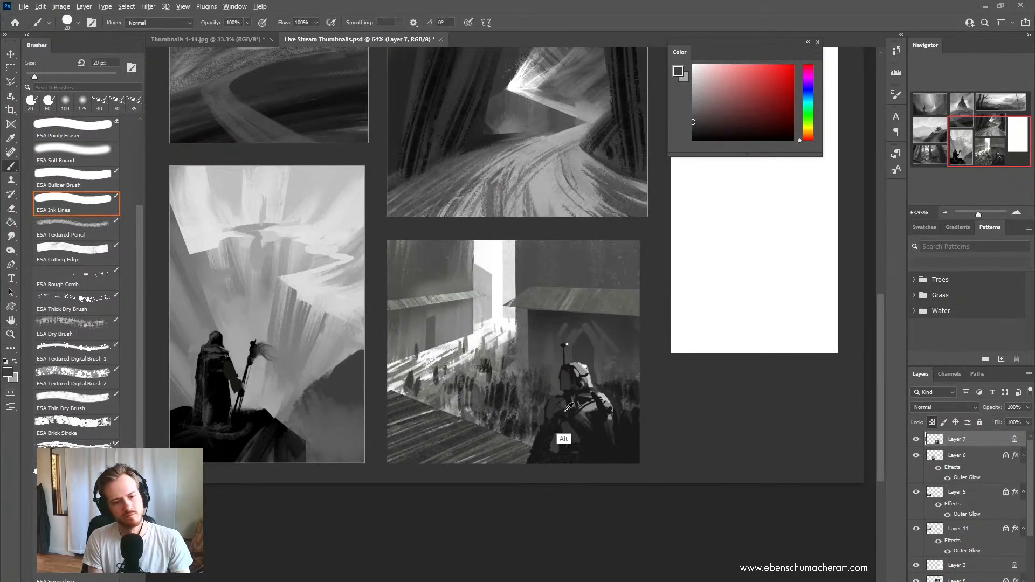
Step: Sample a mid grey from the helmet and select two bands of the foreground roof with the Polygonal Lasso, at its lower edge and outer end
left_click(586, 380, "alt")
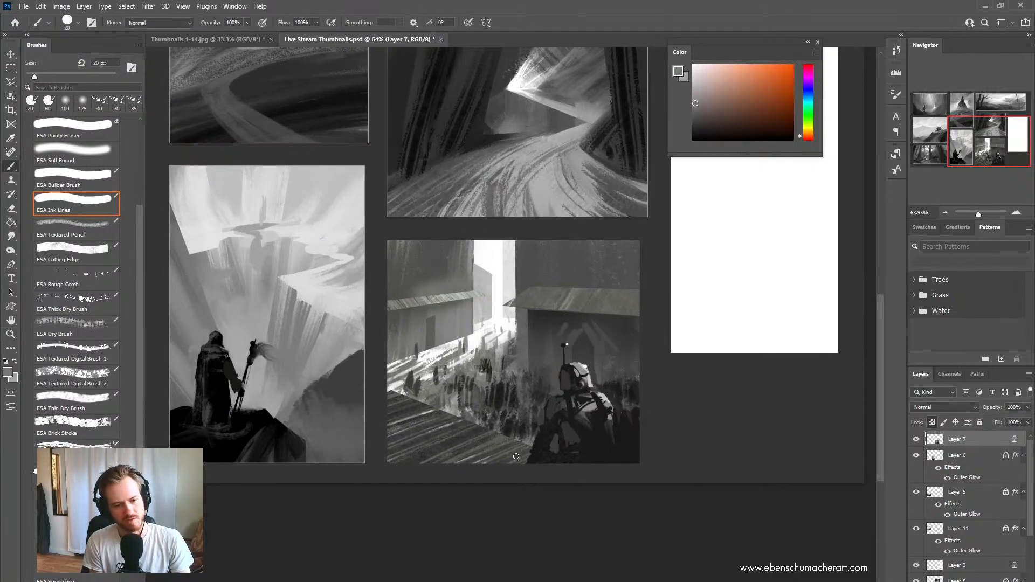
key("l")
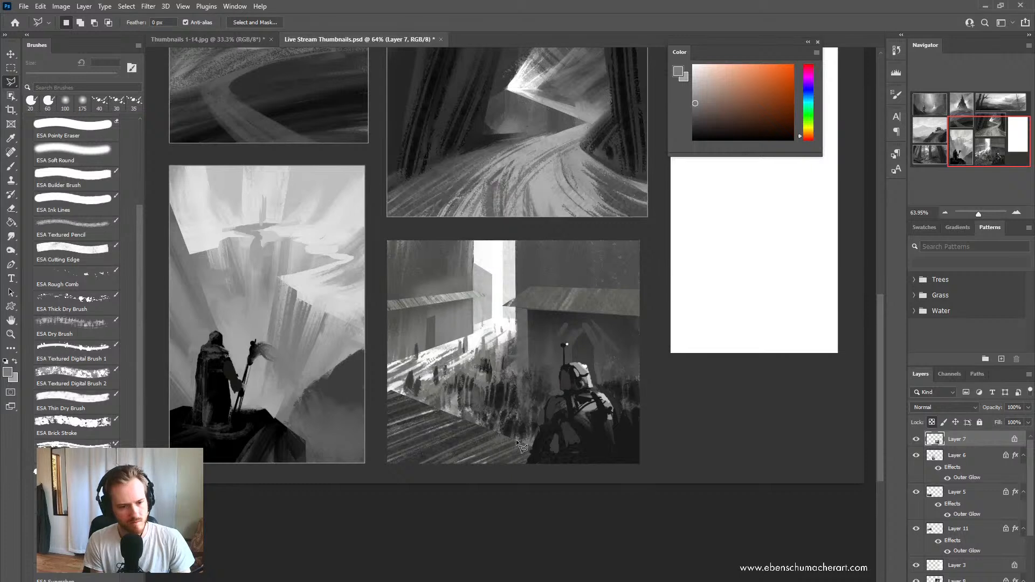
left_click(517, 441)
left_click(397, 468)
left_click(518, 469)
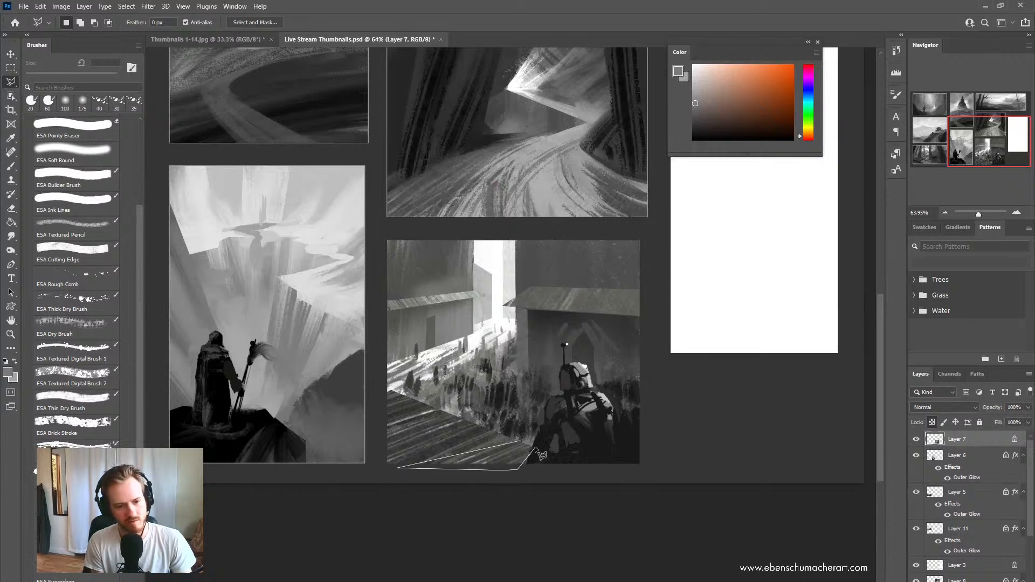
left_click(534, 447, "ctrl")
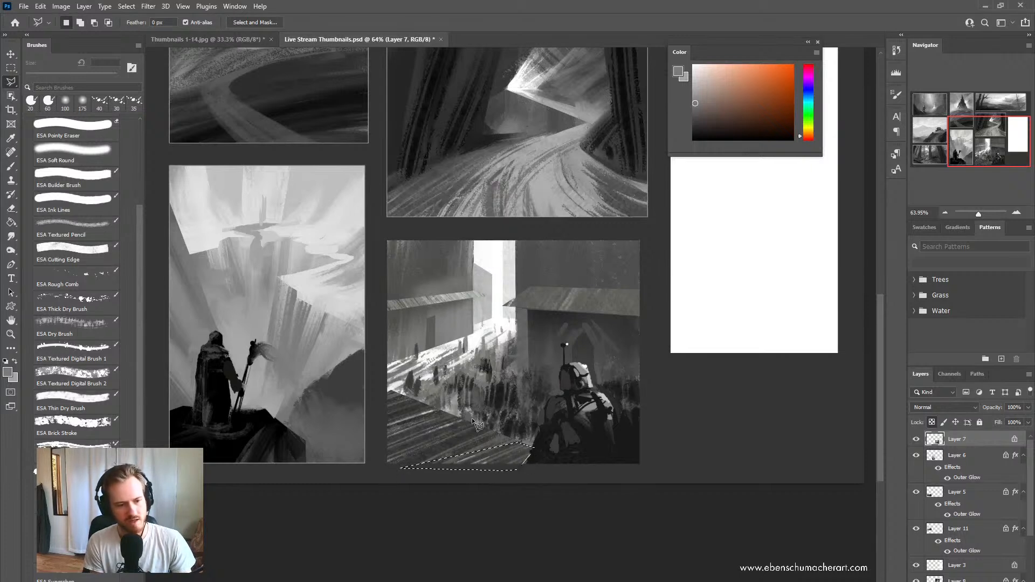
key("shift")
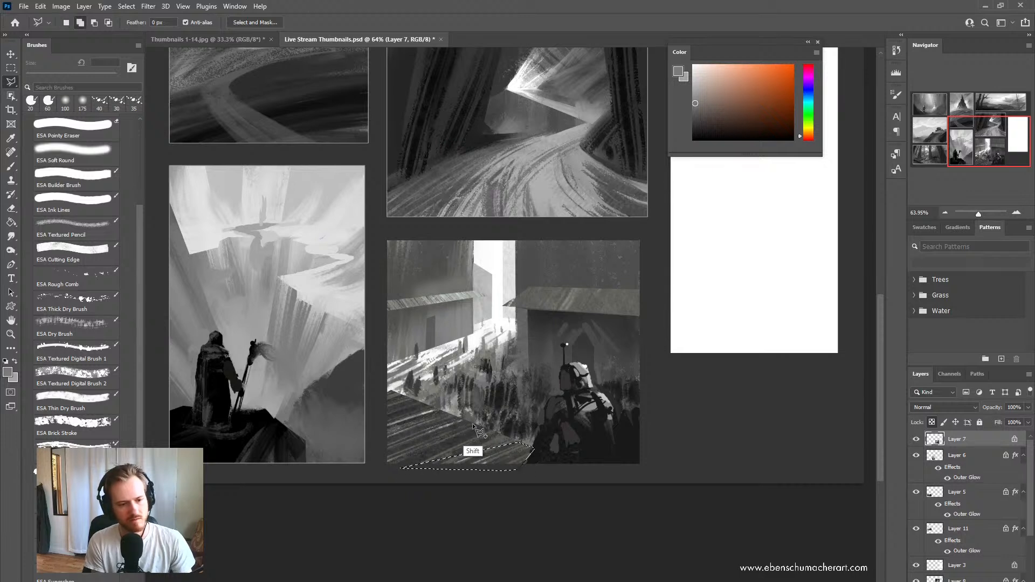
left_click(473, 424, "shift")
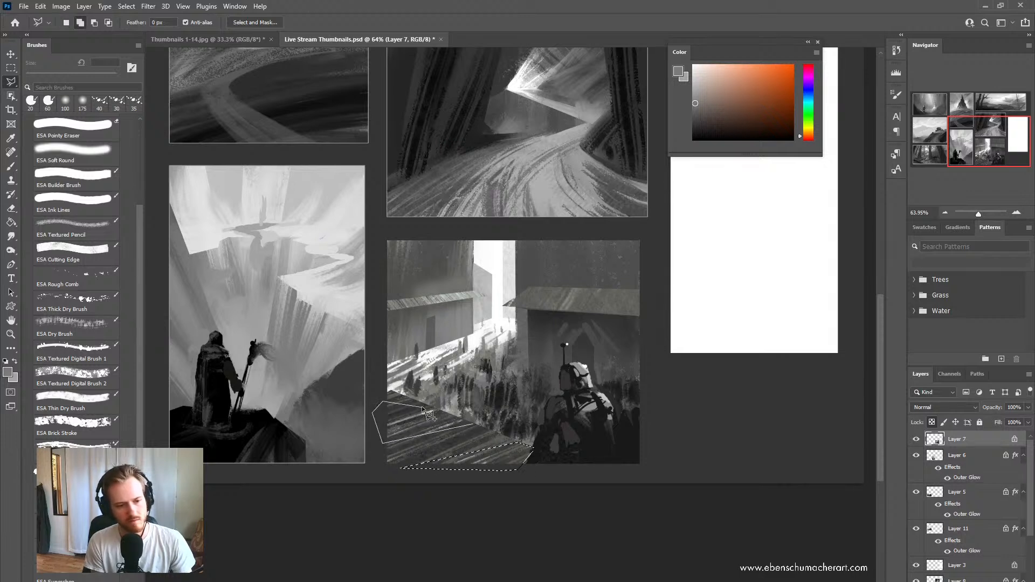
left_click(474, 422, "ctrl")
Step: Lighten the selected roof bands with a 175 px Soft Round brush in Linear Dodge (Add) mode, and clear the selection
key("b")
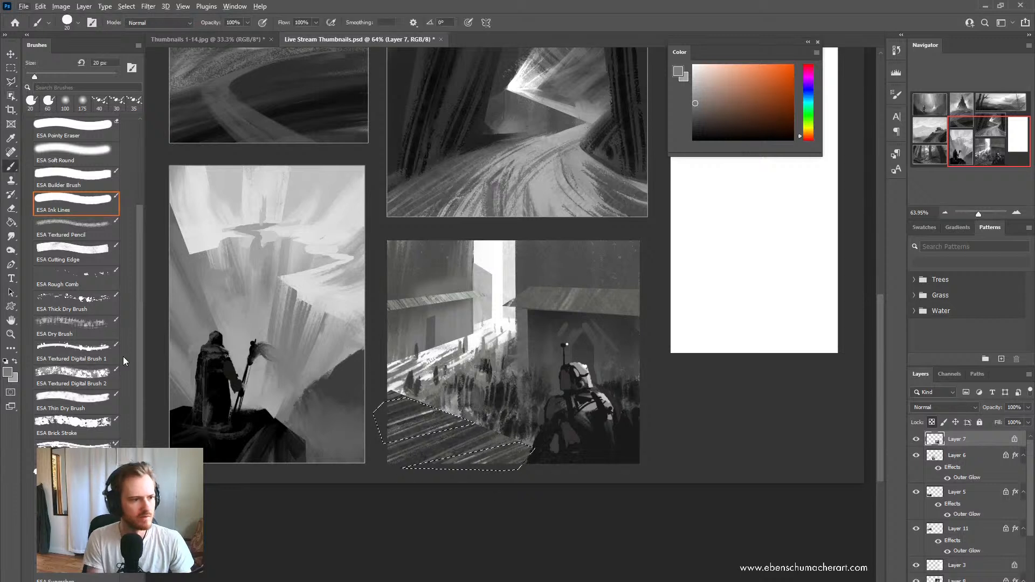
left_click(75, 152)
left_click(159, 23)
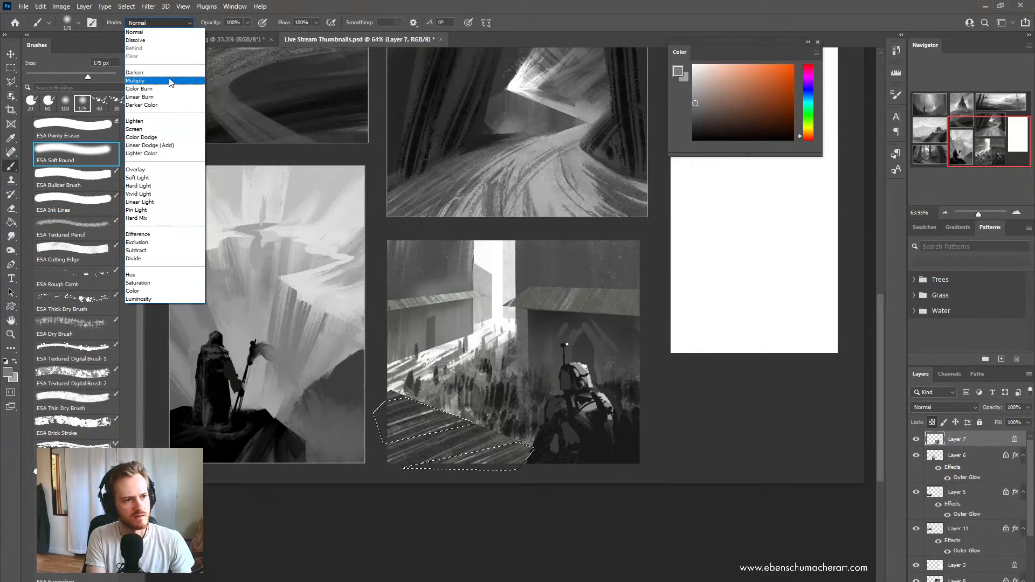
left_click(161, 145)
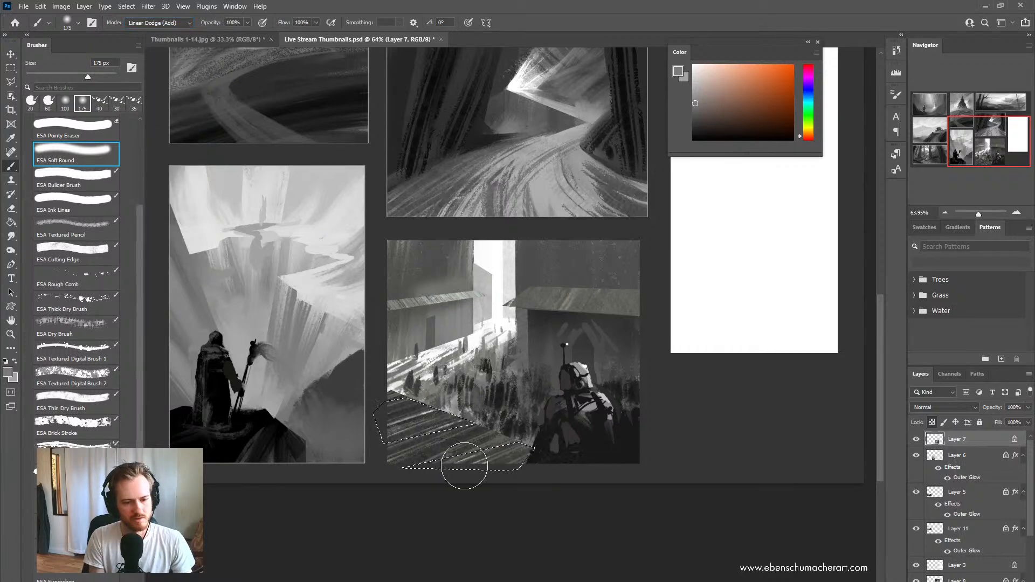
left_click_drag(464, 466, 542, 476)
left_click_drag(496, 411, 409, 433)
left_click_drag(559, 409, 249, 488)
key("ctrl+d")
Step: Select the crowd area between the foreground roof edge, the armoured figure and the shaded building wall with the Polygonal Lasso
key("z")
mouse_move(645, 421)
left_mouse_down()
mouse_move(657, 431)
mouse_move(674, 412)
mouse_move(698, 411)
left_mouse_up()
key("b")
left_click_drag(589, 404, 582, 427)
key("l")
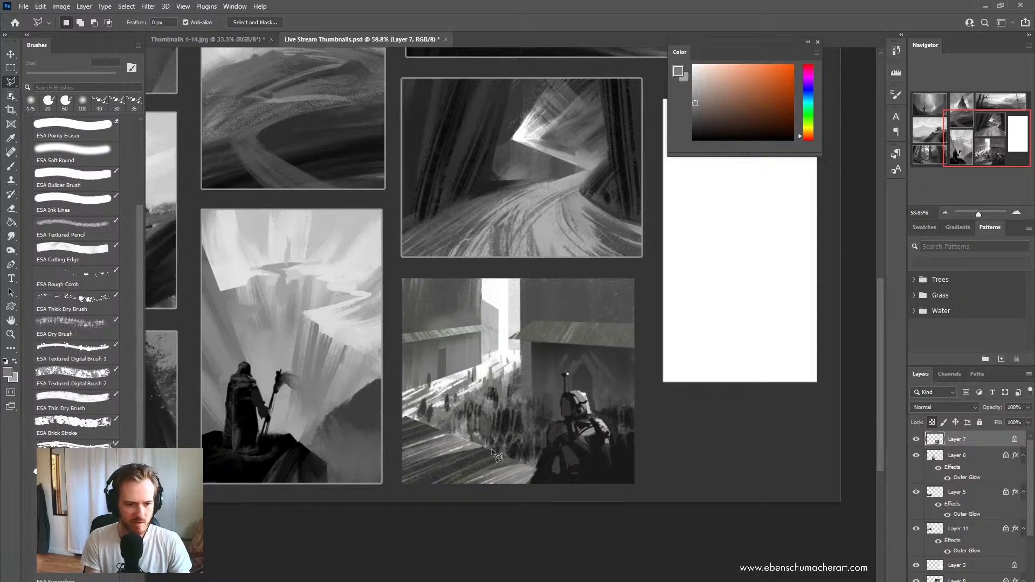
left_click(539, 467)
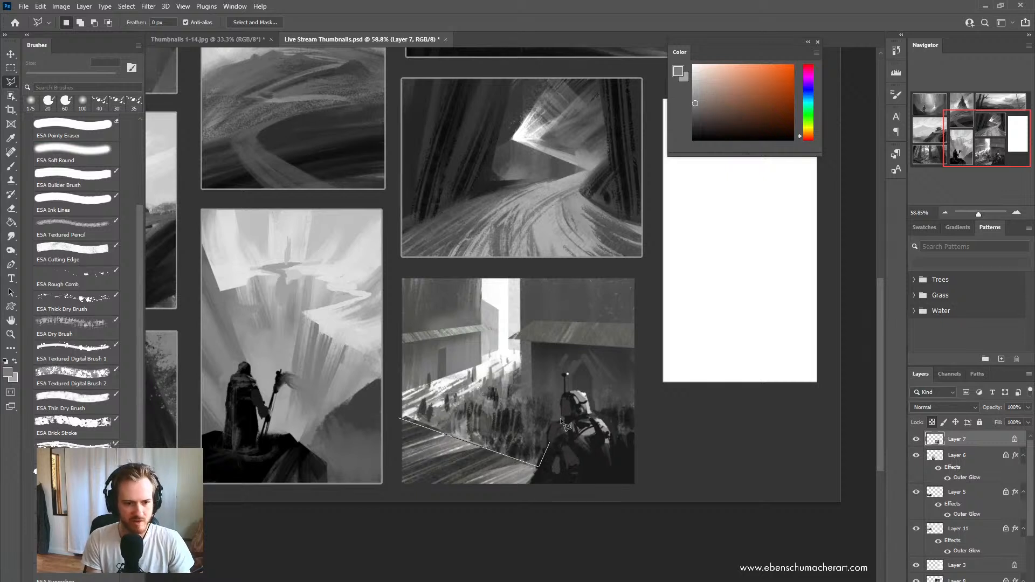
left_click(562, 365)
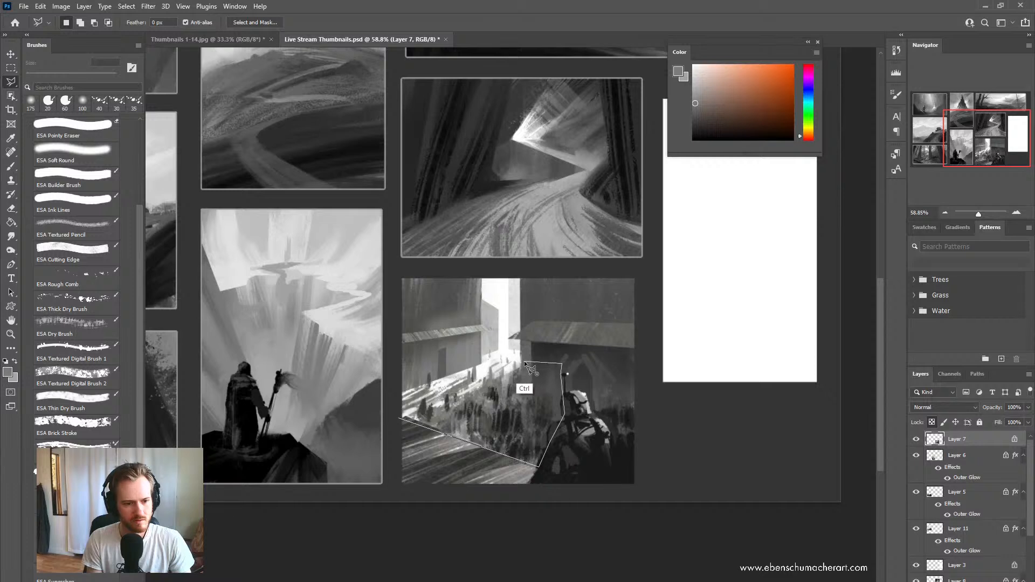
double_click(526, 362)
Step: Soften the selected crowd with 175 px Soft Round strokes in Normal mode using sampled dark greys, and clear the selection
key("b")
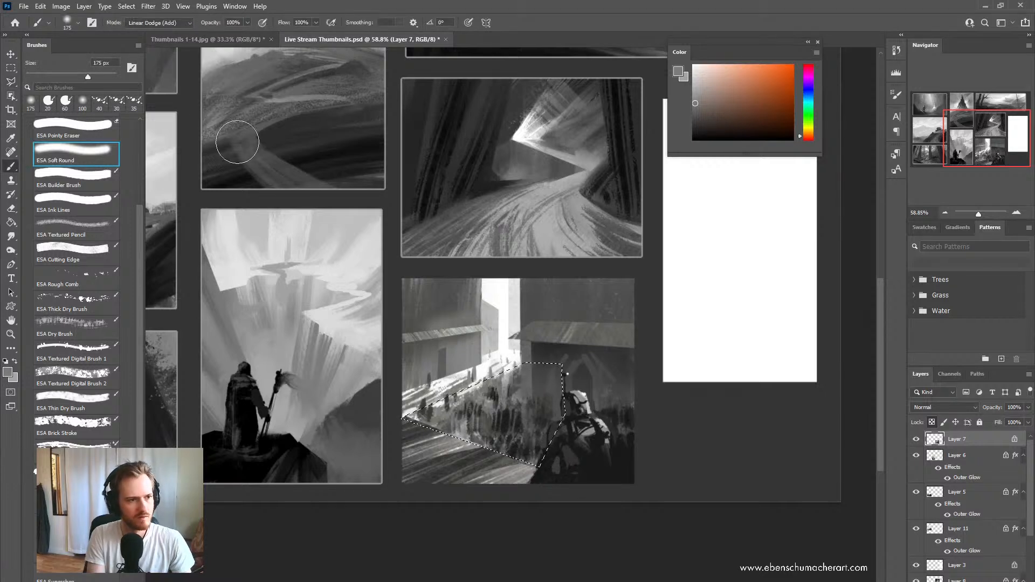
left_click(135, 23)
left_click(134, 32)
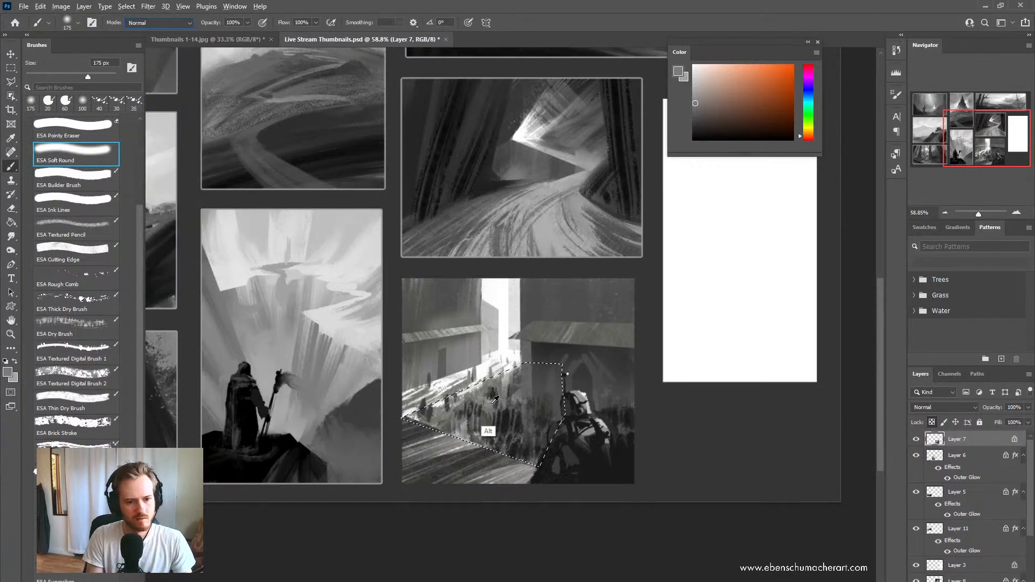
key("alt")
left_click(542, 416, "alt")
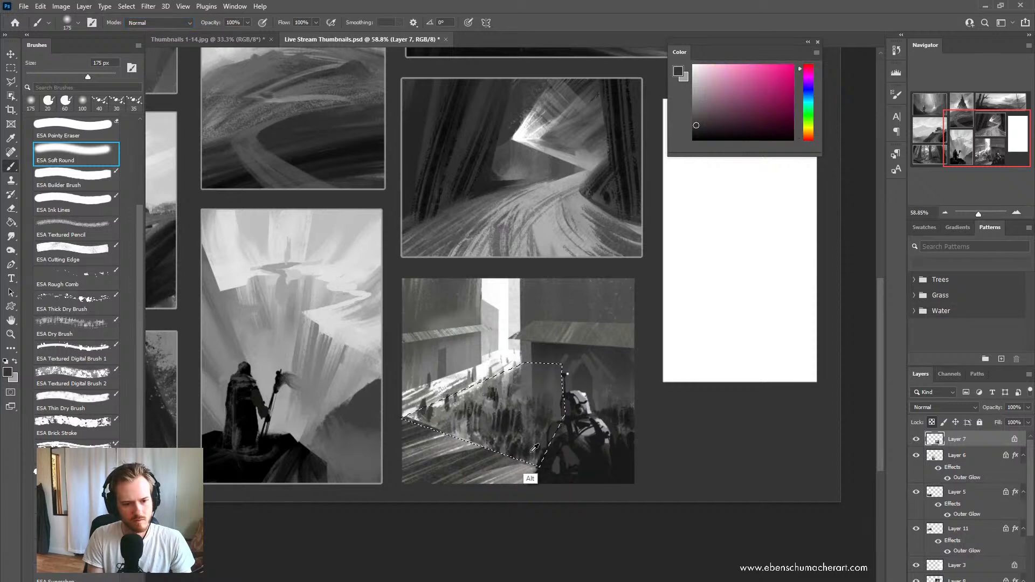
left_click(536, 439, "alt")
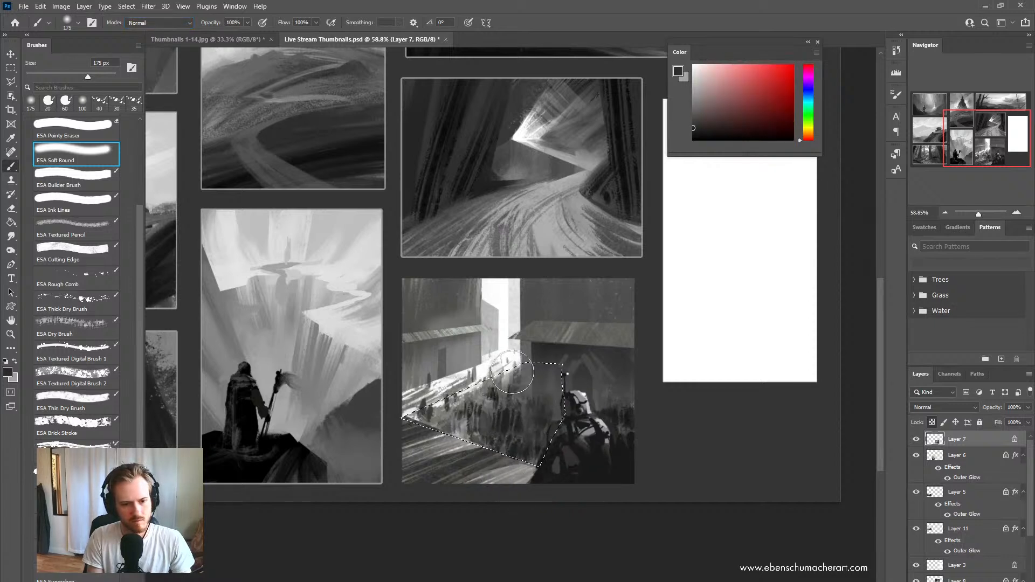
left_click(550, 348, "alt")
mouse_move(477, 409)
left_mouse_down()
mouse_move(453, 434)
mouse_move(470, 426)
left_mouse_up()
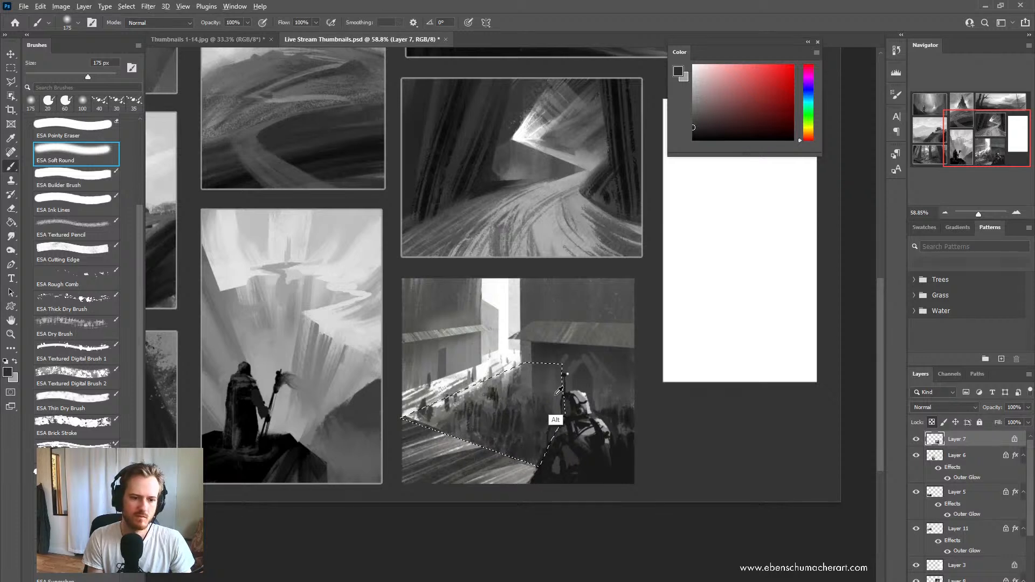
left_click(540, 457, "alt")
mouse_move(511, 470)
left_mouse_down()
mouse_move(491, 461)
mouse_move(493, 449)
mouse_move(535, 451)
mouse_move(444, 440)
mouse_move(550, 444)
left_mouse_up()
key("ctrl+d")
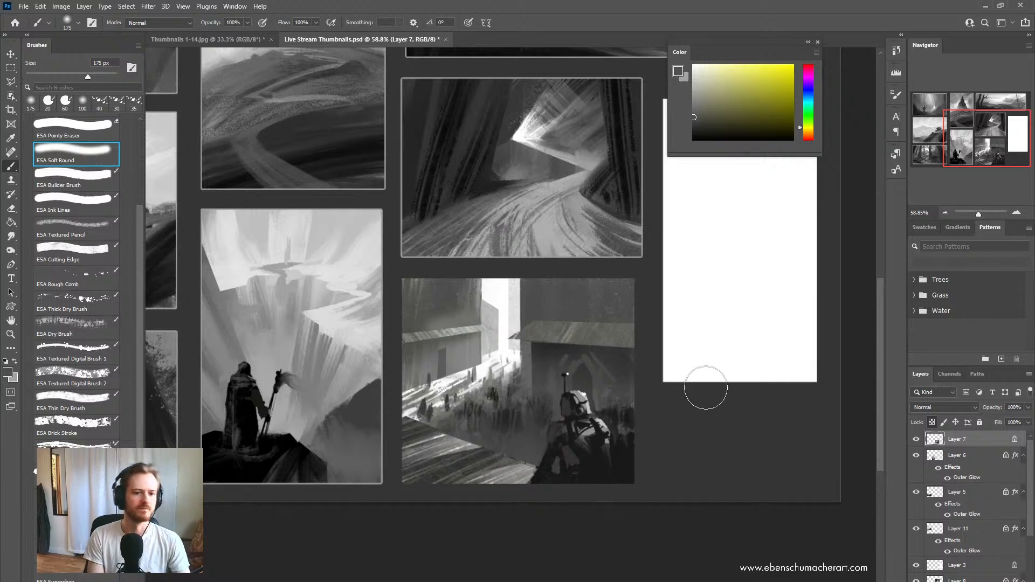
Step: Add small light and mid-grey marks to the shaded crowd with the Textured Pencil brush at 10 px and 8 px
left_click_drag(658, 436, 642, 450)
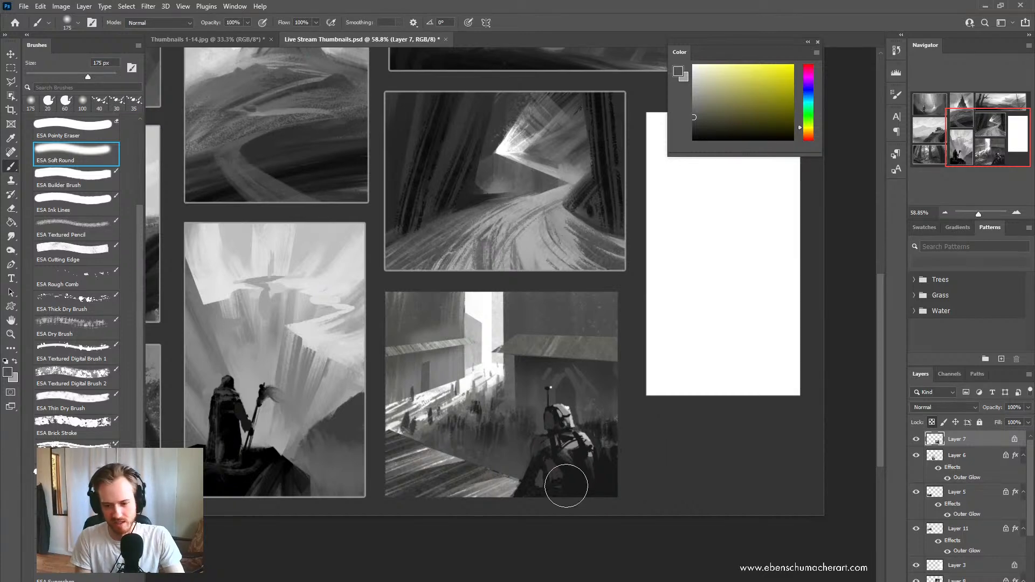
key("z")
mouse_move(515, 433)
left_mouse_down()
mouse_move(546, 426)
mouse_move(545, 453)
mouse_move(544, 424)
left_mouse_up()
key("b")
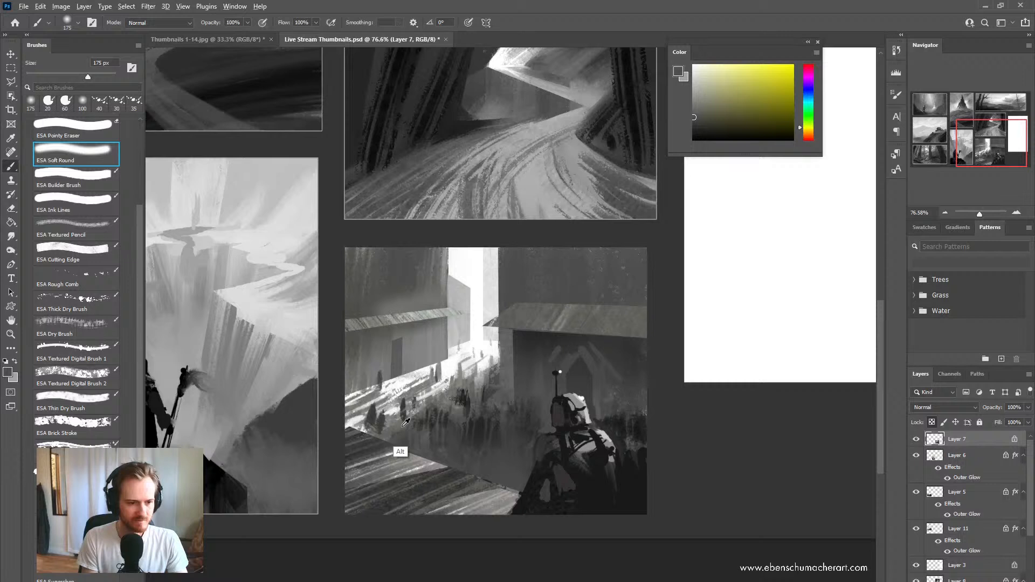
left_click(483, 424, "alt")
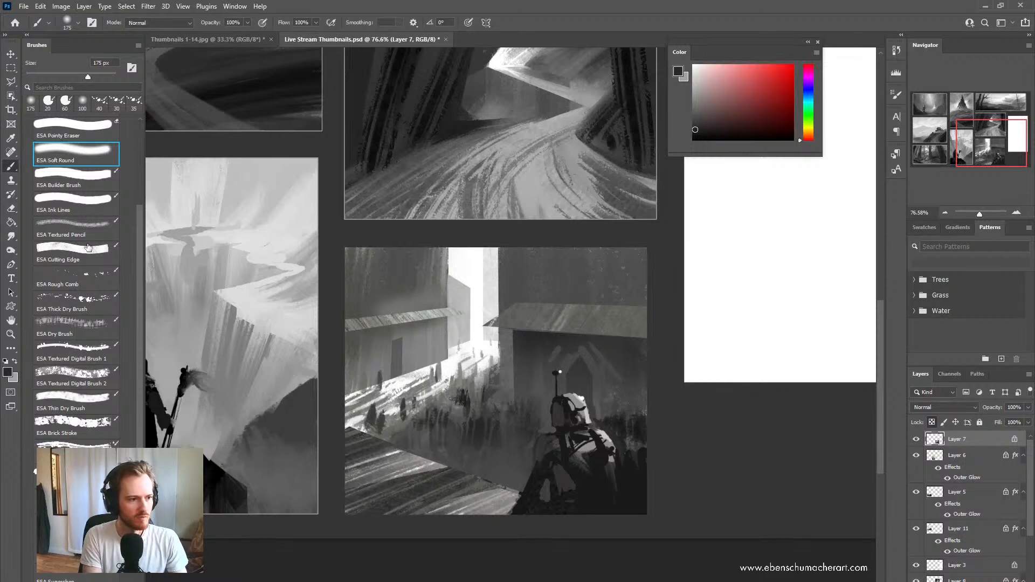
left_click(72, 229)
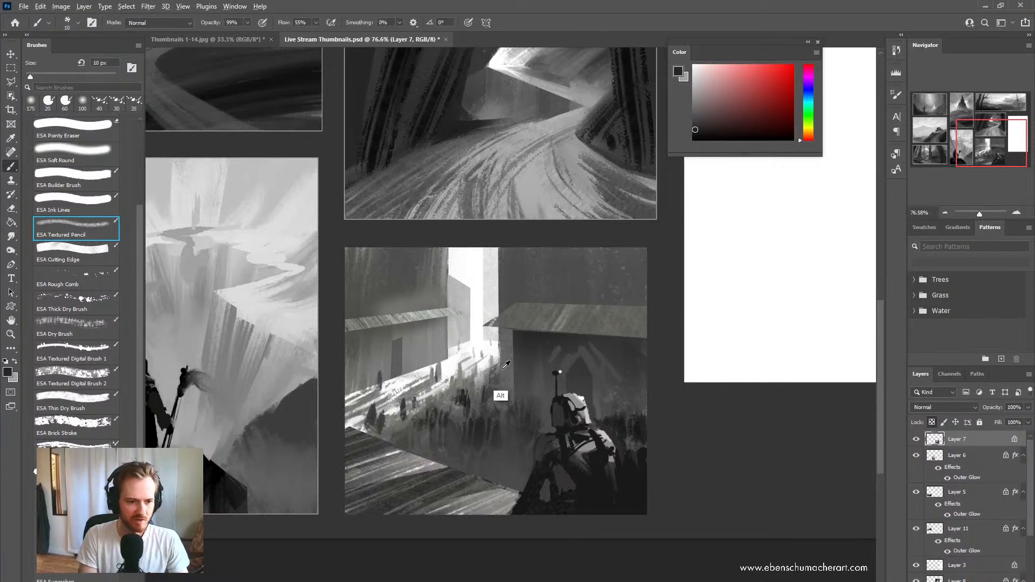
left_click(499, 365, "alt")
left_click(489, 366, "alt")
left_click_drag(480, 424, 480, 417)
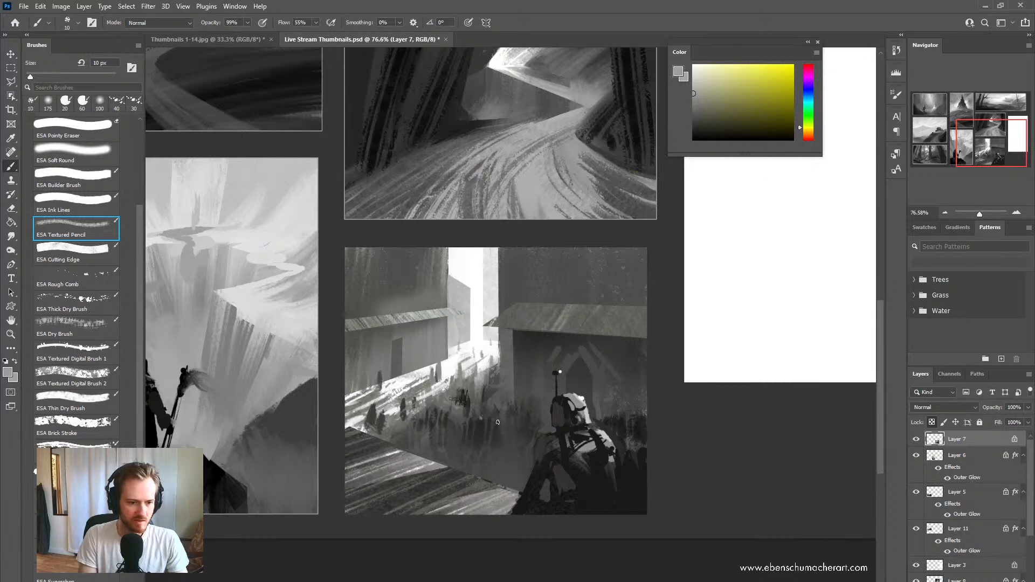
key("bracketleft")
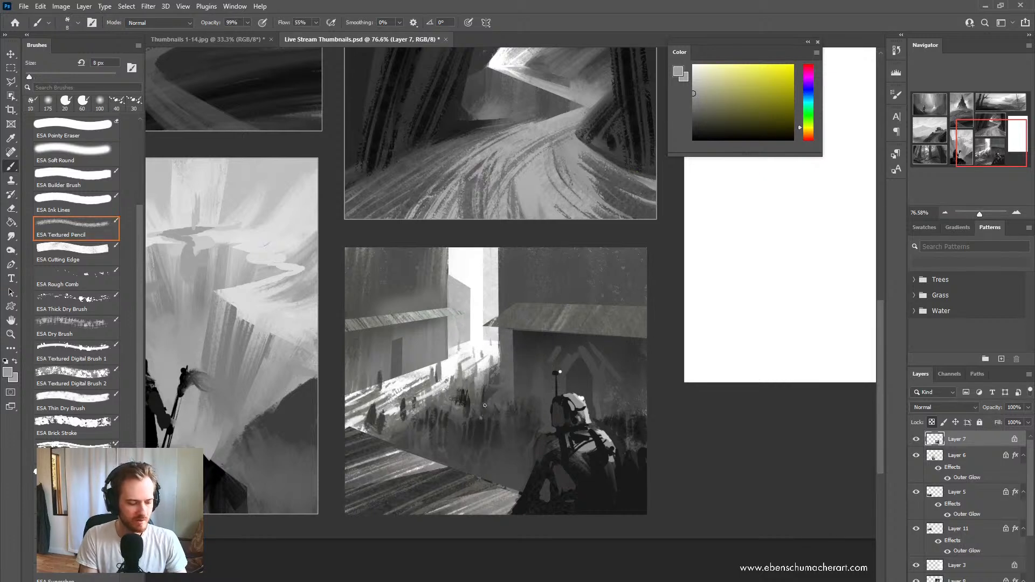
left_click(458, 416, "alt")
left_click(450, 423)
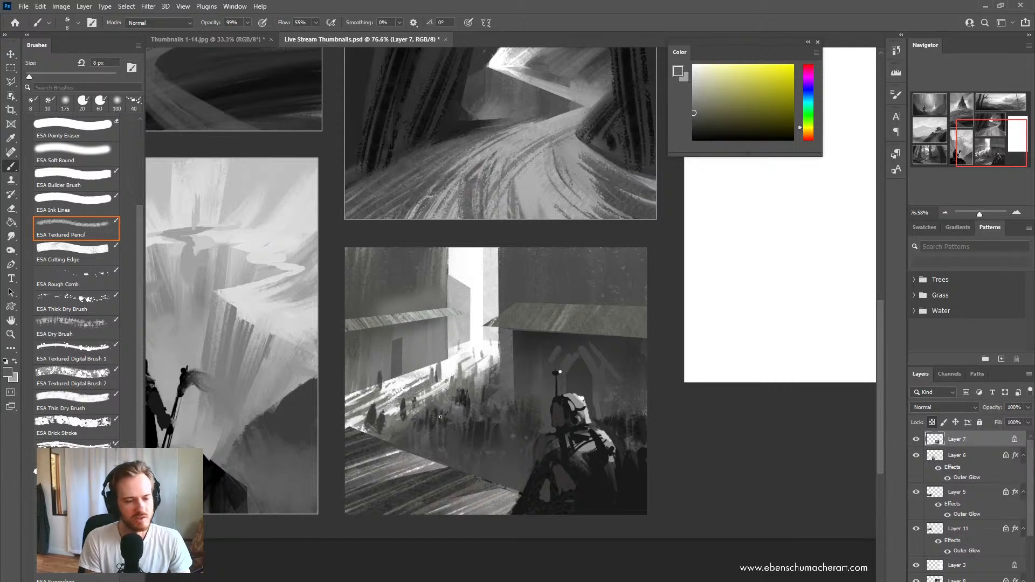
Step: Dab near-white highlights among the people on the sunlit street with the Textured Pencil at 7 px and smaller
left_click(446, 365, "alt")
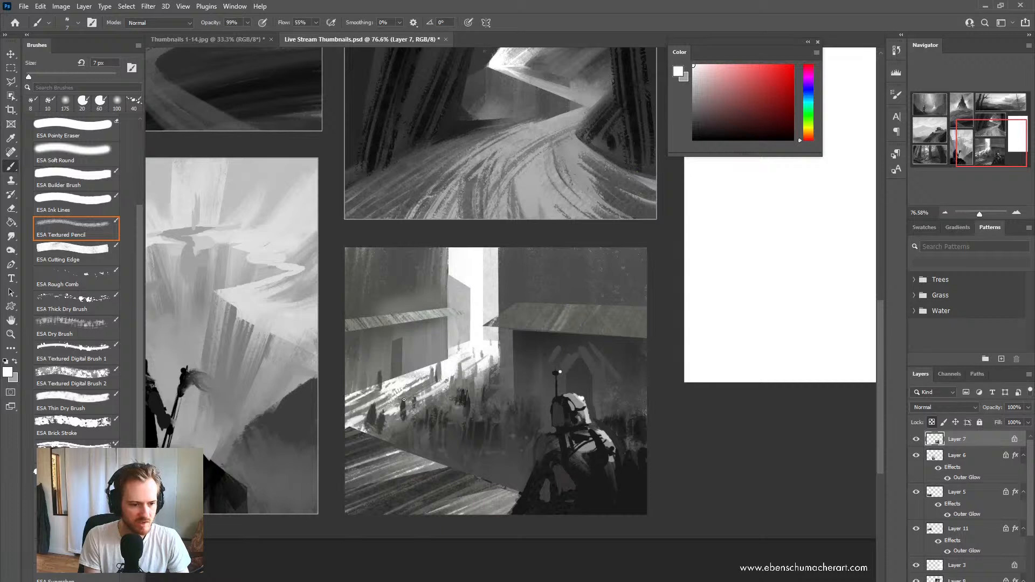
left_click(404, 399)
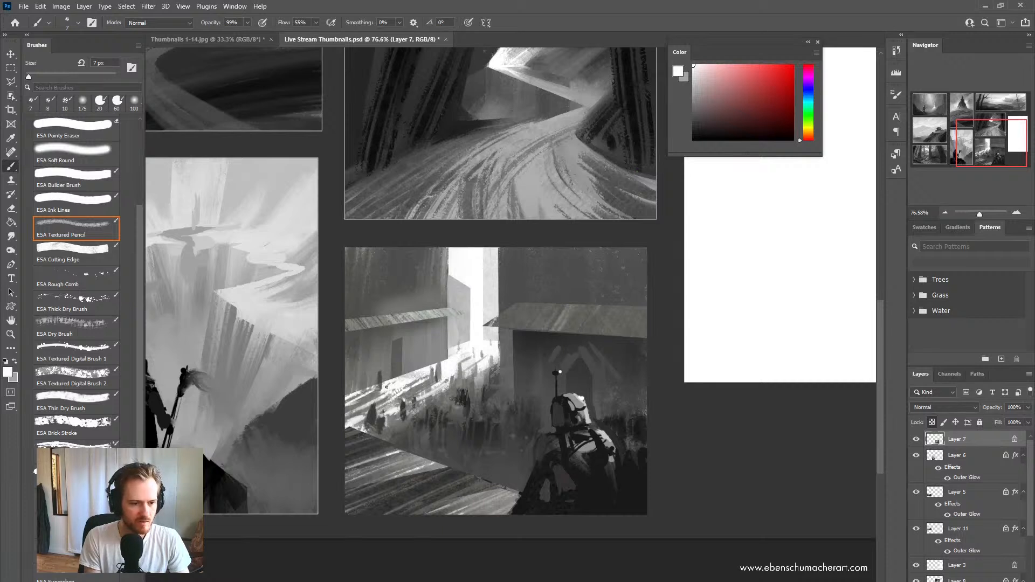
left_click(376, 407)
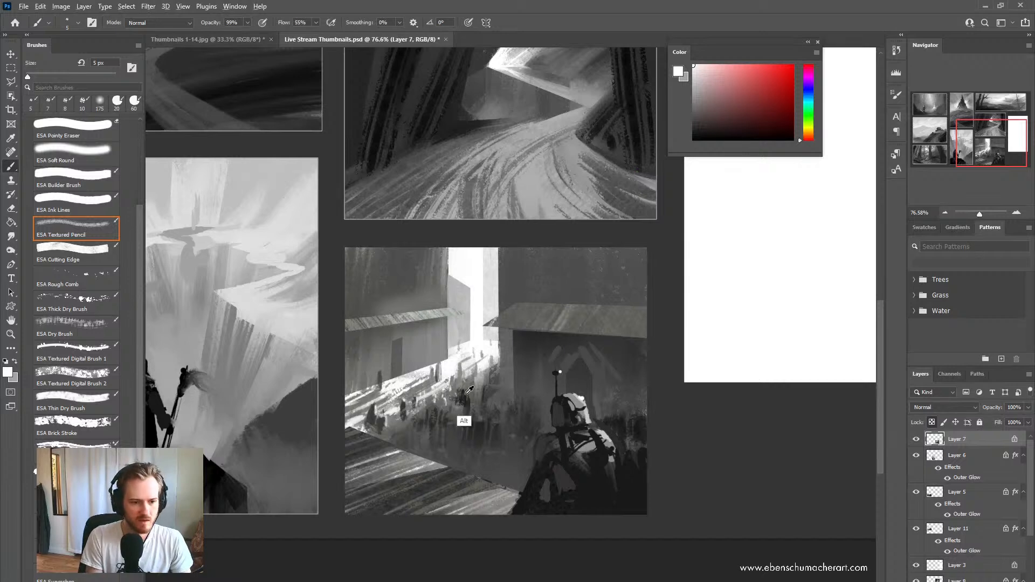
Step: Refine the dark standing figure in the middle of the crowd with 5 px Textured Pencil strokes in sampled near-black and mid greys
left_click(469, 391, "alt")
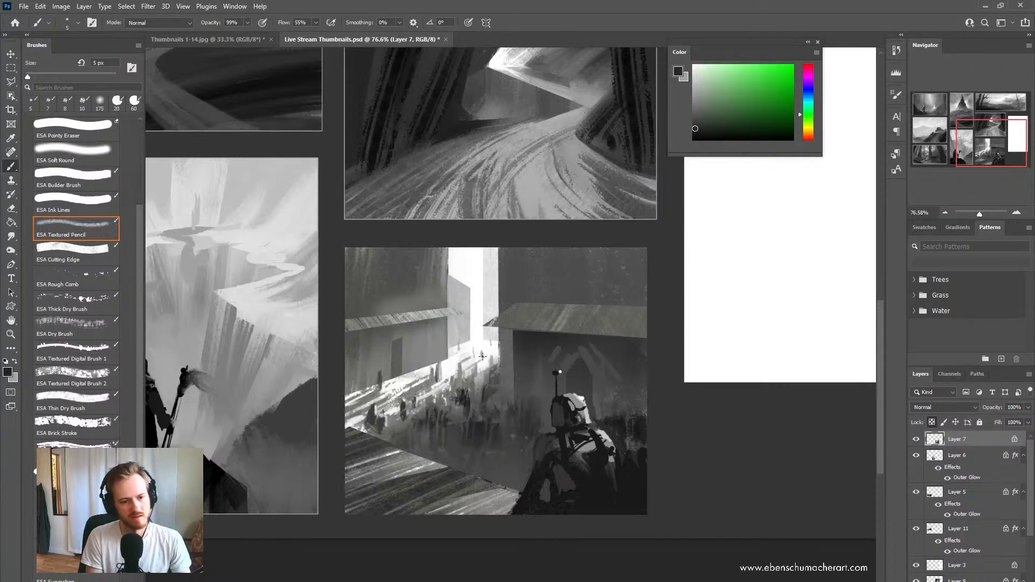
key("z")
mouse_move(482, 384)
left_mouse_down()
mouse_move(433, 384)
mouse_move(487, 385)
left_mouse_up()
left_click(467, 395, "alt")
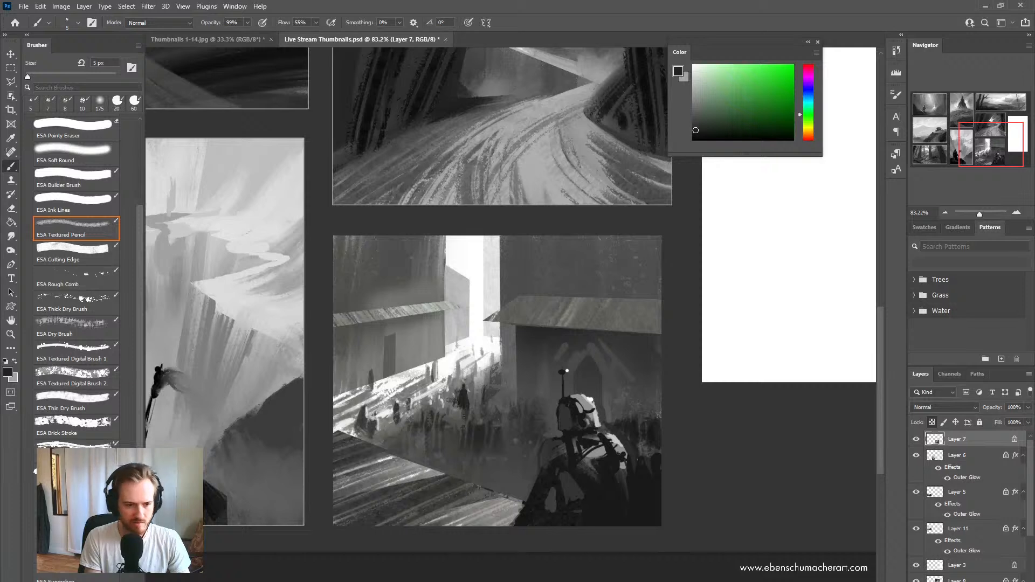
left_click(458, 384, "alt")
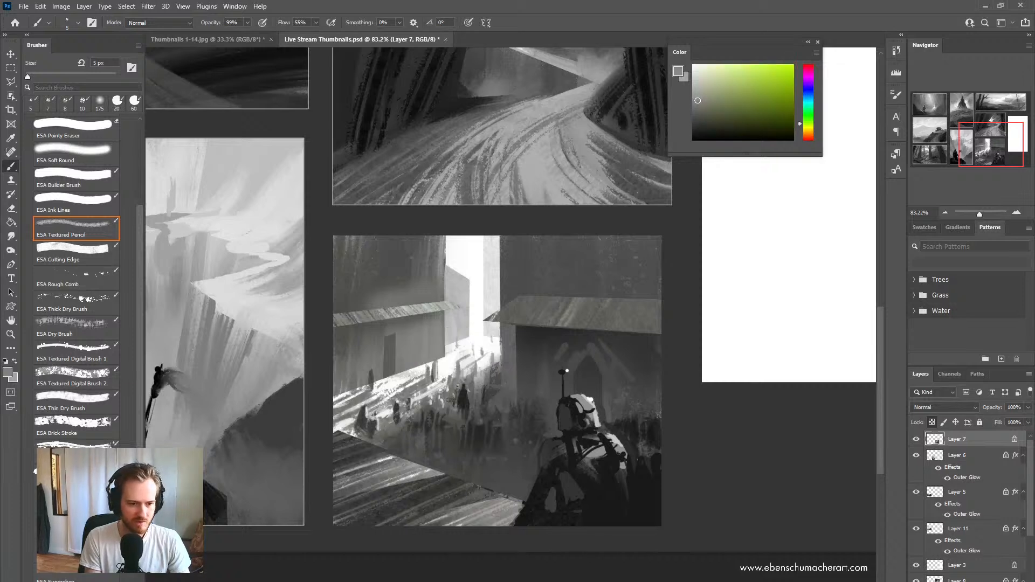
left_click(473, 394, "alt")
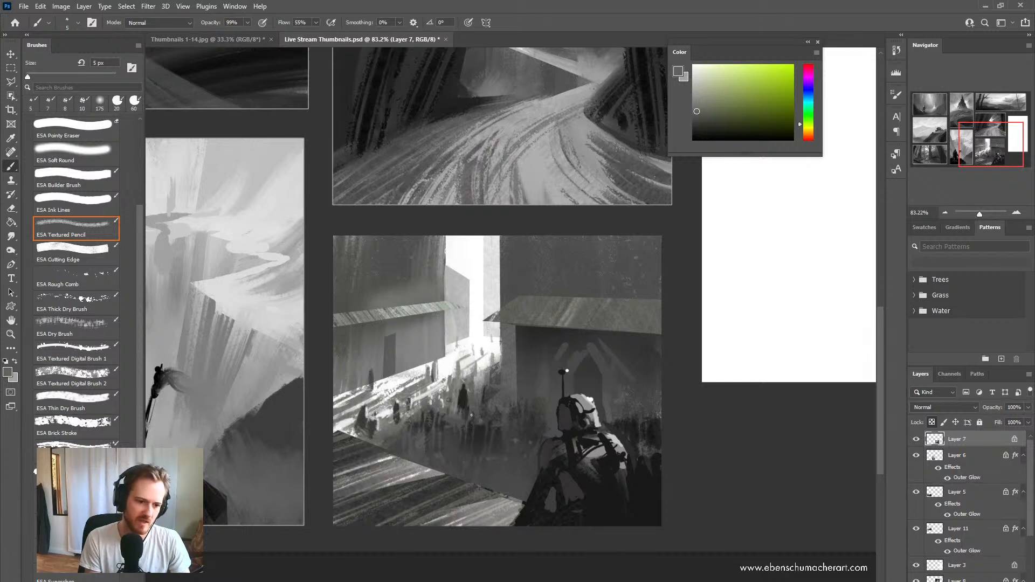
Step: Blend the area around the dark middle figure in the crowd with the 40 px Mixer Brush in sampled dark greys
left_click(461, 404, "alt")
key("shift+b")
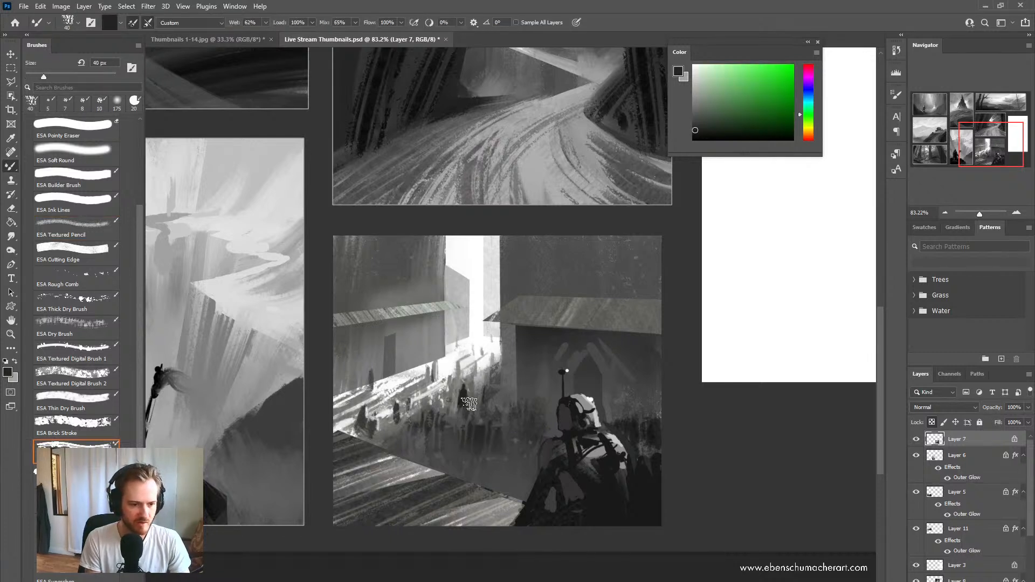
left_click(468, 407, "alt")
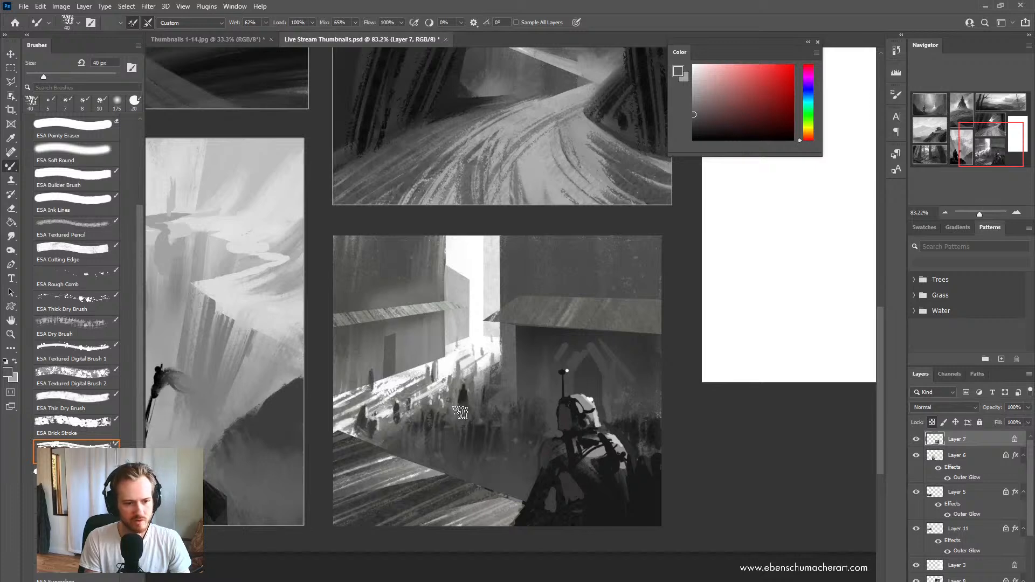
key("z")
left_click_drag(509, 381, 481, 387)
left_click_drag(560, 423, 606, 415)
key("b")
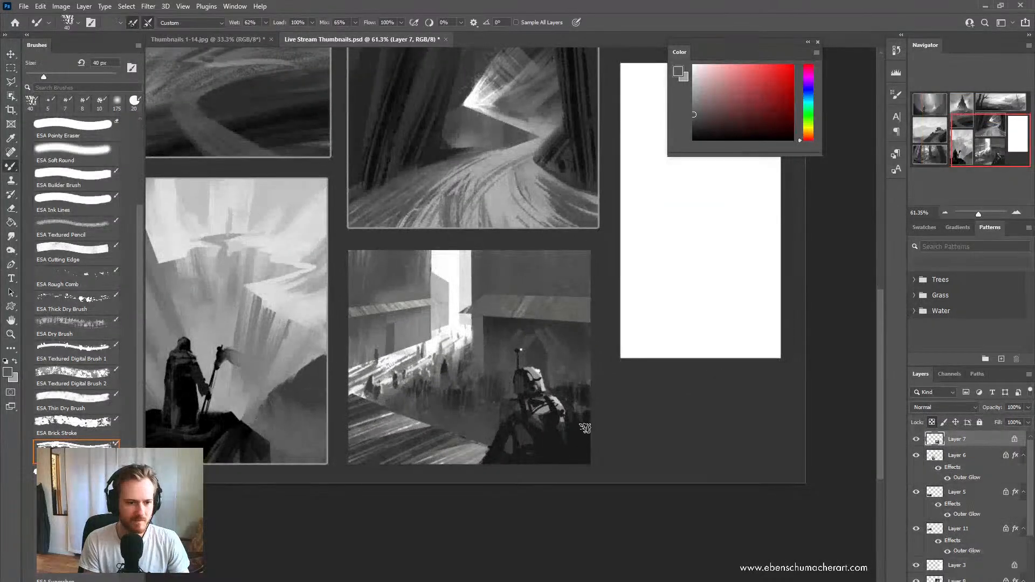
mouse_move(561, 449)
left_mouse_down()
mouse_move(560, 478)
mouse_move(550, 476)
left_mouse_up()
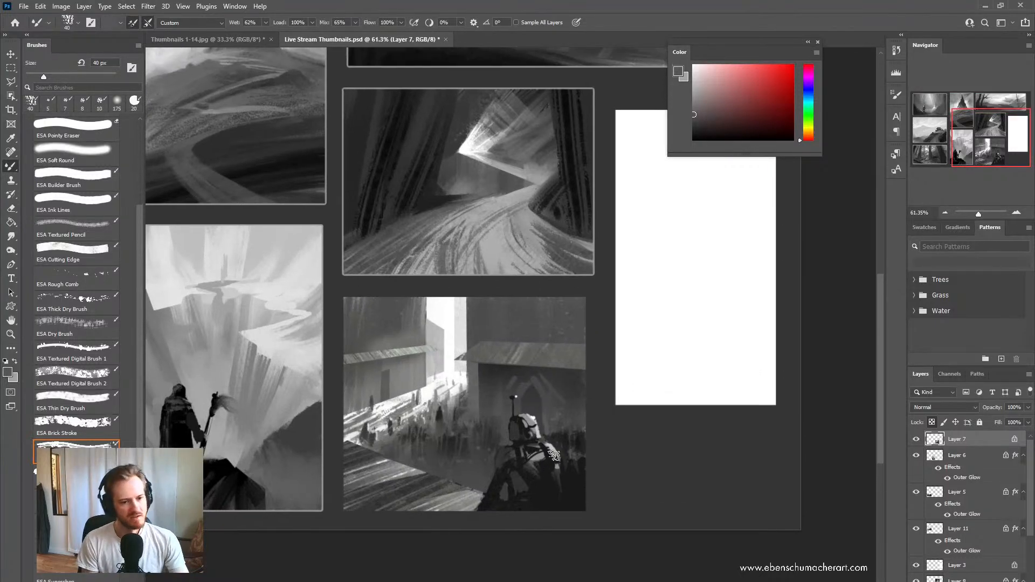
Step: Select the sloped roof of the far-left building in the alley thumbnail with the Polygonal Lasso
key("z")
mouse_move(596, 362)
left_mouse_down()
mouse_move(547, 360)
mouse_move(573, 372)
left_mouse_up()
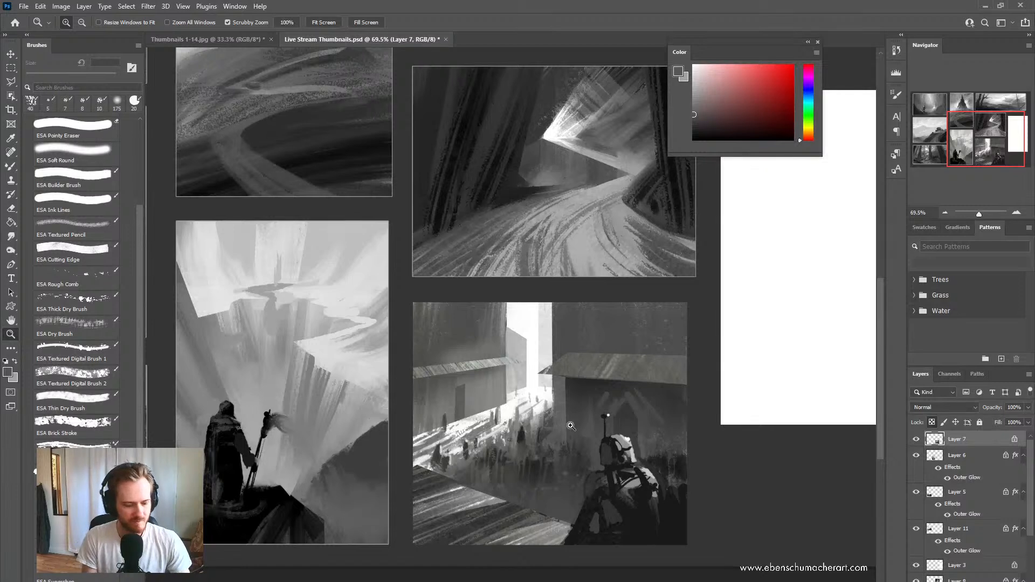
key("l")
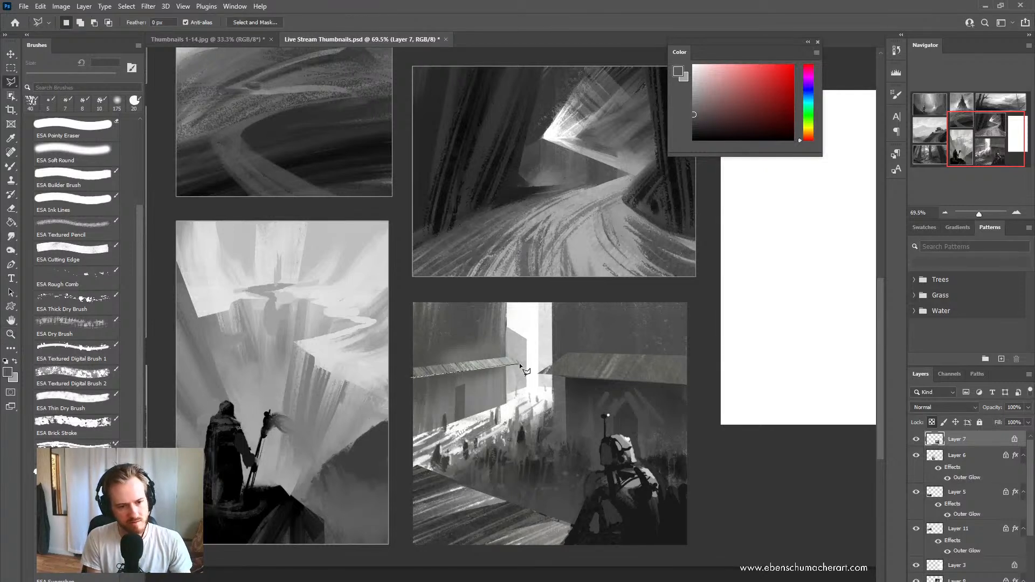
left_click(506, 349)
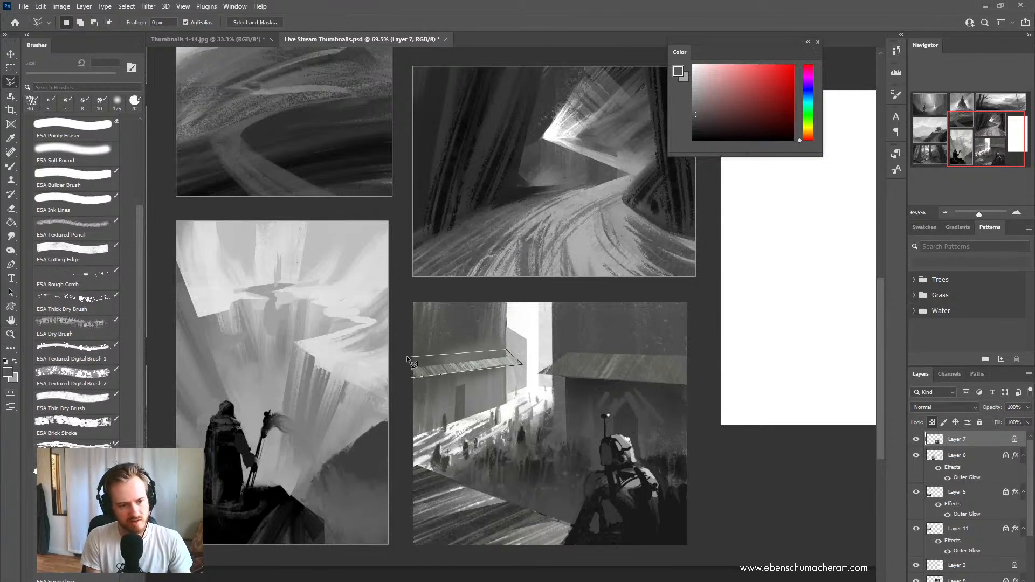
left_click(407, 357)
double_click(405, 364)
key("b")
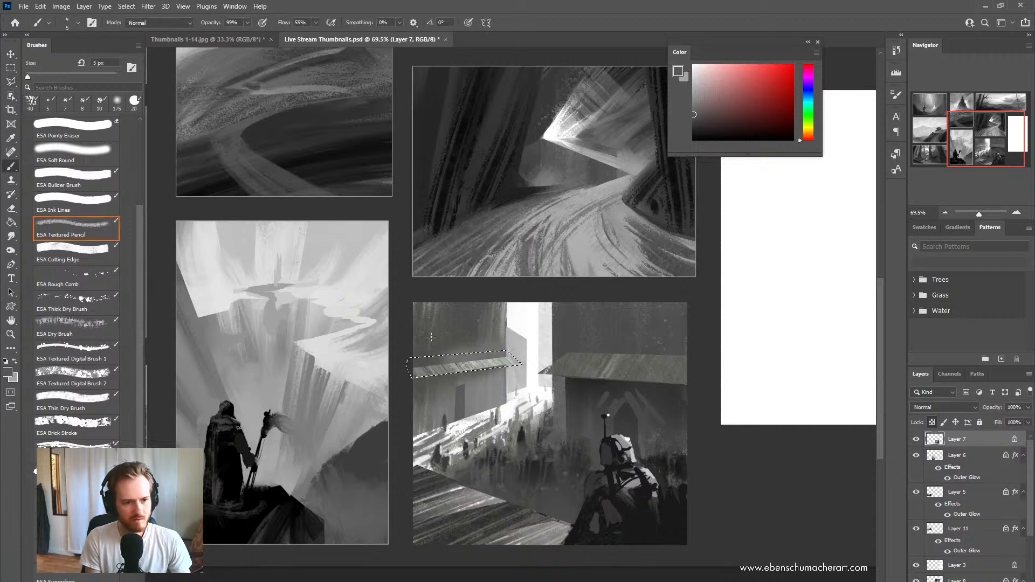
Step: Blend the selected roof with 40 px Mixer Brush strokes, using grey sampled from the wall above it
left_click(427, 346, "alt")
key("shift+b")
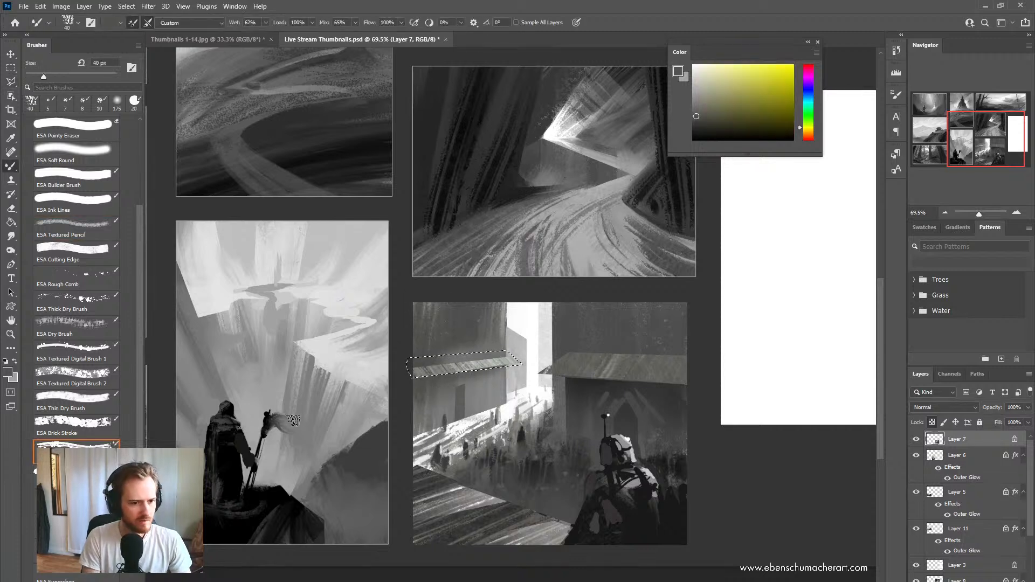
left_click_drag(415, 367, 469, 377)
left_click_drag(462, 316, 541, 390)
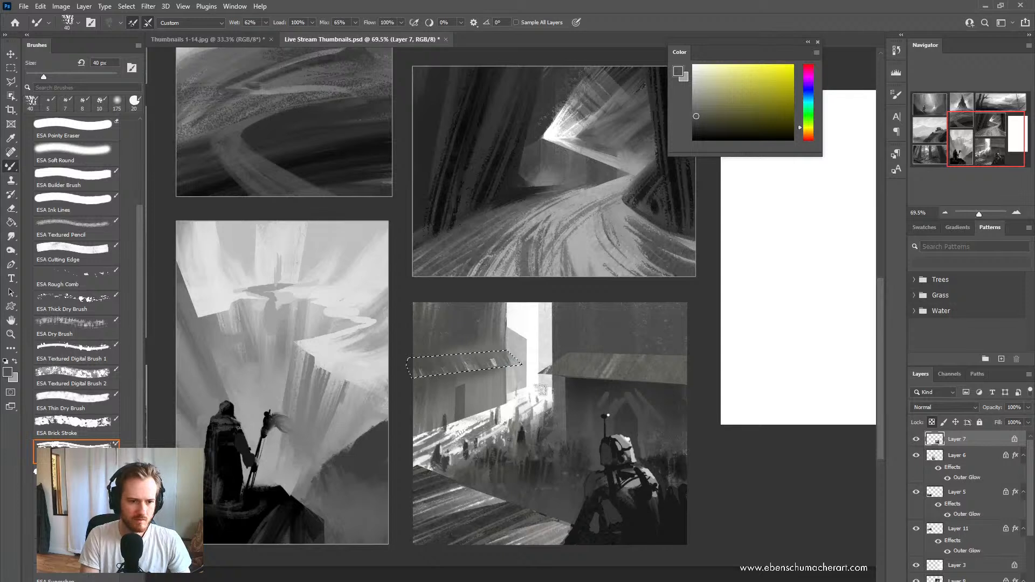
left_click_drag(473, 336, 539, 388)
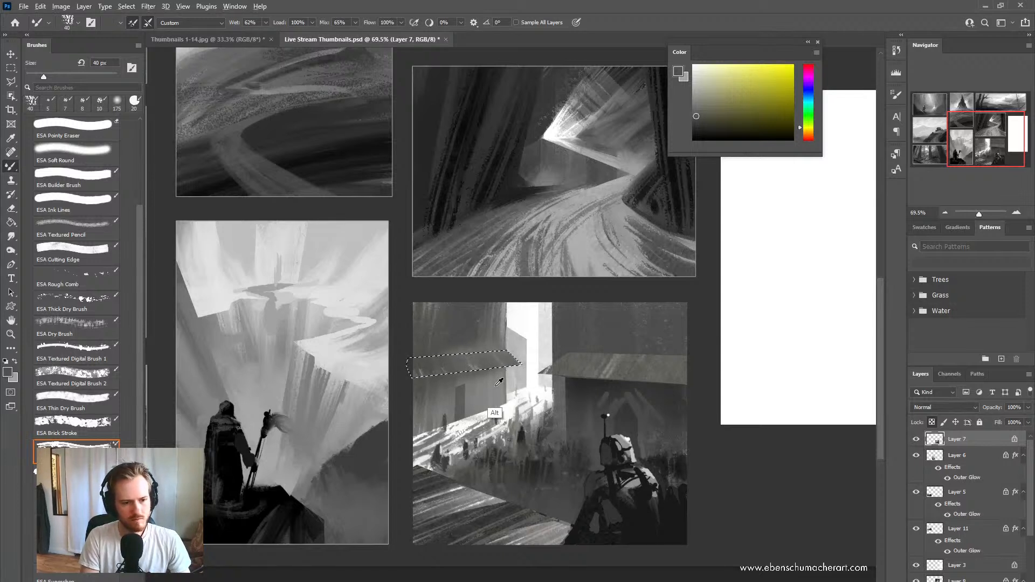
left_click(452, 350, "alt")
left_click(515, 381, "alt")
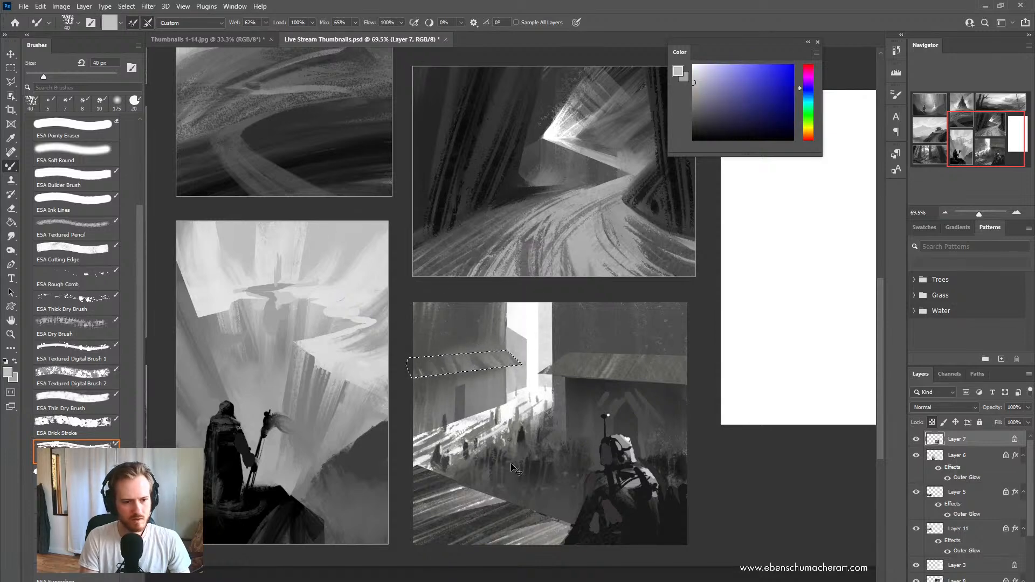
Step: Examine the alley thumbnail at several zoom levels beside the other thumbnails on the sheet
key("z")
left_click_drag(641, 470, 602, 485)
key("b")
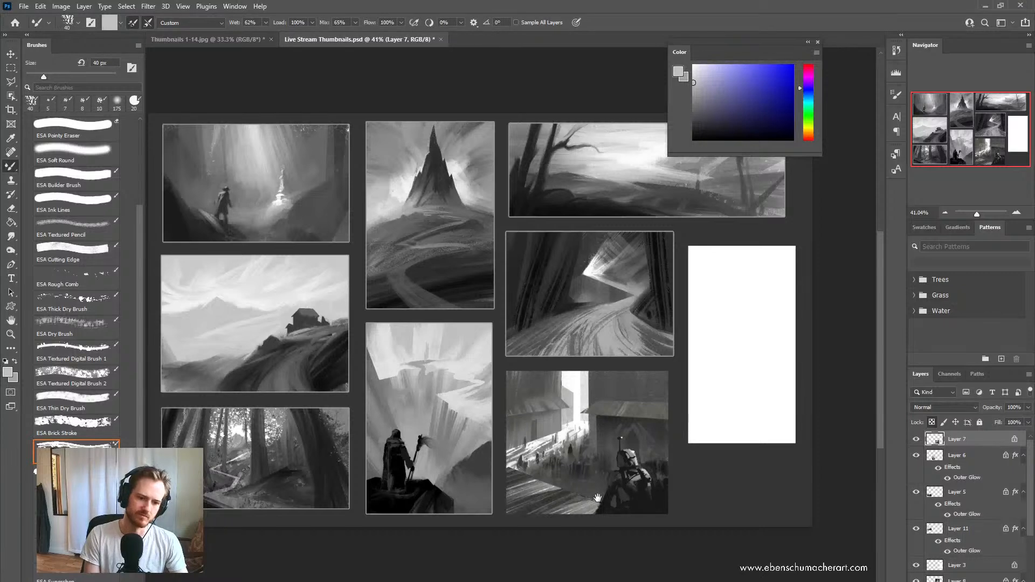
left_click_drag(652, 512, 549, 474)
key("z")
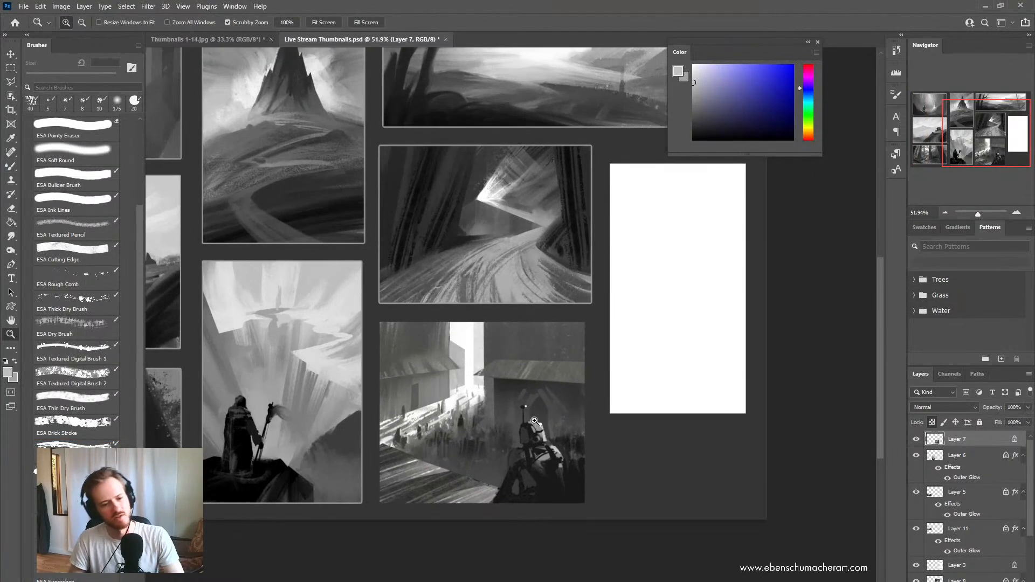
key("b")
left_click(556, 392, "alt")
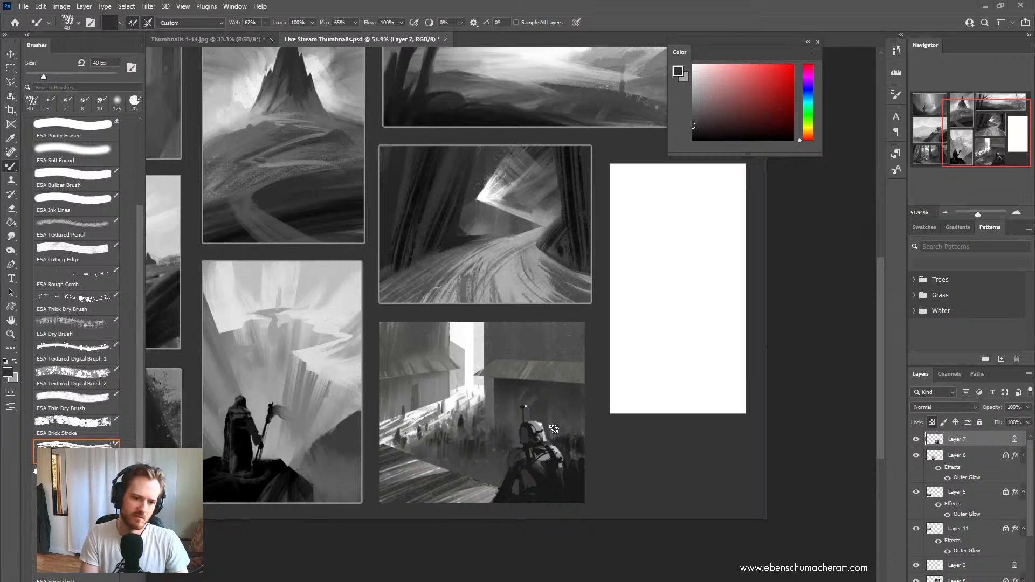
left_click_drag(606, 487, 513, 550)
left_click_drag(591, 469, 599, 443)
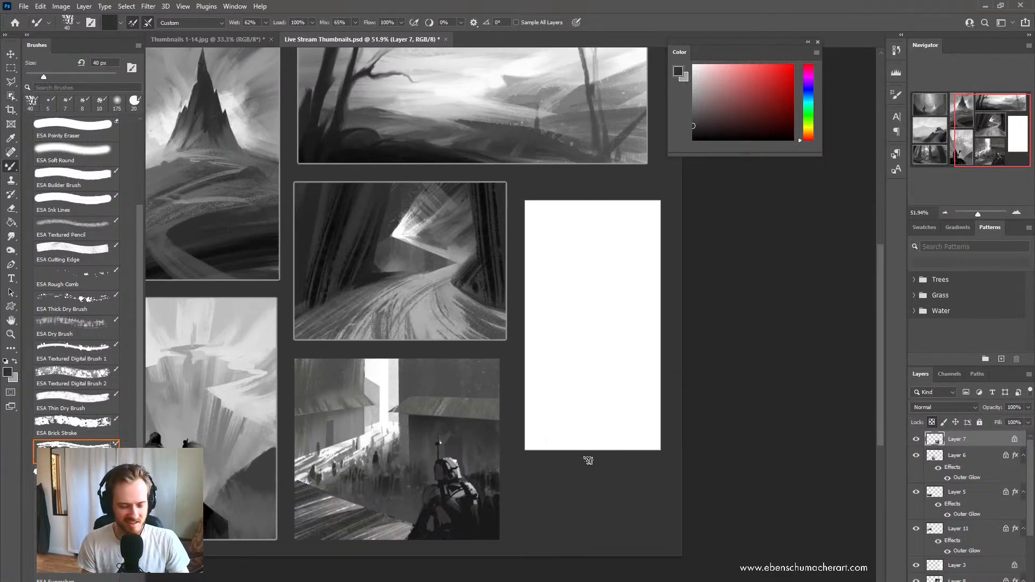
key("z")
left_click_drag(516, 546, 521, 543)
left_click_drag(522, 543, 568, 492)
key("b")
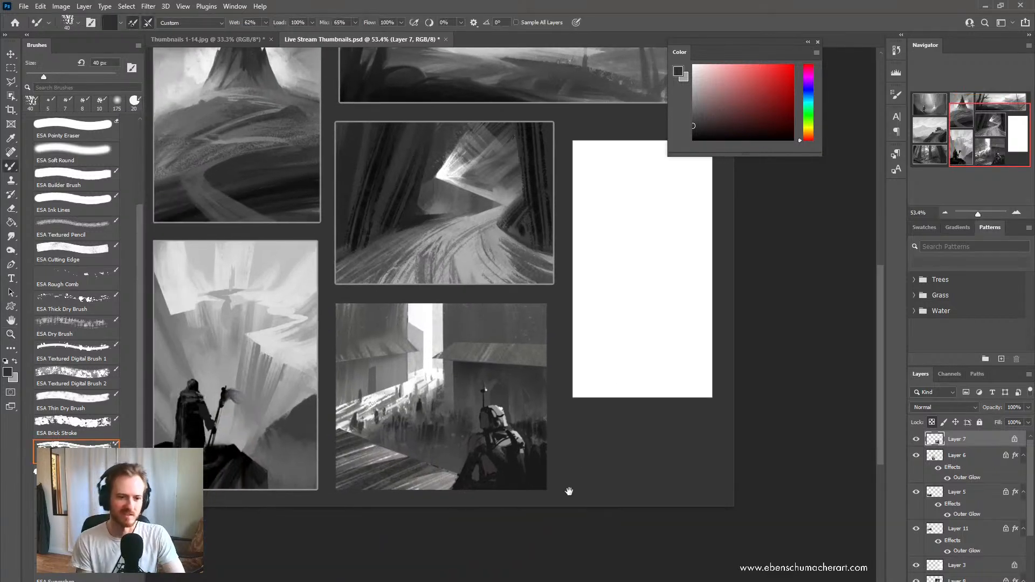
mouse_move(594, 454)
left_mouse_down()
mouse_move(545, 496)
mouse_move(596, 425)
left_mouse_up()
Step: Raise the alley layer's black input level to 9 with Levels, and paste the copied layer style onto that layer
key("ctrl+l")
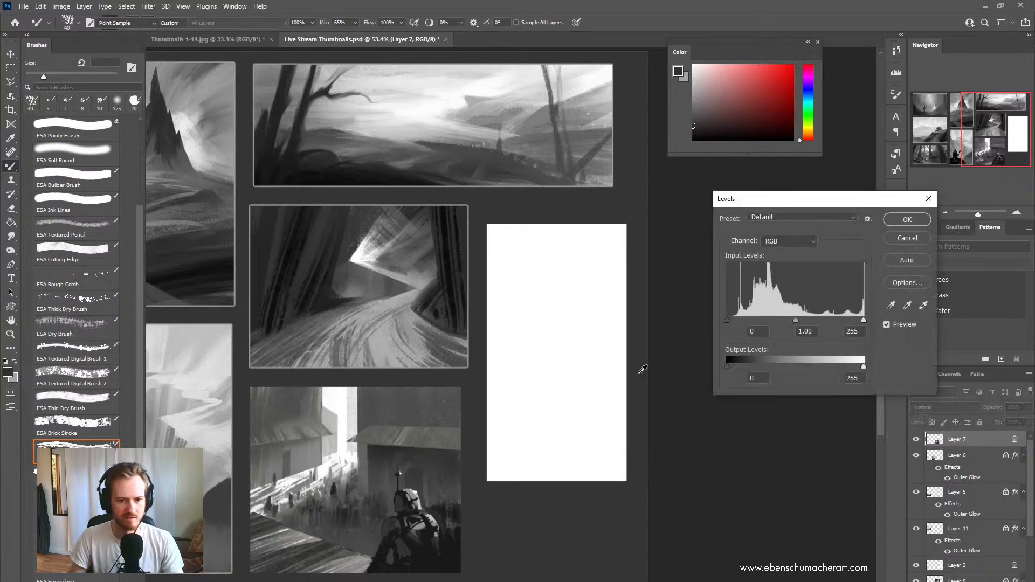
left_click_drag(730, 320, 732, 320)
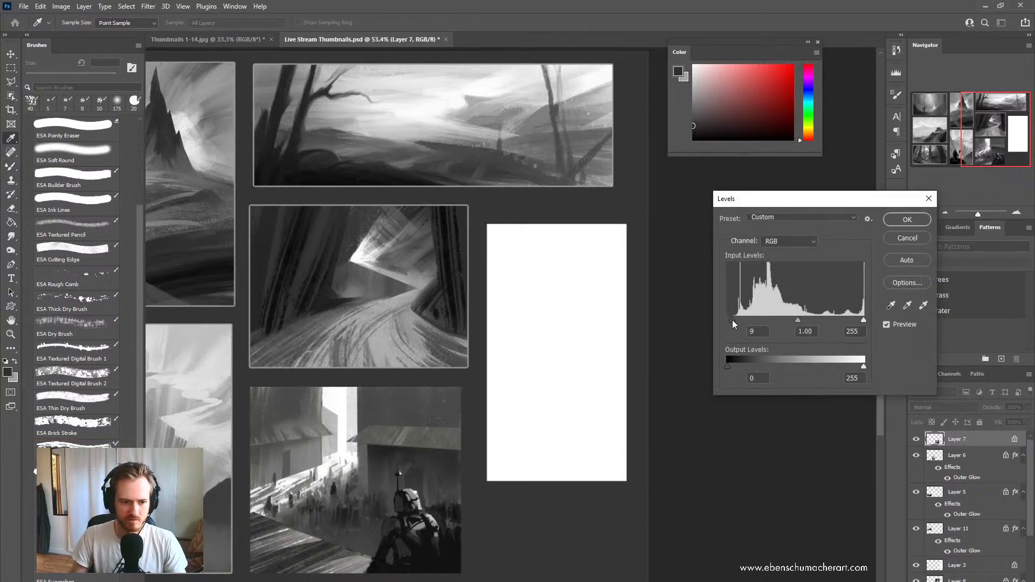
left_click(908, 220)
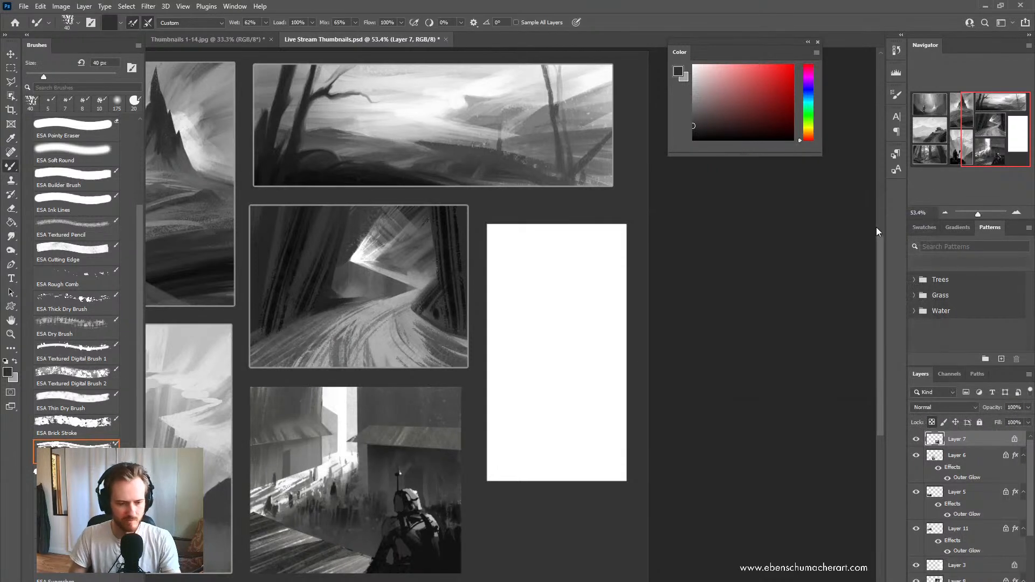
right_click(982, 446)
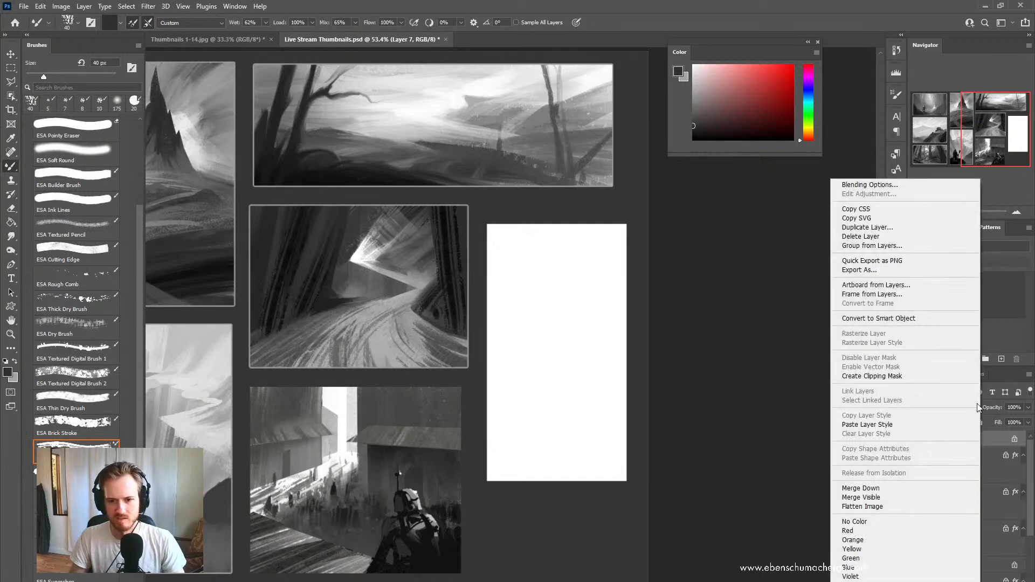
left_click(884, 424)
Step: Activate the layer of the blank tall white thumbnail and frame that panel for painting
key("z")
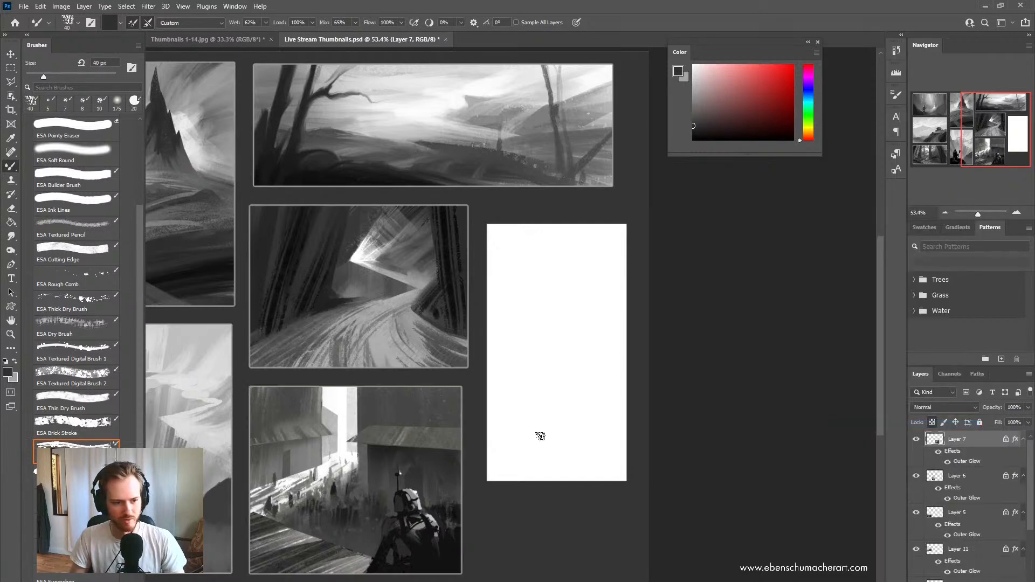
left_click_drag(538, 435, 616, 439)
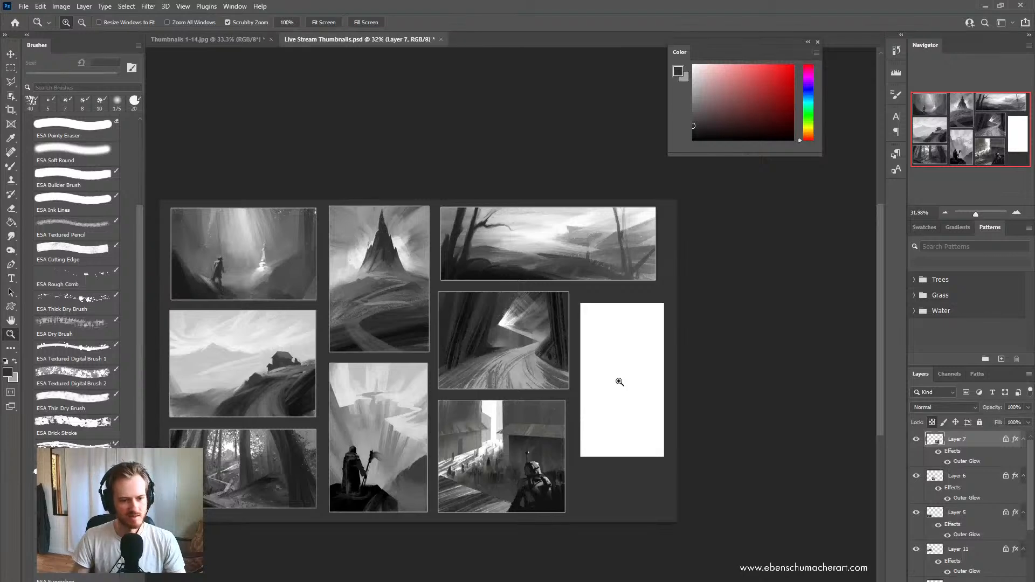
left_click_drag(624, 382, 662, 383)
left_click_drag(591, 409, 526, 403)
left_click(539, 411, "ctrl")
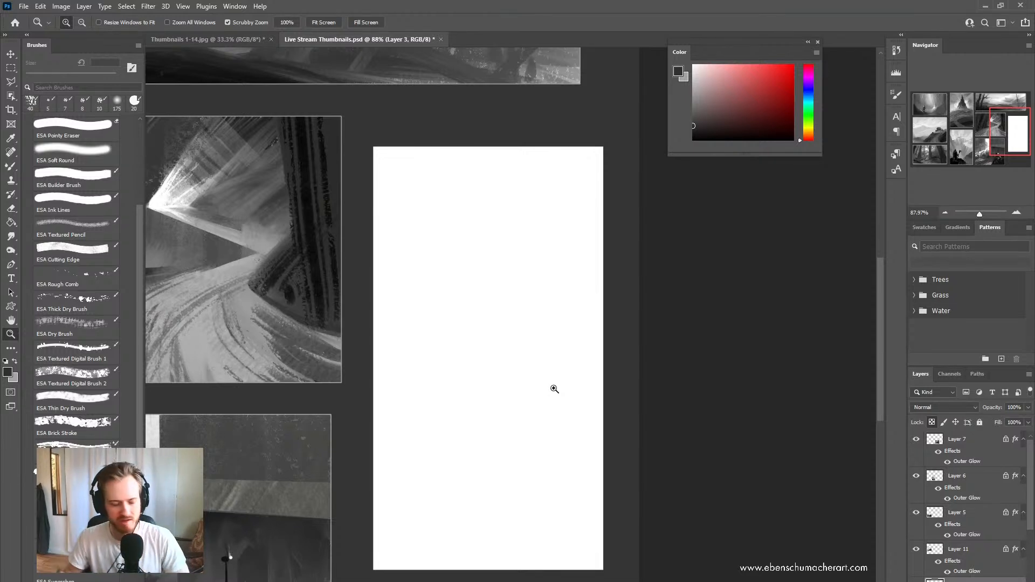
left_click_drag(488, 383, 481, 386)
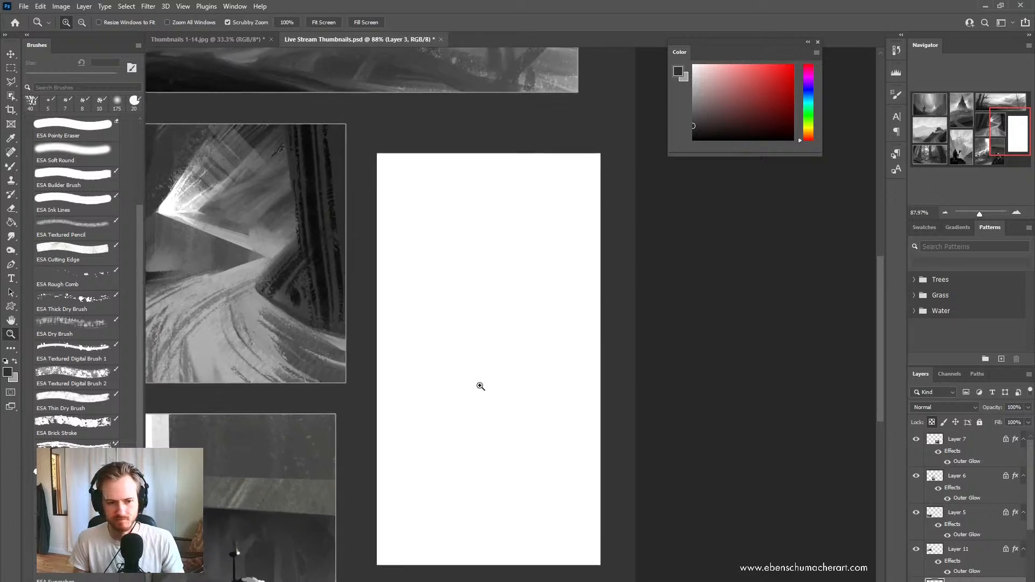
Step: Block in the blank panel with large ESA Textured Digital Brush 2 strokes, with dark ground below and lighter greys above
key("b")
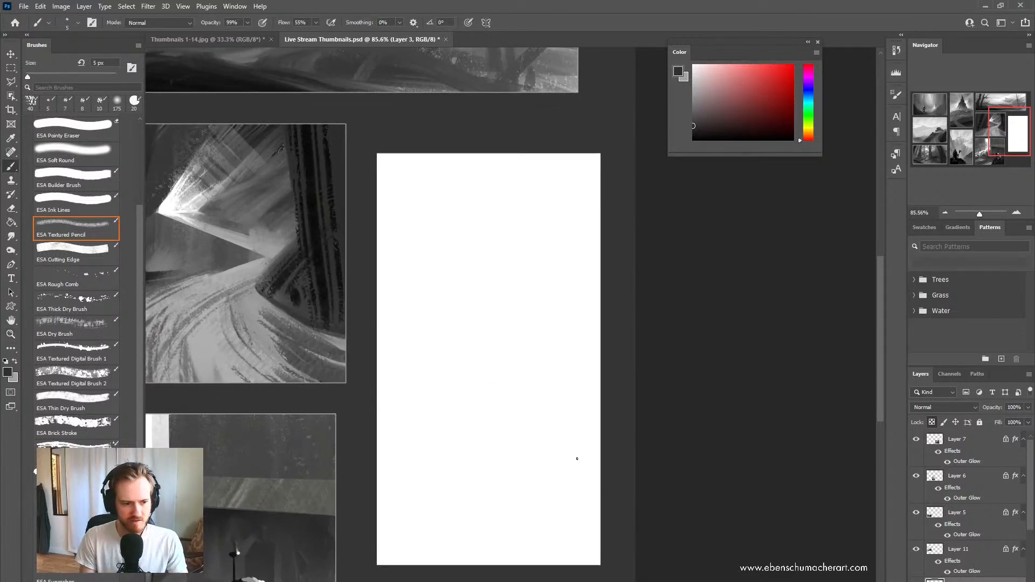
left_click(81, 329)
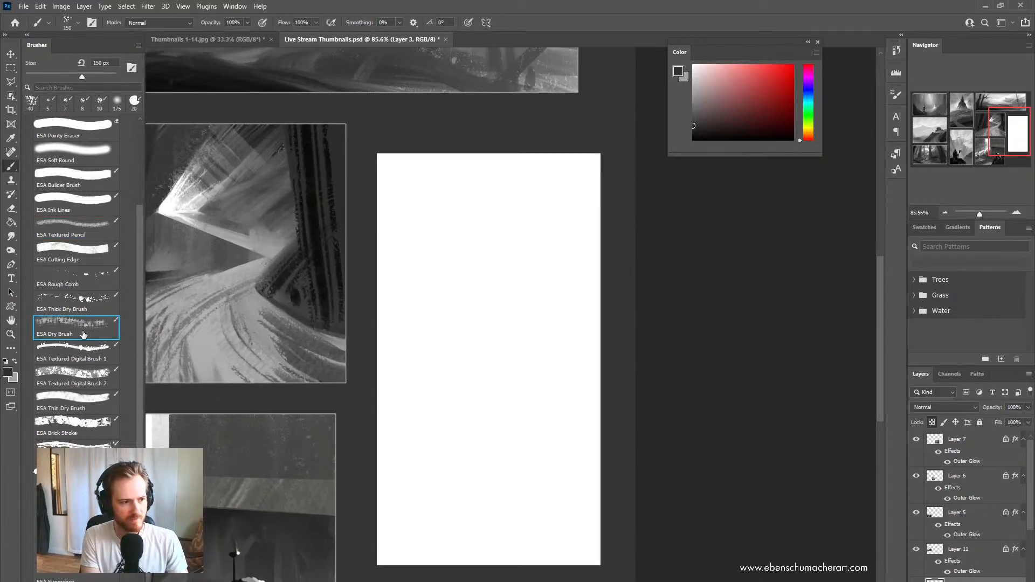
left_click(81, 375)
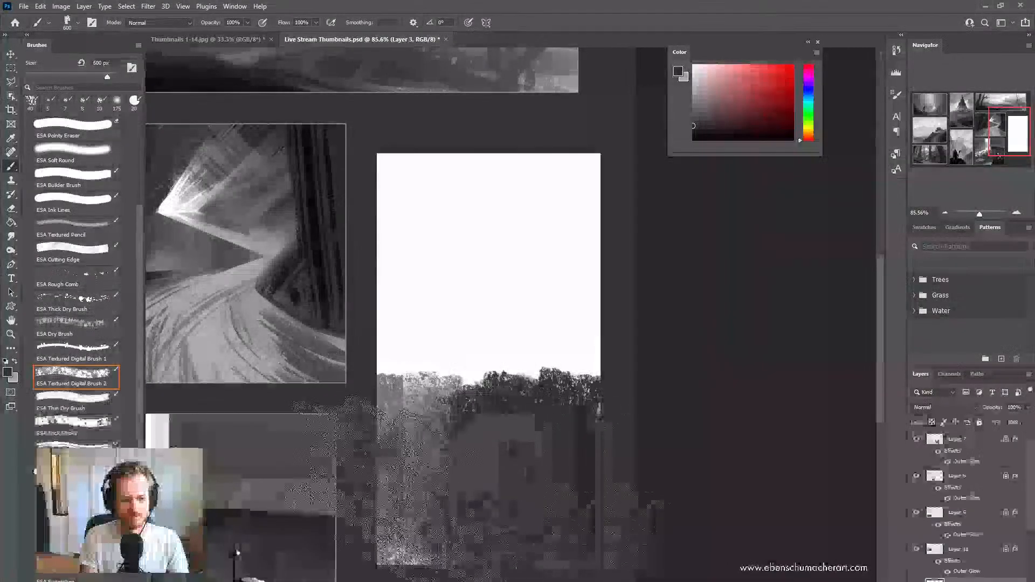
mouse_move(485, 377)
left_mouse_down()
mouse_move(485, 221)
mouse_move(458, 186)
mouse_move(539, 394)
mouse_move(423, 496)
left_mouse_up()
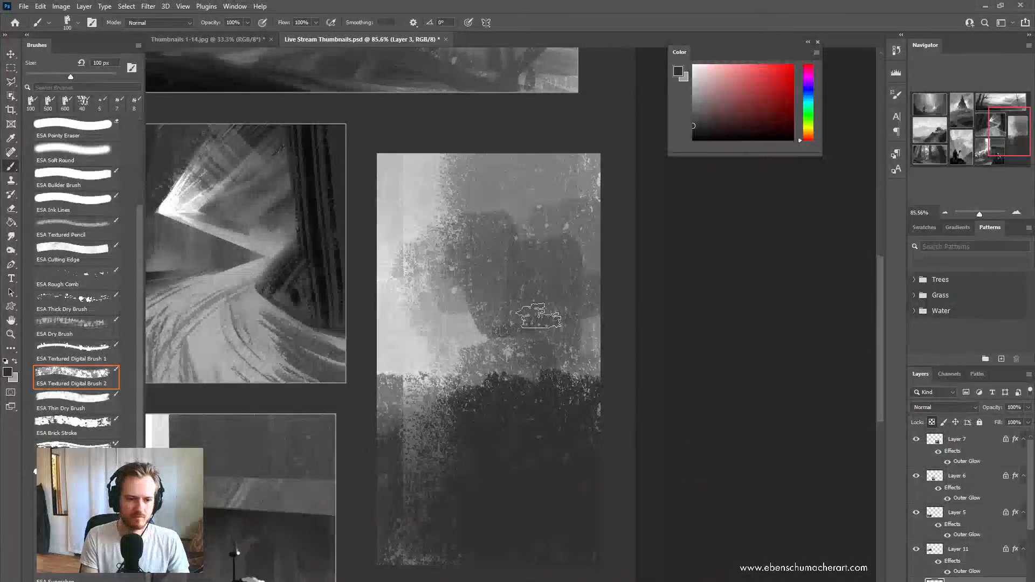
Step: Paint a dark vertical tower shape rising from the ground right of centre, with the textured brush reduced to 50 px
key("bracketleft")
key("bracketleft")
key("bracketleft")
key("bracketleft")
key("bracketleft")
key("bracketleft")
mouse_move(535, 397)
left_mouse_down()
mouse_move(534, 276)
mouse_move(544, 403)
mouse_move(539, 374)
left_mouse_up()
mouse_move(533, 285)
left_mouse_down()
mouse_move(531, 385)
mouse_move(536, 270)
mouse_move(522, 196)
mouse_move(538, 229)
mouse_move(539, 349)
left_mouse_up()
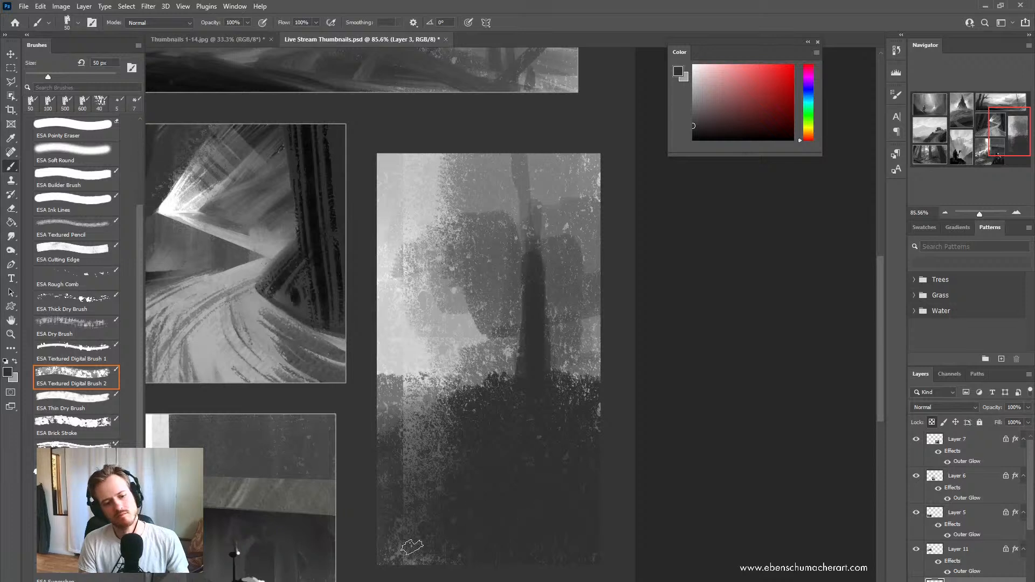
Step: Paint curved mid-grey strokes down the left slope of the dark mound, using a grey sampled near the horizon
left_click(477, 374, "alt")
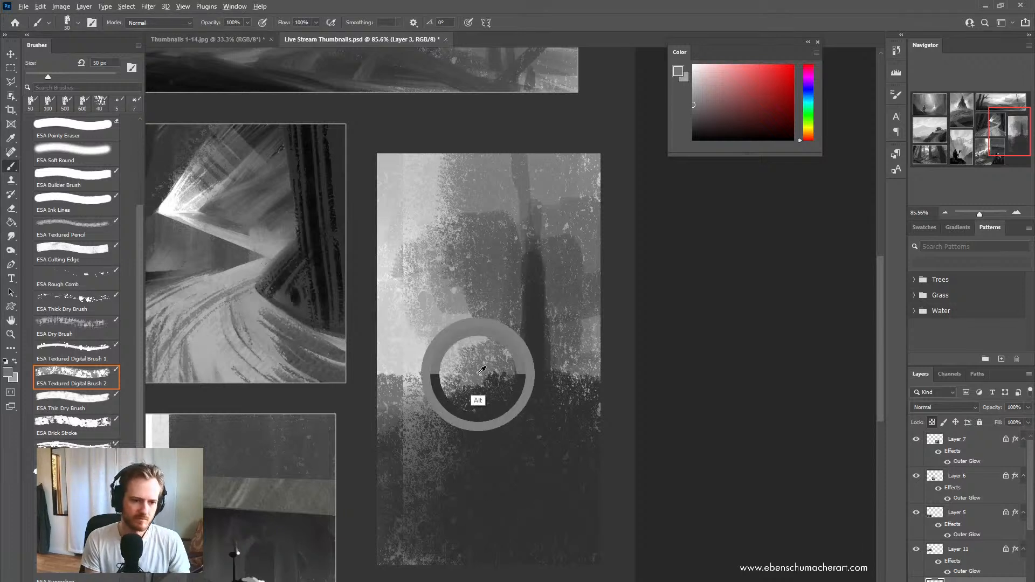
mouse_move(422, 415)
left_mouse_down()
mouse_move(505, 371)
mouse_move(446, 423)
mouse_move(428, 453)
left_mouse_up()
mouse_move(493, 388)
left_mouse_down()
mouse_move(439, 450)
mouse_move(448, 497)
left_mouse_up()
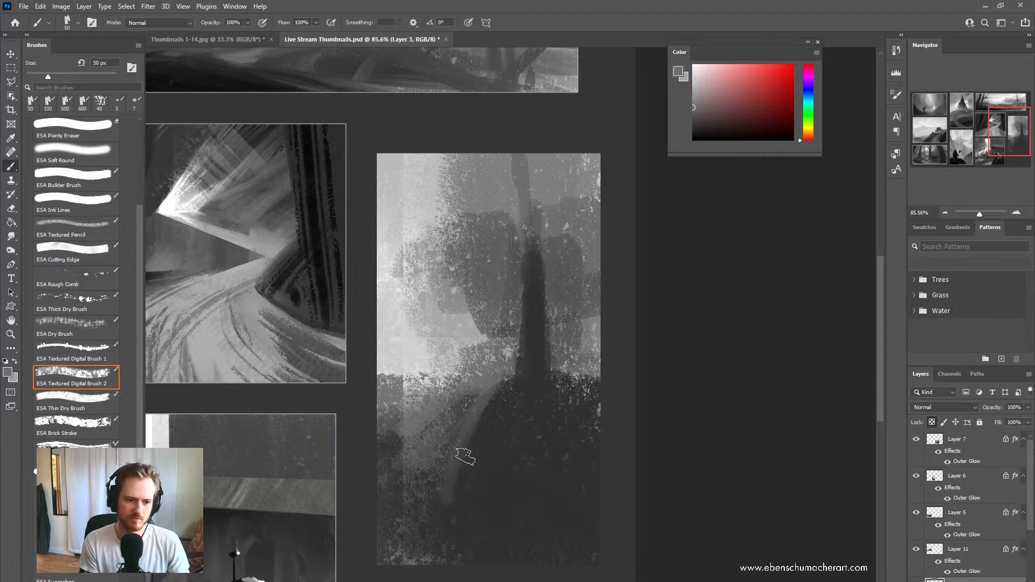
left_click_drag(477, 384, 423, 516)
Step: Reshape the dark tower into a tree trunk with a flared base and branches starting at its top, using sampled dark greys
left_click(517, 322, "alt")
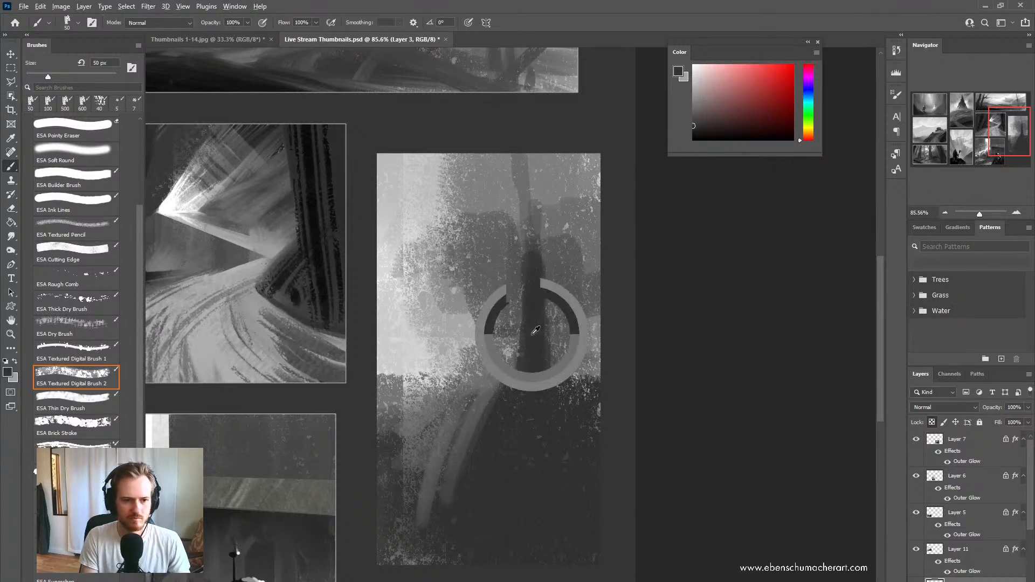
left_click_drag(519, 269, 528, 372)
key("ctrl+z")
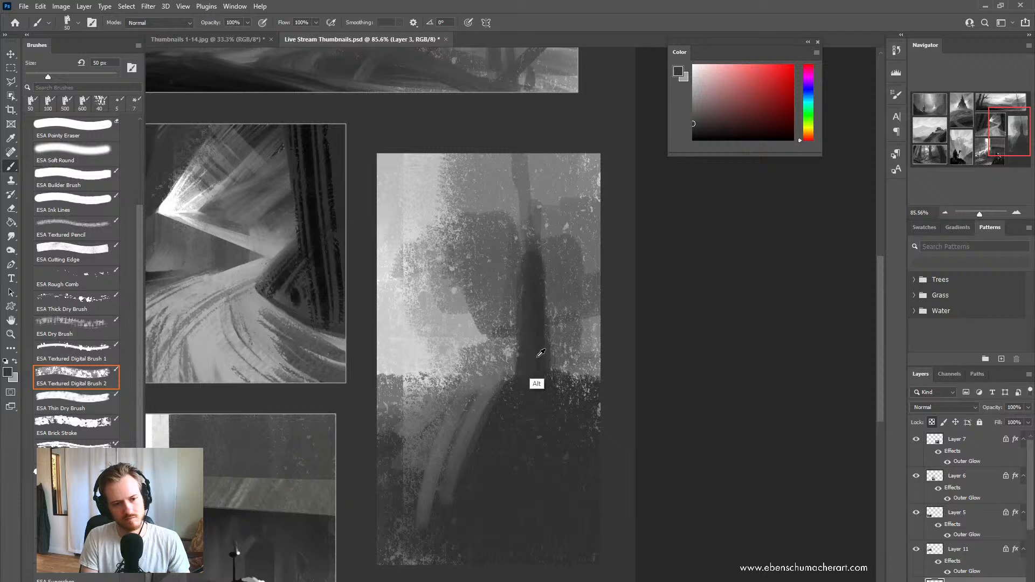
left_click(538, 359, "alt")
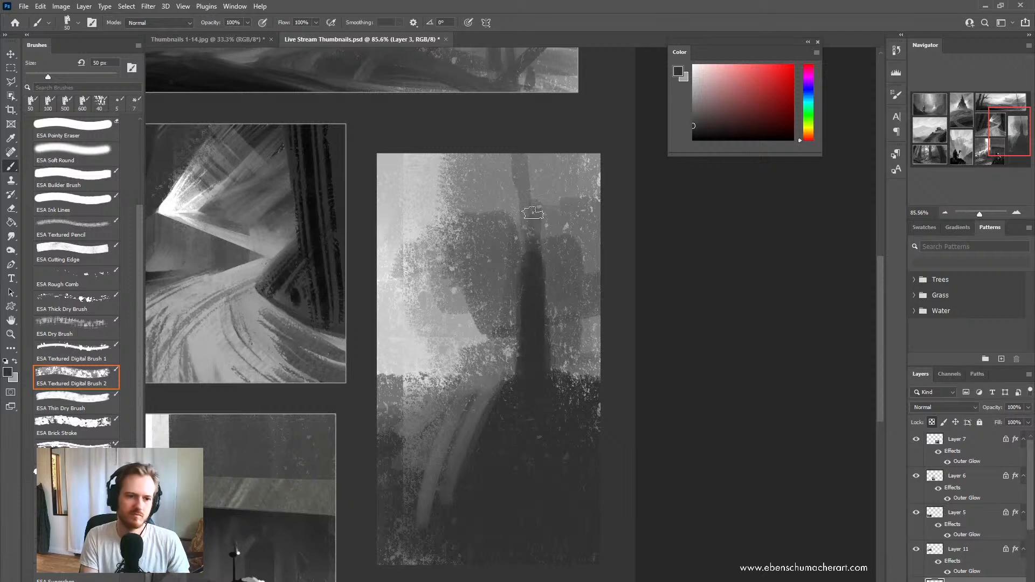
mouse_move(531, 218)
left_mouse_down()
mouse_move(528, 251)
mouse_move(517, 195)
left_mouse_up()
mouse_move(525, 282)
left_mouse_down()
mouse_move(540, 322)
mouse_move(531, 363)
mouse_move(496, 417)
mouse_move(531, 387)
mouse_move(548, 390)
mouse_move(522, 381)
mouse_move(564, 382)
left_mouse_up()
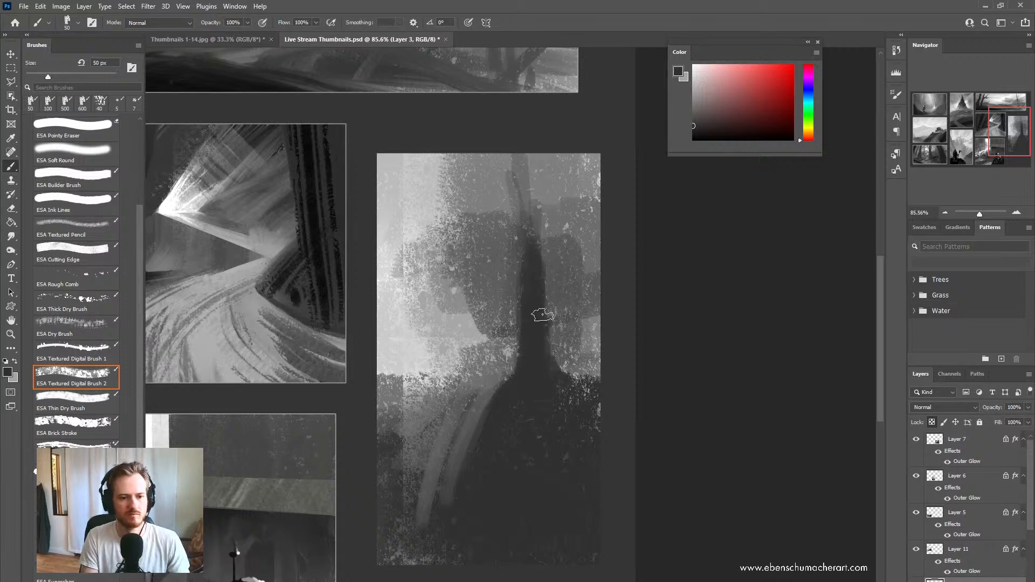
mouse_move(542, 315)
left_mouse_down()
mouse_move(547, 247)
mouse_move(510, 213)
mouse_move(557, 258)
mouse_move(517, 167)
left_mouse_up()
Step: Thicken the upper trunk and rework its right fork with greys sampled from the background and the trunk
left_click(548, 214, "alt")
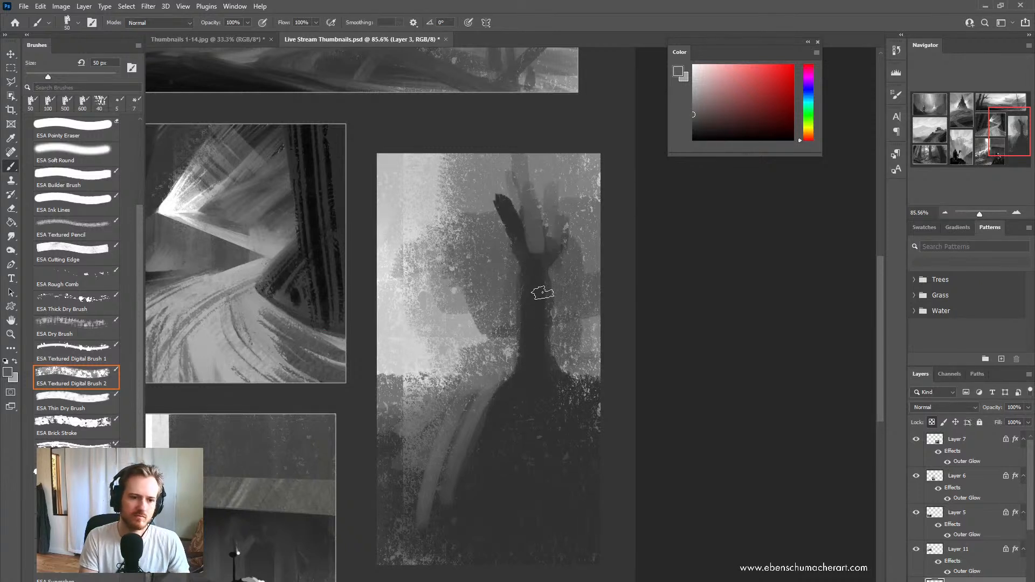
left_click_drag(543, 294, 545, 268)
left_click(538, 322, "alt")
left_click_drag(540, 319, 544, 252)
left_click_drag(548, 239, 569, 210)
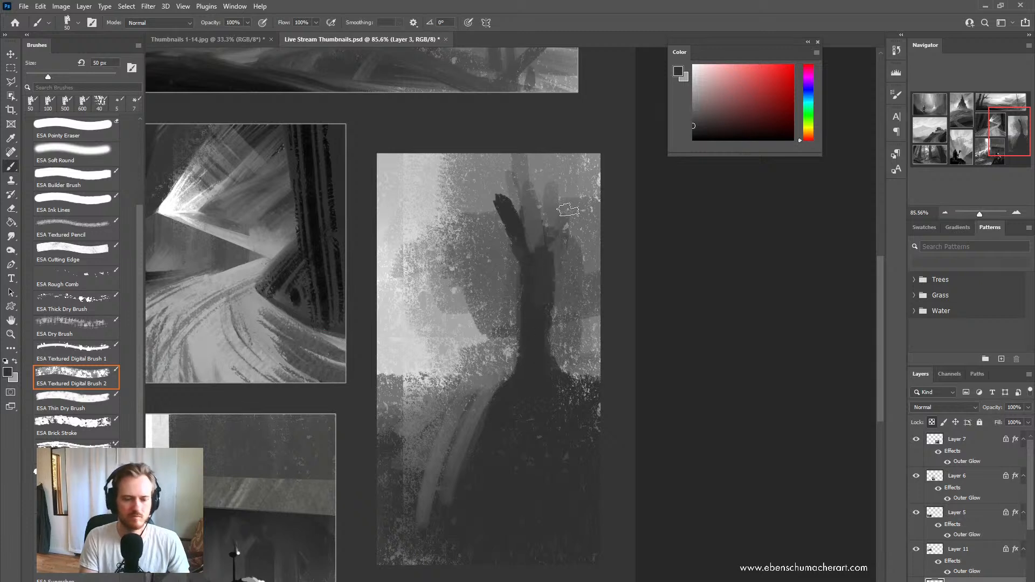
key("ctrl+z")
left_click(540, 335, "alt")
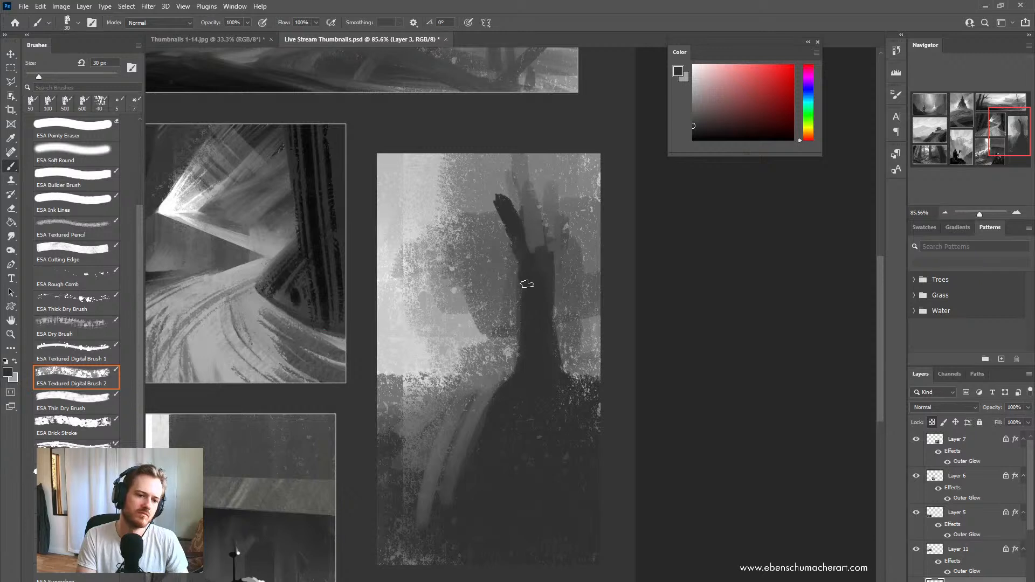
Step: Refine the trunk's edges with the textured brush at 30 px and paint a dark branch reaching up to the right
left_click(499, 324, "alt")
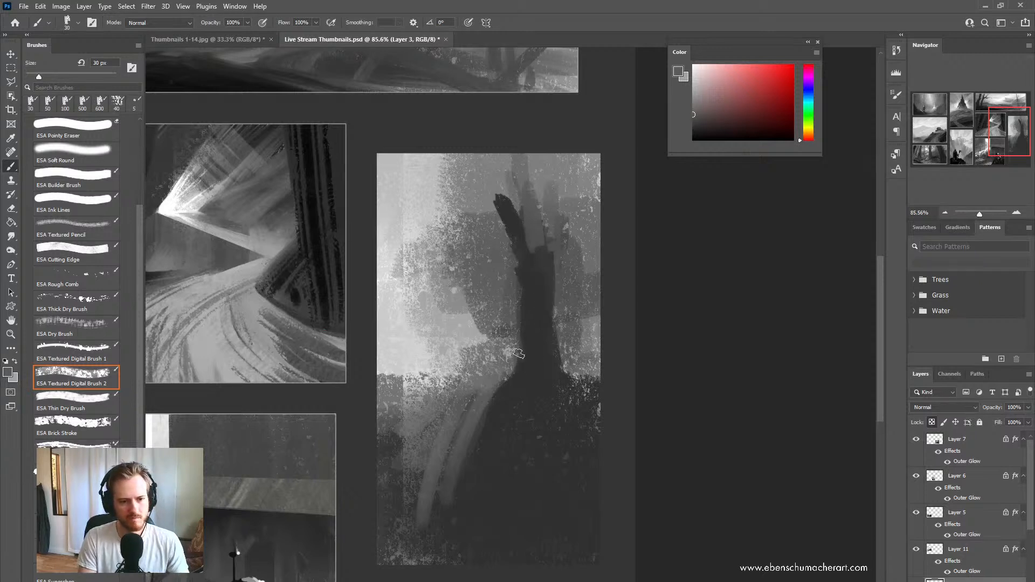
left_click(557, 339, "alt")
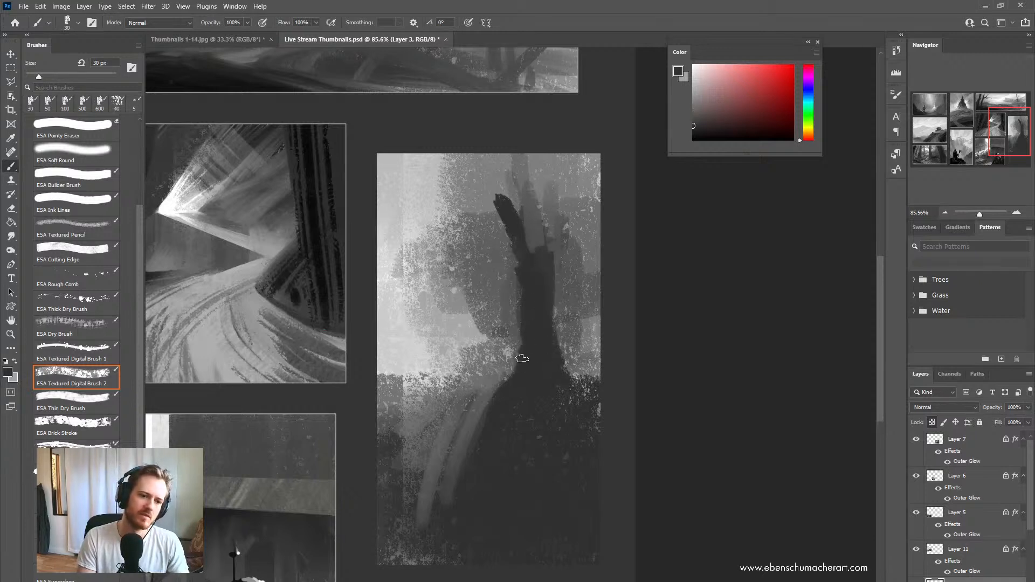
left_click(561, 281, "alt")
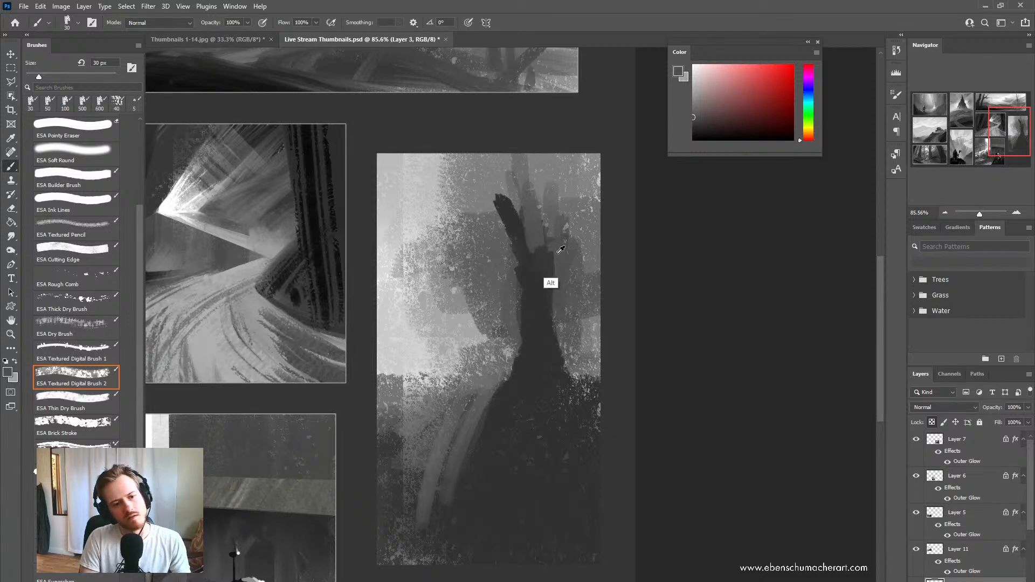
left_click(547, 269, "alt")
mouse_move(555, 257)
left_mouse_down()
mouse_move(532, 282)
mouse_move(578, 221)
left_mouse_up()
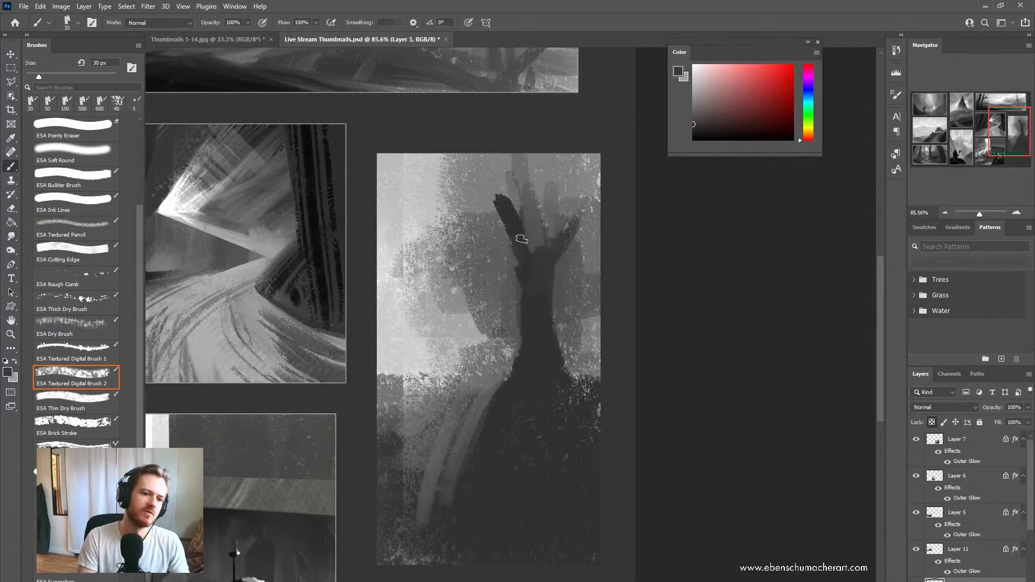
Step: Paint crooked dark branches spreading left, right and up past the panel's upper edge, and carve the trunk's outline with sampled greys
left_click_drag(447, 212, 492, 240)
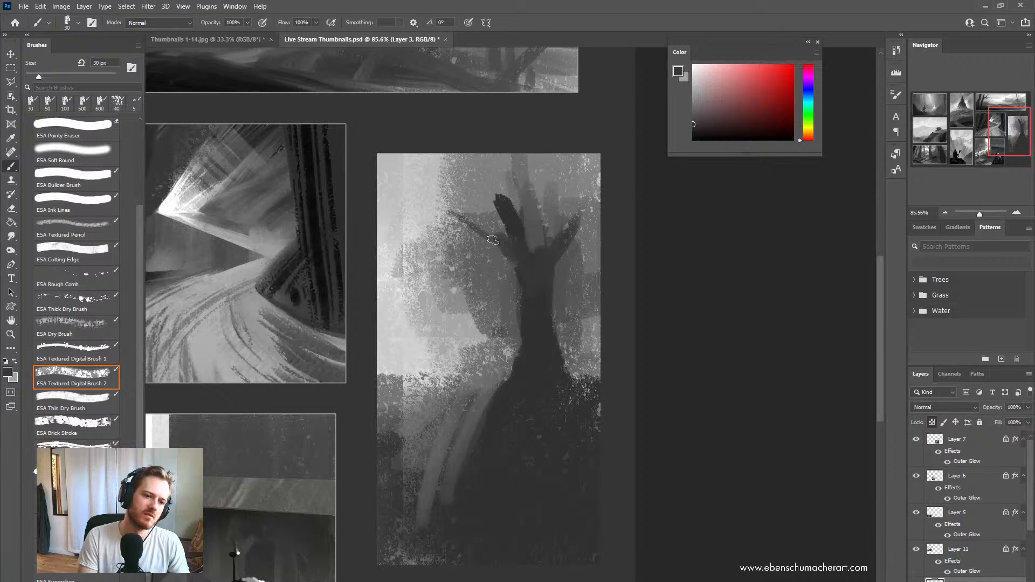
left_click_drag(494, 190, 484, 194)
left_click_drag(462, 205, 437, 208)
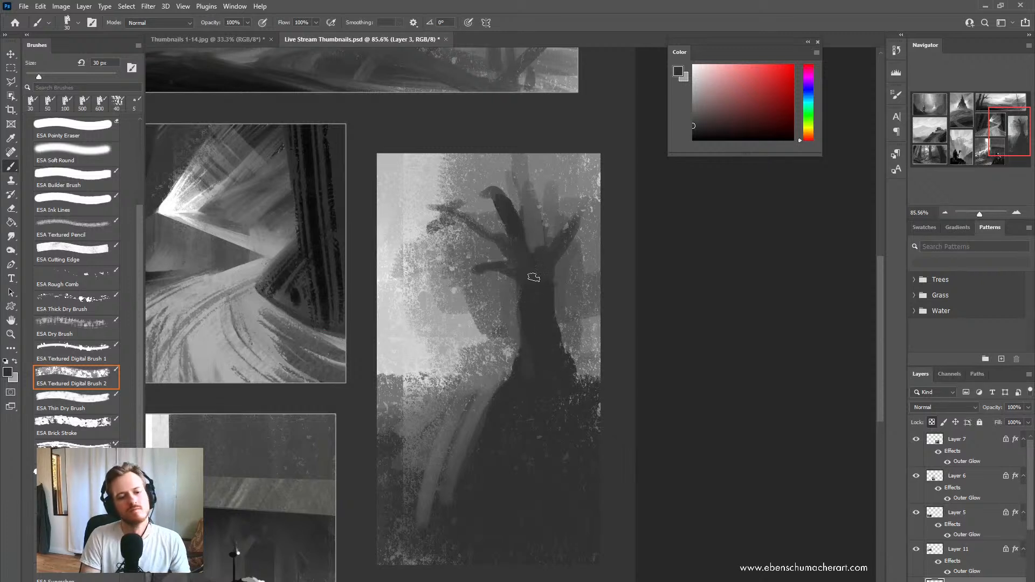
left_click(558, 289, "alt")
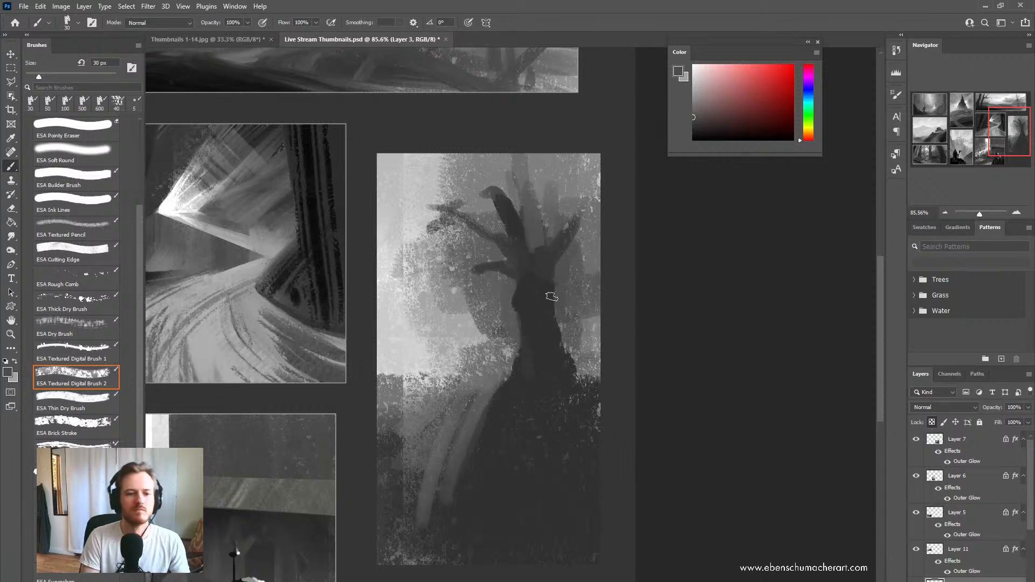
left_click(528, 304, "alt")
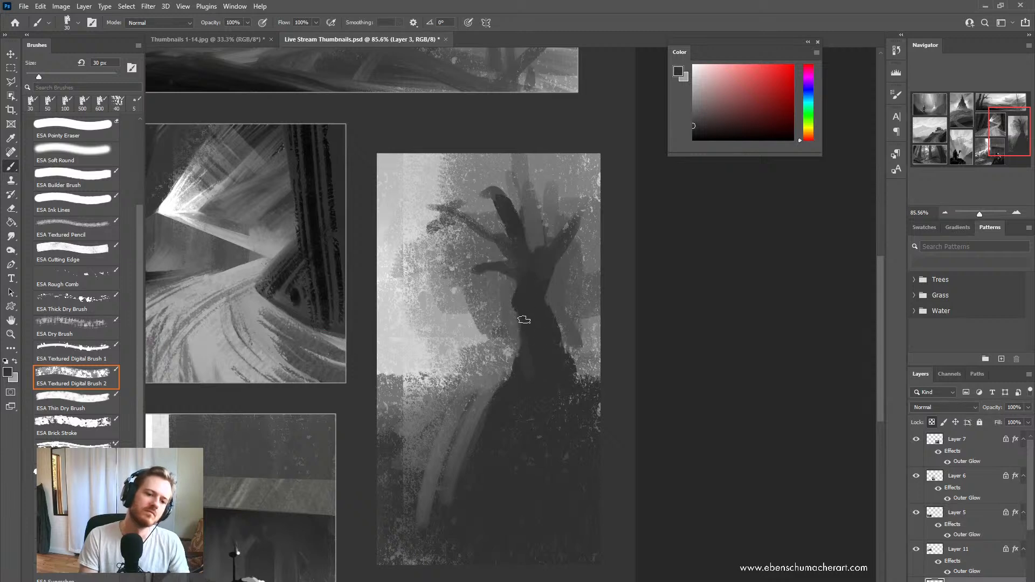
mouse_move(478, 189)
left_mouse_down()
mouse_move(443, 151)
mouse_move(496, 196)
mouse_move(488, 138)
left_mouse_up()
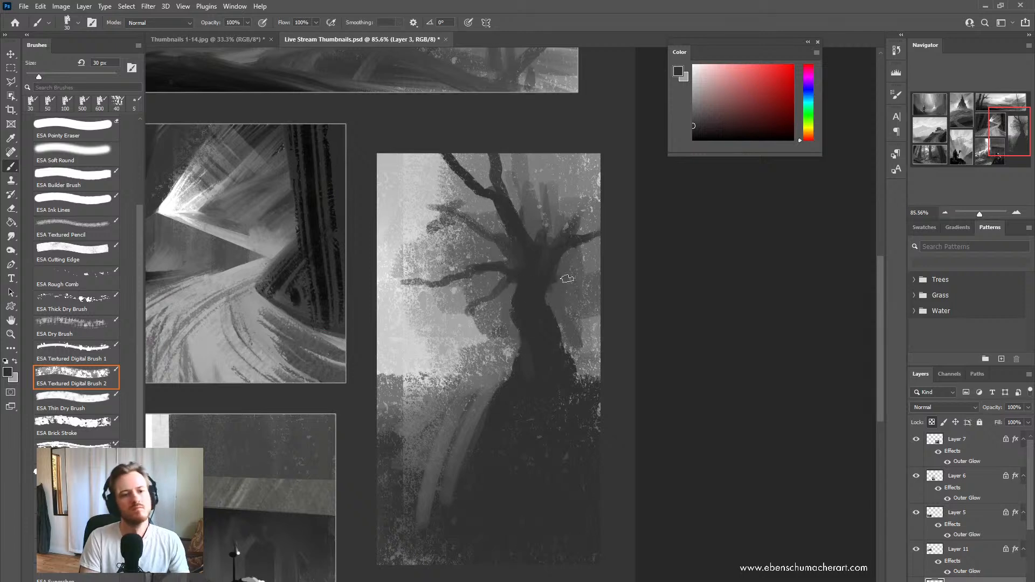
Step: Soften the lower left branch and paint mid-grey canopy masses around the branches, using the brush at 80 px and 70 px
left_click(494, 296, "alt")
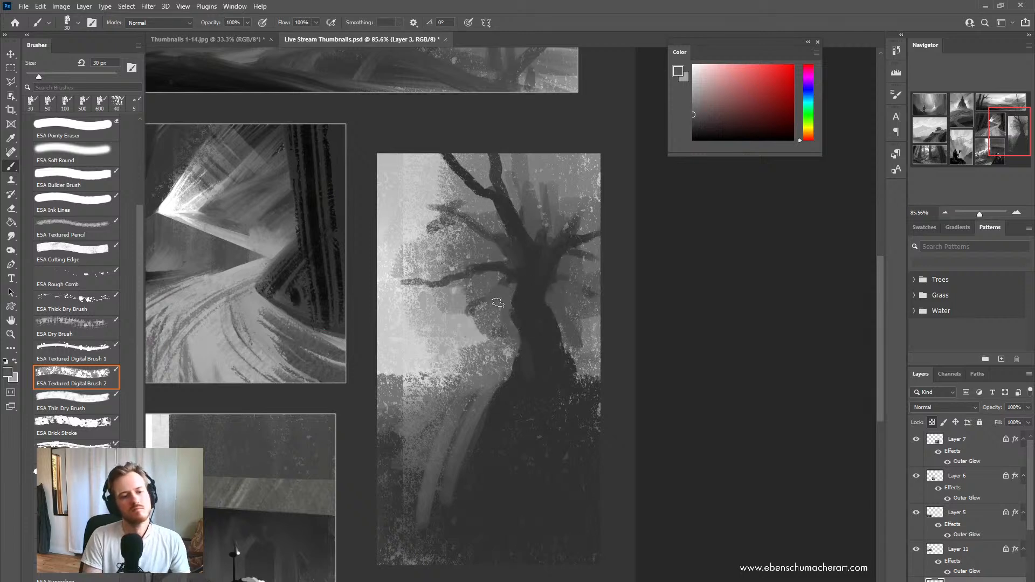
key("alt")
left_click(480, 279, "alt")
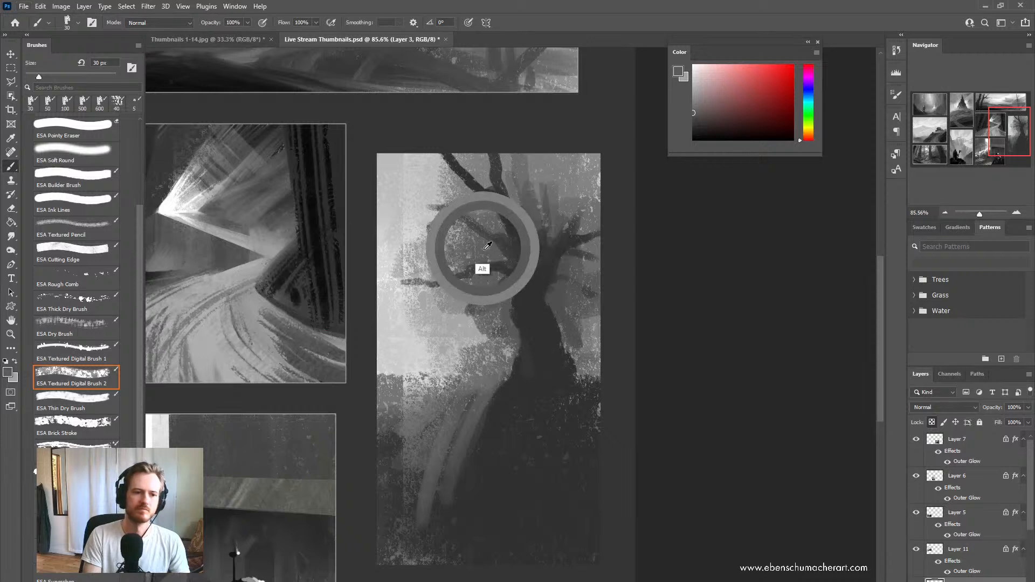
mouse_move(434, 233)
left_mouse_down()
mouse_move(438, 207)
mouse_move(391, 194)
mouse_move(432, 191)
mouse_move(389, 226)
left_mouse_up()
key("]")
mouse_move(442, 167)
left_mouse_down()
mouse_move(367, 294)
mouse_move(407, 175)
mouse_move(375, 196)
mouse_move(434, 153)
mouse_move(414, 201)
left_mouse_up()
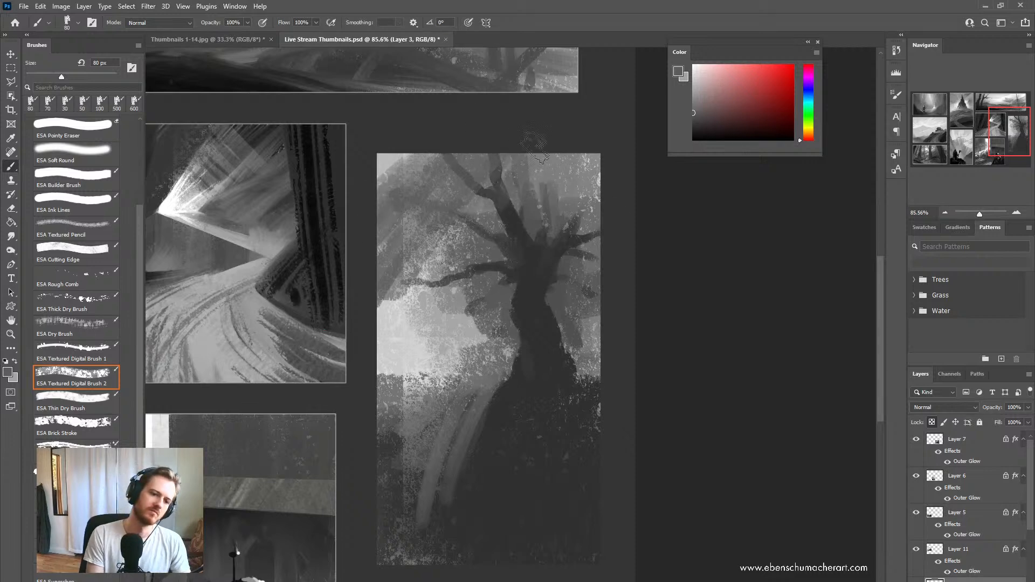
left_click_drag(539, 158, 585, 189)
key("[")
left_click_drag(379, 302, 392, 393)
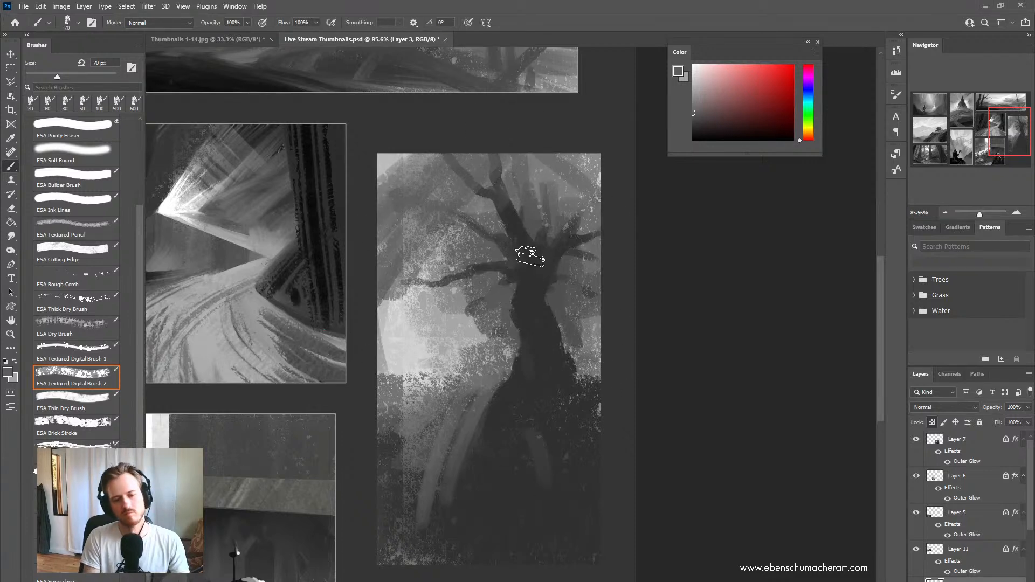
Step: Paint a light grey curved stroke down the slope left of the dark mound, using a tone sampled from the bright horizon
key("z")
left_click_drag(540, 322, 554, 296)
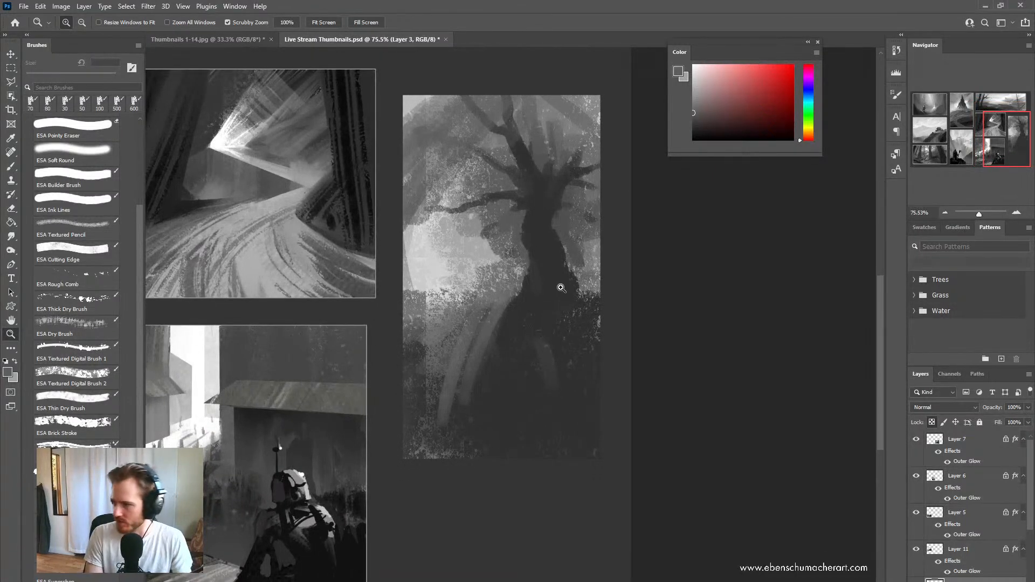
left_click_drag(541, 292, 541, 342)
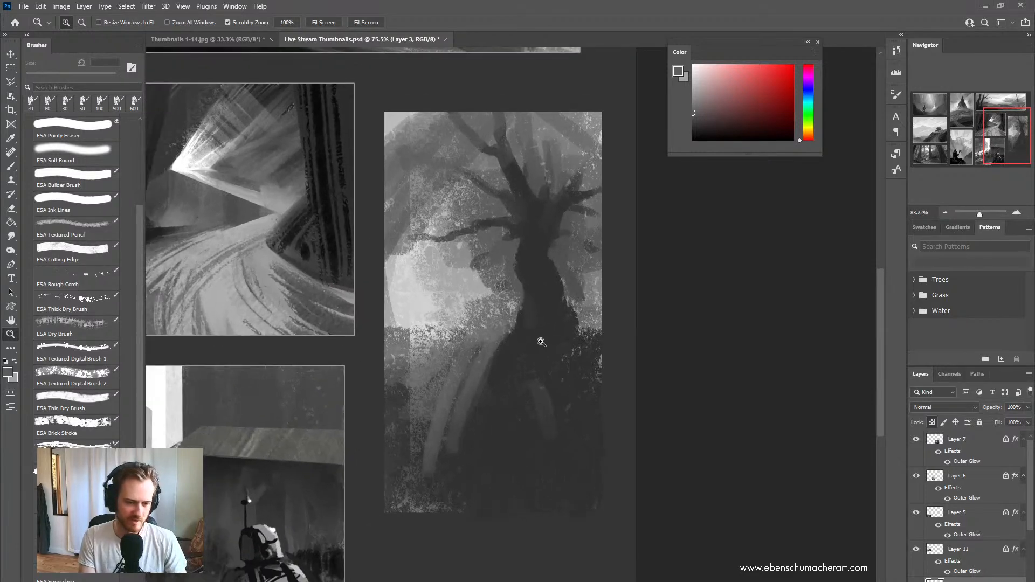
key("b")
left_click(450, 316, "alt")
mouse_move(484, 326)
left_mouse_down()
mouse_move(447, 400)
mouse_move(465, 388)
left_mouse_up()
key("ctrl+z")
key("ctrl+z")
left_click(456, 339, "alt")
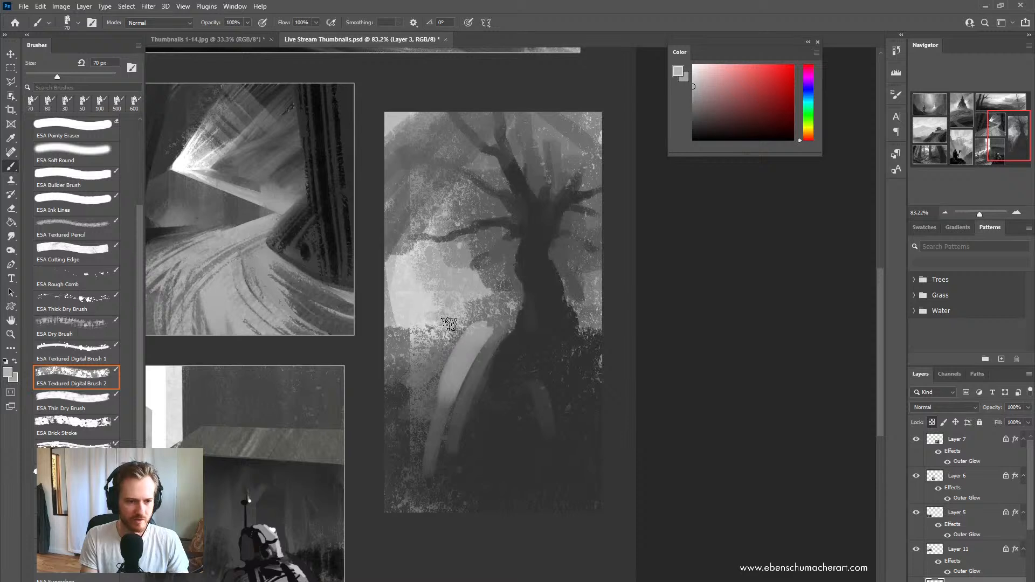
Step: Blend more light streaks down the slope with the 40 px Mixer Brush and redefine the dark mound's edge beside them
key("shift+b")
mouse_move(449, 323)
left_mouse_down()
mouse_move(507, 325)
mouse_move(480, 356)
mouse_move(412, 353)
mouse_move(419, 421)
left_mouse_up()
left_click_drag(443, 318, 503, 301)
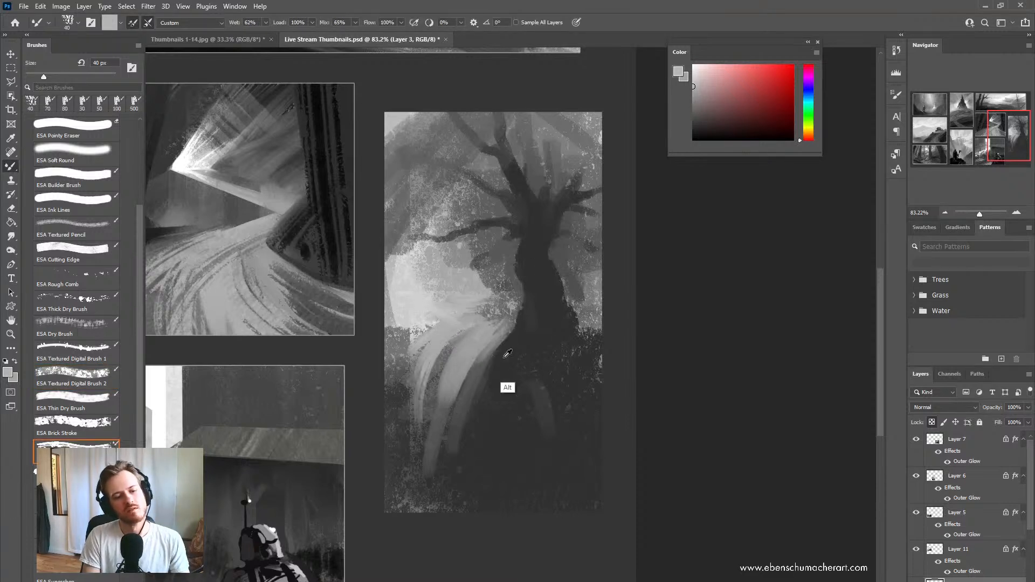
left_click(515, 343, "alt")
left_click_drag(512, 345, 494, 375)
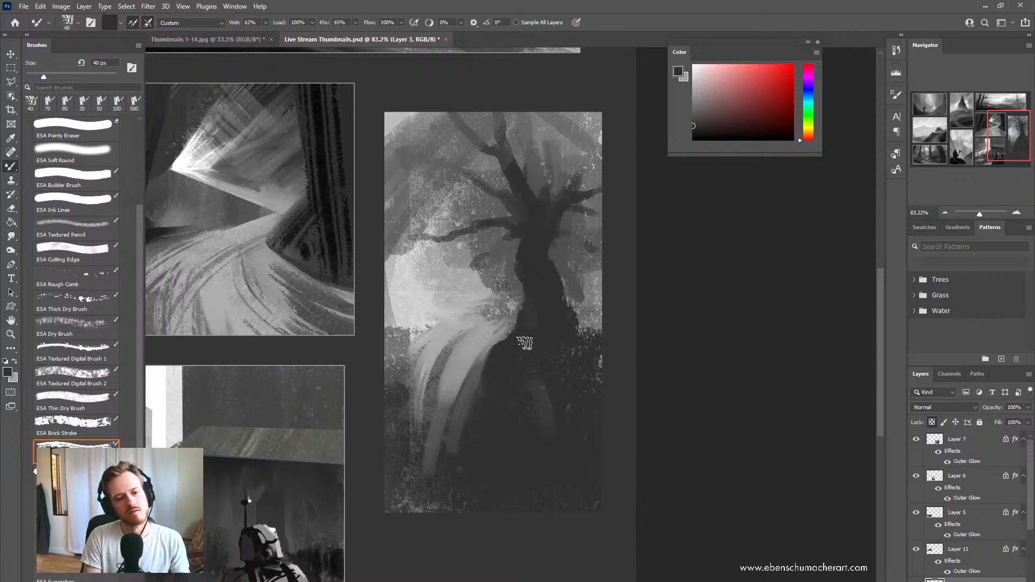
Step: Cover the lower part of the dark mound with misty mid-grey strokes, using the Mixer Brush enlarged to 80 px
left_click(464, 395, "alt")
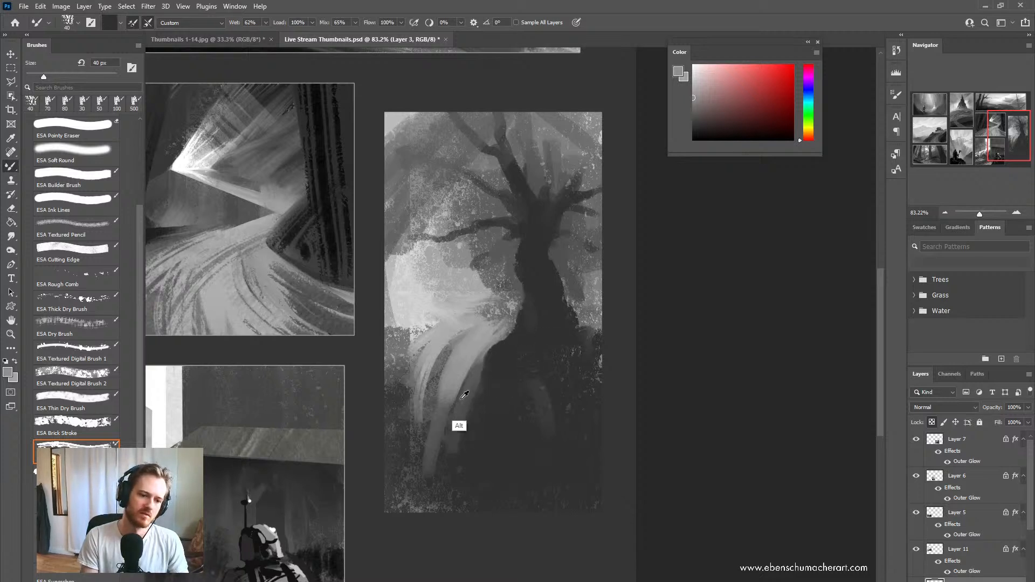
left_click(464, 398, "alt")
key("bracketright")
key("bracketright")
key("bracketright")
key("bracketright")
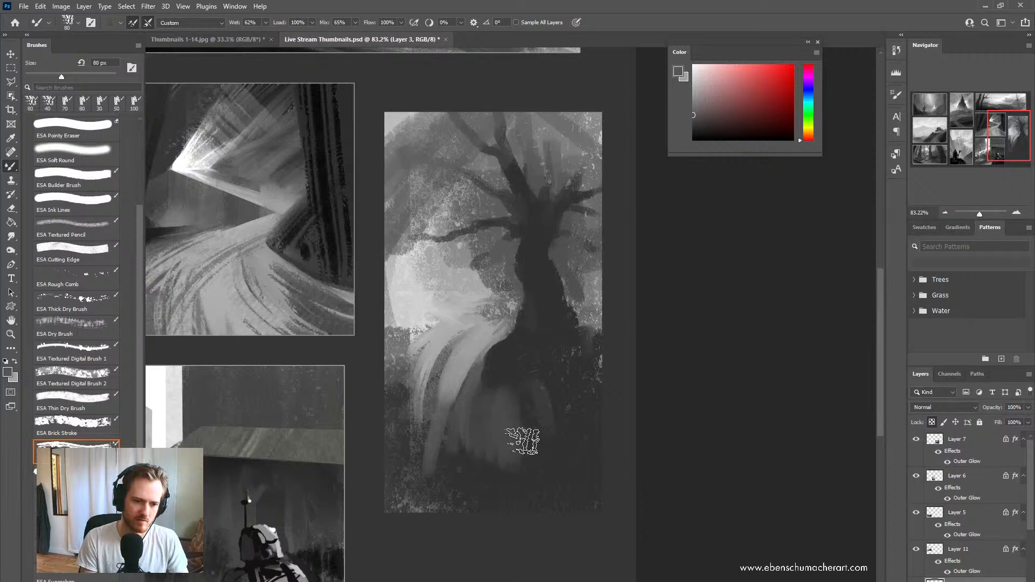
mouse_move(522, 441)
left_mouse_down()
mouse_move(584, 492)
mouse_move(610, 479)
mouse_move(510, 448)
mouse_move(473, 461)
mouse_move(534, 470)
mouse_move(486, 466)
left_mouse_up()
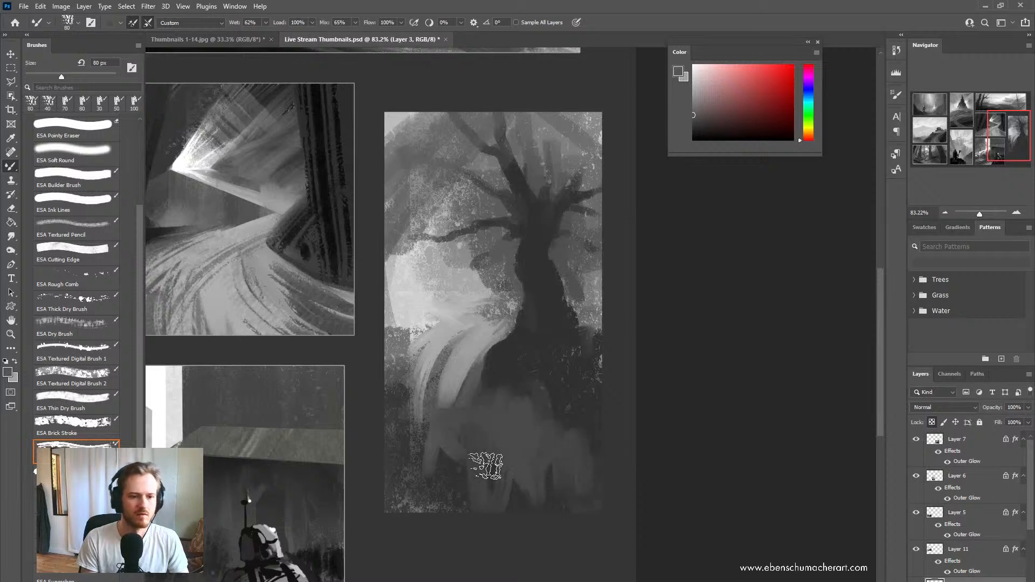
Step: Paint a rounded dark foreground mound in the panel's lower left corner and deepen it with black
left_click(540, 295, "alt")
mouse_move(400, 466)
left_mouse_down()
mouse_move(478, 502)
mouse_move(387, 422)
mouse_move(424, 458)
mouse_move(373, 497)
mouse_move(411, 491)
left_mouse_up()
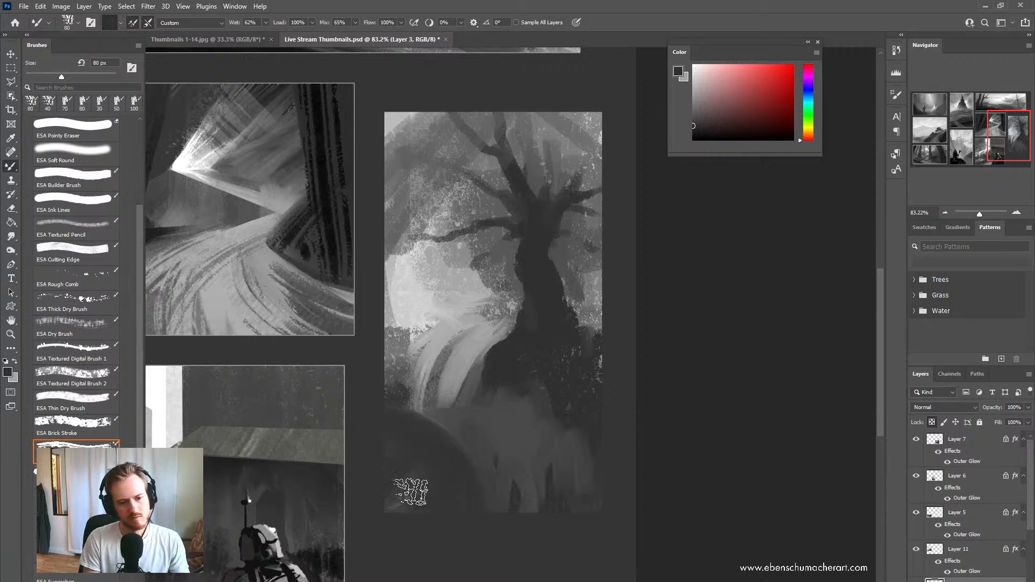
left_click_drag(478, 489, 512, 499)
left_click_drag(699, 125, 673, 160)
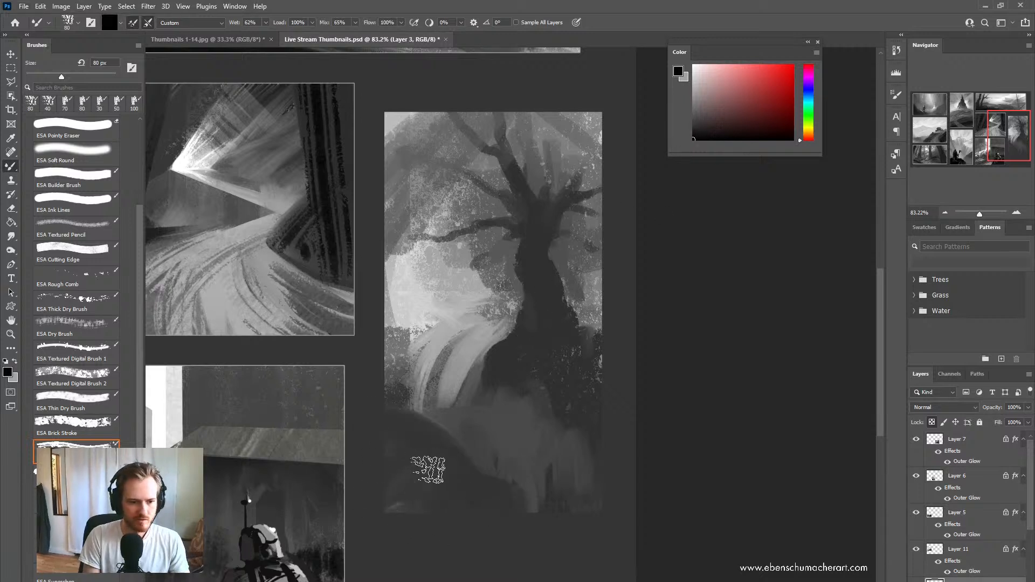
mouse_move(428, 469)
left_mouse_down()
mouse_move(426, 423)
mouse_move(430, 469)
mouse_move(516, 507)
mouse_move(541, 537)
mouse_move(430, 515)
mouse_move(390, 440)
left_mouse_up()
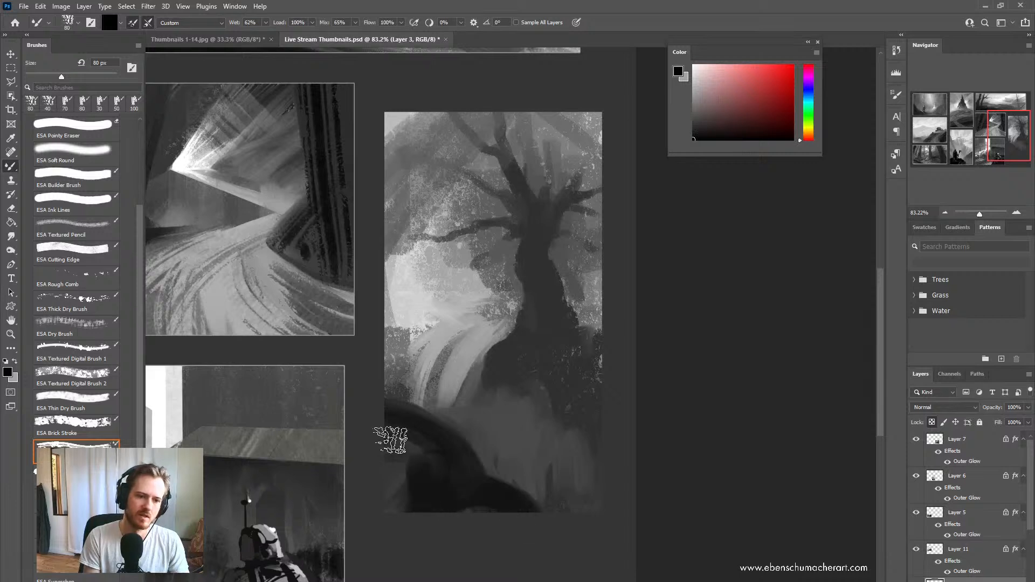
Step: Paint a mid-grey ground band above the black foreground mound and extend the mound's dark slope along the panel's lower edge
left_click(519, 341, "alt")
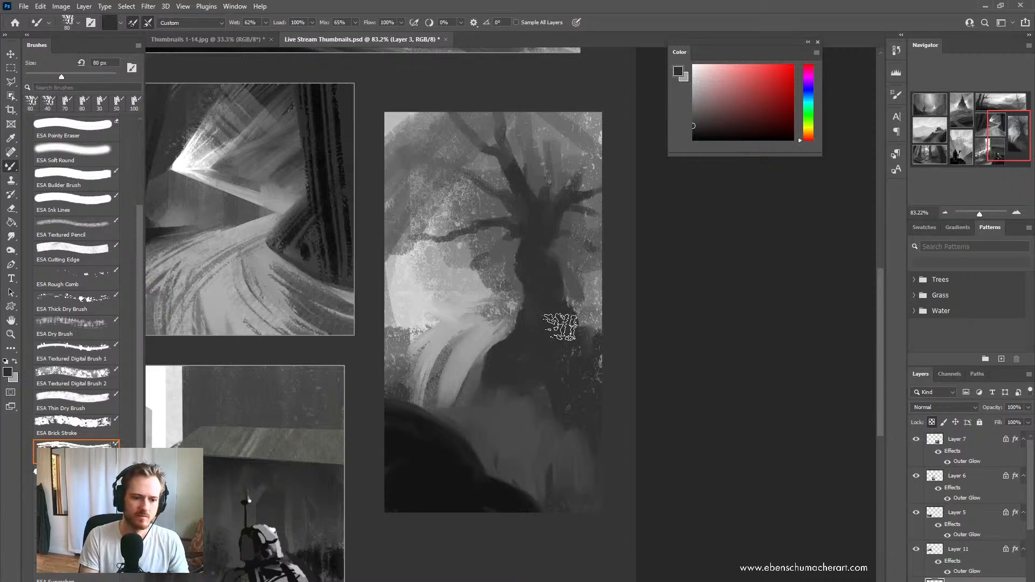
left_click(478, 451, "alt")
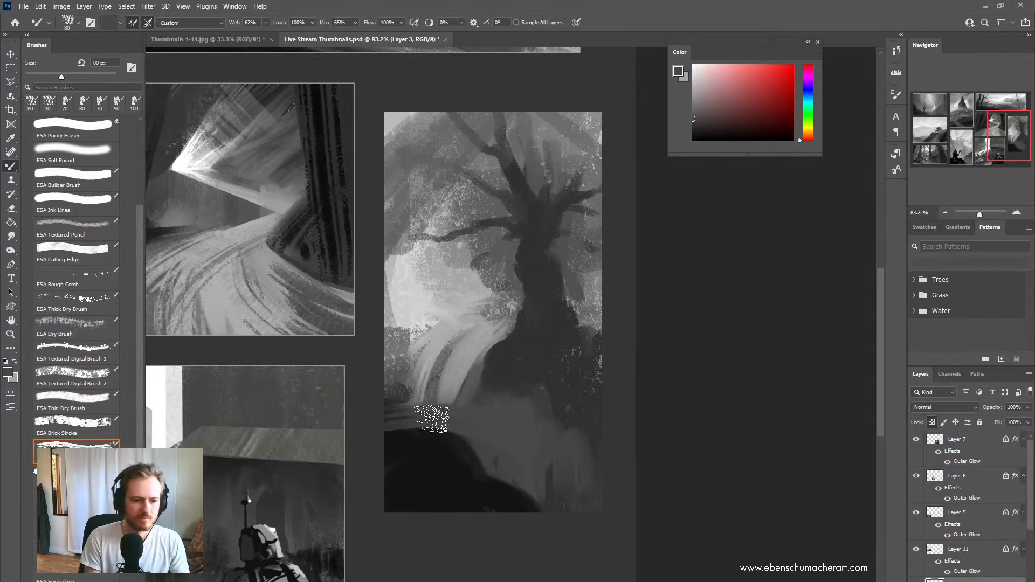
left_click_drag(432, 419, 386, 421)
mouse_move(480, 453)
left_mouse_down()
mouse_move(344, 415)
mouse_move(451, 418)
mouse_move(397, 430)
left_mouse_up()
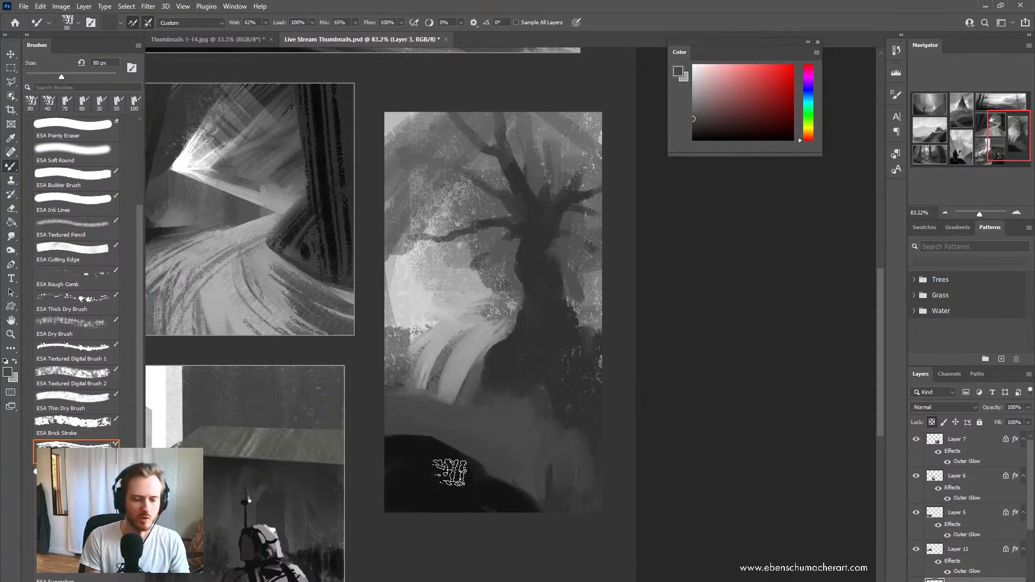
left_click(423, 511, "alt")
left_click_drag(480, 476, 558, 511)
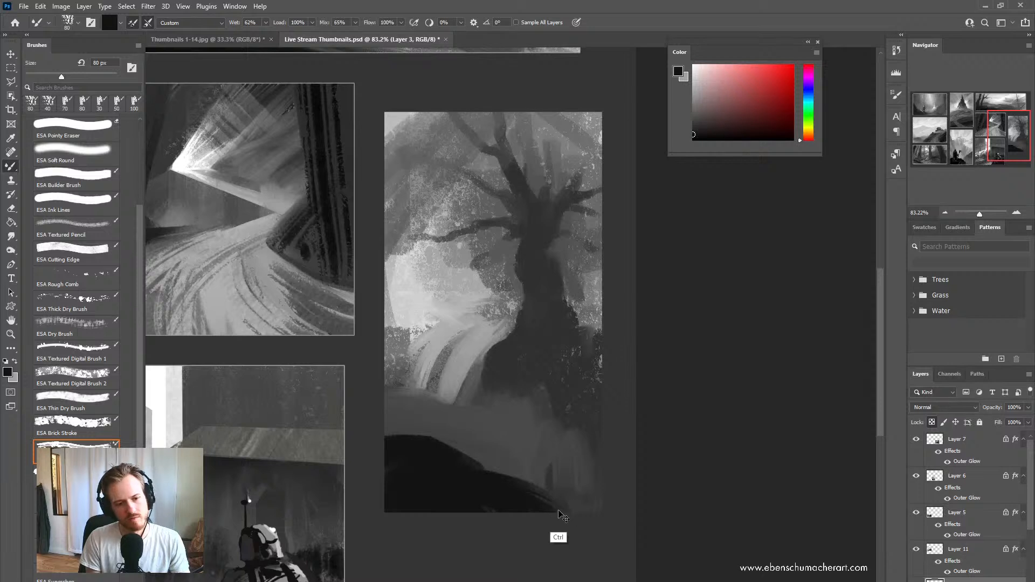
Step: Undo the last black stroke and paint sampled dark greys over the mound at the tree's base and its right side
key("ctrl+z")
left_click(537, 427, "alt")
mouse_move(518, 446)
left_mouse_down()
mouse_move(583, 361)
mouse_move(584, 343)
left_mouse_up()
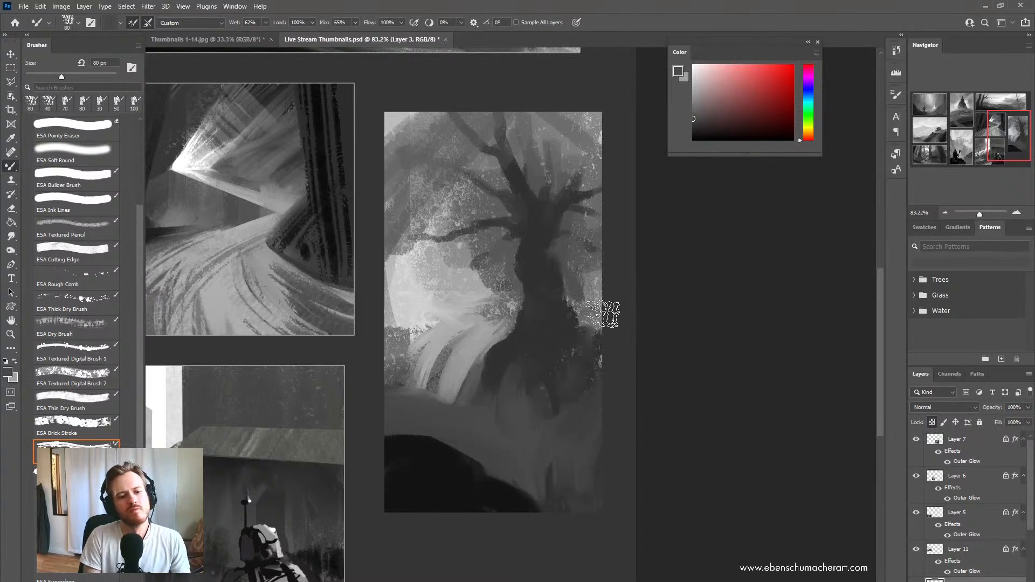
left_click(563, 332, "alt")
left_click_drag(576, 359, 590, 348)
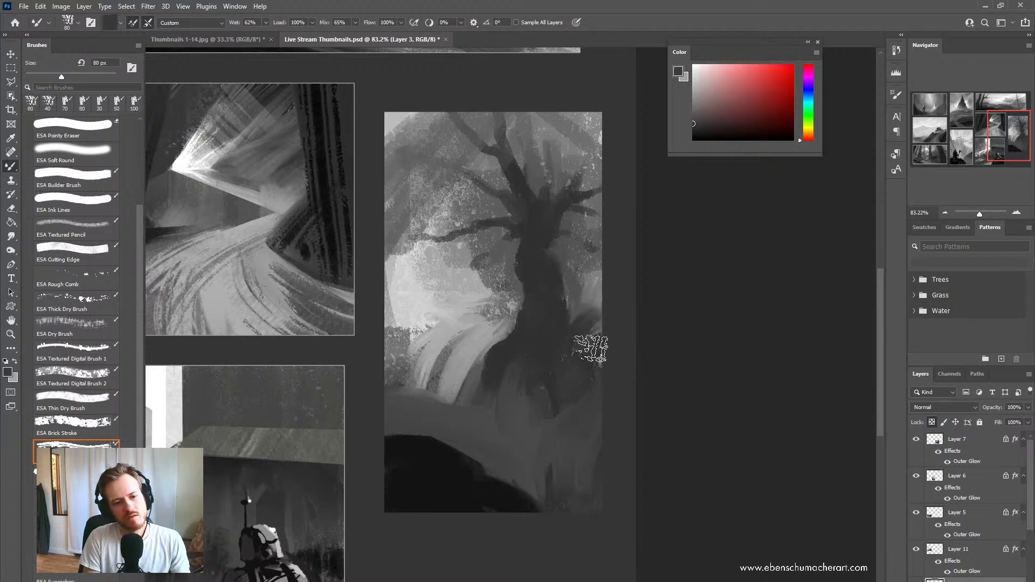
Step: Paint dark leaves across the panel's upper left with the ESA Foliage 56 brush at 45 px, using the sampled trunk tone
left_click(532, 243, "alt")
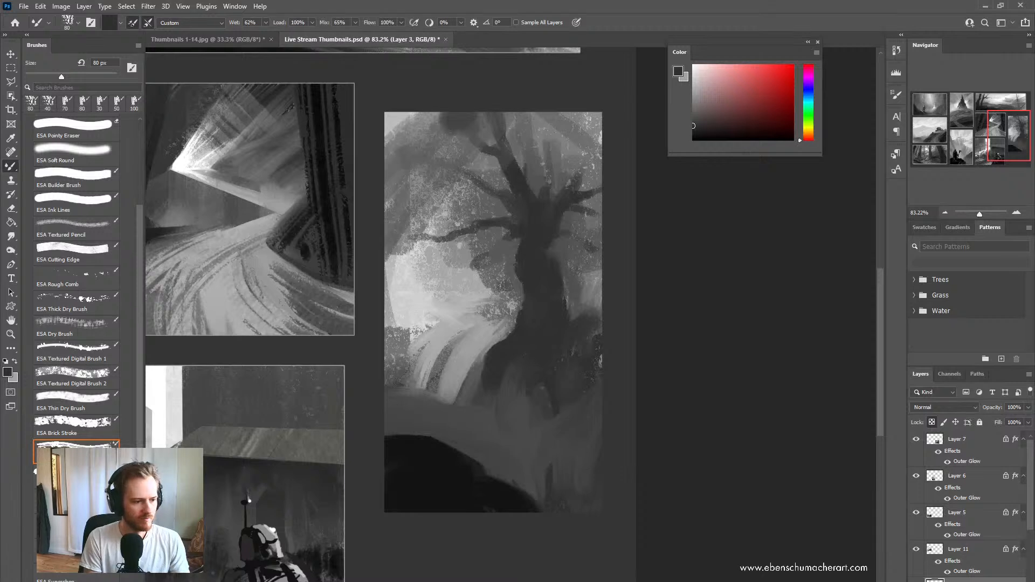
scroll(132, 438, "down", 5)
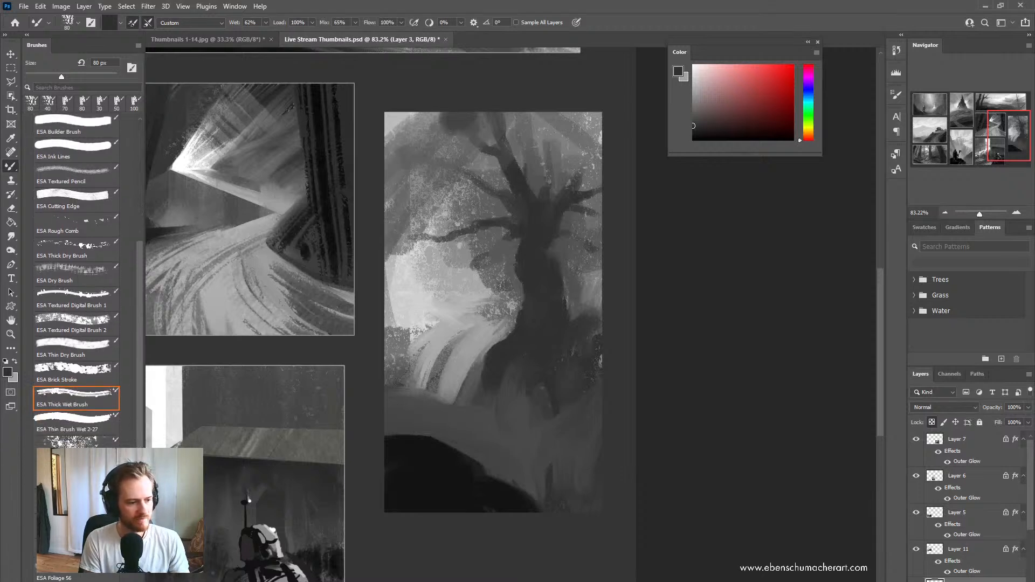
scroll(76, 280, "up", 1)
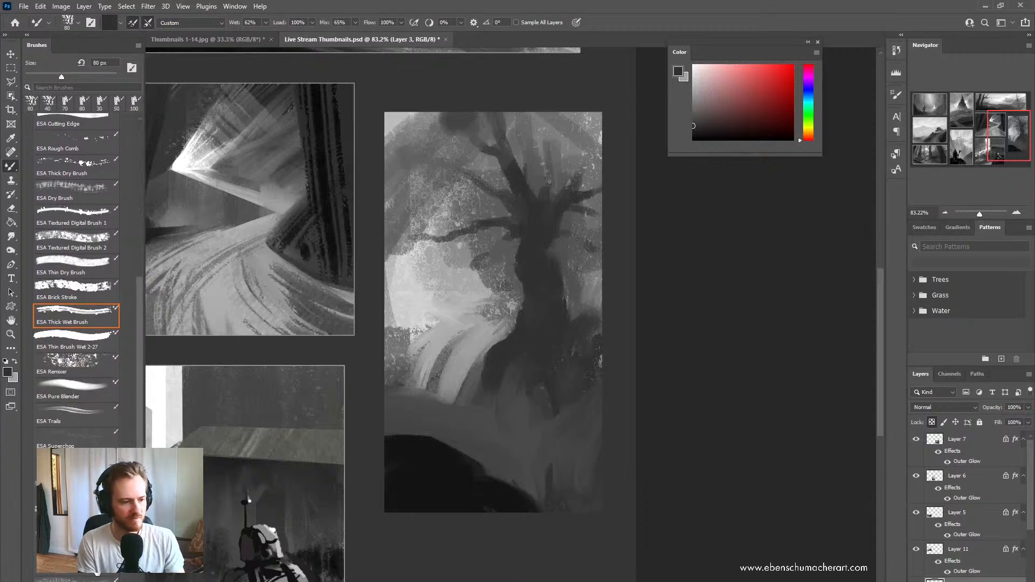
scroll(77, 281, "down", 4)
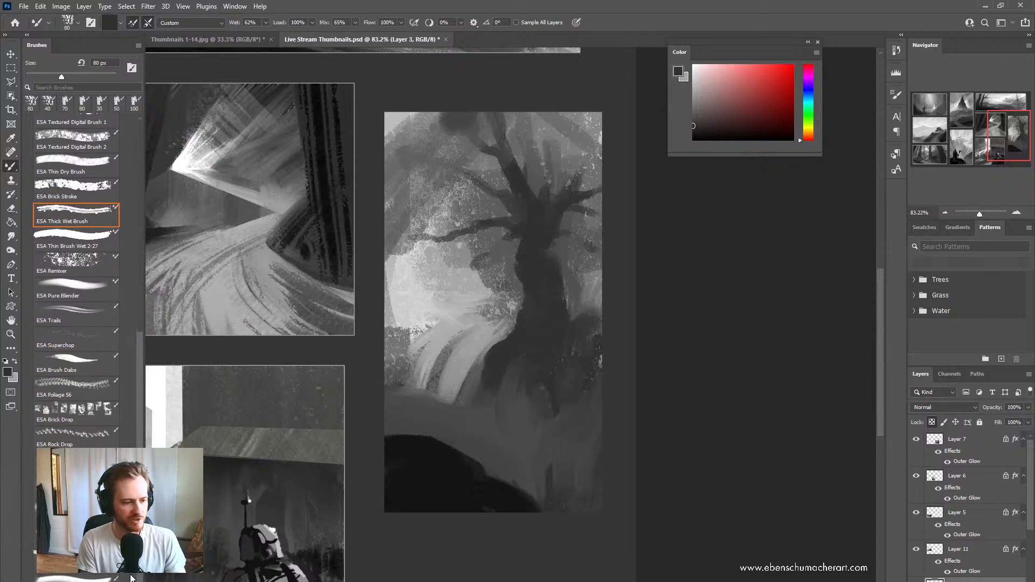
scroll(63, 438, "up", 3)
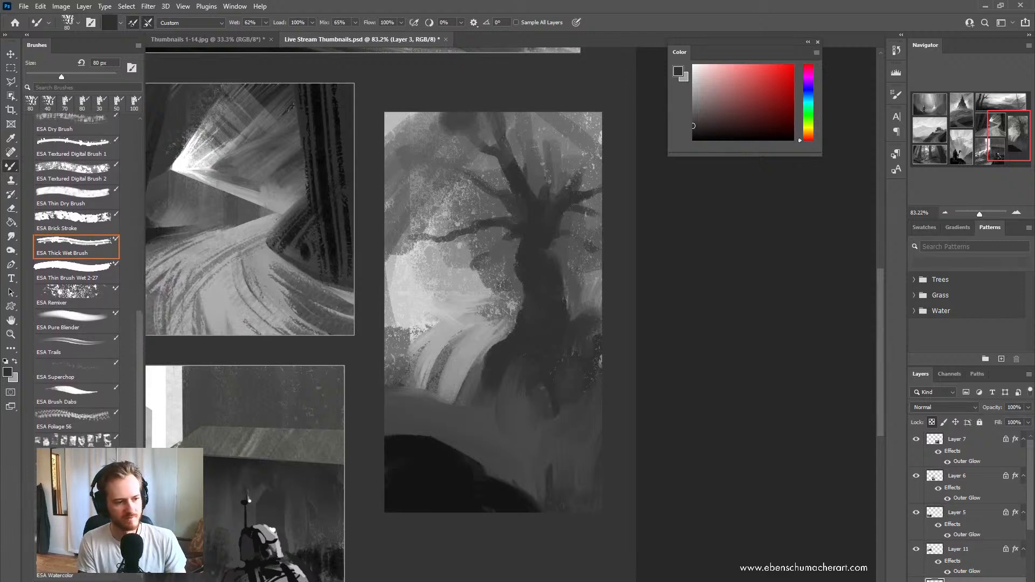
left_click(75, 436)
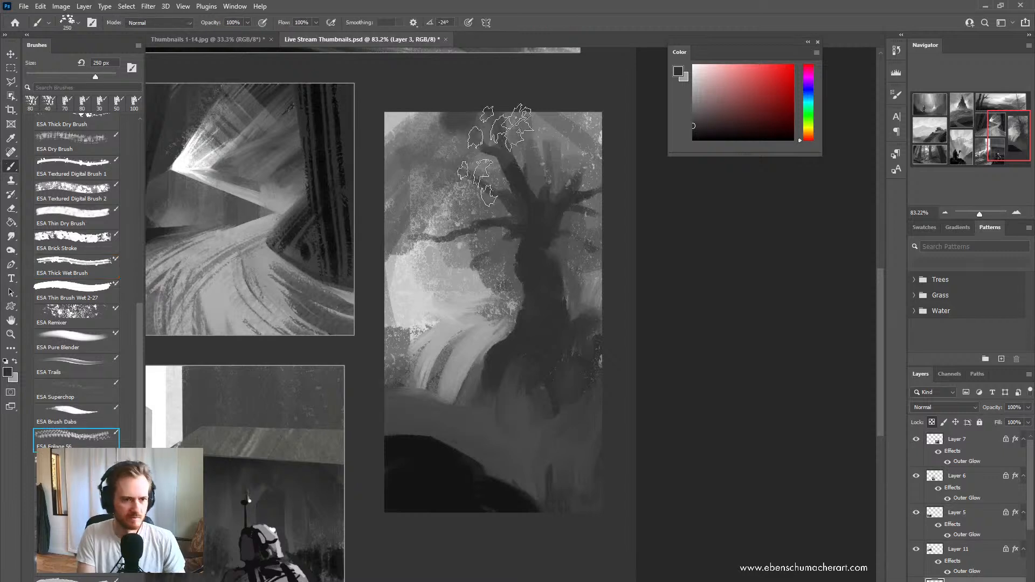
key("[")
key("[")
key("[")
key("[")
key("[")
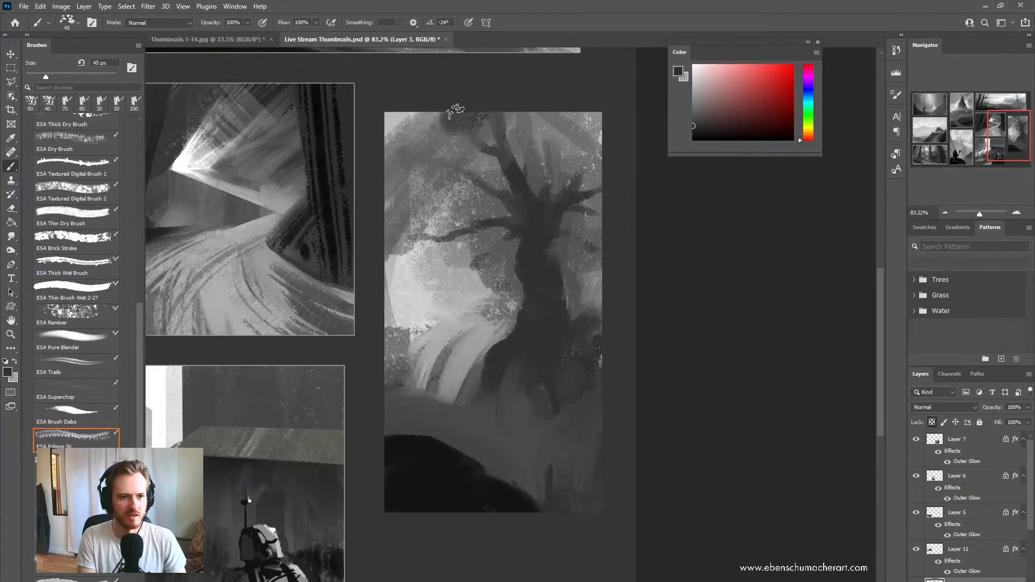
mouse_move(480, 137)
left_mouse_down()
mouse_move(496, 108)
mouse_move(468, 109)
mouse_move(400, 174)
left_mouse_up()
Step: Dab slightly lighter grey foliage around the upper branches and the right branch with the foliage brush at 60 to 70 px
left_click(703, 110)
left_click_drag(704, 110, 685, 115)
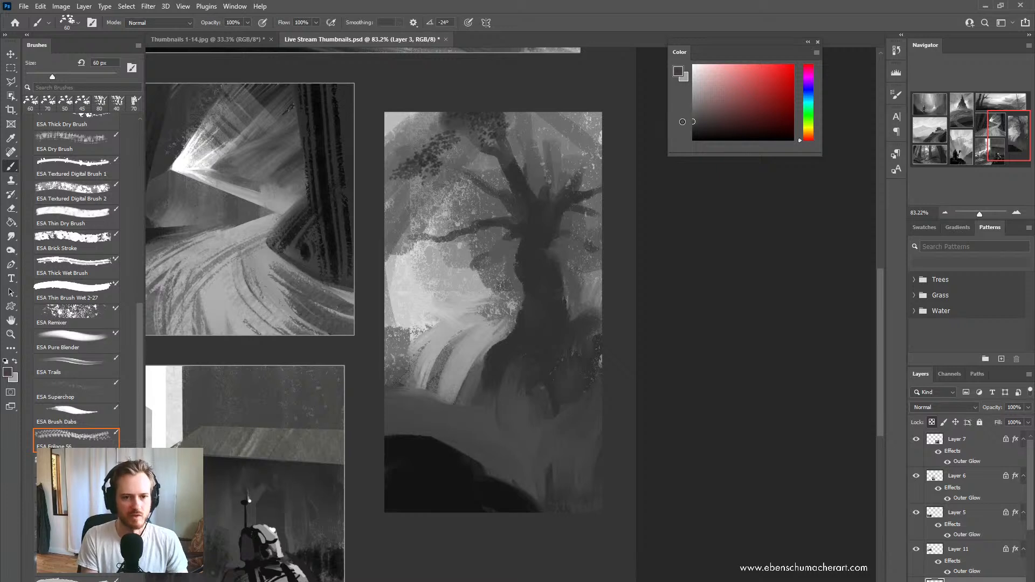
key("]")
left_click_drag(449, 159, 429, 127)
left_click(522, 124)
left_click_drag(570, 191, 566, 181)
Step: Fill the top of the tree's canopy with larger grey leaves, using the foliage brush at 125 px
key("]")
key("]")
key("]")
key("]")
left_click(433, 112)
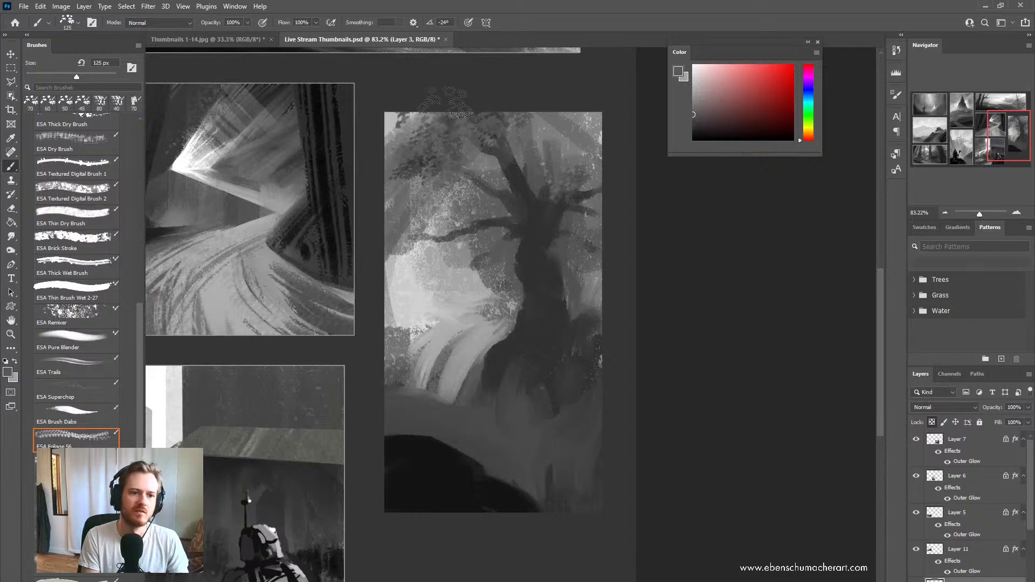
left_click_drag(536, 123, 585, 132)
Step: Add grey leaf clusters beside the right branches and along the lower left branch, reducing the foliage brush from 125 to 45 px
key("[")
left_click(596, 176)
key("[")
left_click(418, 237)
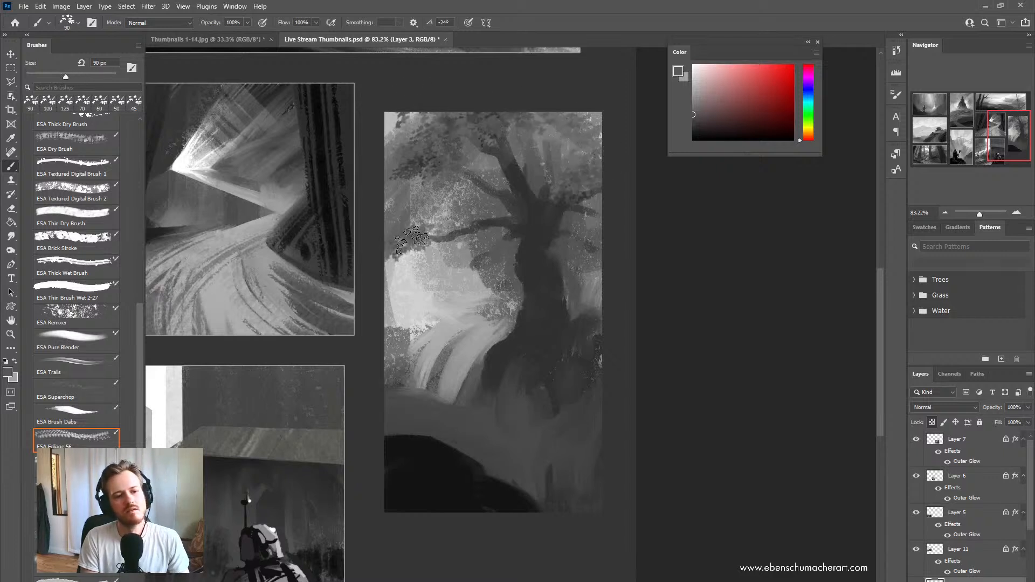
key("[")
key("[")
key("[")
key("[")
key("[")
mouse_move(432, 245)
left_mouse_down()
mouse_move(451, 235)
mouse_move(465, 210)
mouse_move(457, 211)
left_mouse_up()
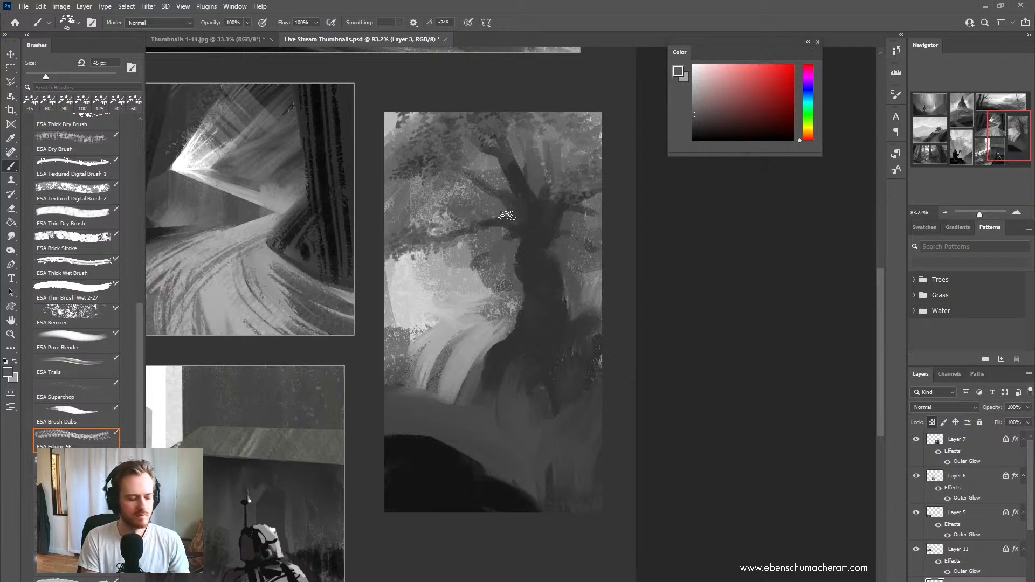
Step: Thicken the canopy over the upper branches and right side with 100 px foliage strokes in sampled dark greys
key("]")
key("]")
key("]")
key("]")
key("]")
key("]")
left_click_drag(485, 126, 474, 98)
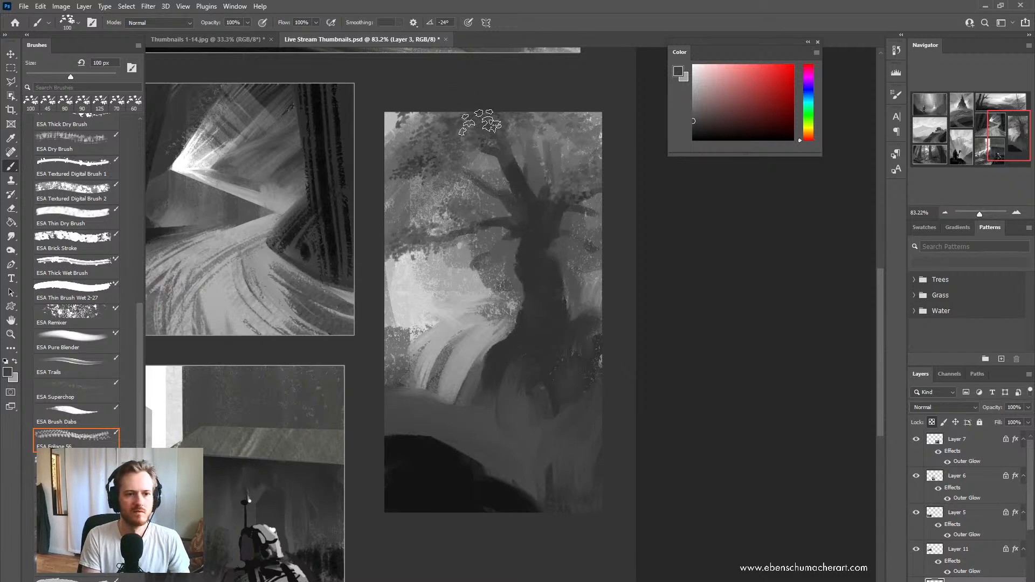
left_click(558, 199, "alt")
mouse_move(575, 140)
left_mouse_down()
mouse_move(540, 115)
mouse_move(572, 120)
mouse_move(595, 140)
mouse_move(598, 174)
mouse_move(546, 157)
left_mouse_up()
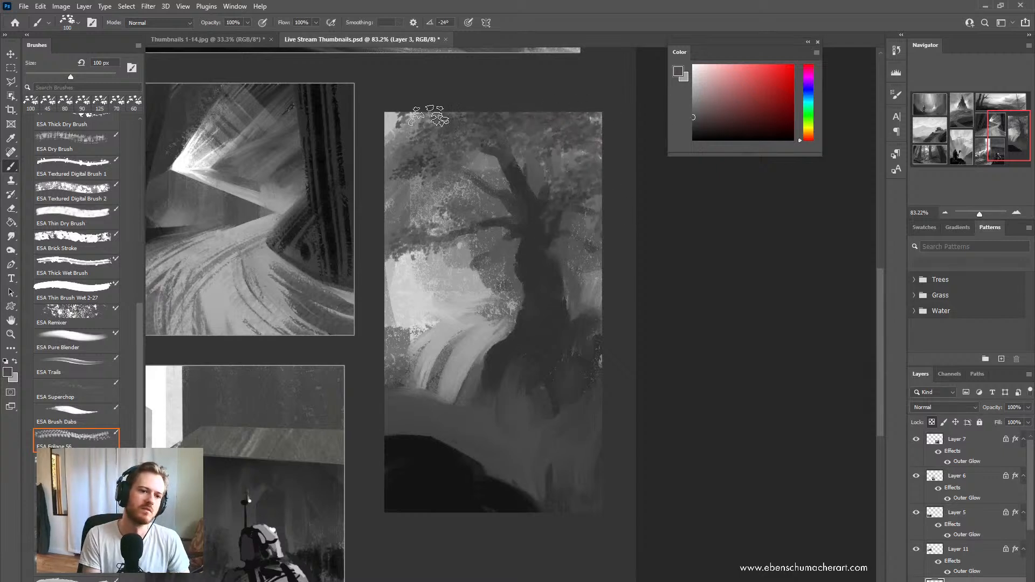
mouse_move(440, 120)
left_mouse_down()
mouse_move(476, 141)
mouse_move(478, 156)
left_mouse_up()
Step: Paint light grey leaf clusters in the canopy gaps and left of the trunk with the foliage brush at 80 px
key("bracketleft")
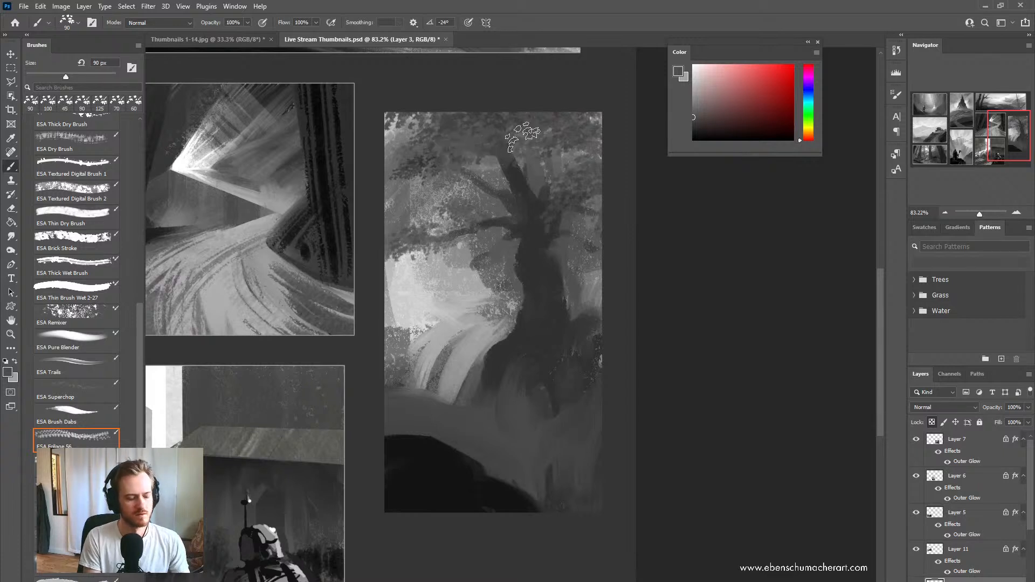
left_click(399, 118, "alt")
mouse_move(398, 121)
left_mouse_down()
mouse_move(392, 133)
mouse_move(442, 108)
mouse_move(479, 145)
mouse_move(472, 161)
mouse_move(487, 168)
left_mouse_up()
key("ctrl+z")
key("bracketleft")
left_click_drag(560, 145, 551, 110)
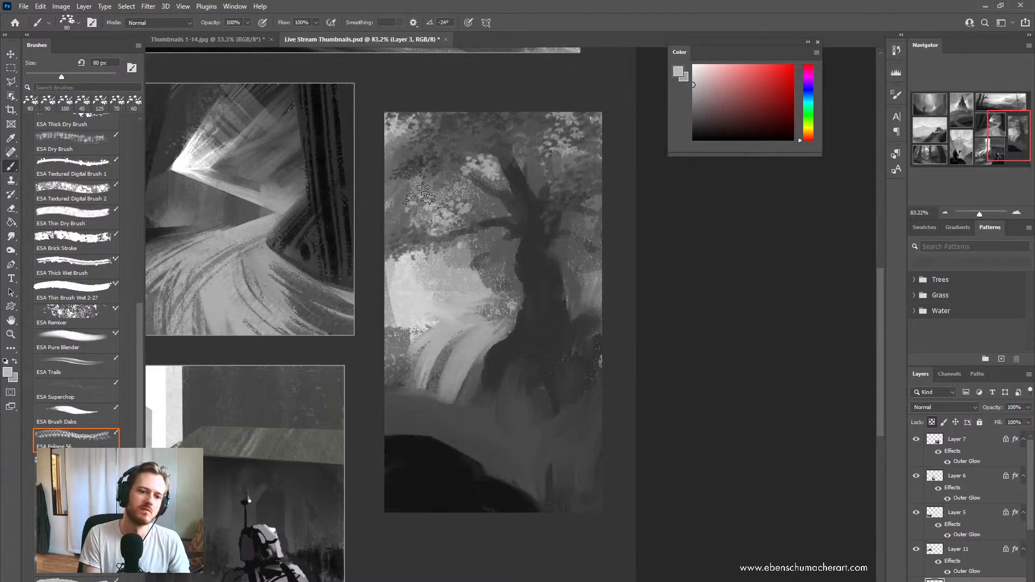
mouse_move(487, 259)
left_mouse_down()
mouse_move(484, 290)
mouse_move(504, 298)
left_mouse_up()
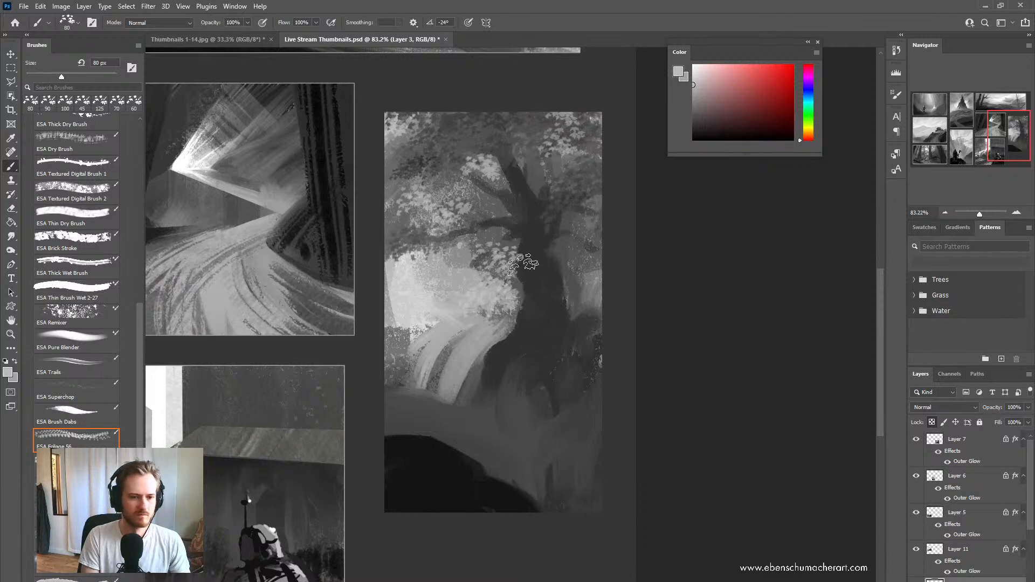
Step: Repaint the trunk down to its base in the sampled dark tone with the 40 px Thick Wet Mixer Brush
key("shift+b")
left_click(536, 274, "alt")
key("bracketleft")
key("bracketleft")
key("bracketleft")
key("bracketleft")
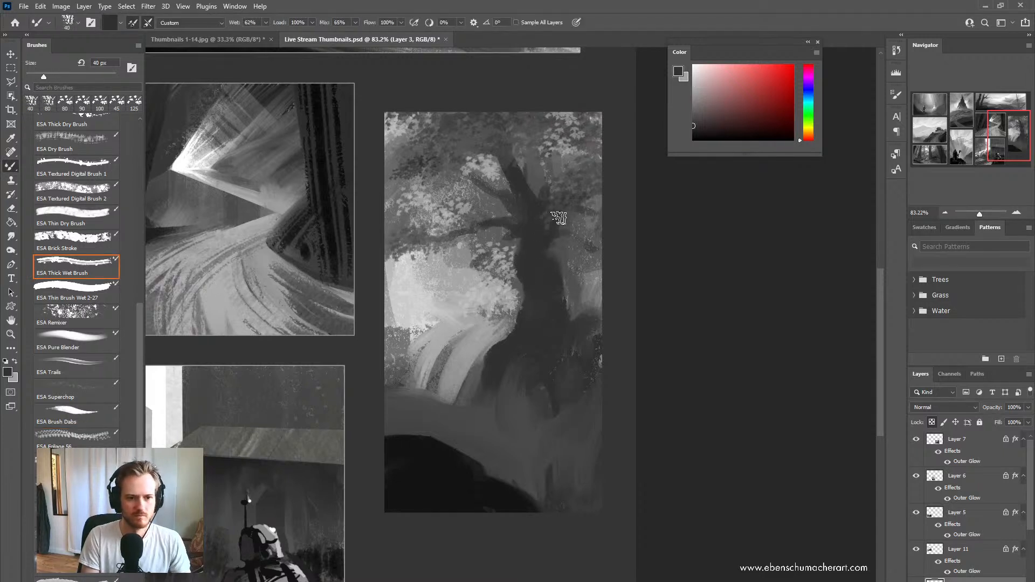
mouse_move(547, 237)
left_mouse_down()
mouse_move(570, 296)
mouse_move(565, 328)
mouse_move(575, 319)
mouse_move(587, 325)
mouse_move(562, 330)
left_mouse_up()
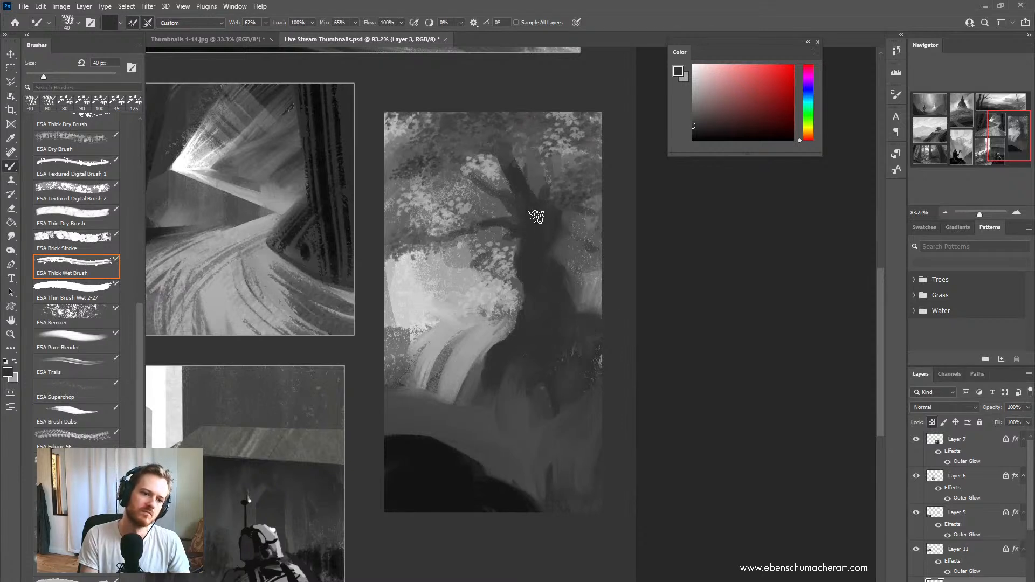
Step: Repaint the upper left branches and add a curved branch toward the right edge with the Mixer Brush at 30 px
key("bracketleft")
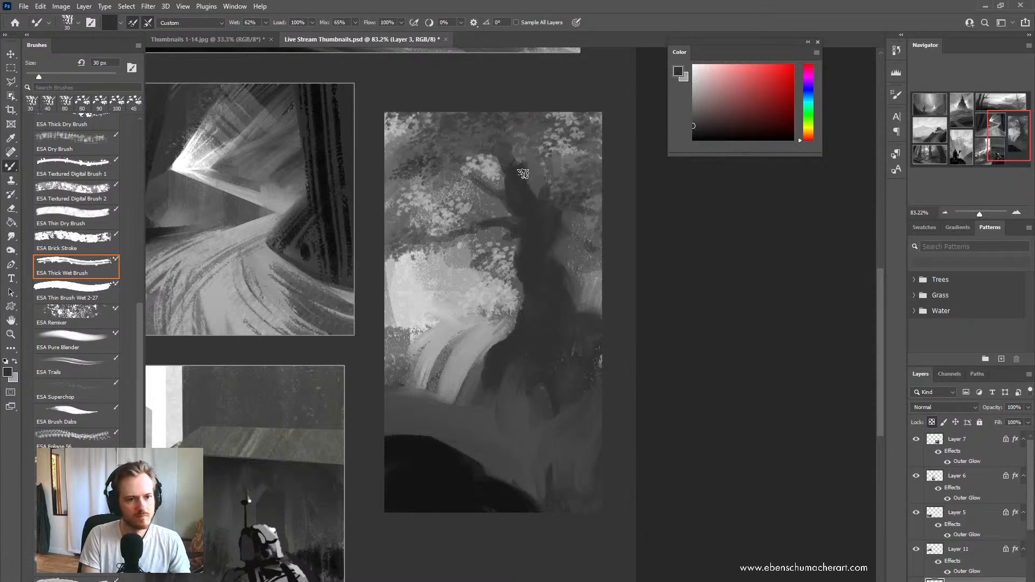
mouse_move(523, 173)
left_mouse_down()
mouse_move(491, 139)
mouse_move(508, 170)
mouse_move(459, 129)
left_mouse_up()
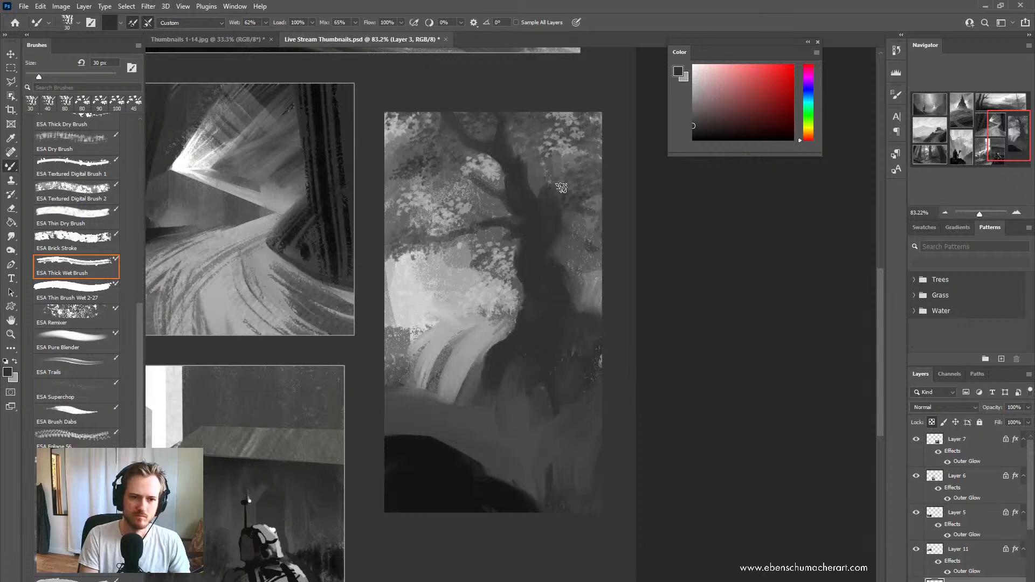
left_click_drag(548, 189, 598, 166)
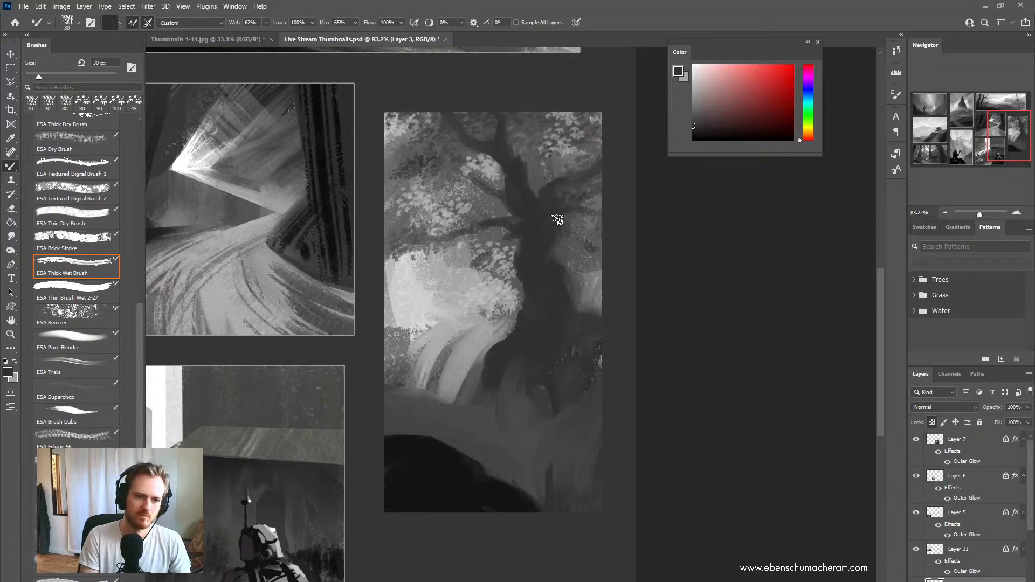
Step: Refine the tree's right branches and add a thin upward fork, varying the Mixer Brush between 15 and 35 px
key("bracketleft")
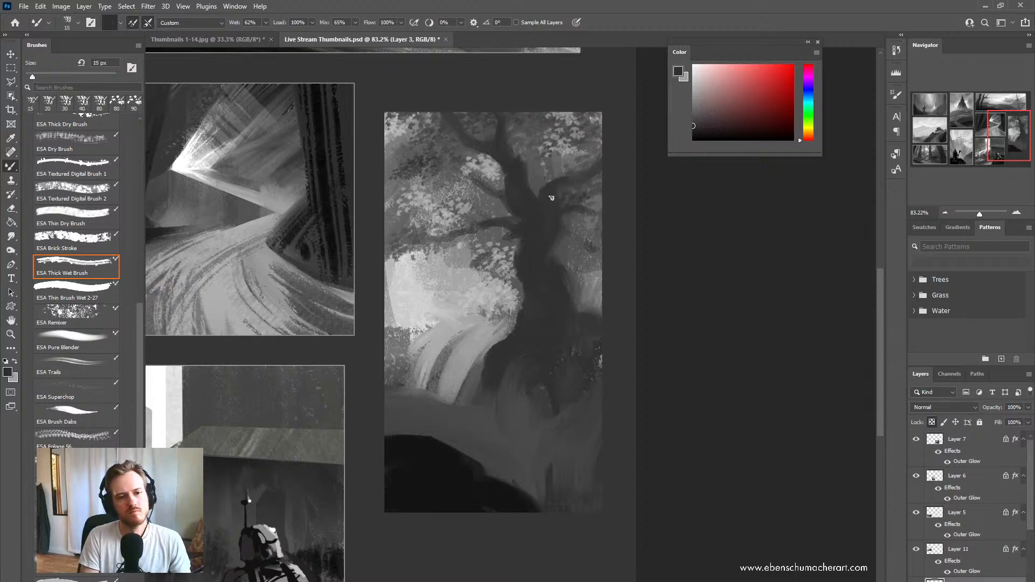
key("bracketright")
key("bracketright")
key("bracketright")
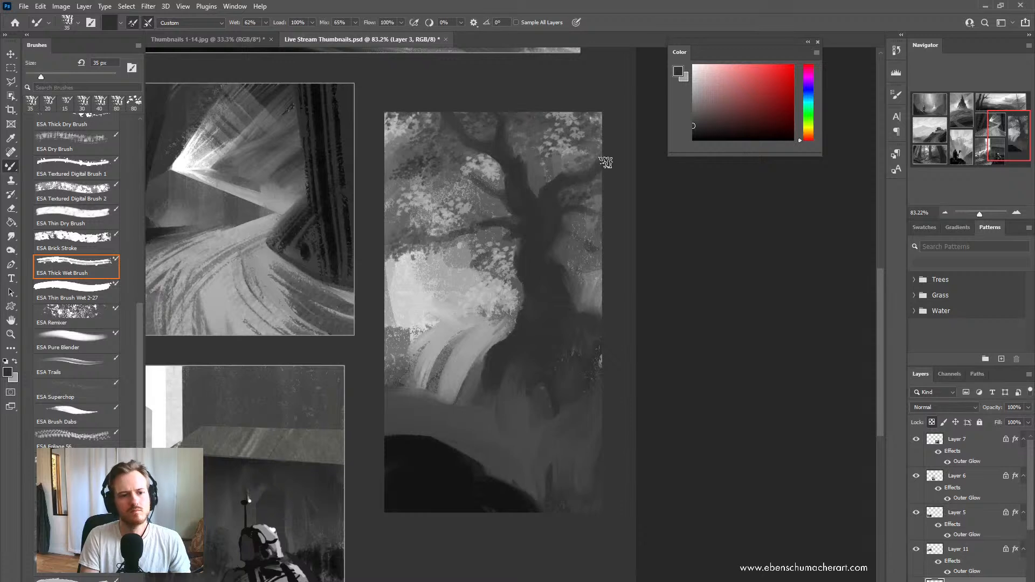
key("bracketleft")
key("bracketleft")
key("bracketleft")
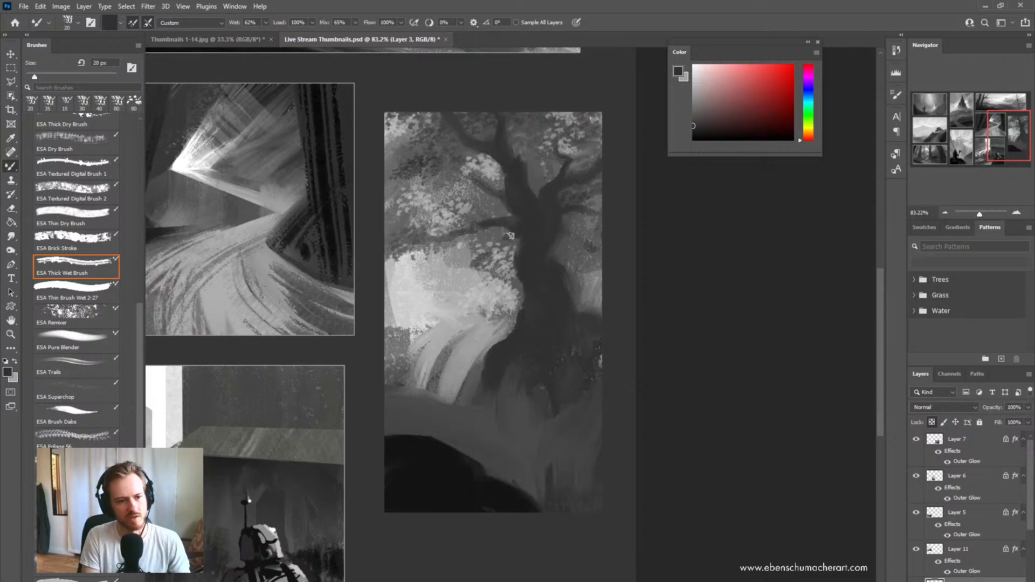
key("bracketright")
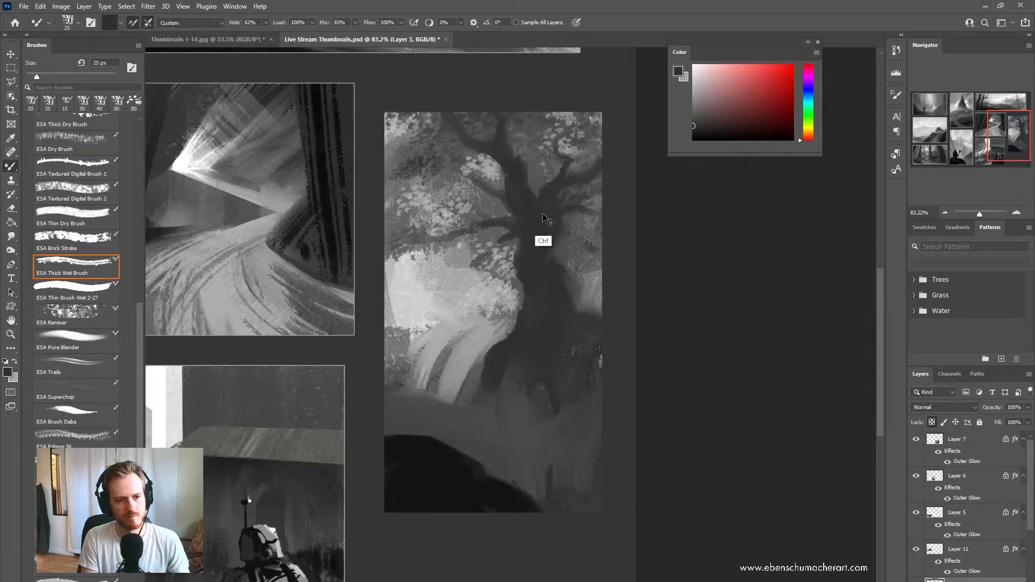
Step: Touch up the lower left branch and the foliage below it with sampled greys, using the Mixer Brush at 9 to 15 px
left_click(509, 239, "alt")
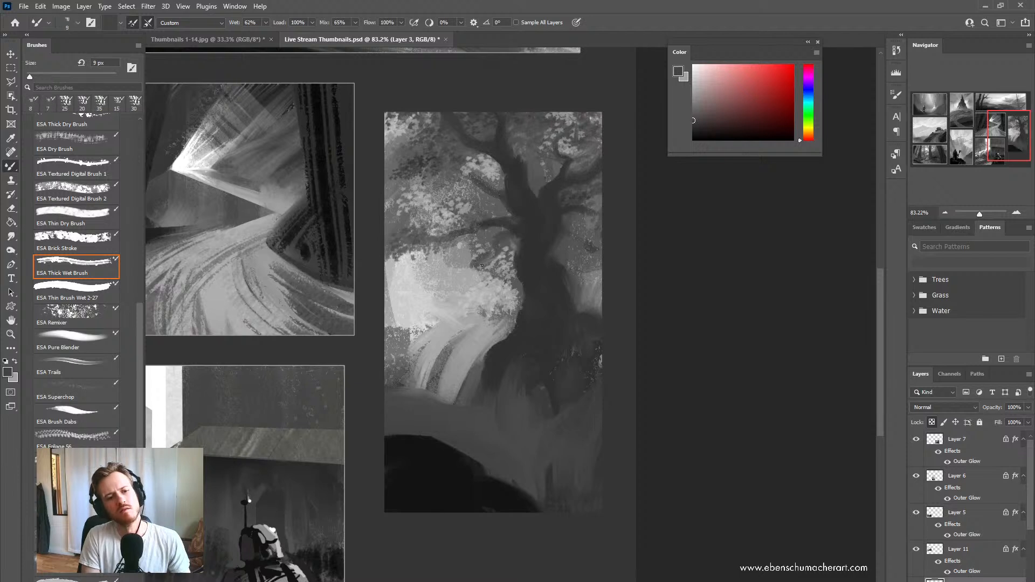
left_click(493, 298, "alt")
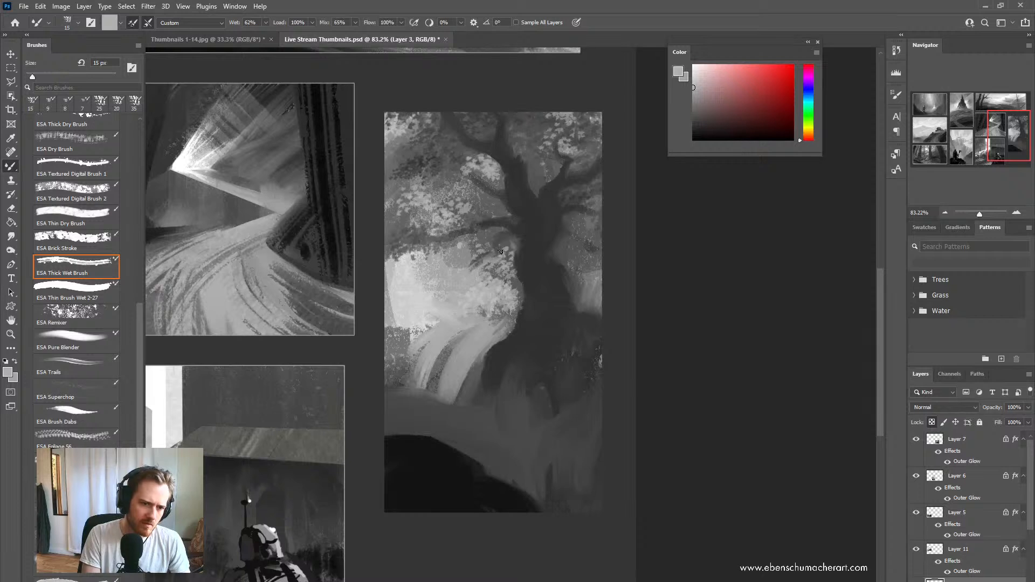
left_click(498, 257, "alt")
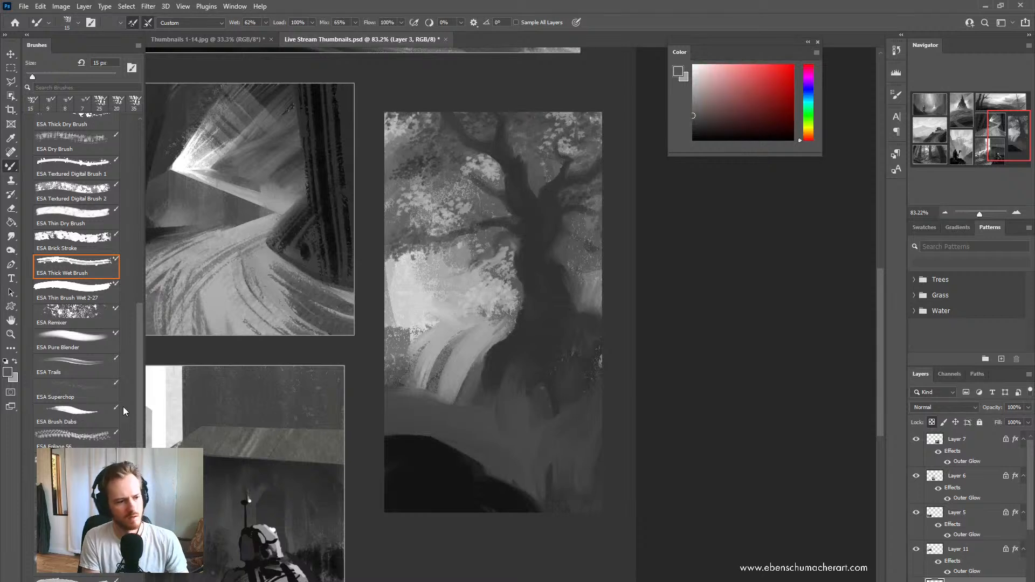
key("bracketleft")
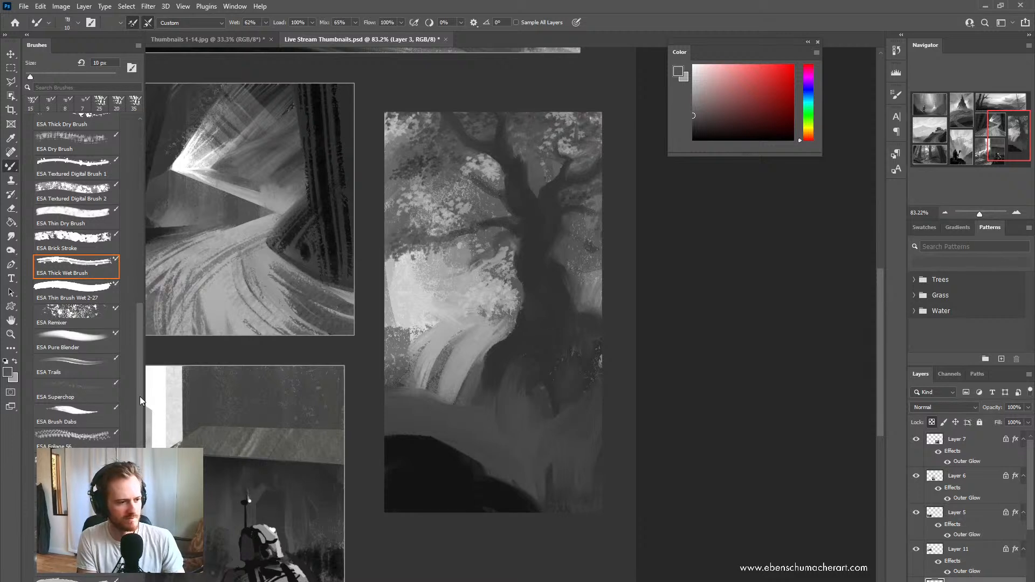
Step: Paint a thin branch below the lower left limb using the ESA Thin Brush Wet 2-27 at 20 px, undoing its curled tip and sampling light grey
scroll(55, 305, "up", 4)
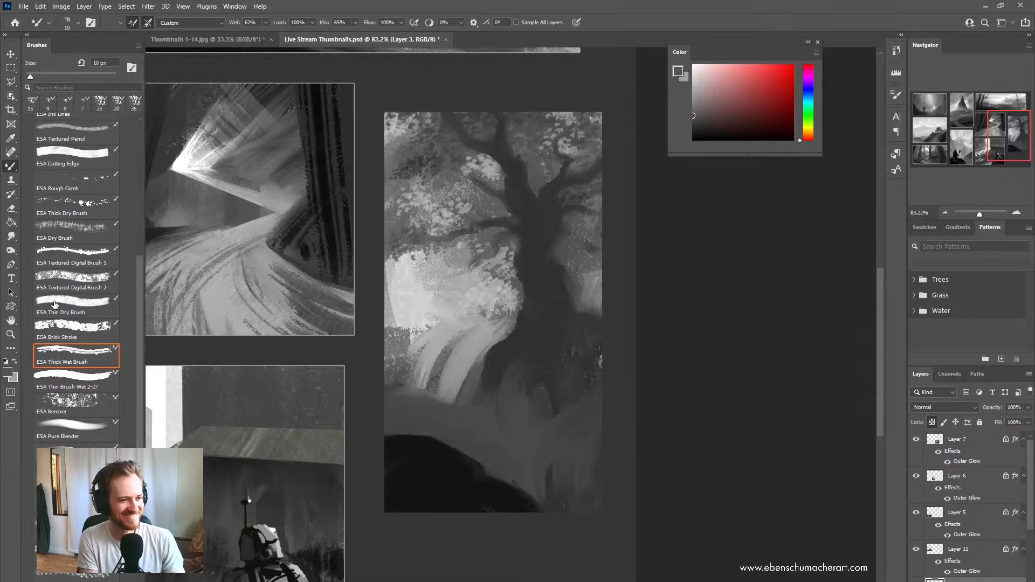
scroll(129, 259, "up", 4)
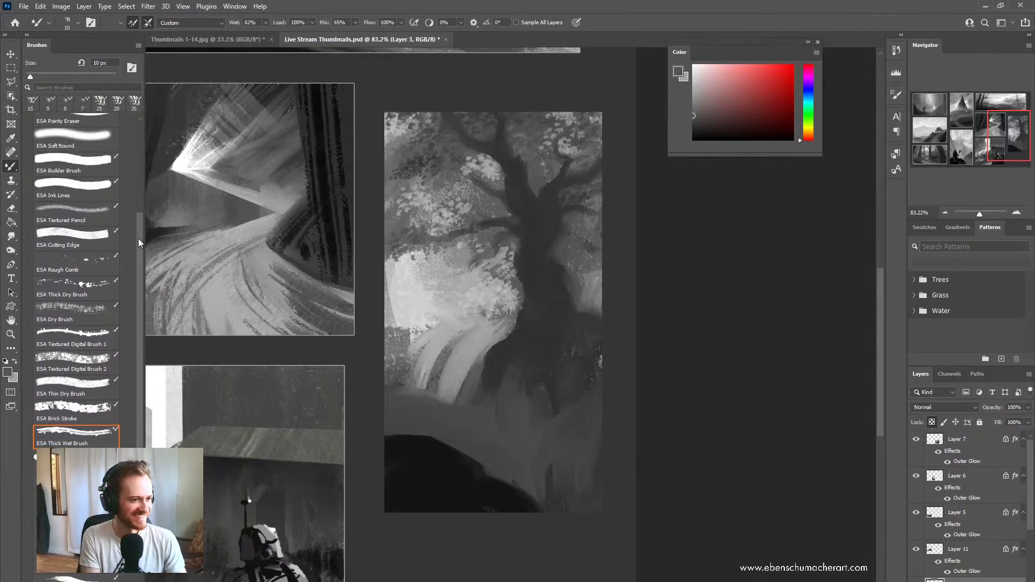
scroll(122, 428, "down", 8)
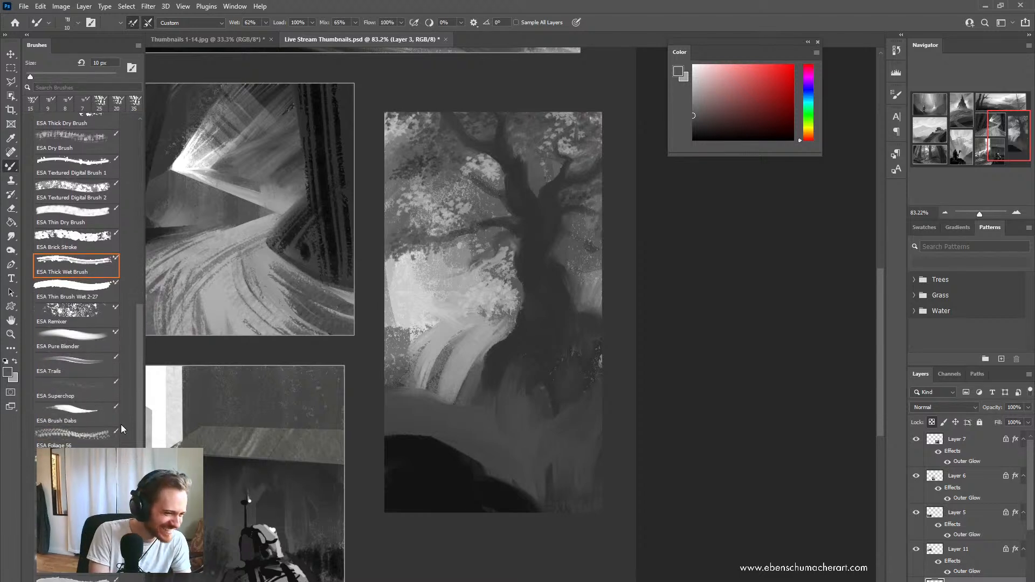
left_click(90, 412)
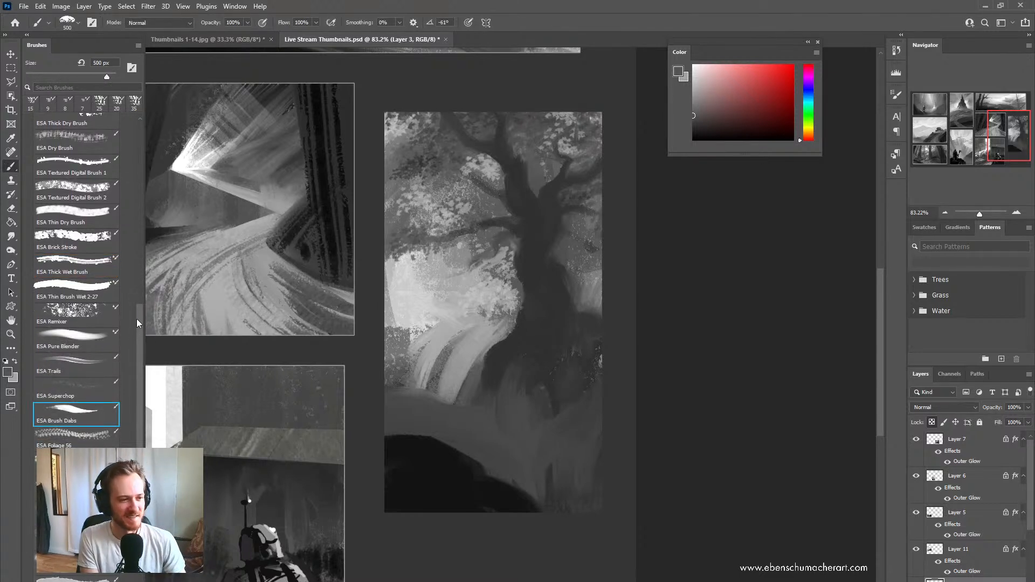
left_click_drag(137, 319, 137, 266)
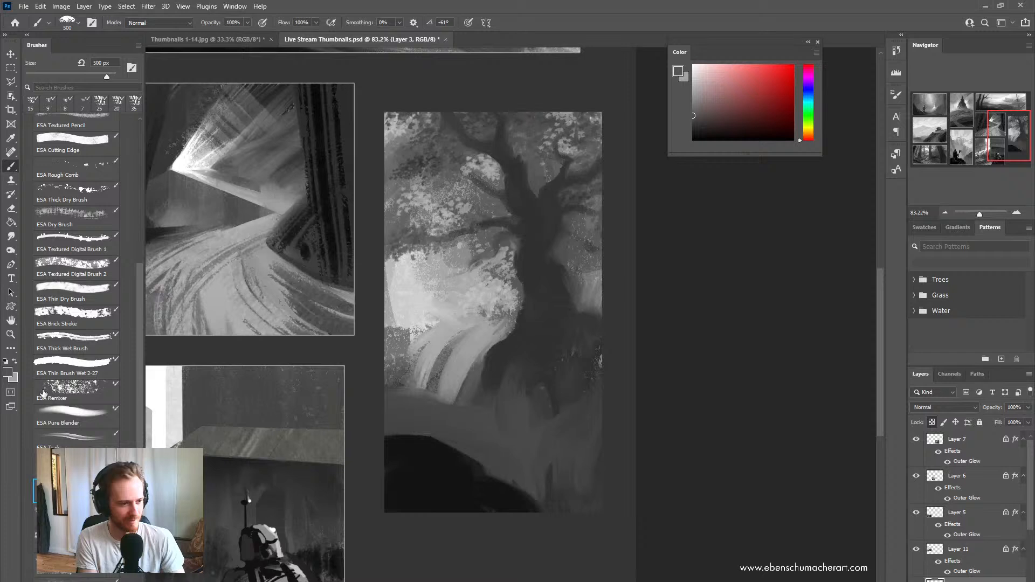
left_click(79, 361)
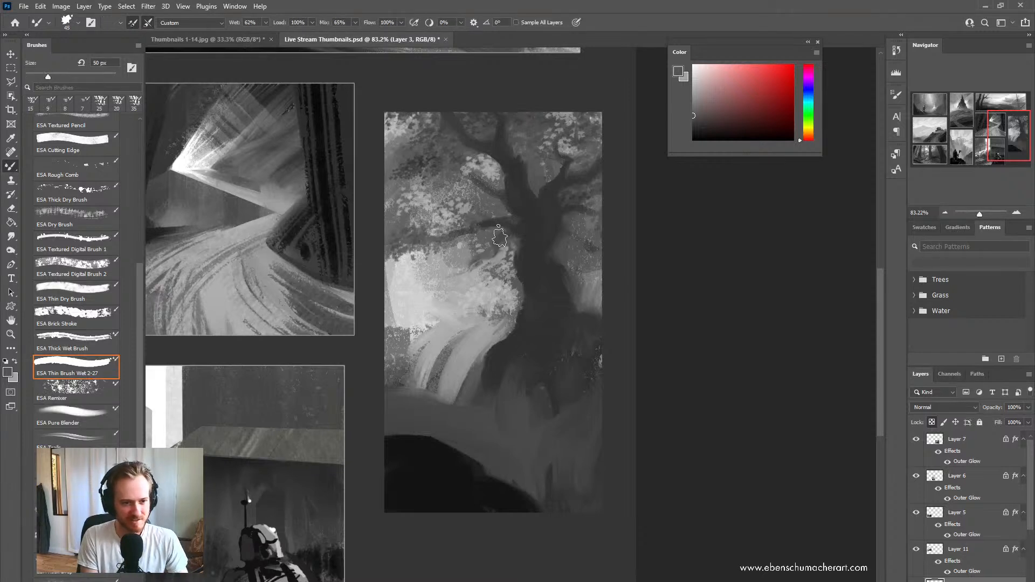
key("bracketleft")
key("bracketleft")
key("bracketleft")
key("bracketleft")
key("bracketleft")
key("bracketleft")
key("bracketleft")
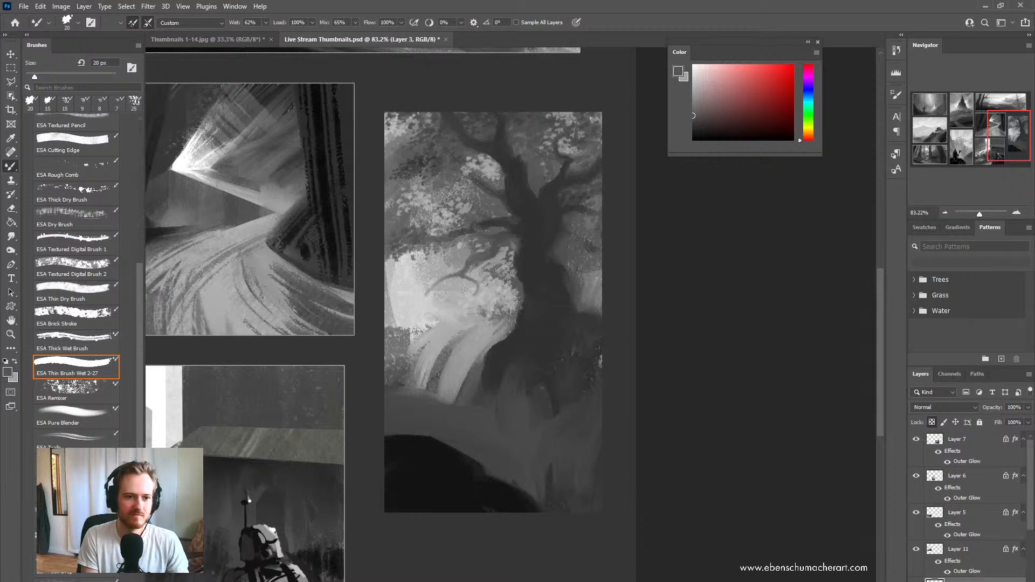
key("ctrl+z")
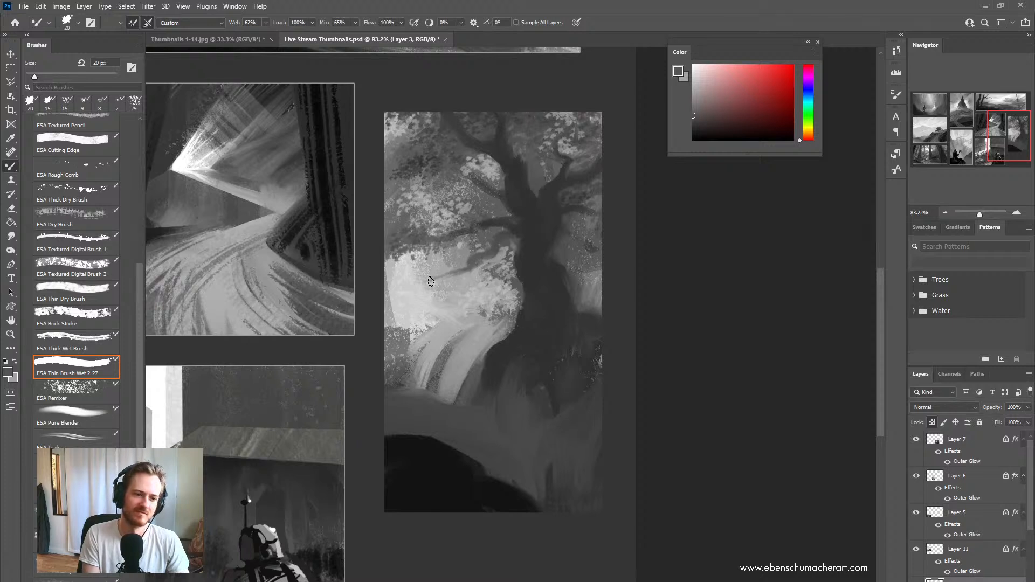
left_click(480, 277, "alt")
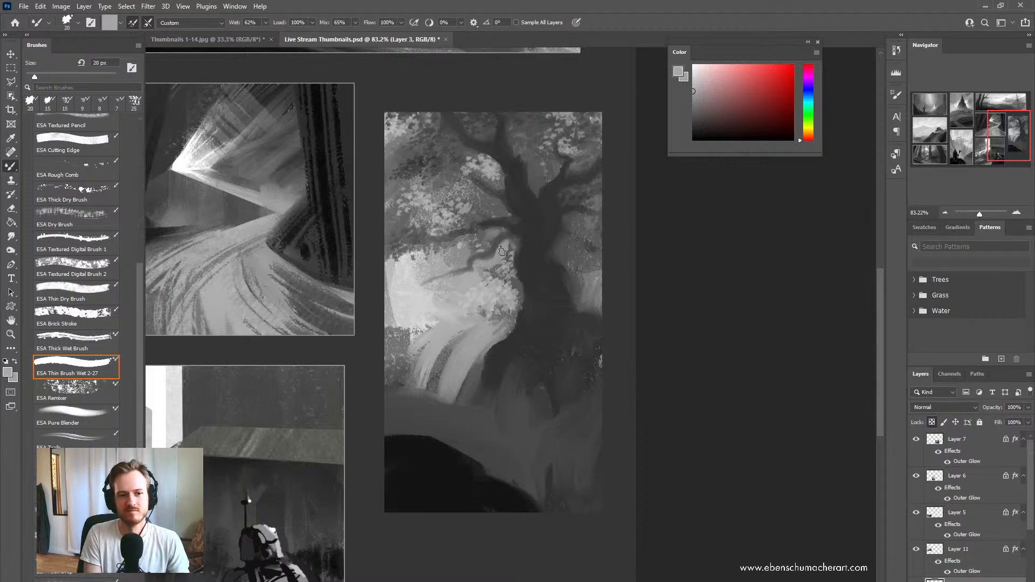
Step: Extend the long left branch in a curve toward the thumbnail's left edge with the dark tone sampled from the trunk
left_click(539, 222, "alt")
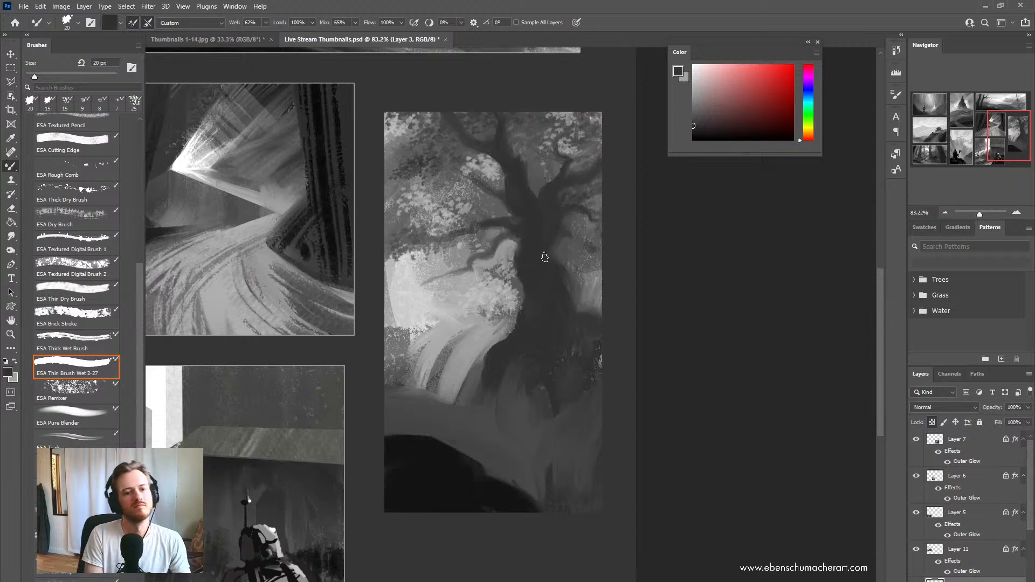
left_click(517, 224, "alt")
left_click_drag(518, 224, 477, 228)
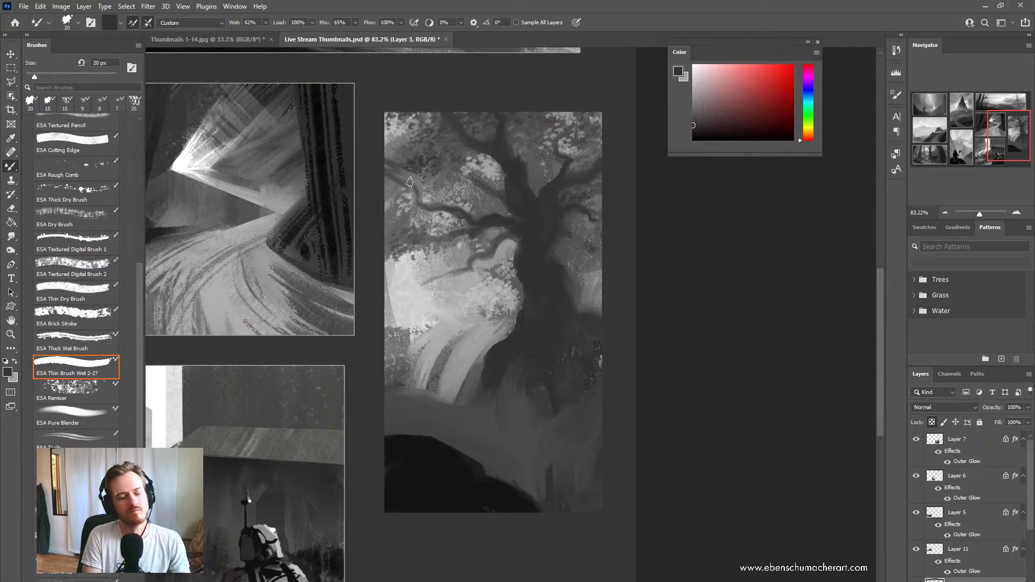
Step: Darken the long left branch and add a small upward fork using the regular Brush with ESA Brush Dabs at 35 px
key("shift+b")
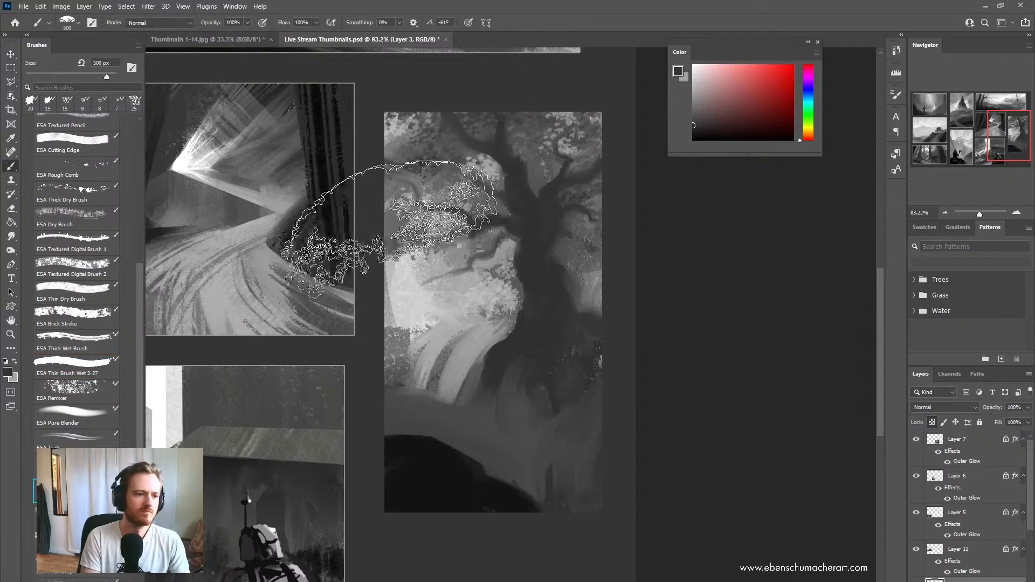
key("[")
key("[")
key("[")
key("[")
key("[")
key("[")
key("[")
key("[")
key("[")
key("[")
key("[")
key("[")
key("[")
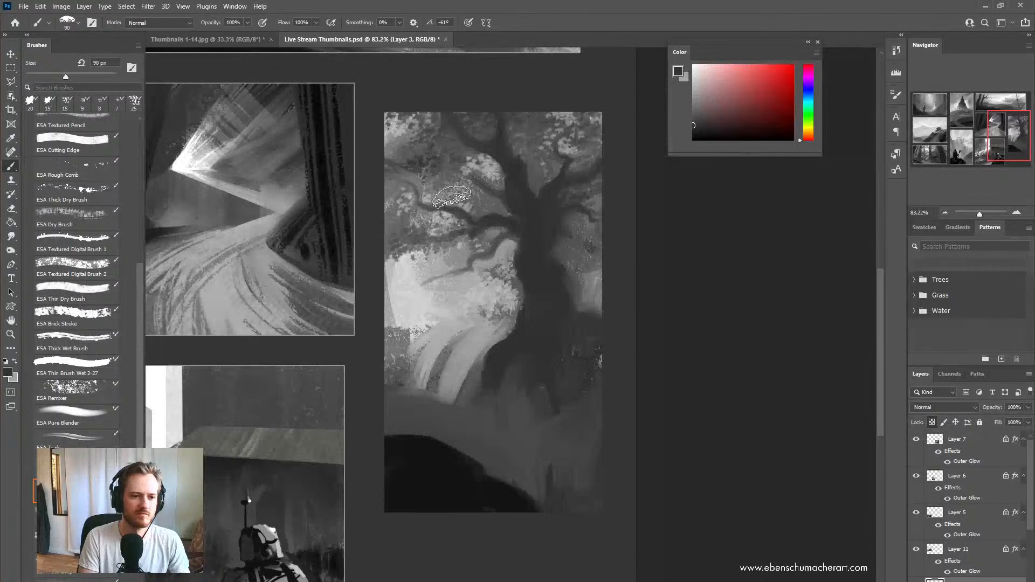
key("[")
key("[")
key("[")
key("[")
key("[")
key("[")
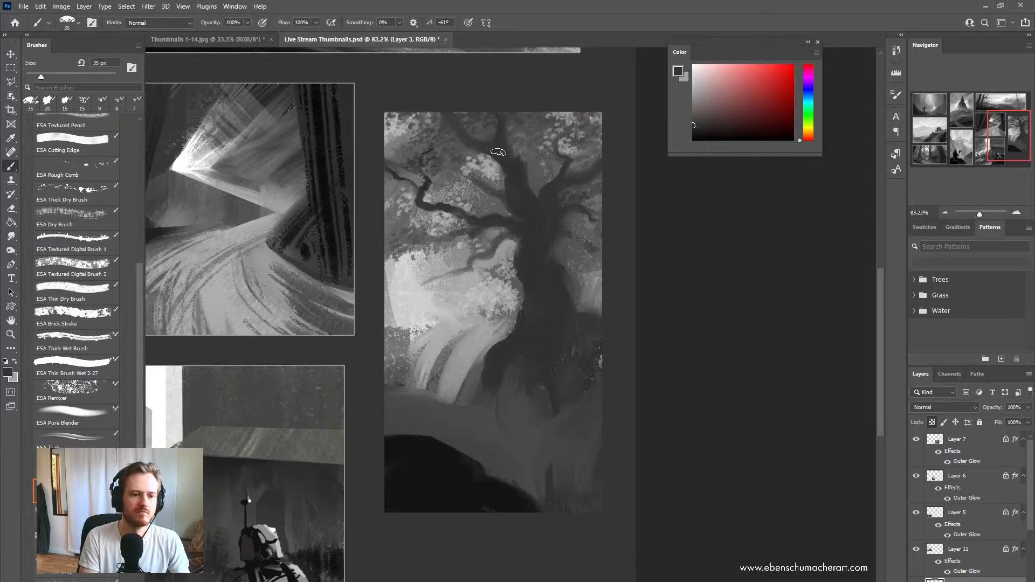
left_click_drag(429, 184, 419, 164)
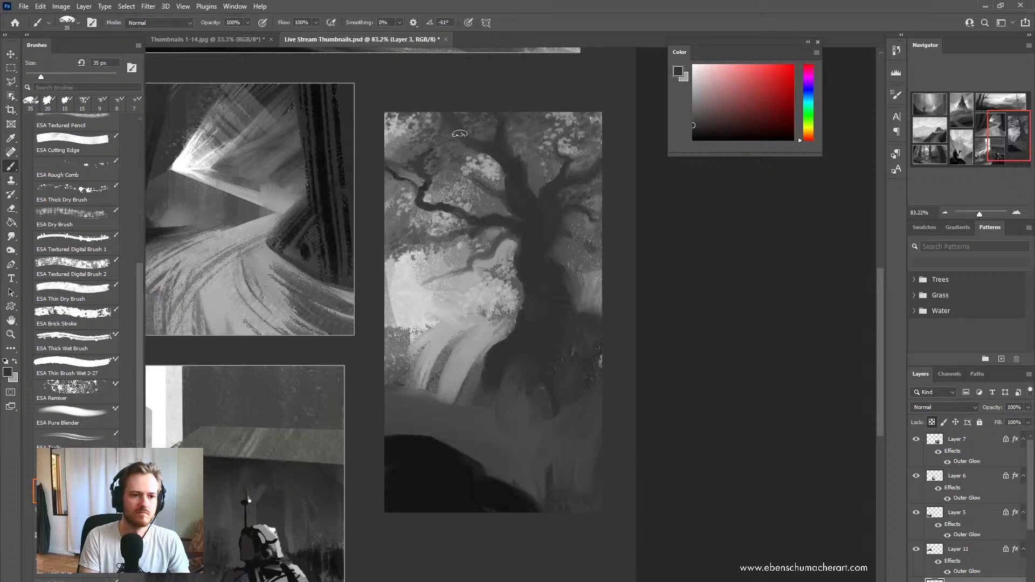
Step: Soften the left branch with a slightly lighter grey and thicken the junction of the right branch in the sampled trunk tone
left_click_drag(492, 225, 428, 206, "alt")
left_click(696, 117)
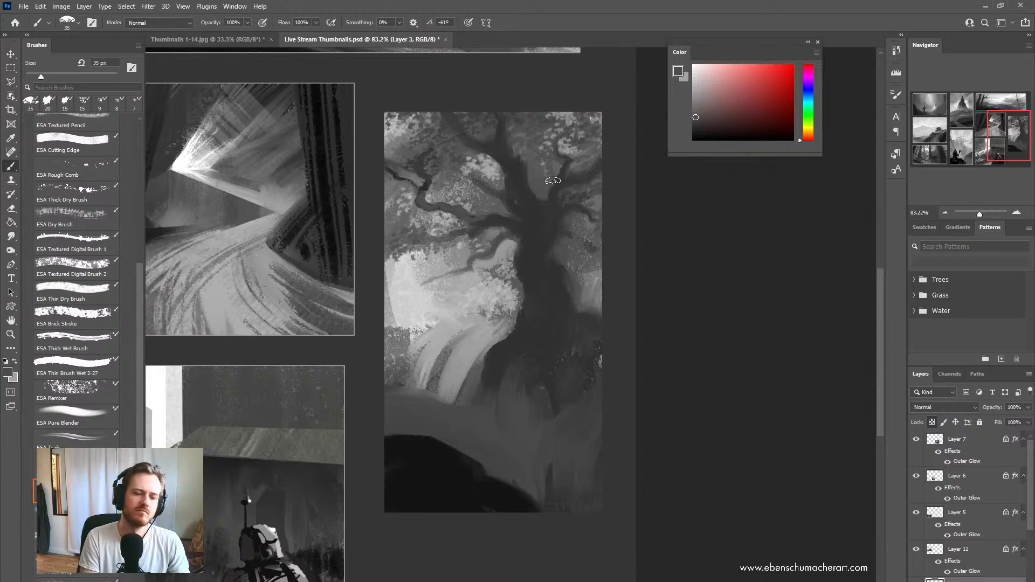
left_click(532, 204, "alt")
left_click_drag(556, 181, 536, 205)
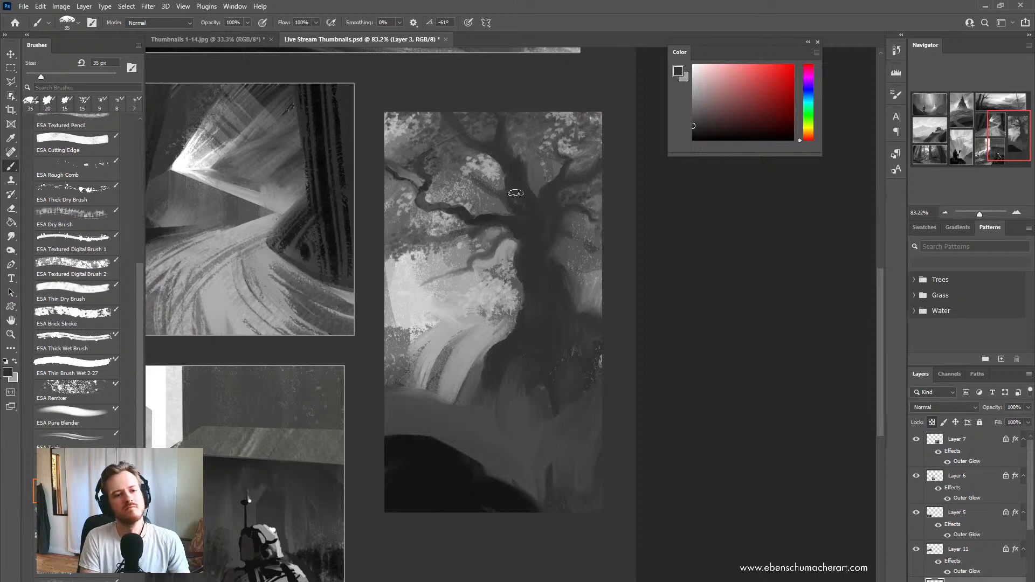
Step: Repaint the upper central and left branches and extend the right upward branch to the thumbnail's top edge in dark grey
left_click_drag(498, 143, 503, 106)
left_click_drag(491, 151, 436, 120)
mouse_move(560, 178)
left_mouse_down()
mouse_move(569, 157)
mouse_move(559, 123)
left_mouse_up()
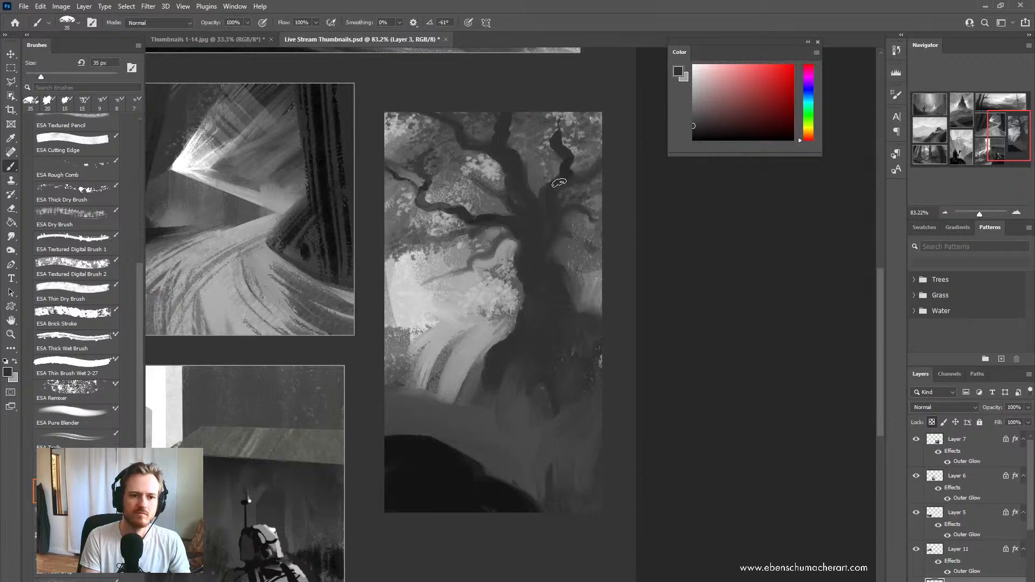
left_click_drag(561, 123, 553, 105)
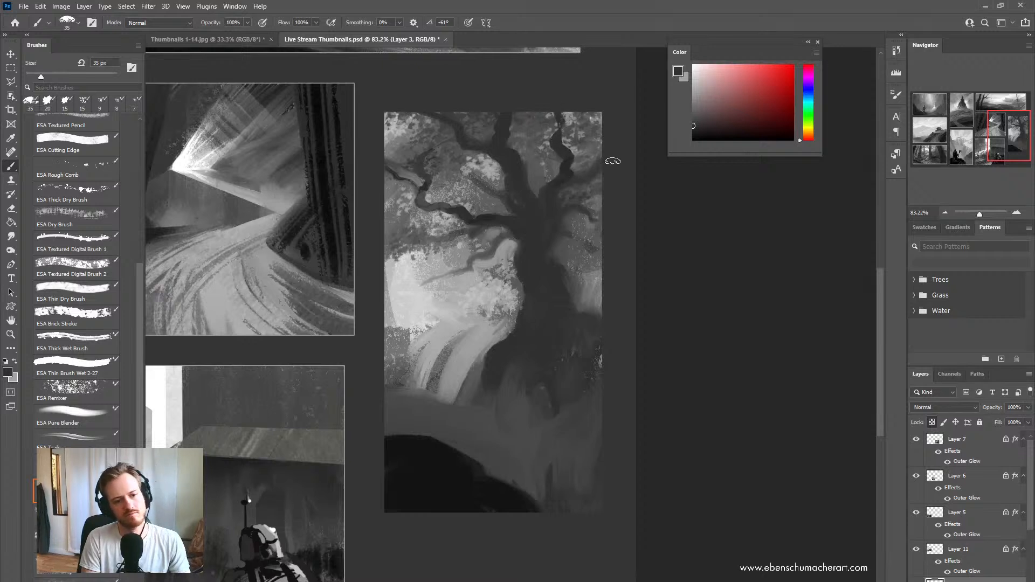
Step: Carve out the roots at the trunk's lower left with the ground's sampled grey, using the brush at up to 50 px
key("alt")
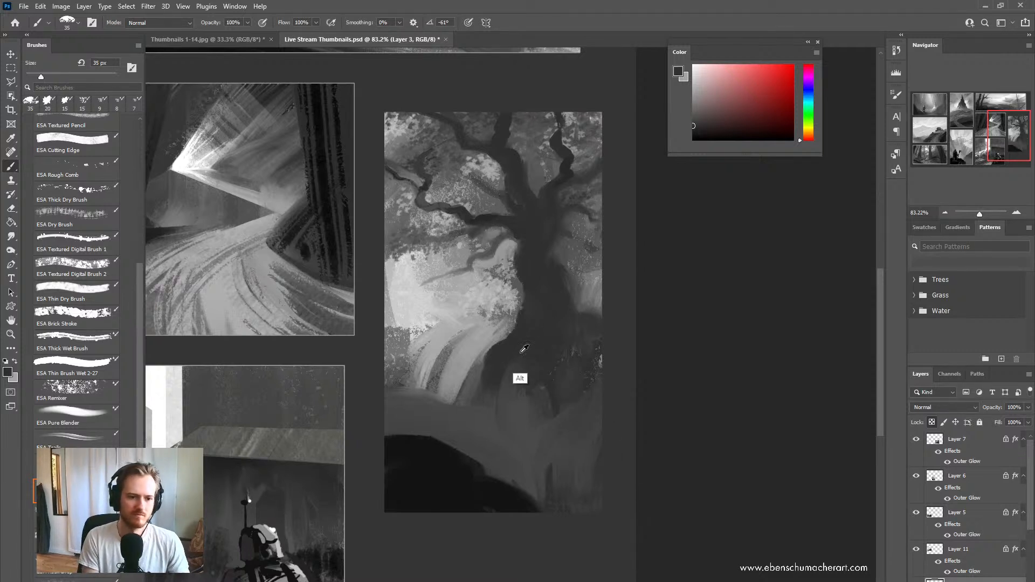
left_click(514, 406, "alt")
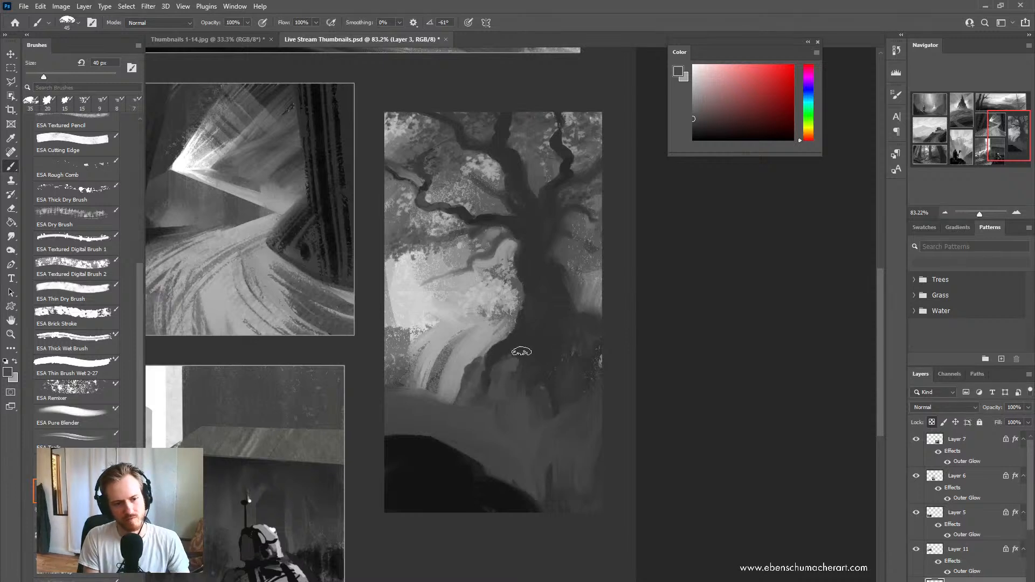
key("]")
key("]")
key("]")
left_click_drag(514, 352, 513, 358)
key("]")
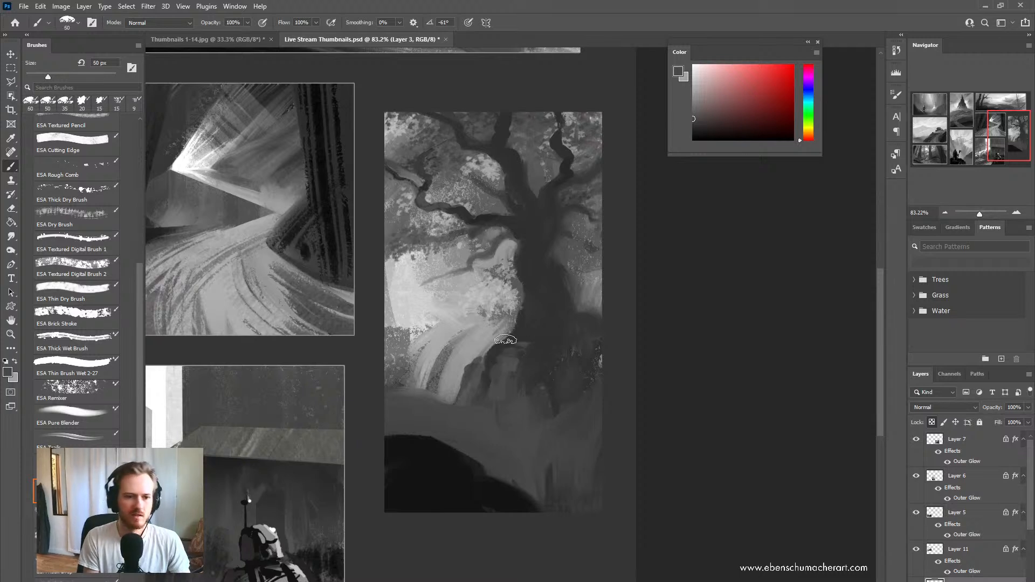
key("[")
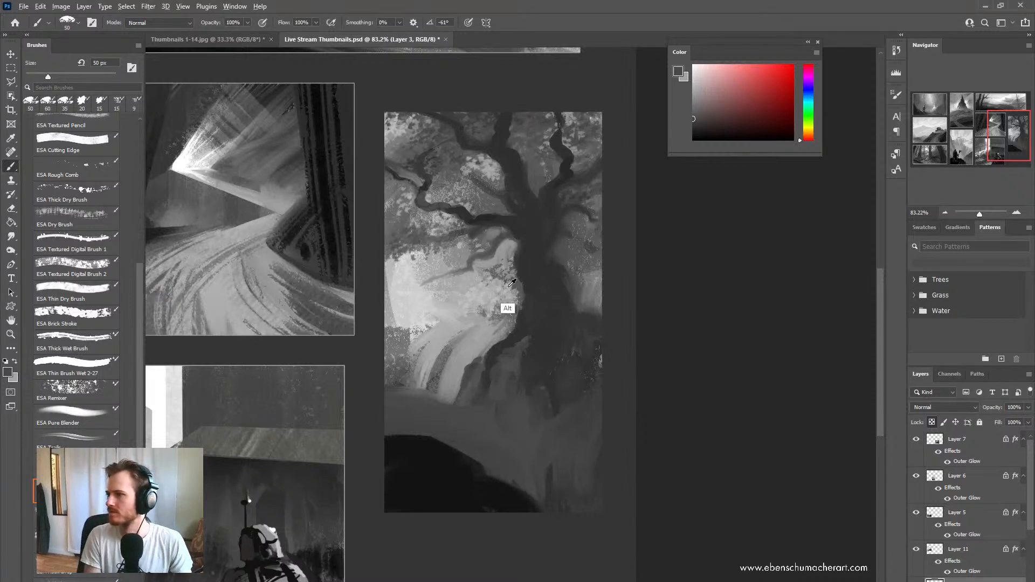
Step: Paint a dark root down from the trunk's base and rework the shadows around it with sampled greys at 50 px
left_click(539, 325, "alt")
mouse_move(539, 325)
left_mouse_down()
mouse_move(530, 350)
mouse_move(544, 352)
mouse_move(549, 392)
mouse_move(561, 386)
mouse_move(549, 424)
mouse_move(536, 390)
mouse_move(557, 368)
left_mouse_up()
left_click(531, 402, "alt")
left_click(536, 347, "alt")
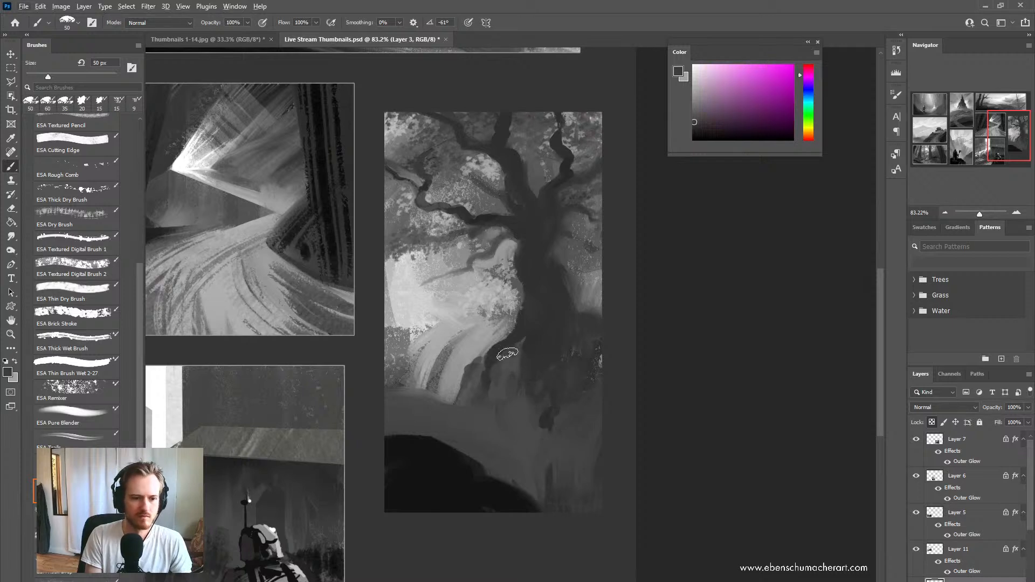
left_click(556, 337, "alt")
left_click(590, 341, "alt")
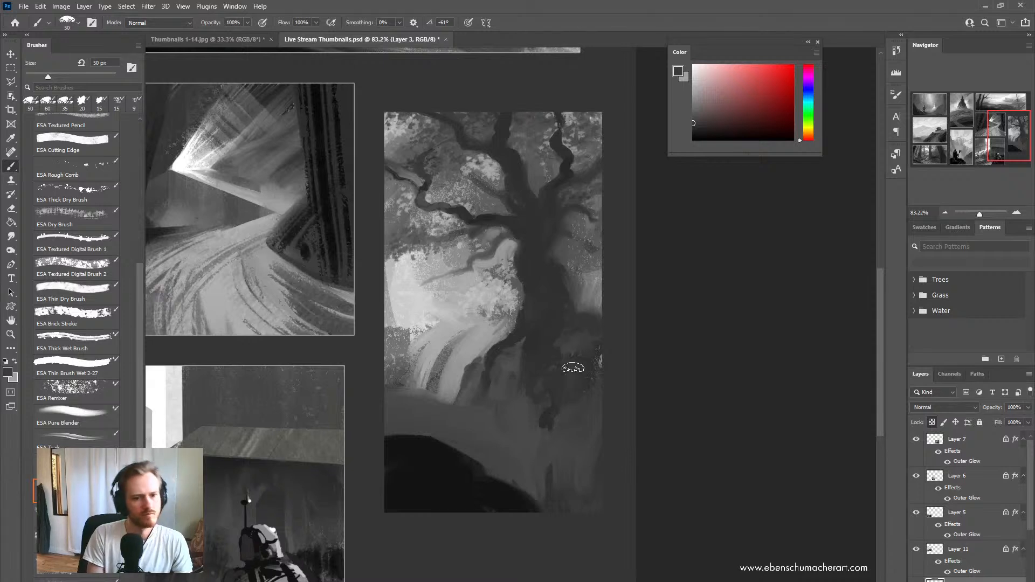
Step: Widen the trunk's right side into a flared root toward the right edge with the sampled dark trunk tone
left_click(566, 298, "alt")
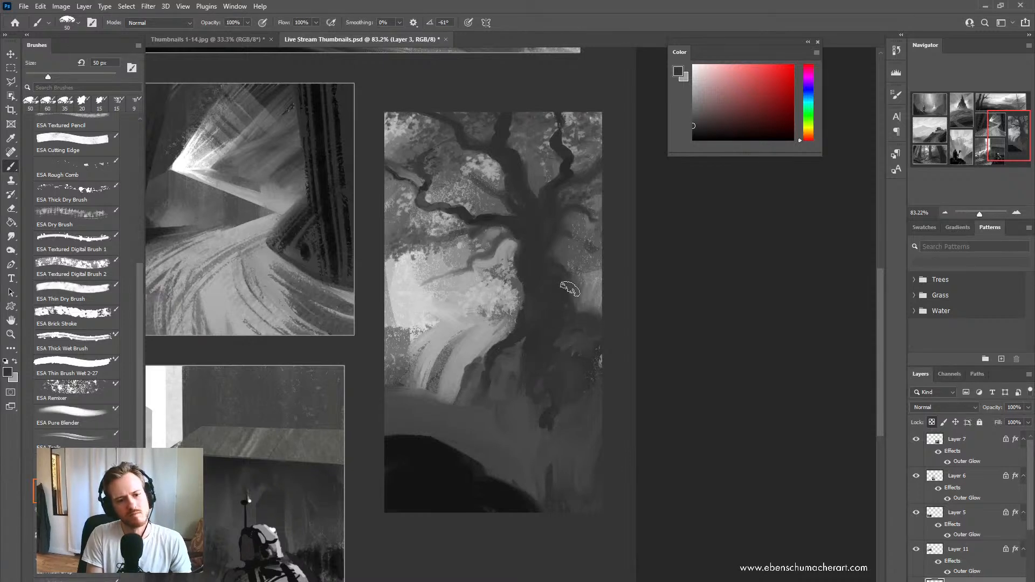
left_click_drag(569, 289, 571, 316)
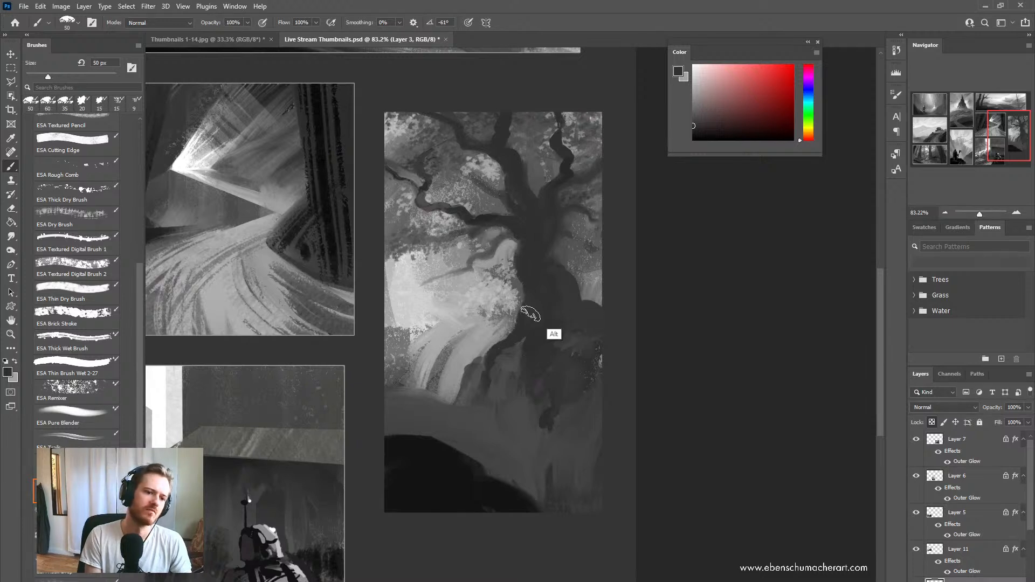
left_click(549, 309, "alt")
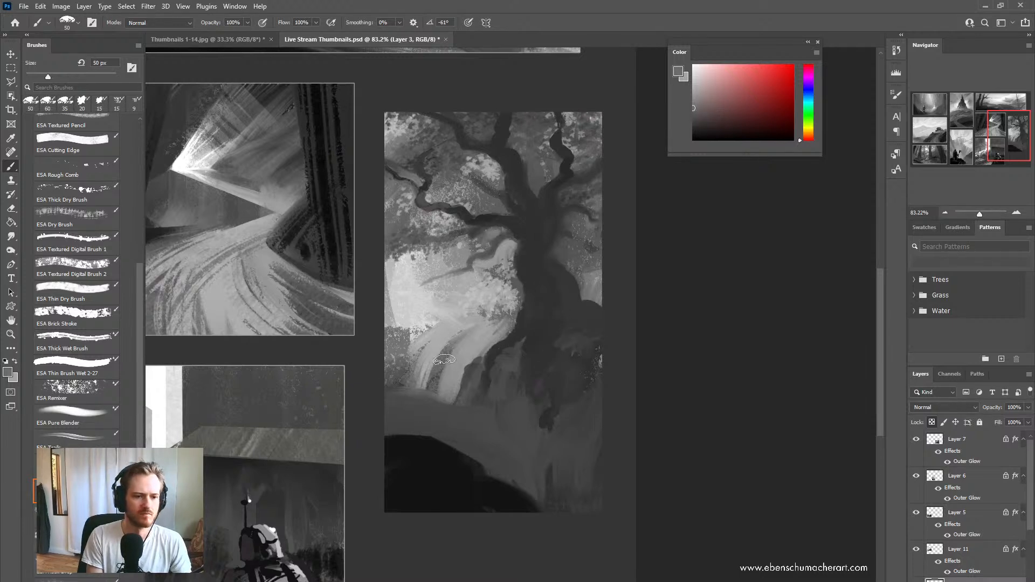
Step: Add curved light strokes down the slope beside the tree with the sampled sky grey at 50 px
left_click(419, 308, "alt")
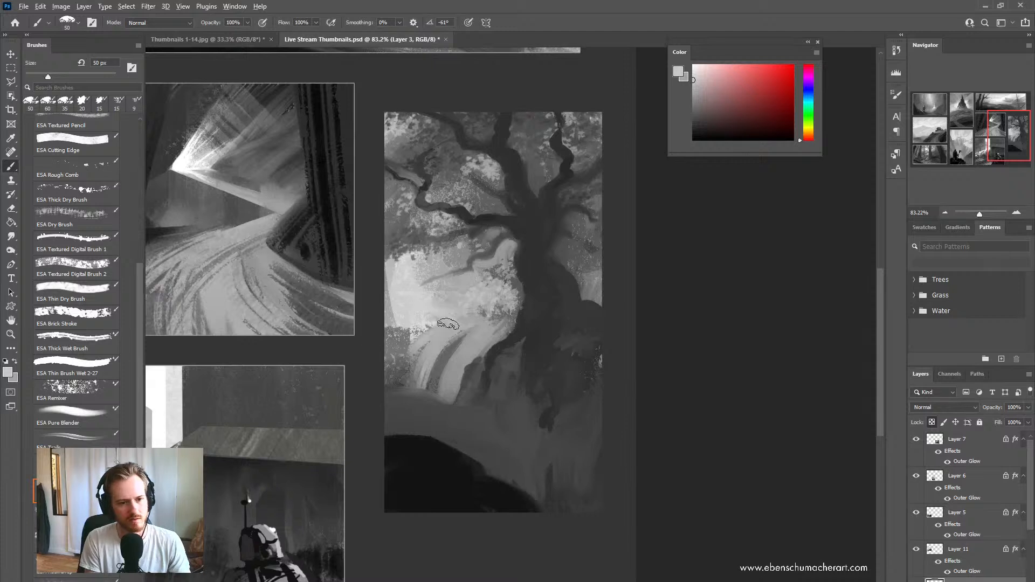
left_click_drag(463, 324, 447, 368)
key("ctrl+z")
left_click_drag(461, 327, 427, 385)
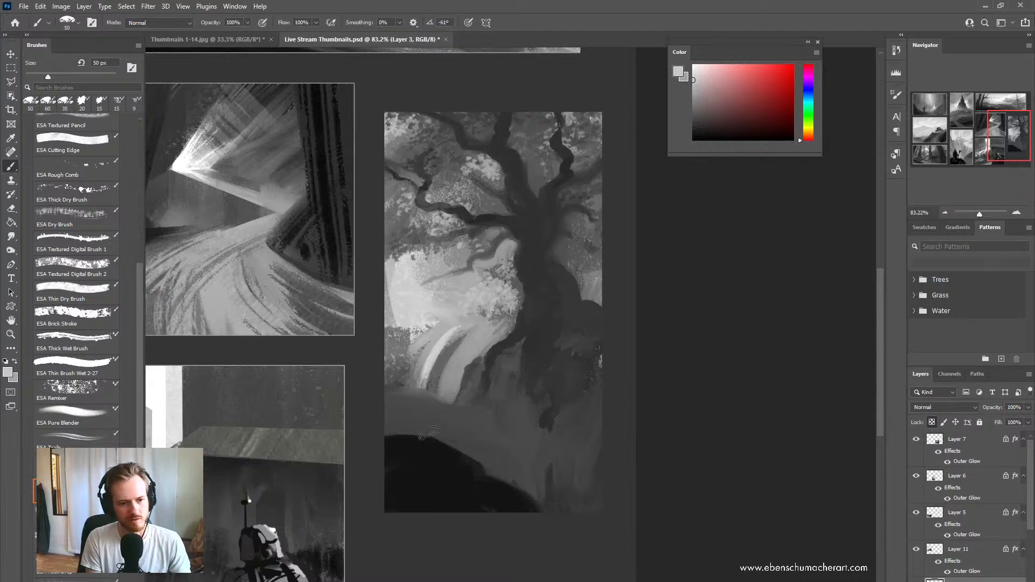
mouse_move(458, 327)
left_mouse_down()
mouse_move(484, 326)
mouse_move(456, 328)
mouse_move(433, 373)
left_mouse_up()
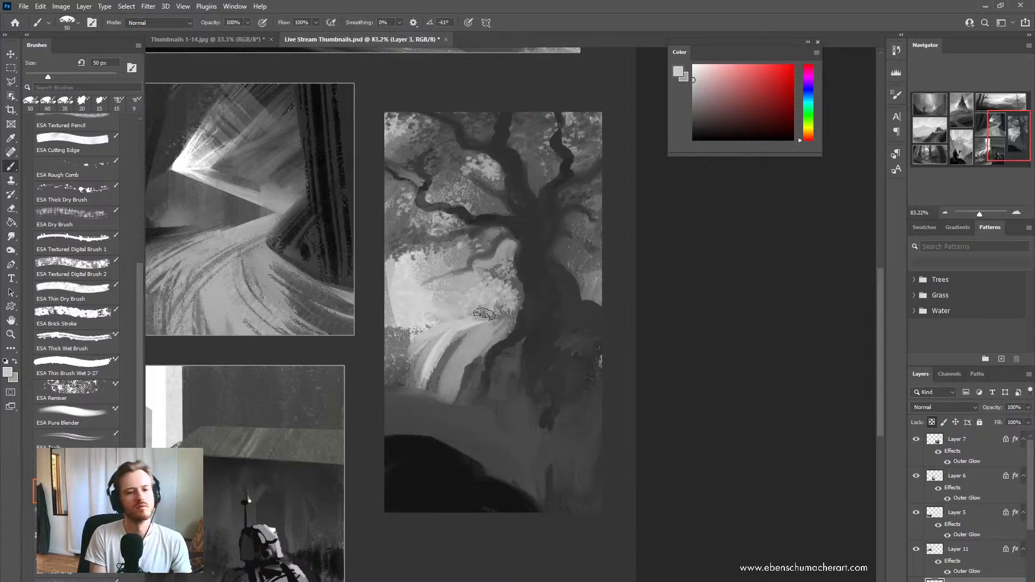
Step: Sample the ground grey beside the slope and switch to the ESA Thick Wet Brush at a slightly reduced size
left_click(451, 382, "alt")
left_click(72, 360)
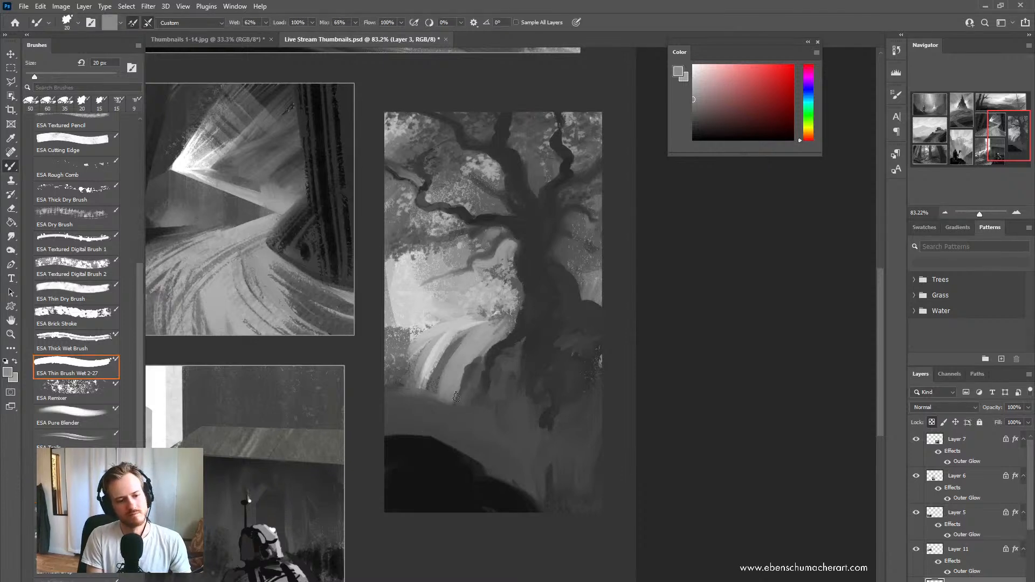
left_click(79, 317)
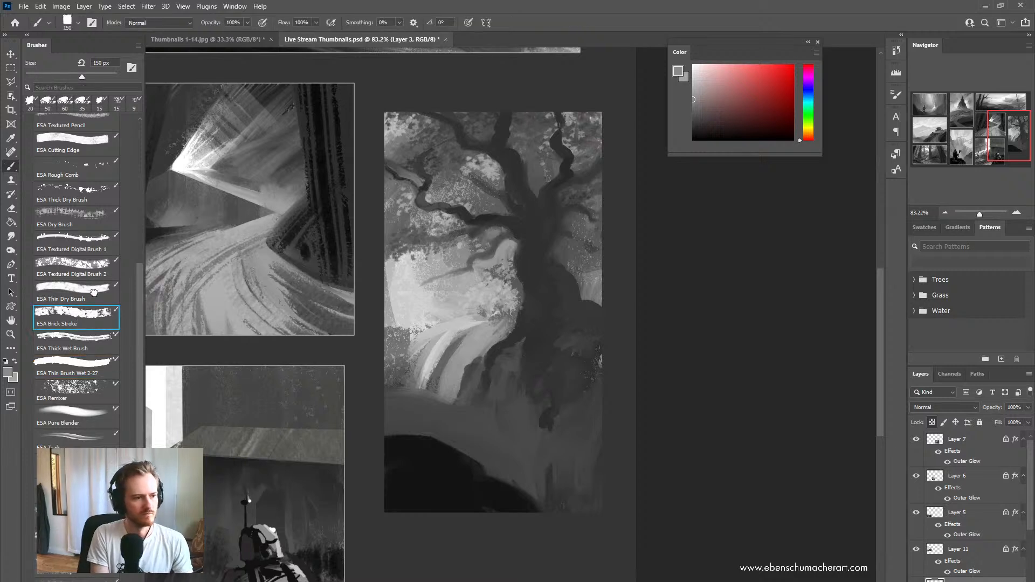
left_click(80, 291)
left_click(81, 267)
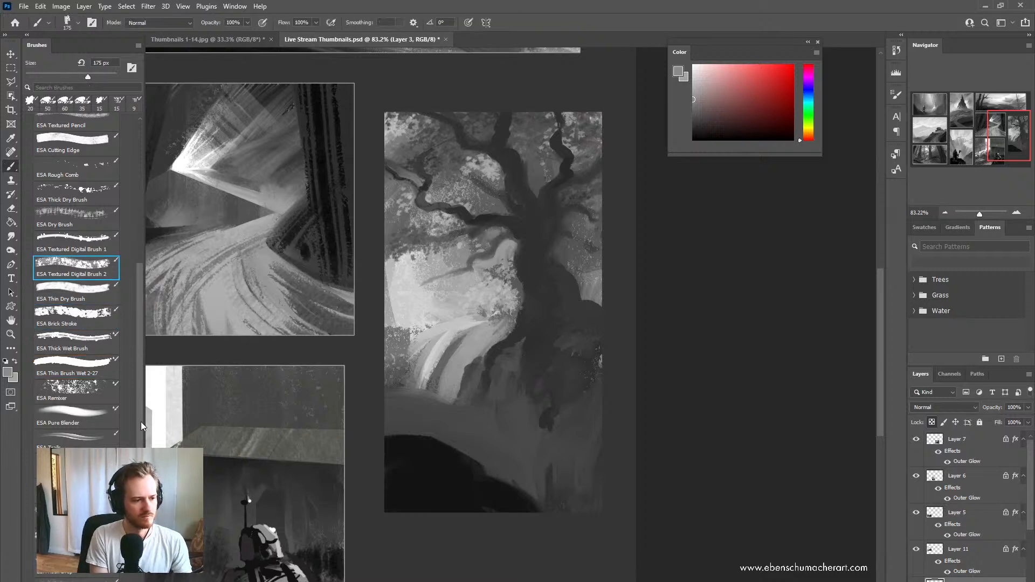
mouse_move(139, 417)
left_mouse_down()
mouse_move(139, 409)
mouse_move(138, 426)
mouse_move(138, 383)
left_mouse_up()
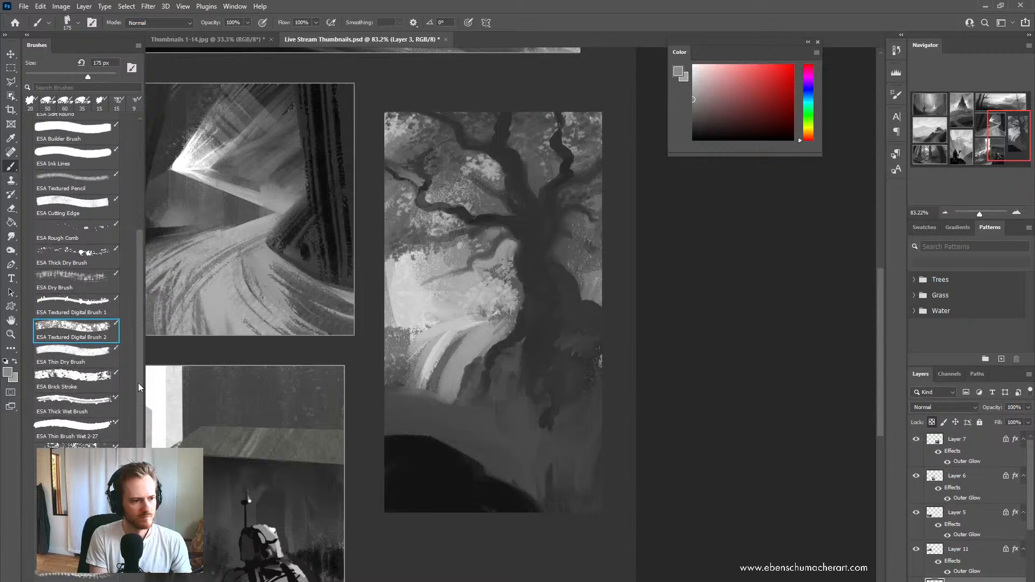
left_click(75, 404)
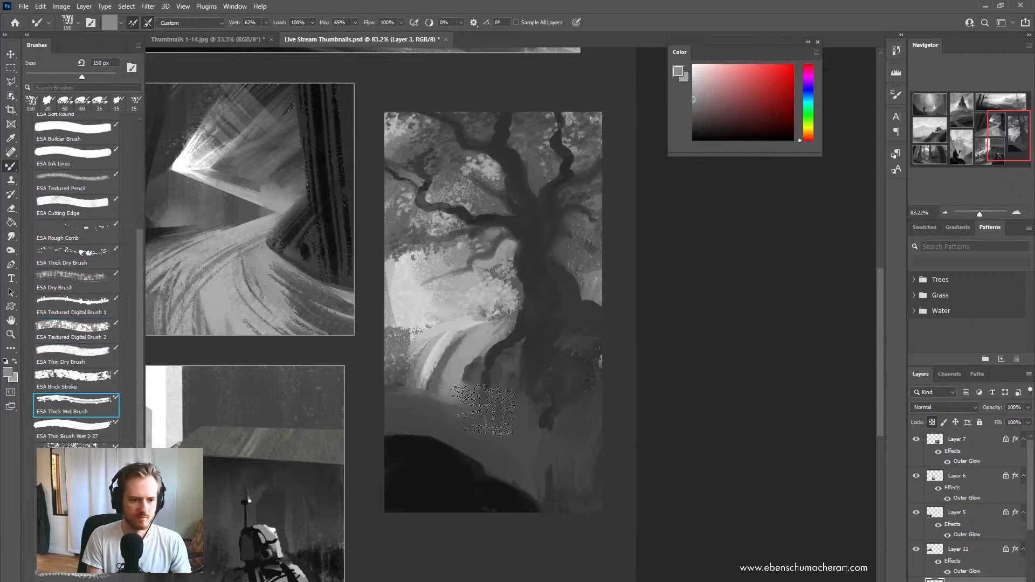
key("bracketleft")
Step: Select a polygonal area covering the light slope and the ground below the tree, following the foreground mound's upper edge
key("l")
left_click(385, 384)
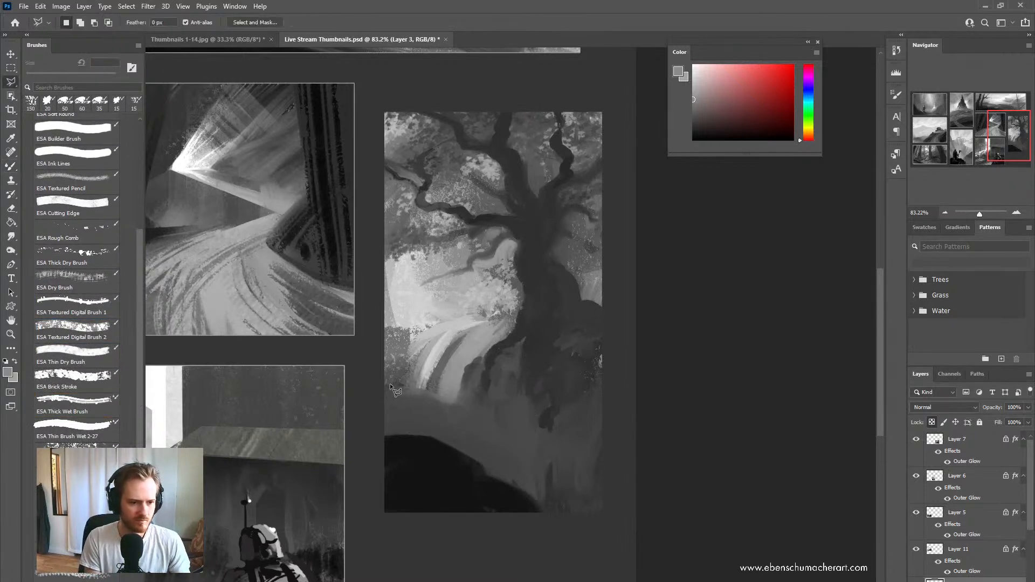
left_click(442, 398)
left_click(479, 431)
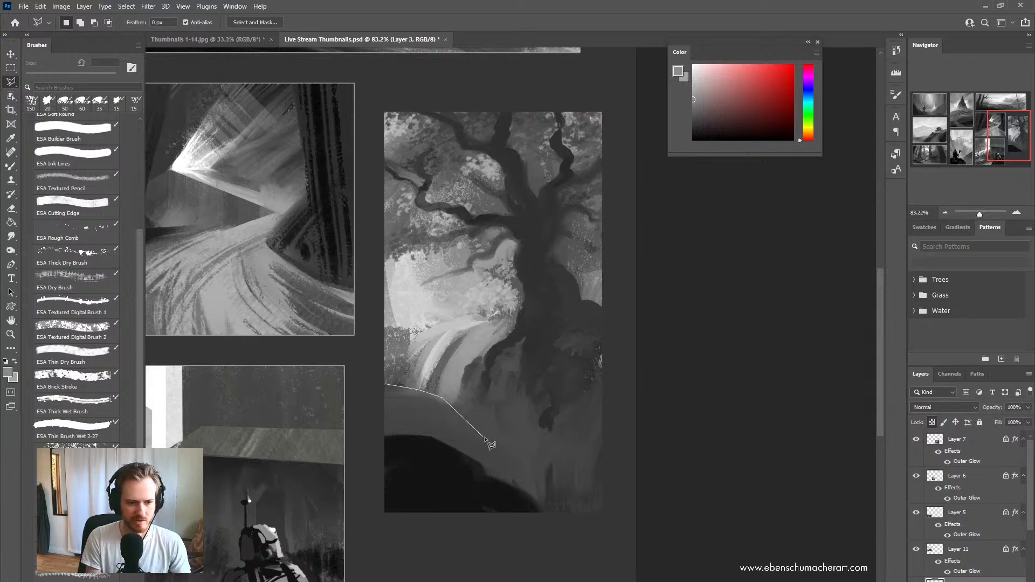
left_click(494, 475)
left_click(600, 535)
left_click(628, 507)
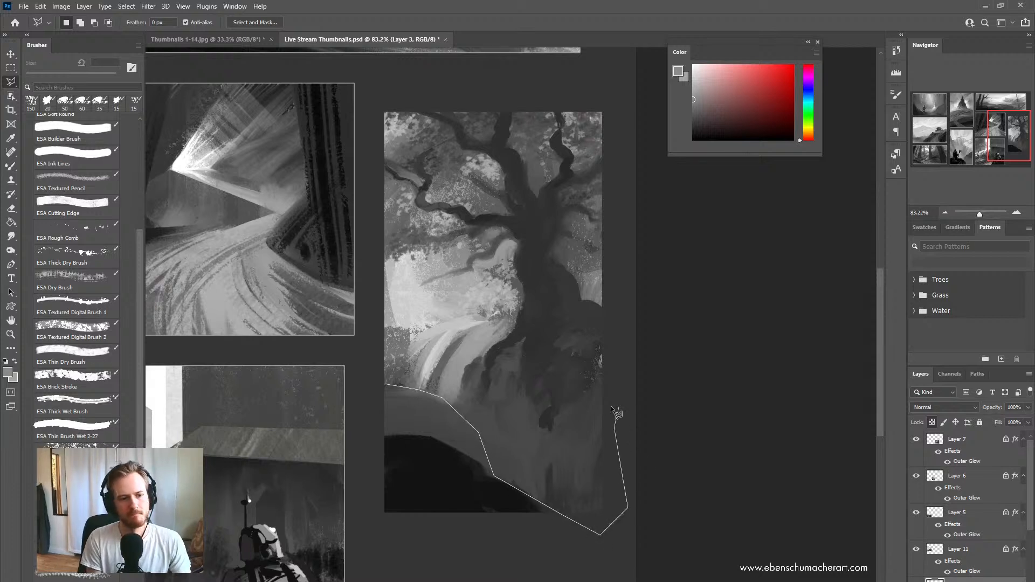
left_click(608, 405)
left_click(558, 377)
left_click(525, 370)
left_click(412, 335)
double_click(386, 337)
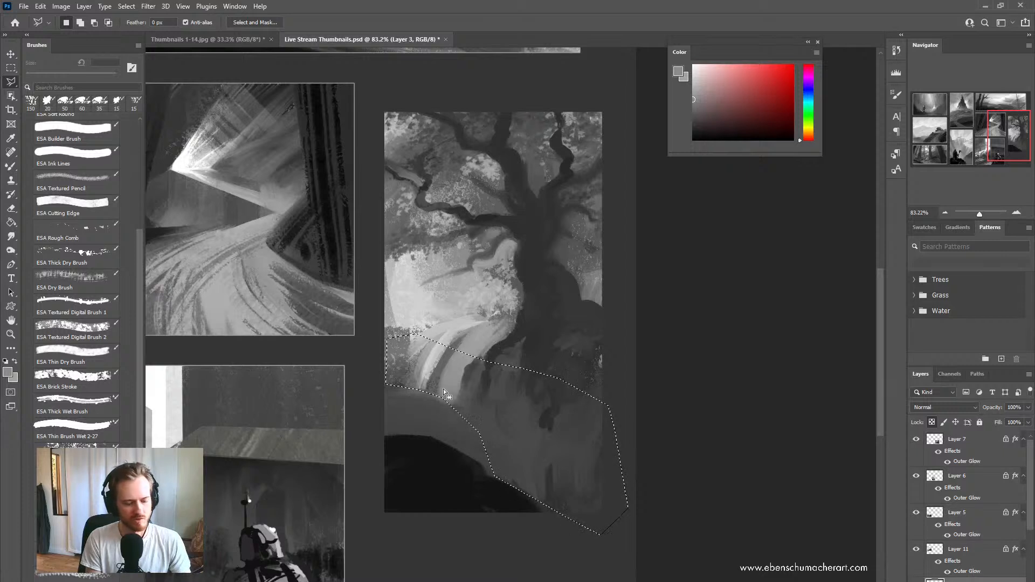
Step: Brush vertical cliff streaks inside the selection with the ESA Thick Wet Brush at 125 px, using sampled dark tones
left_click(76, 404)
mouse_move(411, 409)
left_mouse_down()
mouse_move(457, 394)
mouse_move(463, 433)
mouse_move(471, 409)
mouse_move(471, 436)
mouse_move(492, 417)
mouse_move(500, 477)
mouse_move(525, 451)
mouse_move(530, 485)
mouse_move(521, 488)
mouse_move(525, 469)
mouse_move(488, 421)
mouse_move(496, 467)
mouse_move(481, 395)
mouse_move(539, 471)
mouse_move(554, 433)
mouse_move(545, 416)
mouse_move(574, 481)
mouse_move(565, 498)
mouse_move(550, 445)
mouse_move(549, 493)
mouse_move(579, 462)
mouse_move(571, 451)
mouse_move(598, 461)
left_mouse_up()
left_click(598, 425, "alt")
mouse_move(588, 509)
left_mouse_down()
mouse_move(589, 399)
mouse_move(543, 498)
mouse_move(513, 385)
left_mouse_up()
mouse_move(414, 412)
left_mouse_down()
mouse_move(396, 350)
mouse_move(431, 366)
mouse_move(409, 378)
mouse_move(426, 442)
mouse_move(426, 360)
mouse_move(415, 339)
mouse_move(428, 312)
mouse_move(452, 339)
left_mouse_up()
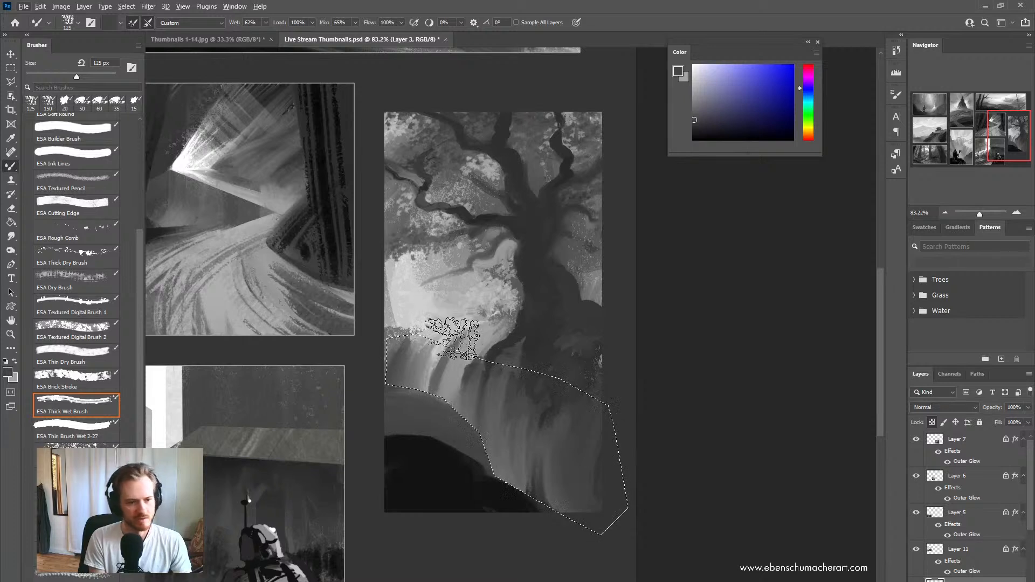
Step: Paint light falling streaks down the slope with sampled sky grey, working at 125 px and refining beside the trunk at 50 px
left_click(450, 329, "alt")
left_click_drag(455, 392, 373, 490)
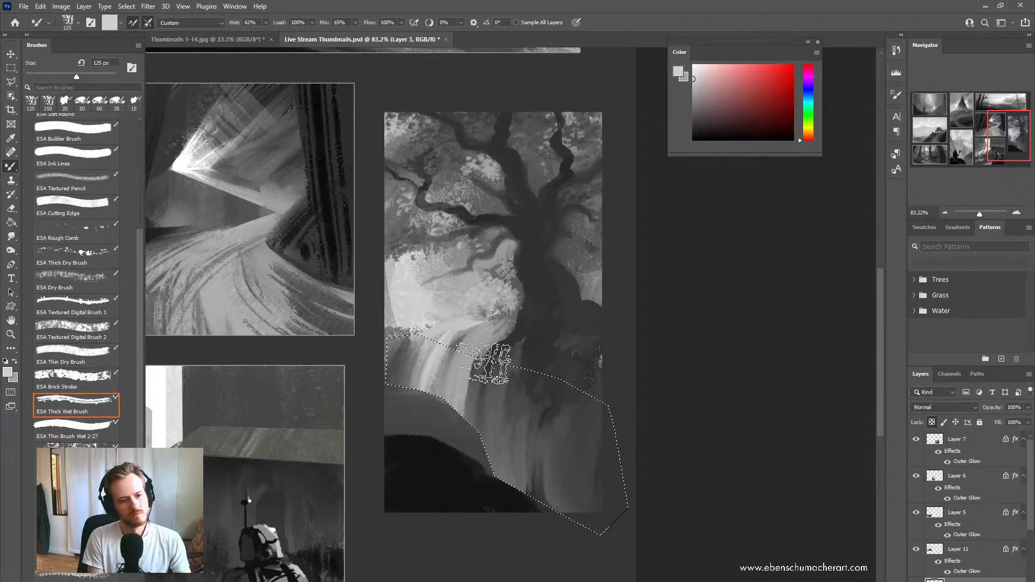
key("bracketleft")
key("bracketleft")
key("bracketleft")
key("bracketleft")
key("bracketleft")
key("bracketleft")
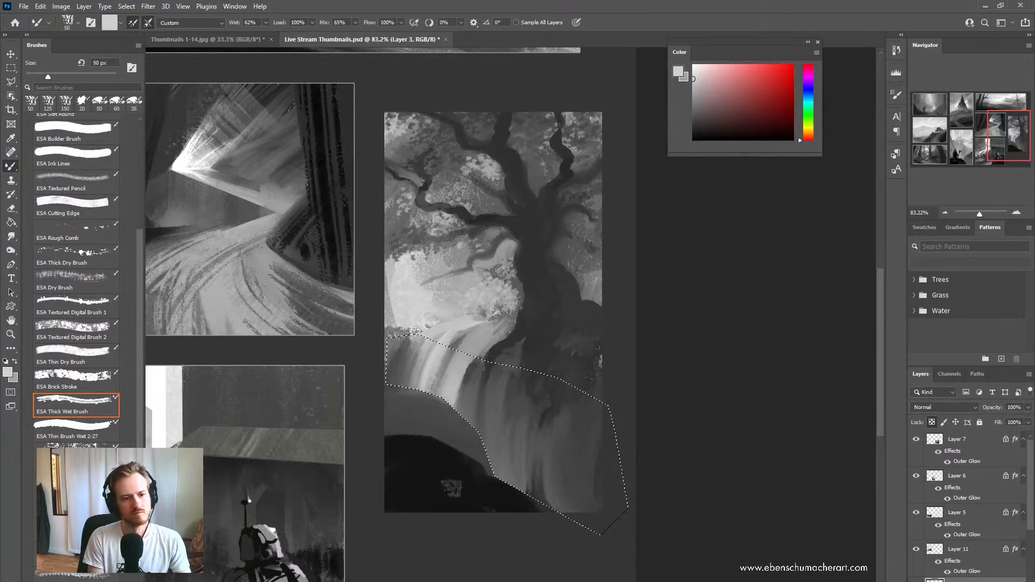
left_click_drag(580, 307, 520, 372)
left_click_drag(520, 367, 543, 349)
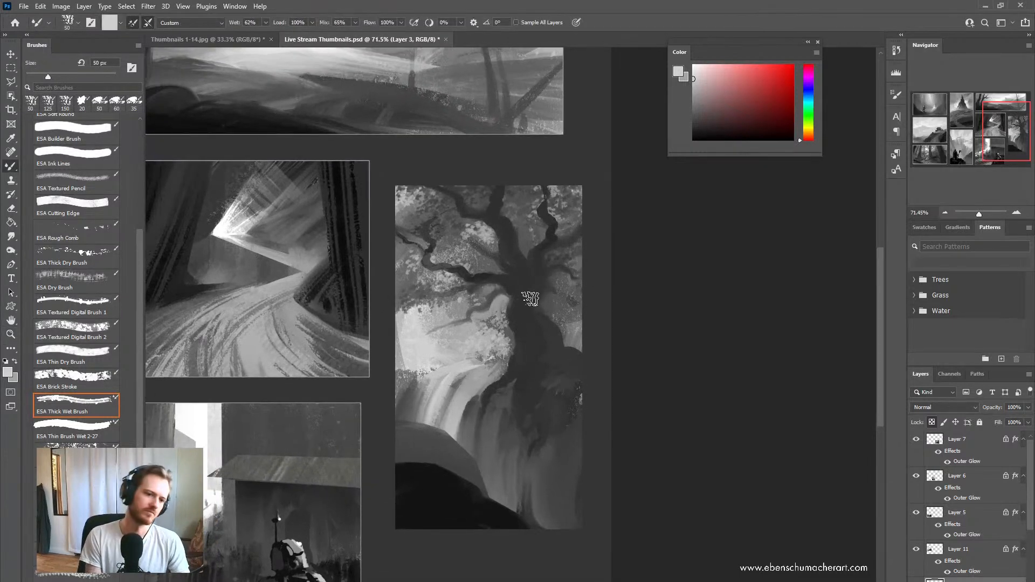
Step: Select the dark tree's trunk and branches with the Magic Wand at a tolerance of 32
key("w")
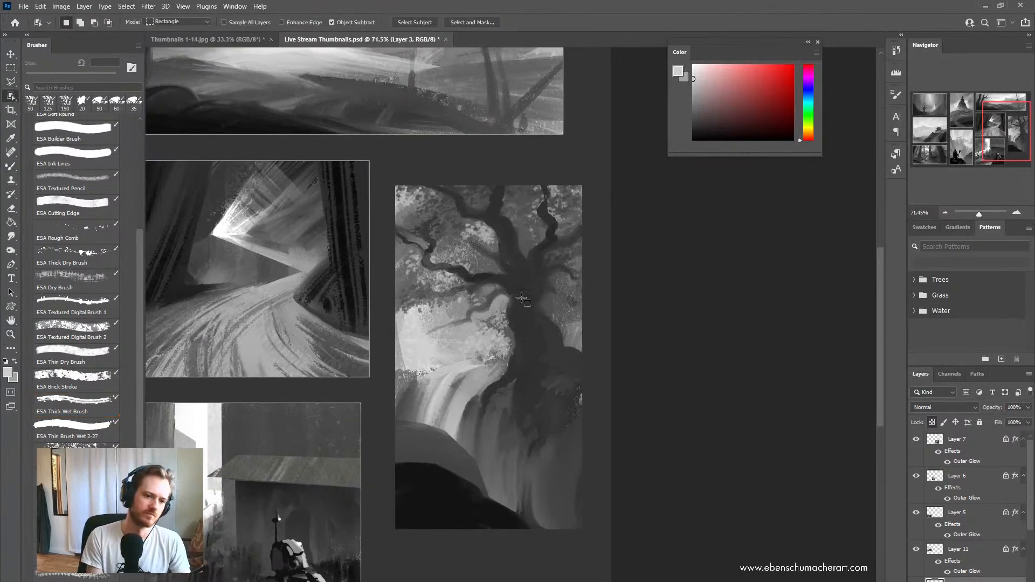
right_click(11, 99)
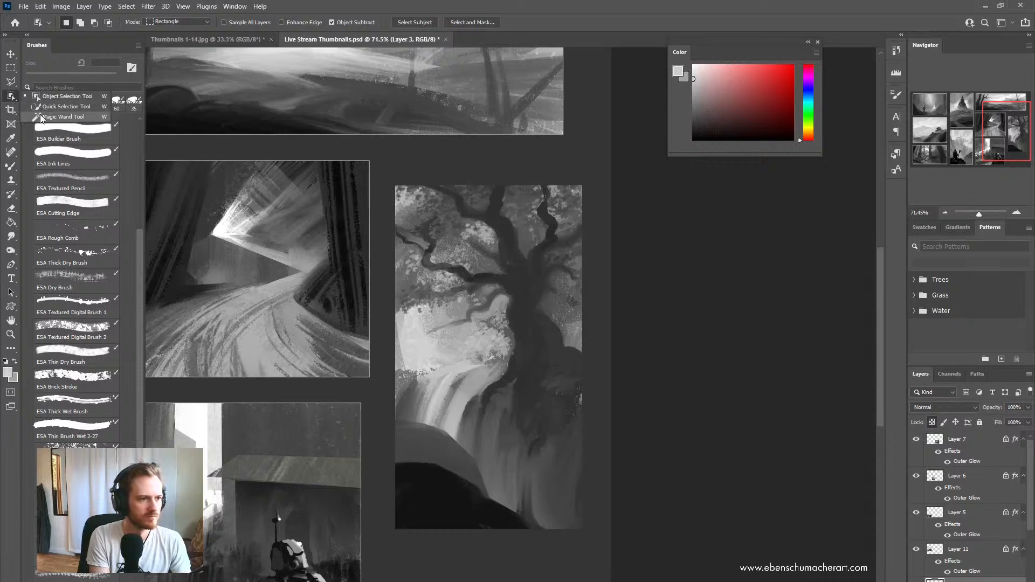
left_click(54, 119)
left_click(529, 296)
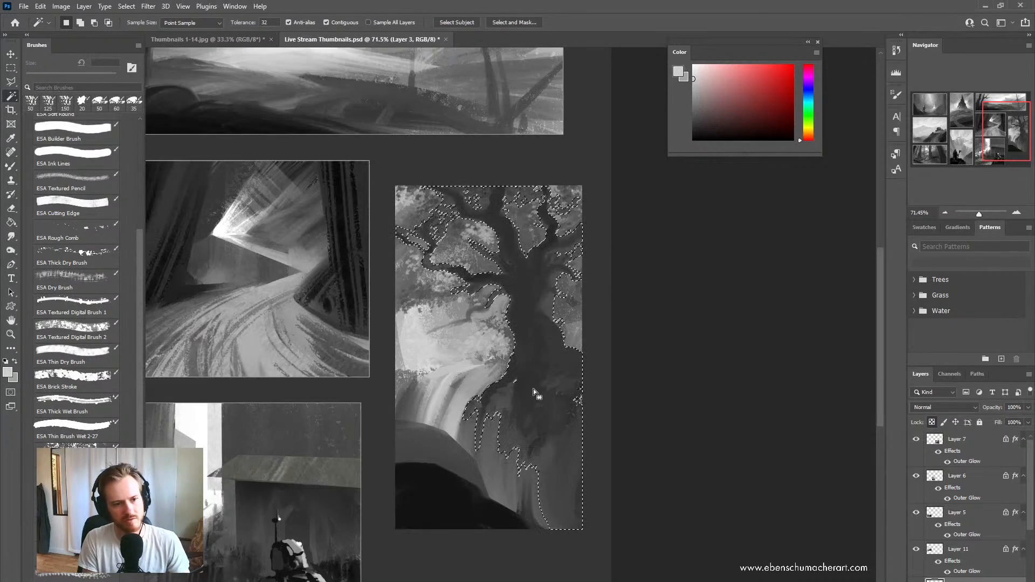
Step: Darken the selected trunk and its branch joints with the sampled trunk tone, using ESA Textured Digital Brush 2 at 175 px
key("b")
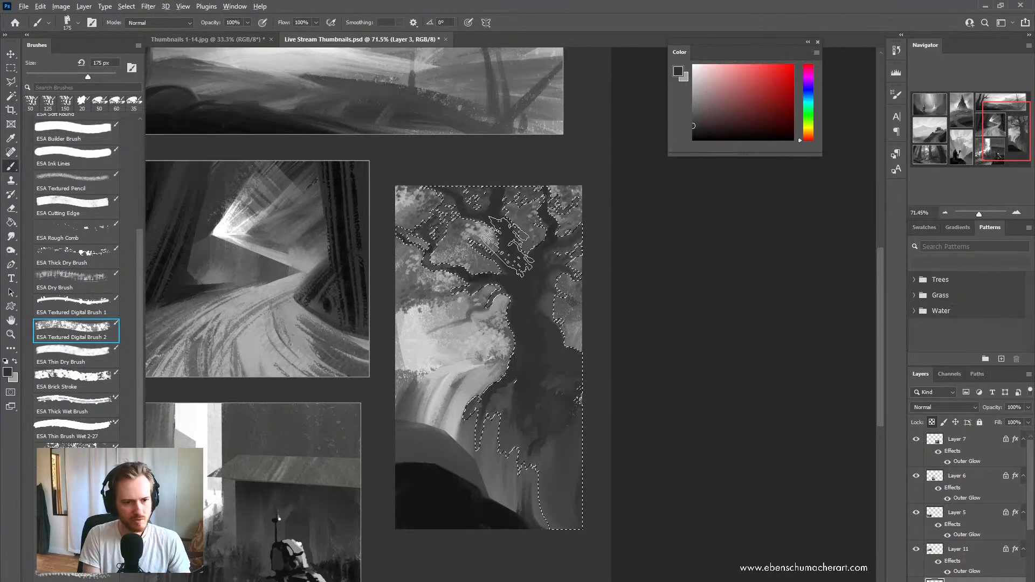
left_click(535, 317, "alt")
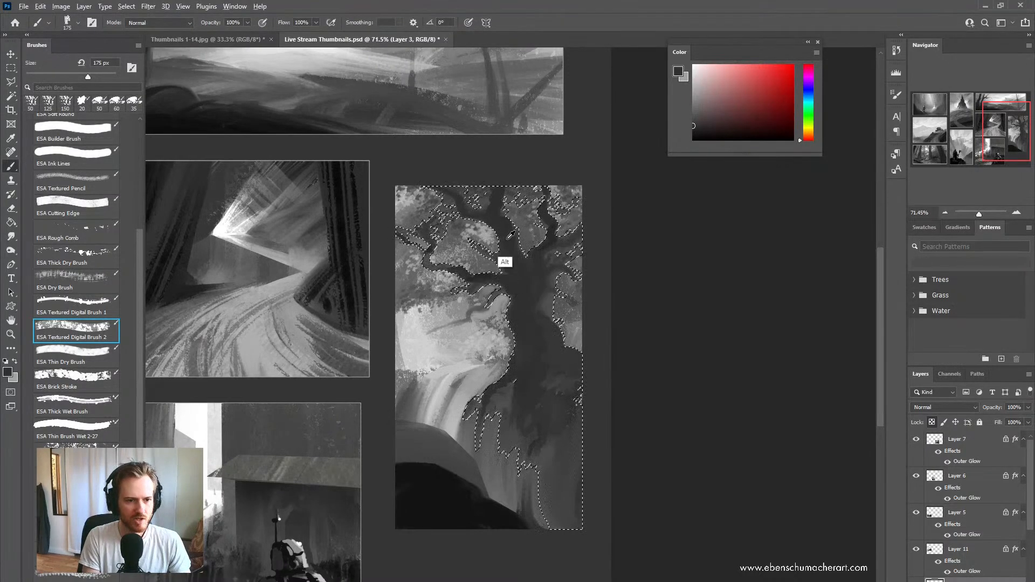
left_click(529, 323, "alt")
mouse_move(526, 327)
left_mouse_down()
mouse_move(509, 236)
mouse_move(509, 296)
left_mouse_up()
left_click_drag(540, 254, 544, 329)
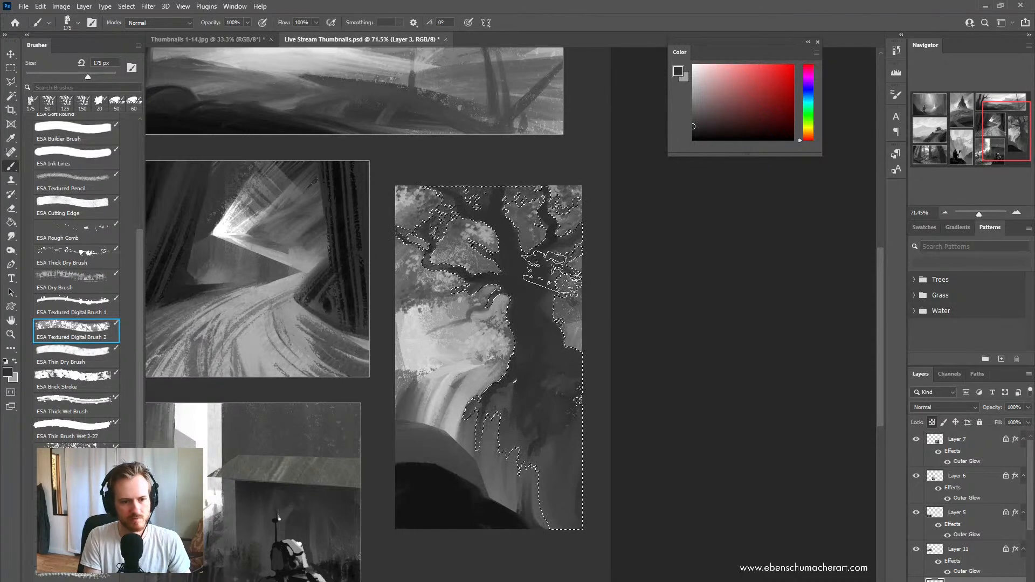
left_click_drag(552, 274, 552, 310)
left_click_drag(491, 278, 487, 293)
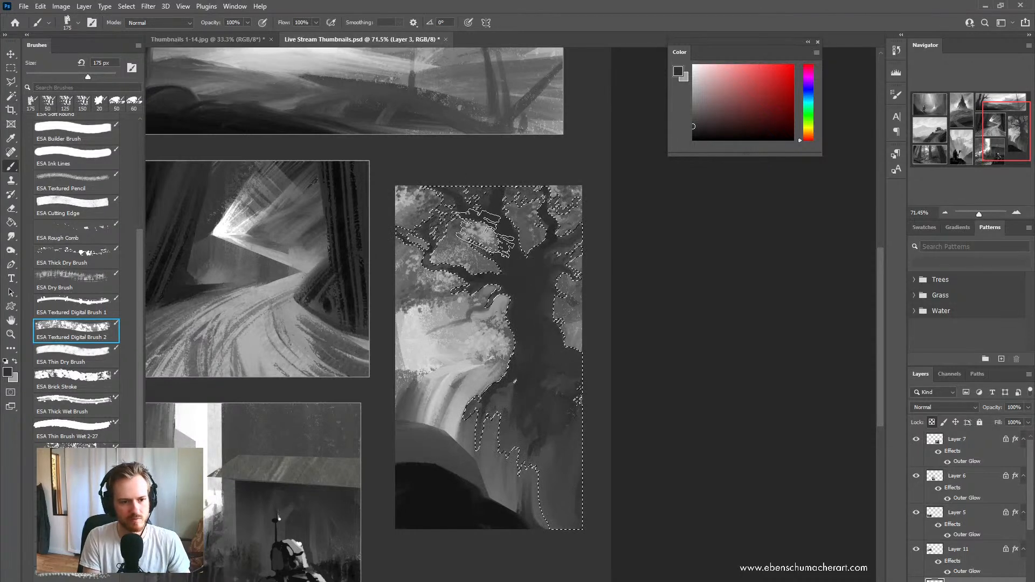
Step: Paint dark grey across the upper trunk and right-hand branches inside the selection, and clear the selection
left_click(529, 235, "alt")
left_click(695, 118)
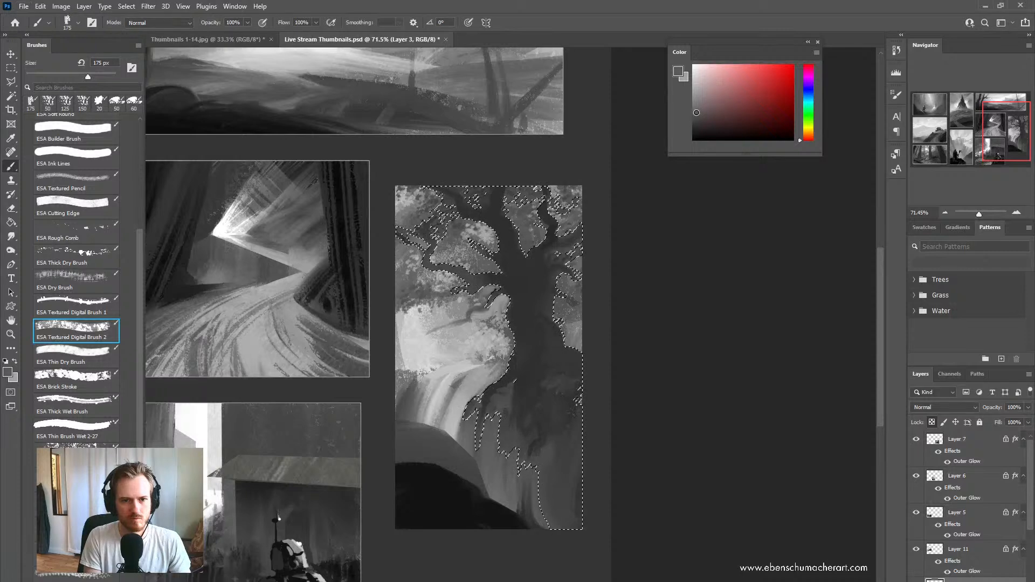
left_click(693, 125)
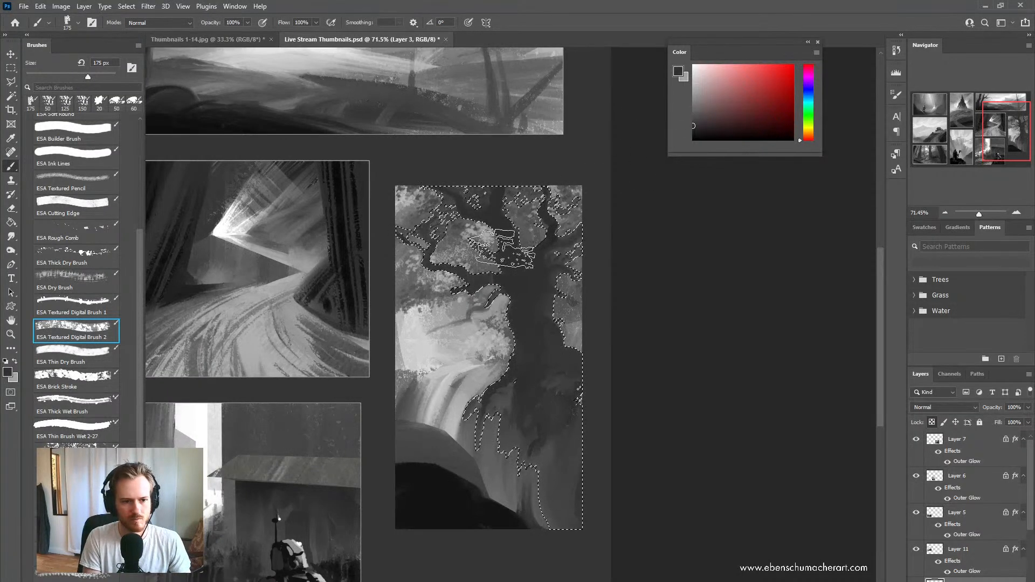
mouse_move(502, 248)
left_mouse_down()
mouse_move(520, 214)
mouse_move(527, 253)
mouse_move(564, 271)
mouse_move(593, 219)
mouse_move(548, 181)
mouse_move(551, 322)
mouse_move(513, 258)
mouse_move(432, 268)
mouse_move(424, 242)
mouse_move(451, 201)
mouse_move(498, 175)
mouse_move(482, 180)
mouse_move(541, 254)
mouse_move(571, 240)
left_mouse_up()
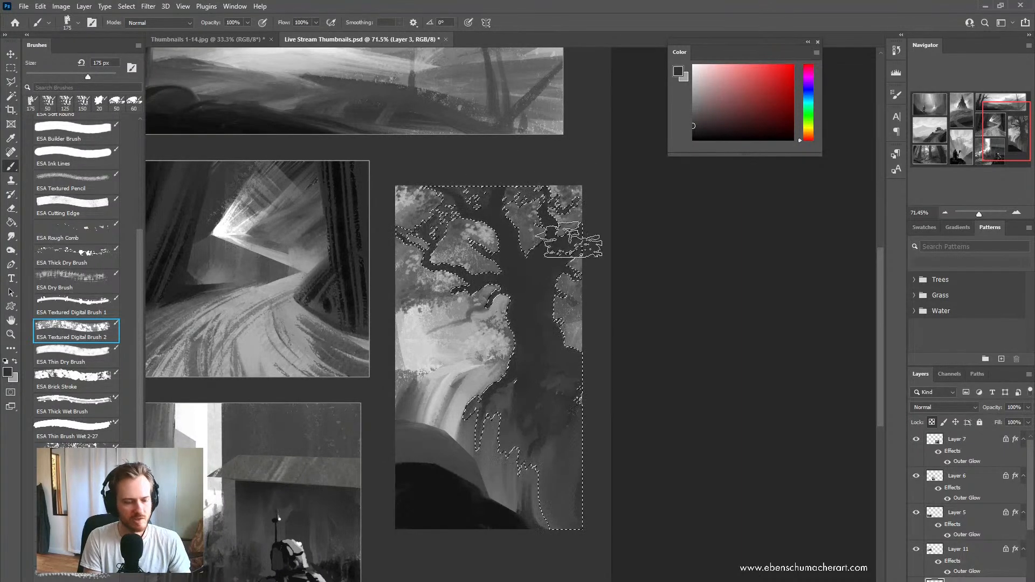
key("ctrl+d")
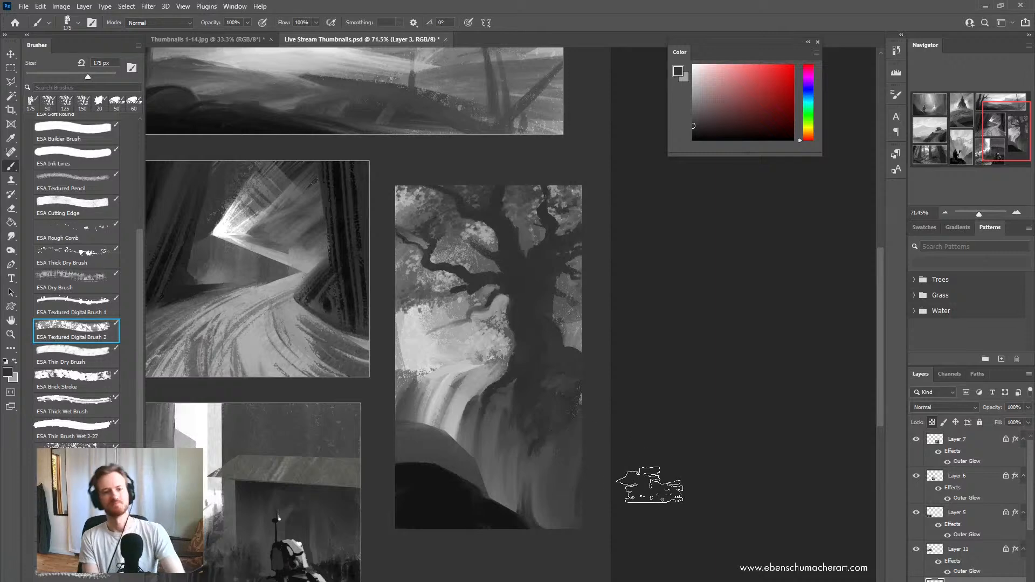
Step: Extend a thin dark branch from the trunk's left side below the main limb, using the ESA Thick Wet Brush at 20 px
key("shift+b")
key("z")
left_click_drag(487, 295, 527, 286)
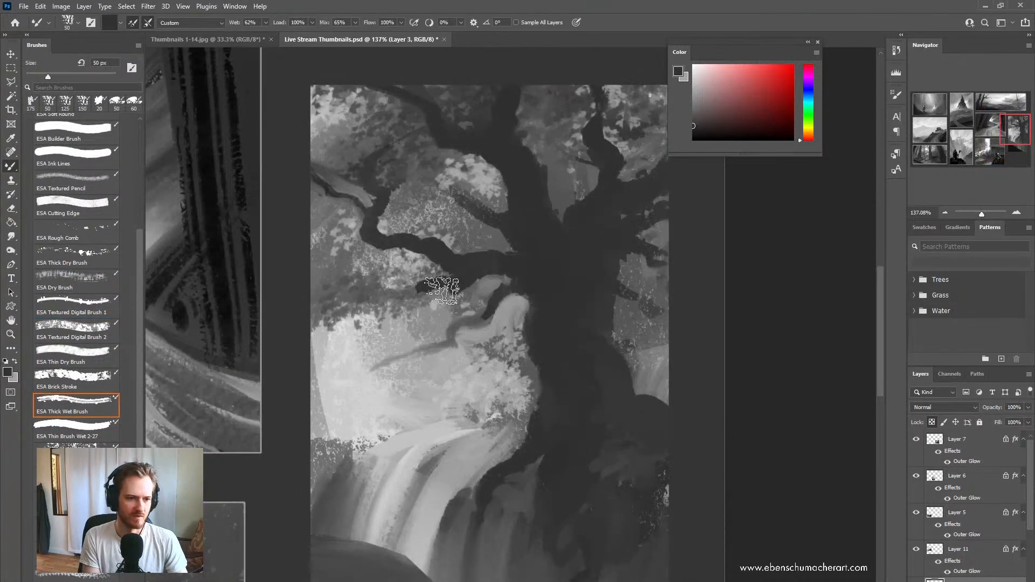
left_click(402, 297, "alt")
left_click(432, 284, "alt")
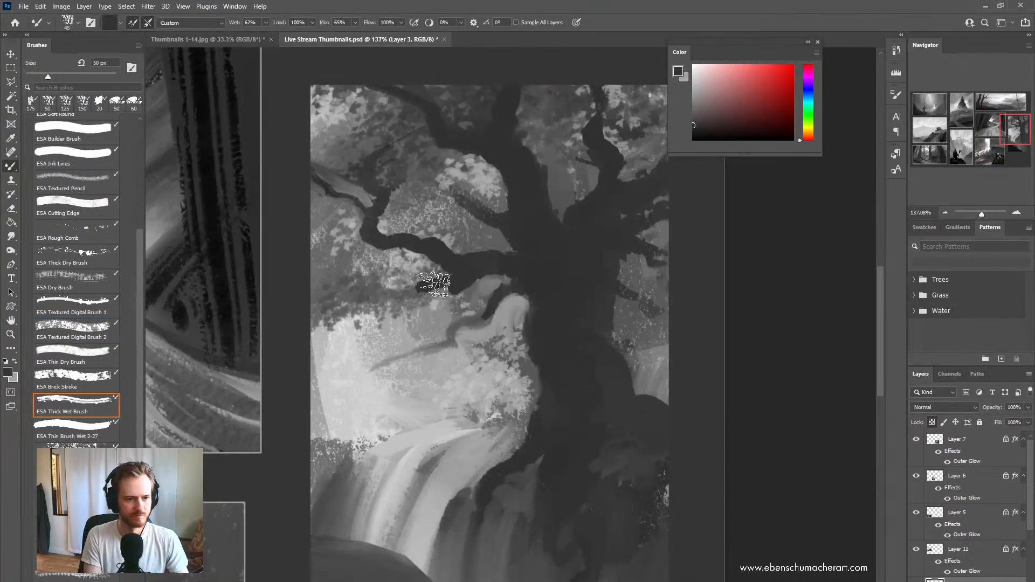
key("bracketleft")
key("bracketleft")
key("bracketleft")
key("bracketleft")
key("bracketleft")
key("bracketleft")
key("bracketleft")
left_click_drag(431, 286, 379, 297)
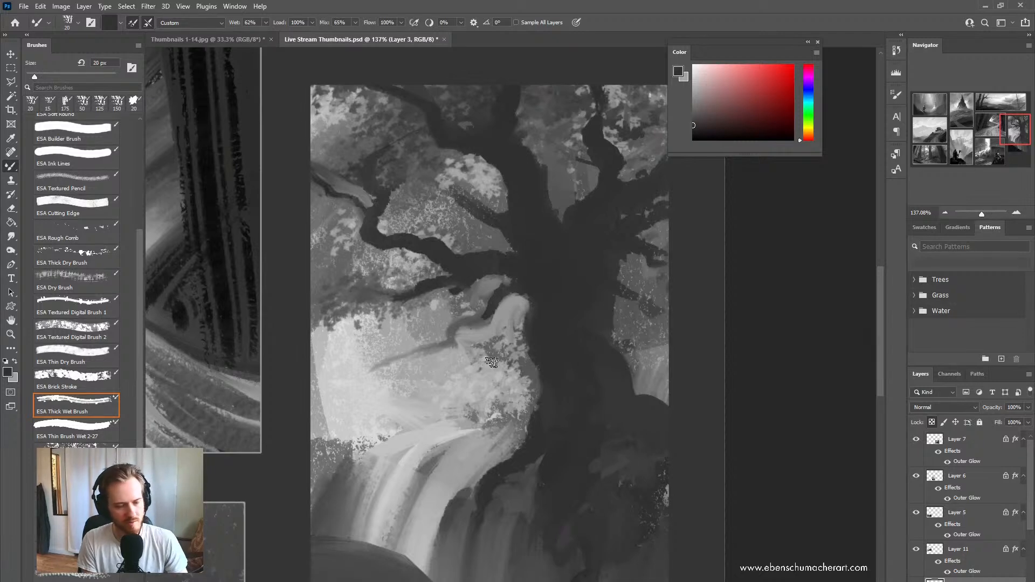
Step: Refine the branches around the bright canopy gap and the roots below the trunk with sampled dark tones at 20 px
key("shift+b")
scroll(492, 361, "down", 6)
scroll(492, 362, "up", 1)
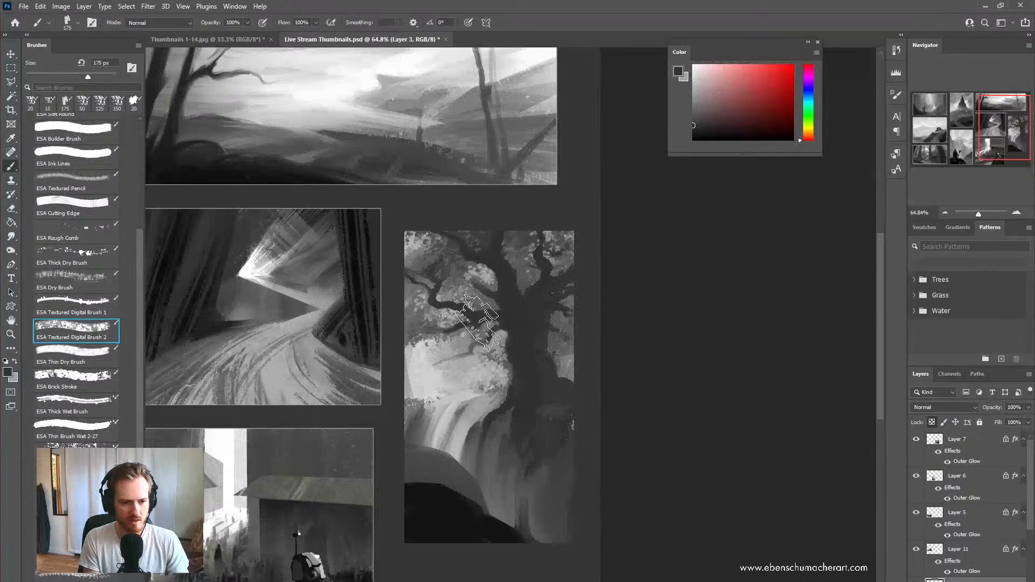
key("shift+b")
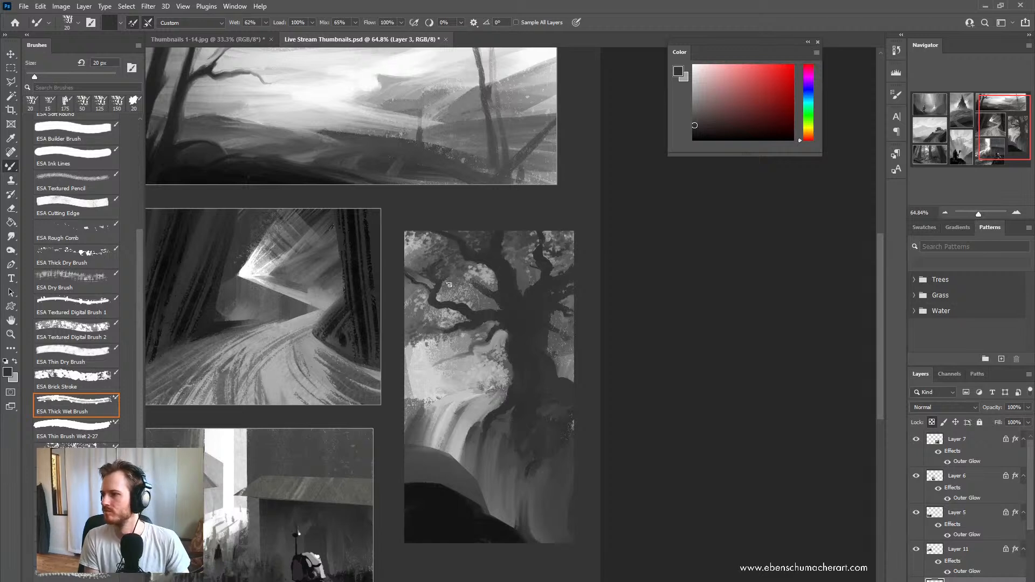
left_click(474, 321, "alt")
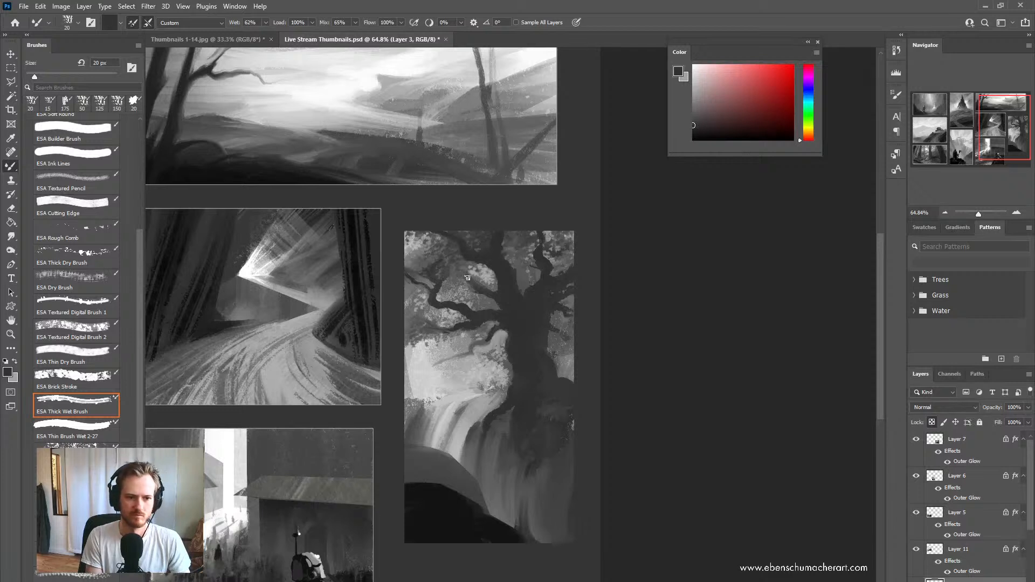
left_click(485, 258, "alt")
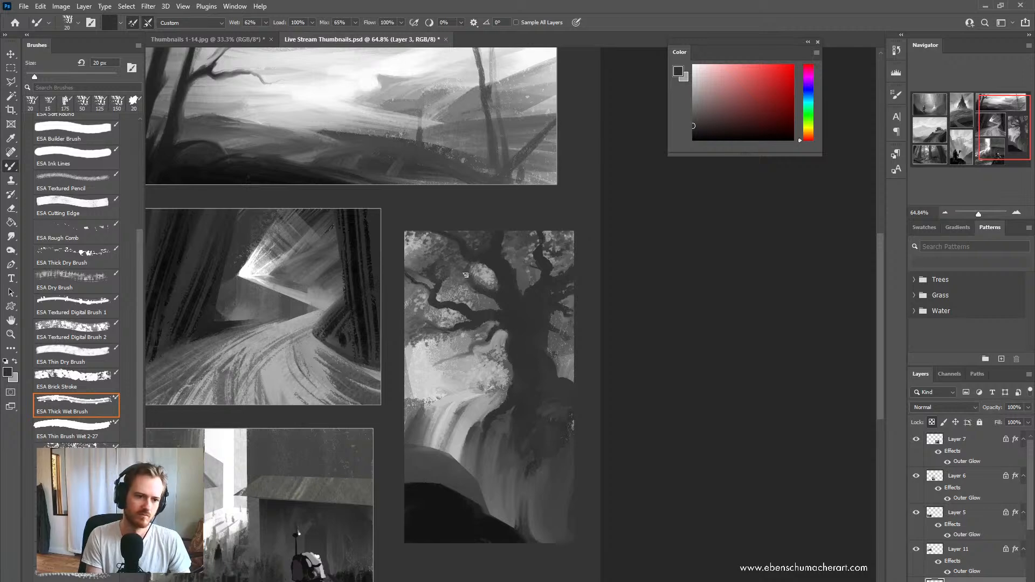
left_click_drag(549, 406, 512, 383)
left_click_drag(516, 422, 572, 418)
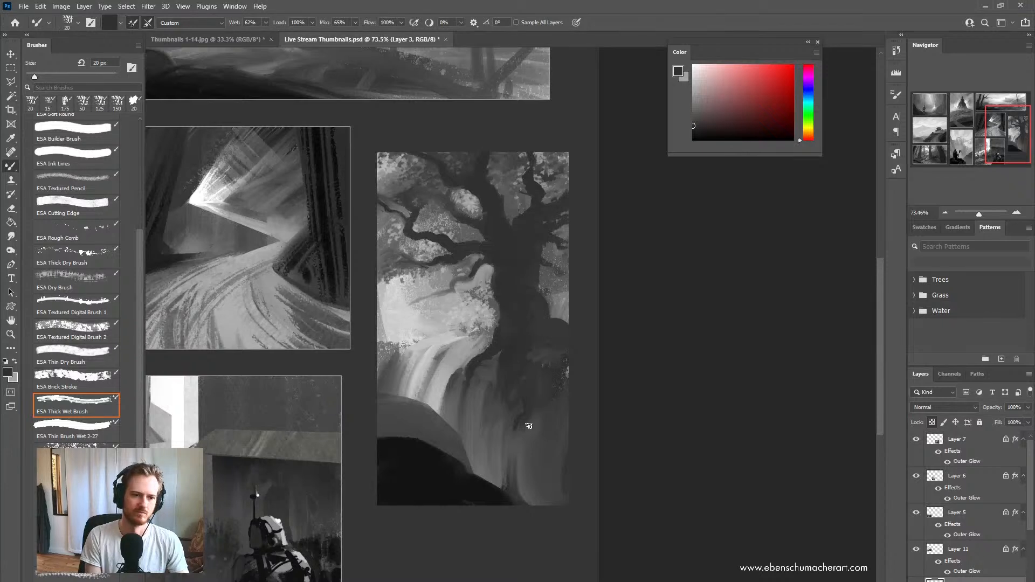
Step: Paint a small near-black standing figure on the foreground mound with ESA Textured Digital Brush 2, reducing it from 35 to 15 px
key("b")
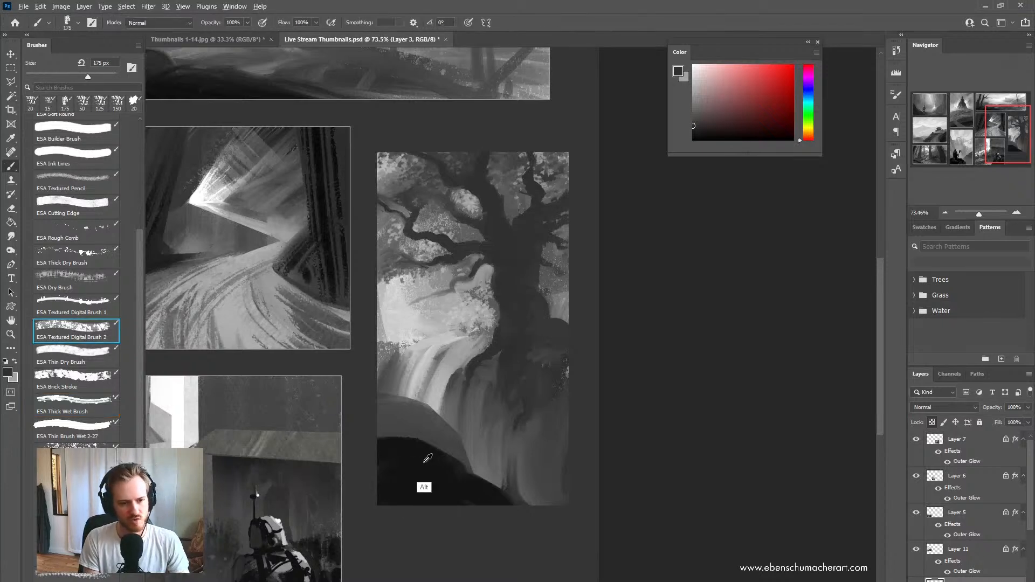
key("bracketleft")
key("bracketleft")
key("bracketleft")
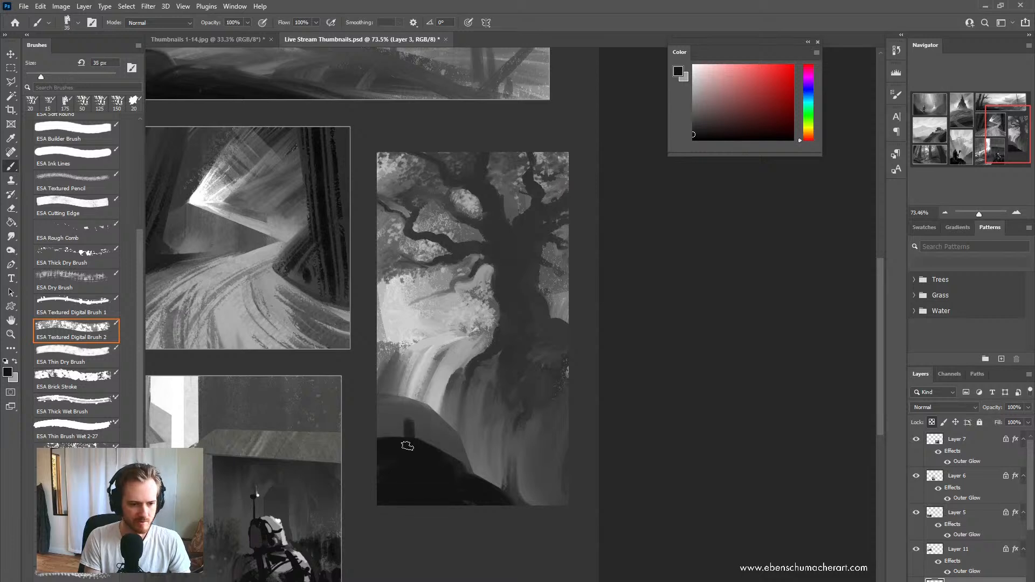
key("bracketleft")
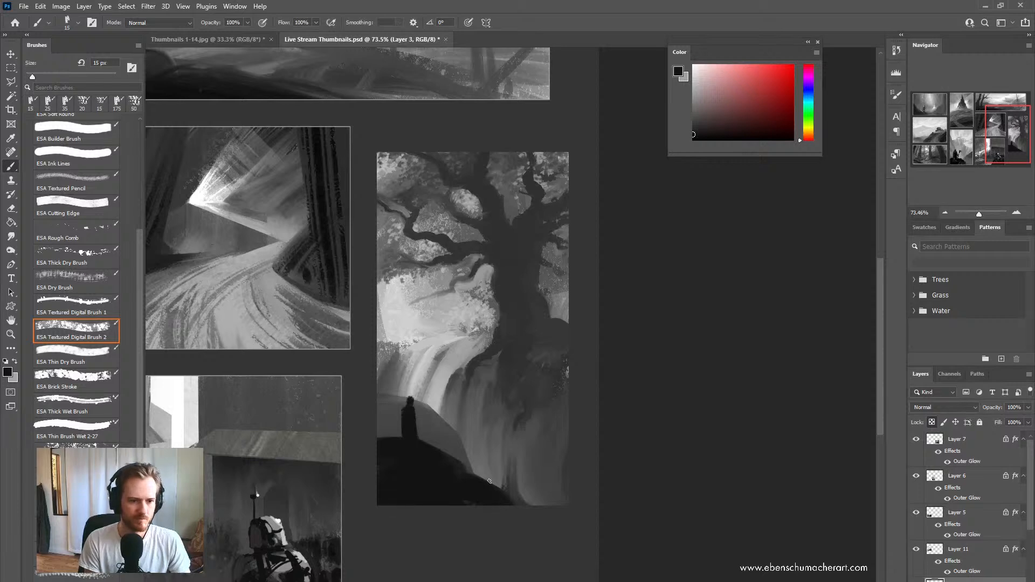
Step: Undo the last brush stroke, and raise the tree thumbnail's contrast with Levels, setting the shadow input to 4 and lowering the highlight input
key("ctrl+z")
key("z")
mouse_move(493, 428)
left_mouse_down()
mouse_move(475, 450)
mouse_move(483, 418)
left_mouse_up()
key("ctrl+l")
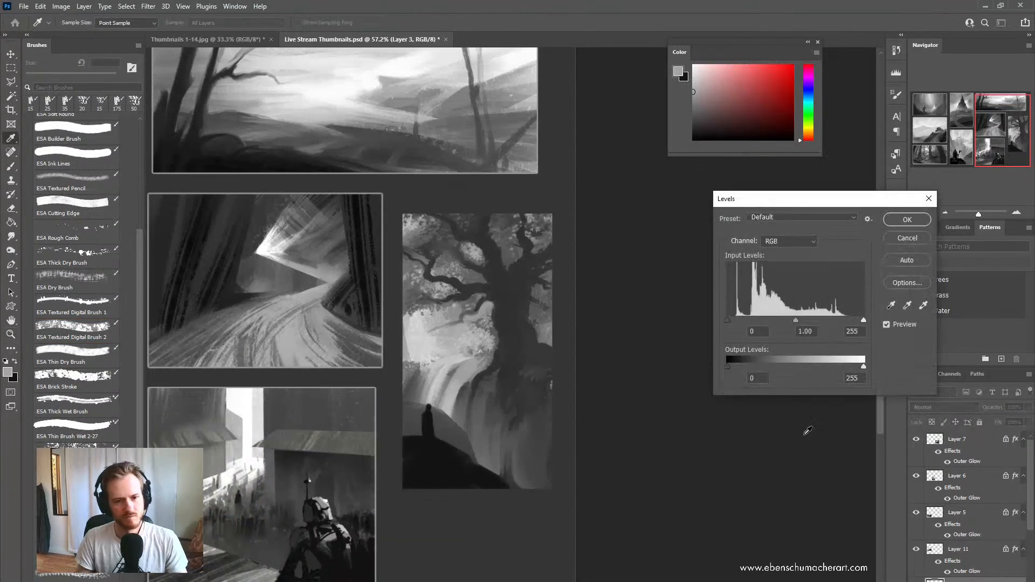
left_click_drag(727, 319, 729, 319)
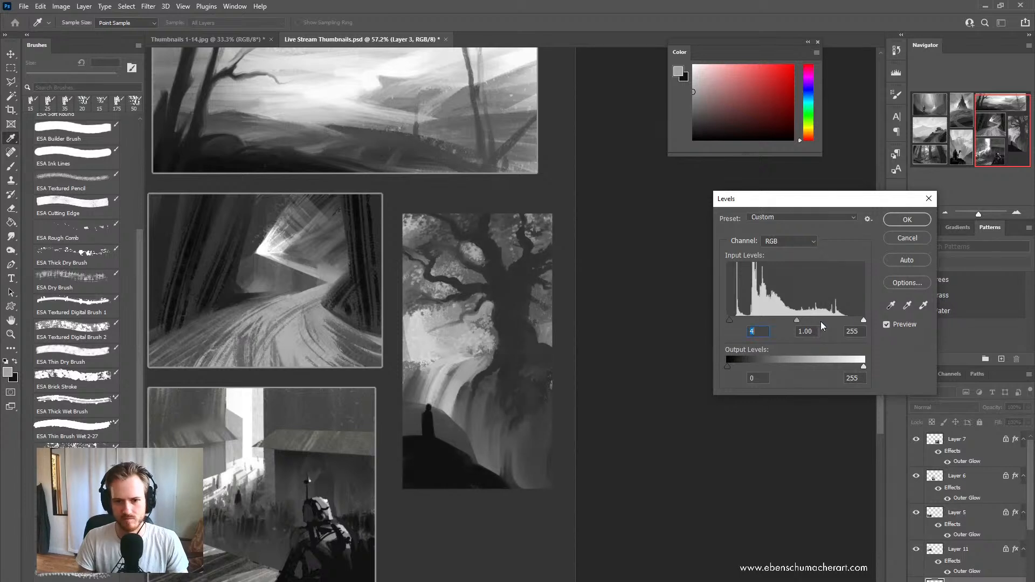
left_click_drag(860, 322, 845, 321)
left_click(899, 220)
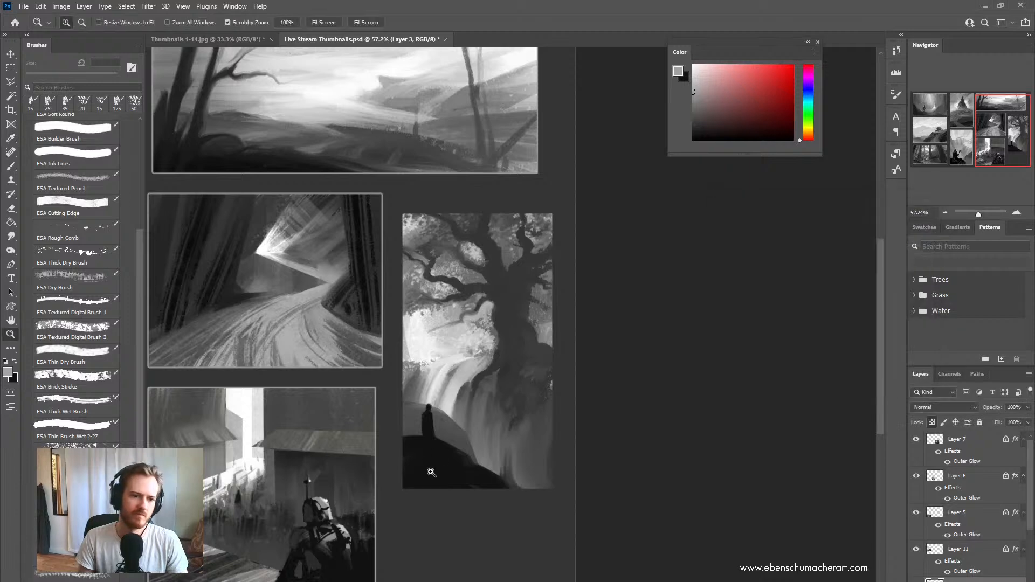
Step: Apply the Outer Glow layer style of the other thumbnails to the tree thumbnail's layer as a thin light border
left_click_drag(600, 403, 577, 409)
left_click_drag(576, 411, 594, 395)
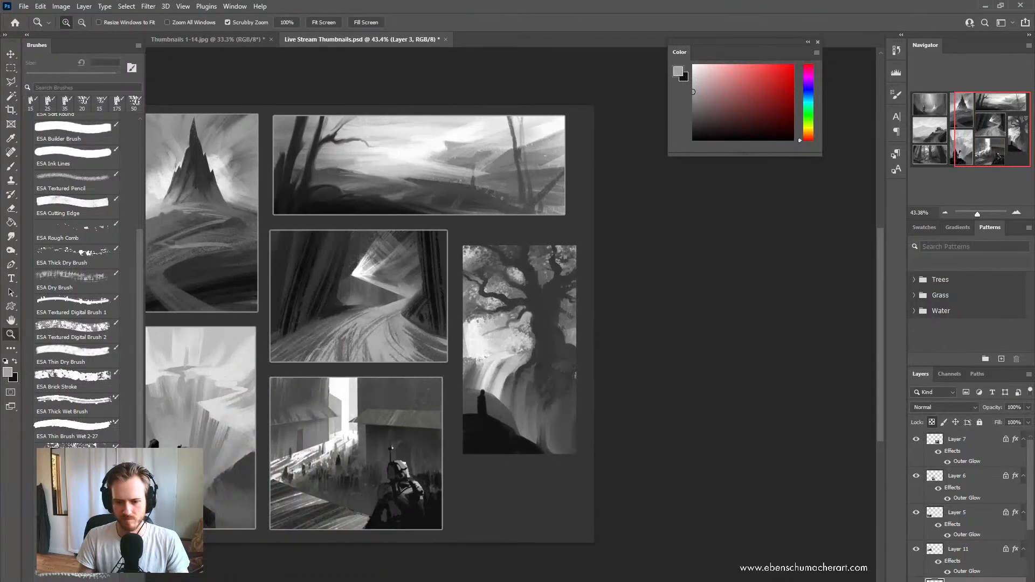
right_click(962, 579)
left_click(924, 384)
left_click_drag(384, 472, 549, 497)
left_click_drag(501, 480, 476, 487)
left_click_drag(476, 488, 566, 478)
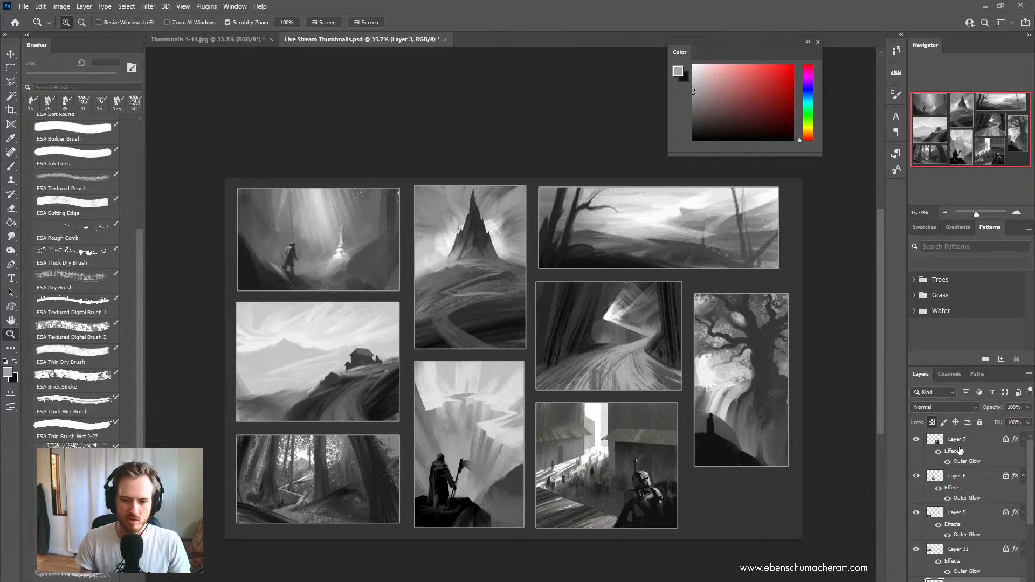
Step: Add a new layer above all thumbnail layers and write a white 1 beside the first thumbnail with ESA Ink Lines at 8 px
key("ctrl+shift+n")
key("Return")
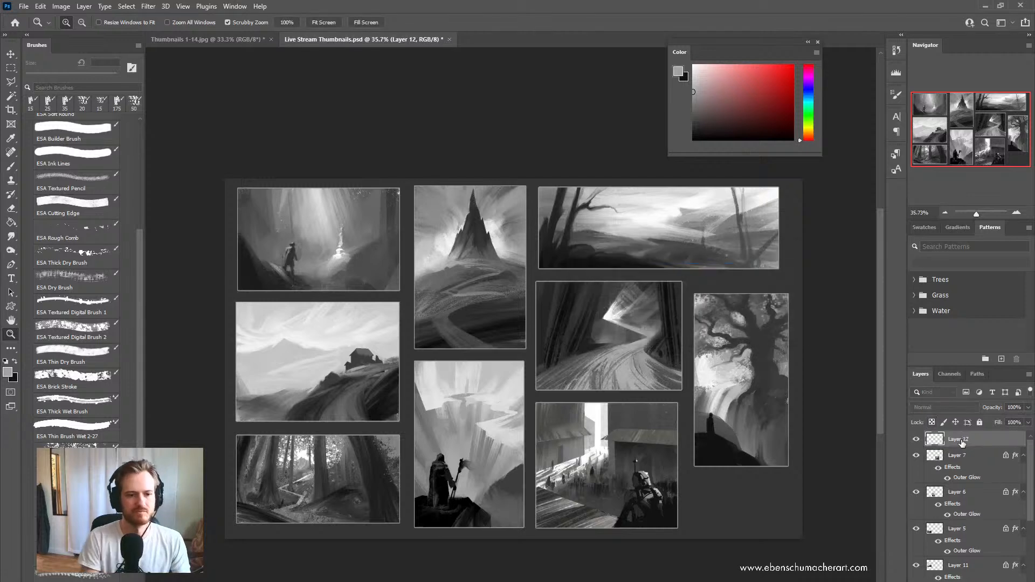
left_click_drag(241, 237, 341, 409)
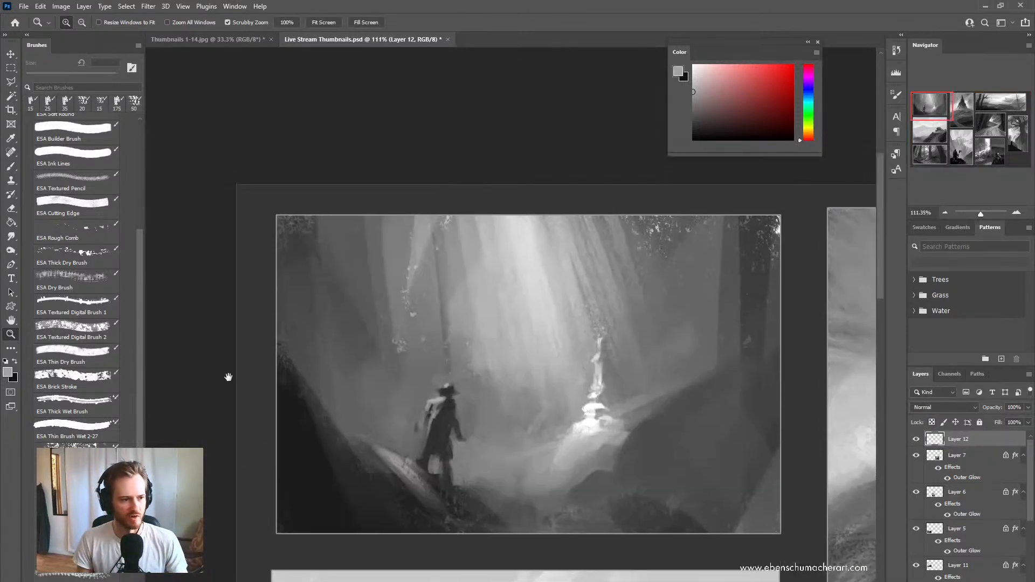
scroll(60, 207, "up", 2)
left_click(55, 191)
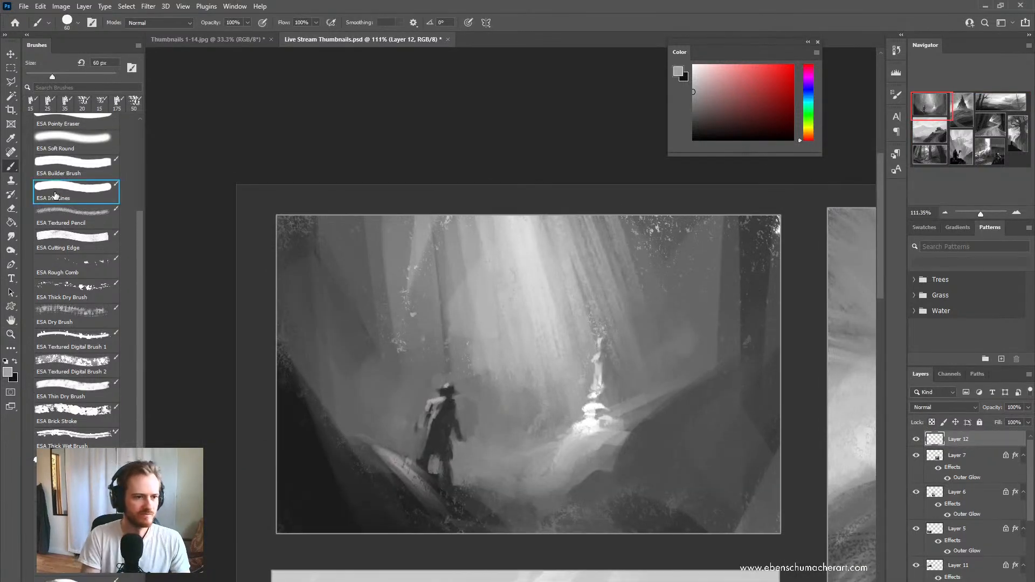
key("bracketleft")
key("bracketleft")
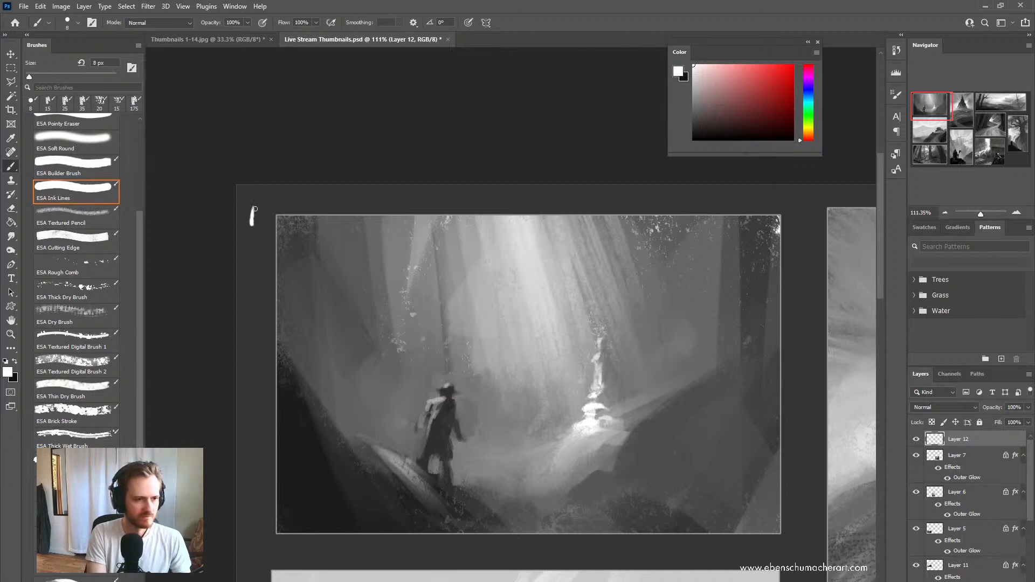
Step: Write a white 2 beside the mountain spire thumbnail and a 3 beside the wide landscape thumbnail
left_click_drag(512, 427, 328, 428)
left_click_drag(467, 395, 382, 371)
left_click_drag(656, 350, 425, 385)
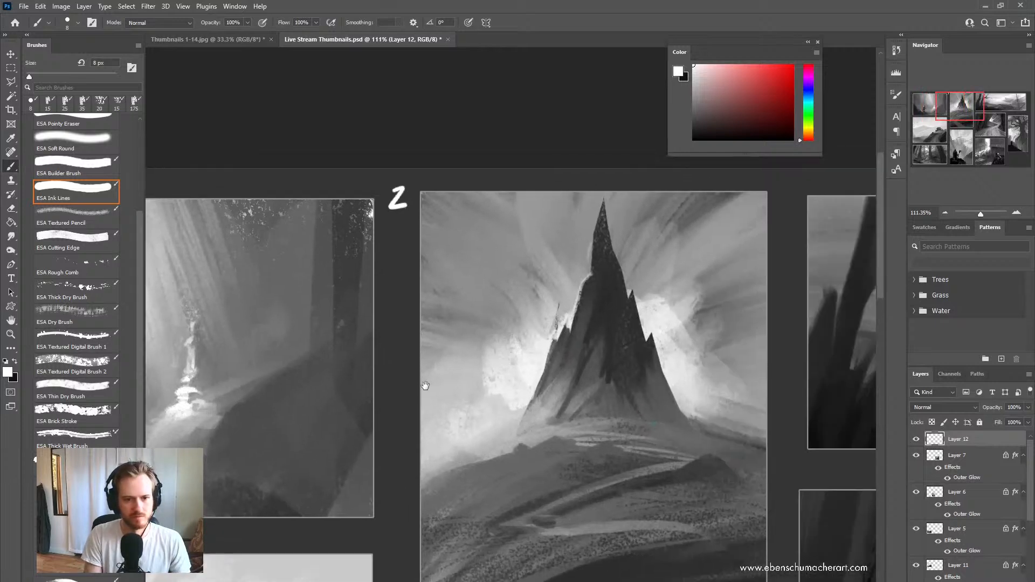
left_click_drag(765, 310, 491, 323)
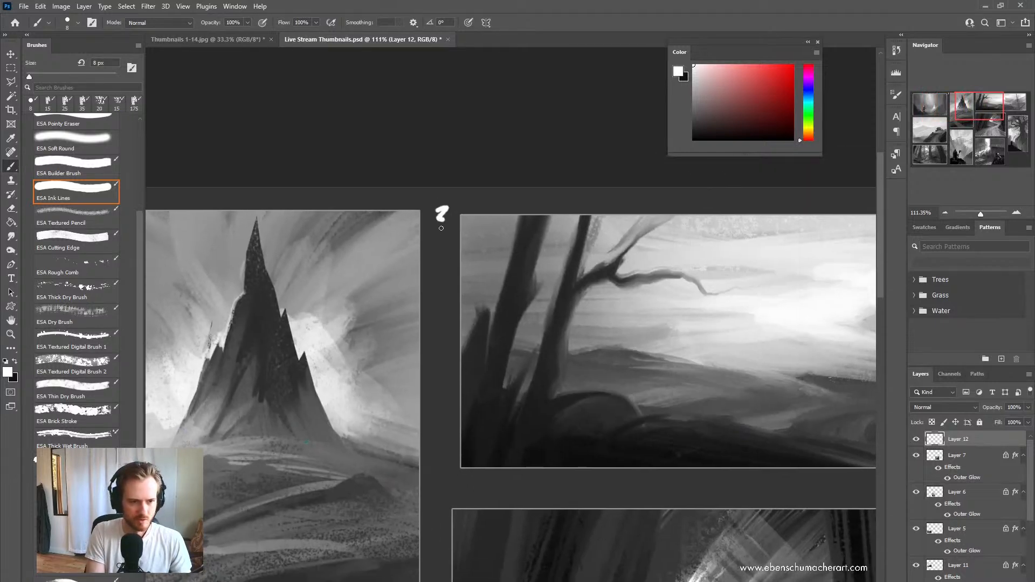
left_click_drag(504, 379, 572, 263)
Step: Write a white 4 beside the hillside house, a 5 beside the forest and a 6 beside the robed figure thumbnail
left_click_drag(516, 361, 468, 377)
left_click_drag(427, 430, 553, 360)
left_click_drag(353, 390, 391, 411)
left_click_drag(335, 383, 368, 382)
left_click_drag(348, 299, 352, 320)
left_click_drag(513, 432, 333, 434)
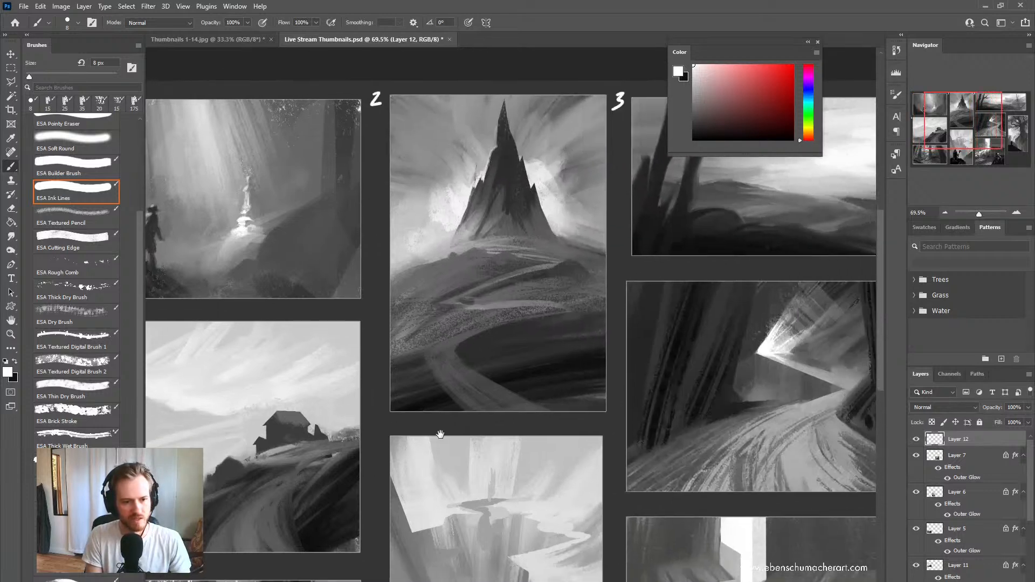
mouse_move(441, 434)
left_mouse_down()
mouse_move(492, 395)
mouse_move(472, 411)
mouse_move(398, 414)
mouse_move(451, 434)
mouse_move(520, 384)
left_mouse_up()
mouse_move(274, 420)
left_mouse_down()
mouse_move(272, 429)
mouse_move(279, 419)
left_mouse_up()
left_click_drag(470, 336, 470, 344)
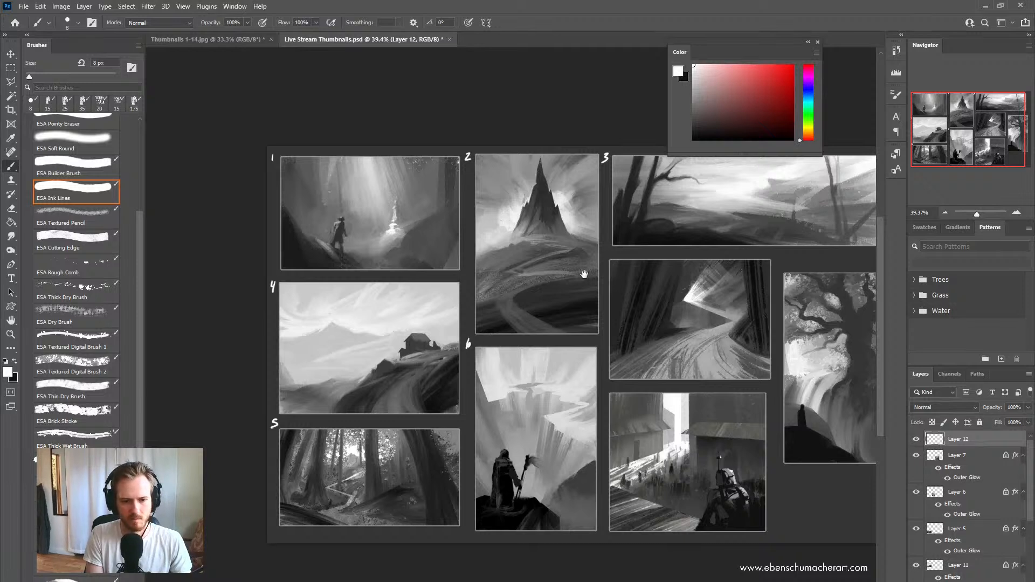
Step: Write a white 7 beside the winding road, an 8 above the tree and a 9 beside the armoured figure thumbnail
mouse_move(604, 253)
left_mouse_down()
mouse_move(531, 266)
mouse_move(532, 278)
left_mouse_up()
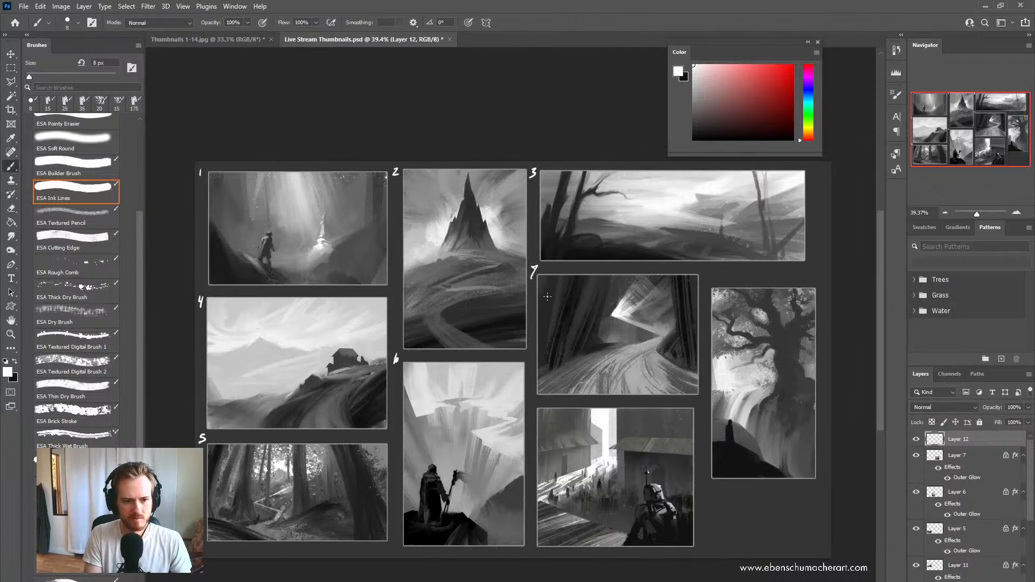
left_click_drag(721, 276, 722, 275)
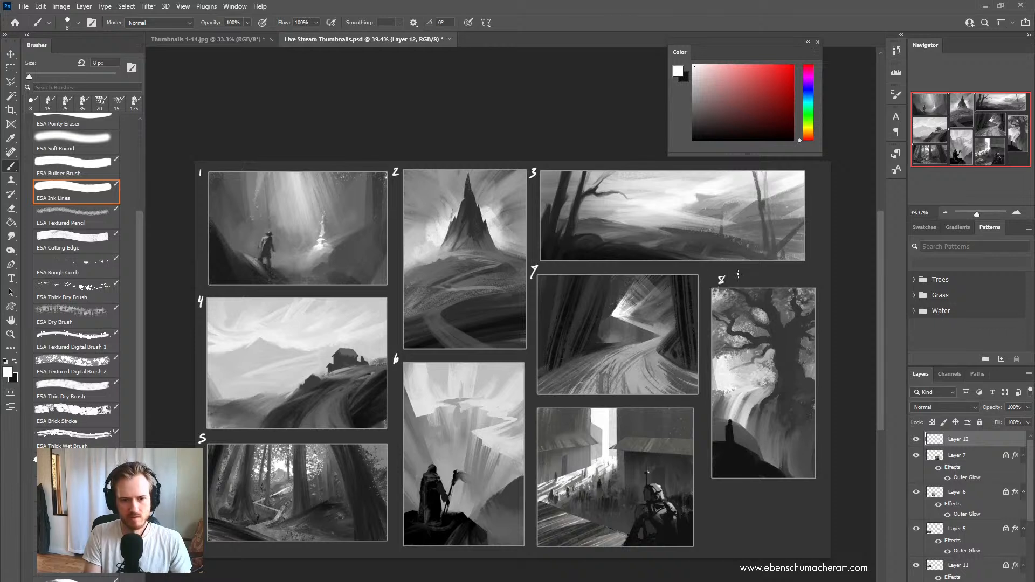
left_click_drag(711, 528, 707, 536)
key("ctrl+space")
mouse_move(572, 437)
left_mouse_down()
mouse_move(538, 447)
mouse_move(580, 441)
mouse_move(566, 419)
mouse_move(521, 432)
left_mouse_up()
key("ctrl+z")
key("z")
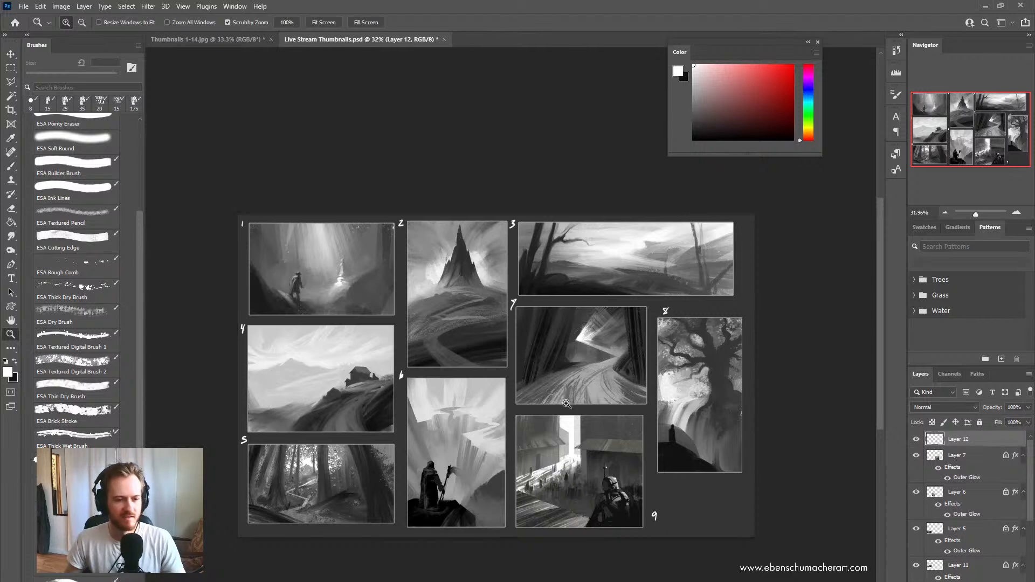
left_click_drag(565, 398, 595, 406)
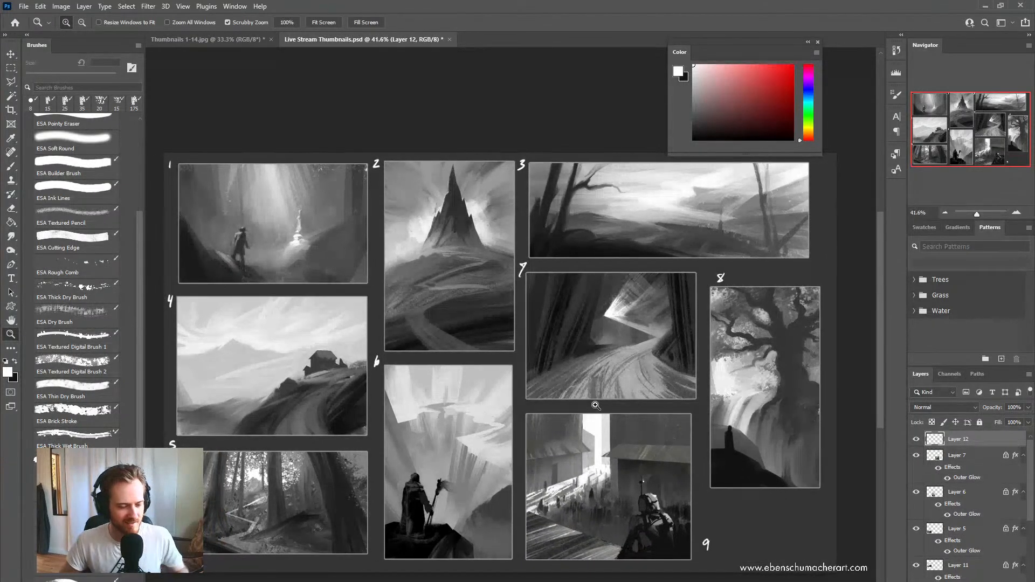